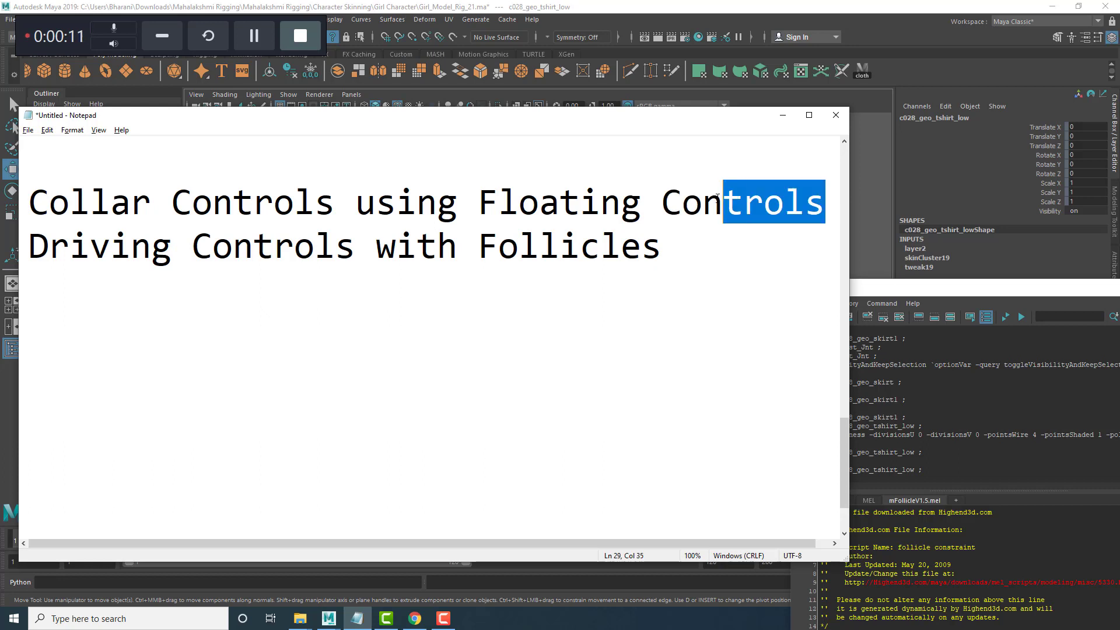
Change the first note line's ending to "method", highlight "Driving Controls with Follicles", and move the notes clear of the model.
type("method")
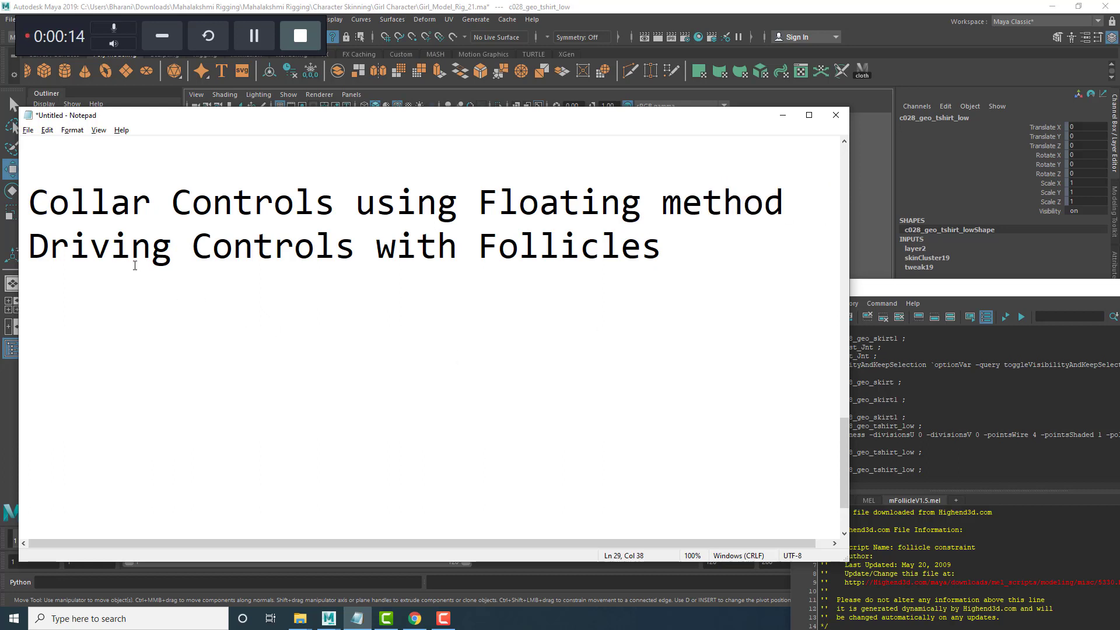
left_click_drag(680, 250, 45, 245)
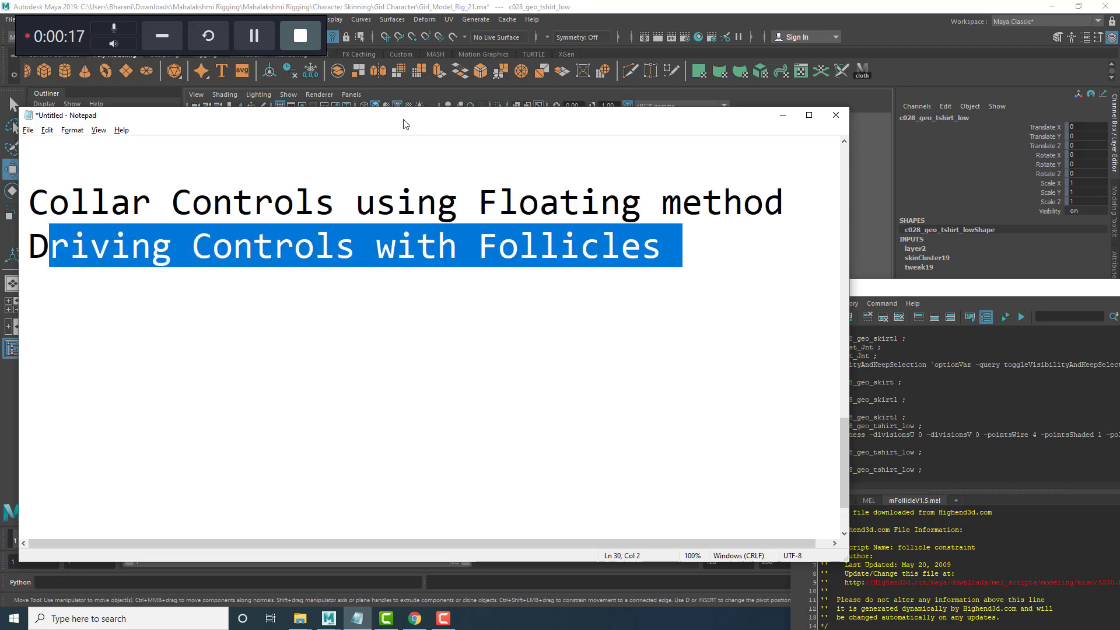
left_click_drag(406, 124, 496, 564)
Select the T-shirt mesh and examine its collar and sleeve end.
left_click(630, 327)
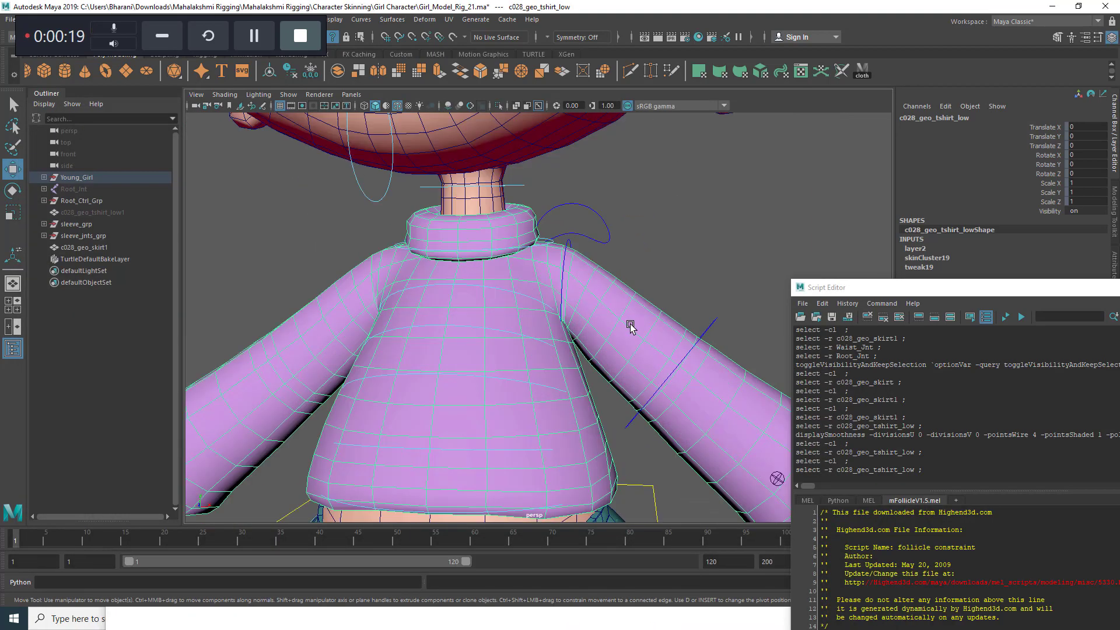
scroll(482, 288, "up", 2)
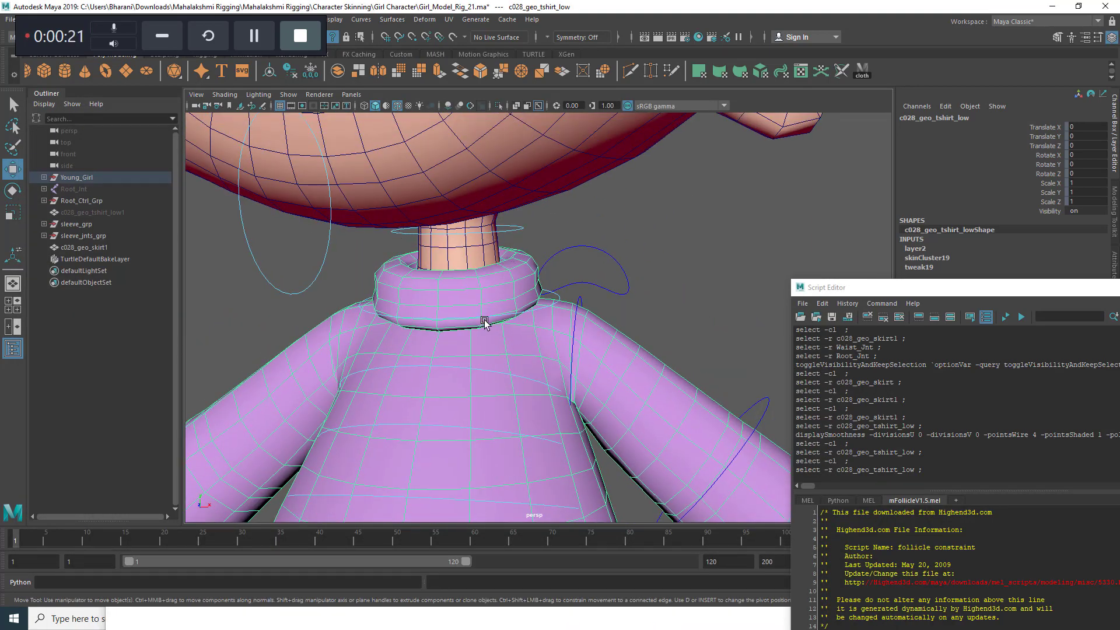
left_click(492, 292)
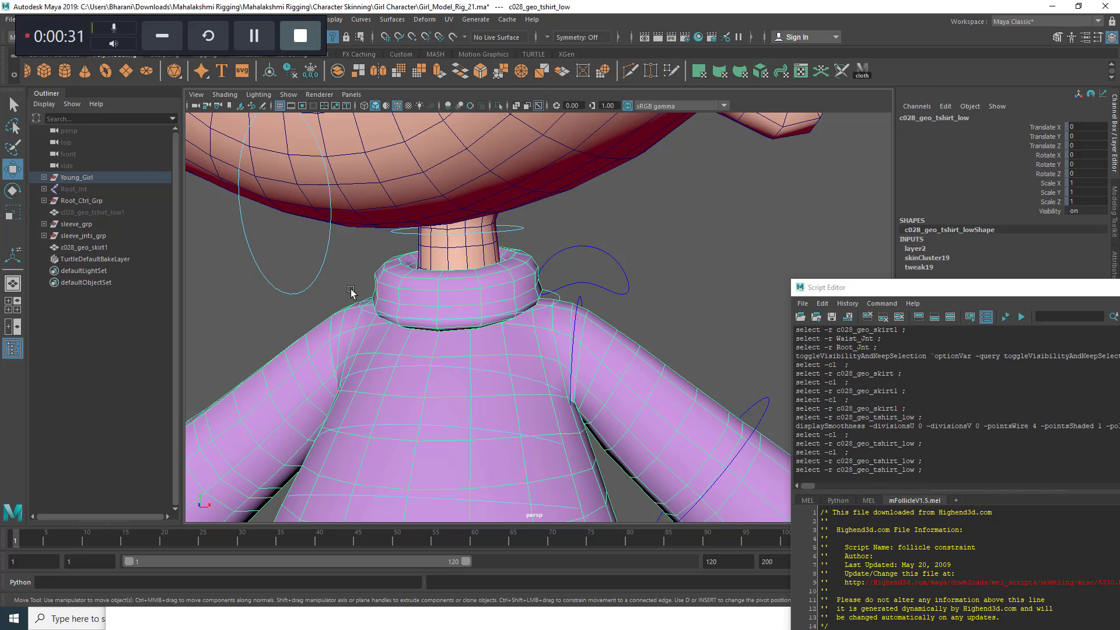
scroll(532, 318, "down", 2)
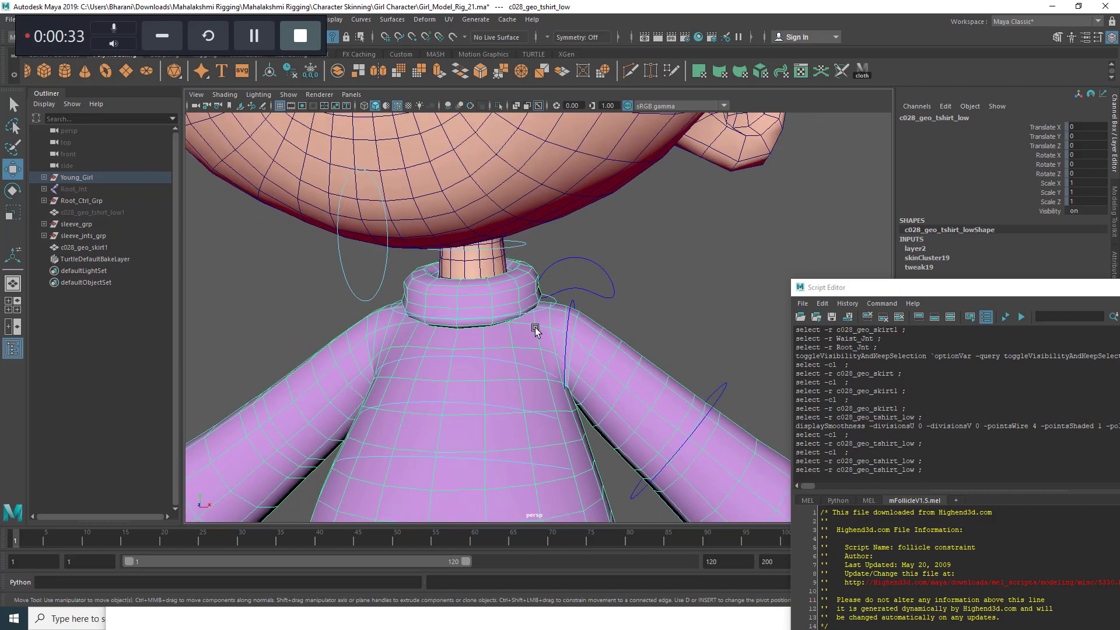
left_click_drag(533, 317, 446, 197, "alt")
Bring the notes forward, highlight the line "Driving Controls with Follicles", and move them below the character's sleeve.
left_click(356, 618)
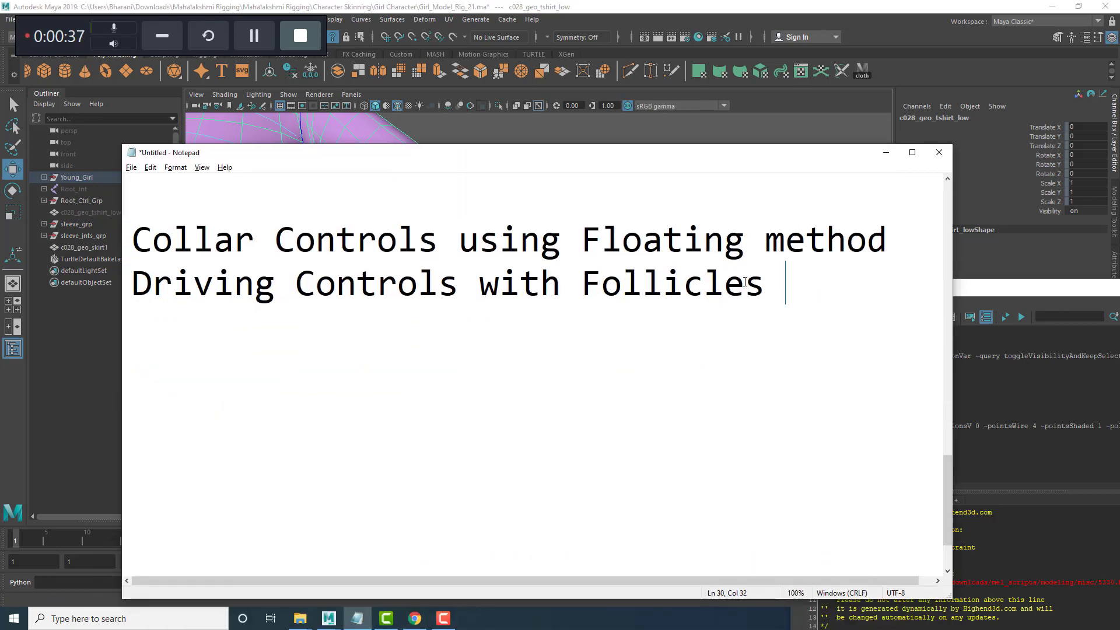
left_click_drag(786, 284, 142, 283)
left_click_drag(608, 154, 641, 483)
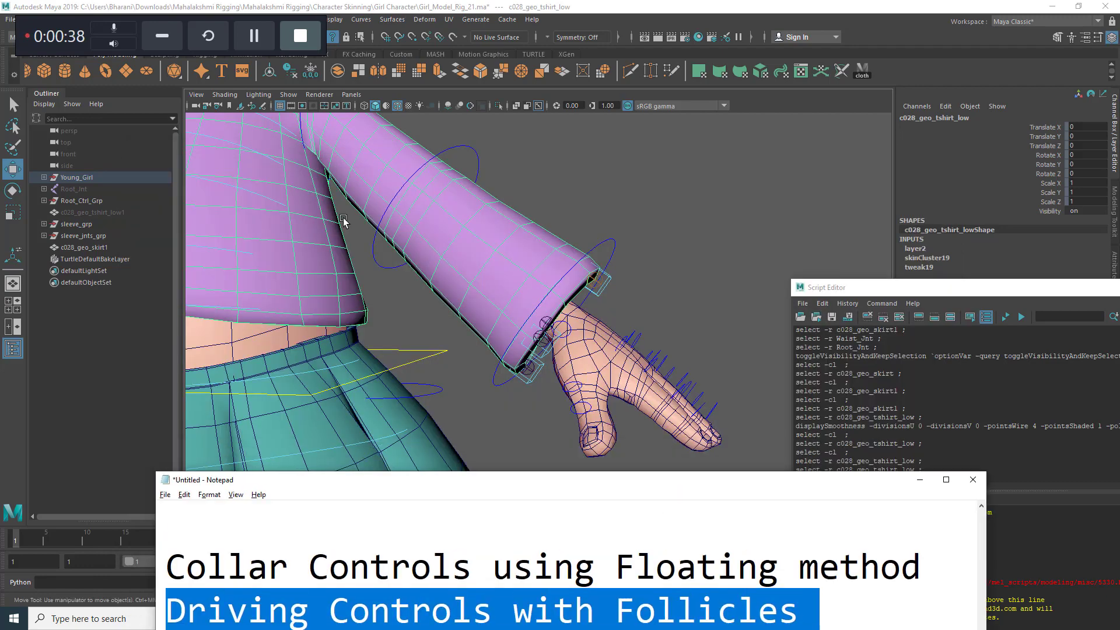
Try rotating the neck control about 13 degrees around Y to test the collar, and undo the rotation.
middle_click_drag(343, 218, 557, 400, "alt")
left_click(533, 311)
scroll(464, 324, "up", 2)
key("e")
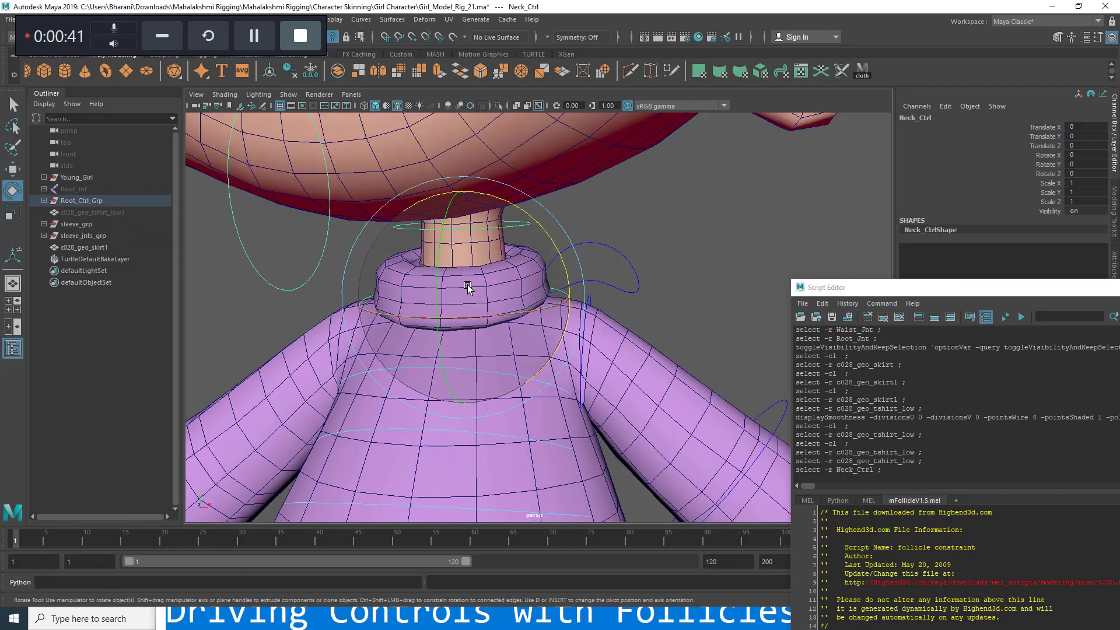
mouse_move(440, 235)
left_mouse_down()
mouse_move(433, 221)
mouse_move(439, 257)
left_mouse_up()
key("ctrl+z")
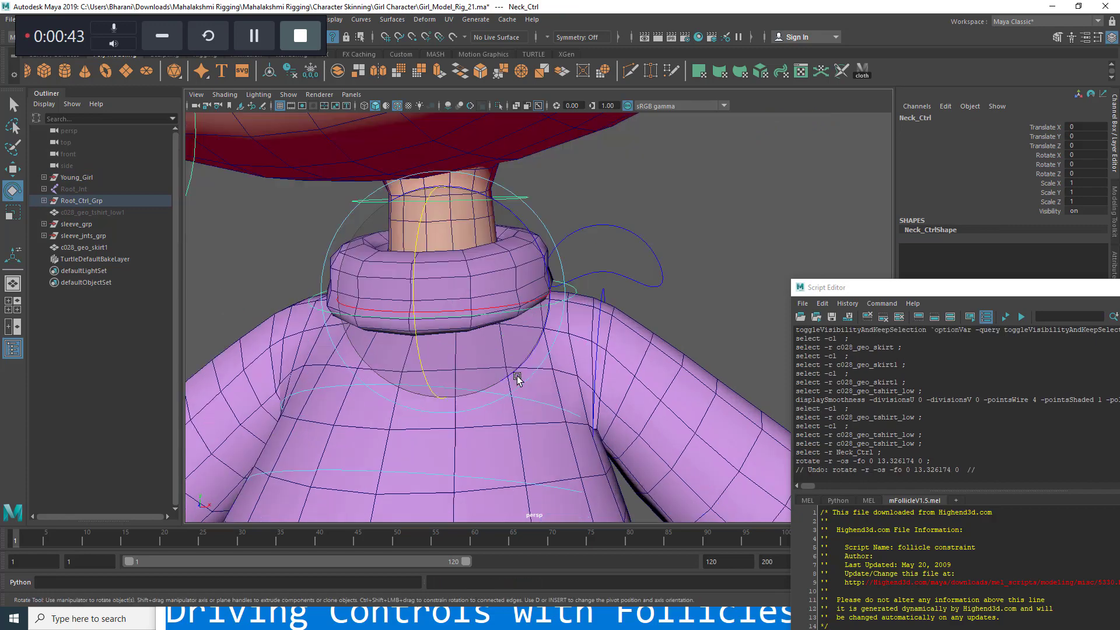
Try rotating the elbow control about -24 degrees around Y twice to test the sleeve controls, undoing each rotation.
left_click_drag(517, 378, 453, 321, "alt")
scroll(429, 284, "up", 2)
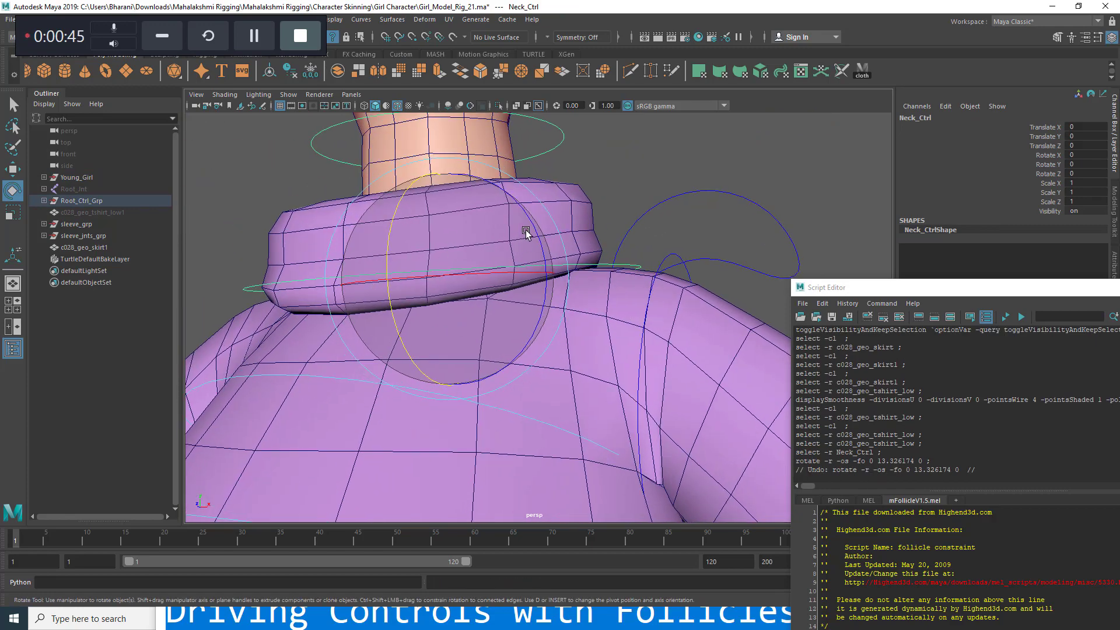
right_click_drag(620, 338, 563, 337, "alt")
middle_click_drag(711, 366, 475, 220, "alt")
left_click_drag(475, 220, 554, 297, "alt")
left_click(554, 297)
left_click(414, 190)
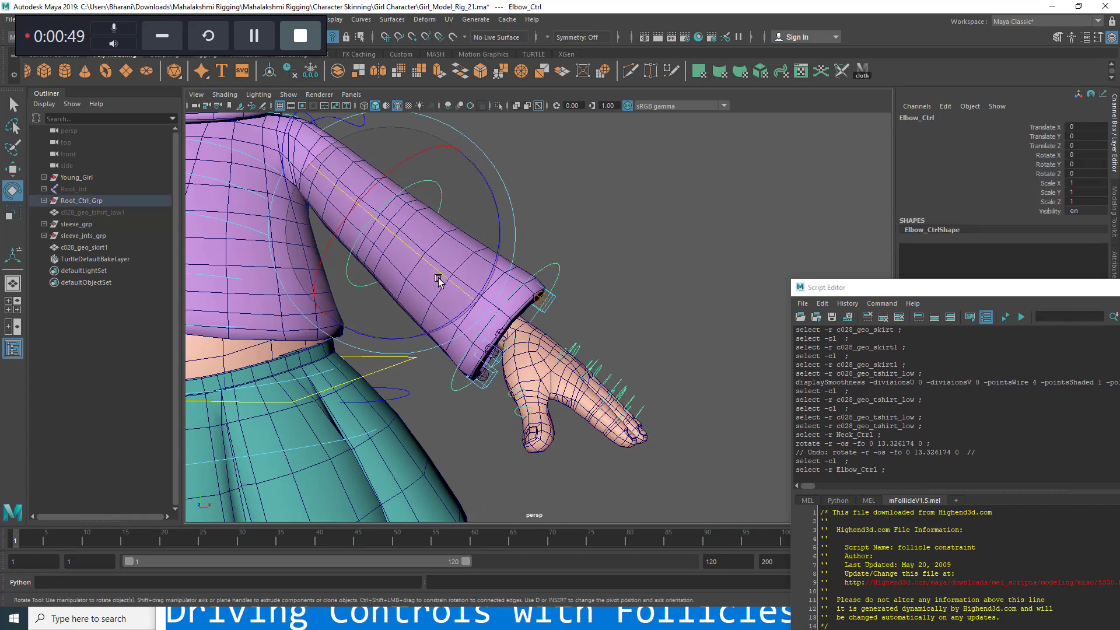
left_click_drag(425, 266, 492, 277)
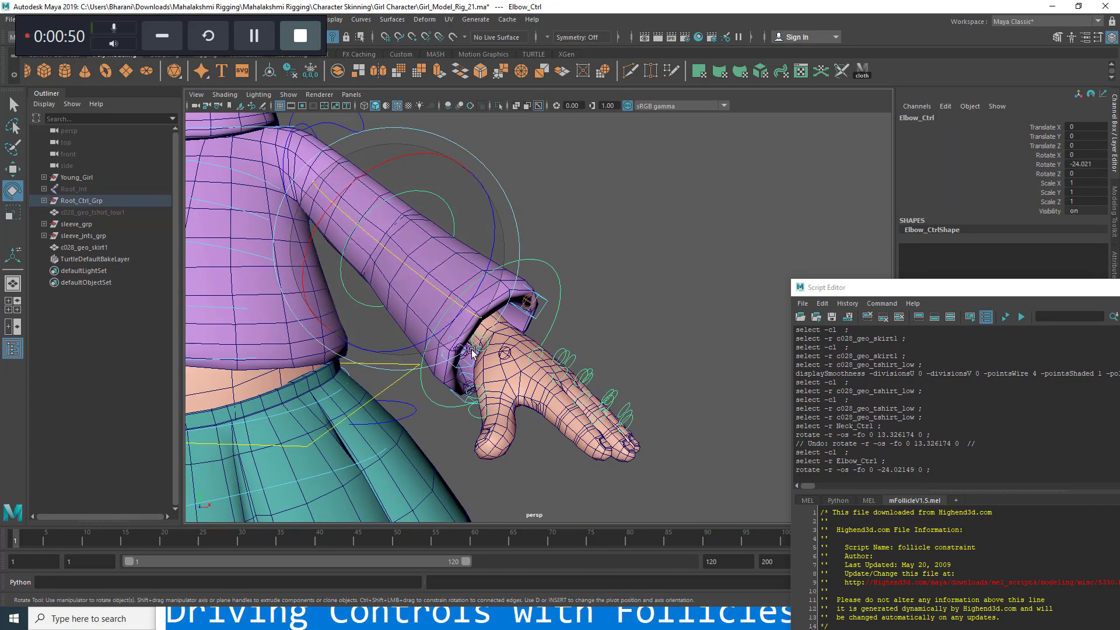
key("ctrl+z")
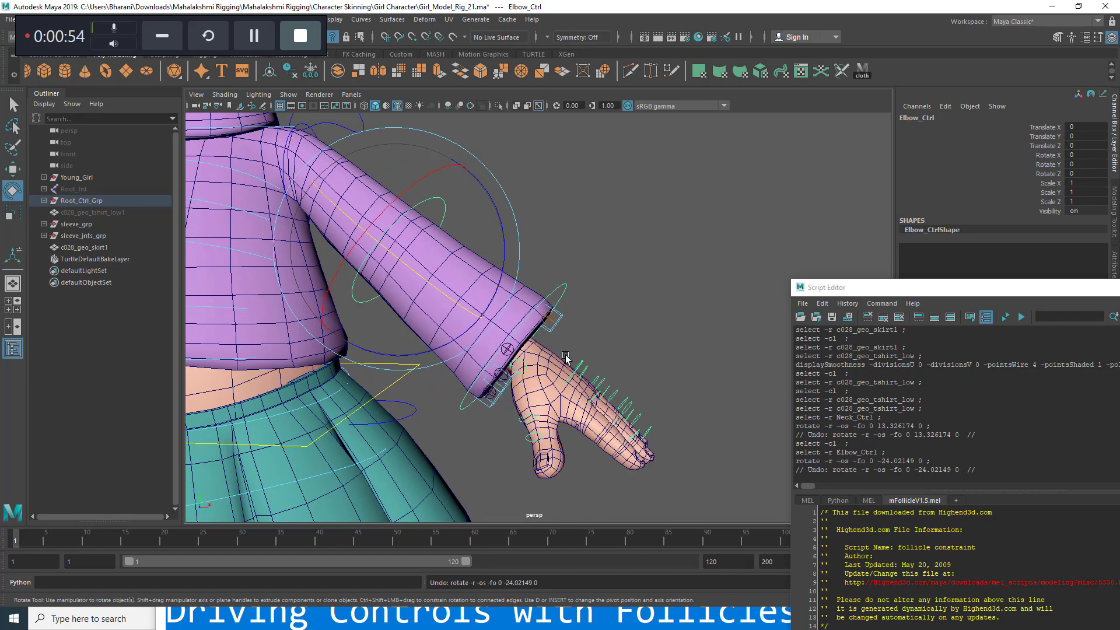
left_click_drag(441, 287, 387, 254)
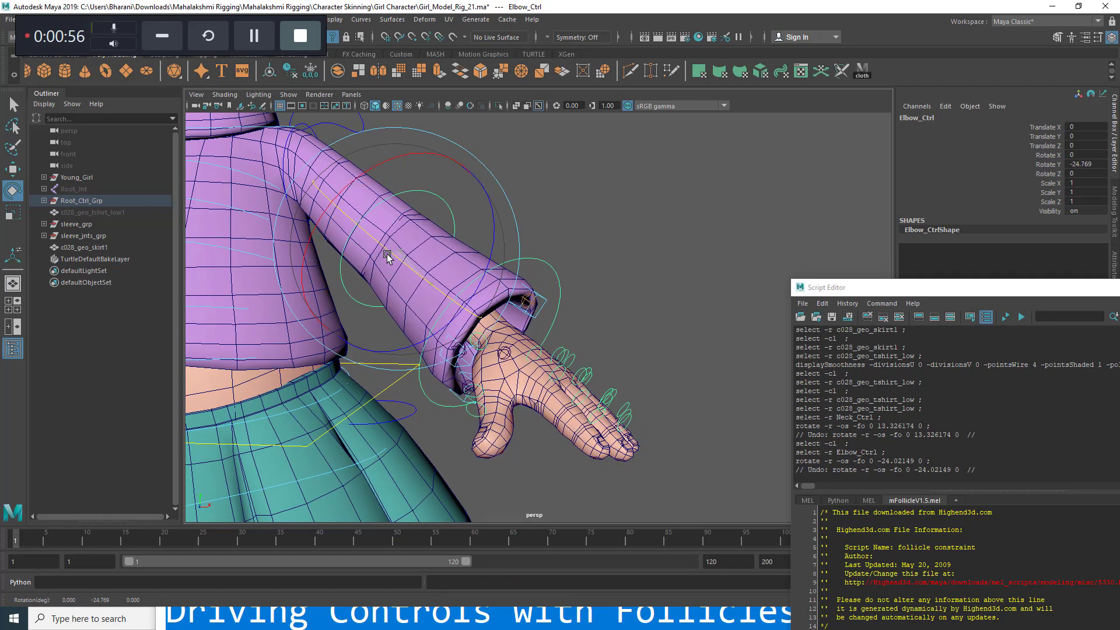
key("ctrl+z")
Try rotating the neck control about 22 degrees around Y and about -9 degrees around Z, undoing both rotations.
right_click_drag(387, 255, 315, 220, "alt")
middle_click_drag(315, 220, 441, 356, "alt")
right_click_drag(441, 356, 491, 345, "alt")
left_click_drag(491, 346, 479, 297, "alt")
middle_click_drag(479, 298, 645, 401, "alt")
left_click_drag(646, 400, 617, 349, "alt")
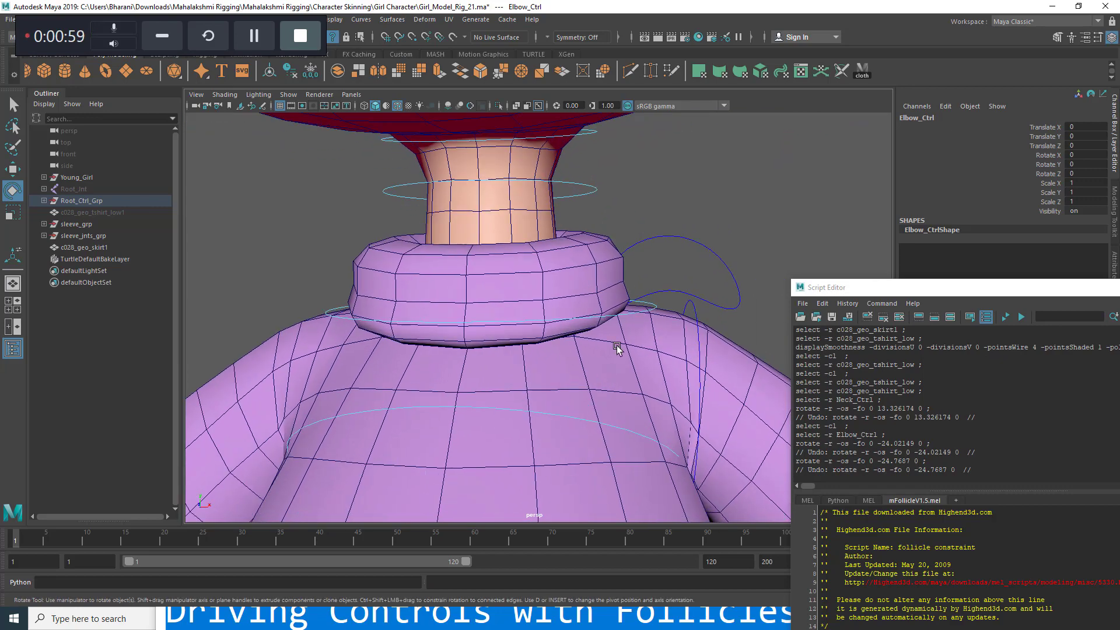
left_click(619, 315)
left_click_drag(572, 300, 431, 290, "alt")
key("ctrl+z")
left_click_drag(517, 242, 517, 212)
key("ctrl+z")
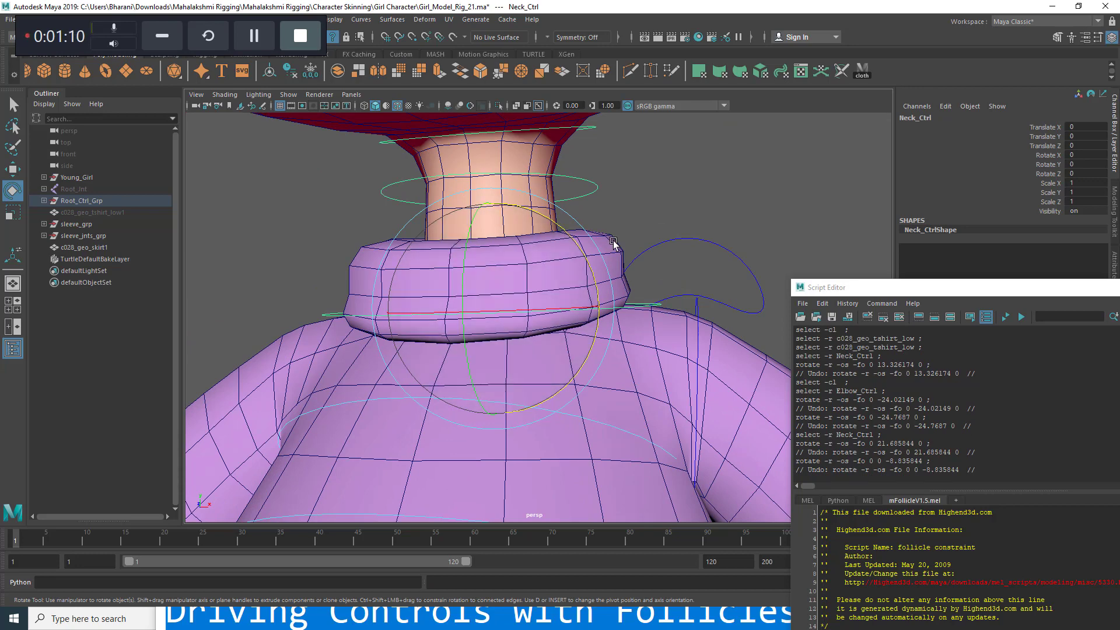
Create a polygon sphere and snap it to the centre front vertex of the collar.
left_click_drag(479, 255, 458, 257, "alt")
scroll(462, 263, "up", 3)
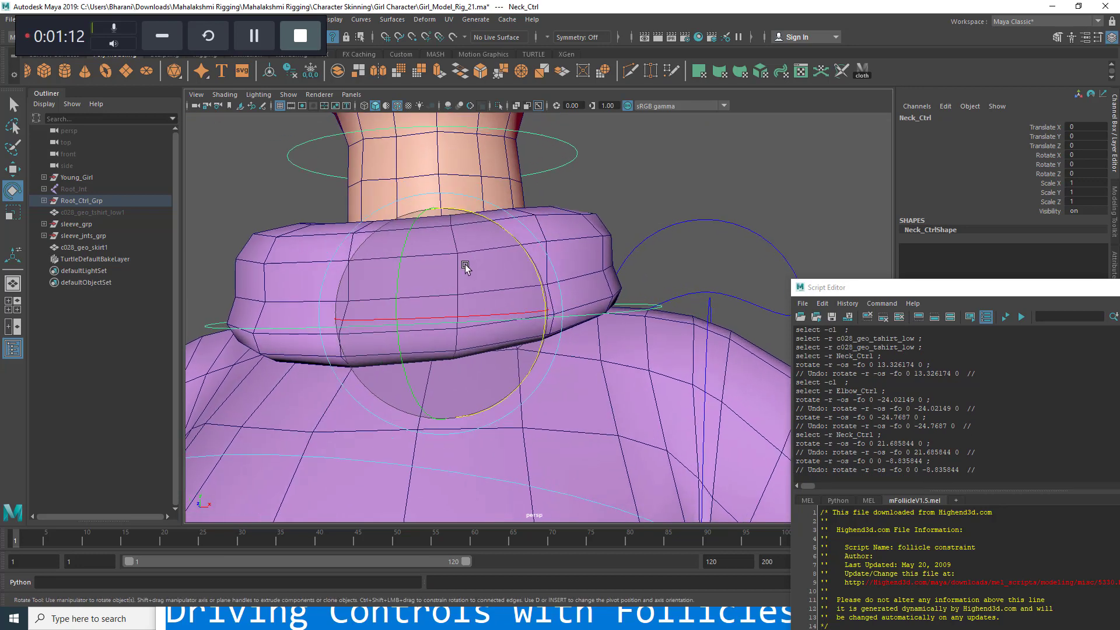
middle_click_drag(465, 268, 487, 265, "alt")
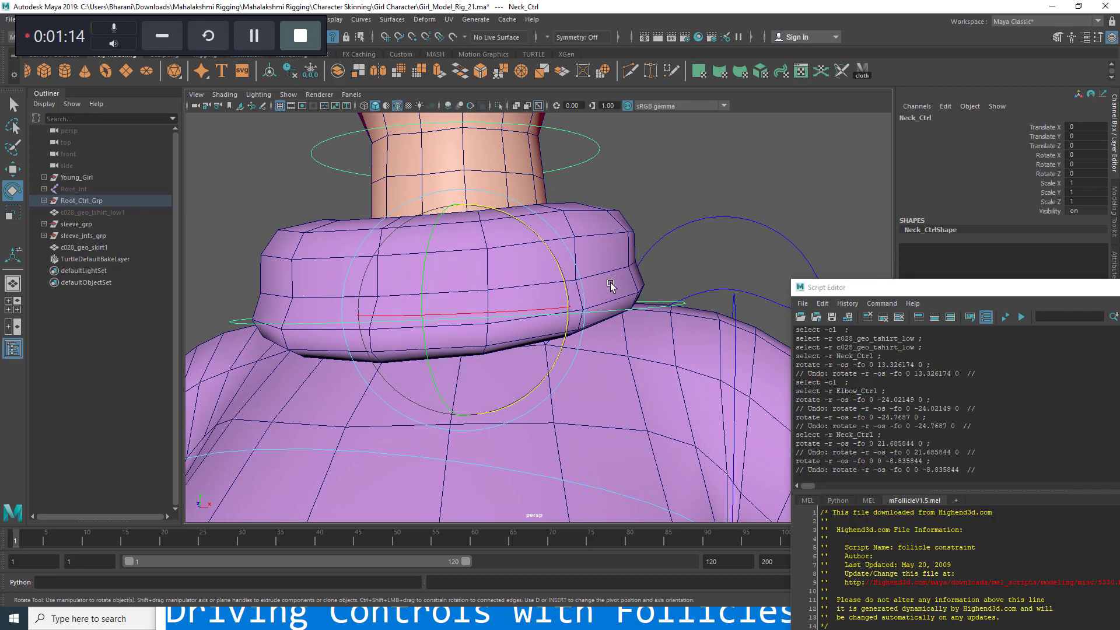
right_click_drag(612, 292, 455, 285, "alt")
middle_click_drag(479, 287, 547, 300, "alt")
scroll(556, 300, "up", 5)
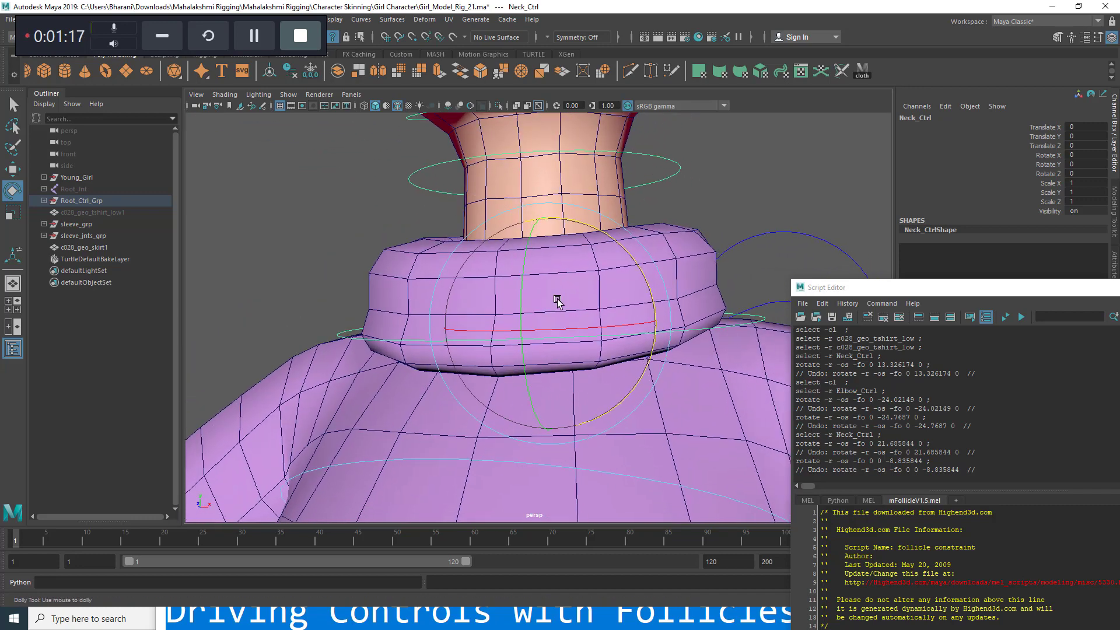
key("w")
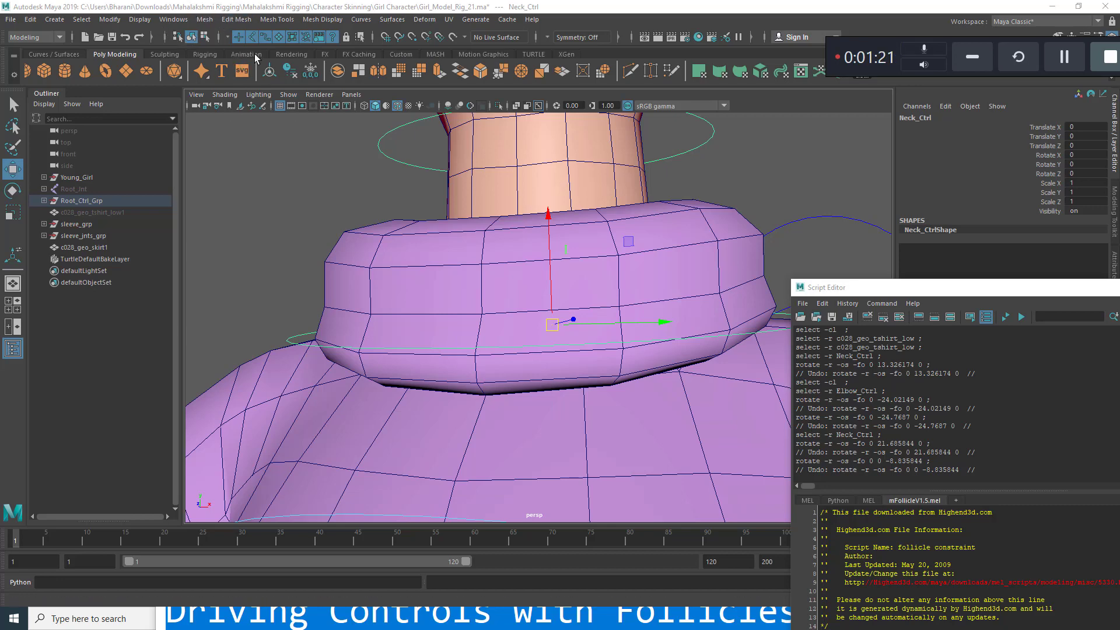
left_click(28, 71)
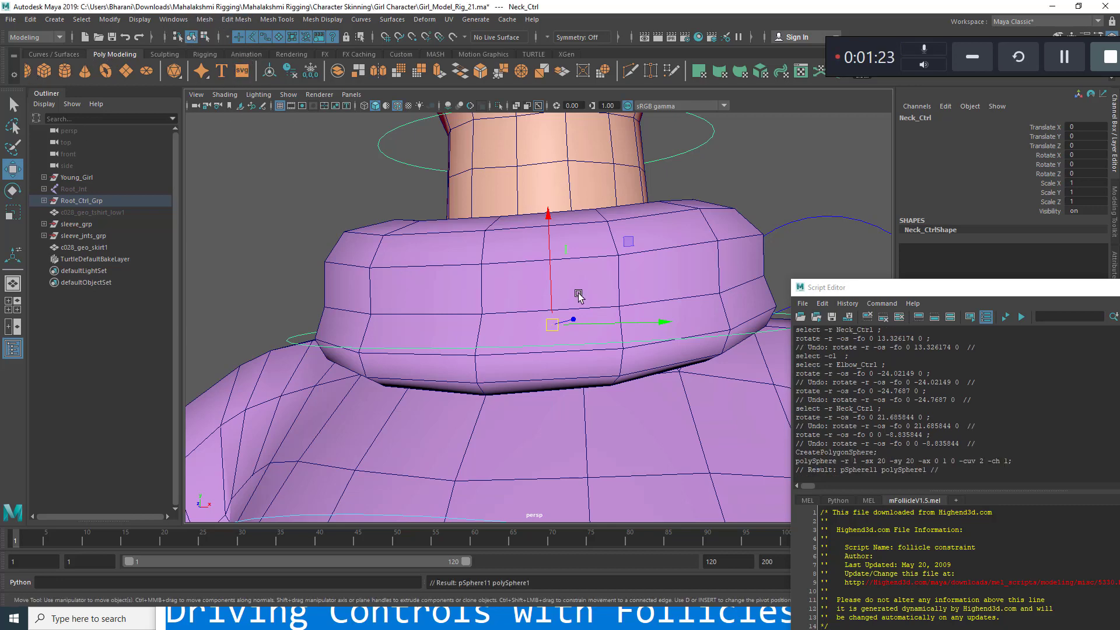
key("v")
middle_click_drag(498, 278, 483, 231)
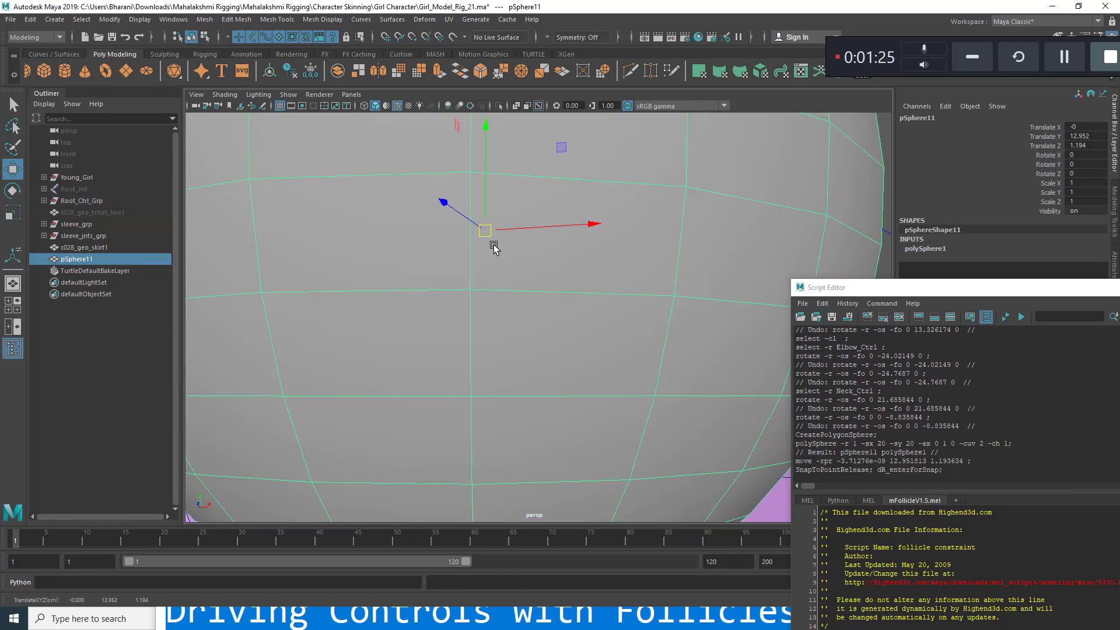
Scale the sphere uniformly to 0.07 and lower it on the collar front to Translate Y 12.74.
key("r")
left_click_drag(488, 235, 2, 213)
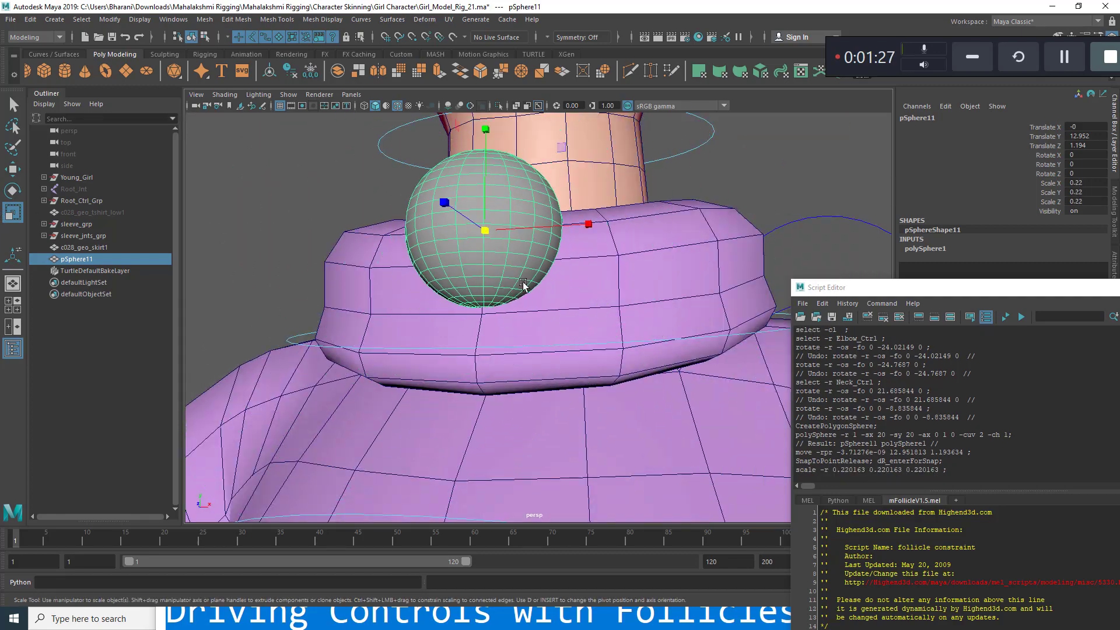
scroll(604, 331, "down", 5)
middle_click_drag(605, 330, 561, 324)
left_click_drag(561, 324, 541, 287, "alt")
scroll(541, 286, "up", 2)
key("w")
left_click_drag(496, 223, 494, 246)
Duplicate the front sphere and snap the copy to the collar's side vertex at X 0.771, Y 12.88, Z 0.657.
scroll(583, 292, "down", 3)
left_click_drag(612, 298, 645, 318, "alt")
scroll(665, 317, "up", 4)
middle_click_drag(645, 318, 662, 370, "alt")
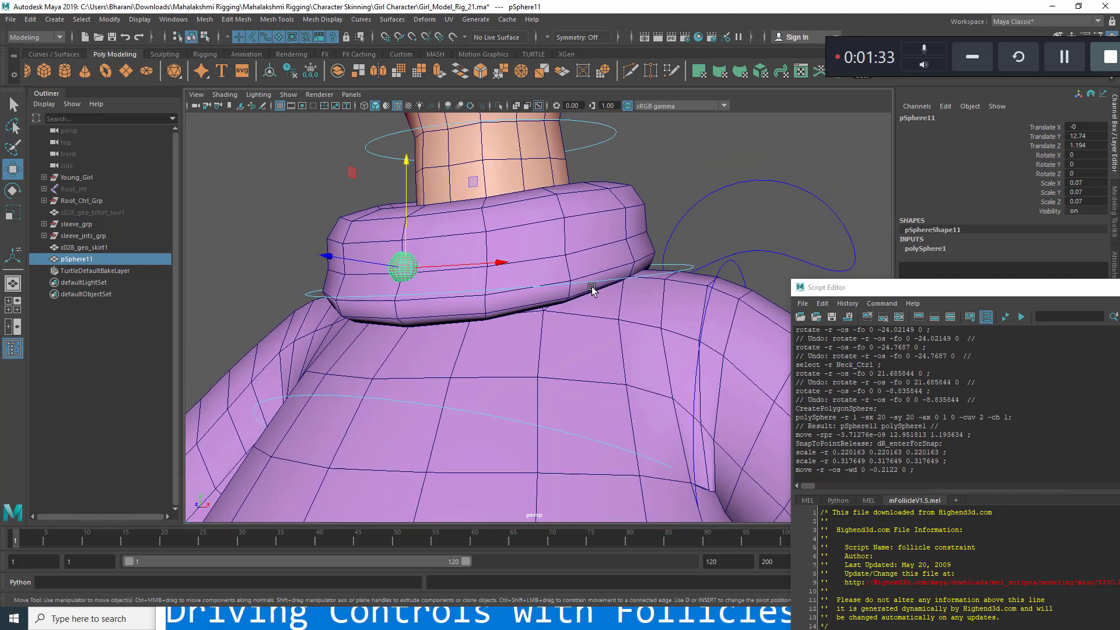
key("ctrl+d")
middle_click_drag(605, 249, 625, 240)
key("v")
key("v")
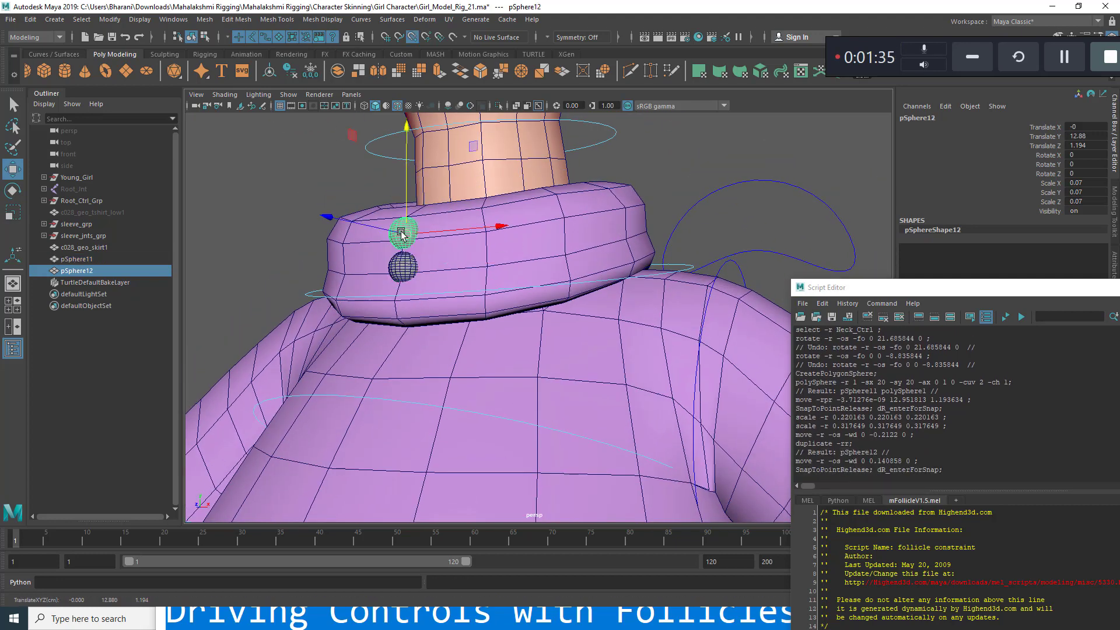
left_click_drag(406, 234, 628, 285)
key("v")
left_click_drag(608, 245, 629, 238)
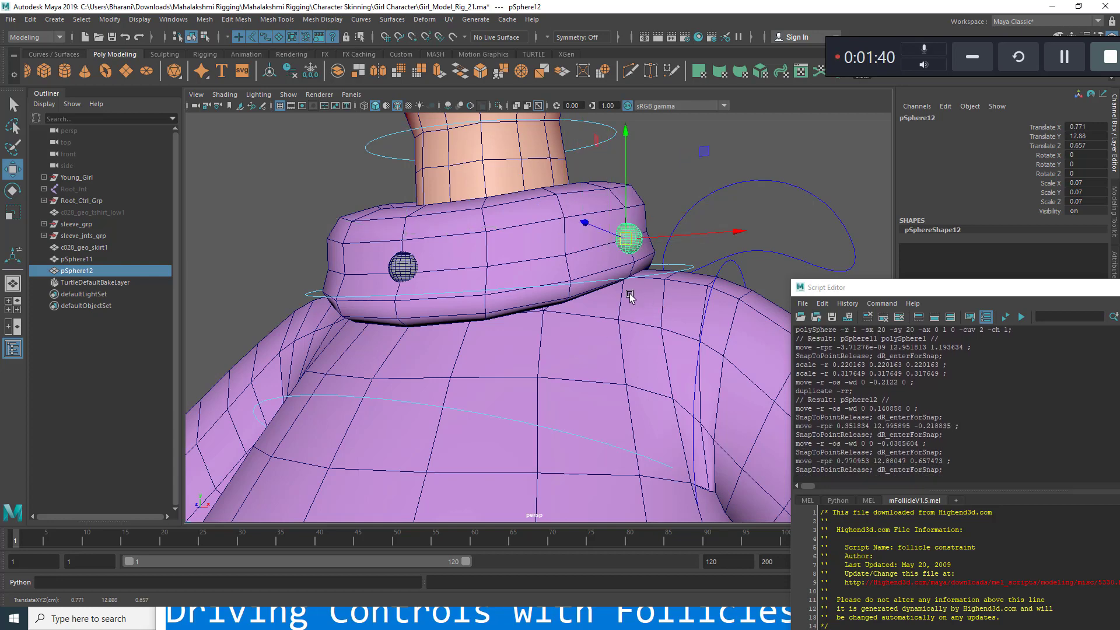
Duplicate the side sphere and snap the copy to the matching vertex on the collar's opposite side at X -0.771.
scroll(627, 297, "down", 5)
left_click_drag(566, 304, 675, 313, "alt")
scroll(659, 315, "up", 4)
key("ctrl+d")
key("v")
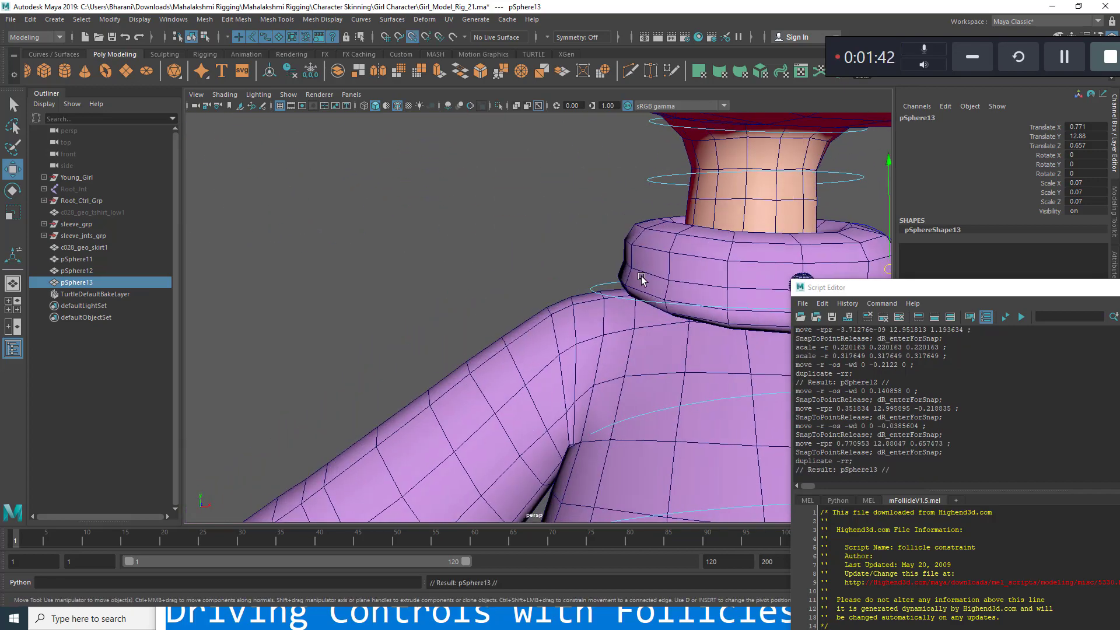
middle_click_drag(641, 278, 630, 269)
Freeze the transformations of all three collar spheres and clear the selection.
scroll(650, 303, "down", 5)
middle_click_drag(657, 312, 582, 303, "alt")
left_click_drag(70, 259, 70, 283)
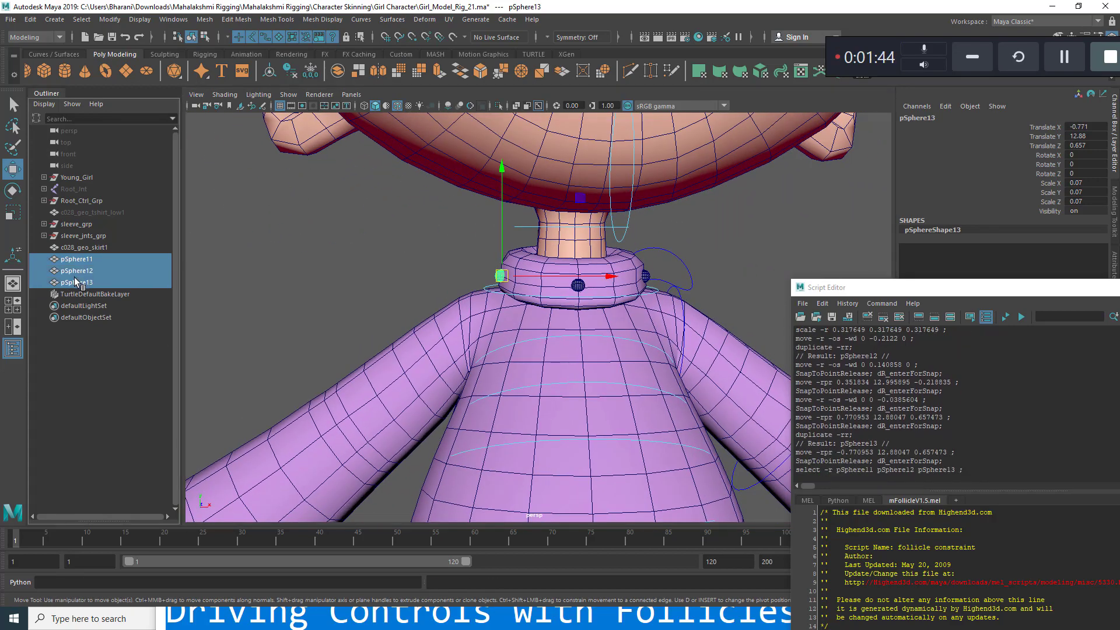
left_click(109, 19)
left_click(133, 75)
left_click_drag(647, 348, 577, 358, "alt")
scroll(577, 358, "up", 3)
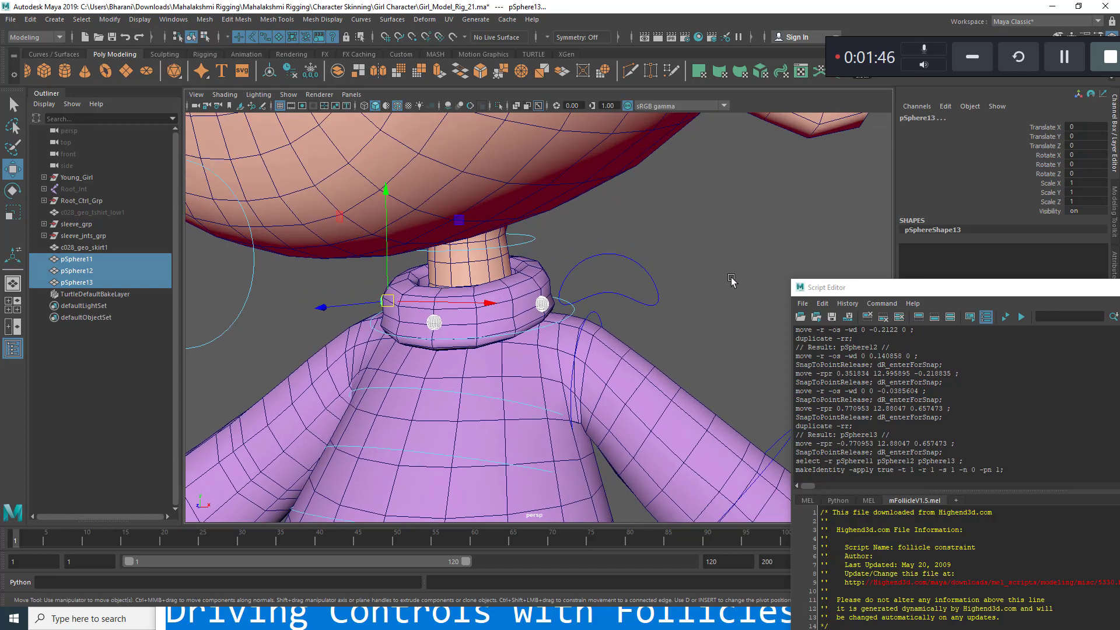
left_click(733, 282)
Try rotating the neck control around its Y and Z axes to test how the collar spheres behave, undoing each rotation.
middle_click_drag(449, 344, 480, 299, "alt")
scroll(479, 299, "up", 3)
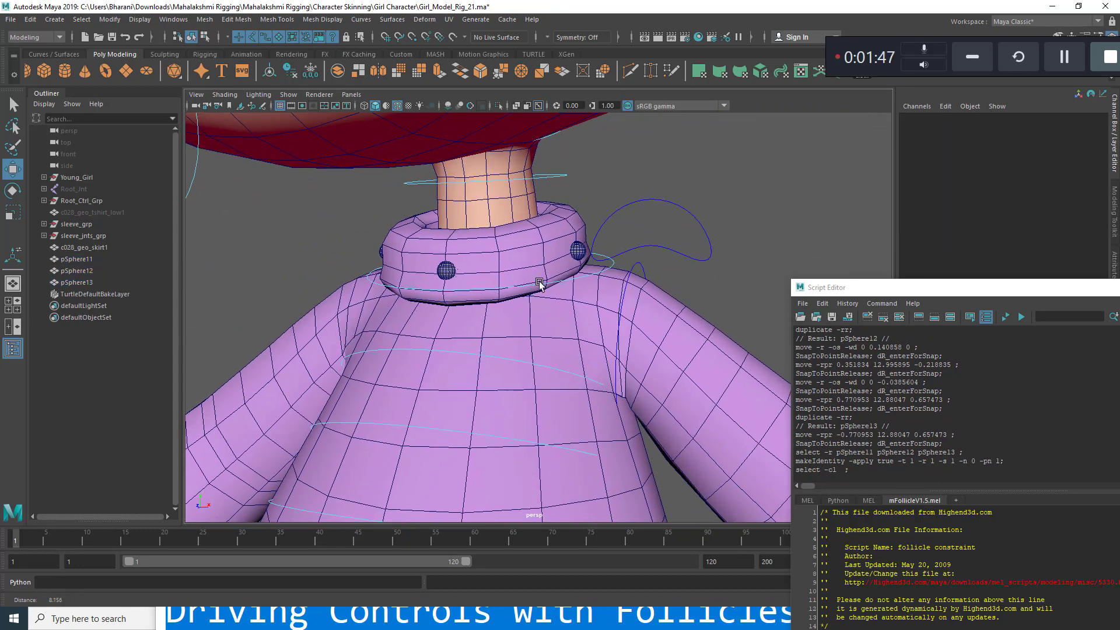
left_click_drag(540, 285, 478, 287, "alt")
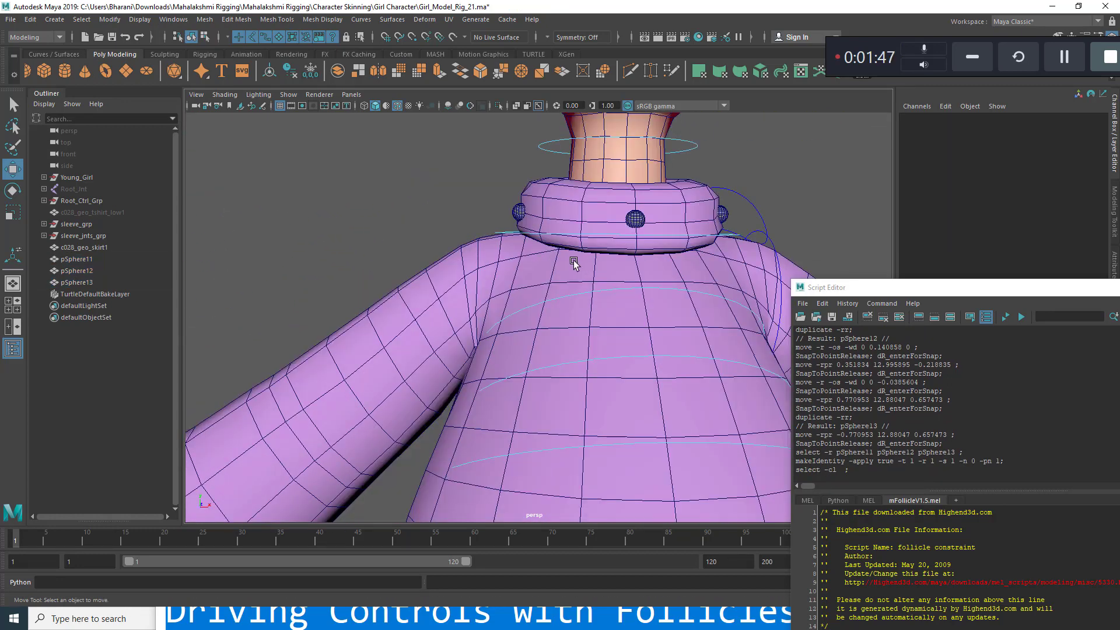
left_click_drag(570, 257, 545, 269, "alt")
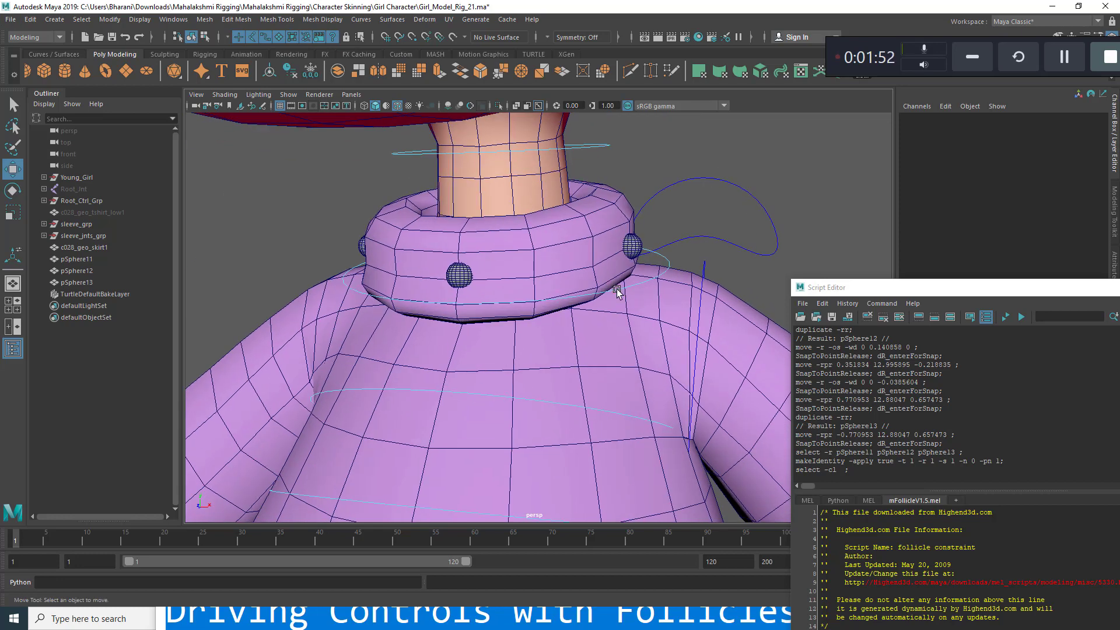
left_click(617, 293)
key("e")
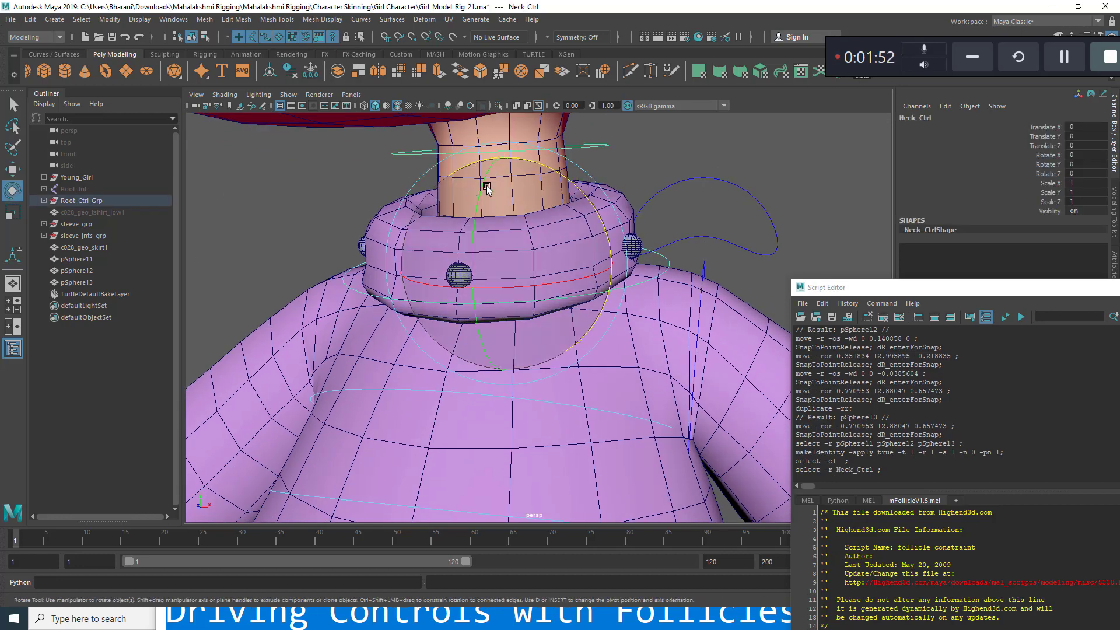
left_click_drag(500, 245, 490, 225, "alt")
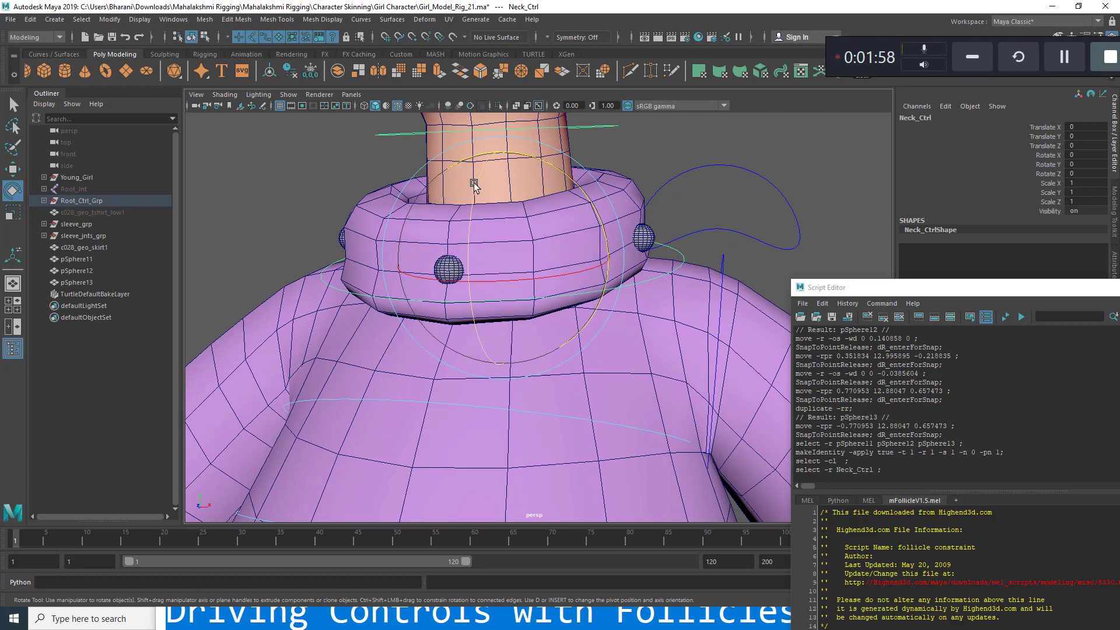
left_click_drag(481, 194, 473, 204)
key("ctrl+z")
right_click_drag(647, 241, 548, 260, "alt")
left_click_drag(548, 260, 579, 241, "alt")
key("ctrl+z")
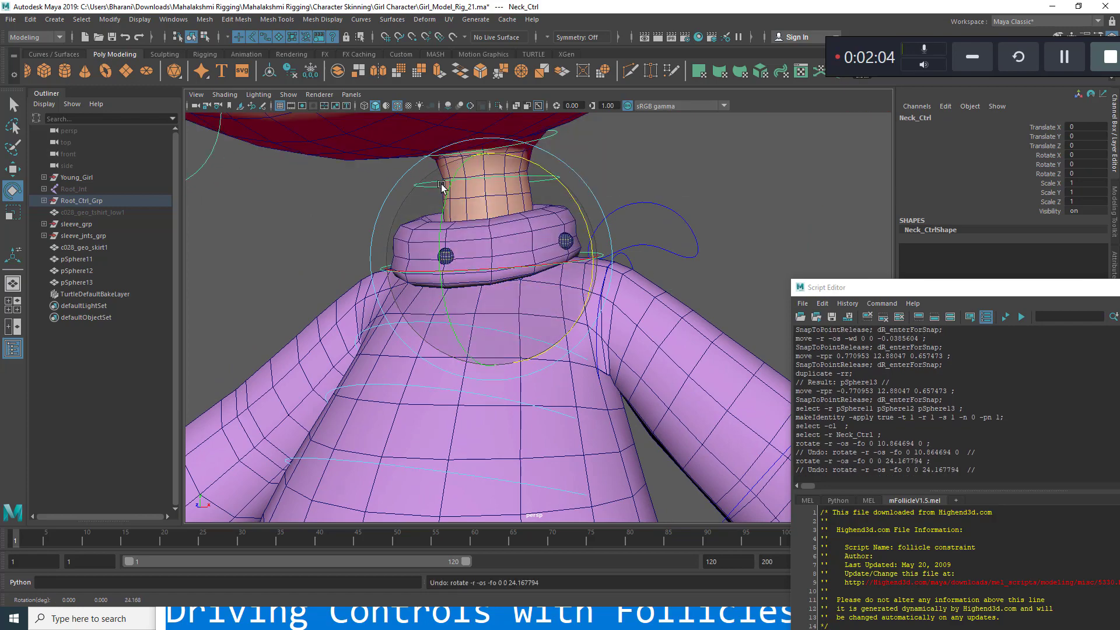
mouse_move(444, 191)
left_mouse_down()
mouse_move(457, 181)
mouse_move(445, 220)
mouse_move(444, 206)
left_mouse_up()
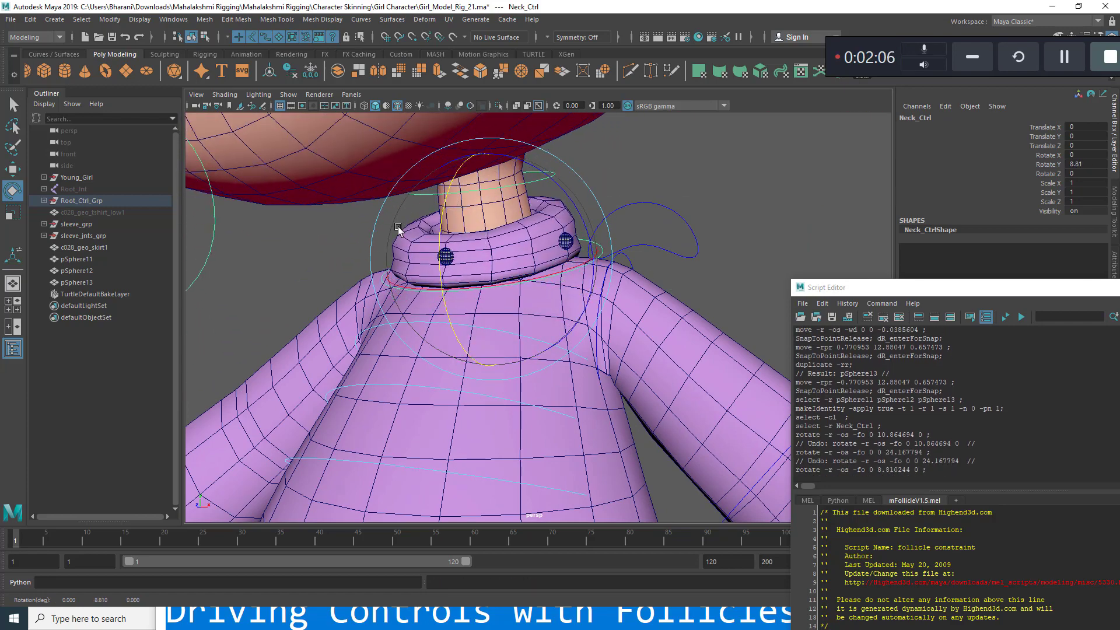
key("ctrl+z")
scroll(513, 237, "up", 3)
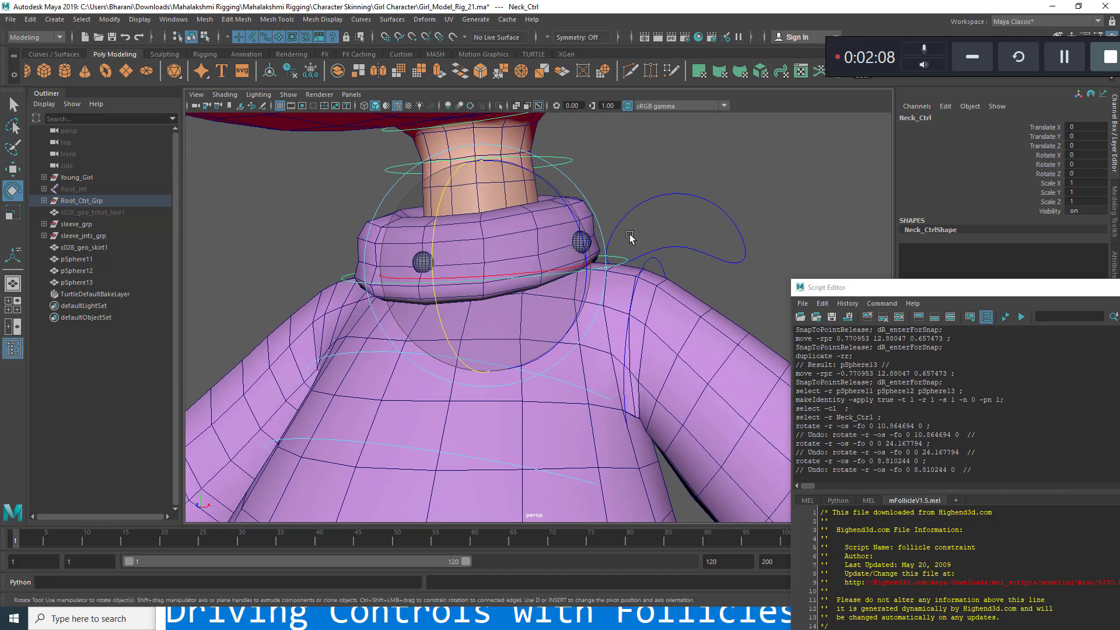
left_click(513, 615)
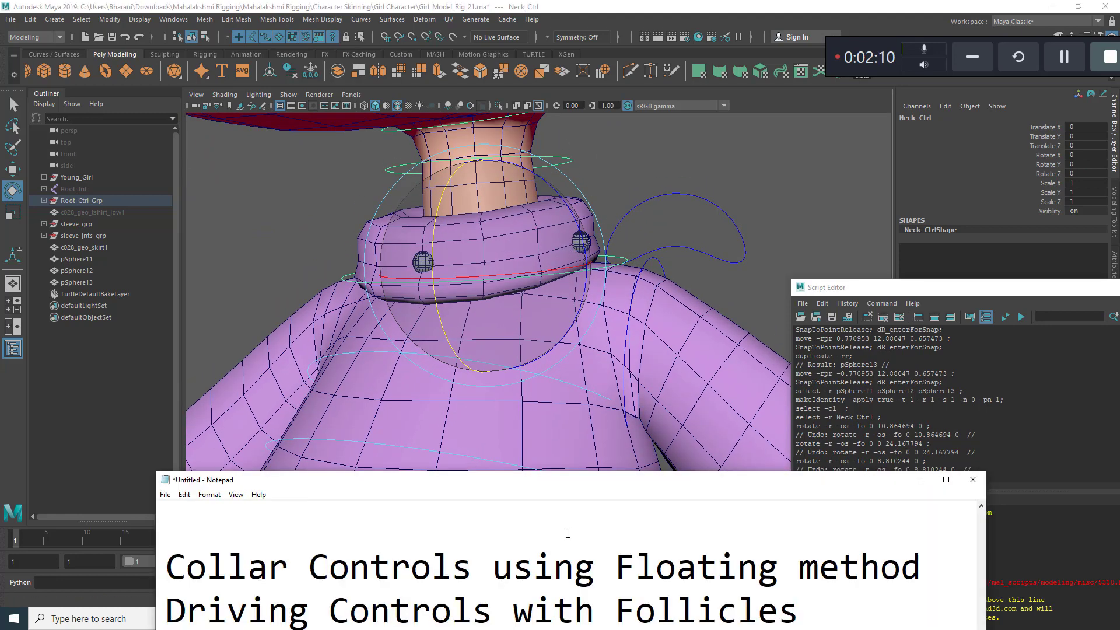
type("w")
left_click(618, 259)
left_click(434, 259)
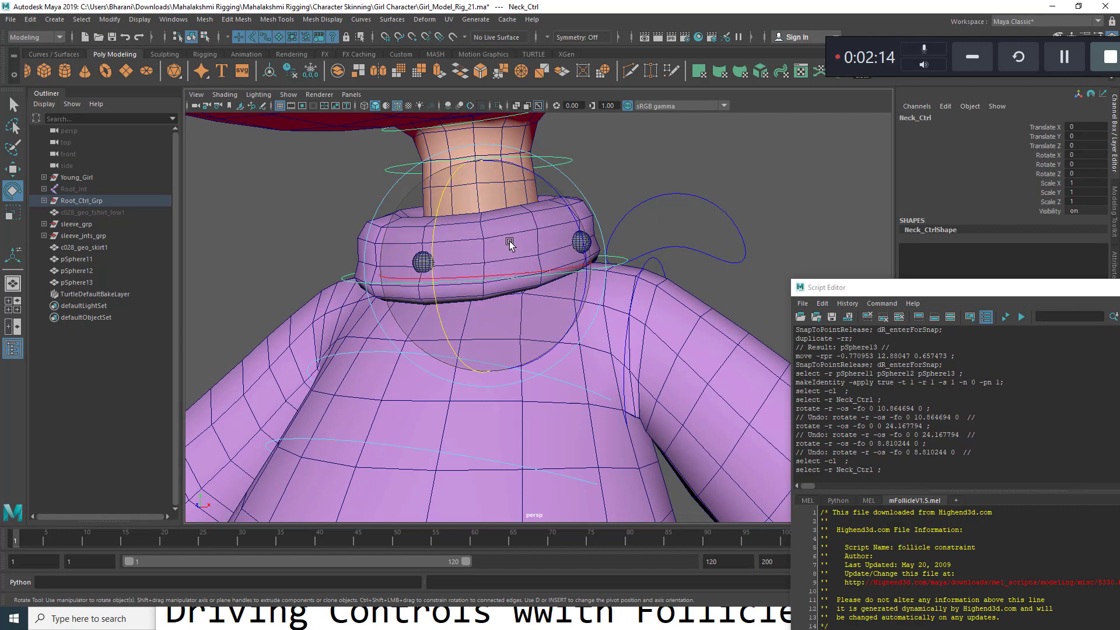
left_click(97, 258, "ctrl")
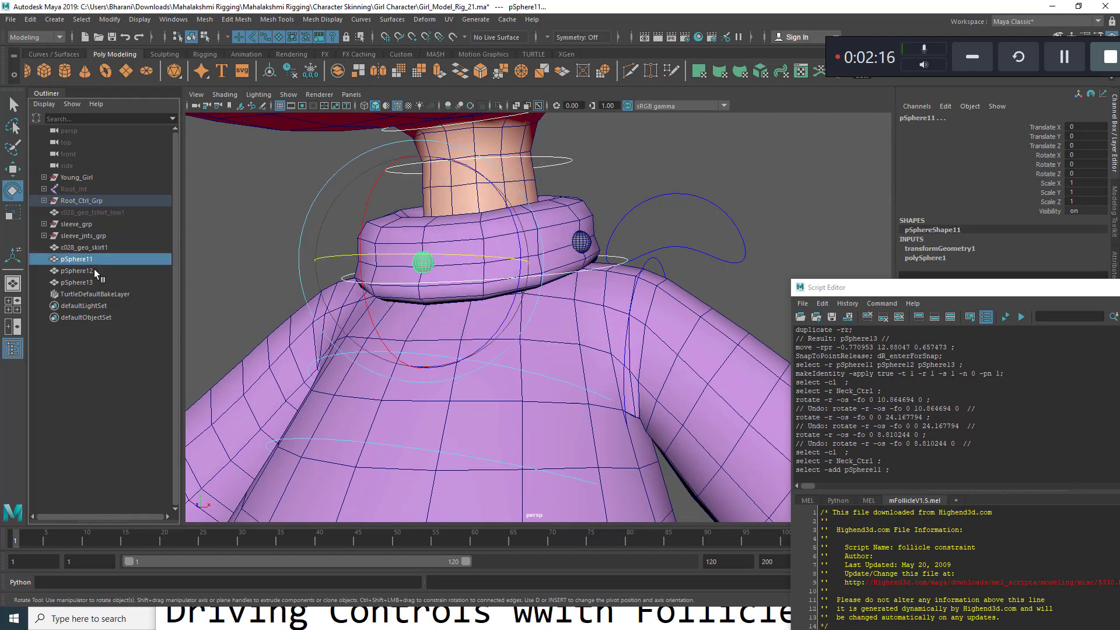
left_click(94, 270, "ctrl")
key("w")
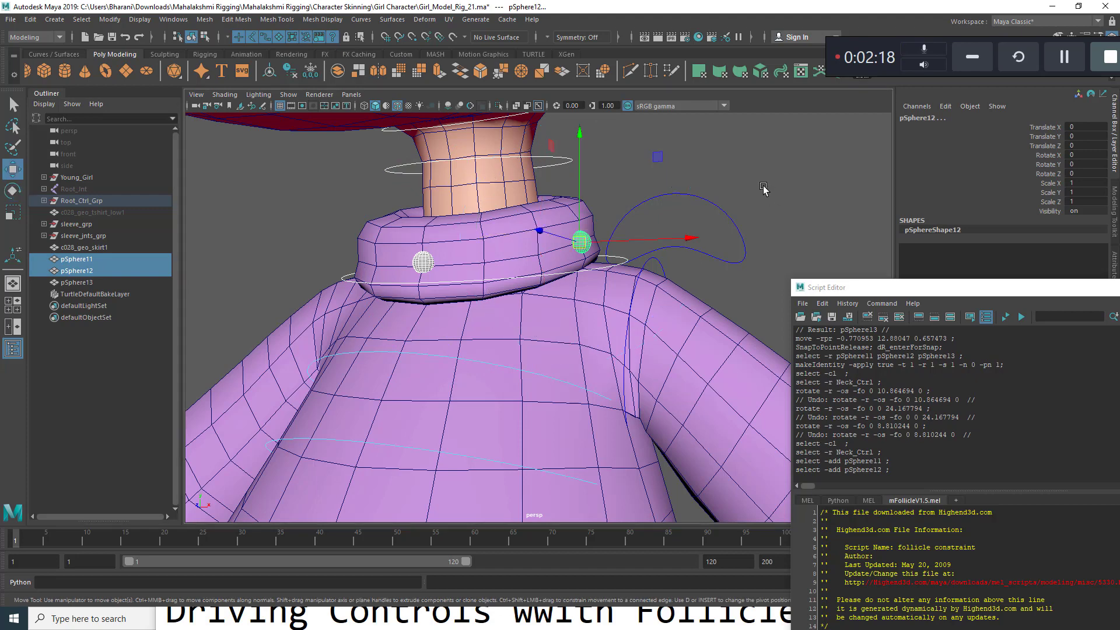
left_click(763, 185)
Parent-constrain the front collar sphere to the neck control with Maintain offset on, all axes and weight 1.
left_click(482, 282)
right_click_drag(450, 306, 502, 309, "alt")
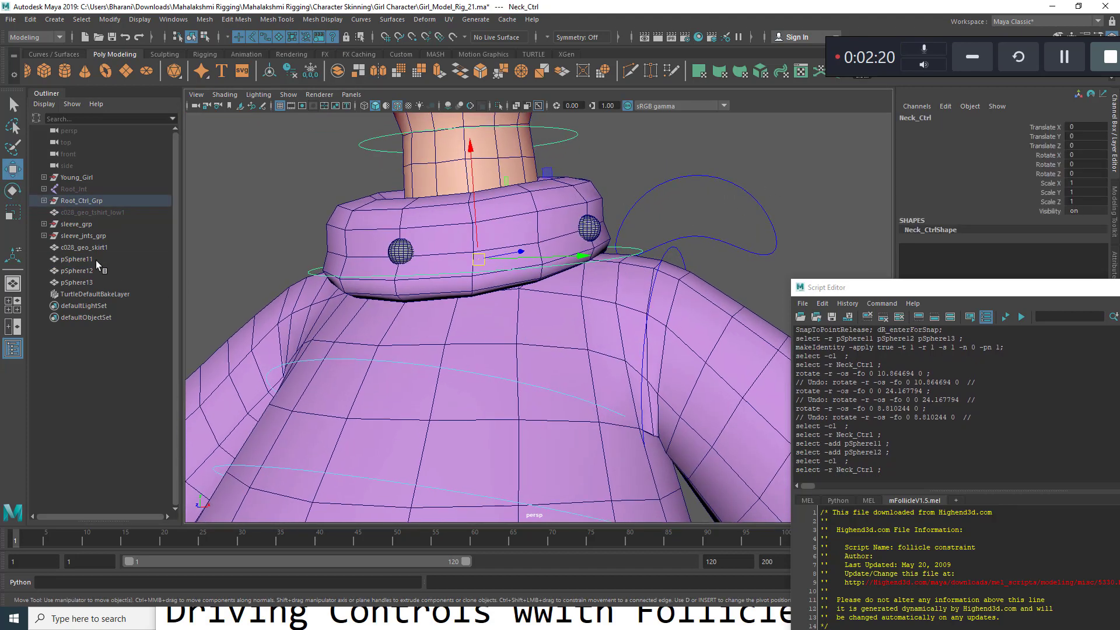
left_click(95, 259, "ctrl")
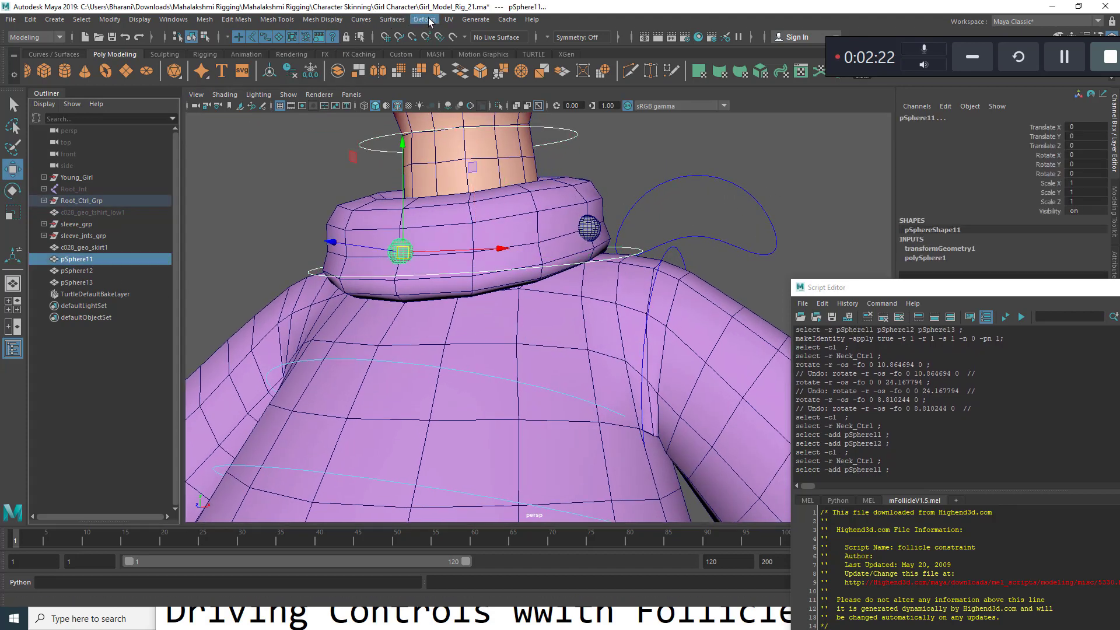
left_click(49, 39)
left_click(45, 63)
left_click(299, 19)
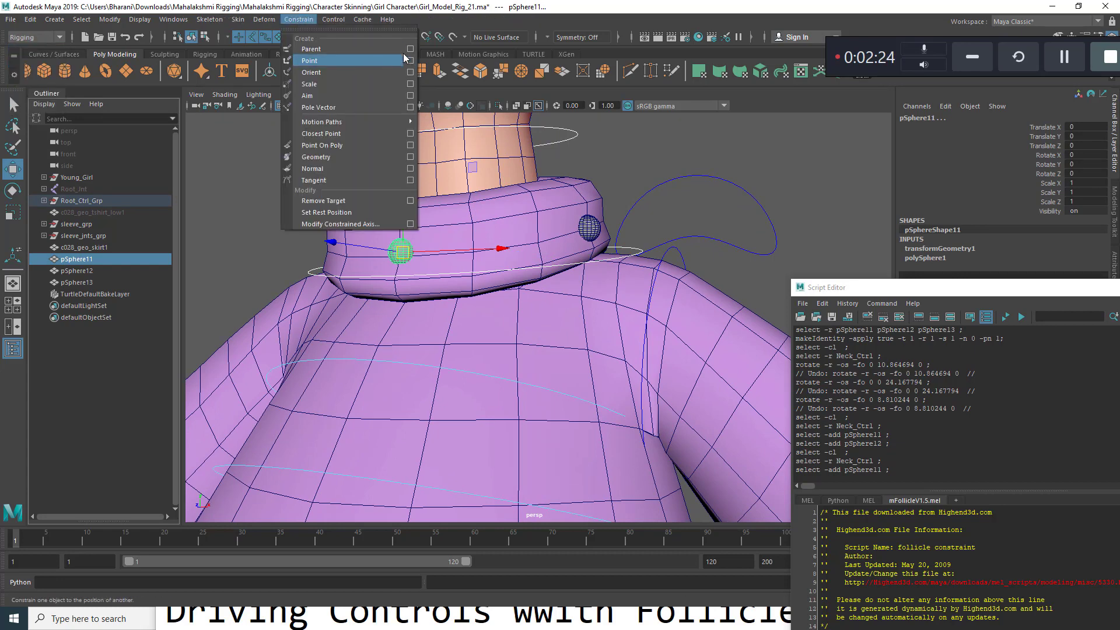
left_click(412, 49)
left_click(677, 252)
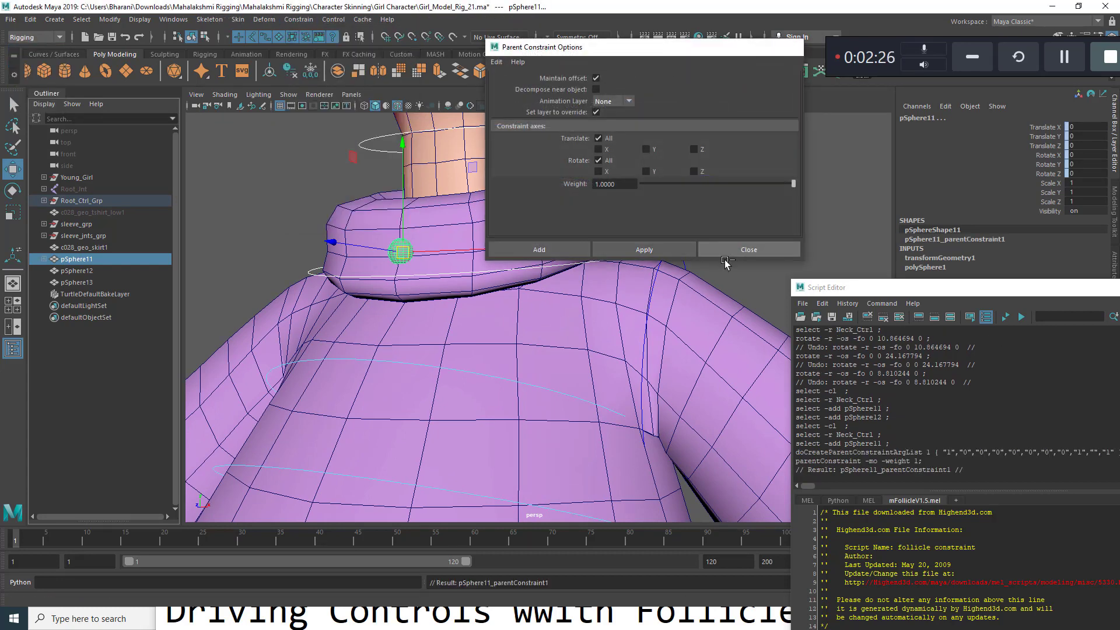
left_click(724, 256)
Try rotating the neck control about 19.8 and 13.7 degrees in Y to test the constrained front sphere, undoing each rotation.
left_click(558, 264)
right_click_drag(424, 242, 452, 233, "alt")
key("e")
left_click_drag(417, 186, 411, 225)
mouse_move(522, 248)
left_mouse_down("alt")
mouse_move(457, 243)
mouse_move(516, 267)
left_mouse_up("alt")
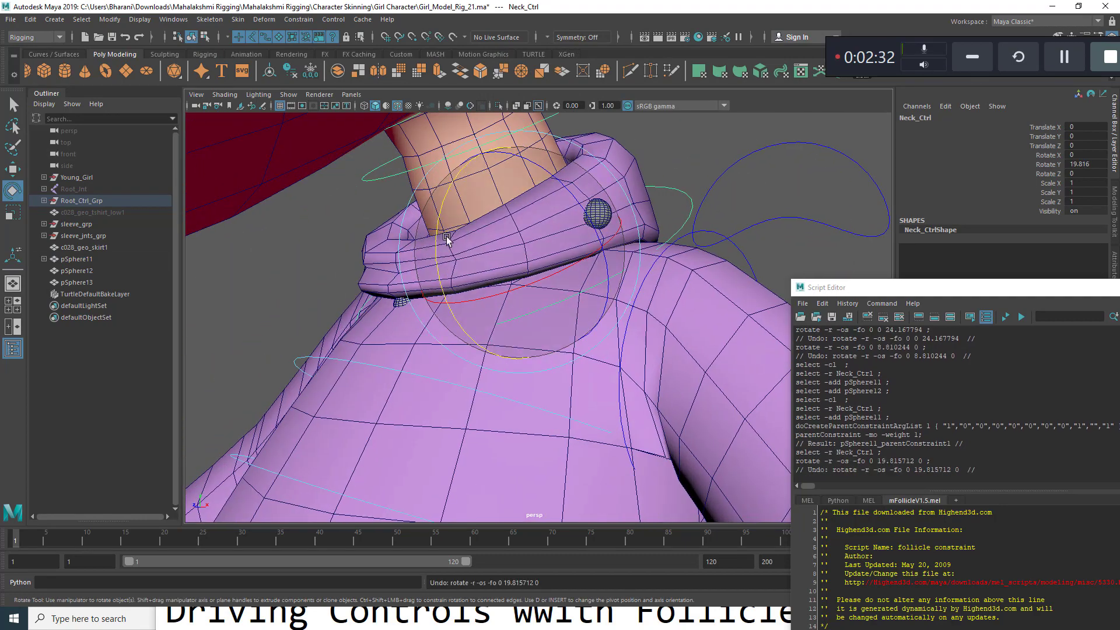
key("ctrl+z")
scroll(458, 225, "up", 1)
left_click_drag(446, 184, 437, 213)
key("ctrl+z")
scroll(427, 286, "up", 2)
left_click_drag(429, 280, 515, 266, "alt")
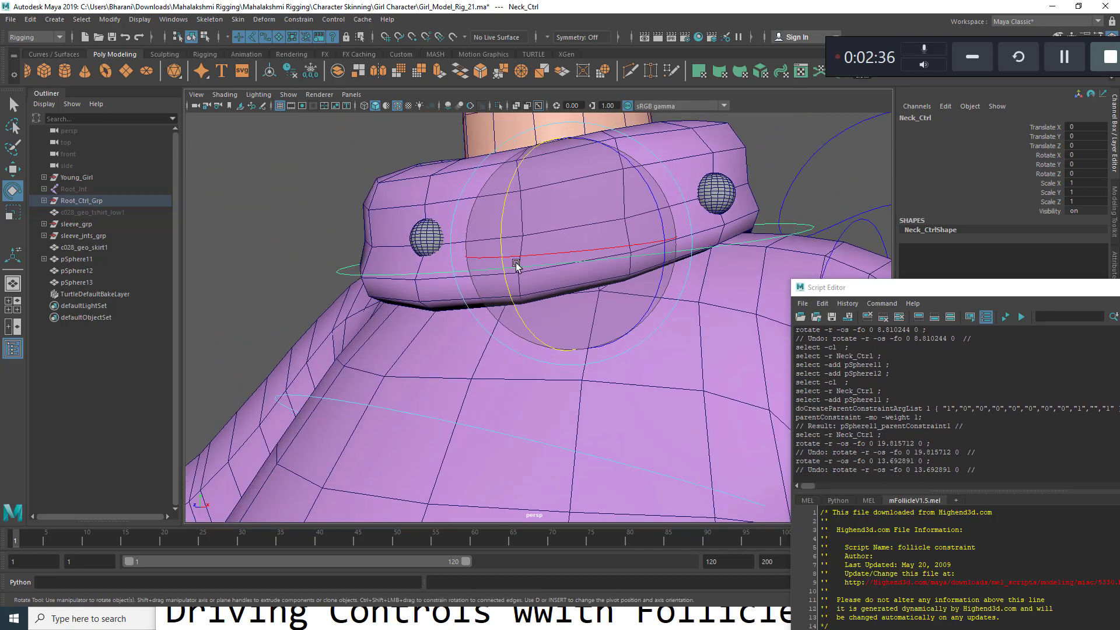
Delete the parent constraint under the front collar sphere.
left_click(426, 238)
left_click(44, 259)
left_click(88, 270)
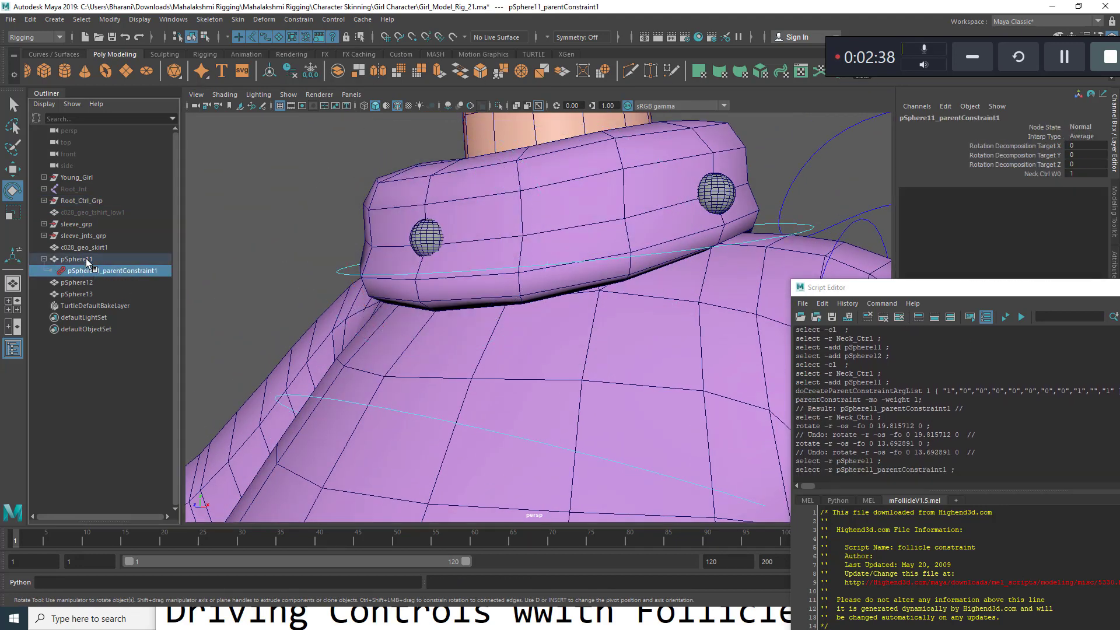
left_click(85, 260)
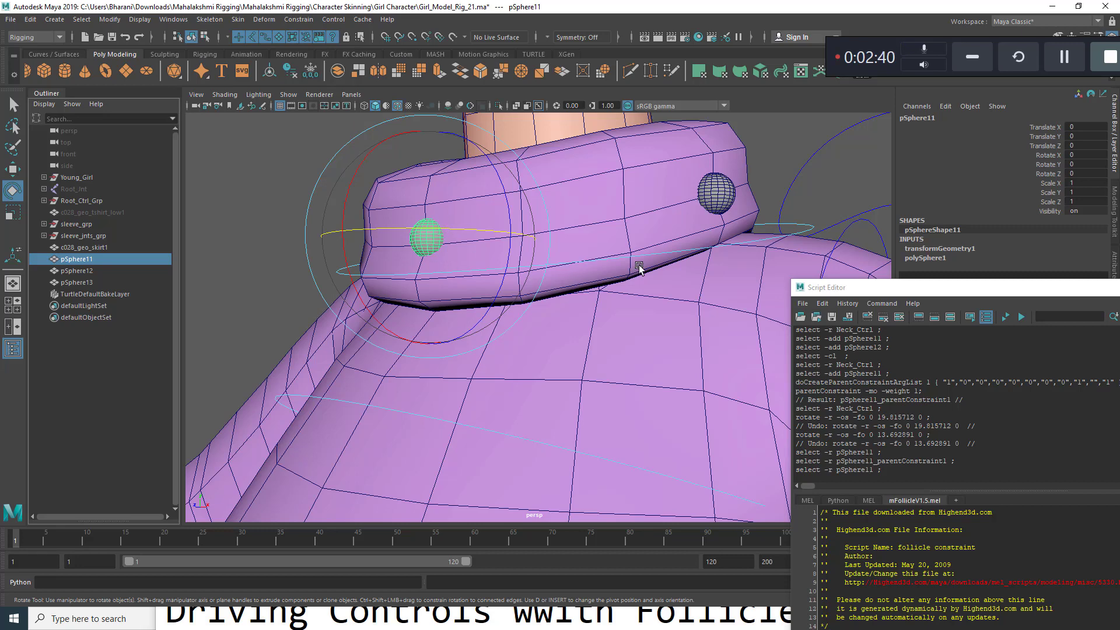
Try rotating the neck control about 17.1 degrees in Y to compare the unconstrained spheres with the deforming collar.
left_click(638, 251)
key("w")
left_click_drag(638, 252, 556, 280, "alt")
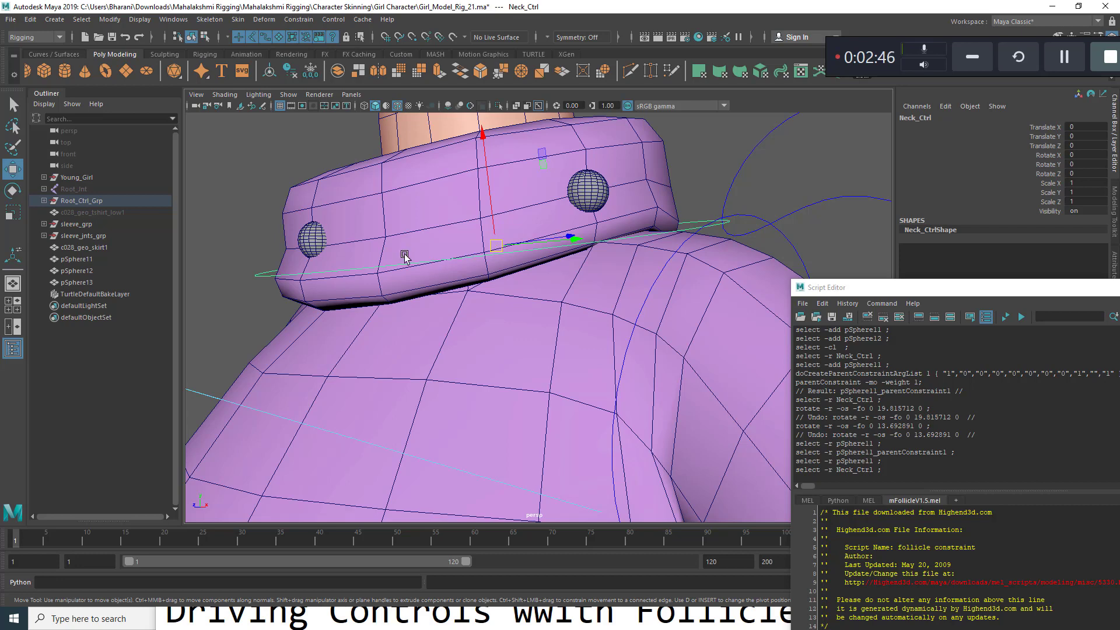
mouse_move(574, 317)
right_mouse_down("alt")
mouse_move(500, 290)
mouse_move(557, 315)
right_mouse_up("alt")
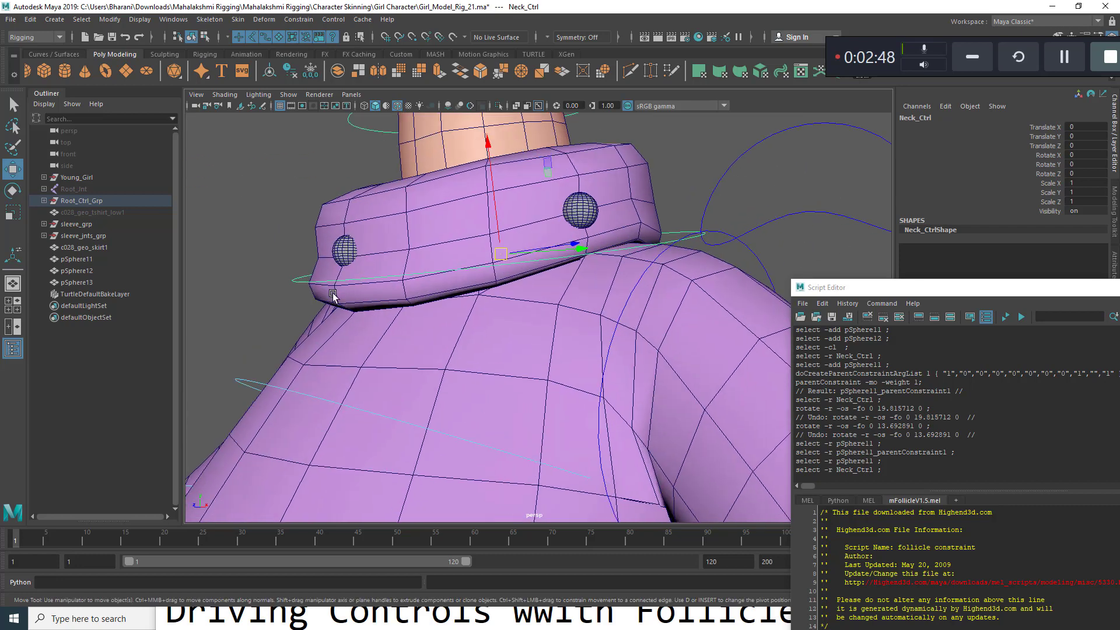
left_click_drag(583, 403, 350, 203, "alt")
scroll(529, 285, "up", 3)
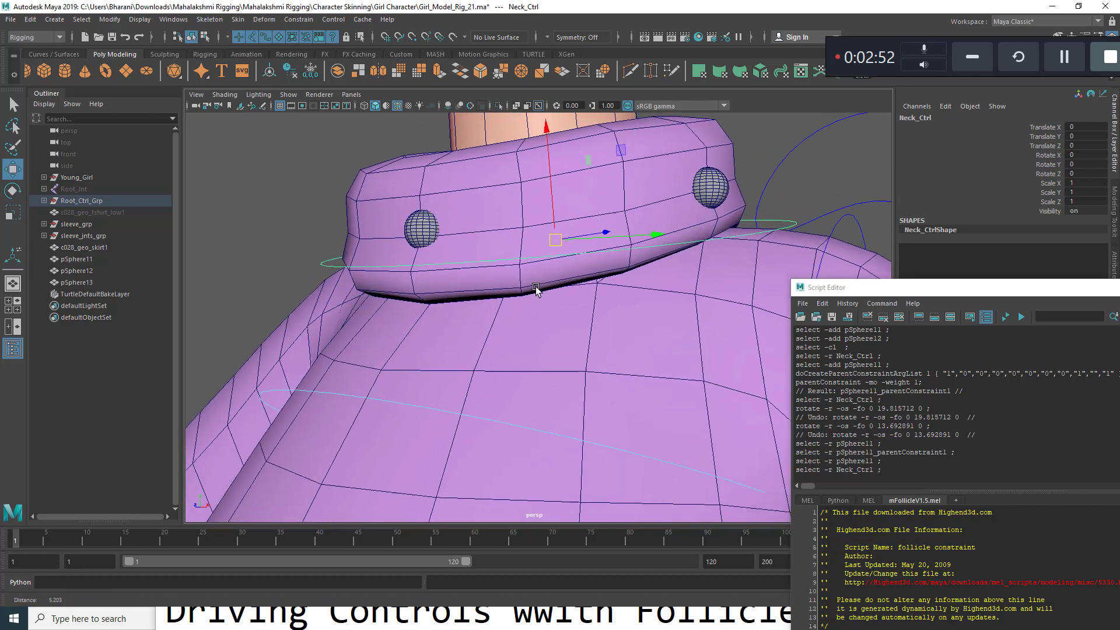
left_click(460, 237)
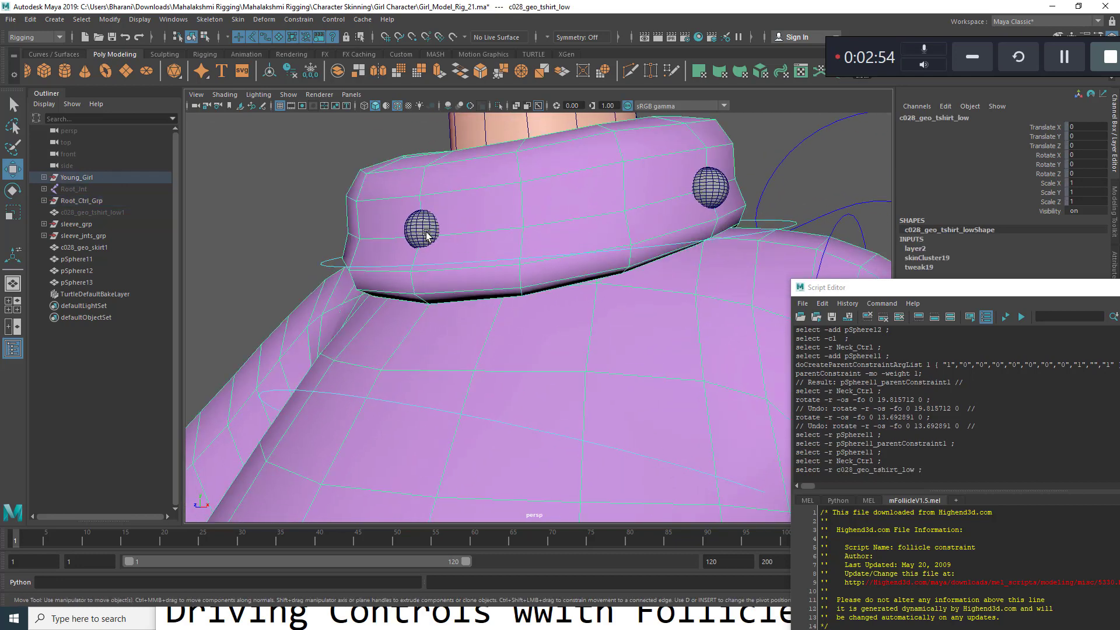
left_click(569, 260)
key("e")
left_click_drag(513, 164, 399, 245)
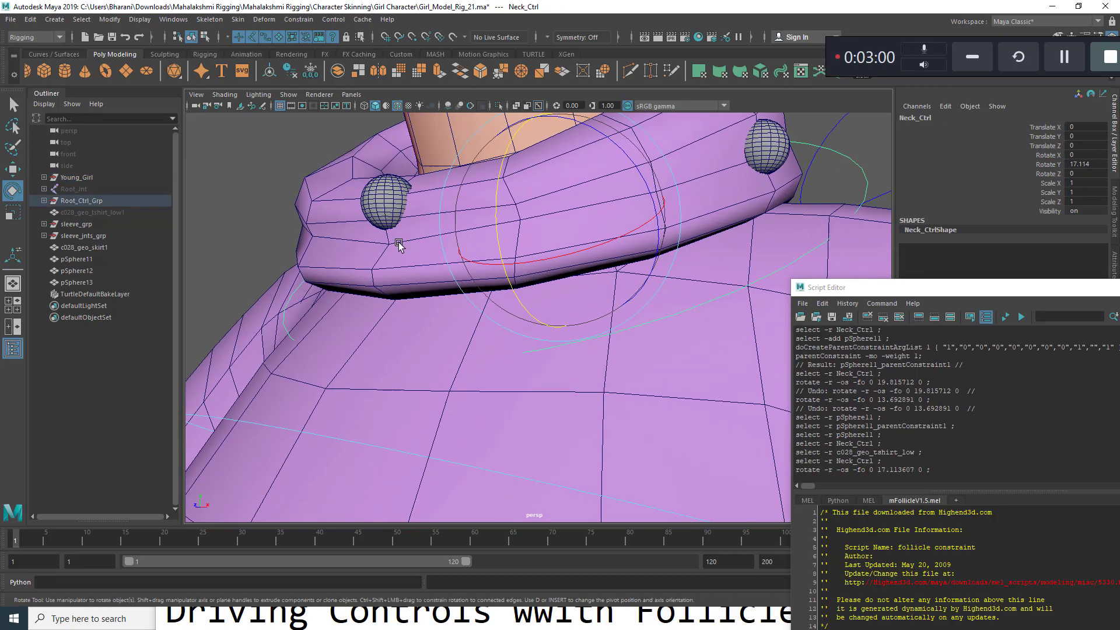
Pick the T-shirt collar vertex below the front sphere, undo the pick and the neck rotation, and reselect the neck control.
right_click_drag(399, 243, 383, 245)
left_click(388, 244)
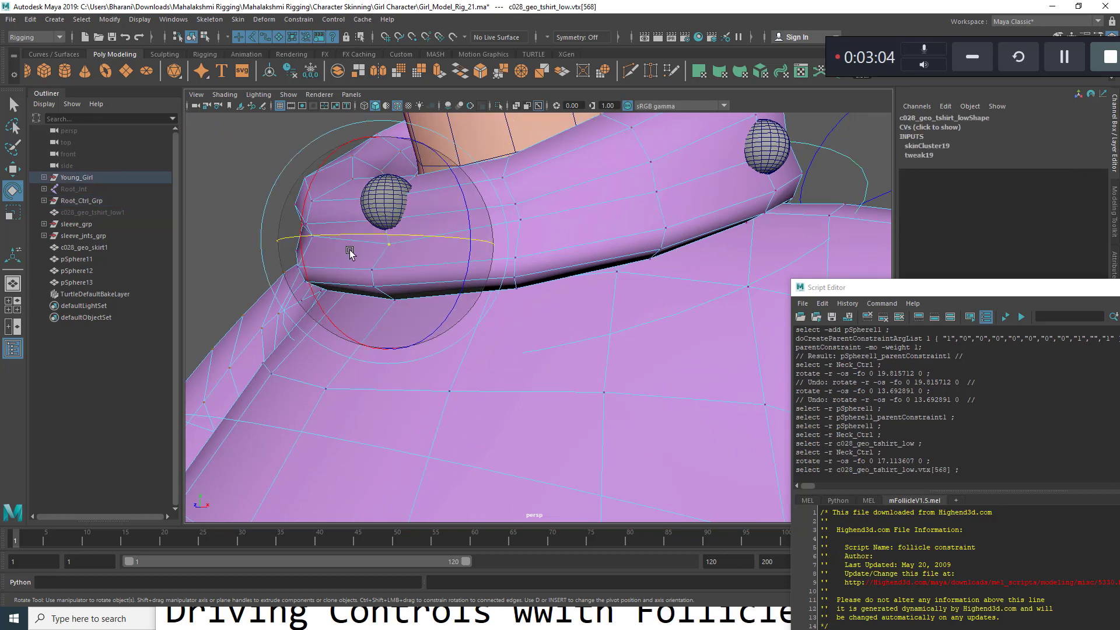
key("ctrl+z")
key("ctrl+z")
key("ctrl+z")
key("w")
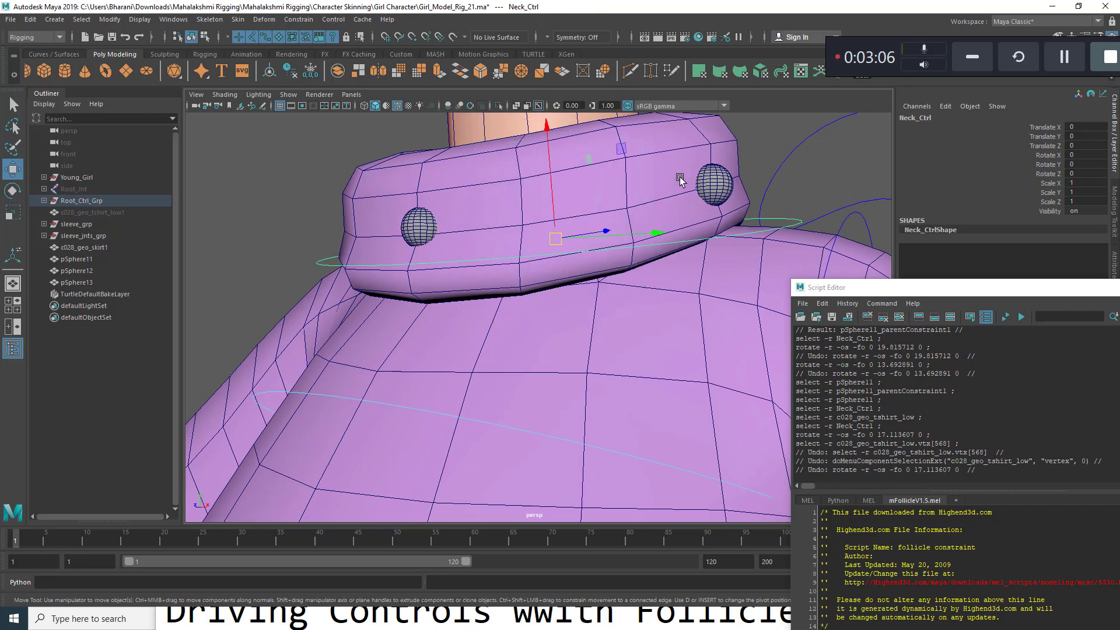
left_click(693, 241)
left_click(708, 237)
right_click_drag(708, 237, 692, 274, "alt")
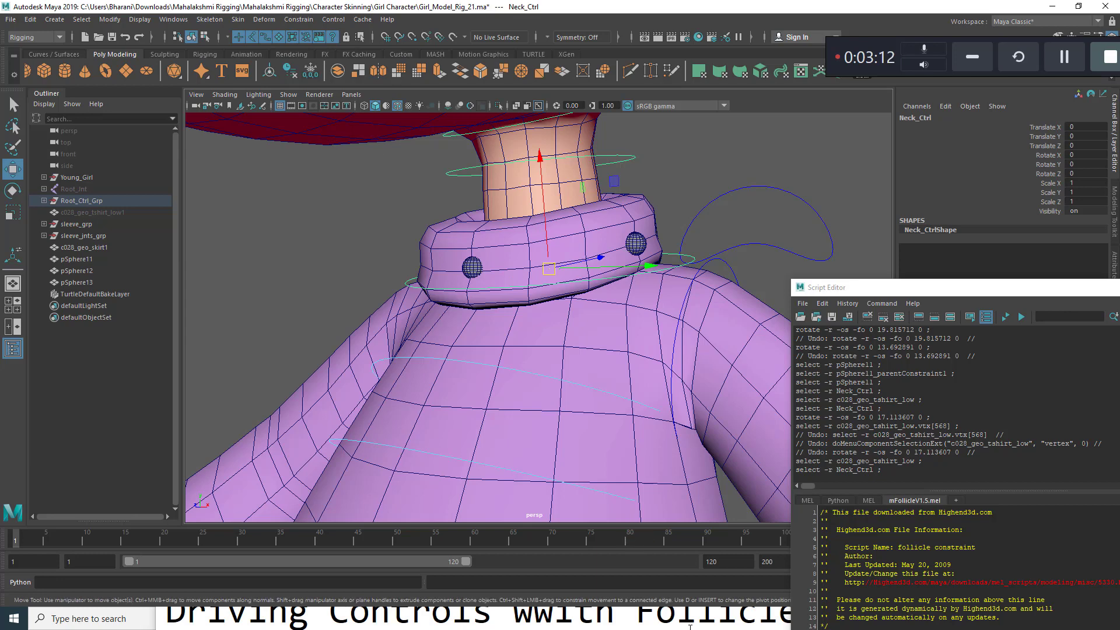
Switch to Notepad and highlight the "Driving Controls wwith Follicles" line, then return to Maya and minimize the Script Editor.
left_click(696, 611)
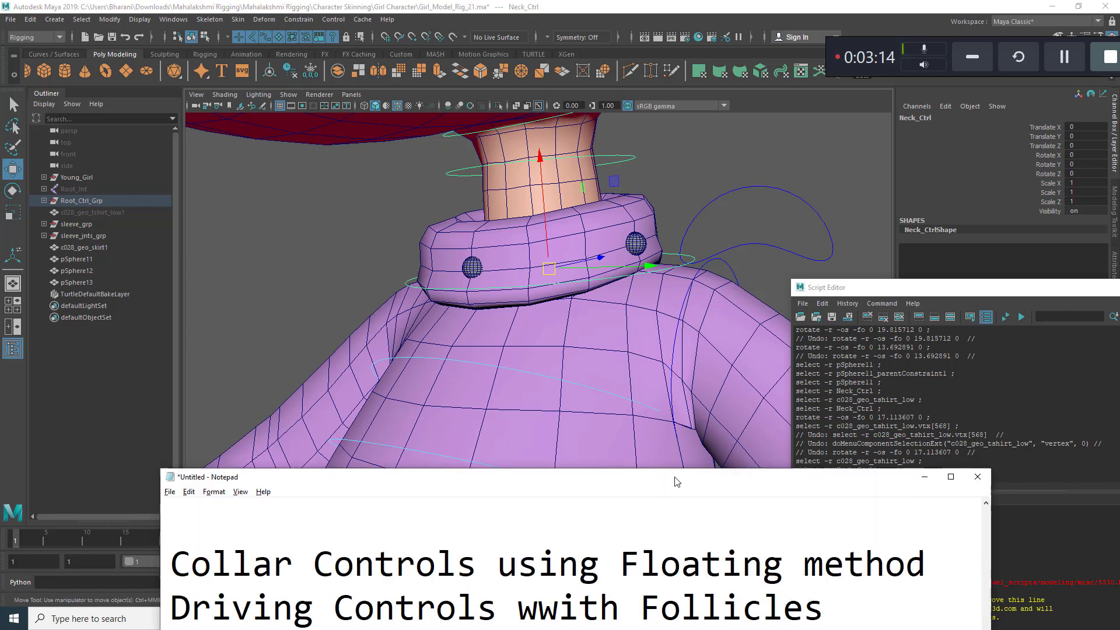
left_click_drag(667, 490, 579, 290)
left_click_drag(725, 436, 54, 419)
left_click_drag(531, 292, 567, 458)
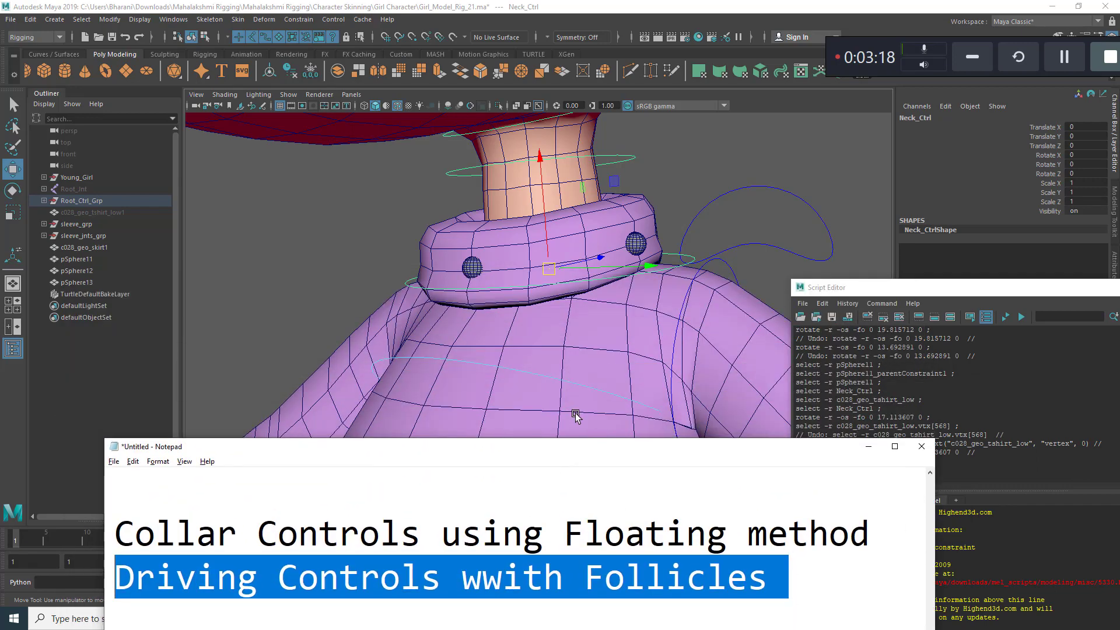
left_click_drag(979, 289, 744, 254)
left_click(894, 253)
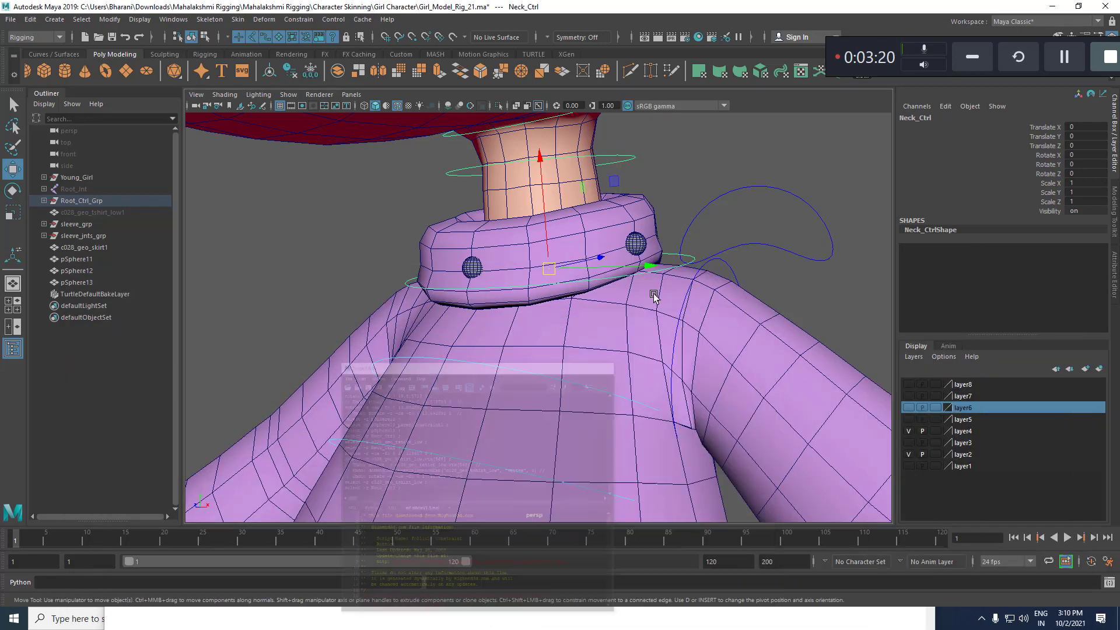
Select the small sphere on the front of the T-shirt collar.
right_click_drag(787, 424, 447, 312, "alt")
middle_click_drag(584, 421, 607, 305, "alt")
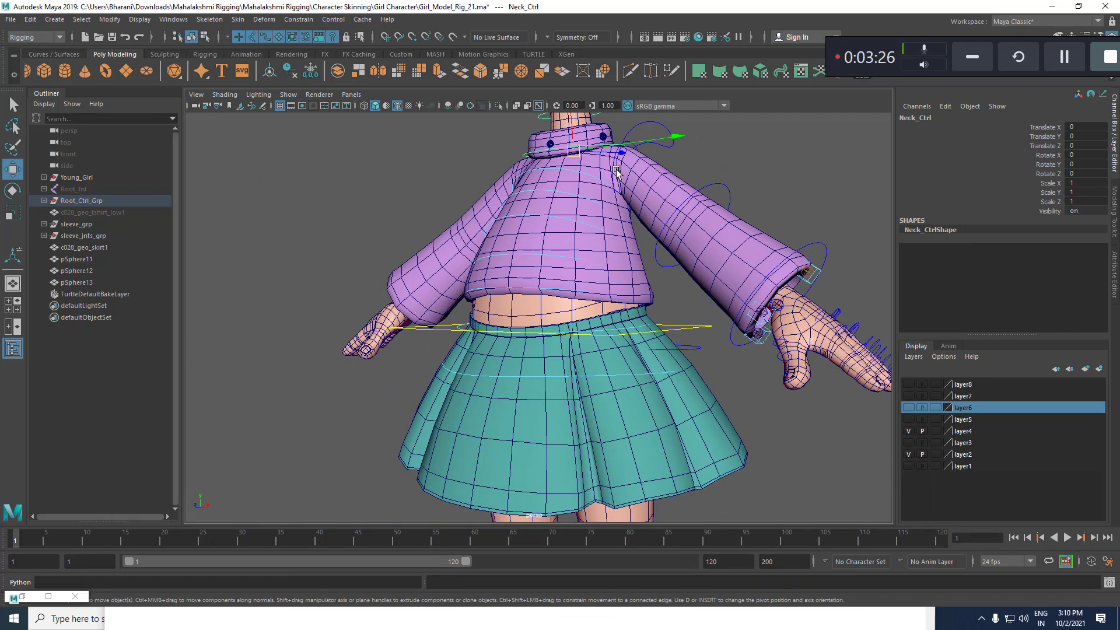
left_click_drag(617, 172, 634, 202, "alt")
middle_click_drag(656, 150, 660, 239, "alt")
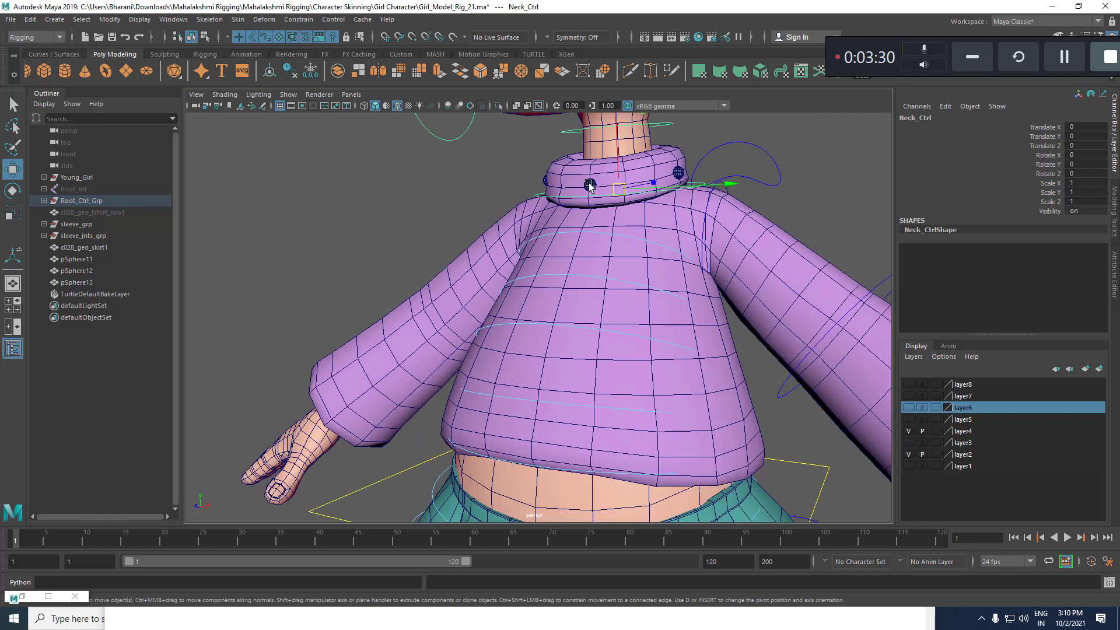
left_click(589, 185)
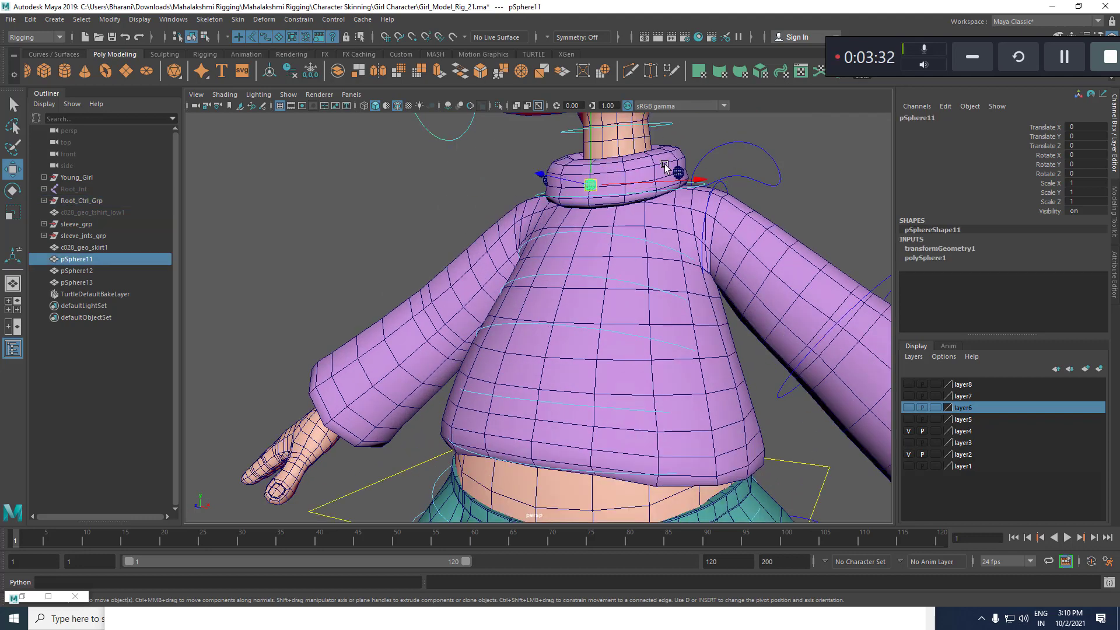
scroll(607, 201, "down", 10)
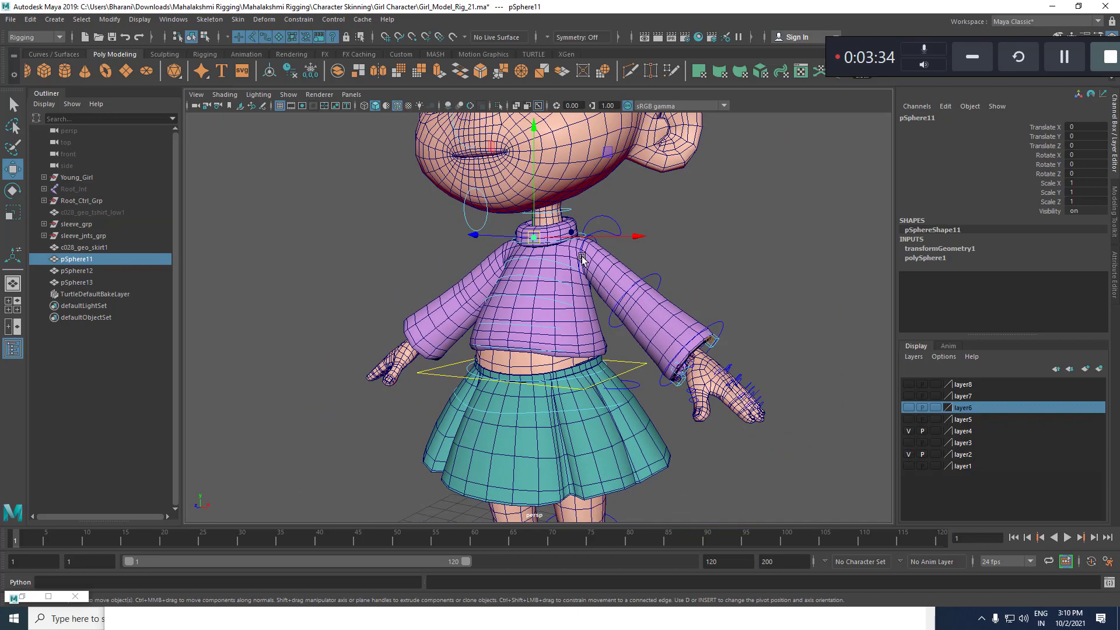
Pick the T-shirt collar vertex just below the front sphere and run the whole mFollicleV1.5.mel script on it.
scroll(607, 274, "up", 10)
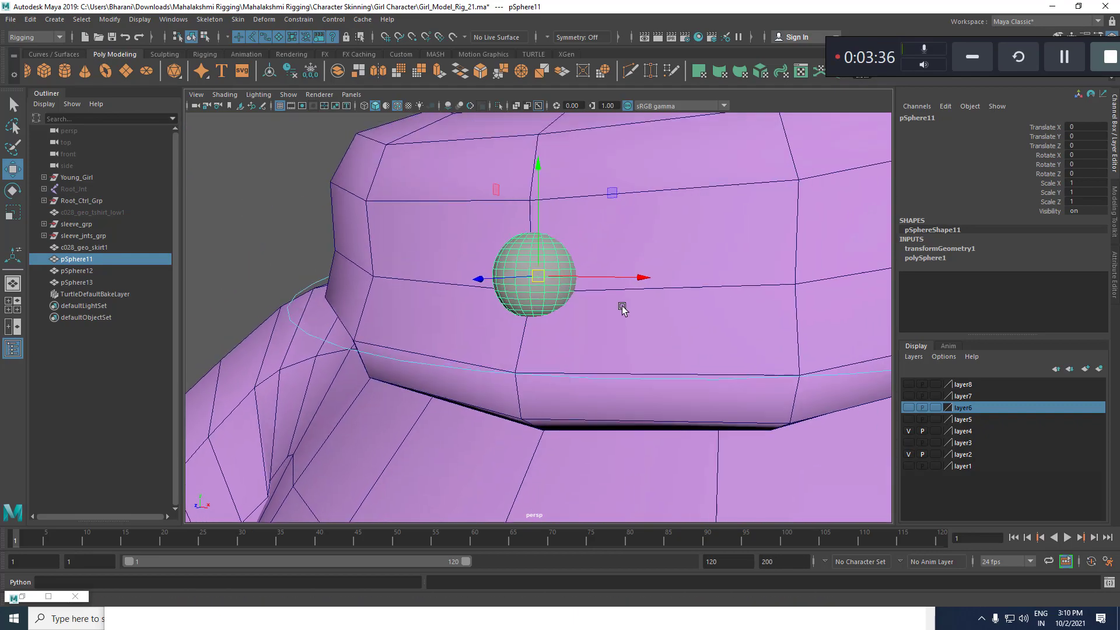
right_click_drag(633, 311, 574, 309)
left_click(530, 201)
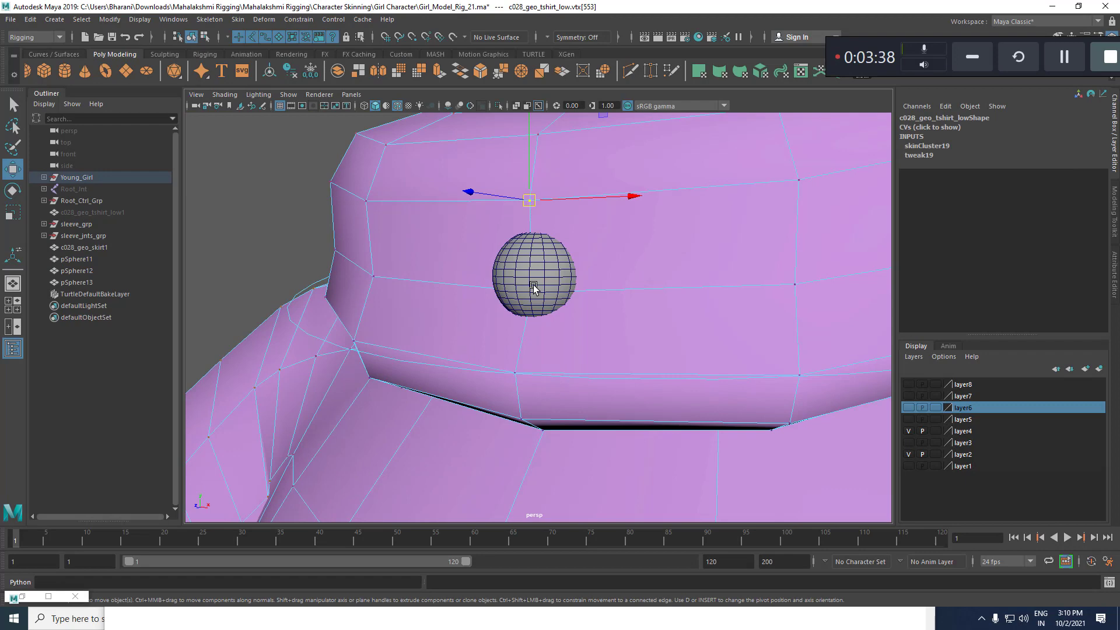
key("Down")
left_click(1109, 582)
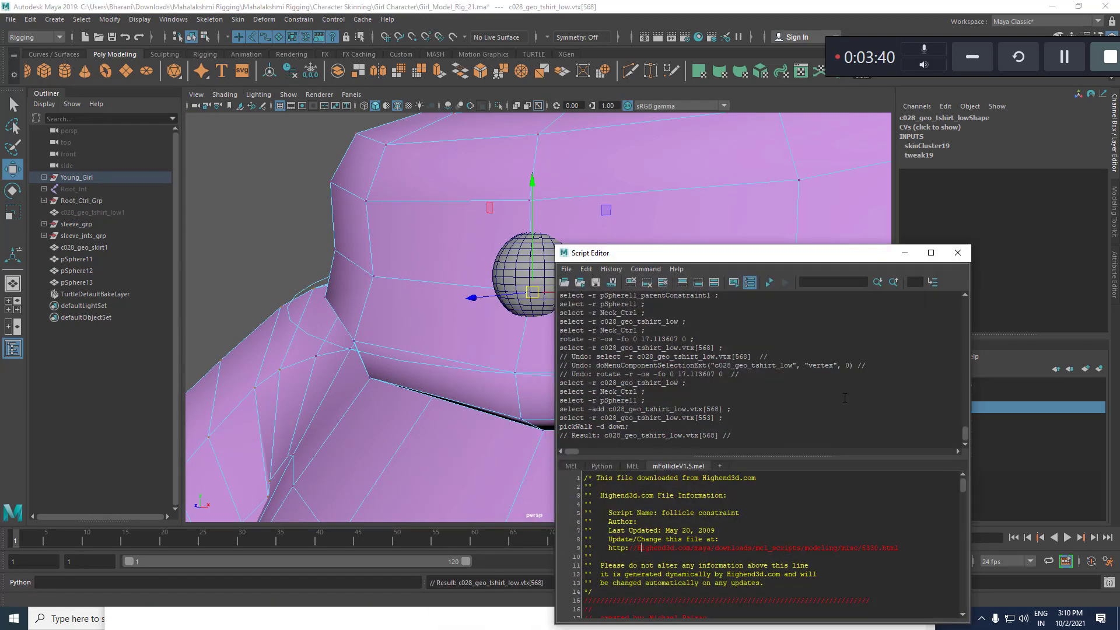
left_click_drag(747, 252, 851, 178)
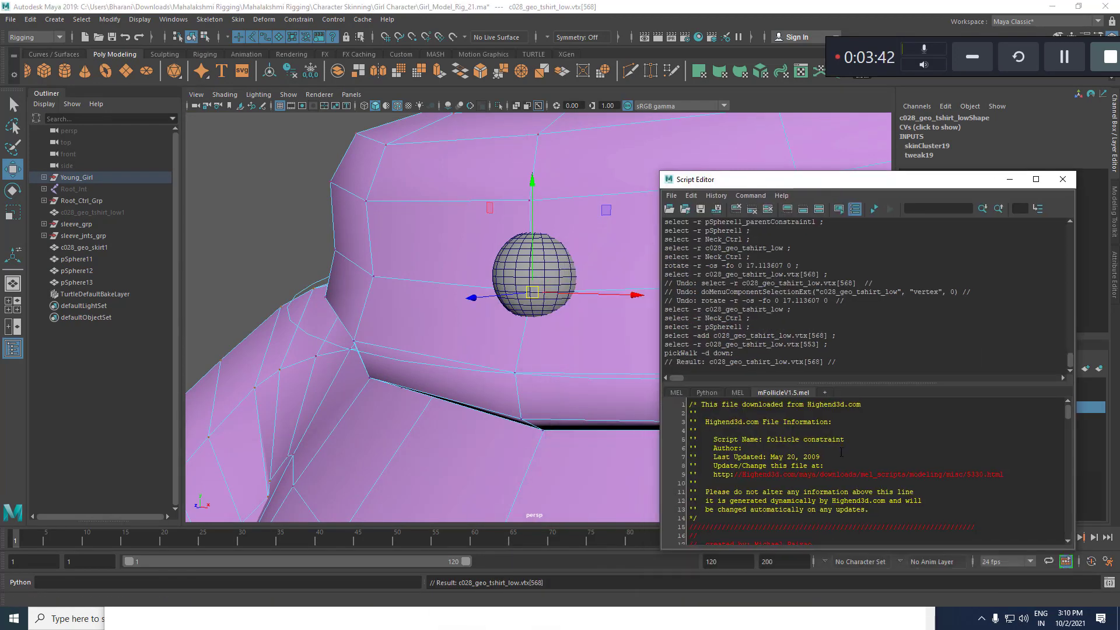
key("ctrl+a")
key("ctrl+Return")
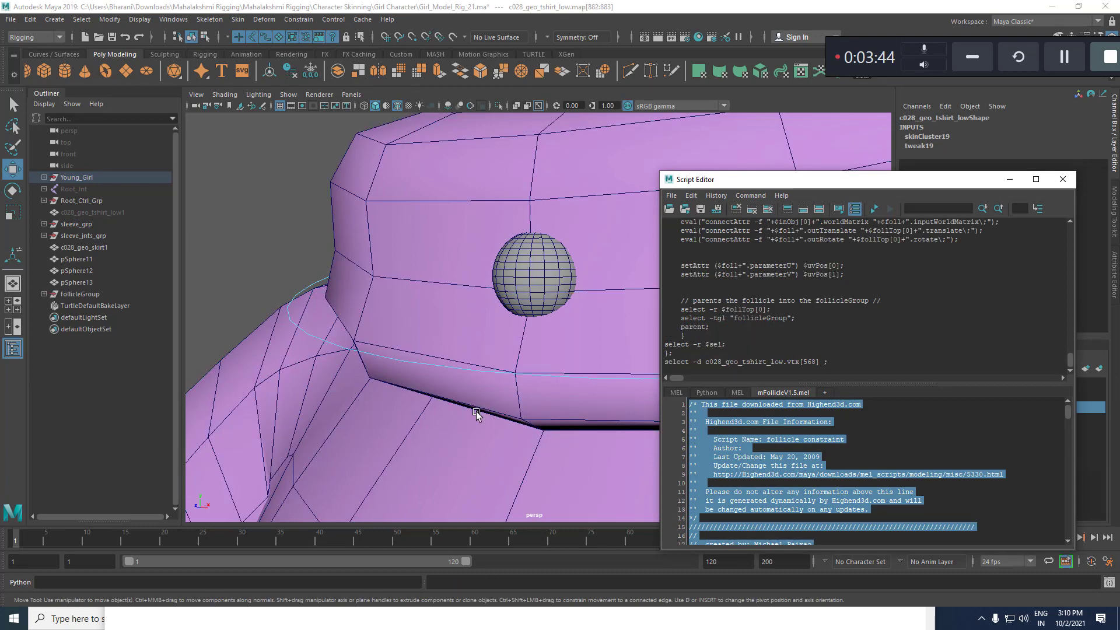
Inspect follicle1 and follicle2 inside follicleGroup, and delete the whole group.
left_click(43, 294)
left_click(79, 305)
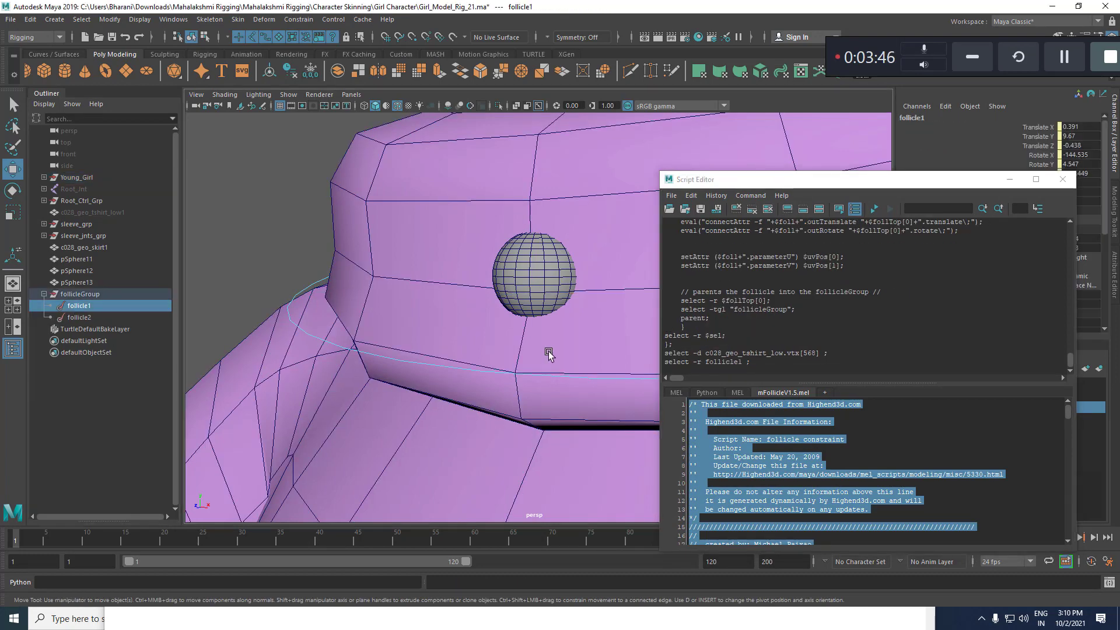
key("f")
scroll(442, 315, "down", 1)
left_click(91, 315)
scroll(459, 350, "down", 8)
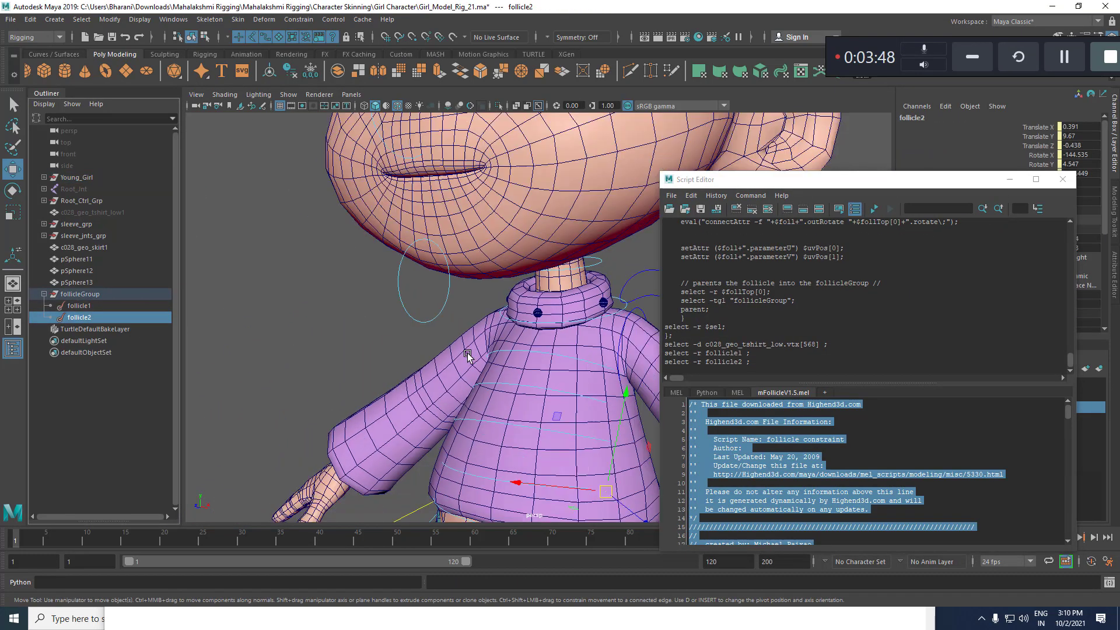
left_click(79, 296)
key("Delete")
Try duplicating the T-shirt mesh and unparenting the copy to the world, and delete the copy.
scroll(554, 366, "up", 7)
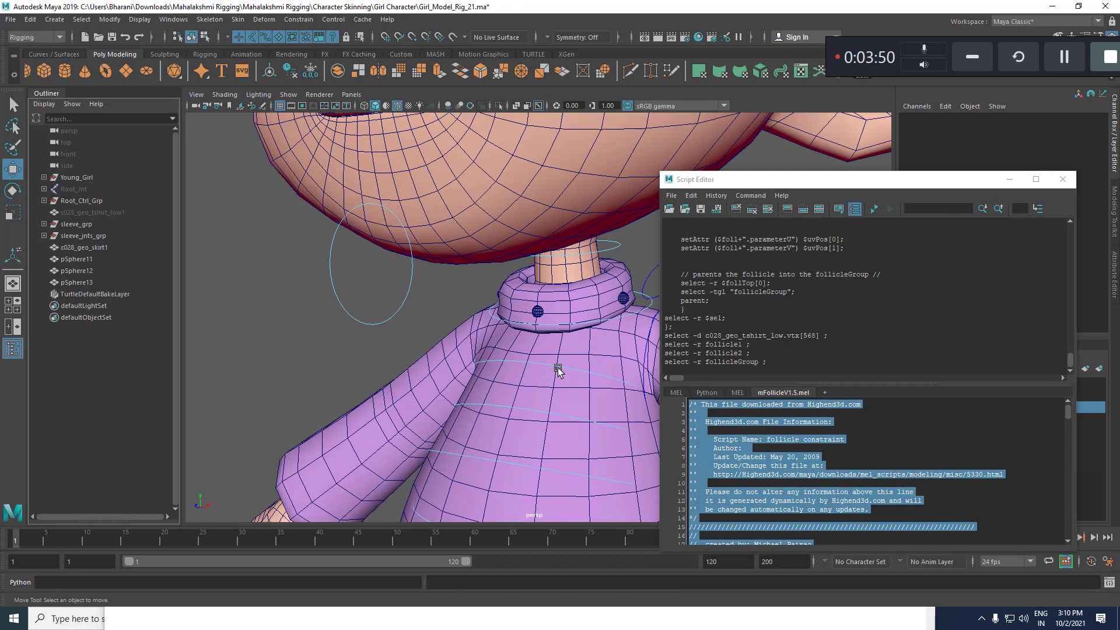
left_click(561, 296)
key("ctrl+d")
scroll(632, 387, "up", 4)
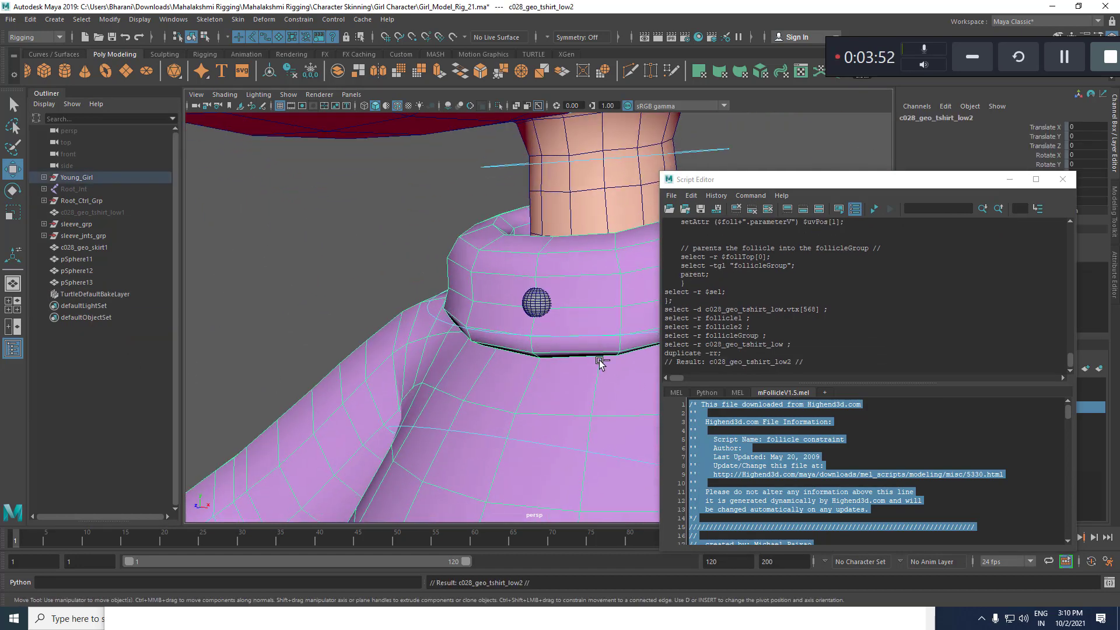
key("shift+p")
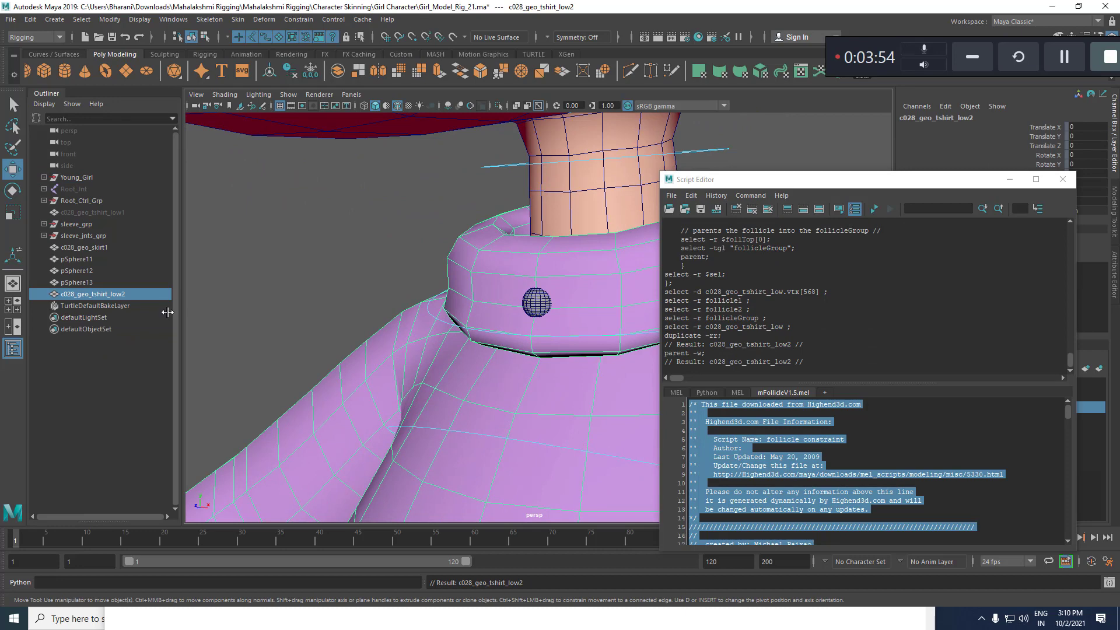
key("Delete")
Create a polygon plane and snap it to the T-shirt collar vertex at the front sphere.
left_click(126, 71)
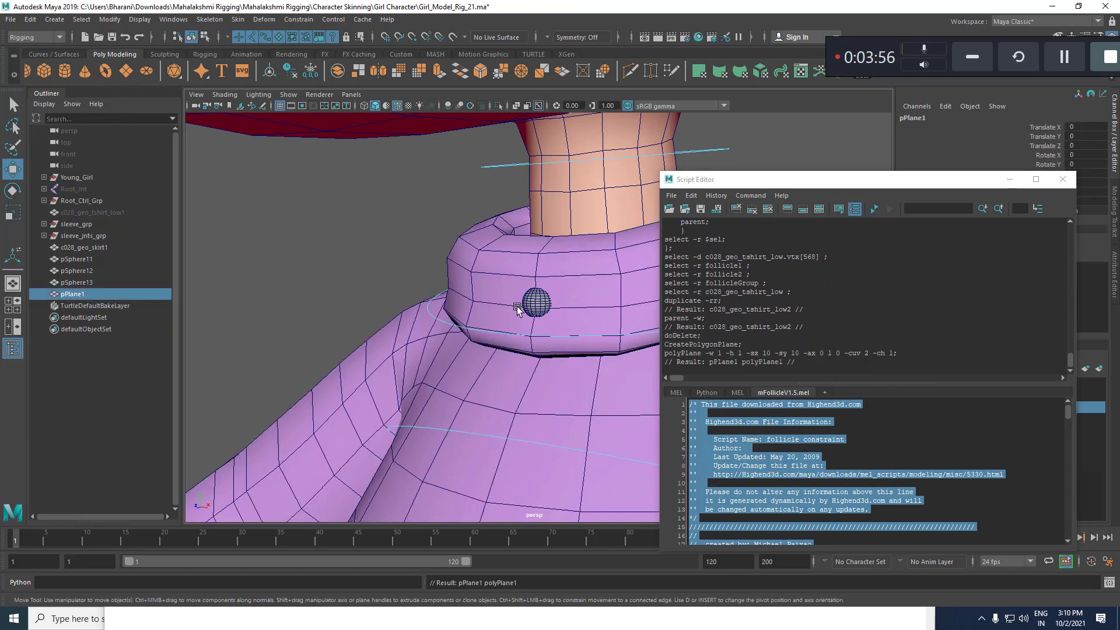
middle_click_drag(540, 335, 533, 303)
key("e")
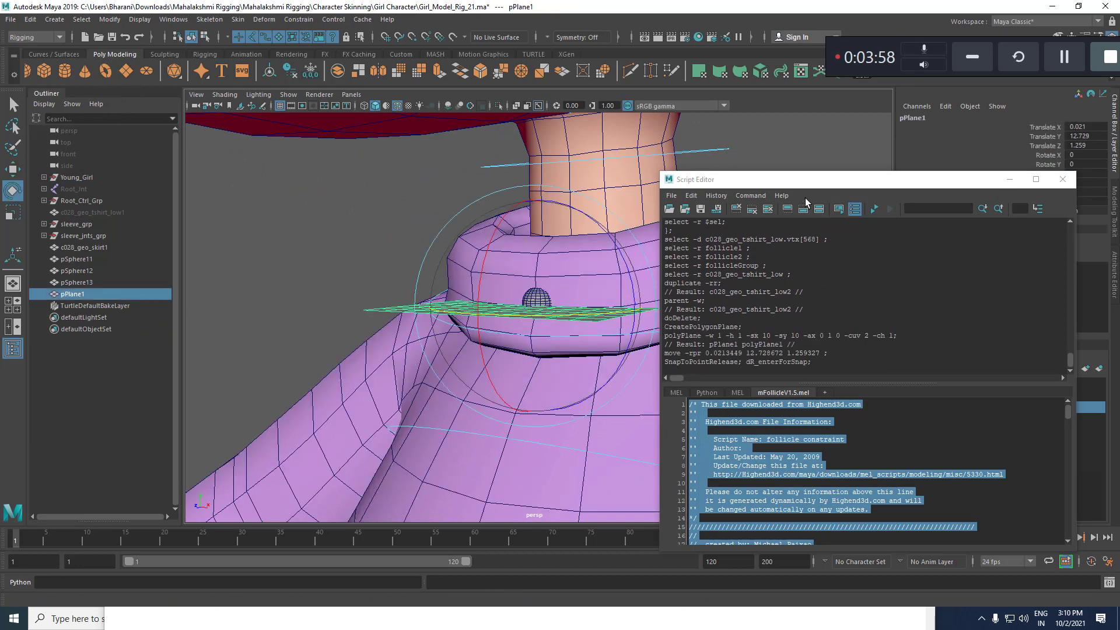
Set the plane's subdivisions width and subdivisions height to 1.
left_click_drag(846, 179, 891, 396)
left_click(922, 248)
left_click(1043, 267)
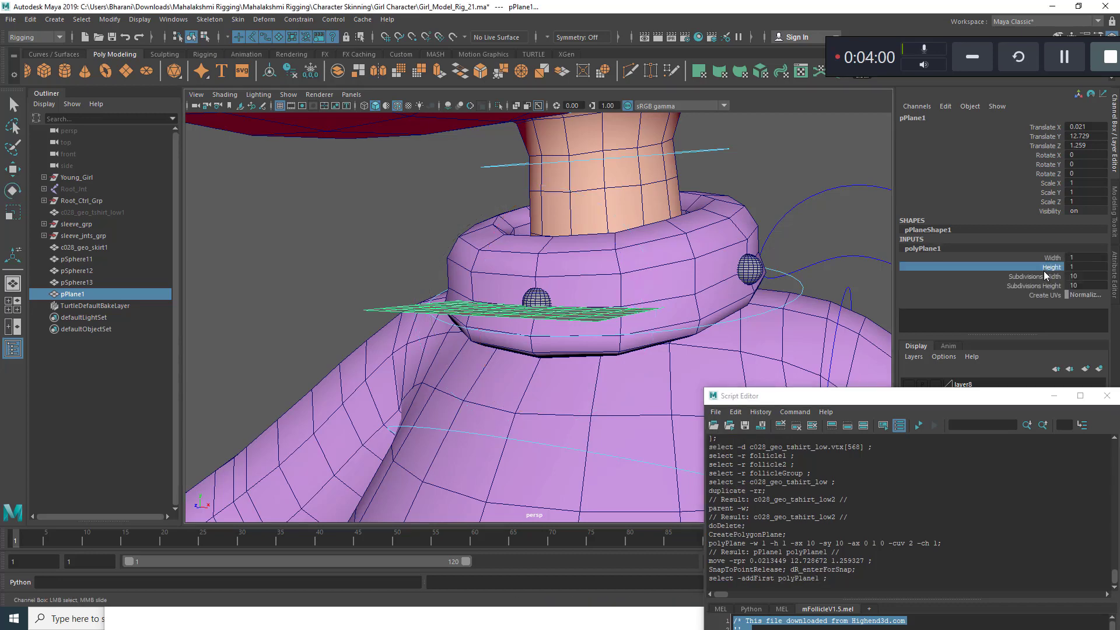
left_click_drag(1042, 276, 1042, 286)
middle_click_drag(750, 303, 475, 292)
scroll(535, 301, "up", 3)
Rotate the plane about 89.7 degrees in X to stand upright and scale it uniformly to about 0.093.
key("e")
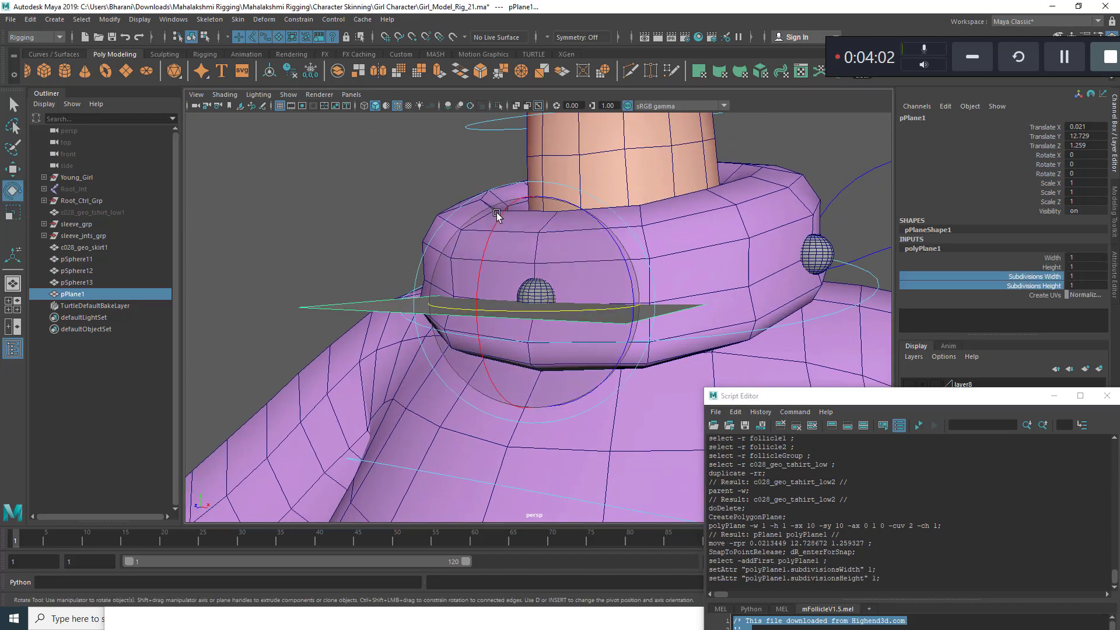
left_click_drag(496, 214, 534, 373)
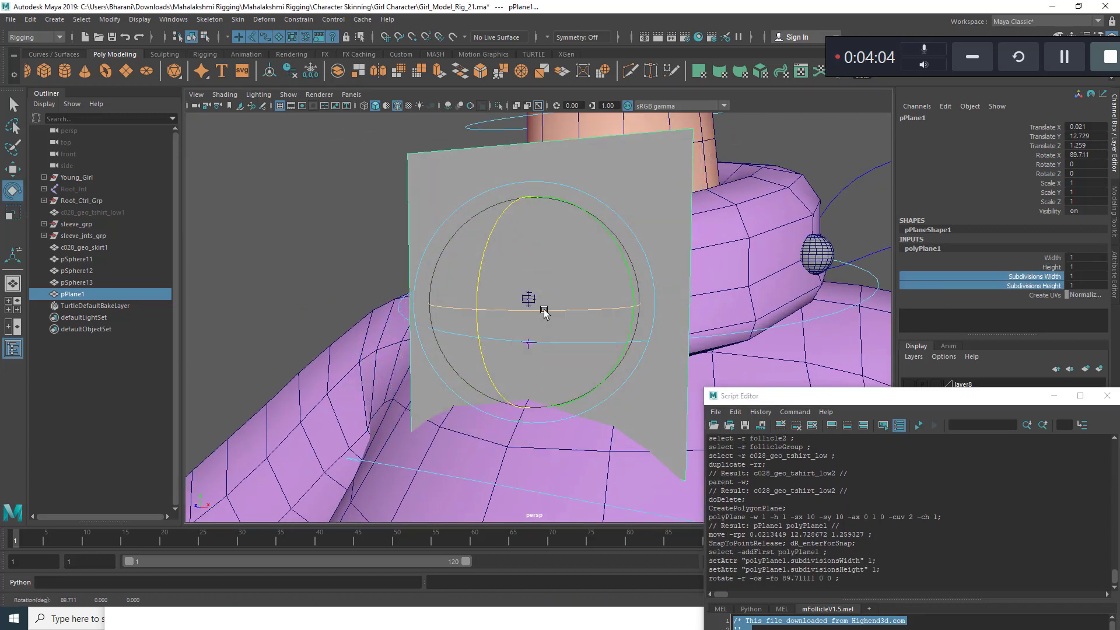
key("r")
left_click_drag(544, 315, 330, 317)
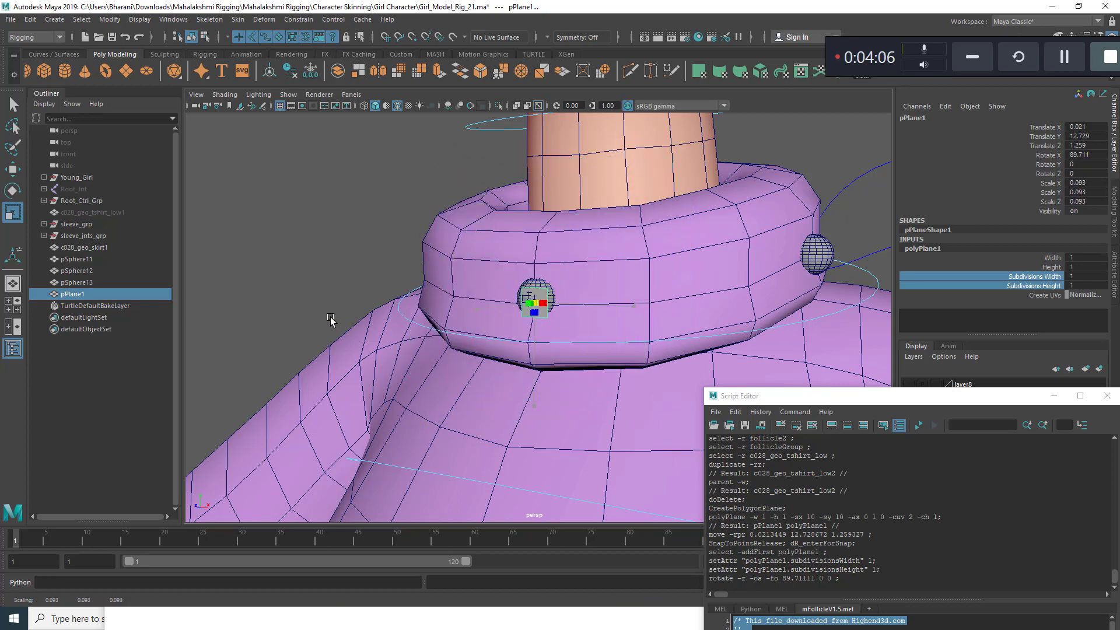
Move the plane slightly back into the collar, to about 1.228 in Z, and scale it uniformly to about 0.159.
scroll(330, 320, "up", 3)
mouse_move(583, 303)
left_mouse_down("alt")
mouse_move(407, 287)
mouse_move(577, 310)
left_mouse_up("alt")
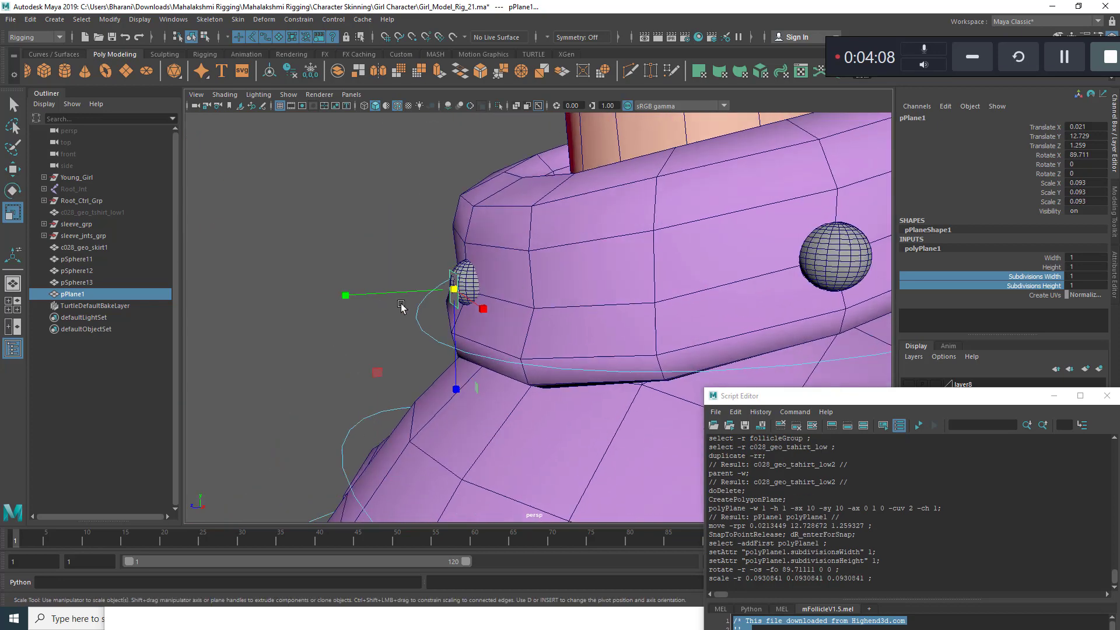
key("w")
left_click_drag(356, 296, 370, 297)
key("r")
left_click_drag(465, 289, 484, 288)
left_click_drag(595, 260, 459, 245, "alt")
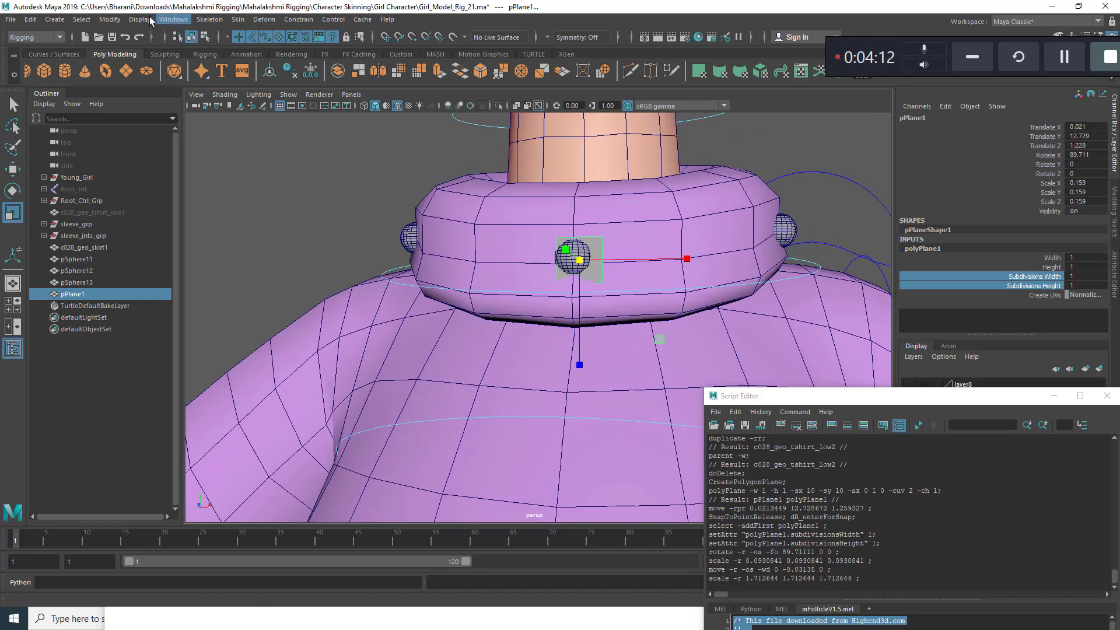
Freeze the plane's transformations and reselect the plane.
left_click(109, 19)
left_click(134, 70)
scroll(668, 328, "up", 2)
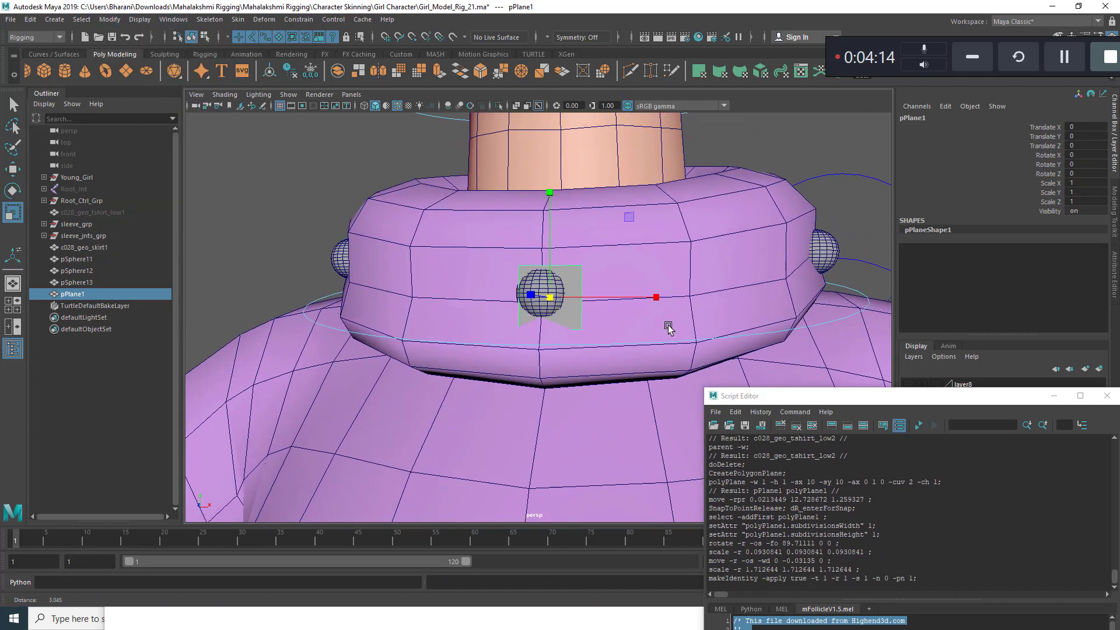
key("w")
left_click(573, 317)
left_click_drag(573, 317, 633, 325, "alt")
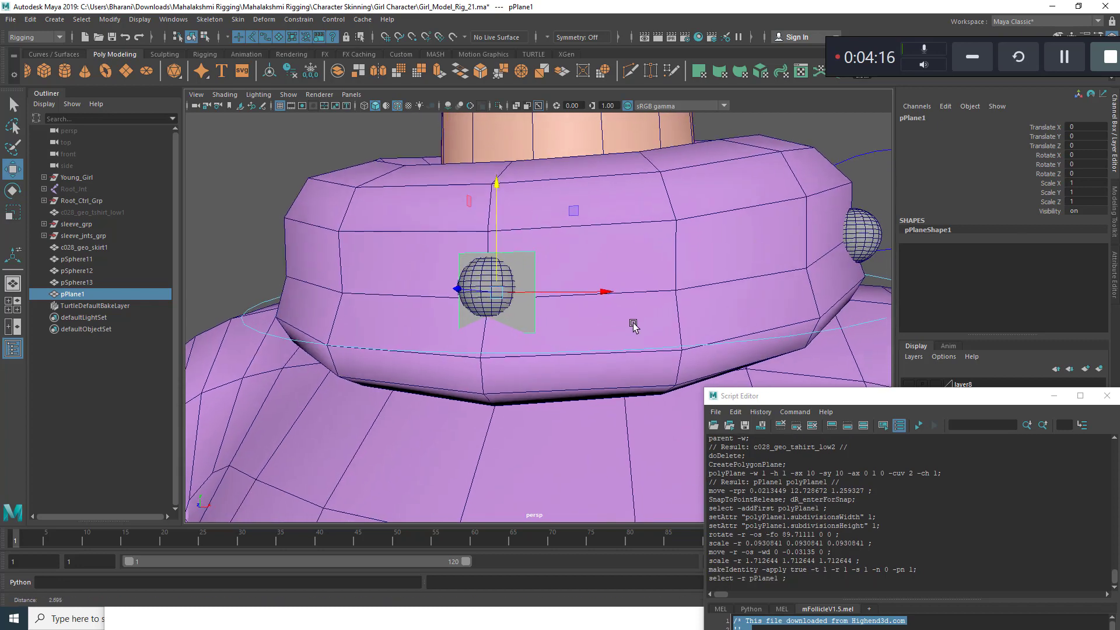
left_click(855, 130)
left_click(533, 257)
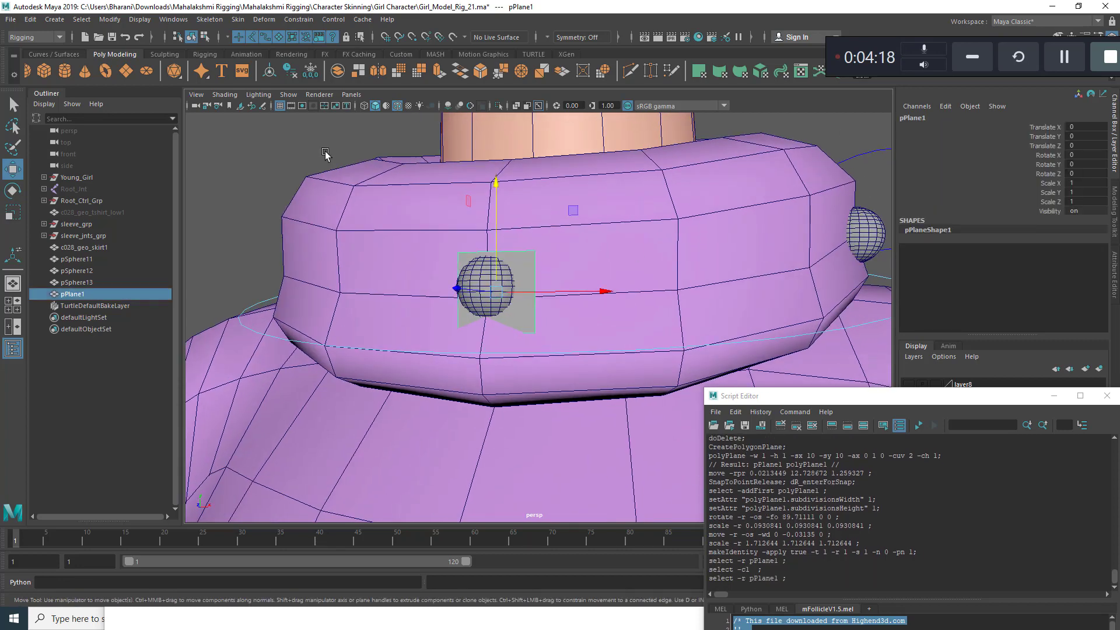
Switch to the Modeling menu set with the small plane kept selected.
left_click(27, 38)
left_click(27, 49)
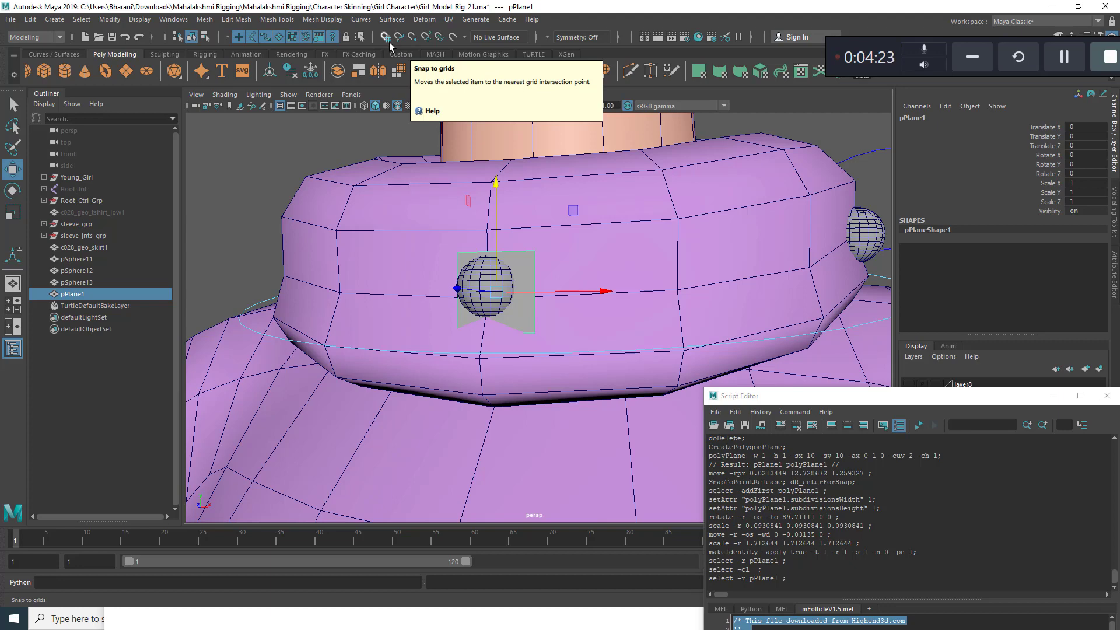
scroll(482, 308, "down", 3)
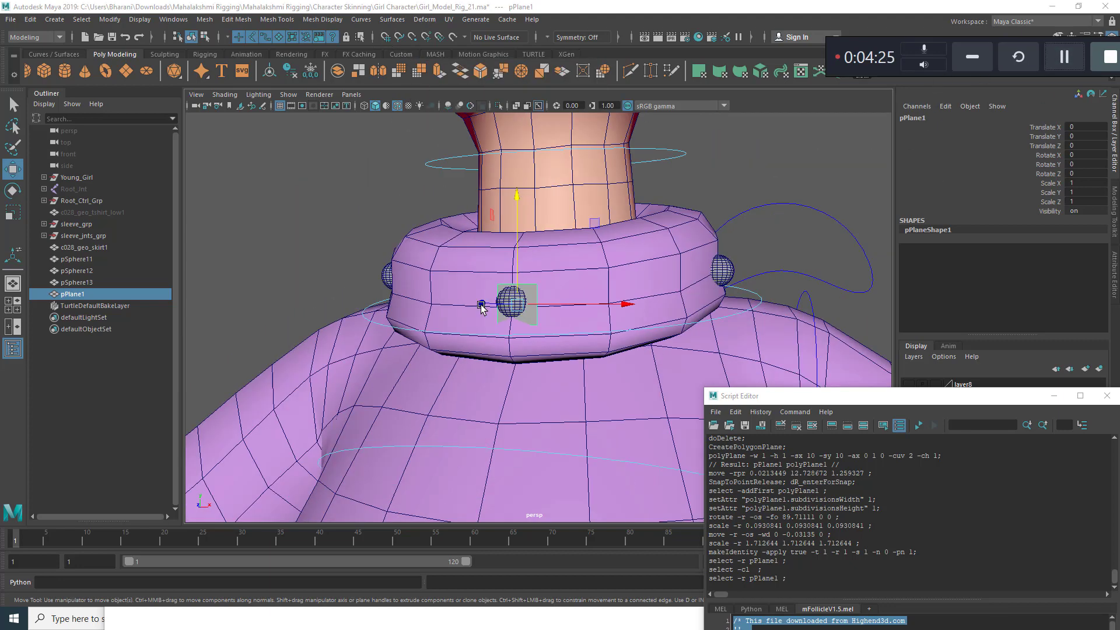
scroll(482, 308, "up", 2)
left_click(88, 294)
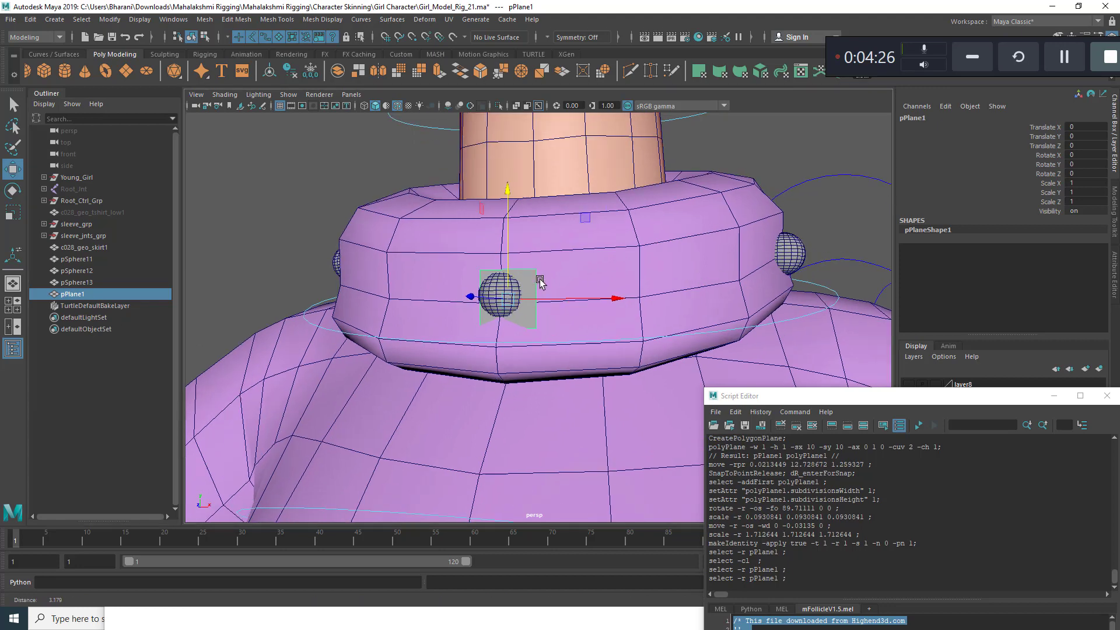
scroll(477, 293, "up", 2)
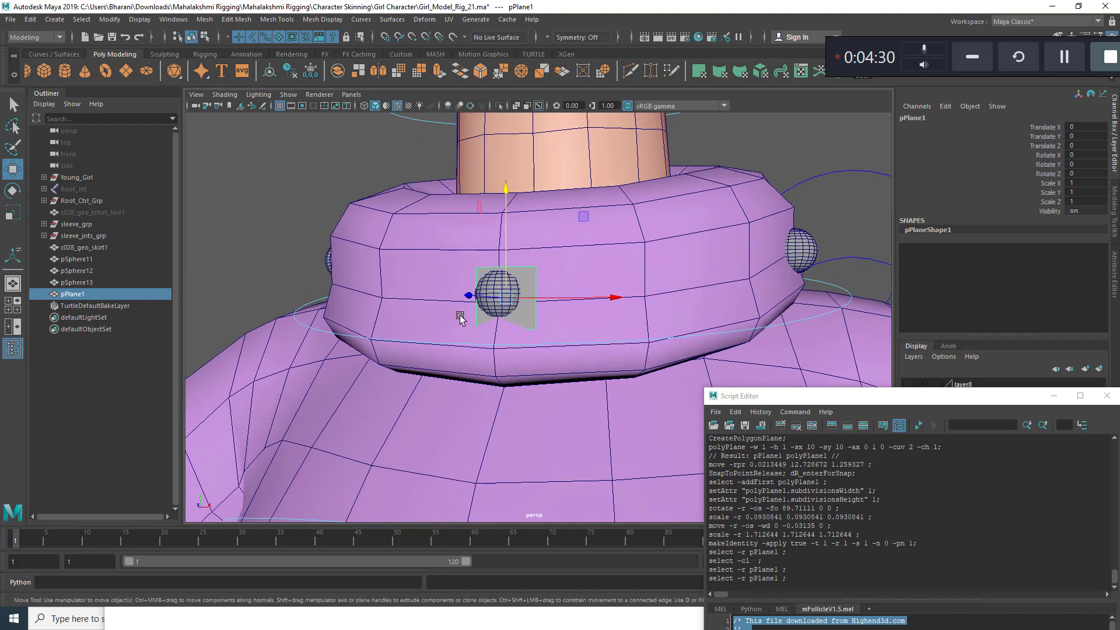
Pick the plane's single face, return to object selection, and pick the front sphere and the plane in turn.
right_click_drag(527, 272, 712, 179)
left_click(527, 308)
left_click(500, 307)
left_click(514, 288)
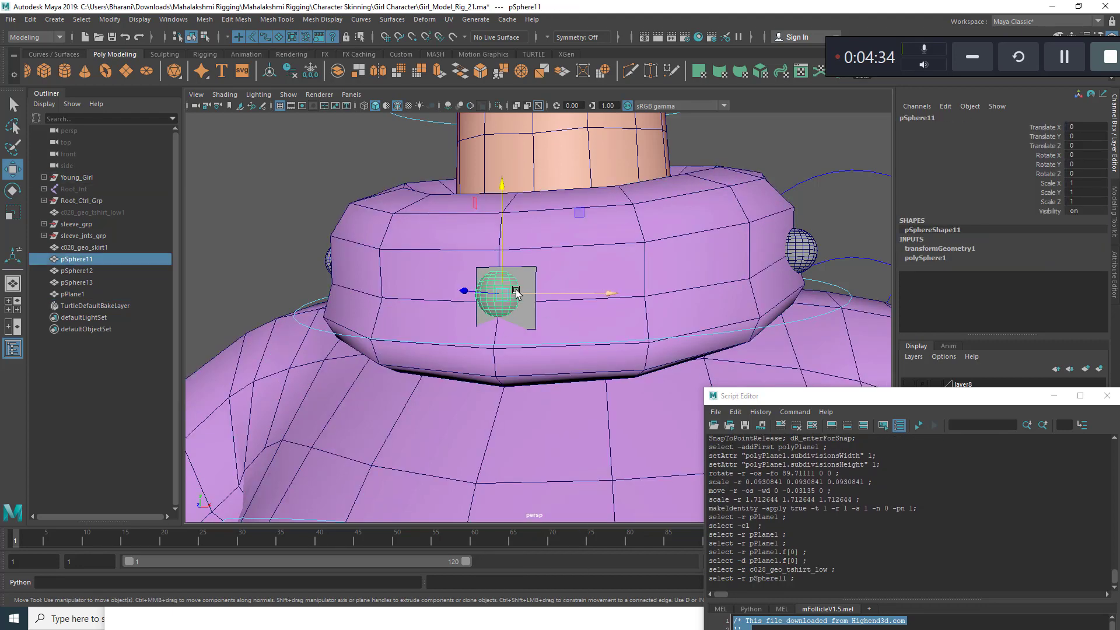
left_click(525, 288)
right_click_drag(535, 273, 562, 290, "alt")
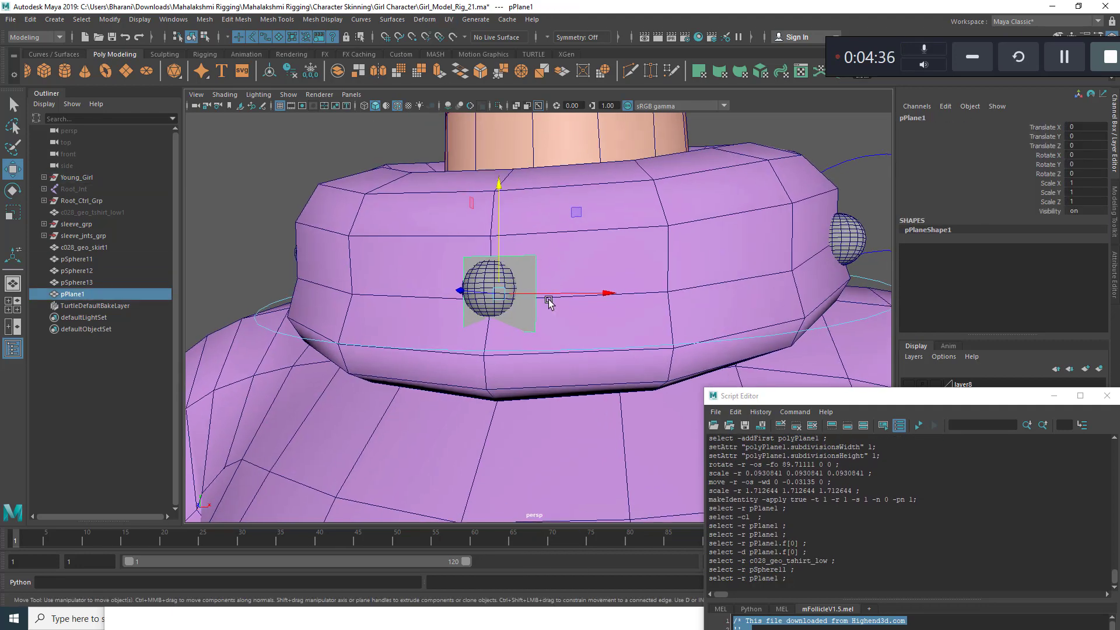
Select the T-shirt mesh and open the UV Editor to examine its UV layout.
left_click(642, 273)
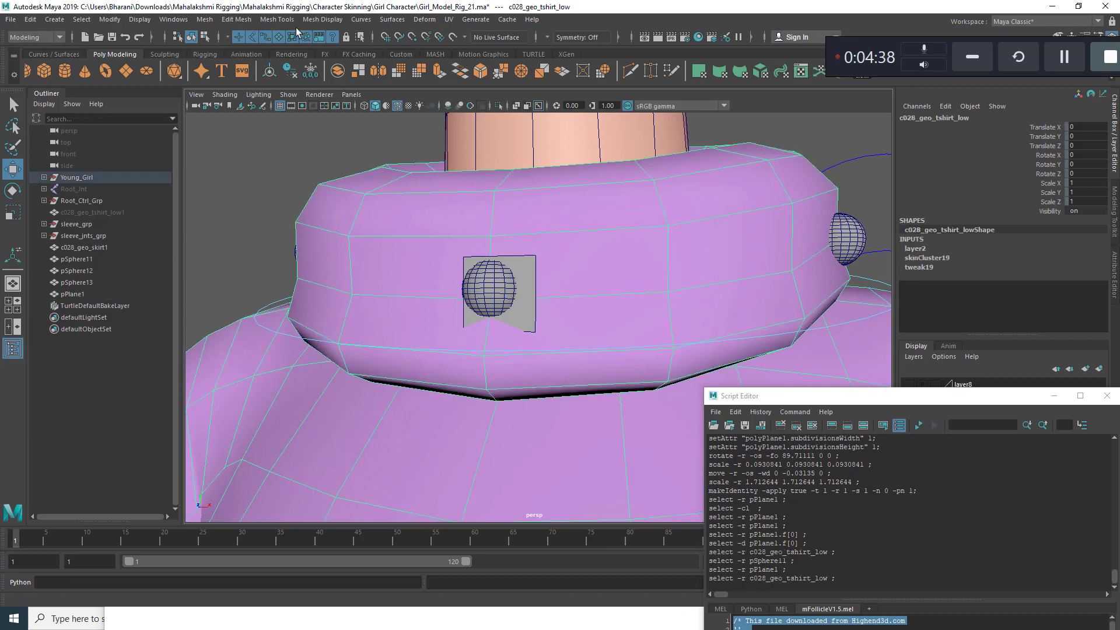
left_click(448, 19)
left_click(478, 39)
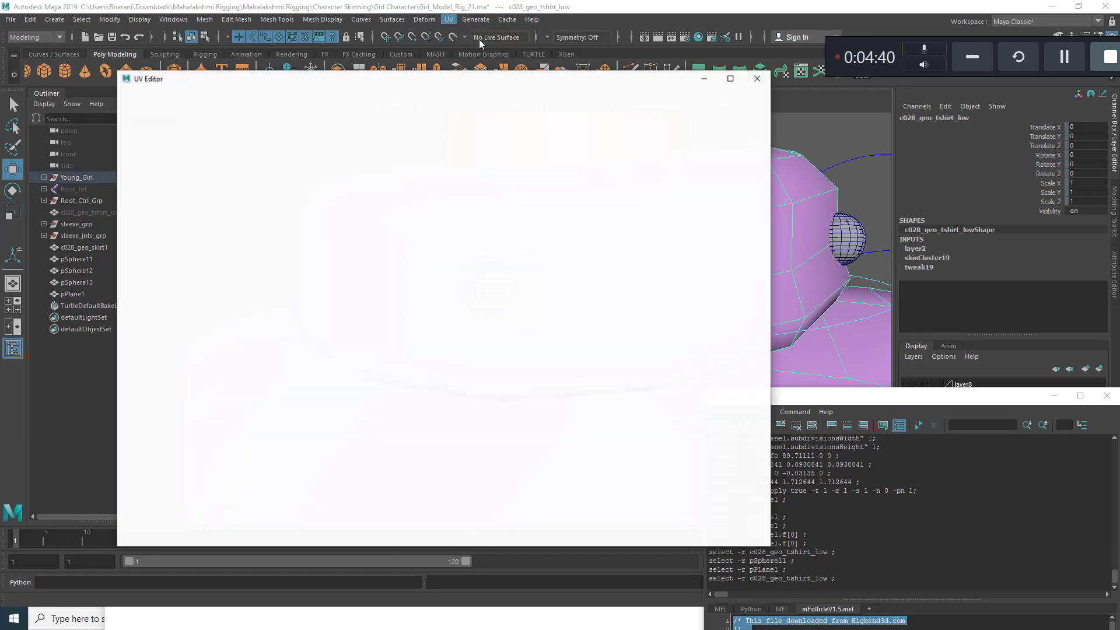
left_click_drag(452, 83, 516, 44)
scroll(565, 263, "down", 4)
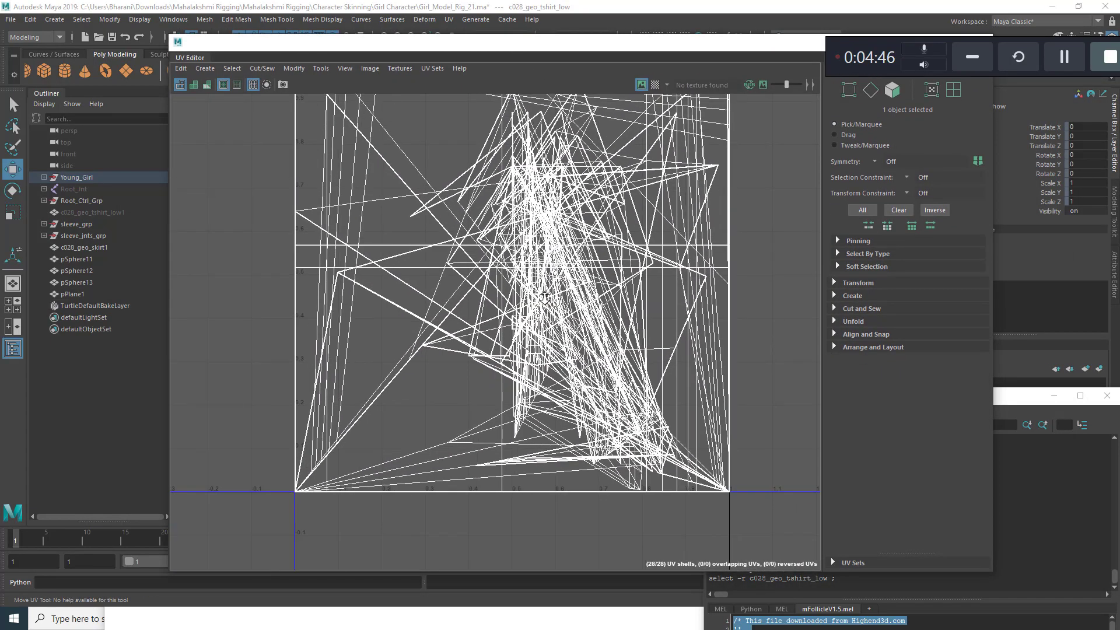
Float the UV Editor beside the collar view and collapse the docked UV Toolkit.
left_click_drag(595, 76, 515, 92)
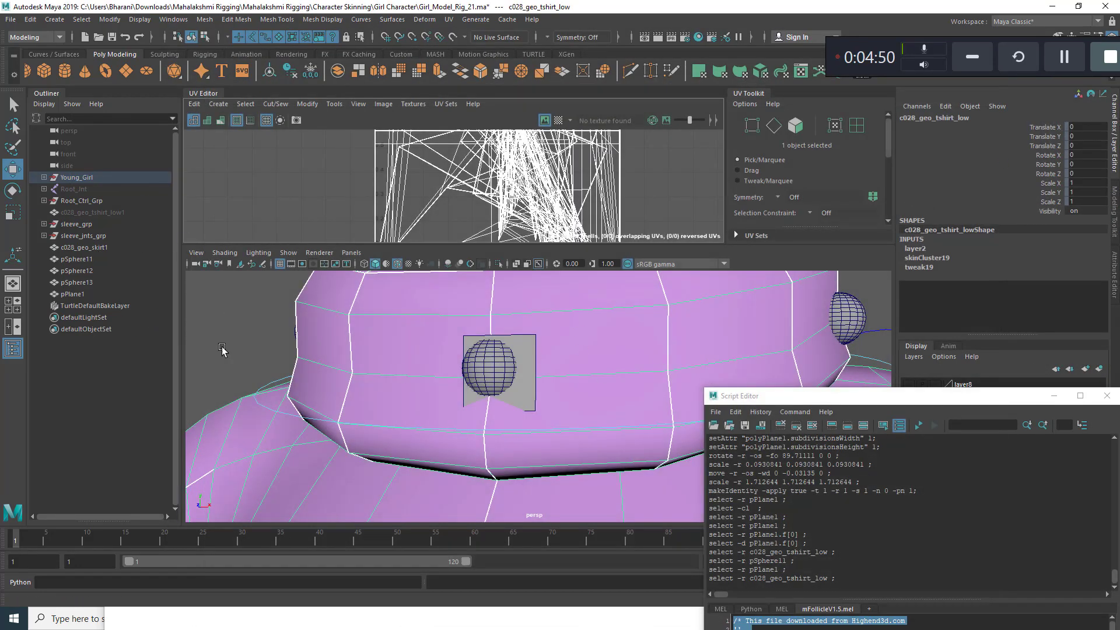
left_click_drag(205, 92, 218, 117)
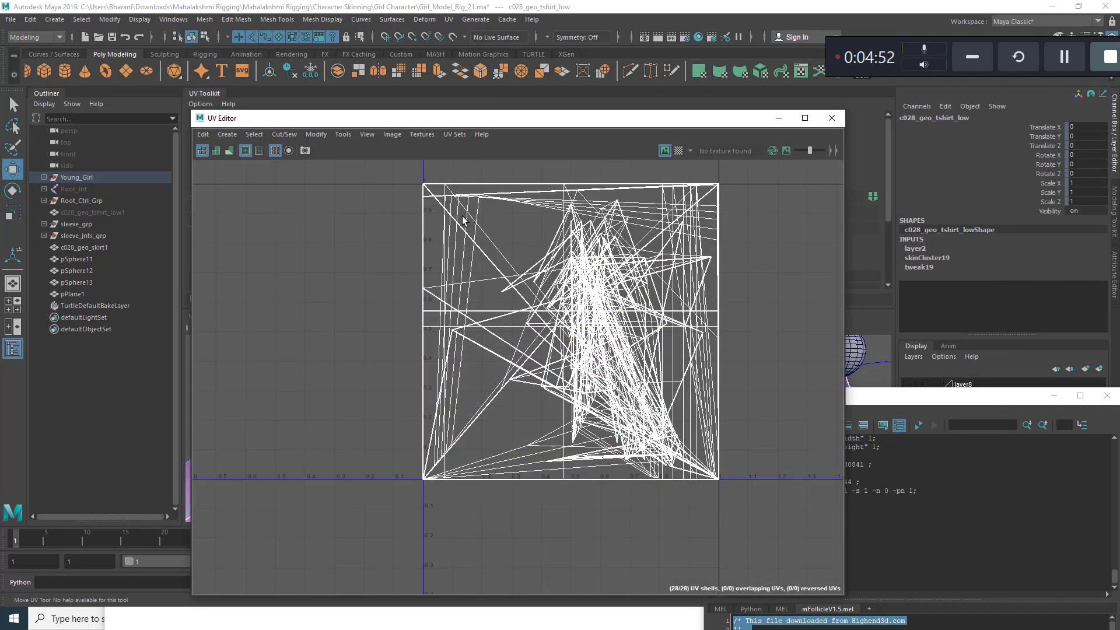
left_click_drag(523, 119, 904, 203)
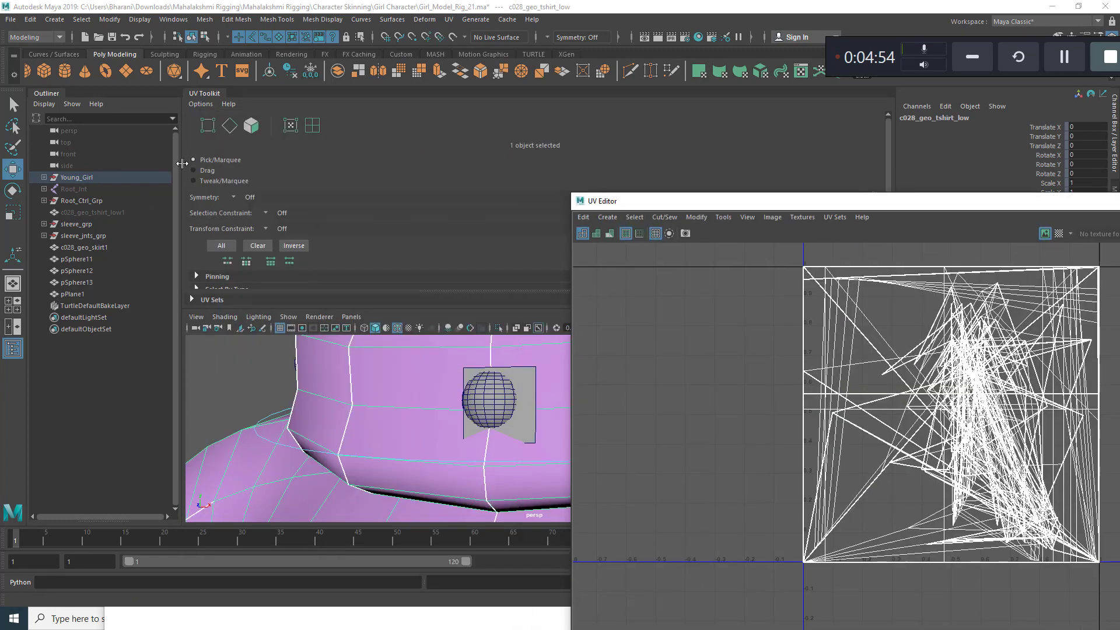
left_click(209, 96)
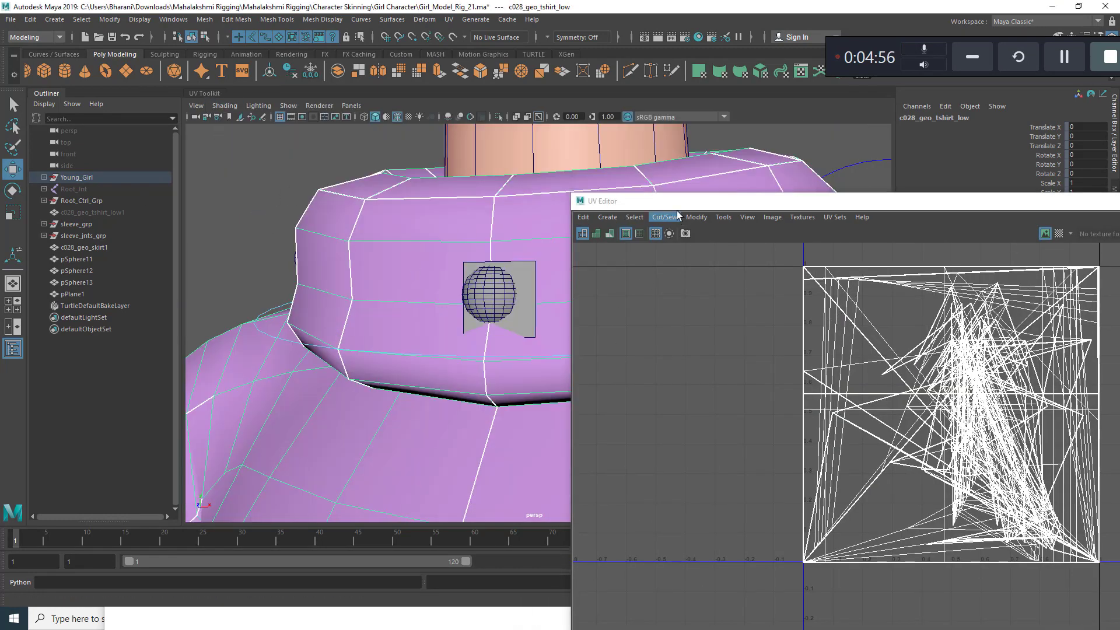
left_click_drag(676, 205, 618, 115)
Select the small plane at the collar front and examine its UV layout for comparison.
left_click(528, 276)
scroll(517, 360, "down", 3)
scroll(517, 361, "down", 2)
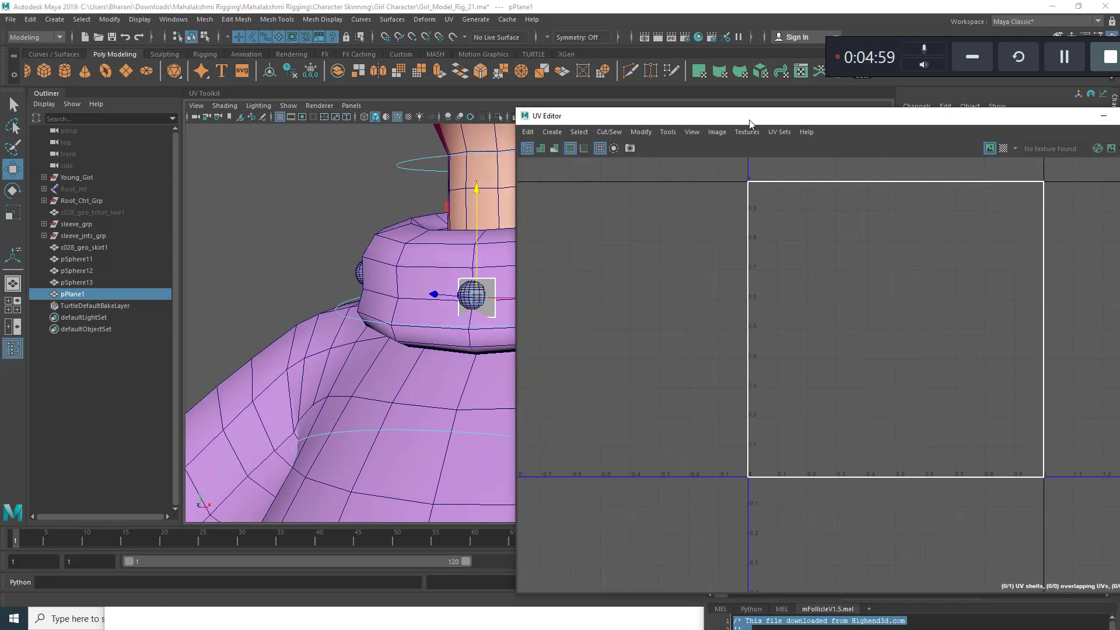
Apply automatic UV mapping to the small collar plane, return to object selection and reselect the plane.
left_click(448, 19)
left_click(471, 85)
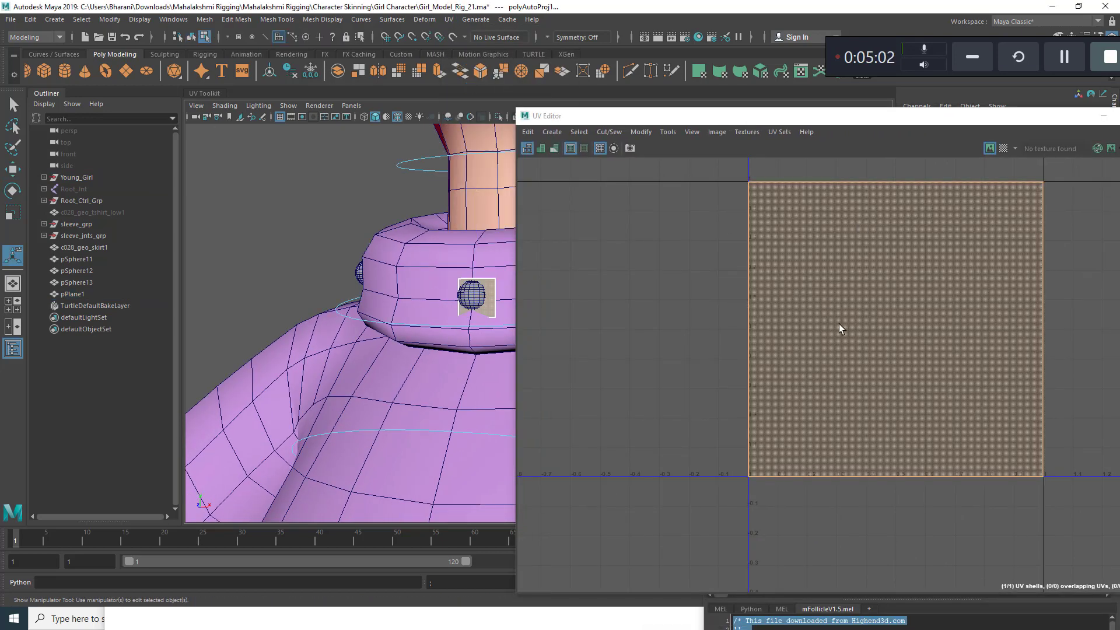
right_click_drag(492, 300, 568, 224)
left_click(569, 224)
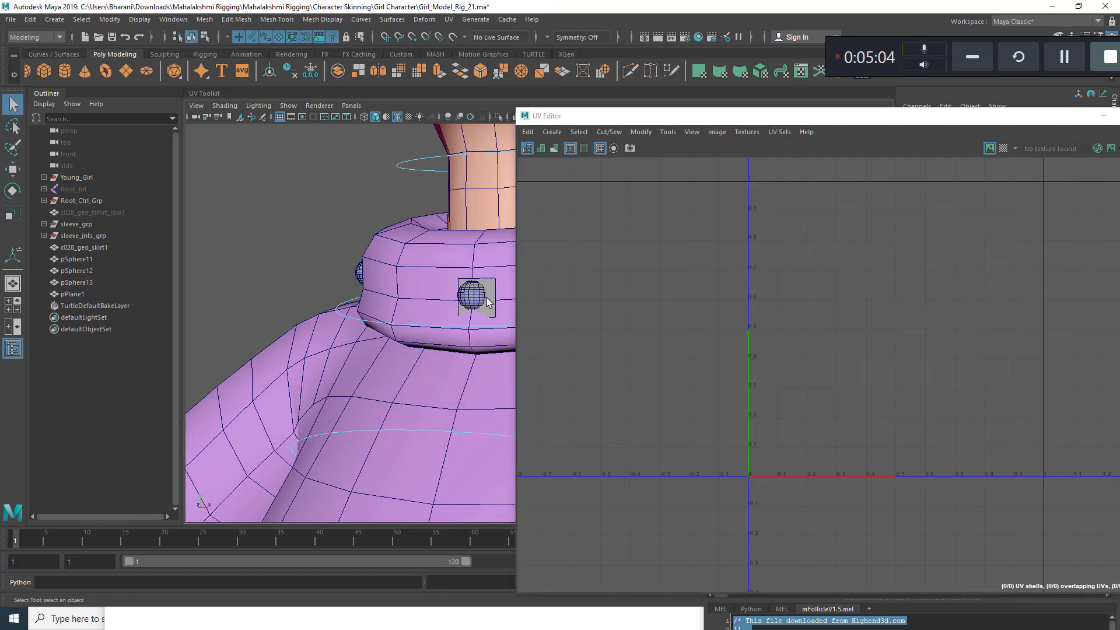
left_click(489, 304)
left_click_drag(644, 117, 664, 116)
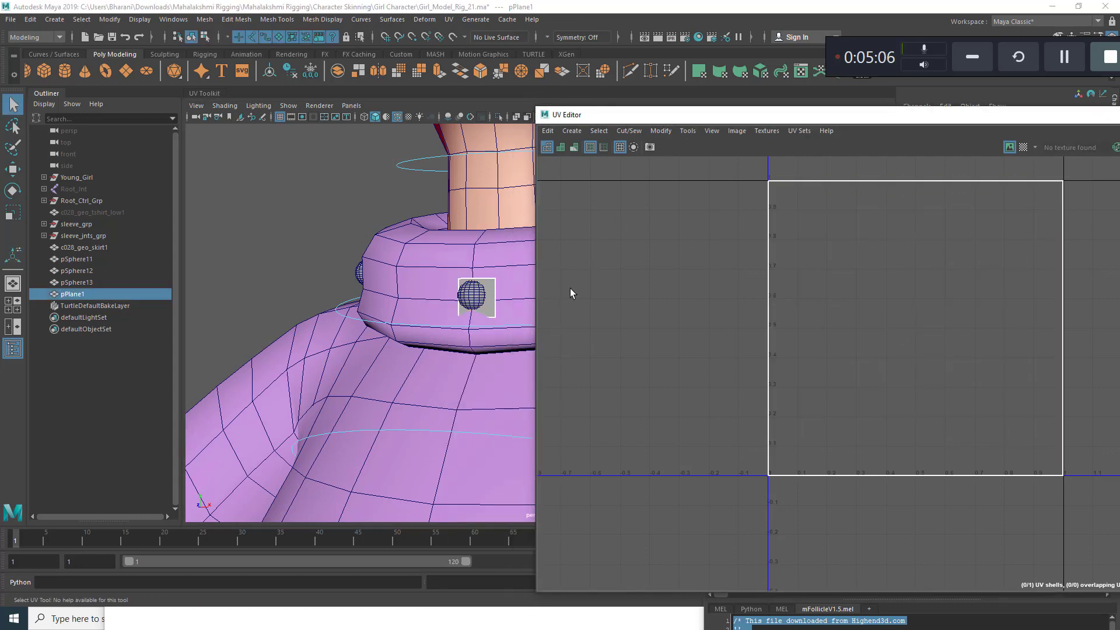
Try automatic UV mapping on the T-shirt mesh, and undo it together with the mesh selection.
left_click(501, 278)
left_click(449, 20)
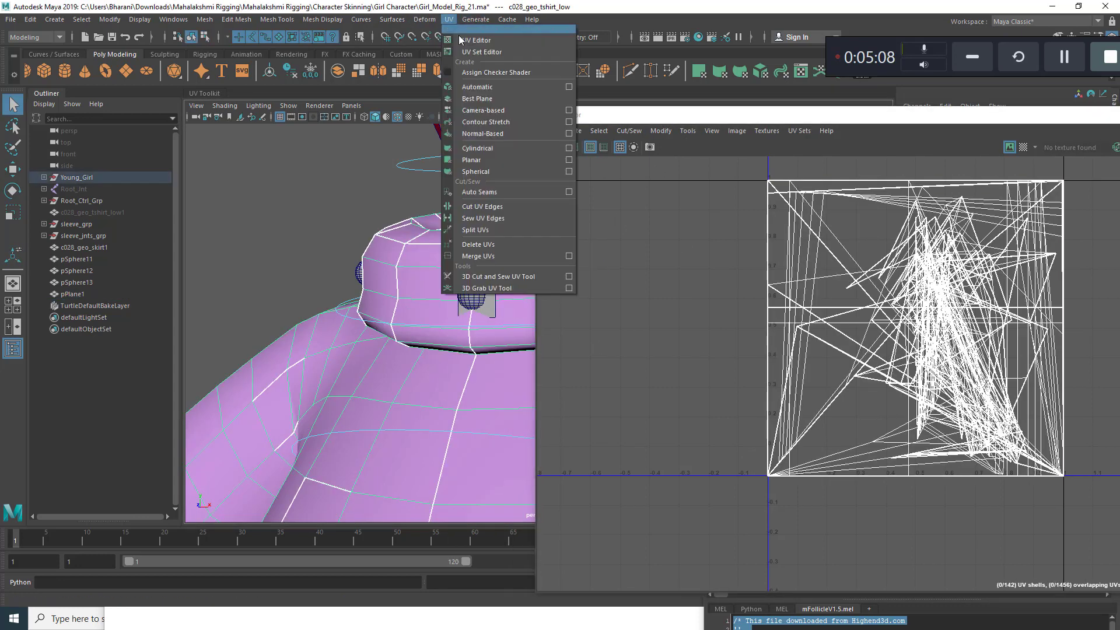
left_click(472, 84)
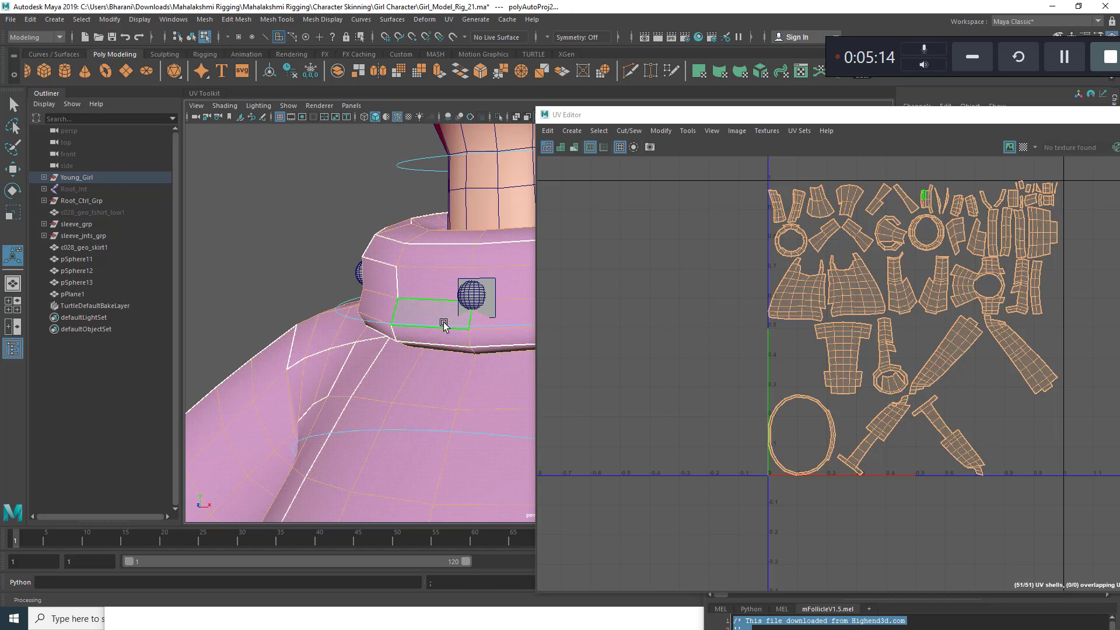
scroll(456, 324, "up", 1)
key("ctrl+z")
key("ctrl+z")
left_click(335, 224)
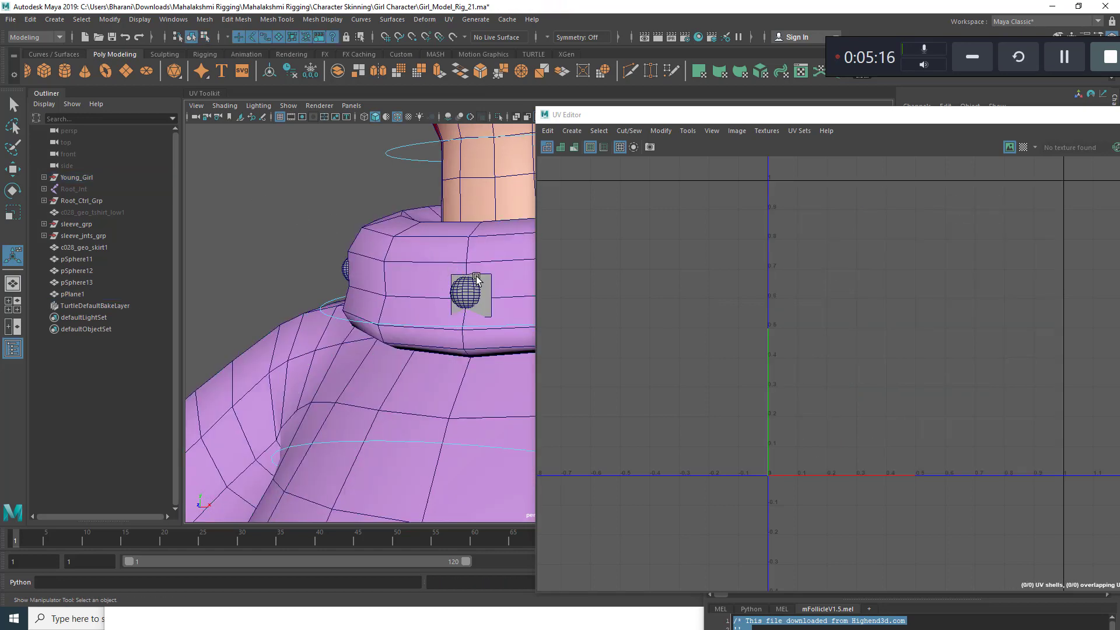
Apply automatic UV mapping to the small collar plane again, and reselect the plane as an object.
left_click(489, 281)
left_click_drag(490, 282, 459, 288, "alt")
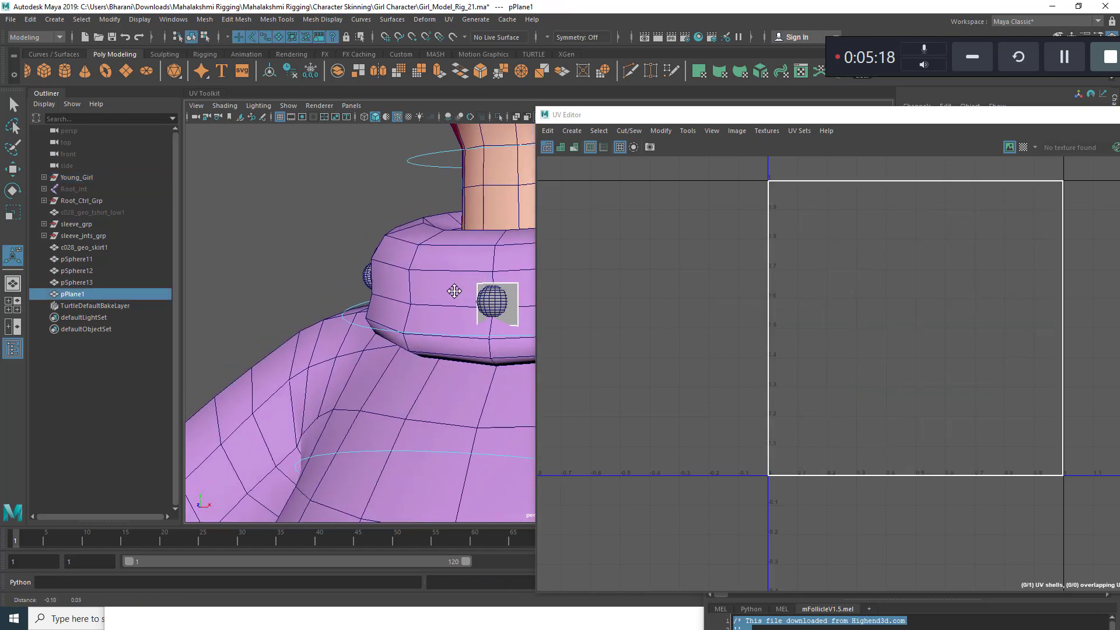
left_click(448, 20)
left_click(477, 87)
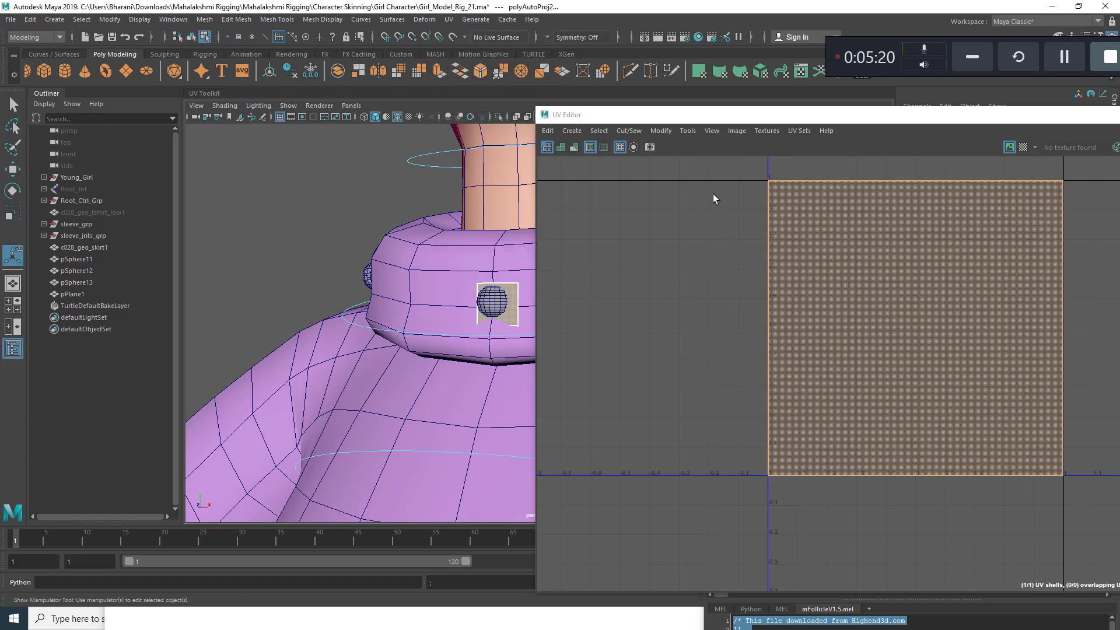
left_click_drag(702, 110, 792, 337)
right_click_drag(510, 287, 565, 270)
left_click(516, 307)
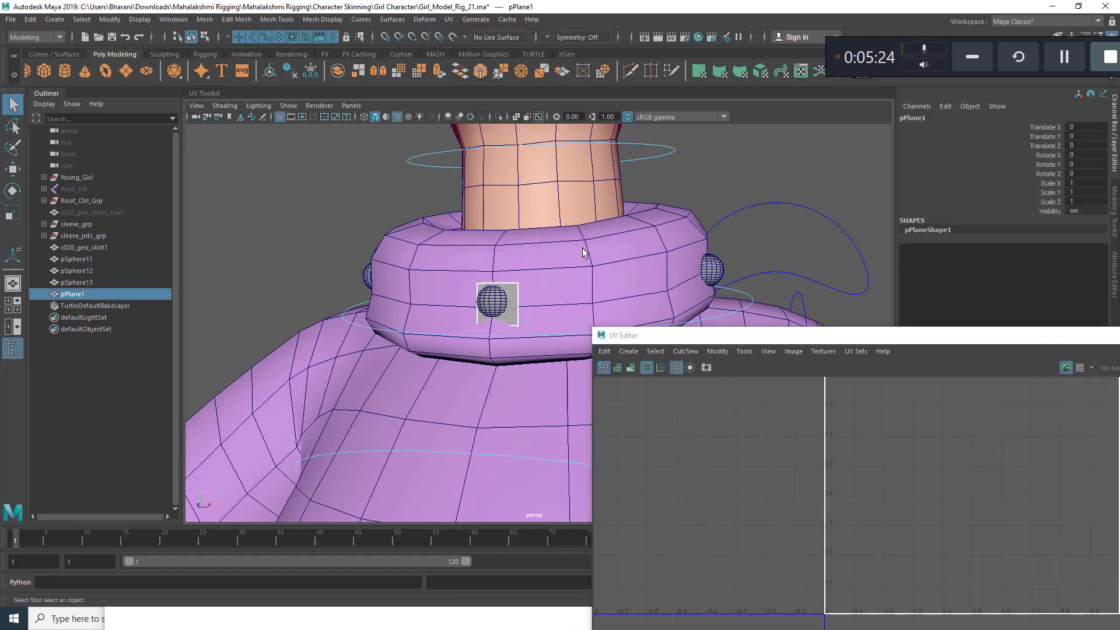
Select the single face of the small plane behind the front collar sphere.
scroll(584, 252, "up", 2)
left_click_drag(713, 336, 750, 380)
scroll(496, 288, "up", 3)
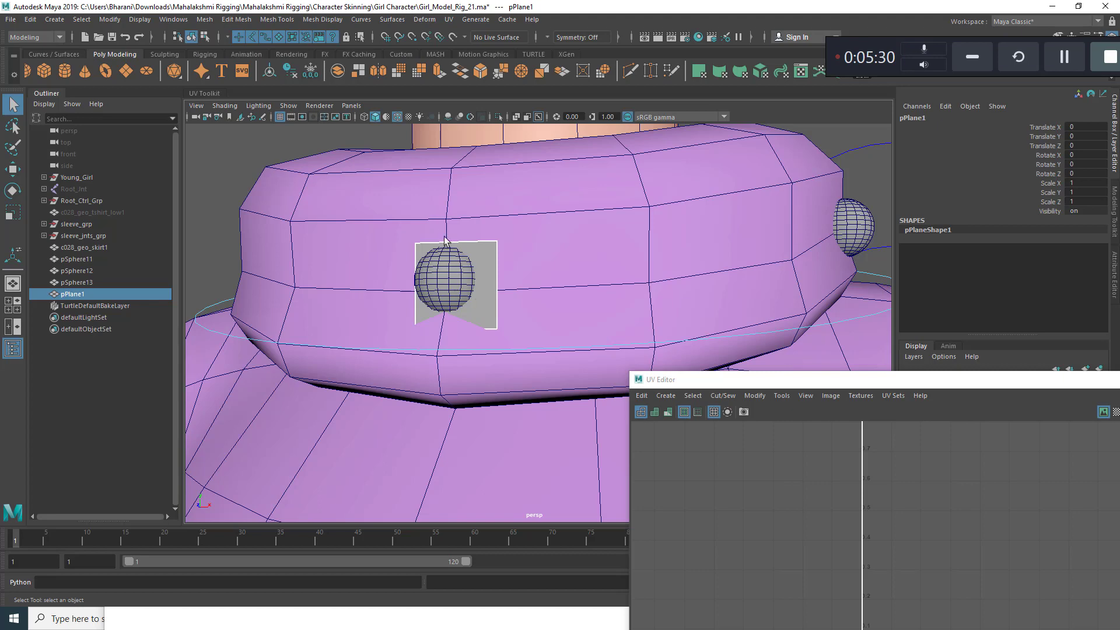
left_click(489, 253)
scroll(593, 346, "down", 2)
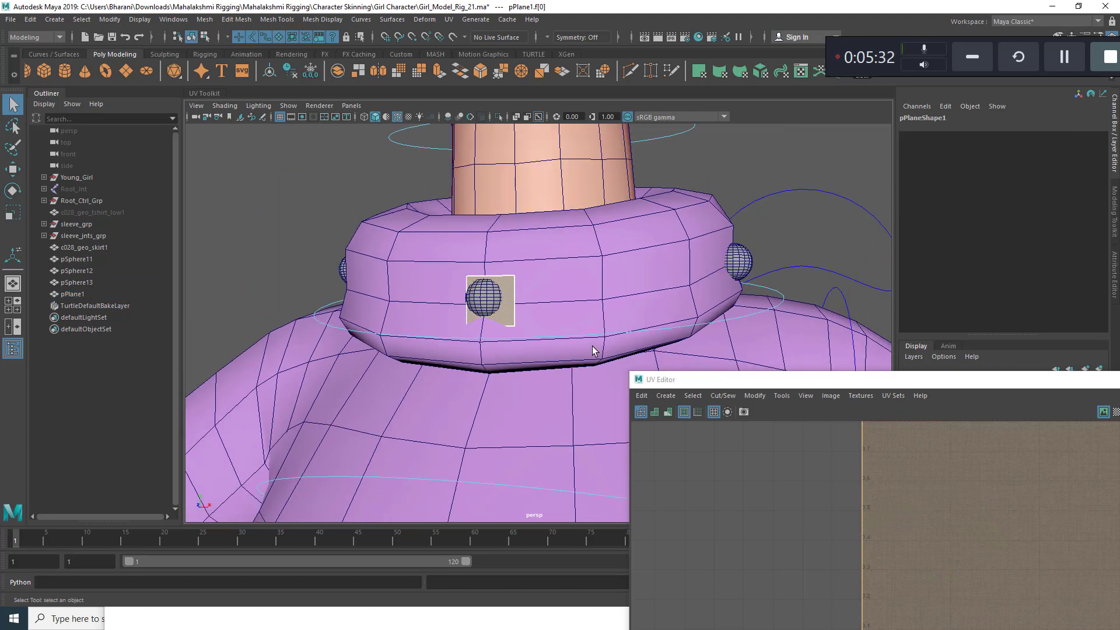
Close the UV Editor, and place the Script Editor beside the collar with a taller script input area.
left_click_drag(801, 379, 479, 338)
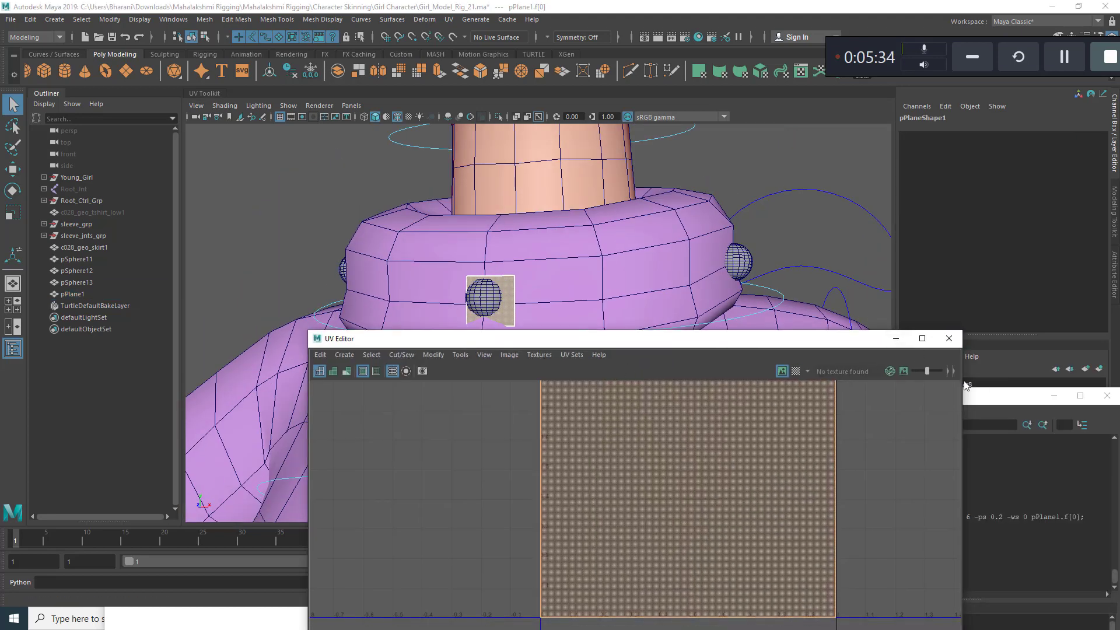
left_click(949, 338)
left_click_drag(1037, 400, 962, 210)
left_click(844, 463)
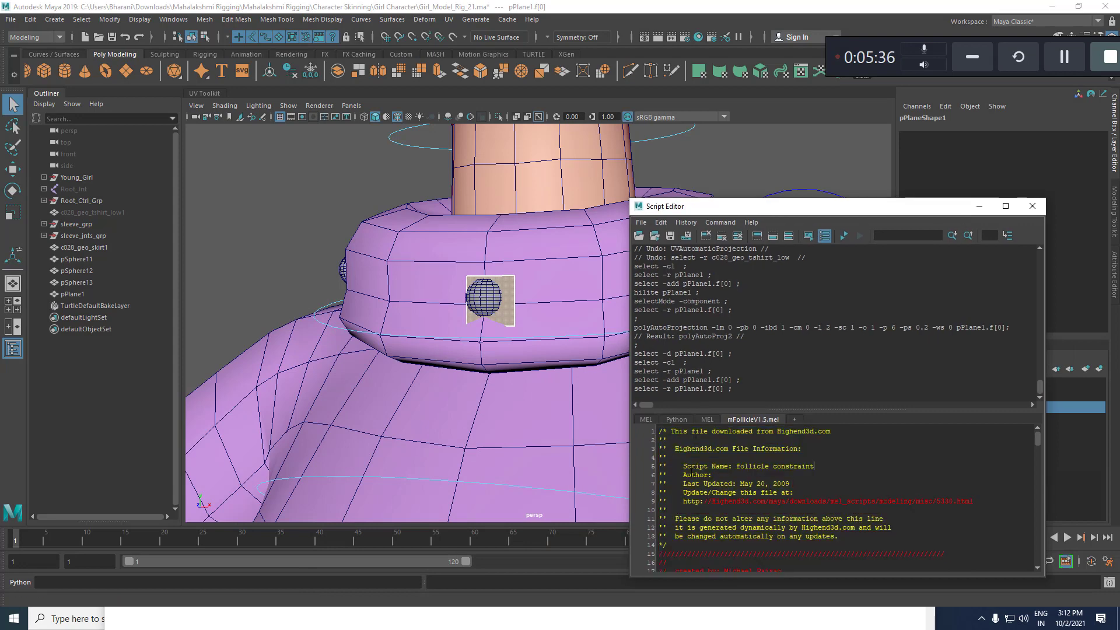
left_click_drag(815, 416, 827, 322)
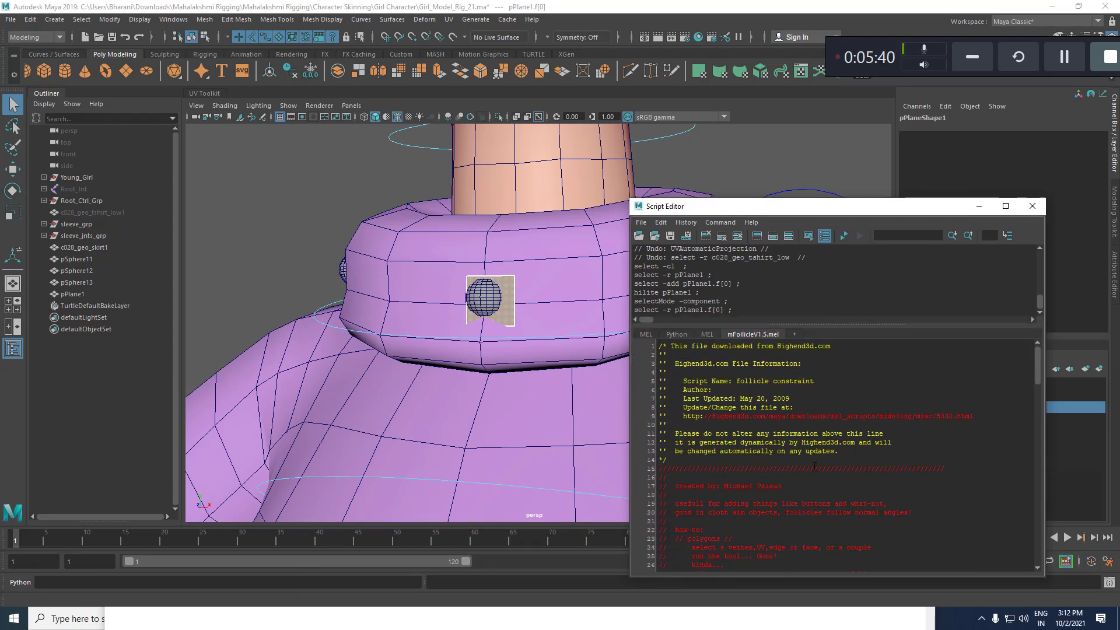
Run the whole mFollicleV1.5.mel script on the plane's face to create follicles.
scroll(497, 296, "up", 3)
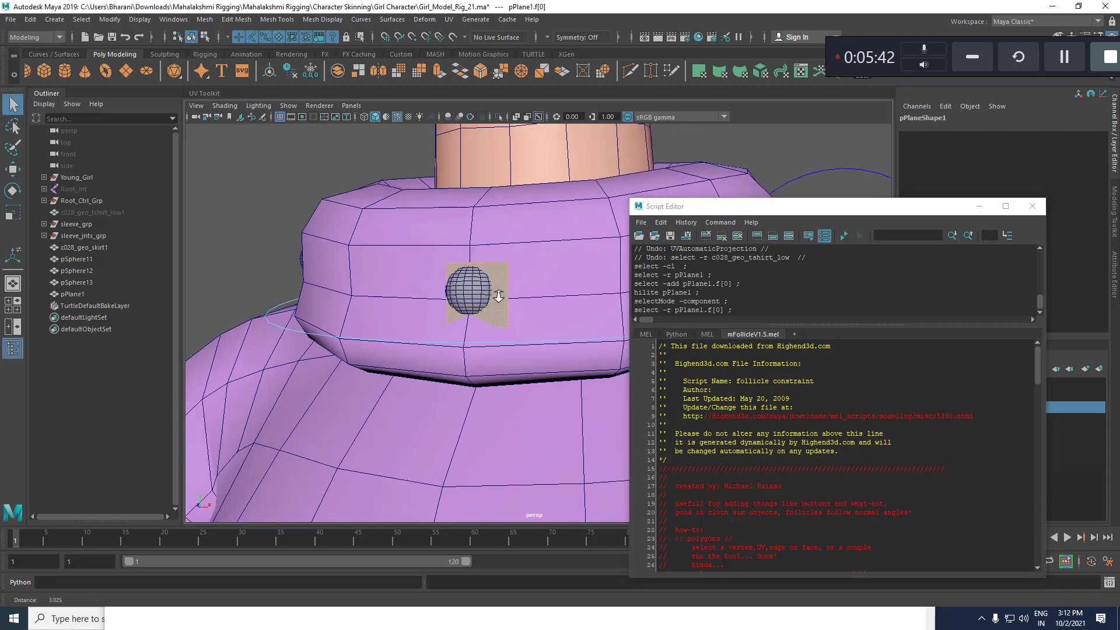
left_click(504, 301)
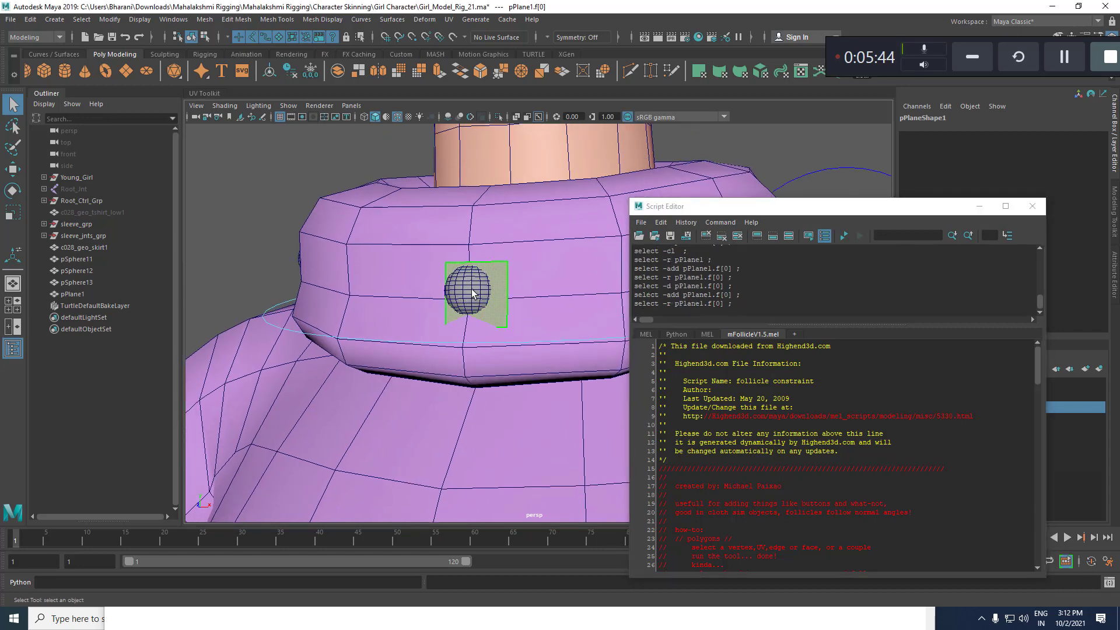
left_click(756, 433)
key("ctrl+a")
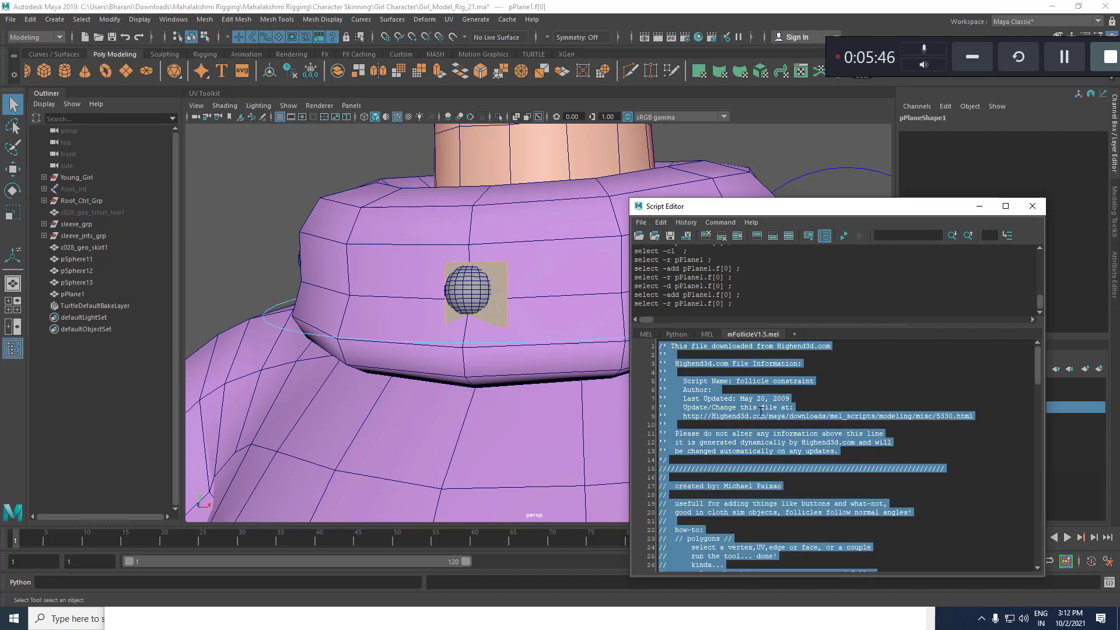
key("ctrl+Return")
scroll(415, 244, "up", 5)
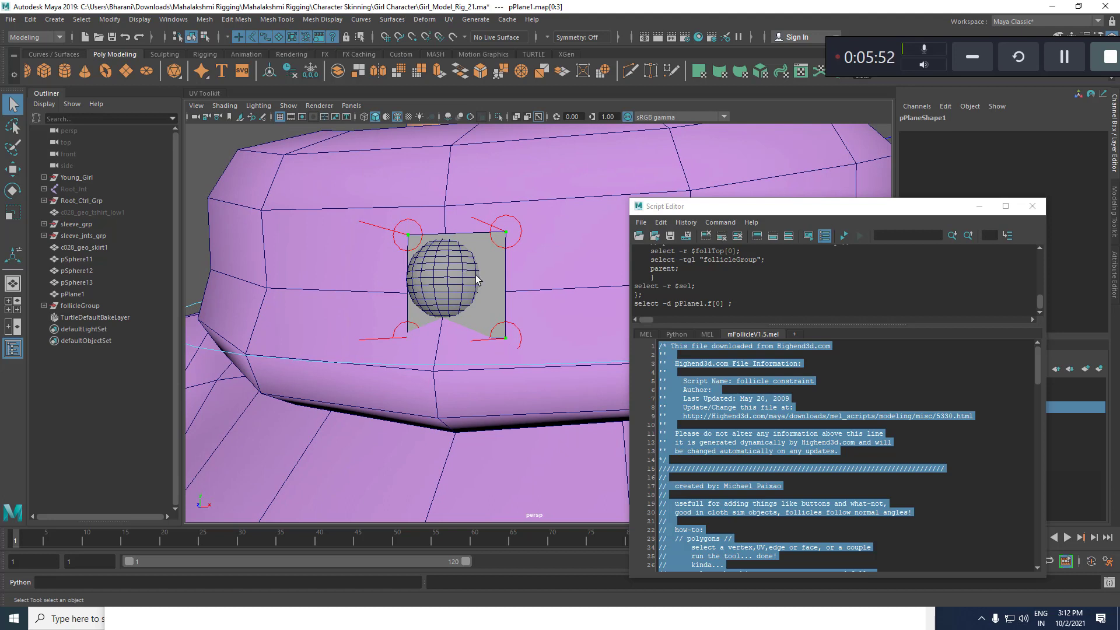
Undo the follicle creation and return the plane to object selection.
key("ctrl+z")
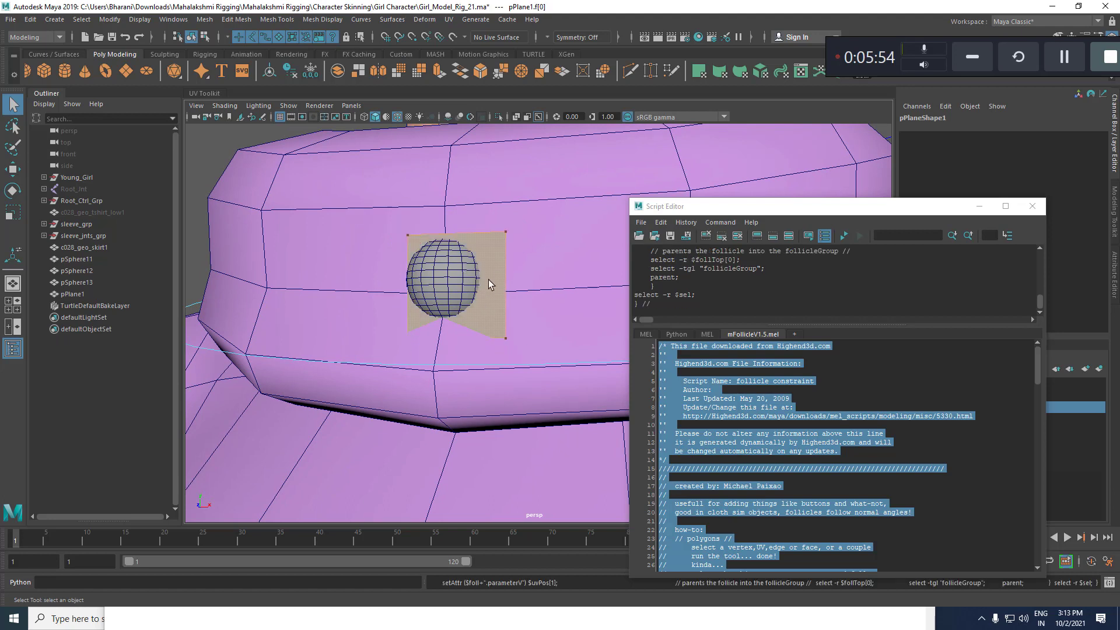
right_click_drag(489, 279, 570, 222)
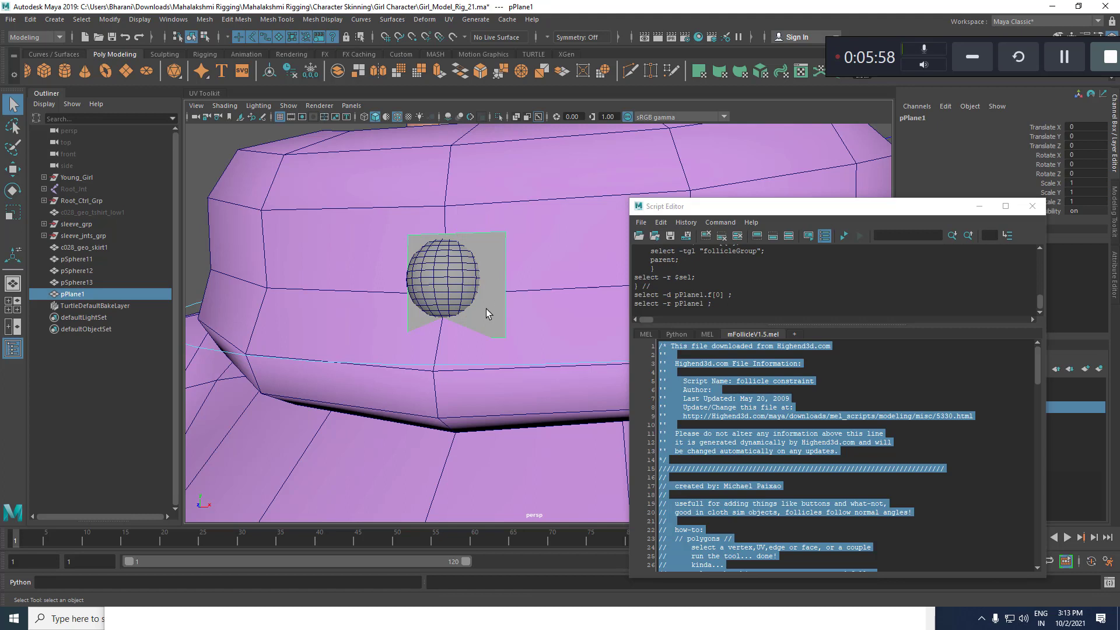
middle_click_drag(494, 328, 500, 323, "alt")
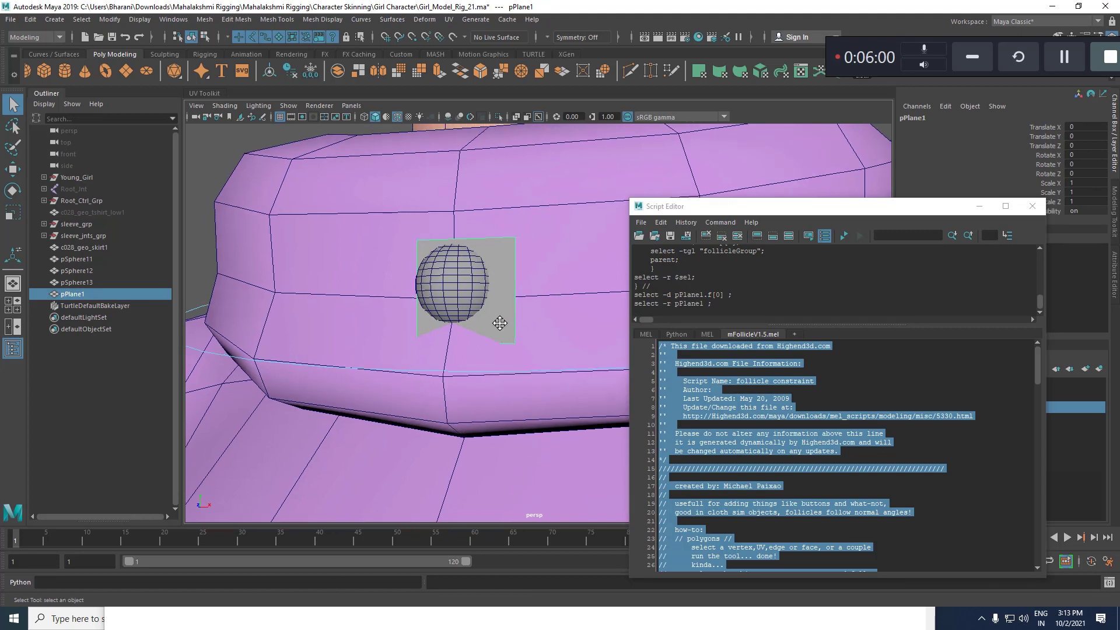
mouse_move(483, 320)
right_mouse_down("alt")
mouse_move(498, 308)
mouse_move(487, 299)
right_mouse_up("alt")
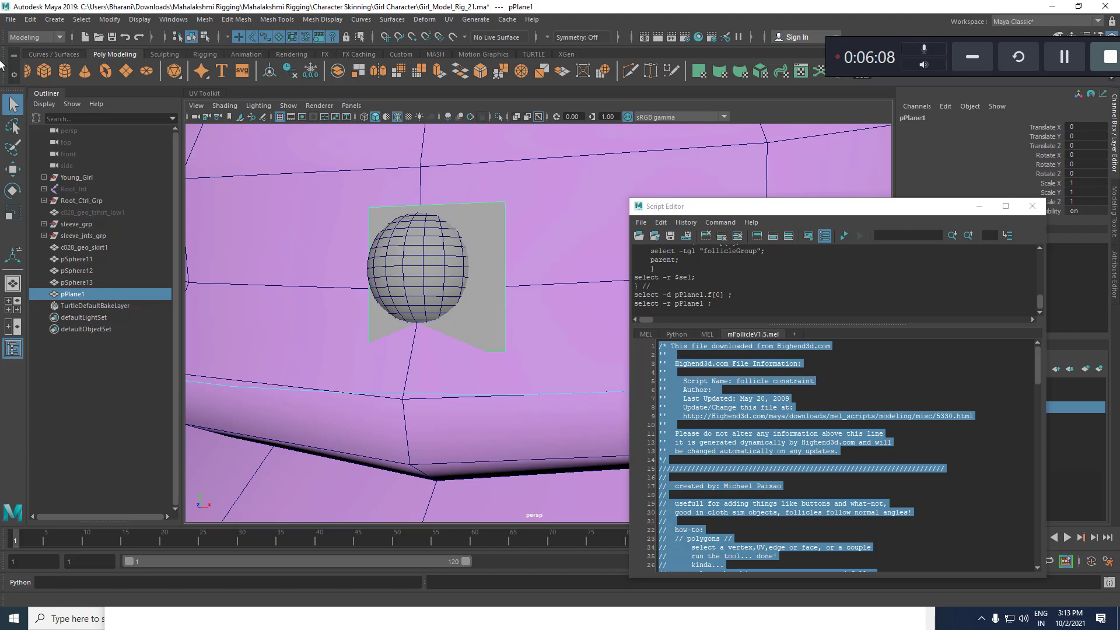
Switch to the Rigging toolset and look through its deformation commands.
left_click(36, 37)
left_click(32, 60)
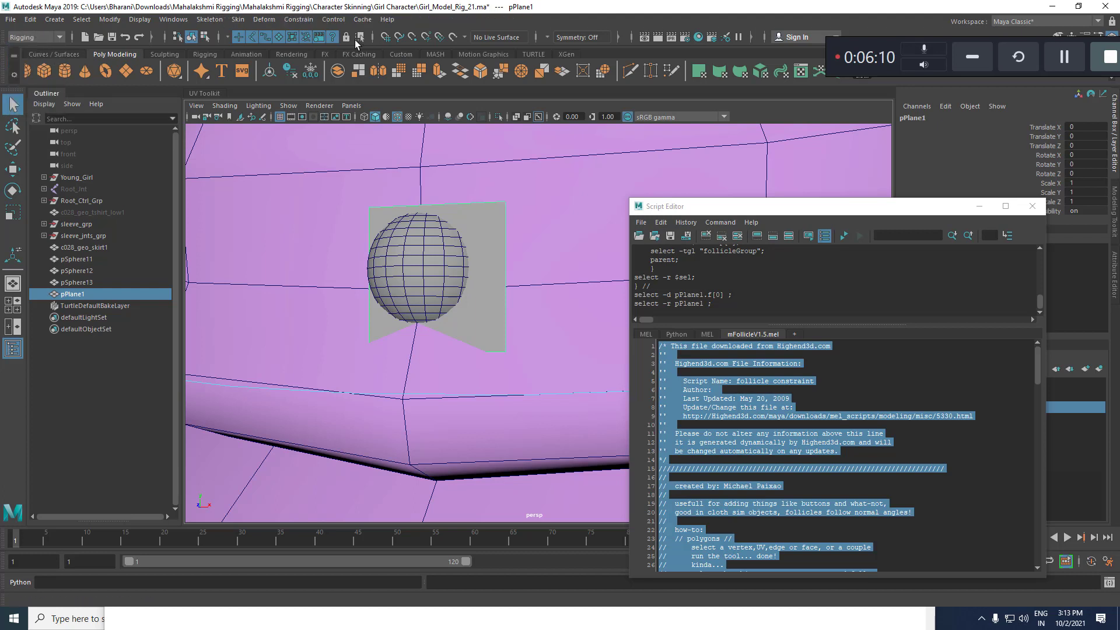
left_click(274, 23)
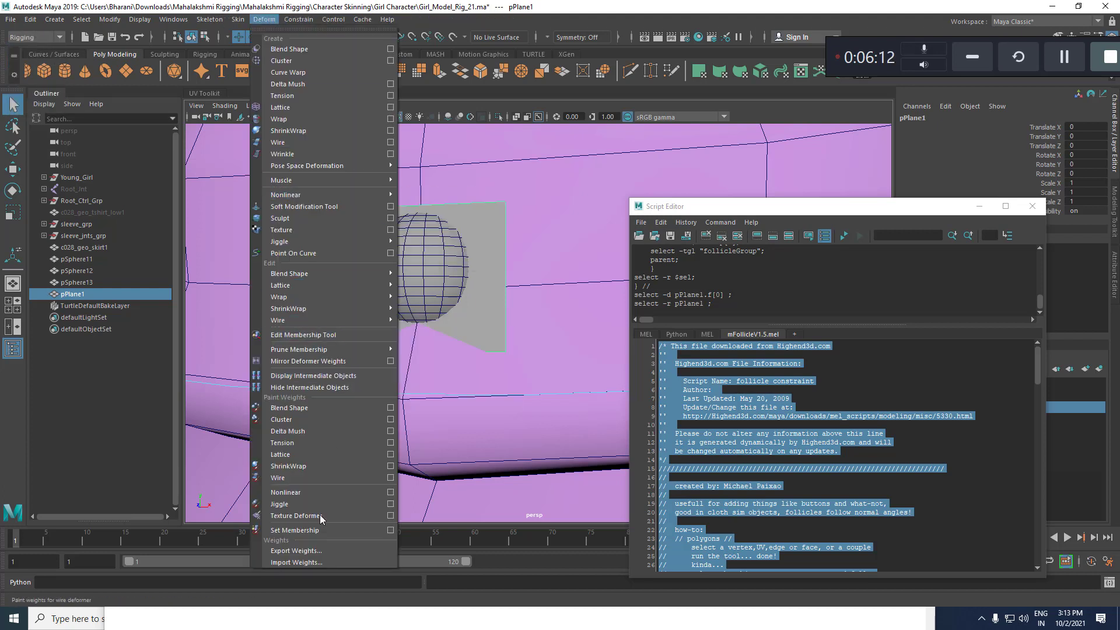
mouse_move(299, 20)
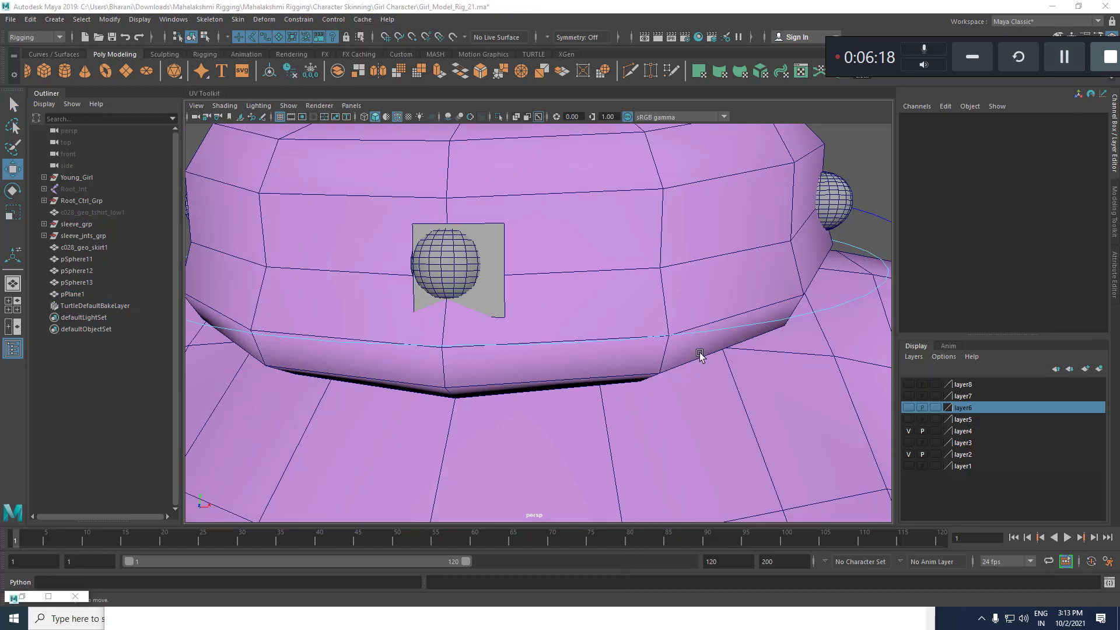
Select the small collar plane and locate Surface Attach among the Muscle bonus rigging commands.
scroll(671, 362, "down", 3)
scroll(635, 367, "up", 3)
left_click(501, 289)
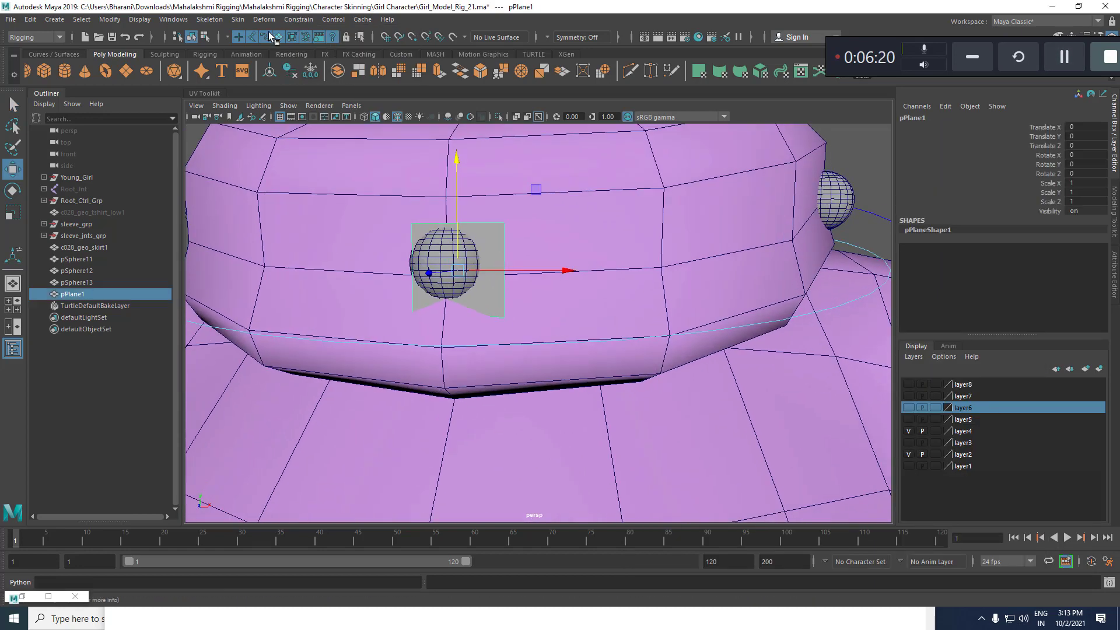
left_click(264, 20)
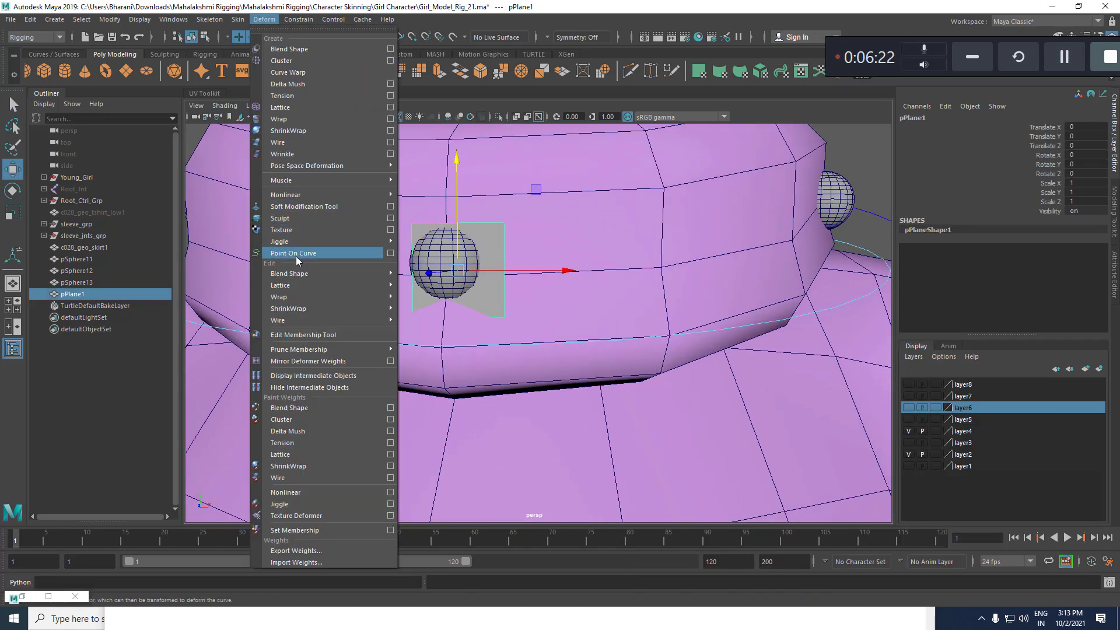
mouse_move(294, 199)
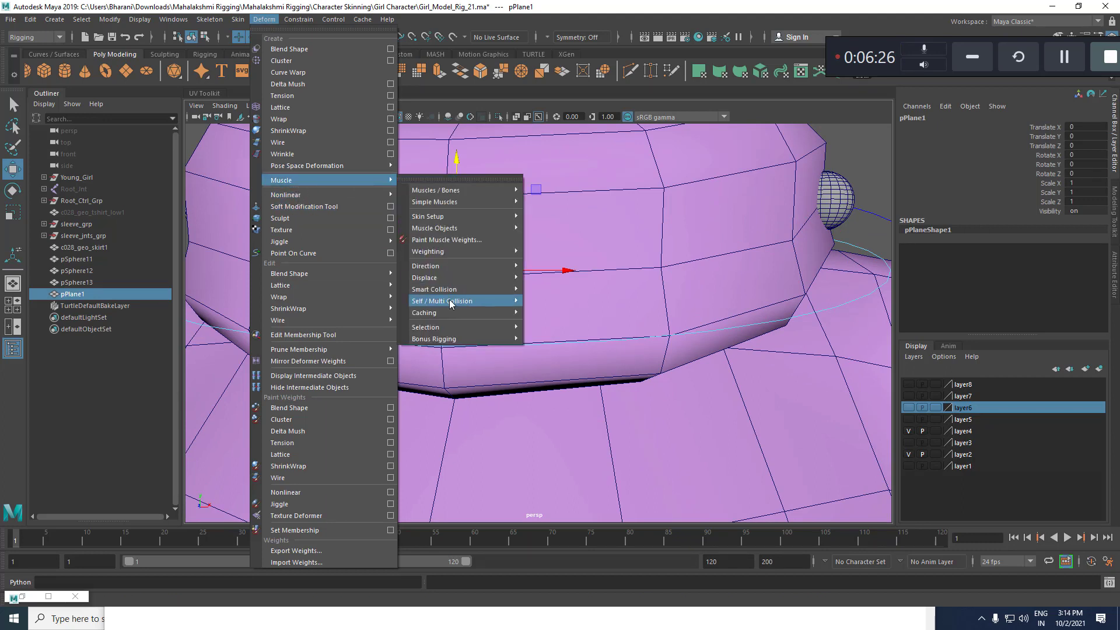
mouse_move(450, 339)
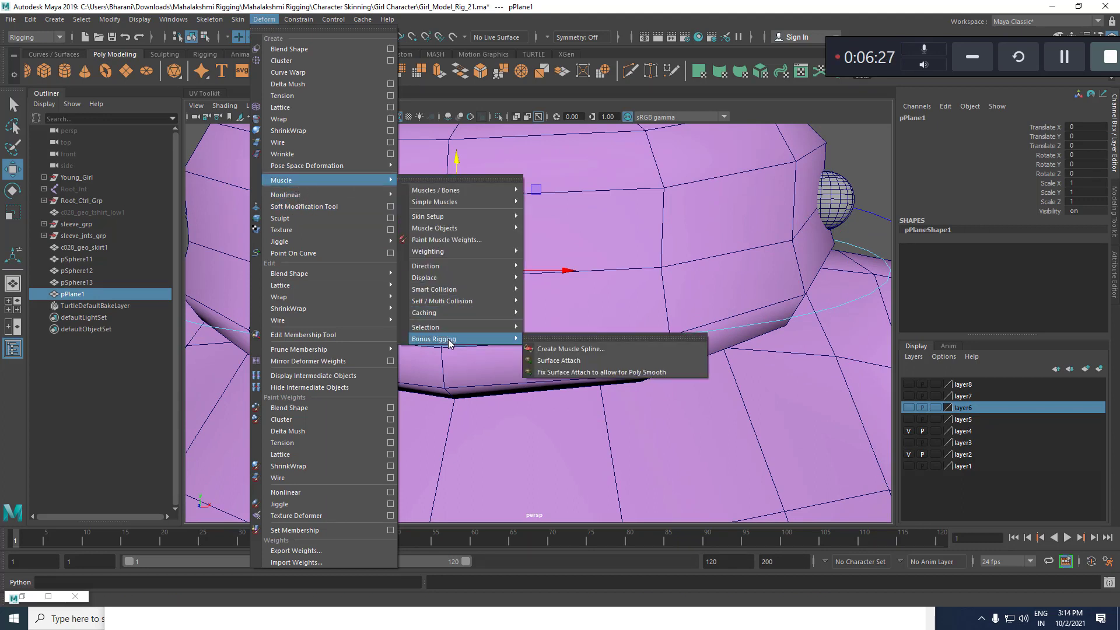
left_click(572, 362)
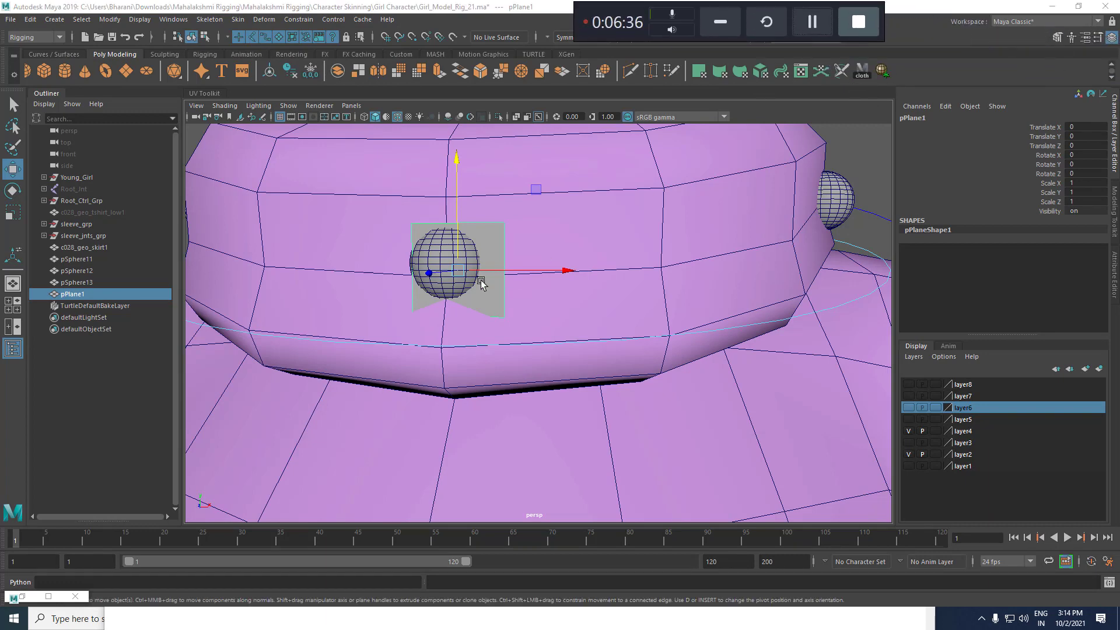
Select the small plane's face and run Surface Attach on it to add a muscle attachment that follows the plane.
scroll(472, 259, "up", 2)
right_click_drag(481, 215, 480, 227)
left_click(479, 224)
scroll(647, 323, "down", 6)
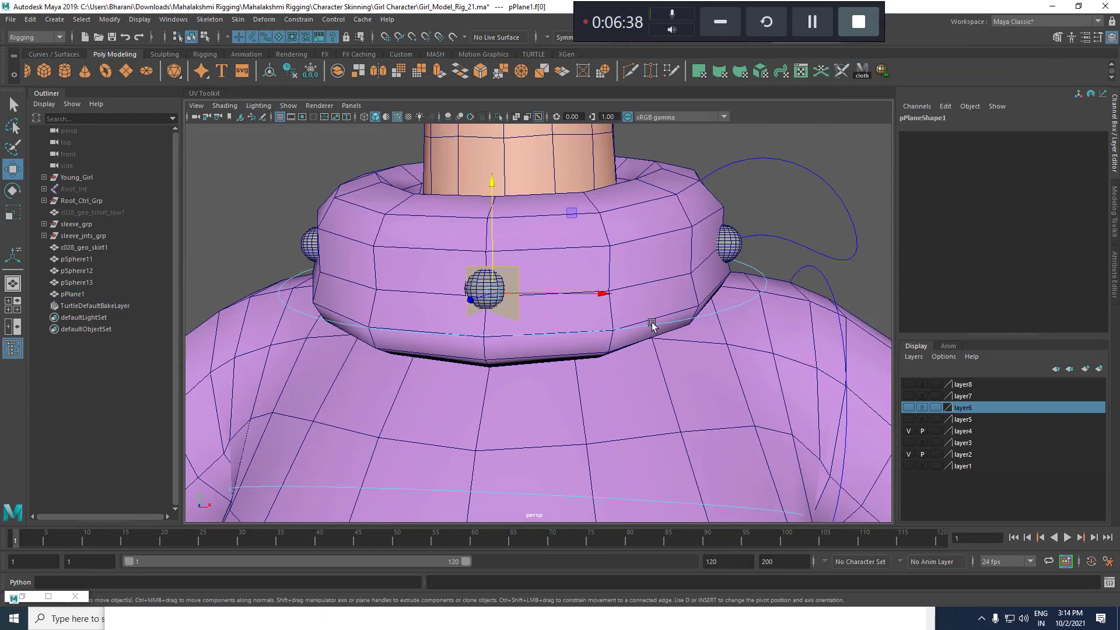
left_click_drag(548, 305, 515, 312, "alt")
right_click_drag(494, 268, 541, 278, "alt")
middle_click_drag(540, 277, 545, 268, "alt")
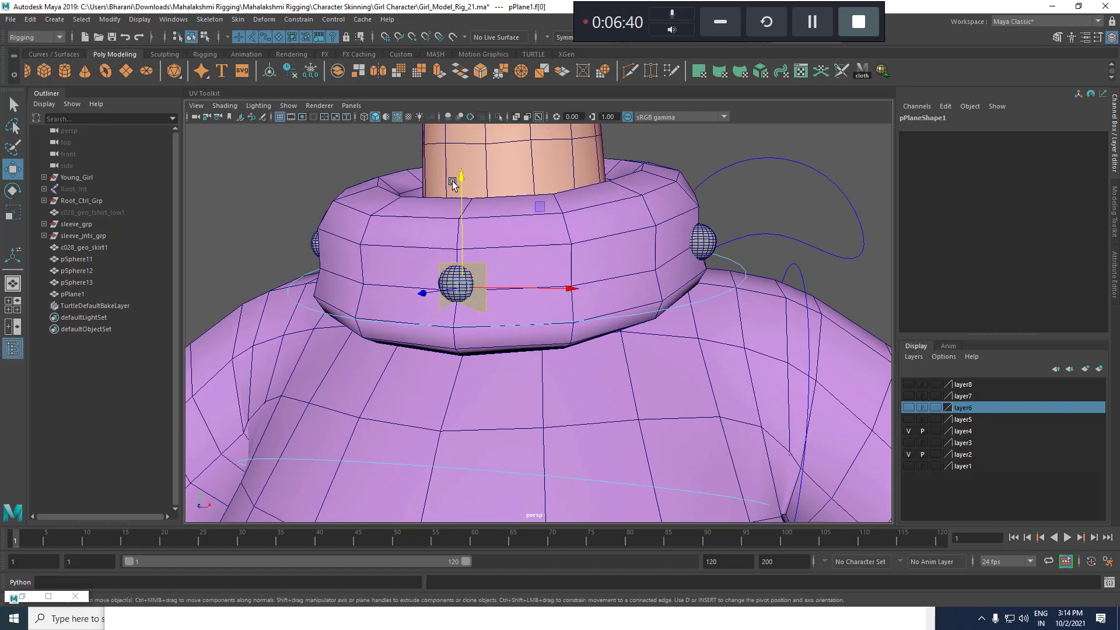
right_click_drag(461, 205, 548, 295, "alt")
middle_click_drag(548, 296, 565, 299, "alt")
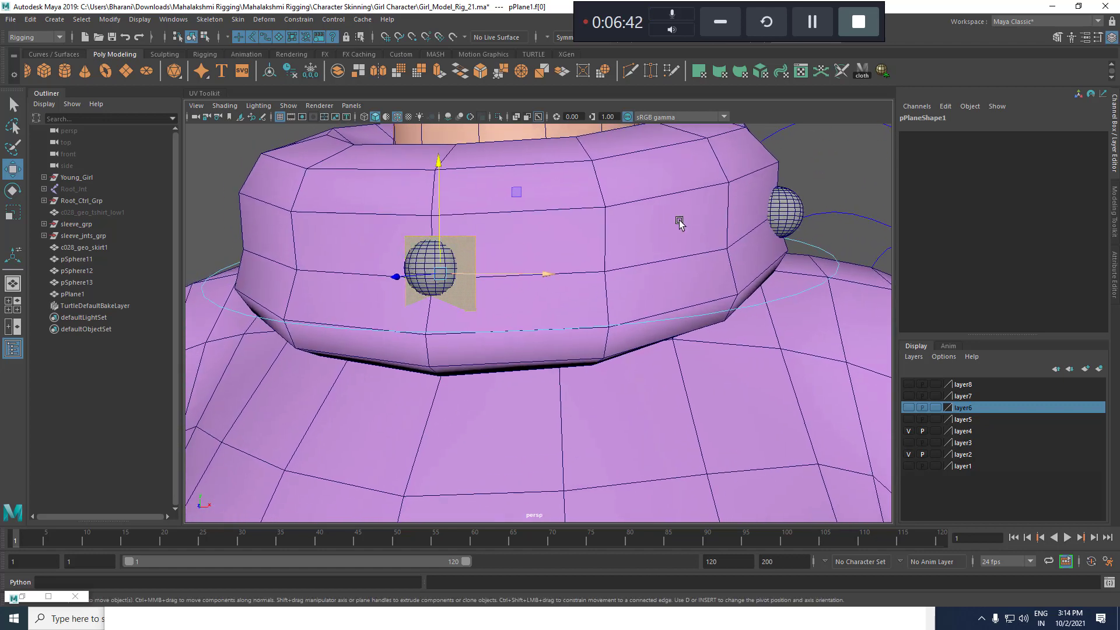
left_click(881, 71)
scroll(424, 346, "down", 5)
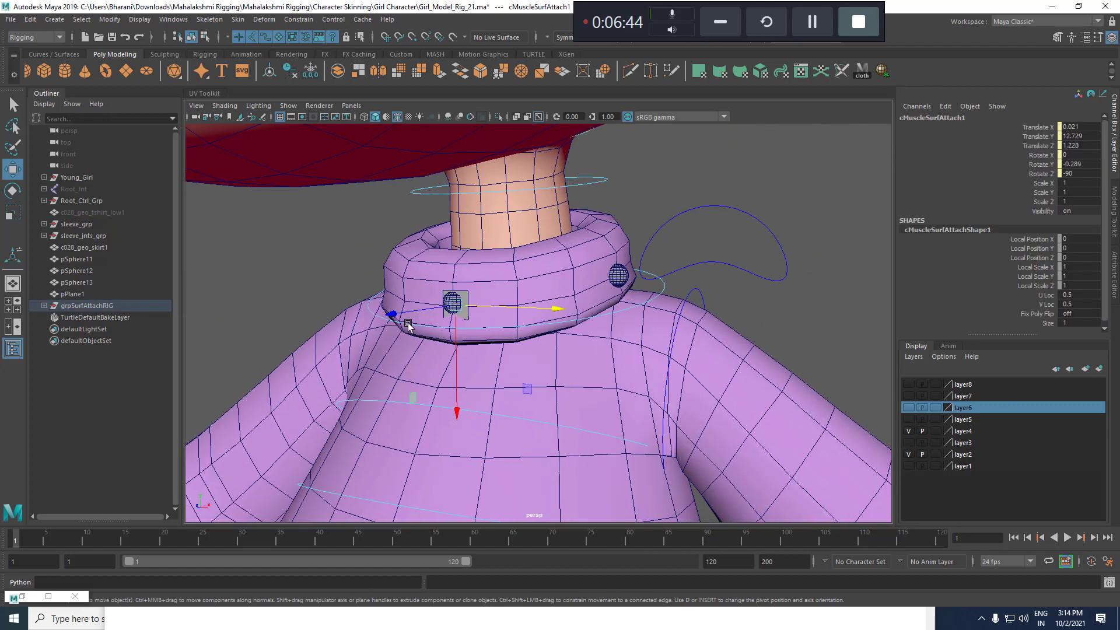
right_click_drag(487, 330, 493, 354, "alt")
middle_click_drag(494, 355, 533, 358, "alt")
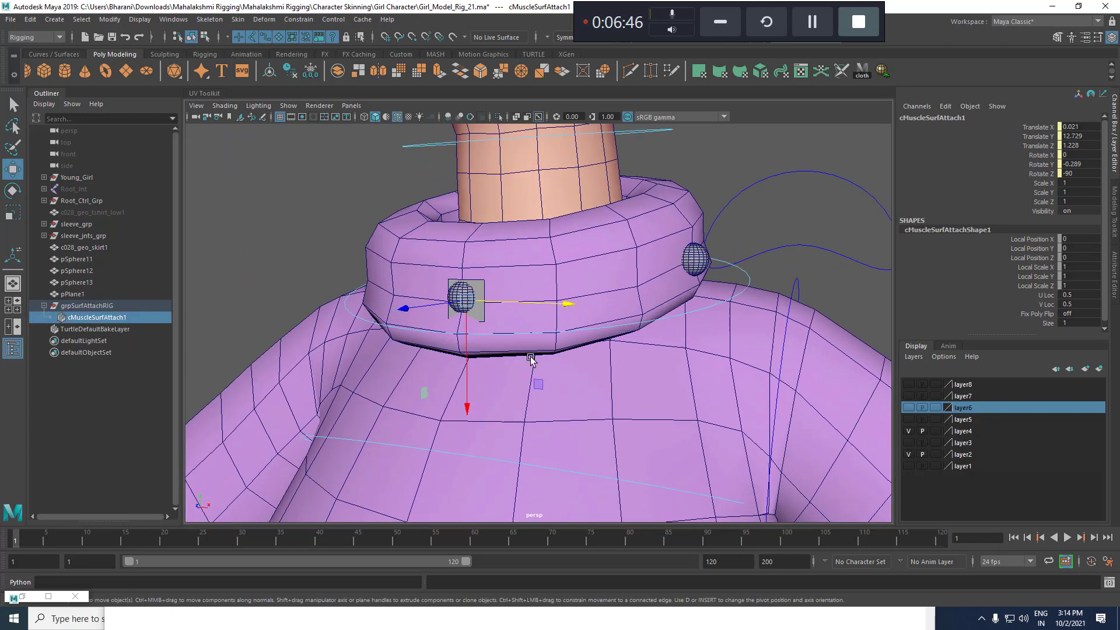
Display the muscle surface attach node's locator in the viewport, checking it in wireframe and returning to shaded display.
key("4")
left_click(293, 106)
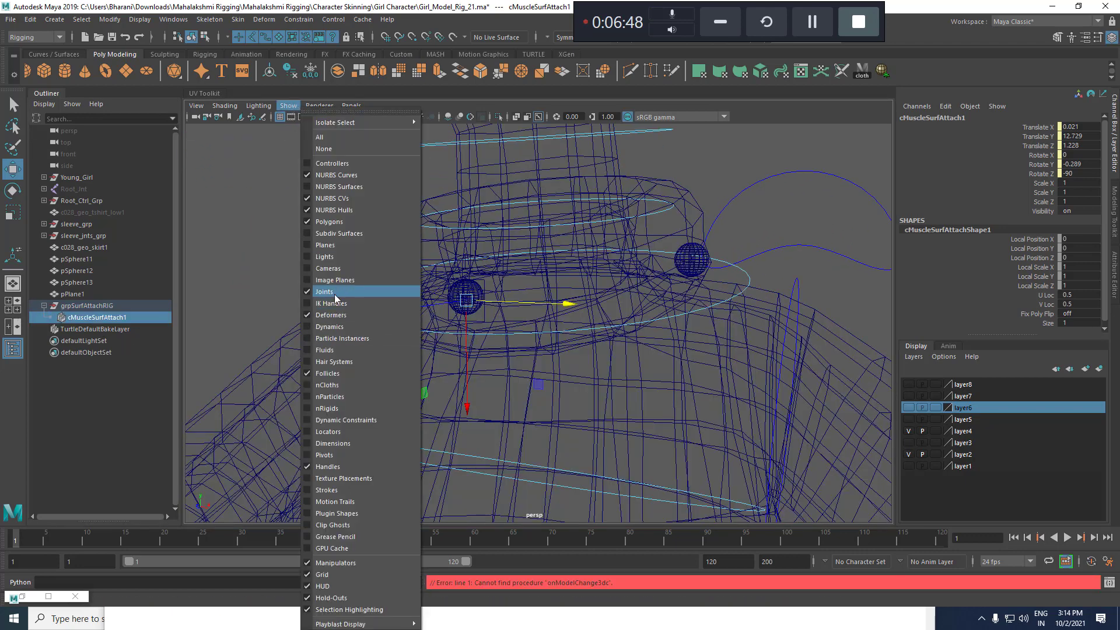
scroll(482, 333, "up", 2)
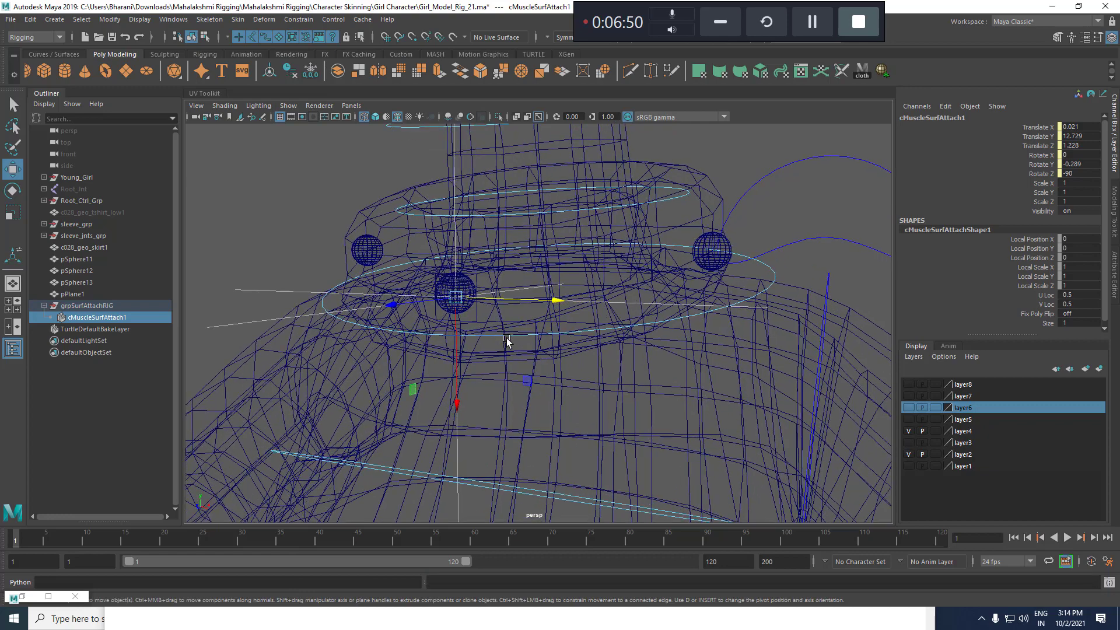
key("5")
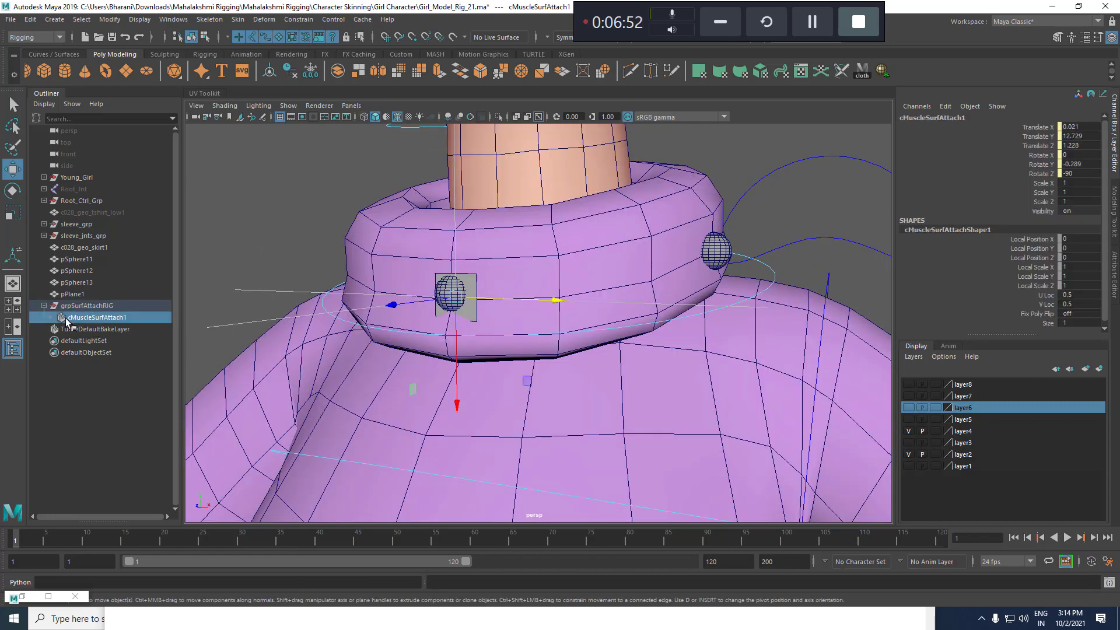
scroll(519, 330, "down", 5)
left_click_drag(559, 328, 528, 325, "alt")
scroll(470, 304, "up", 6)
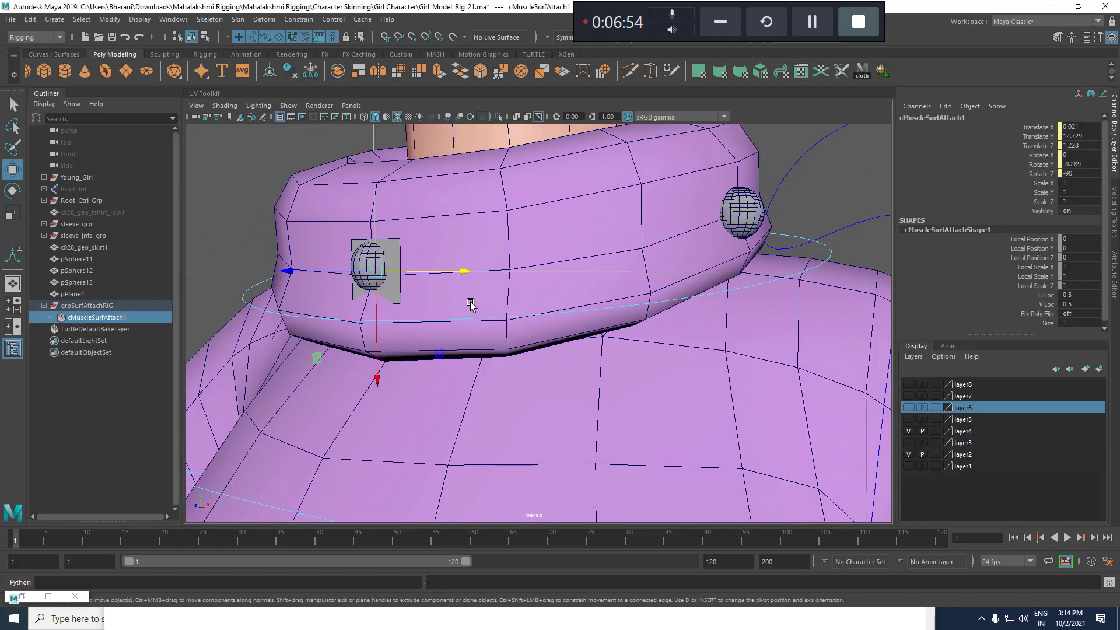
Move the small collar plane away from the neck to test its surface attachment, and undo the move.
left_click(392, 250)
scroll(455, 309, "down", 8)
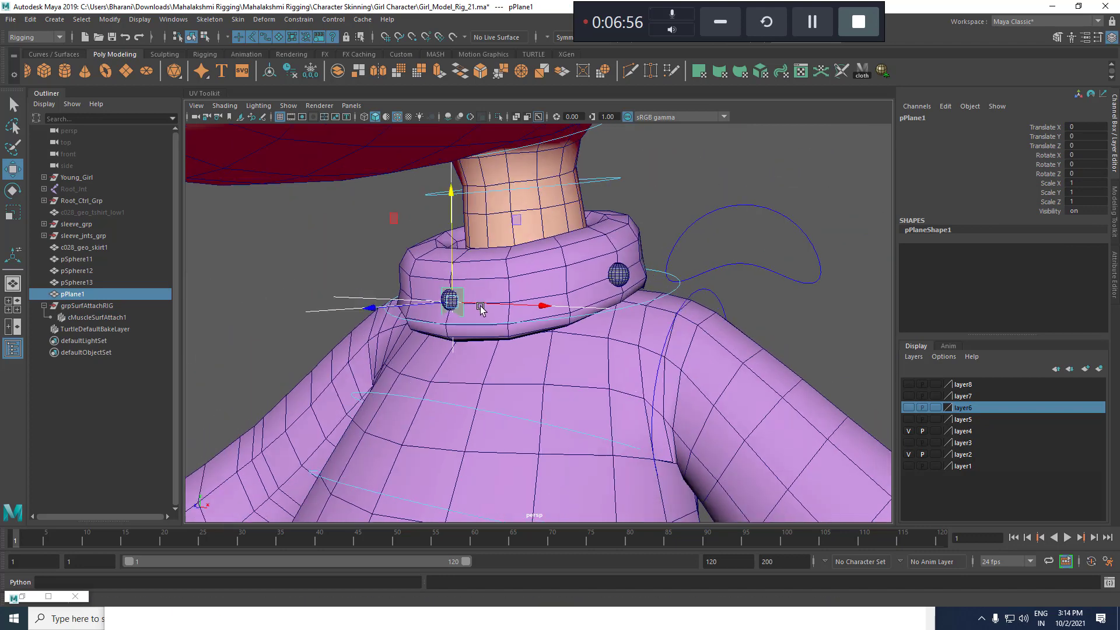
left_click_drag(434, 302, 320, 256)
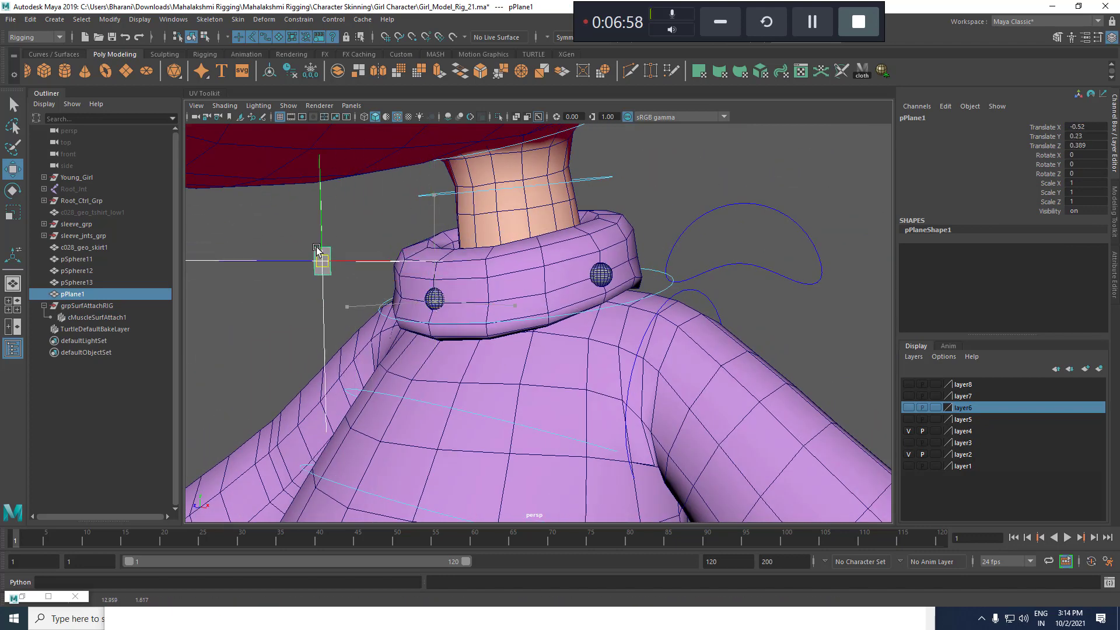
key("ctrl+z")
scroll(466, 301, "up", 6)
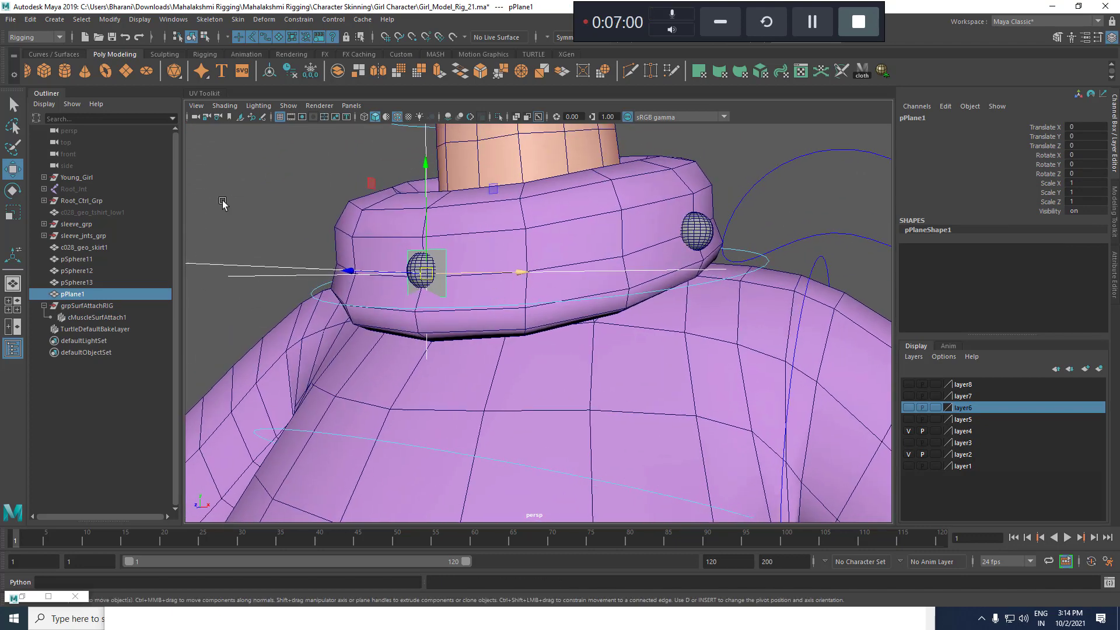
Select the grpSurfAttachRIG group and open the Script Editor.
left_click(84, 305)
scroll(808, 337, "down", 4)
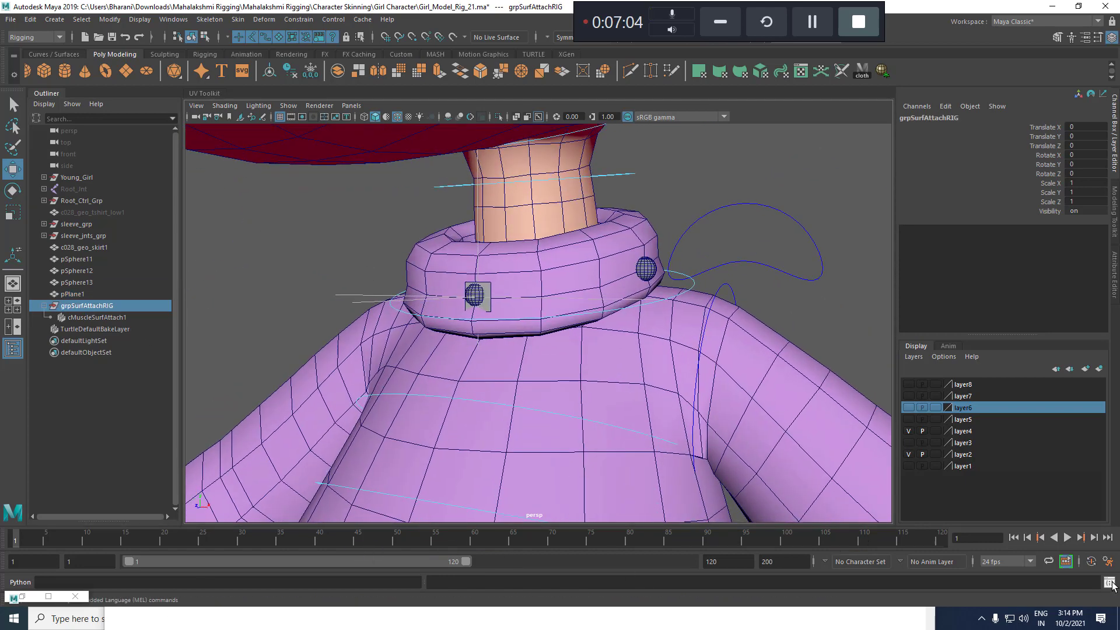
left_click(1108, 582)
scroll(450, 292, "up", 2)
Constrain the front collar sphere pSphere11 to cMuscleSurfAttach1 with a Parent constraint and a Scale constraint.
left_click(289, 290)
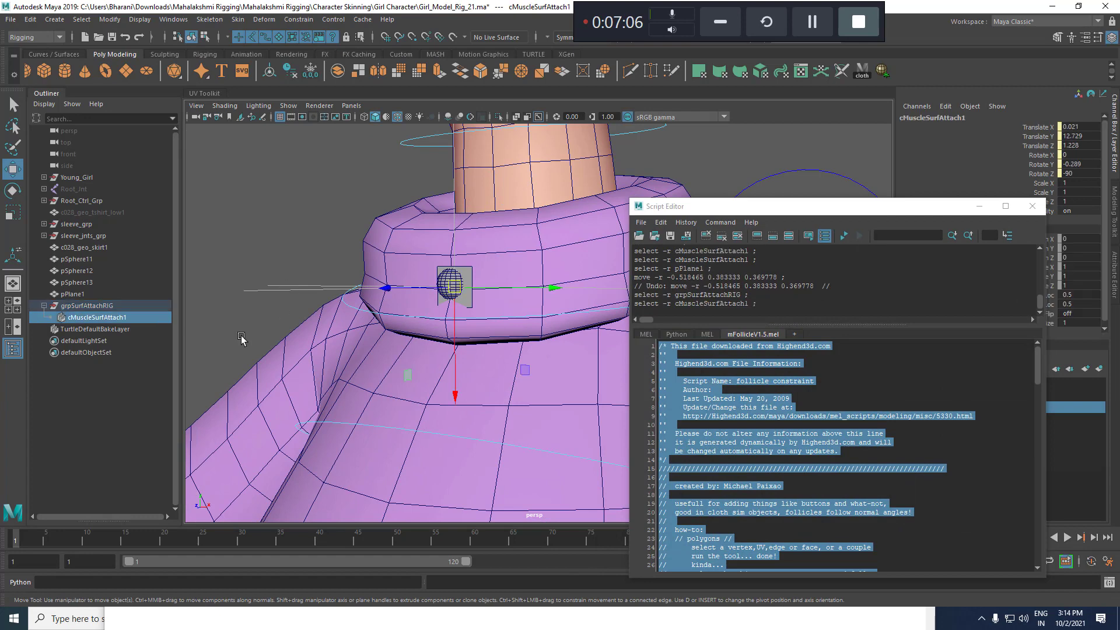
left_click(82, 317)
left_click_drag(476, 327, 409, 315, "alt")
left_click(378, 288, "shift")
left_click(299, 19)
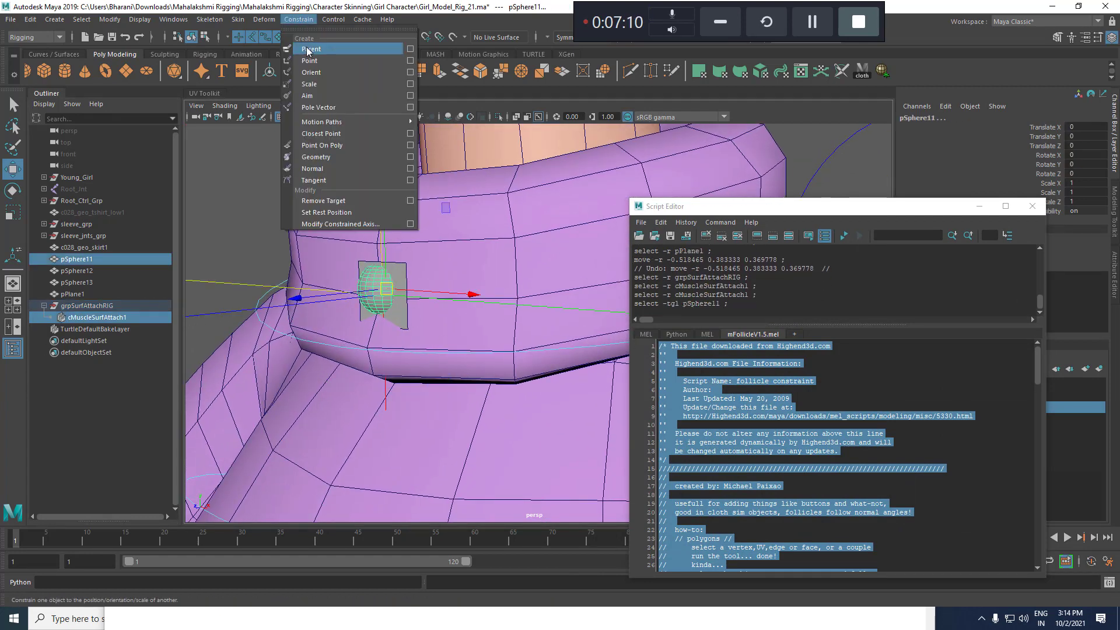
left_click(309, 49)
left_click(298, 19)
left_click(309, 84)
left_click(497, 297)
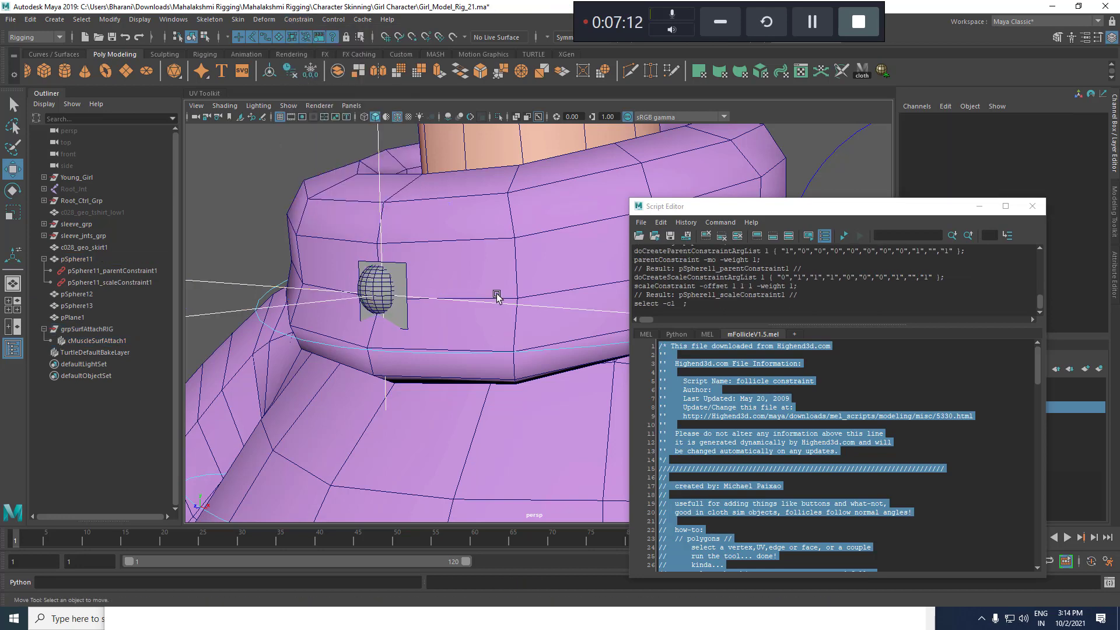
Move the small plane off the collar to test that the constrained sphere follows it, and undo the move.
left_click(400, 272)
scroll(400, 272, "down", 3)
left_click_drag(450, 300, 273, 232)
key("ctrl+z")
scroll(545, 321, "up", 3)
Select the T-shirt and the small plane, run the whole qa_skinManagerUI script, and clear the Script Editor out of the way.
left_click_drag(759, 206, 823, 227)
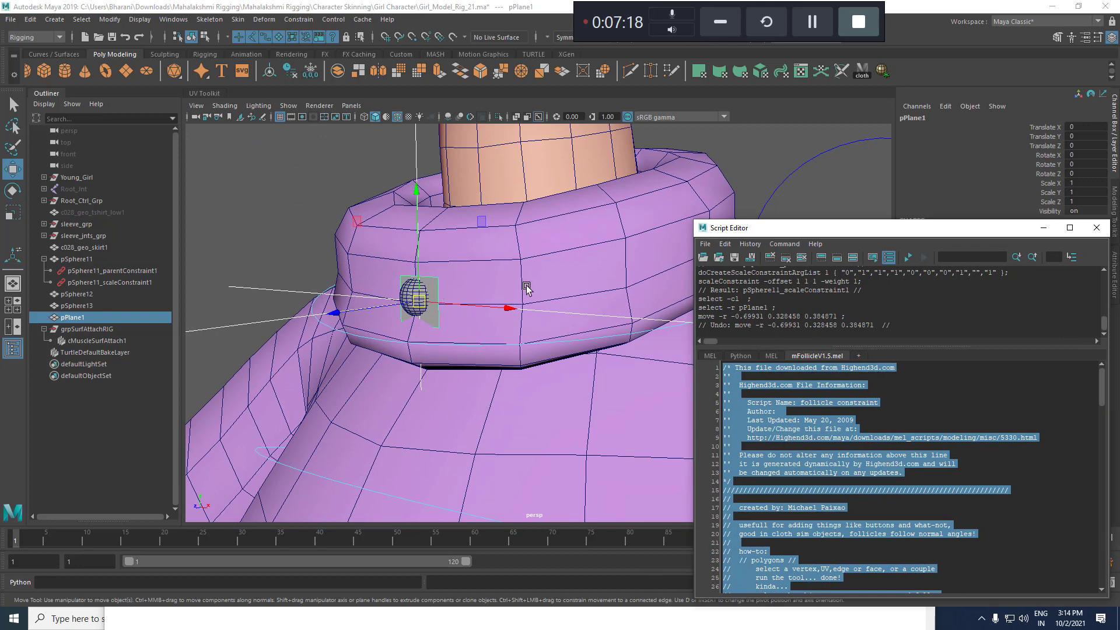
scroll(526, 287, "down", 4)
scroll(575, 318, "up", 4)
left_click(458, 293)
left_click(432, 286, "shift")
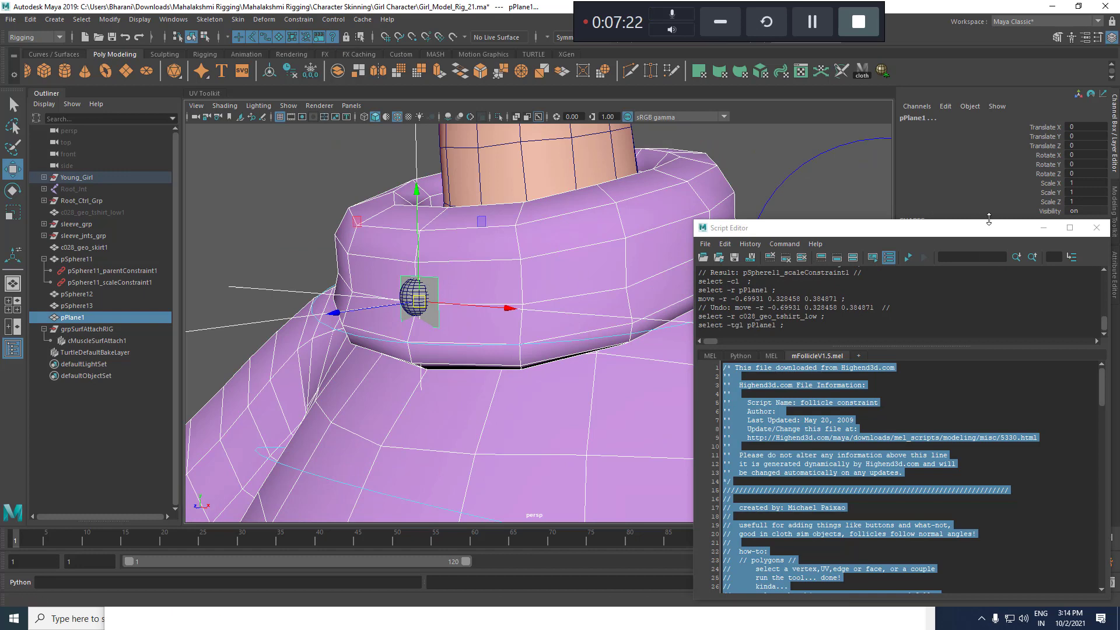
left_click_drag(1003, 233, 839, 198)
left_click(546, 320)
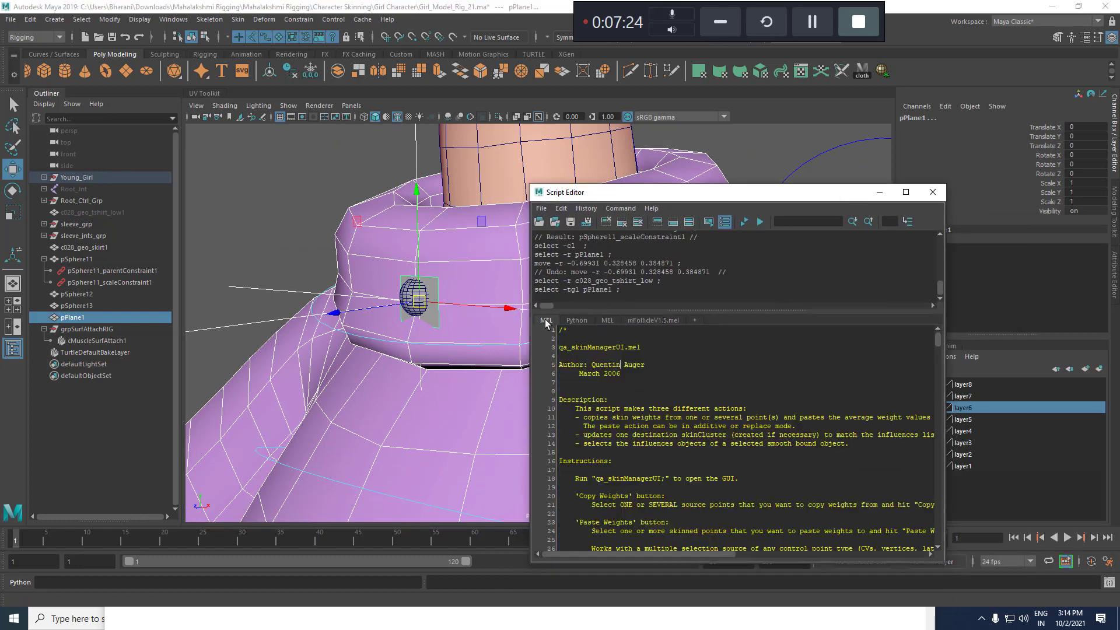
key("ctrl+a")
key("ctrl+Return")
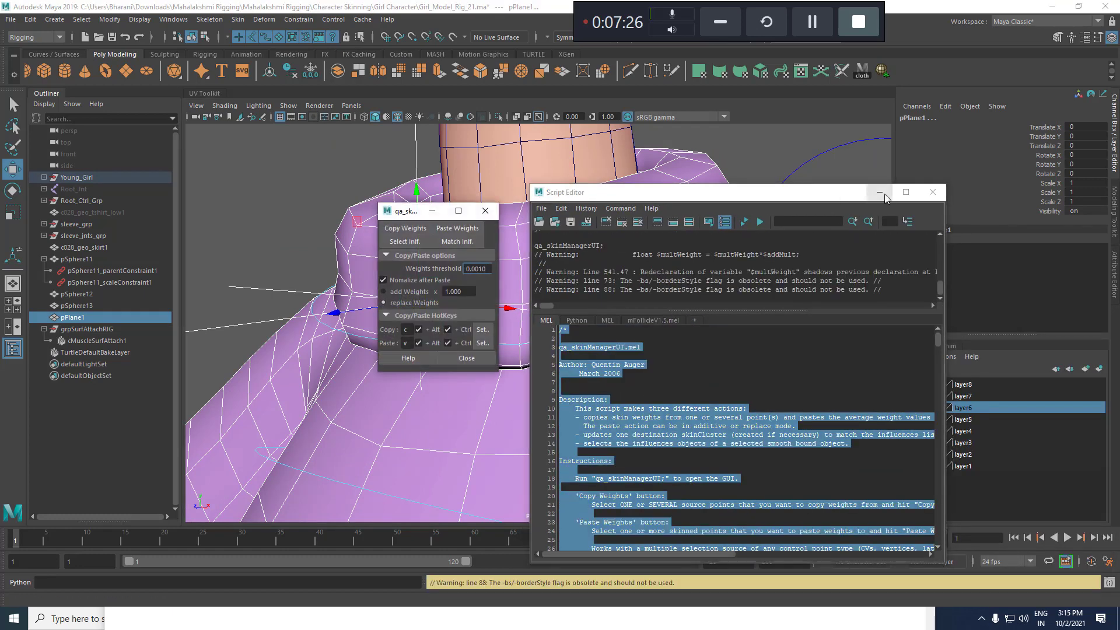
left_click(879, 192)
left_click_drag(421, 211, 744, 157)
Bind the small plane to the T-shirt's influences using Match Infl. in the skin manager.
left_click(498, 291)
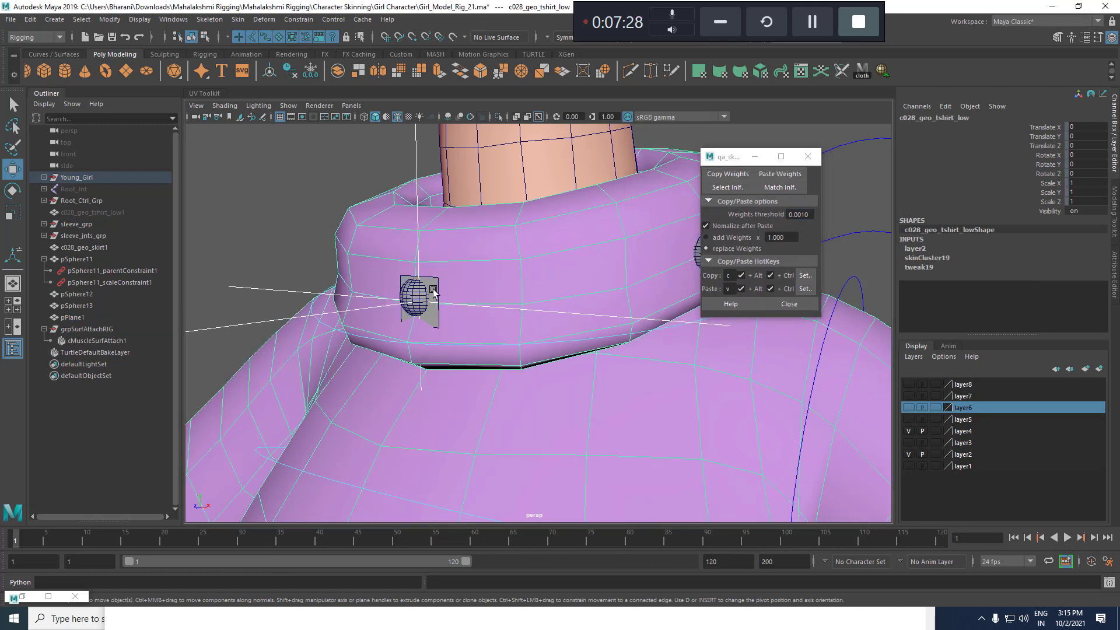
left_click(434, 291)
left_click(787, 186)
Copy the T-shirt's skin weights onto the small plane and place the skin manager window clear of the model.
left_click(502, 279)
left_click(430, 286, "shift")
left_click(238, 19)
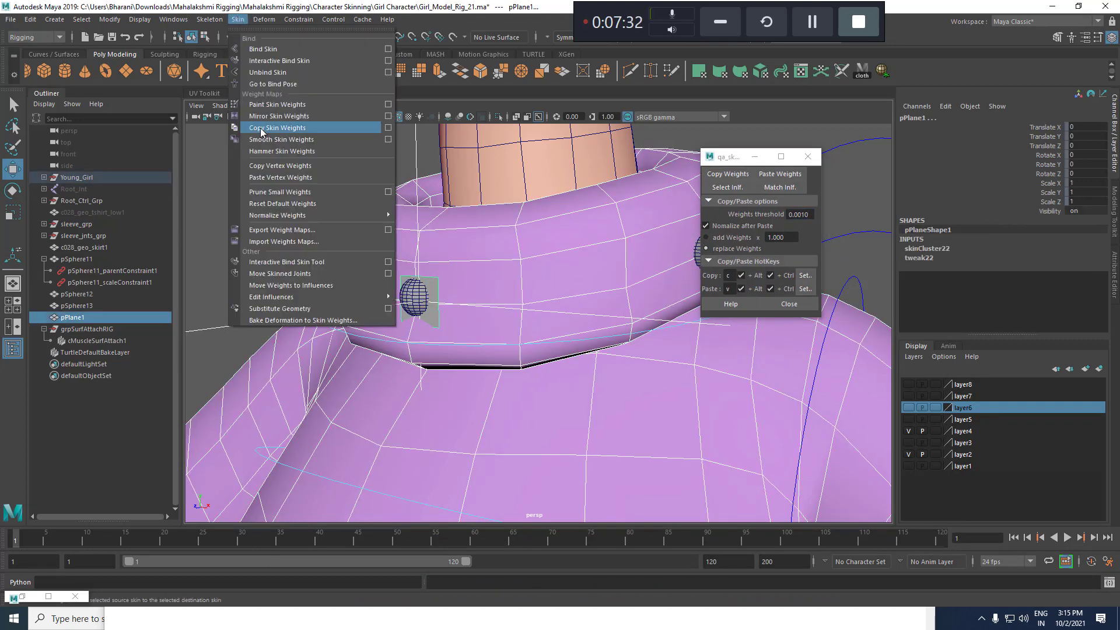
left_click(728, 173)
left_click_drag(729, 156, 940, 162)
left_click(776, 256)
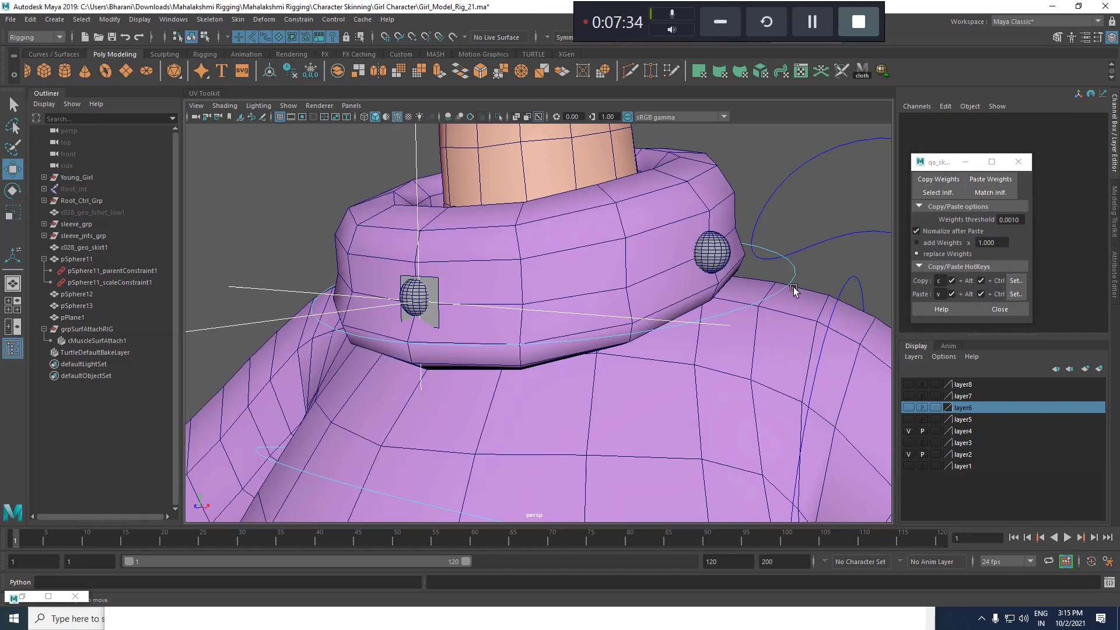
left_click(792, 277)
scroll(600, 260, "down", 3)
left_click_drag(520, 344, 515, 325, "alt")
scroll(515, 325, "up", 3)
key("e")
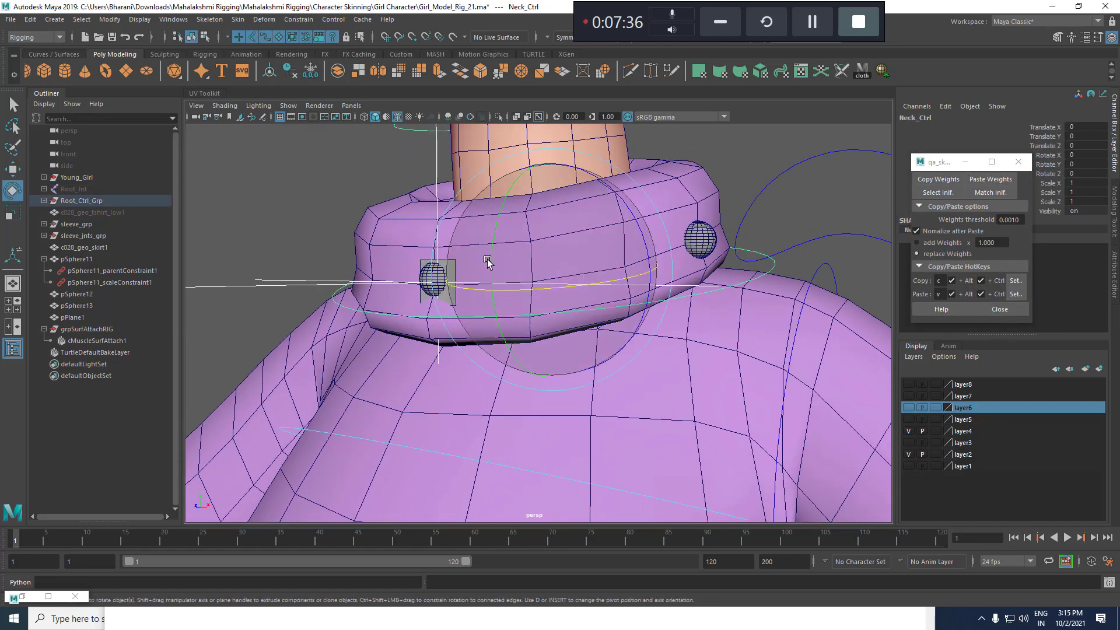
scroll(443, 262, "up", 1)
key("w")
Hide the small plane and the grpSurfAttachRIG group, and collapse that group in the Outliner.
left_click(432, 257)
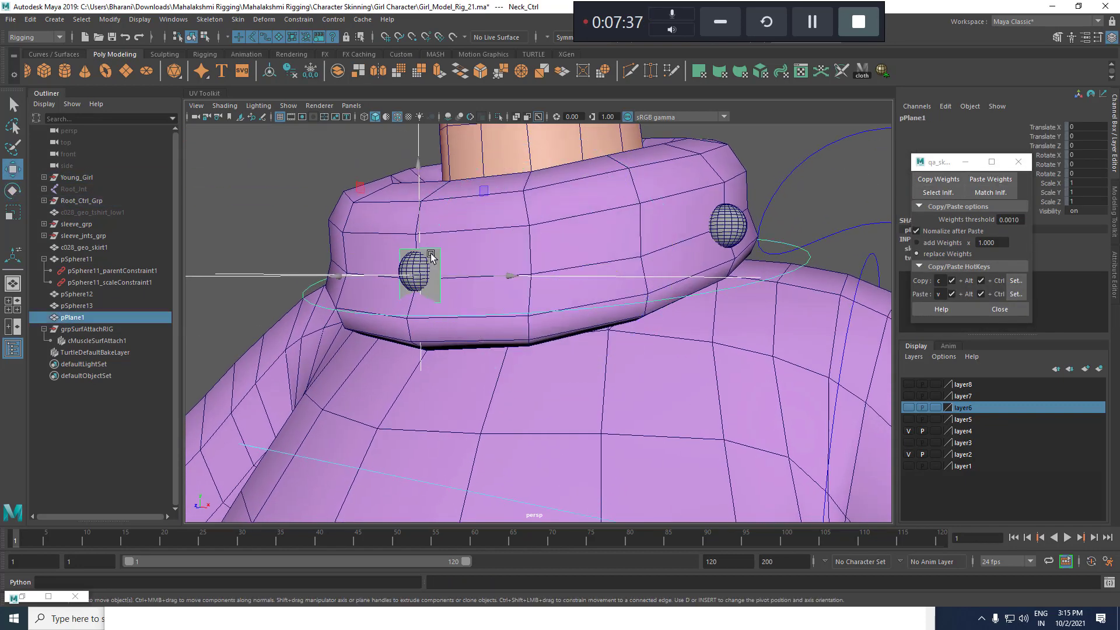
left_click(81, 328, "ctrl")
key("ctrl+h")
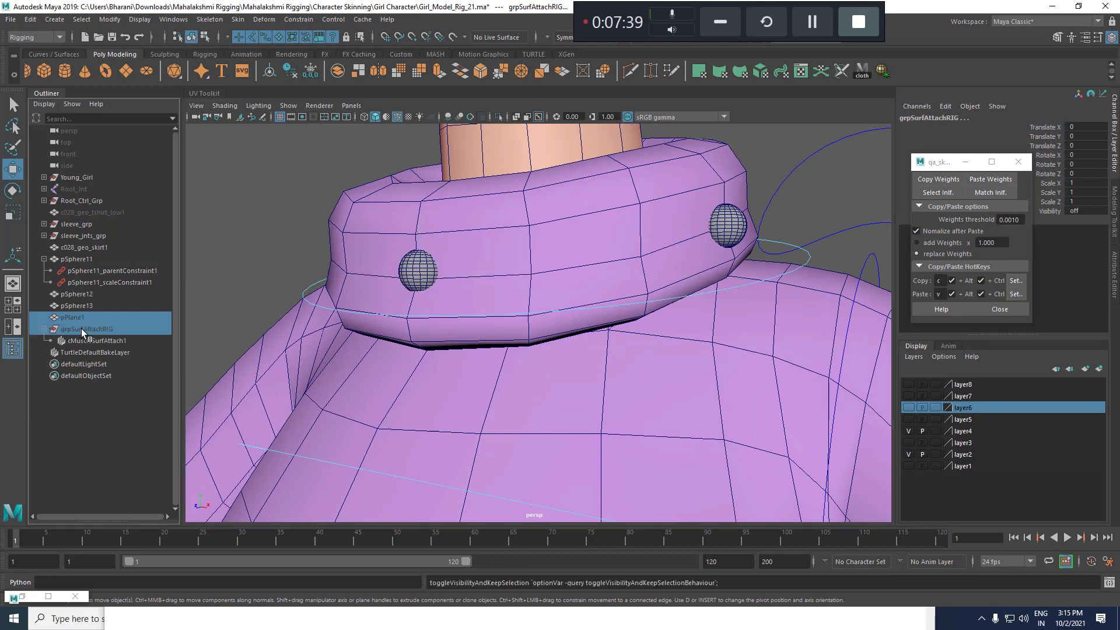
left_click(44, 329)
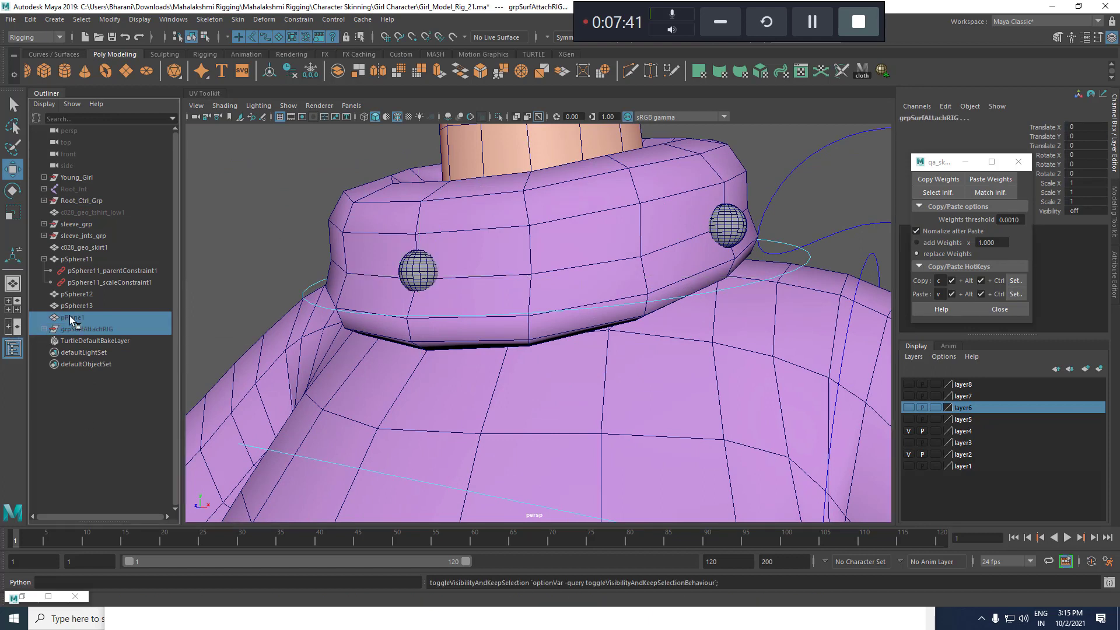
Rotate the neck control about -30 degrees in Y to test the collar sphere's attachment, and undo the rotation.
left_click(807, 255)
key("e")
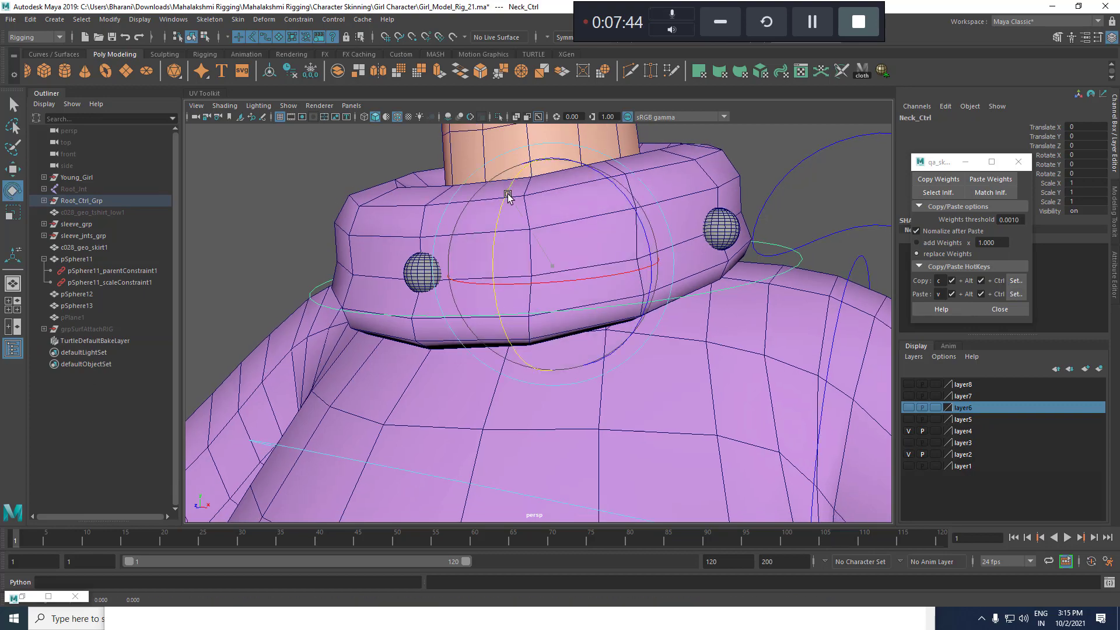
mouse_move(506, 191)
left_mouse_down()
mouse_move(507, 224)
mouse_move(525, 160)
mouse_move(527, 219)
mouse_move(521, 175)
left_mouse_up()
left_click_drag(657, 257, 539, 157, "alt")
key("ctrl+z")
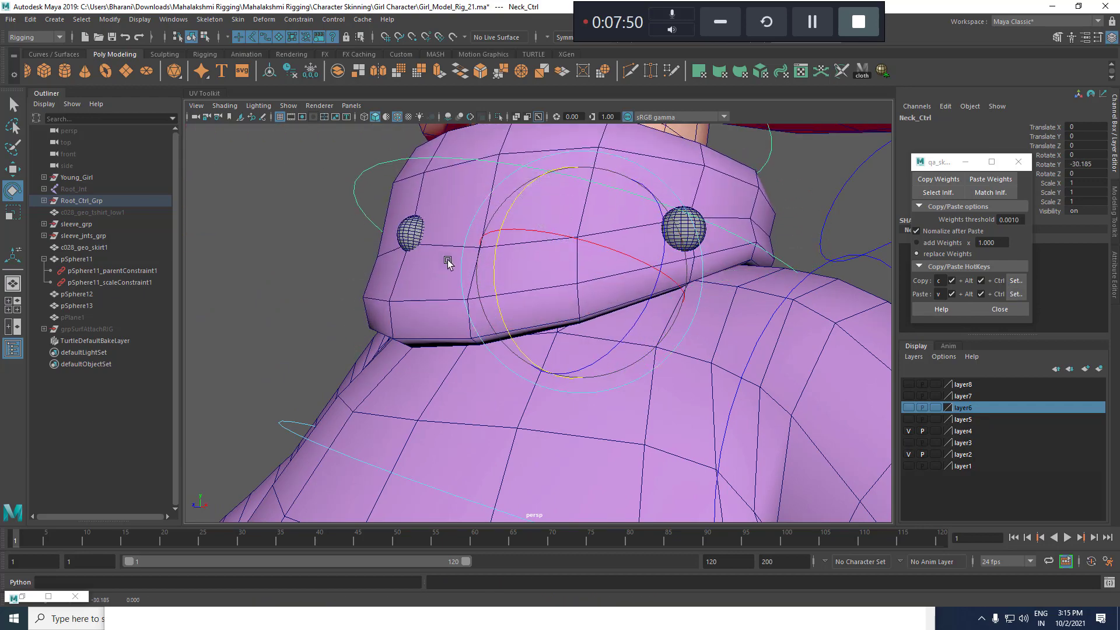
key("ctrl+z")
left_click_drag(580, 300, 625, 267, "alt")
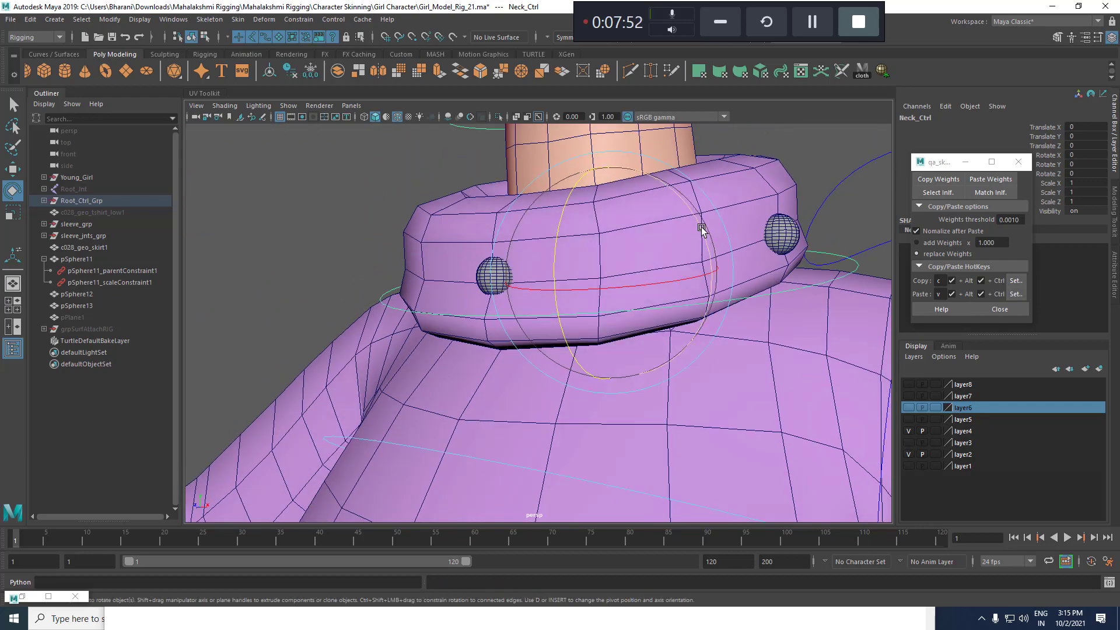
Test the collar sphere with further neck control rotations, including about -17.6 degrees in Z, and undo them.
left_click_drag(702, 228, 684, 194)
key("ctrl+z")
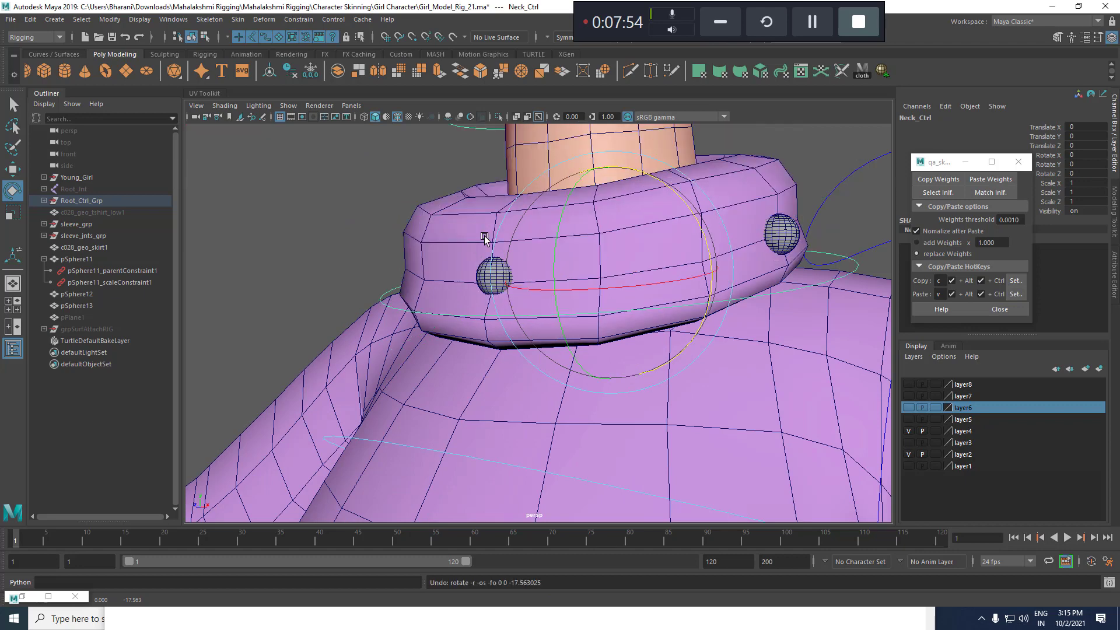
left_click_drag(564, 218, 548, 262)
key("ctrl+z")
right_click_drag(548, 263, 591, 275, "alt")
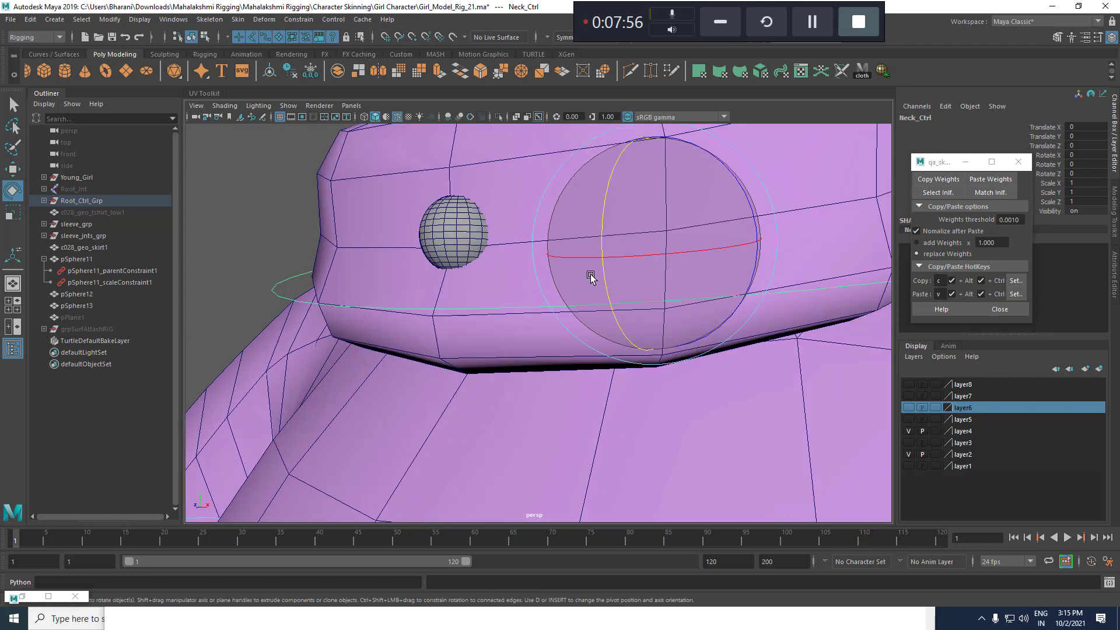
Rotate the neck control about 24 degrees in Y to check the sphere on the bent collar, and undo the rotation.
left_click_drag(591, 277, 654, 260, "alt")
right_click_drag(654, 260, 586, 234, "alt")
left_click_drag(563, 217, 547, 260)
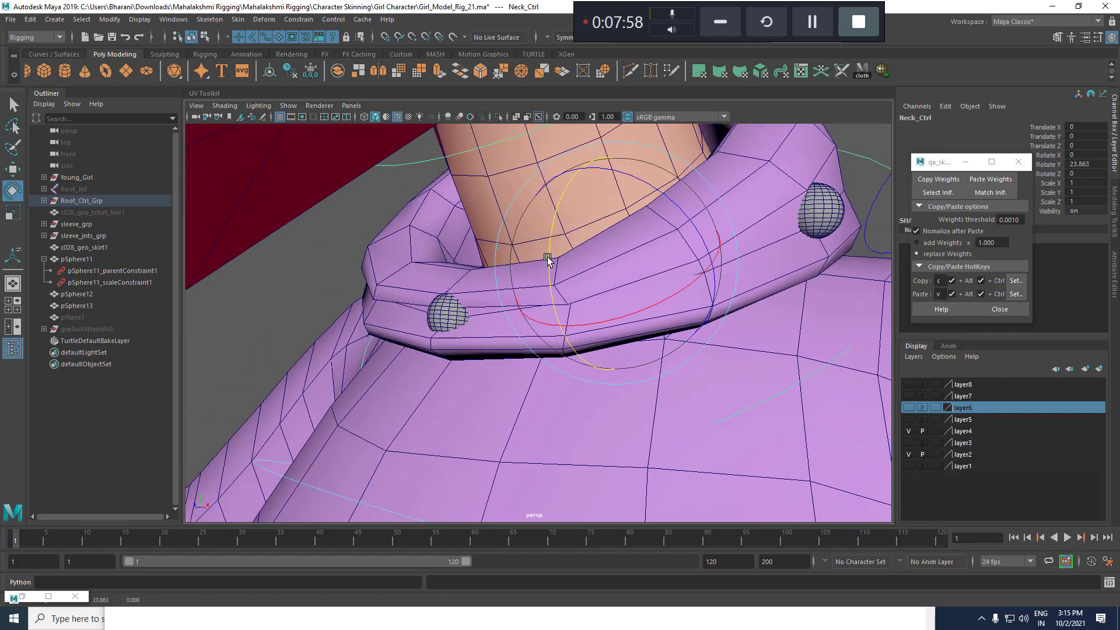
left_click(431, 315)
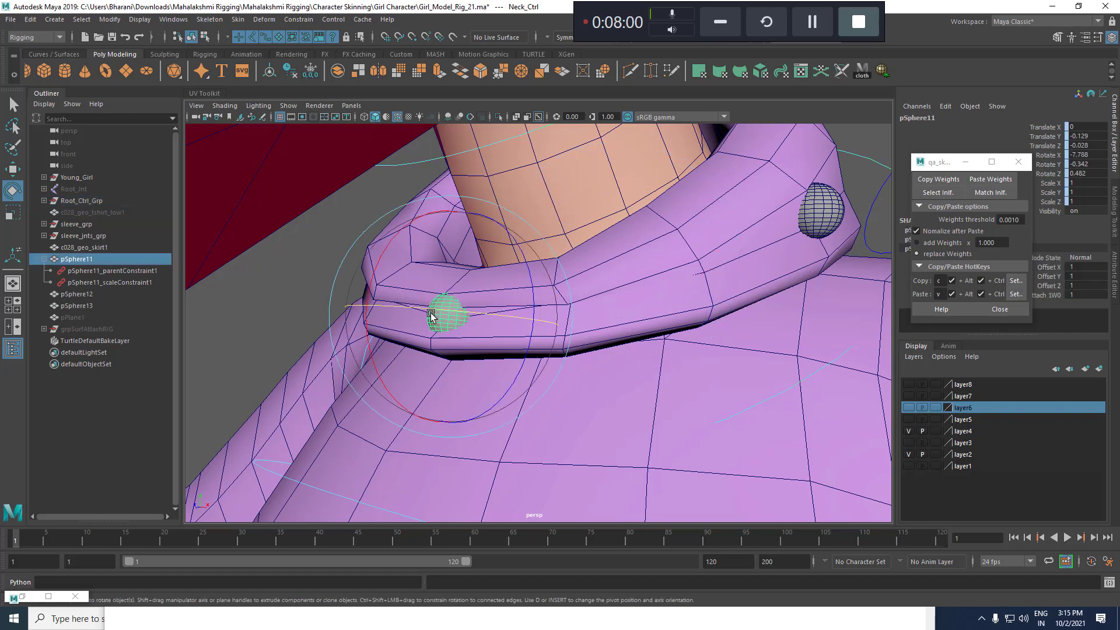
key("ctrl+z")
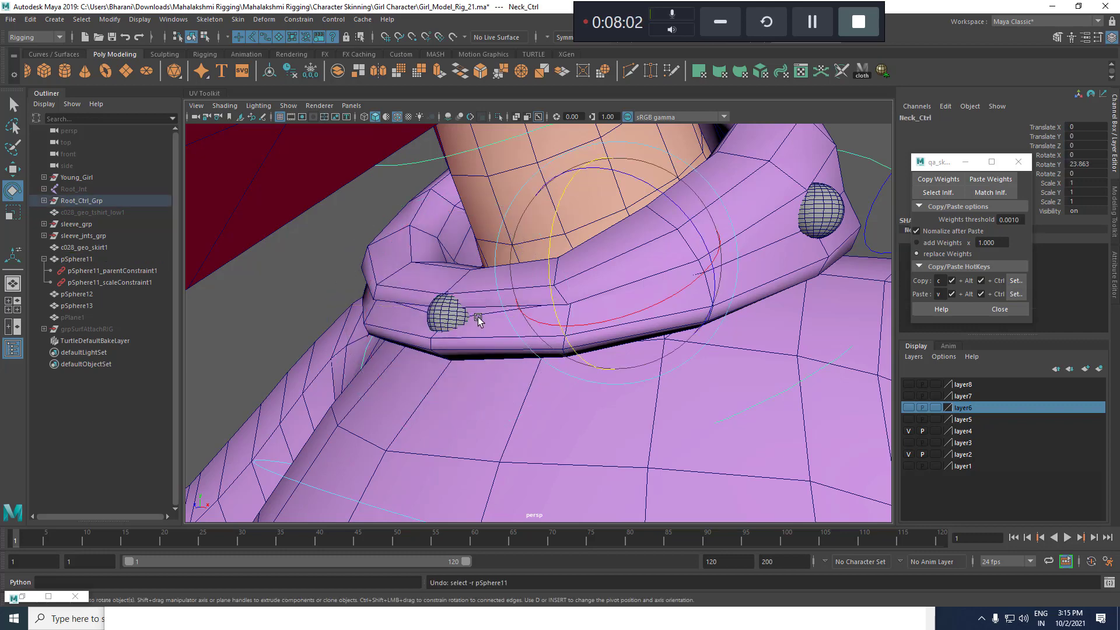
key("ctrl+z")
Select the T-shirt and the front collar sphere in turn with the Move tool to inspect them in the rest pose.
key("w")
left_click(517, 233)
right_click_drag(677, 329, 620, 312, "alt")
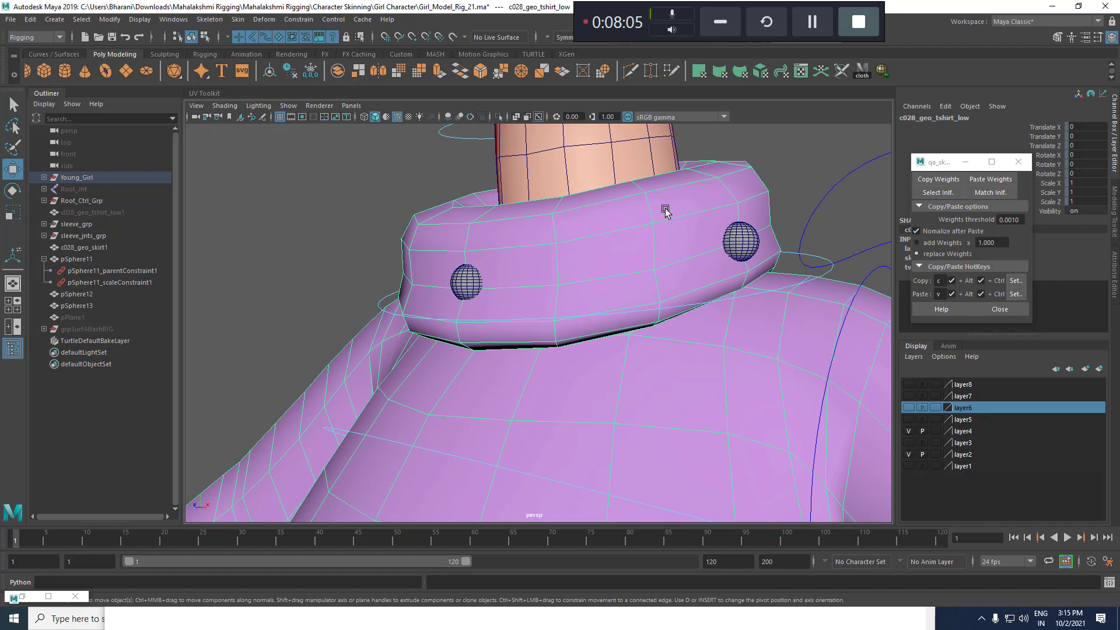
left_click(467, 283)
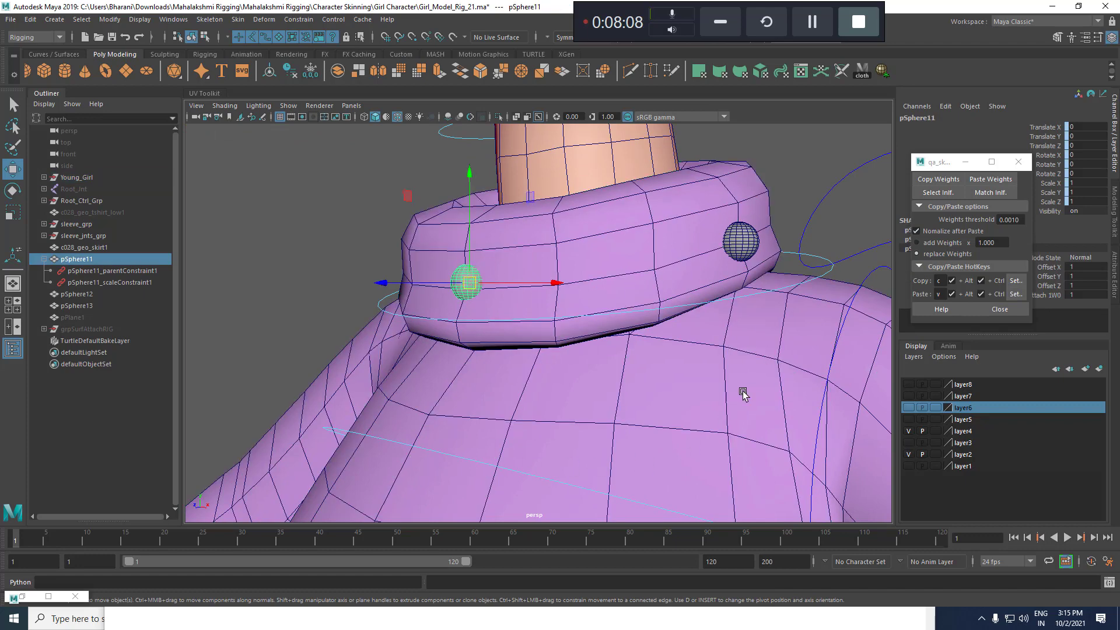
scroll(557, 350, "down", 3)
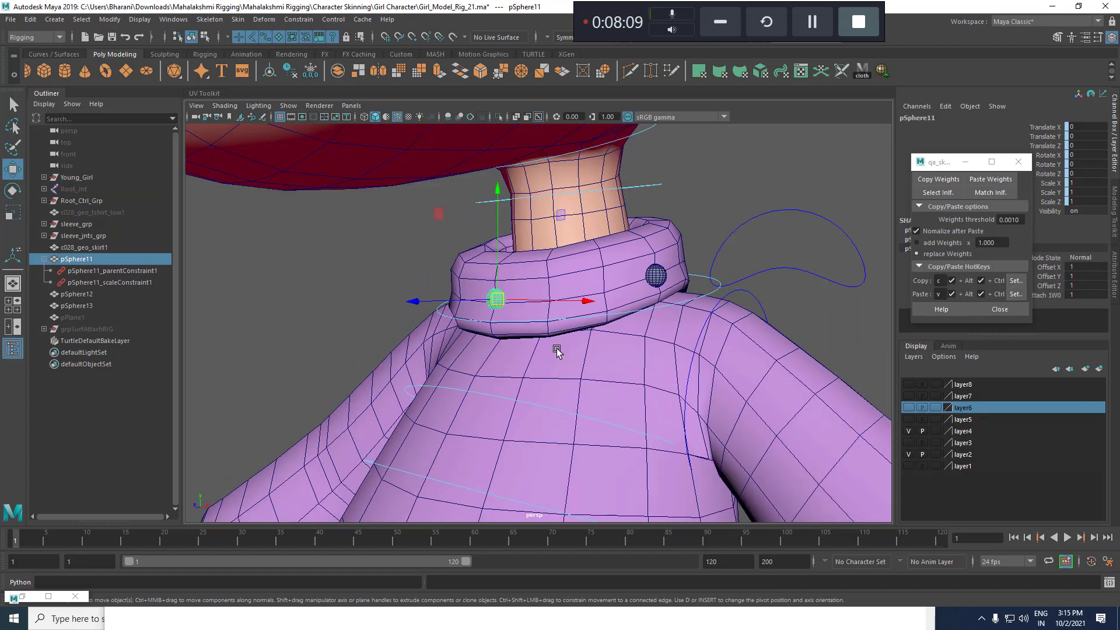
Move the neck control in several directions to test how the collar spheres follow, and undo each move.
left_click(687, 302)
key("f")
left_click_drag(590, 278, 603, 200)
key("ctrl+z")
left_click_drag(561, 276, 607, 237, "alt")
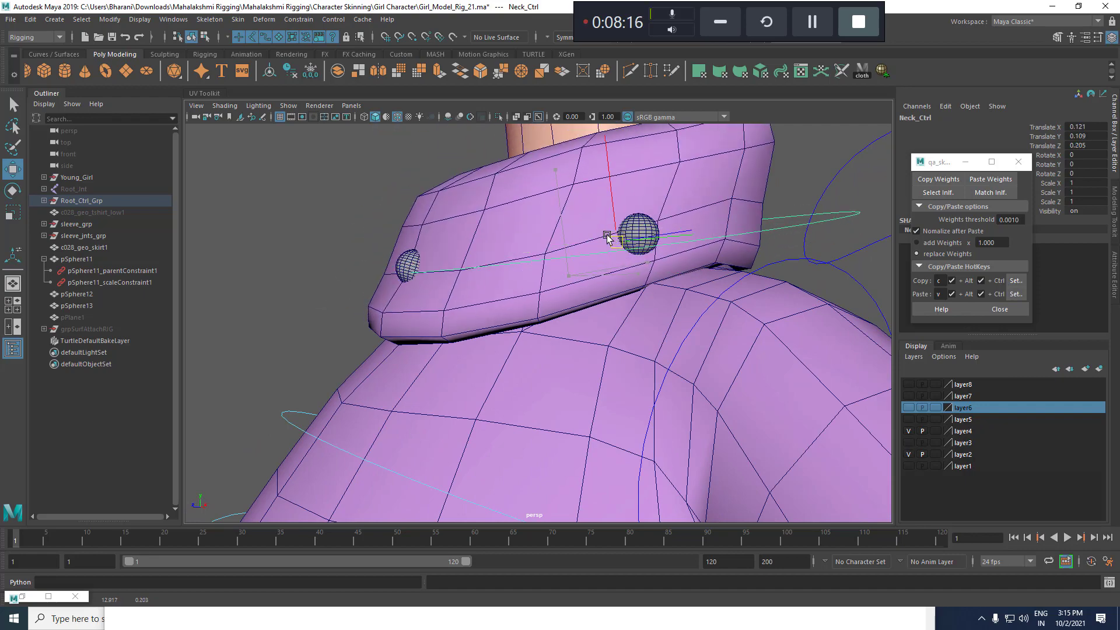
key("ctrl+z")
left_click_drag(554, 293, 571, 296, "alt")
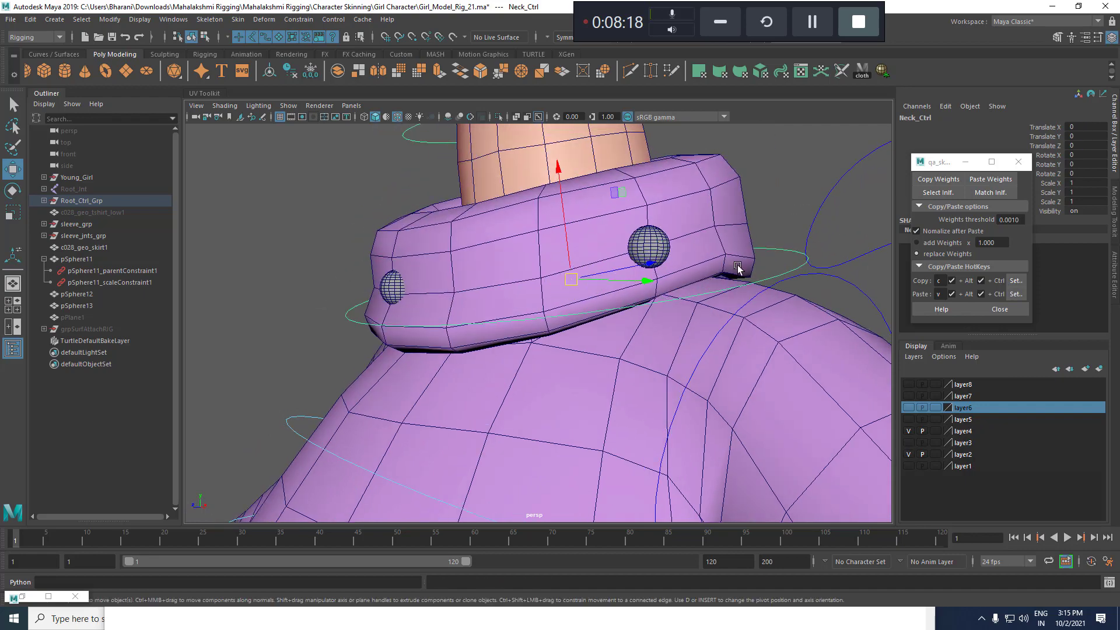
Inspect the sleeve cuff control and the front collar sphere by selecting each in turn and viewing the T-shirt around them.
scroll(740, 298, "down", 10)
middle_click_drag(648, 373, 587, 292, "alt")
left_click_drag(588, 293, 648, 291, "alt")
left_click_drag(667, 403, 659, 312, "alt")
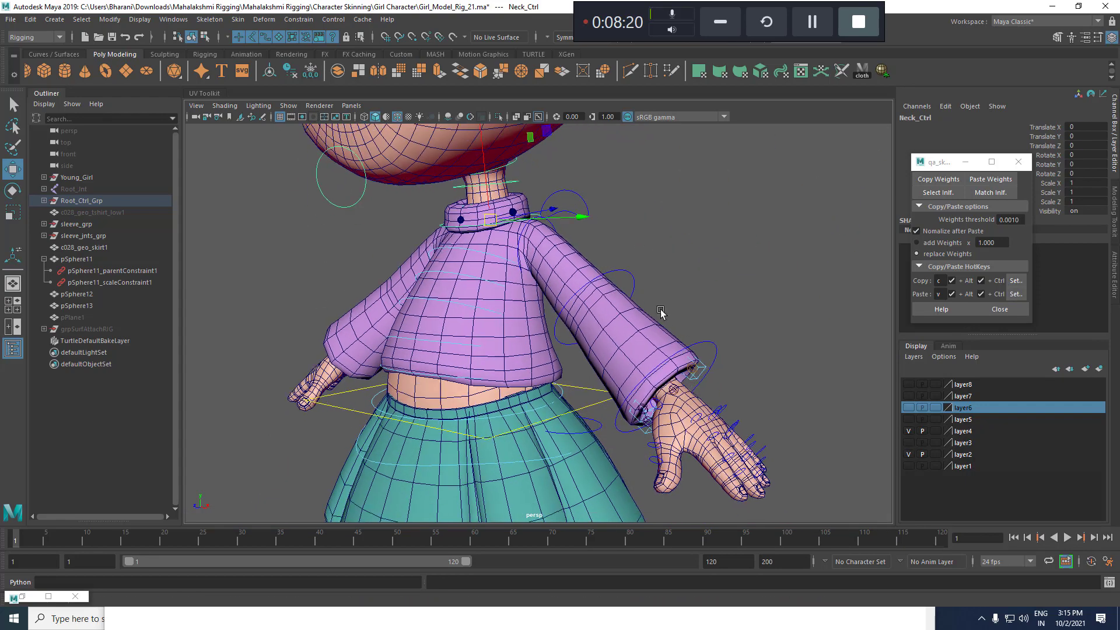
scroll(761, 306, "up", 5)
left_click(782, 321)
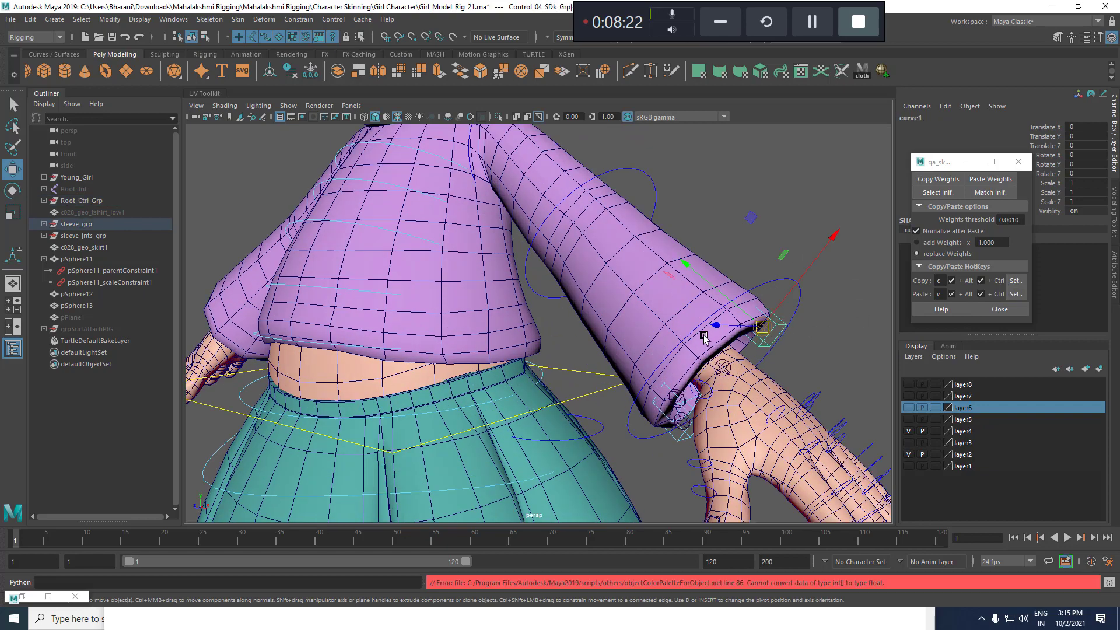
middle_click_drag(376, 164, 597, 323, "alt")
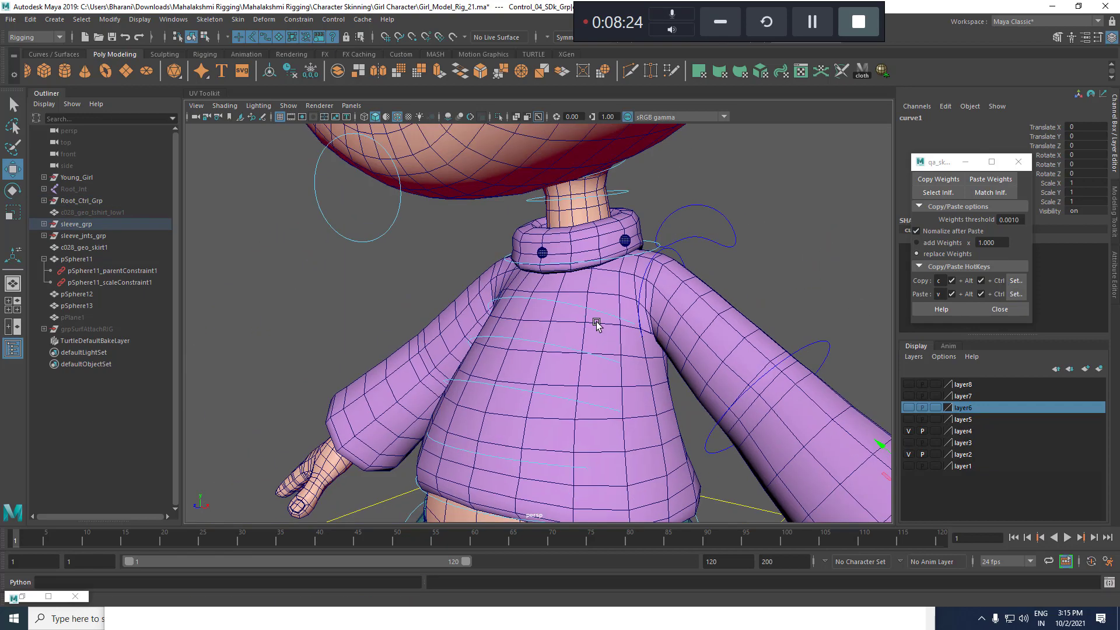
scroll(601, 315, "up", 5)
middle_click_drag(614, 255, 598, 350, "alt")
scroll(595, 344, "up", 5)
left_click(534, 289)
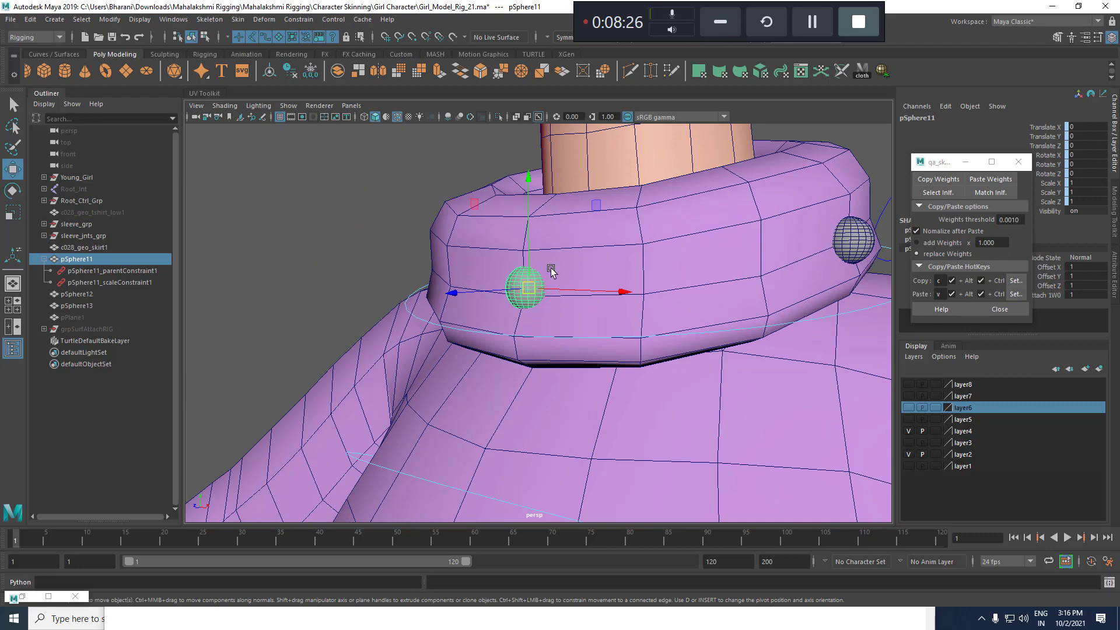
middle_click_drag(705, 298, 688, 296, "alt")
scroll(701, 330, "down", 4)
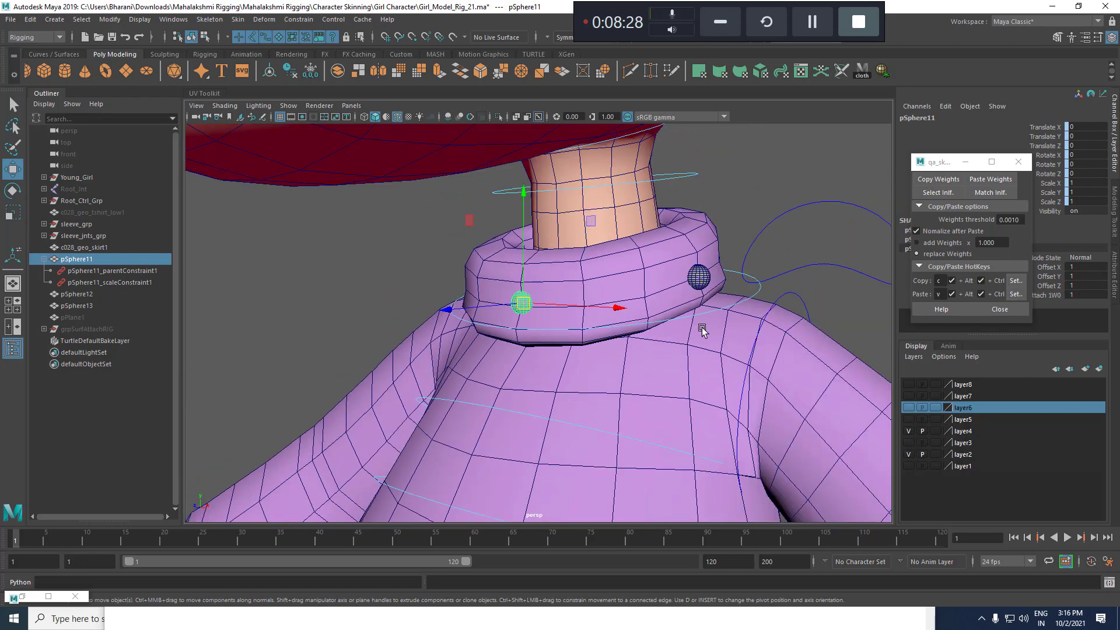
Test the collar spheres with a neck control rotation, and undo it.
left_click(708, 313)
scroll(665, 295, "up", 3)
key("e")
left_click_drag(566, 219, 390, 274)
key("ctrl+z")
scroll(542, 322, "up", 3)
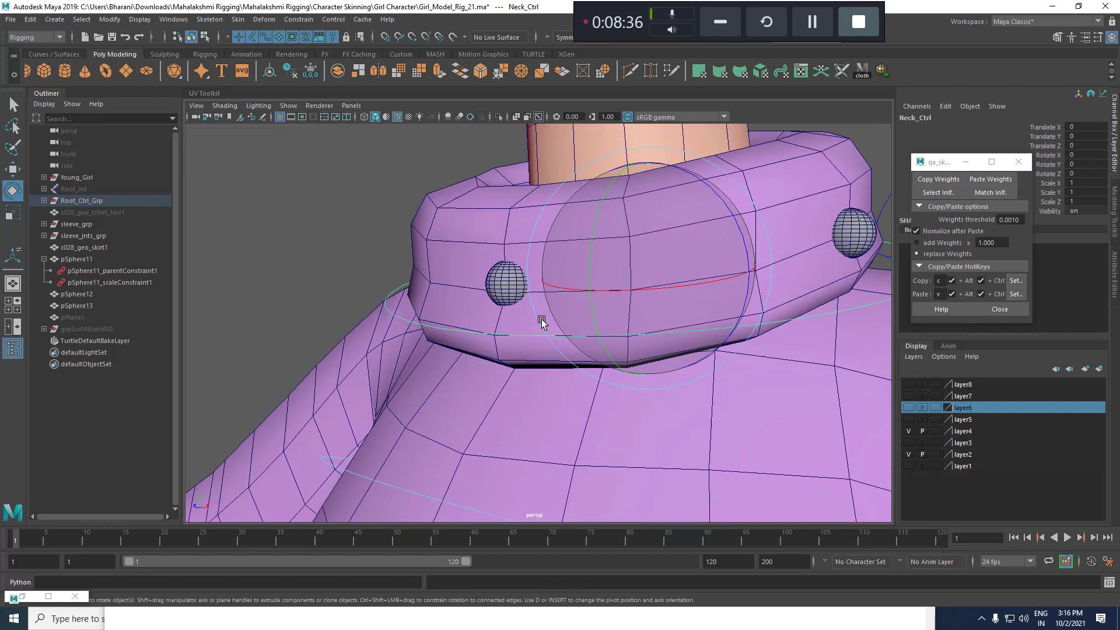
Unhide pPlane1 behind the front collar sphere and view it against the T-shirt collar.
left_click(99, 318)
key("h")
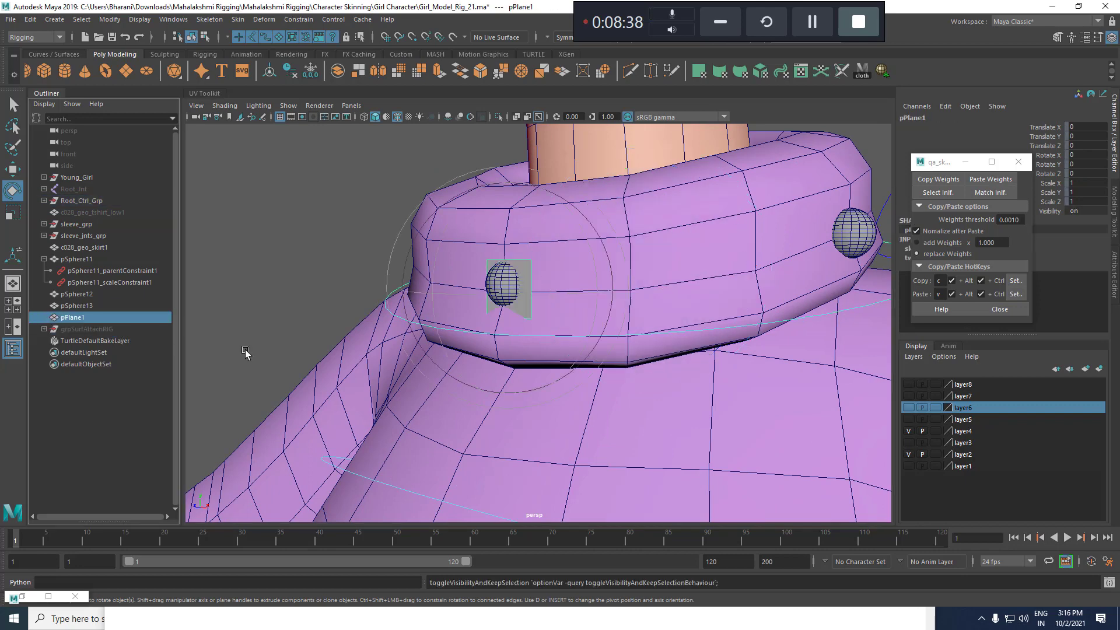
key("w")
scroll(778, 326, "down", 2)
left_click(777, 313)
scroll(592, 303, "up", 3)
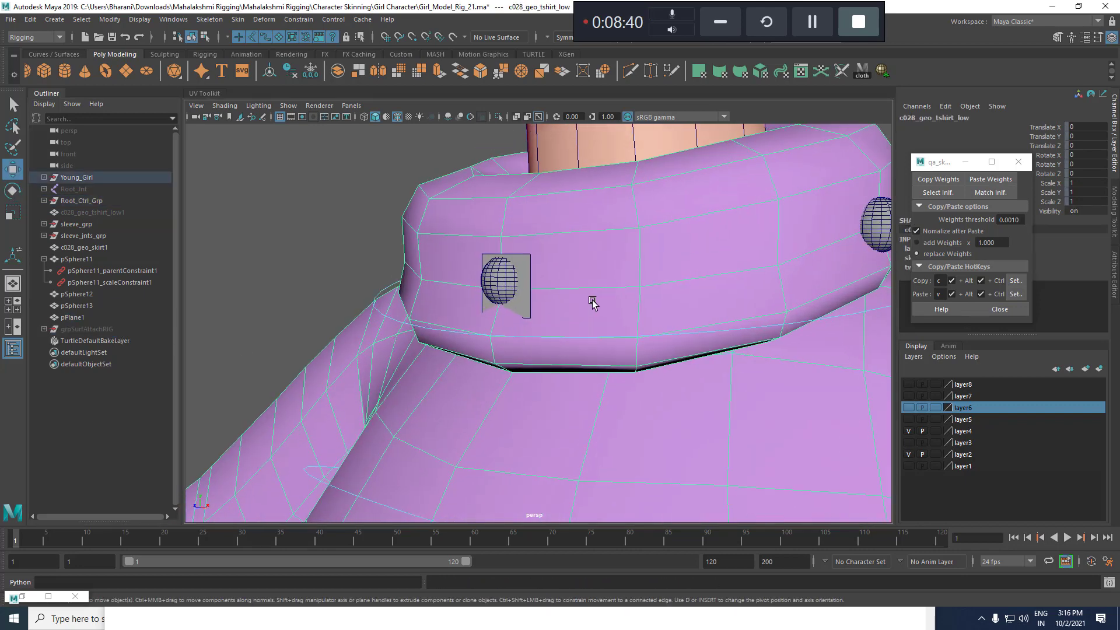
Rotate the neck control about 21.5 degrees in Y to compare the plane with the collar, and undo the rotation.
left_click(710, 332)
left_click_drag(602, 284, 592, 272, "alt")
key("e")
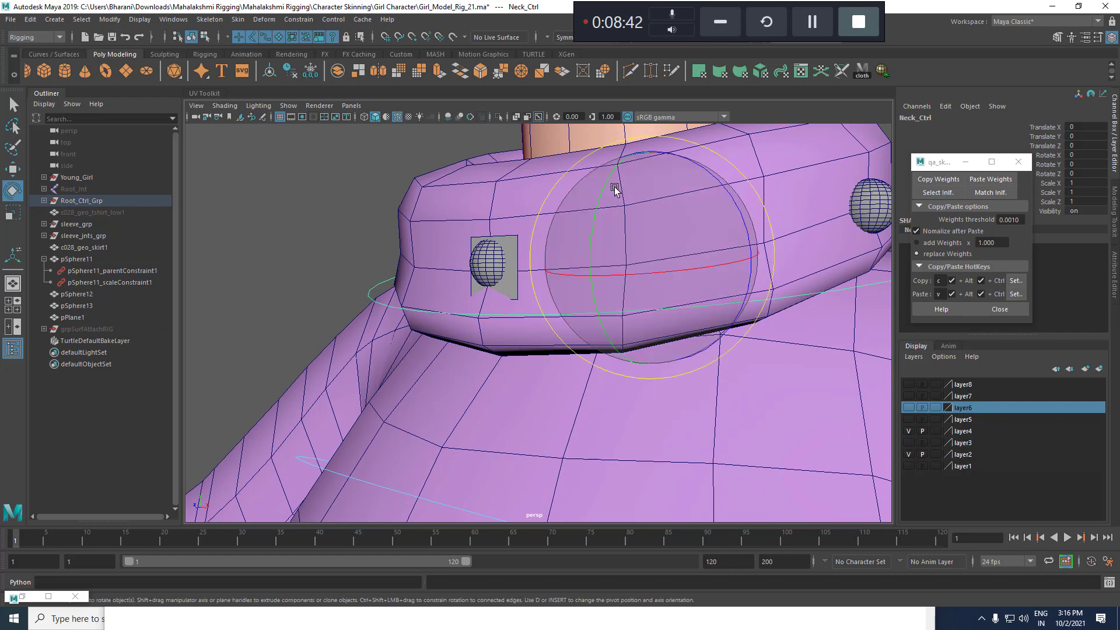
left_click_drag(604, 189, 601, 232)
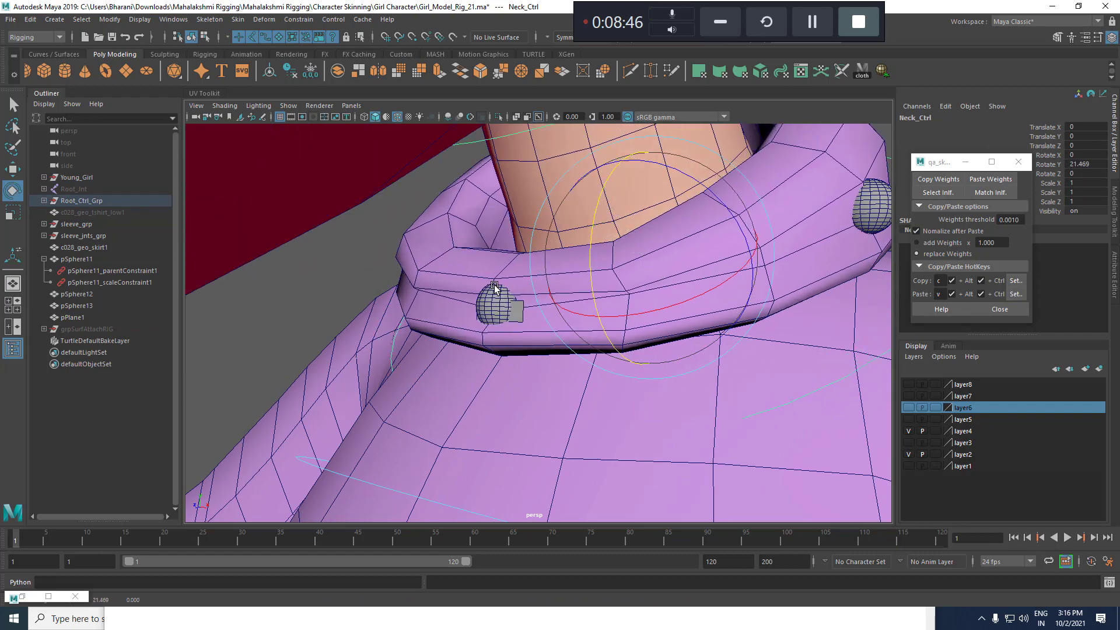
key("ctrl+z")
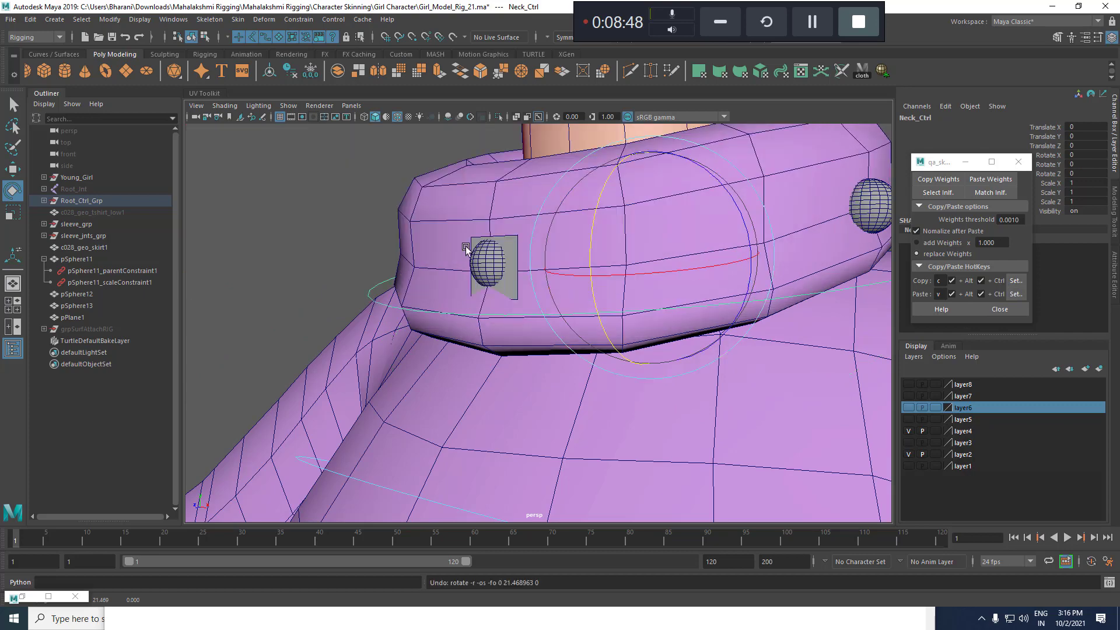
Bend the neck control in Y again and select vertices 2 and 3 of pPlane1.
left_click_drag(592, 230, 564, 312)
left_click(505, 303)
key("w")
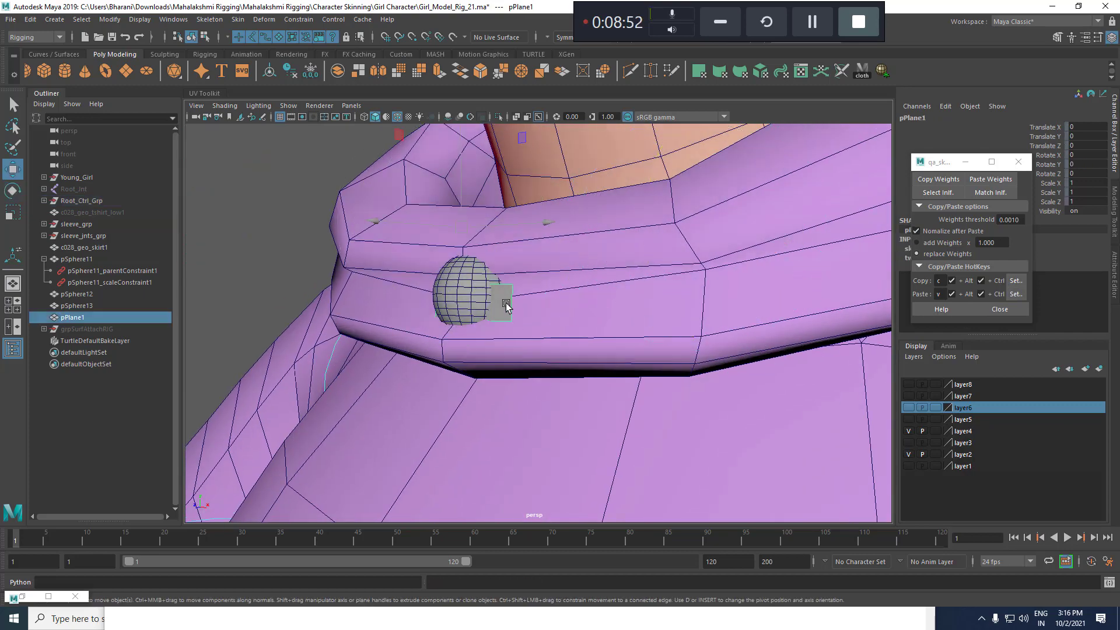
left_click(309, 234)
key("4")
left_click_drag(540, 296, 541, 296)
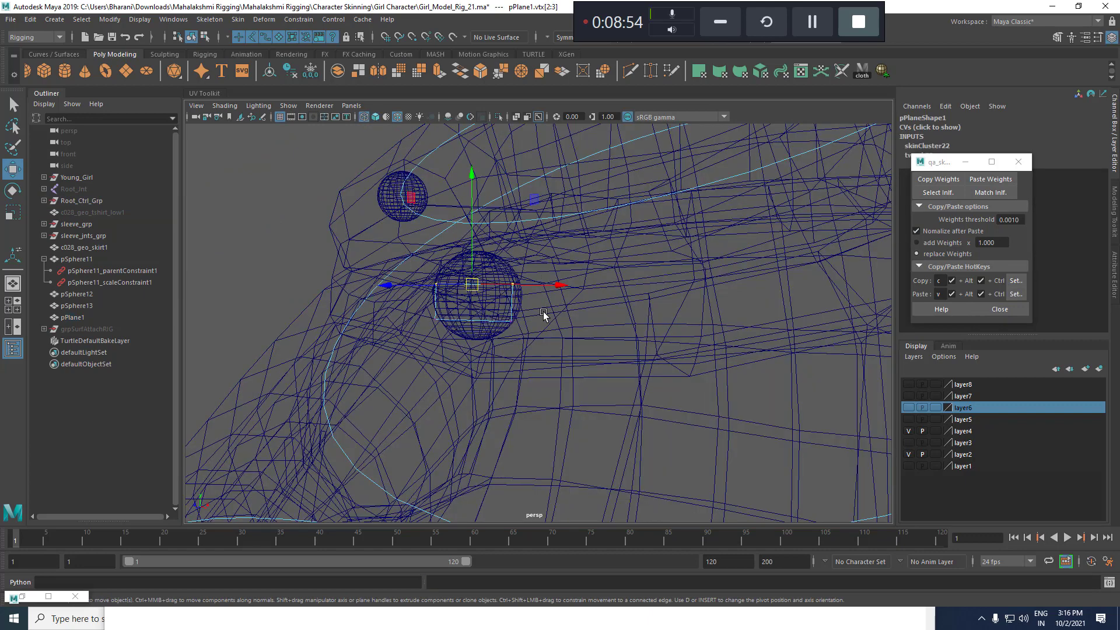
Flood the plane's selected vertices with Add skin weight for Spine_06_Jnt and then Neck_Jnt, at opacity 0.02 and value 1.
key("5")
double_click(11, 257)
left_click_drag(389, 269, 573, 319)
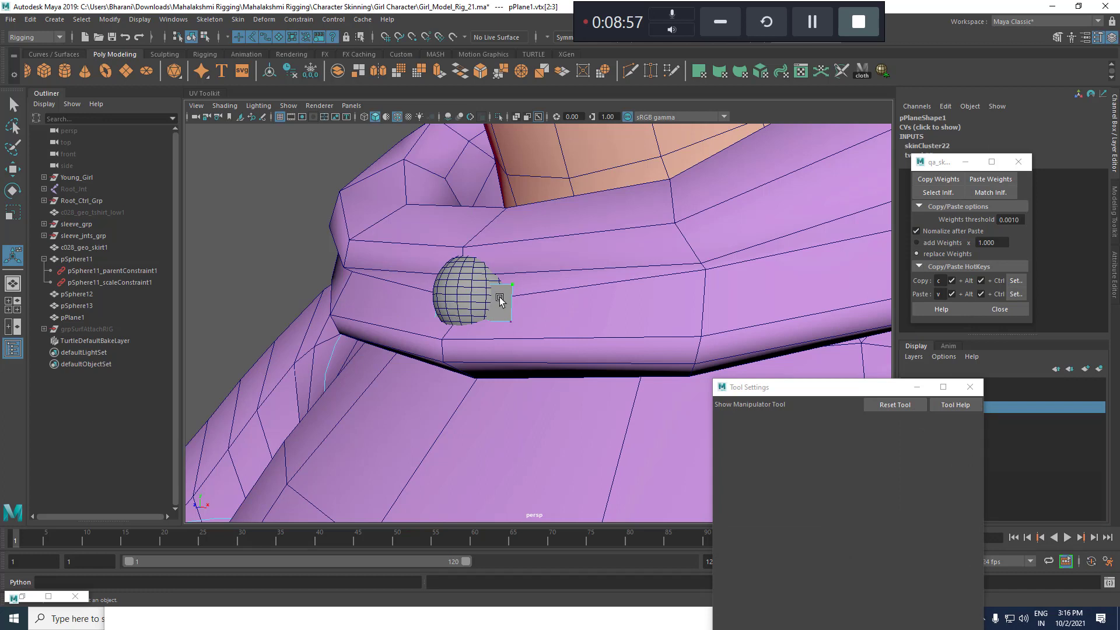
right_click_drag(507, 299, 347, 268)
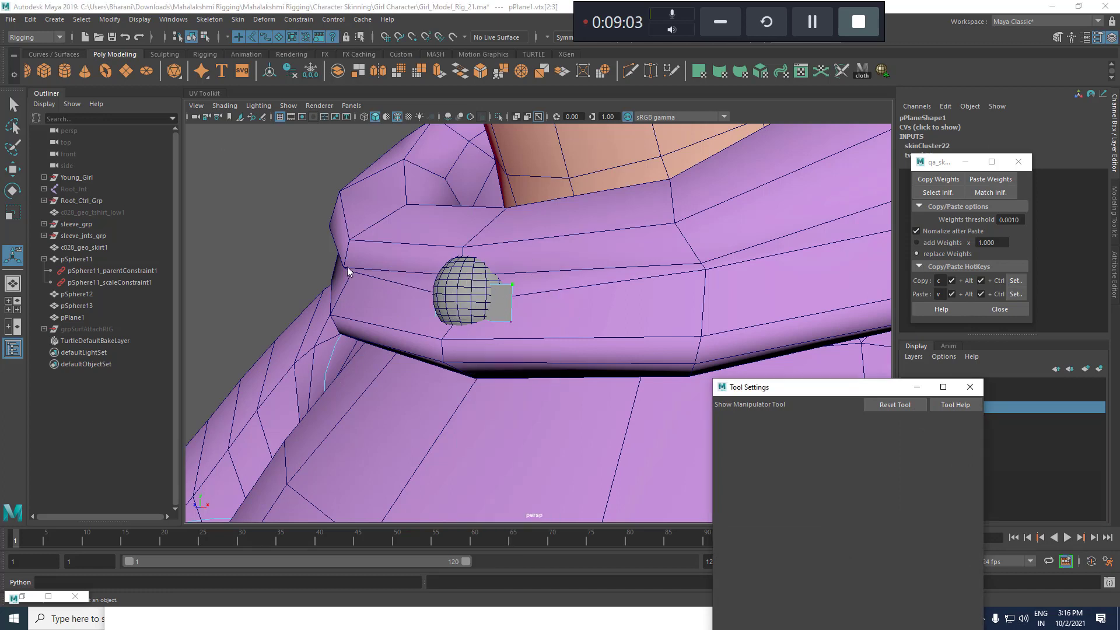
left_click(824, 446)
left_click_drag(845, 389, 841, 200)
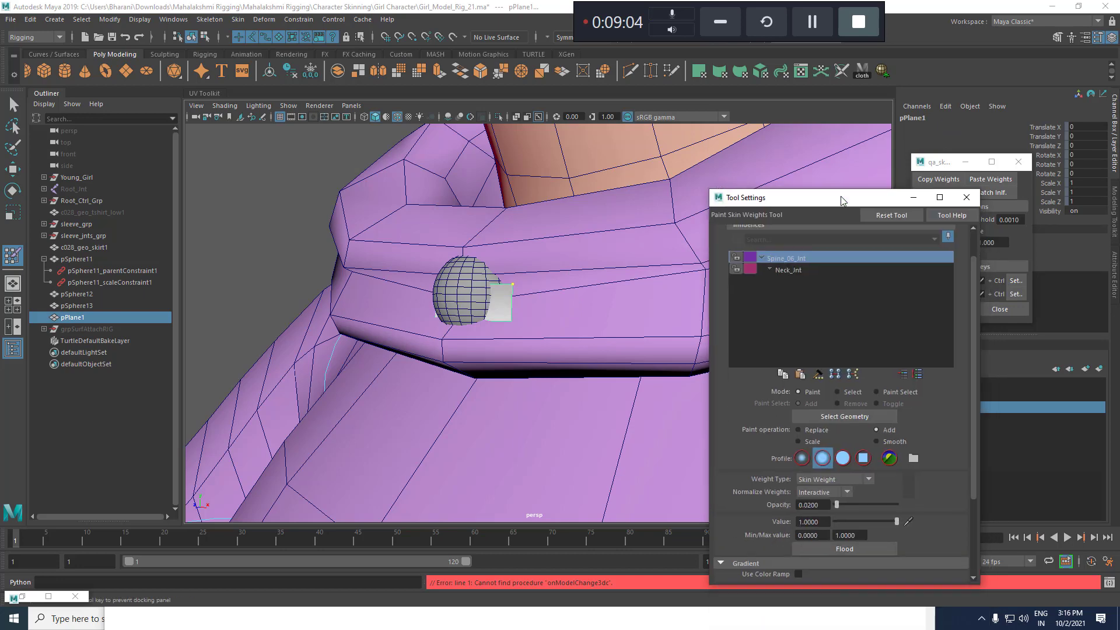
left_click(870, 547)
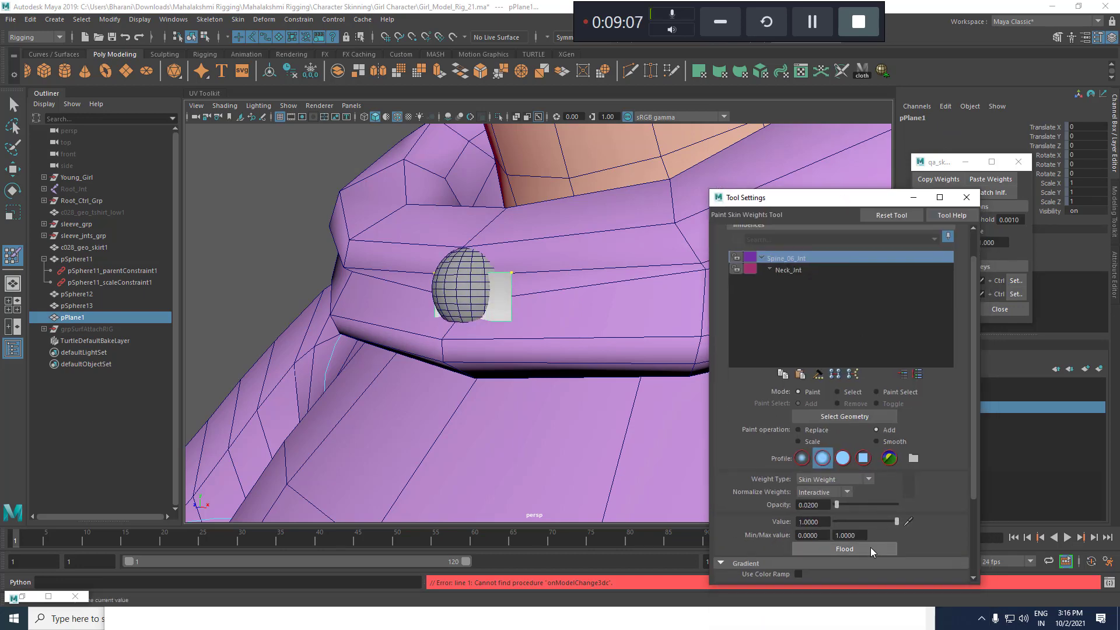
left_click(802, 268)
left_click(891, 549)
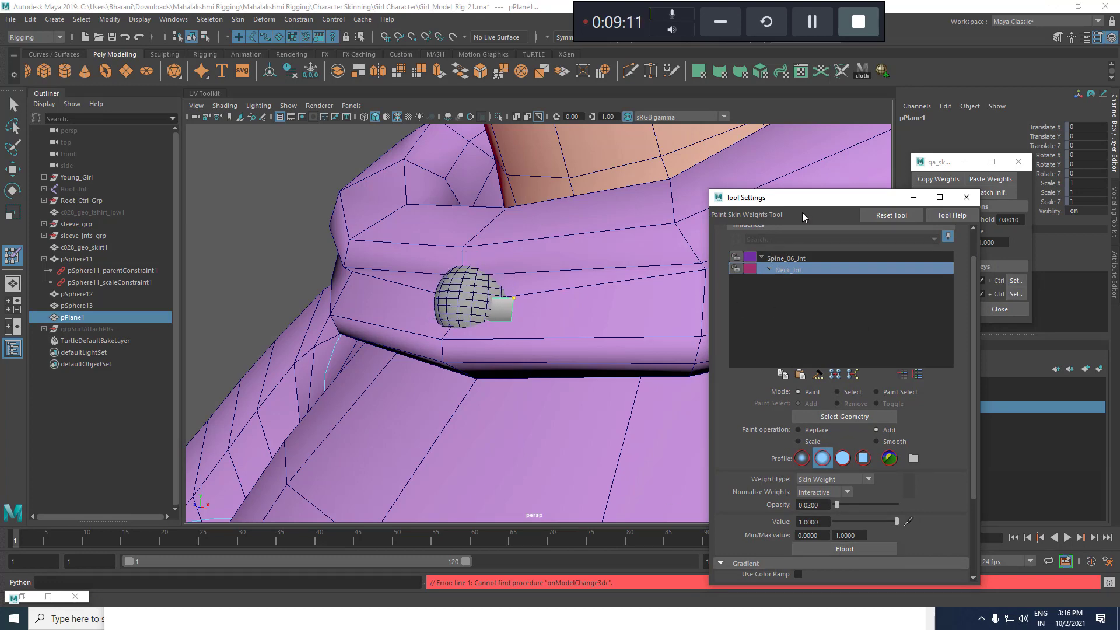
Reset the neck control's Rotate Y to 0 to return the collar to its rest pose.
left_click_drag(799, 202, 814, 344)
scroll(595, 318, "down", 4)
key("w")
left_click(675, 290)
scroll(701, 298, "down", 6)
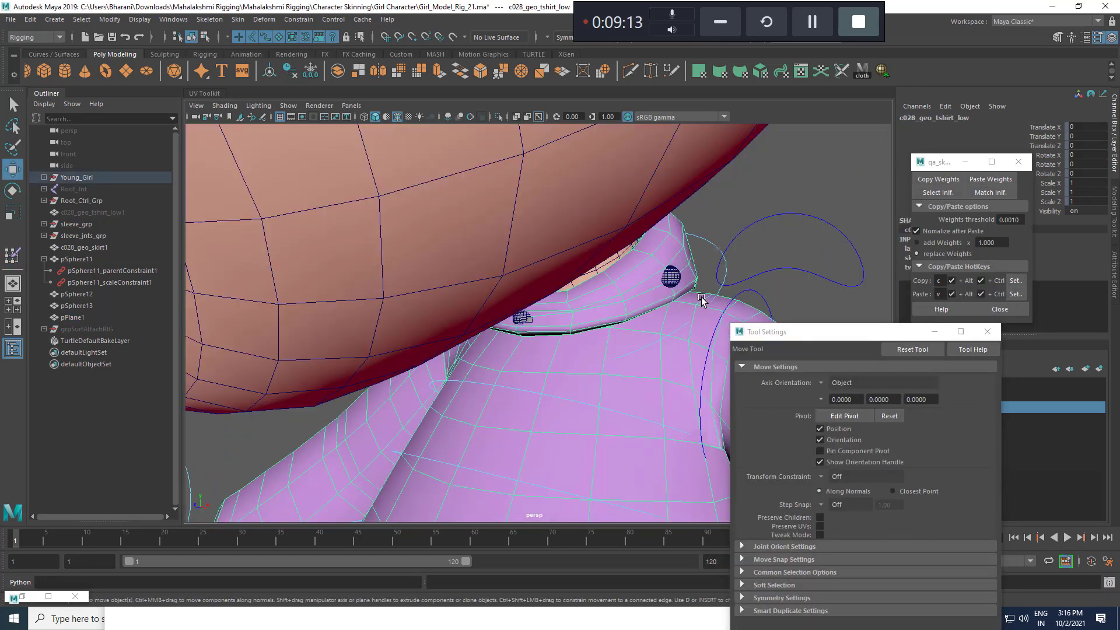
left_click(712, 242)
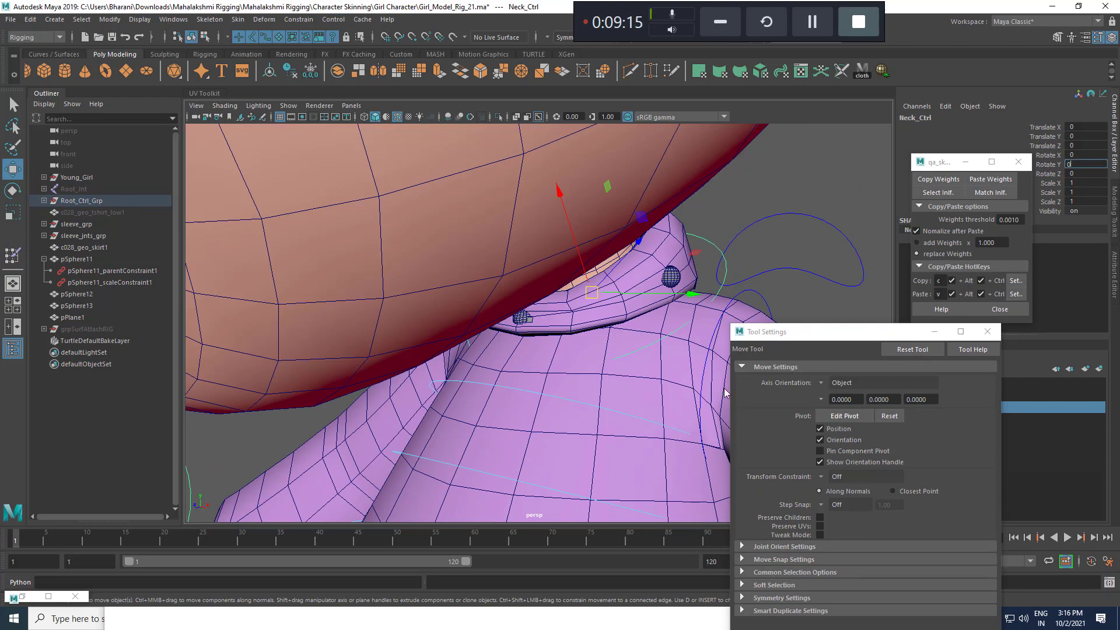
key("Return")
right_click_drag(544, 292, 525, 352, "alt")
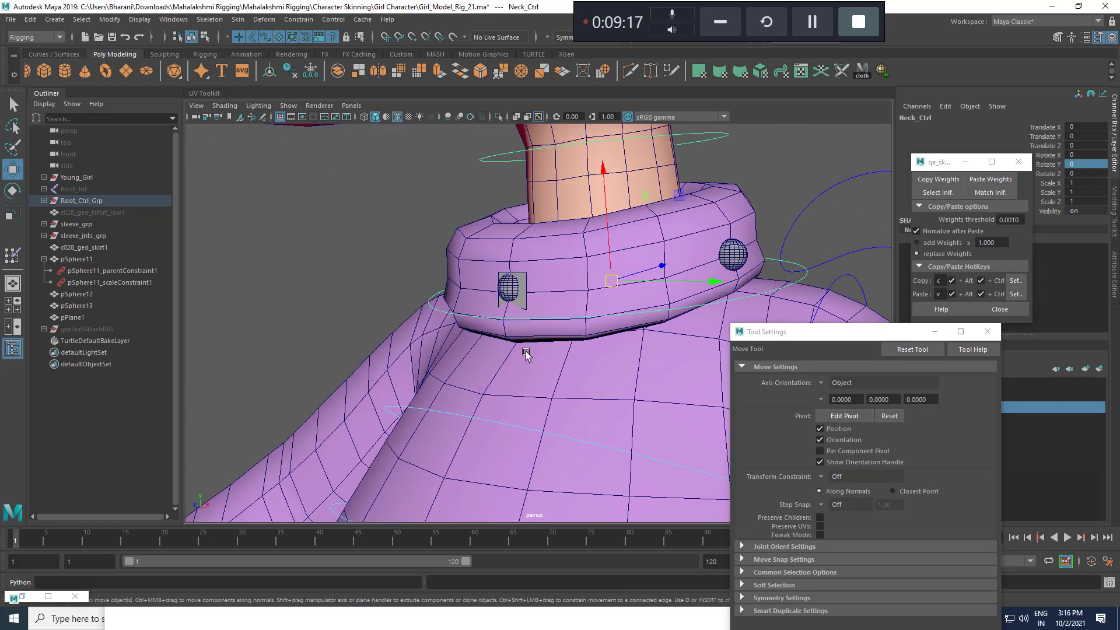
Examine the T-shirt hem and the skirt waist from several angles with the T-shirt selected.
right_click_drag(621, 215, 565, 368, "alt")
middle_click_drag(549, 490, 522, 334, "alt")
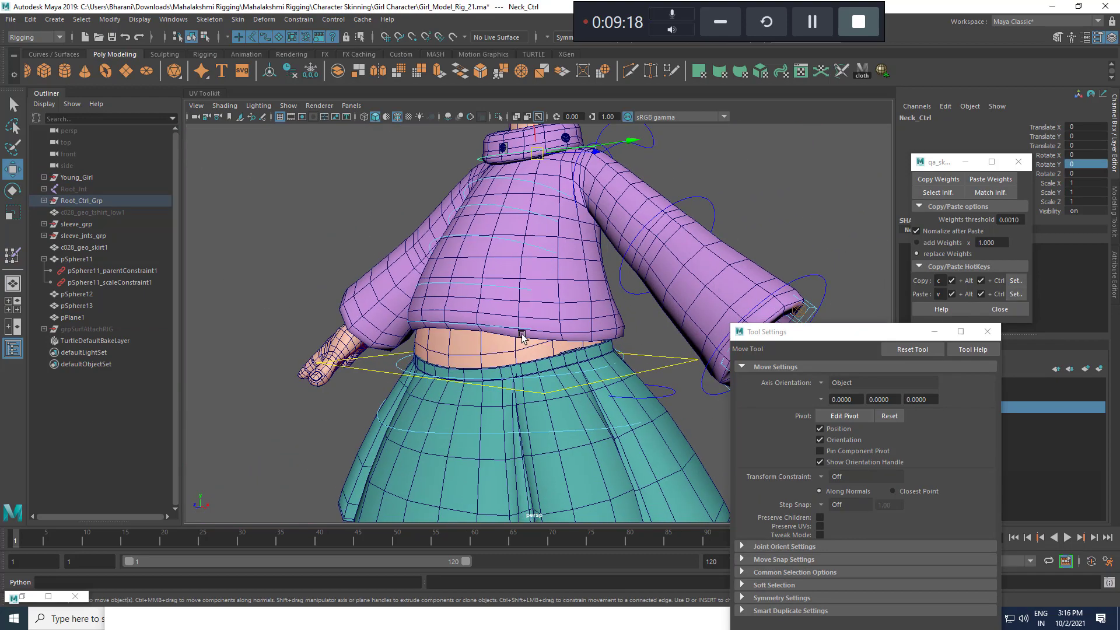
left_click(542, 302)
right_click_drag(542, 301, 521, 347, "alt")
left_click_drag(678, 309, 441, 328, "alt")
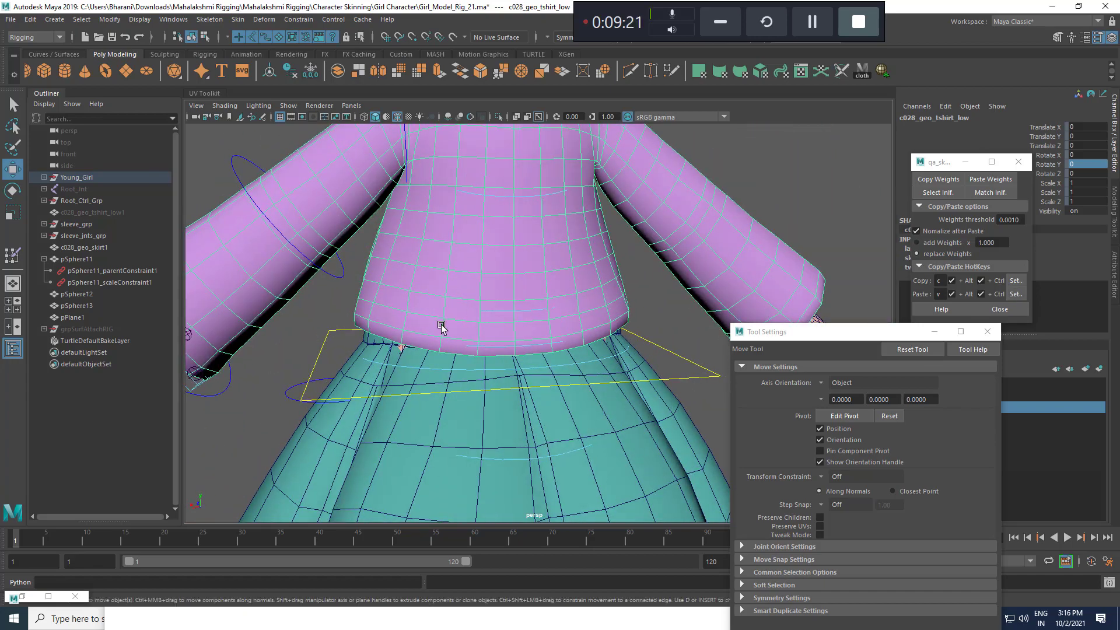
right_click_drag(439, 375, 400, 357, "alt")
left_click_drag(400, 357, 543, 312, "alt")
right_click_drag(543, 312, 565, 317, "alt")
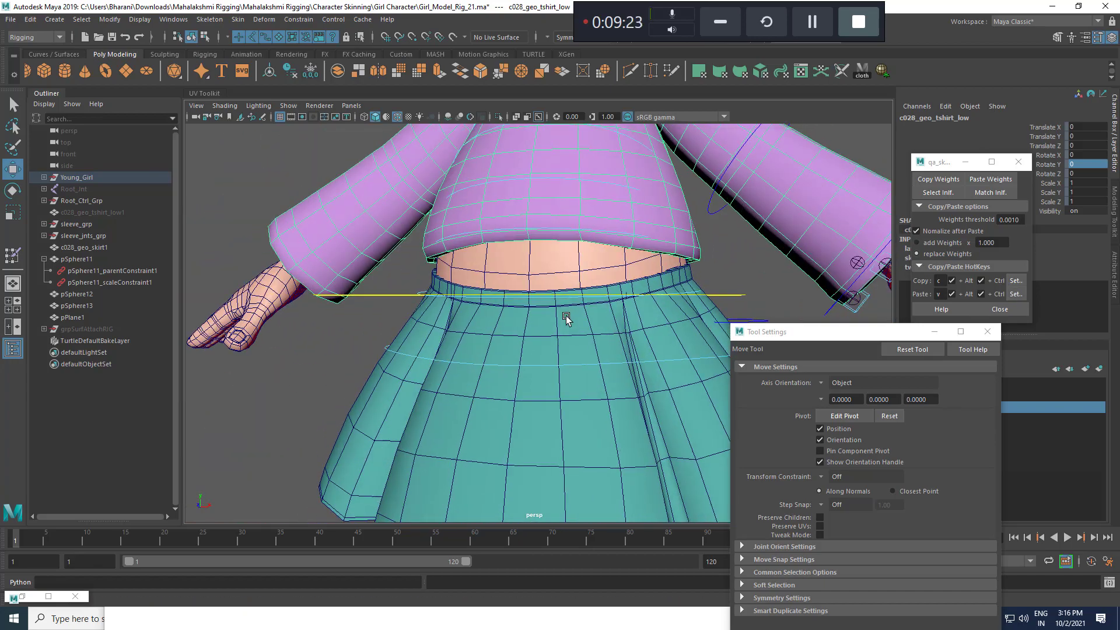
right_click_drag(530, 222, 506, 205, "alt")
left_click_drag(619, 261, 588, 282, "alt")
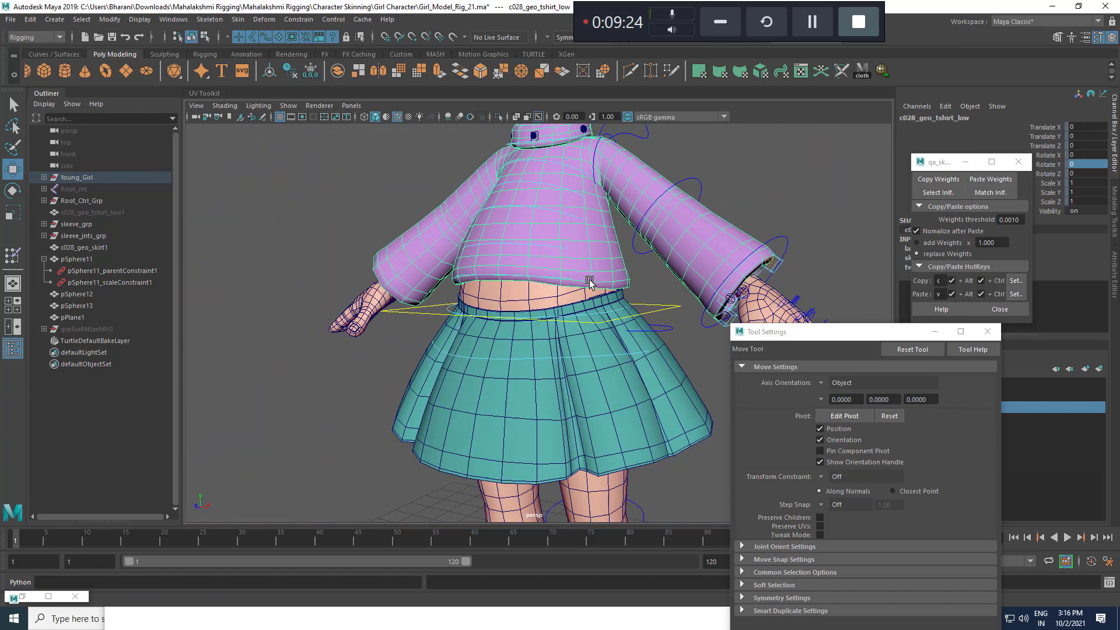
Test the torso with two rotations of Spine_03_Ctrl, and undo each one.
left_click(550, 243)
right_click_drag(551, 280, 627, 318, "alt")
key("e")
left_click_drag(598, 223, 604, 271)
key("ctrl+z")
left_click_drag(441, 249, 459, 293)
key("ctrl+z")
right_click_drag(515, 276, 502, 271, "alt")
key("w")
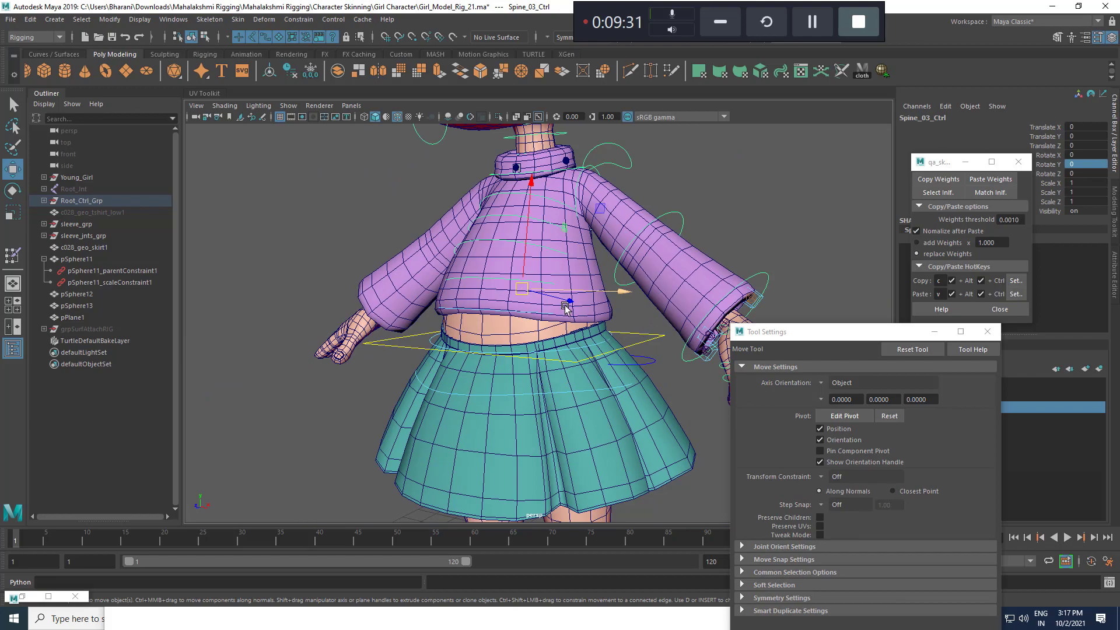
Examine the waist, whole figure and legs, selecting the T-shirt and then the skirt.
middle_click_drag(544, 295, 540, 237, "alt")
right_click_drag(532, 245, 577, 272, "alt")
left_click(588, 190)
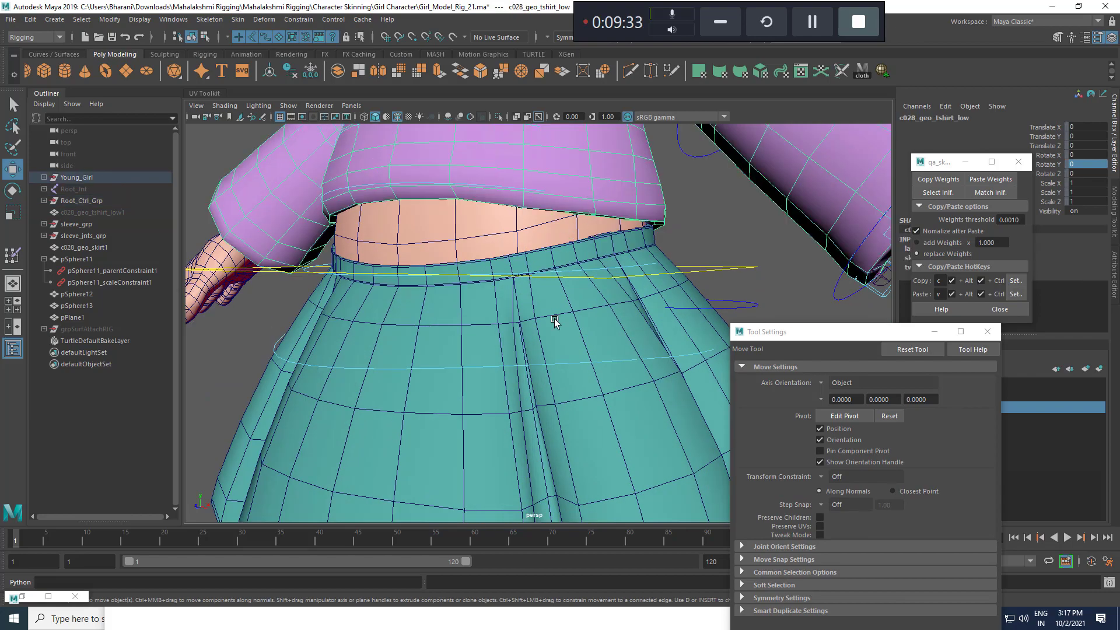
right_click_drag(555, 320, 539, 239, "alt")
middle_click_drag(557, 225, 564, 325, "alt")
scroll(565, 326, "up", 3)
right_click_drag(695, 332, 458, 262, "alt")
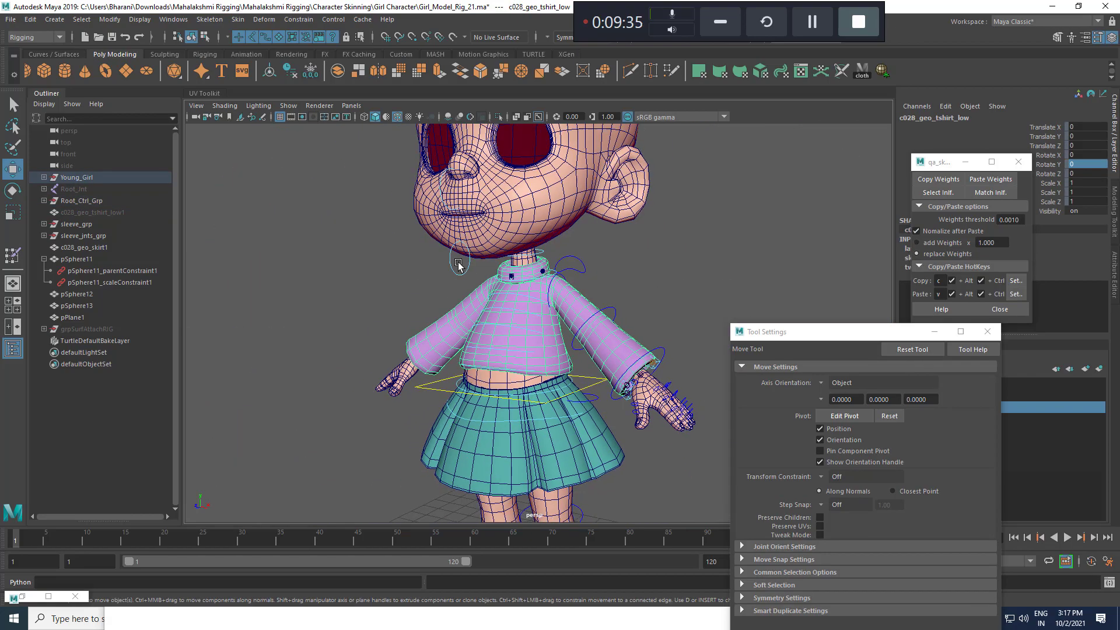
middle_click_drag(596, 332, 540, 180, "alt")
left_click_drag(499, 259, 550, 267, "alt")
scroll(544, 334, "up", 2)
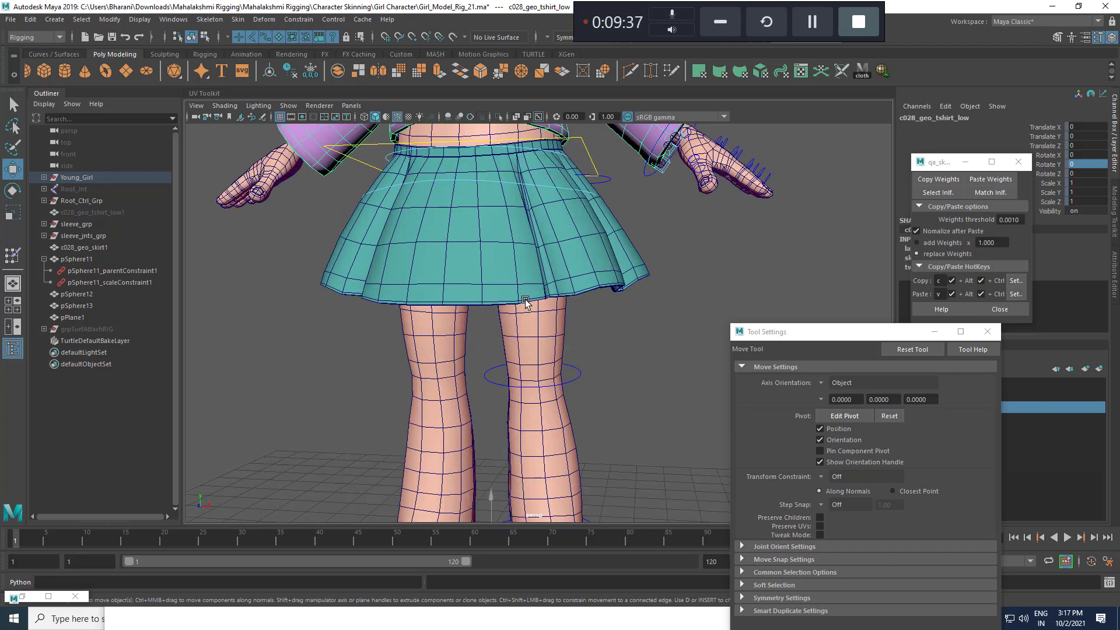
left_click(522, 292)
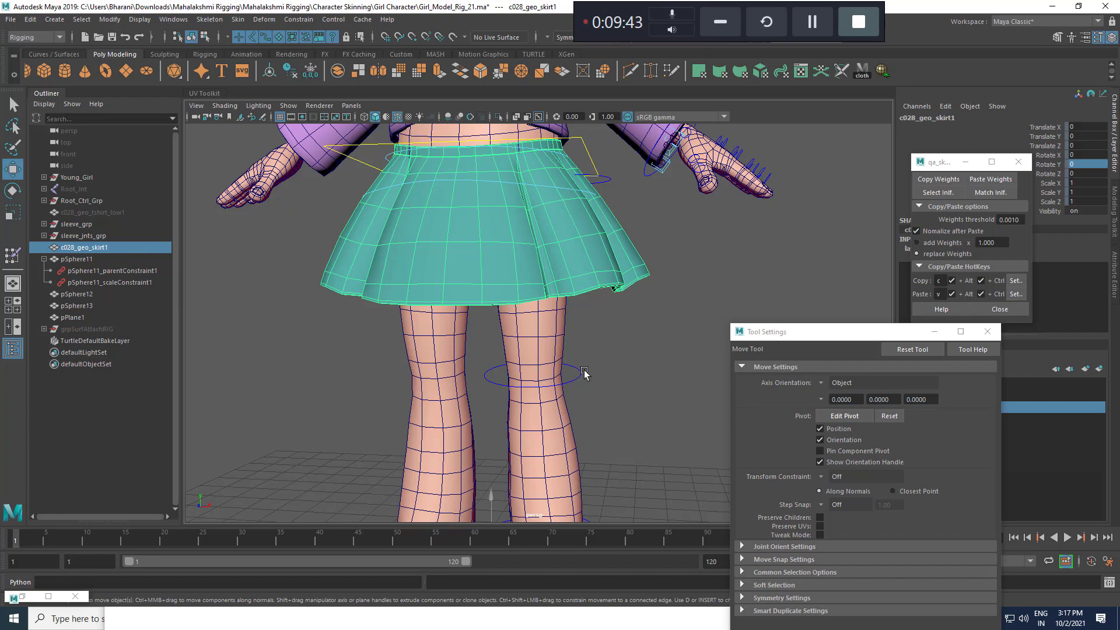
Turn on the visibility of display layers 1, 3, 5, 6, 7 and 8, including the socks and shoes.
scroll(585, 374, "down", 4)
left_click_drag(660, 371, 641, 357, "alt")
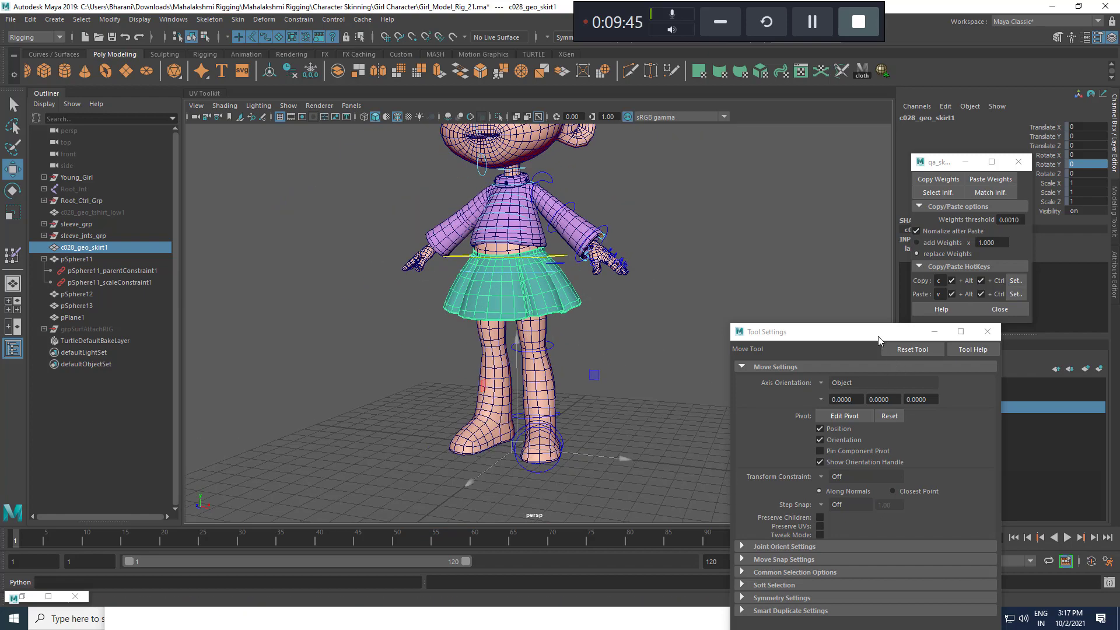
left_click_drag(914, 331, 965, 512)
left_click(909, 419)
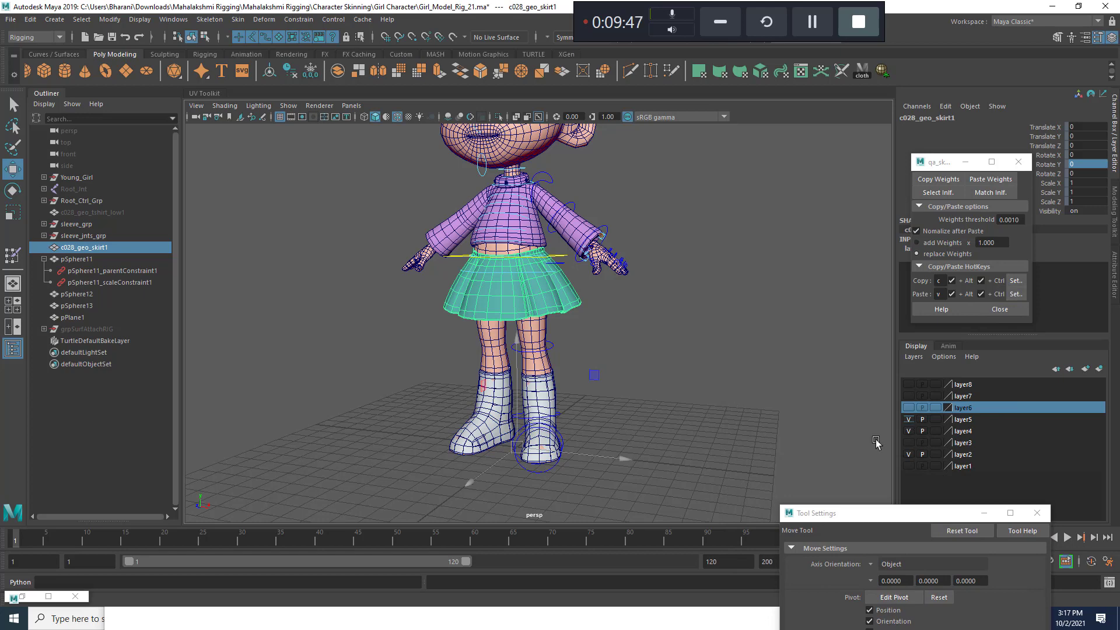
scroll(877, 443, "up", 5)
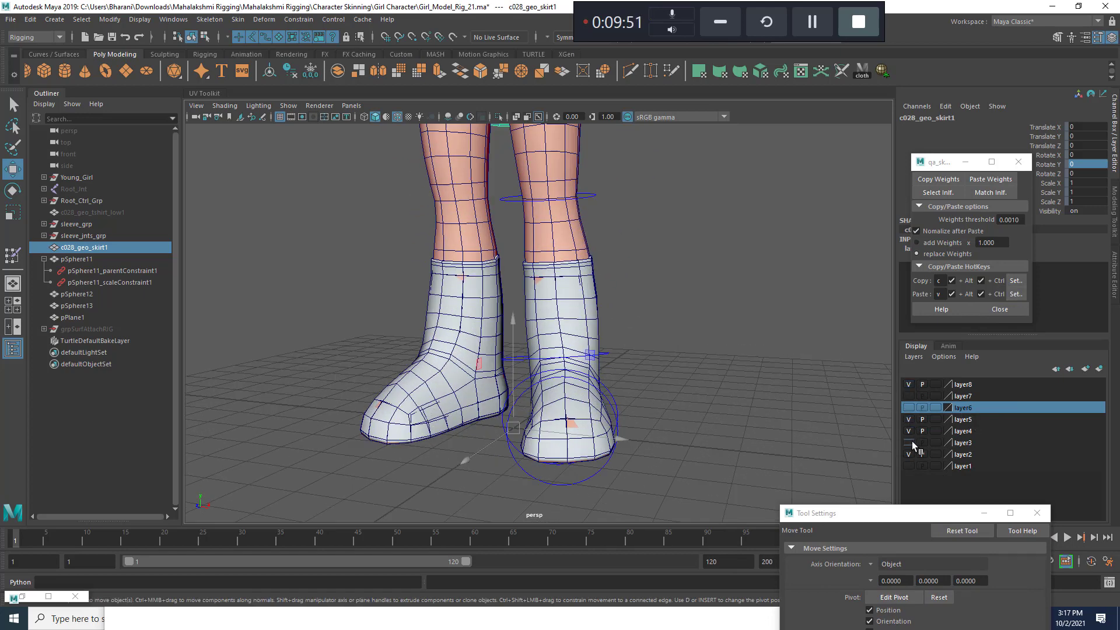
left_click(908, 407)
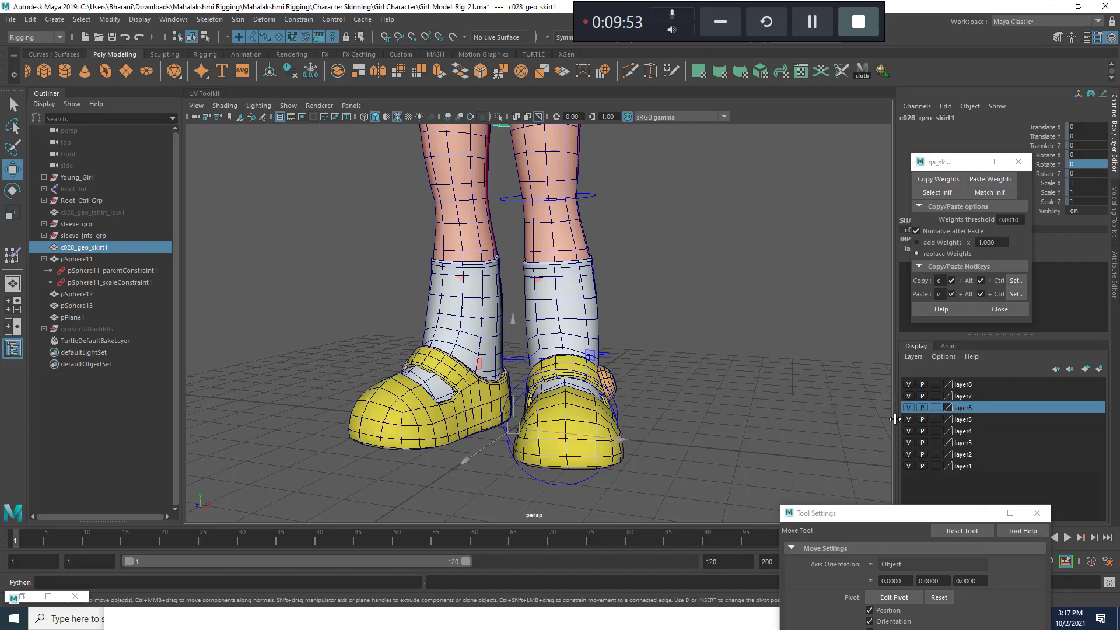
Examine the side of the yellow shoe with its round button, and clear the selection.
left_click_drag(683, 417, 548, 425, "alt")
middle_click_drag(548, 425, 549, 375, "alt")
scroll(549, 375, "up", 5)
left_click(672, 405)
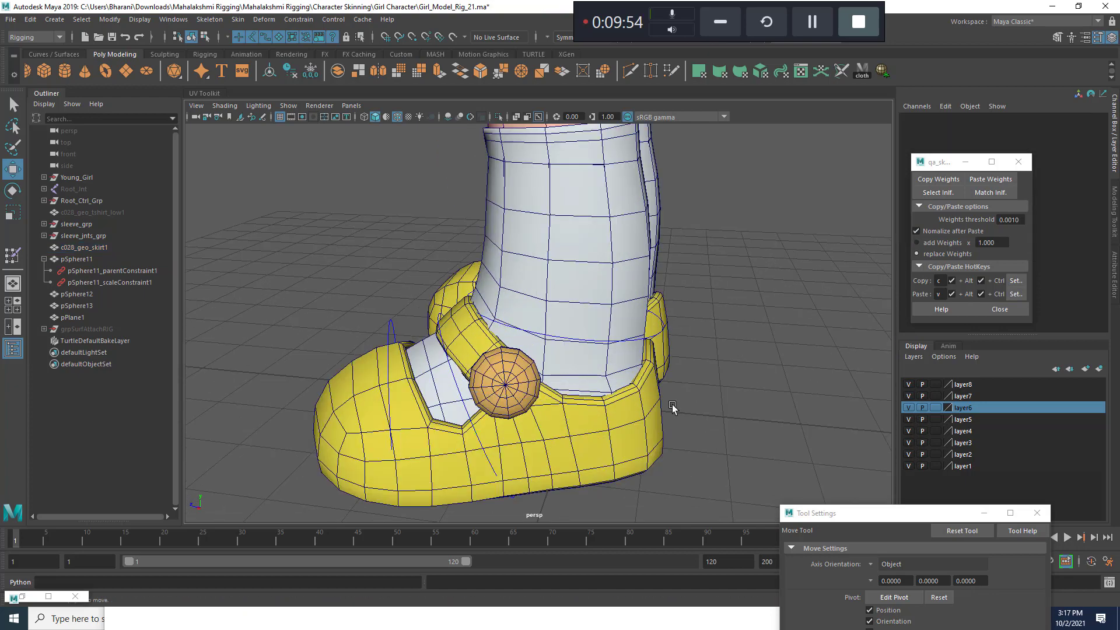
Test the left ankle by rotating Ankle_L_Ctrl, and undo the rotation.
left_click(625, 345)
left_click(624, 341)
left_click_drag(648, 338, 625, 334, "alt")
key("e")
left_click_drag(663, 272, 607, 302)
key("ctrl+z")
key("w")
Select the left shoe and examine it with its sock from the back and the side.
left_click(600, 407)
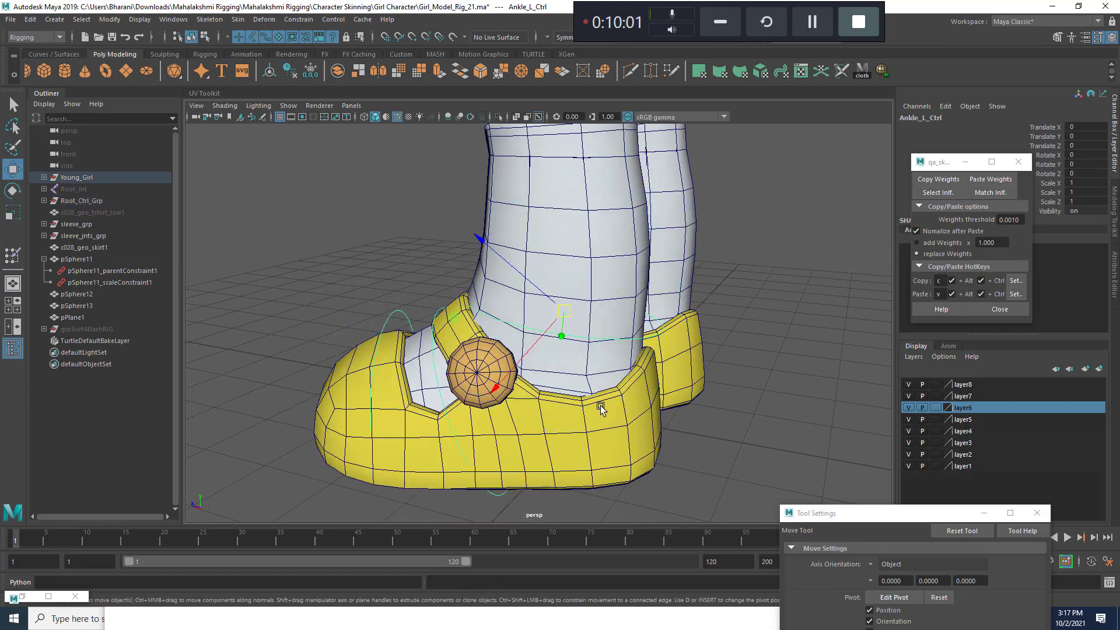
left_click(600, 407)
left_click_drag(570, 398, 560, 414, "alt")
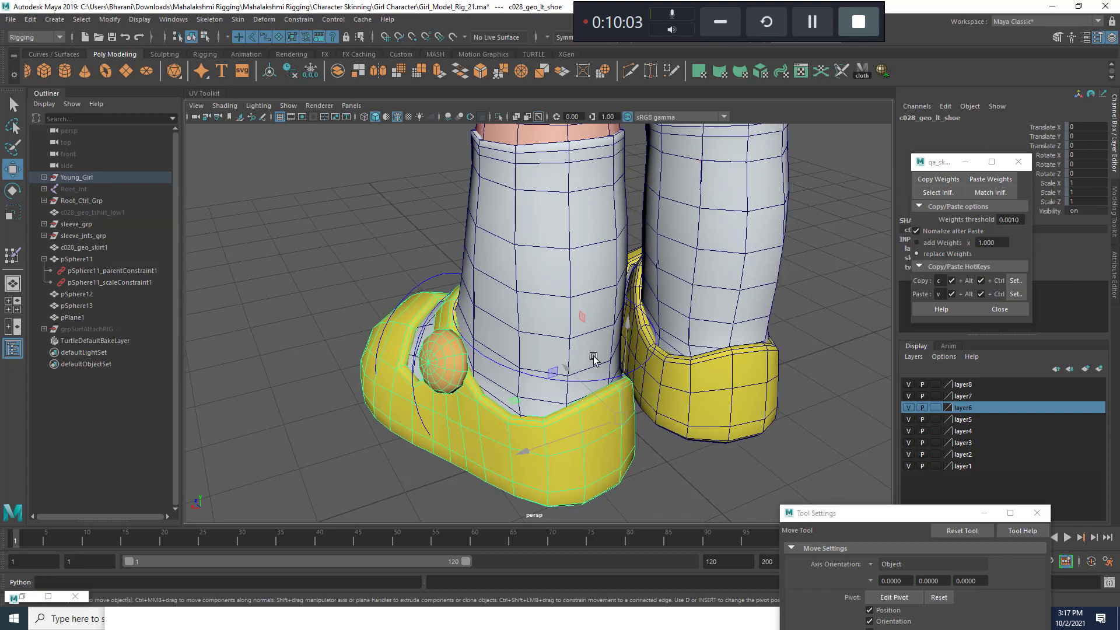
left_click_drag(592, 354, 584, 354, "alt")
left_click_drag(479, 327, 581, 261, "alt")
scroll(605, 373, "up", 4)
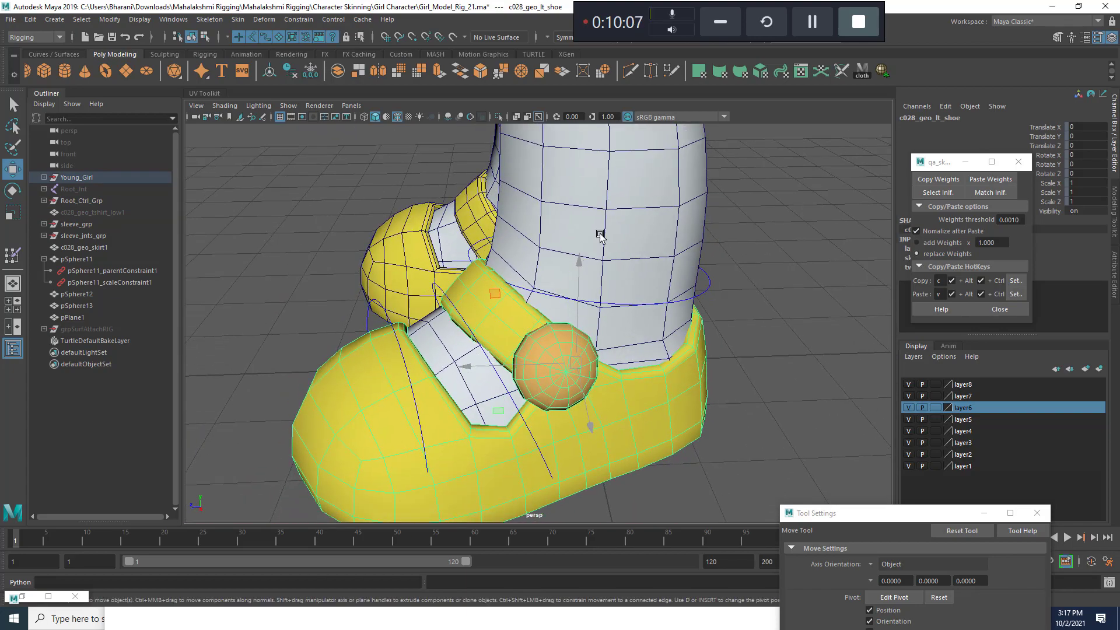
scroll(600, 235, "down", 4)
Match the left sock's influences to the body and copy the body's skin weights onto the sock.
left_click(604, 262)
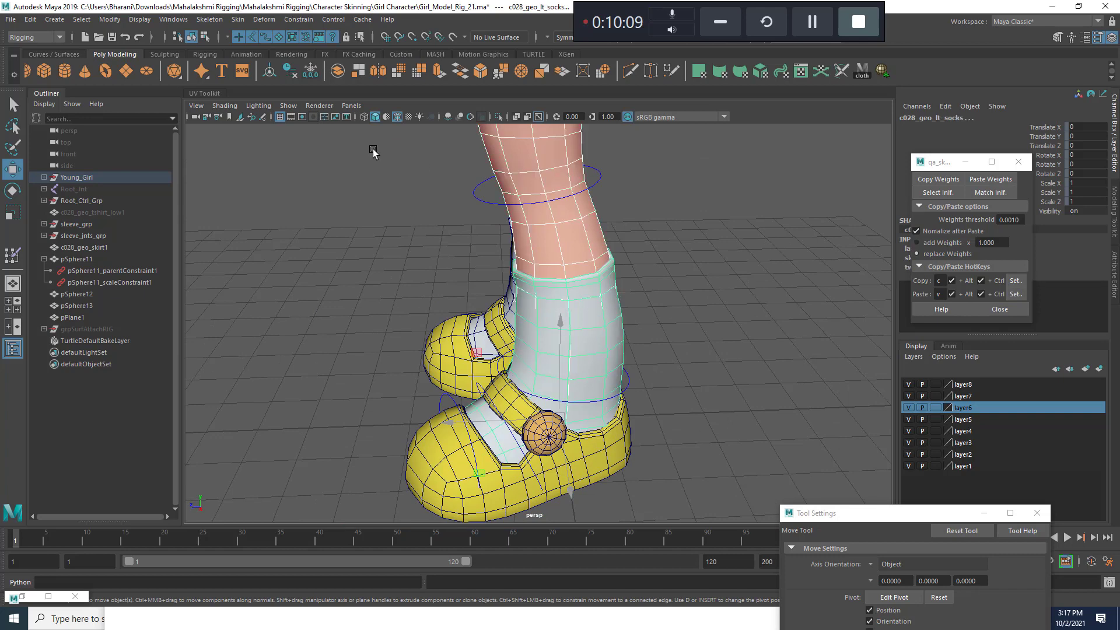
left_click(987, 196)
left_click(574, 250)
left_click(238, 19)
left_click(273, 139)
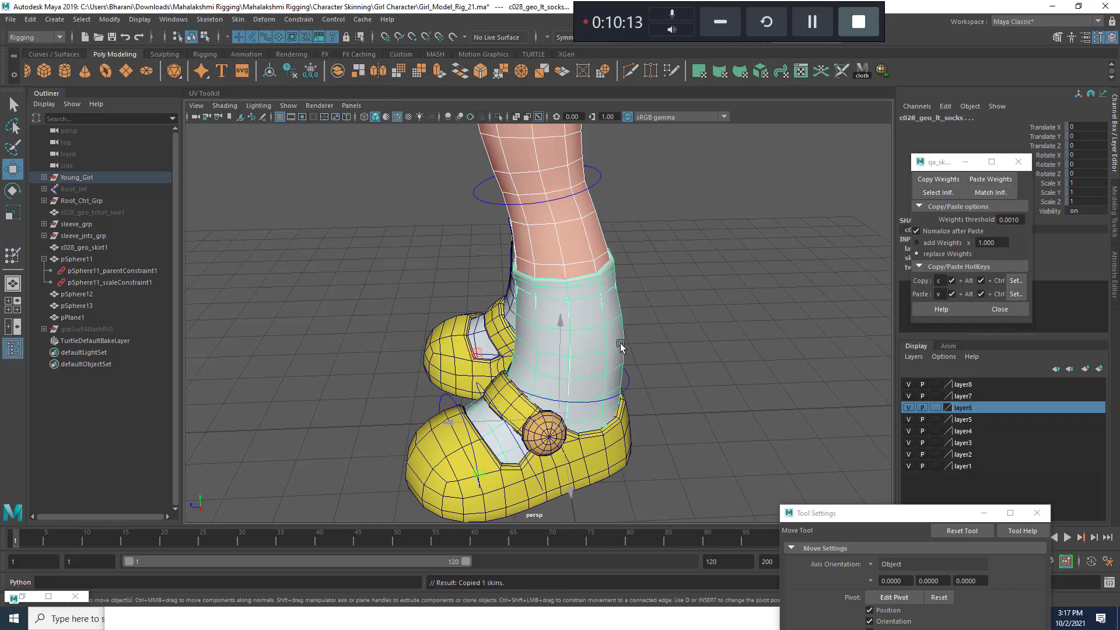
Copy the body's skin weights onto the left shoe.
left_click(560, 455)
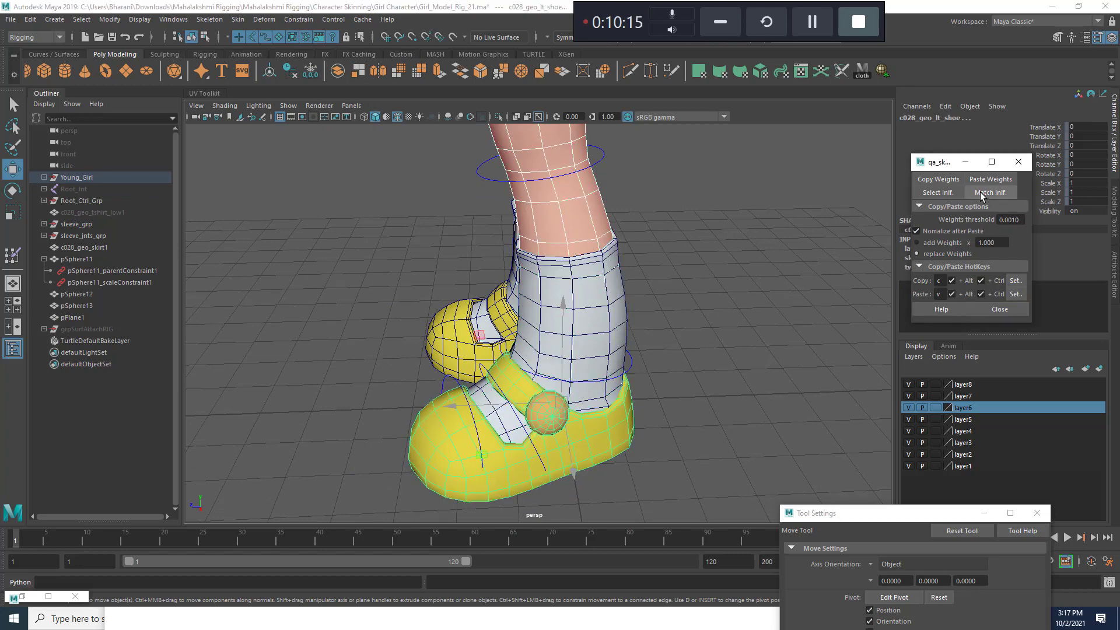
left_click(570, 220)
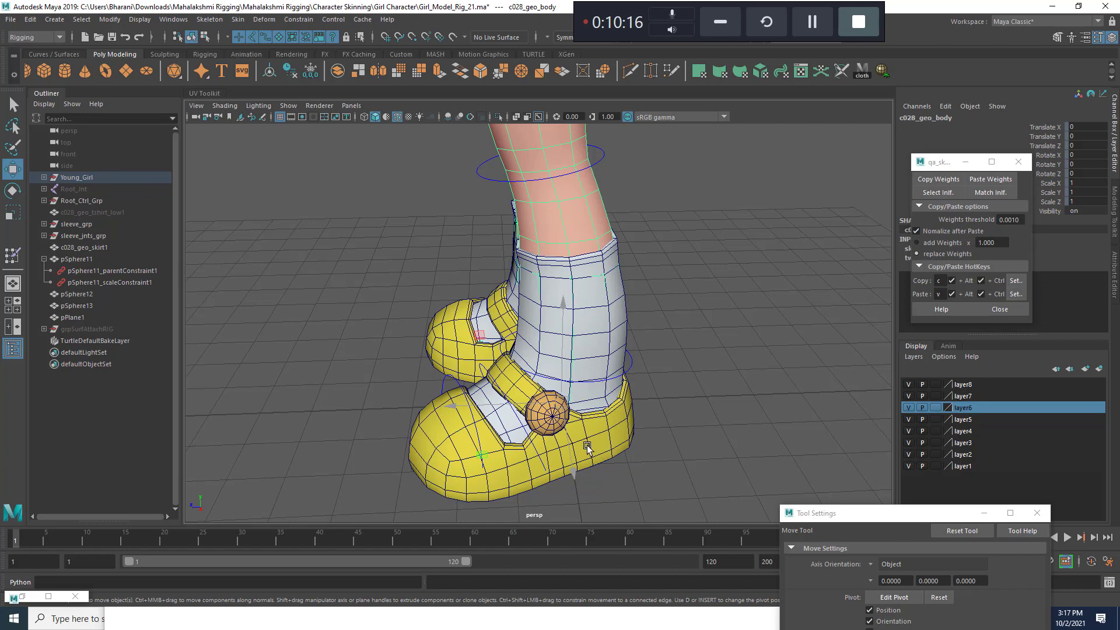
left_click(621, 436)
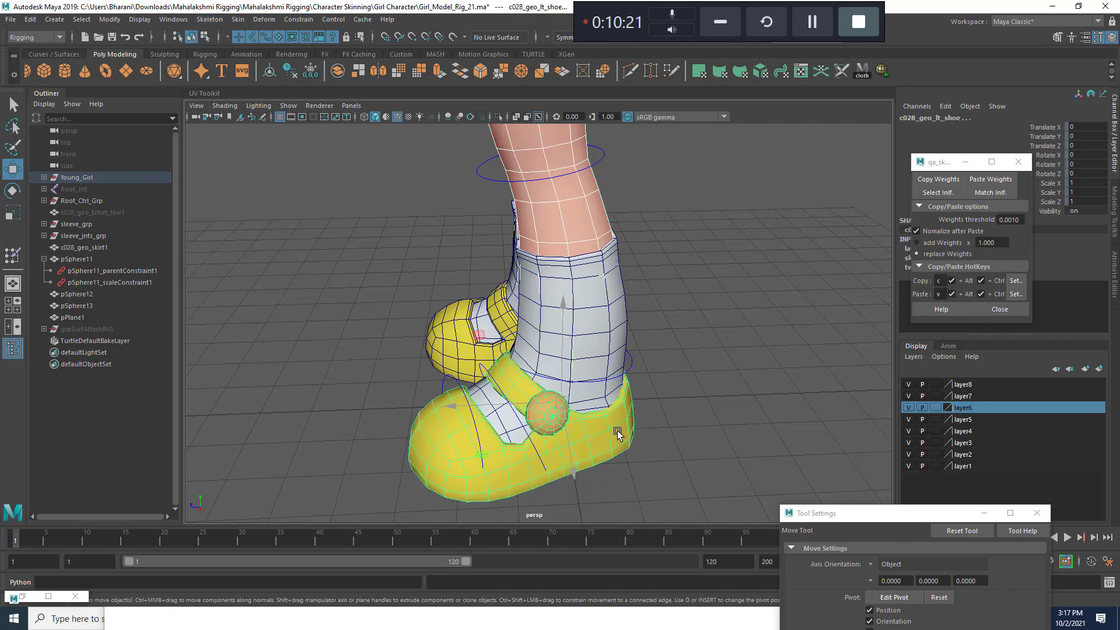
left_click(238, 19)
left_click(276, 128)
Test the left sock and shoe with two rotations of Ankle_L_Ctrl, and undo each one.
middle_click_drag(619, 328, 623, 260, "alt")
left_click(640, 345)
left_click(633, 310)
key("e")
left_click_drag(529, 277, 698, 340)
scroll(700, 327, "up", 3)
key("ctrl+z")
left_click_drag(692, 248, 678, 273)
middle_click_drag(677, 273, 582, 279, "alt")
key("ctrl+z")
key("w")
Mirror the skin weights from the left sock to the right sock and from the left shoe to the right shoe.
left_click(562, 172)
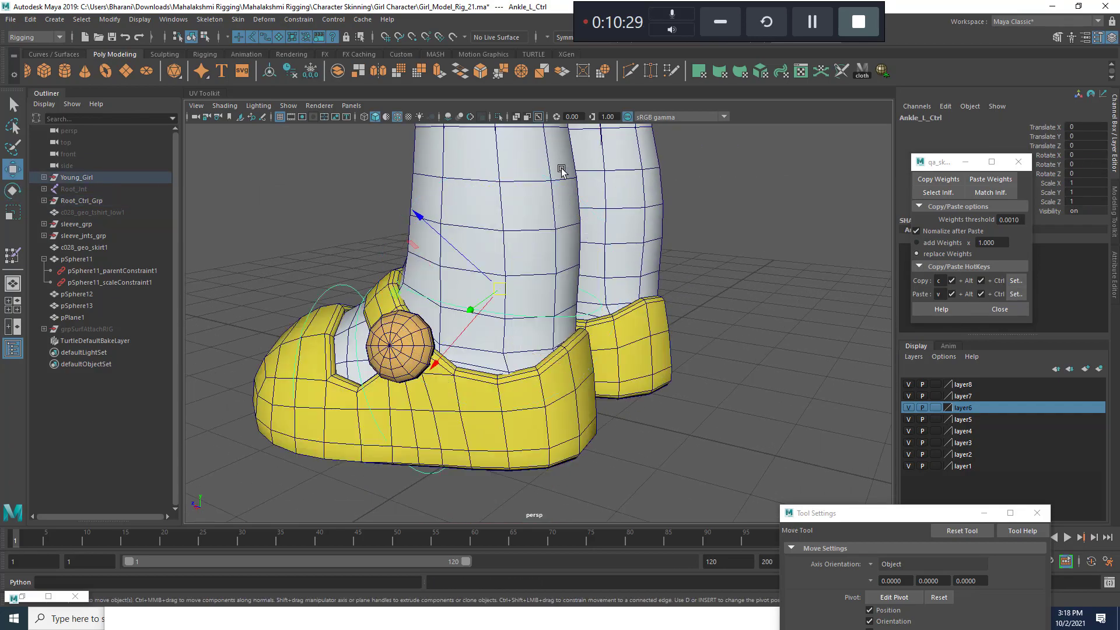
left_click(580, 180, "shift")
left_click(238, 19)
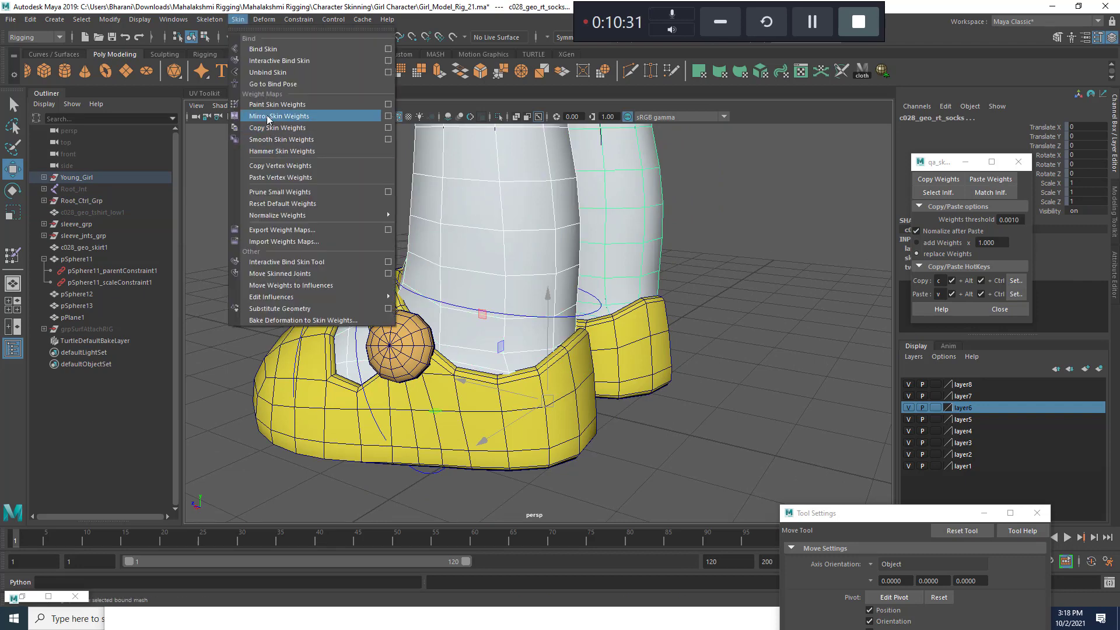
left_click(280, 117)
left_click(575, 372)
left_click(652, 362, "shift")
left_click(237, 20)
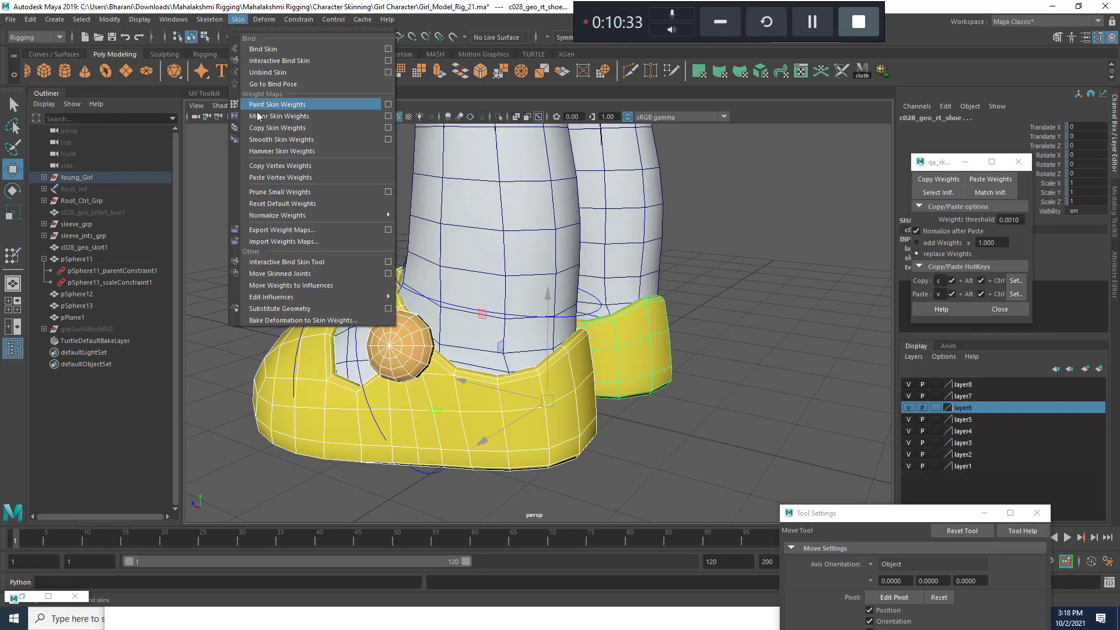
left_click(277, 117)
Rotate Ankle_L_Ctrl about 55° around its Y axis and examine the deformed heel of the left shoe.
left_click_drag(659, 379, 709, 362, "alt")
scroll(709, 362, "down", 5)
left_click(697, 360)
scroll(697, 360, "up", 5)
left_click(545, 303)
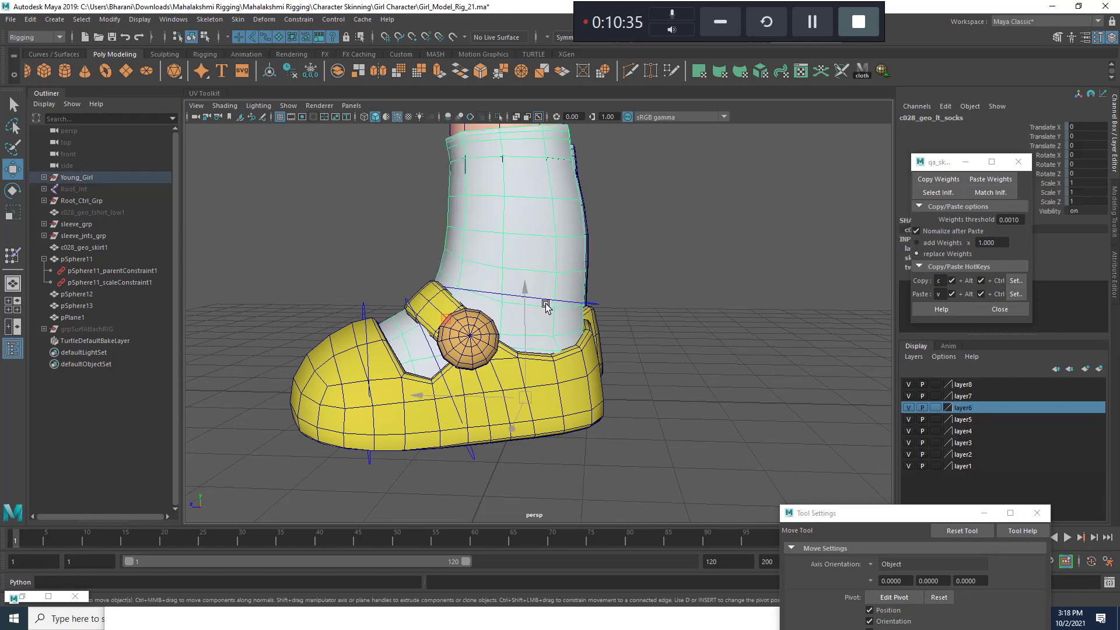
left_click(564, 301)
left_click_drag(564, 301, 617, 320, "alt")
key("e")
left_click_drag(611, 271, 541, 197)
left_click_drag(651, 306, 605, 320, "alt")
scroll(605, 320, "up", 5)
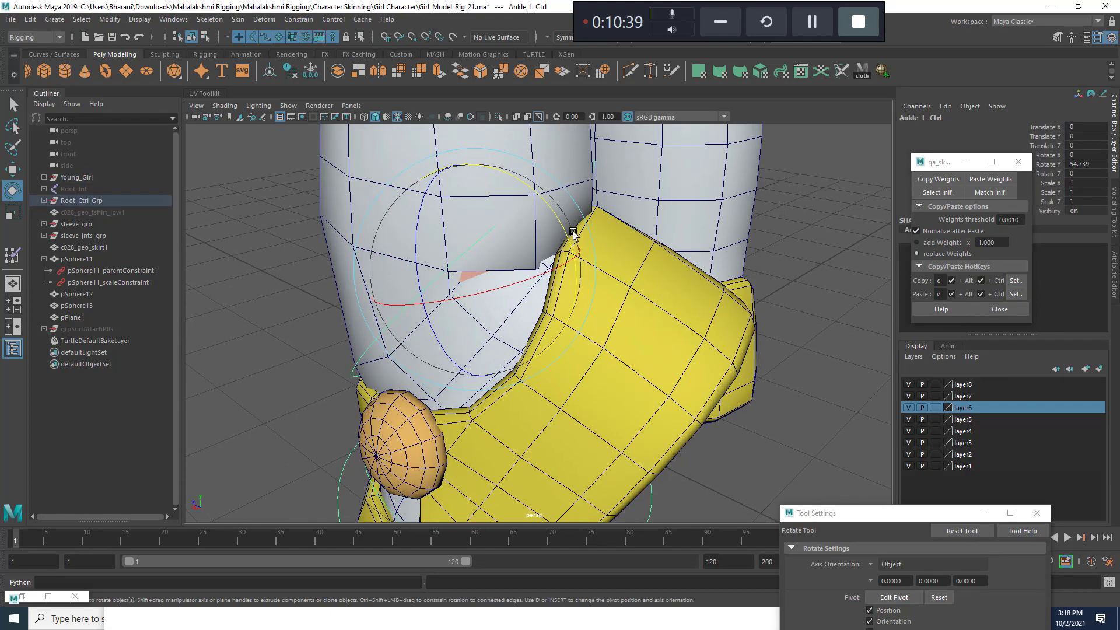
left_click_drag(623, 213, 492, 293, "alt")
key("w")
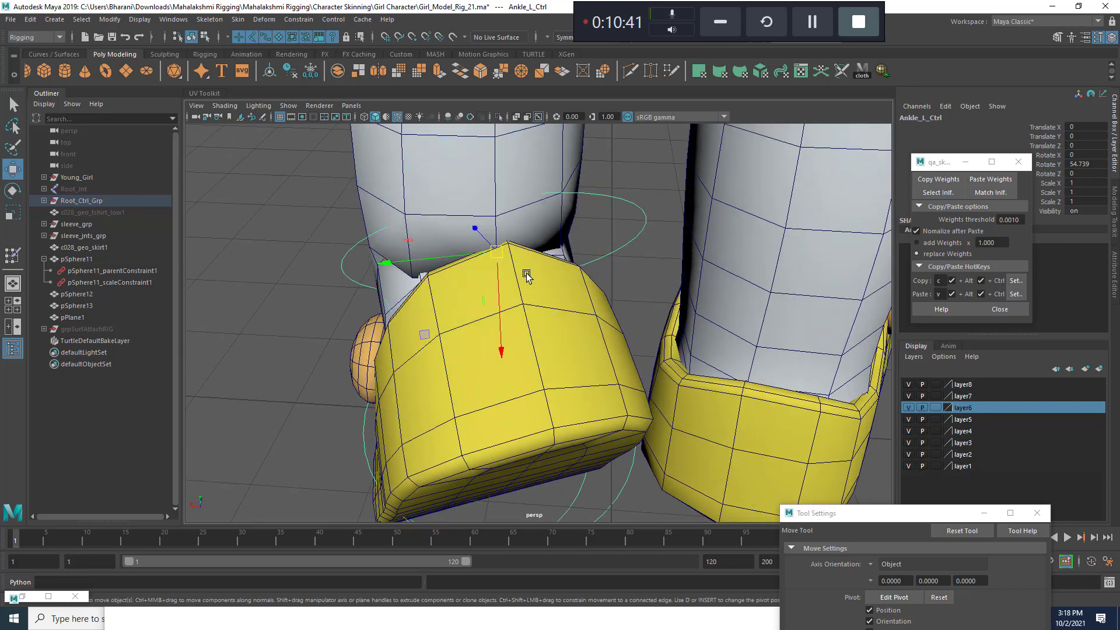
Try moving the upper heel vertex of the left shoe, and undo the move and the ankle rotation.
left_click(529, 270)
right_click_drag(529, 270, 496, 269)
left_click(508, 243)
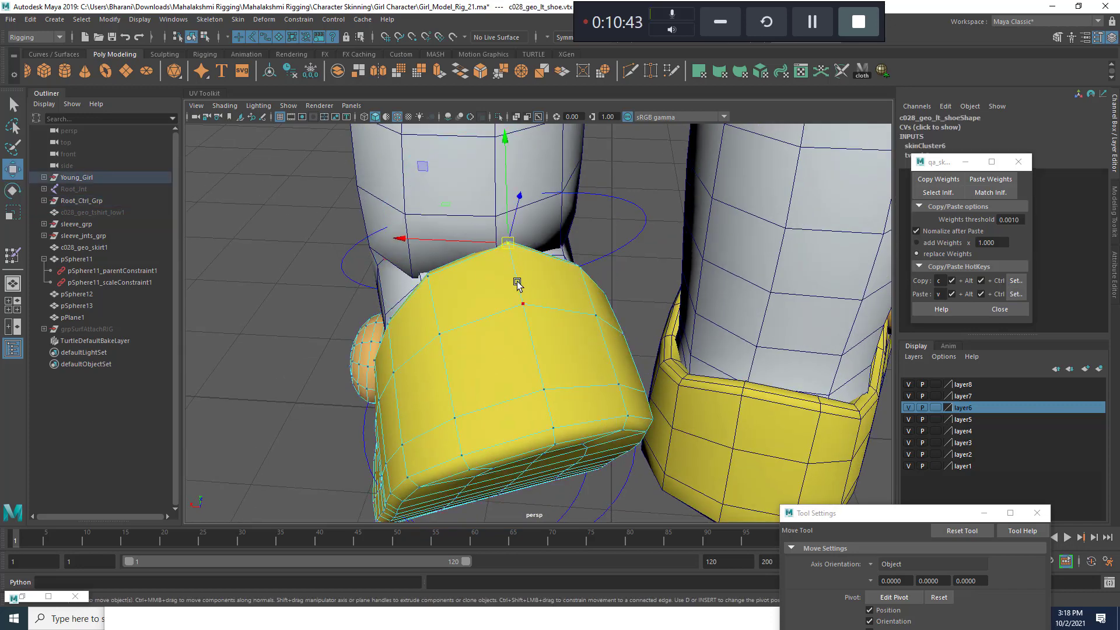
left_click_drag(517, 284, 560, 312, "alt")
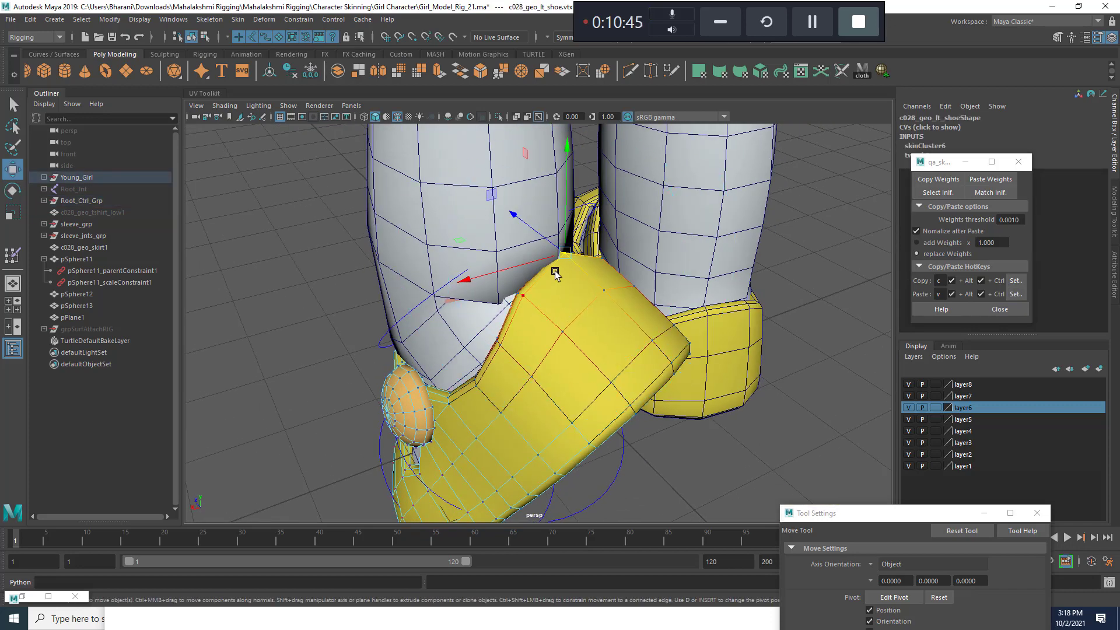
left_click_drag(555, 274, 641, 240, "alt")
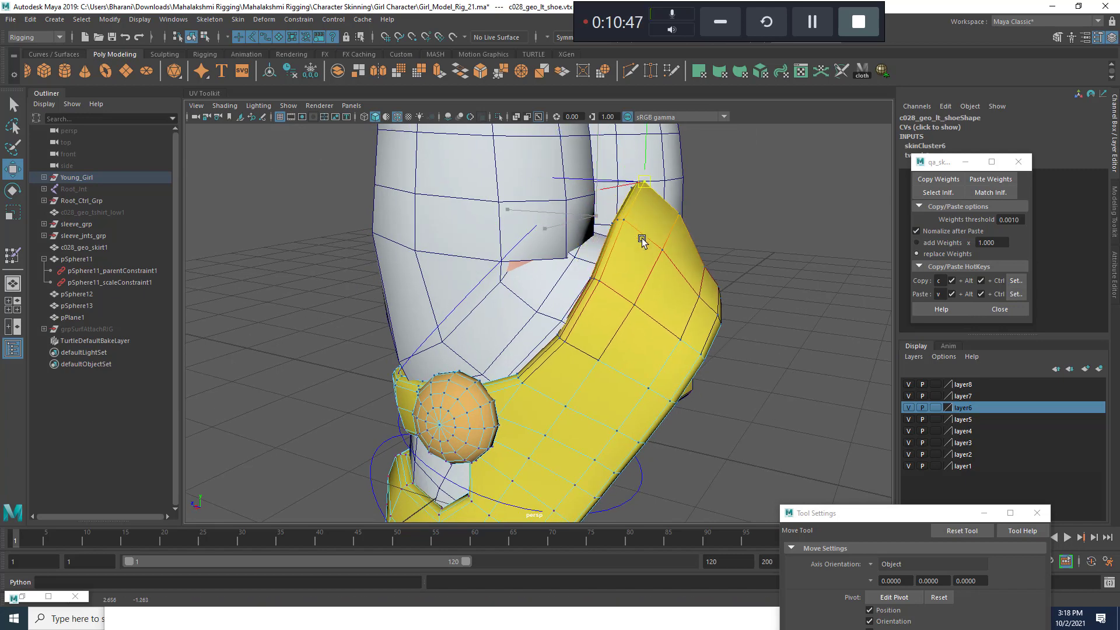
key("ctrl+z")
key("ctrl+z")
key("ctrl+z")
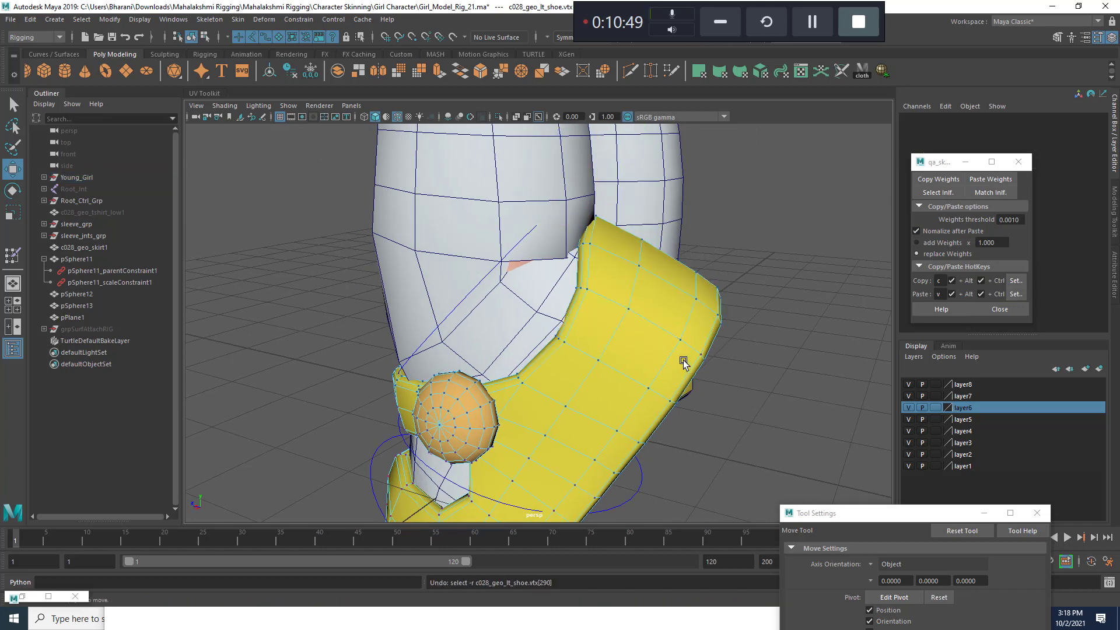
key("ctrl+z")
scroll(683, 356, "down", 5)
middle_click_drag(539, 383, 557, 350, "alt")
scroll(557, 350, "up", 5)
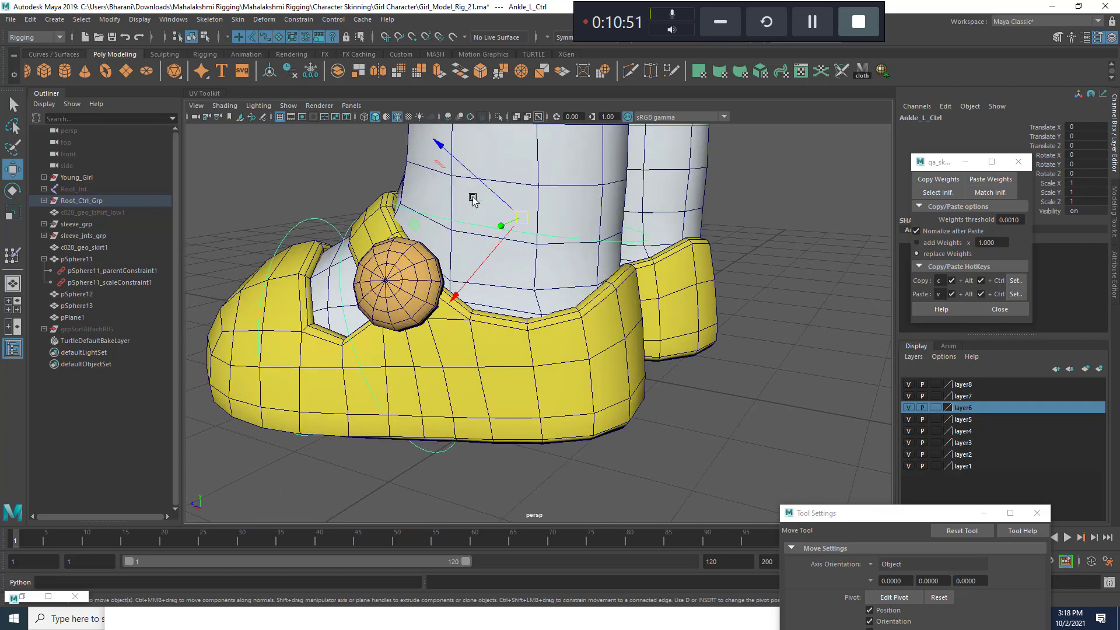
Delete the collar test objects pSphere11, pSphere12, pSphere13, pPlane1 and grpSurfAttachRIG.
scroll(515, 312, "down", 6)
left_click_drag(515, 313, 659, 250, "alt")
right_click_drag(660, 251, 609, 143, "alt")
middle_click_drag(610, 143, 668, 335, "alt")
right_click_drag(667, 334, 800, 413, "alt")
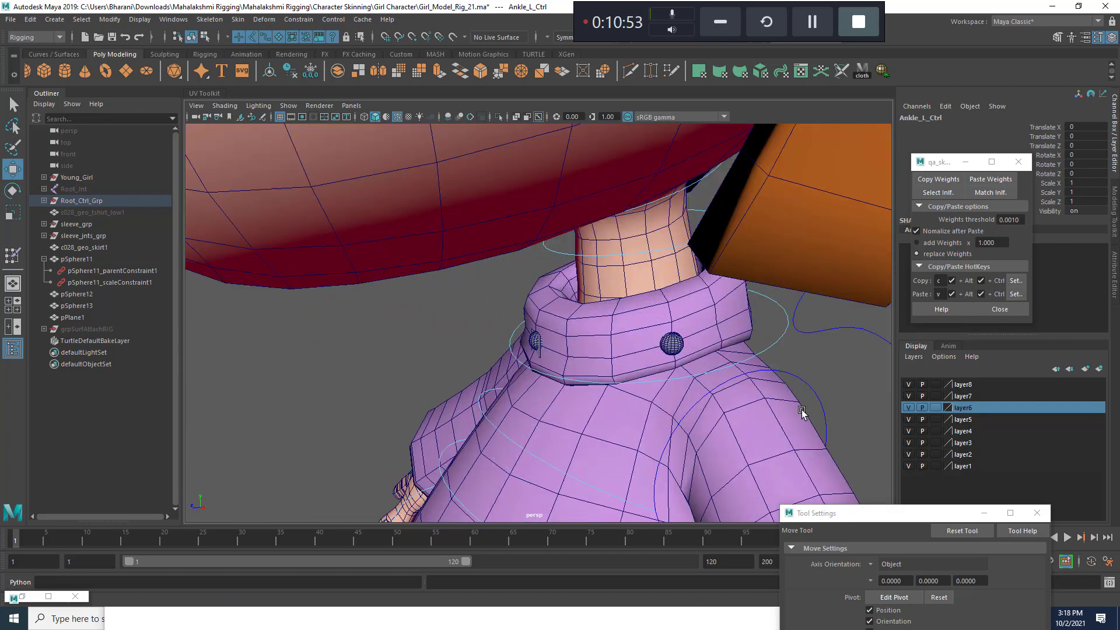
left_click_drag(799, 412, 646, 345, "alt")
left_click(76, 259)
key("f")
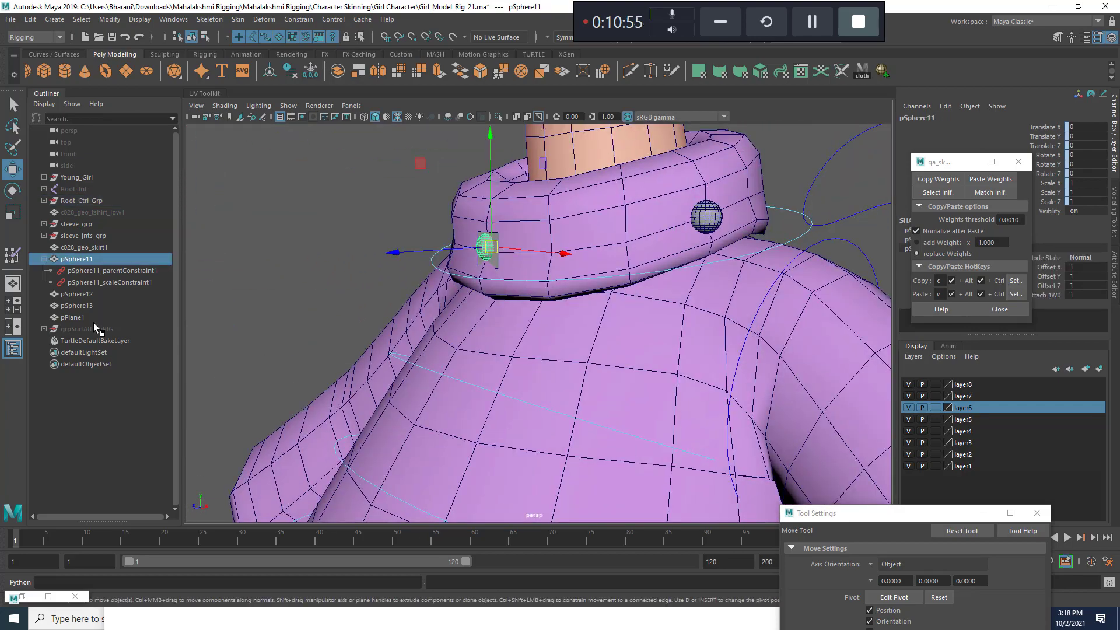
left_click(96, 304, "shift")
key("Delete")
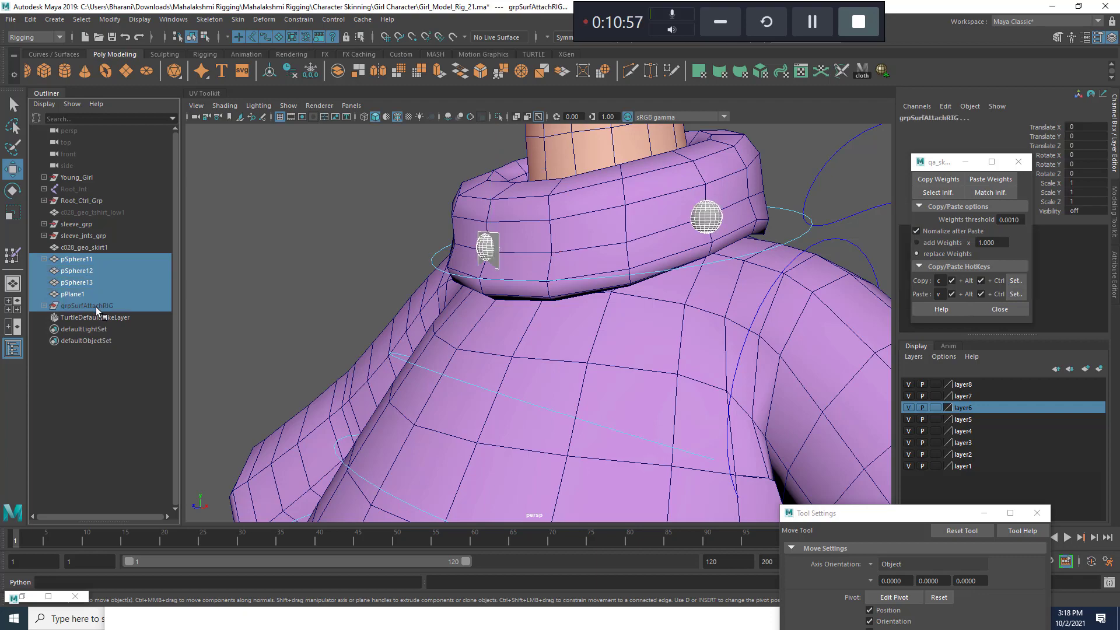
Delete the spare skirt mesh c028_geo_skirt1 and frame the T-shirt.
scroll(543, 276, "down", 5)
left_click(569, 283)
left_click_drag(569, 284, 523, 248, "alt")
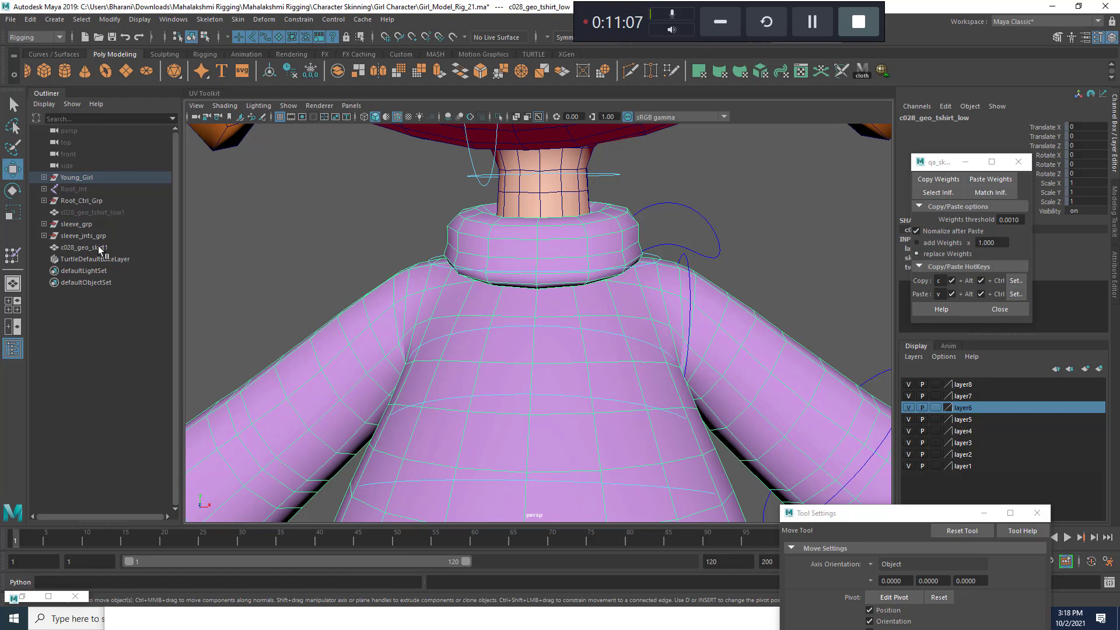
left_click(83, 247)
key("a")
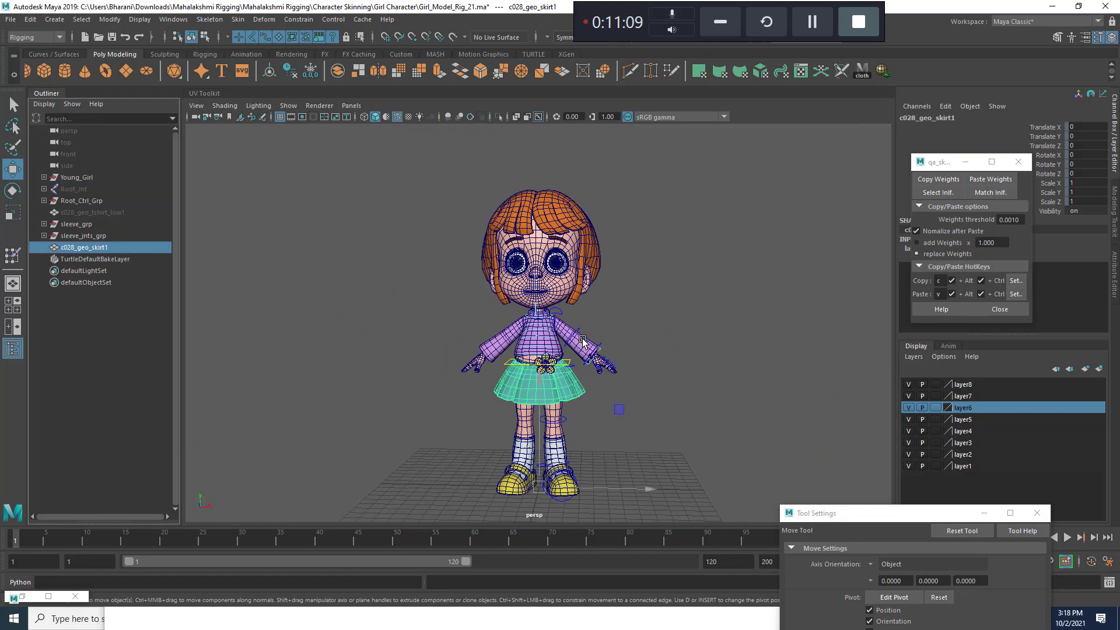
left_click(582, 341)
key("f")
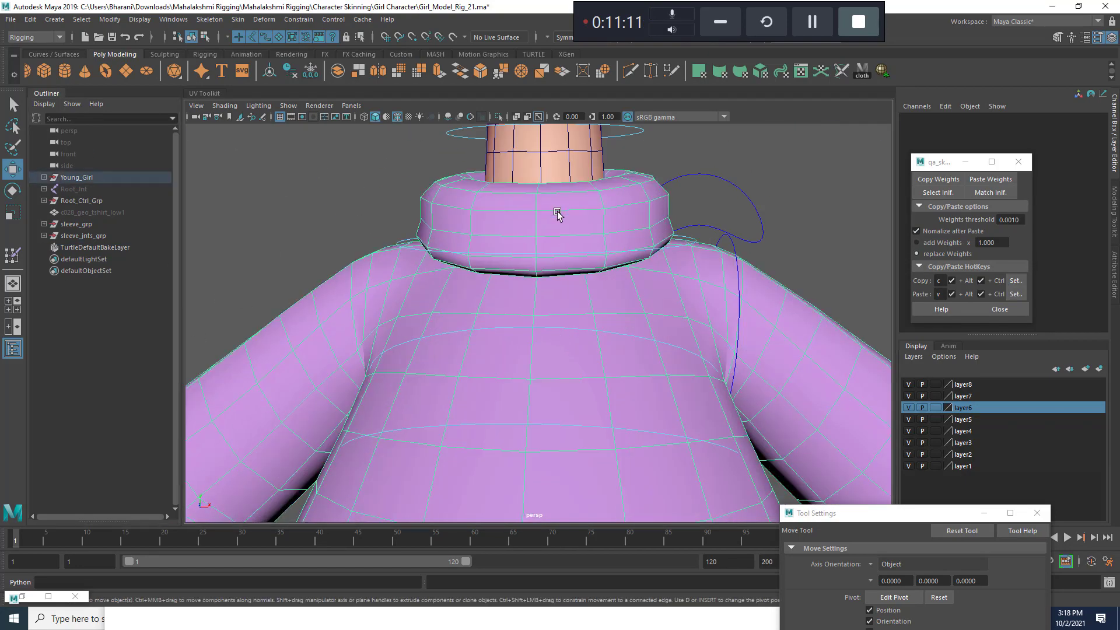
Duplicate the T-shirt mesh c028_geo_tshirt_low and unparent the copy from the Young_Girl group.
right_click_drag(558, 213, 513, 257, "alt")
left_click_drag(589, 286, 543, 299, "alt")
right_click_drag(542, 300, 532, 363, "alt")
middle_click_drag(532, 363, 542, 292, "alt")
left_click(780, 263)
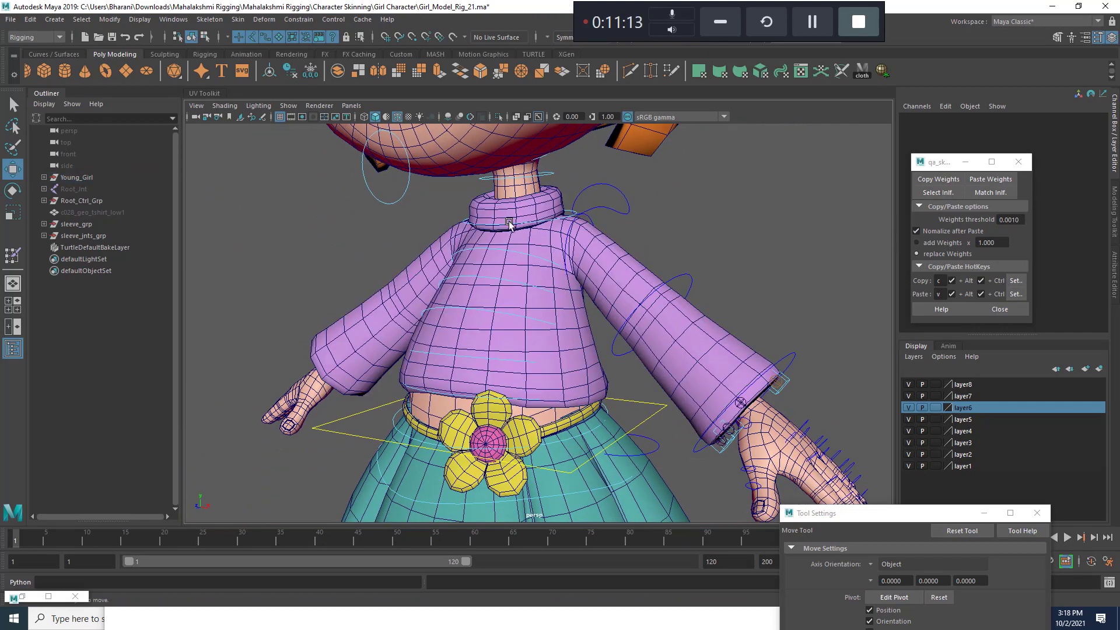
left_click(509, 222)
right_click_drag(633, 303, 565, 347, "alt")
middle_click_drag(565, 348, 592, 322, "alt")
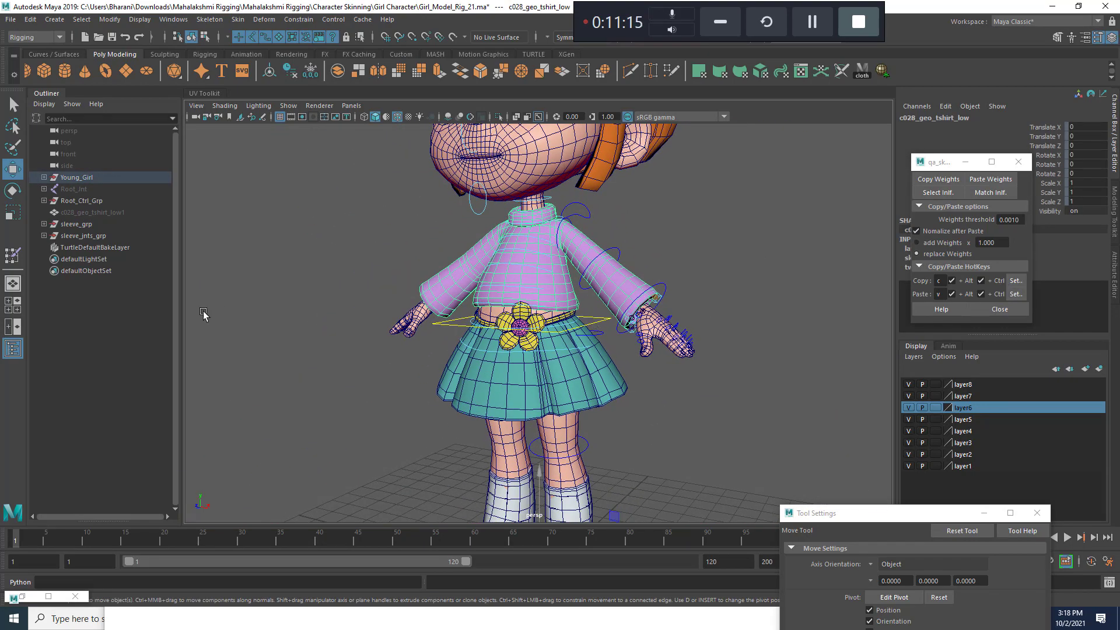
key("f")
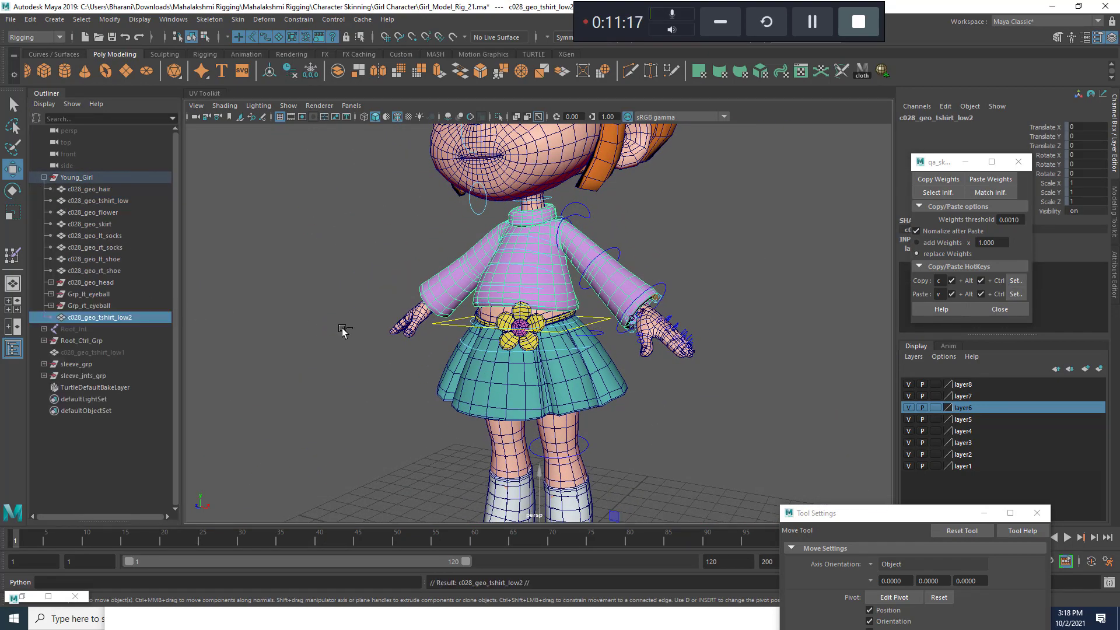
key("ctrl+d")
left_click(44, 177)
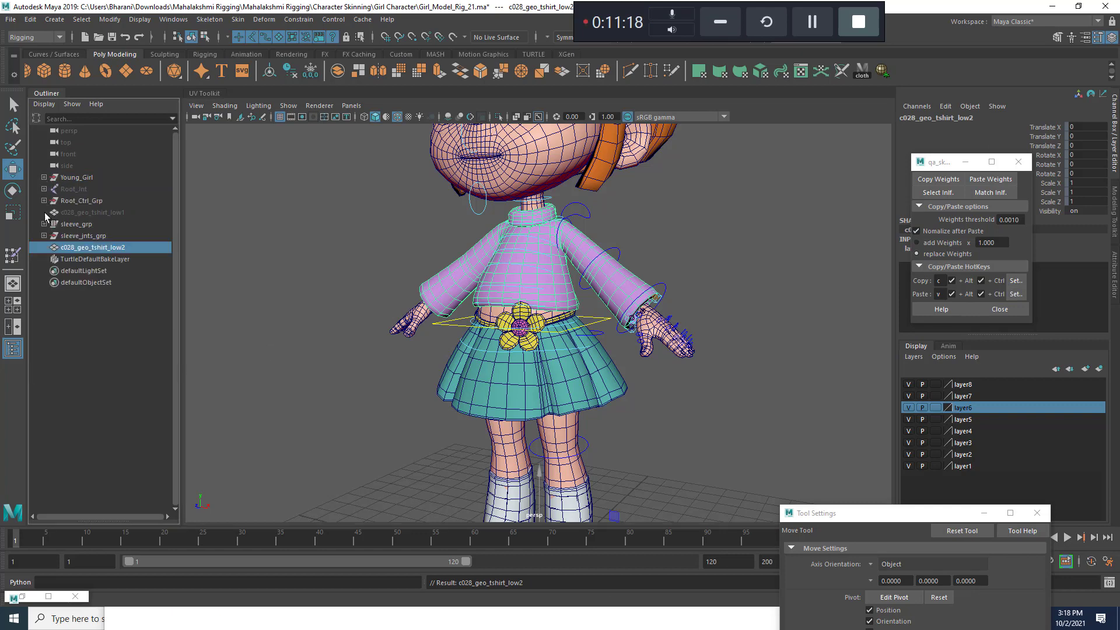
Rename the duplicated T-shirt as BS_Collar_Base.
double_click(94, 248)
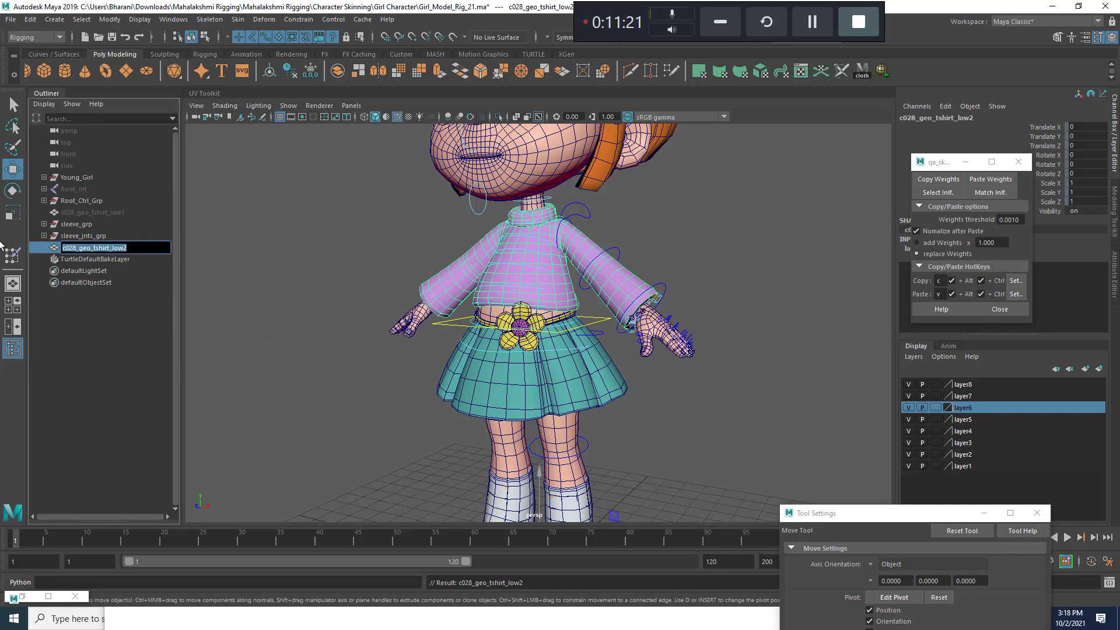
type("Collar_Base")
key("Return")
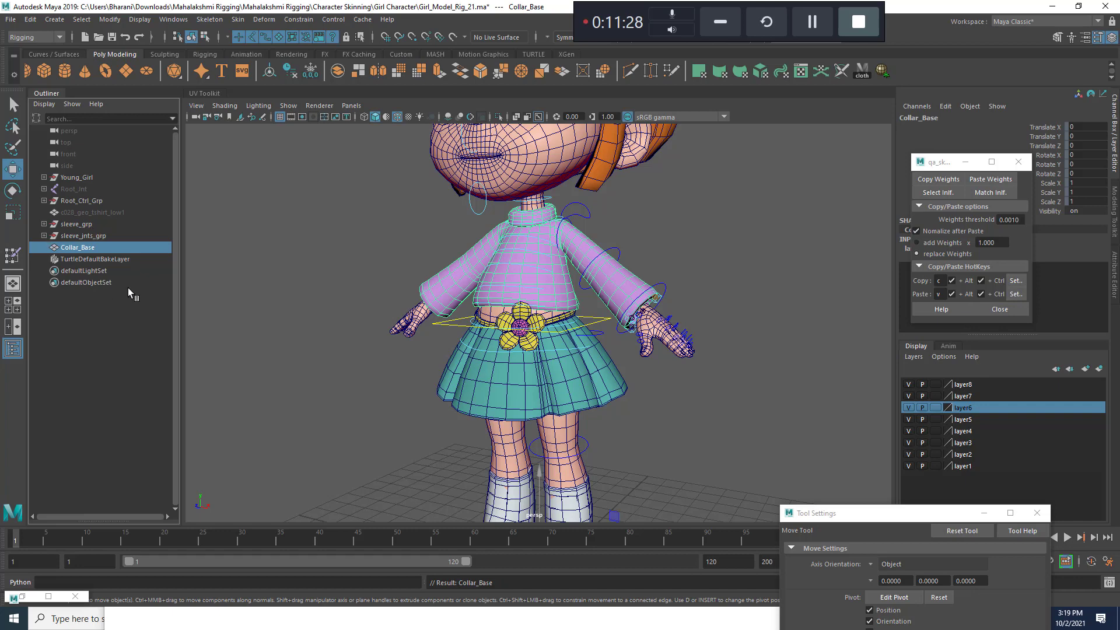
double_click(88, 248)
type("BS_")
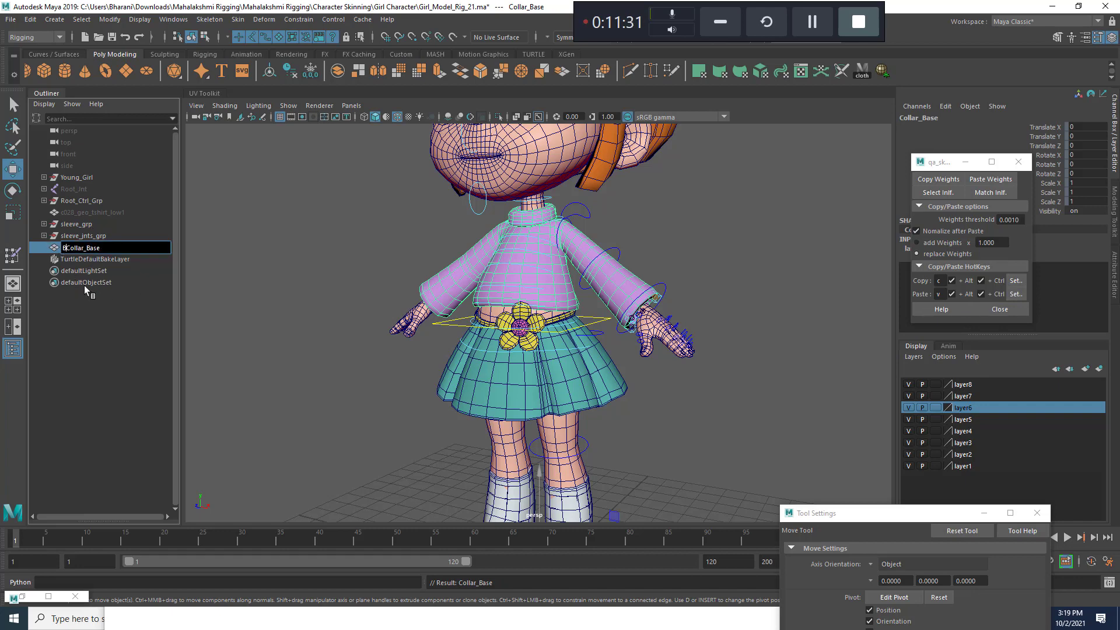
key("Return")
Hide the original T-shirt mesh c028_geo_tshirt_low in the Young_Girl group.
scroll(472, 274, "up", 5)
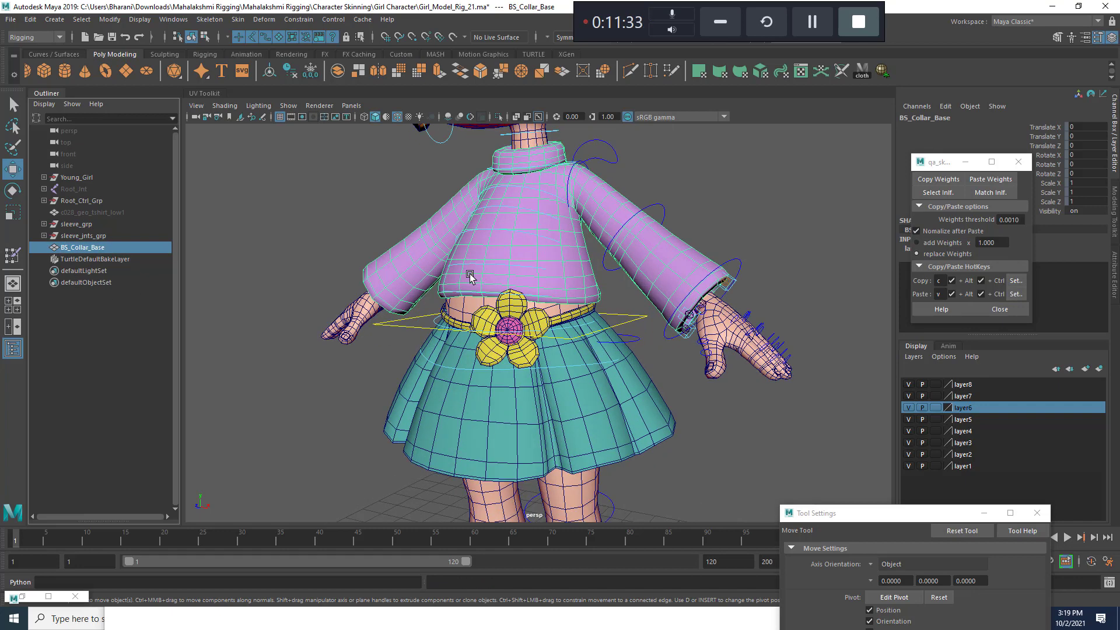
left_click(718, 255)
key("f")
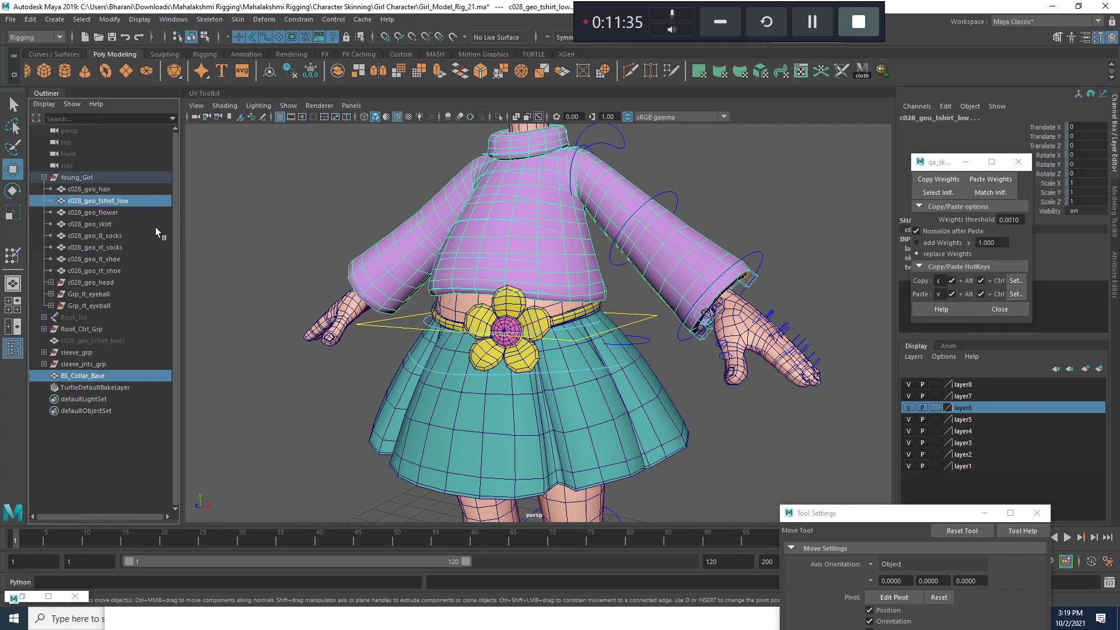
left_click(117, 198)
key("h")
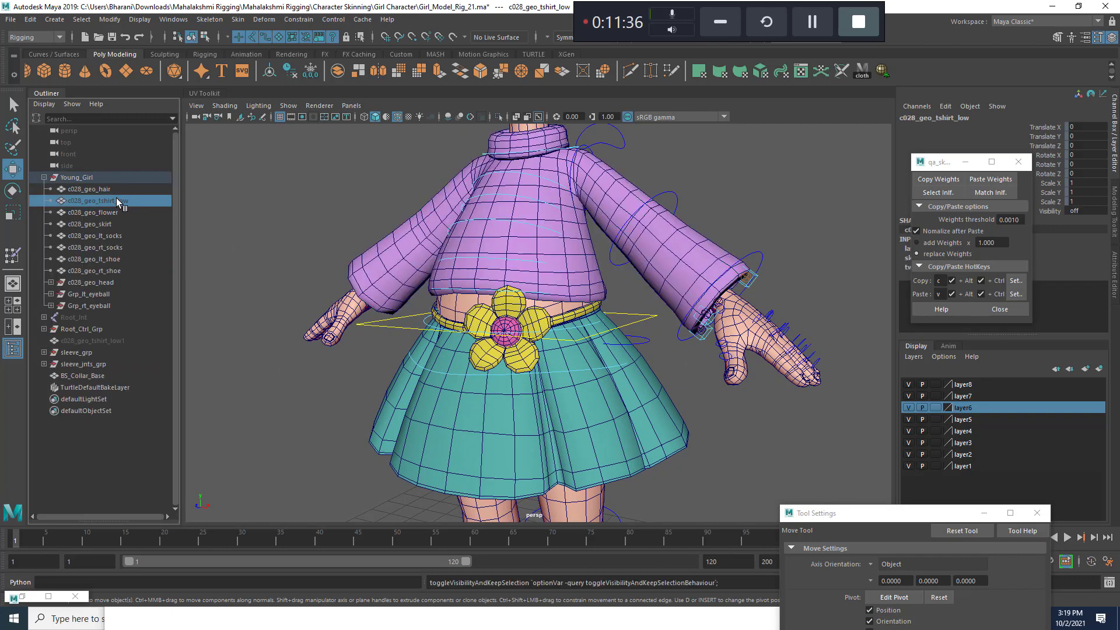
Duplicate the BS_Collar_Base mesh and hide the original so that only the copy is shown.
left_click(44, 177)
left_click(70, 247)
key("f")
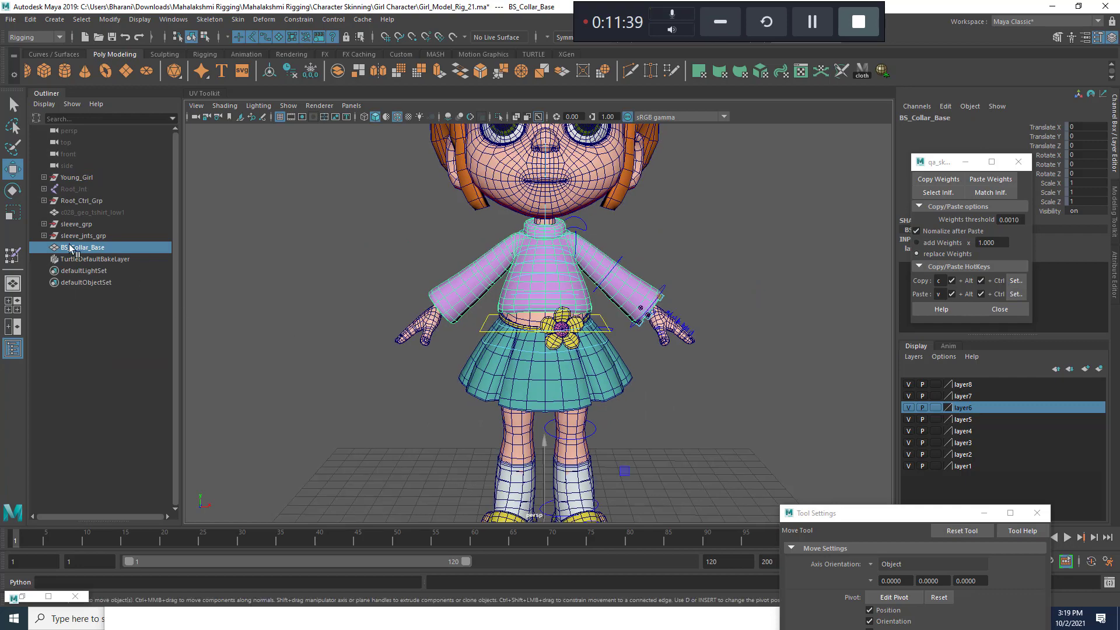
key("f")
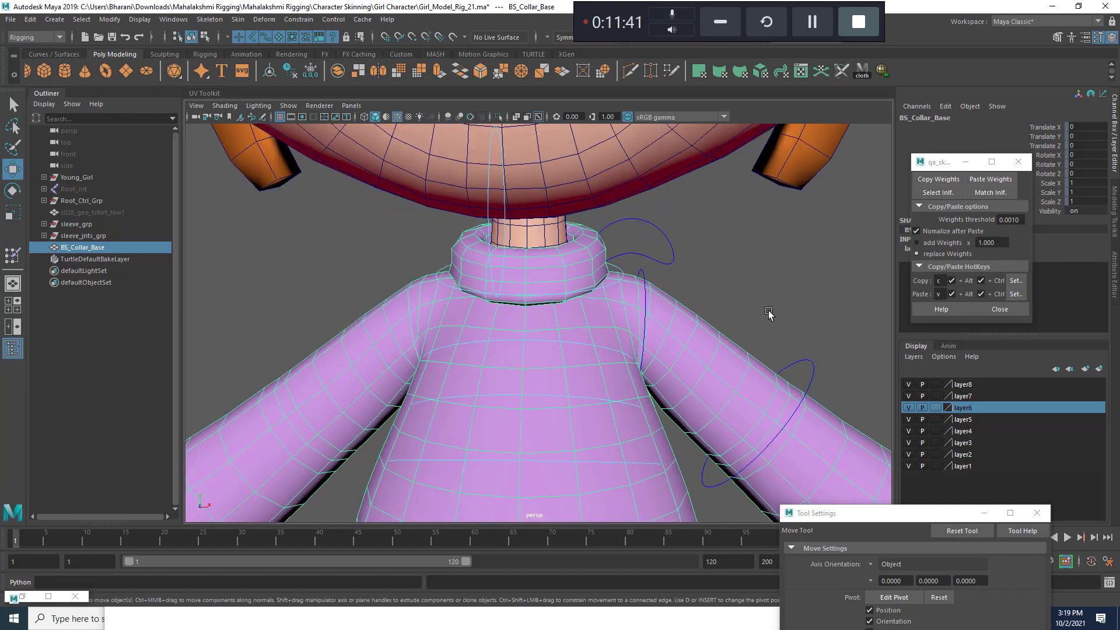
left_click(806, 290)
left_click(100, 249)
left_click_drag(522, 326, 484, 336, "alt")
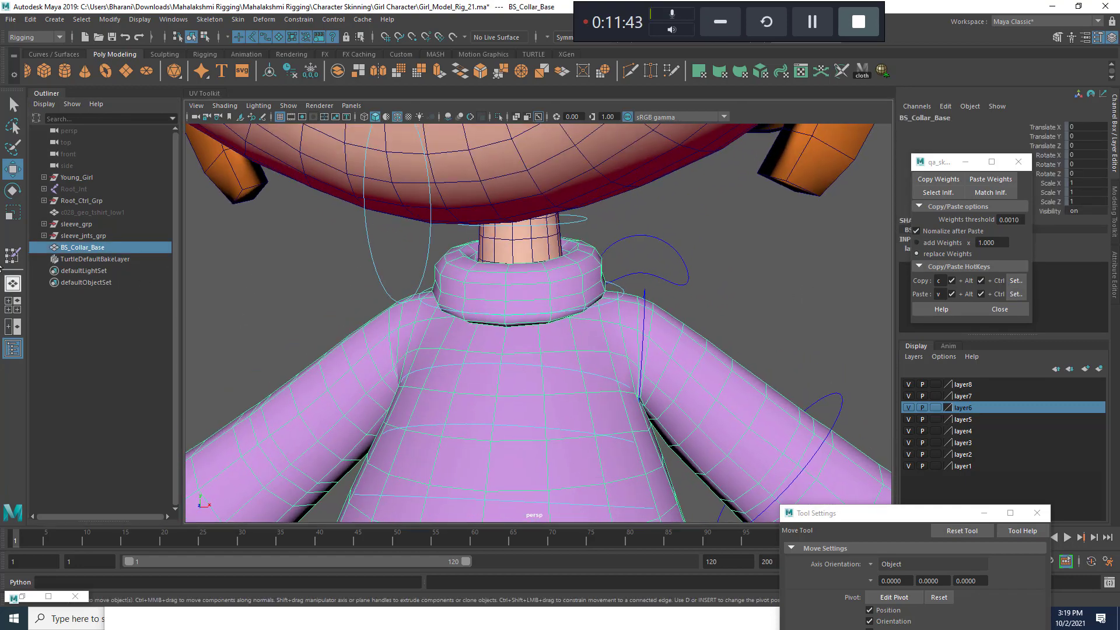
left_click(81, 249)
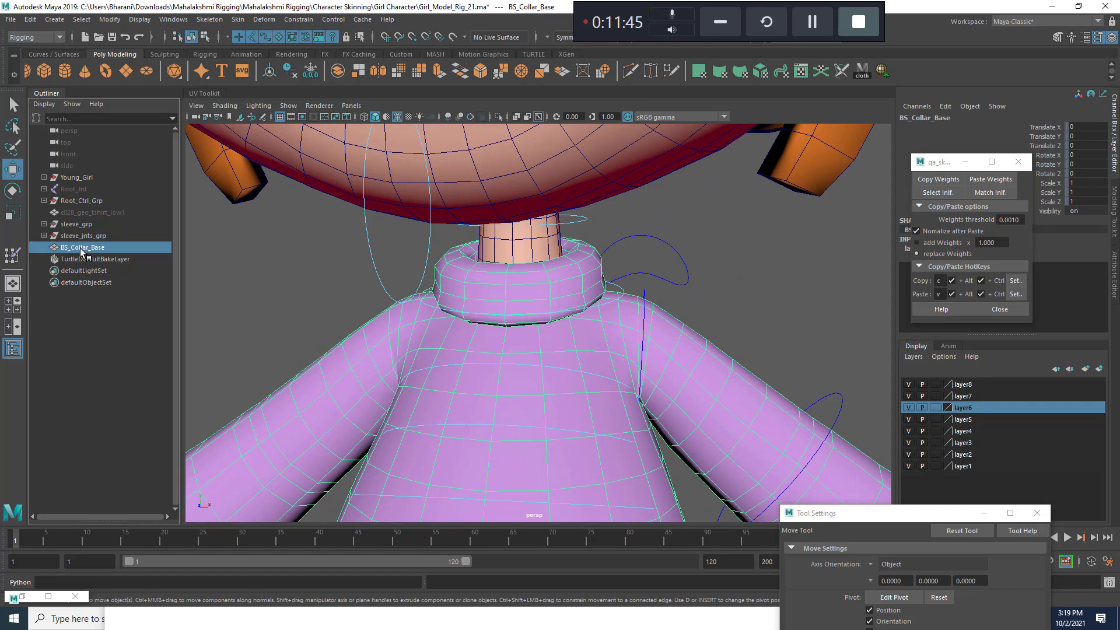
key("ctrl+d")
left_click(89, 247)
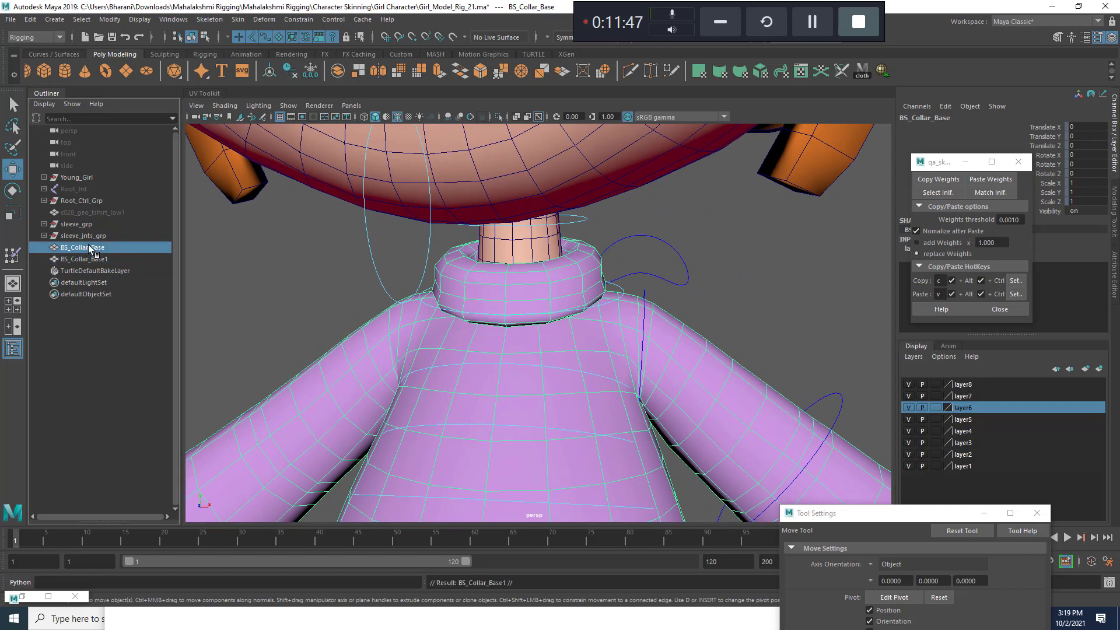
key("h")
Isolate the duplicated T-shirt BS_Collar_Base1 in the viewport and clear the selection.
left_click(564, 335)
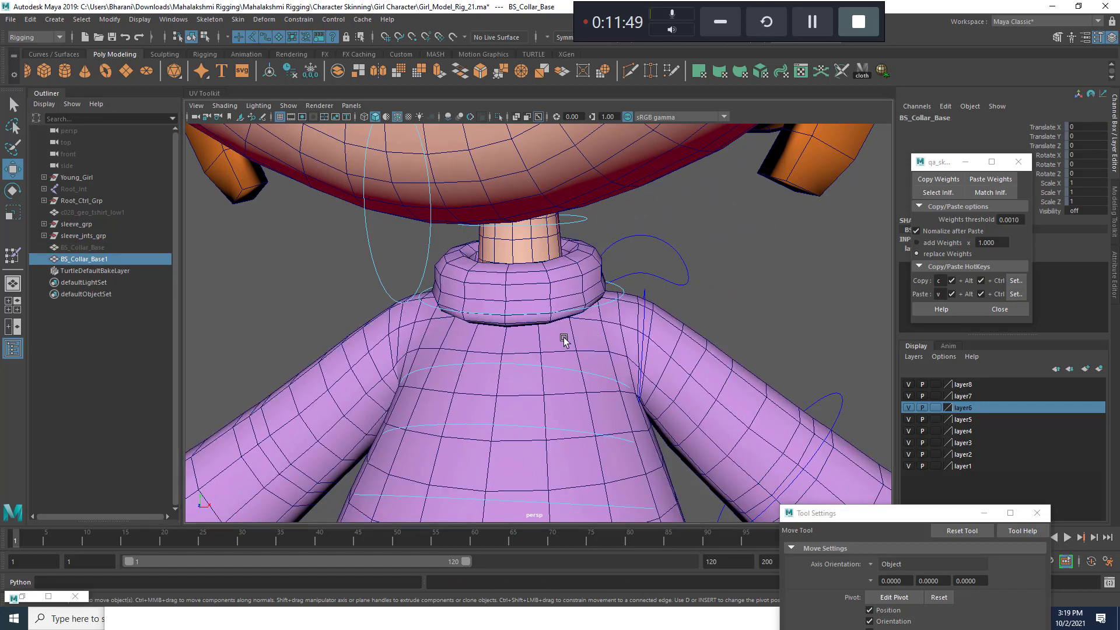
middle_click_drag(526, 371, 515, 325, "alt")
right_click_drag(515, 324, 589, 319, "alt")
right_click_drag(582, 281, 583, 299)
left_click(583, 299)
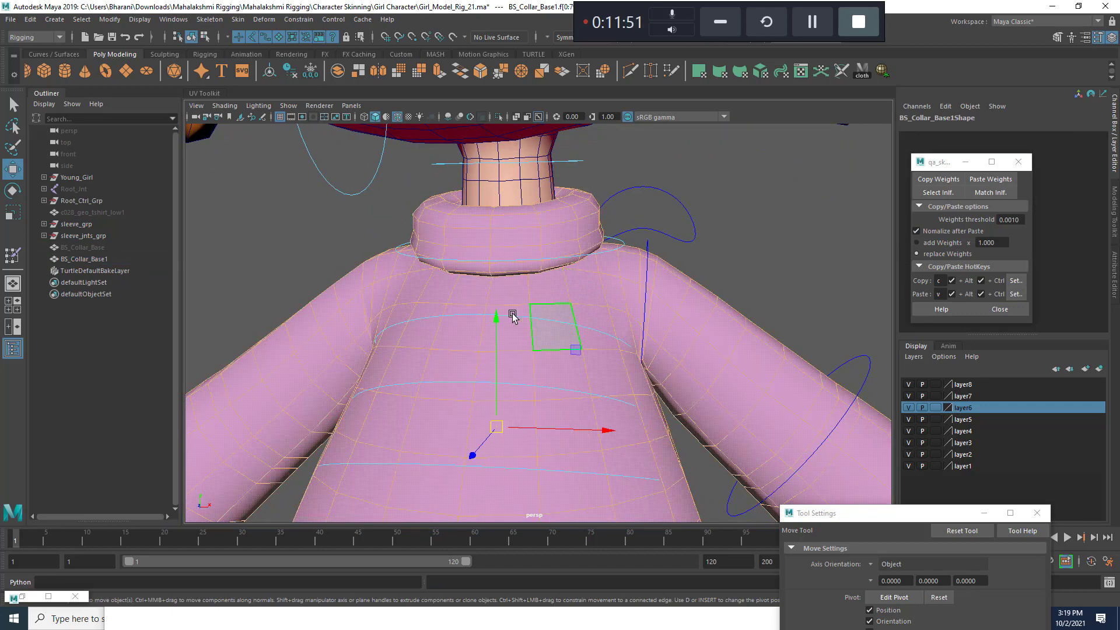
scroll(562, 284, "up", 5)
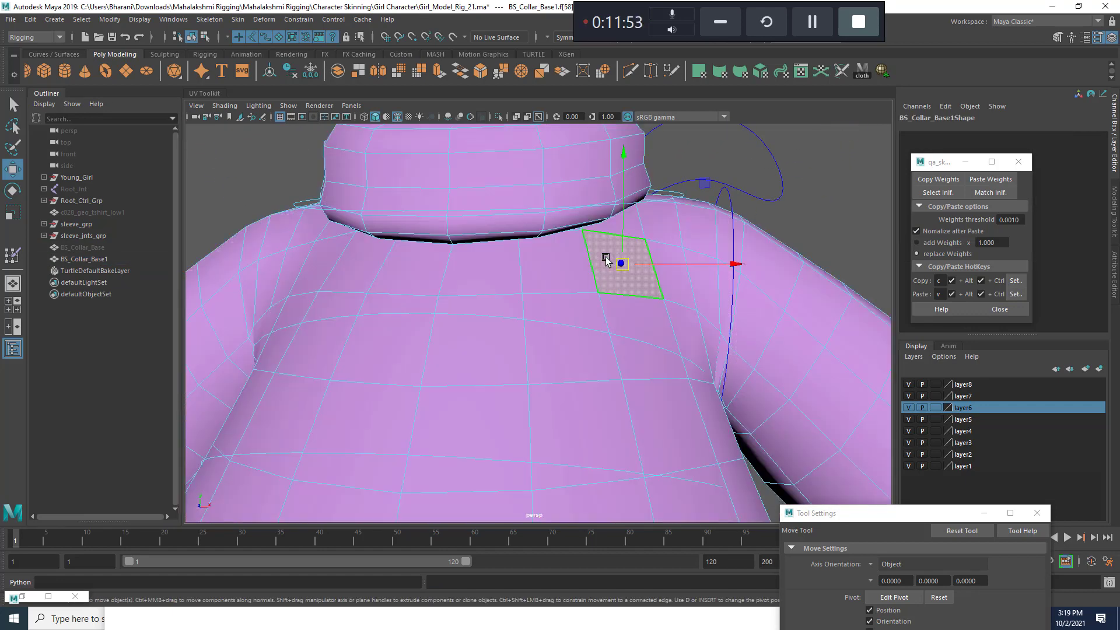
right_click_drag(472, 225, 576, 183)
left_click(500, 117)
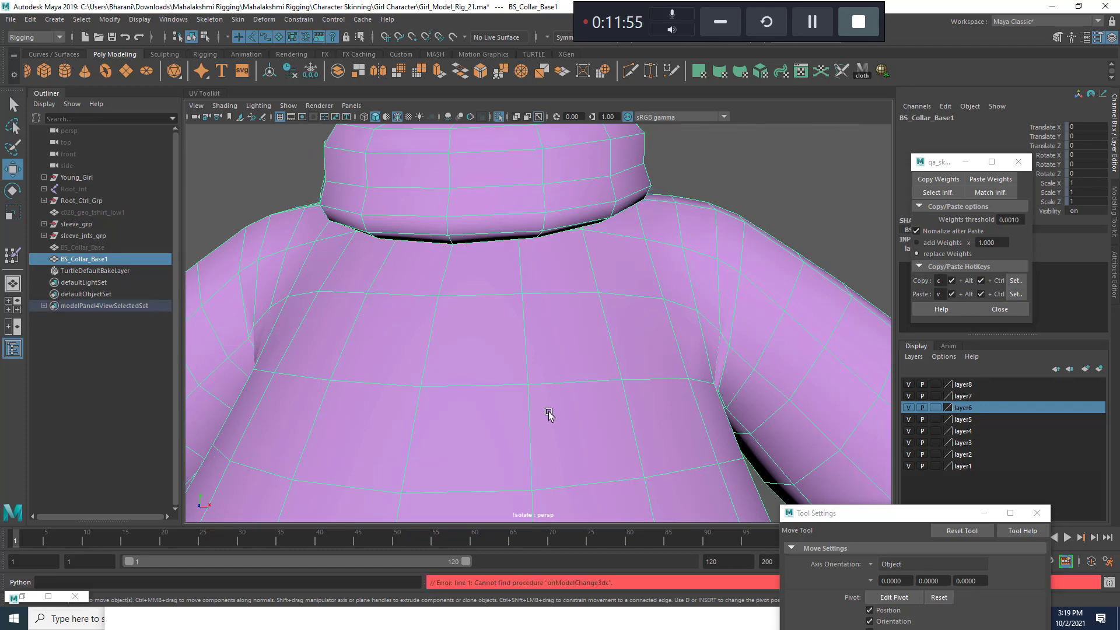
scroll(549, 414, "down", 4)
left_click(688, 301)
Delete the hidden inner face loops inside the collar of BS_Collar_Base1.
scroll(503, 330, "up", 1)
right_click_drag(503, 330, 561, 292, "alt")
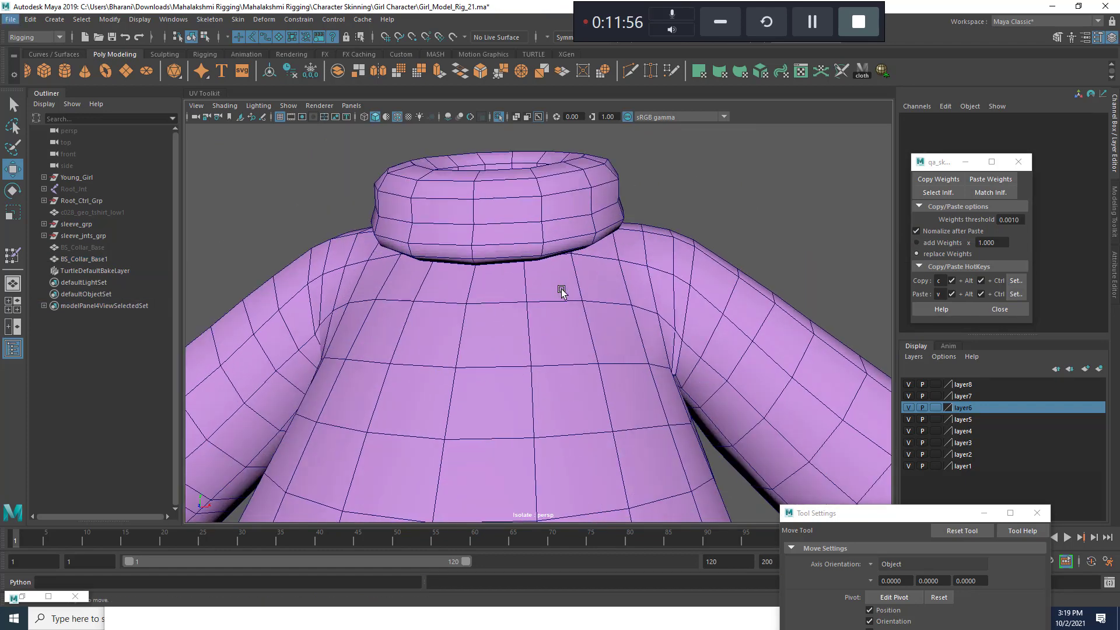
middle_click_drag(561, 245, 561, 286, "alt")
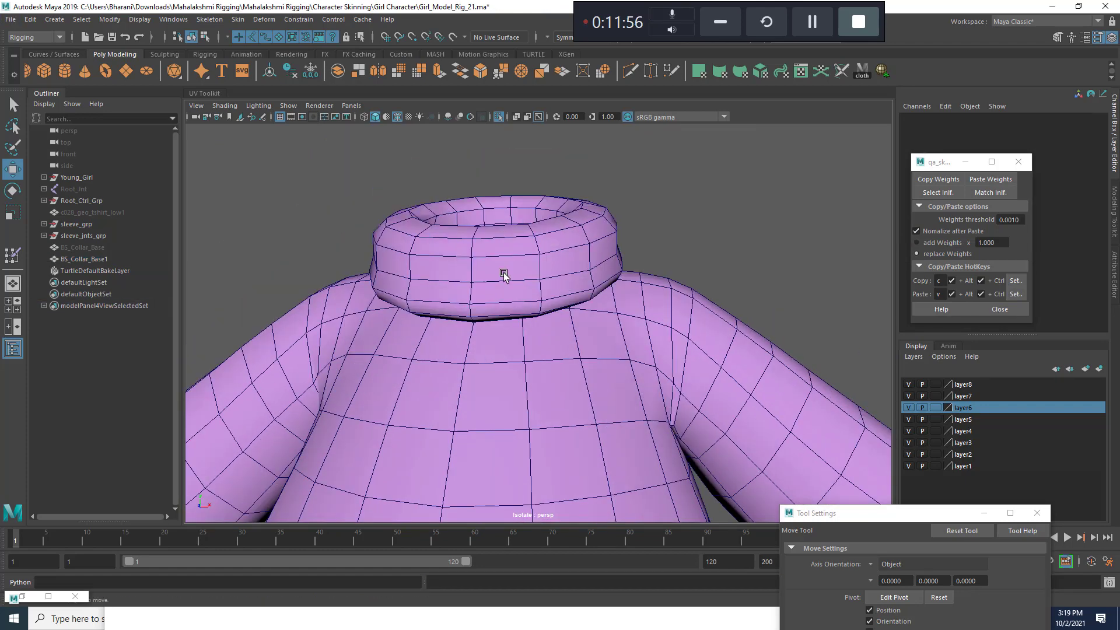
scroll(537, 287, "down", 5)
left_click_drag(539, 288, 550, 355, "alt")
right_click_drag(550, 355, 556, 286, "alt")
left_click(556, 287)
double_click(513, 262, "shift")
key("Delete")
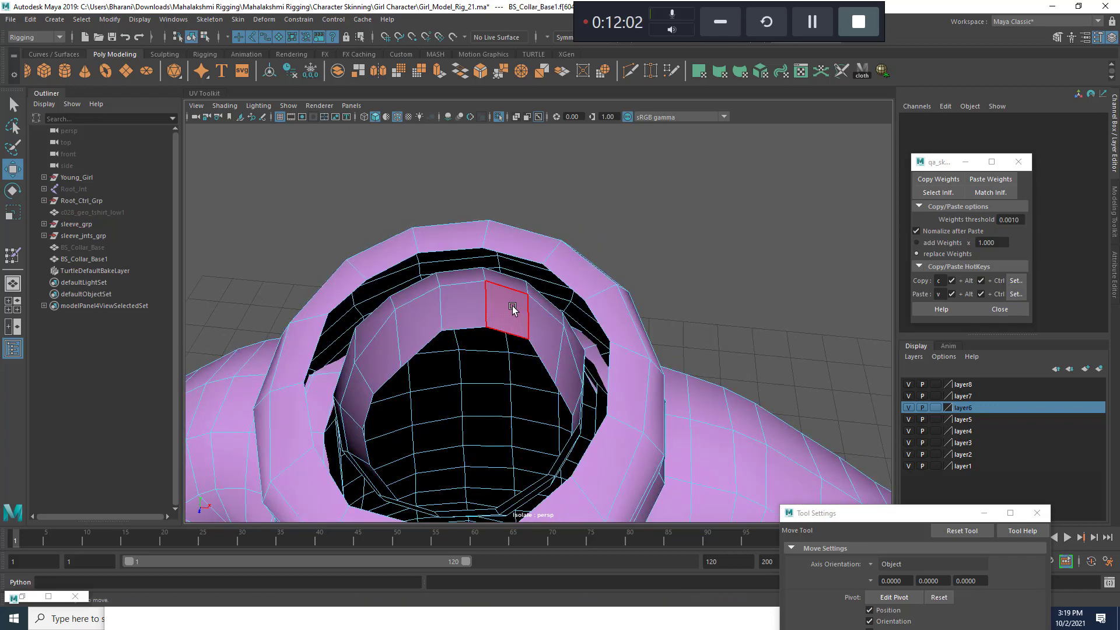
double_click(513, 310)
key("Delete")
Delete two horizontal edge loops around the collar, one near the upper rim and one near its lower edge.
scroll(546, 369, "down", 5)
left_click_drag(548, 370, 496, 352, "alt")
scroll(552, 309, "up", 5)
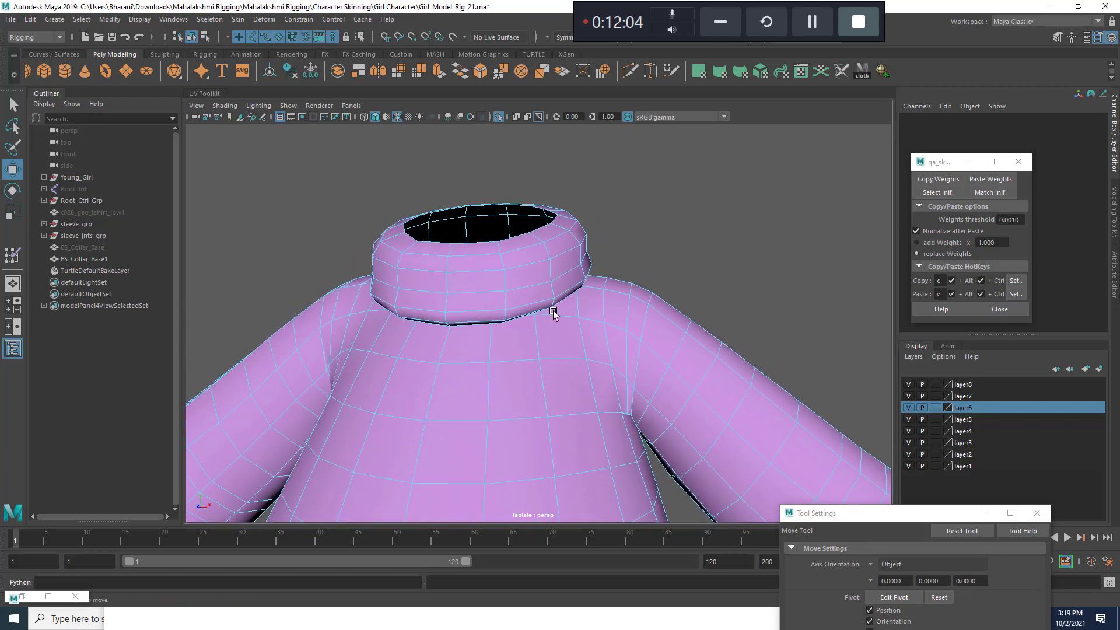
right_click_drag(519, 227, 519, 221)
left_click(518, 263)
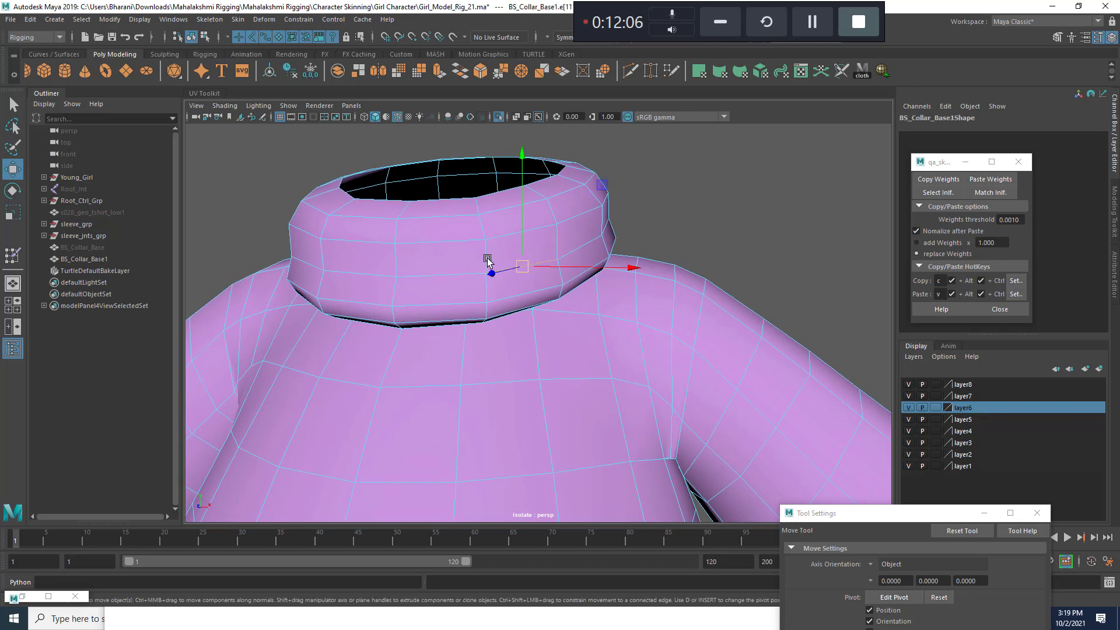
double_click(497, 211)
double_click(510, 304, "shift")
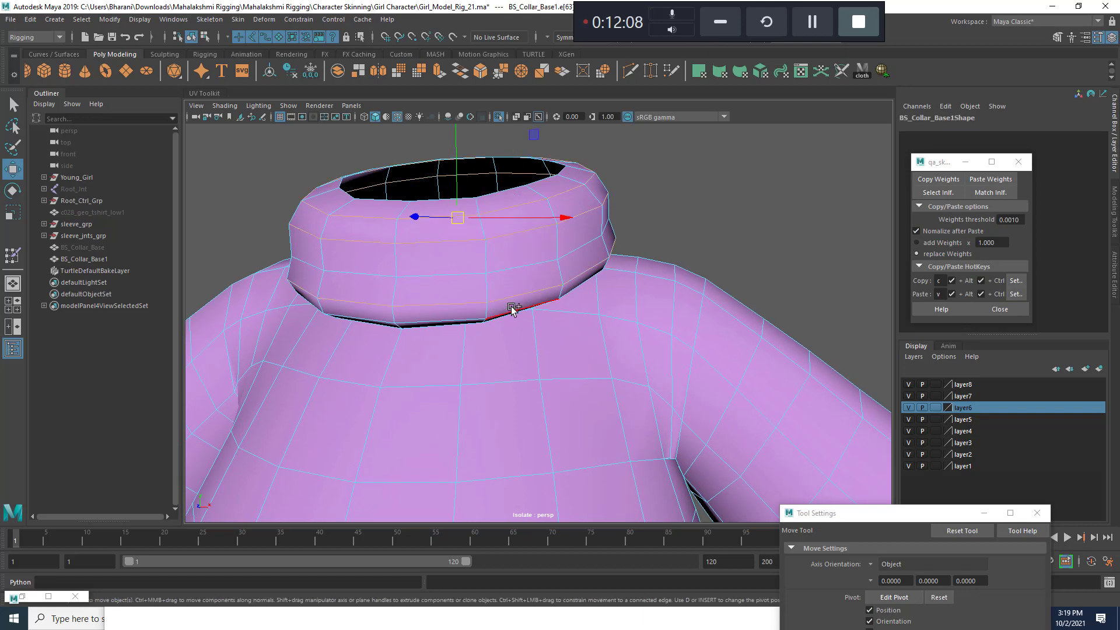
right_click_drag(535, 251, 749, 230, "ctrl")
scroll(513, 298, "down", 2)
Try to delete the edge loop where the collar meets the shirt body, and undo it.
left_click_drag(512, 297, 598, 239, "alt")
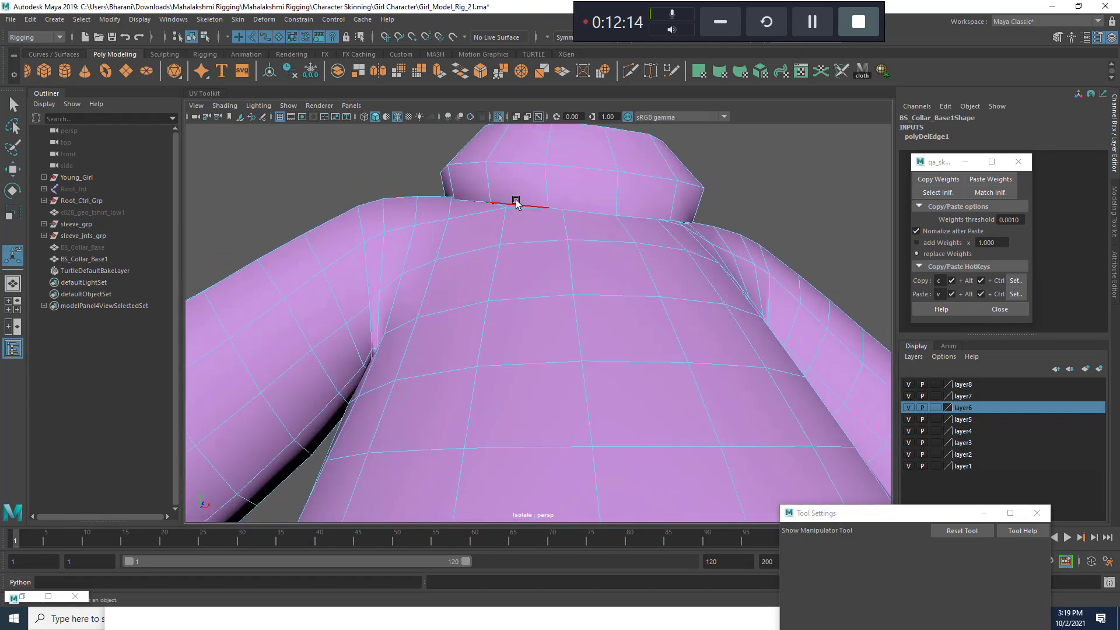
double_click(571, 194)
right_click_drag(570, 193, 820, 193, "ctrl")
left_click_drag(662, 238, 645, 256, "alt")
key("ctrl+z")
scroll(460, 290, "down", 3)
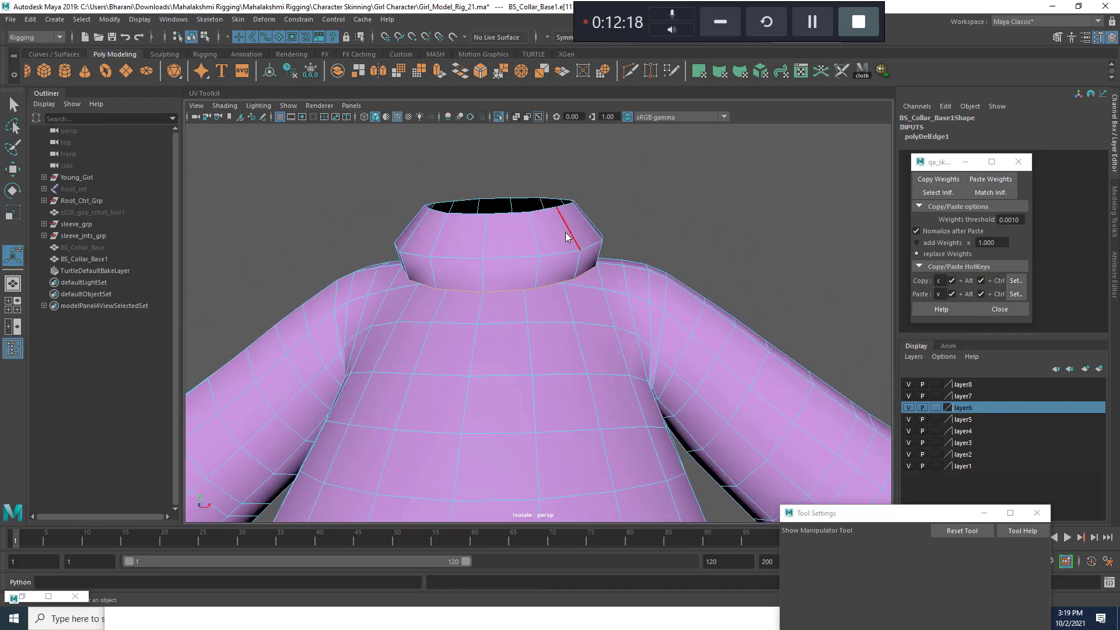
Try pulling a side vertex of the collar rim outward with soft selection, and undo the move.
key("q")
key("F8")
key("f")
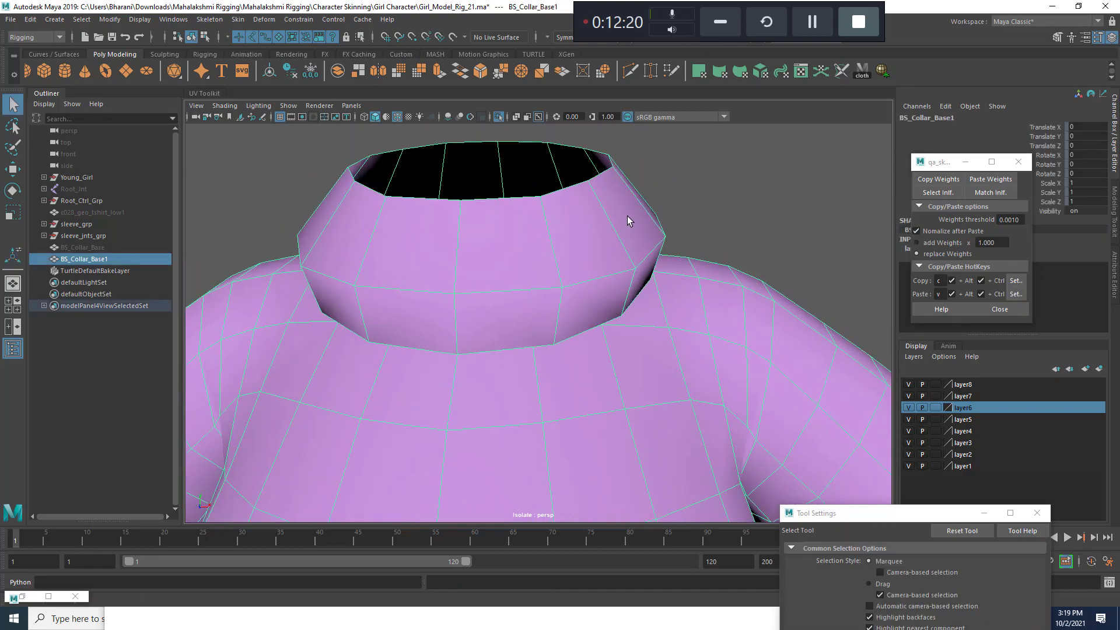
key("F9")
left_click(613, 168)
key("w")
scroll(630, 206, "down", 3)
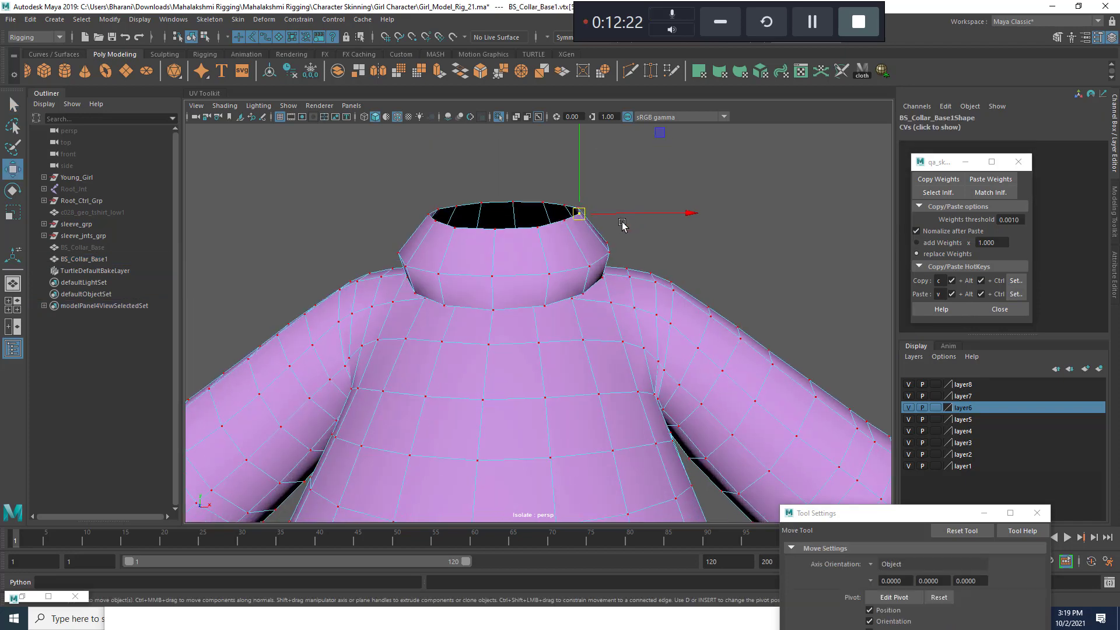
key("b")
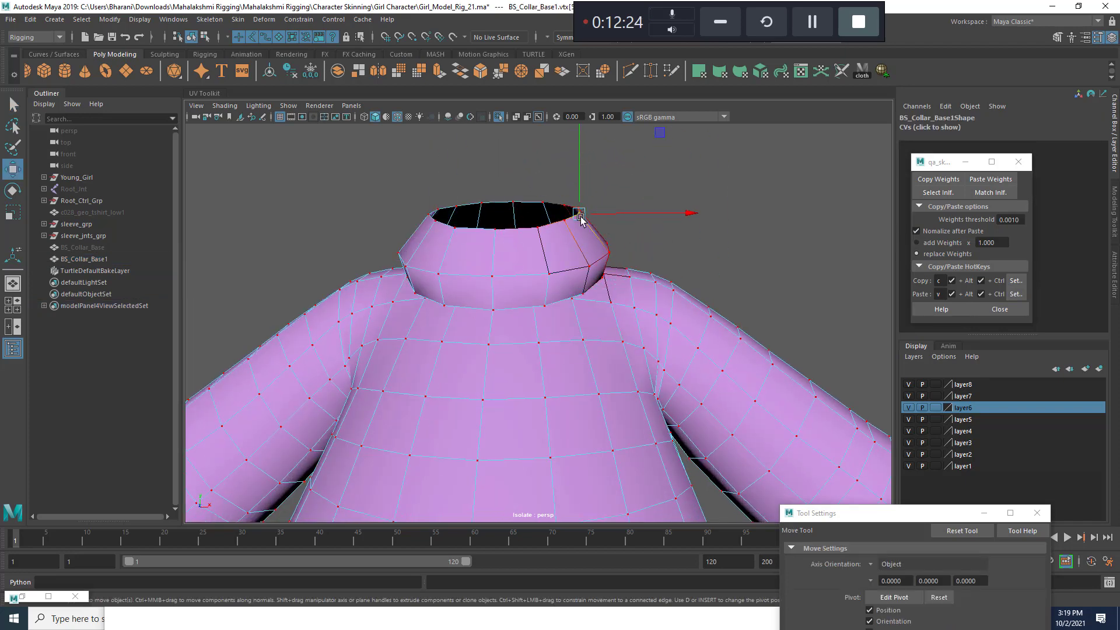
left_click_drag(579, 214, 698, 205)
key("ctrl+z")
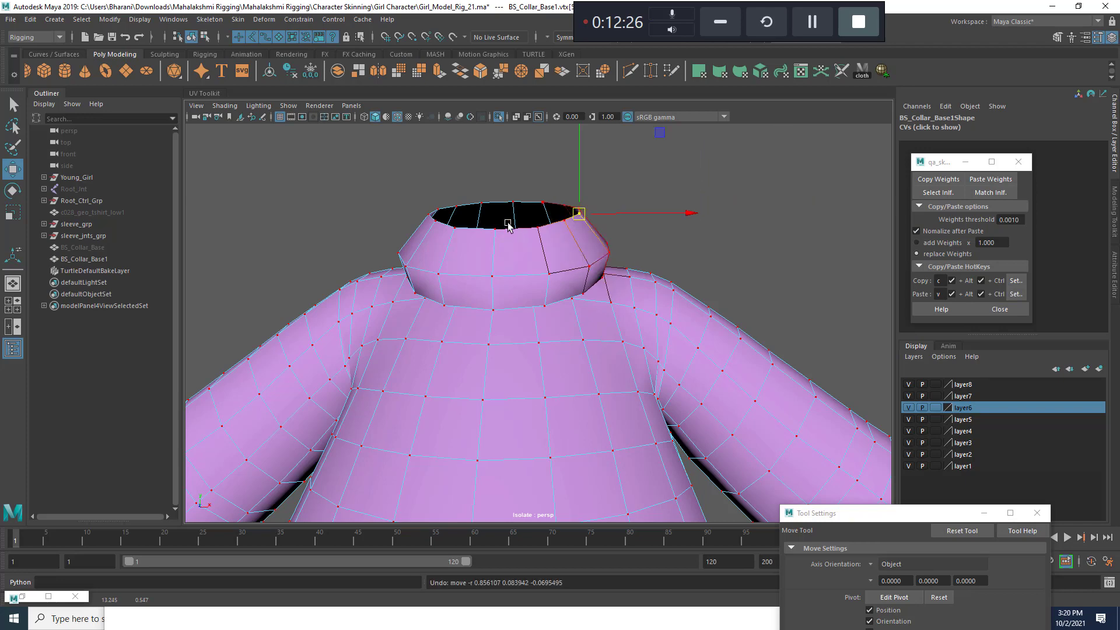
Try pulling the front and another rim vertex of the collar outward with soft selection, undoing each move.
left_click(492, 229)
left_click_drag(546, 263, 422, 273, "alt")
left_click_drag(410, 229, 288, 258)
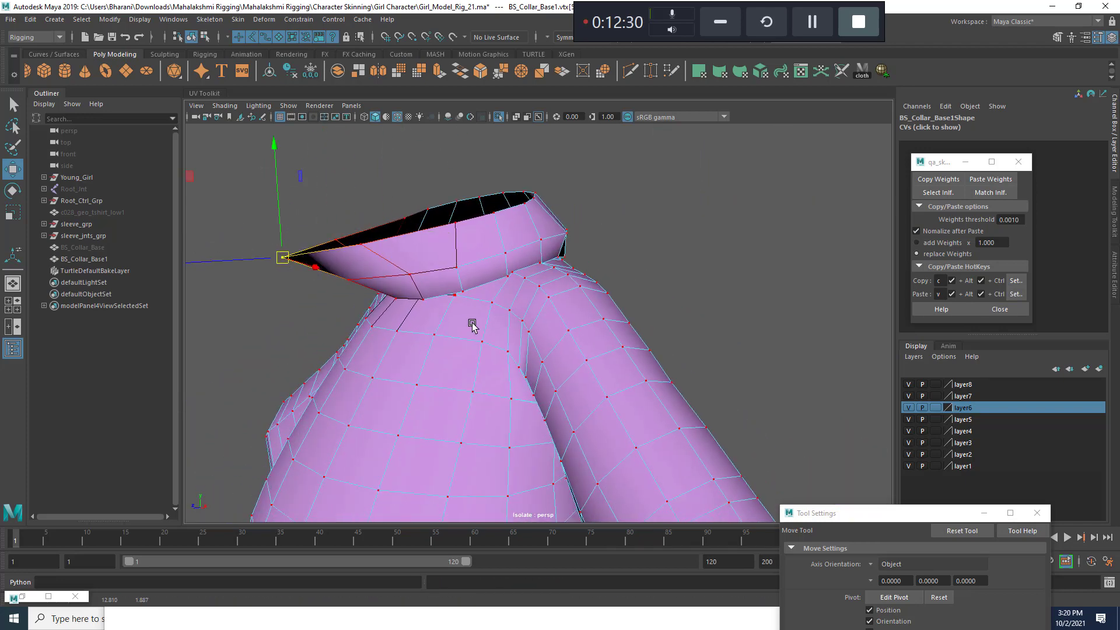
key("ctrl+z")
left_click_drag(568, 213, 633, 171, "alt")
left_click(538, 216)
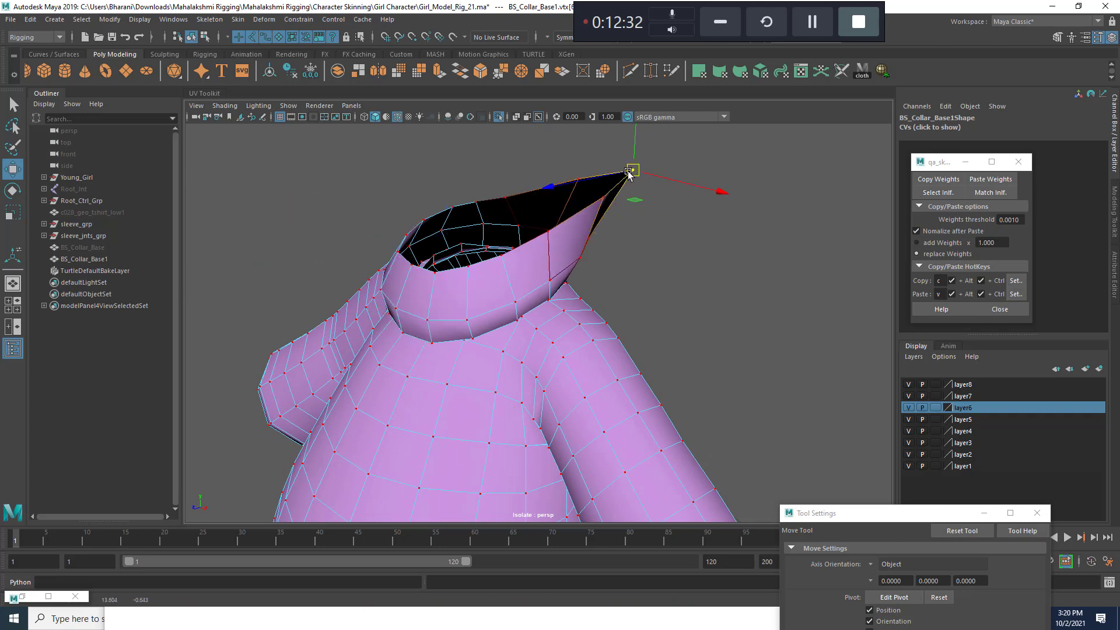
key("ctrl+z")
left_click_drag(501, 277, 575, 244, "alt")
left_click(591, 234)
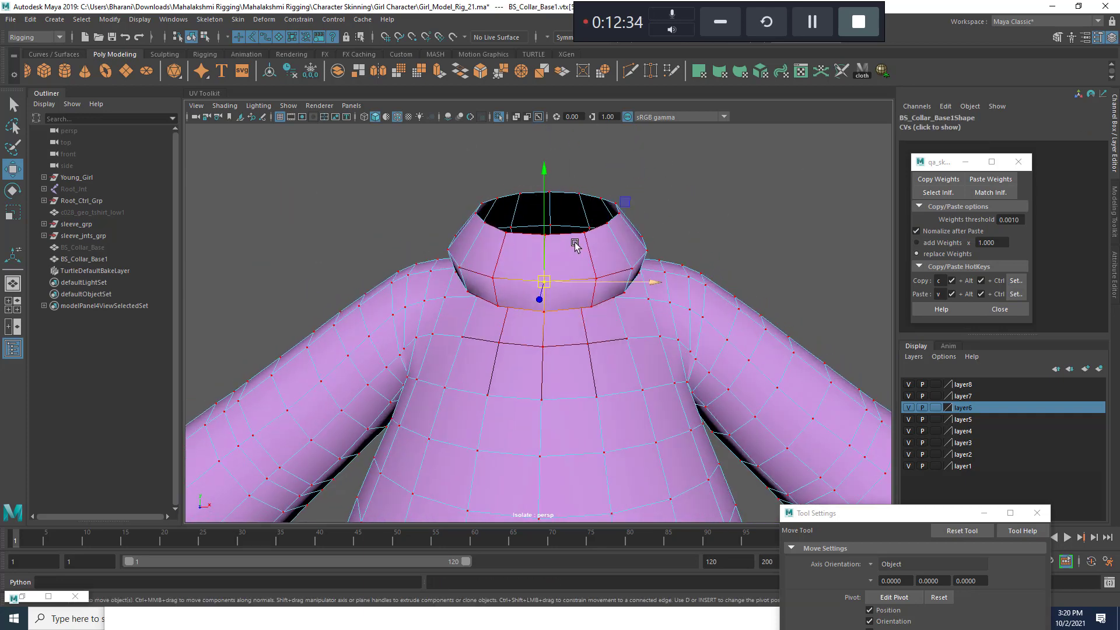
Clear the vertex selection and return the simplified T-shirt copy to object mode.
left_click(748, 211)
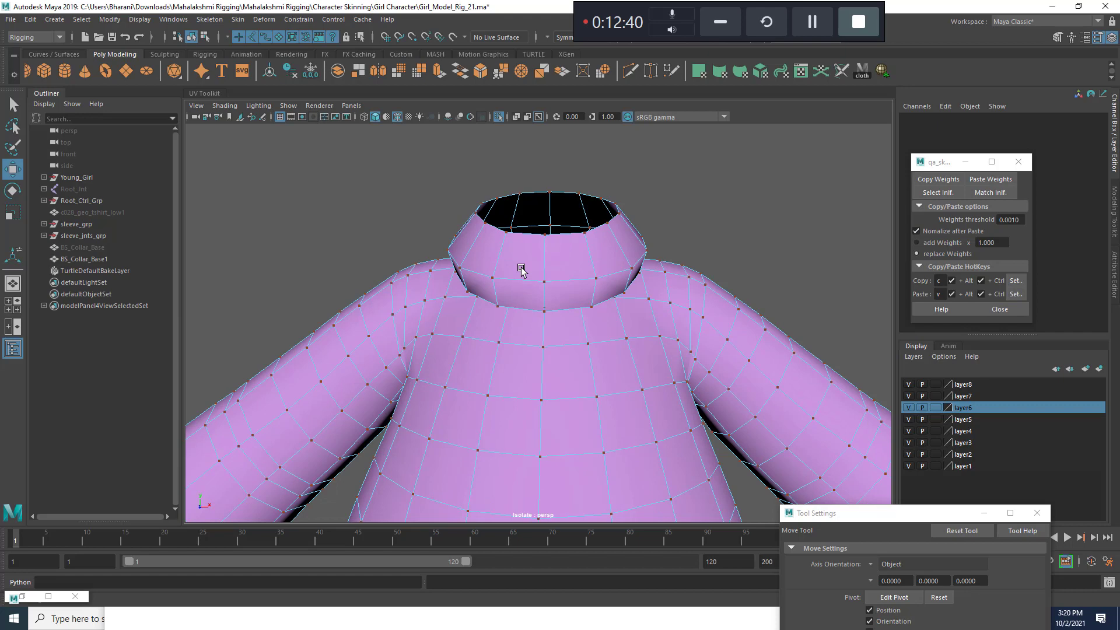
right_click(576, 261)
right_click_drag(605, 268, 694, 230)
left_click(694, 231)
scroll(584, 417, "down", 9)
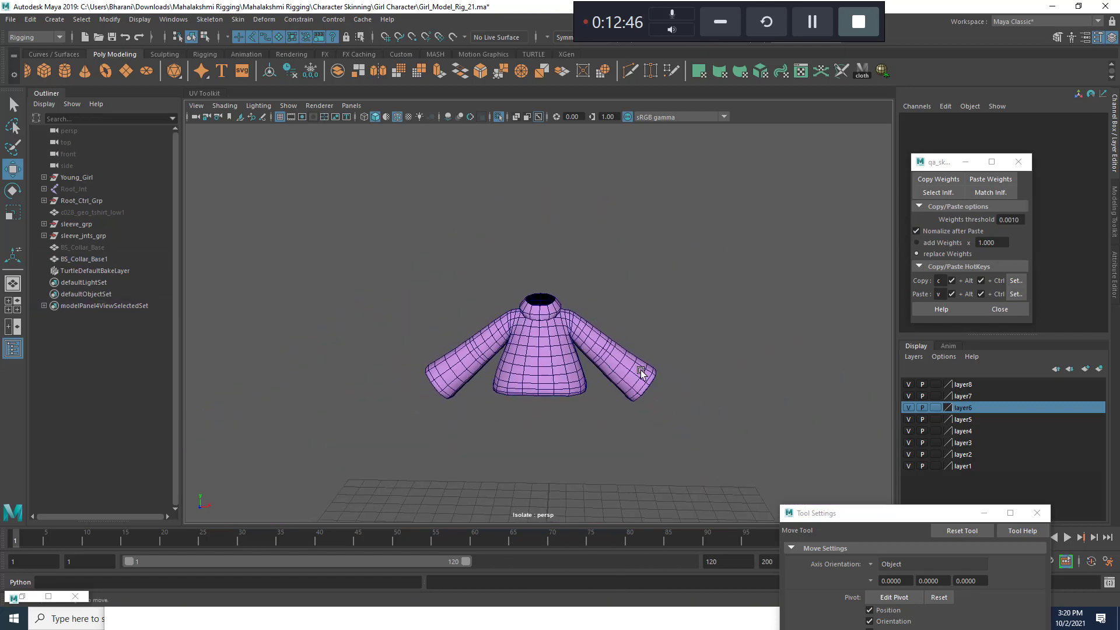
right_click(415, 623)
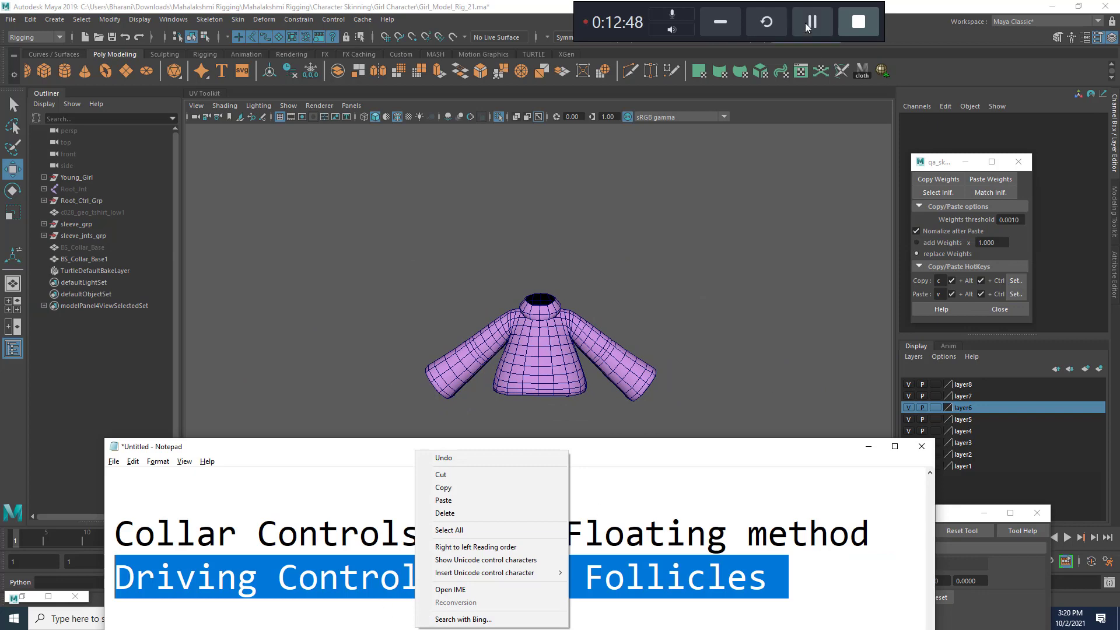
left_click(805, 22)
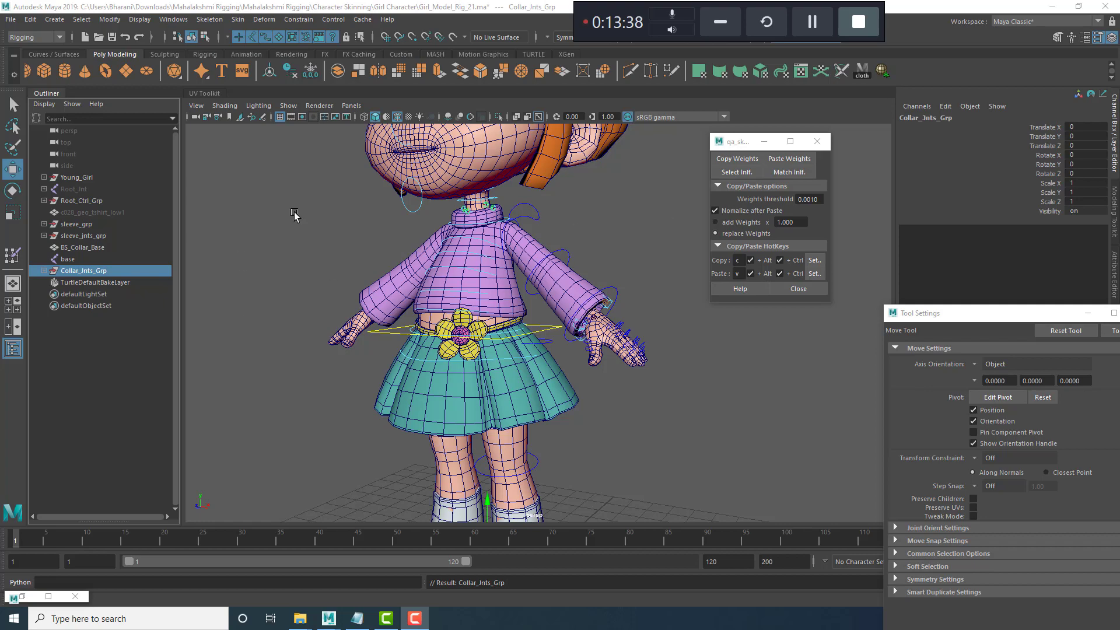
Isolate BS_Collar_Base, the base joint and Collar_Jnts_Grp together in the viewport.
scroll(295, 214, "up", 5)
middle_click_drag(395, 187, 495, 343, "alt")
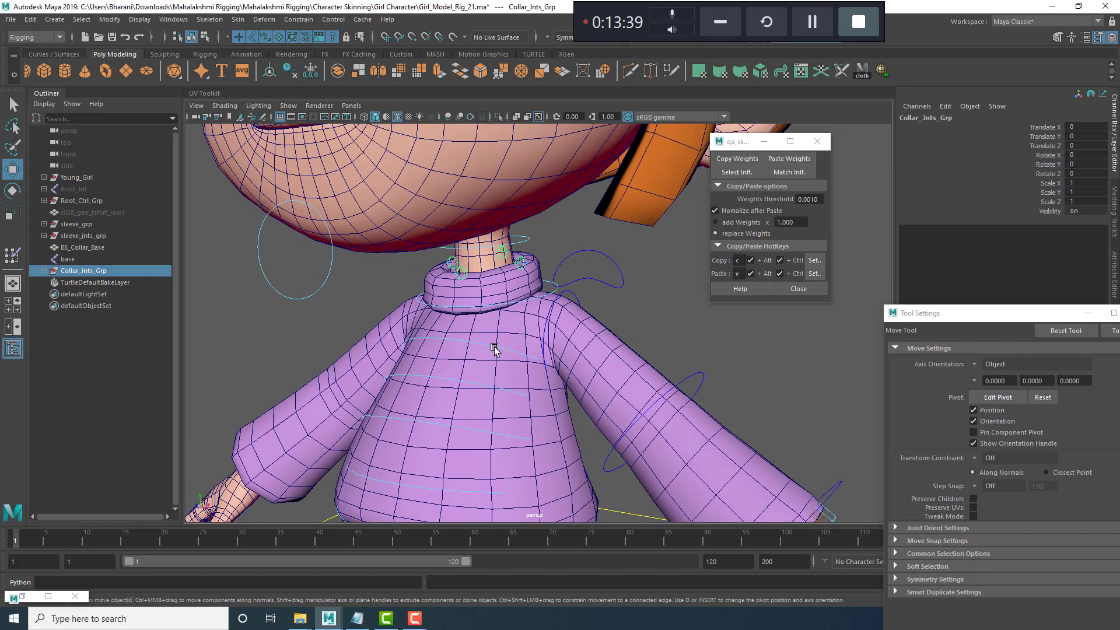
left_click(75, 247)
left_click(76, 257, "ctrl")
left_click(79, 268, "ctrl")
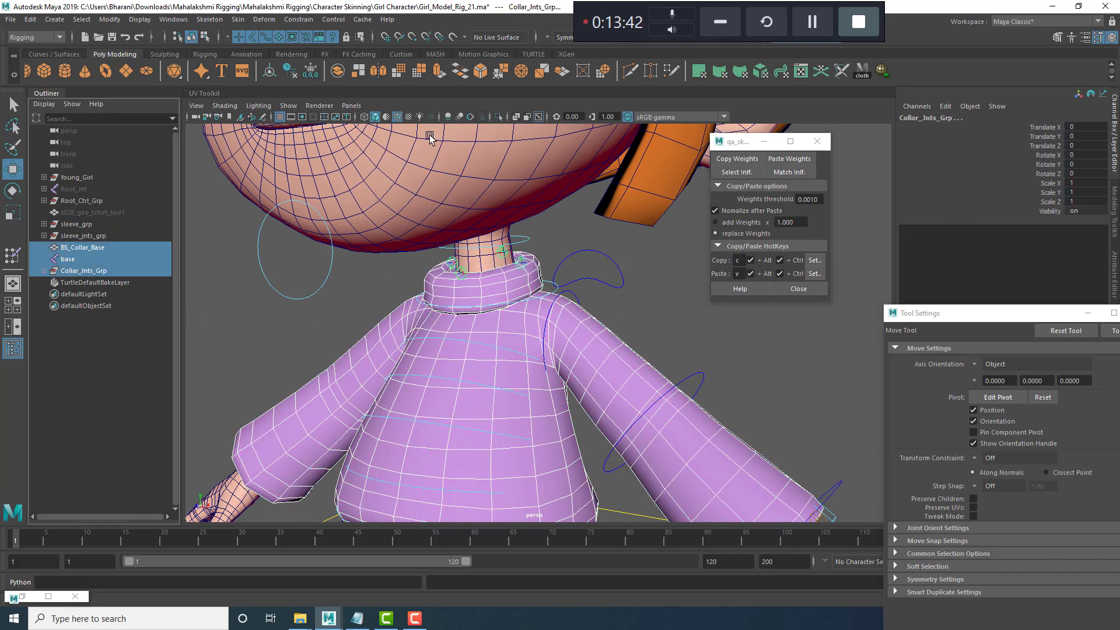
left_click(499, 117)
scroll(521, 338, "down", 5)
middle_click_drag(521, 341, 525, 333, "alt")
scroll(490, 288, "up", 5)
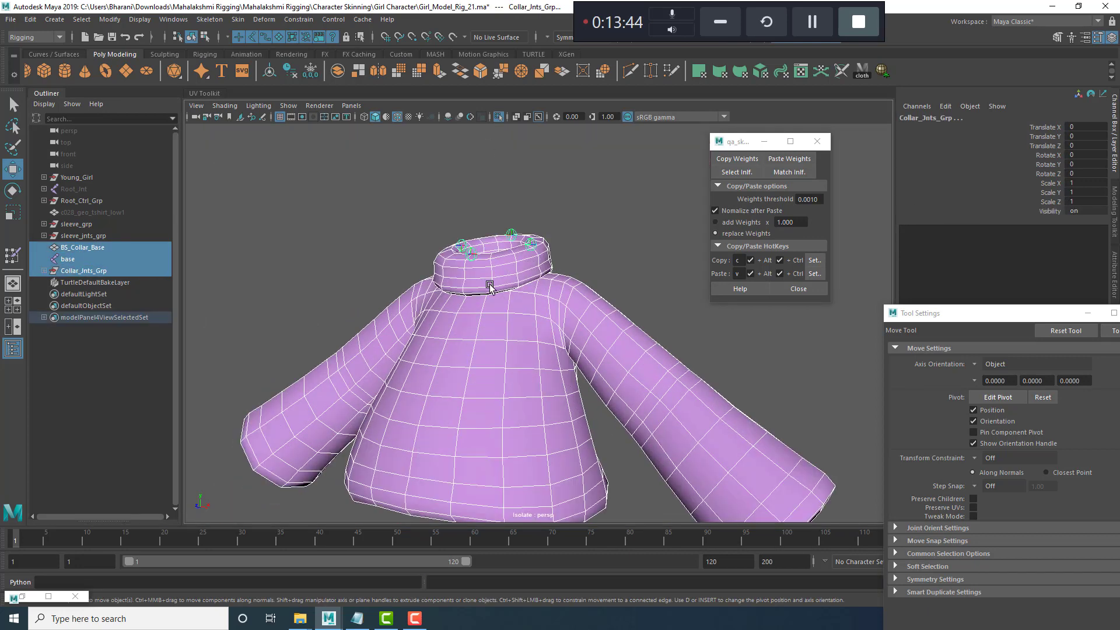
Test the collar skinning by moving collar joints such as collar_l_jnt and collar_b_jnt, undoing the moves.
scroll(490, 287, "up", 5)
left_click(501, 245)
left_click_drag(501, 245, 620, 245, "alt")
key("ctrl+z")
left_click(700, 243)
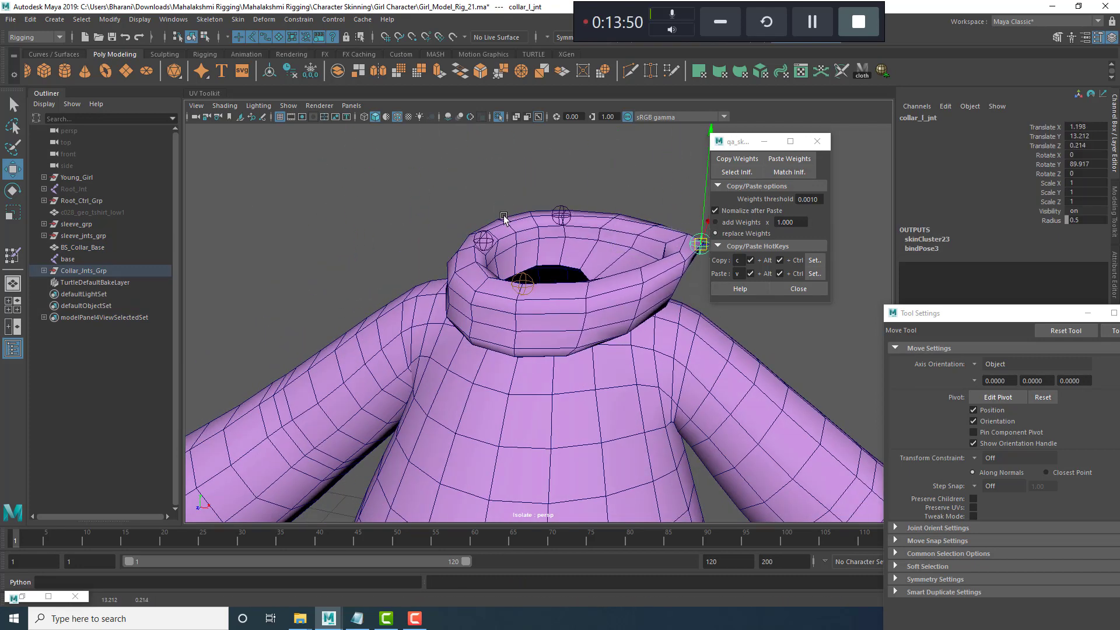
left_click(561, 216)
left_click_drag(561, 216, 623, 292, "alt")
scroll(531, 292, "down", 5)
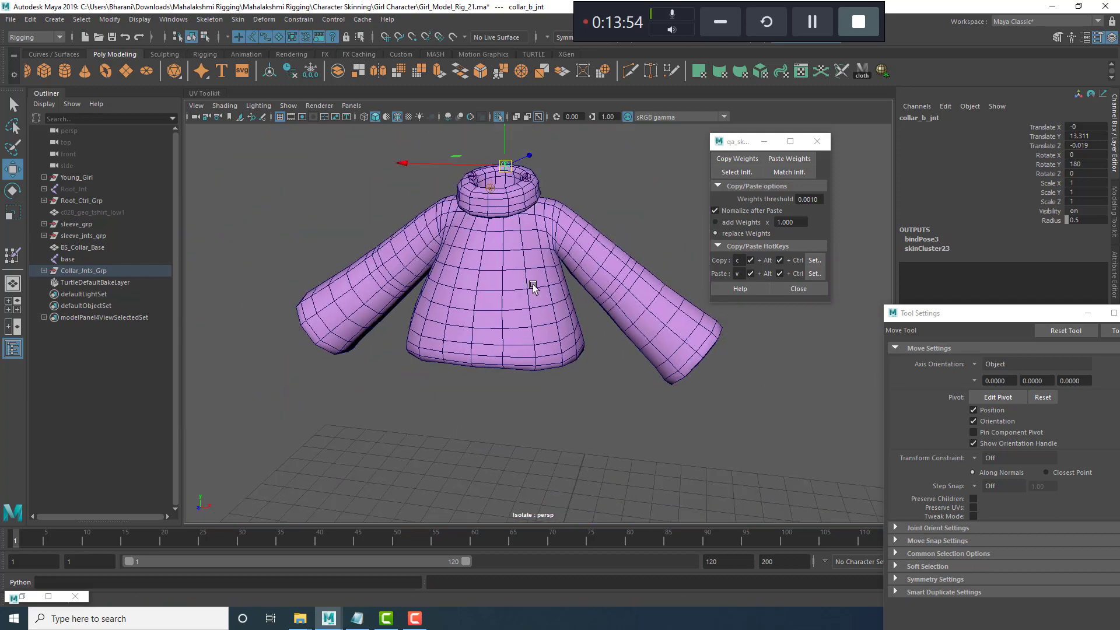
Inspect the painted skin weights of collar_F_jnt and collar_l_jnt on BS_Collar_Base, returning to the Move tool.
scroll(533, 285, "up", 5)
left_click_drag(533, 285, 562, 297, "alt")
middle_click_drag(557, 230, 559, 299, "alt")
left_click_drag(558, 299, 522, 204, "alt")
scroll(467, 233, "up", 5)
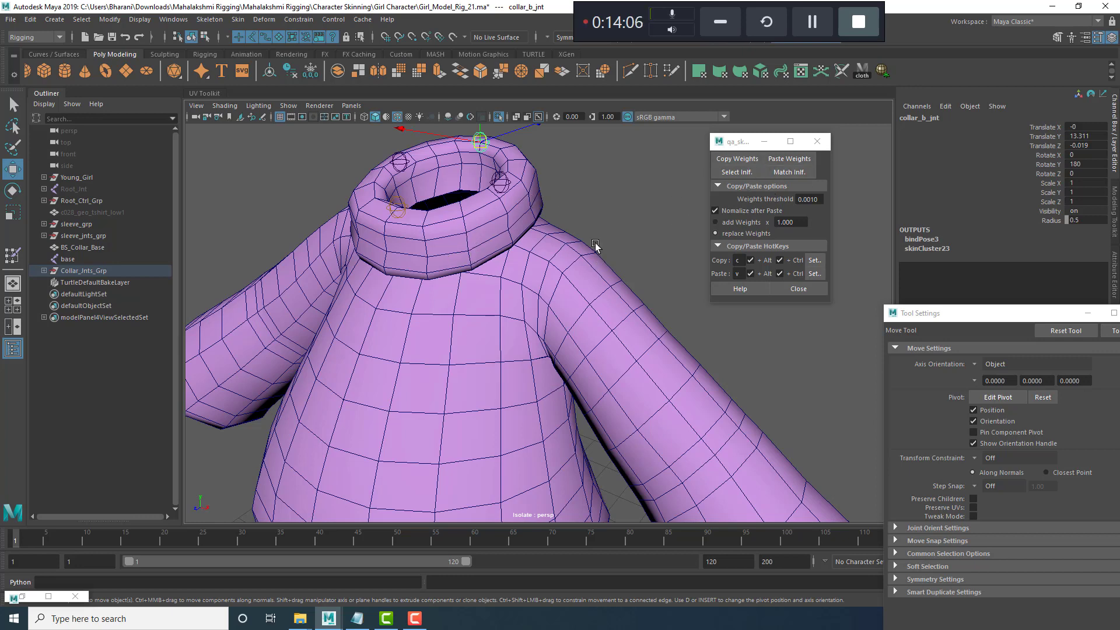
left_click(408, 242)
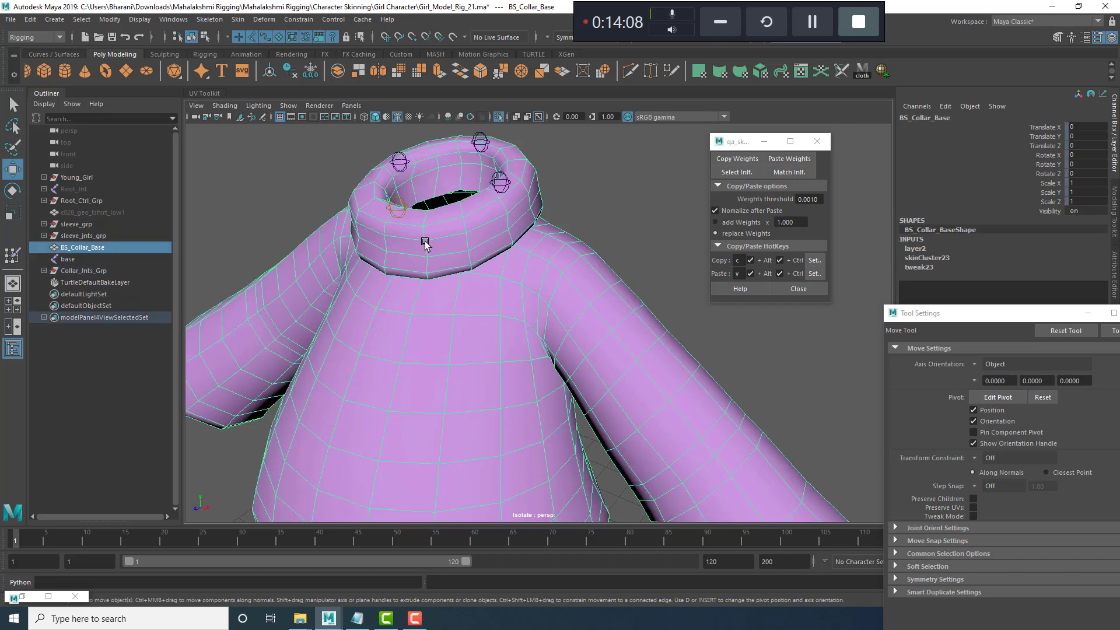
key("y")
right_click_drag(395, 203, 426, 282)
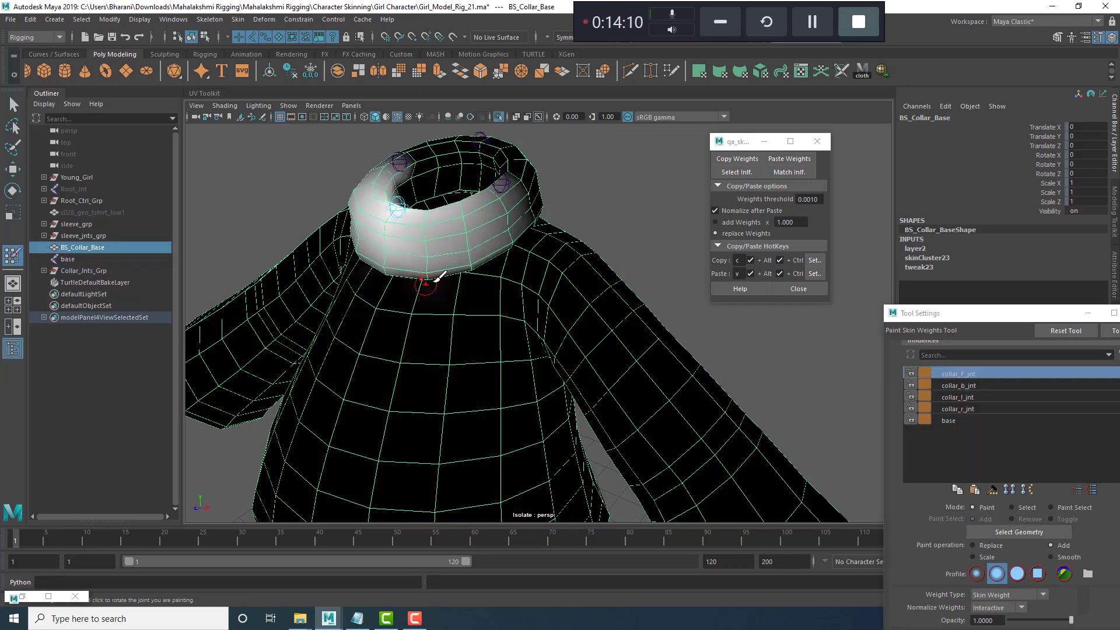
scroll(428, 284, "down", 4)
left_click_drag(428, 284, 481, 285, "alt")
scroll(528, 309, "up", 4)
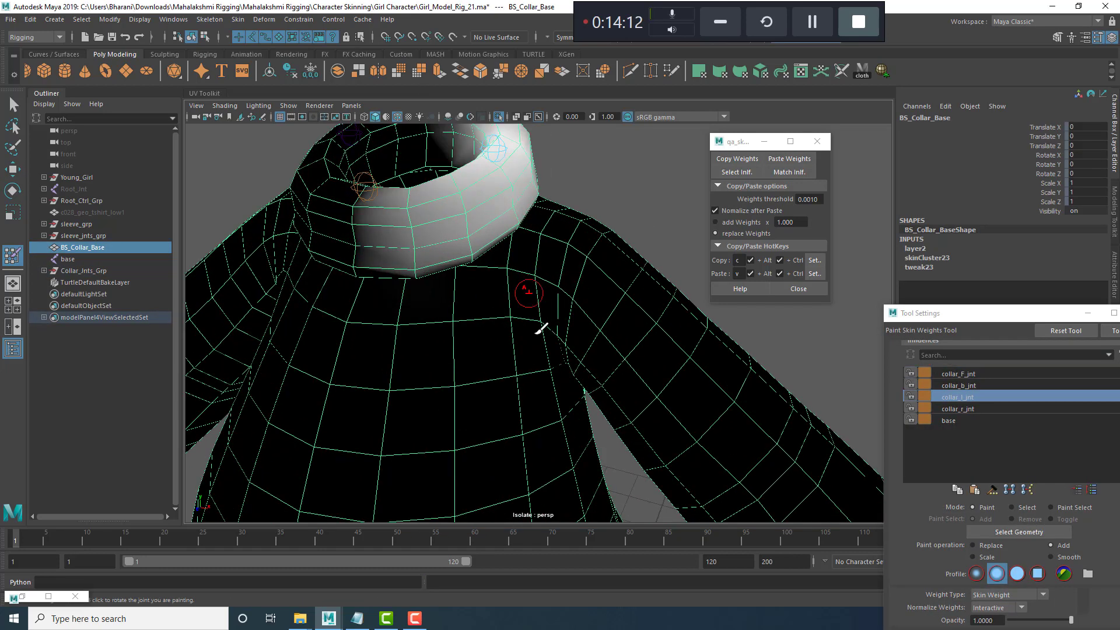
key("w")
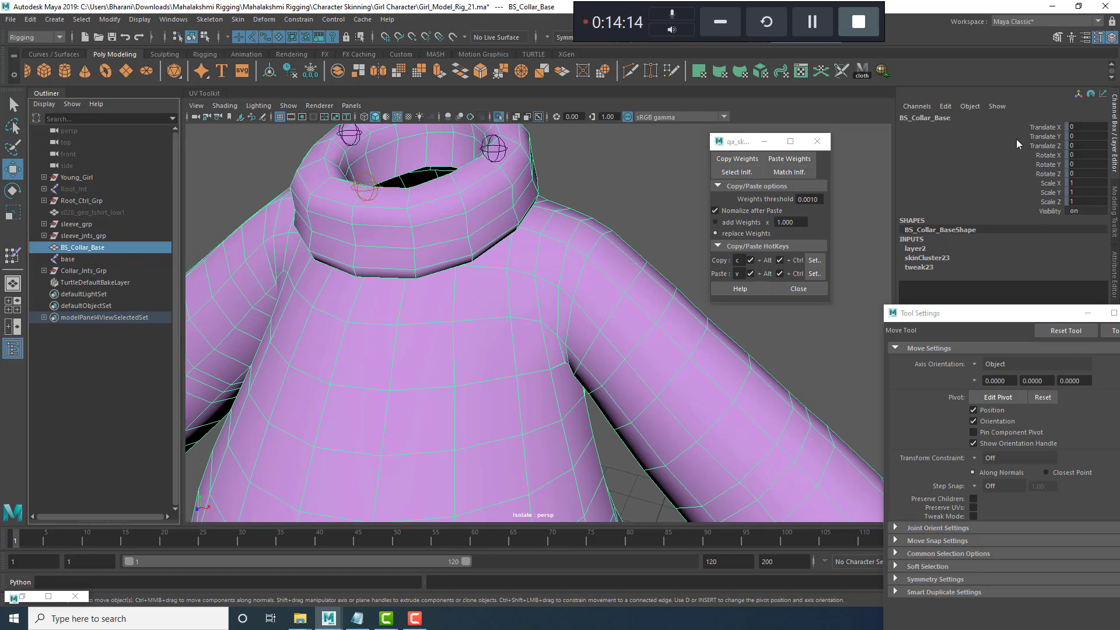
scroll(335, 327, "down", 4)
left_click_drag(335, 328, 374, 325, "alt")
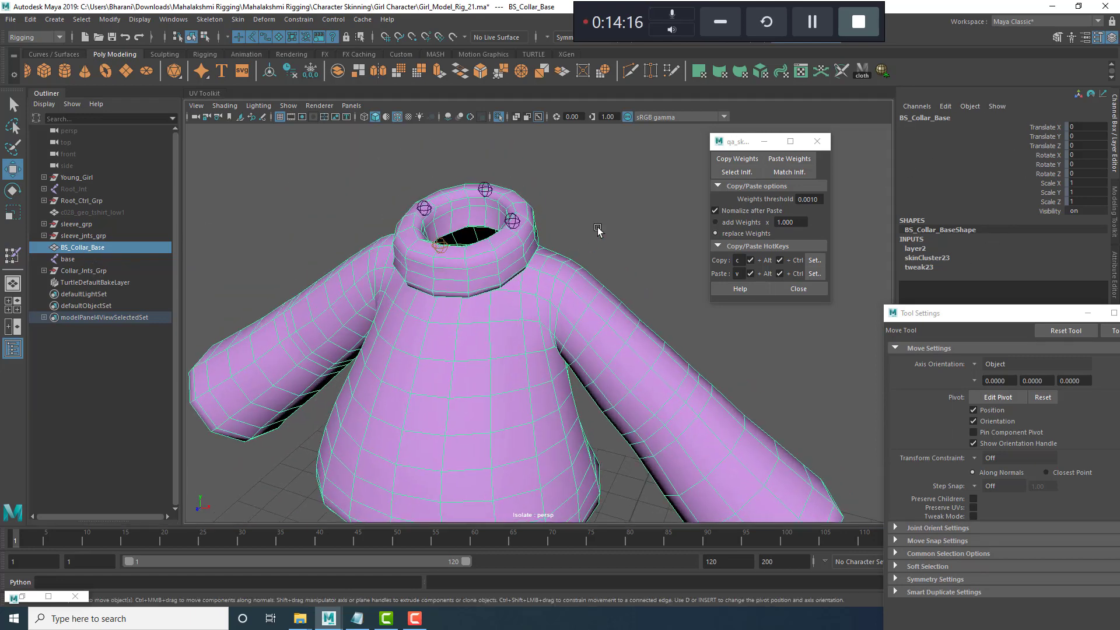
Run the rr_main_curves Python script to open the RigBox Reborn Curve Tool, keeping its window and Tool Settings clear of the collar.
left_click(598, 232)
left_click(507, 280)
left_click_drag(508, 280, 479, 249, "alt")
middle_click_drag(480, 250, 491, 291, "alt")
left_click_drag(964, 319, 719, 332)
left_click(57, 594)
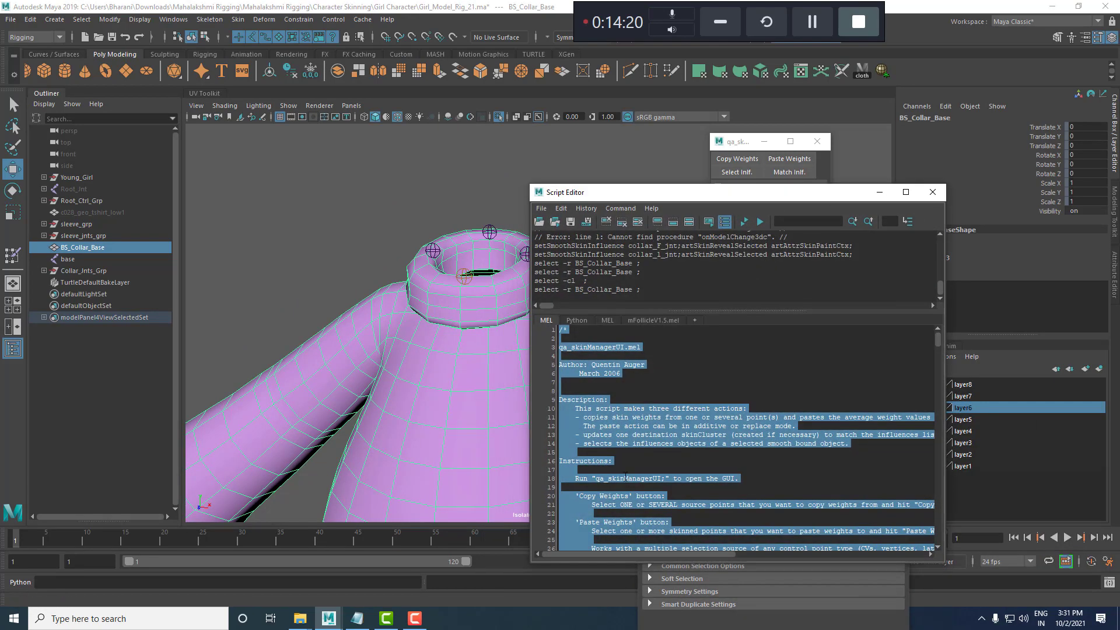
left_click(576, 320)
key("ctrl+a")
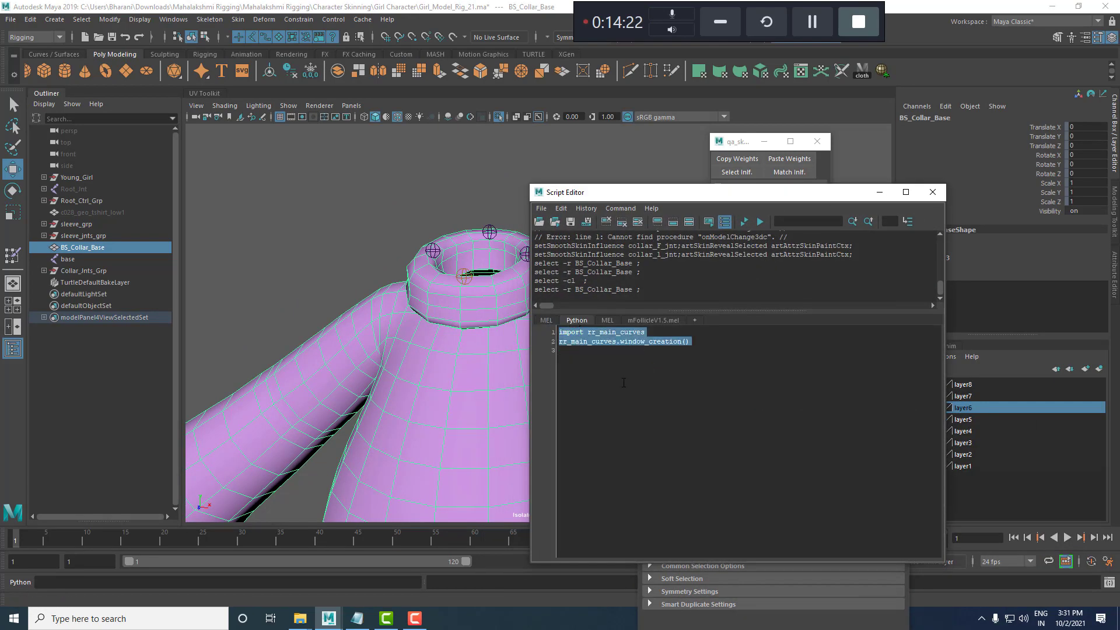
key("ctrl+Return")
left_click(879, 192)
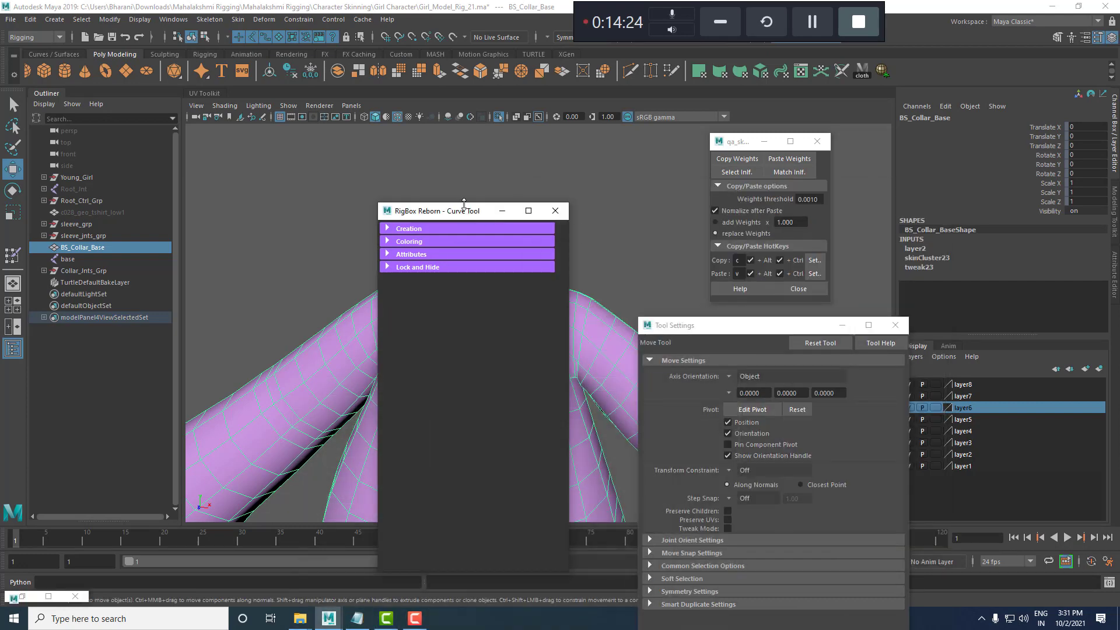
left_click_drag(444, 210, 894, 216)
left_click_drag(723, 326, 919, 441)
Select the four collar joints around the neckline and move the Curve Tool window away from the shirt.
right_click_drag(534, 336, 567, 332, "alt")
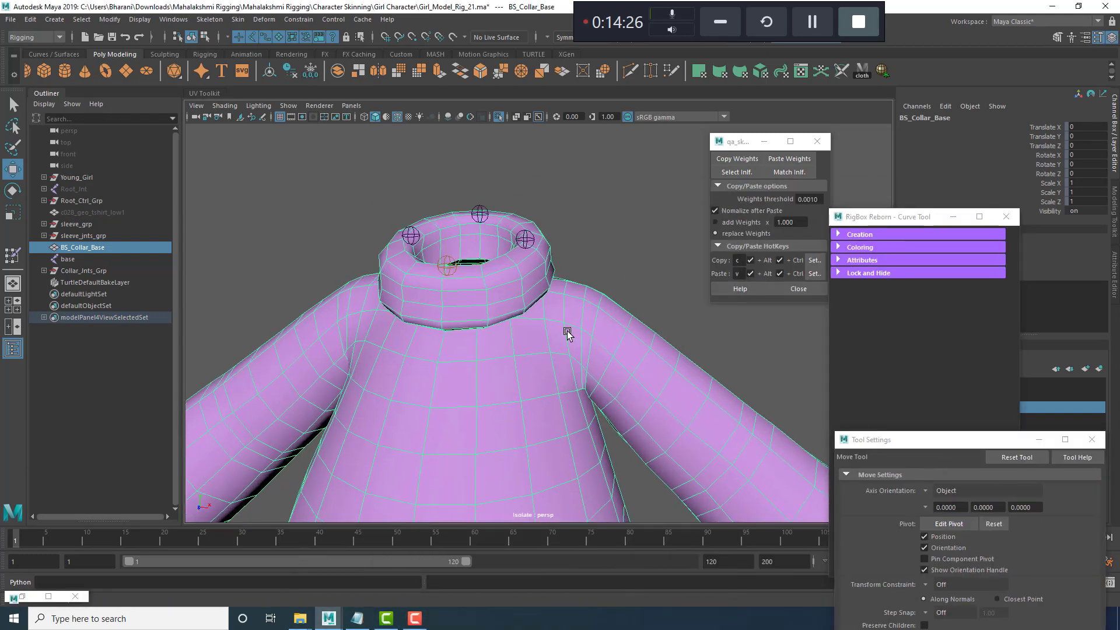
left_click_drag(595, 315, 607, 336, "alt")
left_click(629, 270)
left_click_drag(630, 270, 543, 326, "alt")
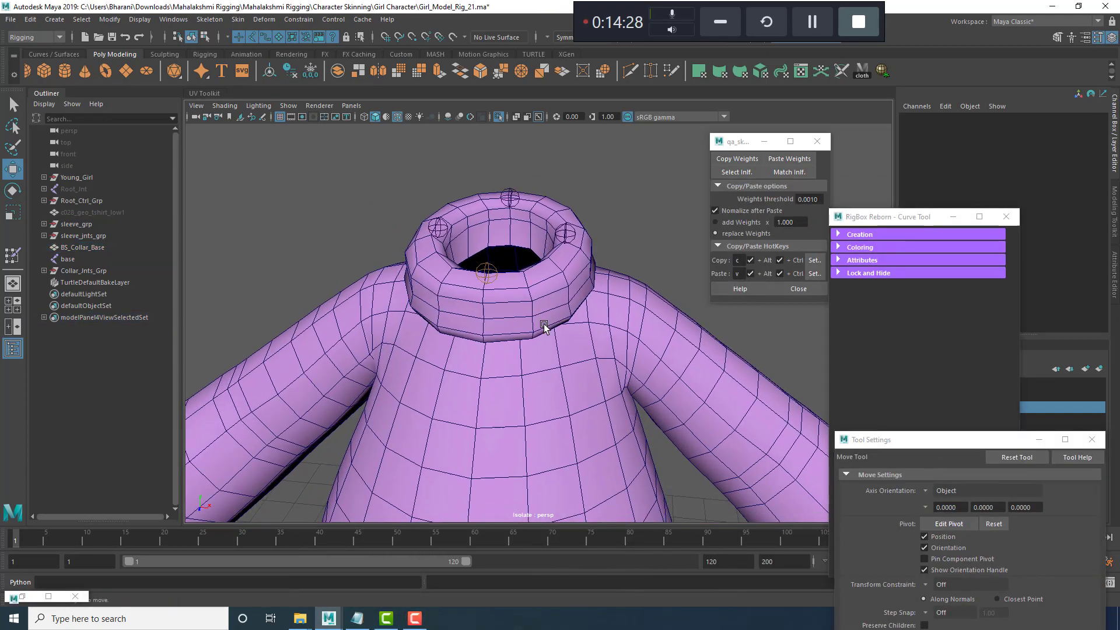
left_click(499, 261)
left_click_drag(499, 260, 435, 255, "alt")
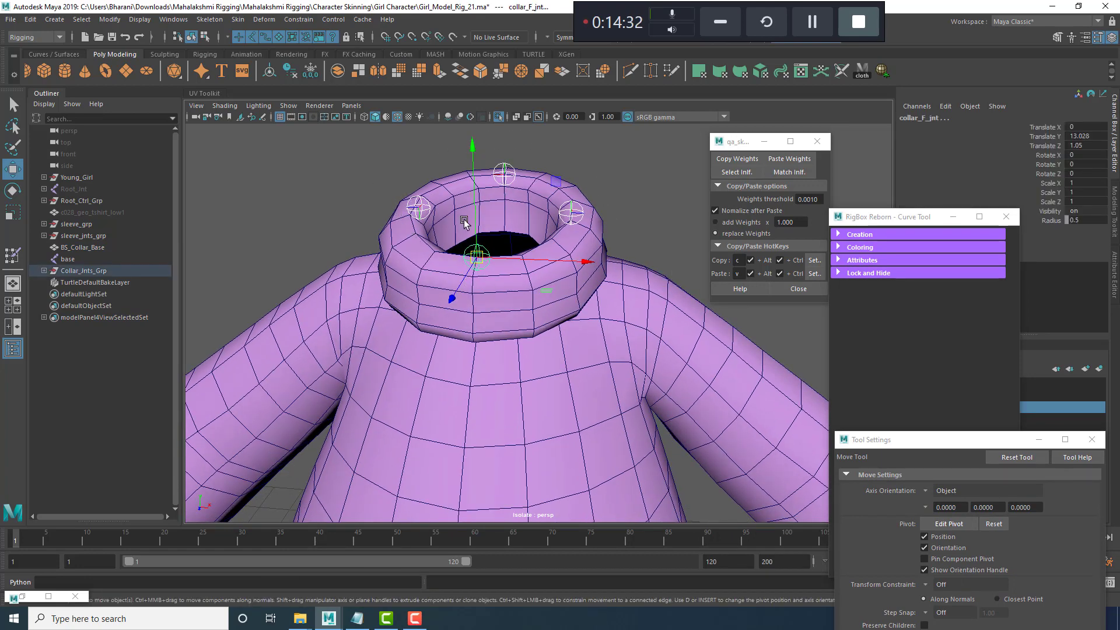
left_click_drag(908, 220, 992, 320)
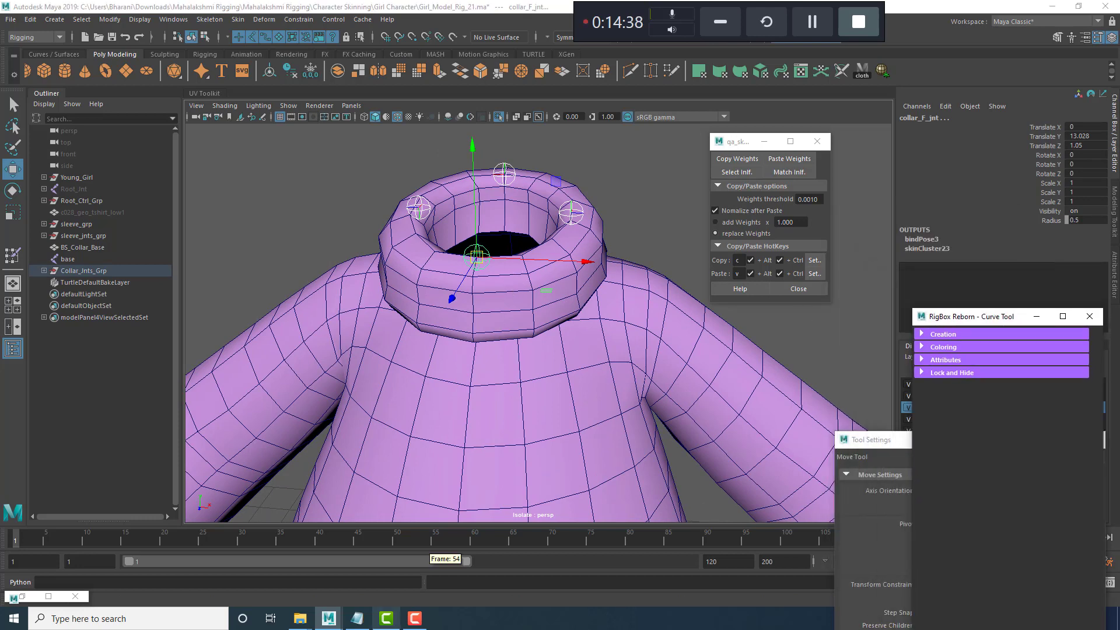
Switch to the Notepad notes, add the line "connection editor" below the Follicles line, and return to Maya.
left_click(357, 618)
left_click_drag(467, 459, 530, 180)
scroll(585, 440, "up", 5)
scroll(445, 405, "down", 1)
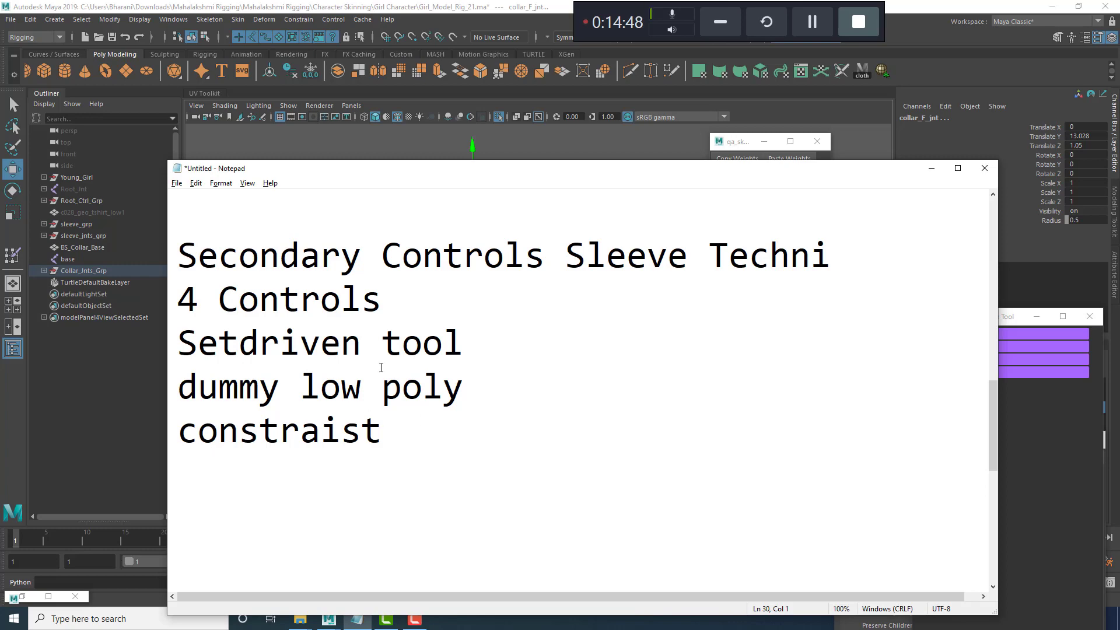
scroll(408, 379, "down", 3)
scroll(450, 395, "up", 1)
left_click(847, 346)
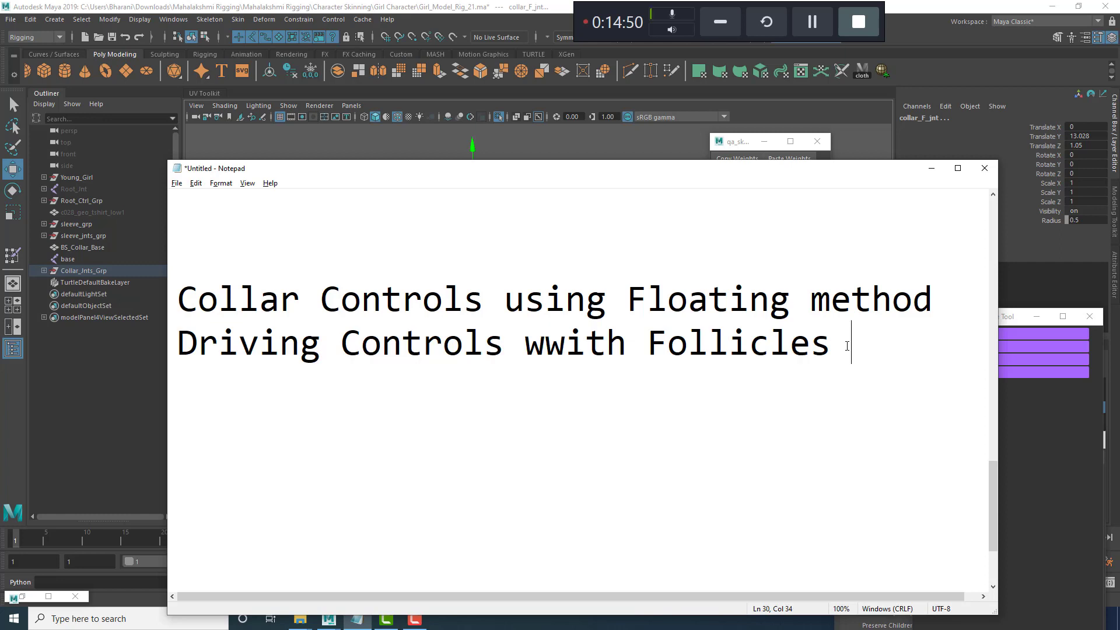
key("Return")
type("connectio")
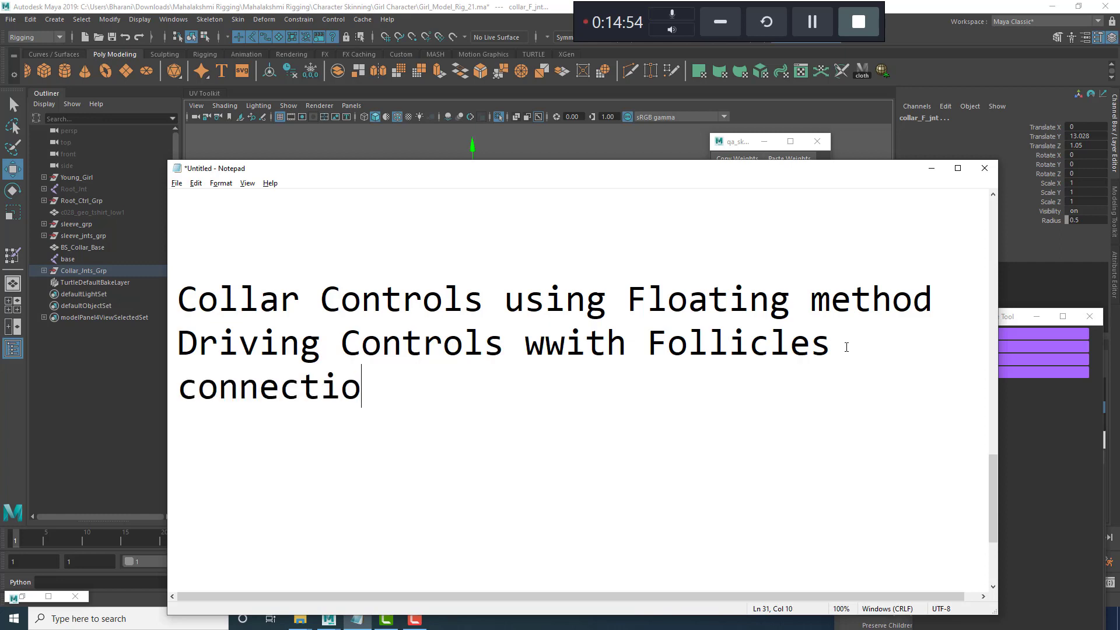
type("n editor")
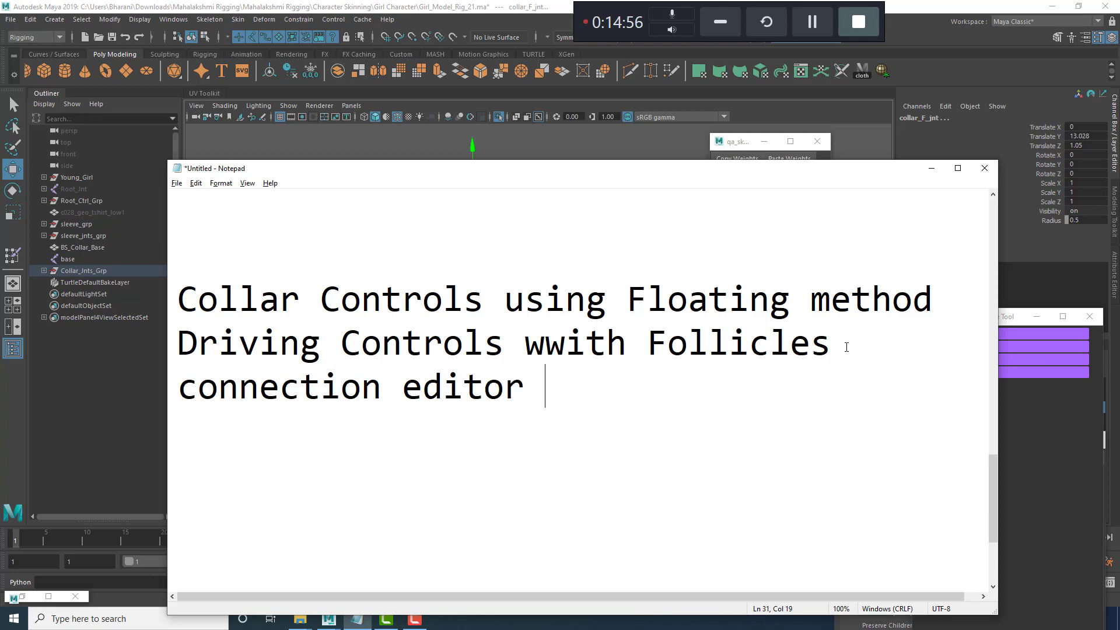
key("Return")
left_click(937, 172)
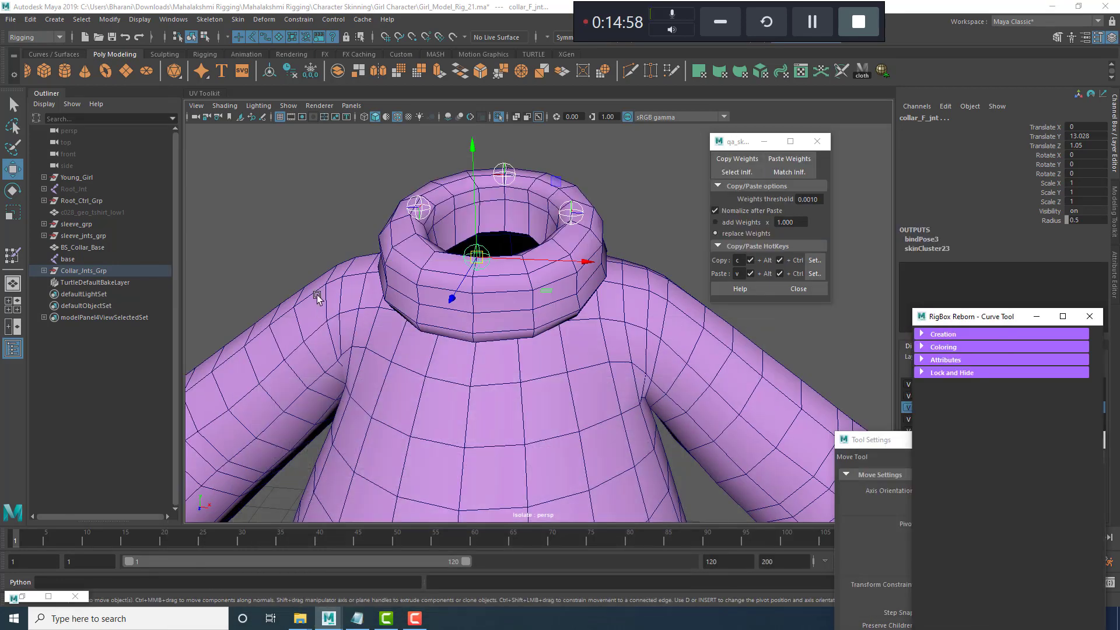
Expand Collar_Jnts_Grp and select its four joints, collar_F_jnt, collar_l_jnt, collar_b_jnt and collar_r_jnt.
scroll(517, 325, "down", 5)
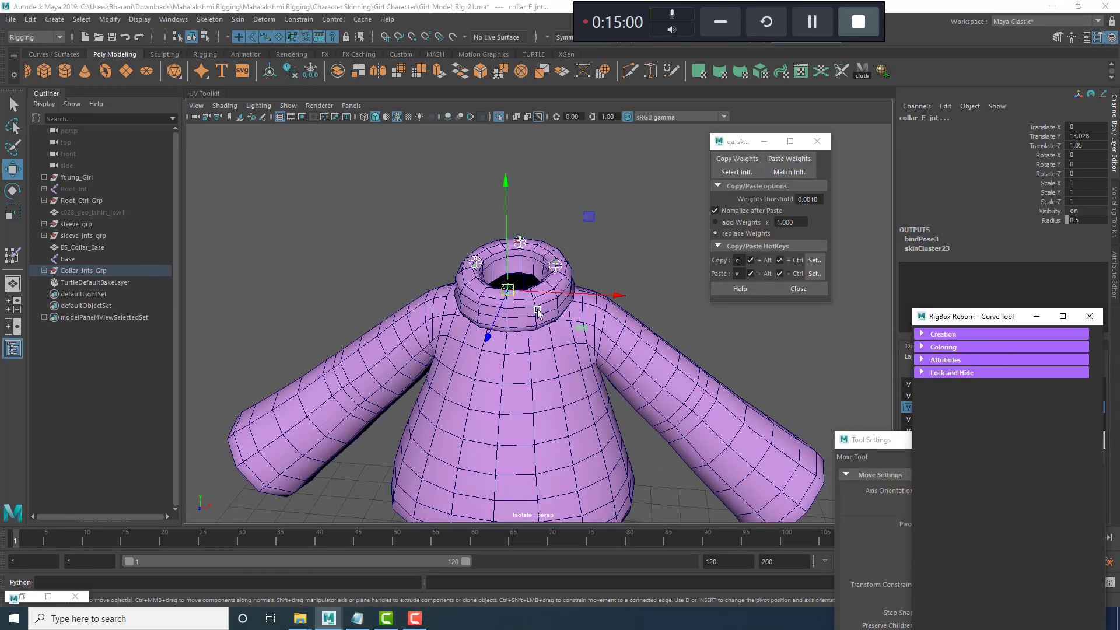
scroll(513, 285, "up", 3)
left_click(487, 268)
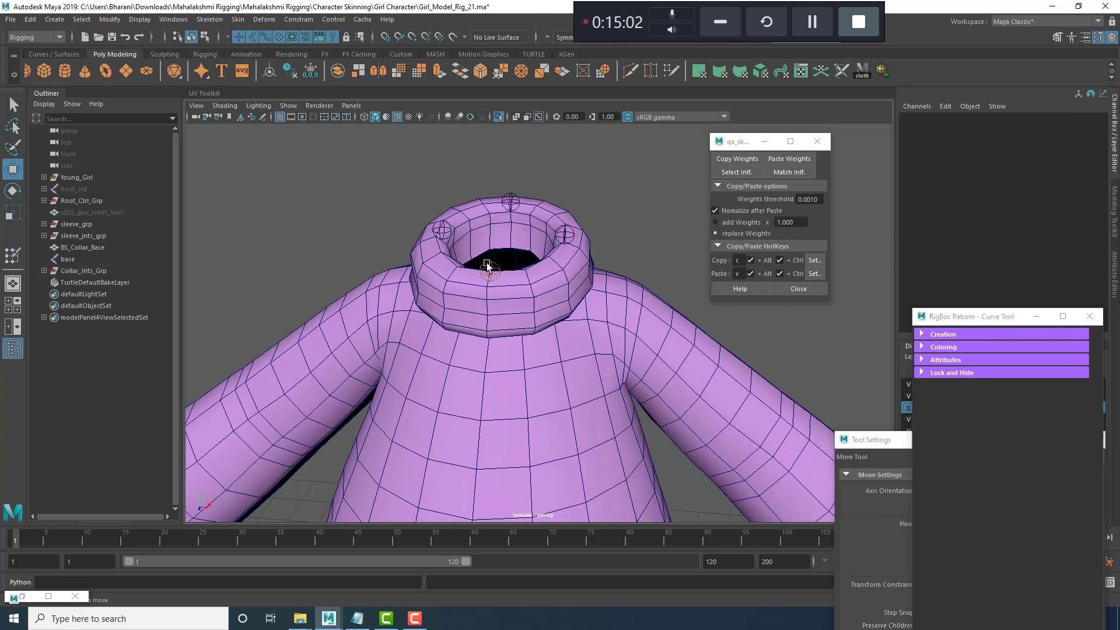
left_click(487, 265)
scroll(487, 264, "up", 2)
left_click(44, 271)
left_click_drag(85, 283, 88, 319)
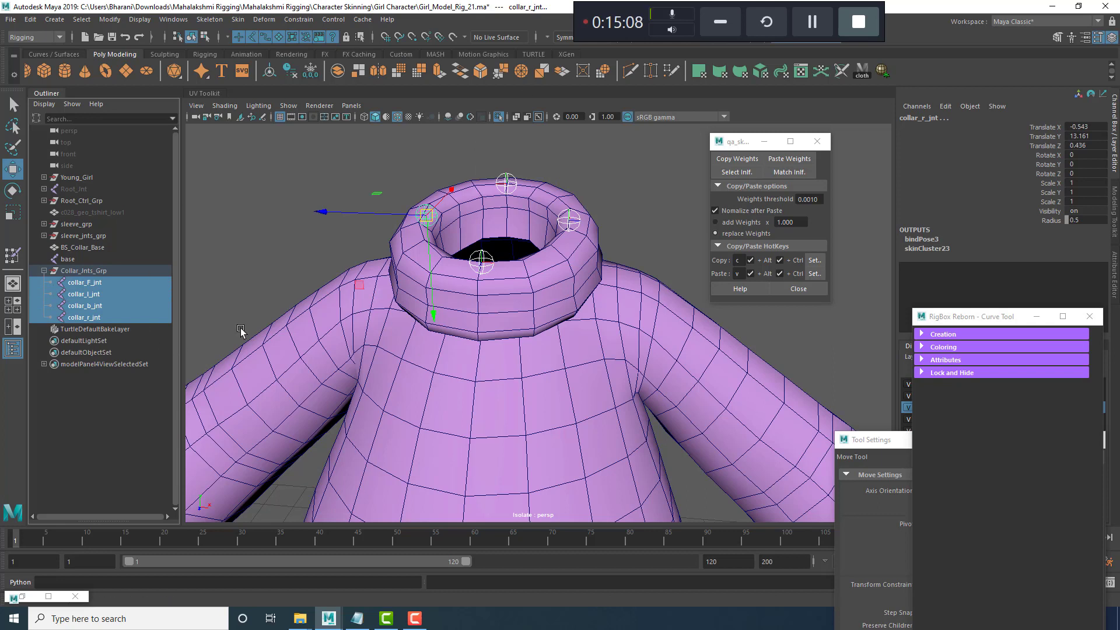
With nothing selected, create an empty group and duplicate it three times, giving one null per collar joint.
left_click(259, 247)
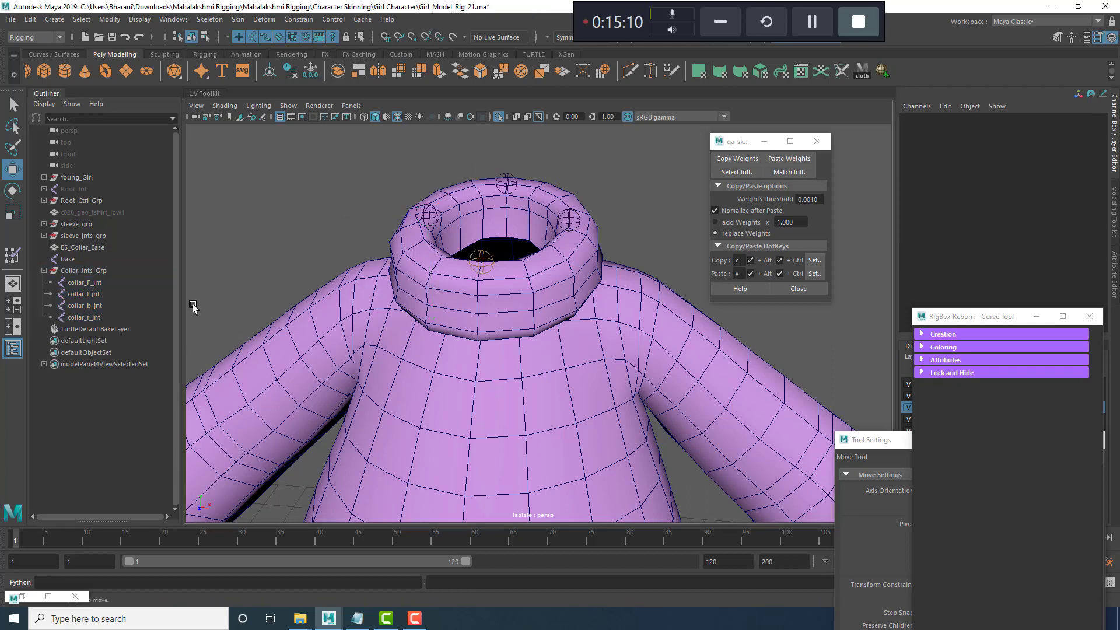
key("ctrl+g")
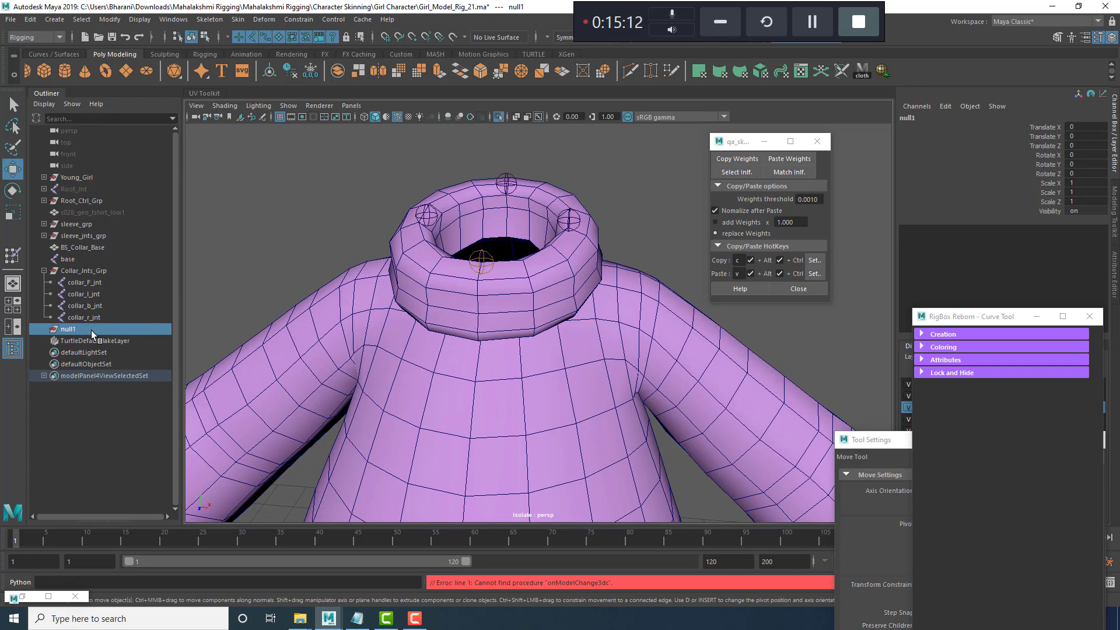
key("ctrl+d")
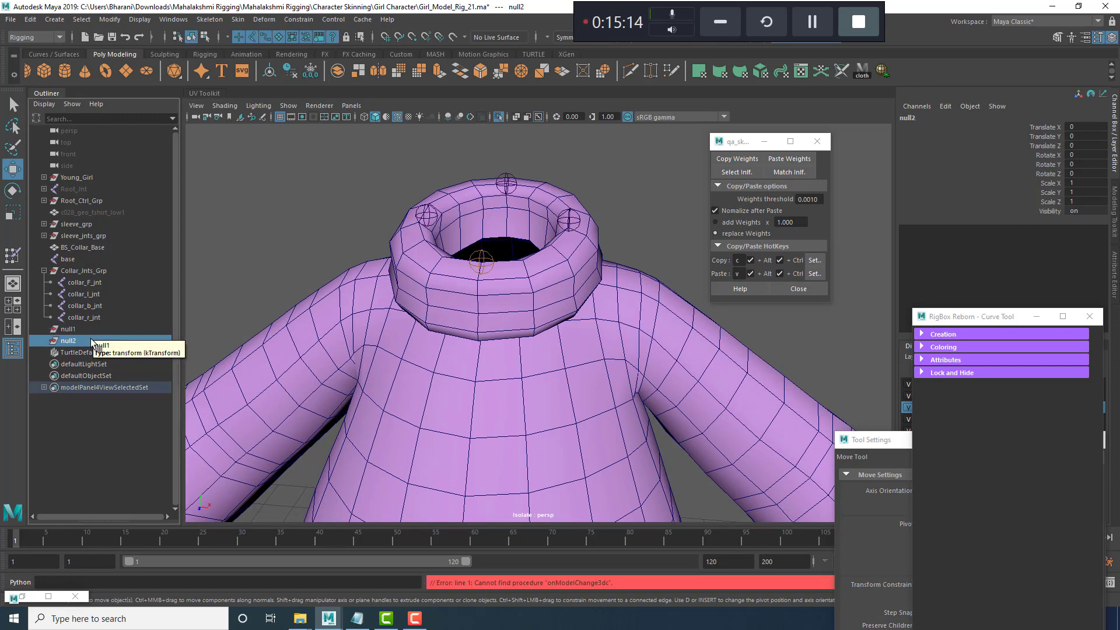
key("ctrl+d")
key("ctrl+d")
left_click(77, 329)
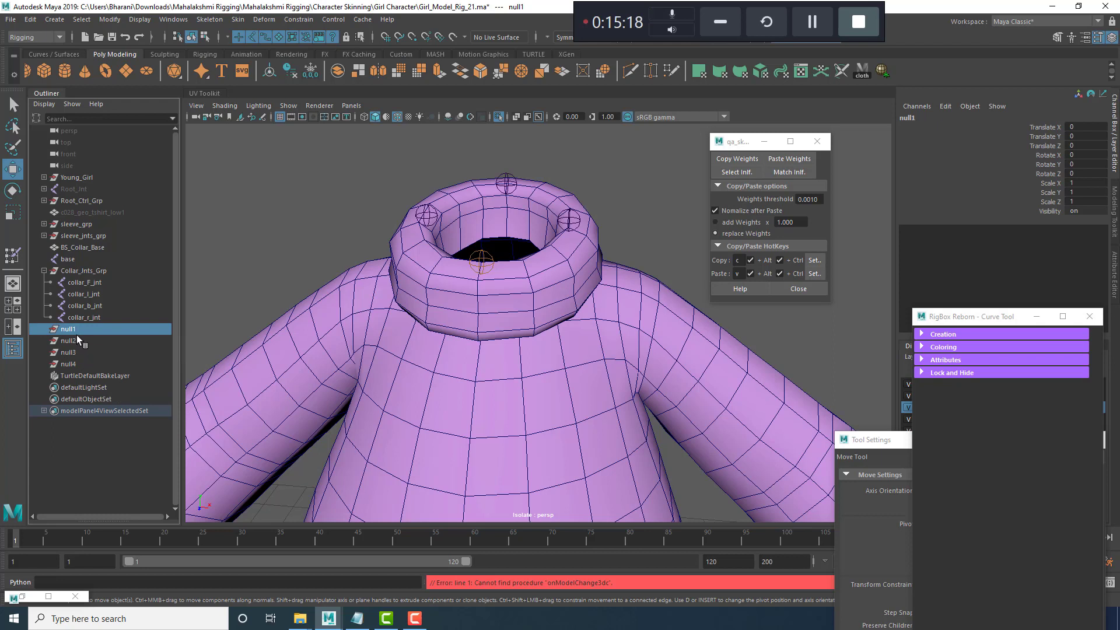
Parent-constrain null1 to collar_F_jnt with Maintain offset turned off.
left_click(89, 284)
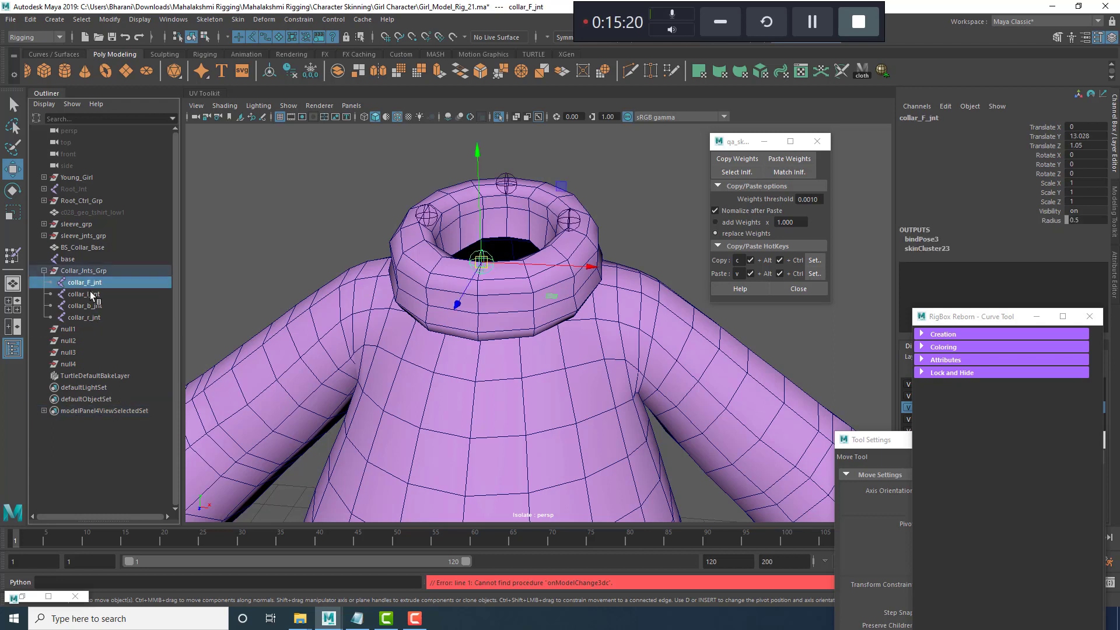
left_click(83, 330, "ctrl")
left_click(299, 20)
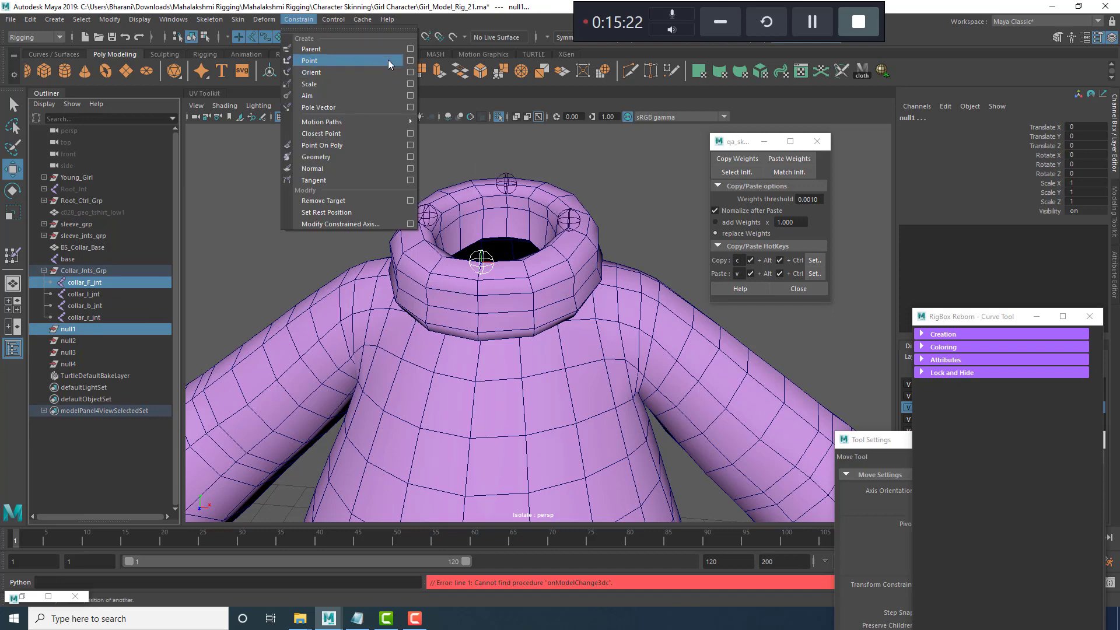
left_click(410, 50)
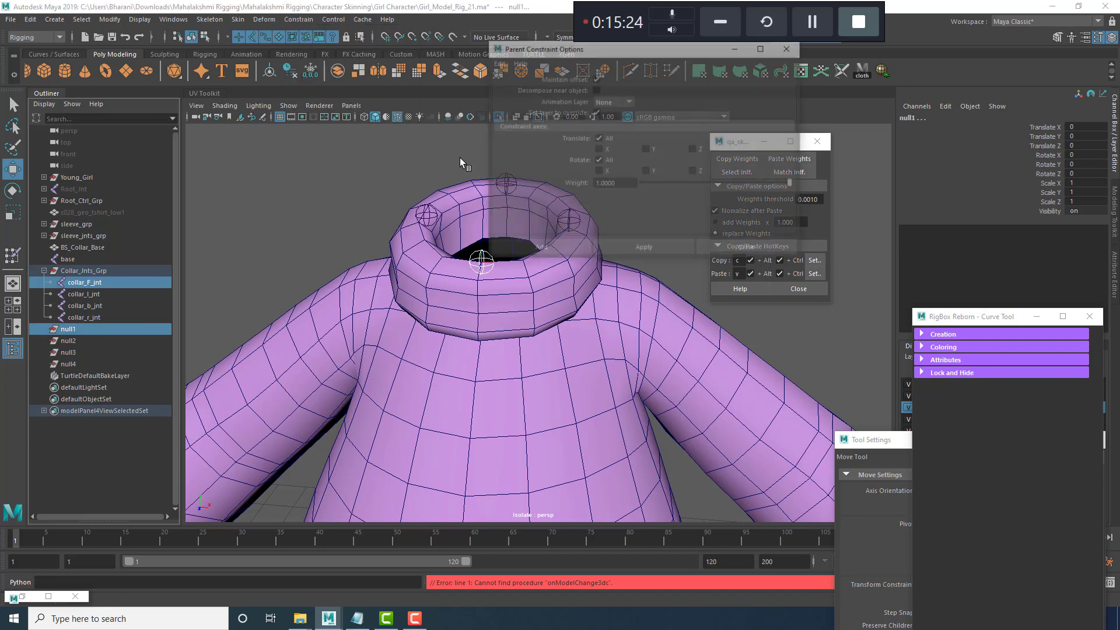
left_click(596, 78)
left_click(662, 247)
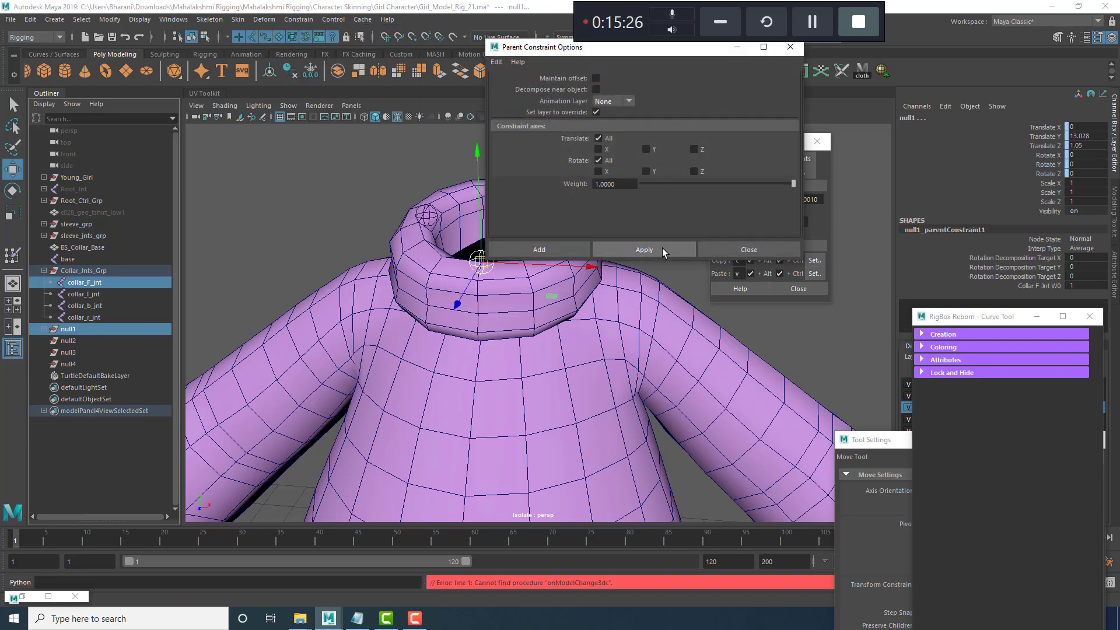
Parent-constrain null2 to collar_l_jnt, null3 to collar_b_jnt and null4 to collar_r_jnt with the same options.
left_click(87, 293)
left_click(82, 340, "ctrl")
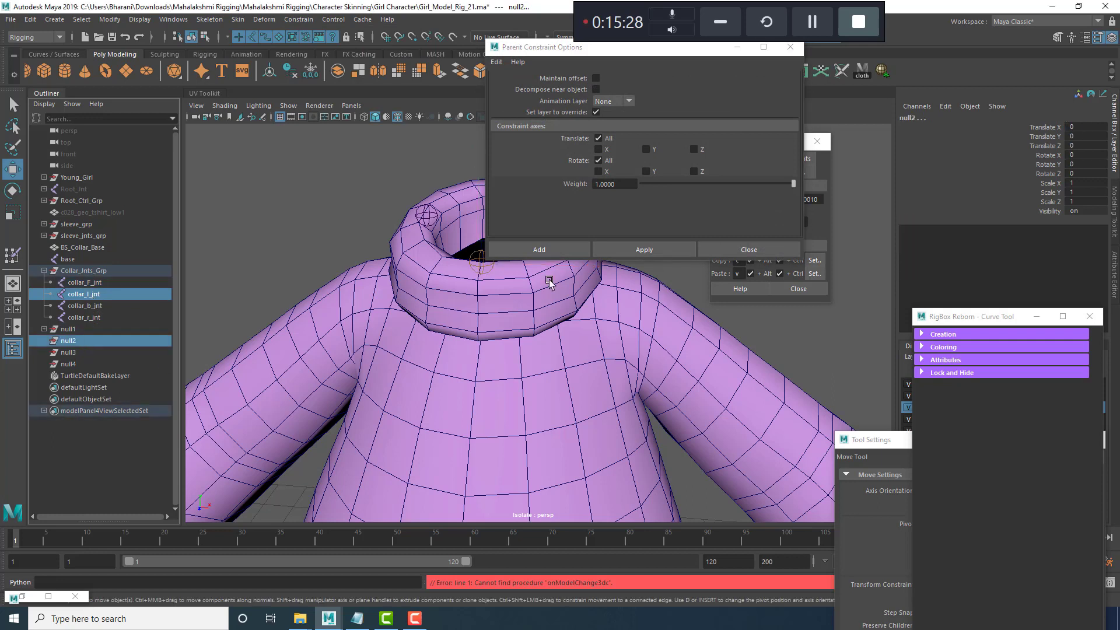
left_click(633, 249)
left_click(84, 306)
left_click(68, 352, "ctrl")
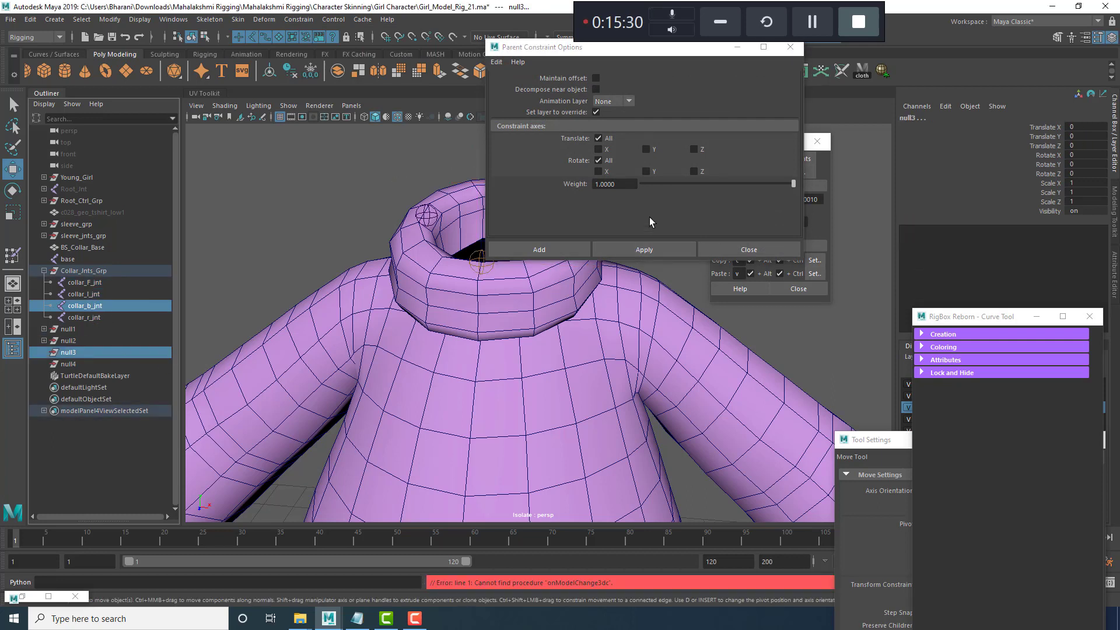
left_click(644, 250)
left_click(84, 317)
left_click(69, 364, "ctrl")
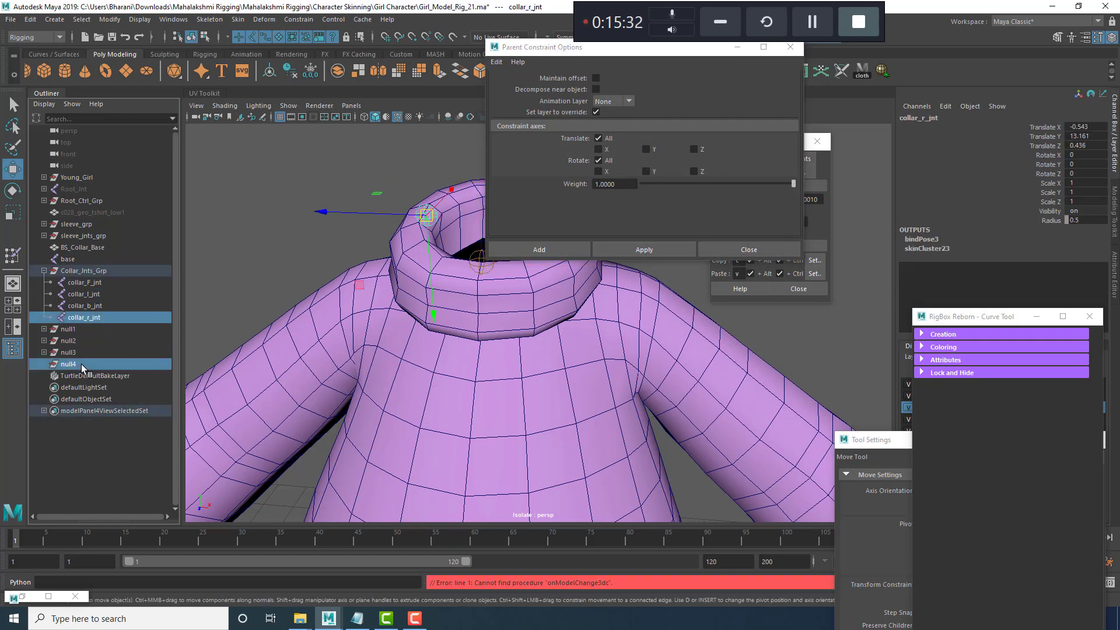
left_click(670, 248)
left_click(789, 254)
Try to delete the parent constraints from null1 through null4 together.
left_click(88, 329)
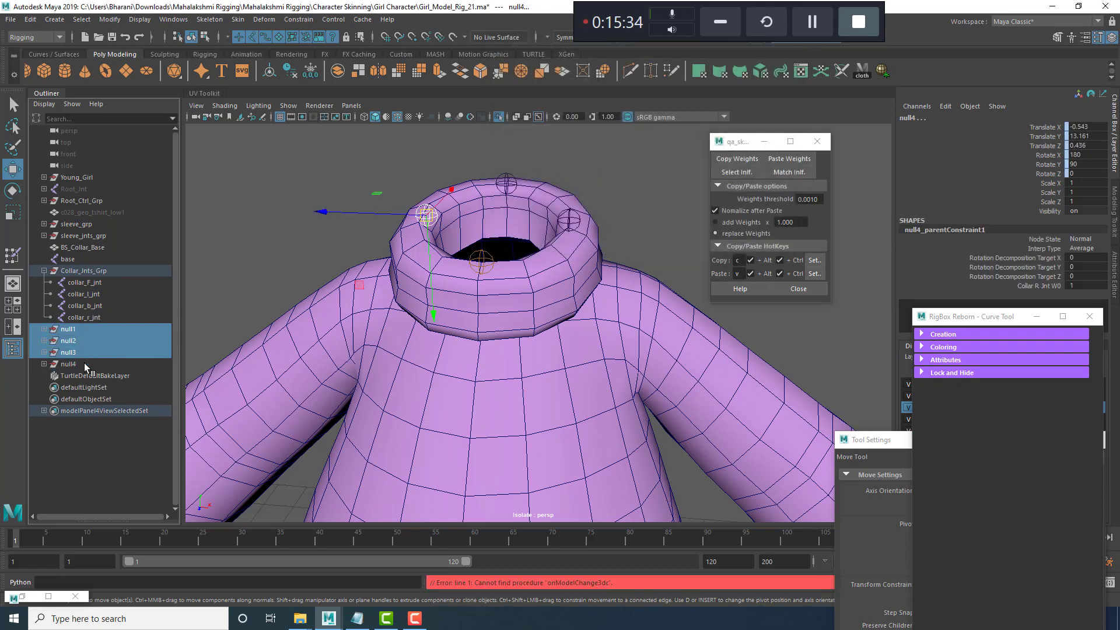
left_click(88, 364, "shift")
left_click(30, 19)
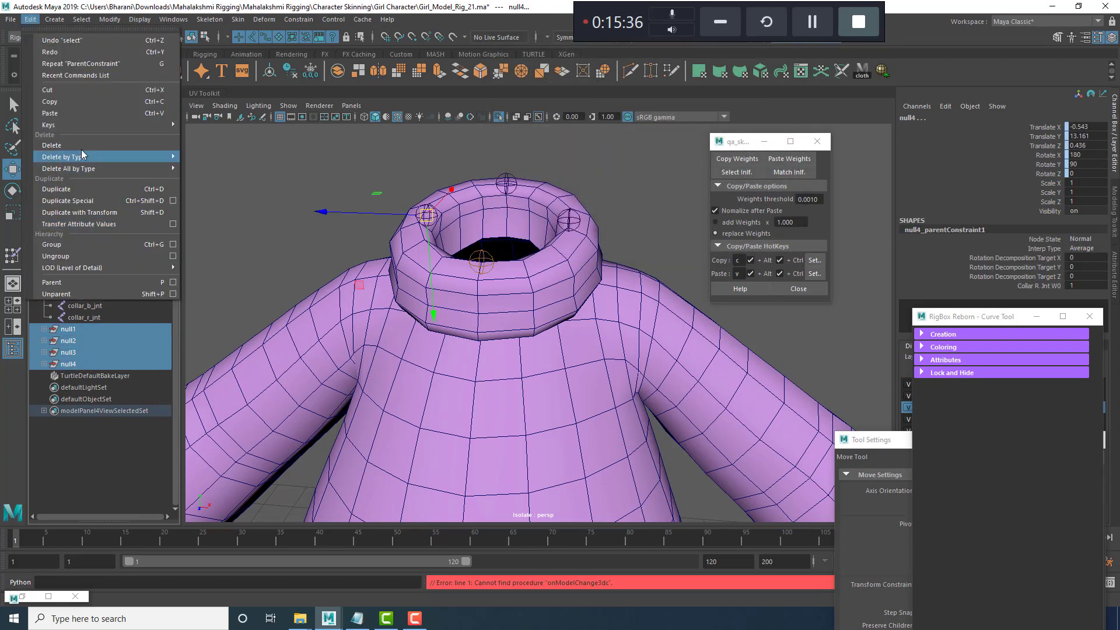
mouse_move(82, 157)
left_click(221, 220)
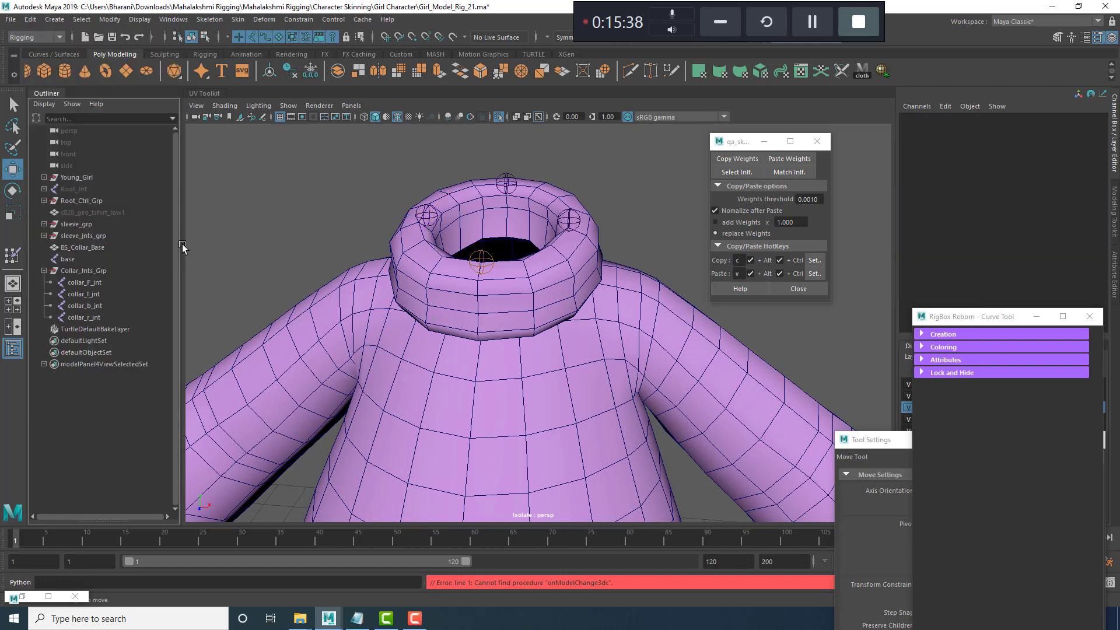
Undo the deletion of constraints by type so null1 through null4 are restored.
key("ctrl+z")
left_click(29, 19)
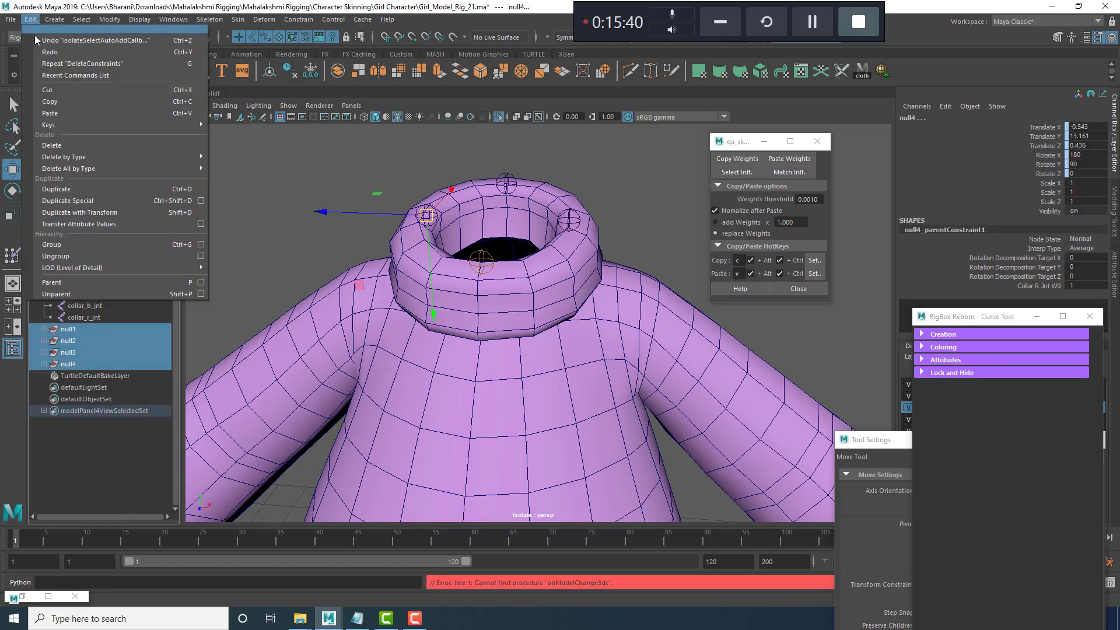
mouse_move(78, 166)
left_click(253, 220)
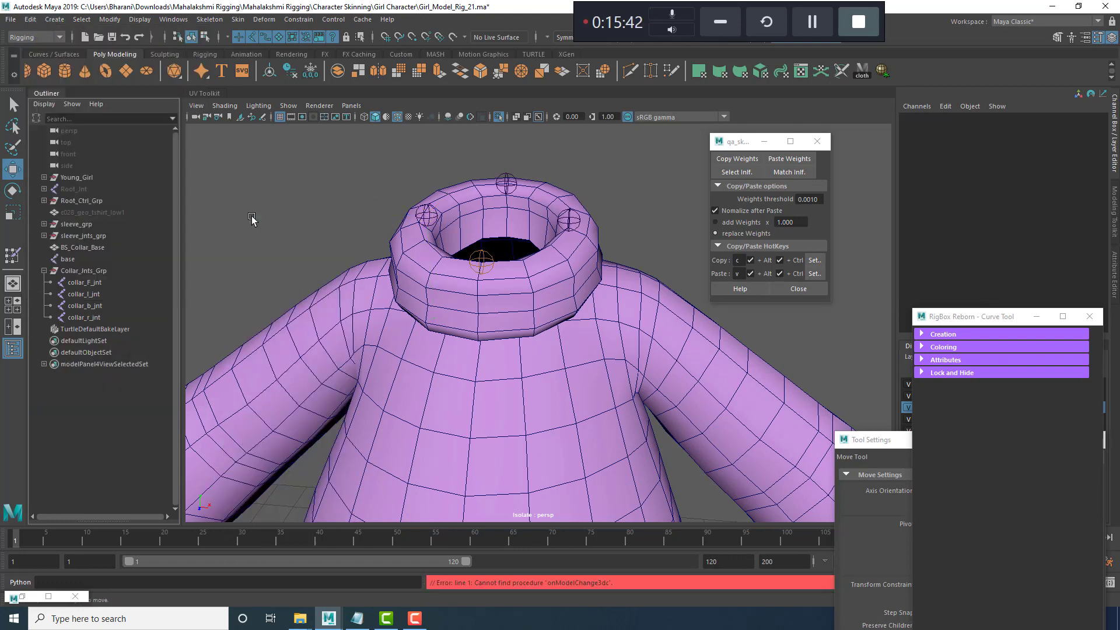
key("ctrl+z")
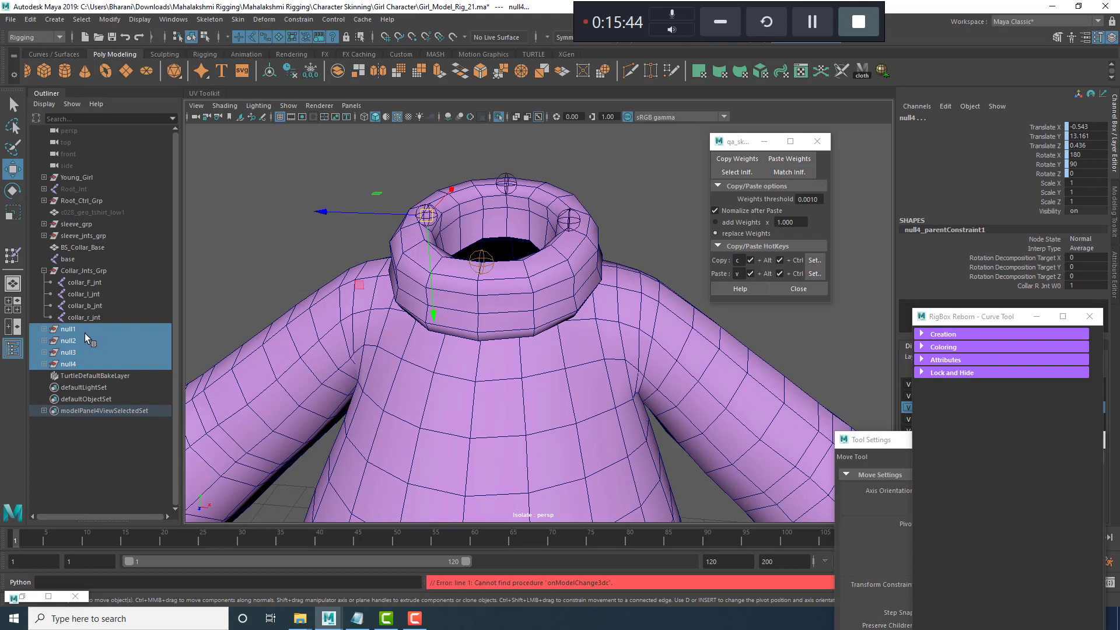
Delete the parent constraint nodes beneath null1 through null4, leaving the four nulls selected.
key("Down")
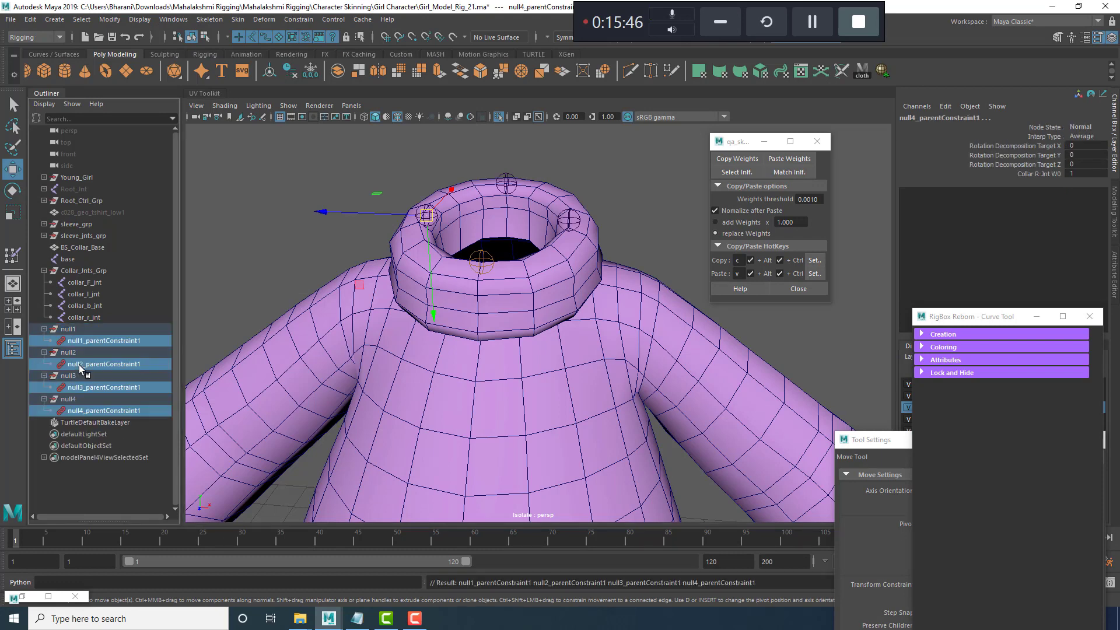
key("Delete")
left_click_drag(76, 330, 79, 361)
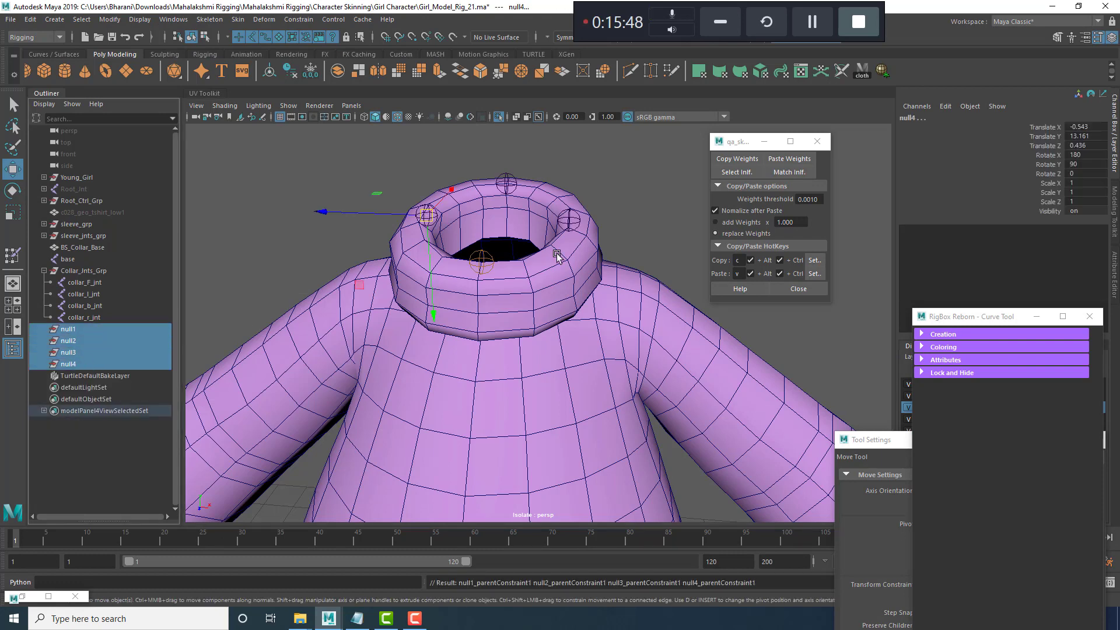
Try grouping null1 on its own, and undo the grouping.
left_click_drag(443, 257, 389, 250, "alt")
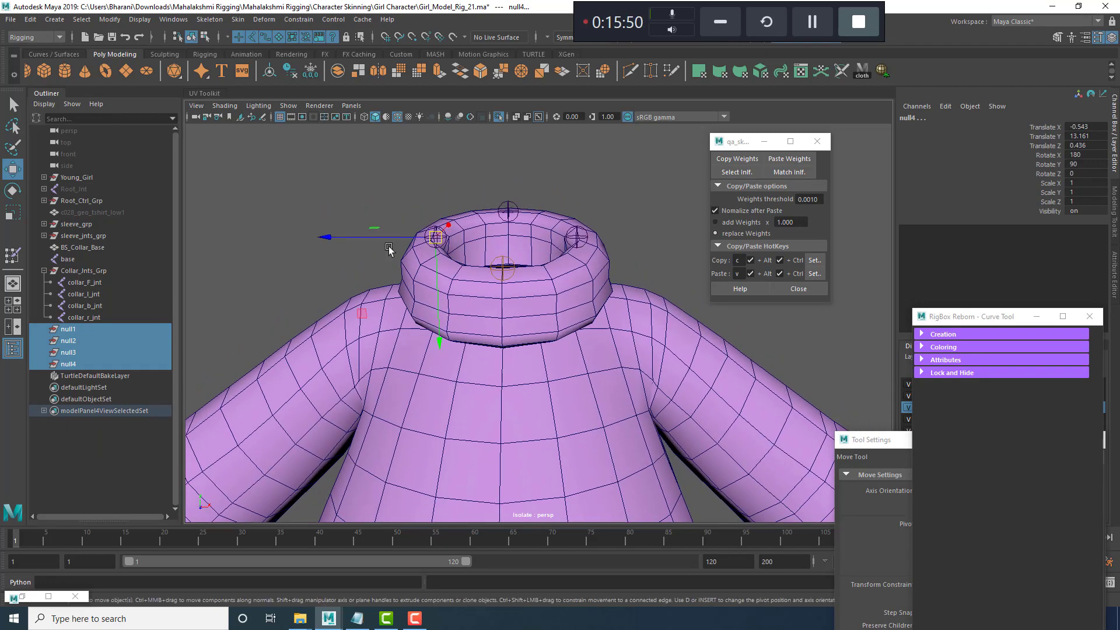
left_click_drag(486, 292, 450, 287, "alt")
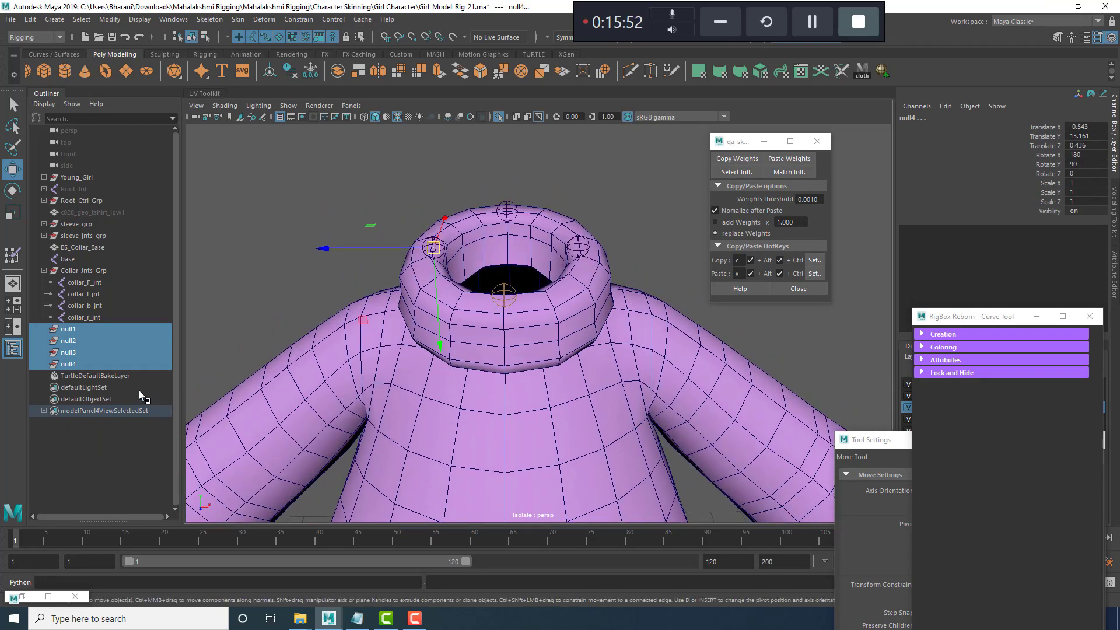
left_click(72, 332)
left_click_drag(551, 312, 537, 322, "alt")
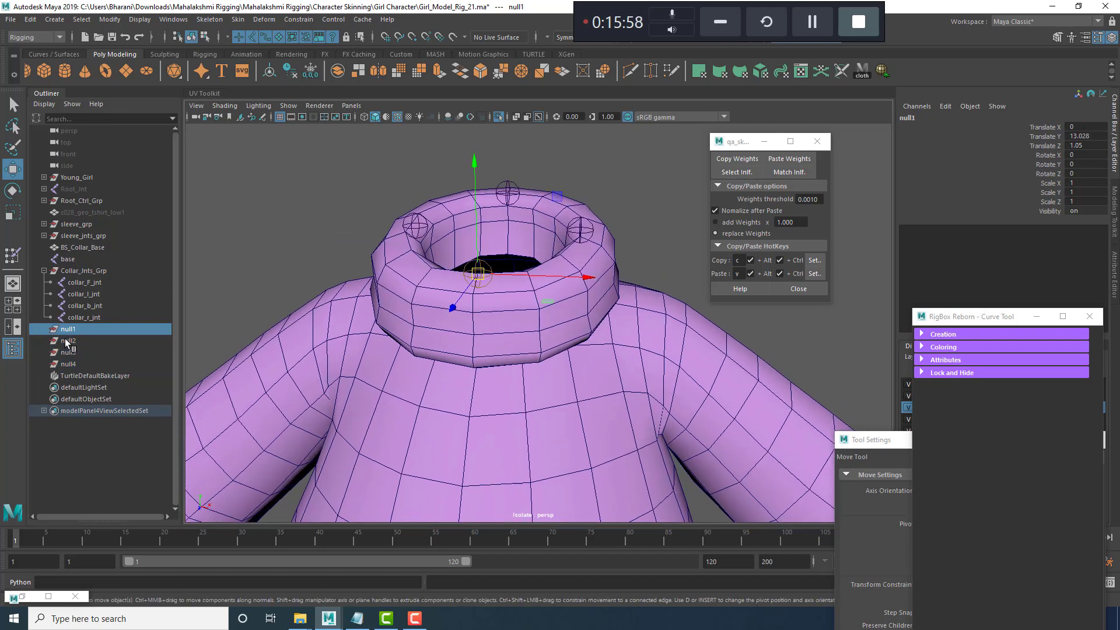
key("ctrl+g")
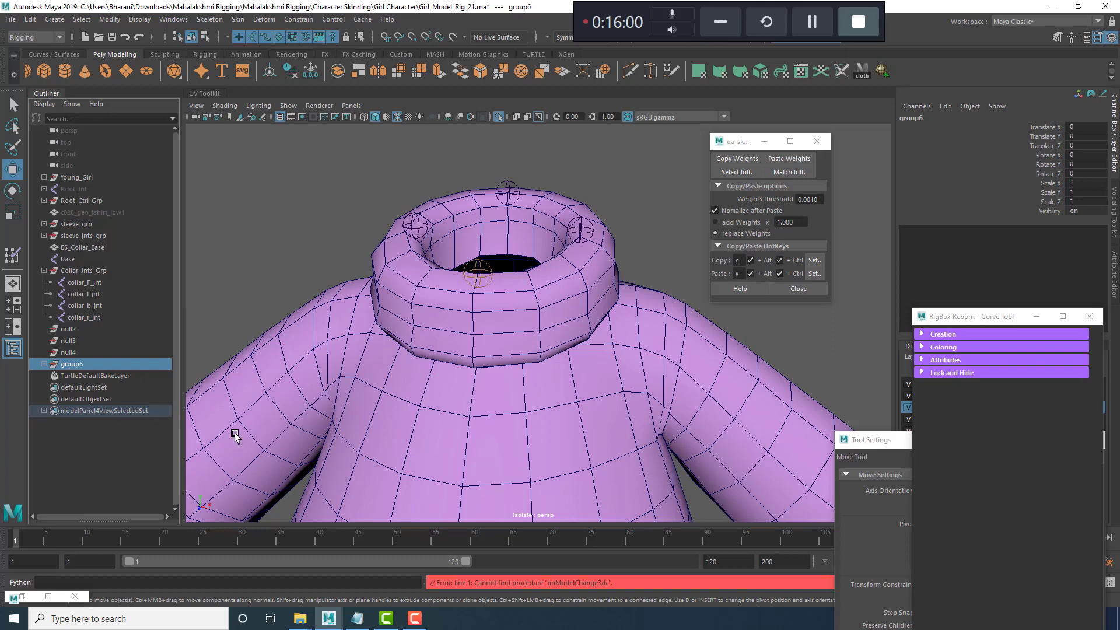
scroll(544, 435, "down", 10)
scroll(544, 434, "up", 5)
key("ctrl+z")
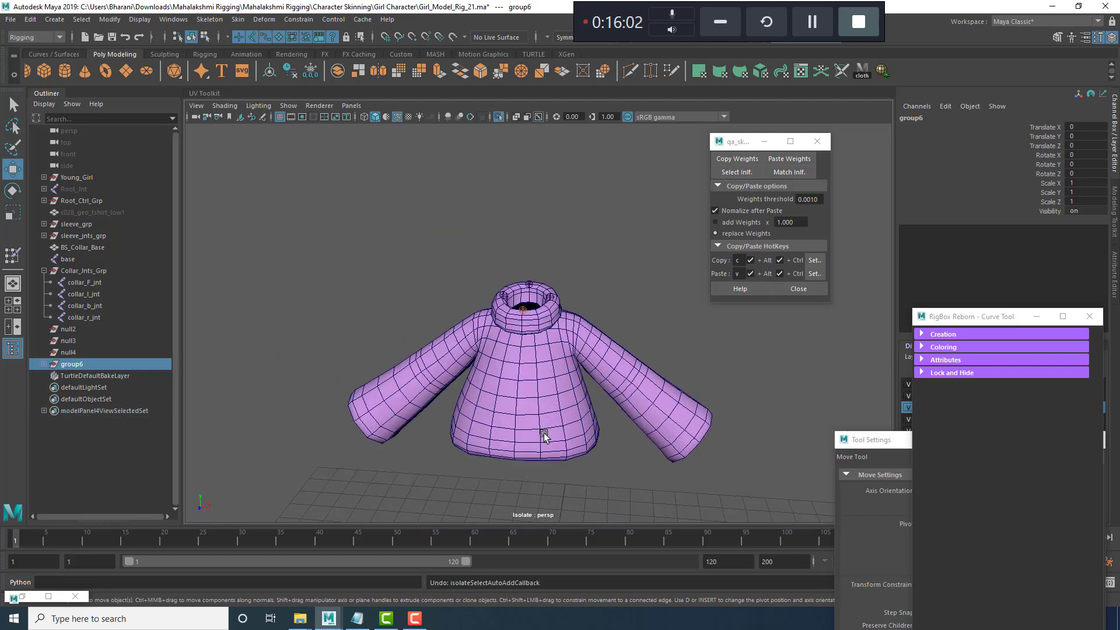
key("ctrl+z")
left_click(81, 330)
scroll(492, 343, "up", 6)
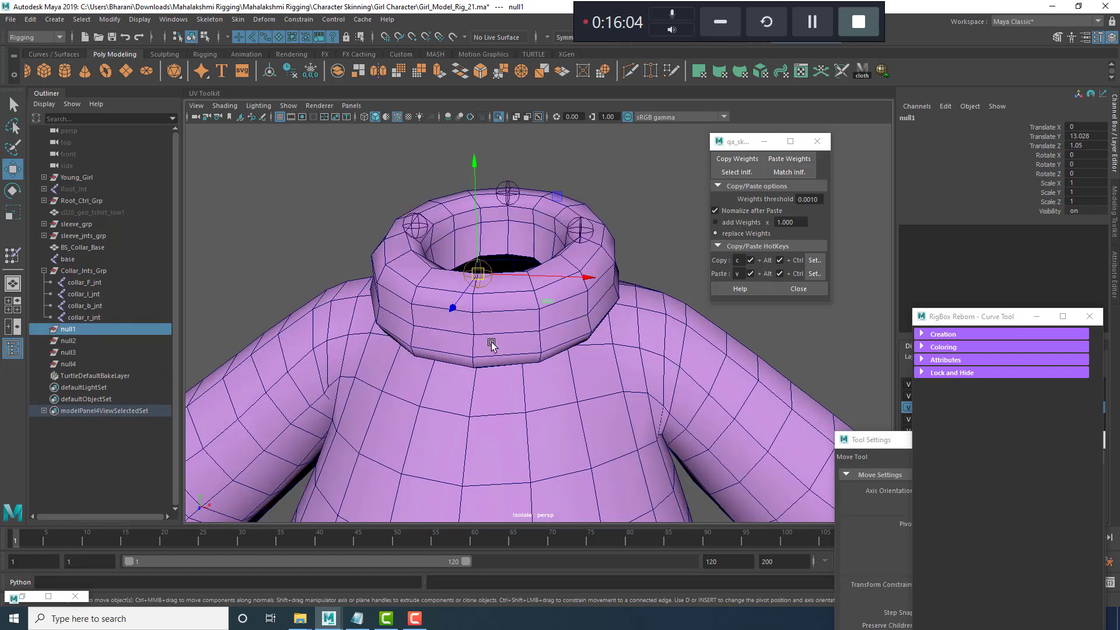
left_click(222, 248)
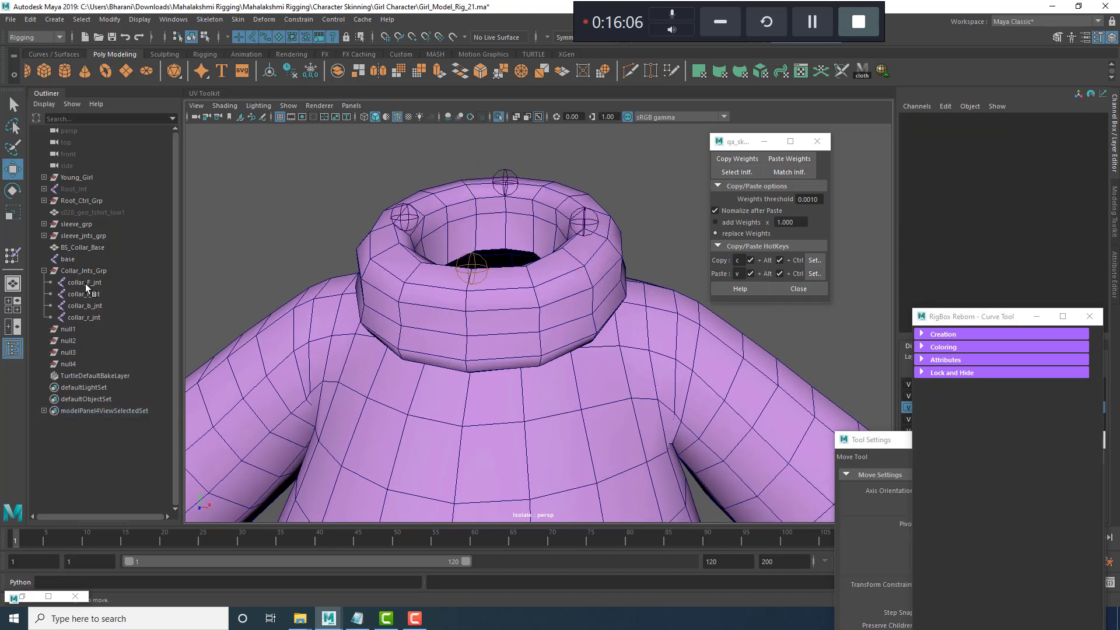
Try parenting collar_F_jnt under null1, check its channel values, and undo the parenting.
left_click(86, 284)
middle_click_drag(89, 320, 89, 327)
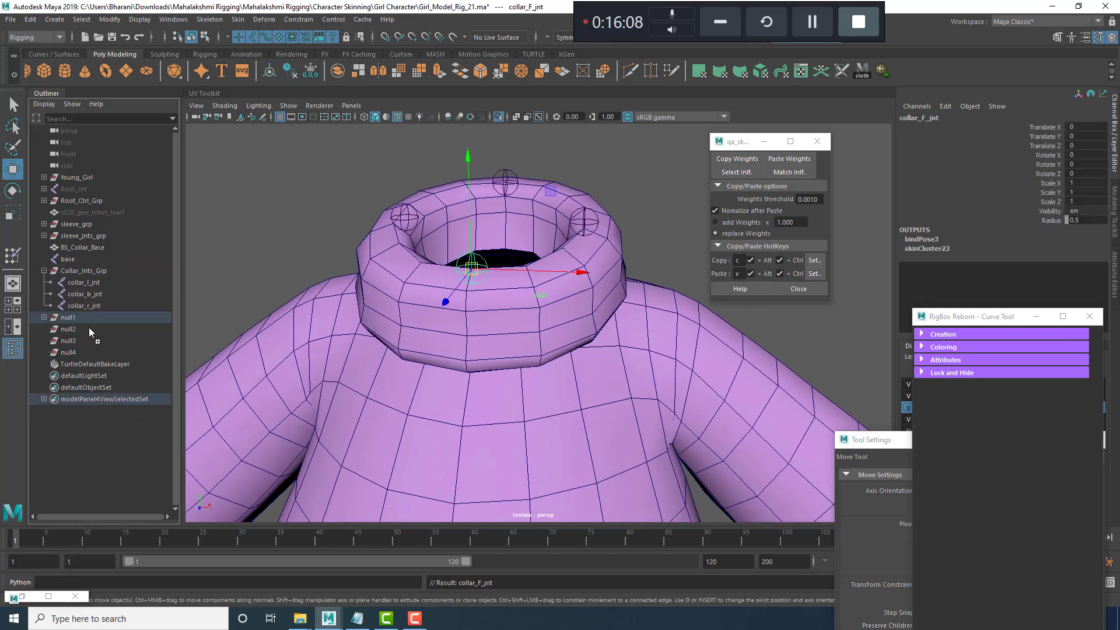
left_click(81, 316)
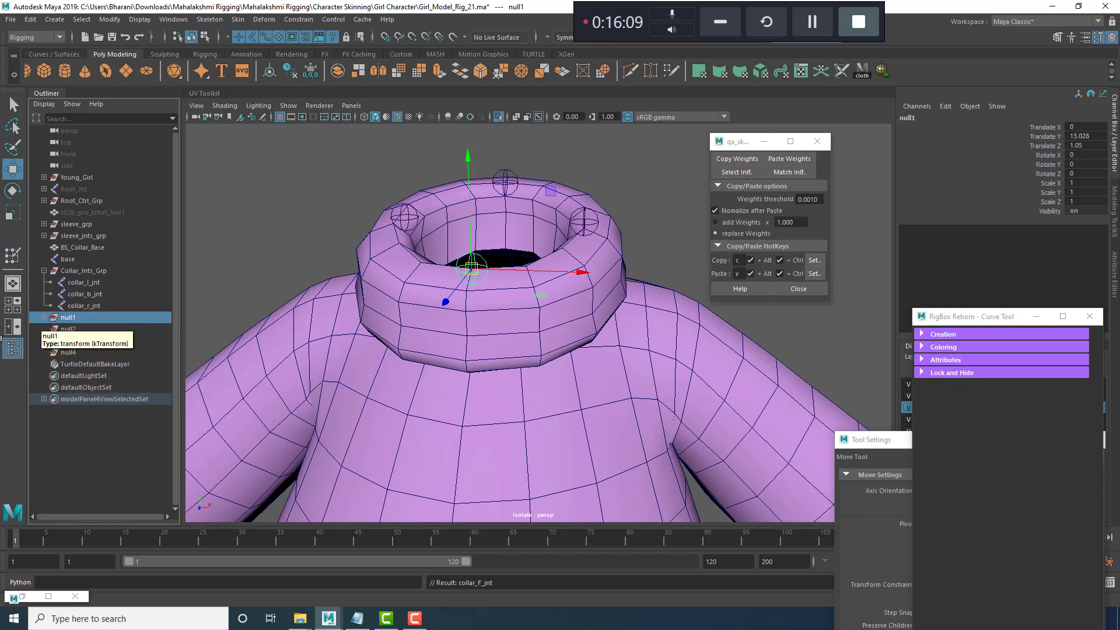
left_click(44, 317)
left_click(88, 329)
right_click_drag(412, 351, 440, 311, "alt")
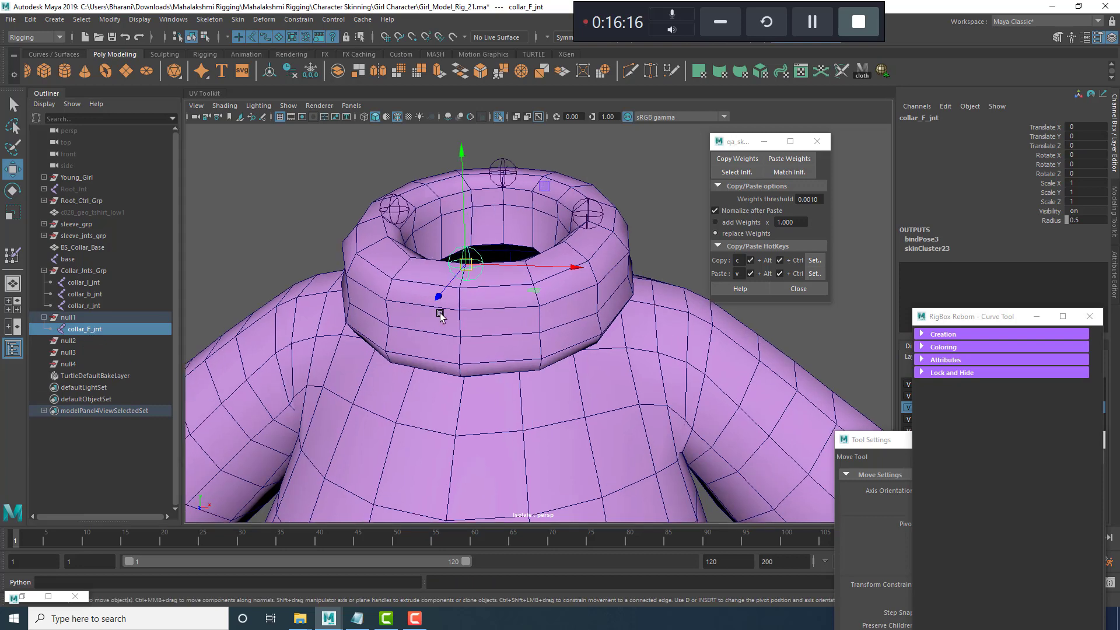
key("ctrl+z")
key("ctrl+z")
Compare the transform values and positions of collar_F_jnt and the nulls null1 through null4.
left_click(218, 206)
left_click(97, 283)
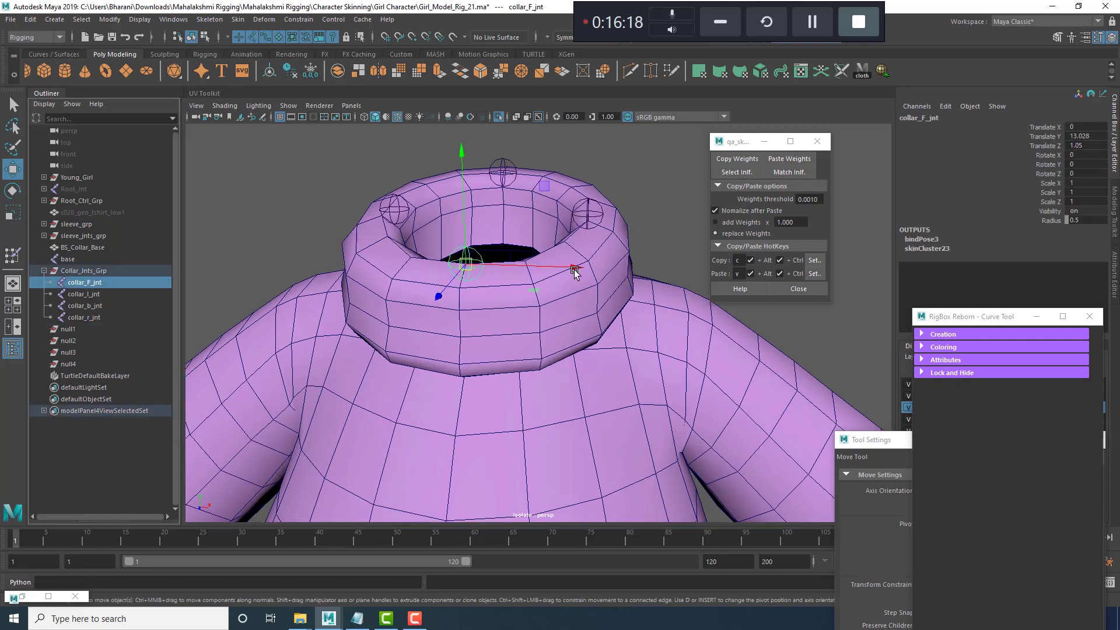
scroll(425, 276, "down", 2)
scroll(542, 296, "up", 2)
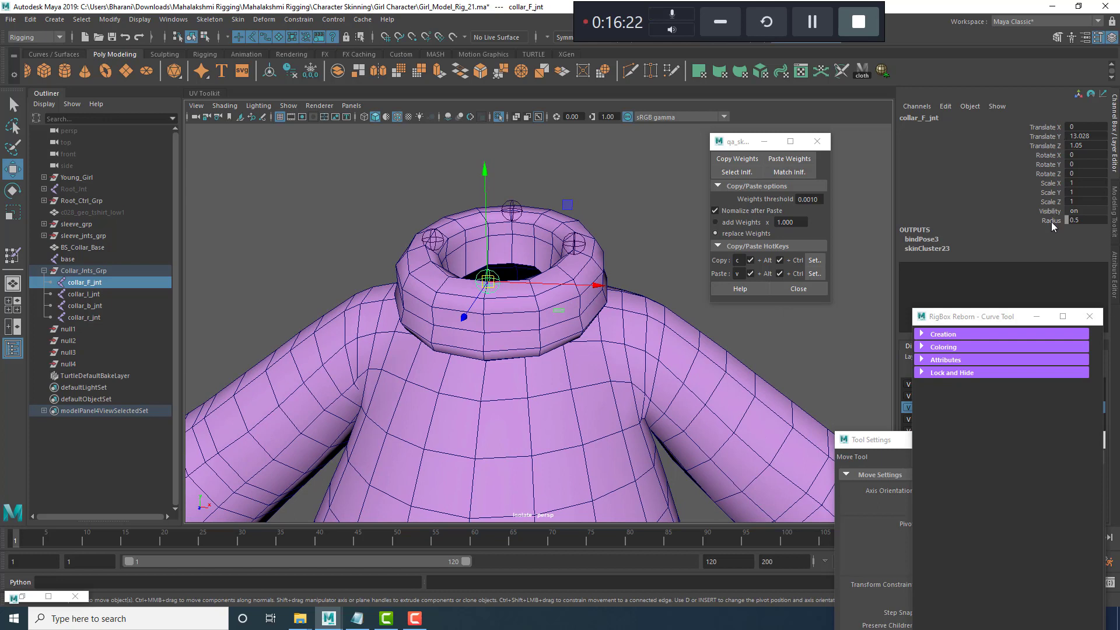
left_click(649, 193)
left_click(492, 276)
left_click(76, 330)
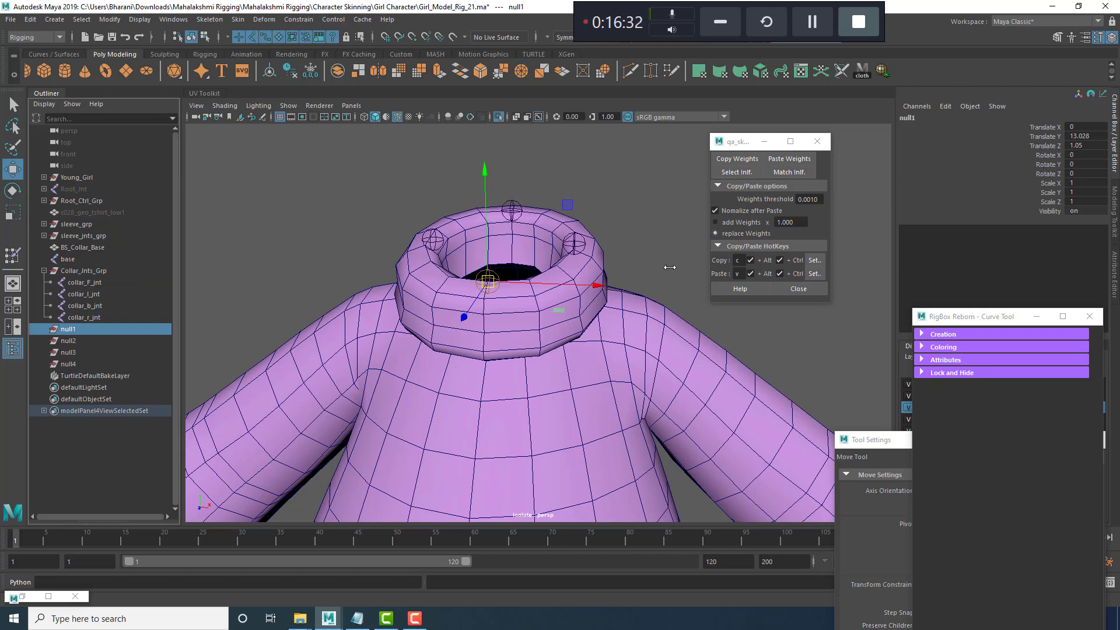
left_click(87, 282)
left_click(65, 331)
left_click(71, 341)
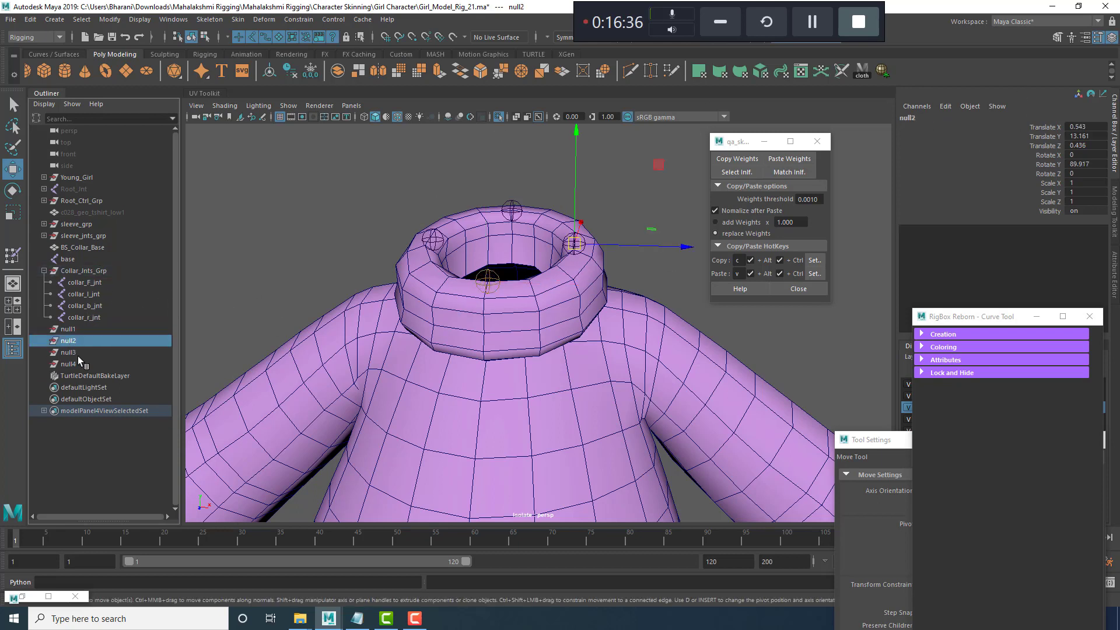
left_click(76, 354)
left_click(81, 365)
Parent collar_F_jnt under null1, collar_l_jnt under null2, collar_b_jnt under null3 and collar_r_jnt under null4.
left_click(91, 286)
middle_click_drag(91, 286, 68, 329)
left_click(92, 284)
middle_click_drag(93, 284, 86, 339)
left_click(75, 341)
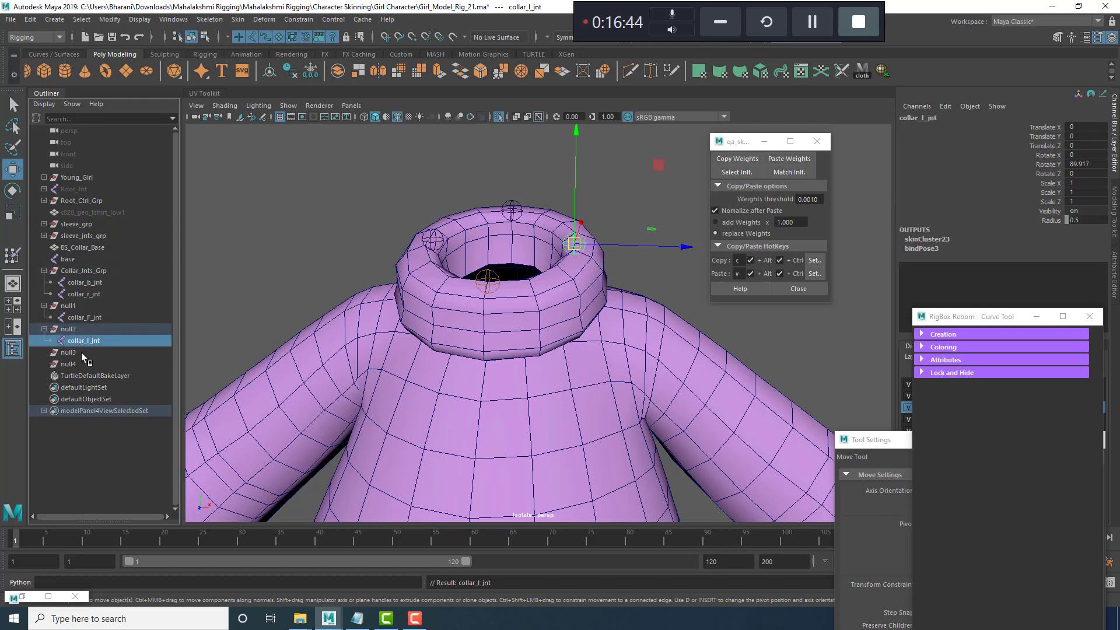
left_click(84, 283)
middle_click_drag(84, 282, 92, 352)
left_click(87, 282)
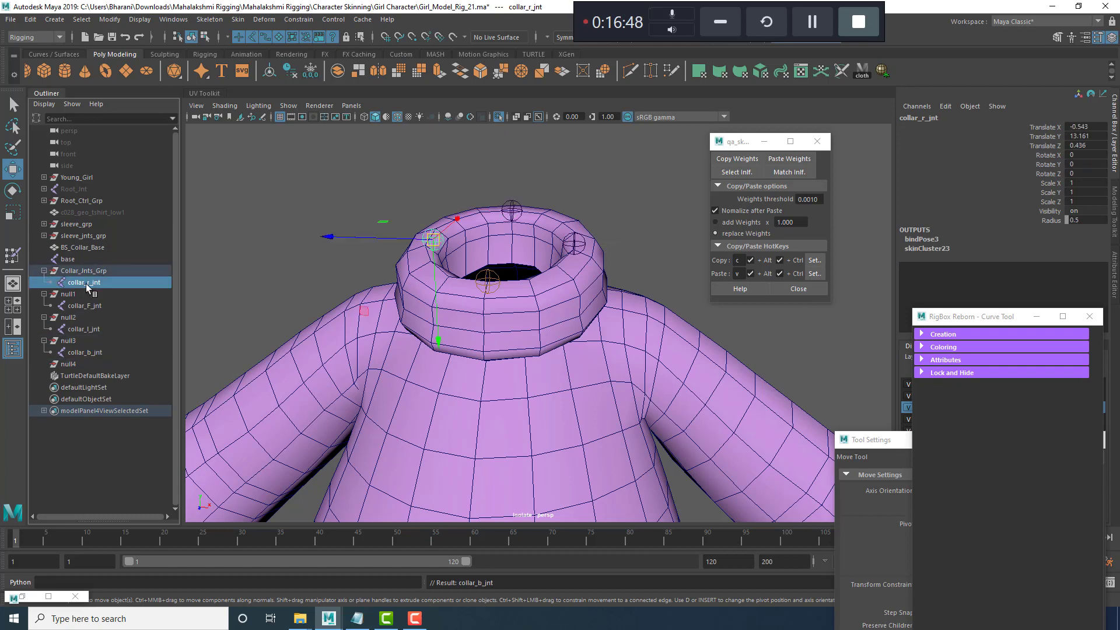
middle_click_drag(86, 282, 83, 365)
middle_click_drag(86, 367, 87, 366)
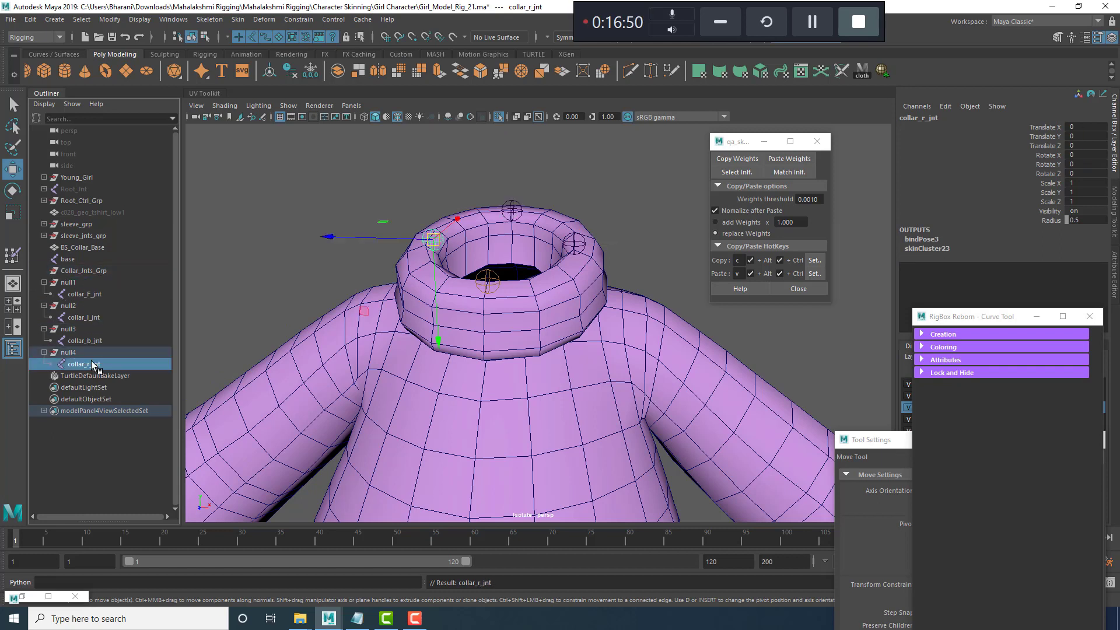
Select the four collar joints beneath their nulls and check their channel values.
left_click(82, 294)
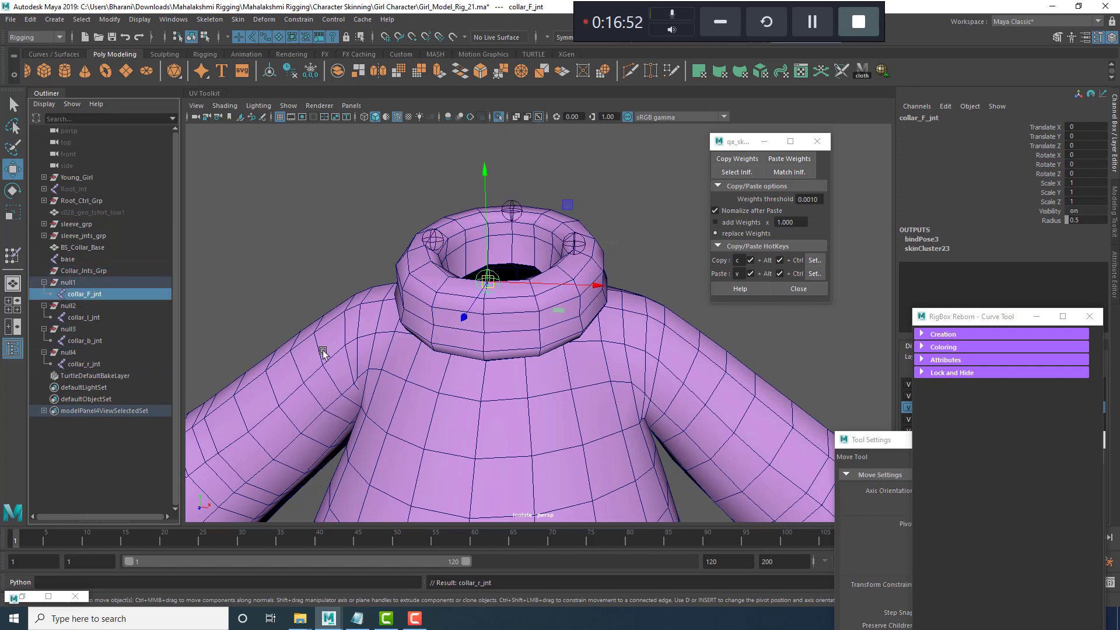
left_click(83, 319, "ctrl")
left_click(82, 343, "ctrl")
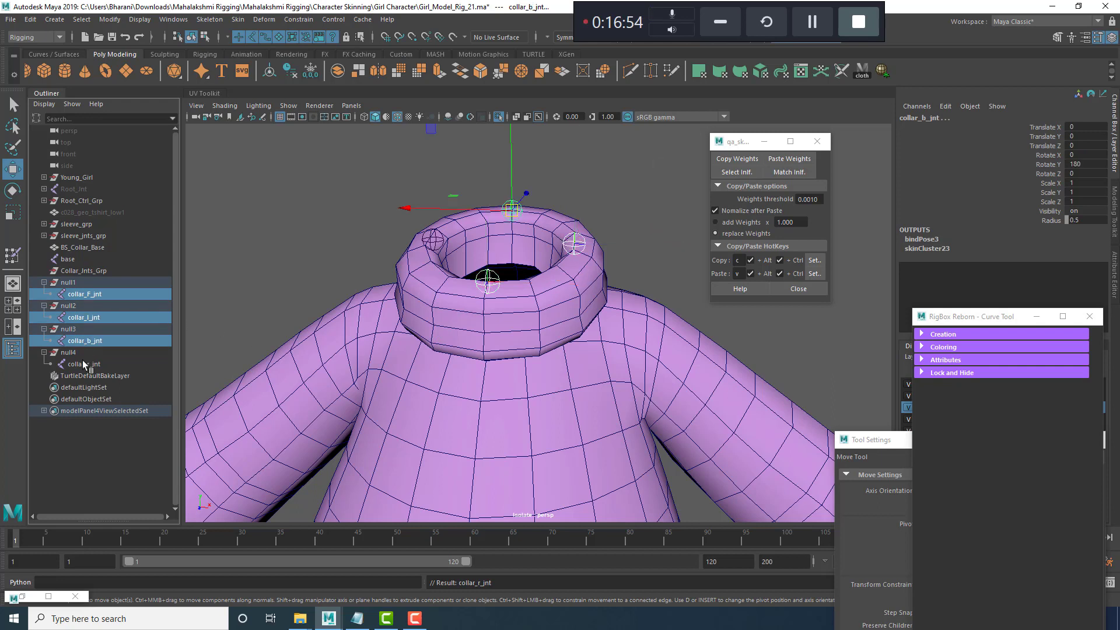
left_click(85, 365, "ctrl")
left_click(89, 295)
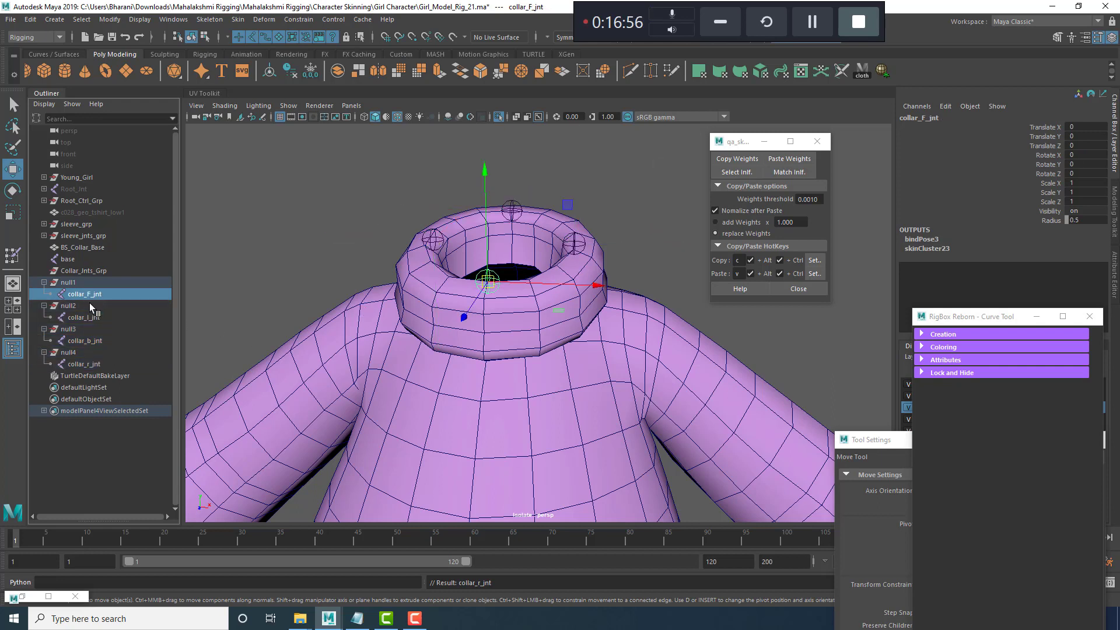
left_click(88, 318, "ctrl")
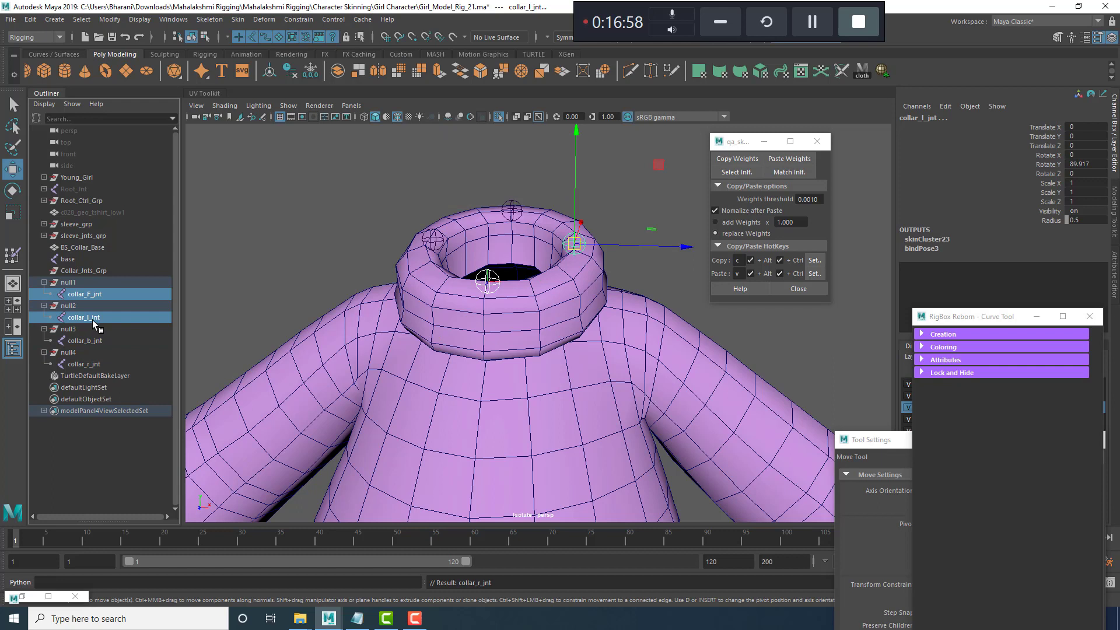
left_click(87, 341, "ctrl")
left_click(86, 363, "ctrl")
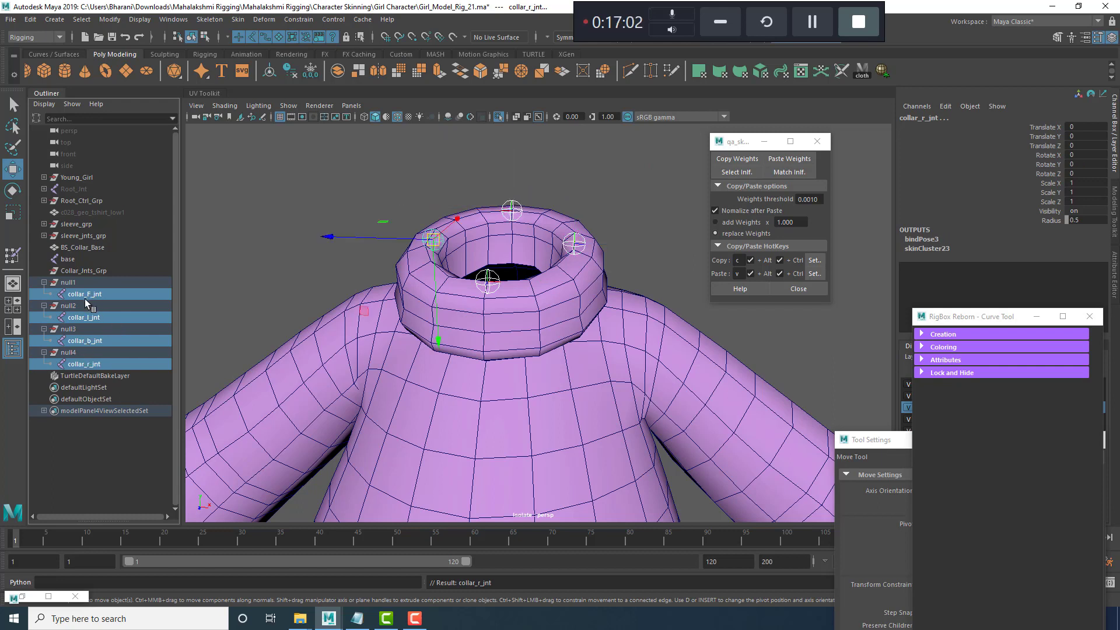
Undo the parenting to the nulls until all four collar joints are back under Collar_Jnts_Grp.
key("ctrl+z")
key("ctrl+z")
key("ctrl+z")
key("ctrl+z")
key("ctrl+z")
key("ctrl+z")
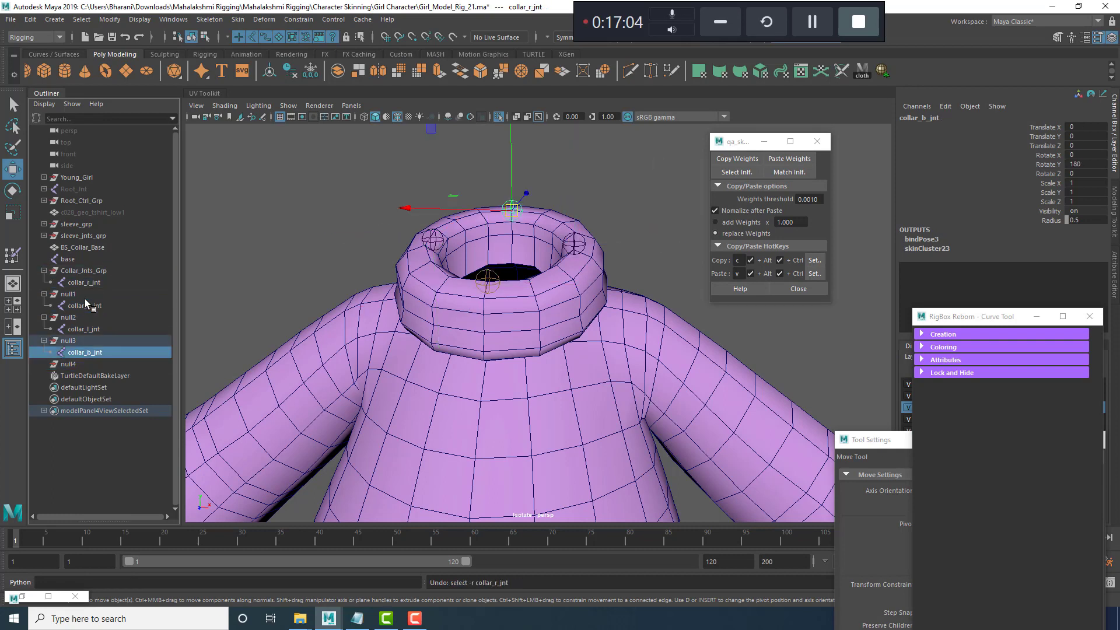
key("ctrl+z")
key("ctrl+z")
key("ctrl+z")
key("ctrl+z")
key("ctrl+z")
key("ctrl+z")
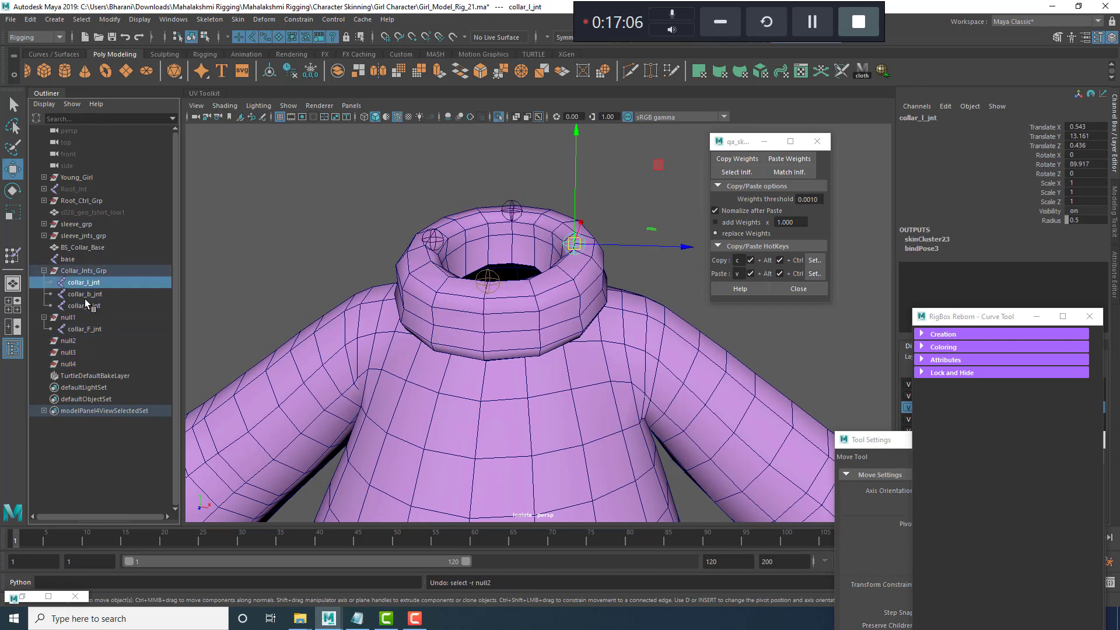
key("ctrl+z")
key("ctrl+z")
key("ctrl+z")
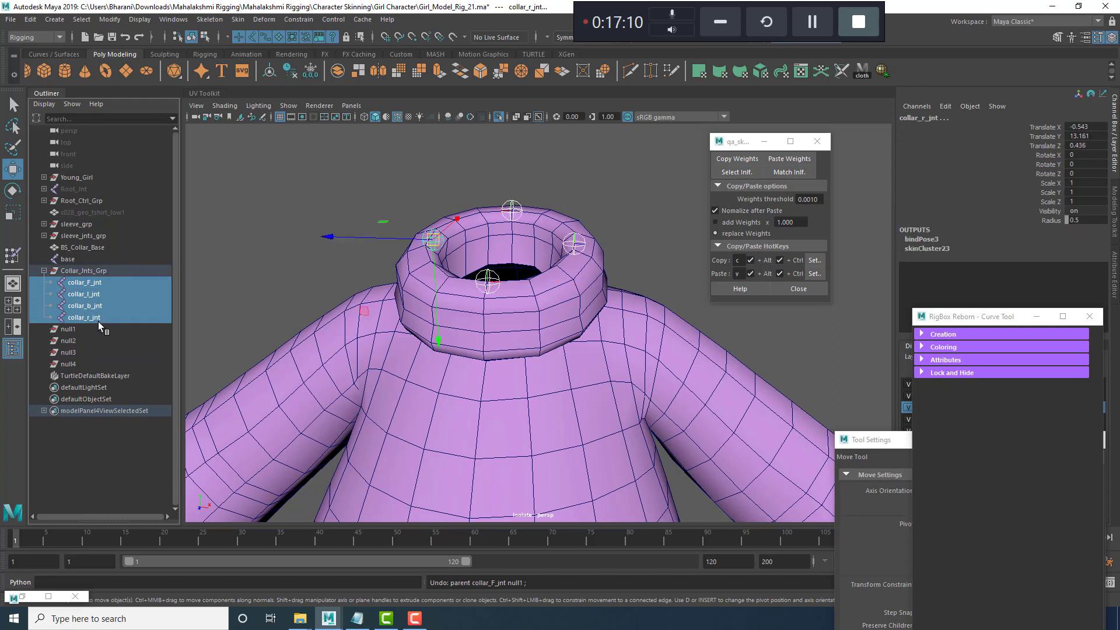
Duplicate the four selected collar joints within Collar_Jnts_Grp and freeze the duplicates' transformations.
key("ctrl+d")
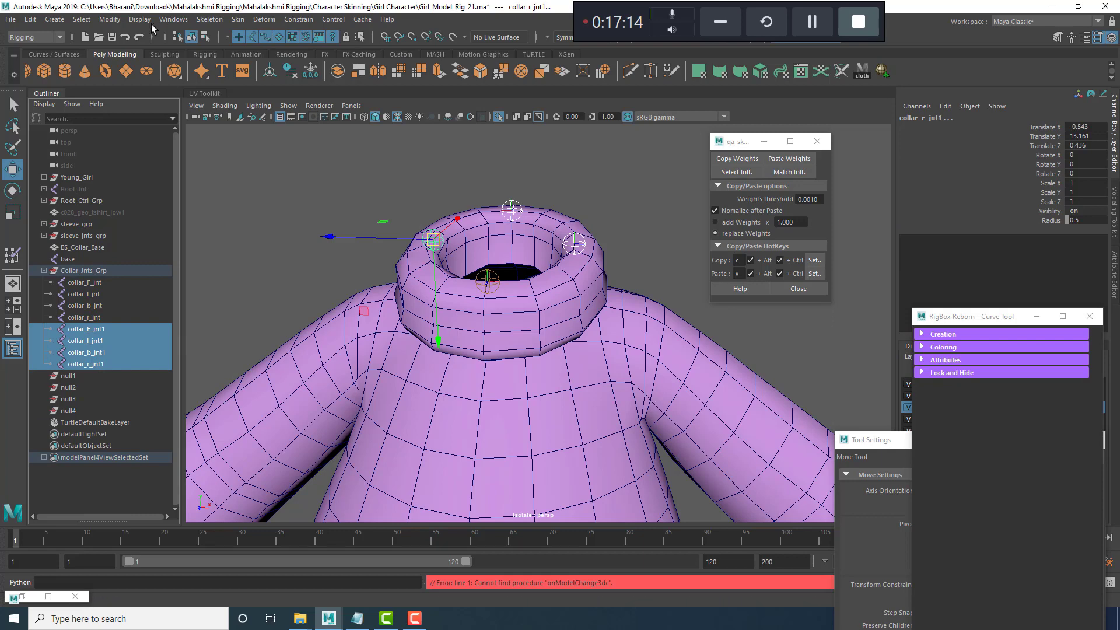
left_click(110, 19)
left_click(123, 73)
scroll(592, 324, "up", 2)
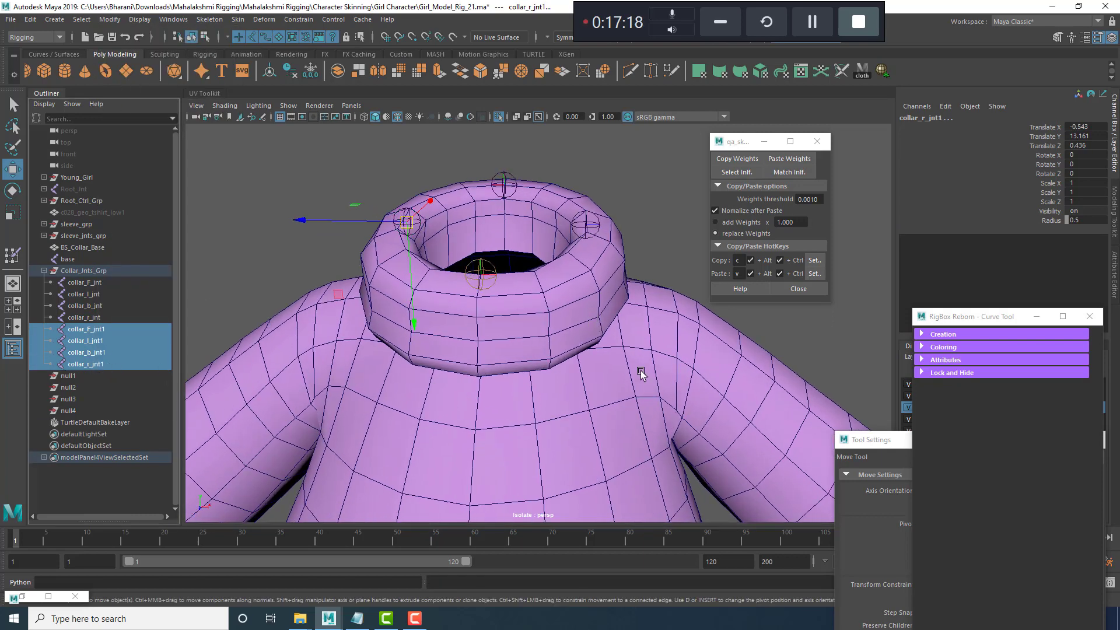
Add the four duplicated collar joints as influences on BS_Collar_Base, with weights locked and a default weight of 0.
left_click(612, 339, "shift")
left_click(238, 19)
mouse_move(350, 297)
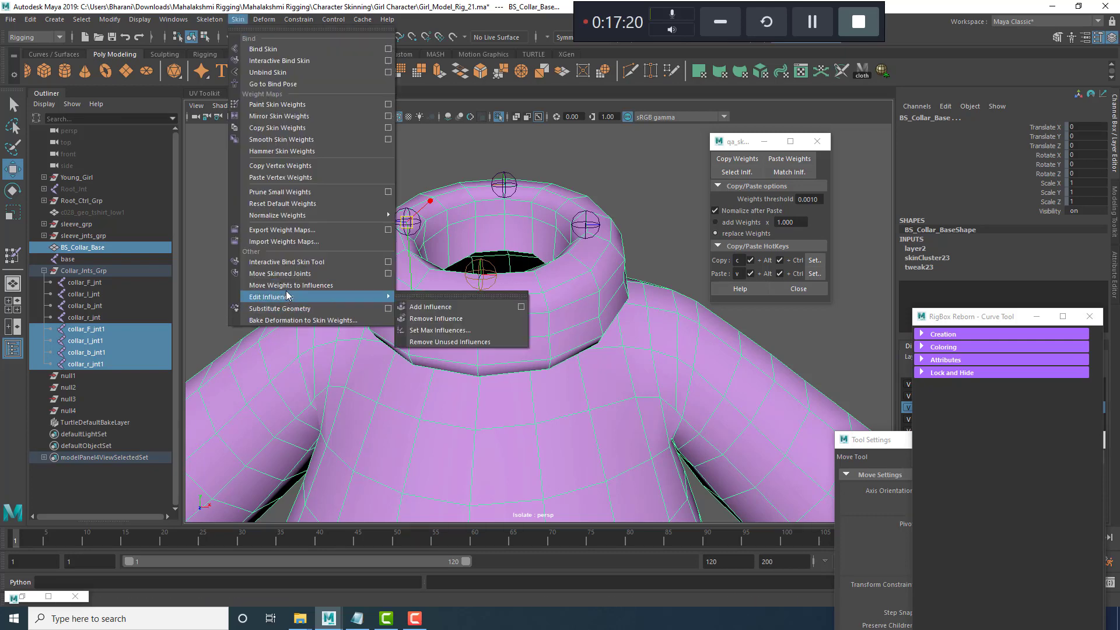
left_click(521, 306)
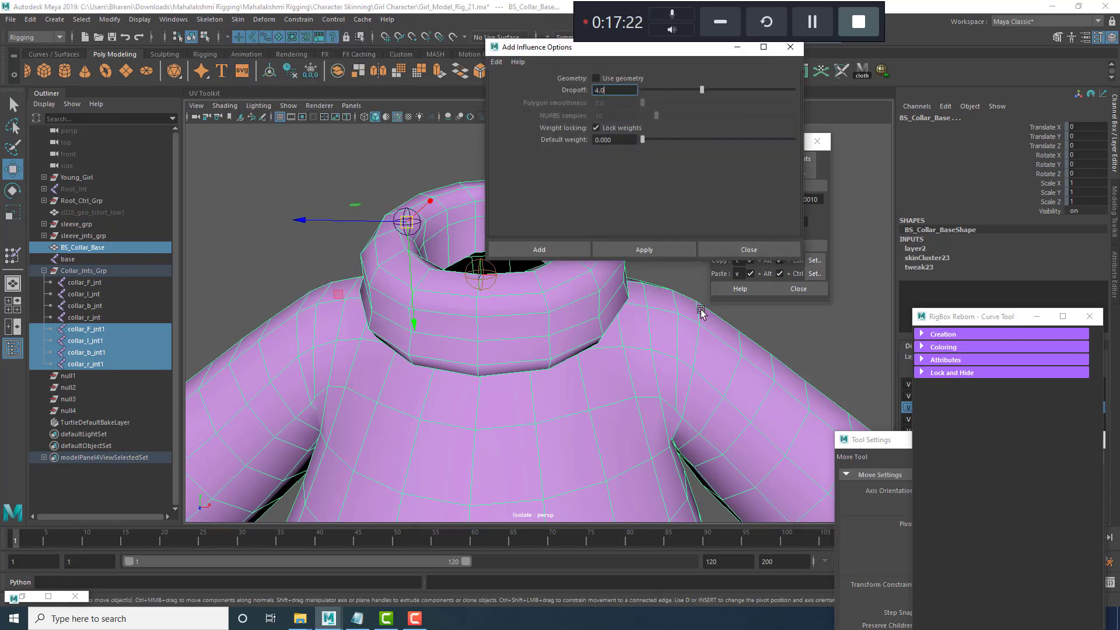
left_click(682, 250)
left_click(713, 250)
Open Paint Skin Weights for BS_Collar_Base and lock the weights of all influences, including base.
left_click(606, 314)
right_click_drag(595, 296, 325, 155)
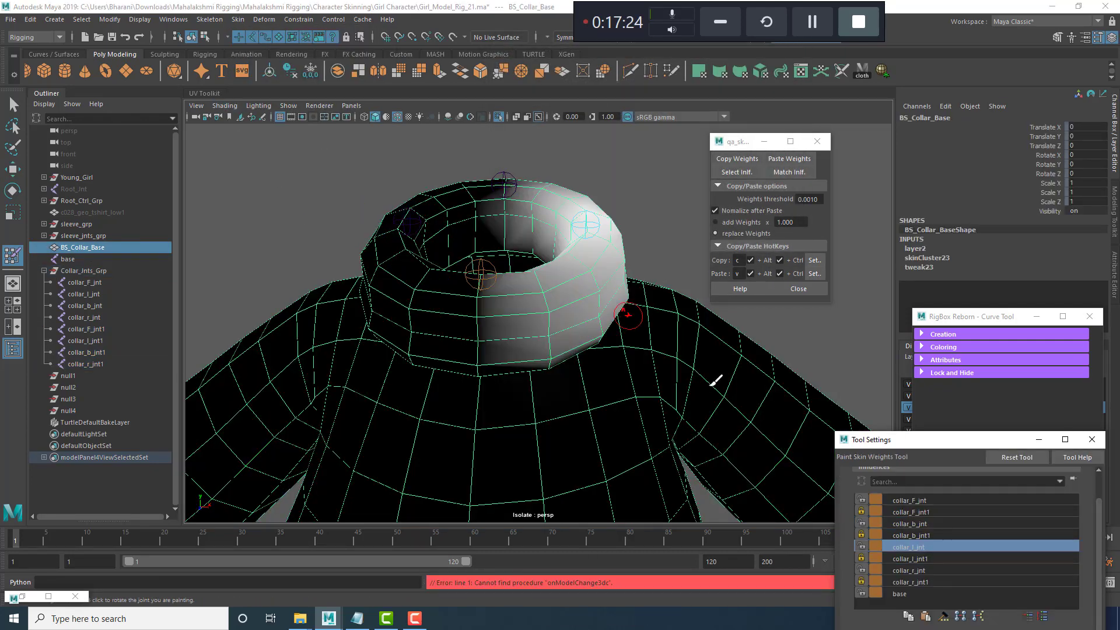
left_click_drag(940, 447, 702, 234)
left_click(689, 288)
left_click(678, 381)
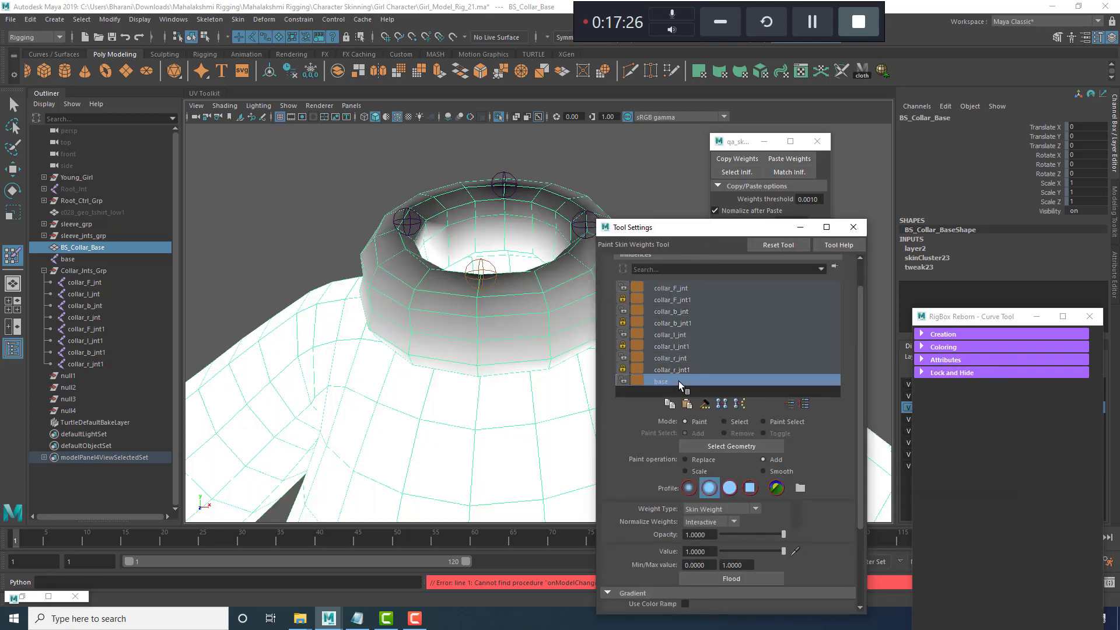
left_click(622, 381)
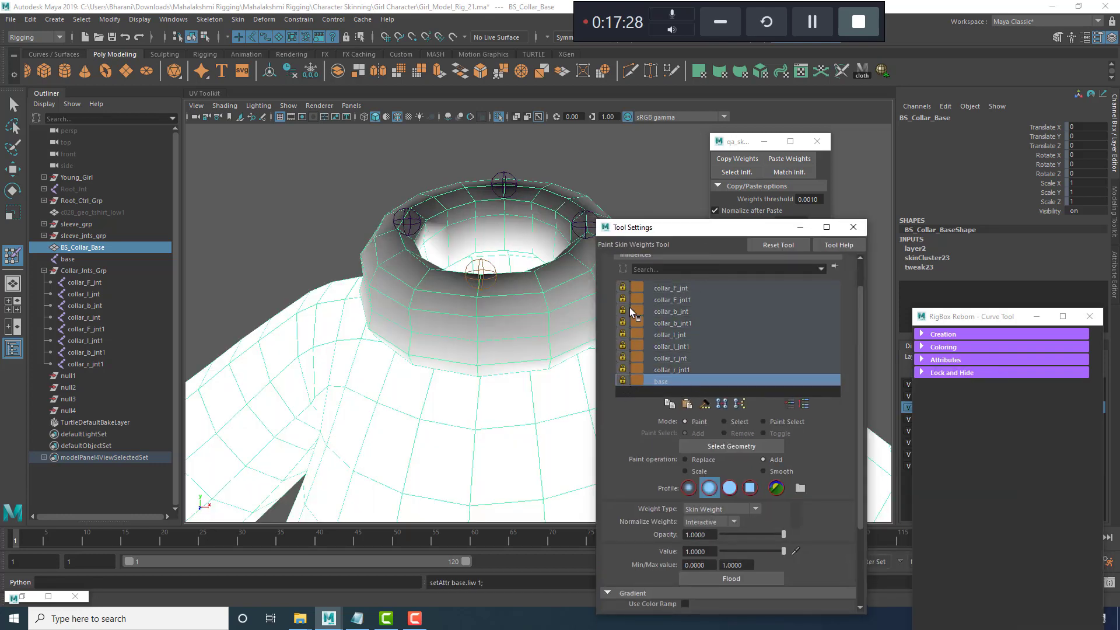
Unlock collar_F_jnt and transfer its weights to collar_F_jnt1 by flooding with a value of 1.
left_click(690, 293)
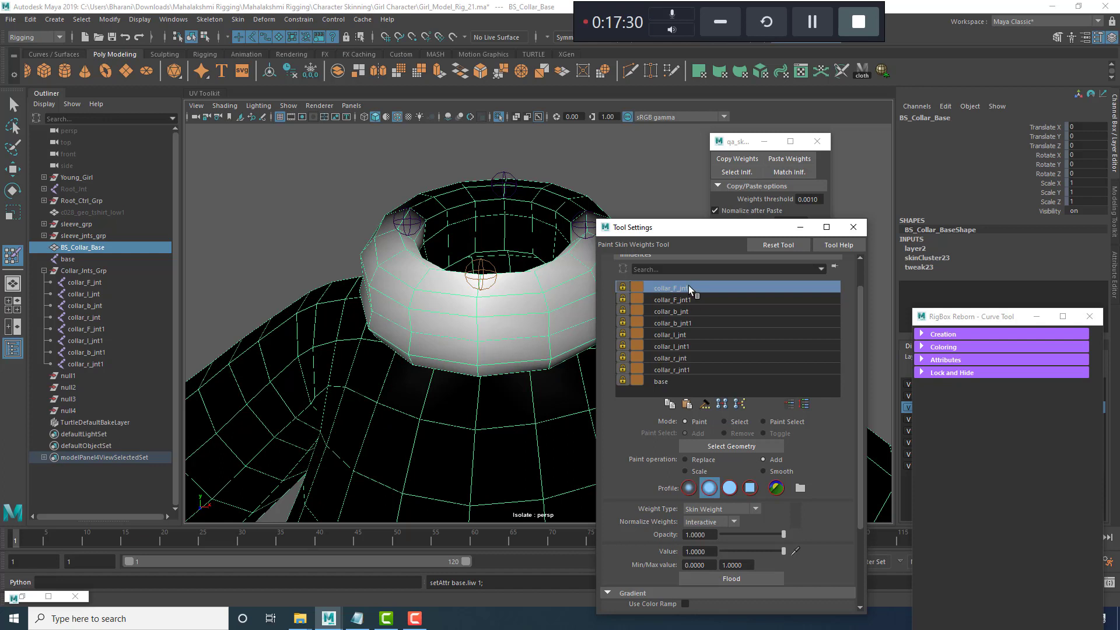
left_click(691, 299)
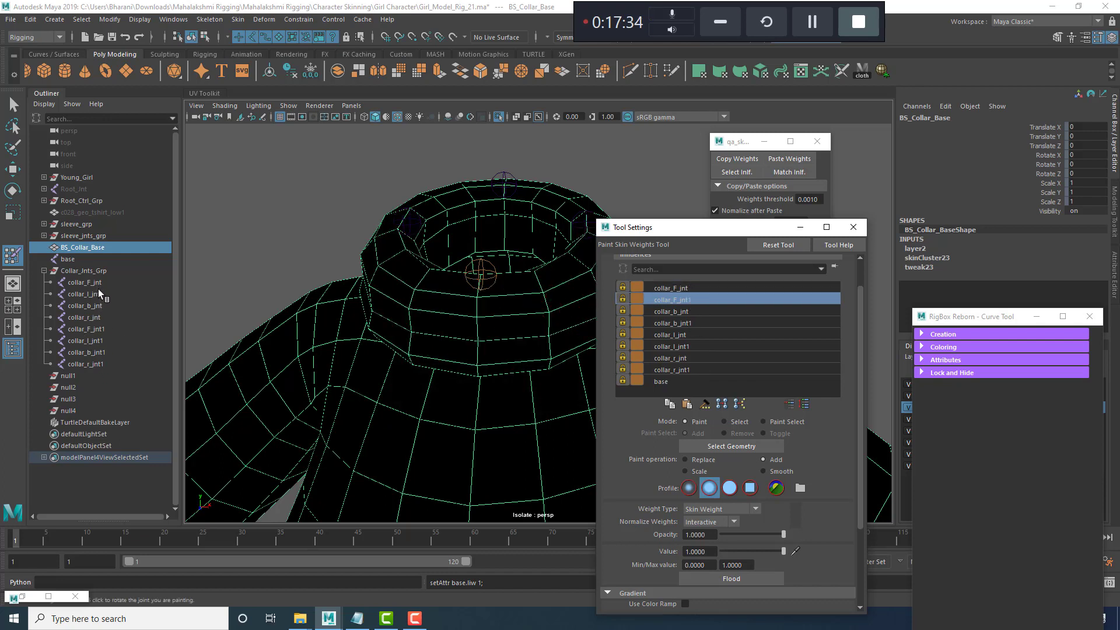
left_click(690, 286)
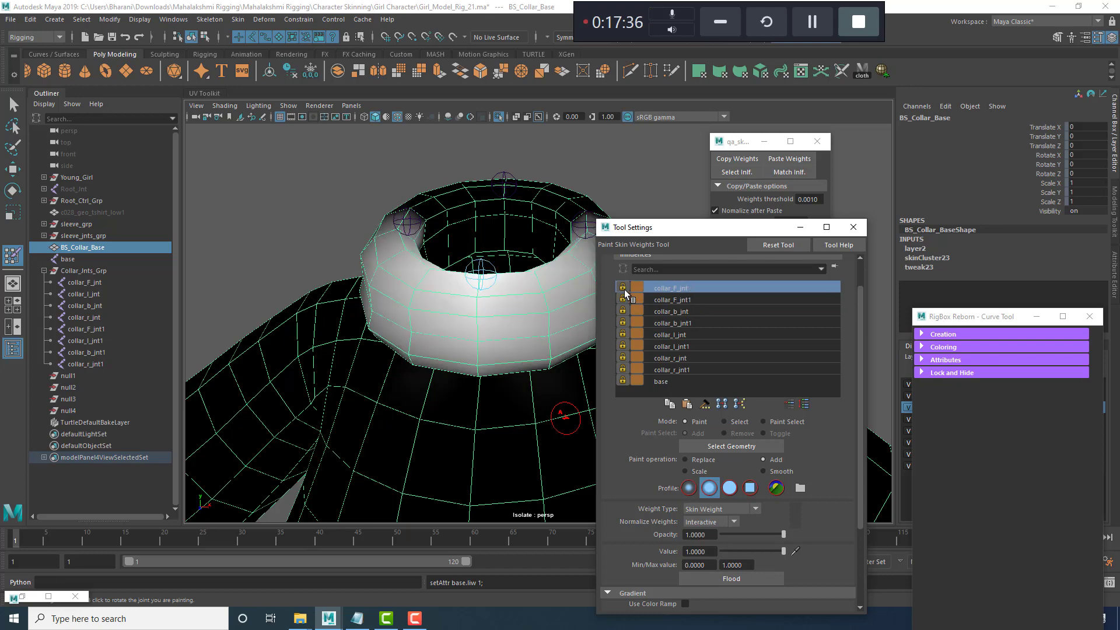
left_click(623, 286)
left_click(680, 300)
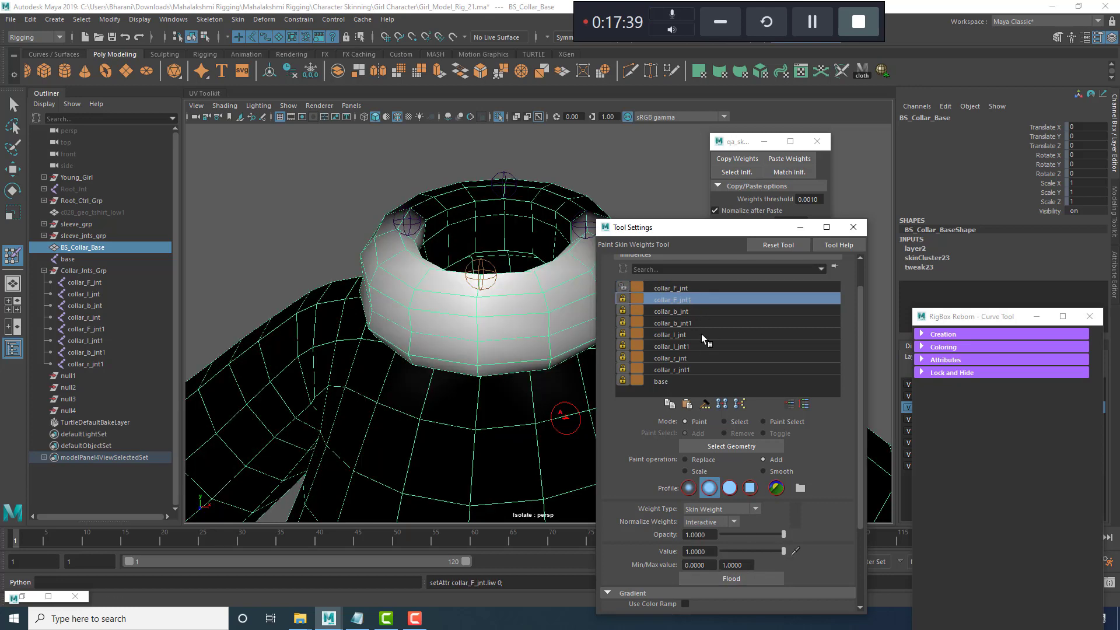
Unlock collar_b_jnt and collar_l_jnt and flood their weights onto collar_b_jnt1 and collar_l_jnt1.
left_click(681, 311)
left_click(623, 310)
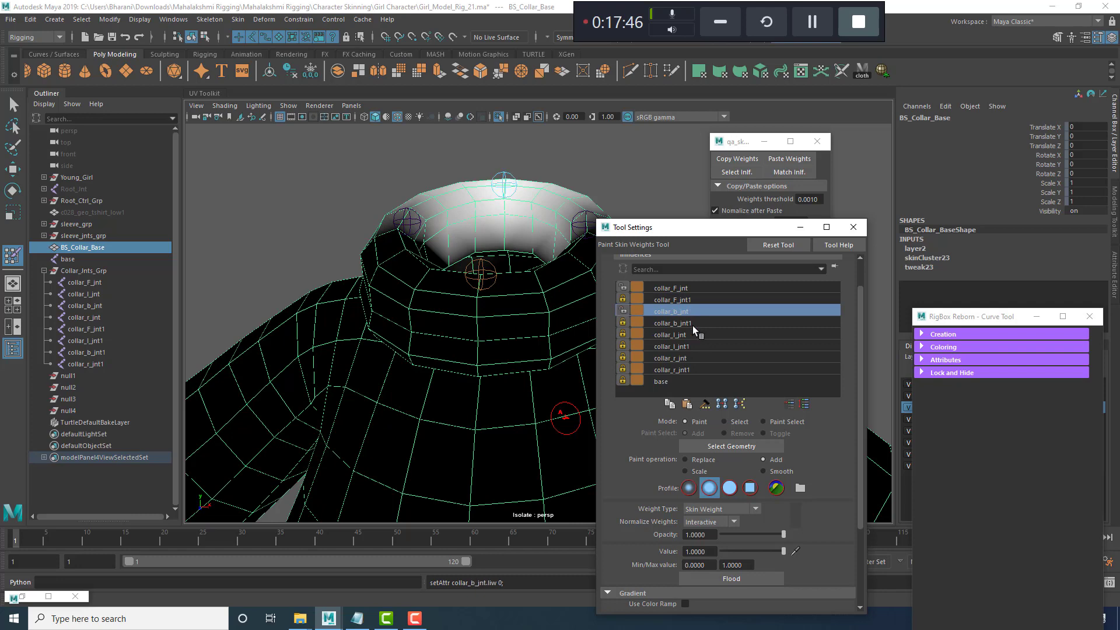
left_click(692, 323)
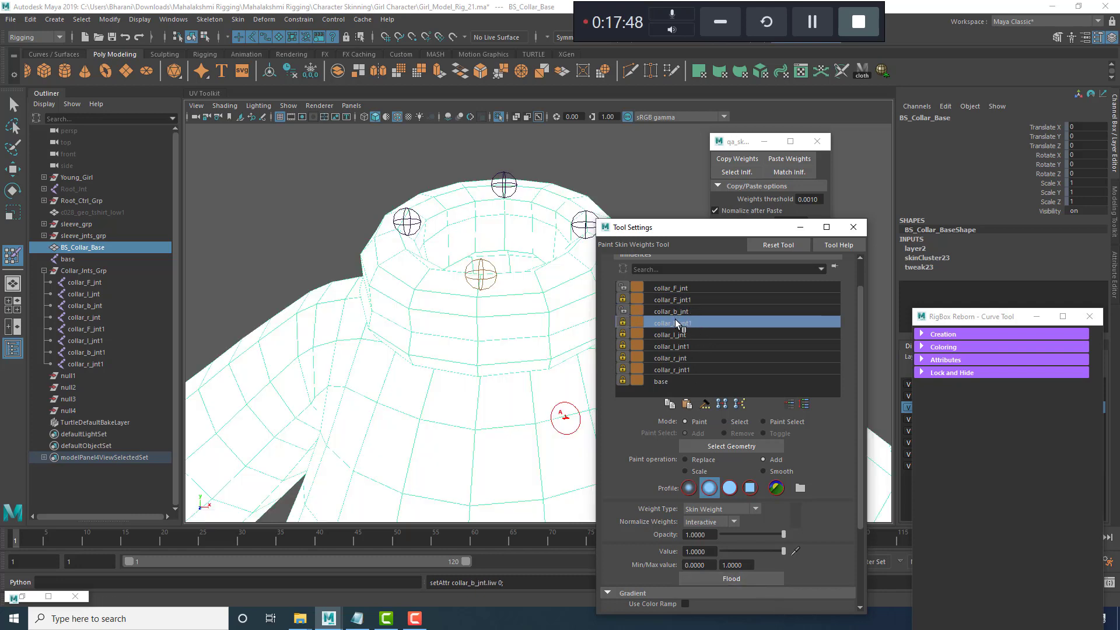
left_click(680, 335)
left_click(623, 334)
left_click(674, 346)
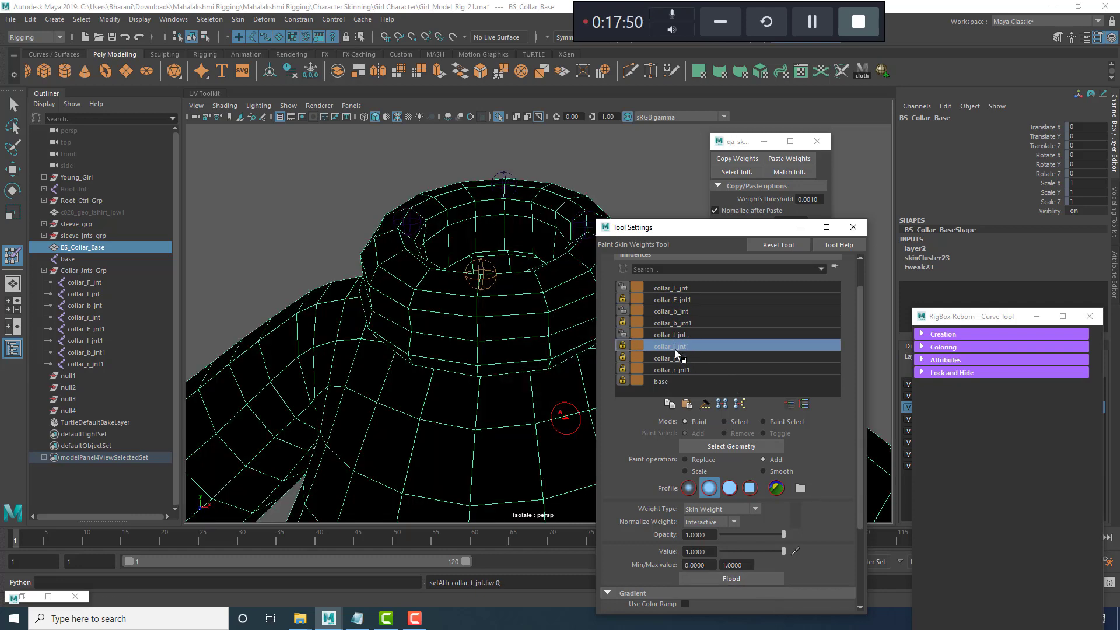
Unlock collar_r_jnt and flood its weights onto collar_r_jnt1.
left_click(677, 358)
left_click(623, 357)
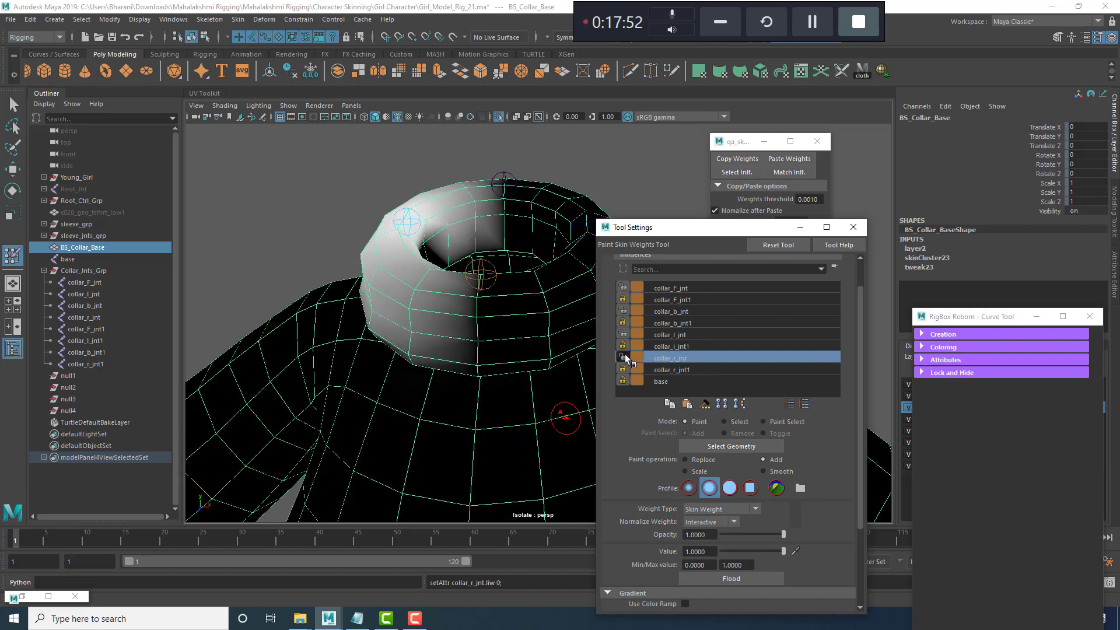
left_click(676, 369)
left_click(755, 579)
left_click(701, 369)
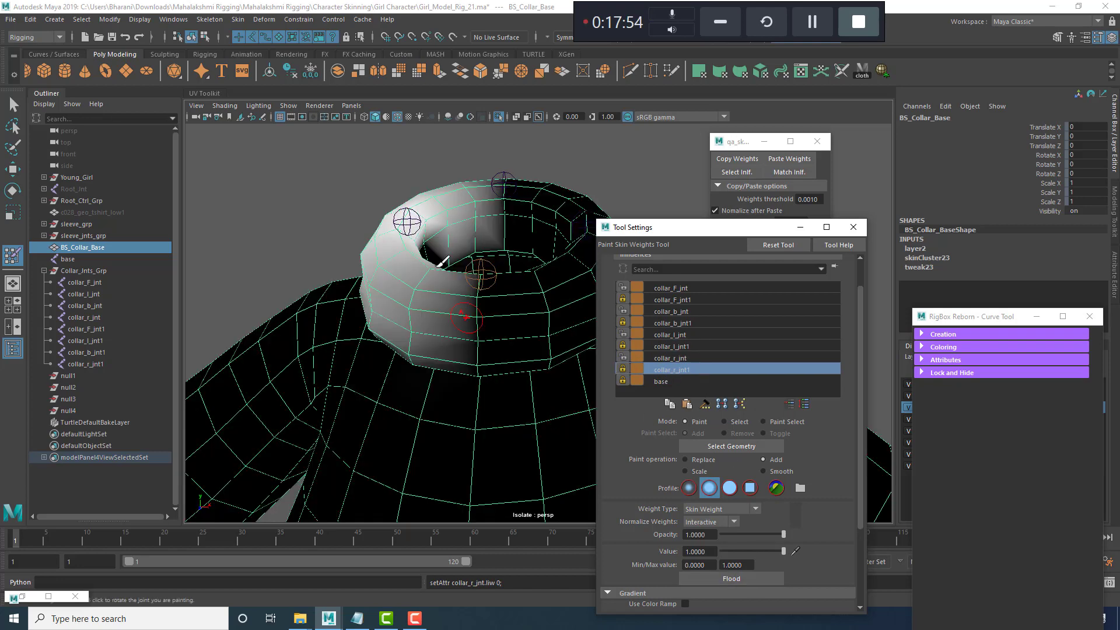
Select the four original collar joints in Collar_Jnts_Grp, test that they no longer affect the mesh, and delete them.
scroll(427, 297, "down", 5)
scroll(426, 296, "up", 2)
mouse_move(87, 283)
left_mouse_down()
mouse_move(107, 282)
mouse_move(103, 317)
left_mouse_up()
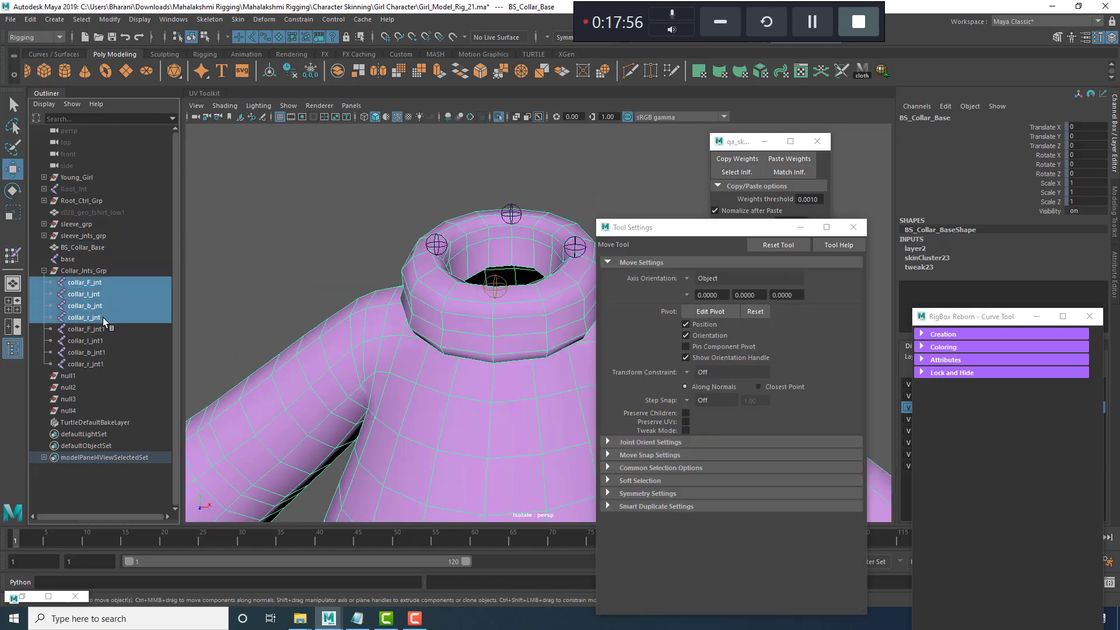
key("w")
scroll(483, 259, "down", 3)
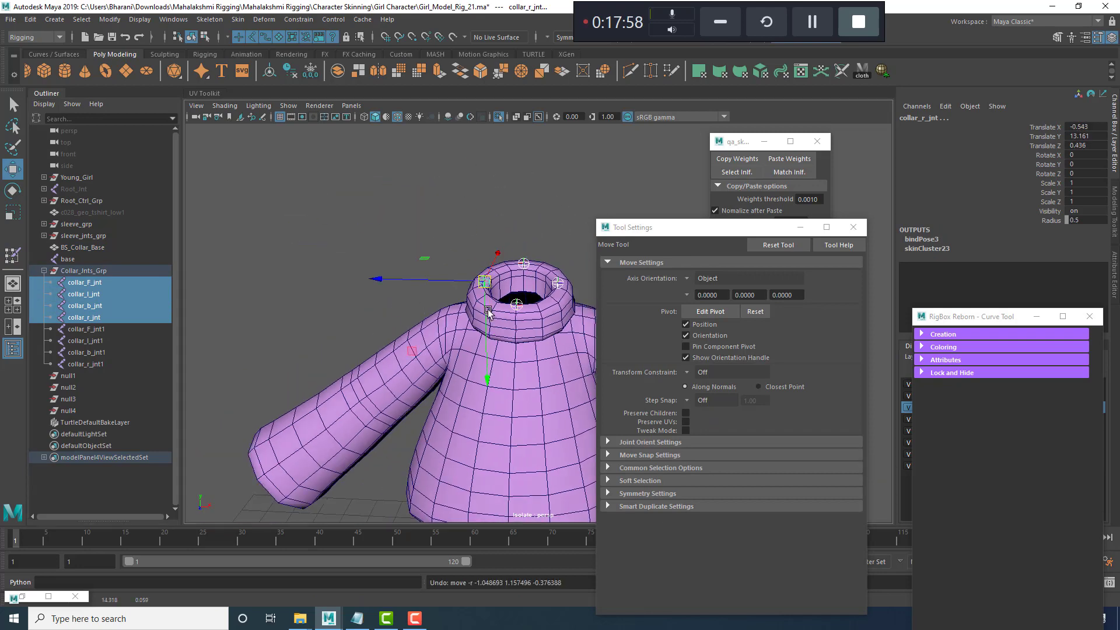
key("Delete")
Rename the duplicated front and left collar joints as collar_F_jnt and collar_l_jnt.
left_click_drag(92, 284, 100, 318)
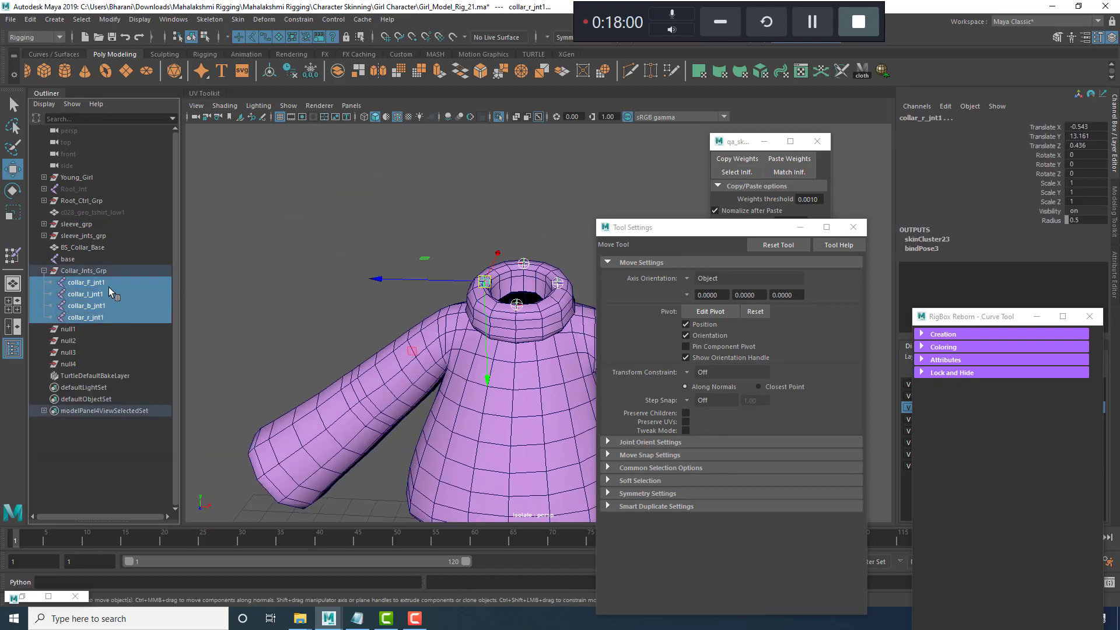
double_click(107, 285)
key("Right")
key("BackSpace")
double_click(131, 294)
key("Right")
key("BackSpace")
Rename the duplicated back and right collar joints as collar_b_jnt and collar_r_jnt.
left_click(134, 306)
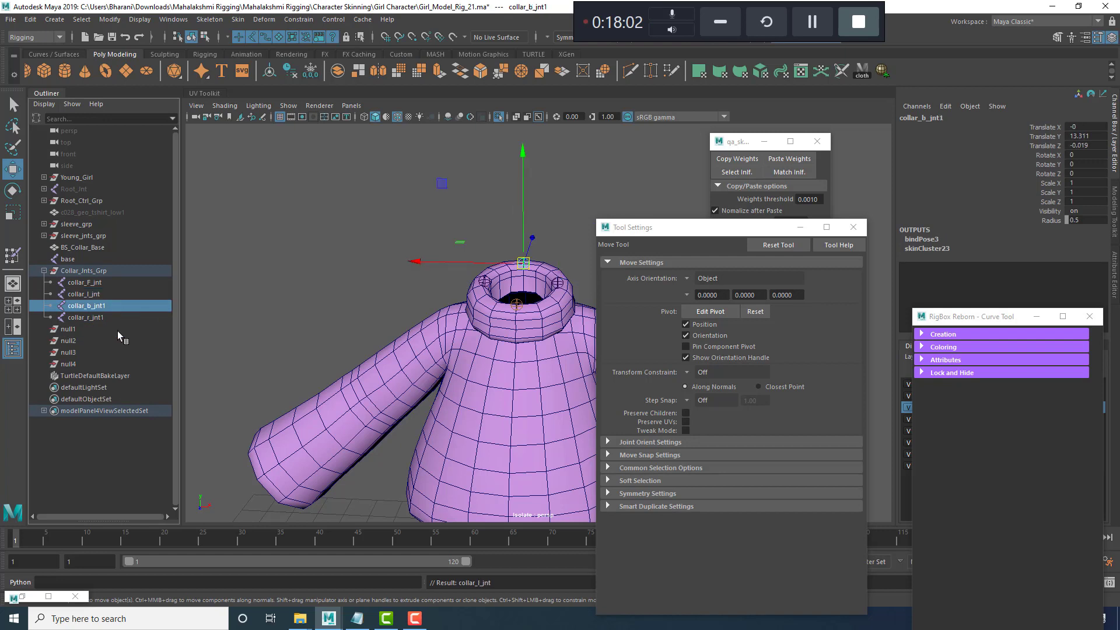
double_click(121, 304)
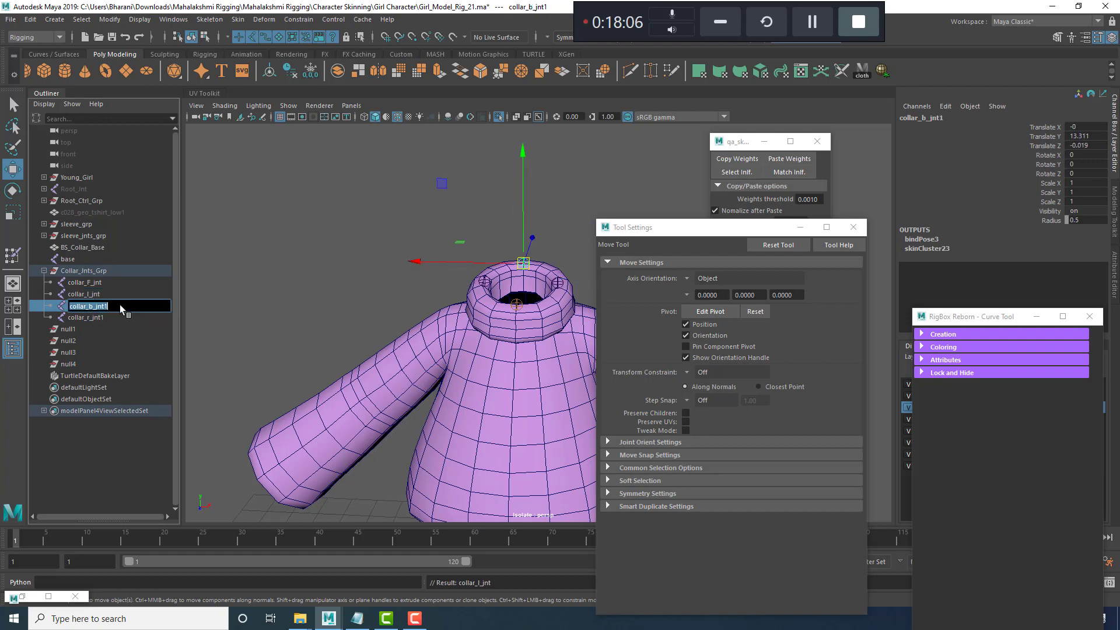
key("Right")
key("BackSpace")
double_click(119, 317)
key("Right")
key("BackSpace")
key("Return")
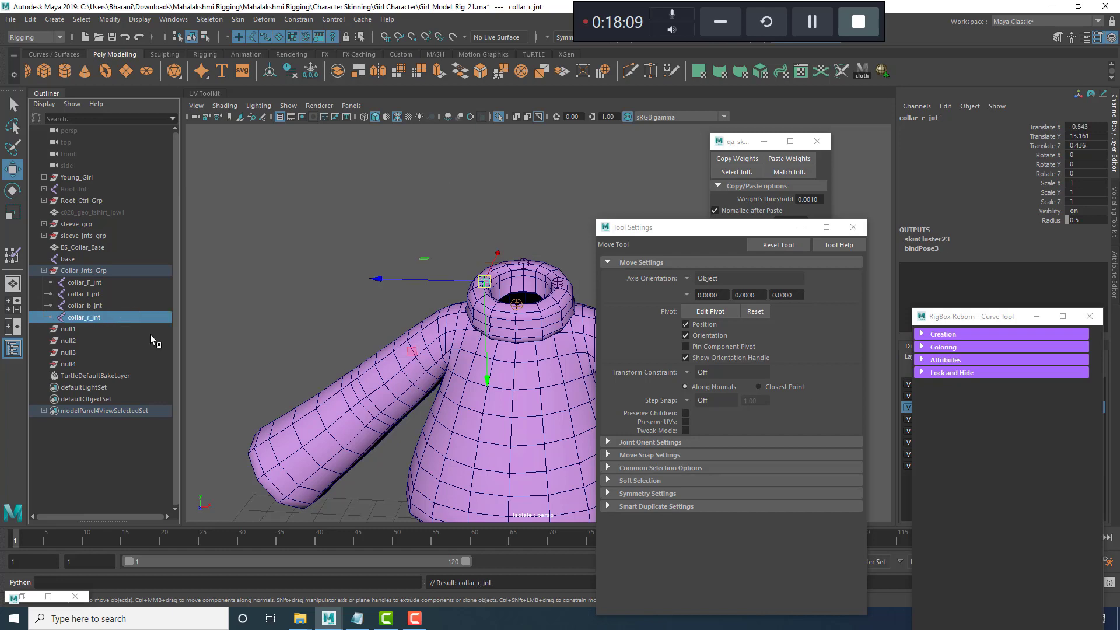
Test the collar deformation by moving the renamed collar joints, undoing each move.
left_click_drag(690, 232, 843, 313)
scroll(631, 278, "up", 4)
left_click(584, 245)
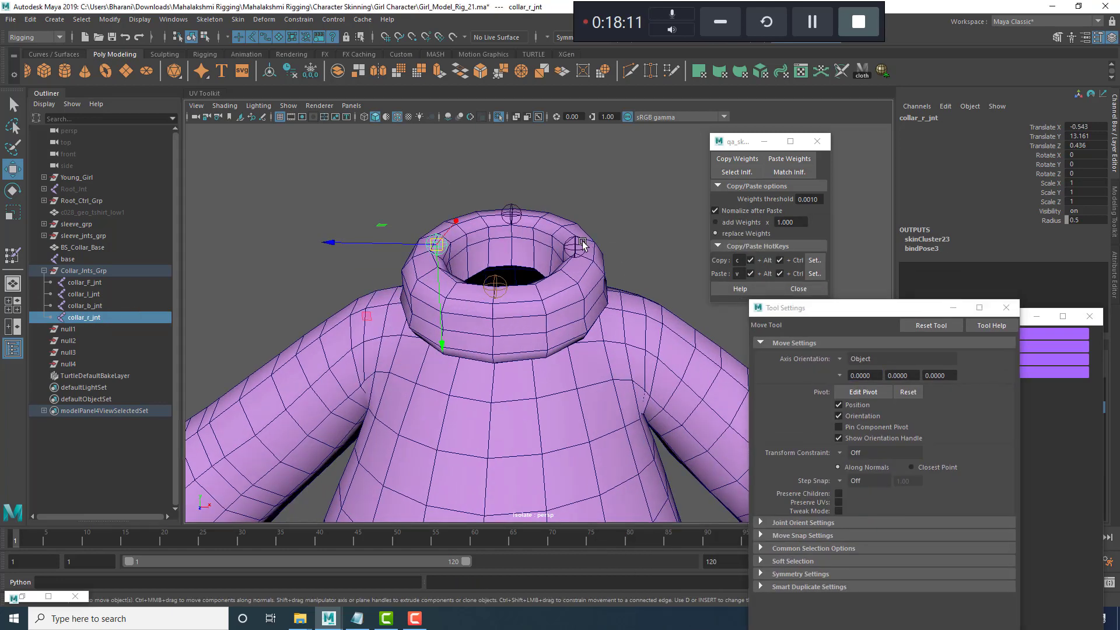
left_click(513, 220)
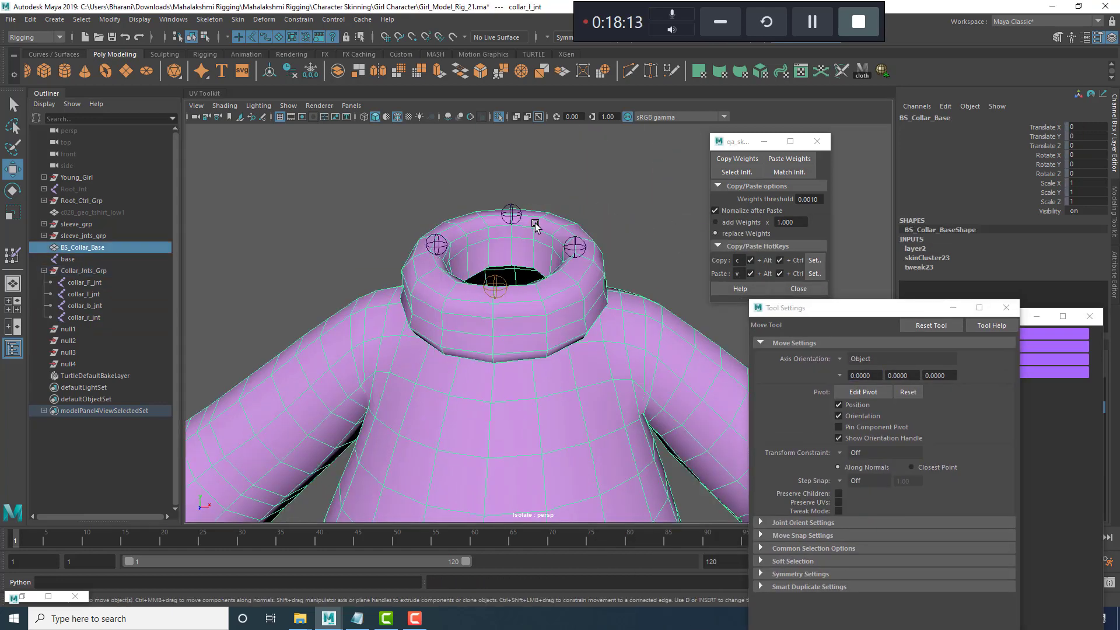
scroll(515, 223, "down", 2)
left_click(515, 222)
left_click_drag(513, 221, 522, 144)
key("ctrl+z")
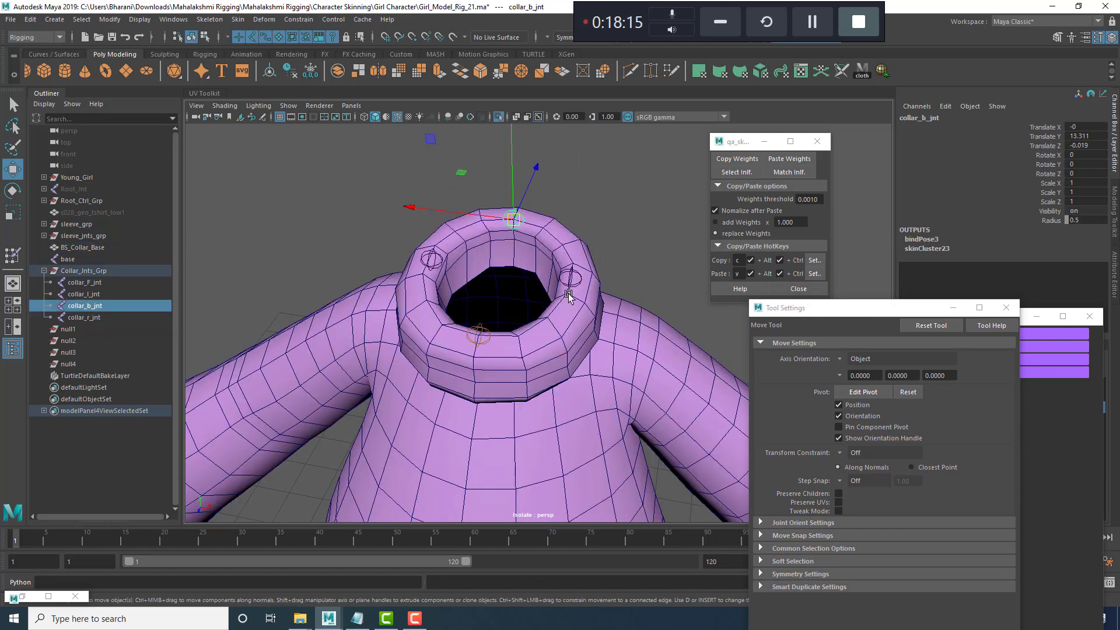
left_click(570, 280)
mouse_move(508, 322)
left_mouse_down()
mouse_move(453, 357)
mouse_move(453, 372)
left_mouse_up()
left_click(432, 260)
left_click_drag(430, 177, 601, 367)
scroll(482, 379, "down", 2)
left_click_drag(482, 383, 480, 344, "alt")
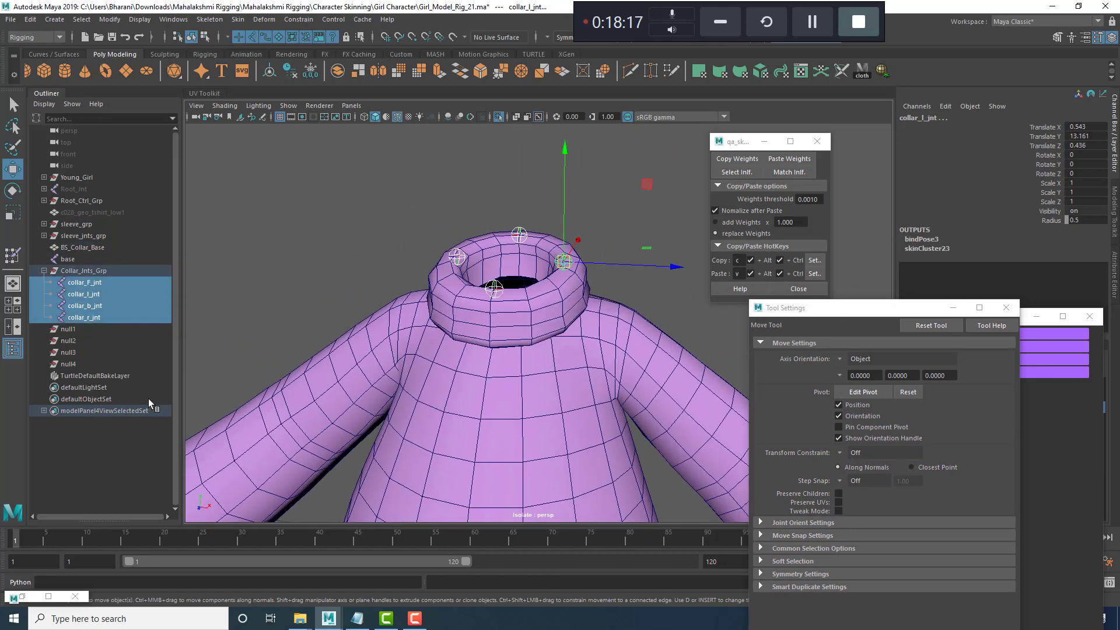
Delete the four old nulls, null1 to null4.
left_click(78, 329)
left_click_drag(80, 331, 79, 364)
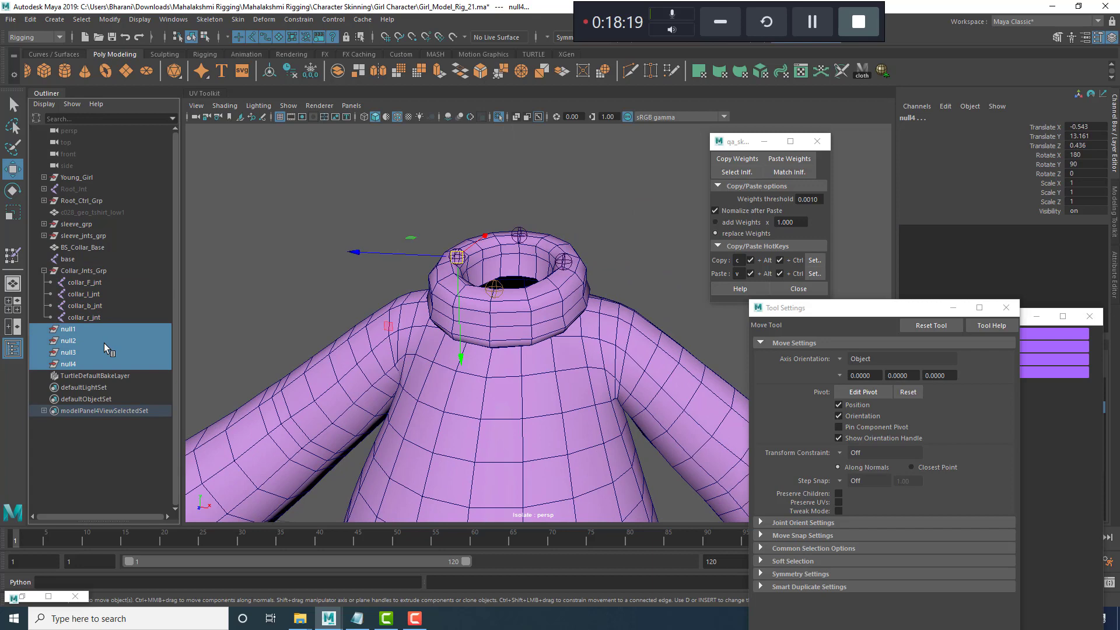
key("Delete")
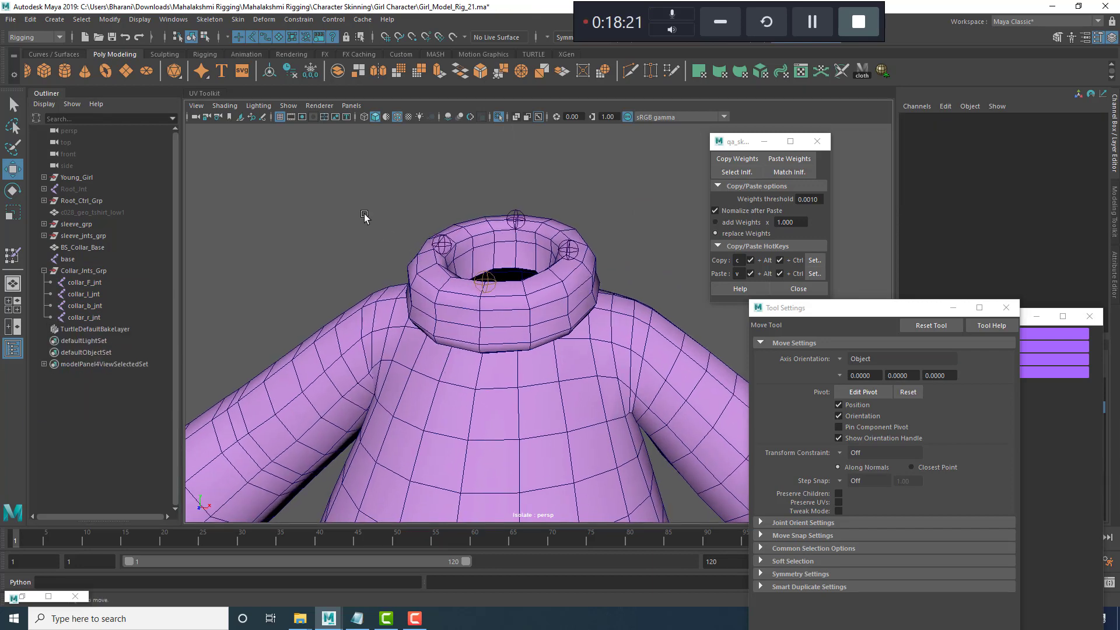
Create four new empty groups, null1 to null4.
key("ctrl+g")
key("ctrl+g")
key("ctrl+g")
key("ctrl+g")
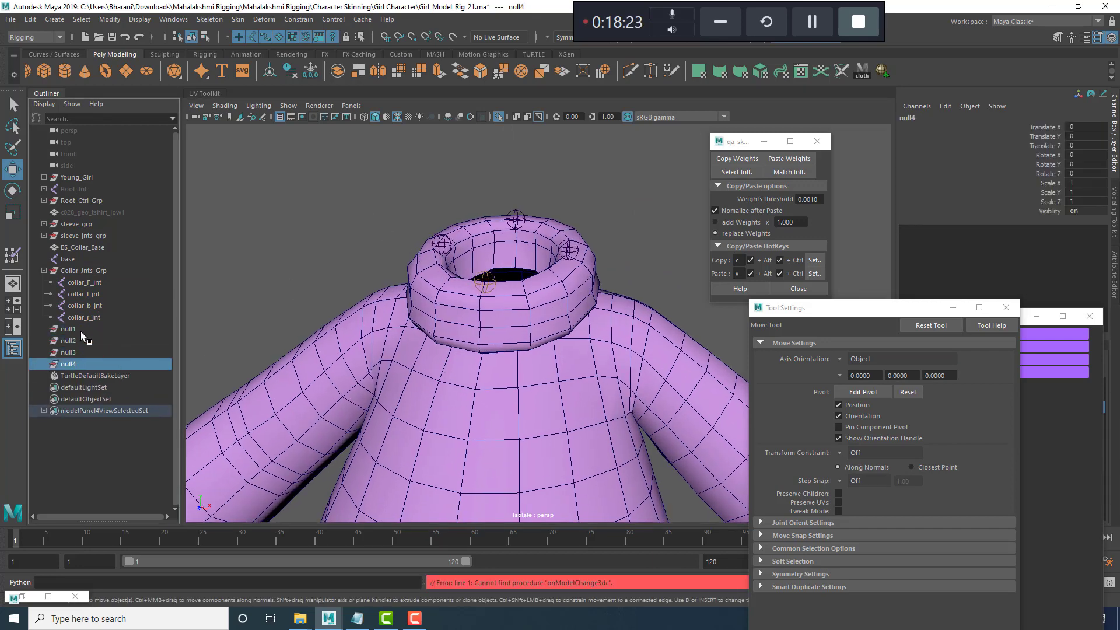
left_click_drag(80, 331, 87, 362)
Parent-constrain null1 to collar_F_jnt and null2 to collar_l_jnt.
scroll(535, 295, "up", 2)
left_click(482, 266)
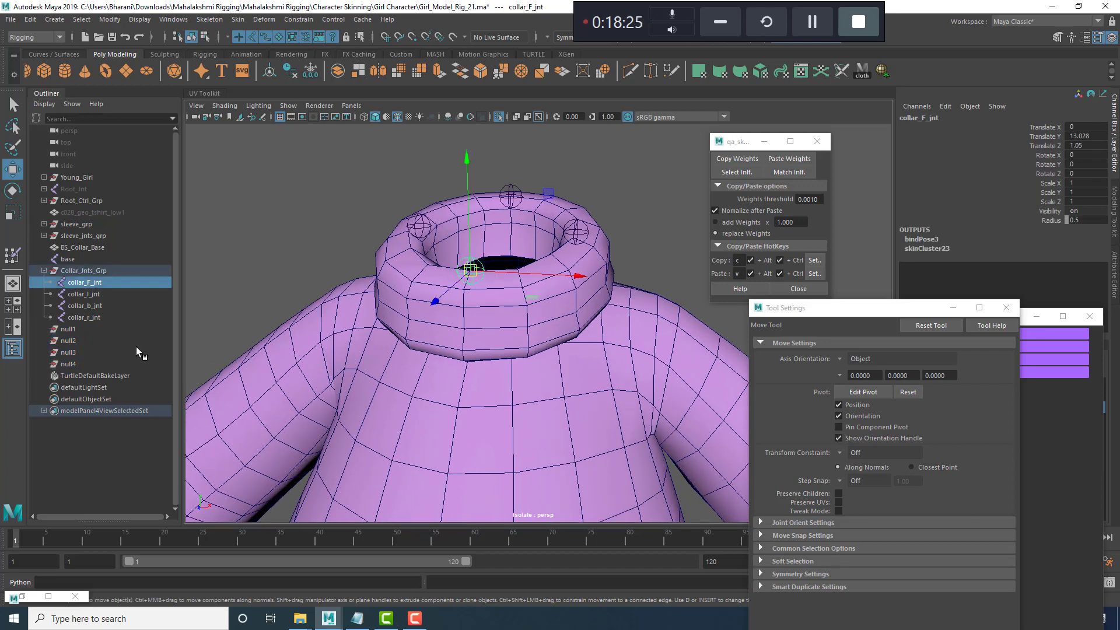
left_click(82, 330, "ctrl")
left_click(299, 19)
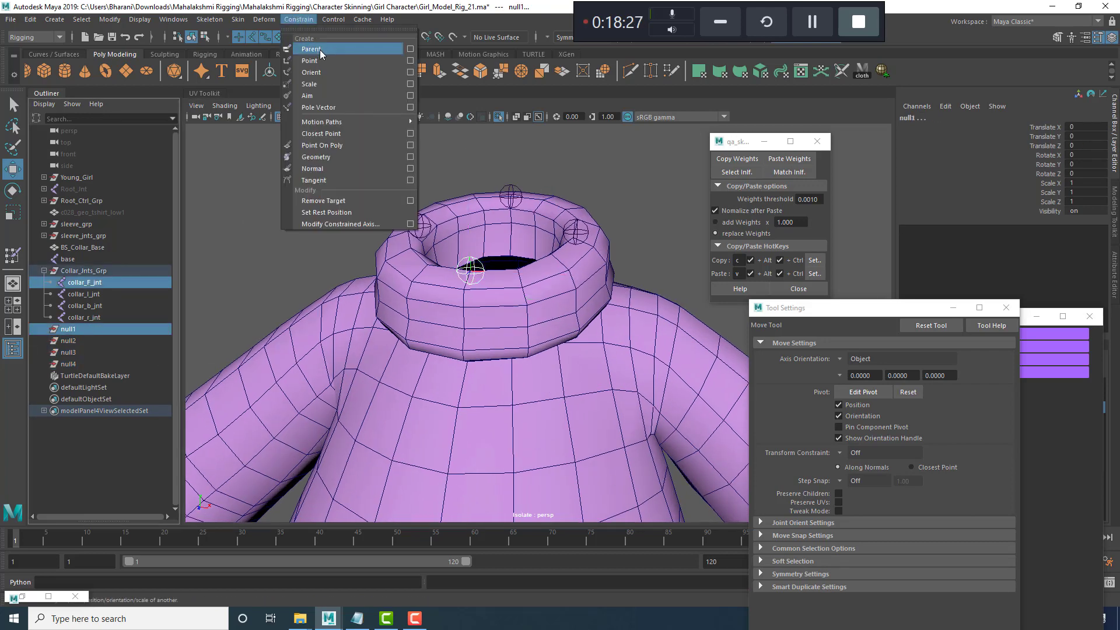
left_click(320, 50)
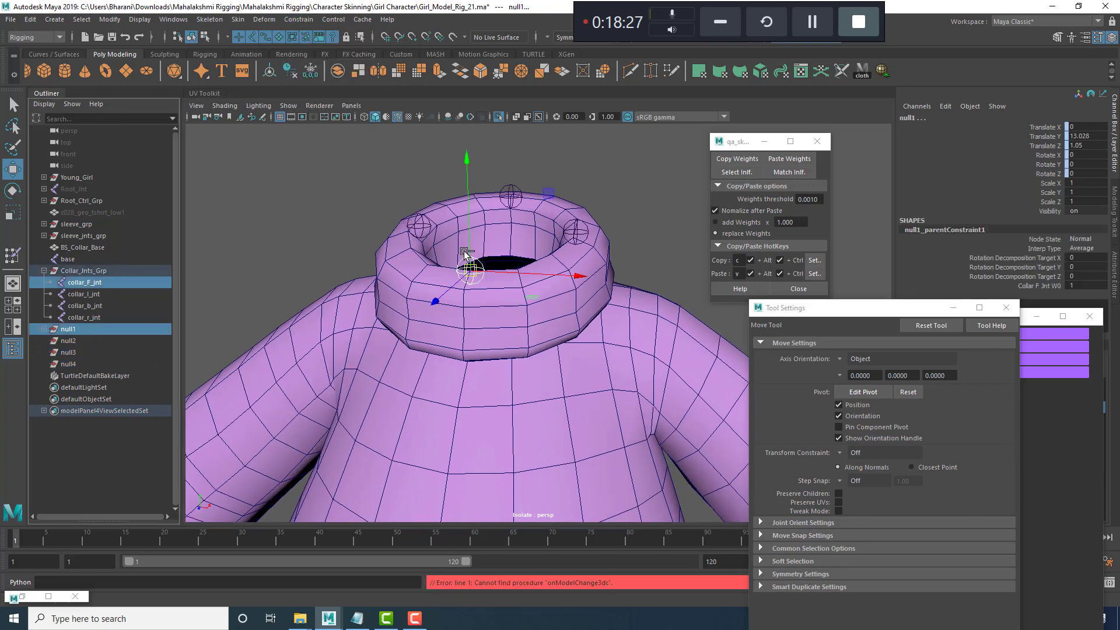
left_click(94, 296)
left_click(79, 340, "ctrl")
left_click(298, 19)
left_click(319, 50)
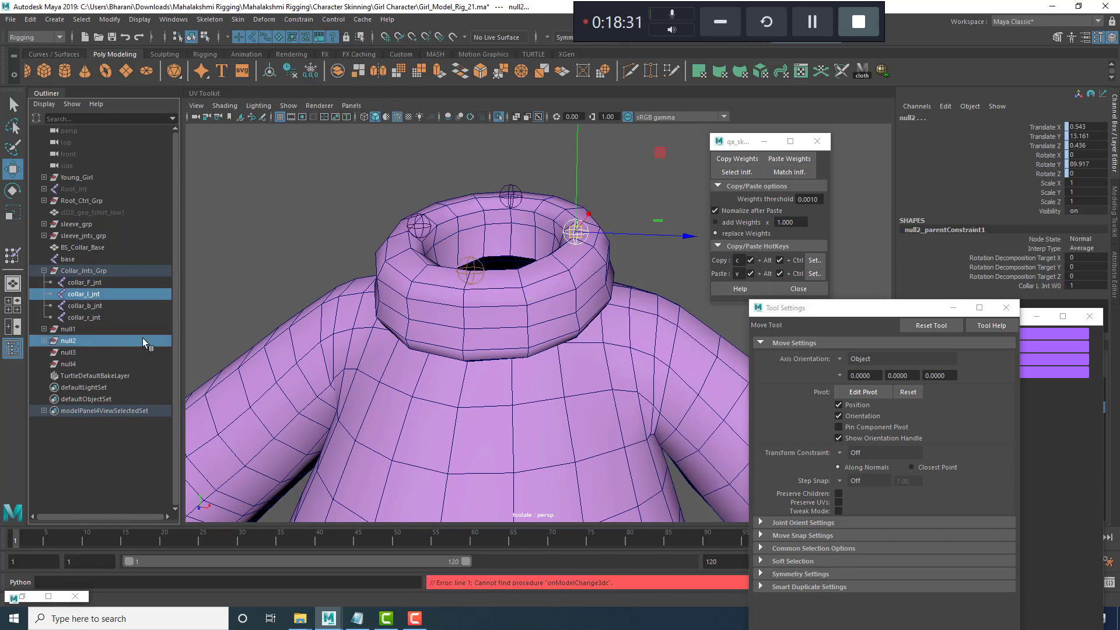
Parent-constrain null3 to collar_b_jnt and null4 to collar_r_jnt.
left_click(85, 306)
left_click(73, 353, "ctrl")
left_click(299, 19)
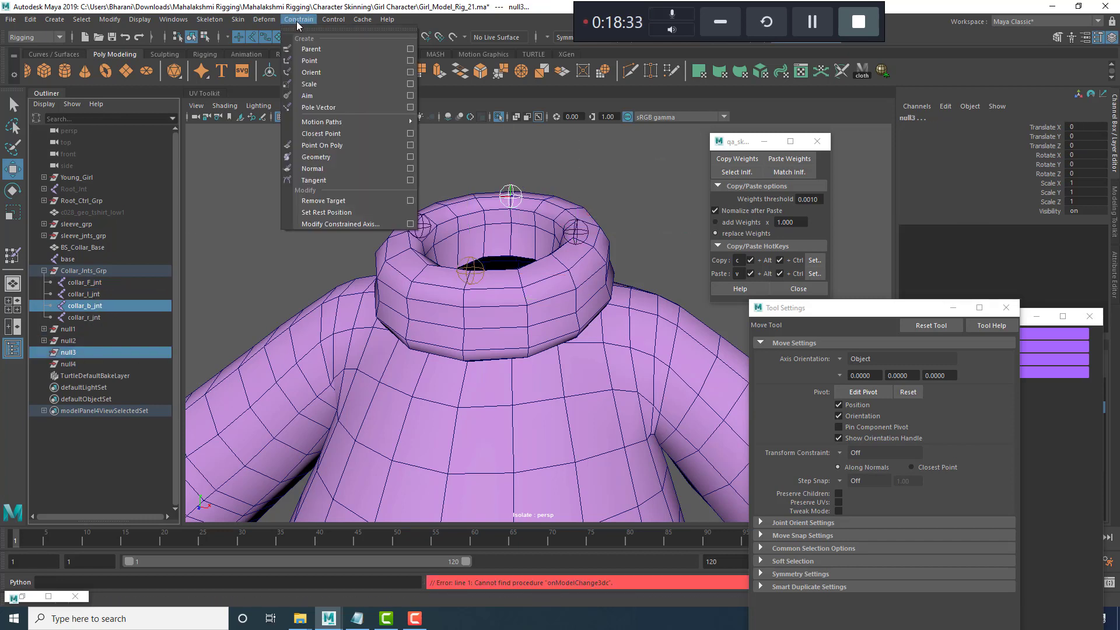
left_click(314, 50)
left_click(86, 317)
left_click(79, 363, "ctrl")
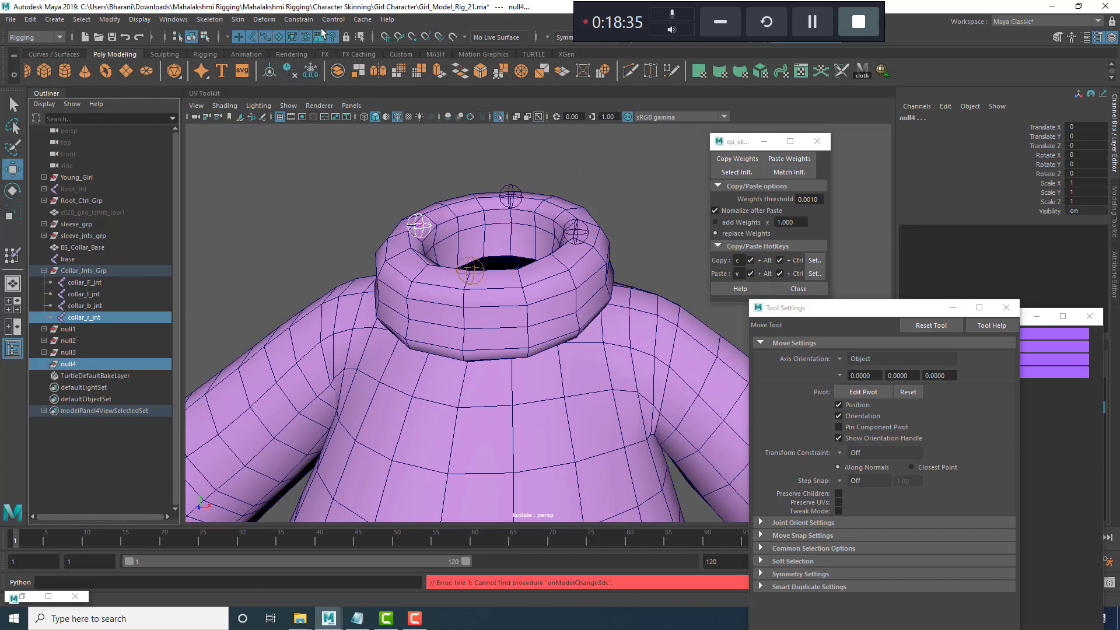
left_click(299, 19)
left_click(311, 50)
Delete the parent constraints beneath all four nulls and reselect the nulls to check their channel values.
left_click_drag(55, 329, 75, 358)
key("Down")
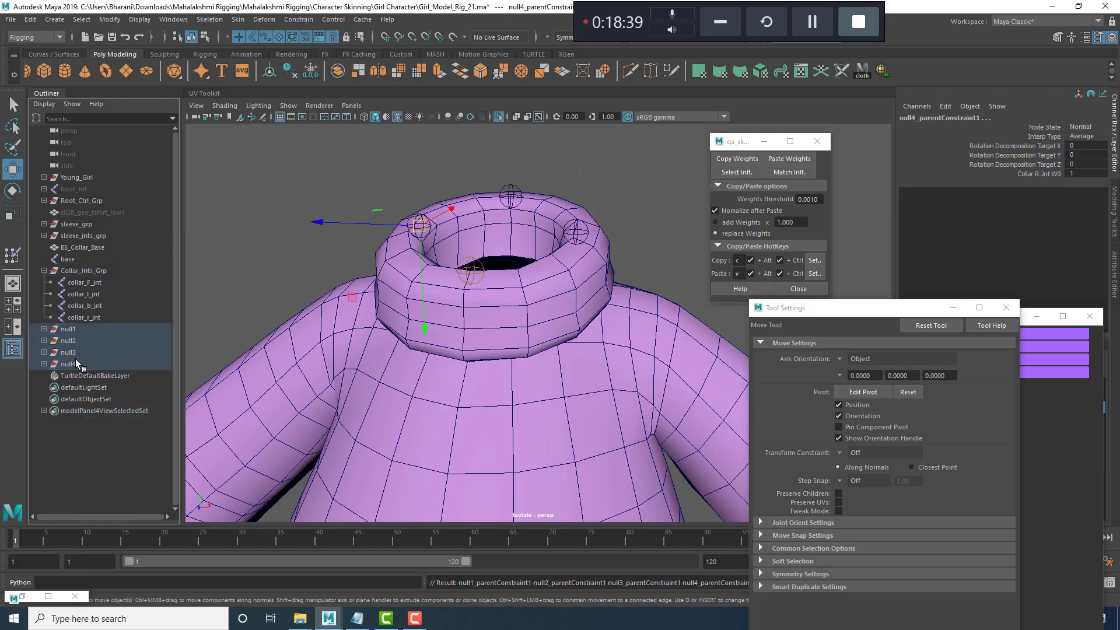
key("Delete")
left_click_drag(75, 330, 80, 364)
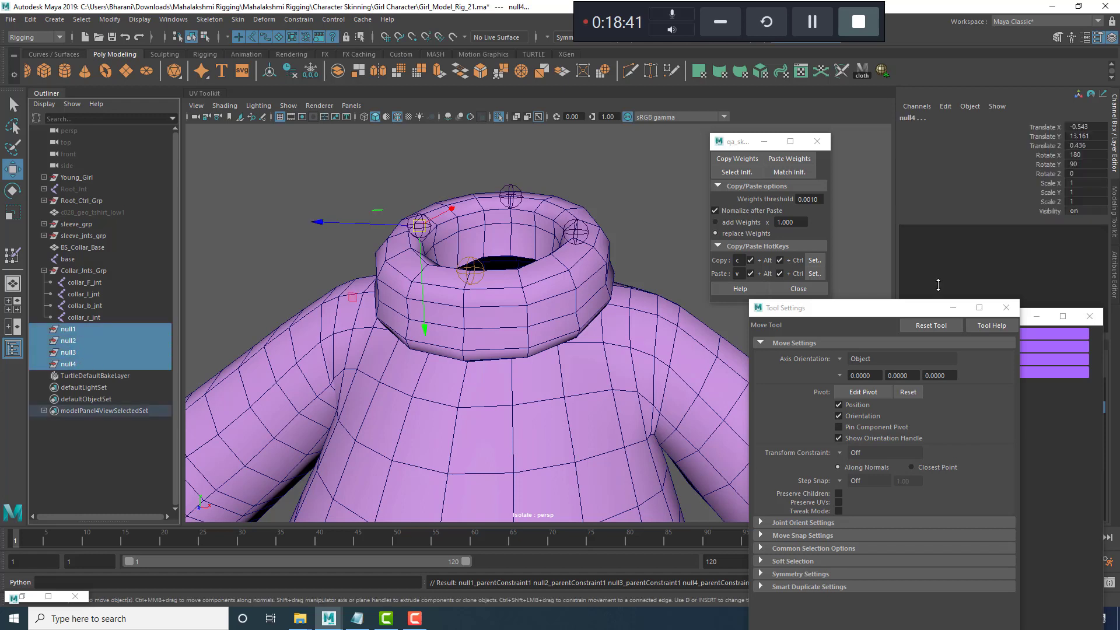
Parent collar_F_jnt under null1, collar_l_jnt under null2 and collar_b_jnt under null3, and select collar_r_jnt.
left_click(92, 283)
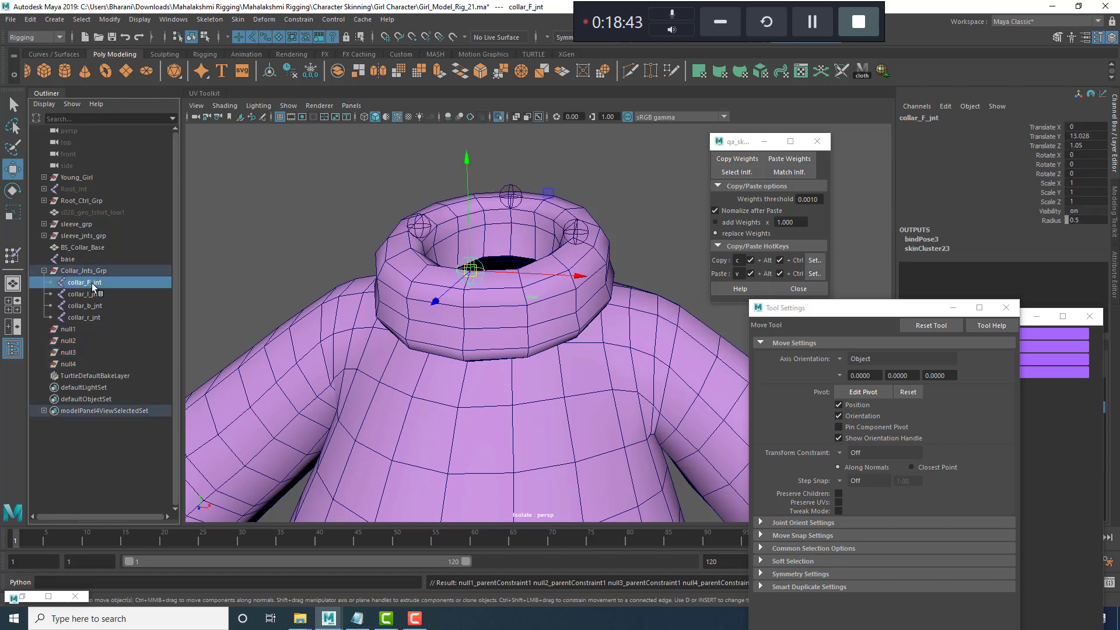
middle_click_drag(90, 308, 89, 326)
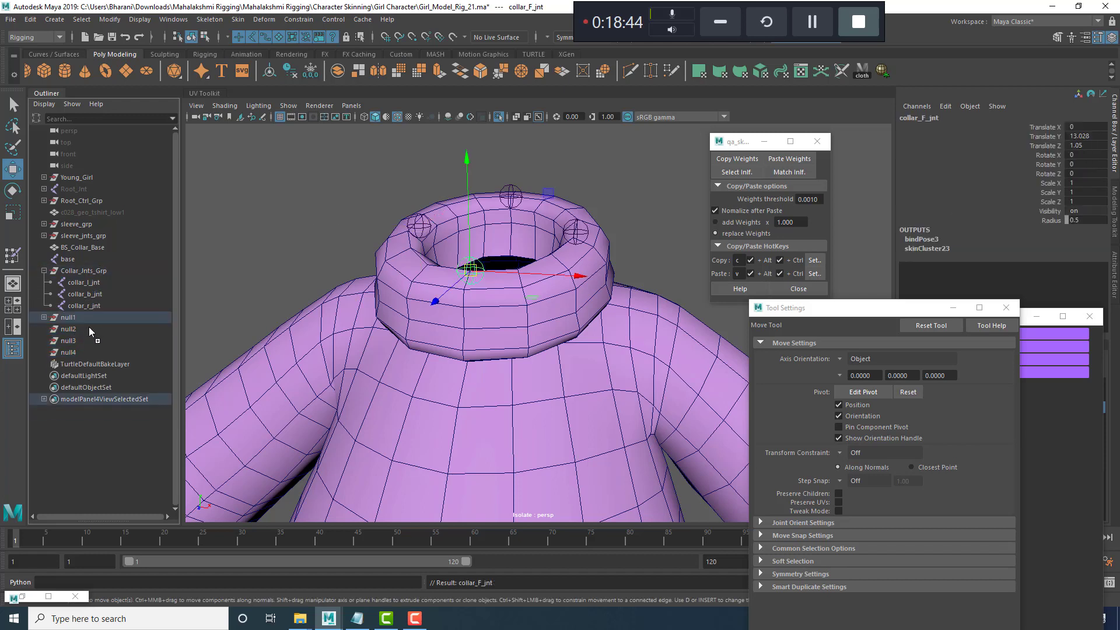
left_click(94, 284)
middle_click_drag(95, 285, 95, 328)
left_click(98, 284)
left_click(97, 282)
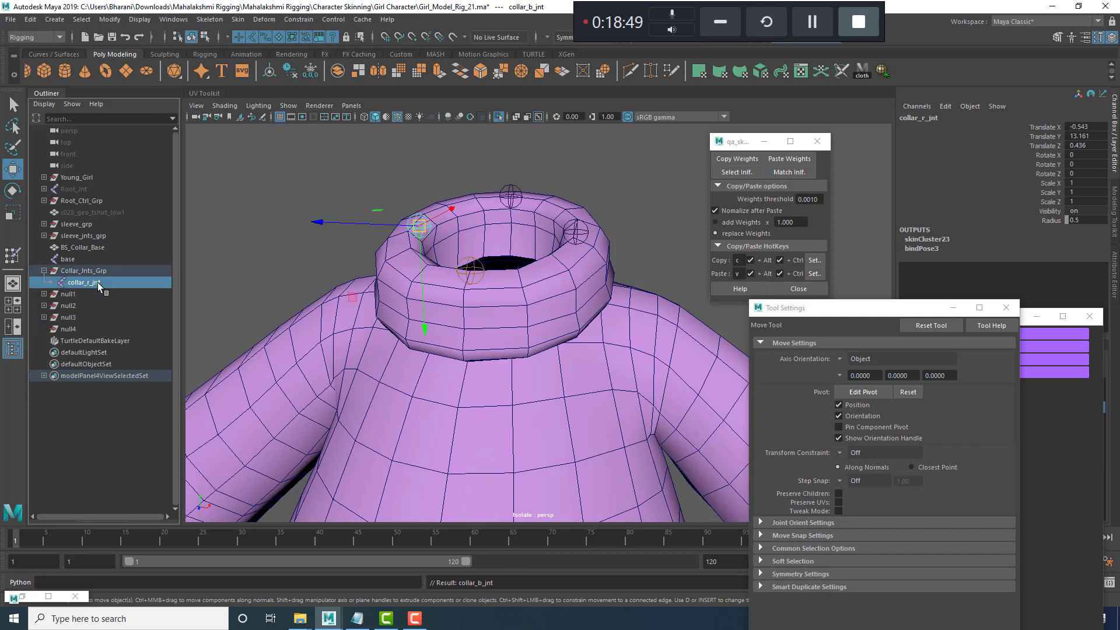
Parent collar_r_jnt under null4, and select the null1 to null4 groups.
middle_click_drag(97, 283, 96, 326)
left_click(74, 281)
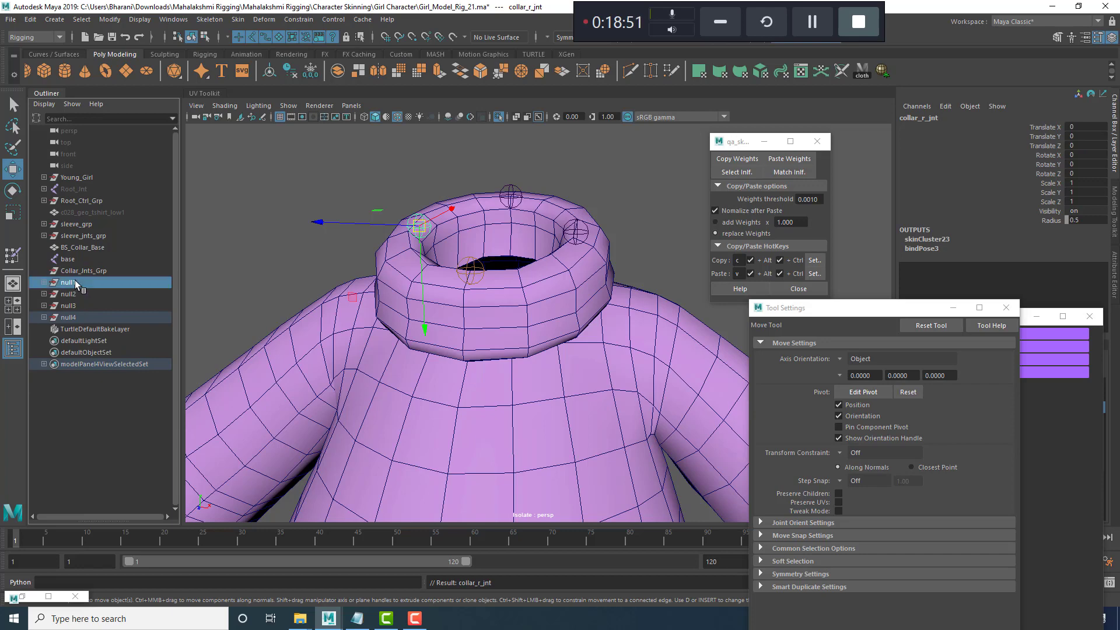
left_click(76, 320, "shift")
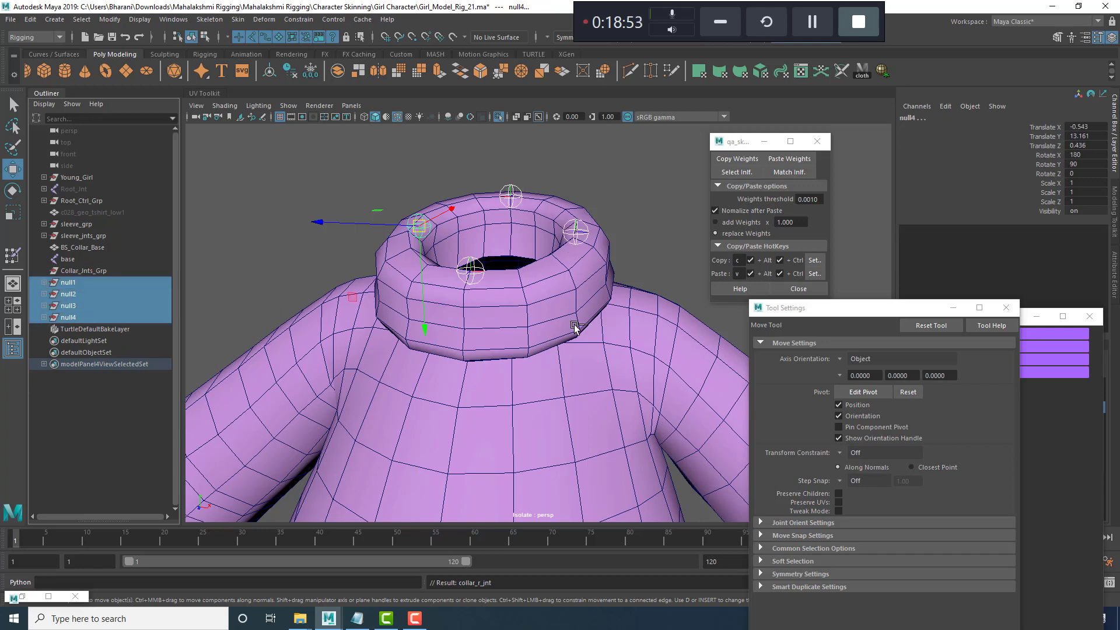
Examine the translate, rotate and scale channels of the collar joints around the neck opening.
left_click_drag(541, 294, 434, 321, "alt")
left_click(584, 242)
left_click_drag(441, 205, 389, 308)
left_click_drag(539, 170, 479, 225)
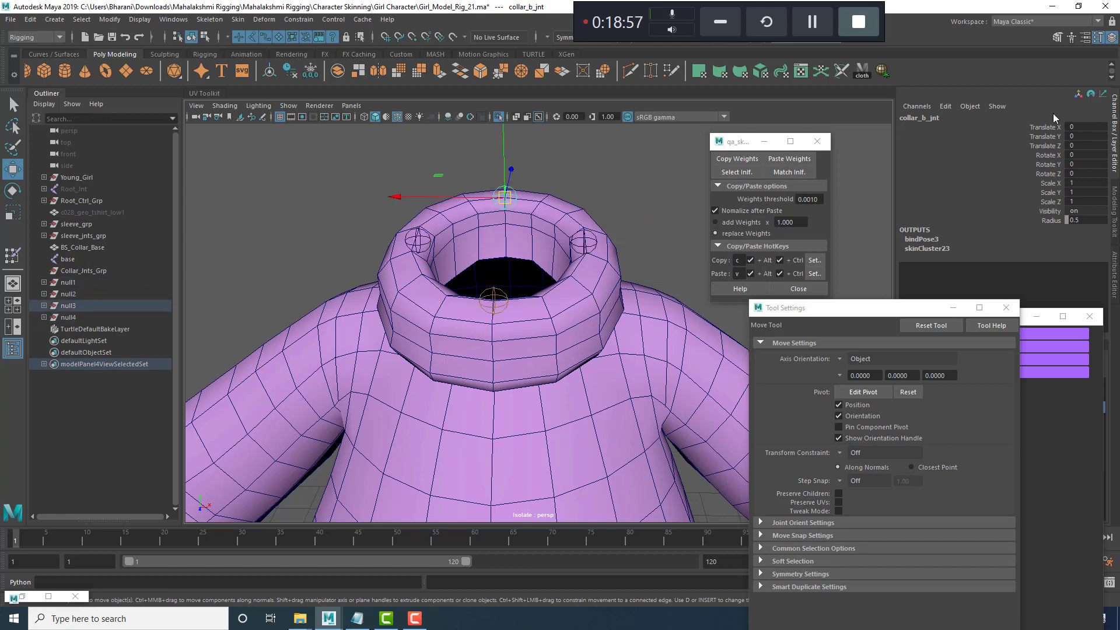
left_click(587, 241)
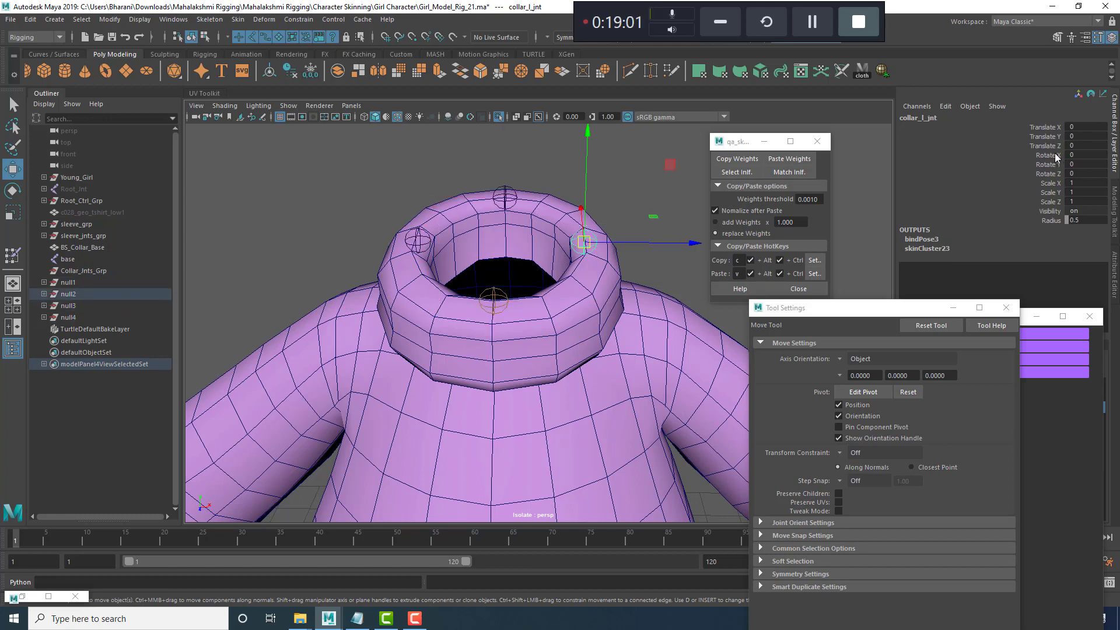
left_click_drag(1054, 127, 1057, 215)
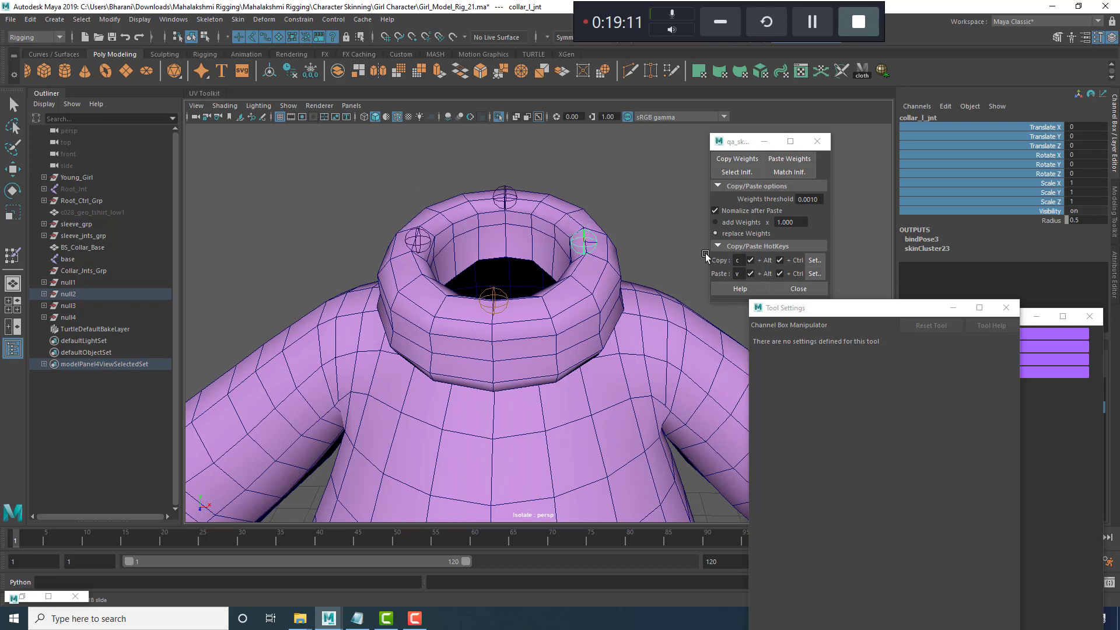
scroll(609, 341, "down", 5)
scroll(608, 341, "up", 2)
mouse_move(609, 341)
left_mouse_down("alt")
mouse_move(595, 317)
mouse_move(610, 324)
left_mouse_up("alt")
left_click(632, 247)
scroll(569, 341, "up", 4)
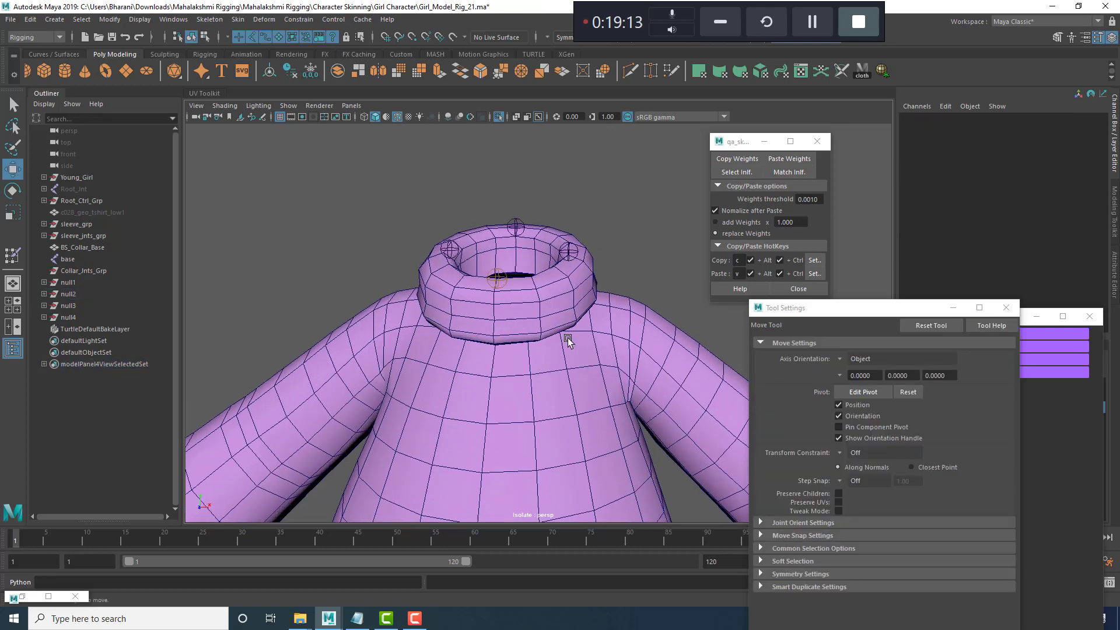
Rename null1, the parent of collar_F_jnt, as collar_F_Grp.
left_click(68, 280)
left_click(44, 282)
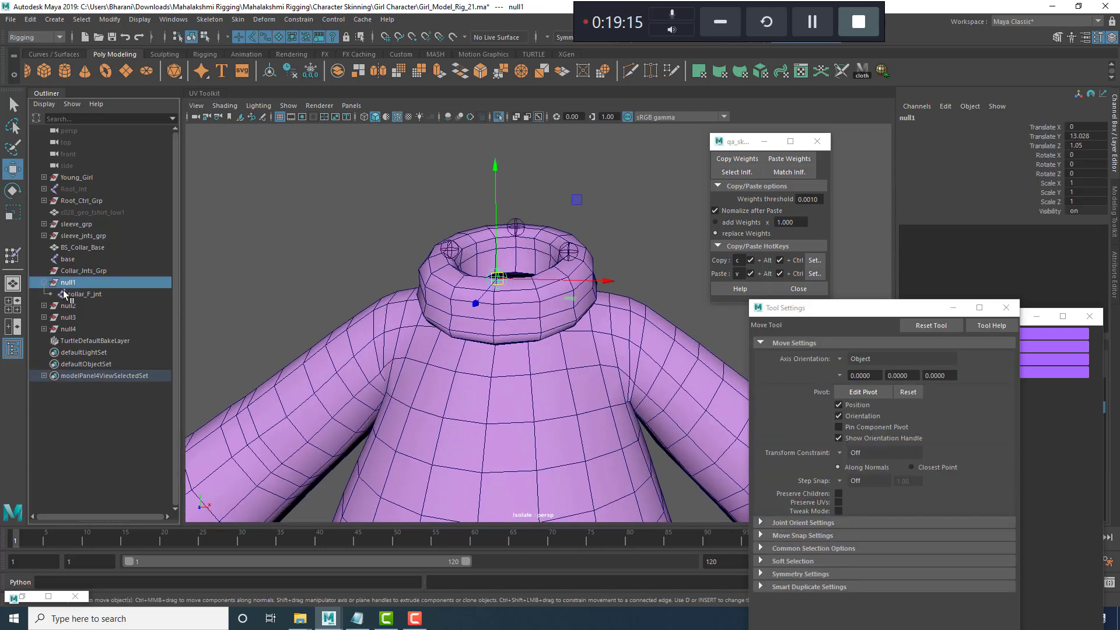
double_click(85, 293)
key("ctrl+c")
double_click(89, 283)
key("ctrl+v")
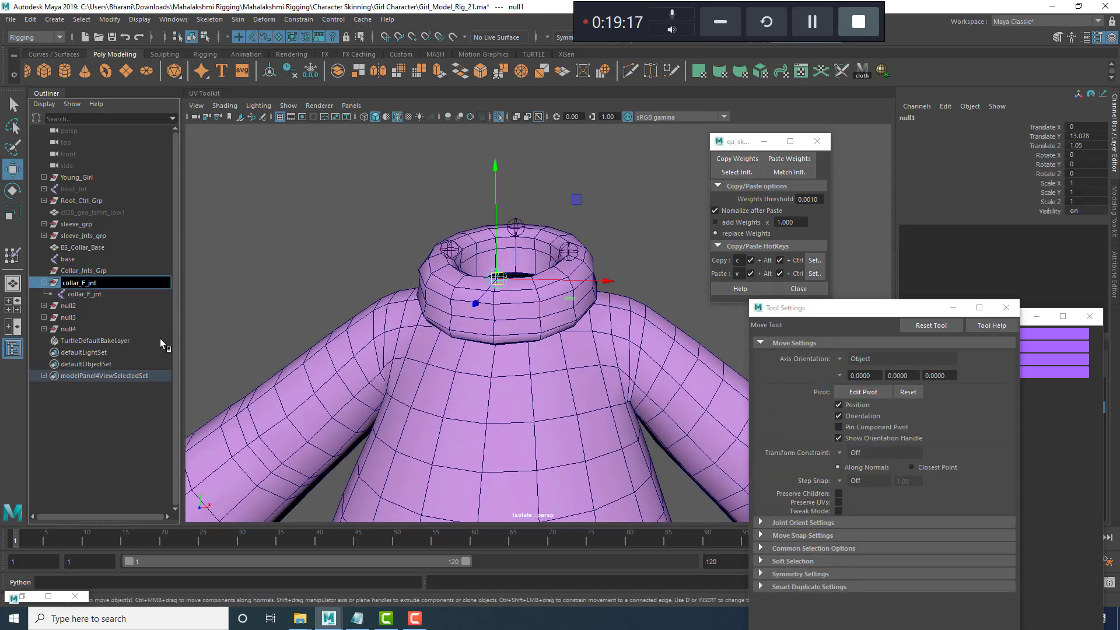
type("Grp")
key("Return")
Rename null2, the parent of collar_l_jnt, as collar_l_Grp.
left_click(44, 305)
double_click(84, 317)
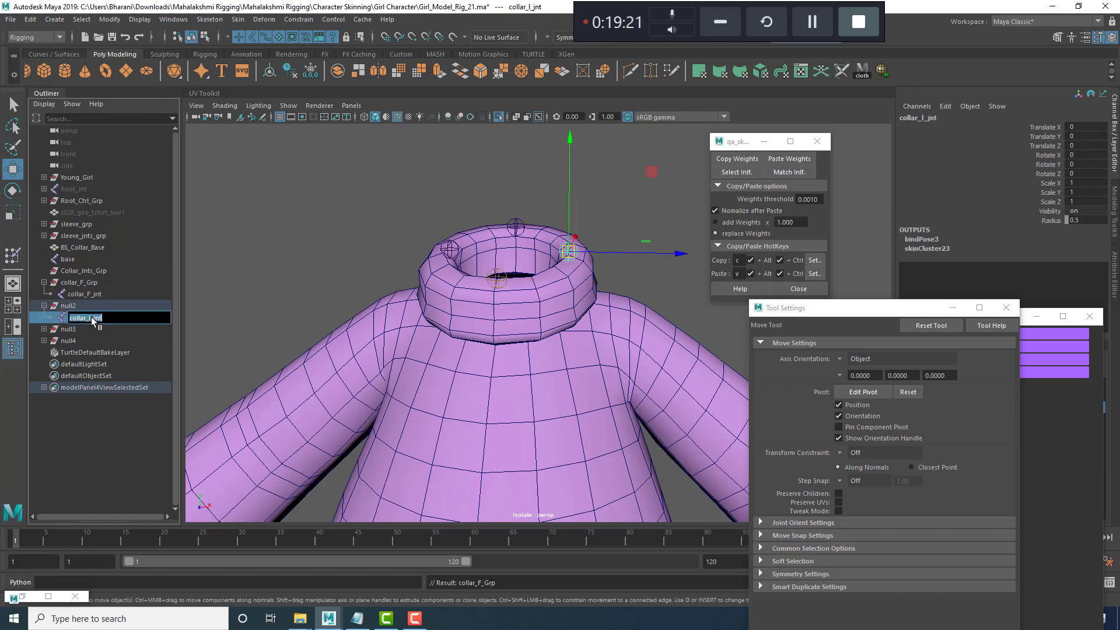
key("ctrl+c")
double_click(90, 306)
key("ctrl+v")
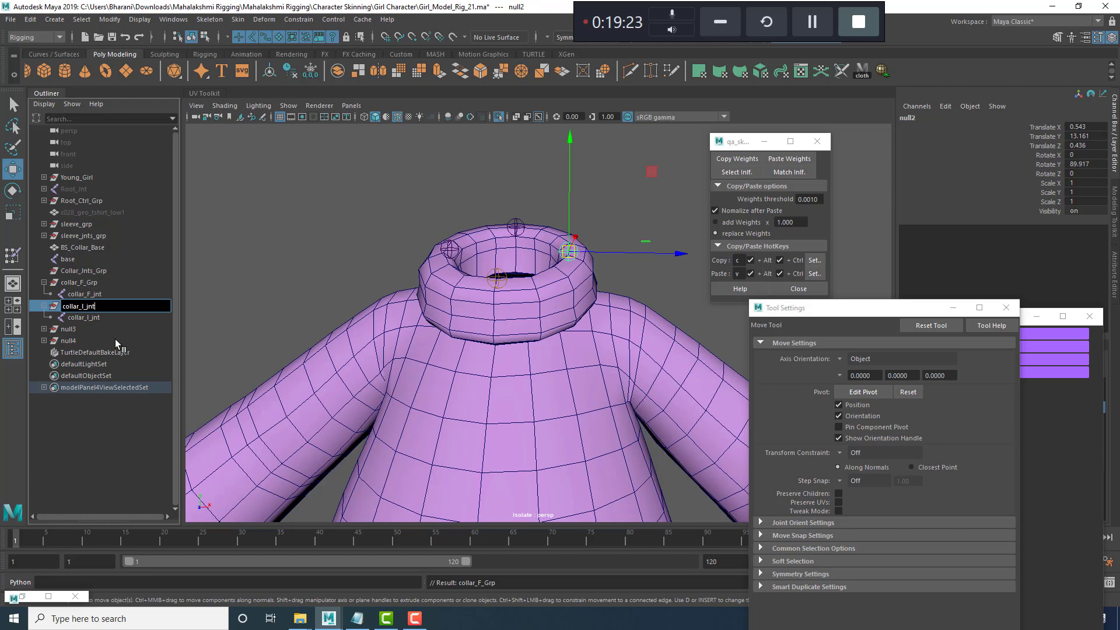
type("Grp")
key("Return")
Rename null3, the parent of collar_b_jnt, as collar_b_grp.
left_click(44, 329)
double_click(109, 340)
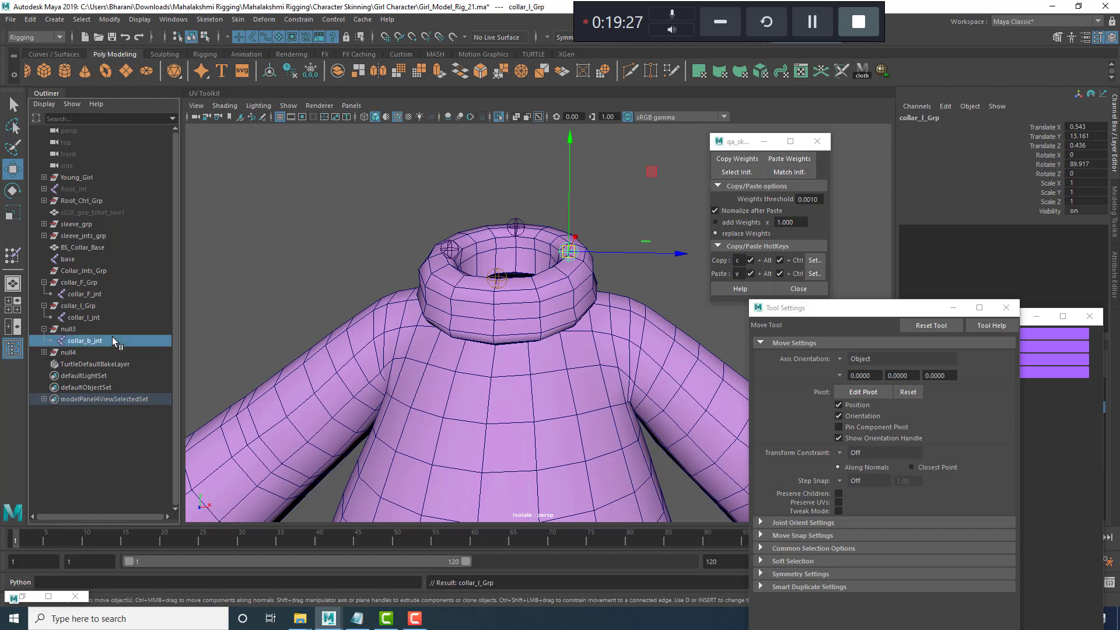
double_click(98, 329)
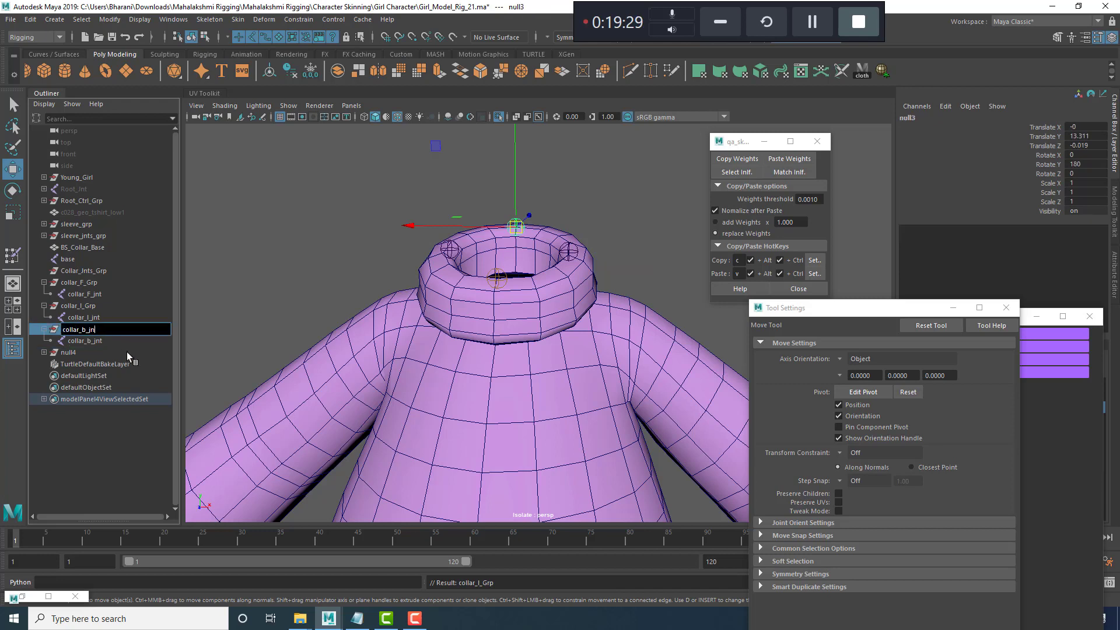
type("collar_b_grp")
key("Return")
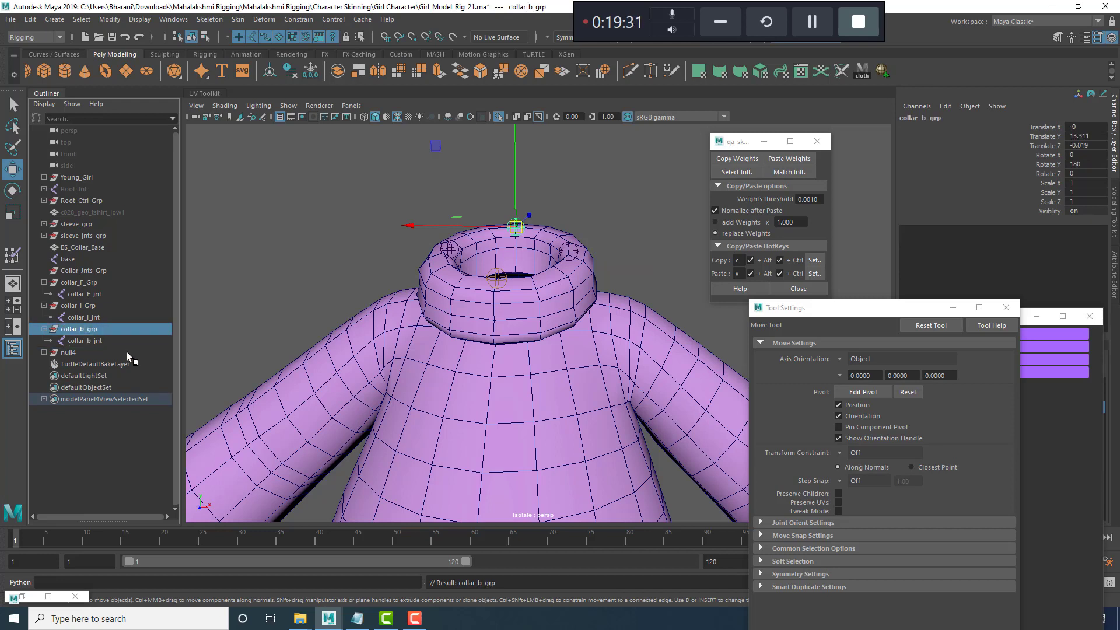
Rename null4, the parent of collar_r_jnt, as collar_r_grp.
left_click(44, 352)
double_click(89, 364)
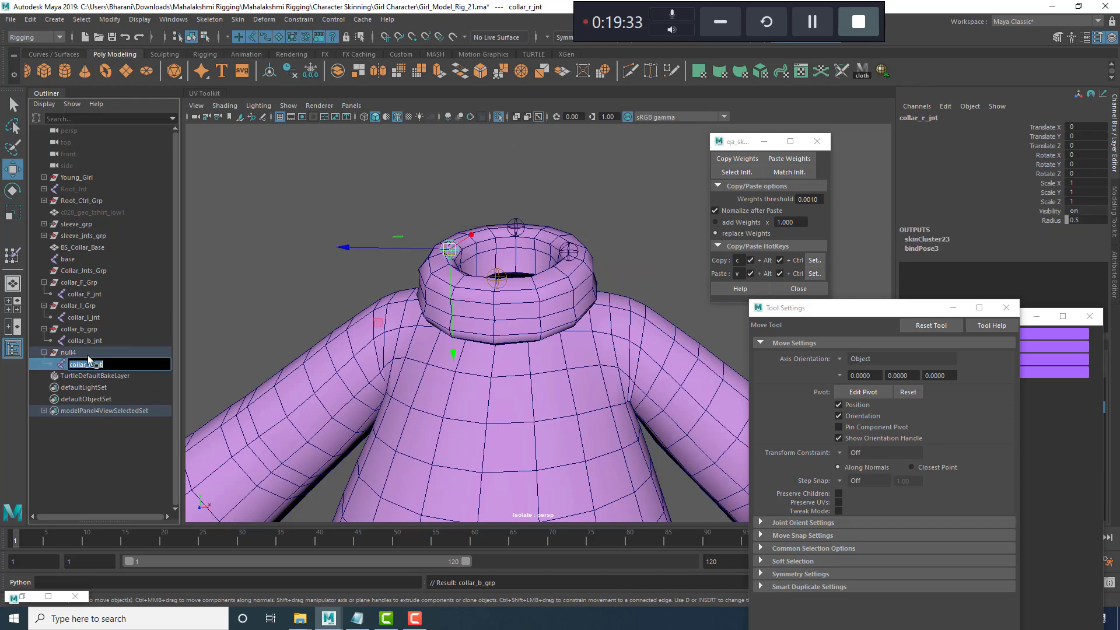
double_click(88, 355)
key("ctrl+v")
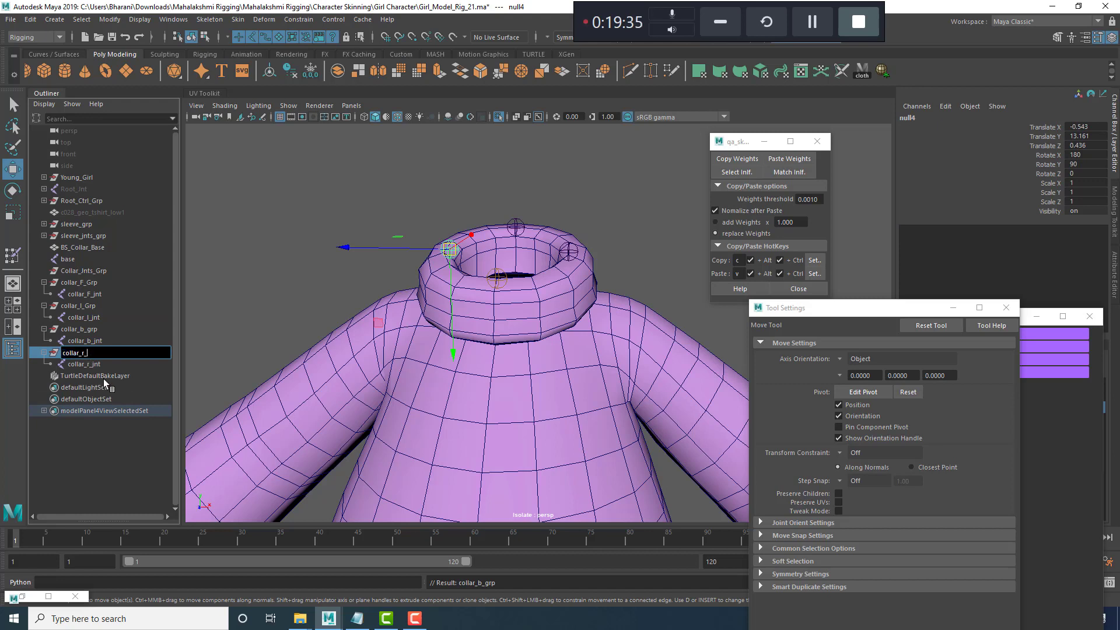
type("grp")
key("Return")
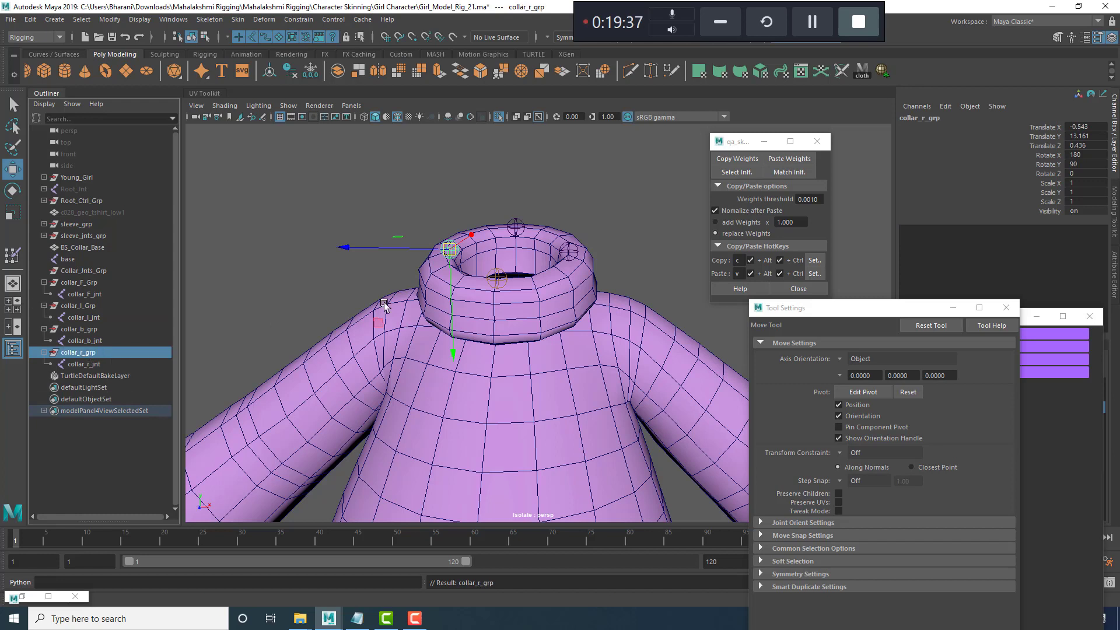
Create a cube control curve with the RigBox Reborn Curve Tool and group it.
left_click_drag(384, 186, 612, 309)
left_click(907, 313)
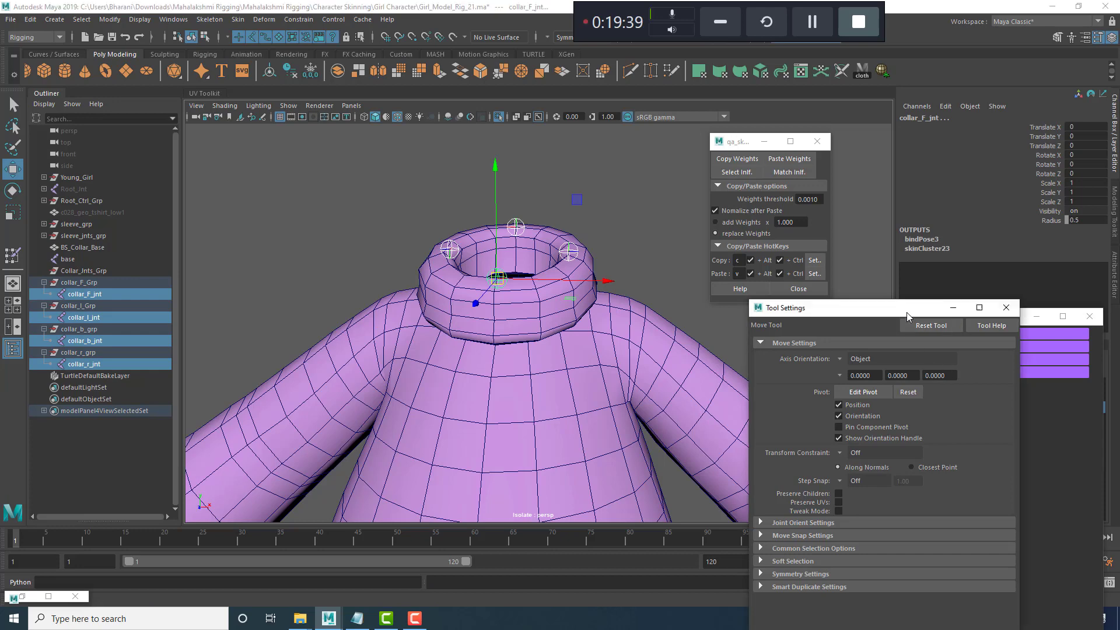
left_click_drag(907, 316, 849, 390)
left_click(957, 317)
left_click_drag(956, 316, 934, 213)
left_click(931, 233)
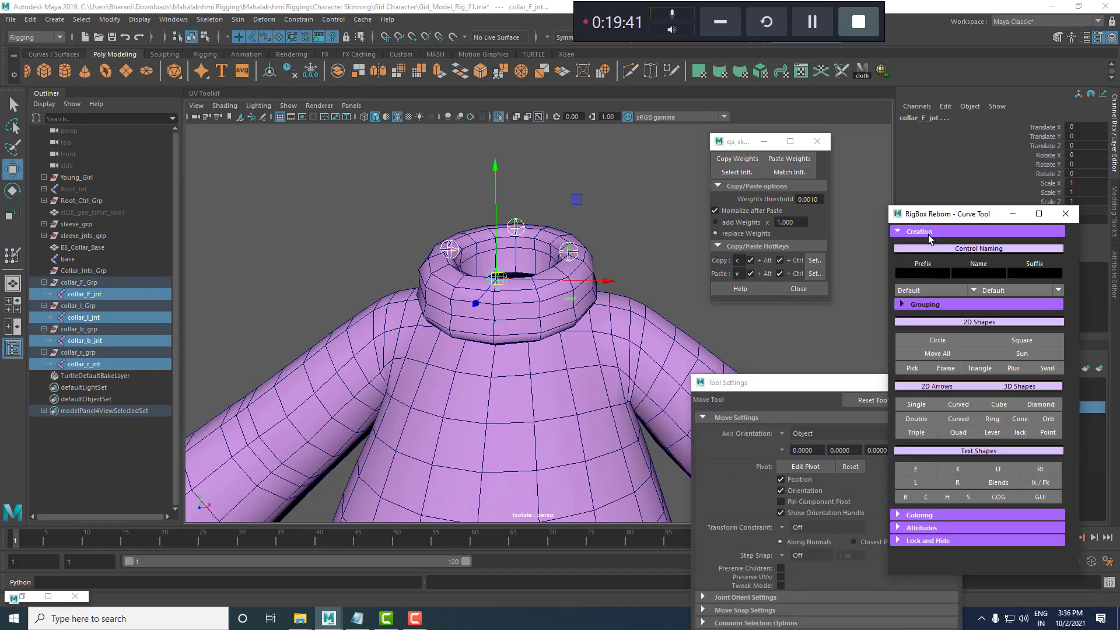
left_click(996, 404)
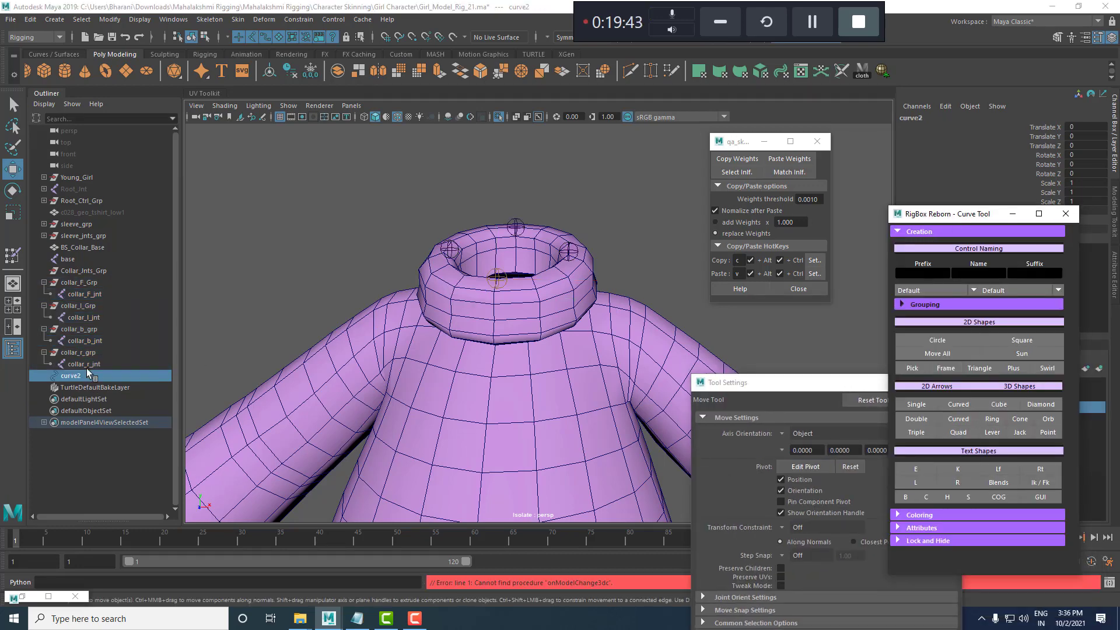
key("ctrl+g")
Show the curve coloring options of the RigBox Curve Tool and clear the selection.
scroll(643, 366, "down", 5)
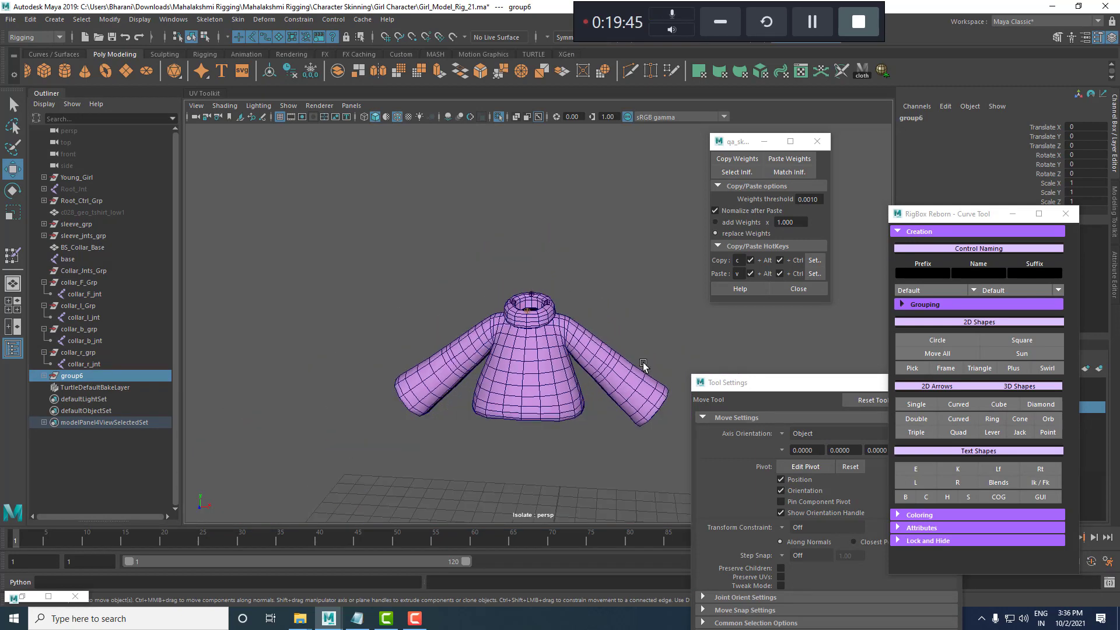
scroll(644, 365, "down", 3)
middle_click_drag(487, 392, 485, 352, "alt")
scroll(485, 352, "up", 6)
middle_click_drag(457, 181, 478, 304, "alt")
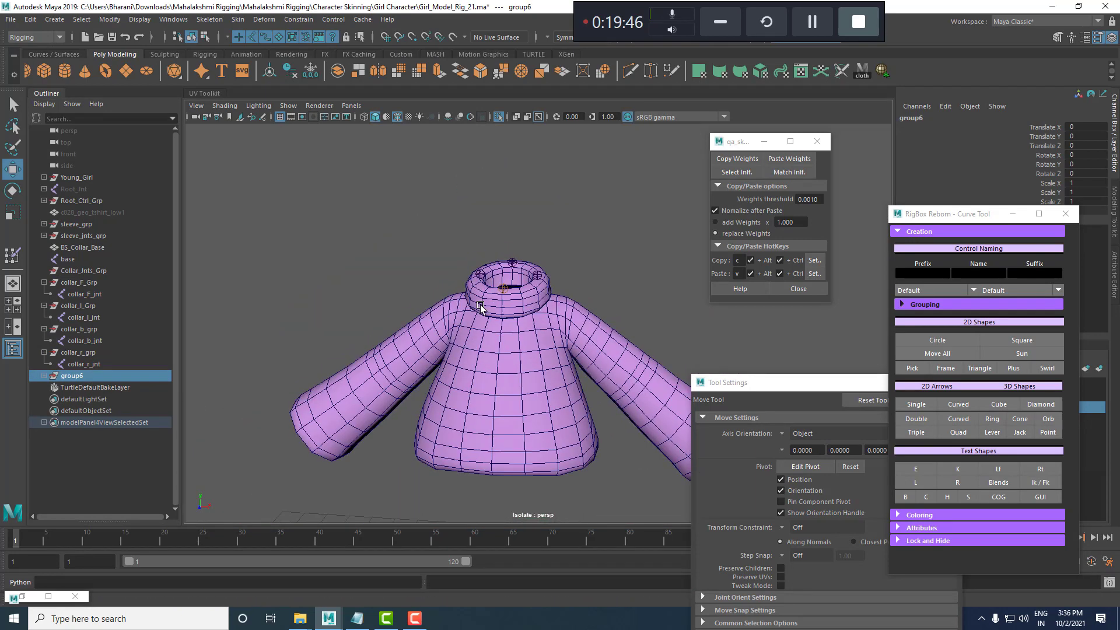
left_click(924, 515)
scroll(976, 549, "down", 1)
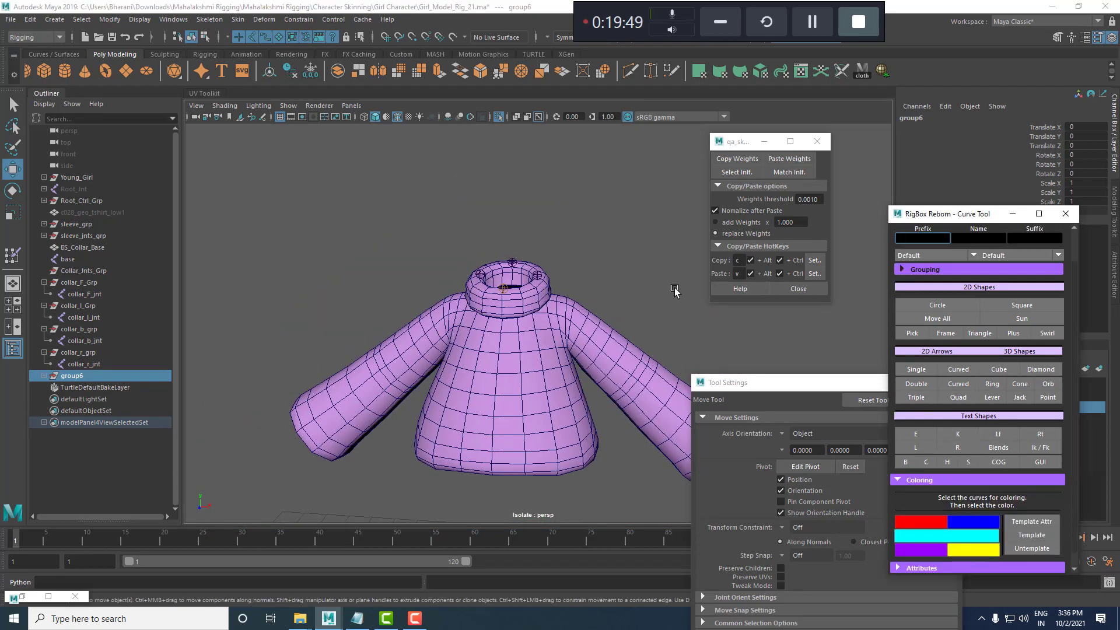
left_click(630, 228)
Duplicate the cube control's group, group6, three times.
left_click(82, 283)
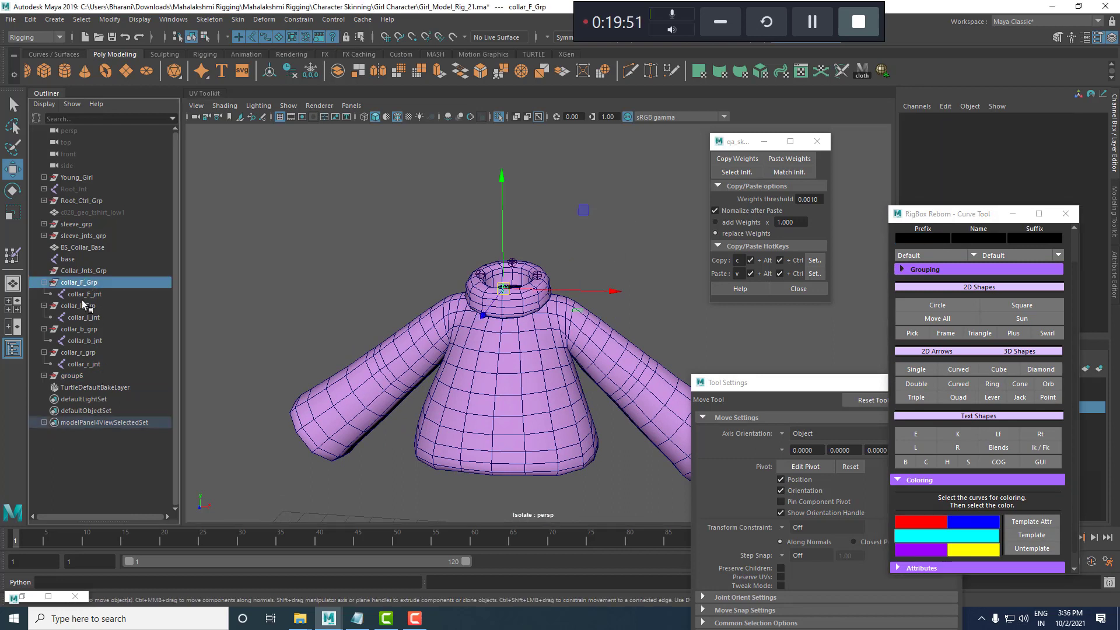
double_click(76, 376, "ctrl")
left_click(87, 389)
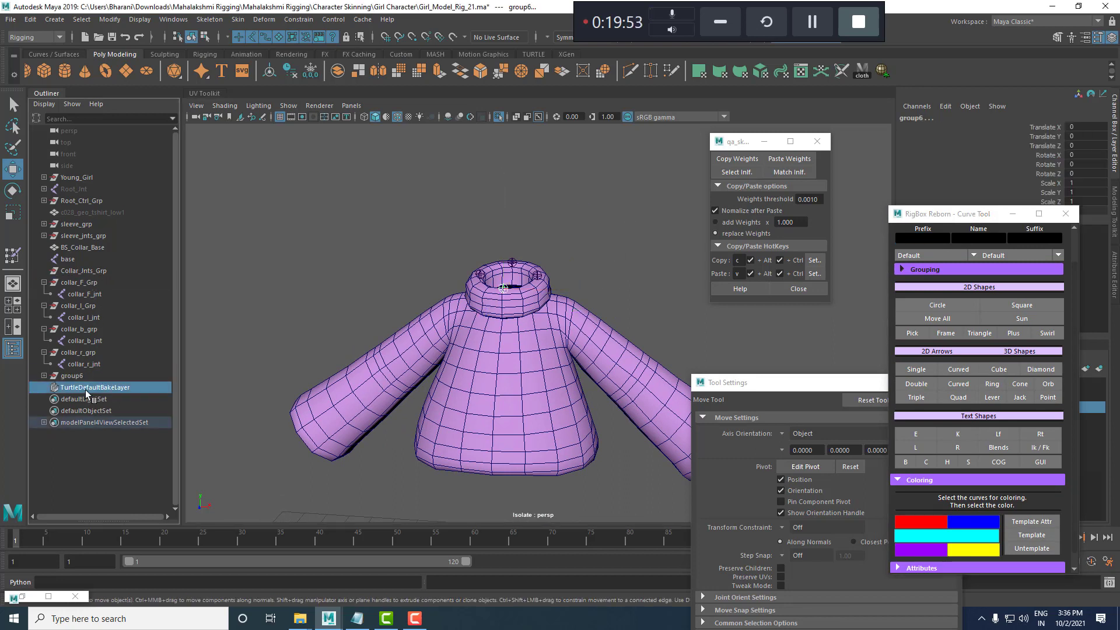
left_click(85, 377)
key("ctrl+d")
key("ctrl+d")
key("ctrl+d")
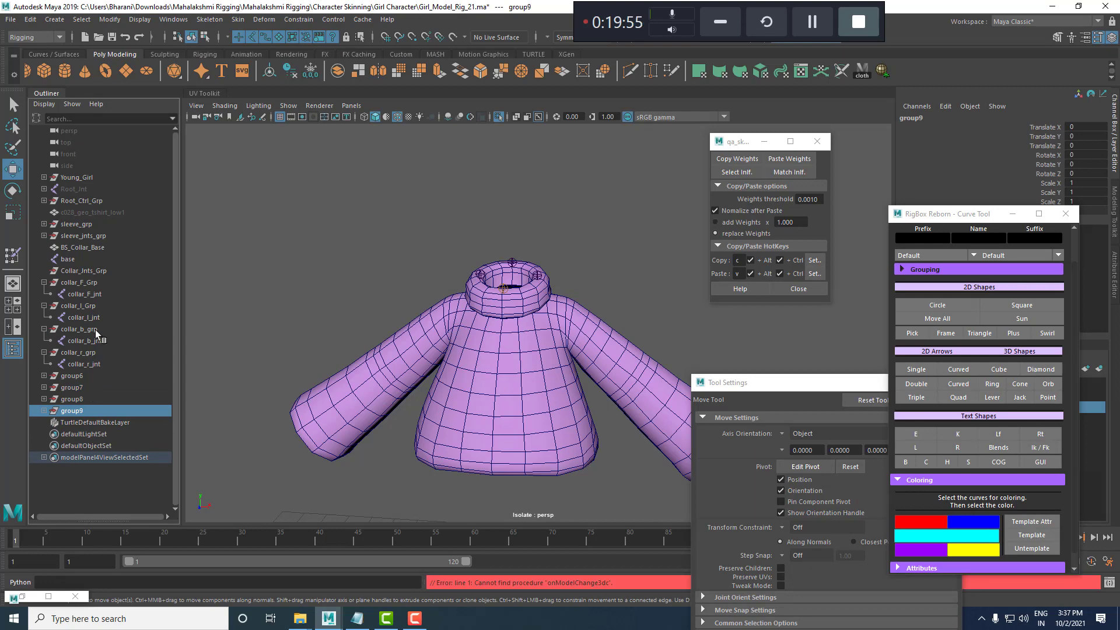
Parent-constrain group6 to collar_F_Grp with Maintain offset off and all translate and rotate axes constrained.
left_click(90, 282)
left_click(72, 376, "ctrl")
left_click(299, 19)
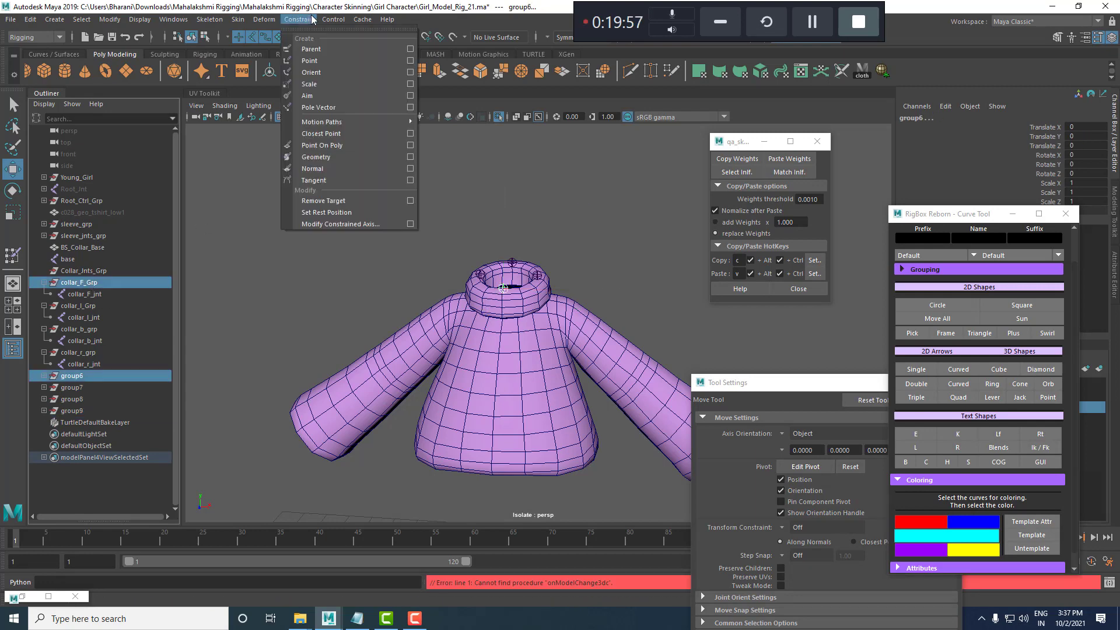
left_click(411, 49)
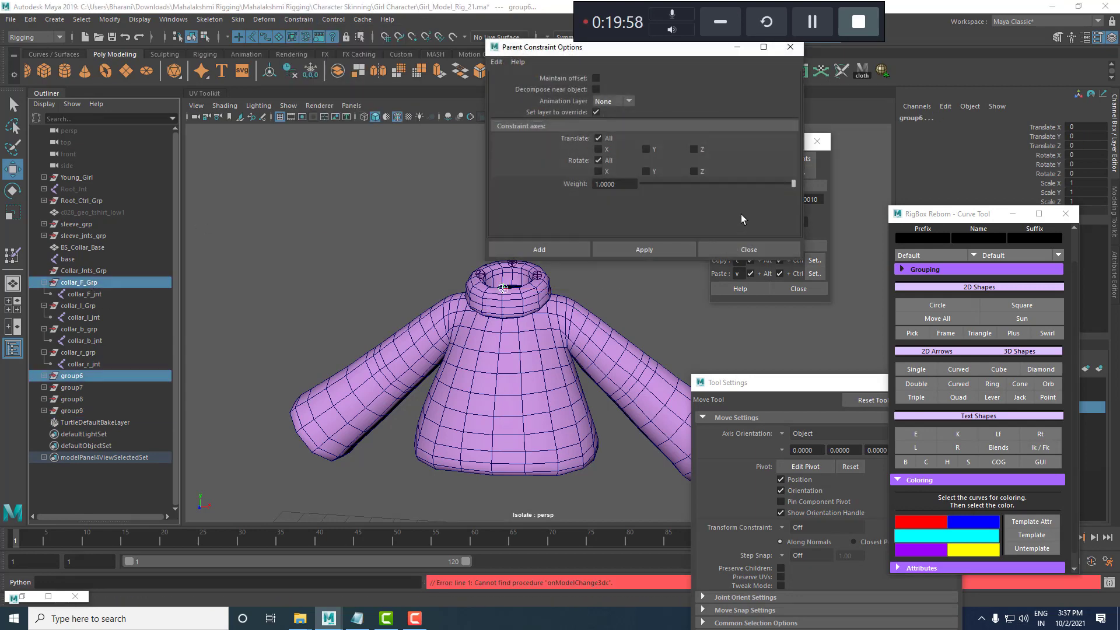
left_click(668, 250)
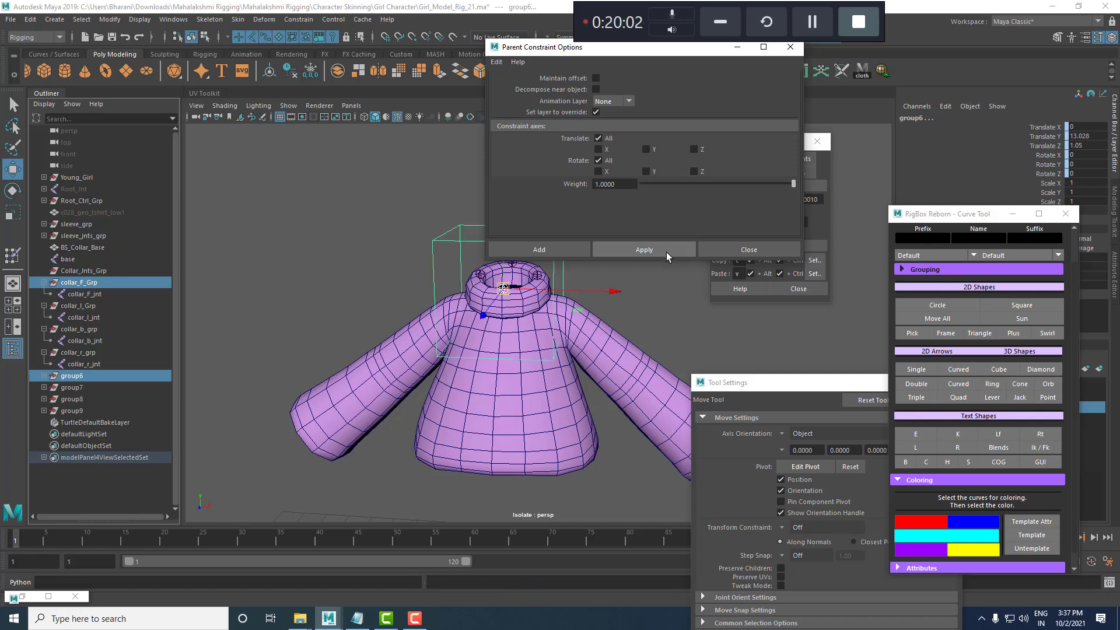
Parent-constrain group7 to collar_l_Grp with the same constraint options.
left_click(82, 311)
left_click(73, 389, "ctrl")
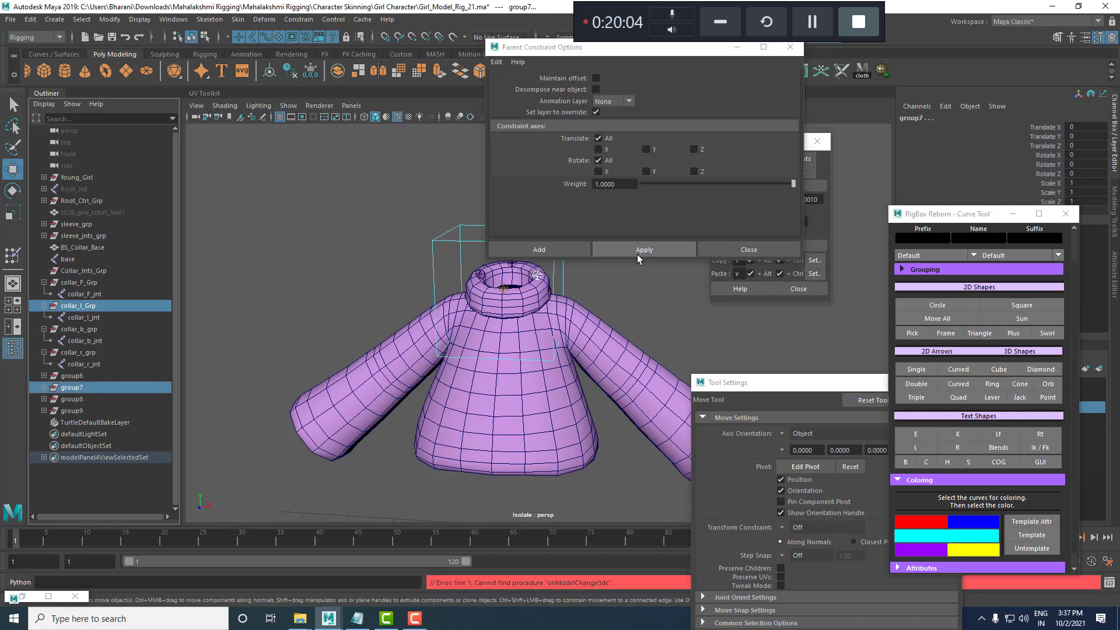
left_click(641, 250)
Parent-constrain group8 to collar_b_grp with the same constraint options.
left_click(81, 331)
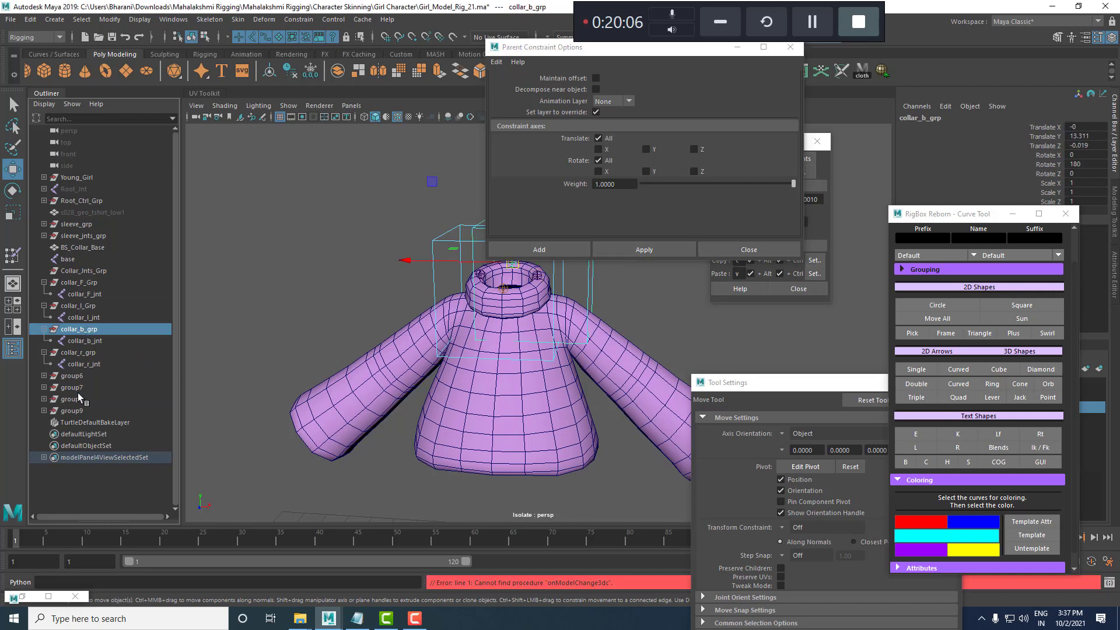
left_click(75, 399, "ctrl")
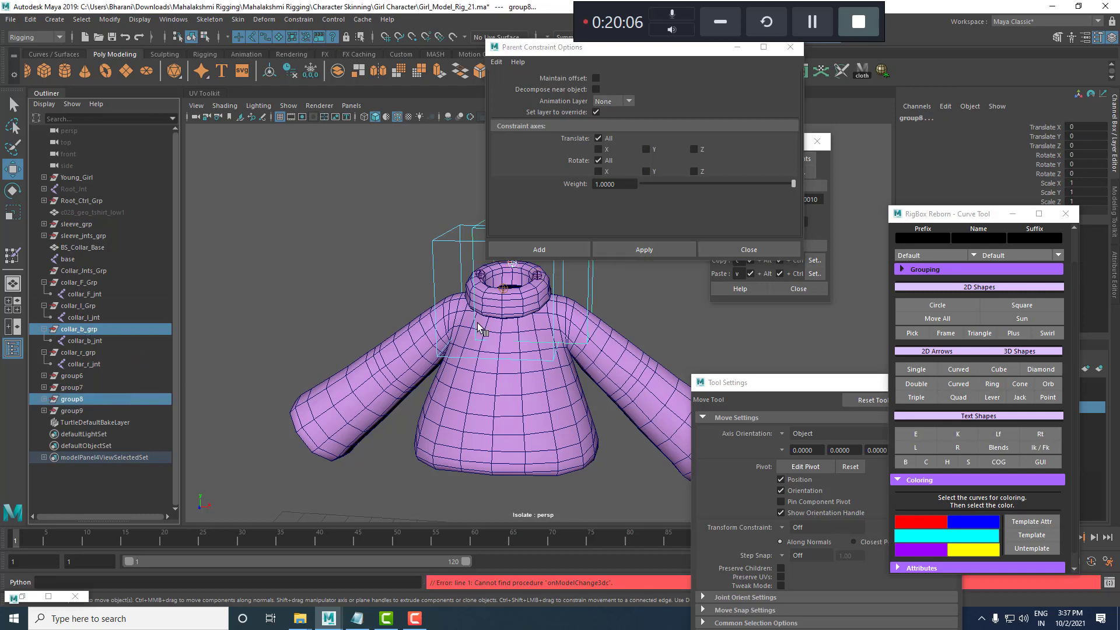
left_click(667, 244)
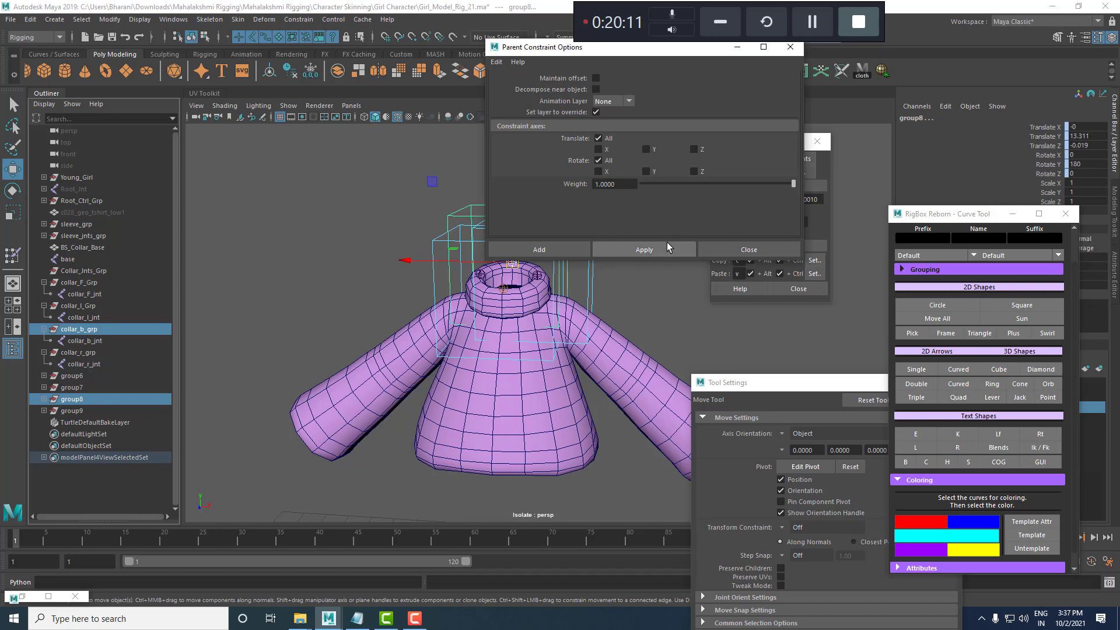
Parent-constrain group9 to collar_r_grp with the same constraint options.
left_click(78, 352)
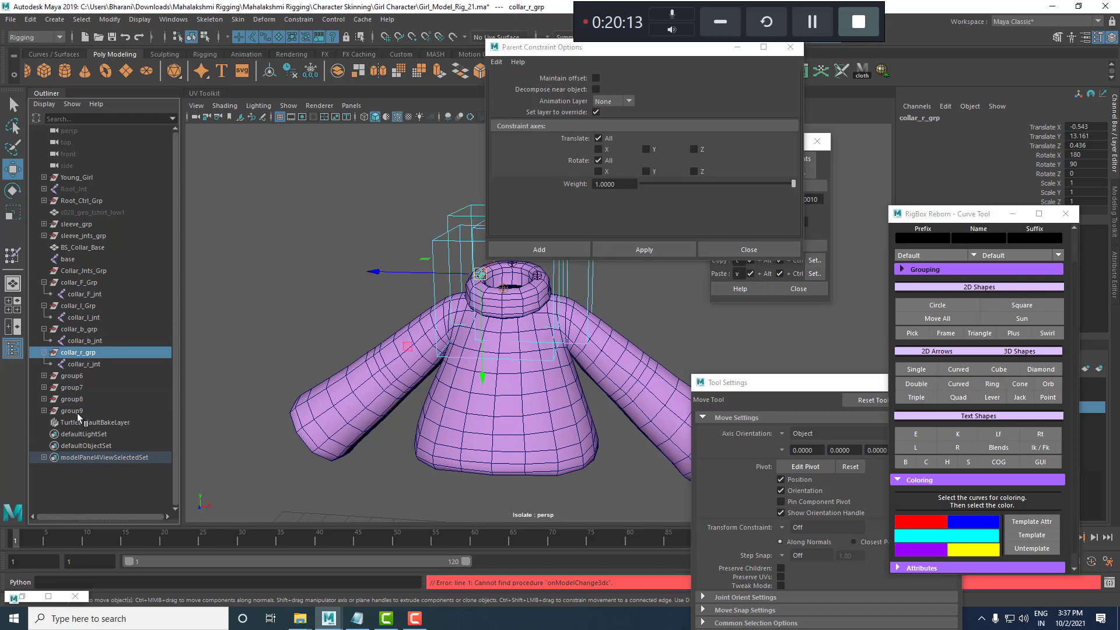
left_click(73, 411, "ctrl")
left_click(643, 249)
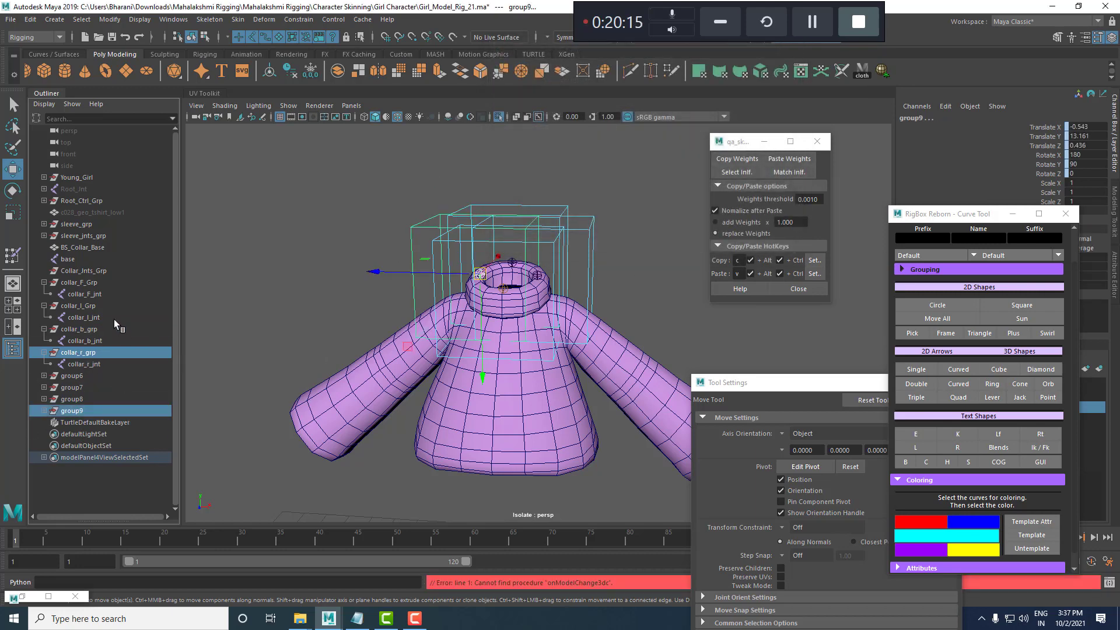
Expand group6 through group9 and delete the parent constraint node inside each group.
left_click_drag(86, 377, 85, 413)
key("Down")
key("Down")
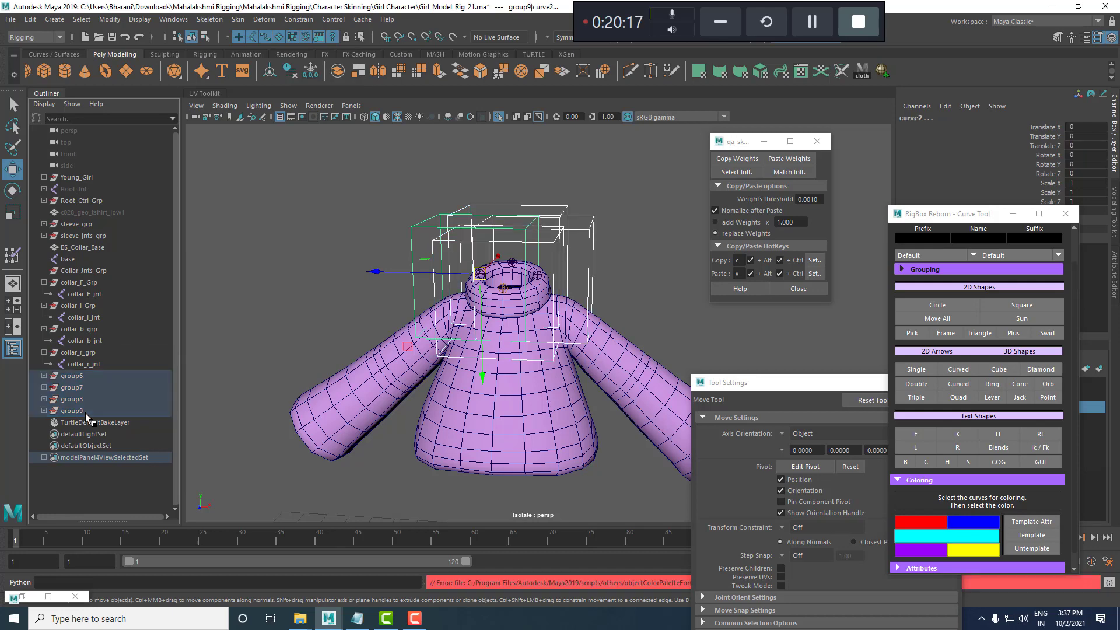
key("f")
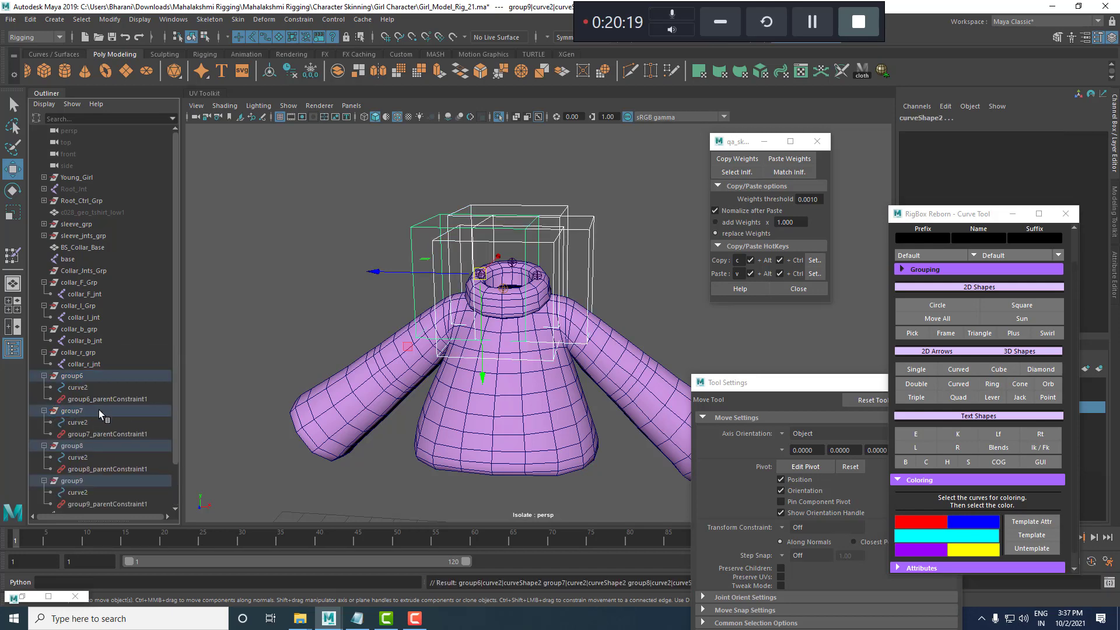
left_click(101, 401)
left_click(103, 434, "ctrl")
left_click(103, 463, "ctrl")
left_click(105, 502, "ctrl")
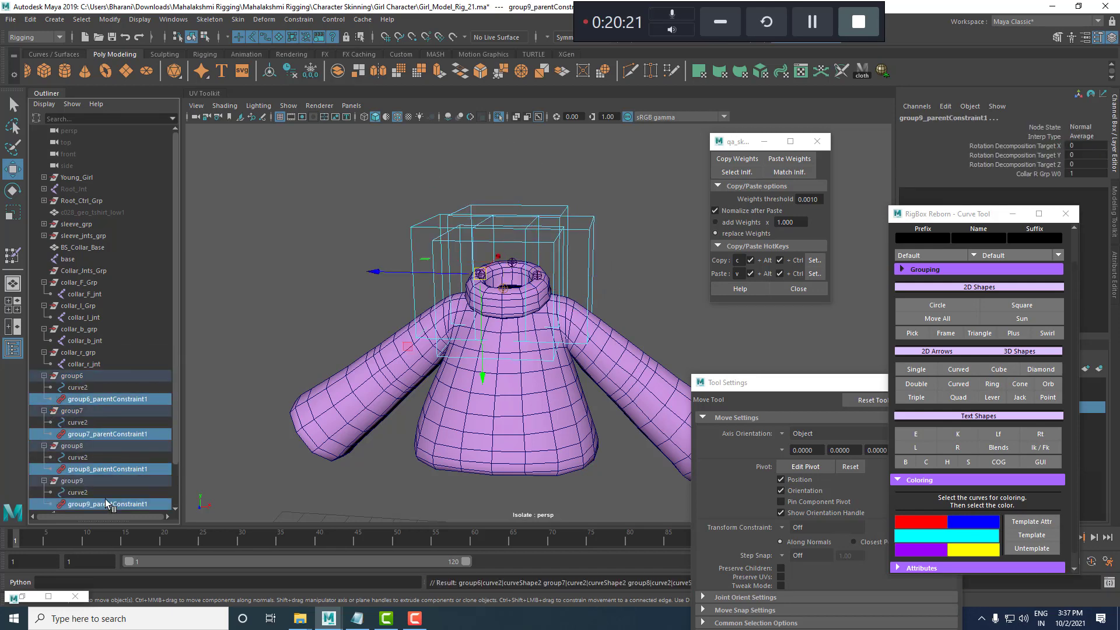
key("Delete")
Scale down the control vertices of all four cube control curves so each fits closely around its collar joint.
left_click(94, 387)
left_click_drag(353, 179, 677, 251)
left_click(488, 274)
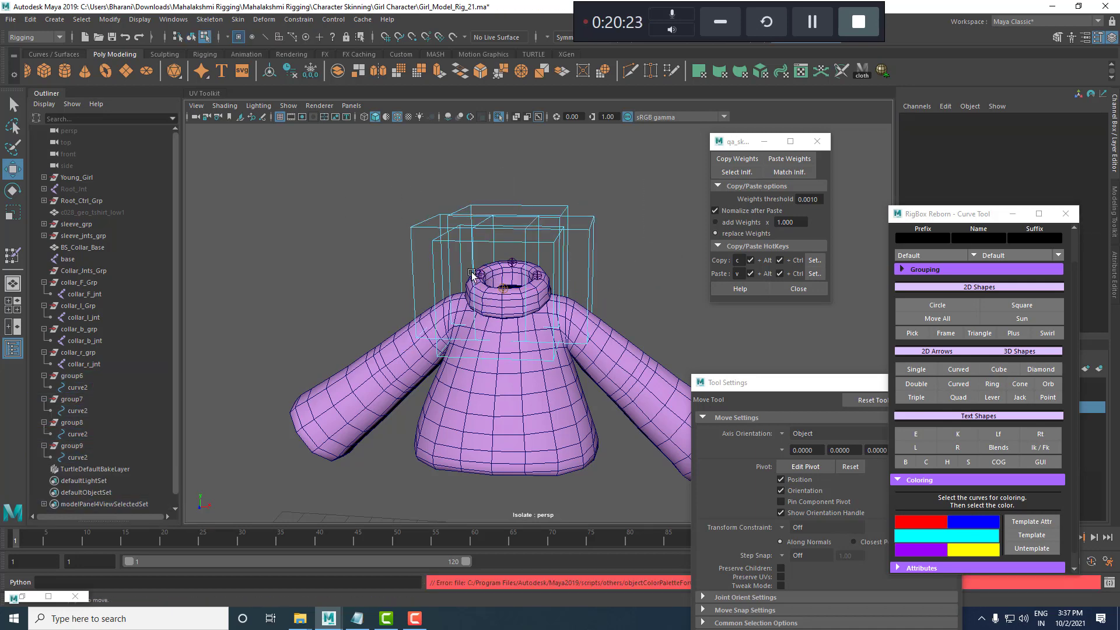
scroll(435, 267, "down", 5)
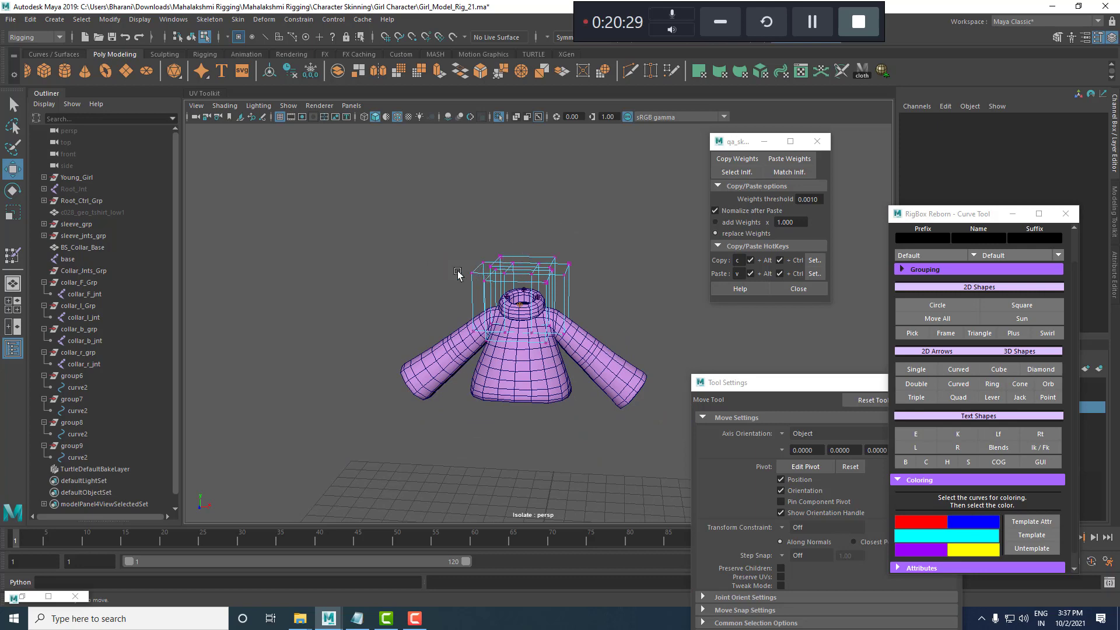
left_click_drag(410, 237, 601, 373)
right_click_drag(448, 289, 523, 332, "alt")
key("r")
left_click_drag(494, 280, 422, 338)
right_click_drag(444, 315, 595, 332, "alt")
middle_click_drag(494, 259, 492, 300, "alt")
left_click_drag(493, 309, 490, 296, "alt")
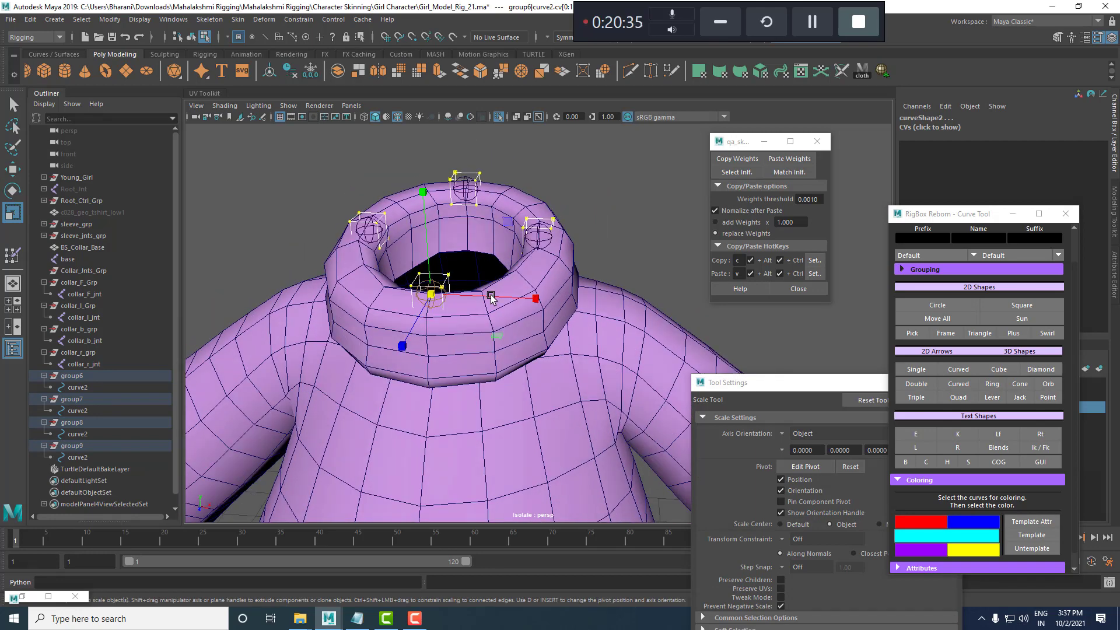
left_click(589, 223)
left_click(550, 222)
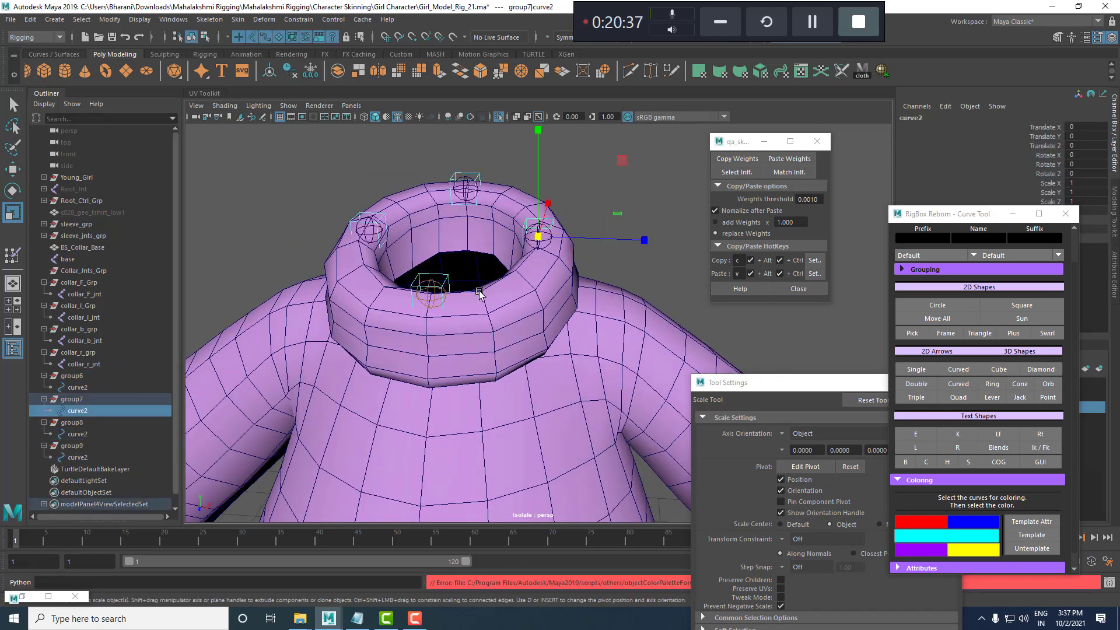
Try to parent-constrain collar_F_jnt to the front cube curve in group6 and test it by moving the curve.
key("w")
left_click(446, 275)
left_click(438, 302)
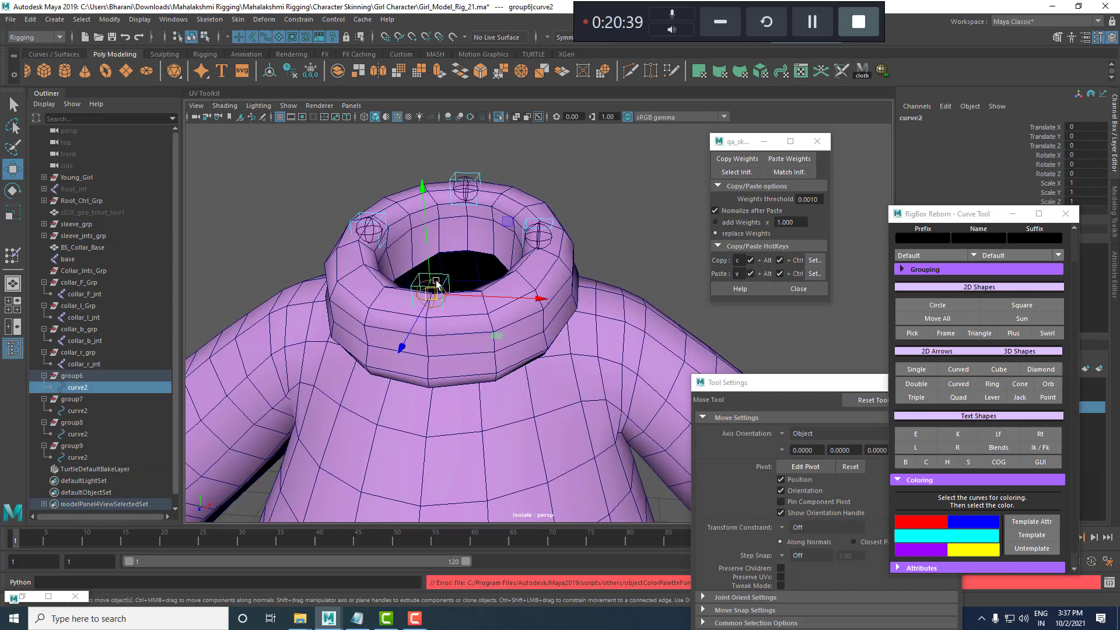
left_click(437, 282, "shift")
left_click(302, 21)
left_click(307, 48)
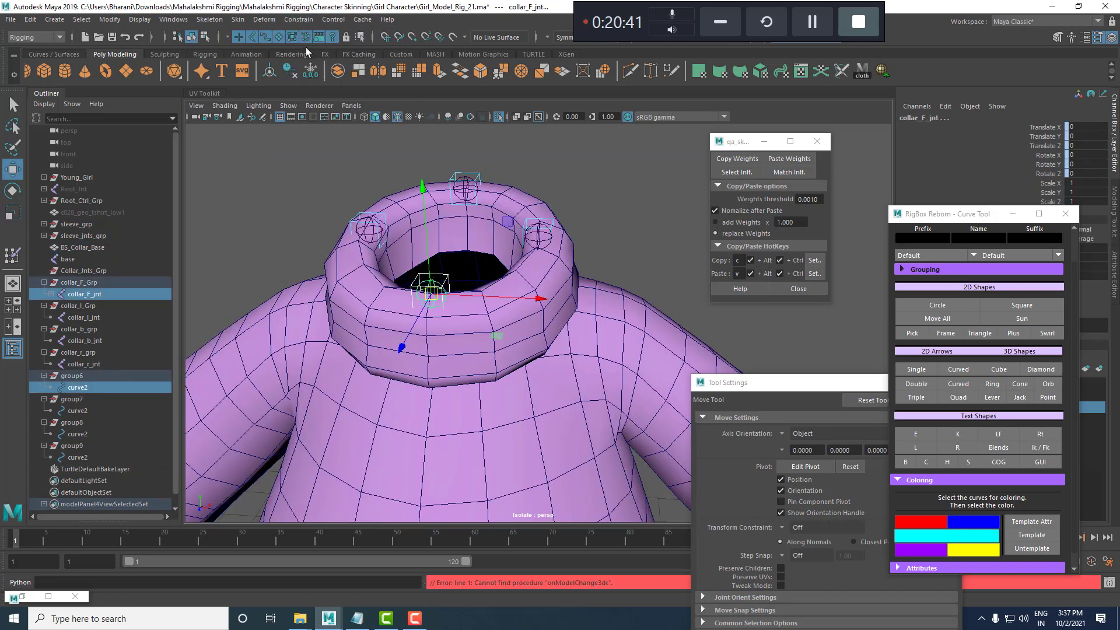
left_click(430, 286)
left_click_drag(430, 287, 404, 353)
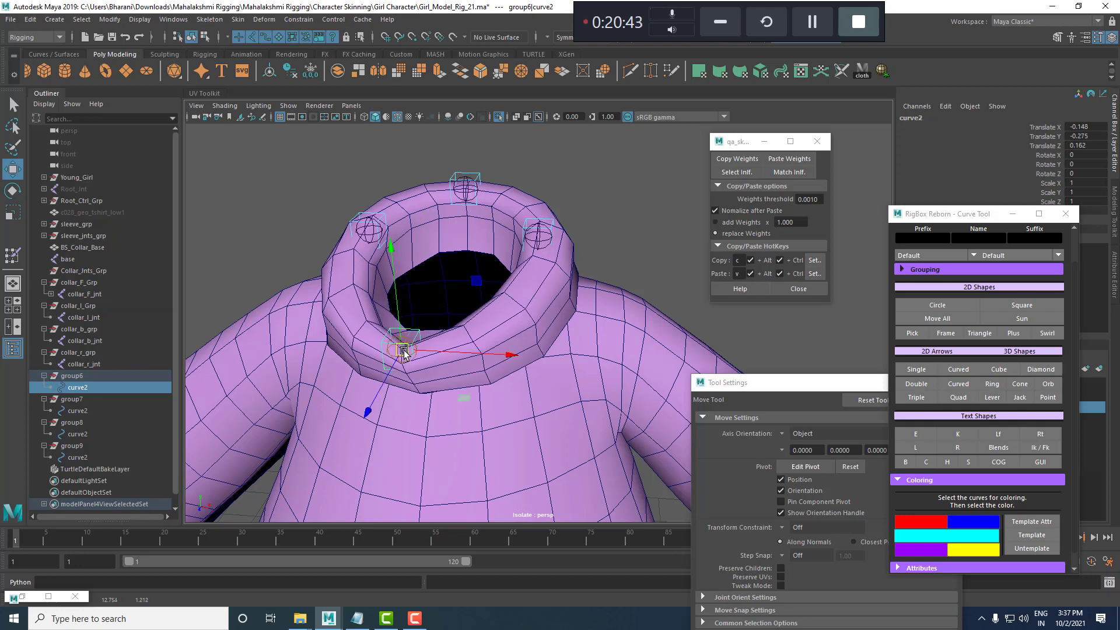
key("ctrl+z")
key("ctrl+z")
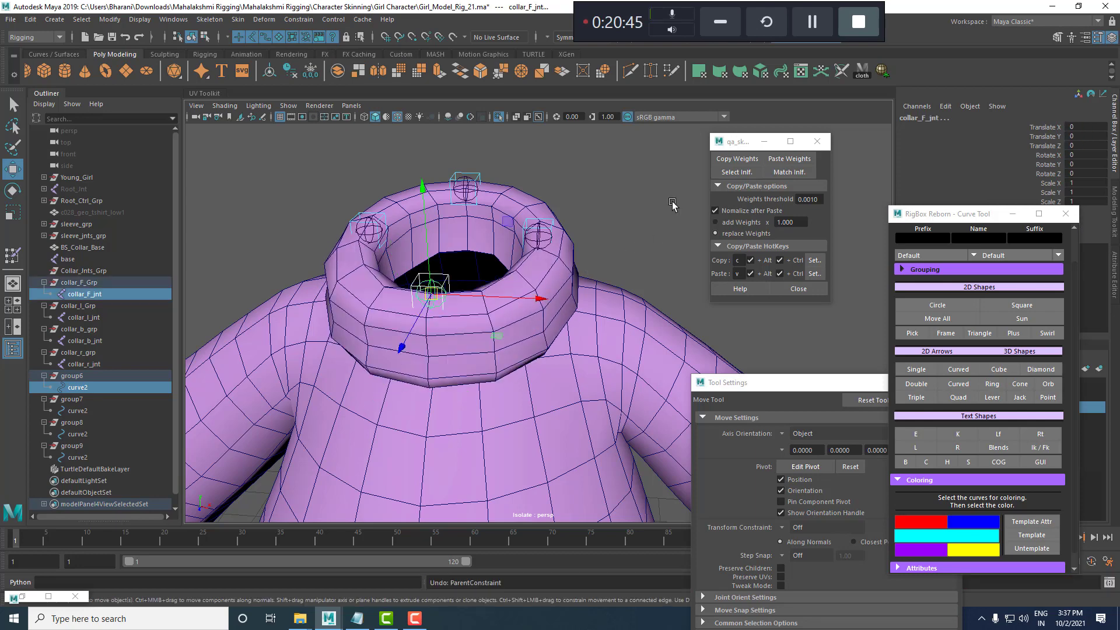
Load group6's curve2 as the source in the Connection Editor, showing only its keyable attributes.
left_click(671, 204)
scroll(439, 276, "up", 2)
left_click(433, 283)
left_click_drag(434, 250, 451, 247, "alt")
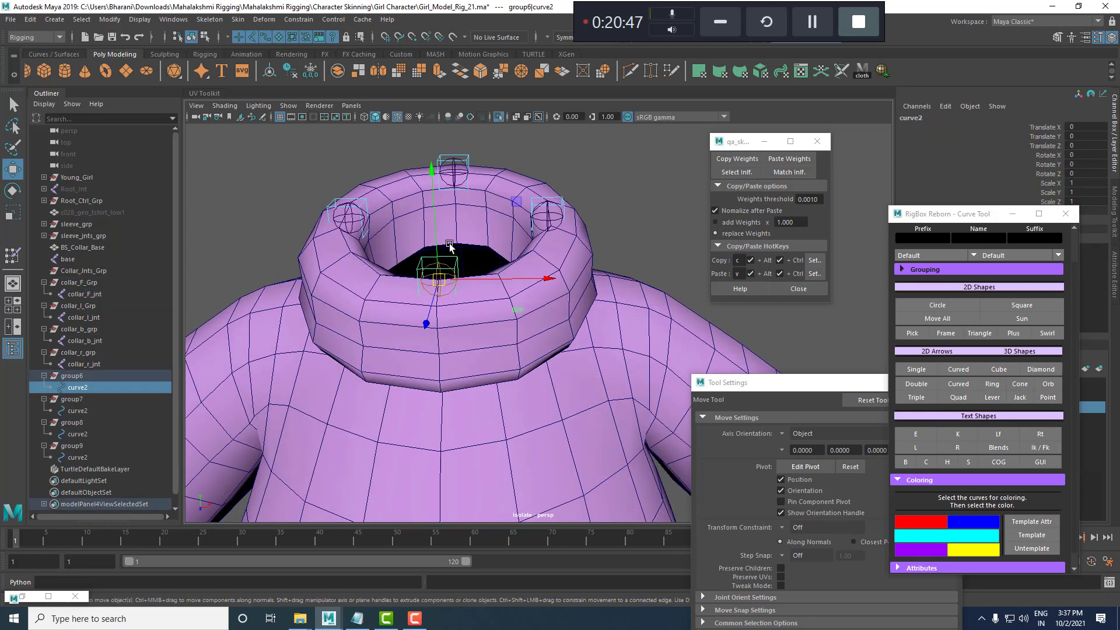
scroll(451, 248, "up", 2)
middle_click_drag(451, 248, 468, 272, "alt")
left_click(166, 19)
mouse_move(192, 60)
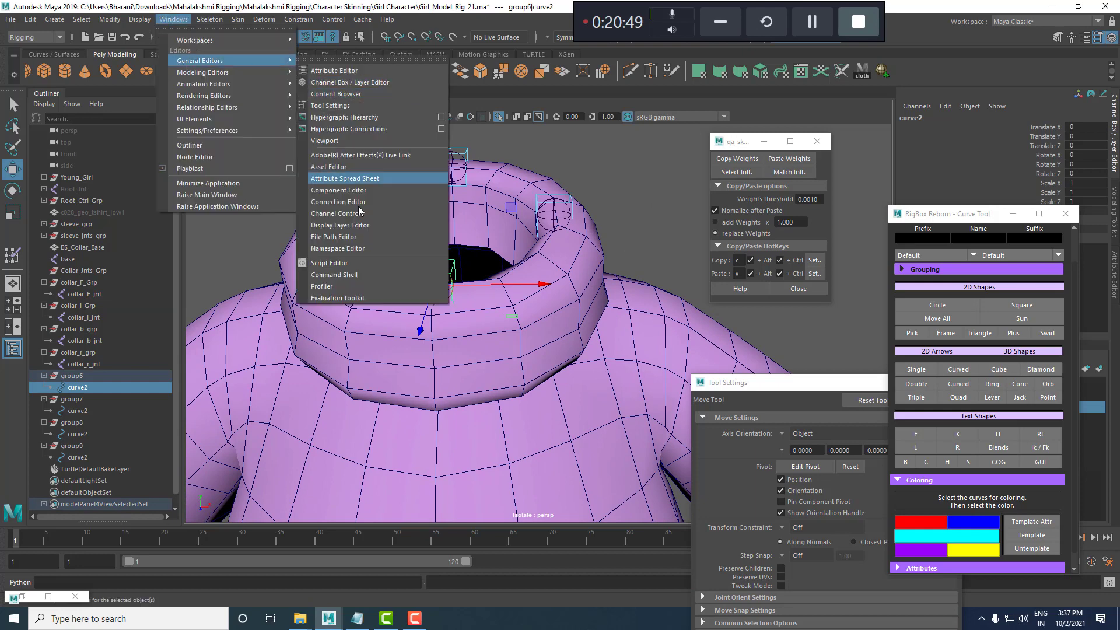
left_click(350, 205)
left_click_drag(714, 194, 818, 169)
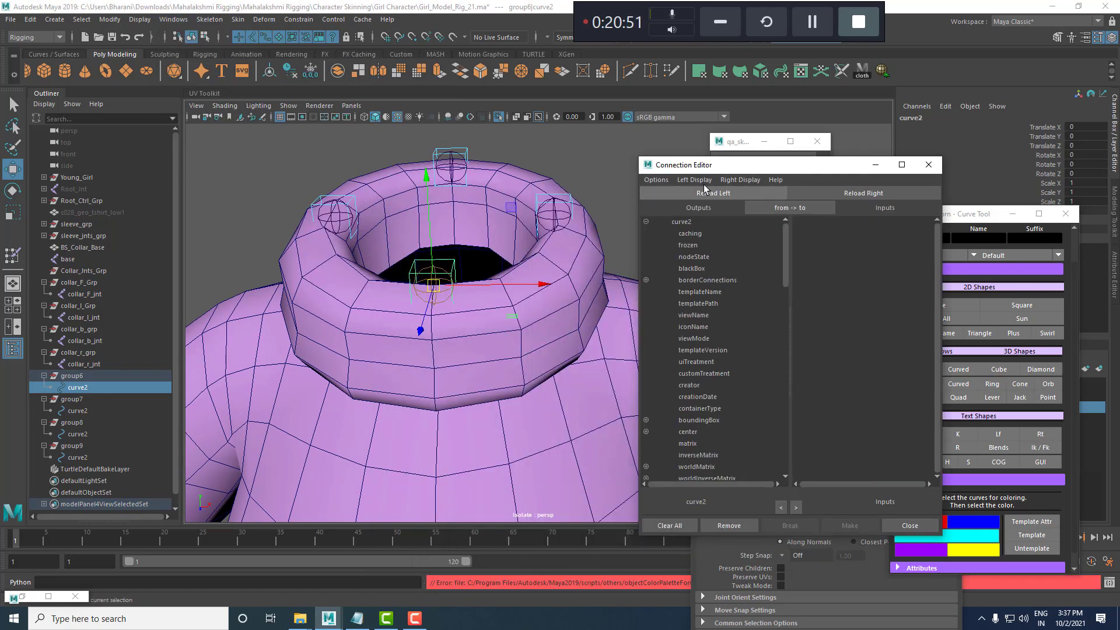
left_click(694, 179)
left_click(717, 257)
left_click(716, 193)
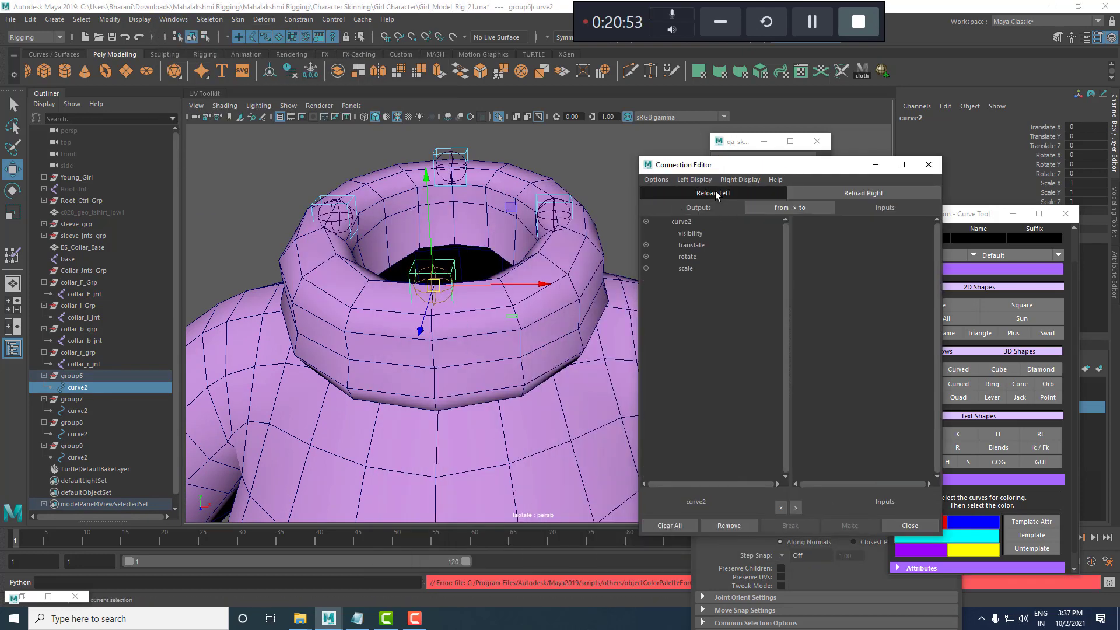
Load collar_F_jnt as the connection destination, showing only its keyable attributes.
left_click(444, 268)
left_click(864, 193)
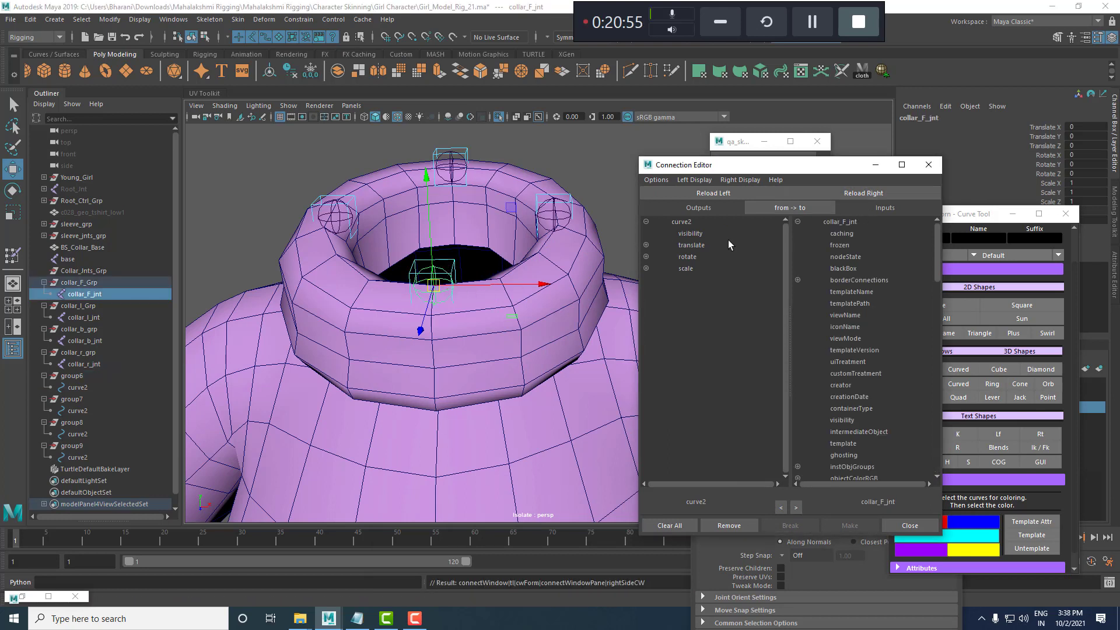
left_click(739, 179)
left_click(752, 256)
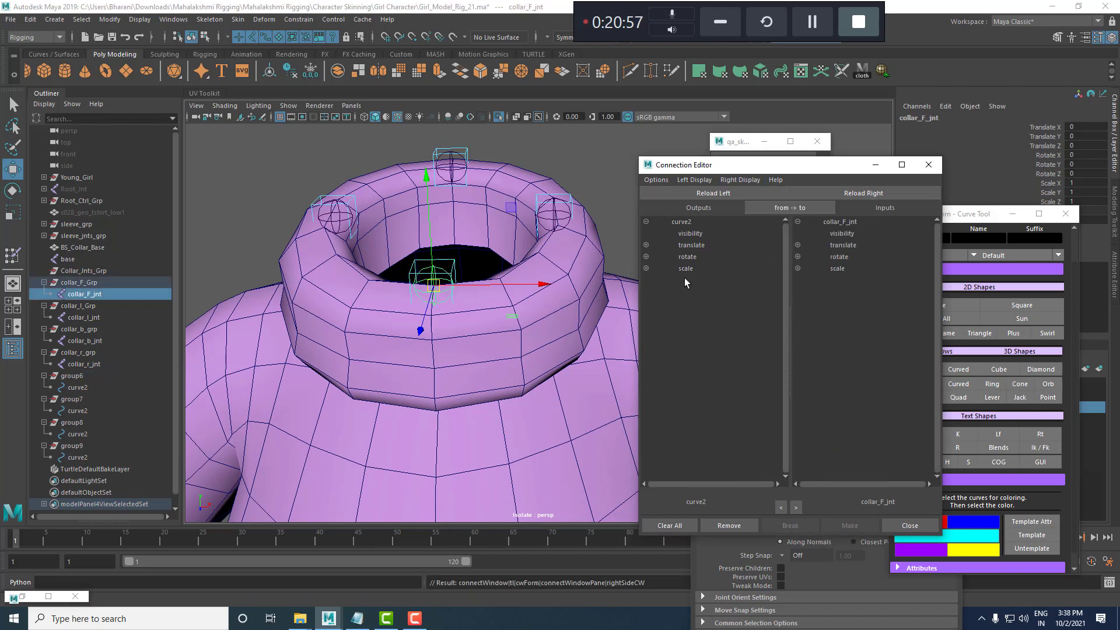
Connect the translate, rotate and scale attributes of group6's curve2 to the matching attributes of collar_F_jnt.
left_click(688, 246)
left_click(835, 246)
left_click(724, 258)
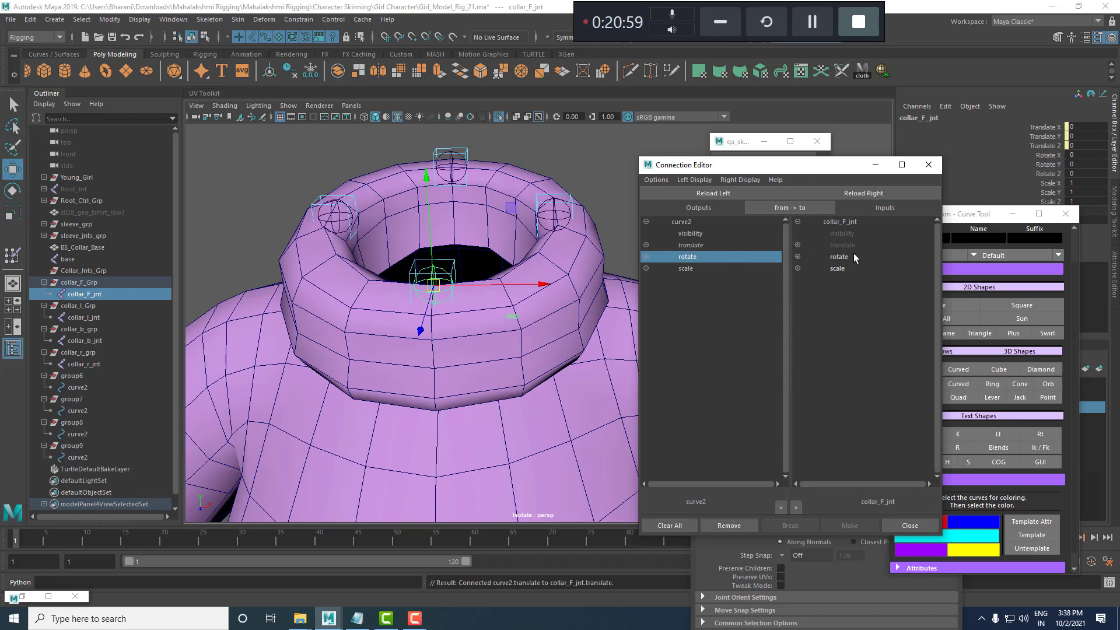
left_click(853, 257)
left_click(723, 266)
left_click(840, 269)
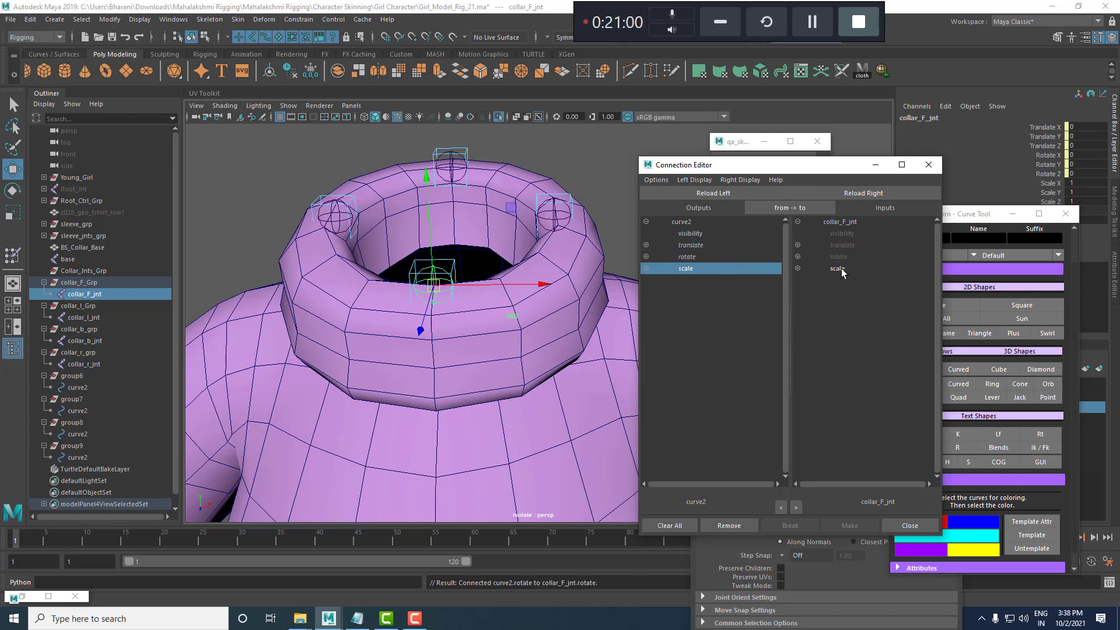
Load group7's curve2 and collar_l_jnt into the Connection Editor and connect translate, rotate and scale from curve to joint.
left_click(564, 201)
left_click_drag(564, 201, 550, 251, "alt")
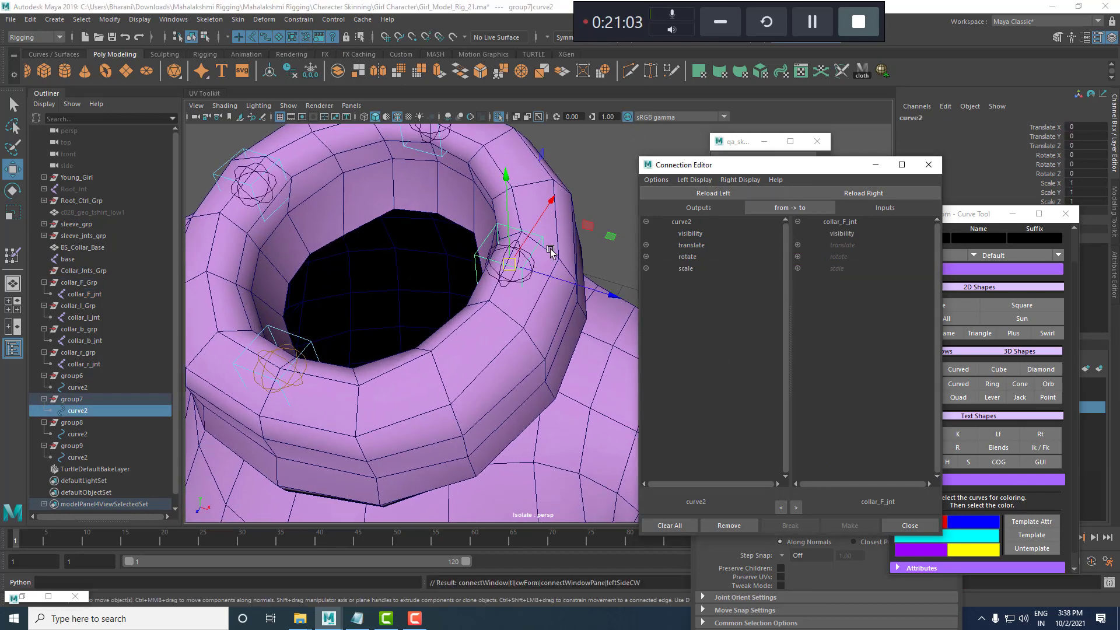
left_click(497, 250)
left_click(863, 194)
left_click(691, 245)
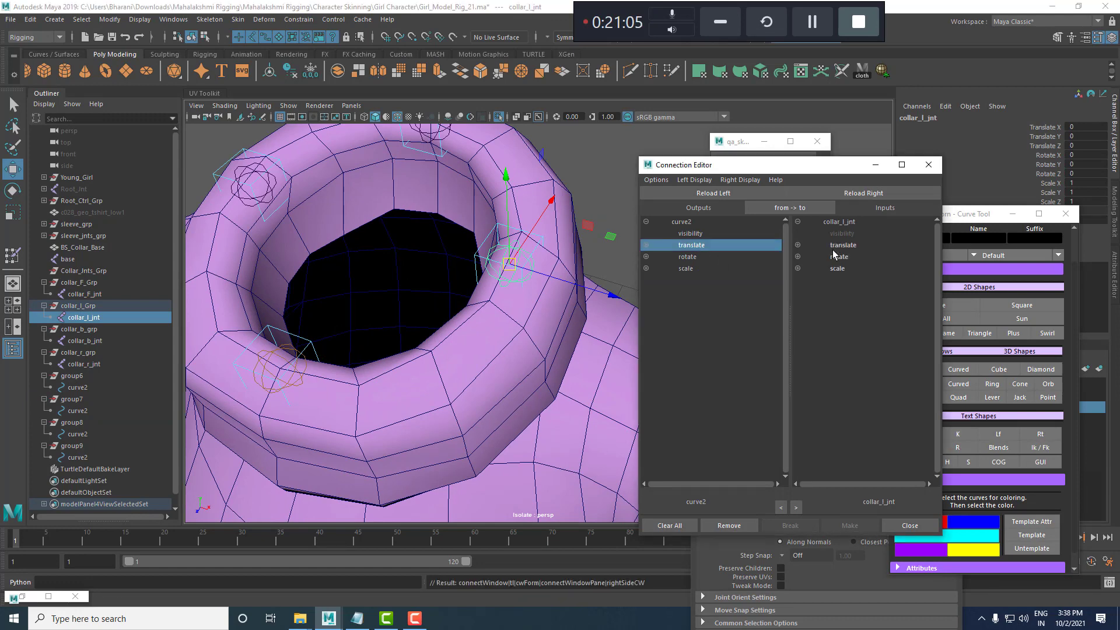
left_click(840, 246)
left_click(691, 257)
left_click(840, 257)
left_click(686, 269)
left_click(859, 270)
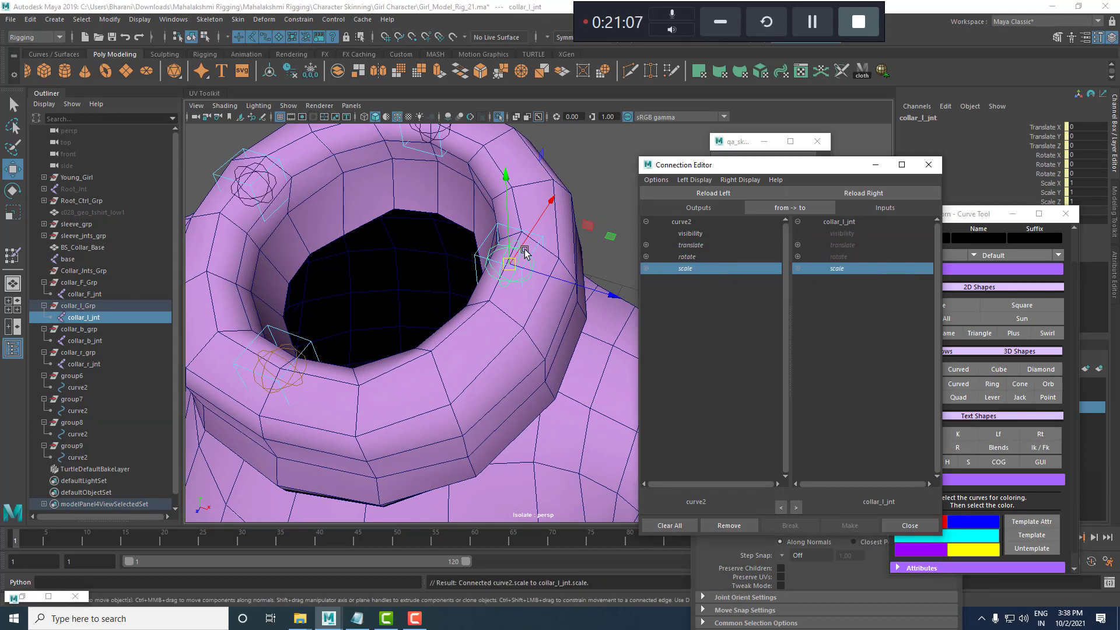
Load group8's curve2 and collar_b_jnt into the Connection Editor and connect translate, rotate and scale from curve to joint.
left_click_drag(528, 233, 505, 214, "alt")
left_click(512, 181)
left_click(730, 193)
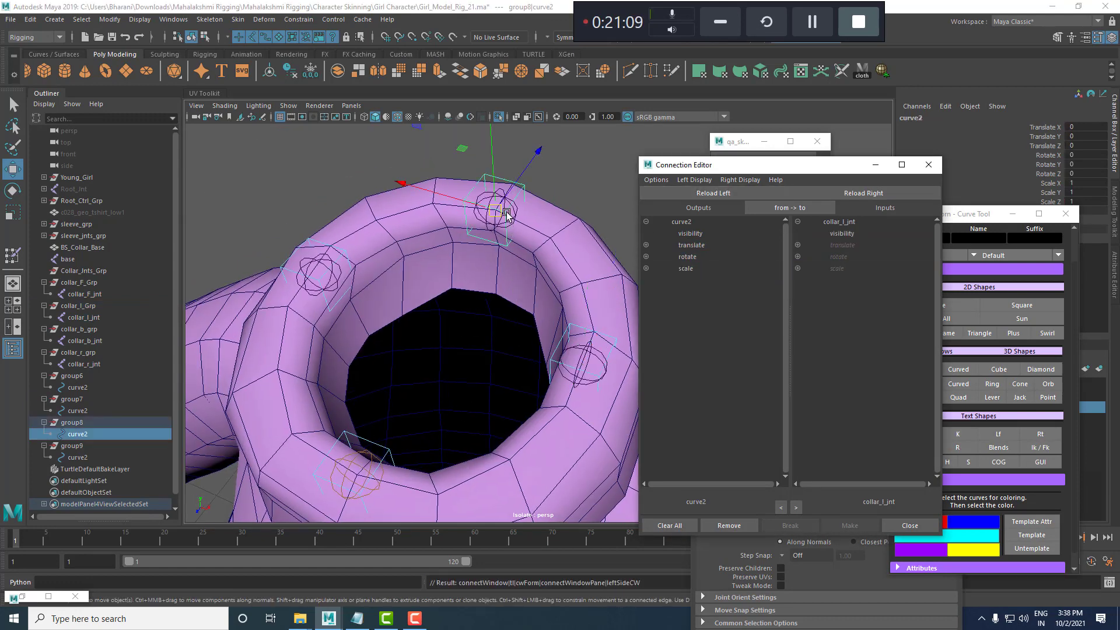
left_click(505, 223)
left_click(905, 193)
left_click(700, 245)
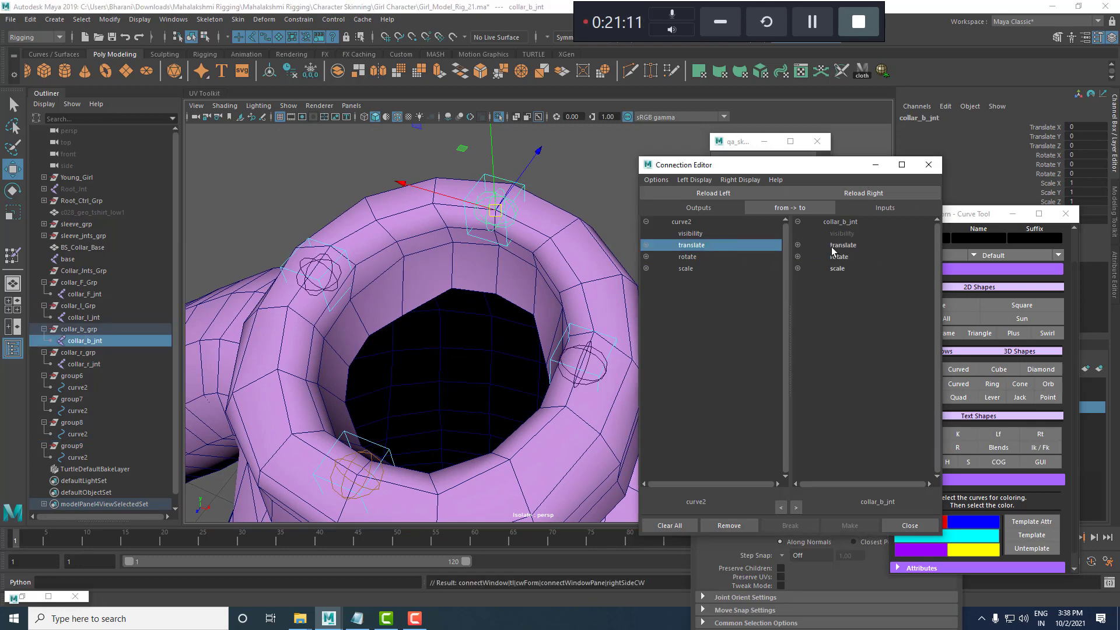
left_click(839, 246)
left_click(691, 257)
left_click(839, 256)
left_click(686, 268)
left_click(837, 268)
Load group9's curve2 as the connection source and collar_r_jnt as the destination.
left_click_drag(514, 274, 403, 283, "alt")
middle_click_drag(403, 280, 429, 270, "alt")
left_click(444, 249)
right_click_drag(445, 249, 466, 318, "alt")
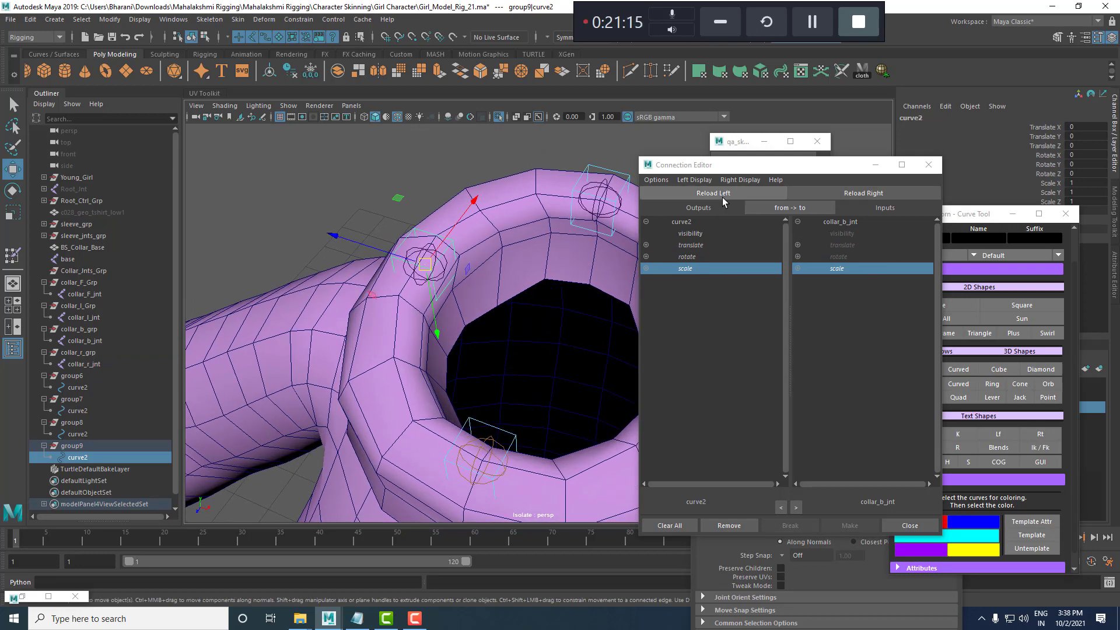
left_click(725, 195)
left_click(445, 259)
left_click(863, 193)
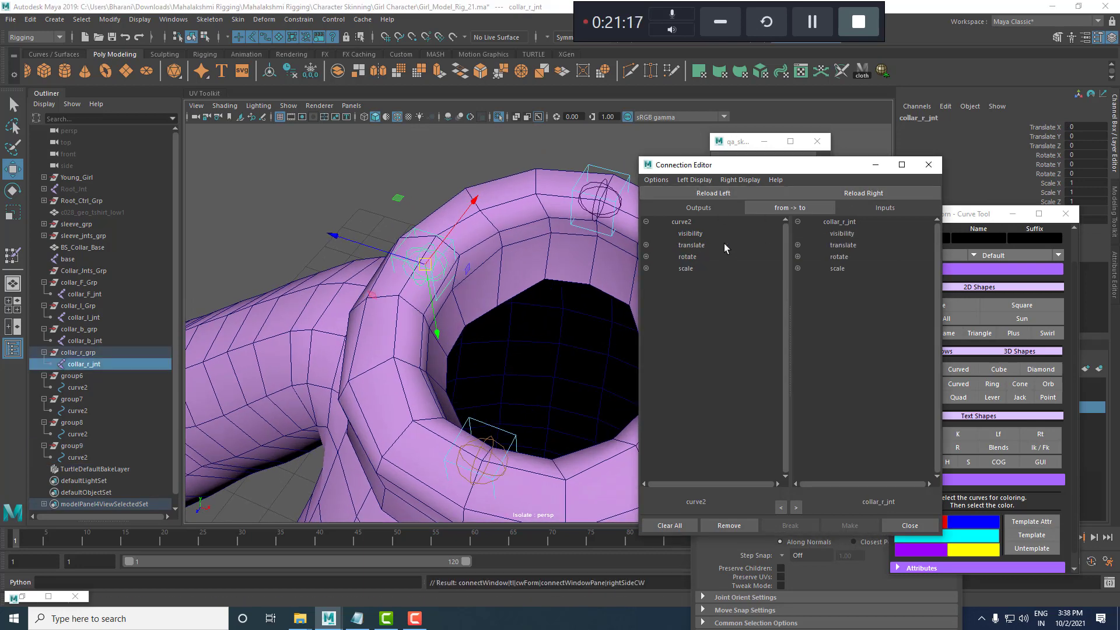
Connect translate, rotate and scale of group9's curve2 to collar_r_jnt and close the Connection Editor.
left_click(695, 245)
left_click(843, 245)
left_click(687, 256)
left_click(852, 256)
left_click(755, 269)
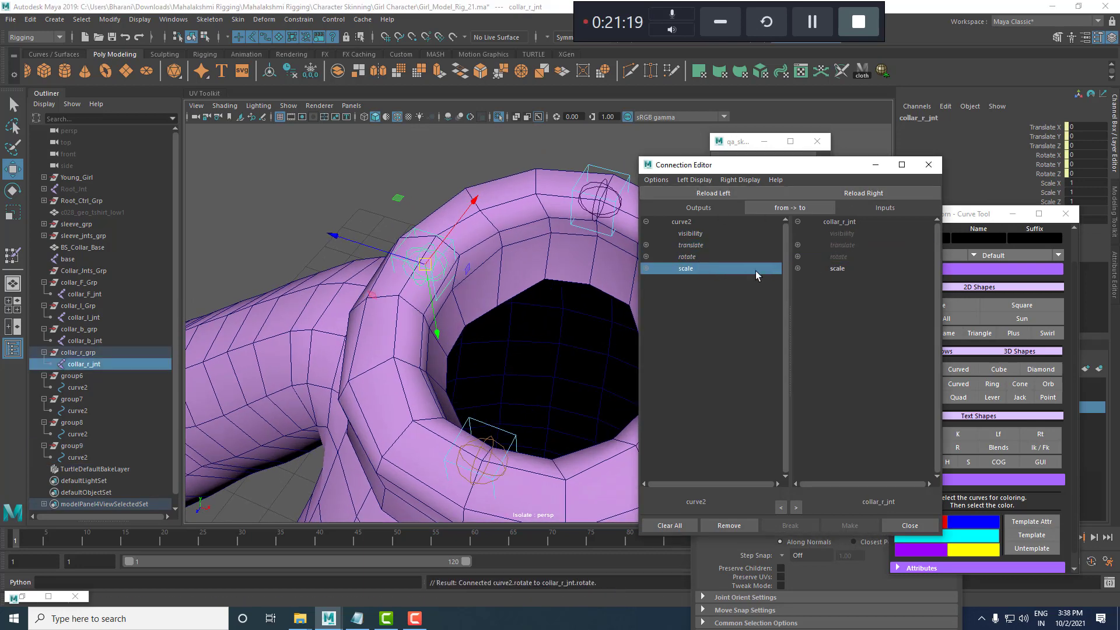
left_click(846, 269)
left_click(929, 164)
Test the group7 and group6 collar controls by moving each curve away from the collar, undoing each move.
right_click_drag(630, 303, 525, 373, "alt")
left_click_drag(525, 374, 609, 310, "alt")
left_click(564, 243)
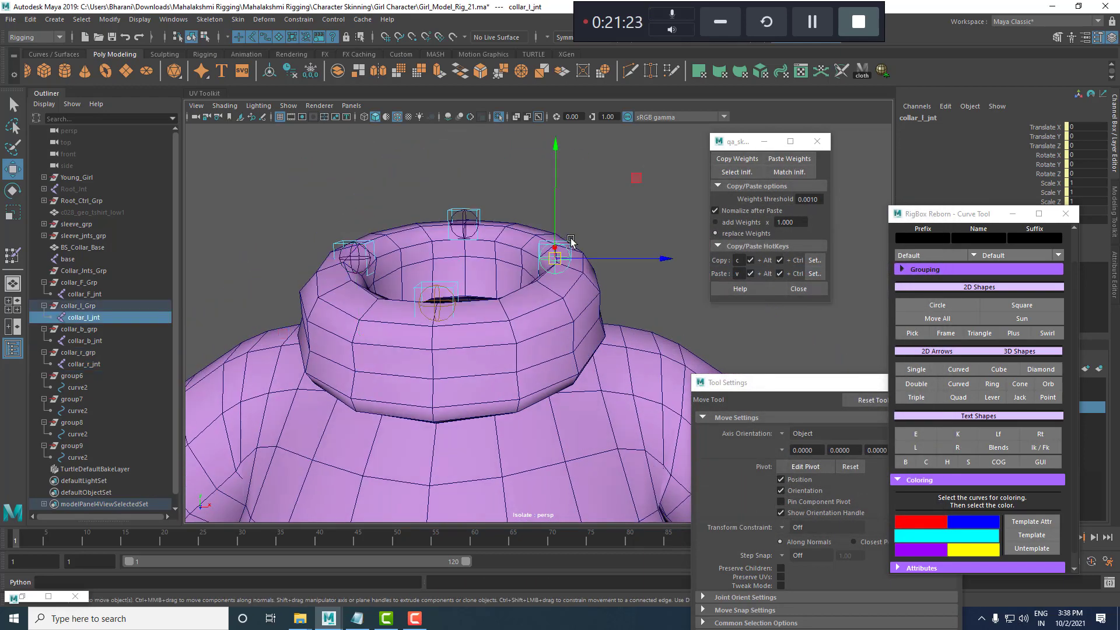
left_click(570, 241)
left_click(570, 247)
left_click_drag(569, 257, 661, 247)
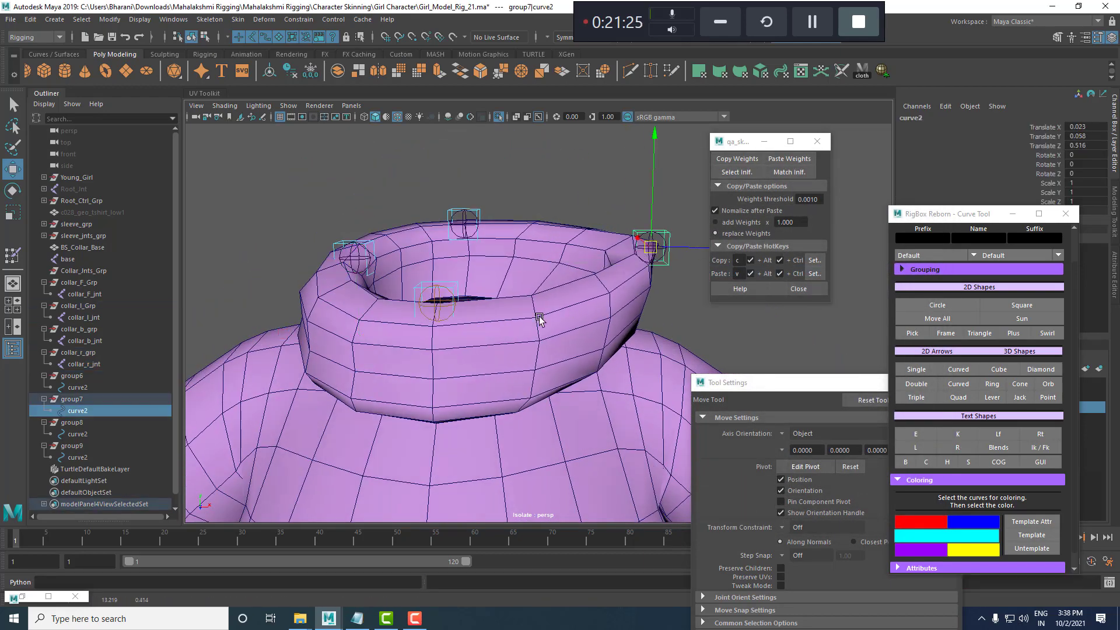
key("ctrl+z")
left_click(461, 284)
left_click_drag(456, 310, 287, 302, "alt")
key("ctrl+z")
Test the group9 and group8 collar controls by moving each curve away from the collar, undoing each move.
left_click(418, 206)
left_click(411, 210)
left_click_drag(412, 211, 475, 238, "alt")
left_click_drag(358, 245, 302, 222)
key("ctrl+z")
left_click(497, 193)
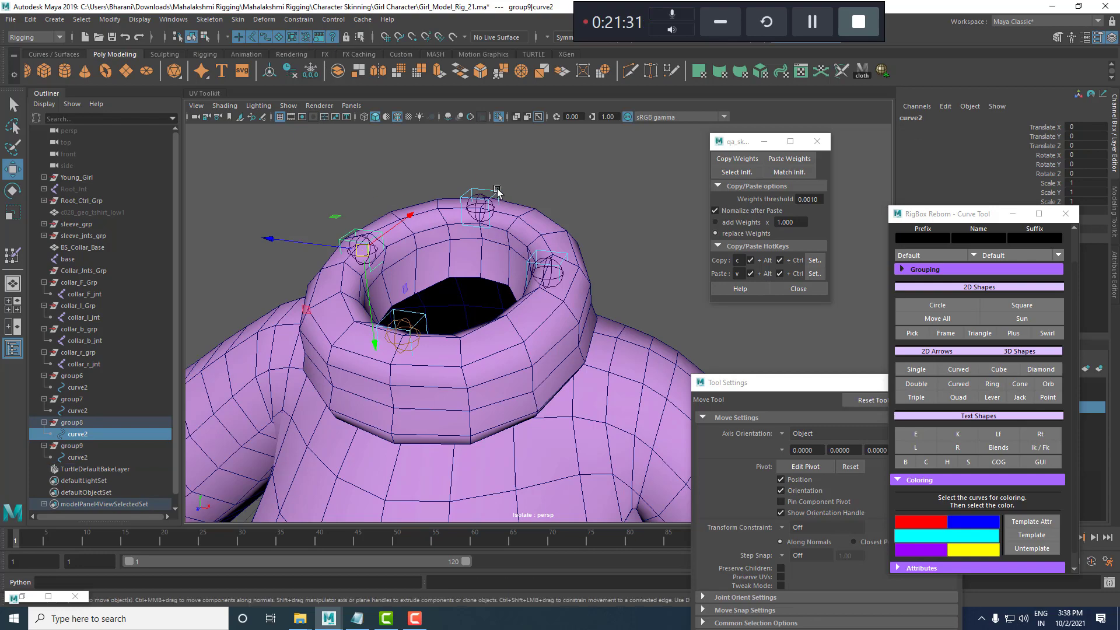
left_click_drag(479, 206, 475, 145)
key("ctrl+z")
Retest the group7 collar control with trial moves viewed from the side, undoing each move.
left_click_drag(521, 245, 633, 250, "alt")
left_click(566, 257)
left_click_drag(605, 291, 724, 321, "alt")
key("ctrl+z")
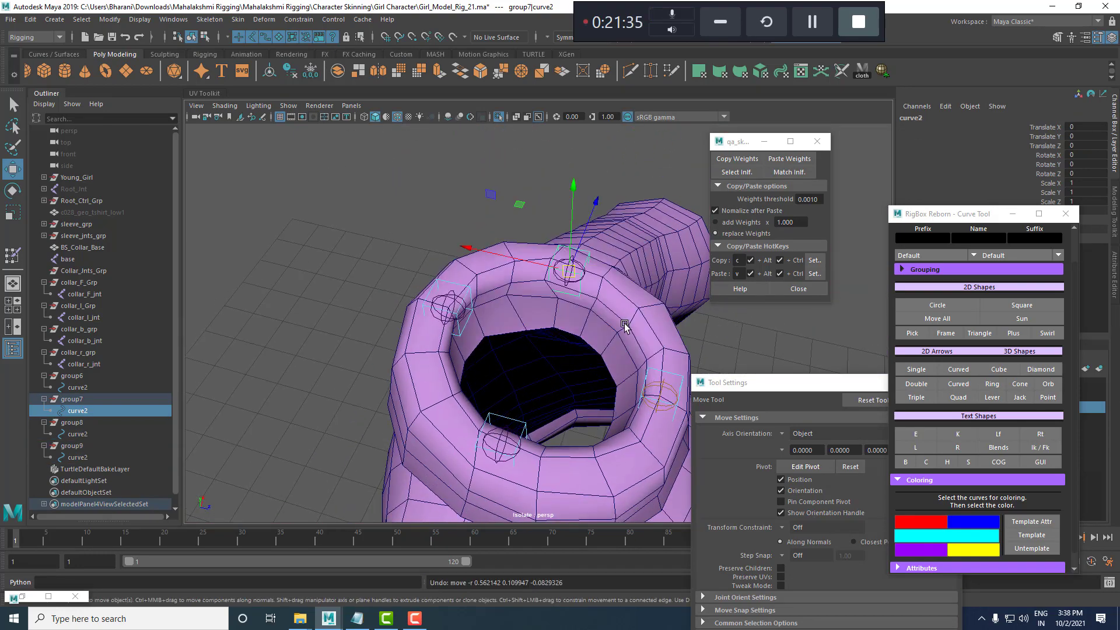
left_click_drag(570, 274, 617, 209)
key("ctrl+z")
Run a Skin operation on the BS_Collar_Base mesh and recheck the group9 collar control.
left_click(617, 304)
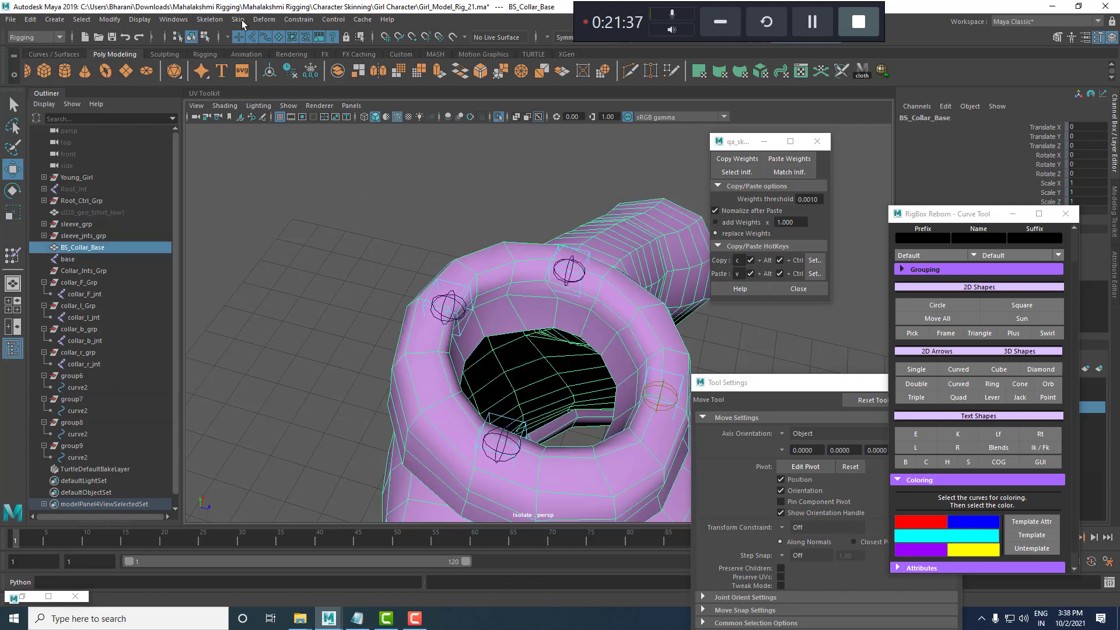
left_click(238, 20)
left_click(255, 130)
left_click_drag(327, 245, 292, 234, "alt")
left_click(362, 272)
key("ctrl+z")
left_click_drag(560, 324, 554, 306, "alt")
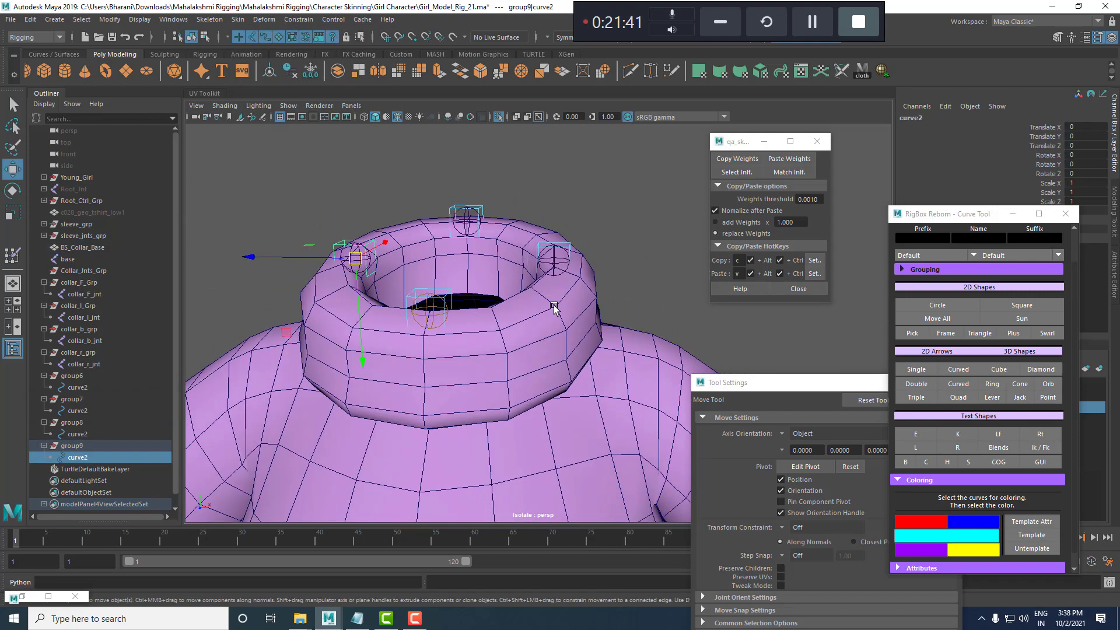
left_click(560, 262)
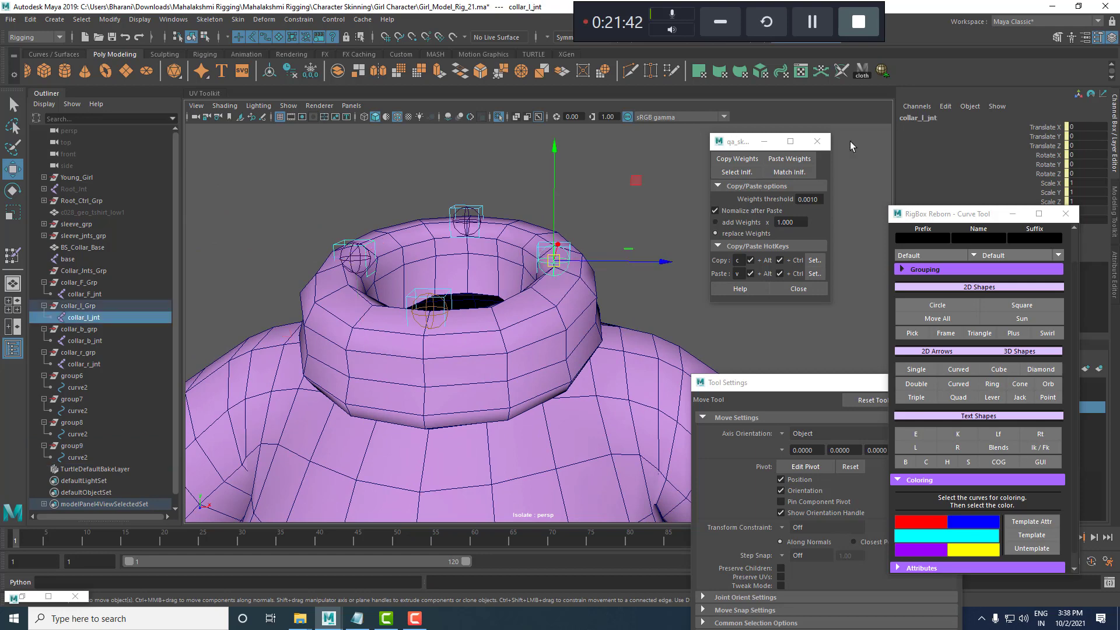
left_click(543, 340)
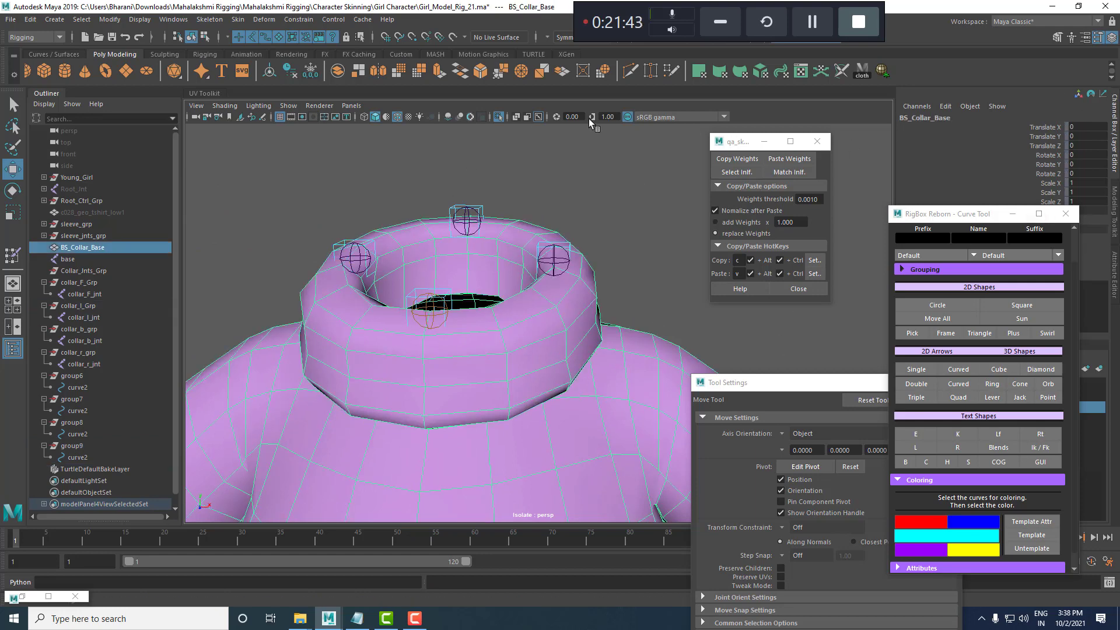
Test the parent group of the front collar control by moving group6 away from the collar and undoing the move.
left_click(447, 292)
scroll(429, 287, "up", 2)
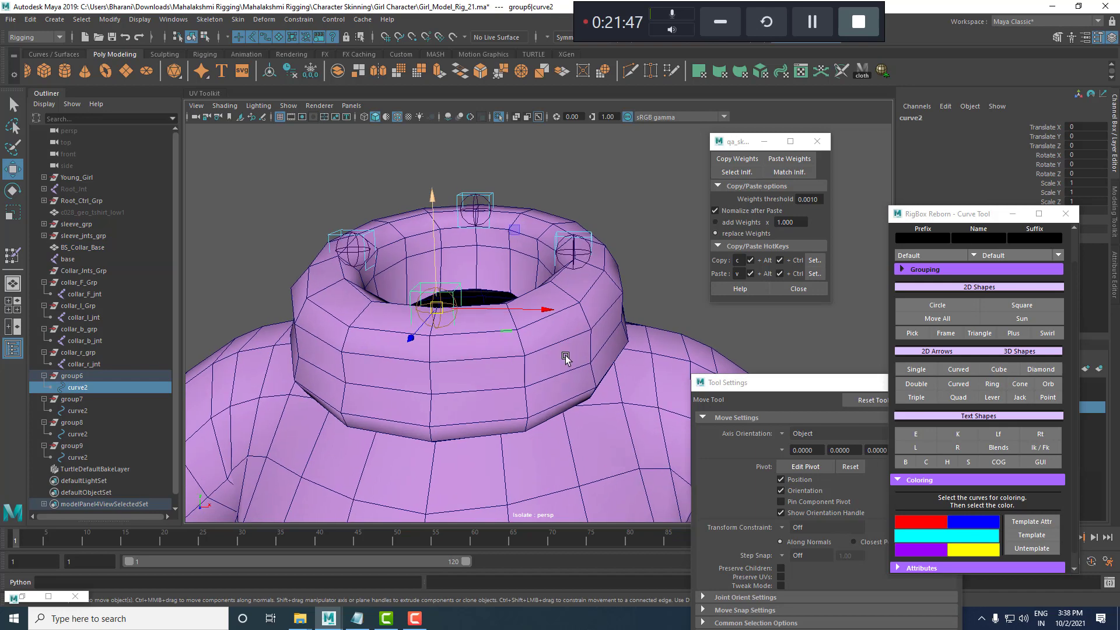
key("Up")
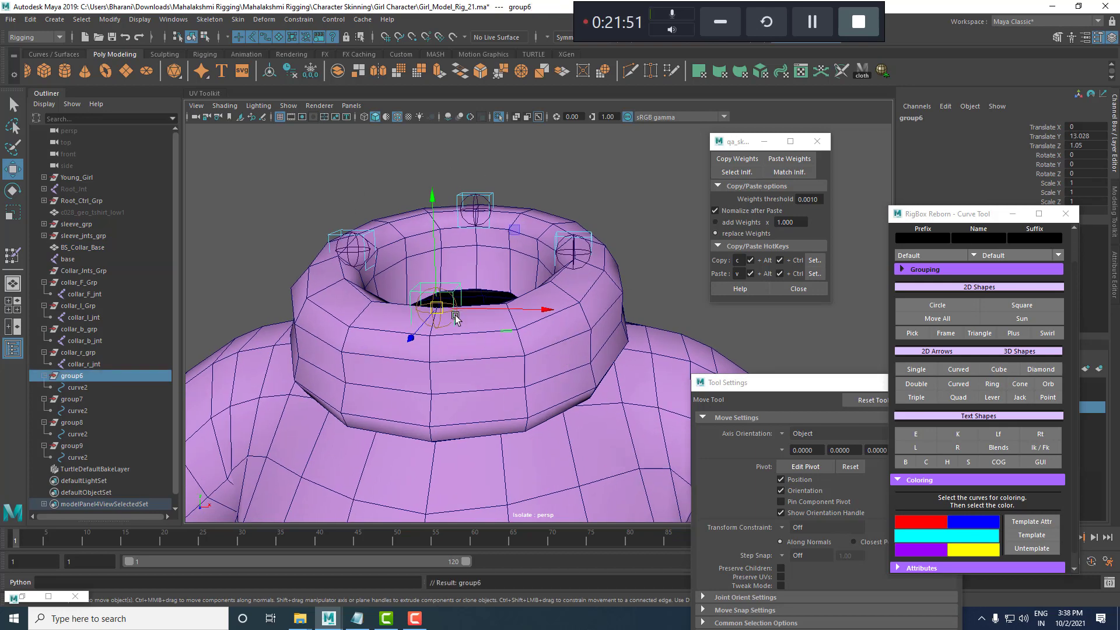
left_click_drag(456, 316, 385, 290, "alt")
left_click_drag(523, 297, 528, 295, "alt")
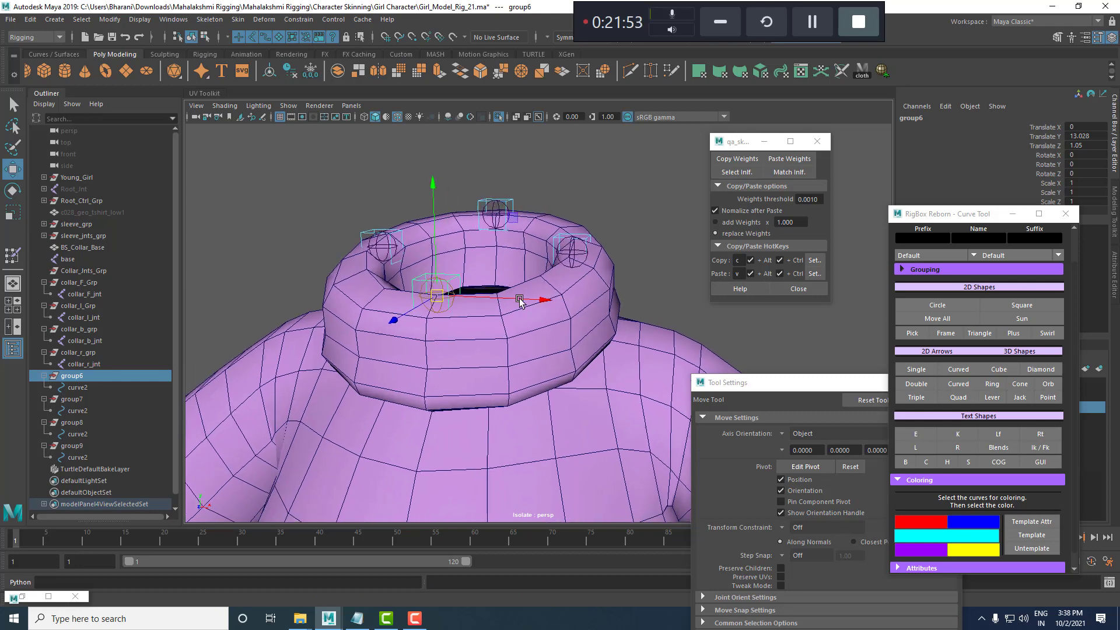
left_click(456, 277)
key("Up")
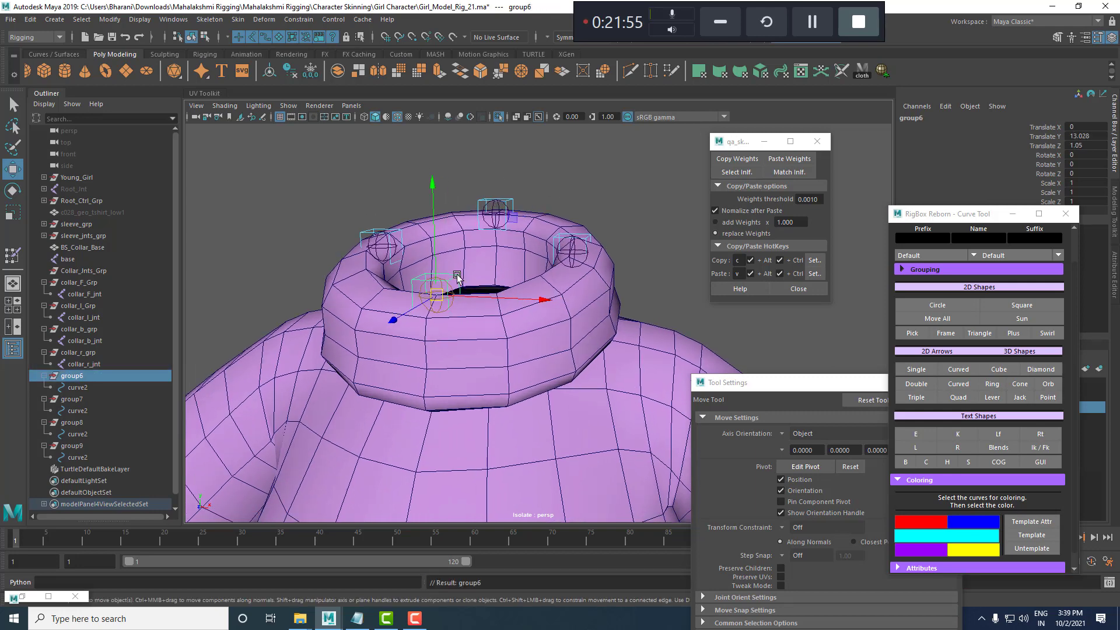
left_click_drag(438, 299, 421, 264)
key("Down")
key("ctrl+z")
scroll(446, 316, "up", 2)
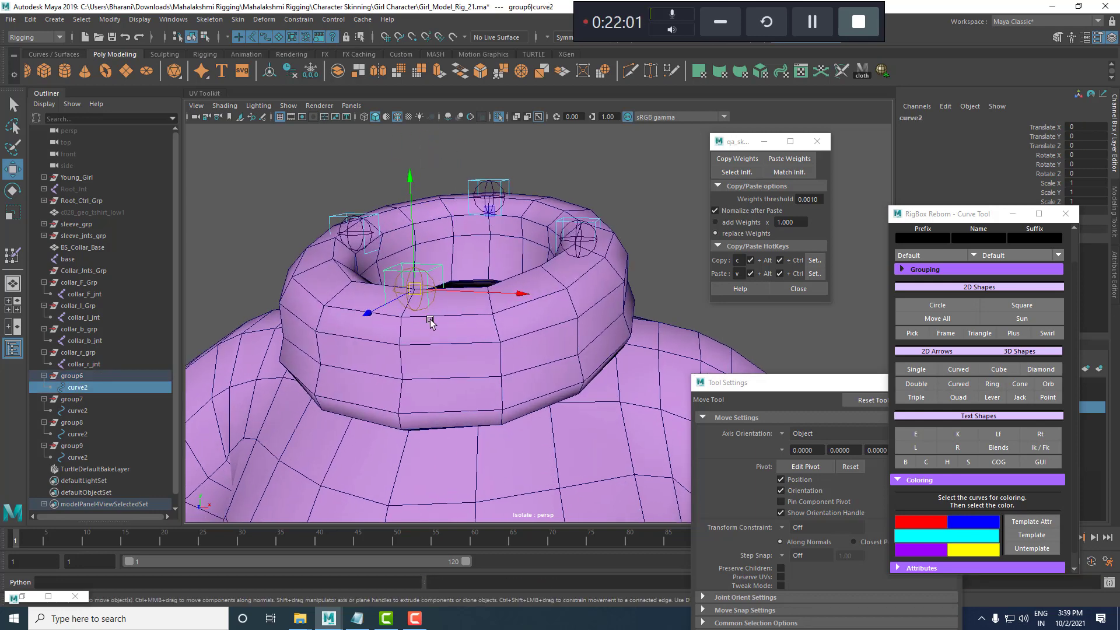
Break the connections on the translate, rotate and scale channels of collar_F_jnt.
left_click(421, 309)
left_click_drag(1047, 127, 1047, 202)
right_click(1044, 204)
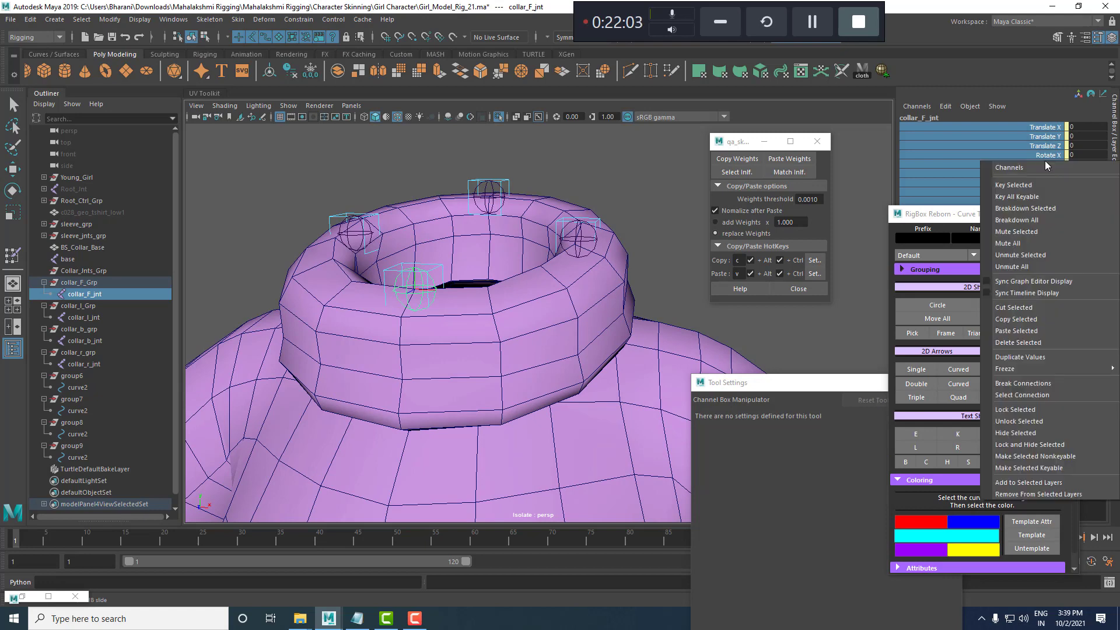
left_click(1022, 384)
Apply a Parent constraint between the group6 curve and collar_F_jnt.
left_click(434, 286)
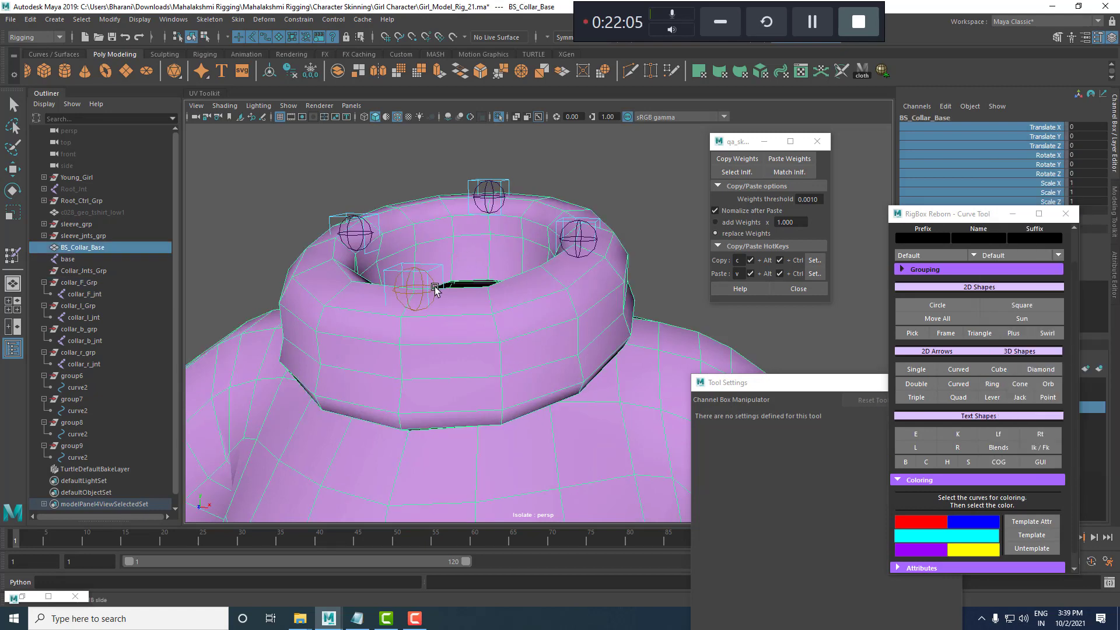
left_click(437, 266)
left_click(435, 287, "shift")
left_click(305, 20)
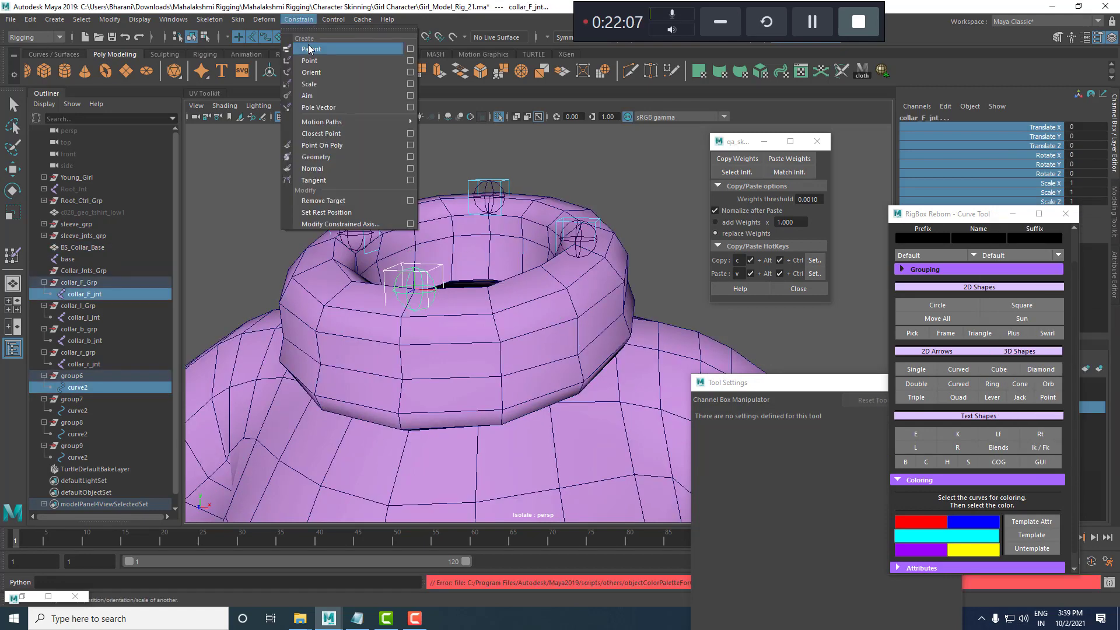
left_click(310, 47)
Test the constrained front collar joint with two trial moves of group6, undoing each move.
left_click(442, 289)
left_click(438, 266)
key("Up")
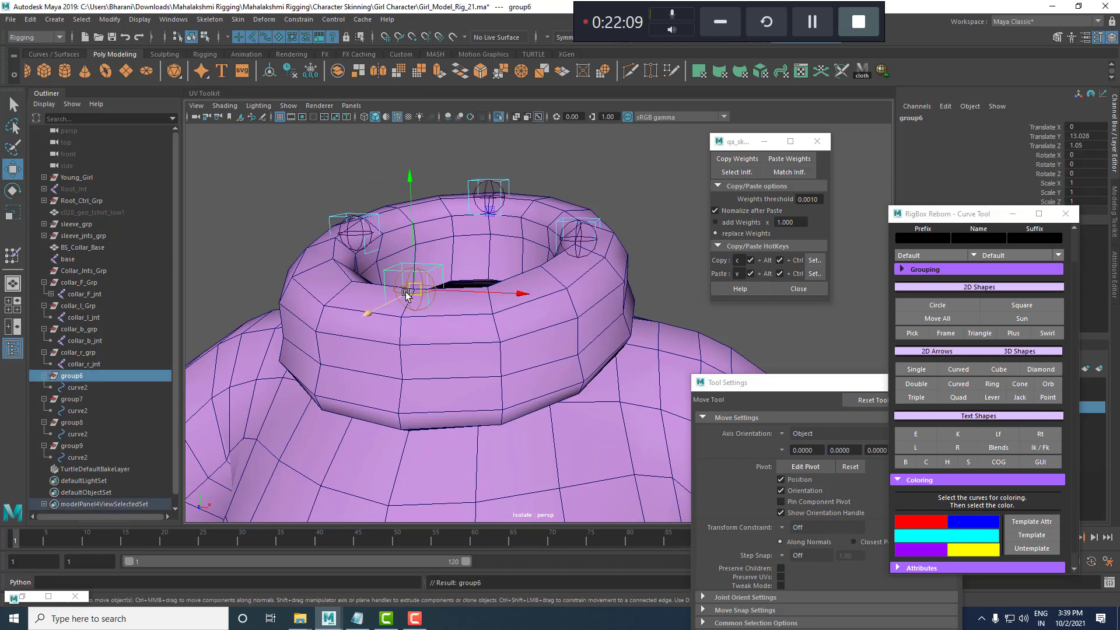
left_click_drag(412, 290, 405, 252)
key("ctrl+z")
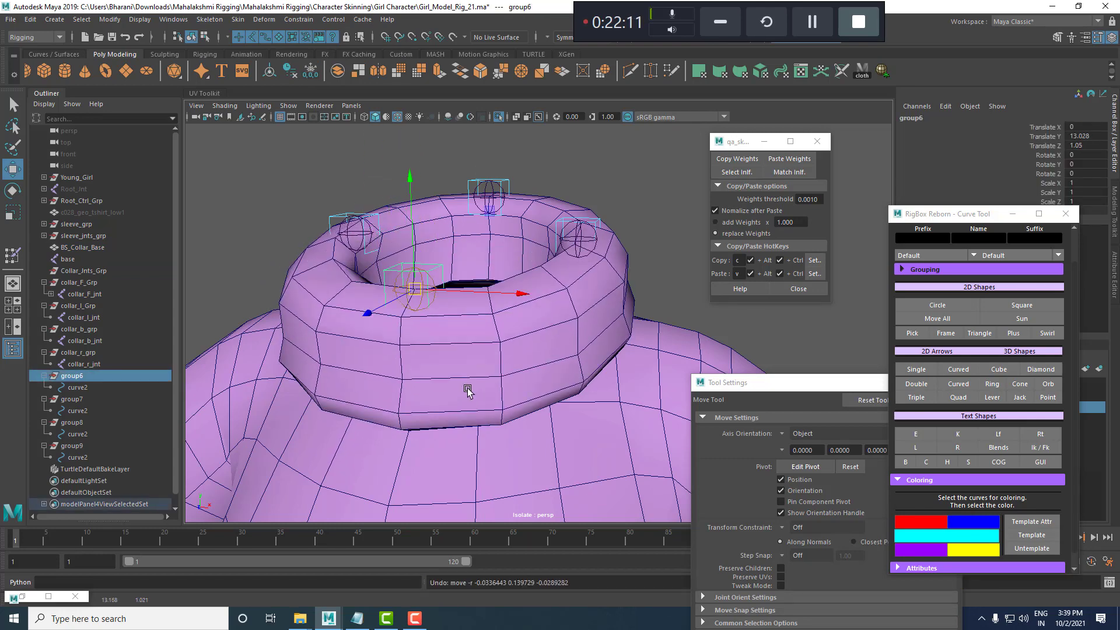
key("Down")
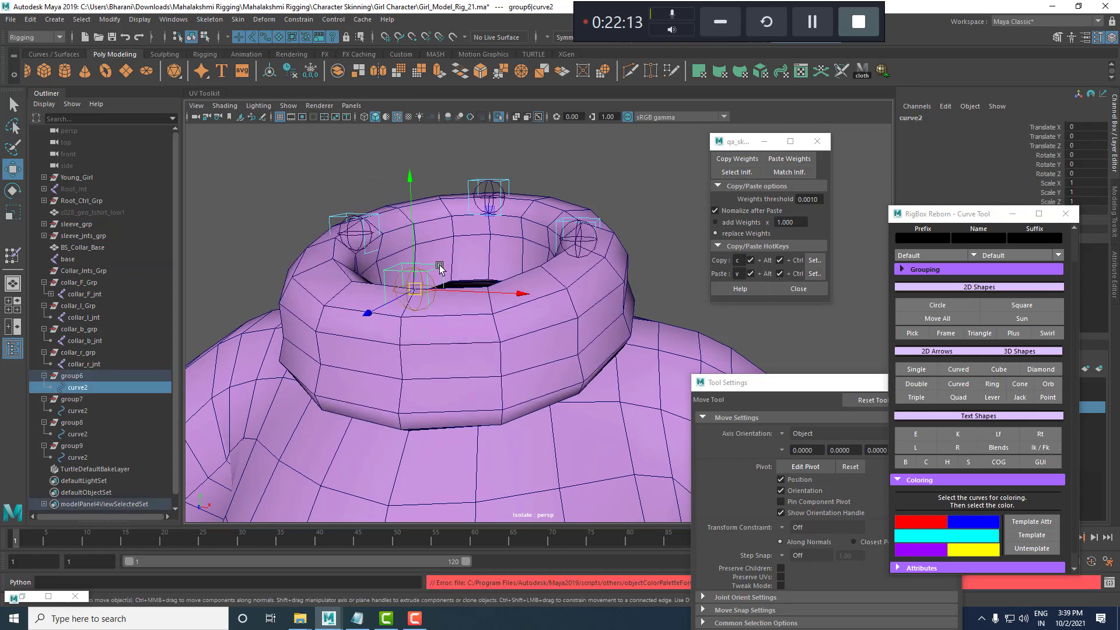
key("Up")
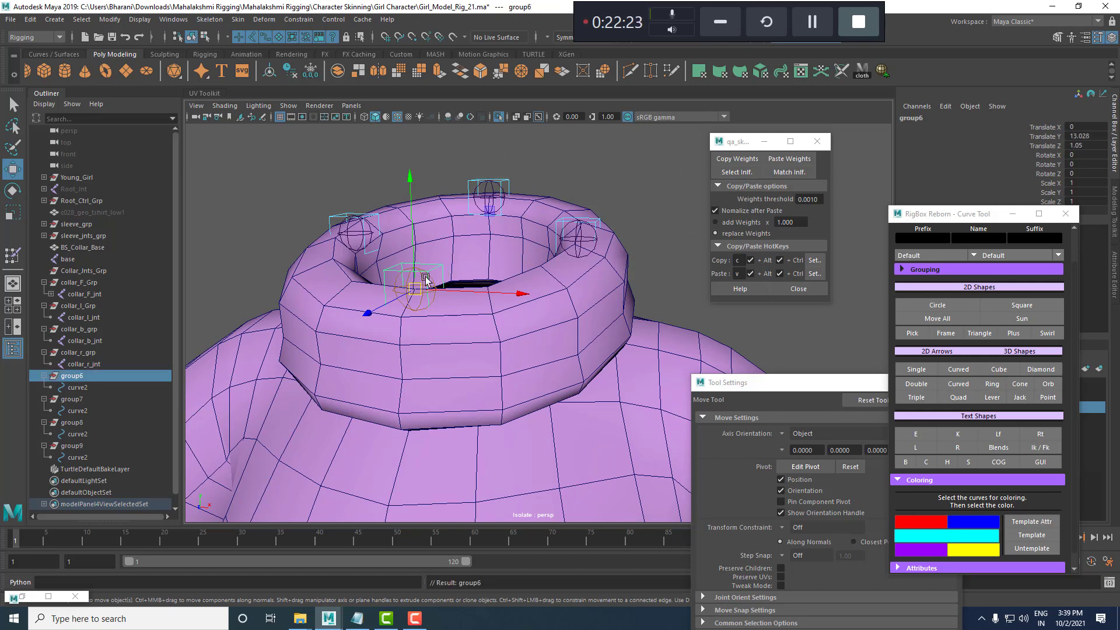
left_click_drag(415, 288, 378, 304)
key("ctrl+z")
key("ctrl+z")
Break the constraint connections on the translate and rotate channels of collar_F_jnt.
left_click(413, 287)
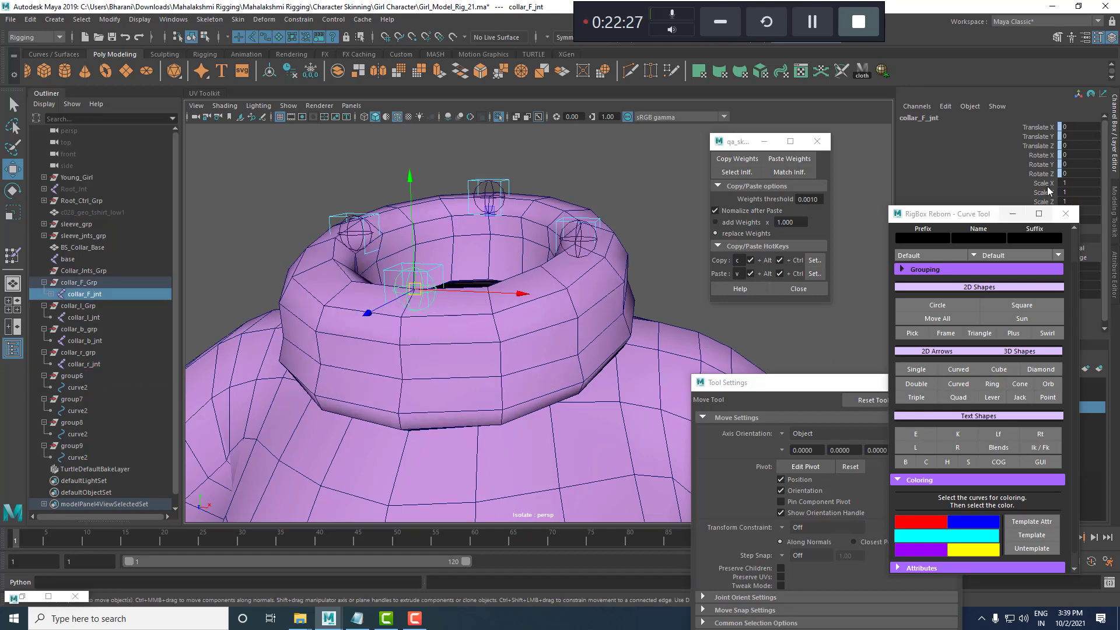
left_click_drag(1048, 127, 1048, 174)
right_click(1048, 174)
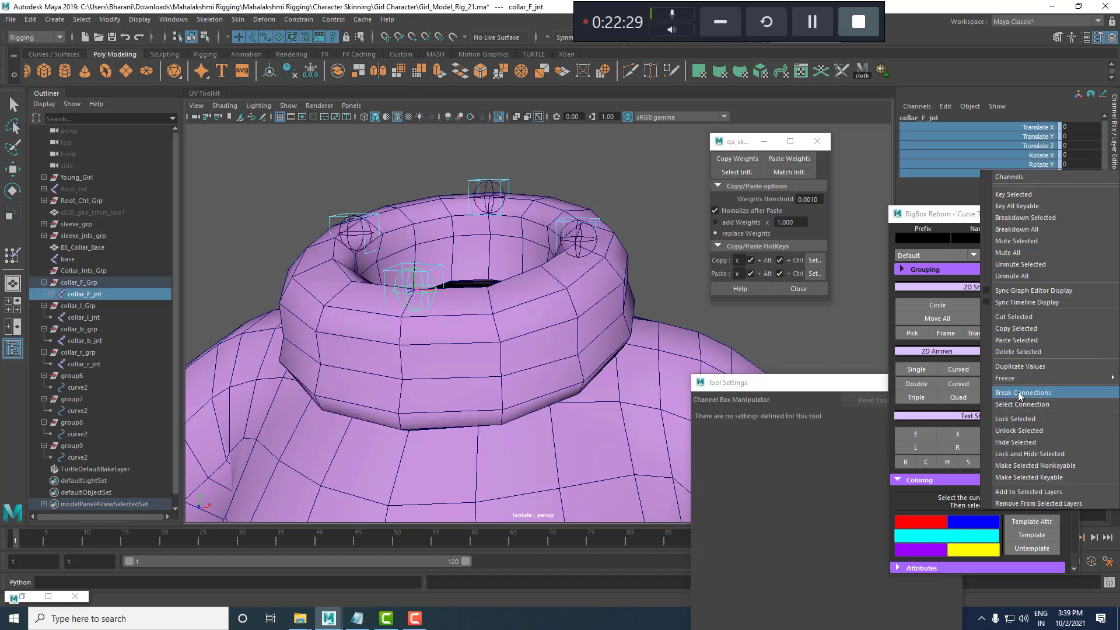
left_click(1018, 392)
left_click(441, 272)
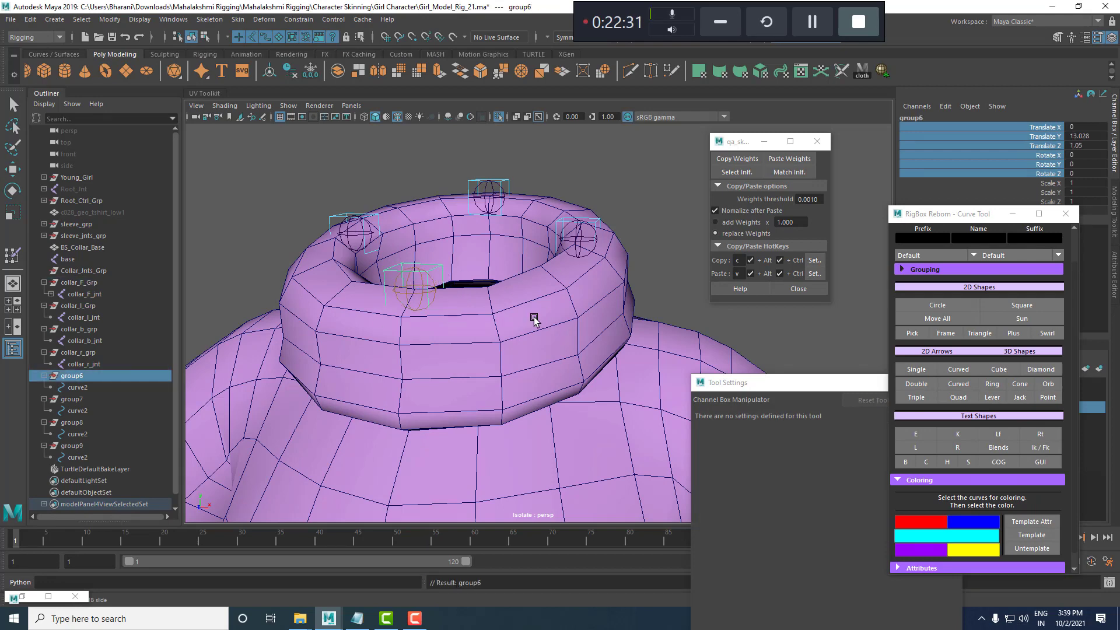
Load the group6 curve as the source and collar_F_jnt as the target in the Connection Editor.
key("w")
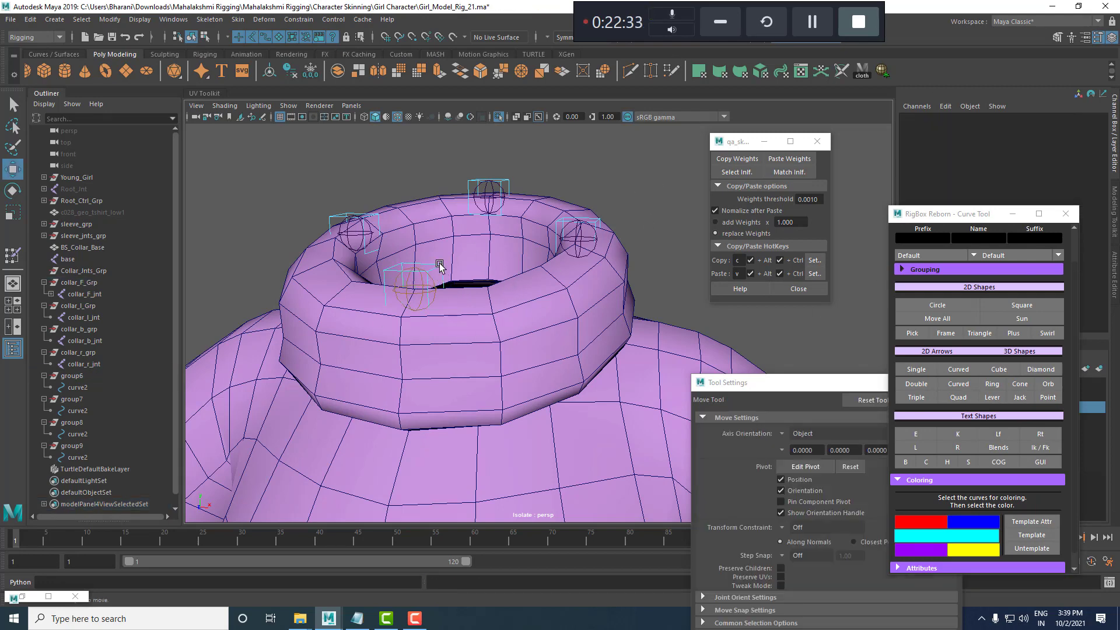
left_click(436, 267)
left_click_drag(403, 302, 384, 312, "alt")
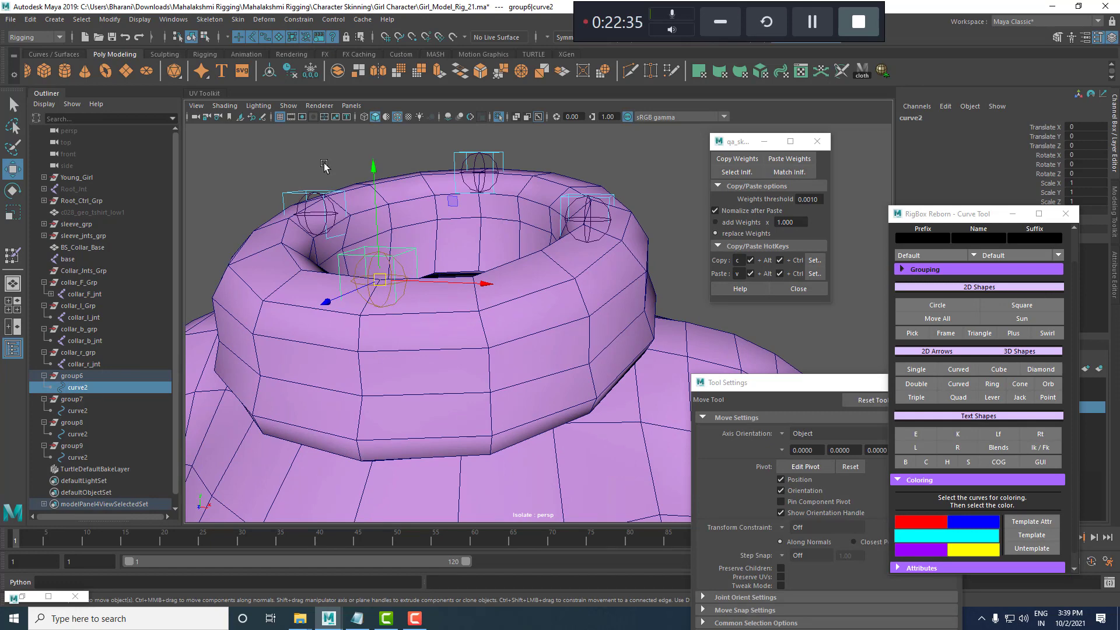
left_click(173, 19)
mouse_move(237, 60)
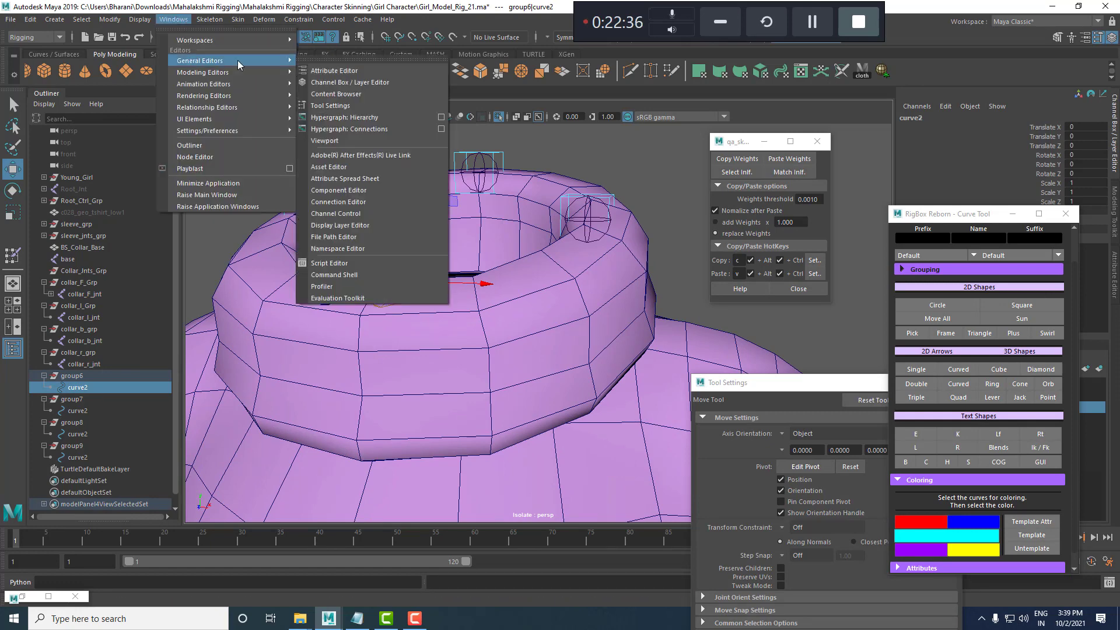
left_click(365, 200)
left_click(402, 276)
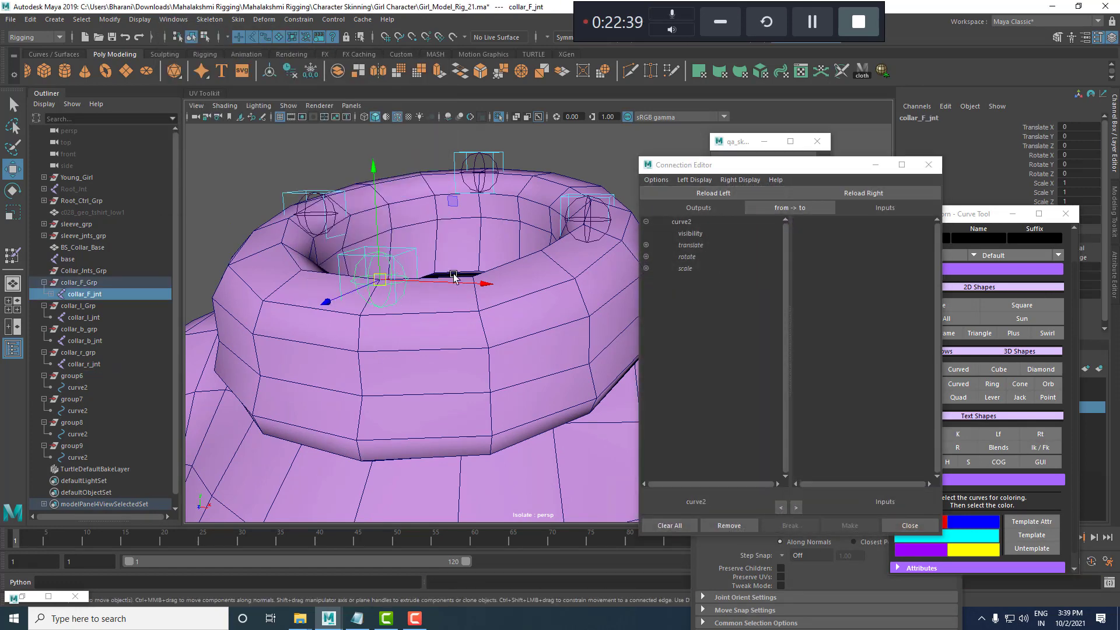
left_click(862, 193)
Connect the group6 curve's translate, rotate and scale to the matching attributes of collar_F_jnt.
left_click(691, 245)
left_click(829, 246)
left_click(688, 257)
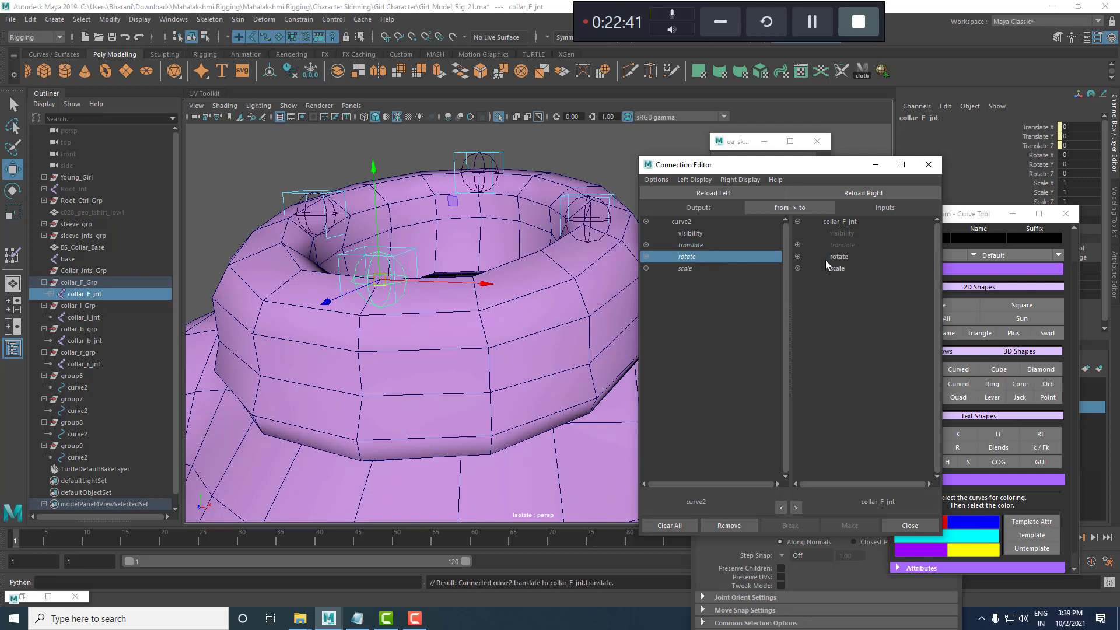
left_click(838, 256)
left_click(687, 268)
left_click(838, 268)
left_click(929, 165)
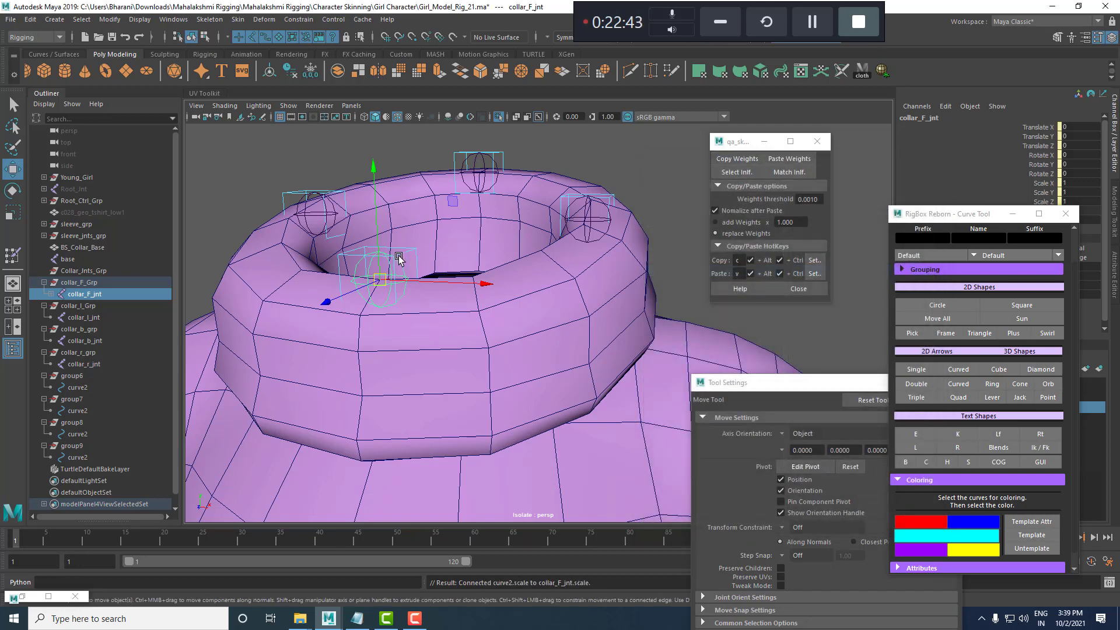
Test the reconnected group6 collar control by moving its curve outward from the collar, undoing the move.
left_click(406, 248)
scroll(408, 251, "down", 5)
left_click_drag(411, 253, 386, 280, "alt")
left_click_drag(442, 320, 363, 354)
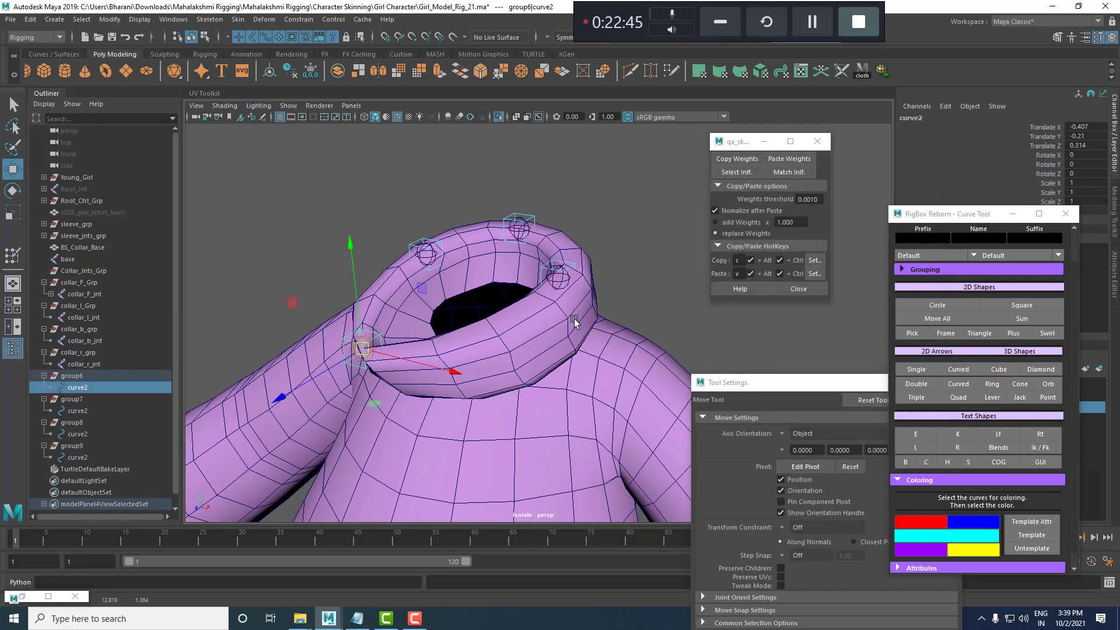
key("ctrl+z")
Test one side collar control and the group8 back control by moving each curve outward, undoing each move.
left_click(567, 275)
left_click_drag(559, 278, 601, 284)
key("ctrl+z")
left_click(529, 214)
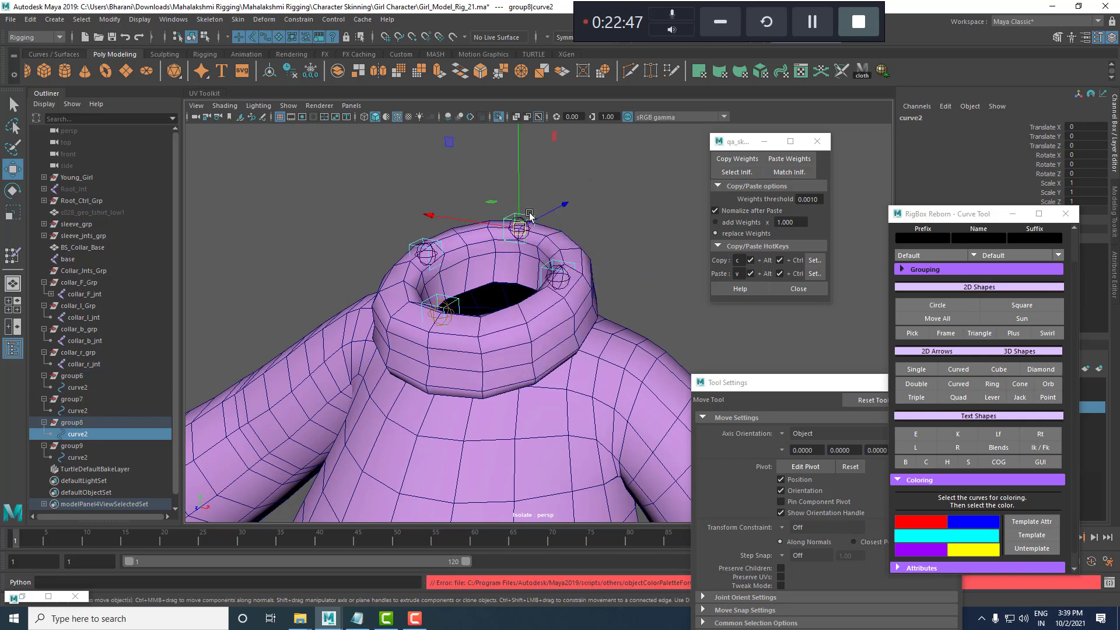
left_click_drag(520, 229, 572, 187)
key("ctrl+z")
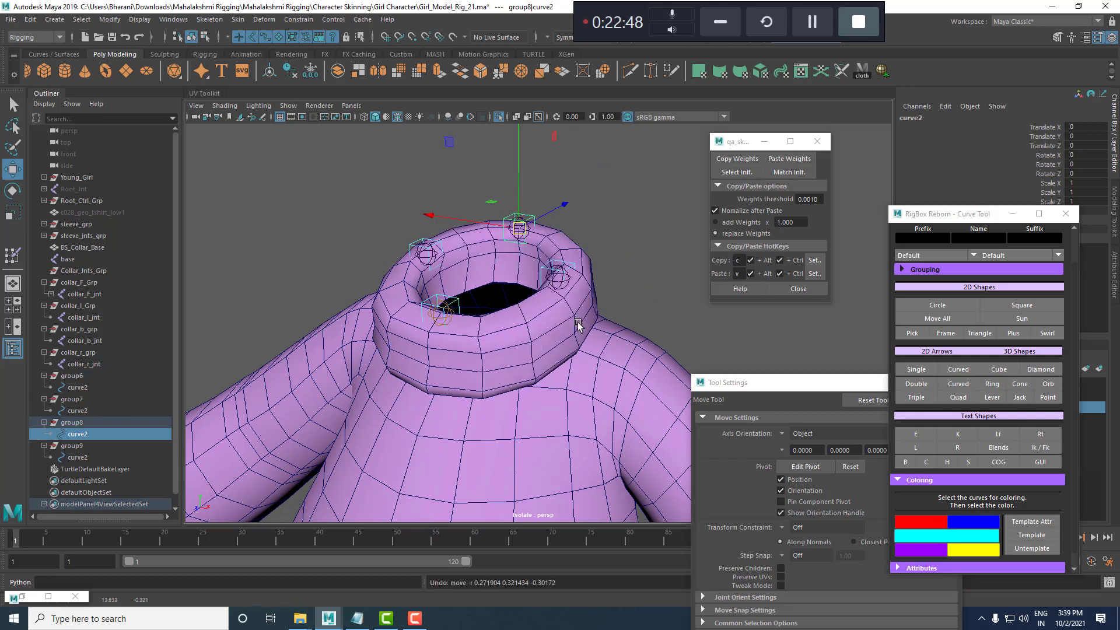
Collapse the hierarchies of the four collar joint groups and of group6 through group9.
left_click(44, 282)
left_click(44, 294)
left_click(44, 306)
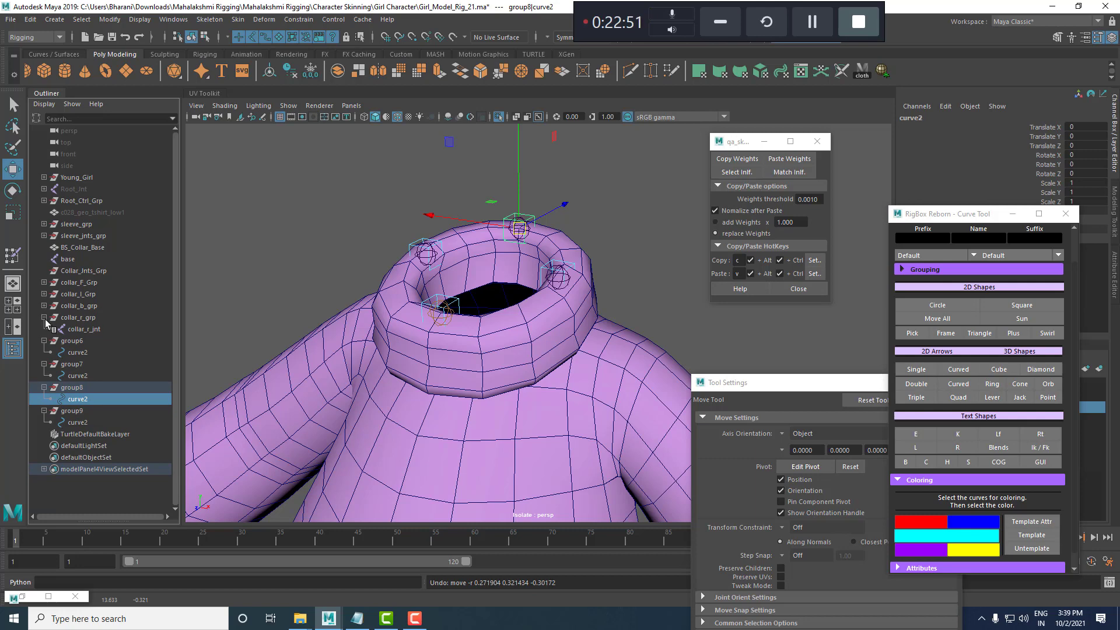
left_click(44, 317)
left_click(44, 329)
left_click(43, 341)
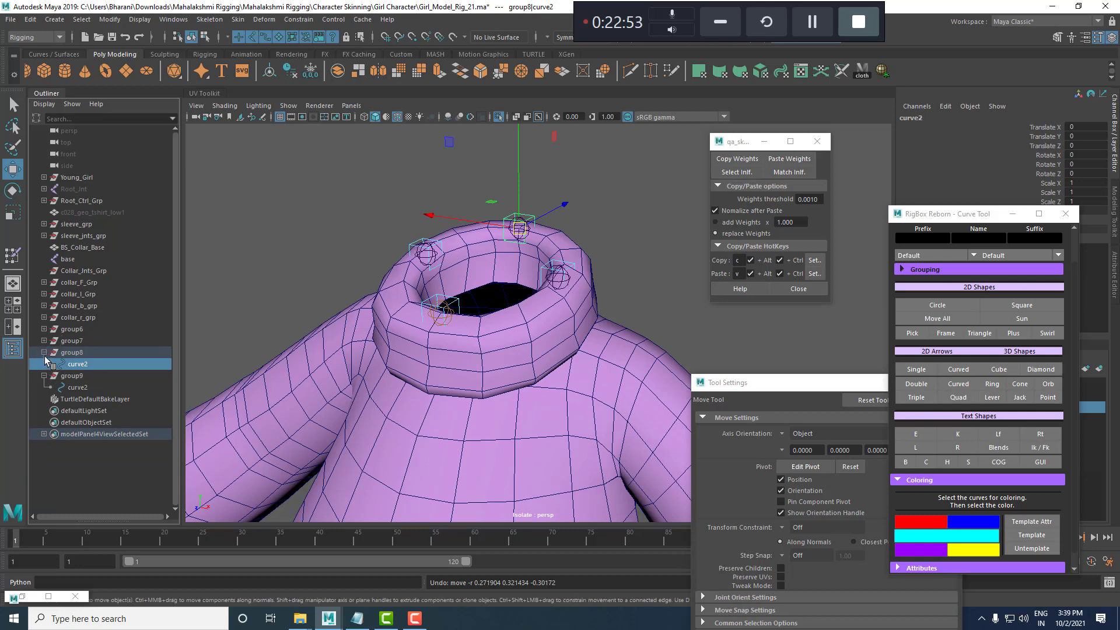
left_click(44, 352)
left_click(44, 364)
Group the four collar joint groups together and name the new group collar_joints_grp.
left_click_drag(88, 282, 93, 320)
key("ctrl+g")
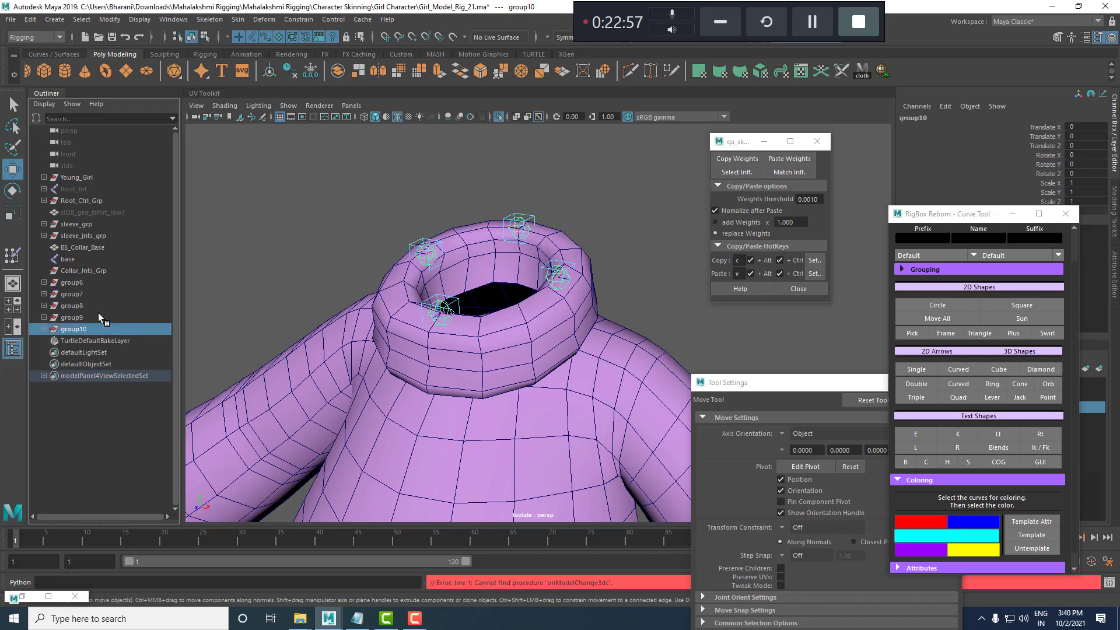
double_click(88, 331)
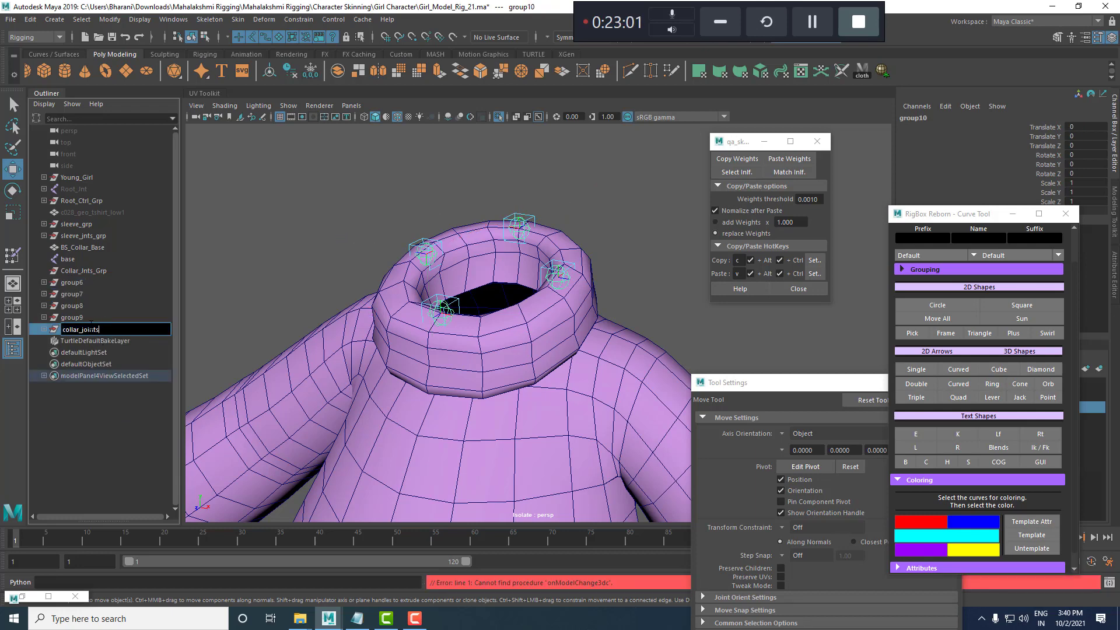
type("collar_joints_grp")
key("Return")
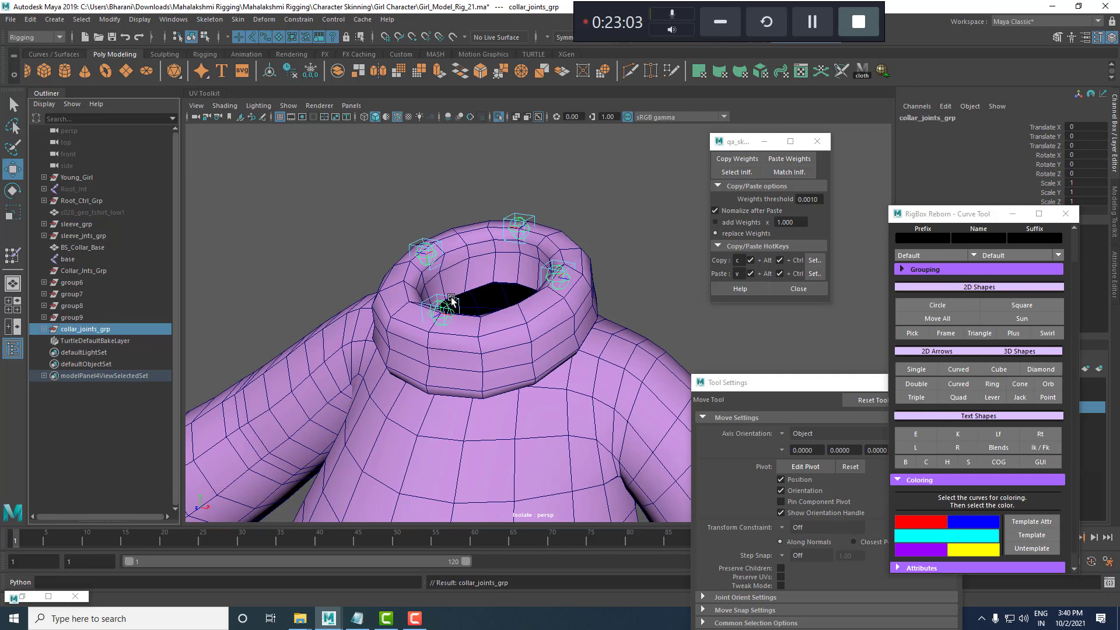
Check the collar setup by selecting several control curves in turn and the BS_Collar_Base mesh.
left_click_drag(452, 299, 473, 287, "alt")
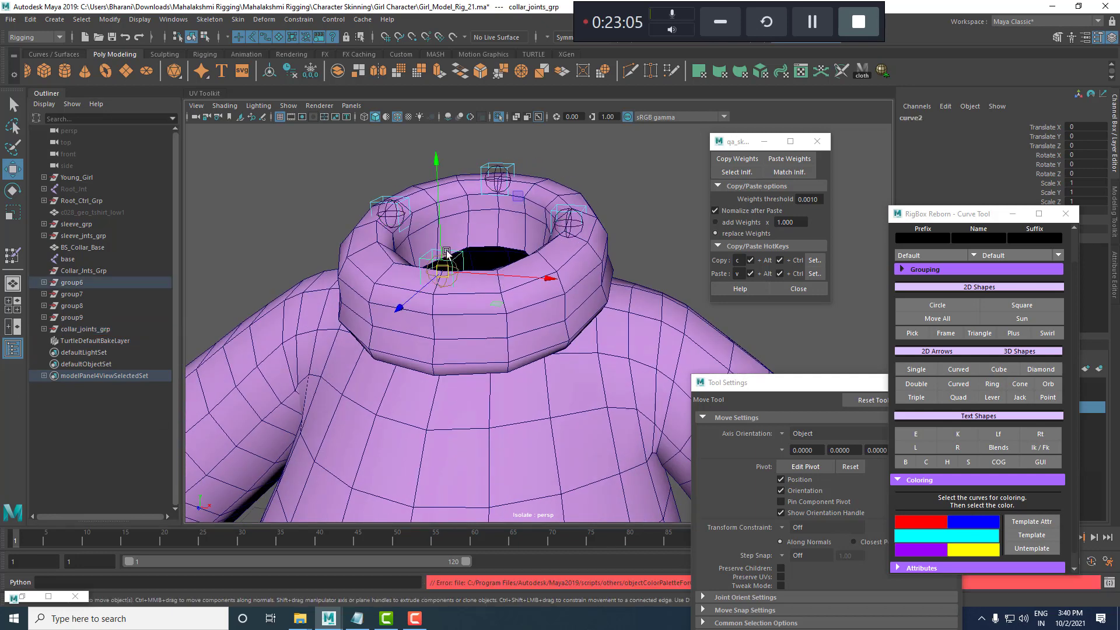
left_click(406, 207)
left_click(516, 170)
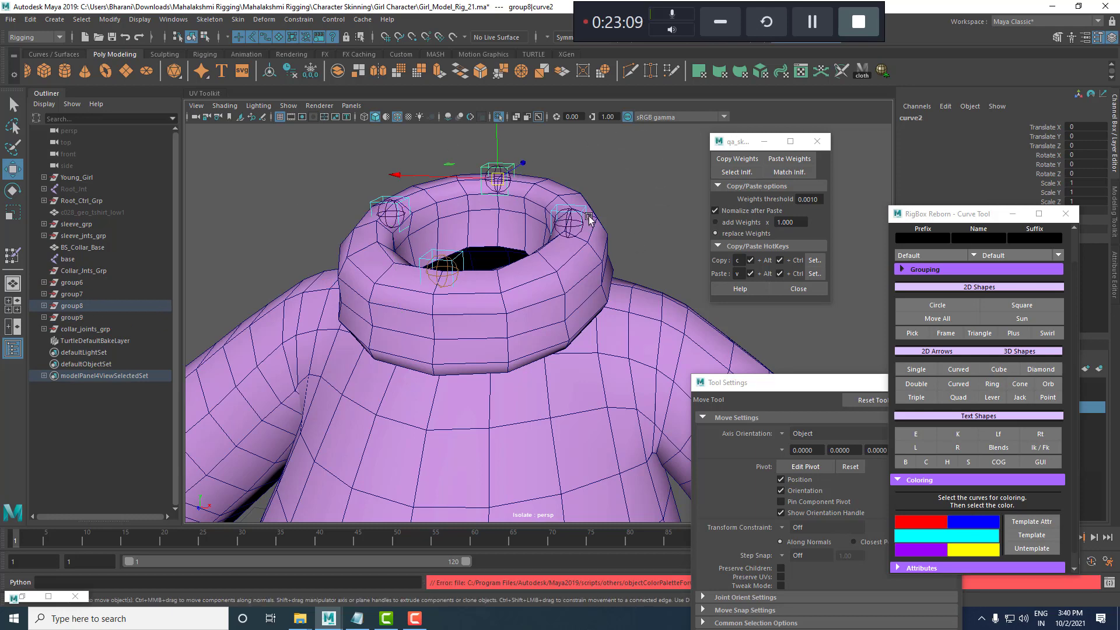
left_click(561, 298)
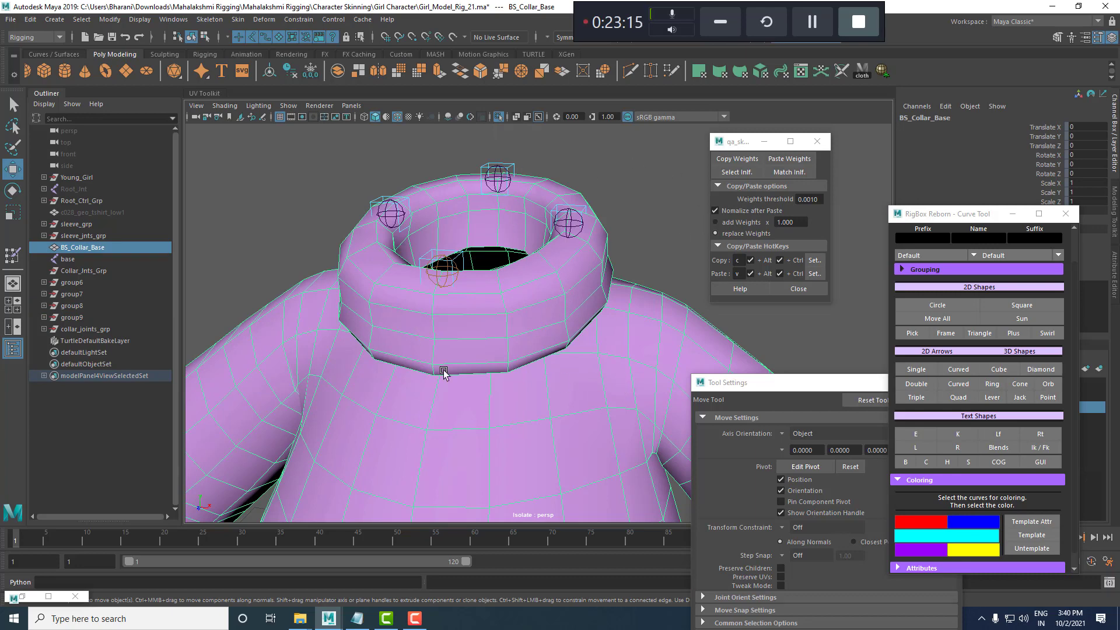
Reorder collar_joints_grp directly above the base joint in the Outliner and delete the empty Collar_Jnts_Grp.
left_click_drag(86, 272, 83, 257)
left_click(87, 272)
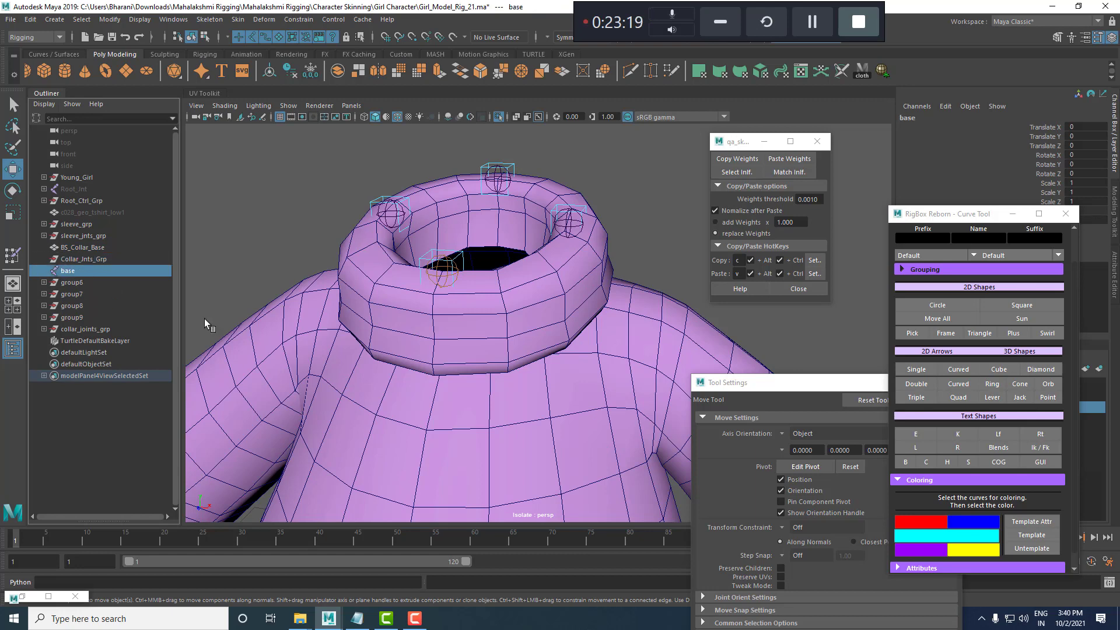
key("f")
scroll(450, 339, "up", 5)
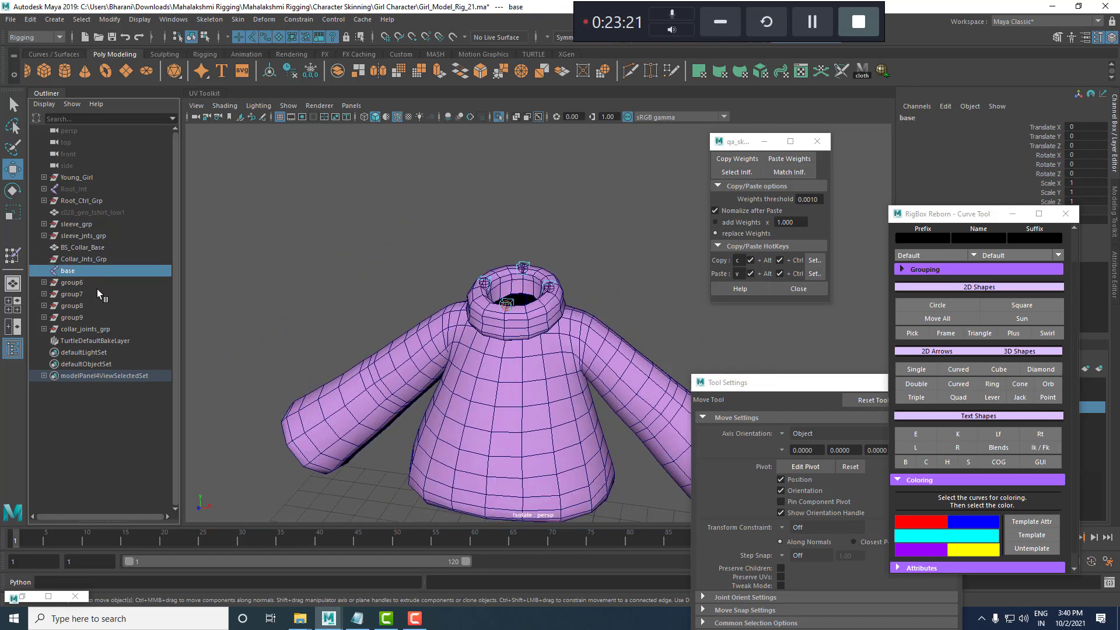
left_click(89, 281)
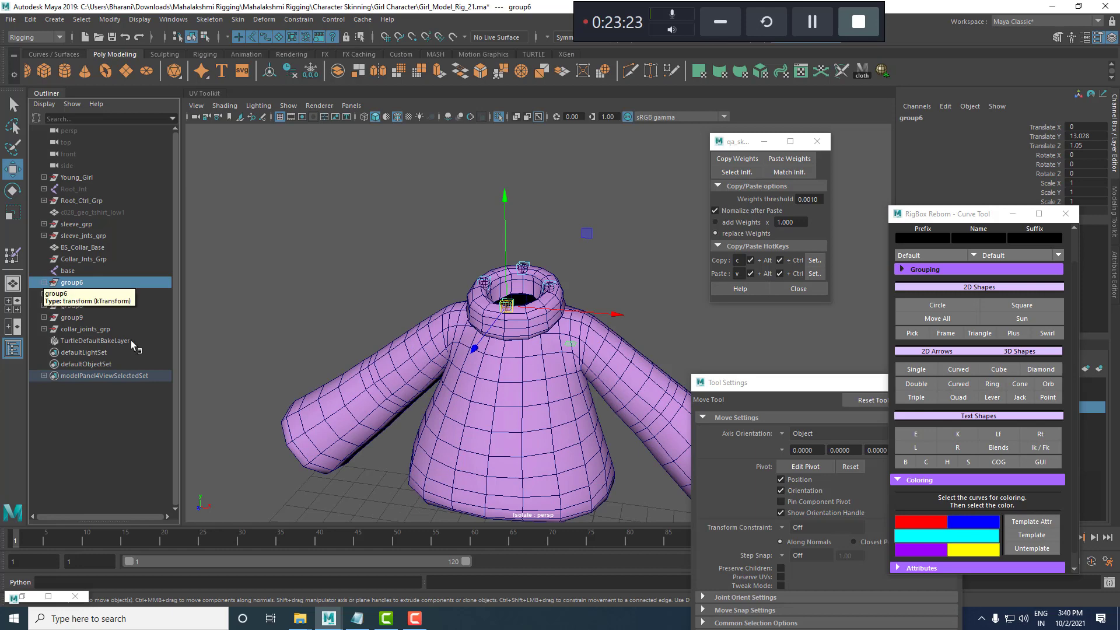
left_click_drag(84, 329, 82, 266)
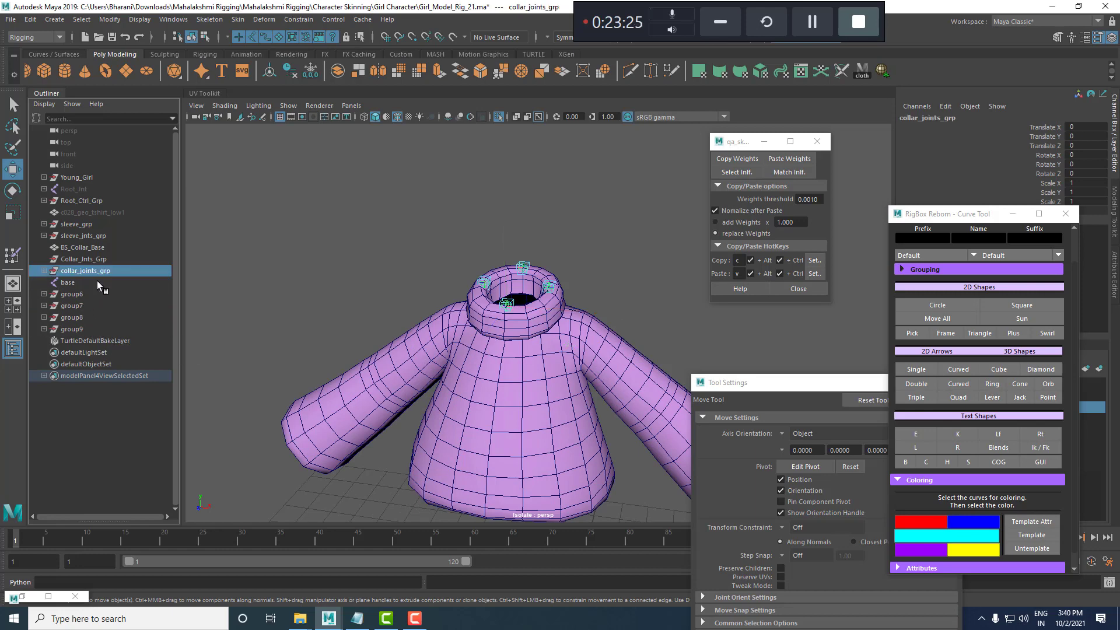
Group BS_Collar_Base, collar_joints_grp and the base joint together and name the group BS_Shirt_Grp.
left_click(89, 250)
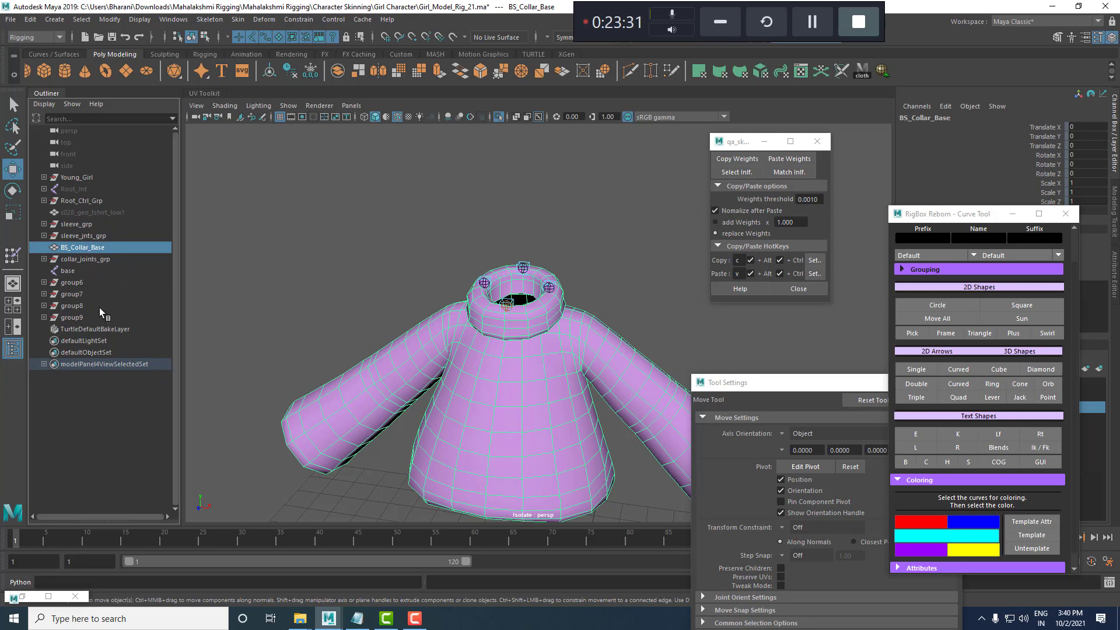
left_click(95, 260, "ctrl")
left_click(68, 270, "ctrl")
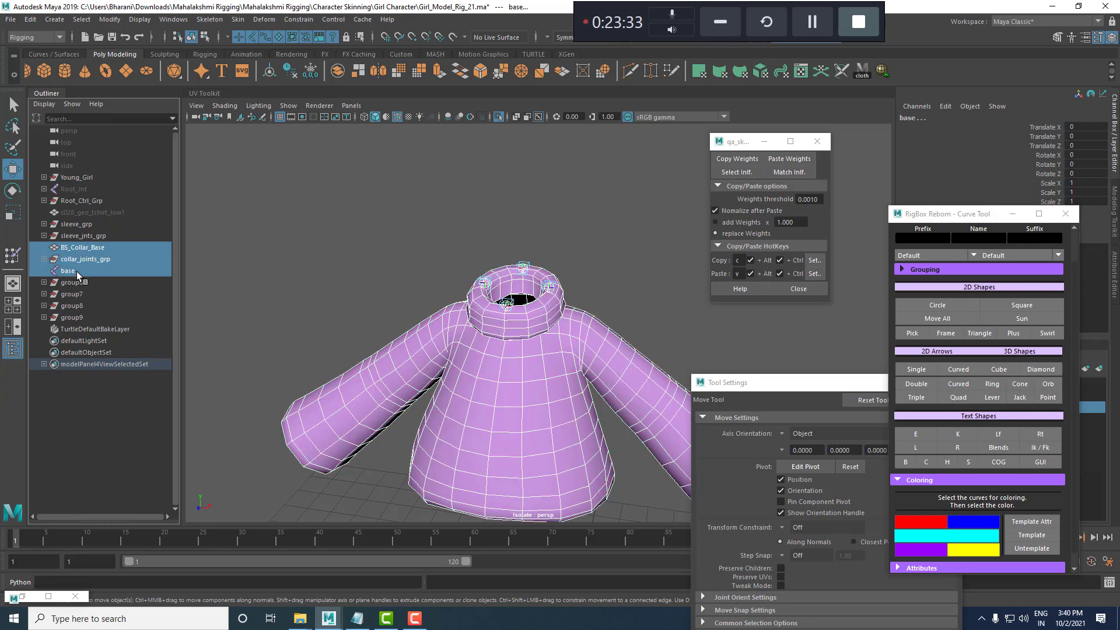
key("ctrl+g")
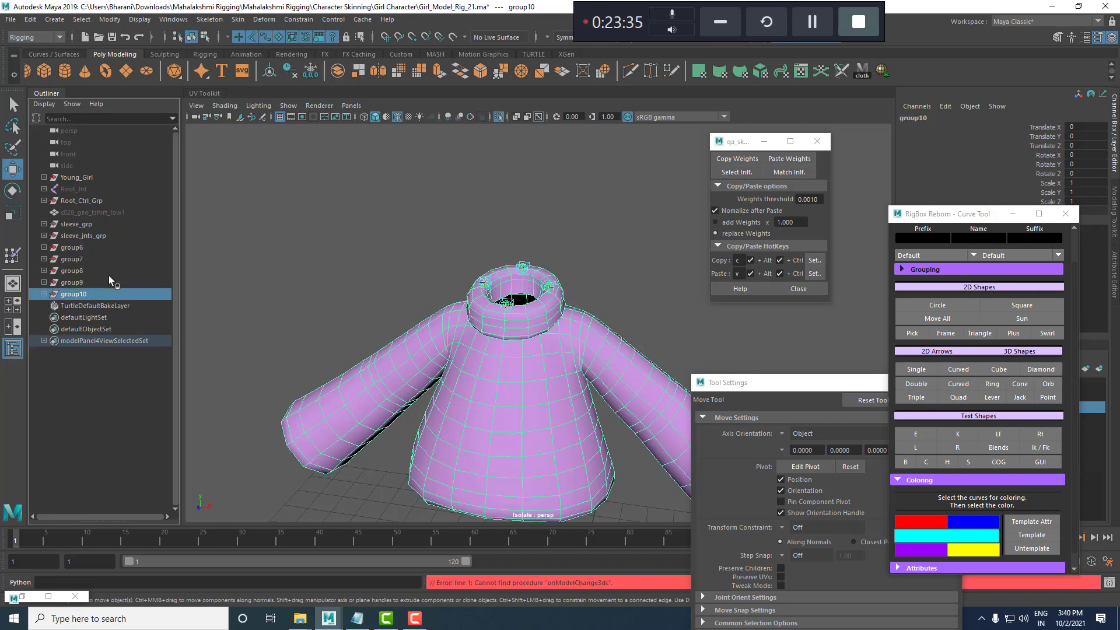
double_click(96, 295)
type("BS_Shirt_Grp")
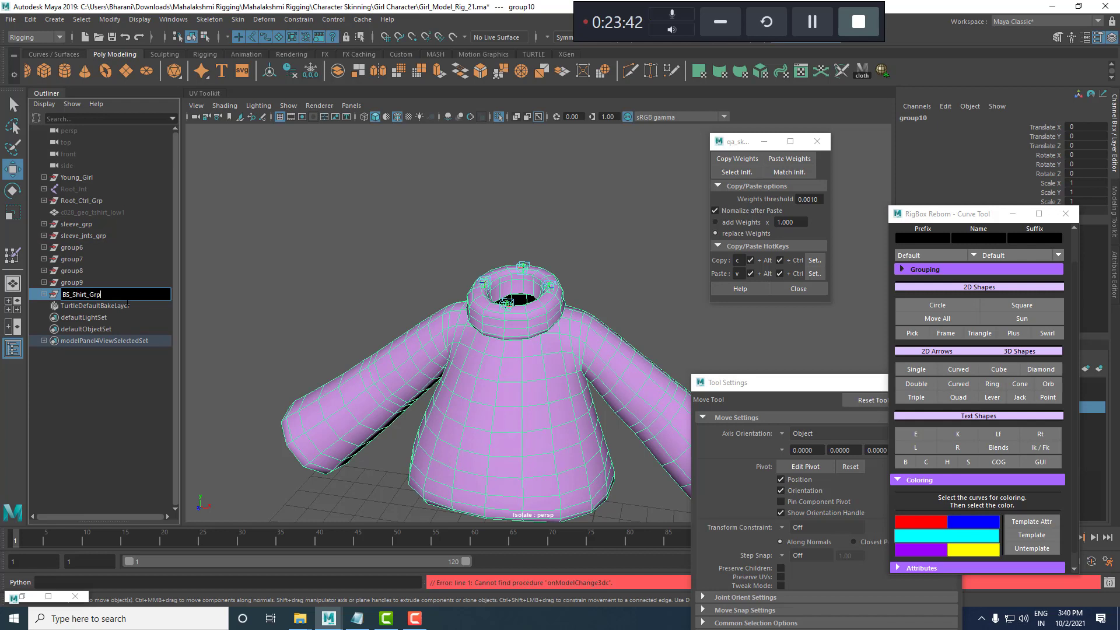
key("Return")
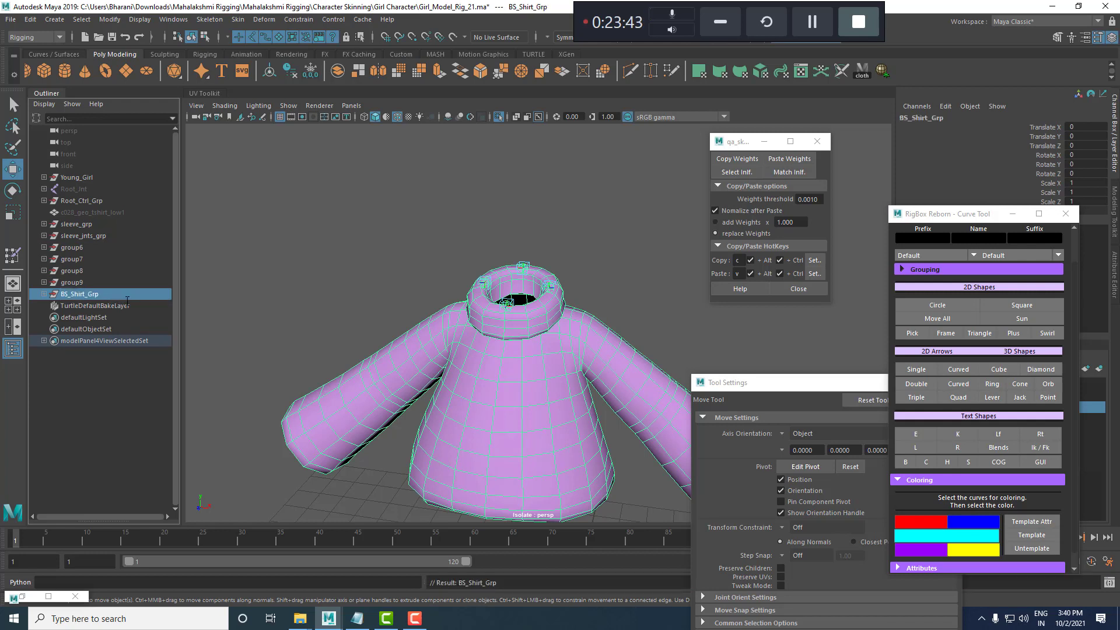
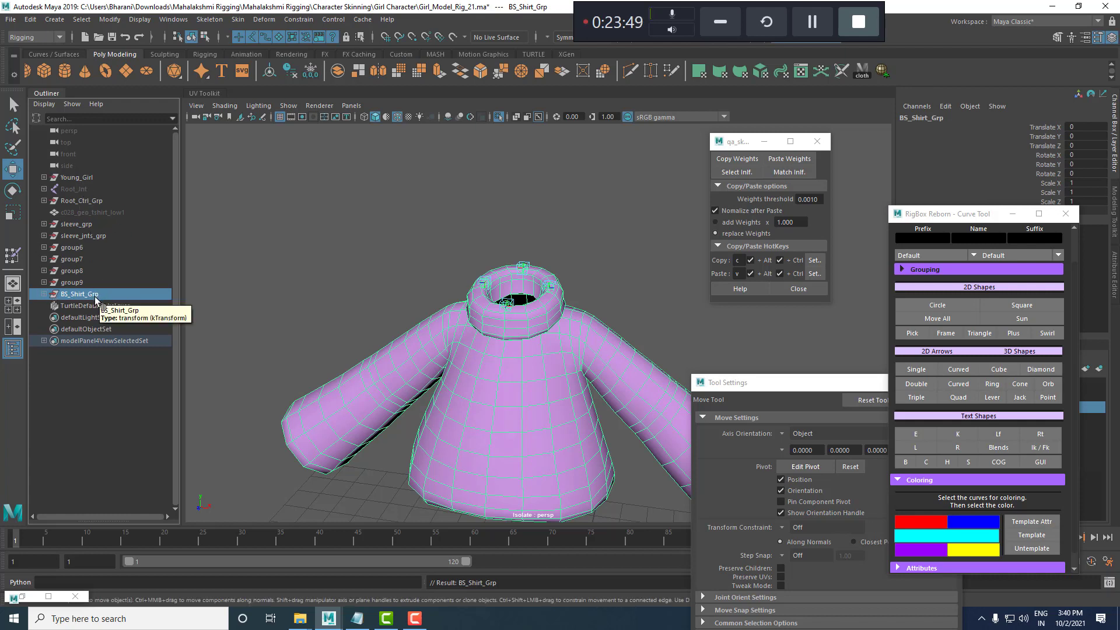
Check the contents of BS_Shirt_Grp and hide the whole group.
left_click(44, 294)
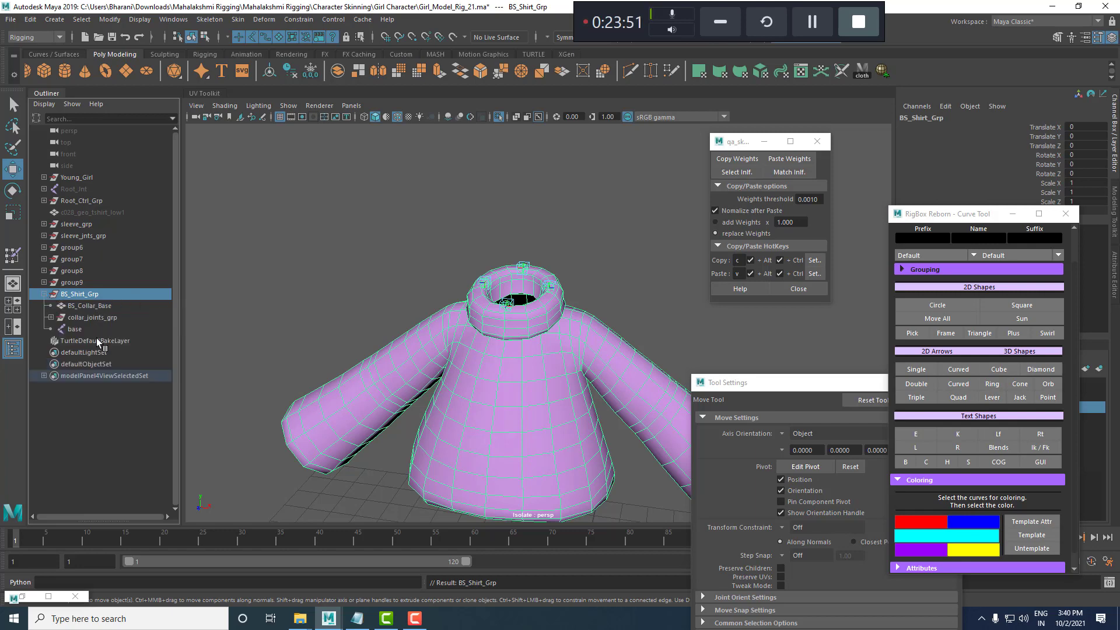
left_click(43, 294)
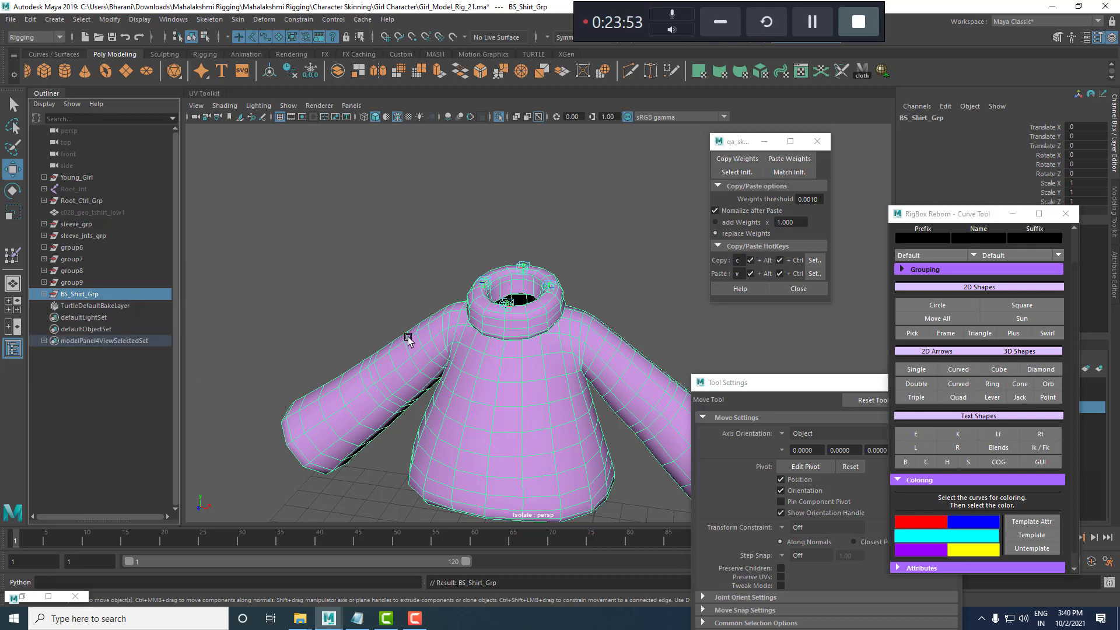
scroll(461, 334, "up", 3)
scroll(512, 387, "down", 3)
left_click(44, 294)
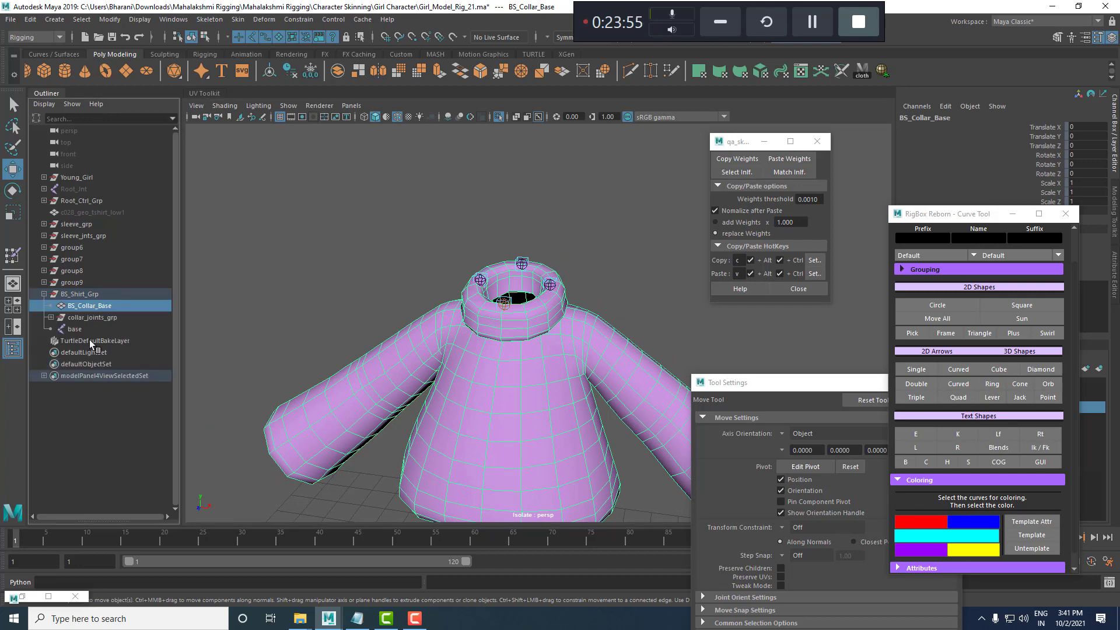
left_click(88, 305)
left_click(92, 295)
key("h")
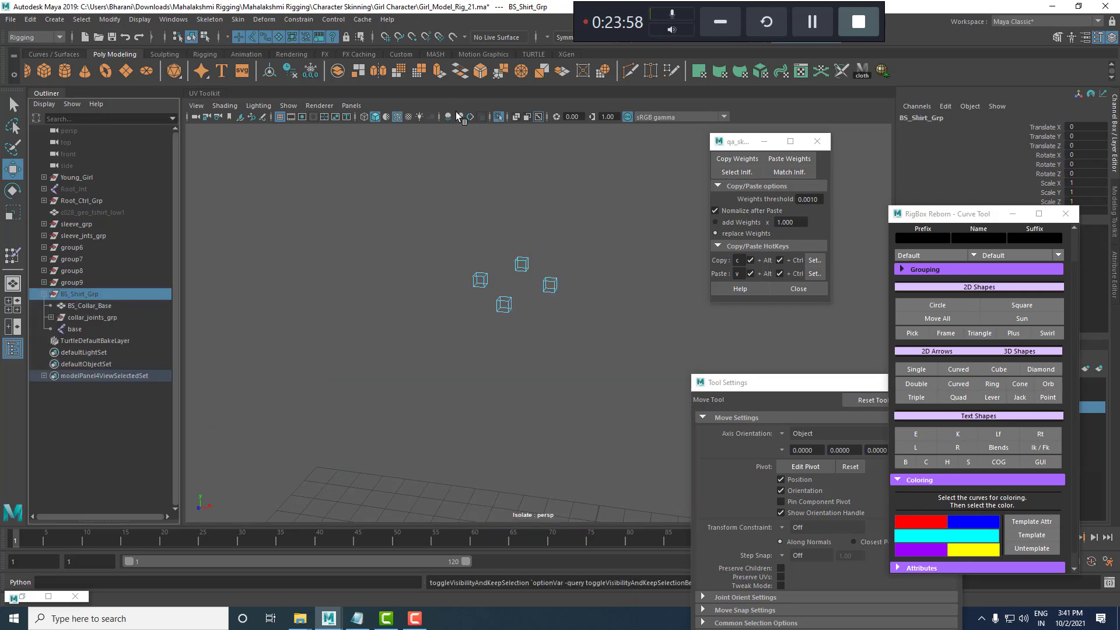
Select c028_geo_tshirt_low inside Young_Girl and turn off isolation to show the full character around the collar.
left_click(44, 177)
left_click(103, 200)
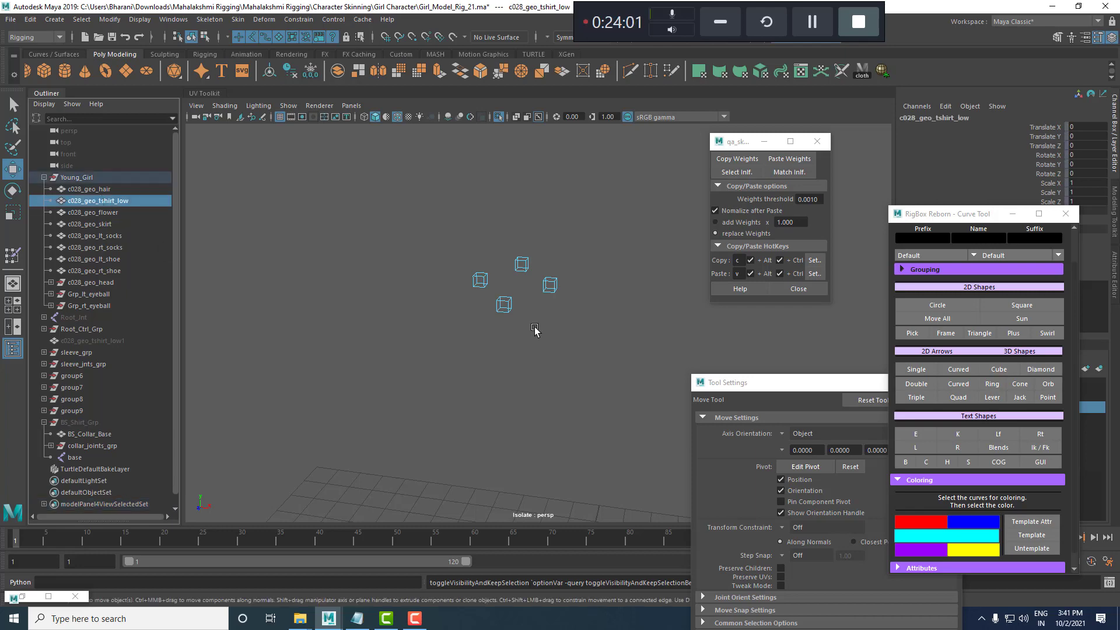
left_click(498, 117)
left_click_drag(575, 334, 568, 322, "alt")
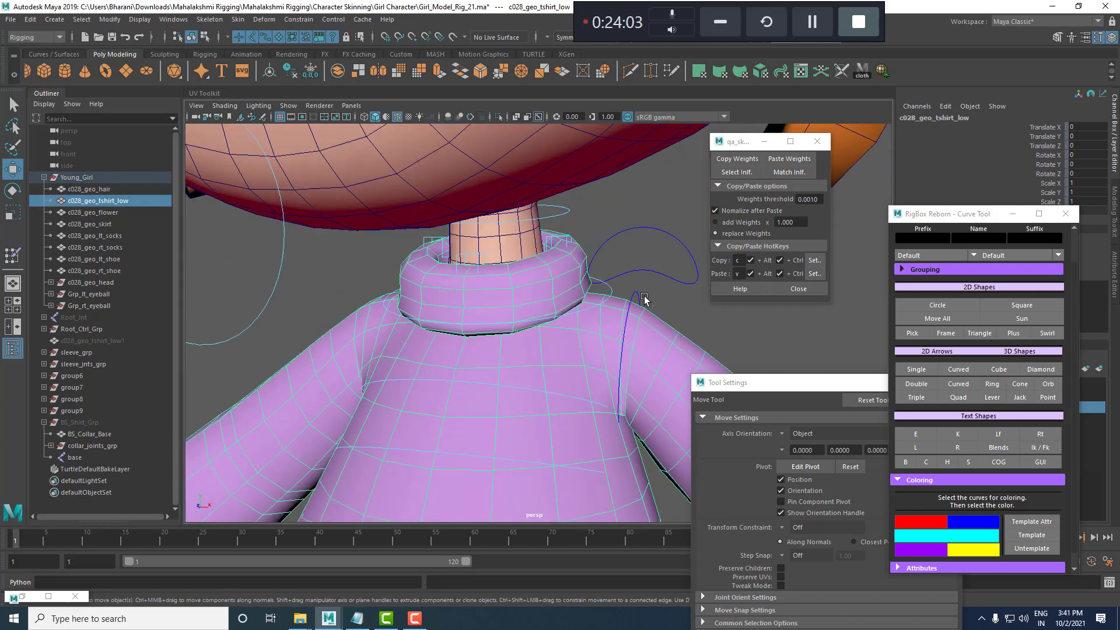
Test how the collar and its controls follow the neck by rotating Neck_Ctrl, undoing each rotation.
left_click(643, 295)
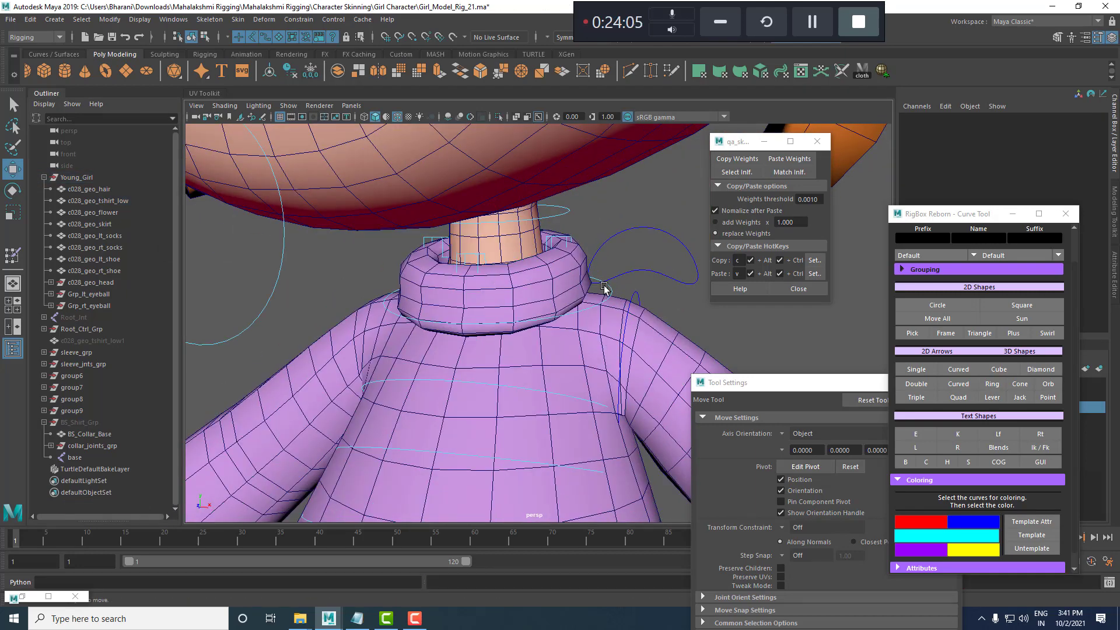
right_click_drag(604, 288, 652, 285, "alt")
left_click(645, 271)
key("e")
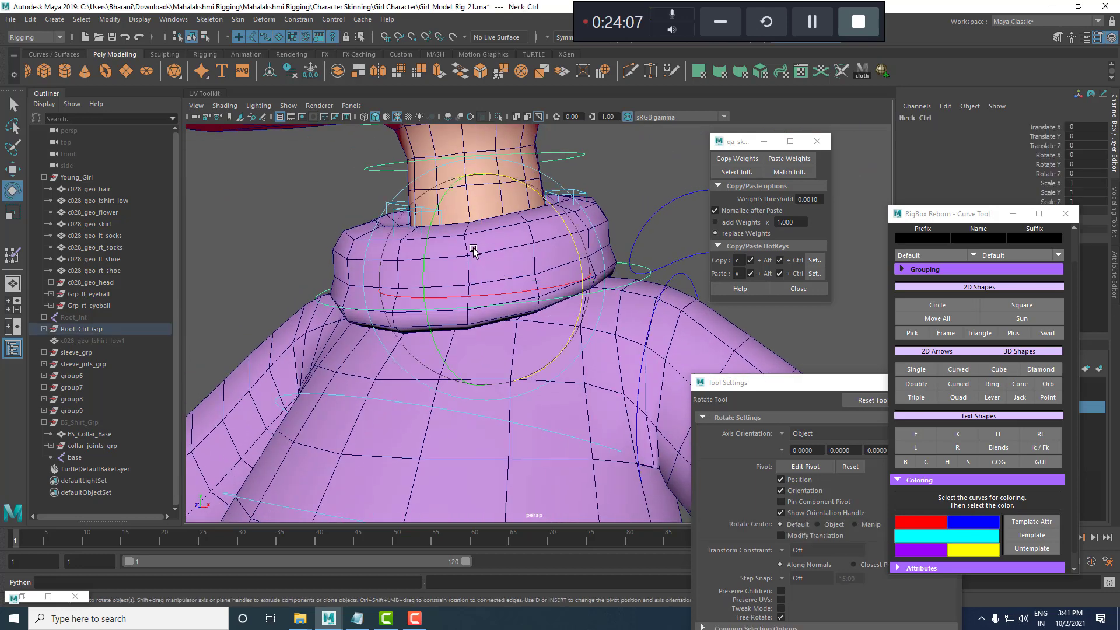
left_click_drag(475, 245, 431, 242)
key("ctrl+z")
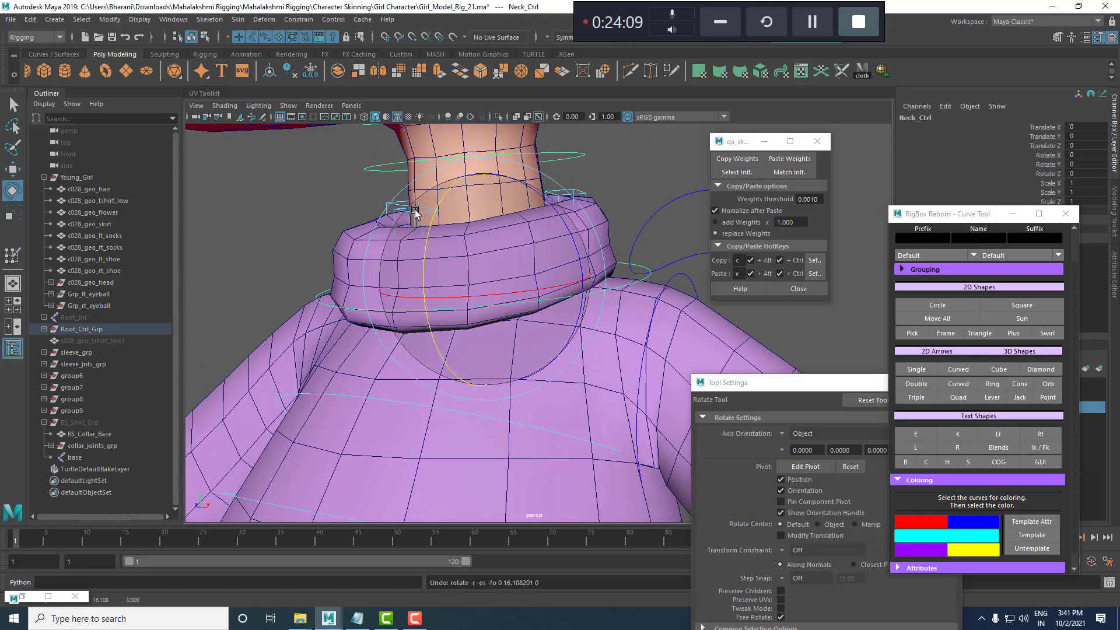
left_click_drag(442, 209, 396, 256)
scroll(416, 263, "up", 4)
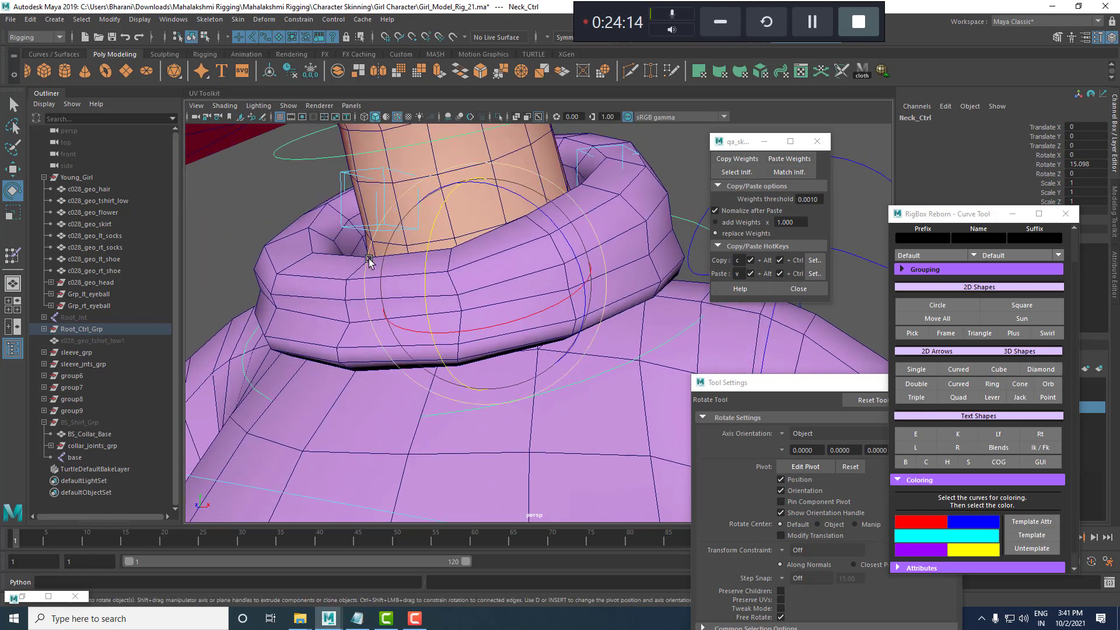
key("ctrl+z")
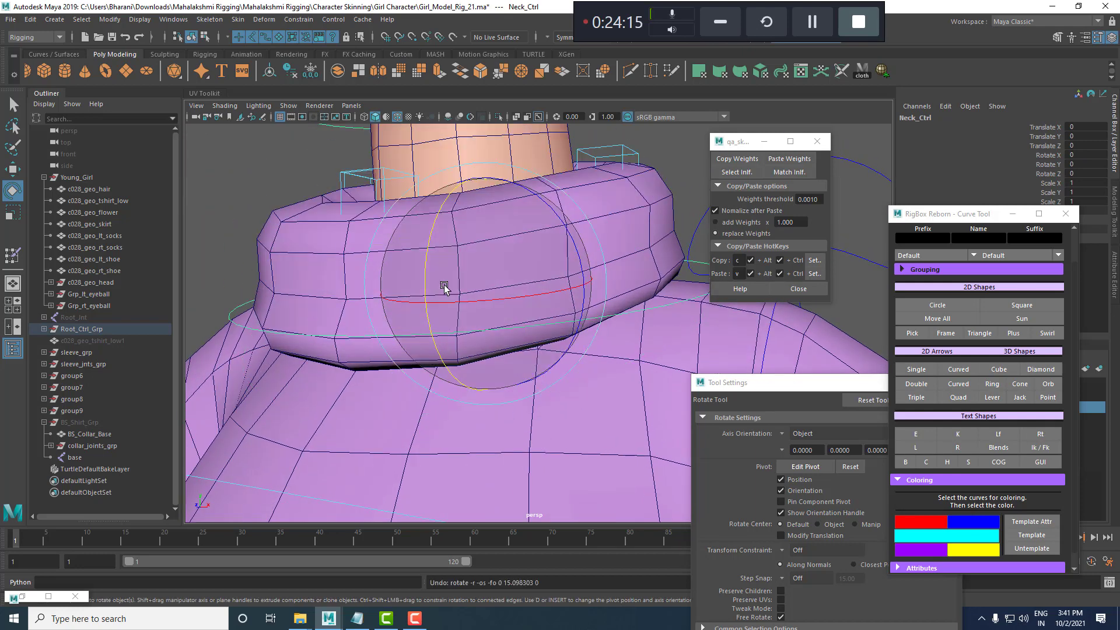
scroll(445, 282, "down", 4)
Test the side collar control curve under group7 by moving it outward, and undo the move.
key("w")
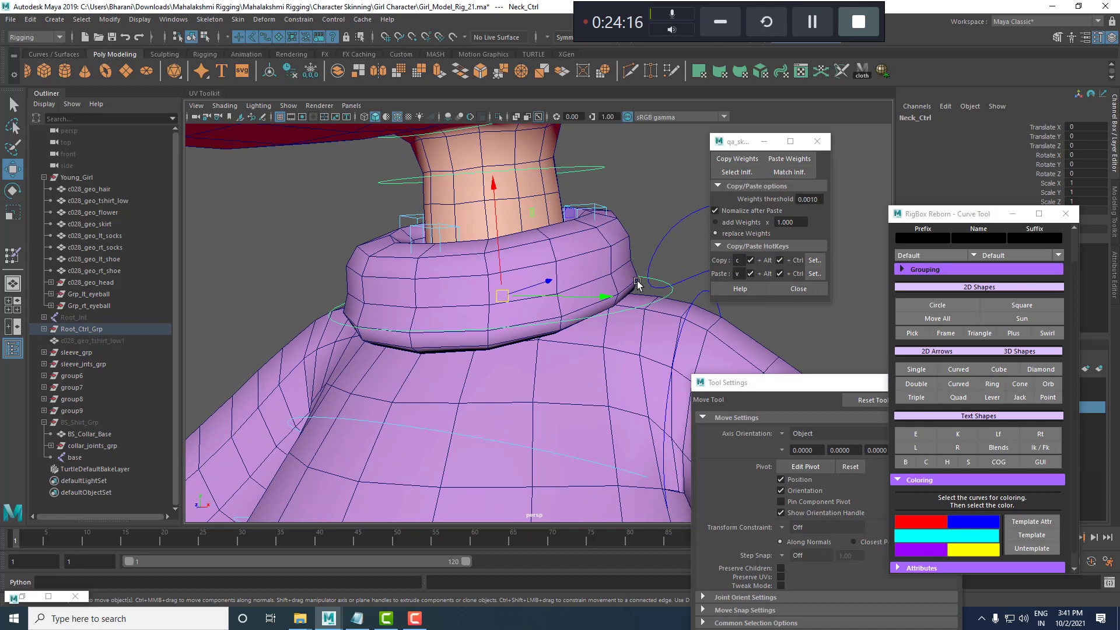
left_click(593, 205)
left_click_drag(588, 222, 654, 237)
key("ctrl+z")
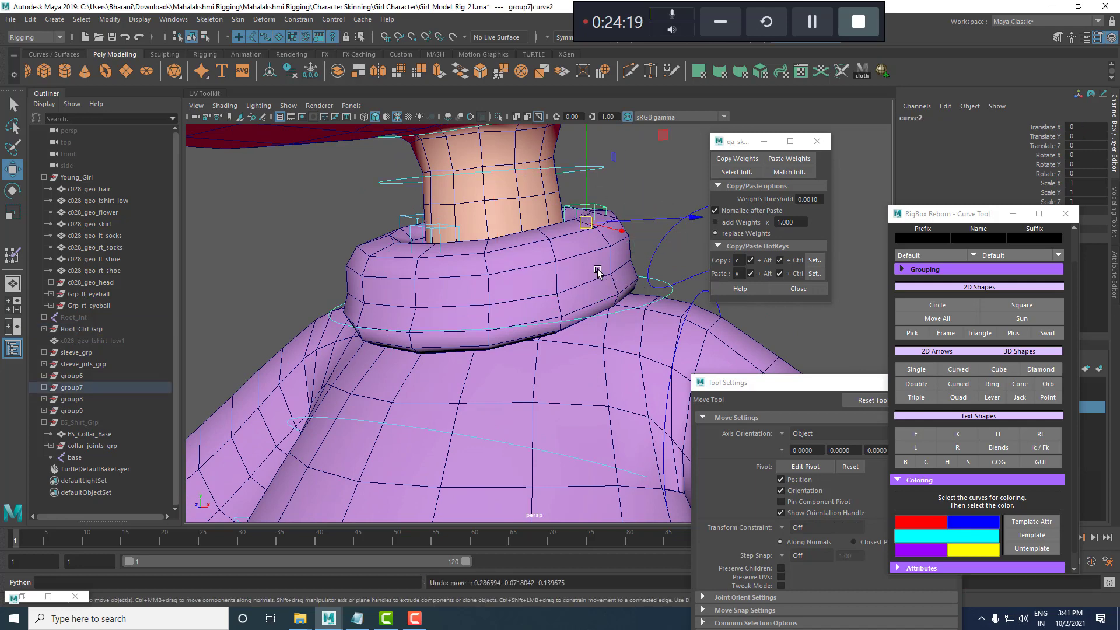
left_click(593, 253)
scroll(517, 308, "down", 4)
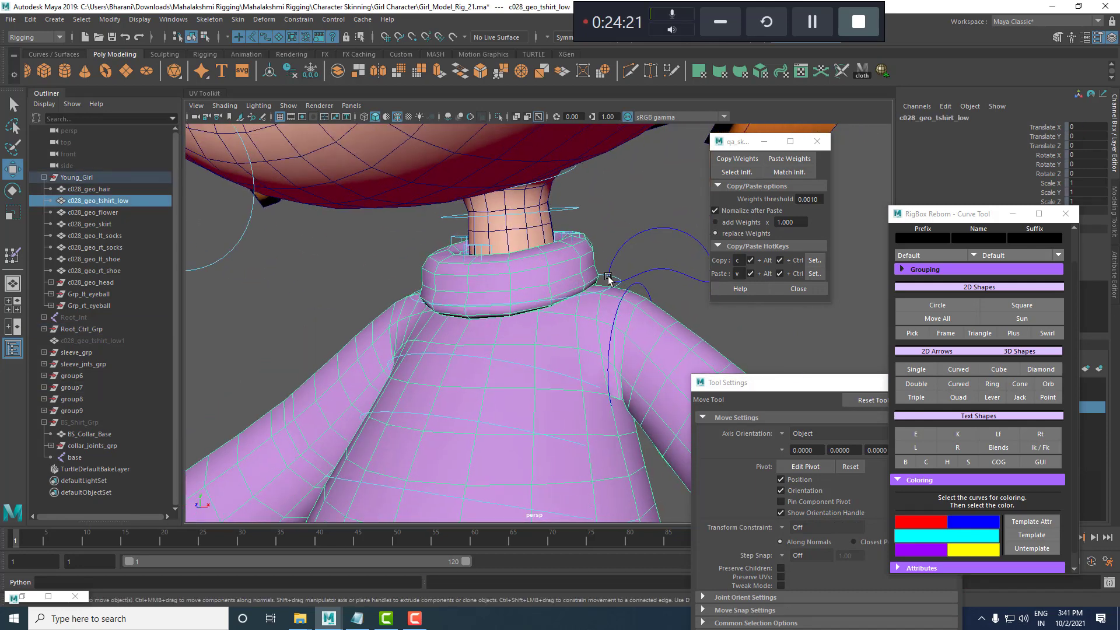
Collapse the BS_Shirt_Grp hierarchy and reselect the side collar control curve under group7.
left_click(605, 276)
scroll(563, 249, "up", 1)
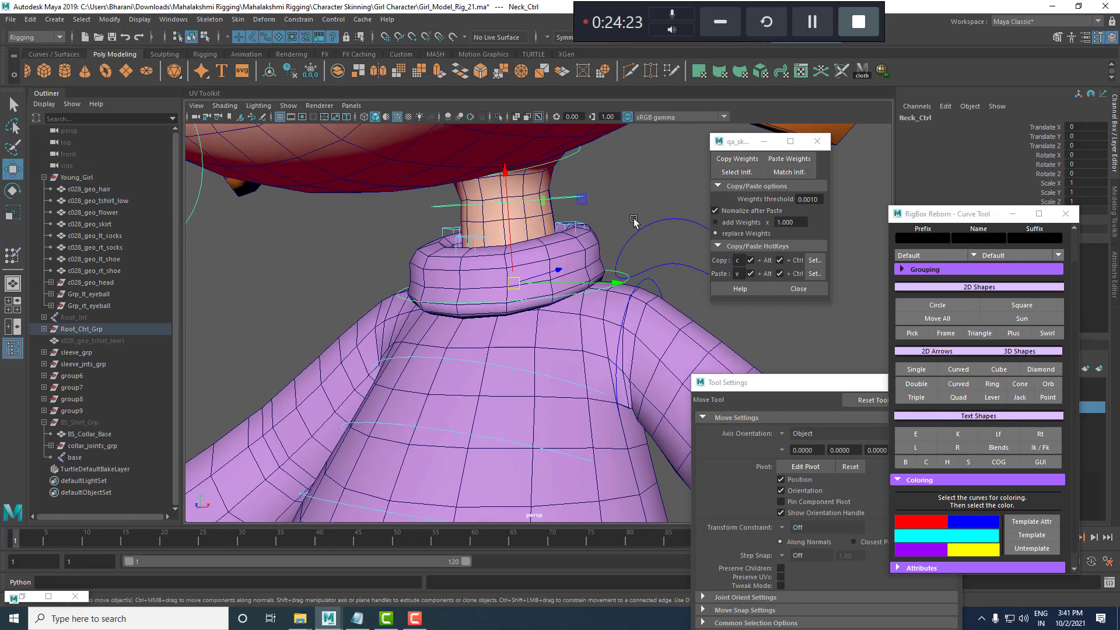
left_click(634, 220)
left_click(44, 423)
left_click(574, 235)
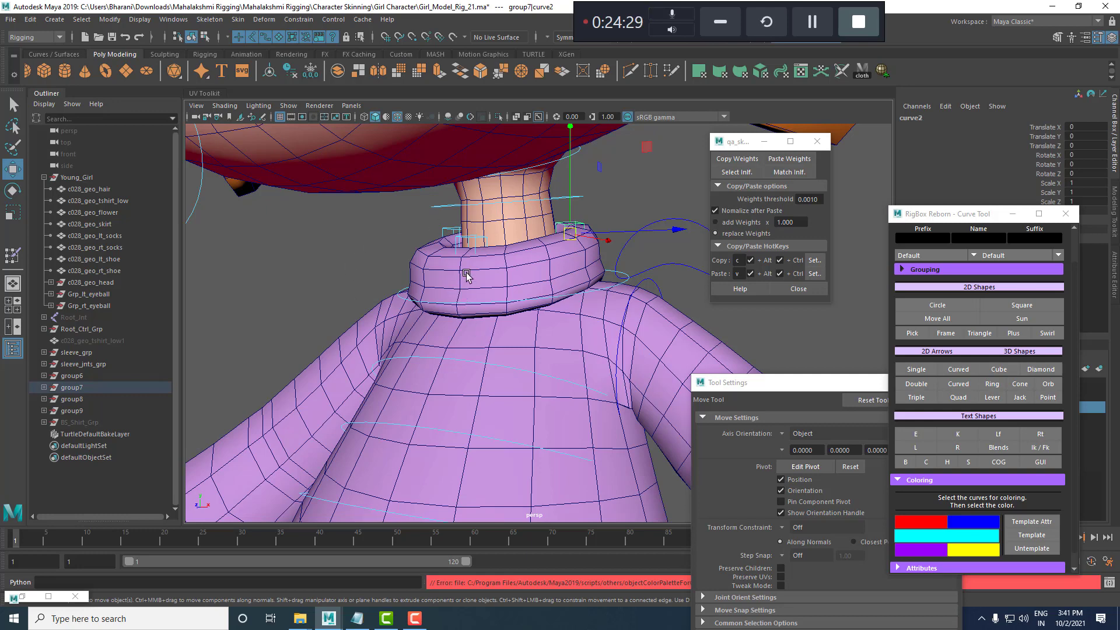
scroll(512, 275, "up", 2)
scroll(507, 257, "up", 2)
scroll(512, 271, "up", 4)
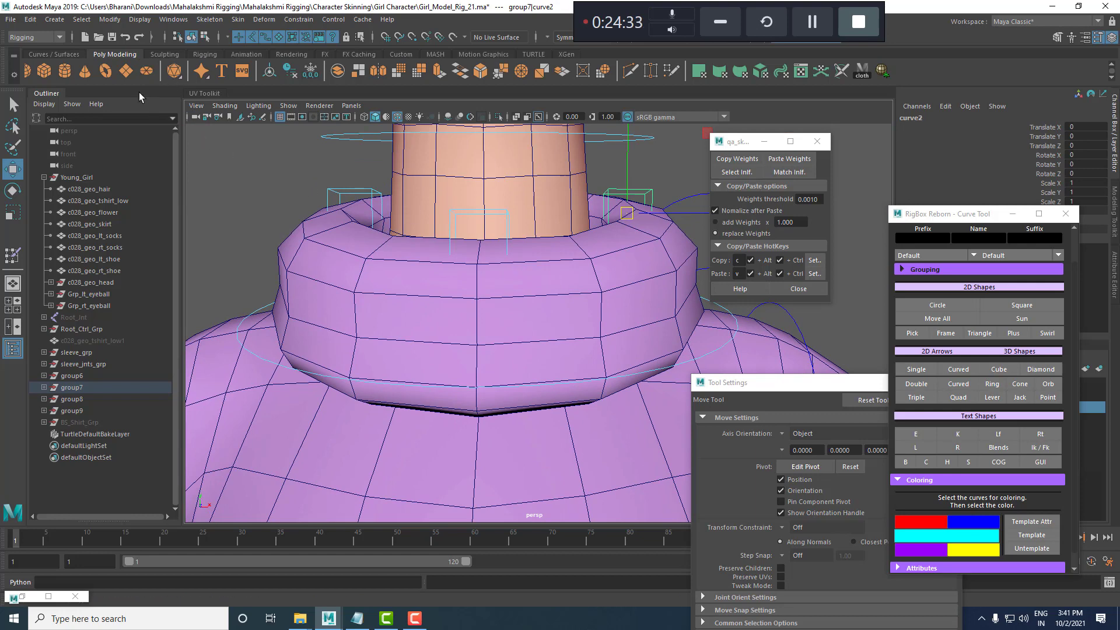
left_click(126, 70)
scroll(537, 299, "down", 2)
left_click_drag(537, 299, 547, 299, "alt")
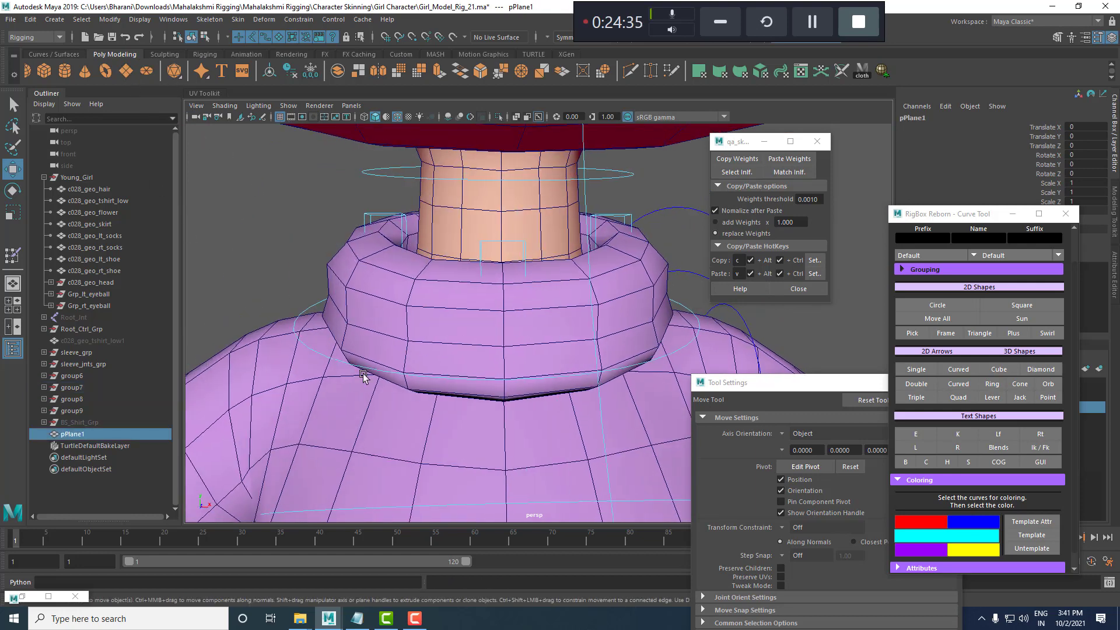
left_click(152, 429)
key("v")
middle_click_drag(499, 282, 503, 265)
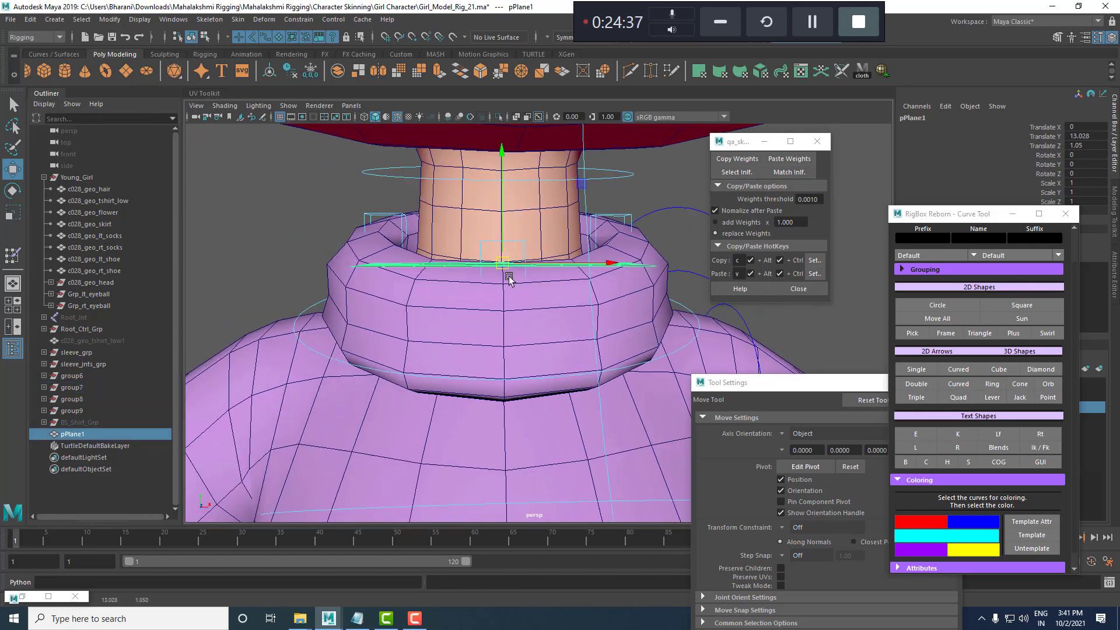
left_click_drag(510, 270, 392, 247, "alt")
key("e")
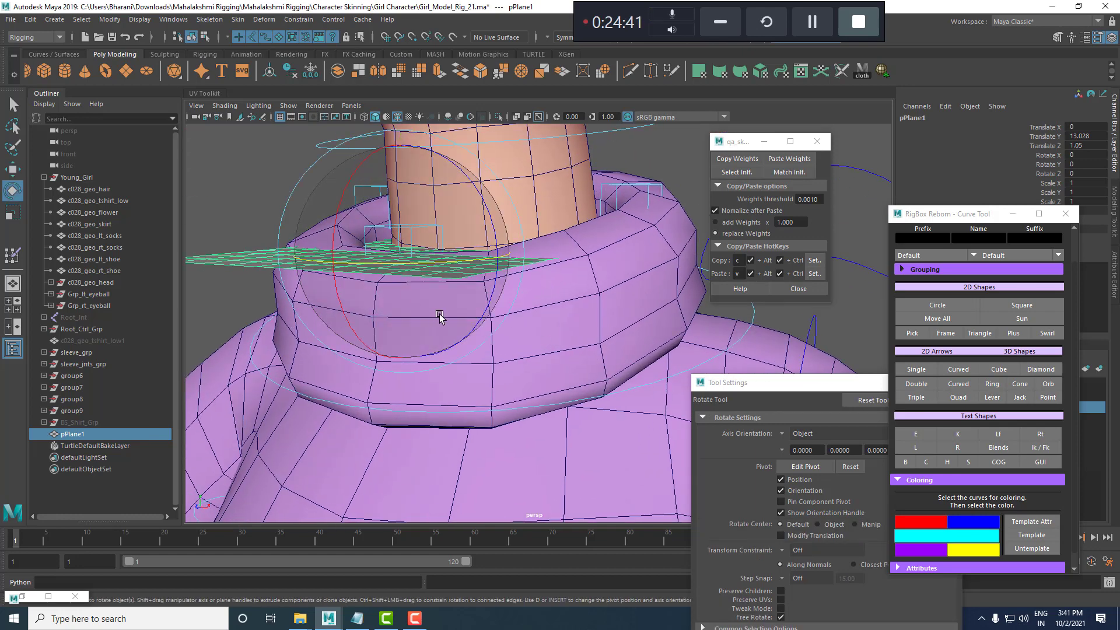
key("Delete")
Duplicate the c028_geo_tshirt_low sweater mesh and unparent the copy from Young_Girl.
scroll(506, 287, "up", 2)
left_click(513, 269)
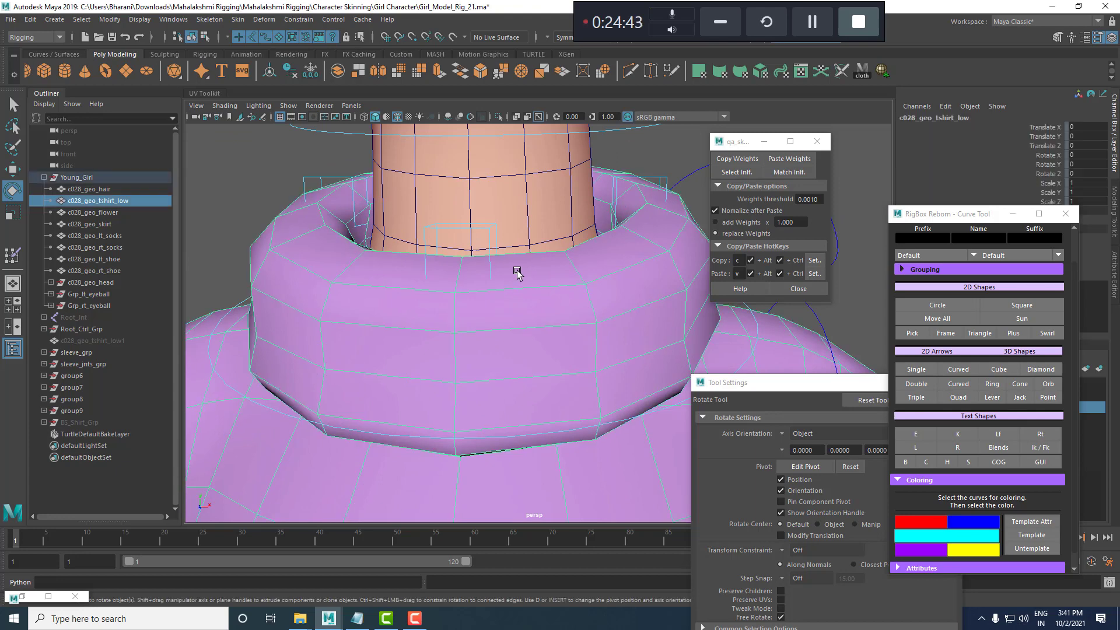
key("ctrl+d")
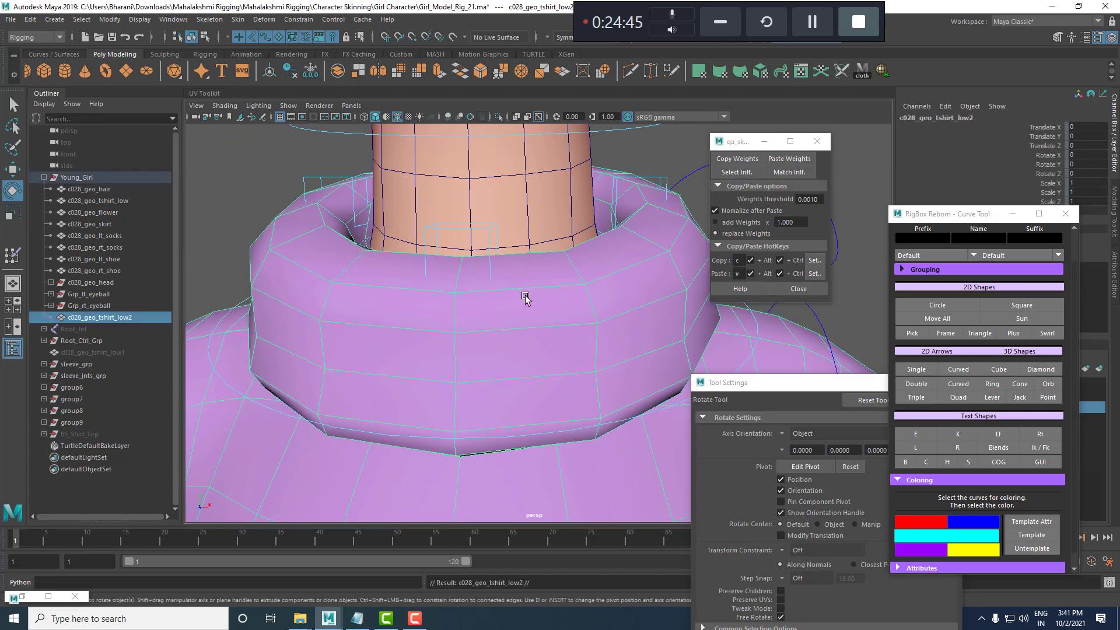
key("shift+p")
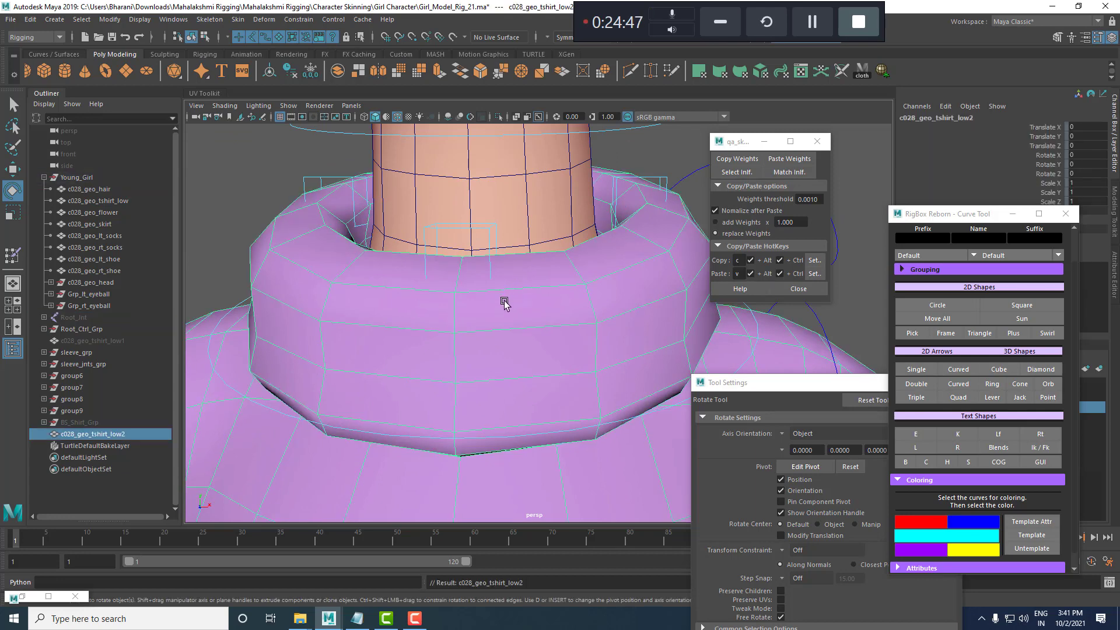
Isolate the duplicate c028_geo_tshirt_low2 and delete all faces except the top face loop of the collar.
key("ctrl+1")
key("F11")
left_click(392, 278)
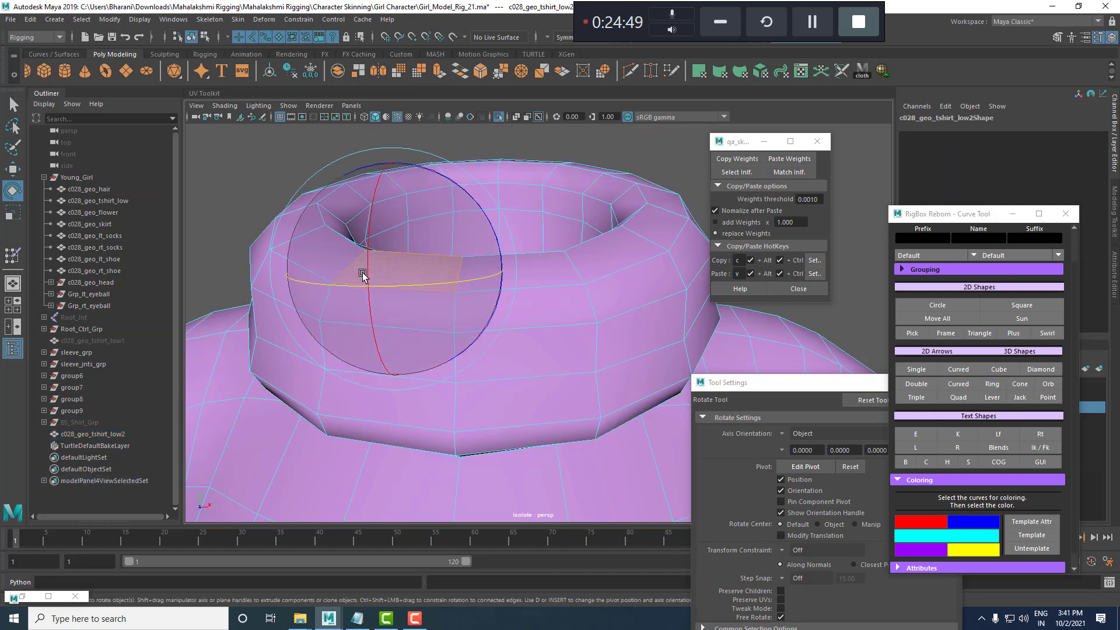
key("w")
double_click(320, 247, "shift")
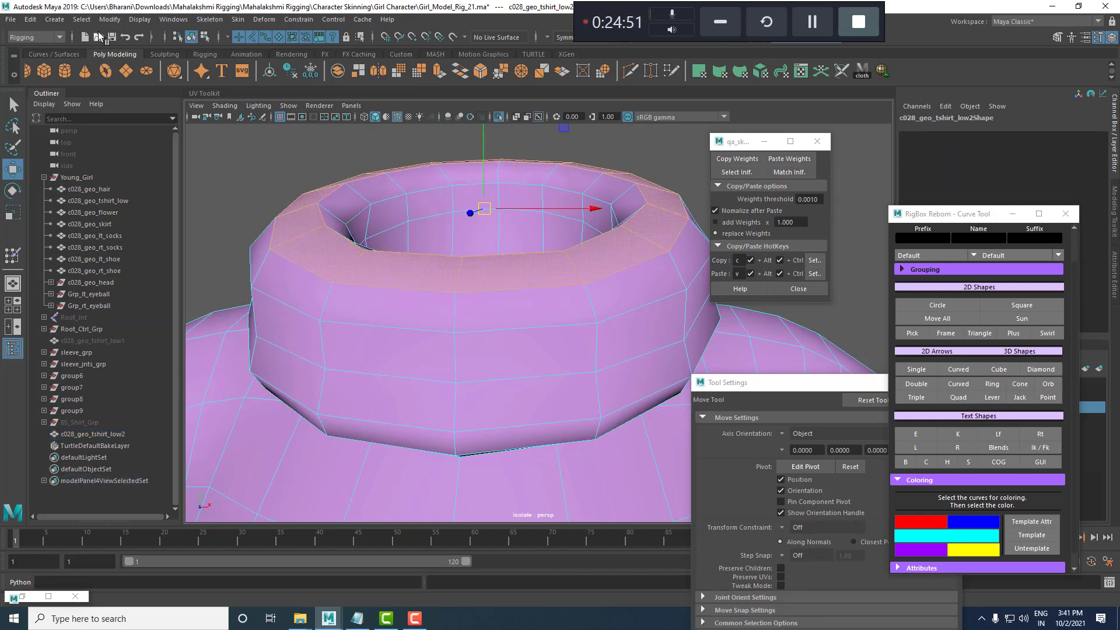
left_click(82, 19)
left_click(101, 86)
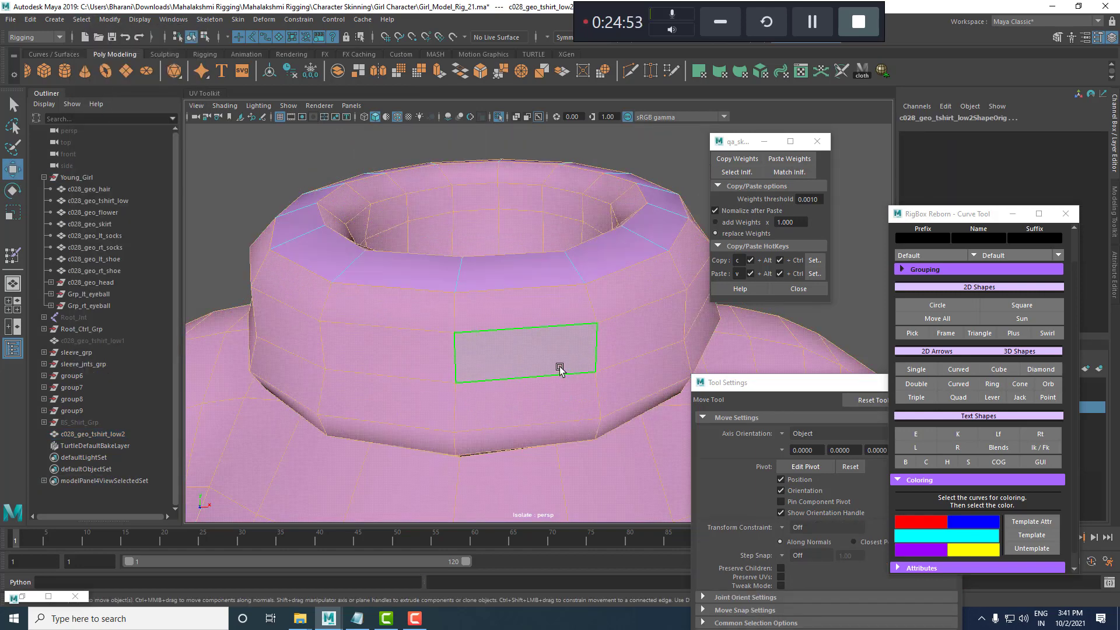
key("Delete")
left_click(490, 283)
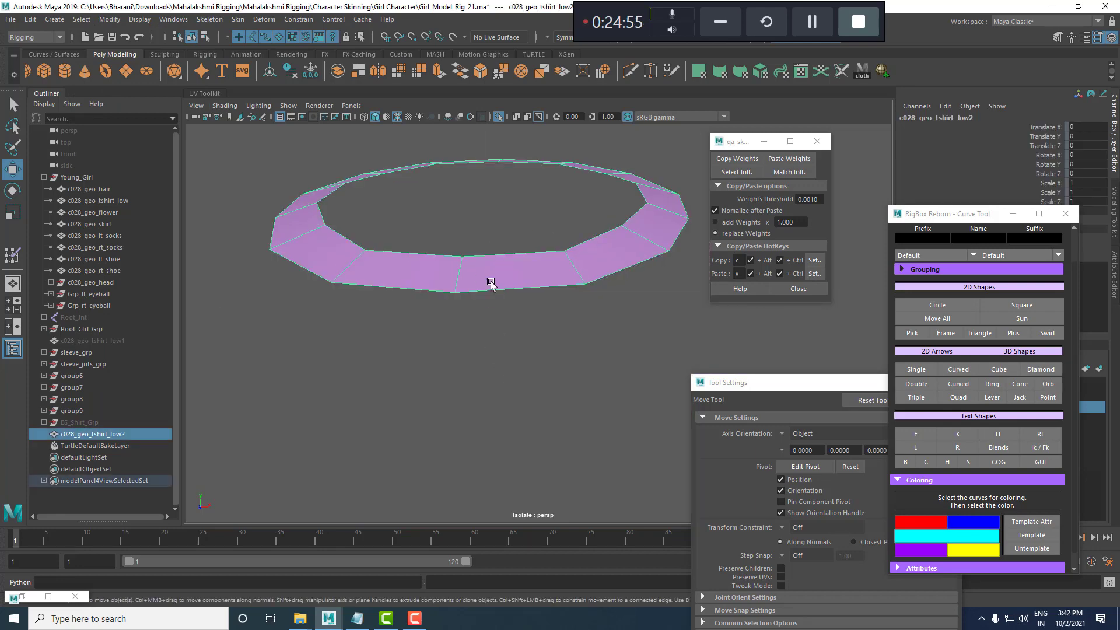
Unlock the translate, rotate and scale channels of the collar ring mesh.
scroll(495, 307, "down", 4)
left_click_drag(1052, 128, 1054, 200)
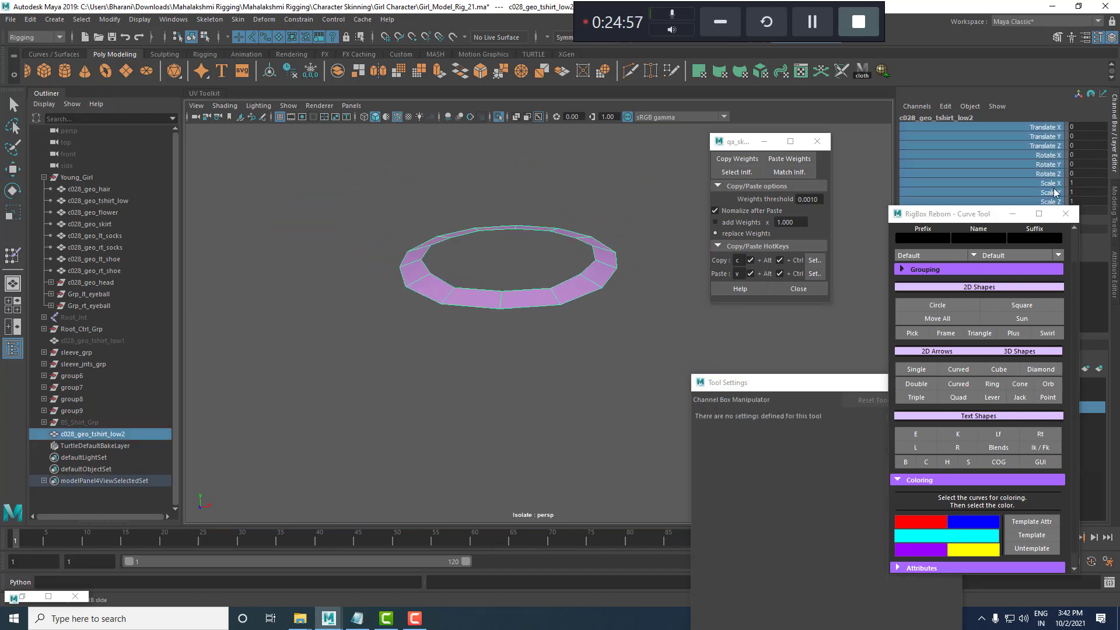
right_click(1052, 167)
left_click(1044, 425)
scroll(523, 263, "up", 2)
left_click_drag(483, 246, 499, 253, "alt")
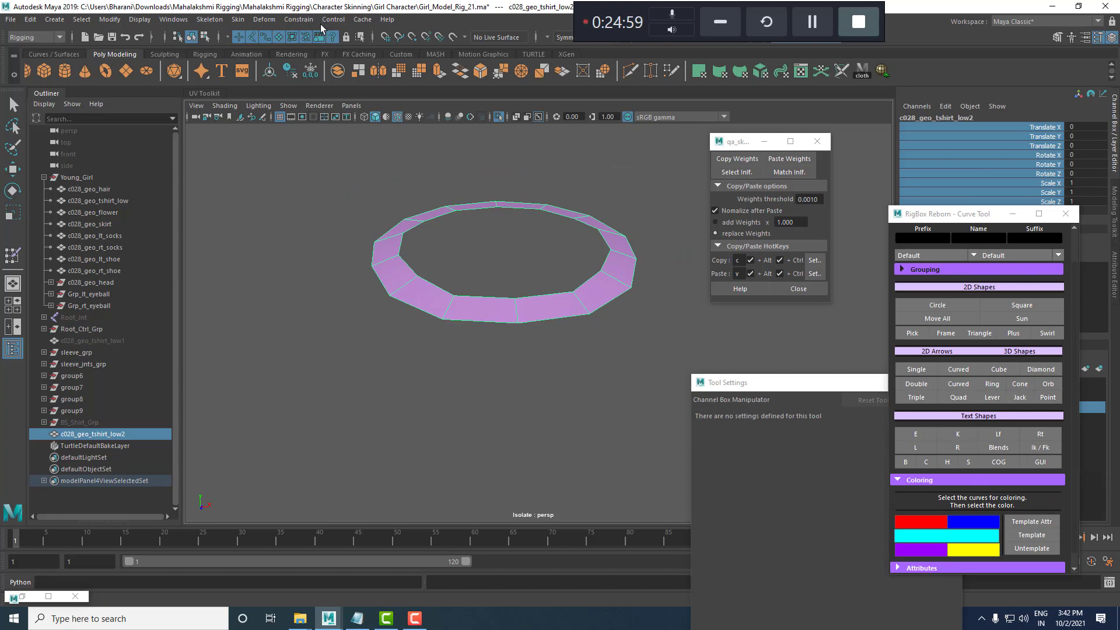
Switch to the Modeling menu set, apply an automatic UV projection to the collar ring, and return to object selection.
left_click(34, 37)
left_click(26, 50)
left_click(448, 19)
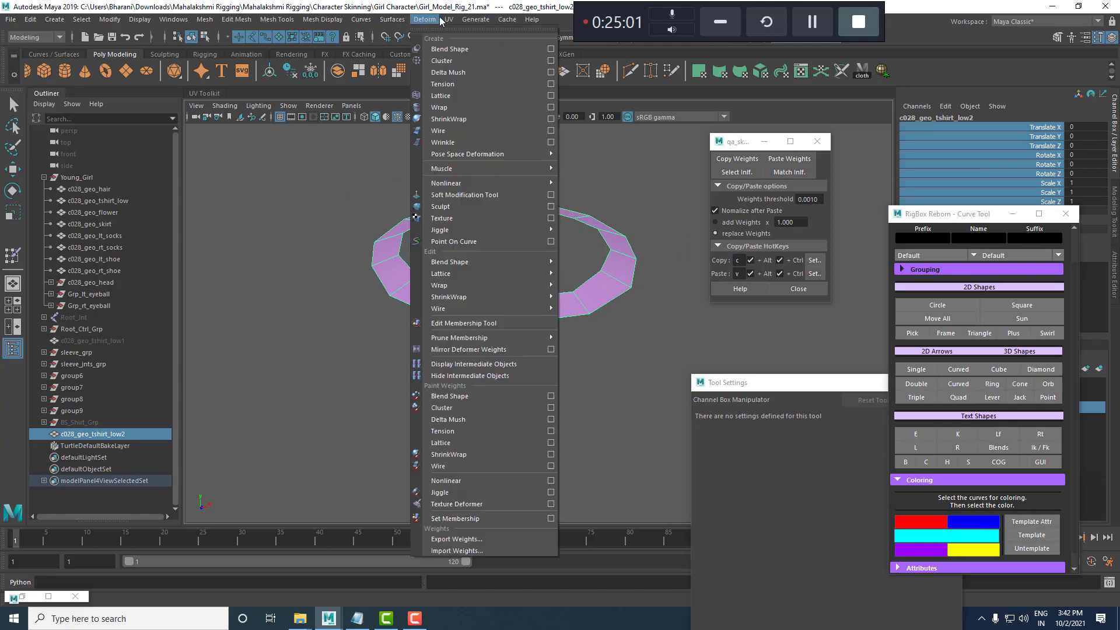
left_click(482, 91)
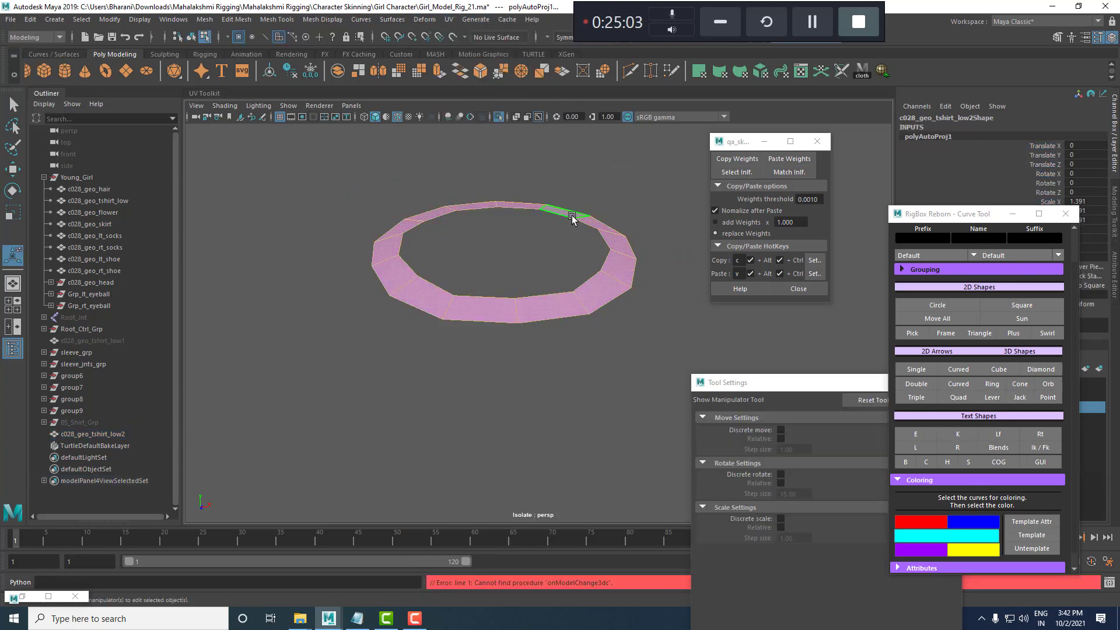
key("q")
left_click(545, 392)
left_click_drag(538, 263, 526, 374)
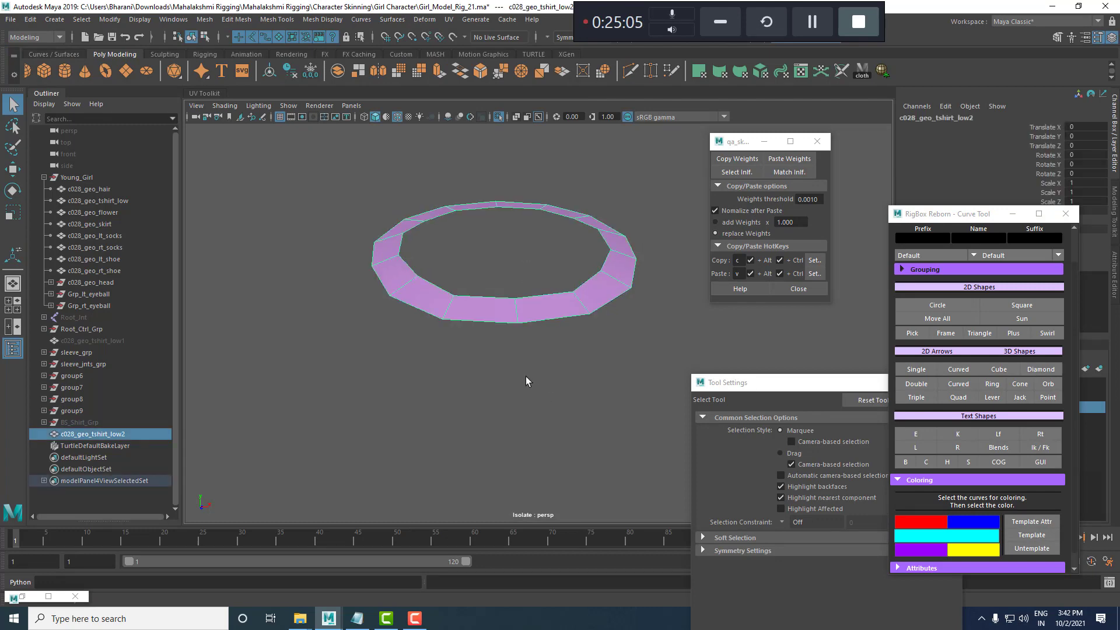
Clear the floating windows aside and open the mFollicleV1.5.mel script in the Script Editor.
left_click(1013, 214)
left_click_drag(816, 387, 884, 269)
left_click(1109, 582)
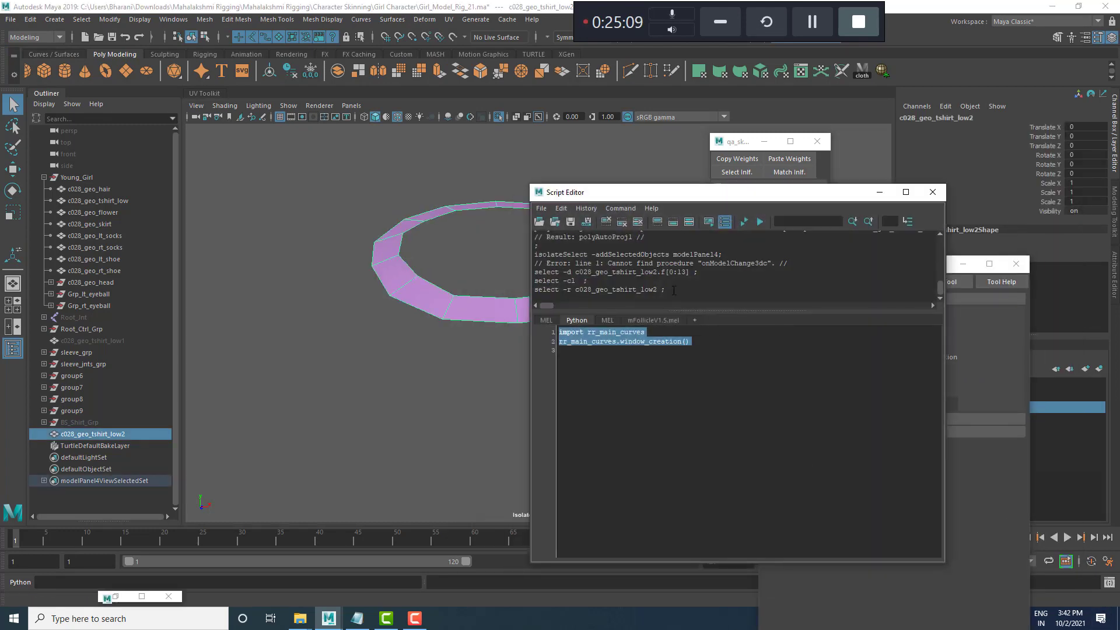
left_click(653, 320)
left_click_drag(689, 192, 884, 214)
End the isolated view and hide the c028_geo_tshirt_low sweater mesh, leaving the collar ring around the neck.
left_click_drag(513, 350, 526, 311, "alt")
left_click(499, 117)
scroll(554, 362, "down", 5)
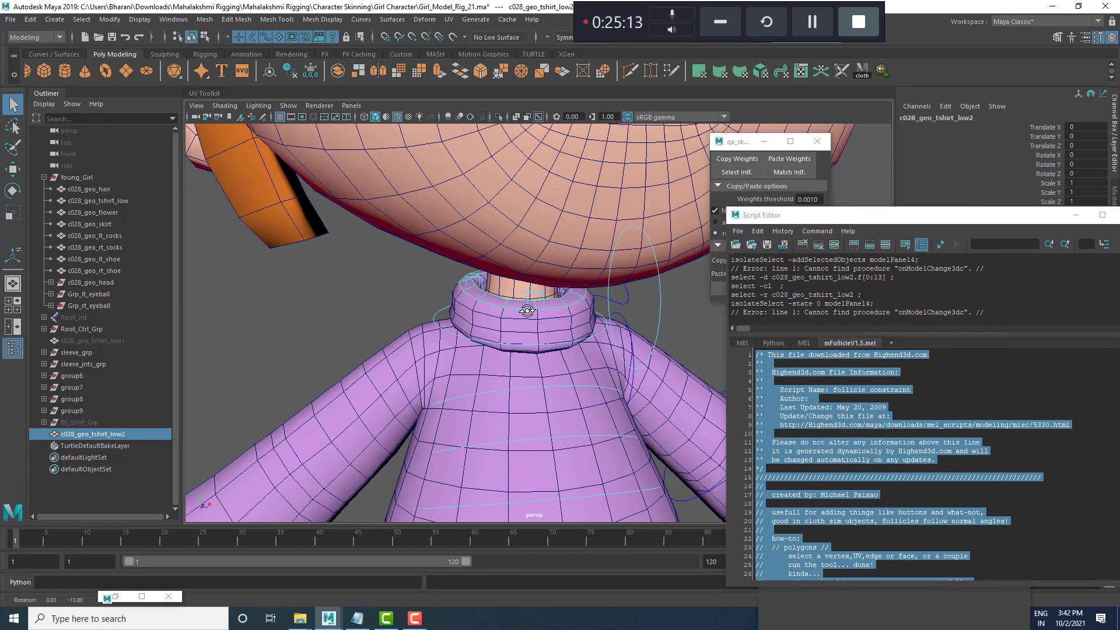
left_click(549, 368)
key("h")
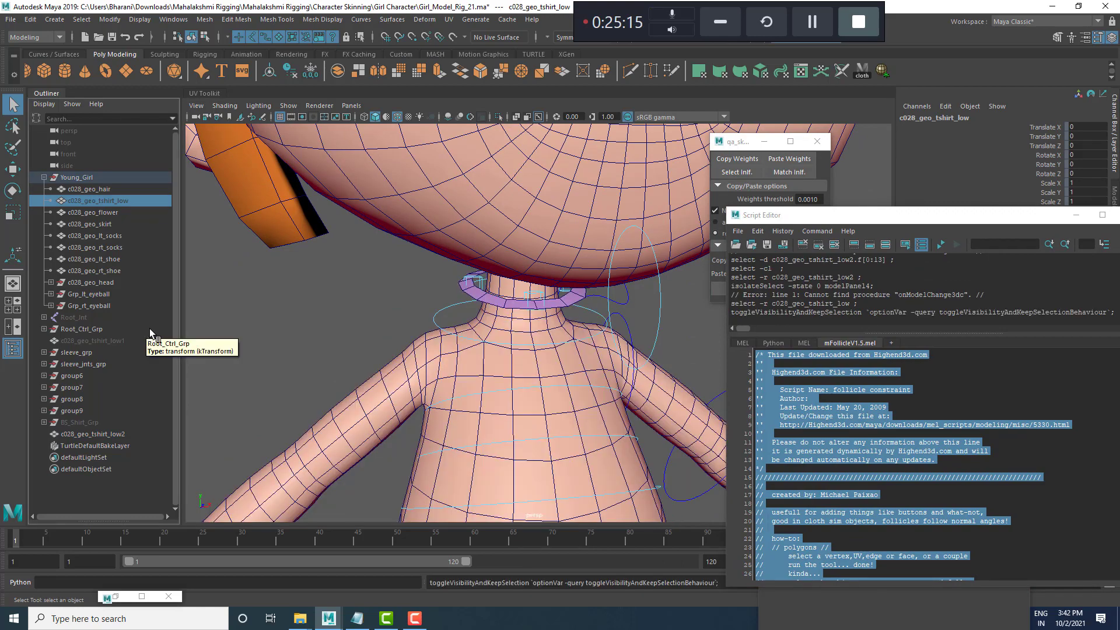
Select four vertices on the inner edge of the collar ring, one beside each collar control curve.
scroll(612, 362, "up", 6)
scroll(494, 266, "up", 1)
double_click(494, 262)
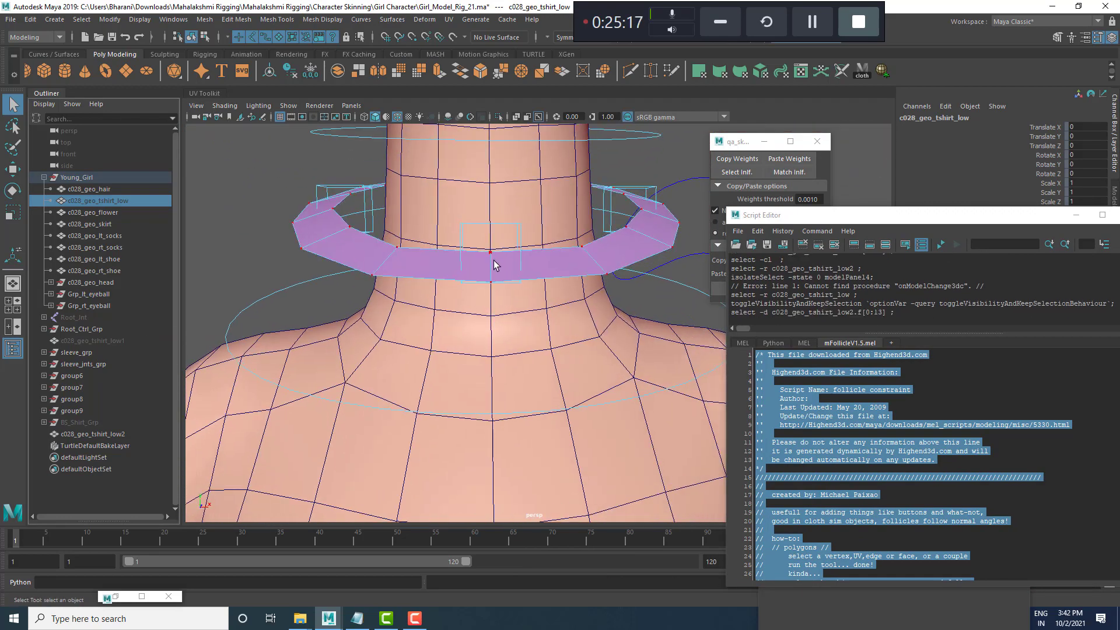
left_click(490, 253)
mouse_move(496, 258)
left_mouse_down("alt")
mouse_move(558, 280)
mouse_move(603, 255)
mouse_move(504, 257)
left_mouse_up("alt")
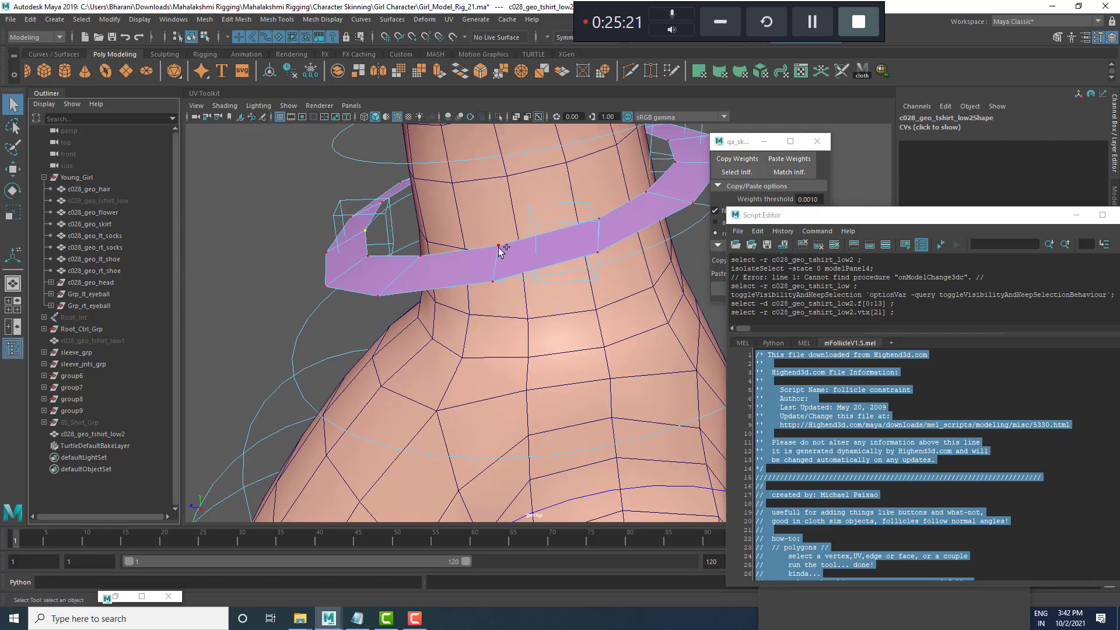
left_click(499, 247, "shift")
left_click_drag(635, 250, 487, 282, "alt")
left_click(591, 264, "shift")
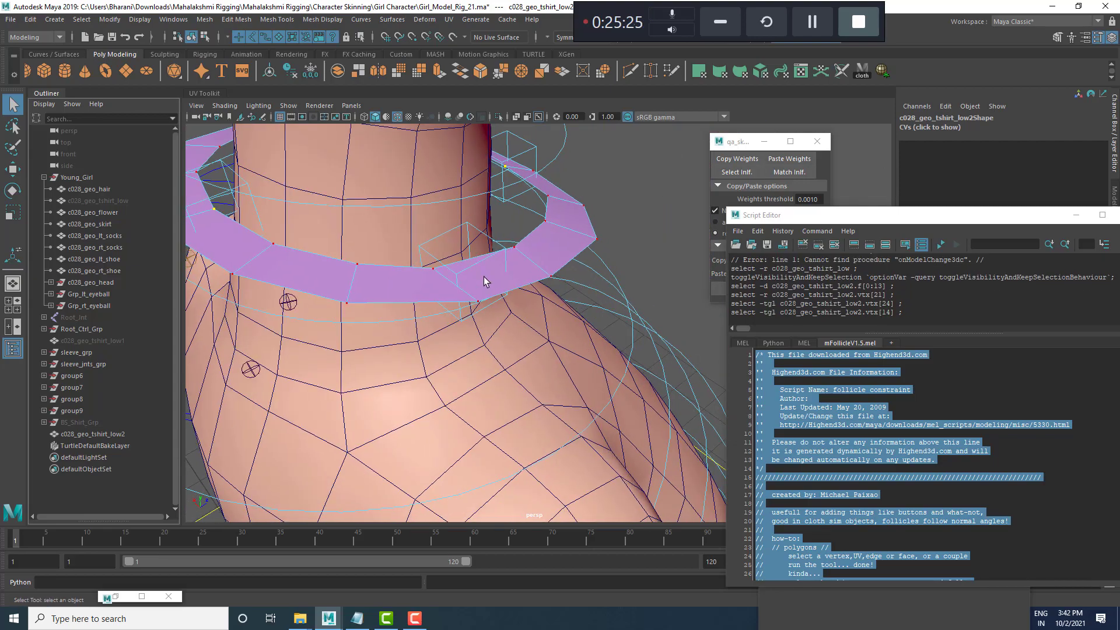
left_click(438, 276, "shift")
Run the whole mFollicleV1.5.mel script to create follicles at the selected collar ring vertices.
mouse_move(560, 281)
left_mouse_down("alt")
mouse_move(601, 282)
mouse_move(491, 263)
mouse_move(550, 287)
left_mouse_up("alt")
left_click(909, 474)
key("ctrl+a")
key("ctrl+Return")
Examine the placement of the follicles on the collar ring relative to the control curves from several angles.
scroll(534, 287, "up", 3)
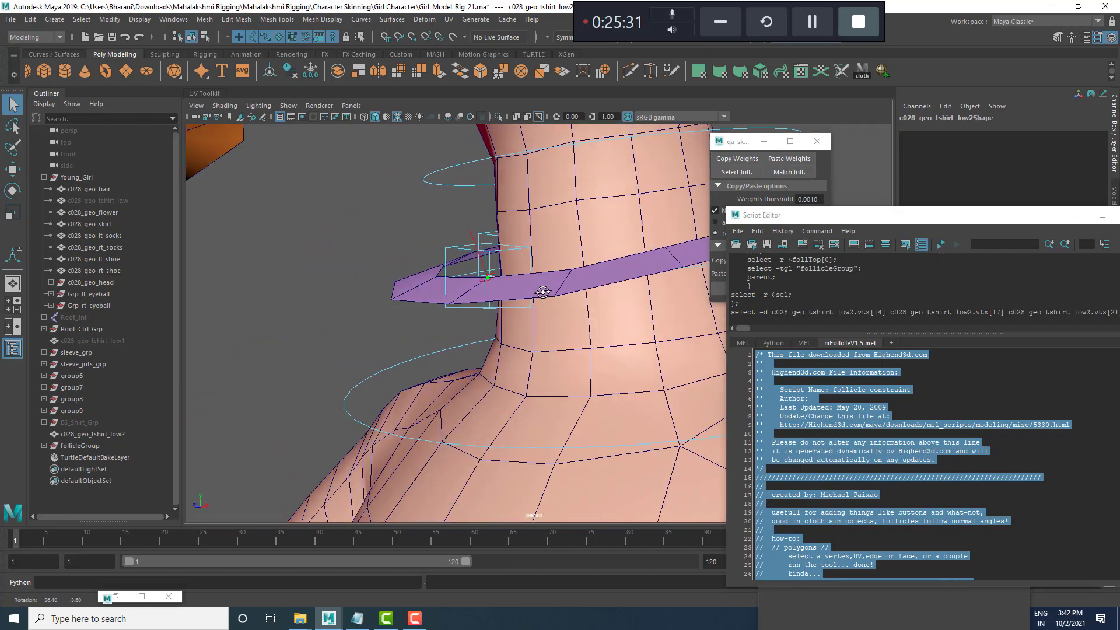
middle_click_drag(550, 288, 389, 323, "alt")
left_click_drag(389, 329, 587, 234, "alt")
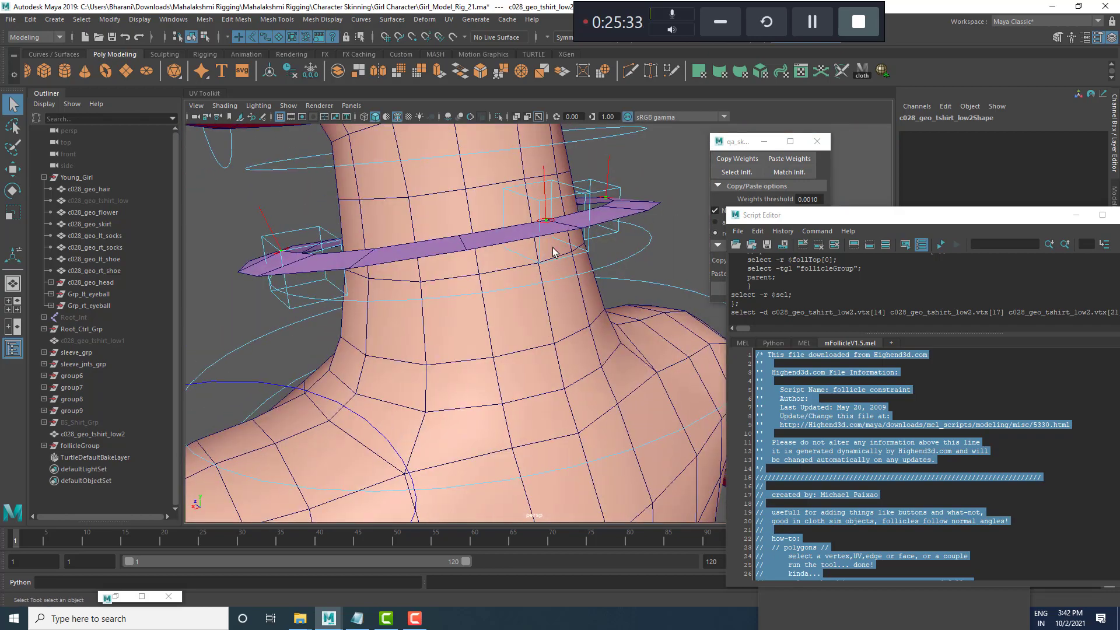
scroll(525, 363, "down", 3)
left_click_drag(525, 362, 580, 313, "alt")
scroll(579, 312, "up", 3)
middle_click_drag(579, 313, 534, 285, "alt")
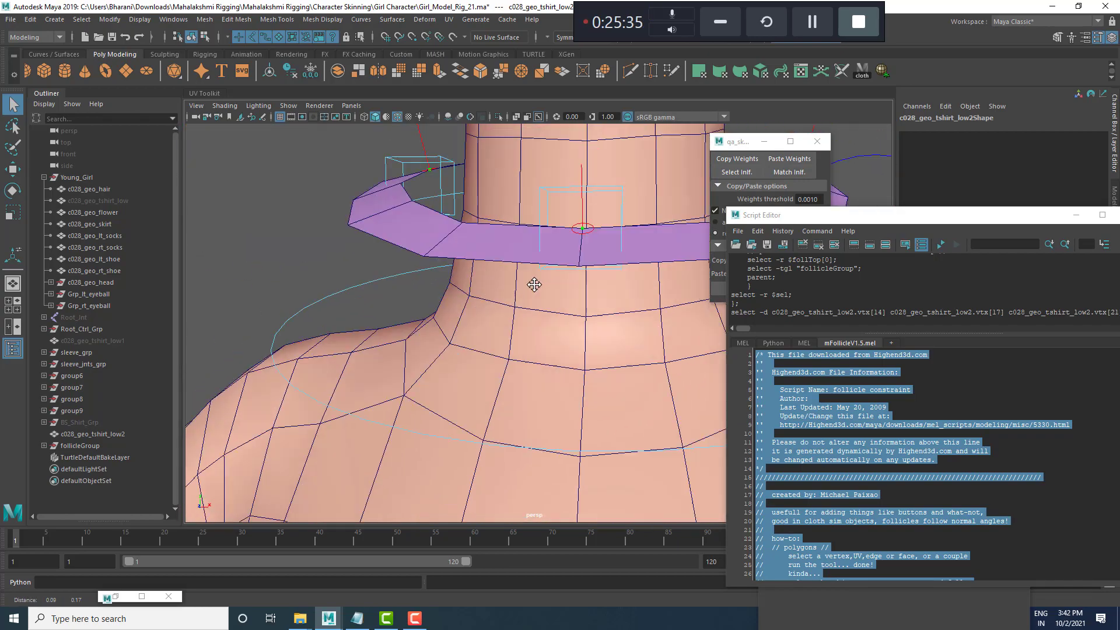
scroll(535, 285, "up", 2)
left_click(563, 229)
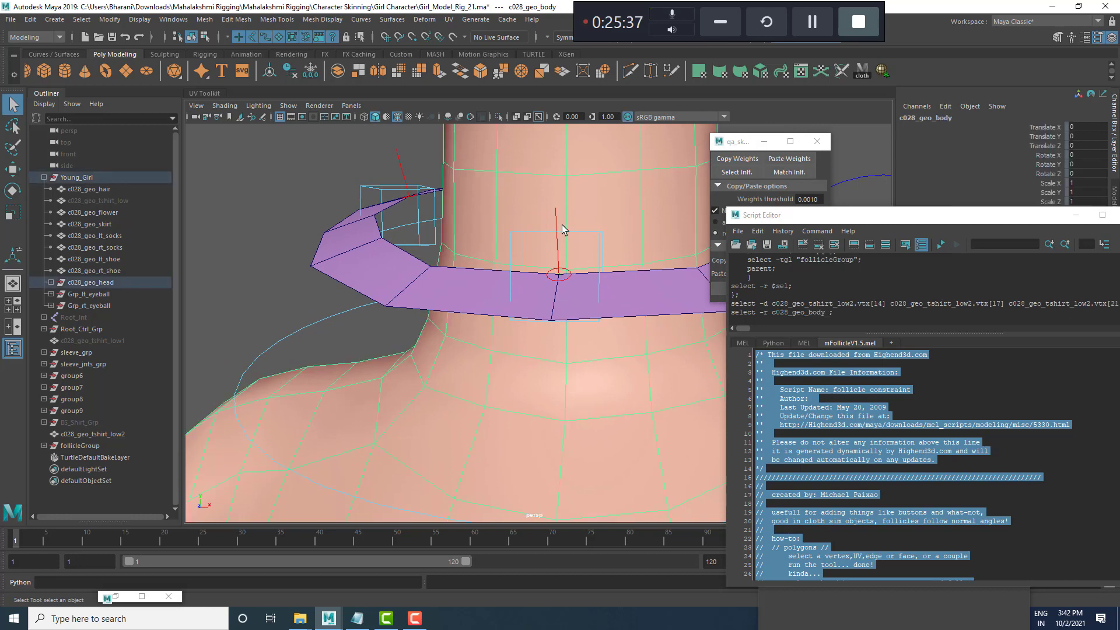
Rename followed follicle group followingly named followingly as collar_follicle_grp.
double_click(79, 445)
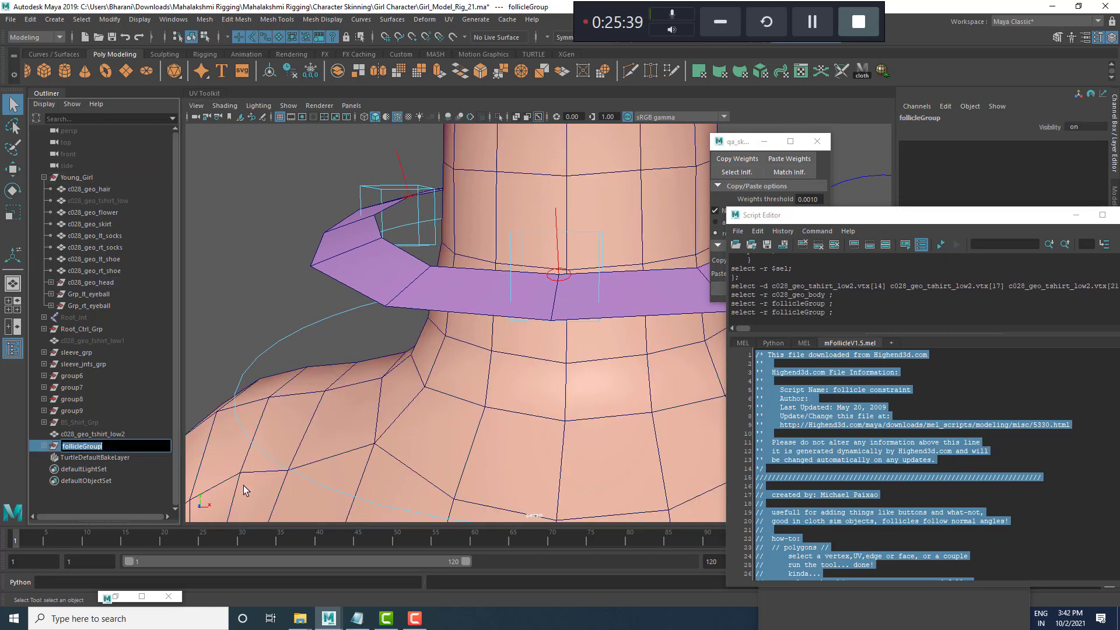
key("BackSpace")
type("collar_follicle_grp")
key("Return")
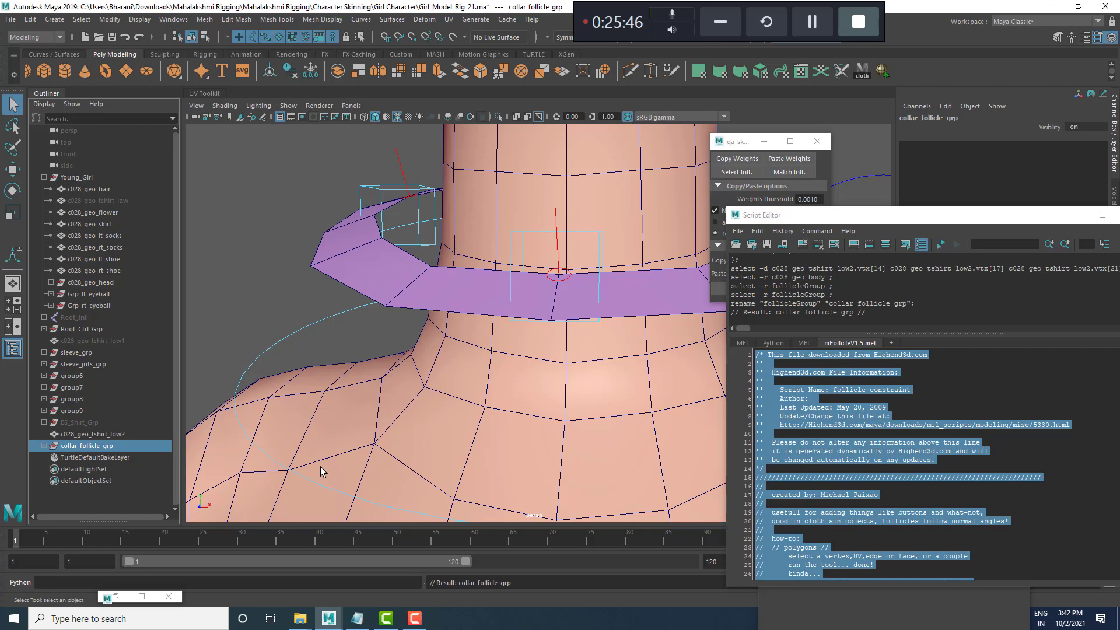
Rename the first follicle inside collar_follicle_grp as collar_01_l_flc.
left_click(45, 445)
double_click(98, 457)
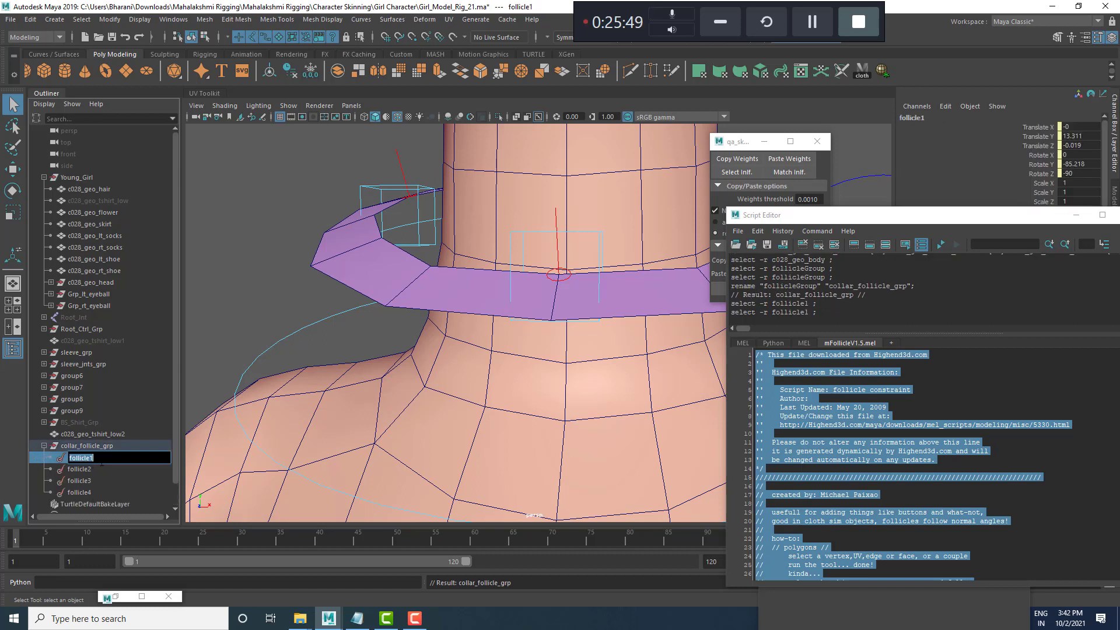
type("d")
type("ollar_01_l_flv")
key("Return")
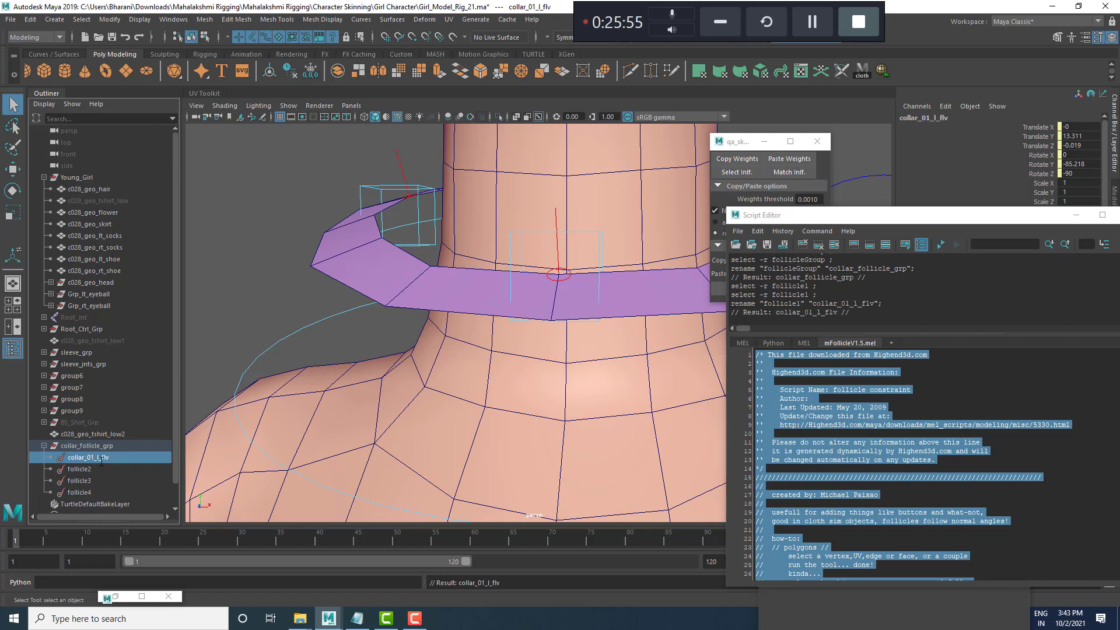
double_click(102, 458)
key("Right")
key("BackSpace")
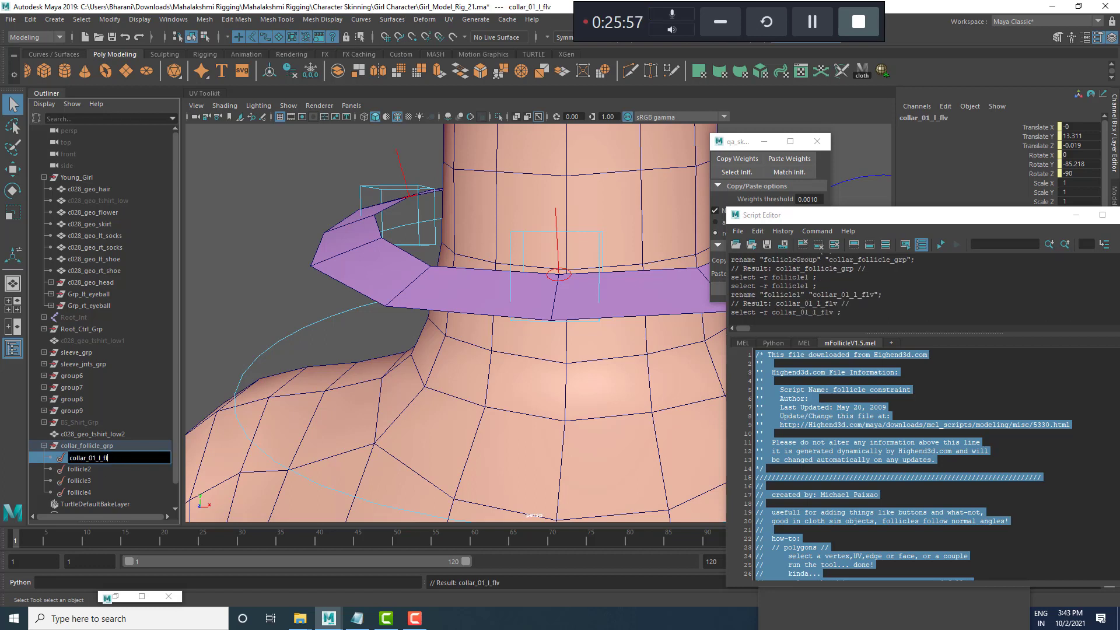
type("c")
key("Return")
Rename the collar ring mesh c028_geo_tshirt_low2 as collar_follicle_mesh.
scroll(527, 390, "down", 5)
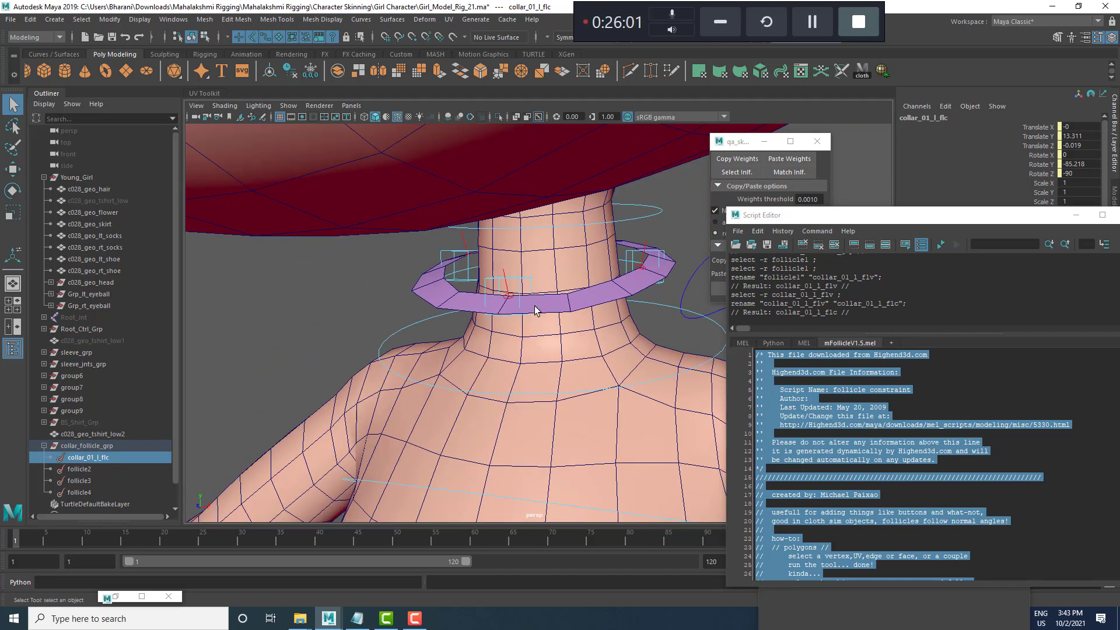
left_click(93, 434)
double_click(103, 434)
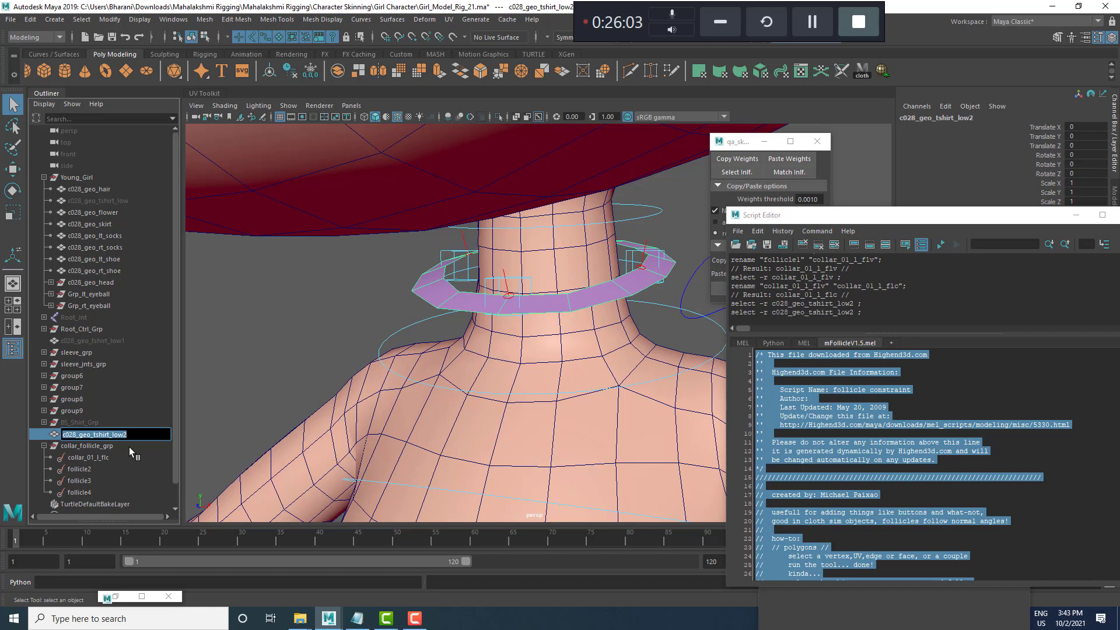
type("collar_f")
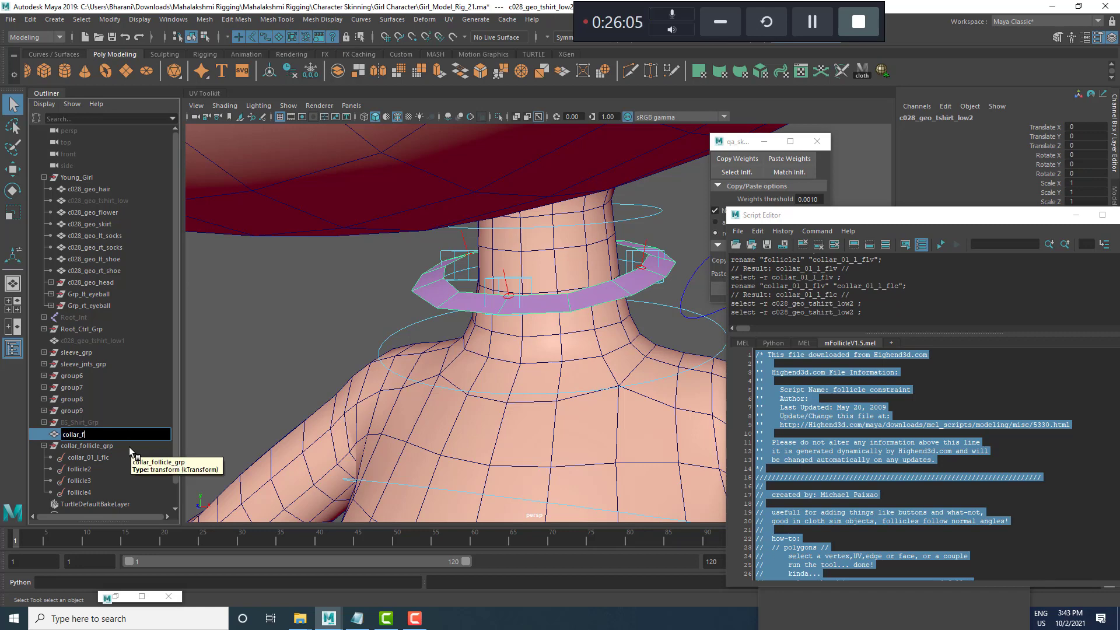
type("ollicle_mesh")
key("Return")
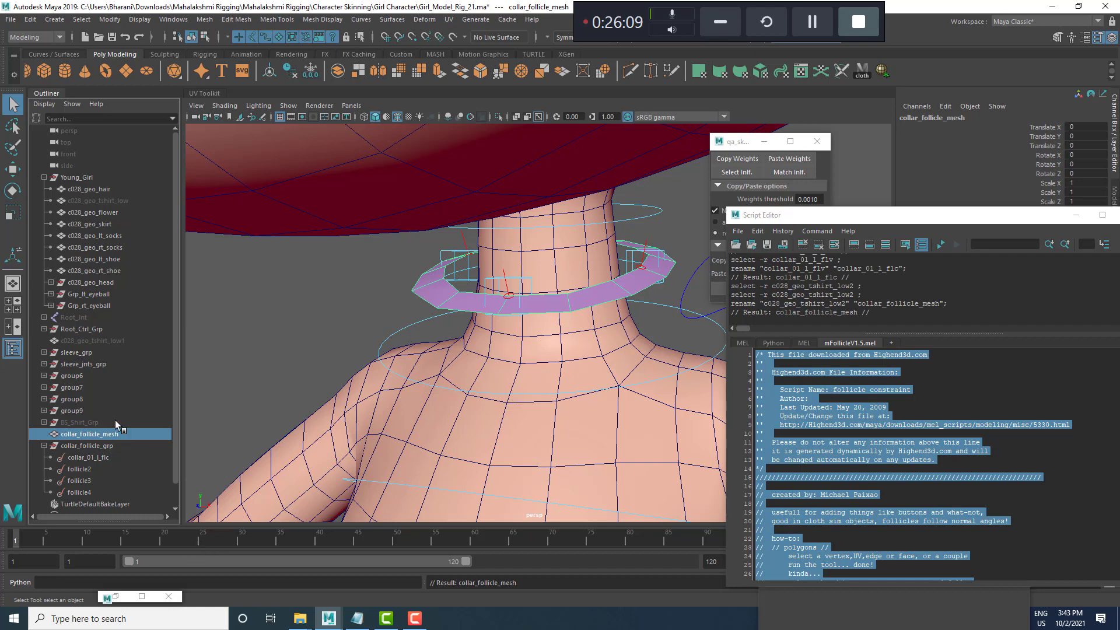
Collapse collar_follicle_grp, hide collar_follicle_mesh, and show the c028_geo_tshirt_low sweater mesh again.
left_click(44, 446)
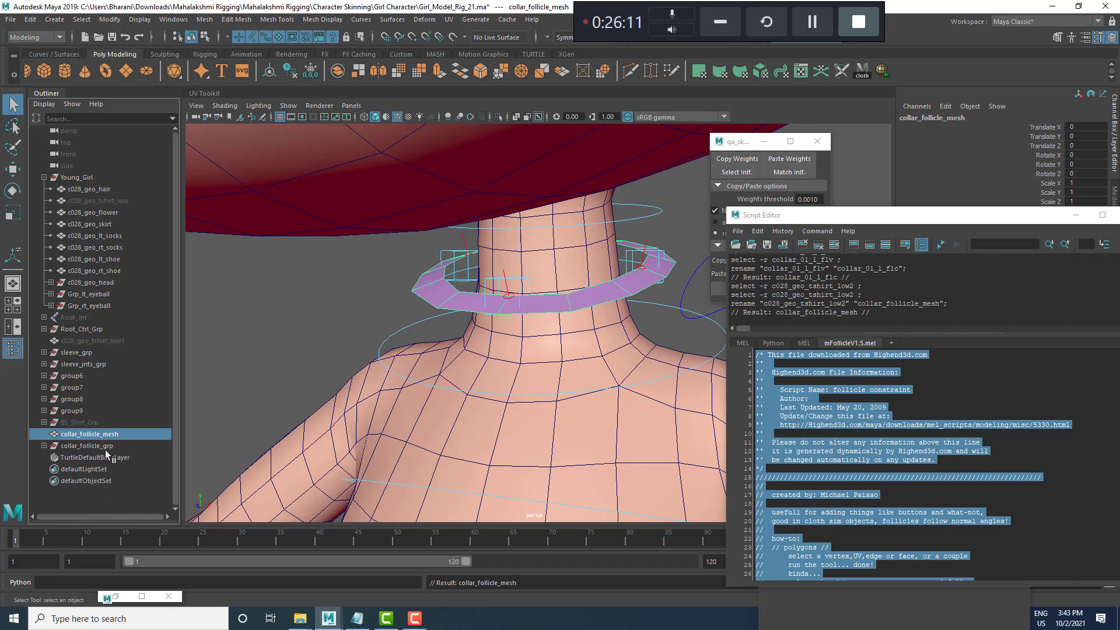
key("h")
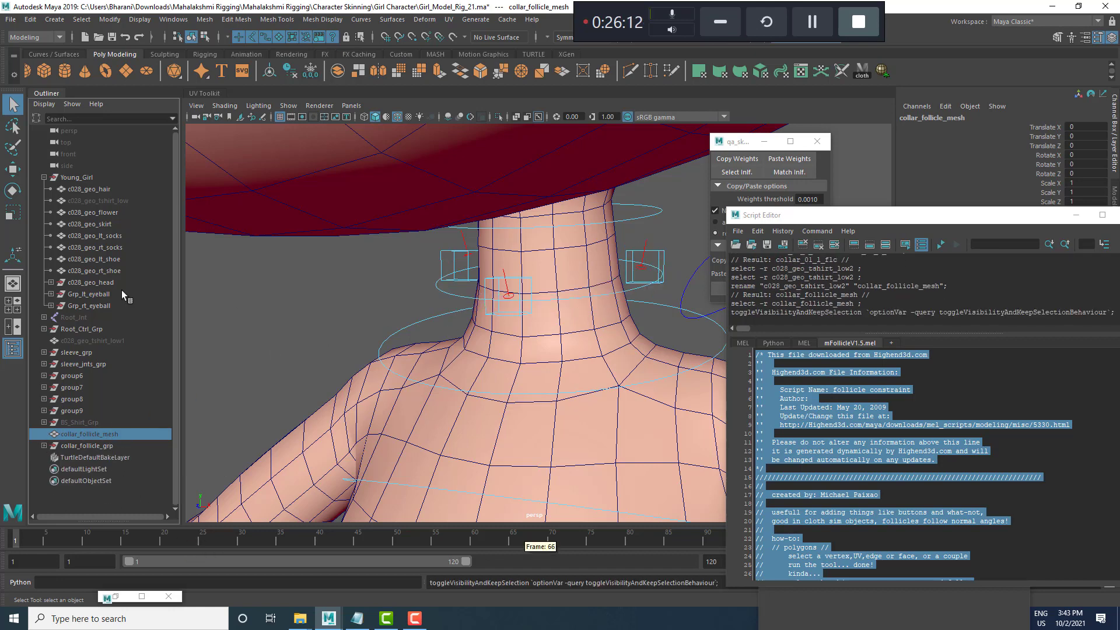
left_click(117, 200)
key("h")
scroll(533, 362, "up", 2)
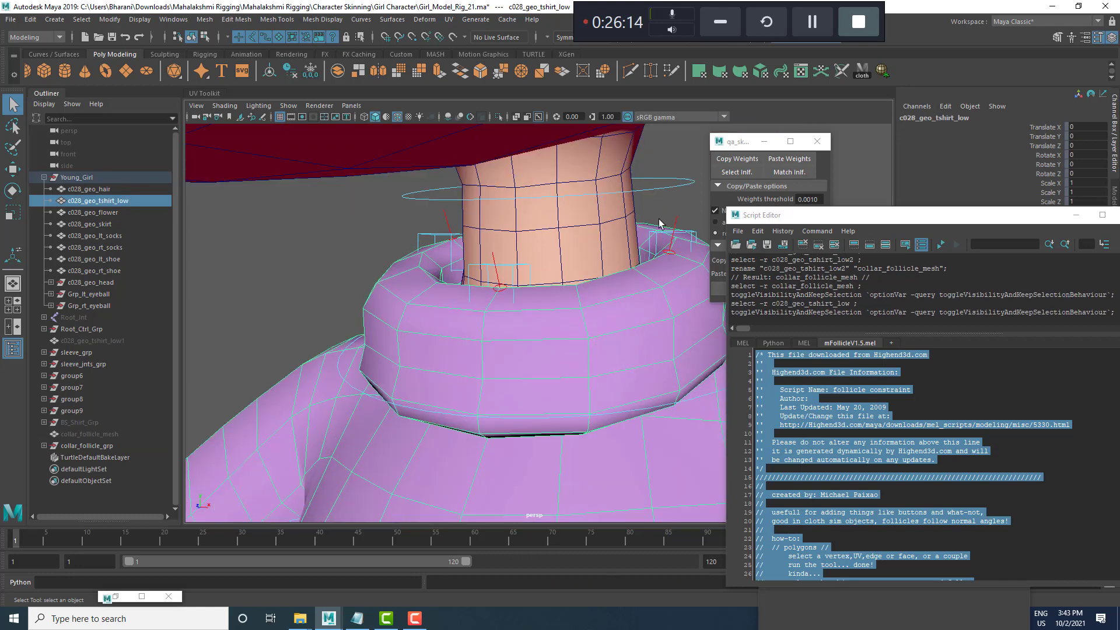
Check the sweater mesh, collar_follicle_mesh and front collar control curve by selecting them, and reselect c028_geo_tshirt_low.
left_click(697, 165)
middle_click_drag(549, 344, 527, 335, "alt")
scroll(533, 326, "up", 1)
left_click(535, 320)
scroll(440, 323, "up", 2)
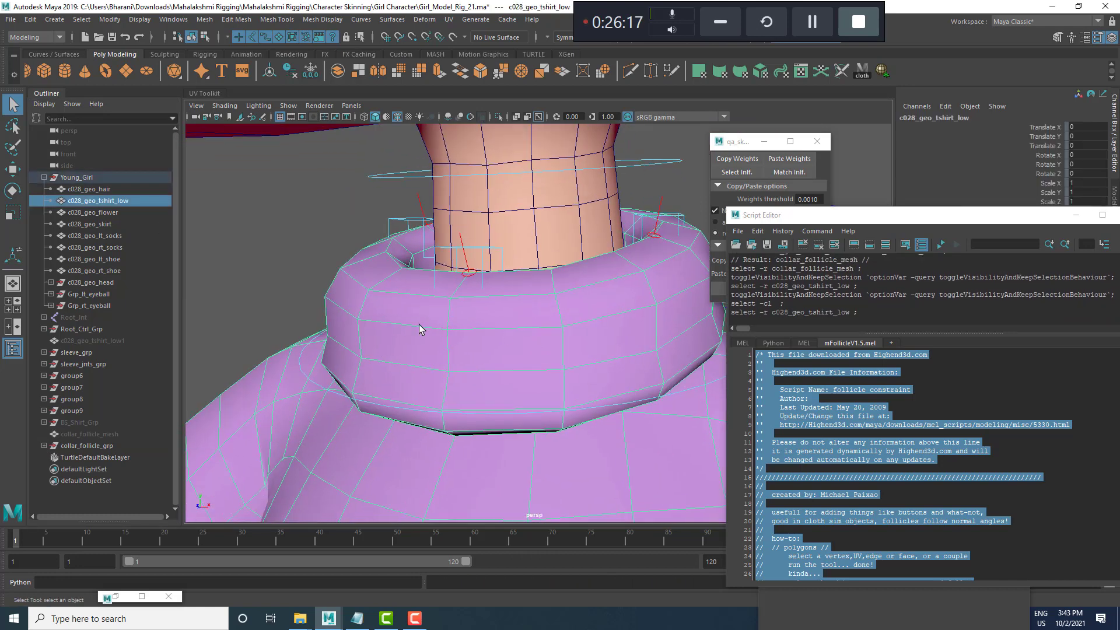
left_click(100, 435, "ctrl")
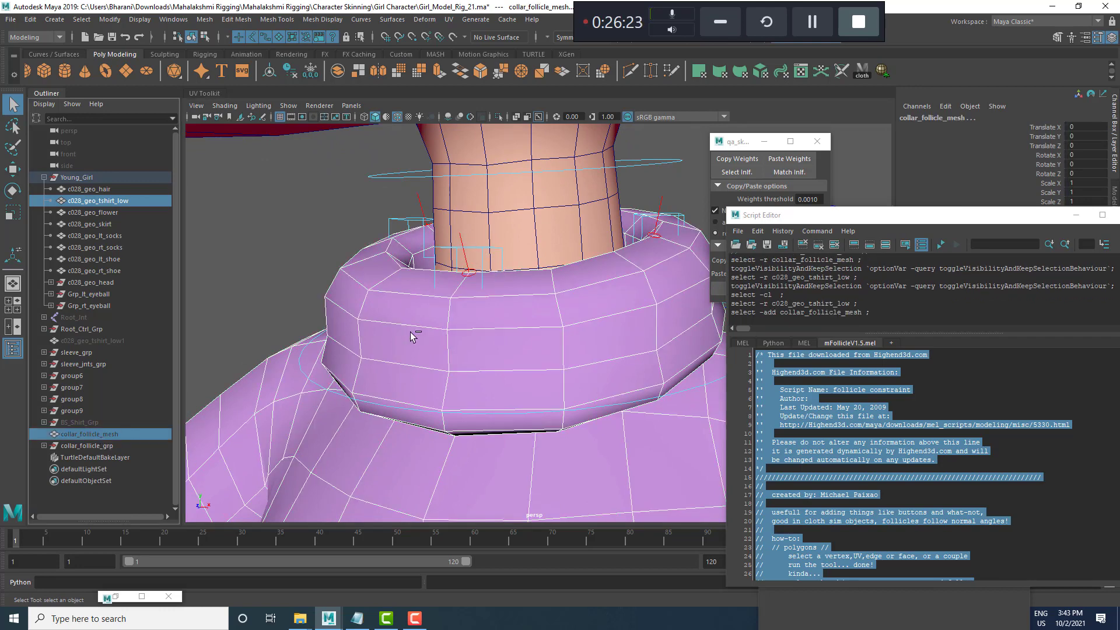
left_click(485, 247)
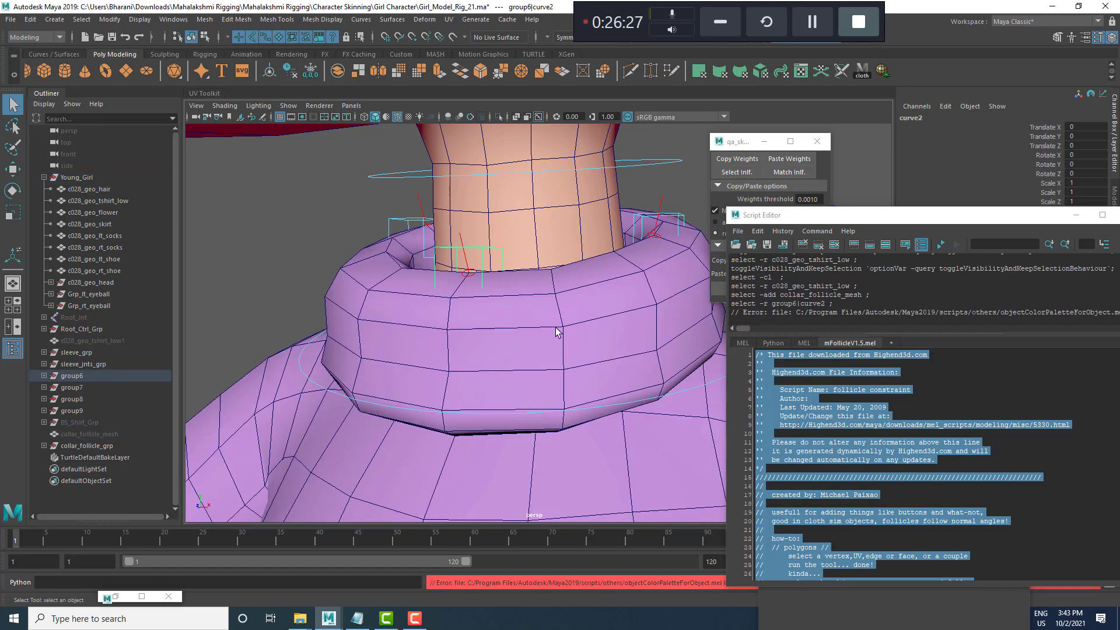
left_click(575, 334)
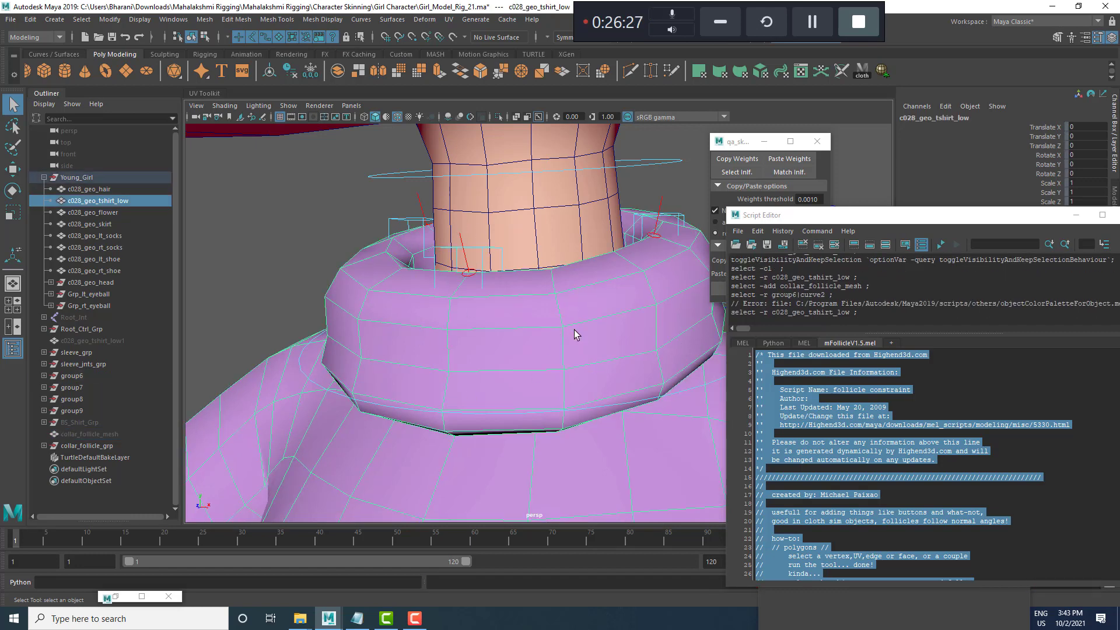
Bind collar_follicle_mesh with influences matched to c028_geo_tshirt_low and copy the sweater's skin weights onto it.
left_click(97, 435, "ctrl")
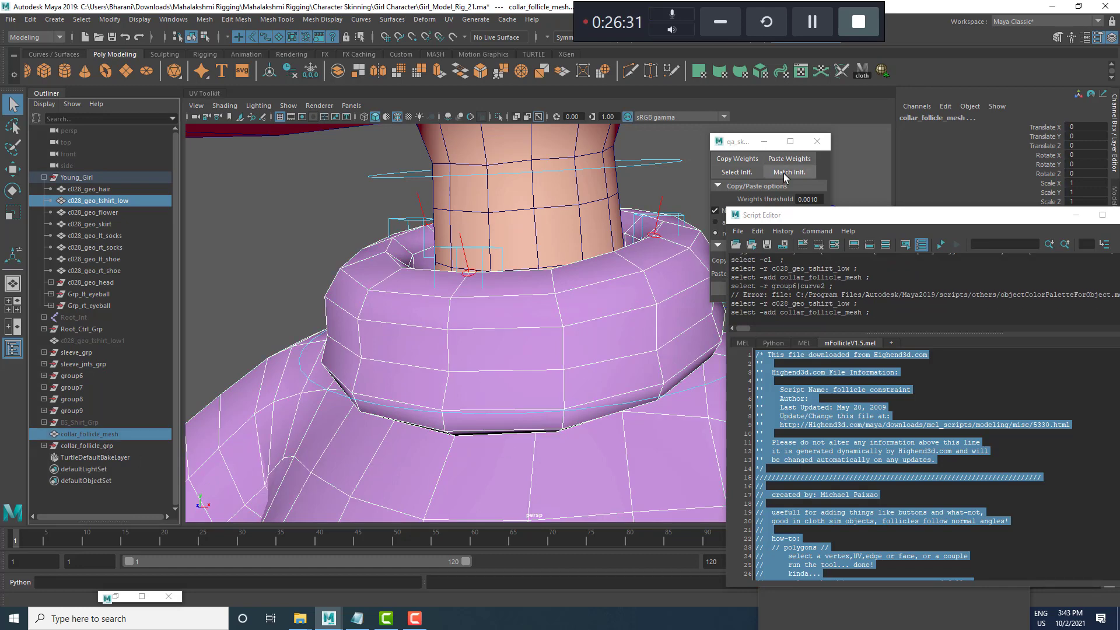
left_click(785, 172)
left_click(87, 433, "ctrl")
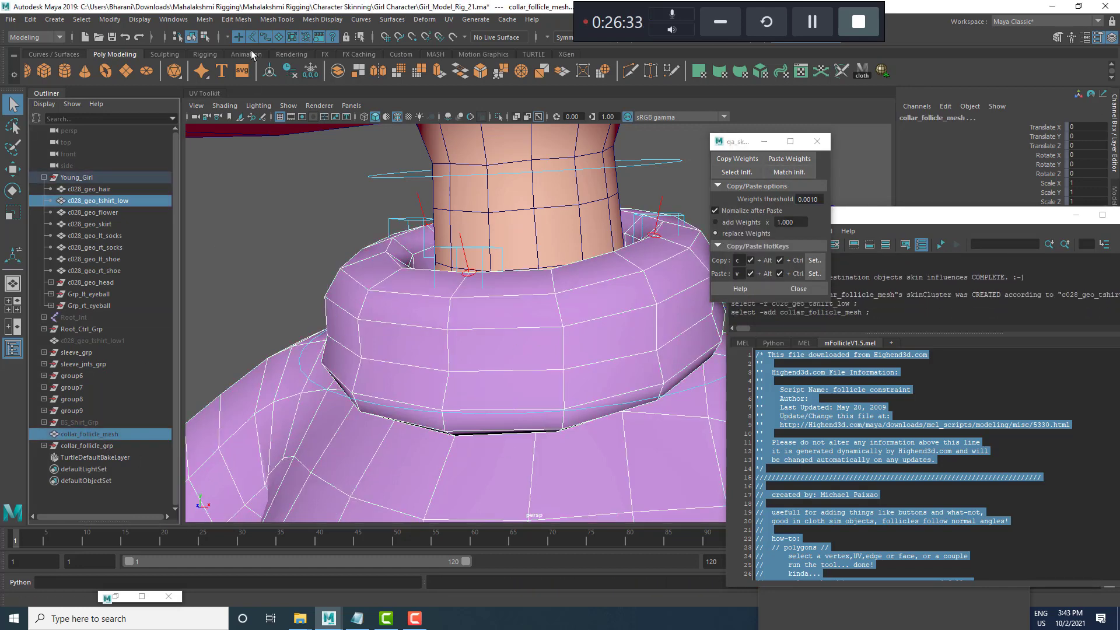
left_click(58, 37)
left_click(35, 64)
left_click(239, 20)
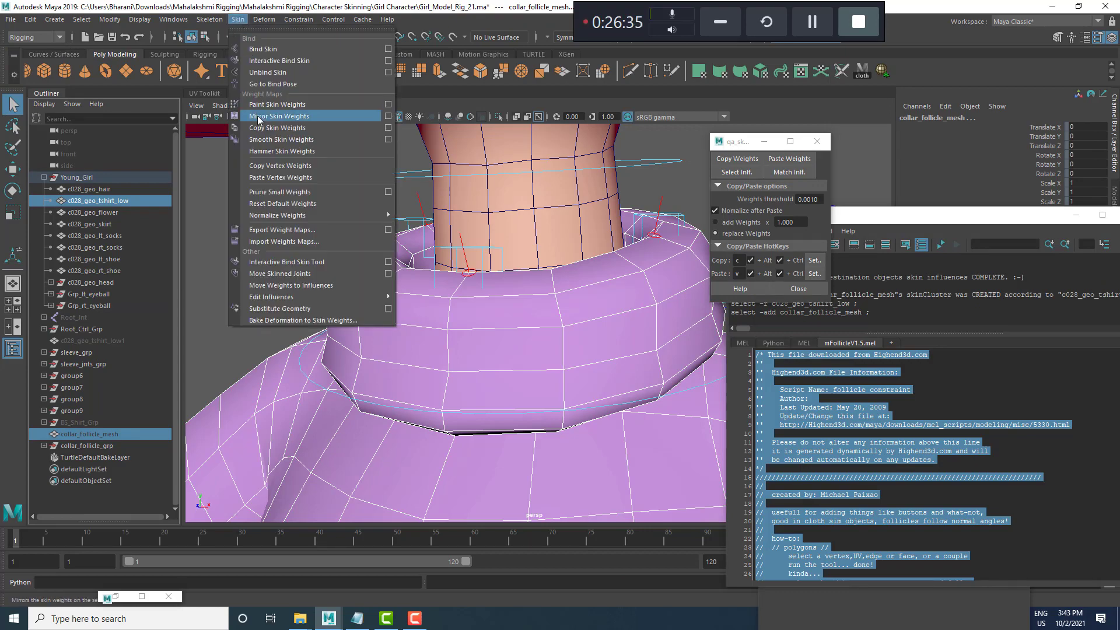
left_click(261, 128)
Test how the collar follows by rotating Neck_Ctrl, and undo the rotation.
scroll(542, 325, "down", 4)
right_click_drag(542, 324, 620, 326, "alt")
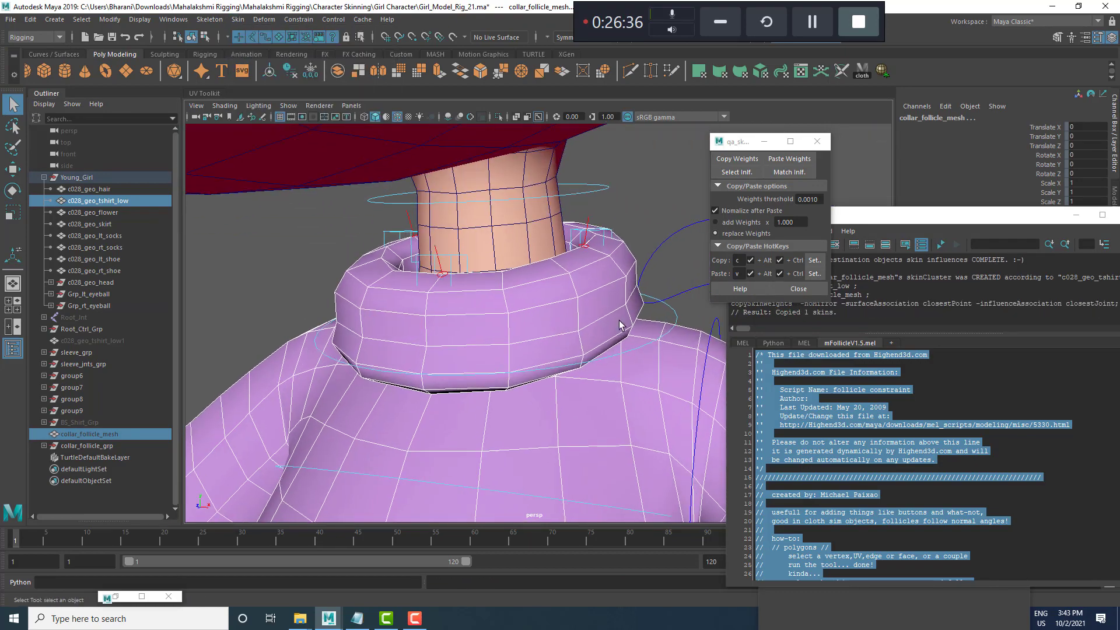
left_click(665, 304)
left_click_drag(419, 268, 458, 196, "alt")
key("e")
key("ctrl+z")
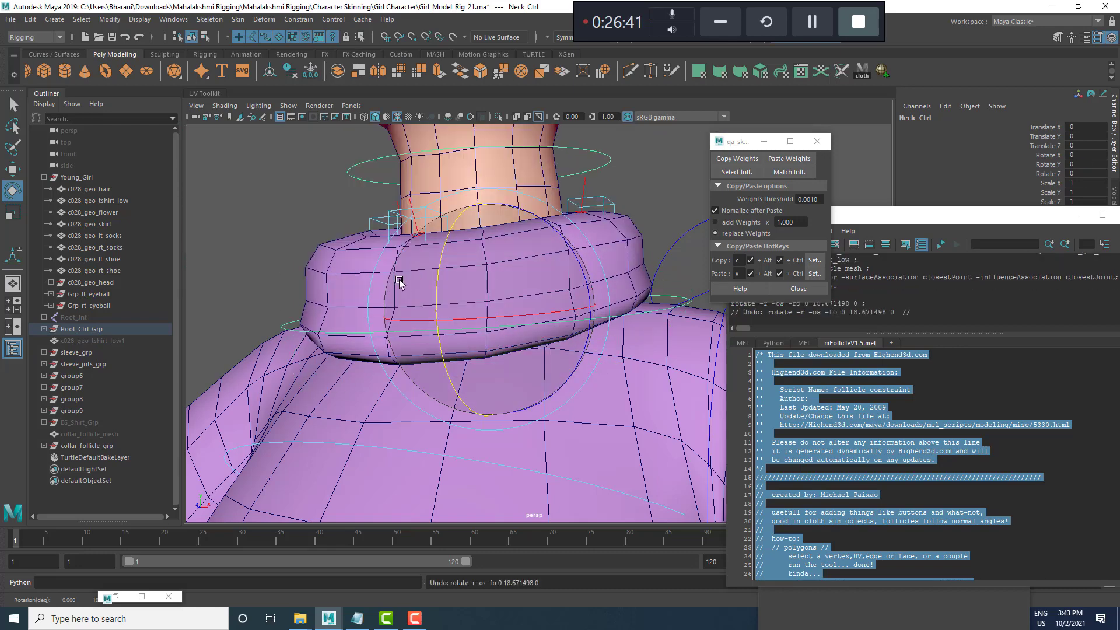
middle_click_drag(397, 280, 465, 313, "alt")
right_click_drag(465, 313, 438, 385, "alt")
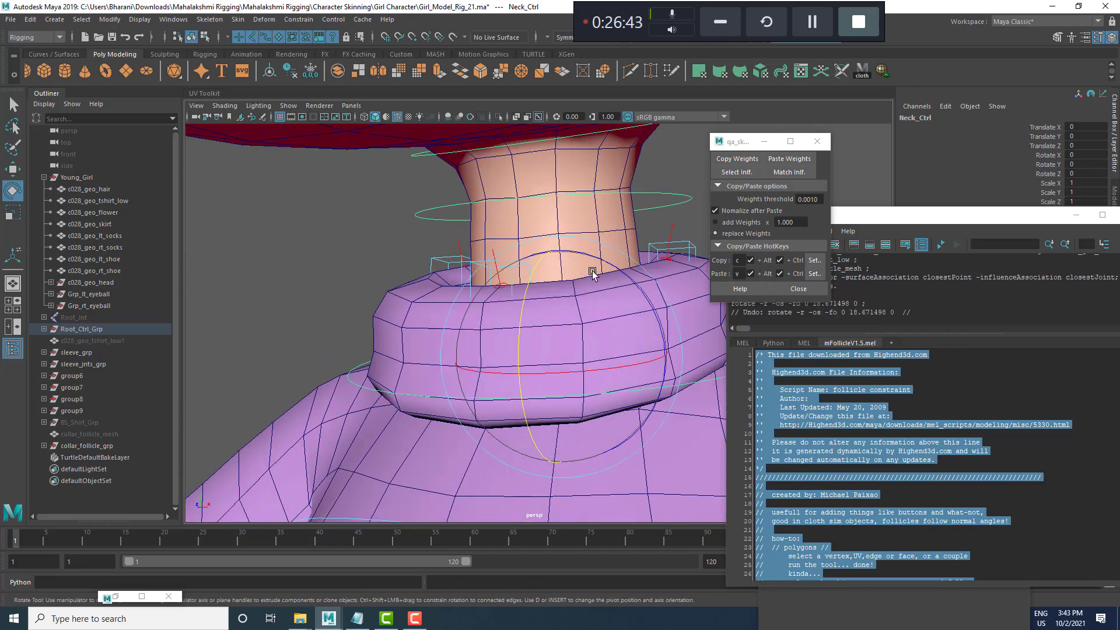
right_click_drag(503, 287, 548, 307, "alt")
Expand collar_follicle_grp, identify the follicle at the front collar control, and select follicle4 followed by group6.
key("w")
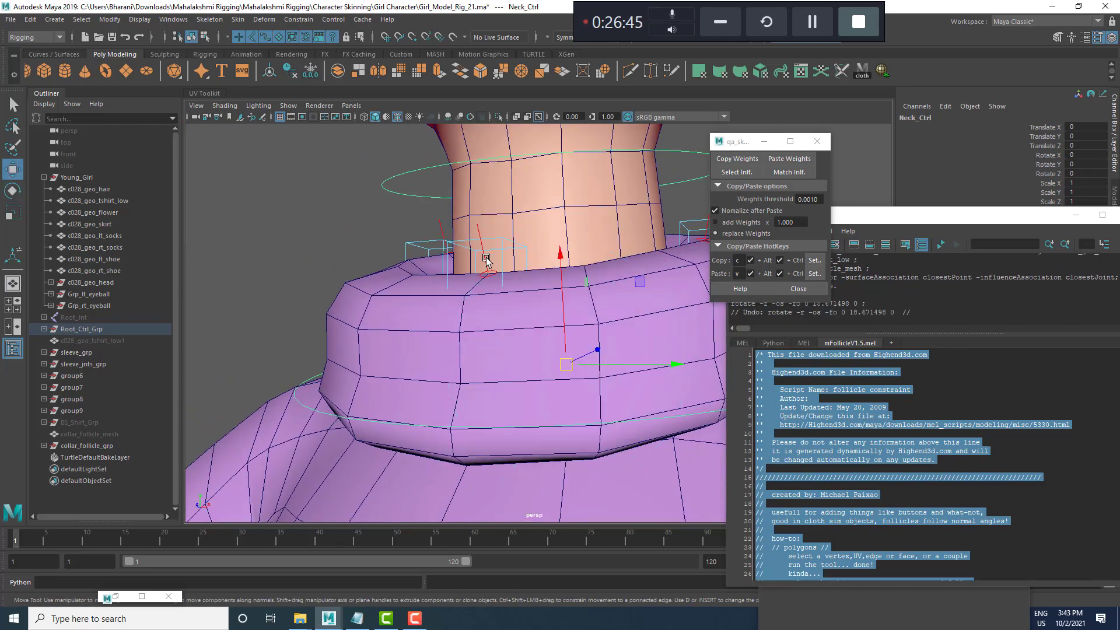
left_click(486, 260)
right_click_drag(489, 261, 578, 294, "alt")
left_click(43, 446)
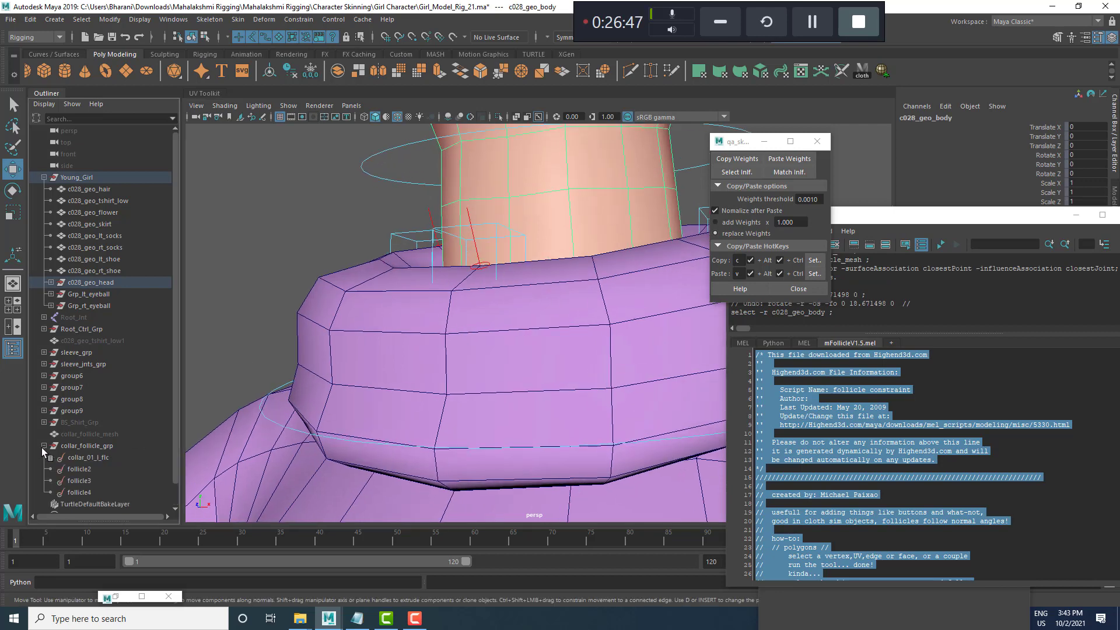
left_click(88, 458)
key("f")
left_click(113, 494)
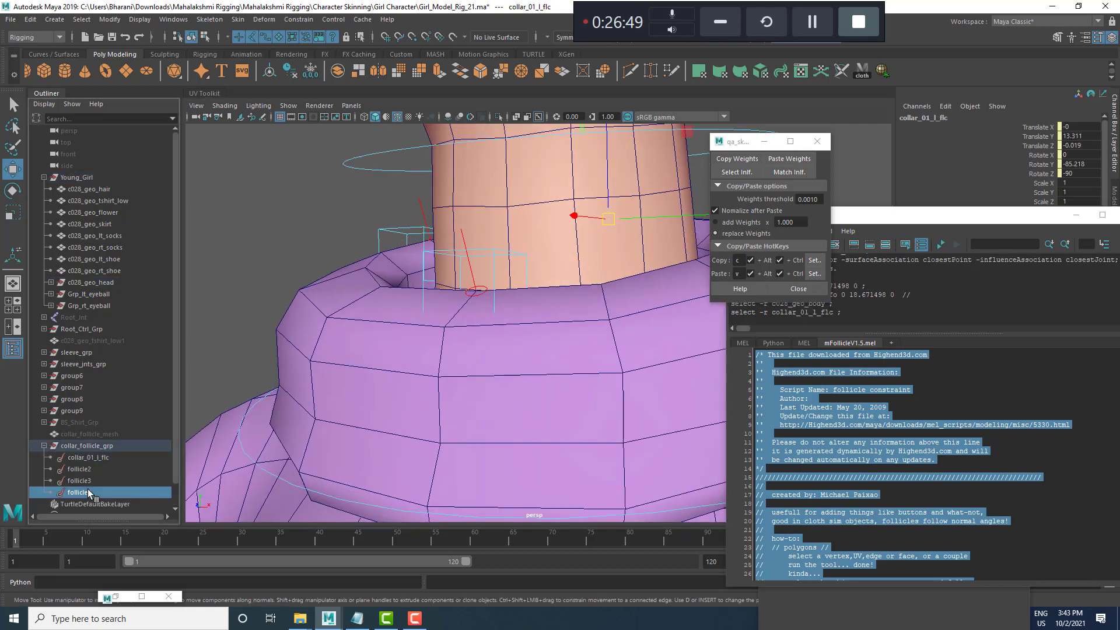
left_click(86, 376, "ctrl")
Try to parent-constrain group6 to follicle4 without maintaining the offset, and undo it.
left_click(305, 19)
left_click(315, 39)
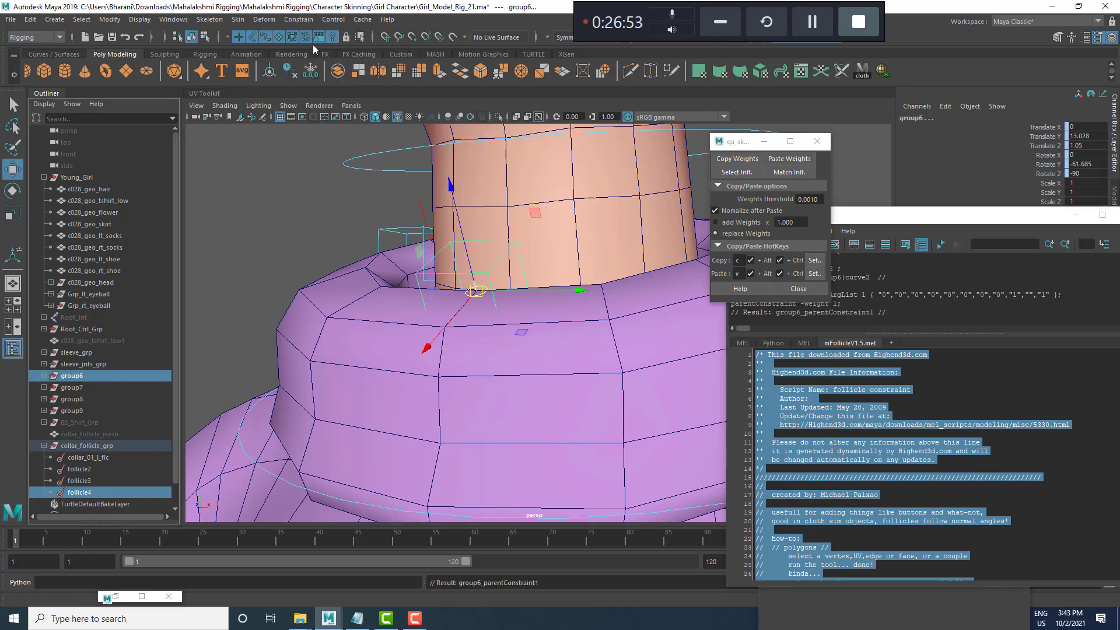
key("ctrl+z")
Parent-constrain group6 to follicle4 with Maintain offset enabled, and add a scale constraint between them.
left_click(304, 19)
left_click(411, 48)
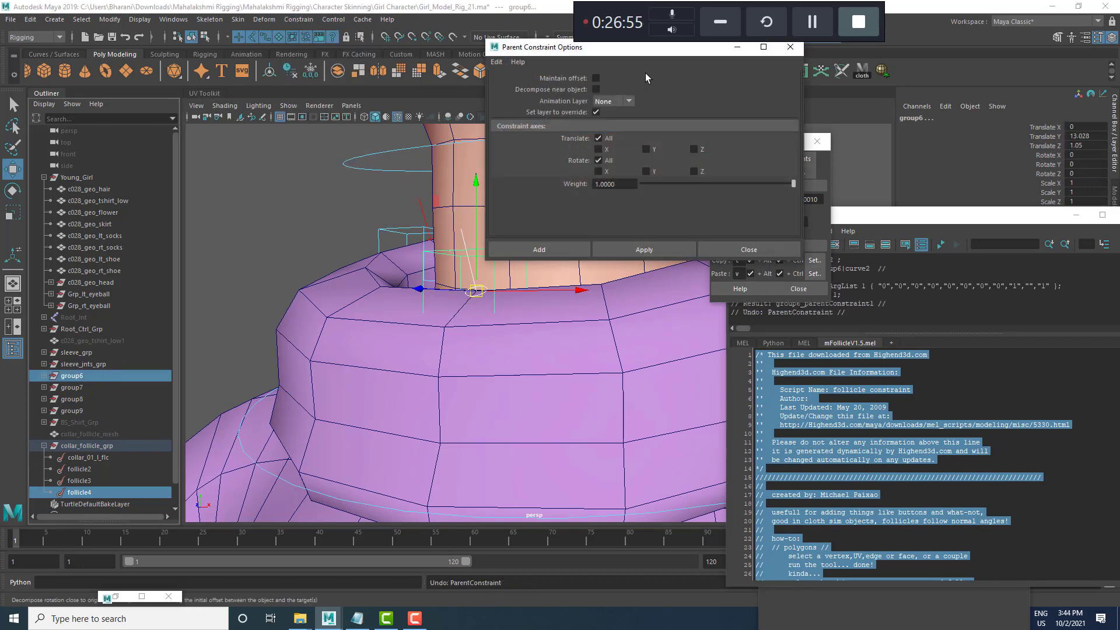
left_click(595, 78)
left_click_drag(600, 46, 855, 132)
left_click(887, 334)
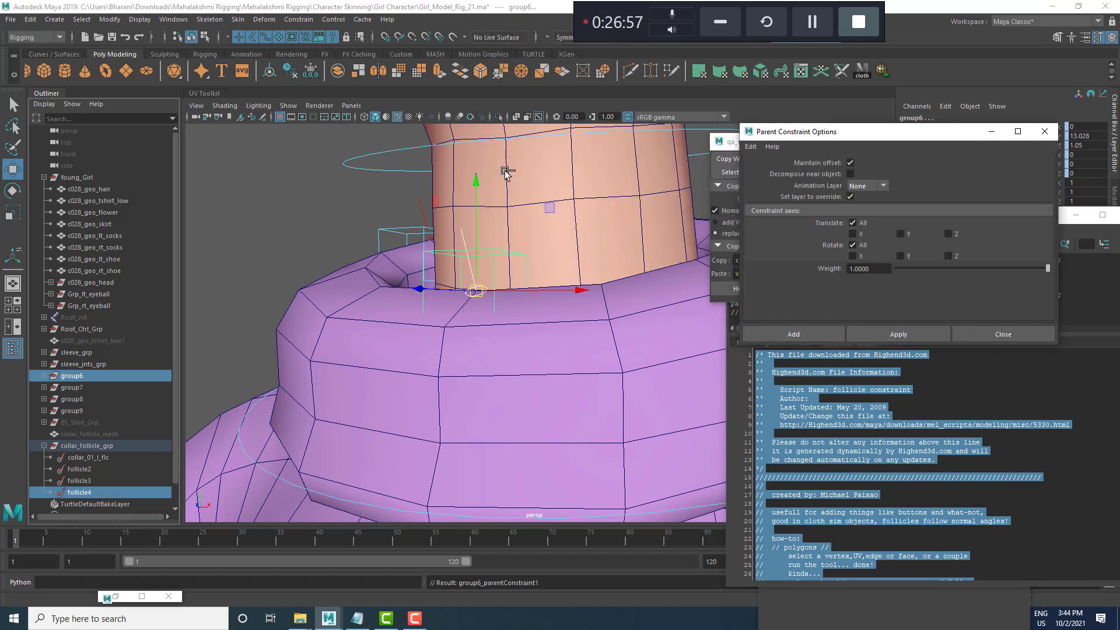
left_click(298, 19)
left_click(350, 82)
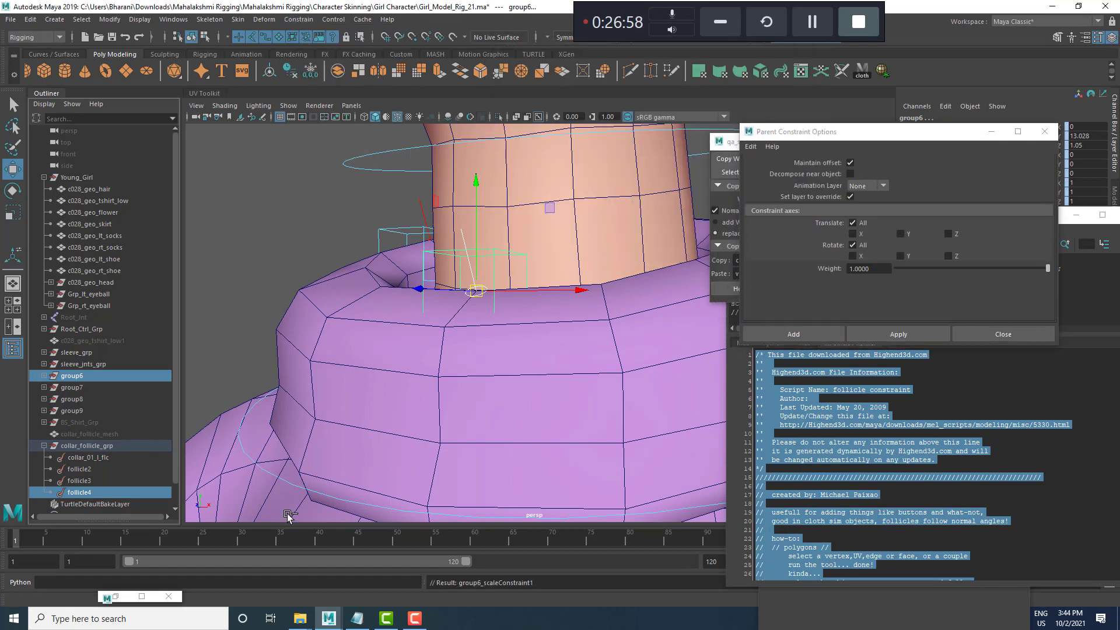
Parent-constrain group9 to follicle2 with the offset maintained, and add a scale constraint.
left_click(85, 469)
scroll(476, 303, "down", 4)
left_click_drag(479, 304, 489, 250, "alt")
scroll(489, 251, "up", 7)
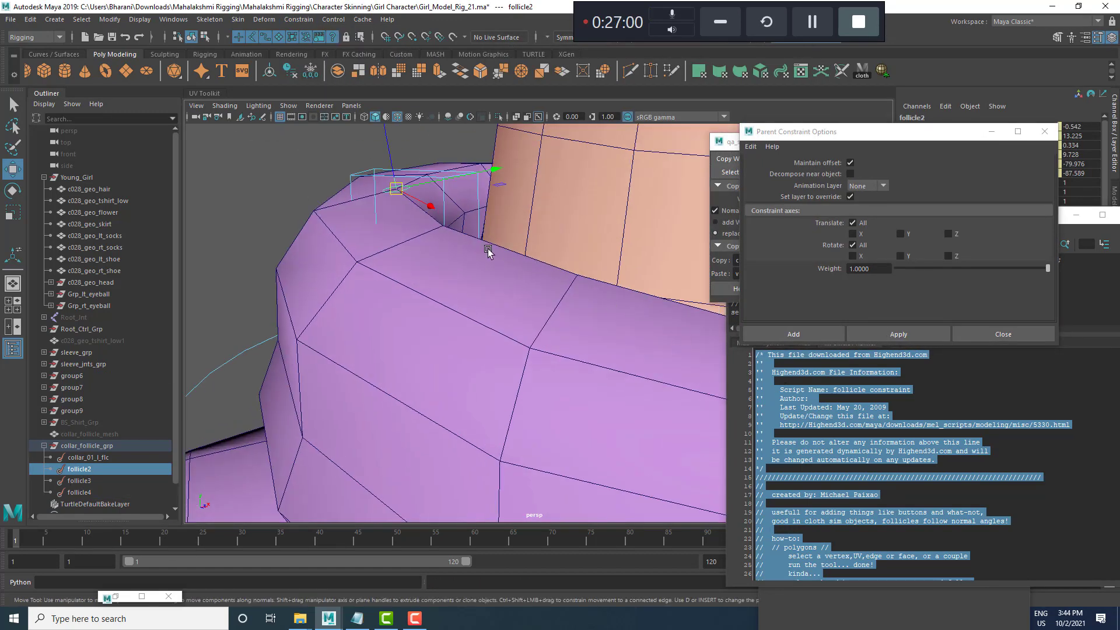
left_click(375, 169, "shift")
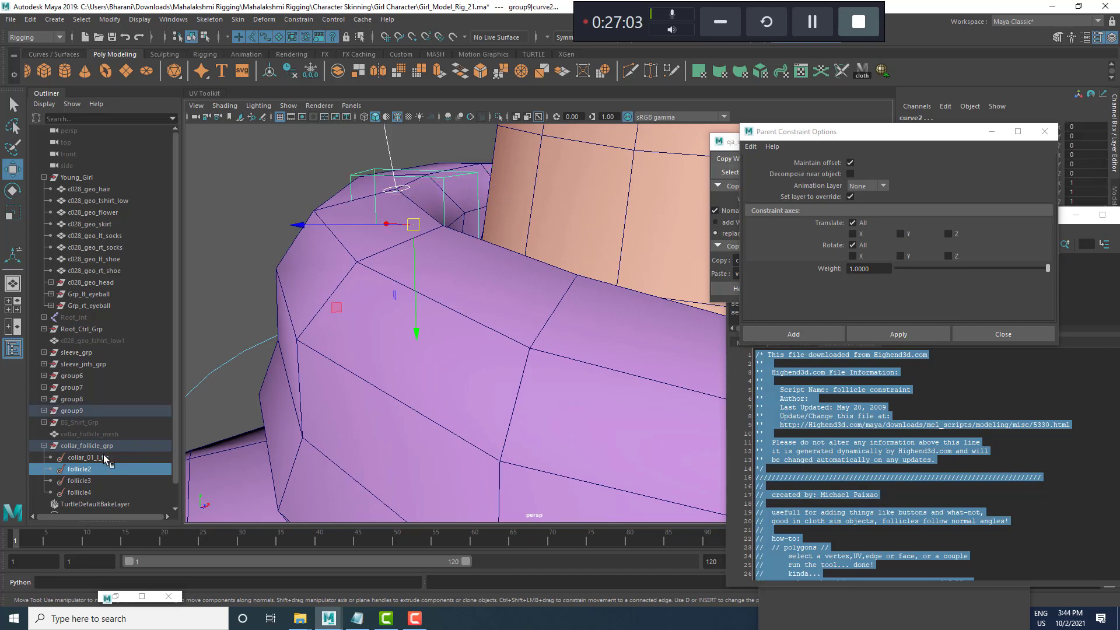
key("ctrl+z")
left_click(85, 410, "ctrl")
left_click(907, 334)
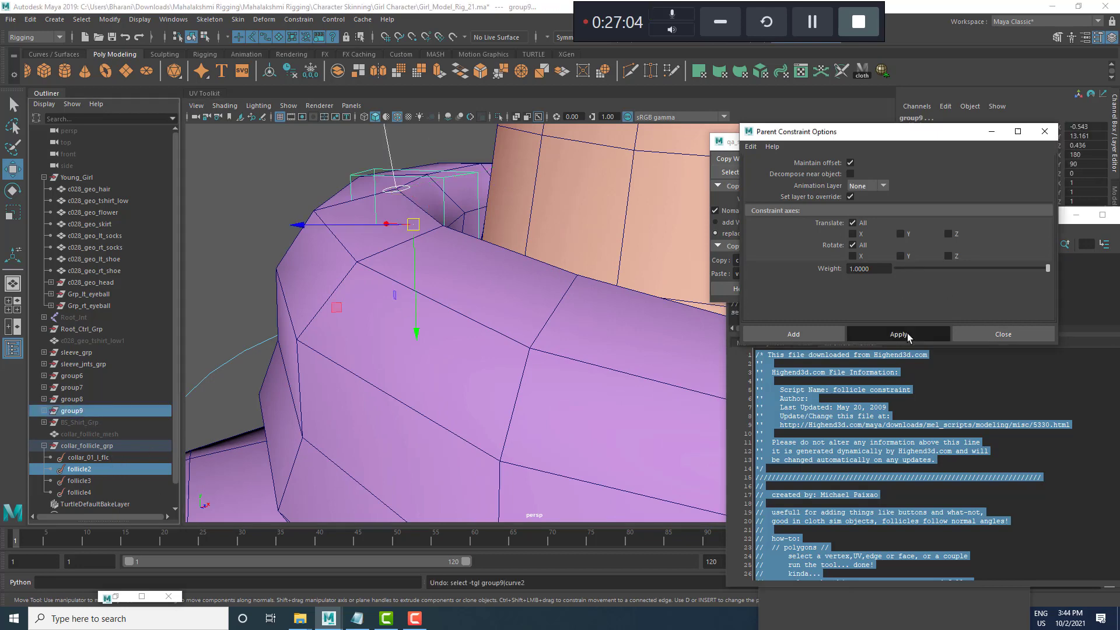
left_click(298, 19)
left_click(305, 84)
Parent-constrain group7 to follicle3 with the offset maintained, and add a scale constraint.
scroll(612, 335, "down", 5)
left_click_drag(612, 335, 560, 332, "alt")
left_click(79, 480)
left_click_drag(613, 283, 525, 280, "alt")
left_click(475, 255)
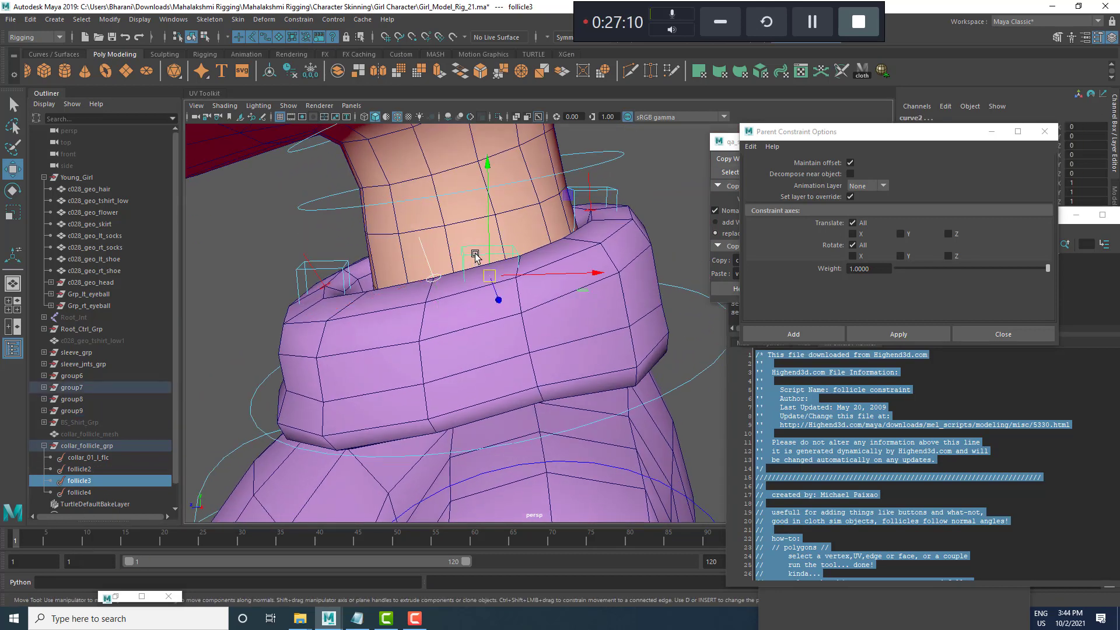
key("ctrl+z")
left_click(111, 388, "ctrl")
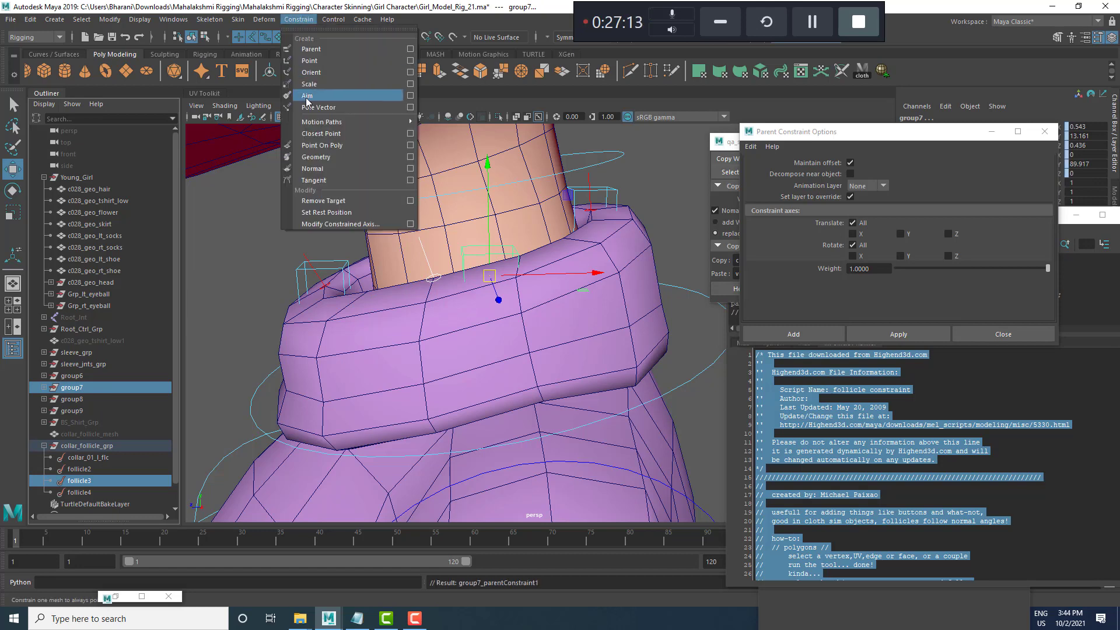
left_click(326, 94)
Parent- and scale-constrain group8 to collar_01_l_flc, close the constraint options and move the skin weights window aside.
left_click(83, 492)
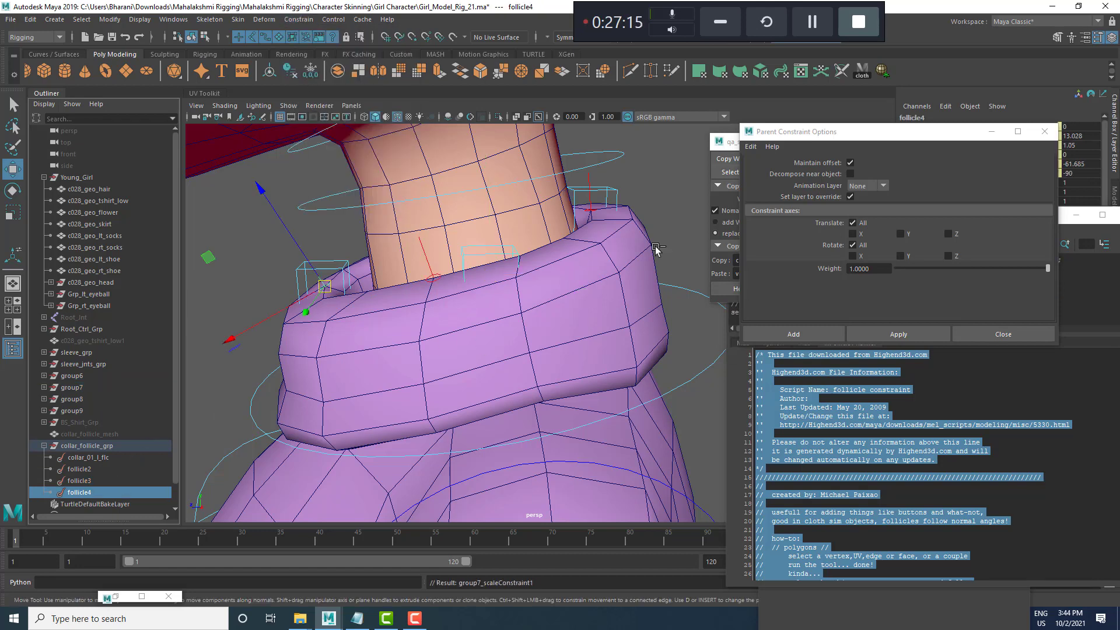
left_click(83, 470)
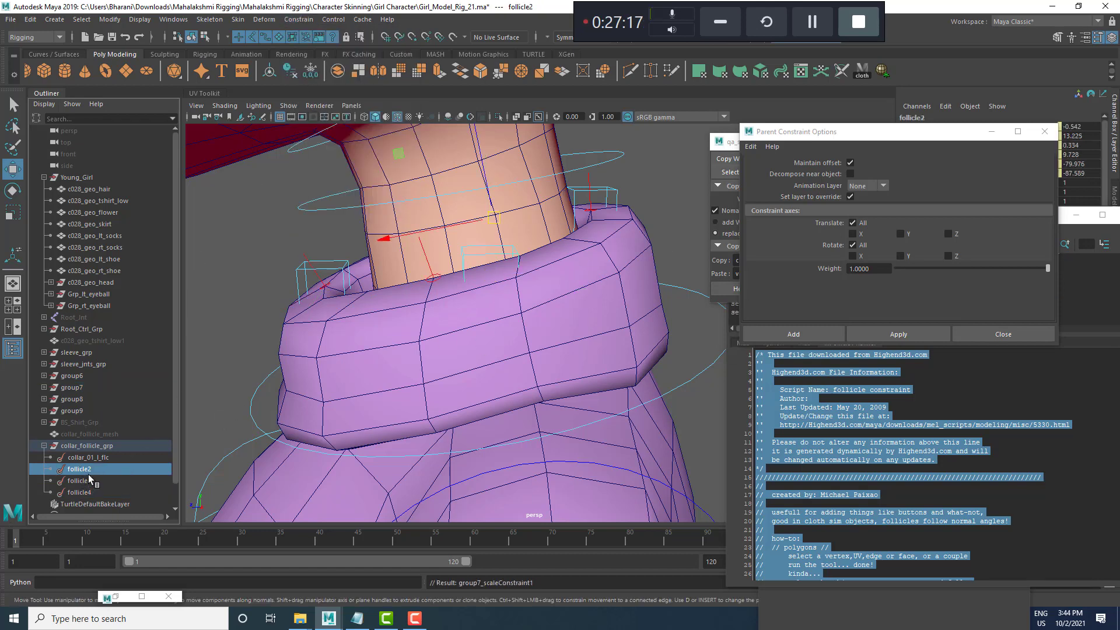
left_click(89, 460)
left_click_drag(590, 328, 522, 326, "alt")
left_click(586, 211, "shift")
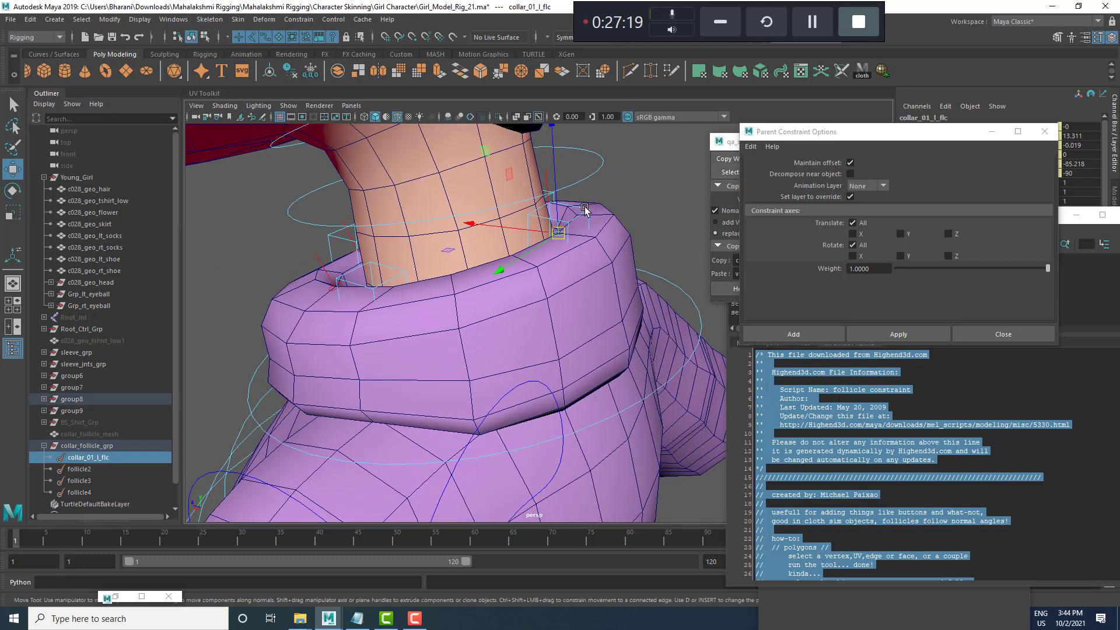
key("ctrl+z")
left_click(86, 400, "ctrl")
left_click(298, 19)
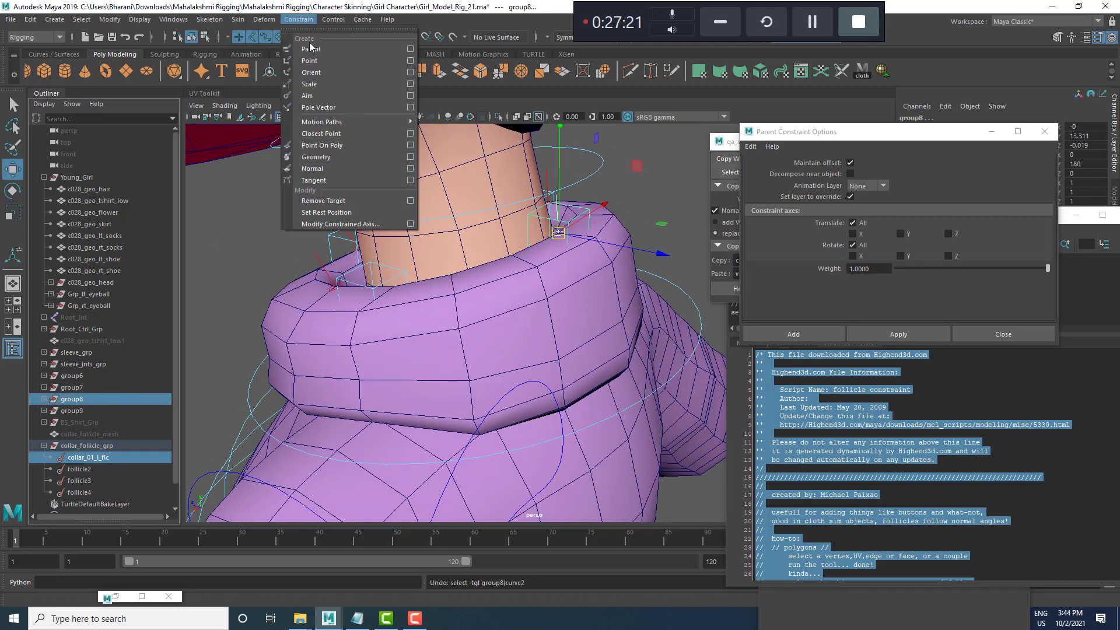
left_click(298, 19)
left_click(299, 19)
left_click(309, 51)
left_click(300, 21)
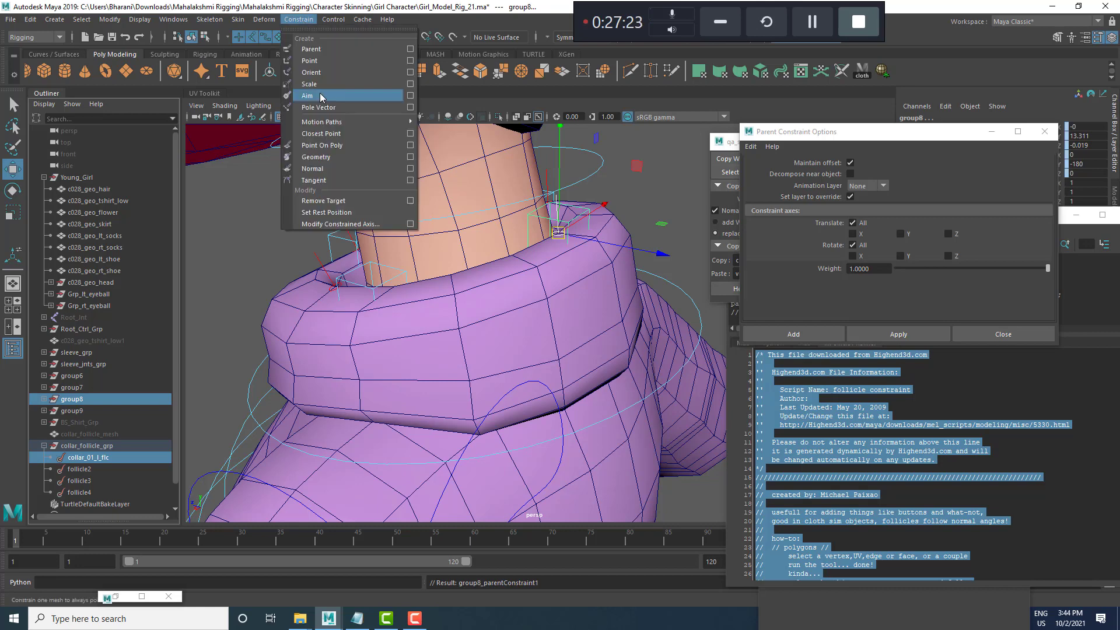
left_click(317, 86)
left_click(1004, 333)
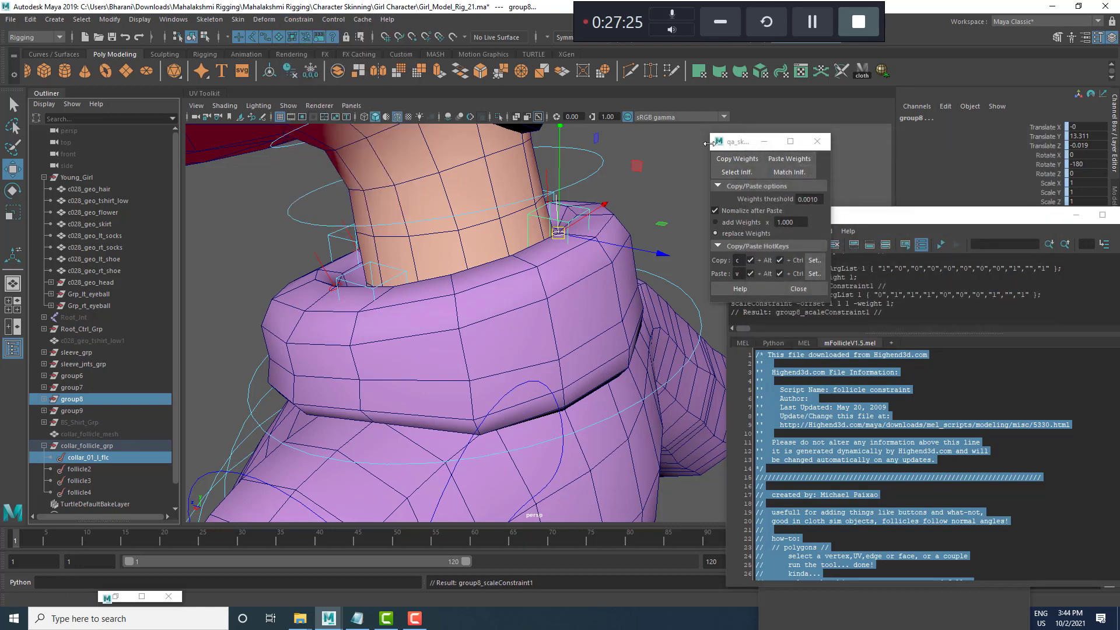
left_click_drag(738, 141, 978, 138)
left_click_drag(474, 327, 641, 294, "alt")
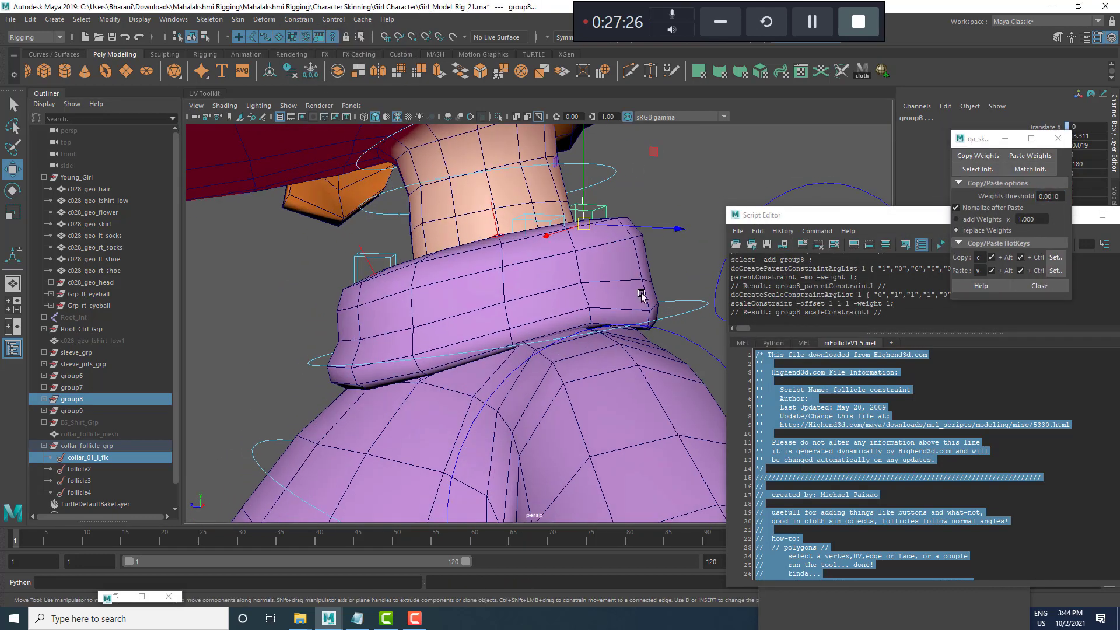
left_click(735, 246)
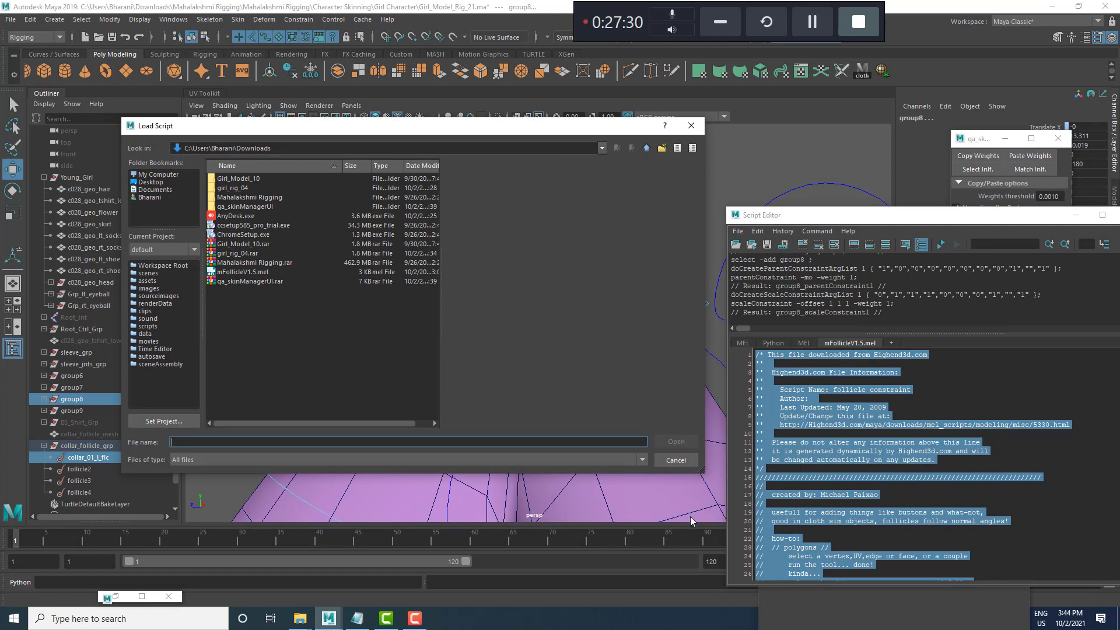
left_click(676, 460)
Save the scene under the new name Girl_Model_Rig_22.ma.
left_click(10, 19)
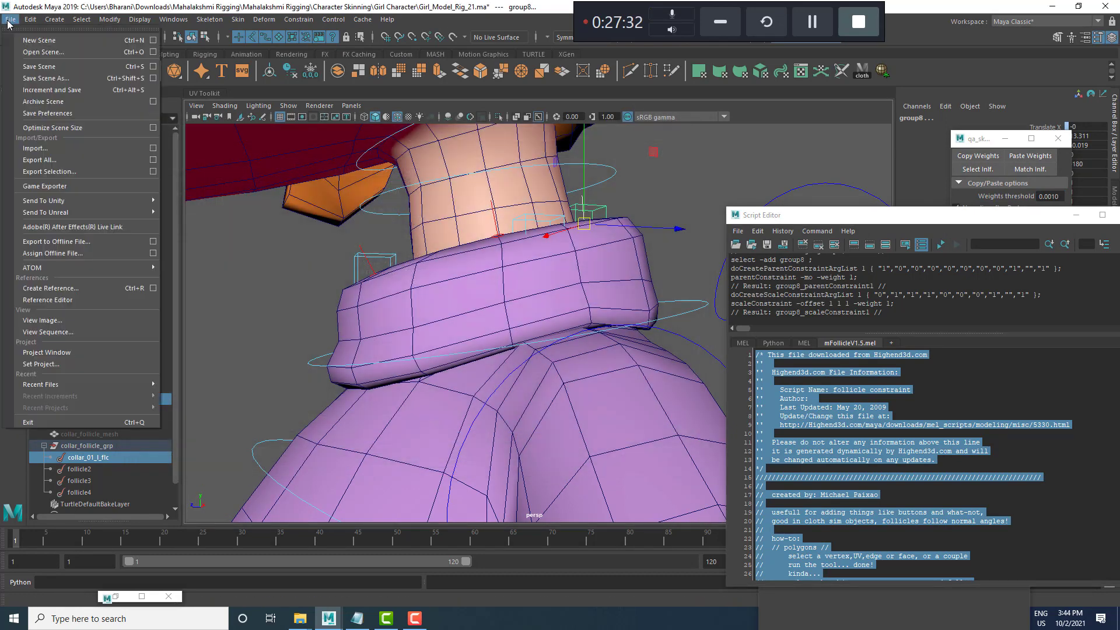
left_click(46, 78)
left_click(227, 442)
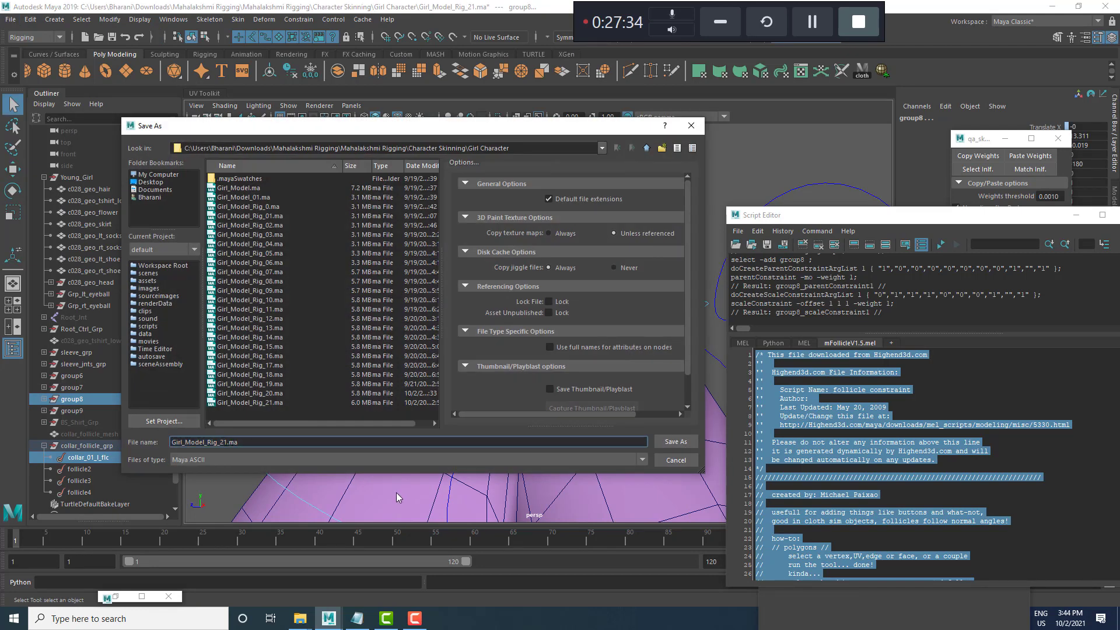
key("BackSpace")
type("2")
key("Return")
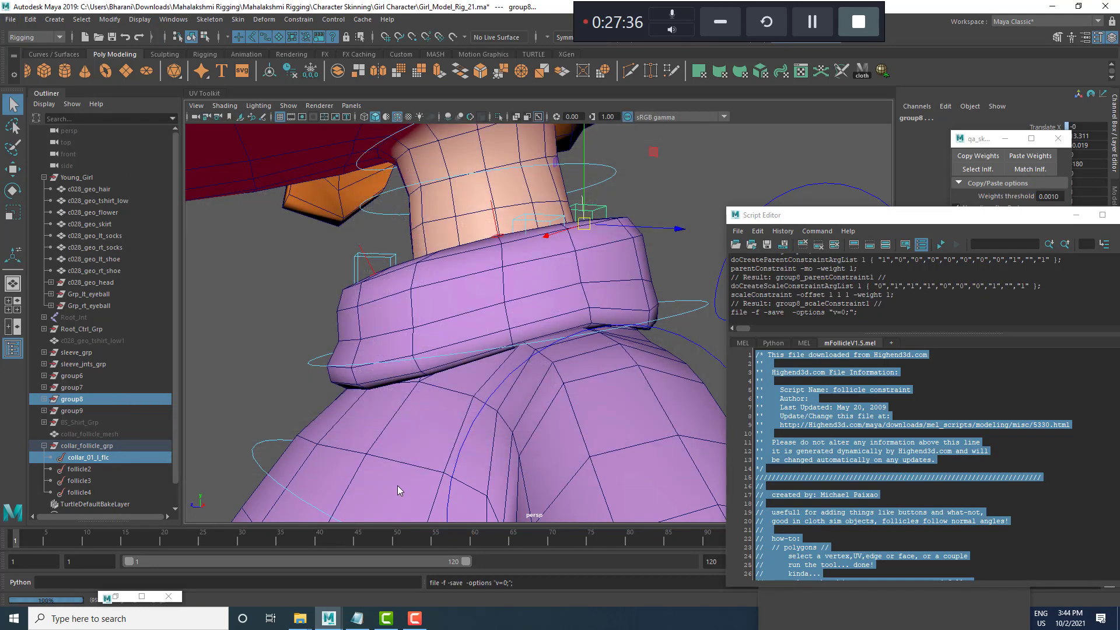
Test the collar controls by rotating Neck_Ctrl in several directions, undoing each rotation.
key("w")
left_click(438, 331)
left_click_drag(438, 330, 454, 326, "alt")
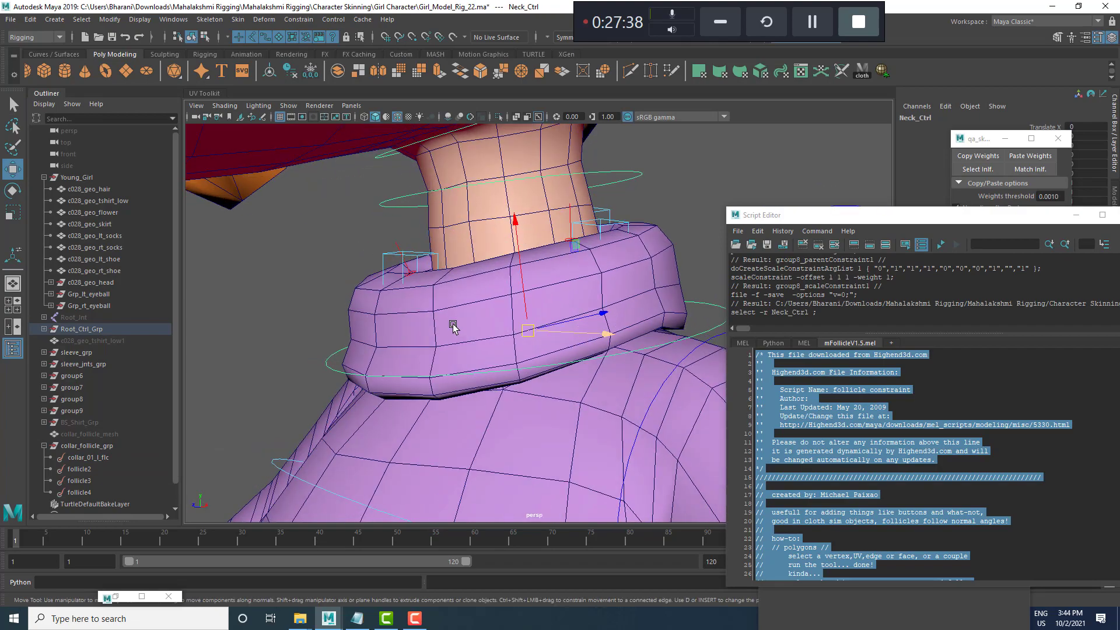
key("e")
left_click_drag(467, 252, 490, 280)
left_click_drag(490, 280, 621, 280, "alt")
key("ctrl+z")
key("ctrl+z")
left_click_drag(411, 278, 431, 330, "alt")
key("ctrl+z")
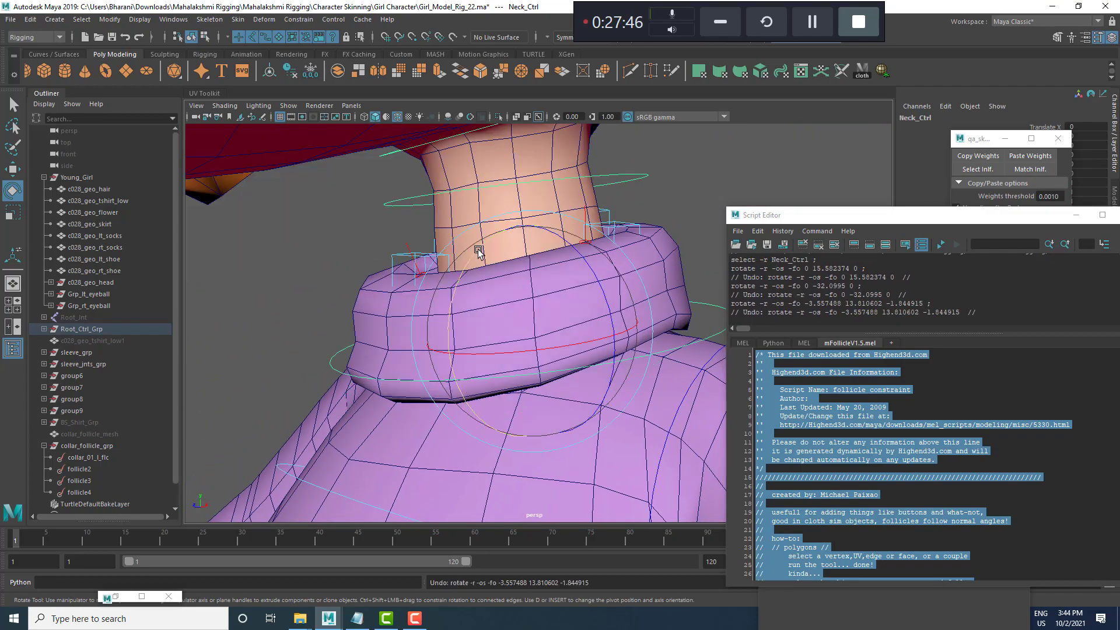
left_click_drag(478, 250, 496, 233)
key("ctrl+z")
left_click_drag(597, 285, 580, 262)
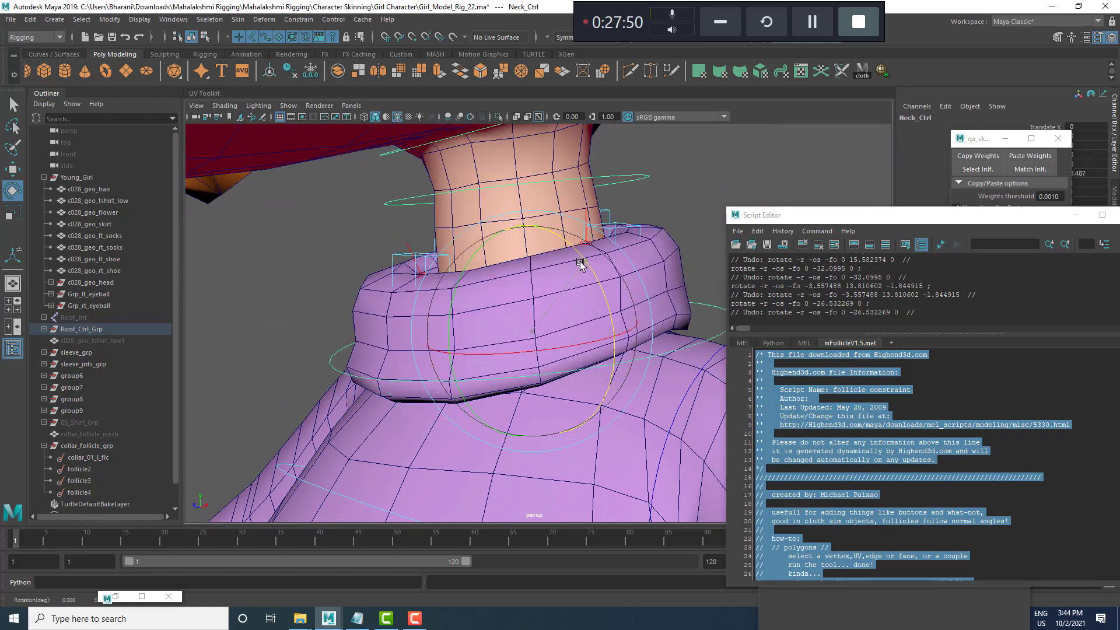
key("ctrl+z")
Test the collar control curve under group7 by moving it, and undo the move.
key("w")
left_click(635, 225)
left_click_drag(635, 225, 904, 301, "alt")
key("ctrl+z")
scroll(576, 350, "down", 2)
middle_click_drag(576, 350, 551, 307, "alt")
scroll(525, 335, "down", 2)
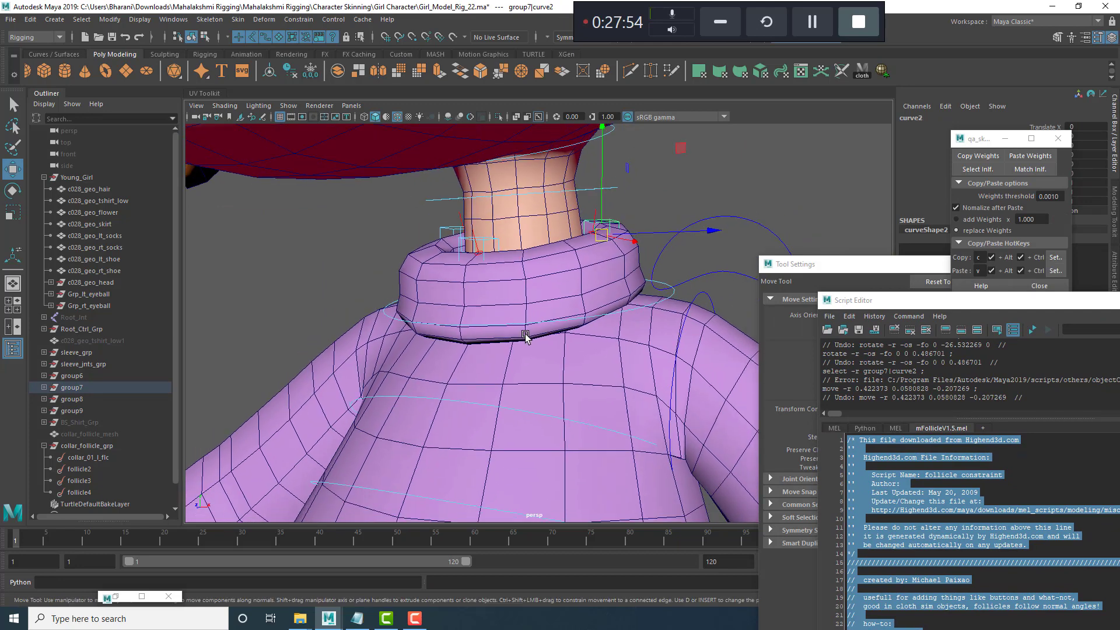
Create a front-of-chain blend shape named tshirt_BSP with BS_Collar_Base as the target on the c028_geo_tshirt_low mesh.
left_click(44, 446)
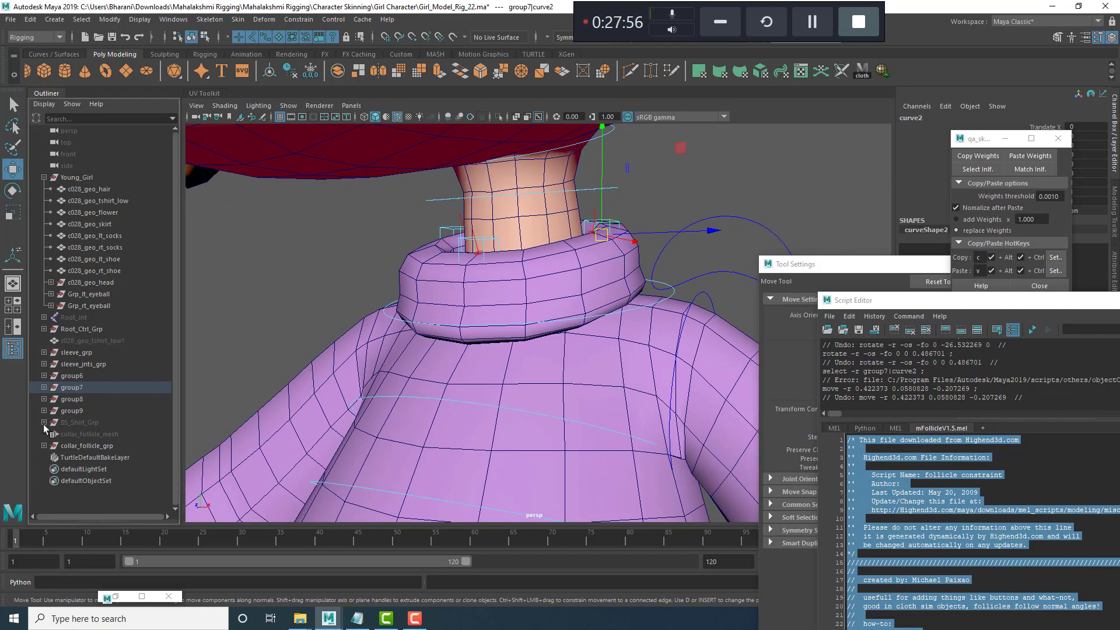
left_click(44, 422)
left_click(88, 434)
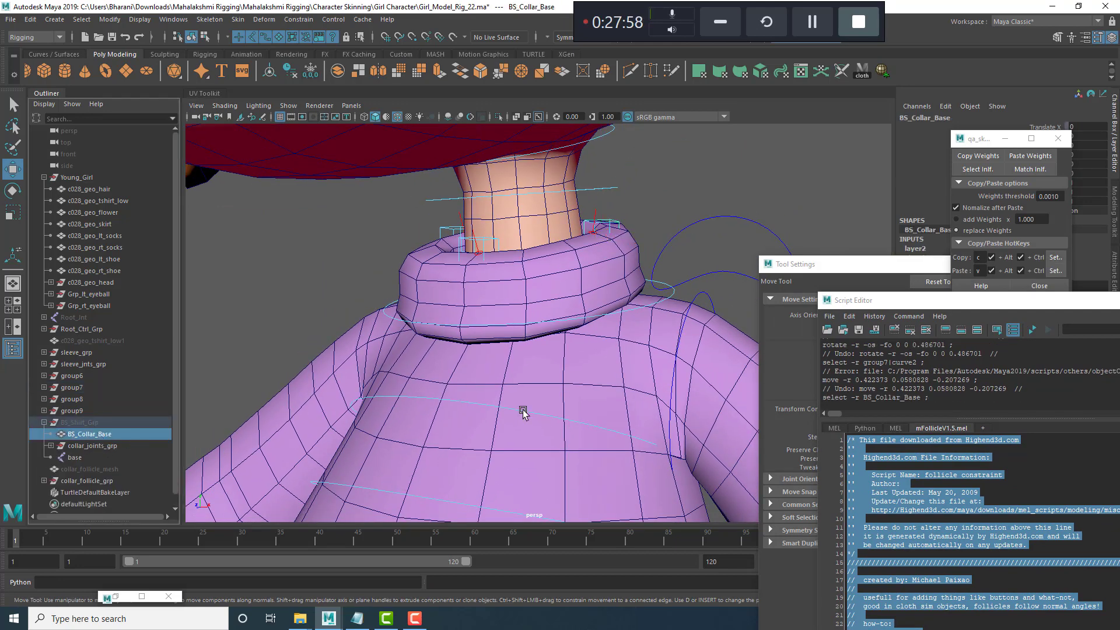
scroll(546, 284, "down", 1)
left_click(545, 284, "shift")
left_click(264, 20)
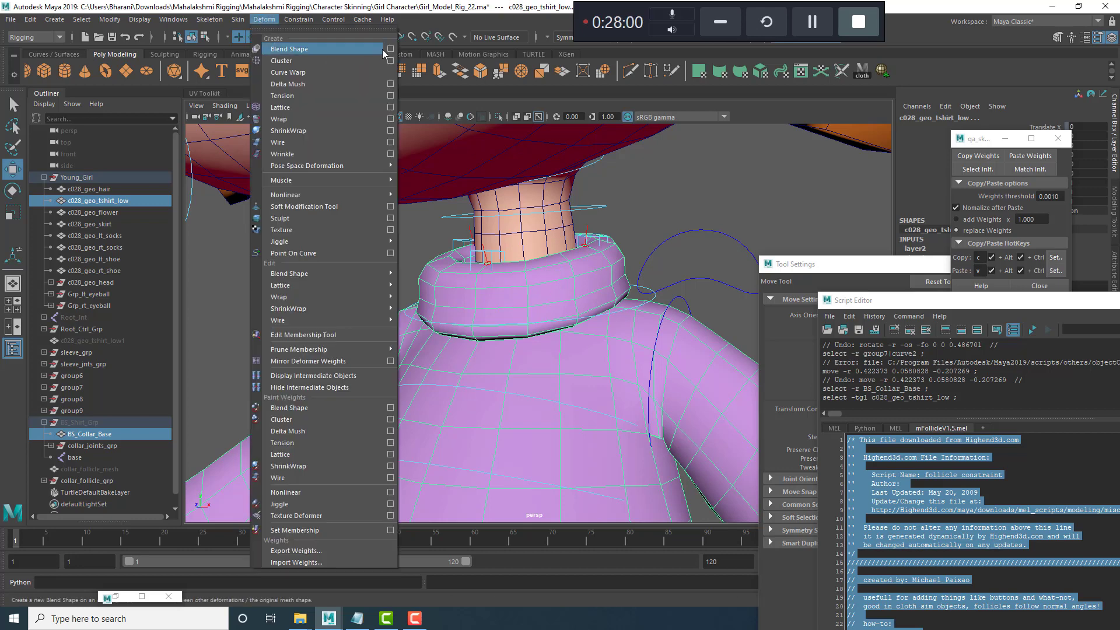
left_click(390, 49)
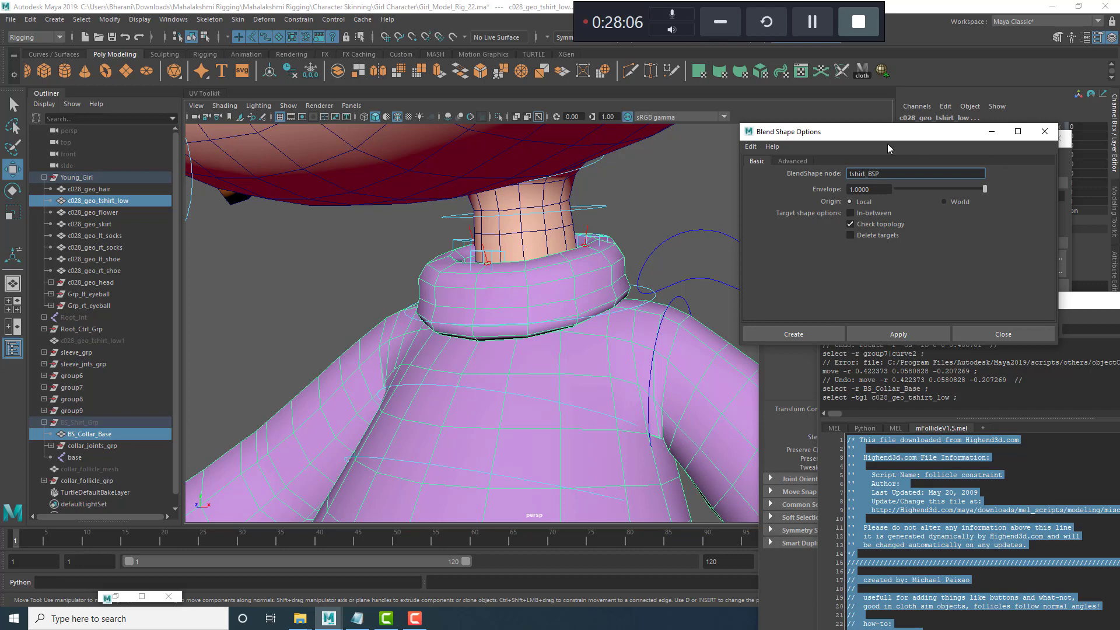
left_click(807, 161)
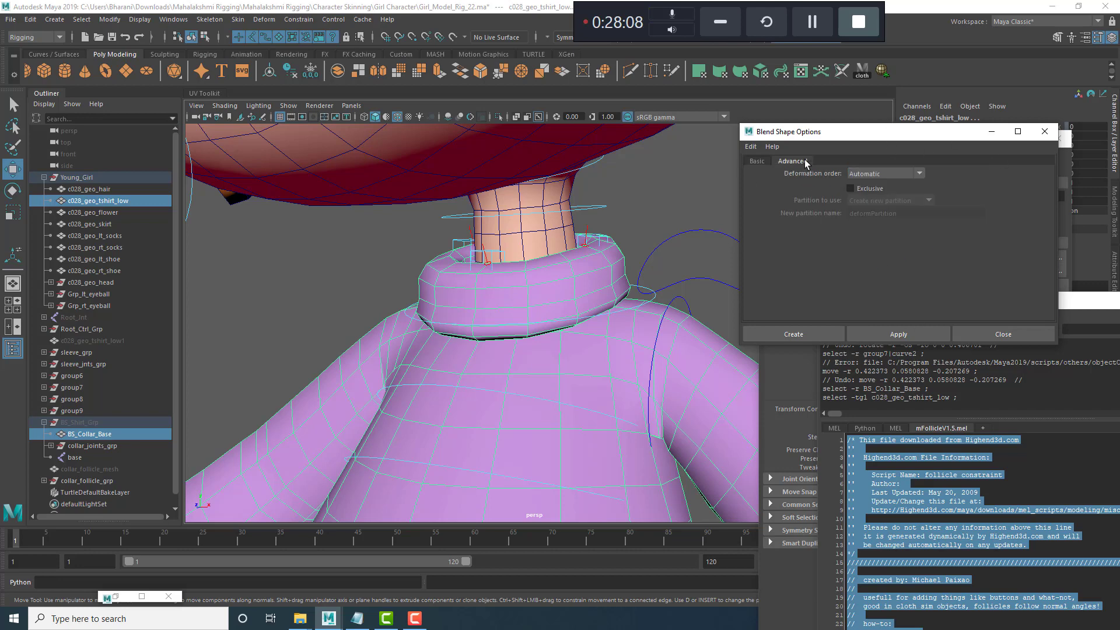
left_click(877, 172)
left_click(883, 197)
left_click(919, 334)
left_click(1000, 335)
left_click(675, 229)
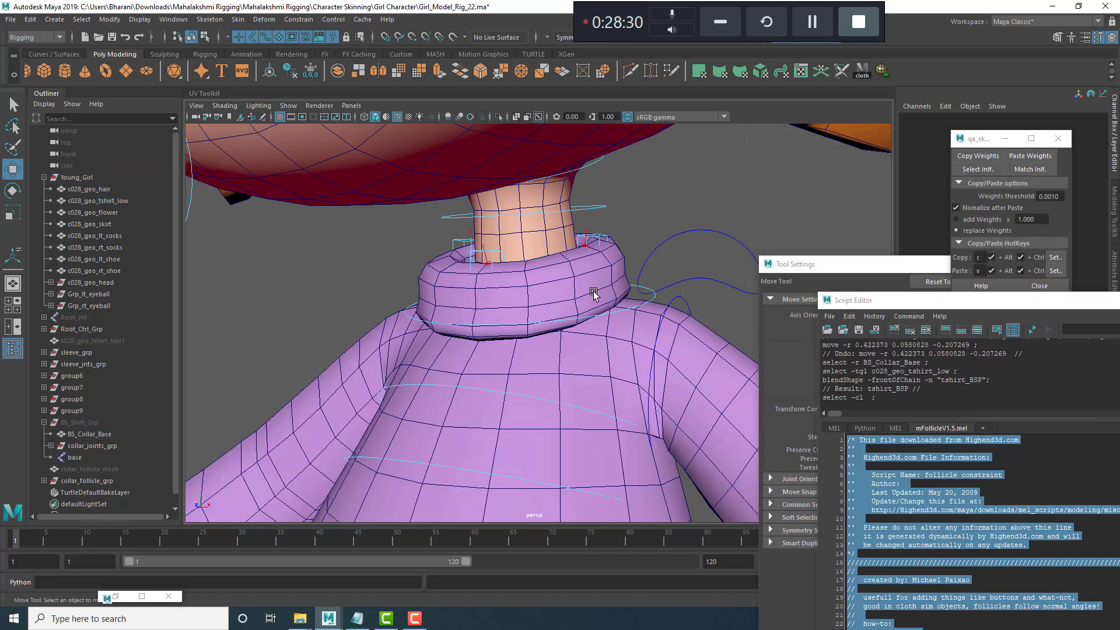
Clear the floating windows off the channel list and set the BS_Collar_Base weight of tshirt_BSP on the shirt to 1.
left_click(591, 291)
left_click_drag(892, 266, 992, 417)
left_click(1004, 138)
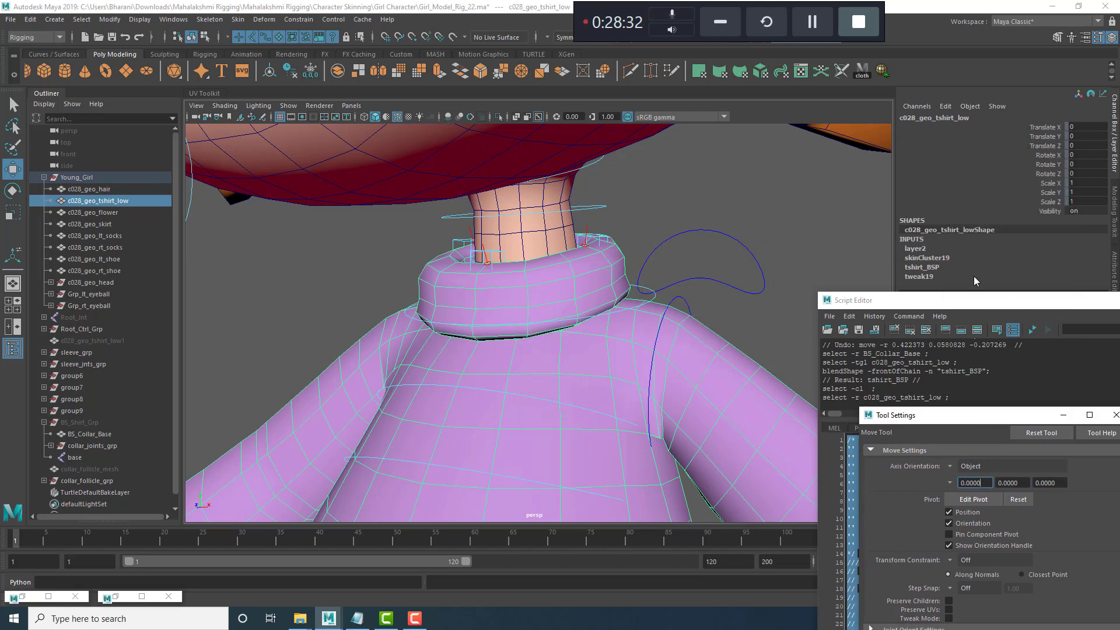
left_click(927, 257)
left_click_drag(967, 307, 963, 404)
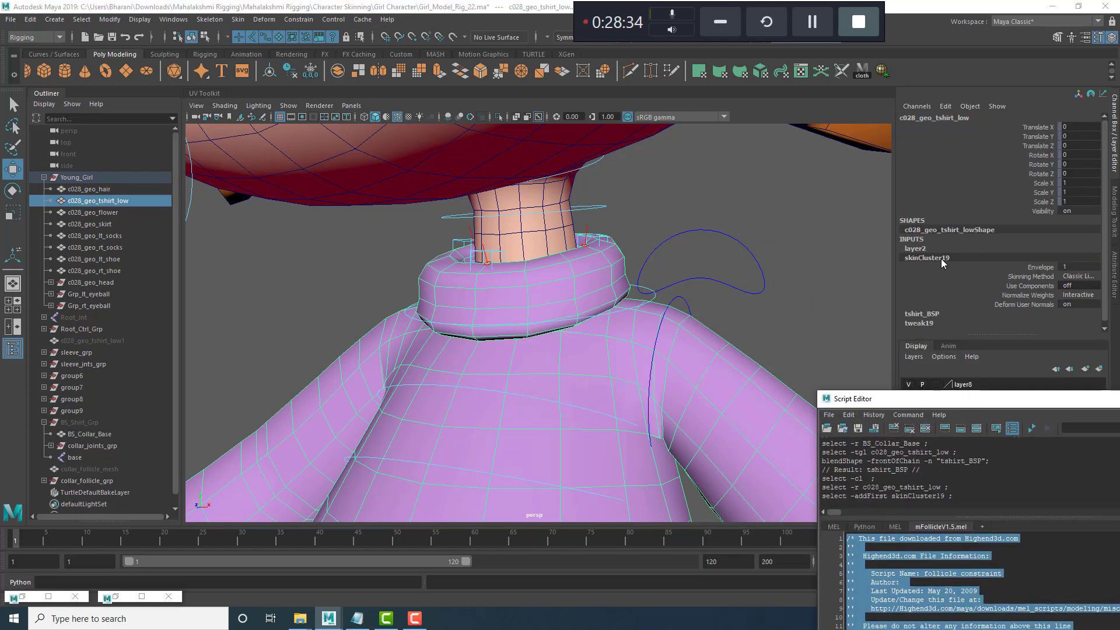
left_click(927, 295)
left_click(1044, 285)
middle_click_drag(1048, 286, 847, 263)
left_click(678, 201)
Test the blend shape by moving the collar control curve under group7, and undo the move.
key("w")
scroll(647, 216, "up", 4)
left_click_drag(642, 220, 725, 275, "alt")
left_click(660, 204)
key("ctrl+z")
left_click_drag(603, 299, 582, 280, "alt")
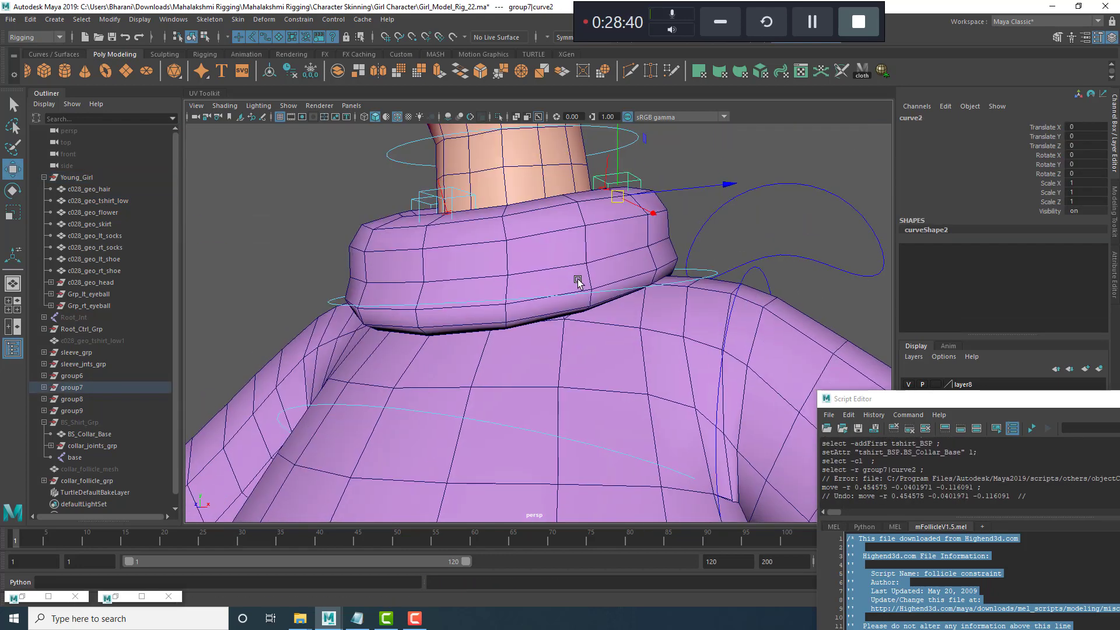
Test how the collar follows the neck by rotating Neck_Ctrl about two axes, undoing each rotation.
left_click(699, 270)
key("e")
mouse_move(507, 225)
left_mouse_down()
mouse_move(477, 219)
mouse_move(500, 187)
mouse_move(498, 230)
left_mouse_up()
key("ctrl+z")
left_click_drag(595, 210, 592, 220)
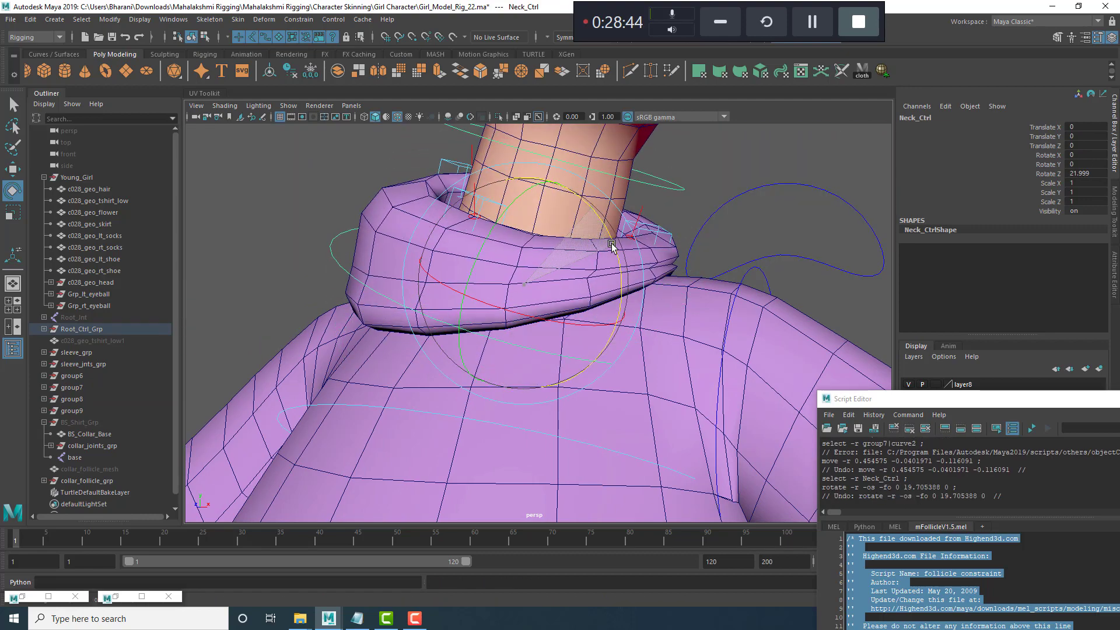
key("ctrl+z")
Move the collar control curve under group7 again to check the shirt deformation, and undo the move.
left_click_drag(667, 231, 731, 210, "alt")
left_click(643, 225)
key("w")
key("ctrl+z")
left_click_drag(589, 315, 575, 262, "alt")
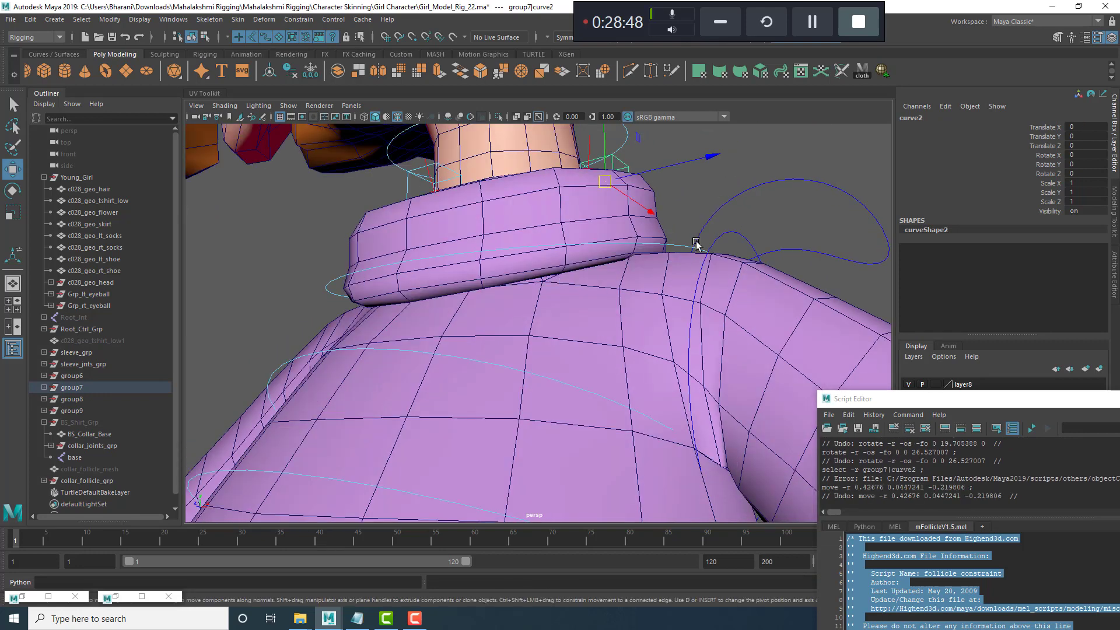
Parent collar_follicle_mesh and collar_follicle_grp under BS_Shirt_Grp.
left_click(690, 242)
scroll(546, 311, "down", 5)
left_click_drag(568, 303, 502, 379, "alt")
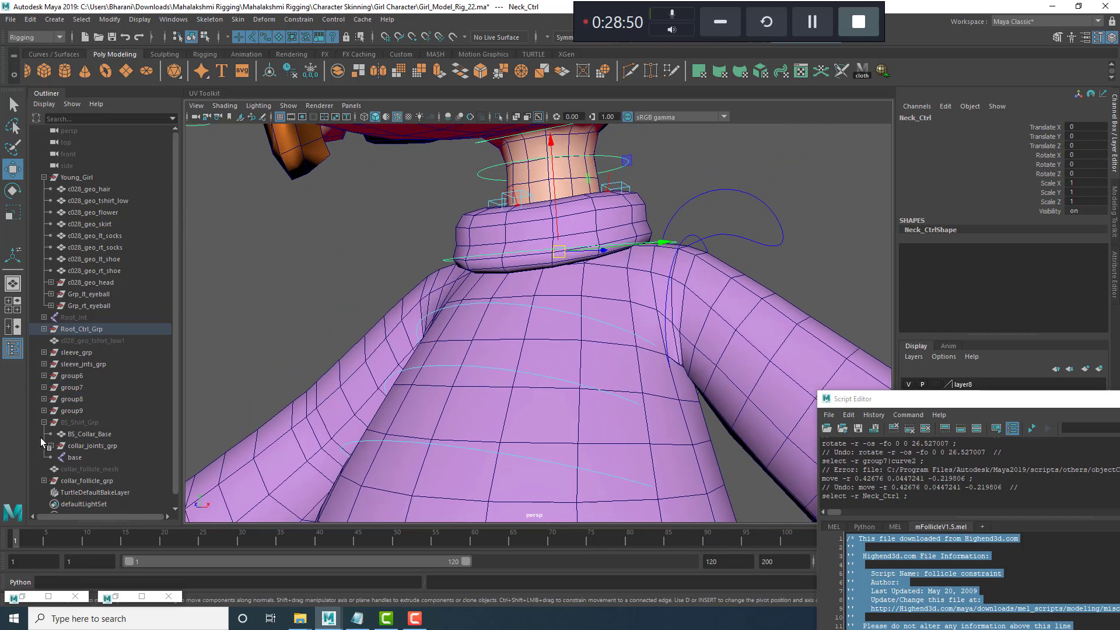
left_click(44, 421)
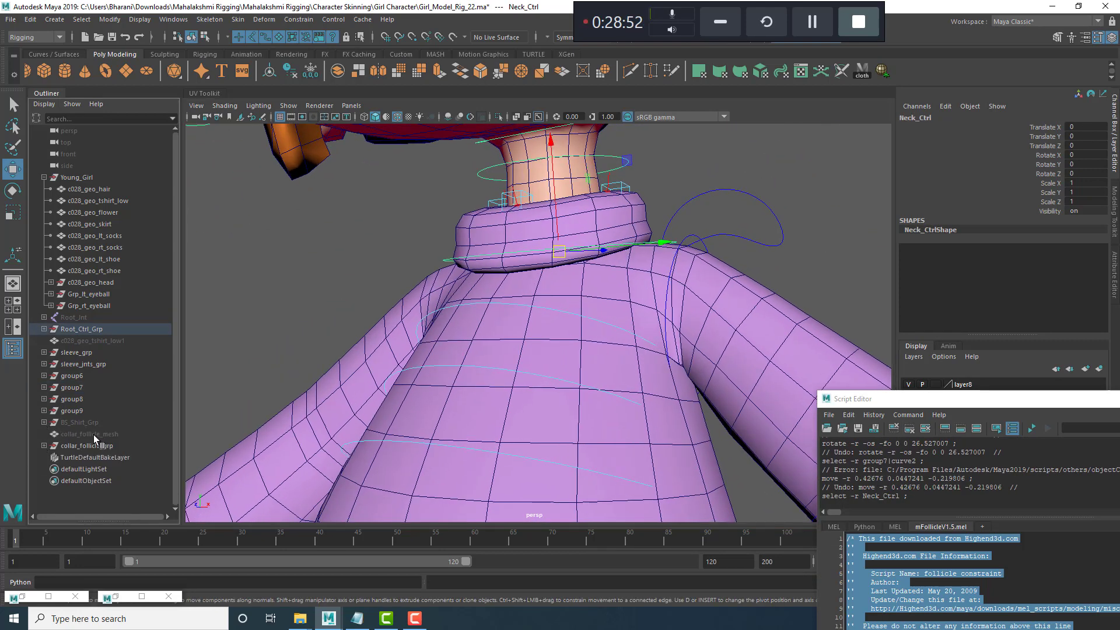
left_click(94, 435)
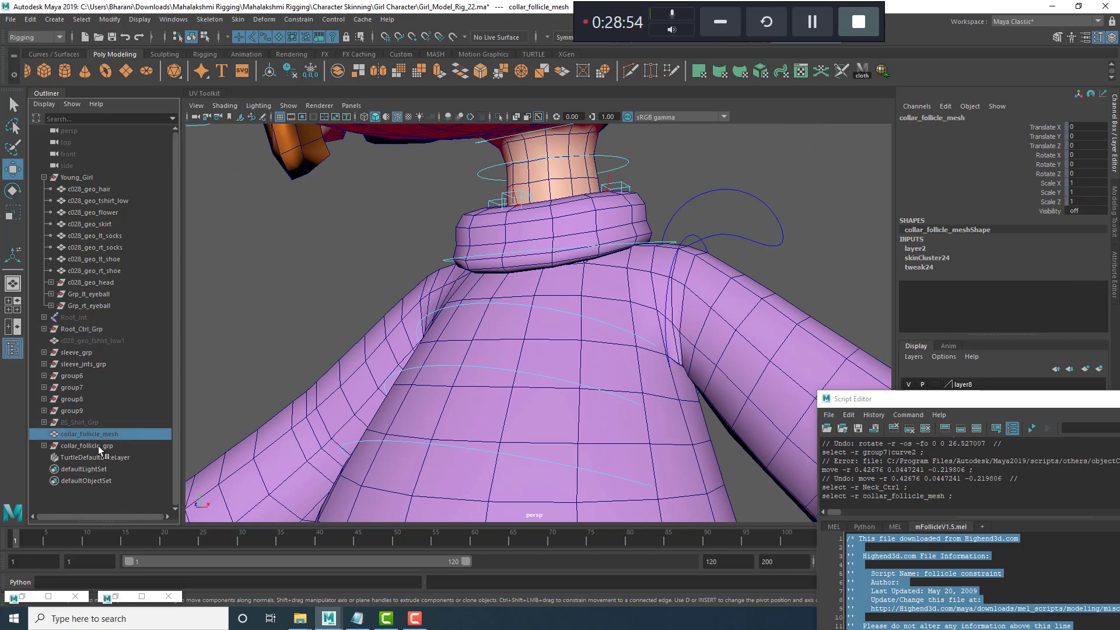
left_click(98, 445, "ctrl")
left_click(88, 422, "ctrl")
key("p")
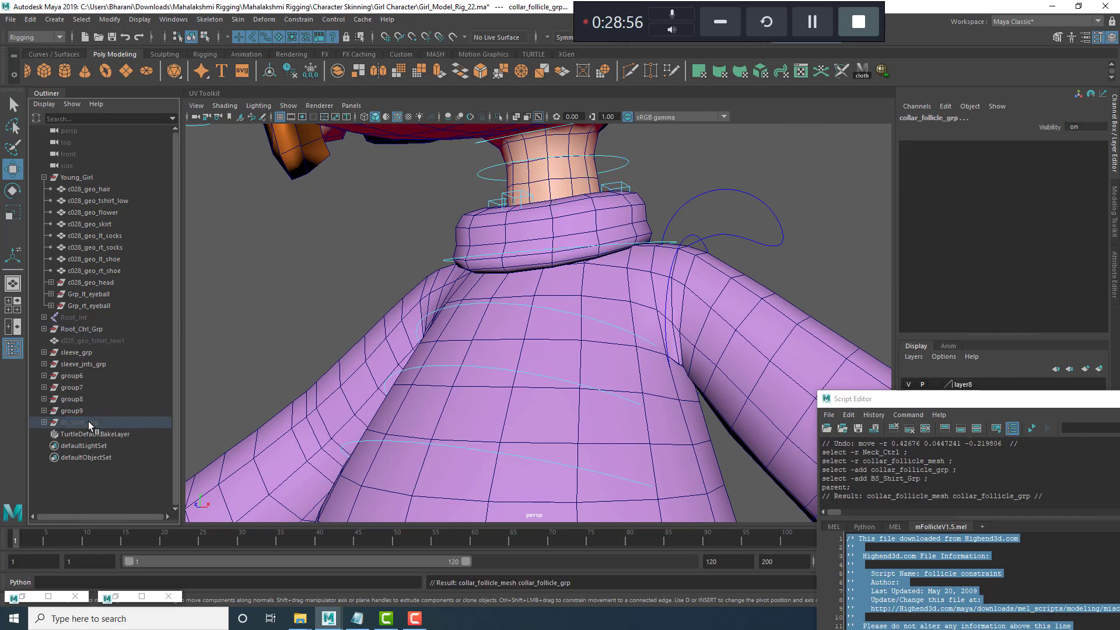
Review the nodes inside BS_Shirt_Grp one by one and compare the connections of BS_Collar_Base with those of the shirt mesh.
left_click(88, 421)
left_click(44, 421)
left_click_drag(502, 280, 600, 350, "alt")
left_click(106, 435)
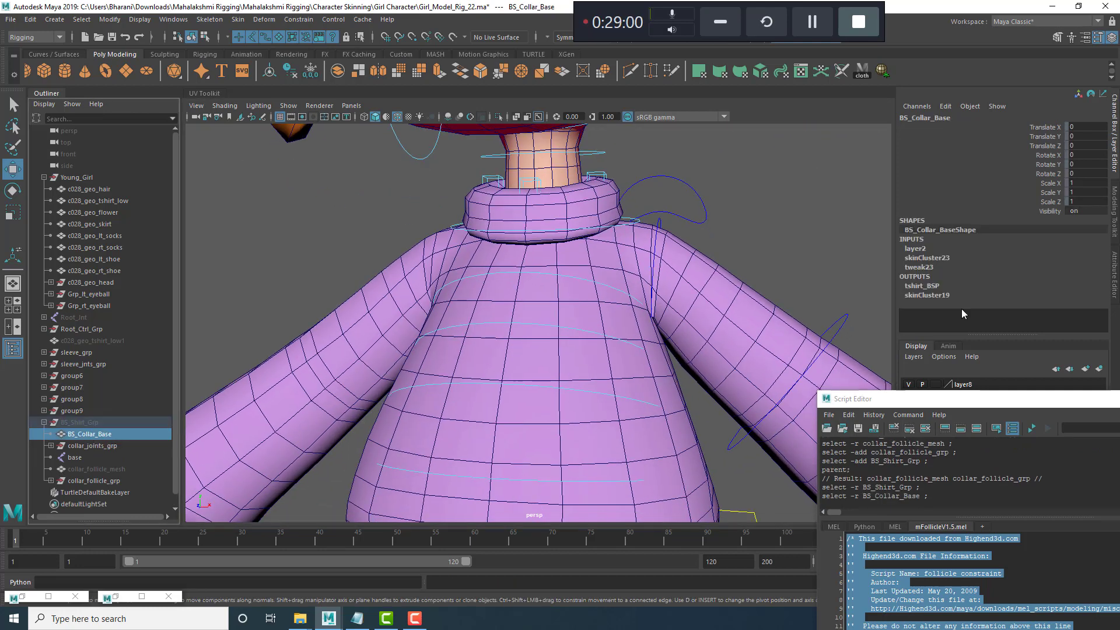
left_click(570, 325)
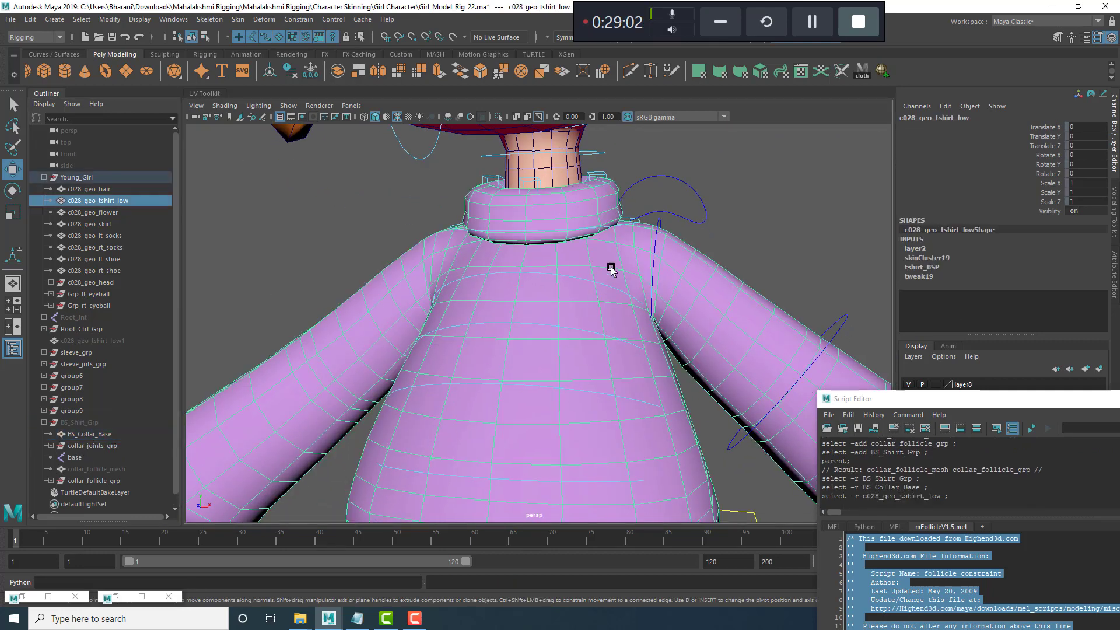
left_click(87, 434)
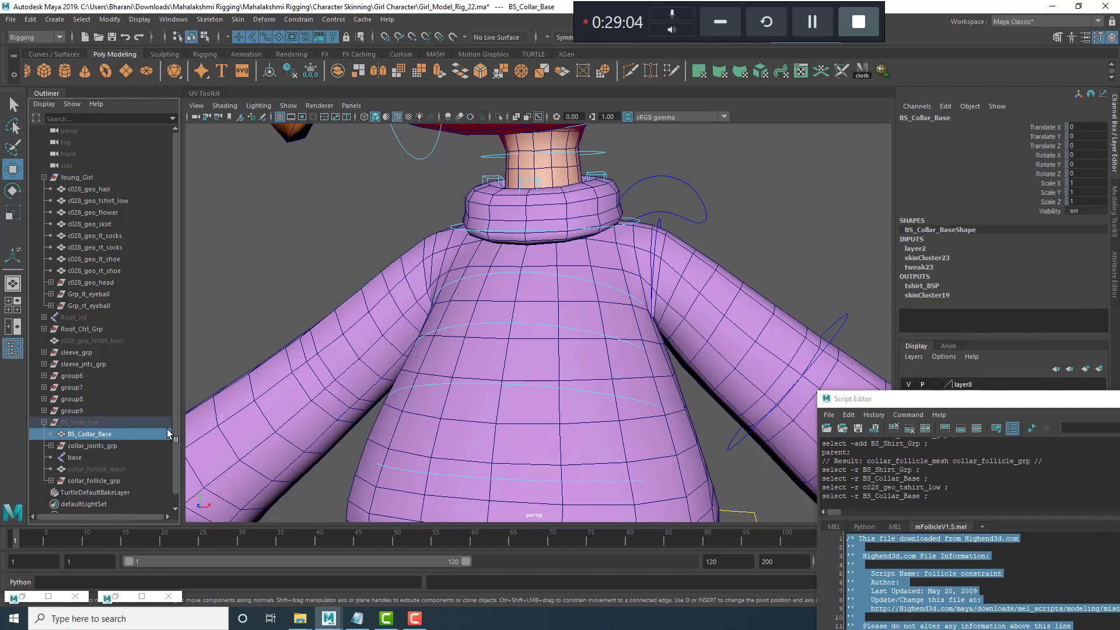
left_click(94, 446)
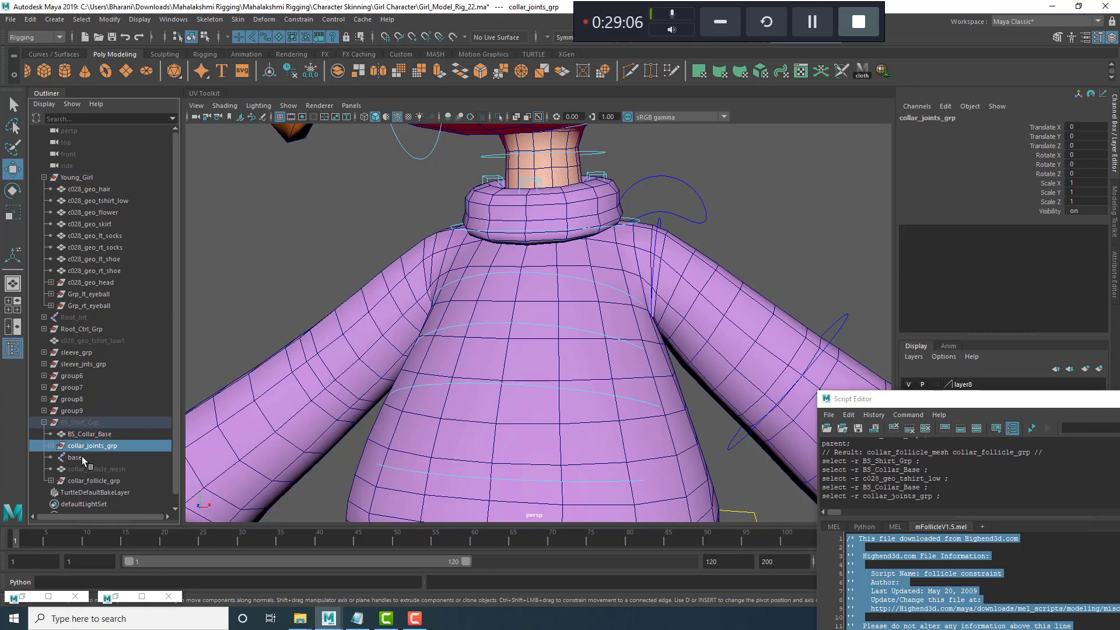
left_click(81, 457)
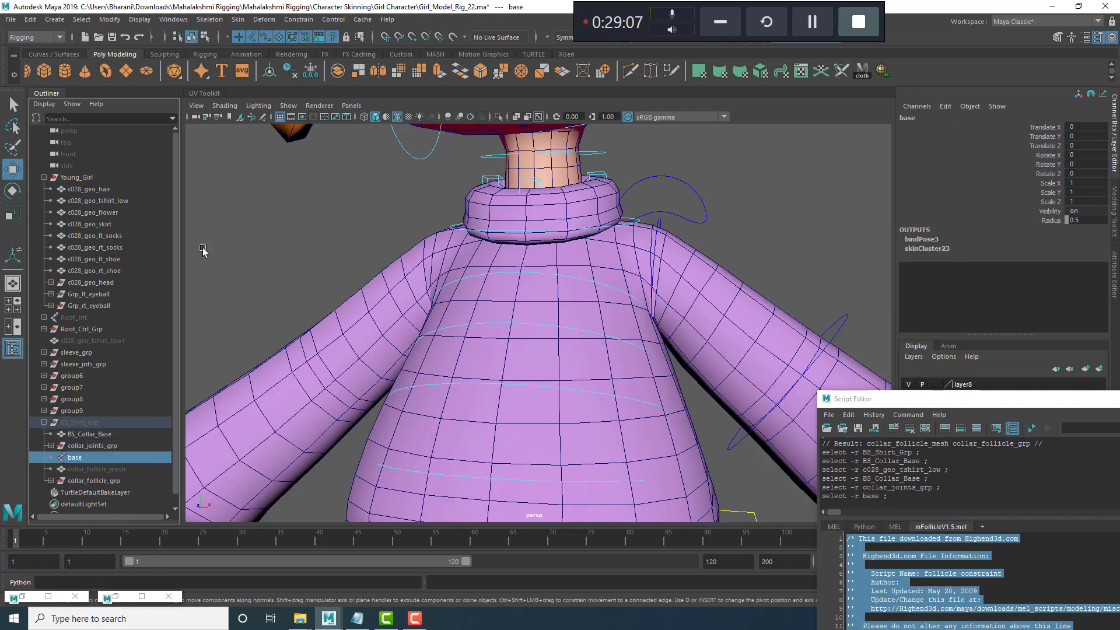
left_click(91, 469)
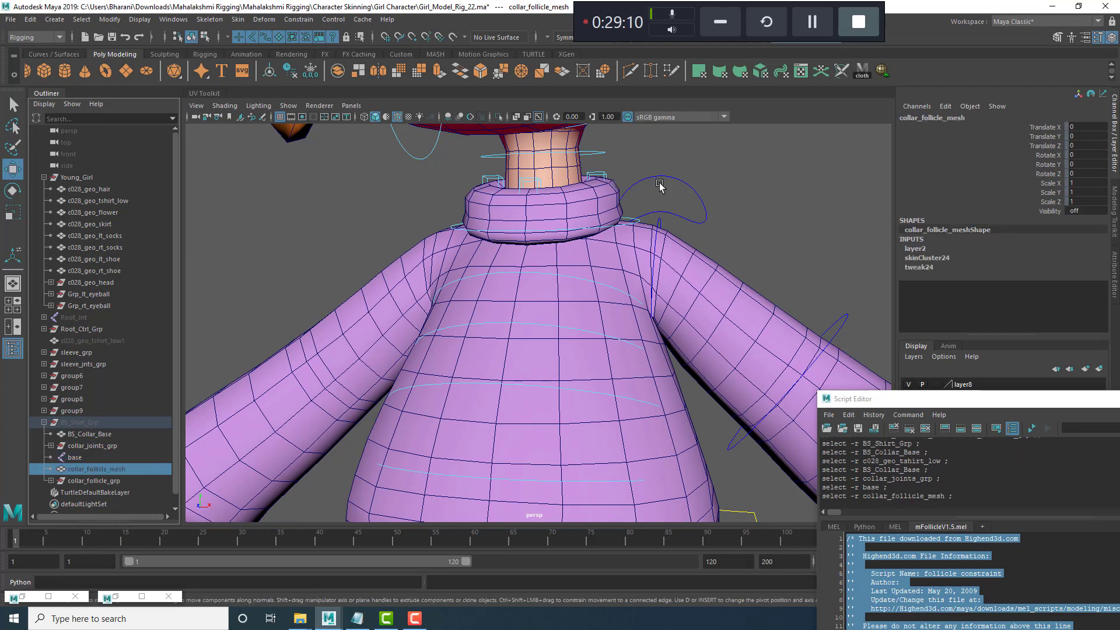
left_click(82, 480)
left_click(44, 422)
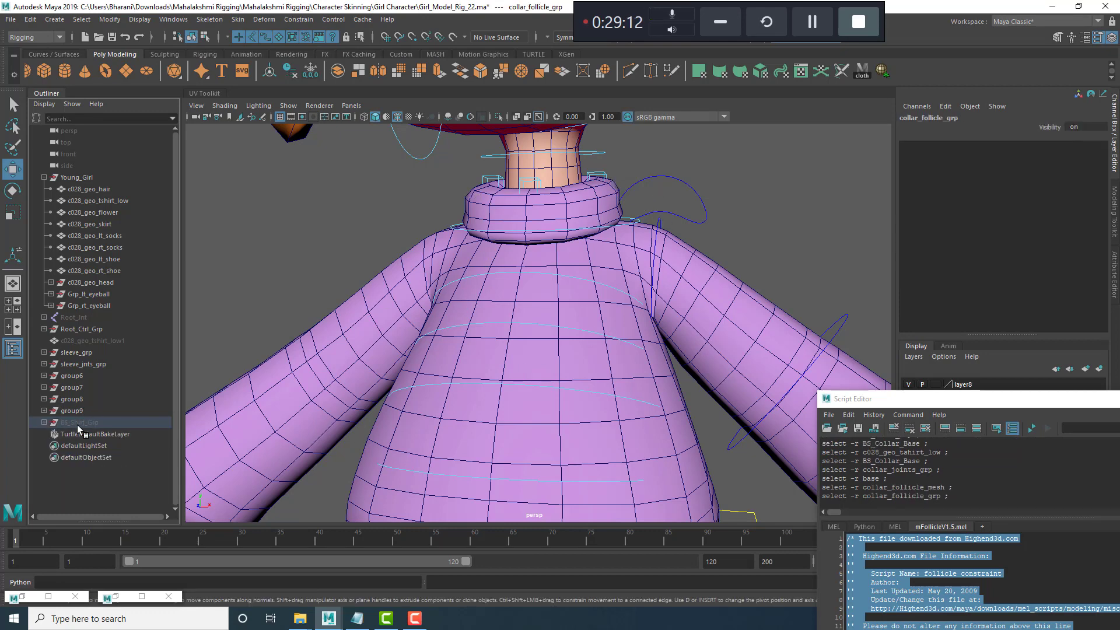
Group BS_Shirt_Grp under a new parent group named Deformers.
left_click(77, 422)
key("ctrl+g")
double_click(97, 423)
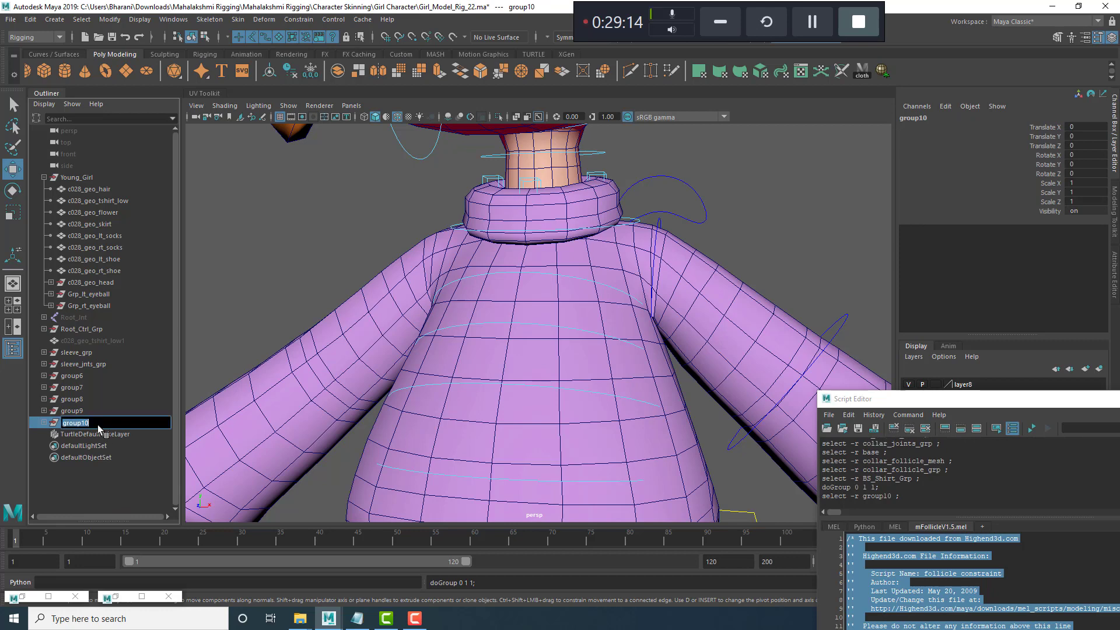
type("Deformers")
key("Return")
Create an empty group named lattice, parent it under Deformers, and collapse the Deformers hierarchy.
left_click(45, 422)
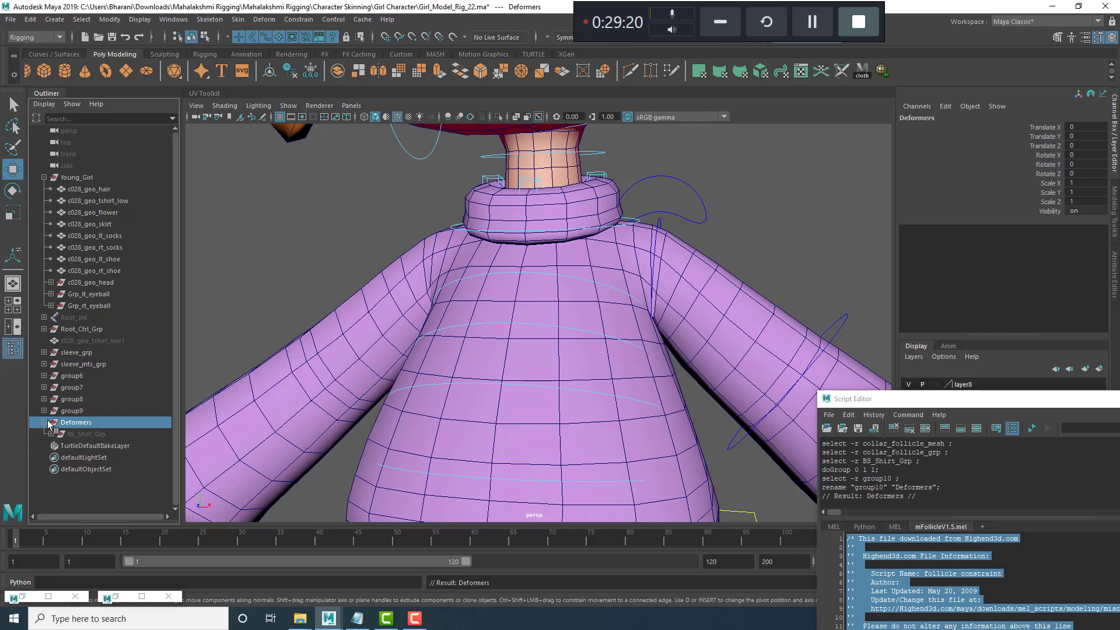
left_click(278, 332)
key("ctrl+g")
double_click(78, 446)
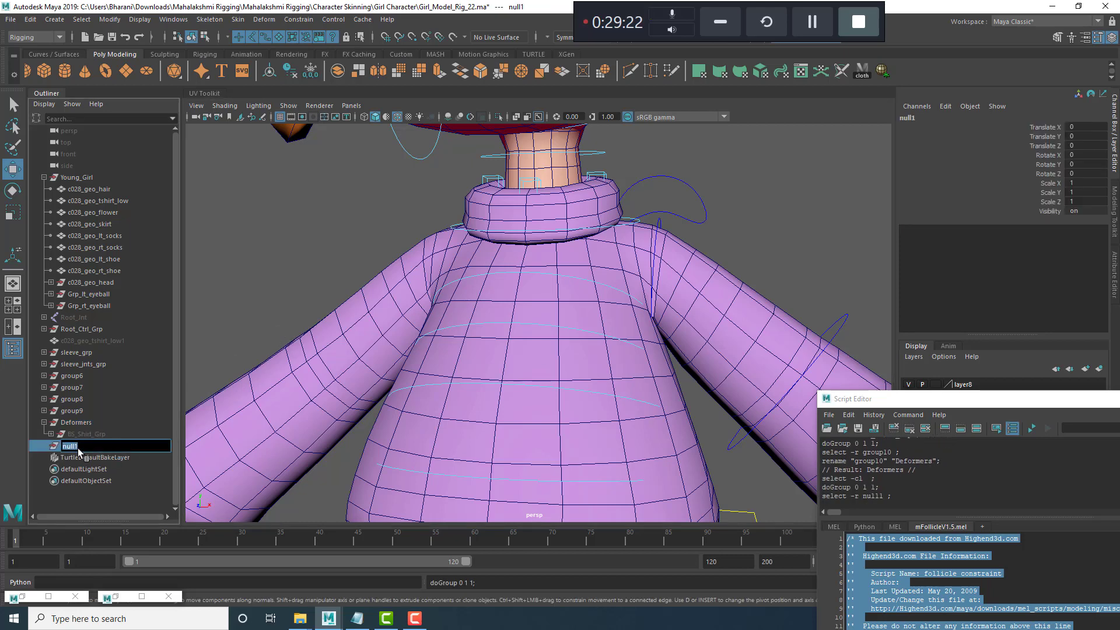
type("lattice")
key("Return")
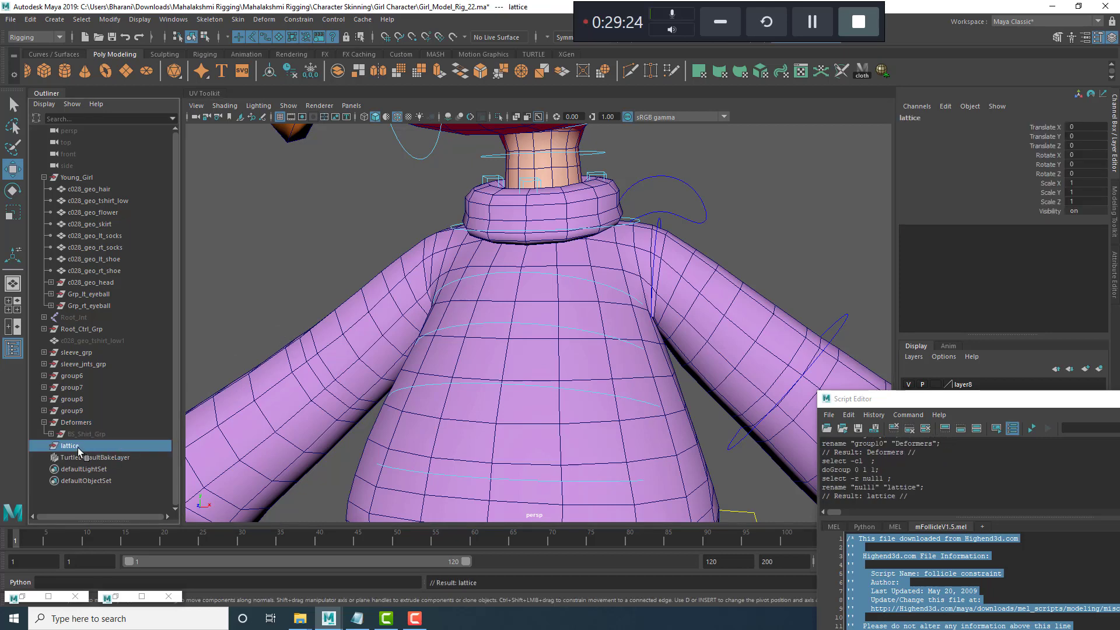
left_click(81, 423, "ctrl")
key("p")
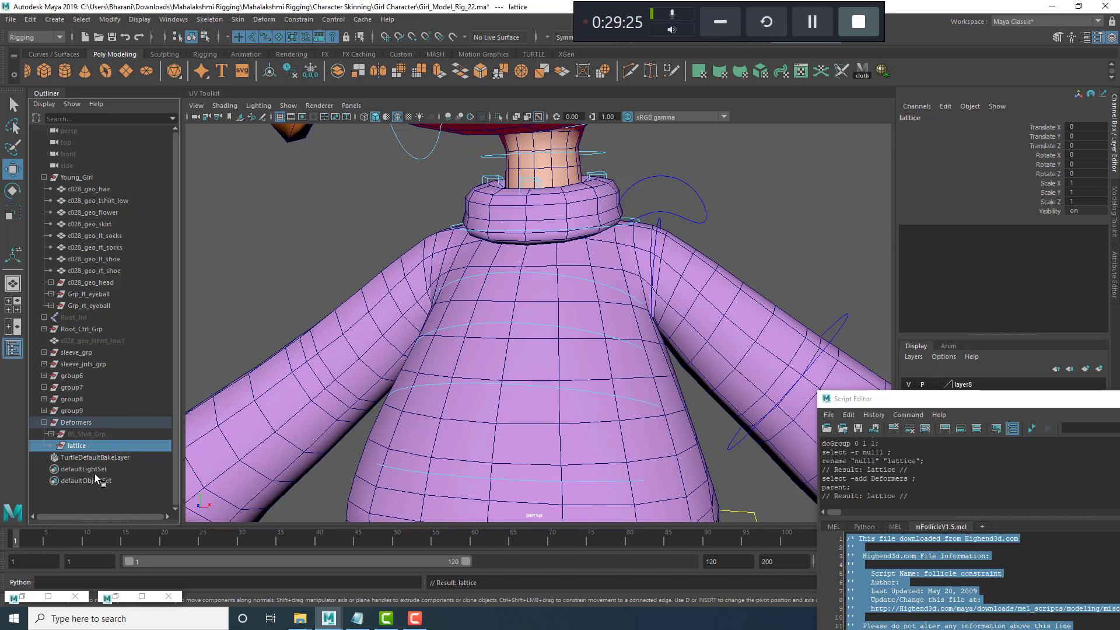
left_click(42, 434)
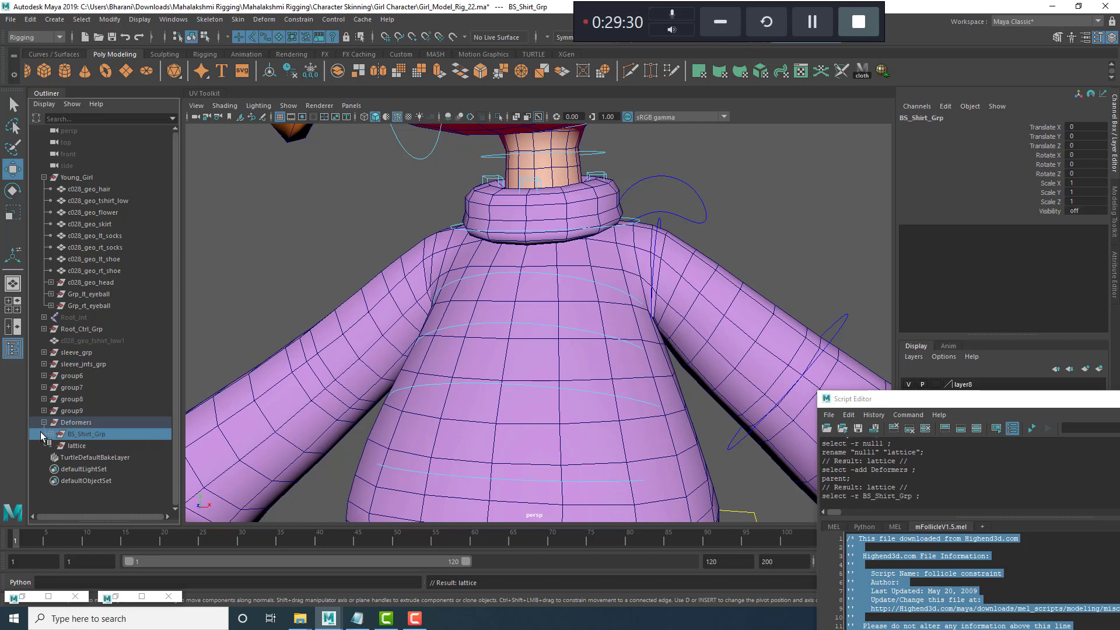
left_click(44, 422)
left_click(76, 424)
left_click(747, 186)
Rotate Neck_Ctrl freely and about a single axis to test the collar, undoing each rotation.
left_click_drag(610, 237, 572, 246, "alt")
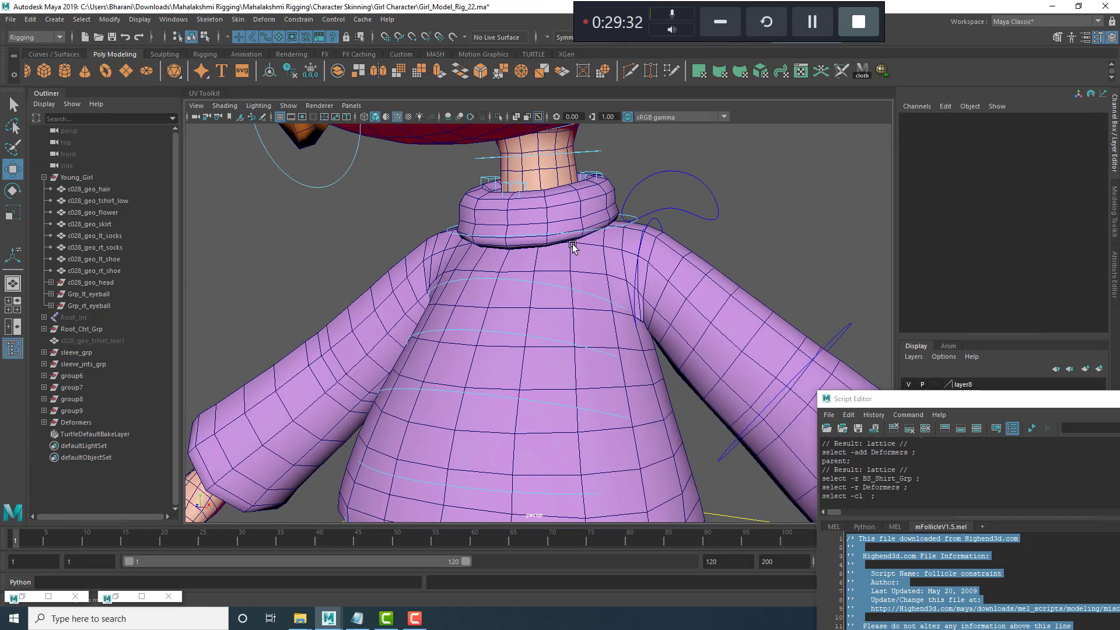
left_click(573, 246)
scroll(568, 262, "up", 3)
key("e")
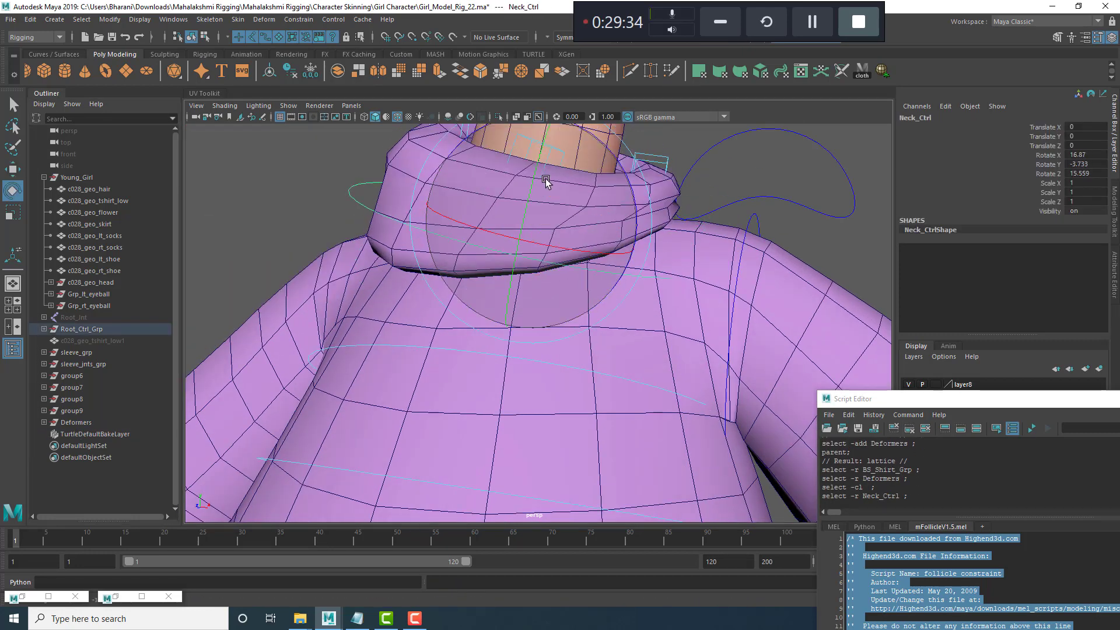
left_click_drag(546, 180, 467, 154)
key("ctrl+z")
middle_click_drag(620, 235, 615, 286, "alt")
mouse_move(608, 217)
left_mouse_down()
mouse_move(632, 252)
mouse_move(607, 237)
left_mouse_up()
key("ctrl+z")
With Neck_Ctrl rotated about Y, test moving the collar control curve under group6, and undo both the move and the rotation.
key("w")
left_click(539, 263)
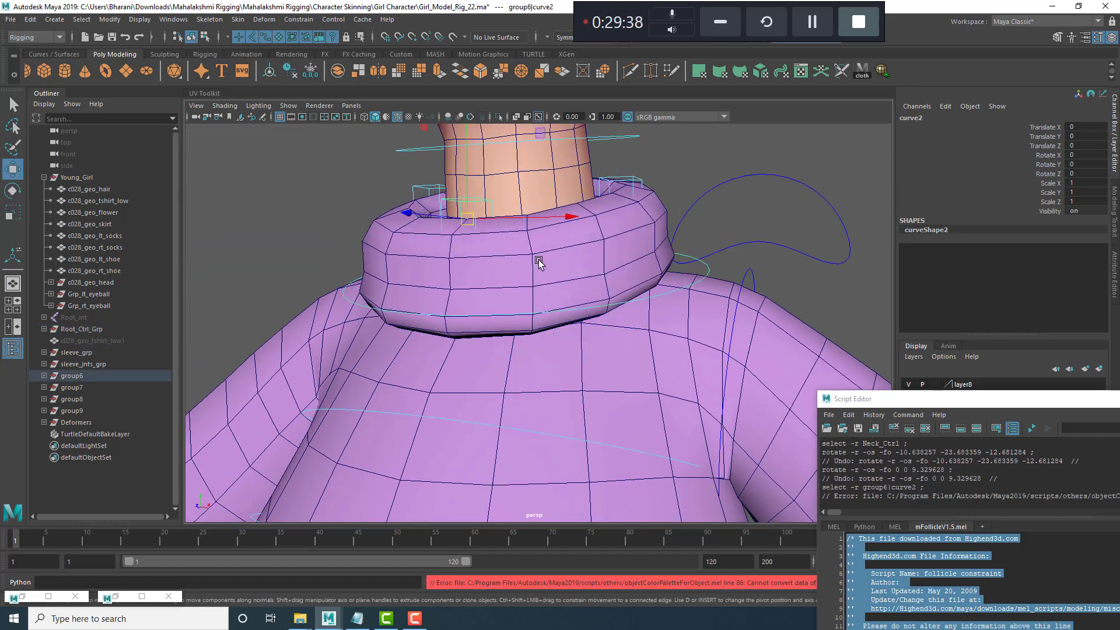
key("ctrl+z")
key("e")
left_click_drag(475, 237, 356, 280, "alt")
key("w")
left_click(415, 250)
key("ctrl+z")
key("ctrl+z")
key("ctrl+z")
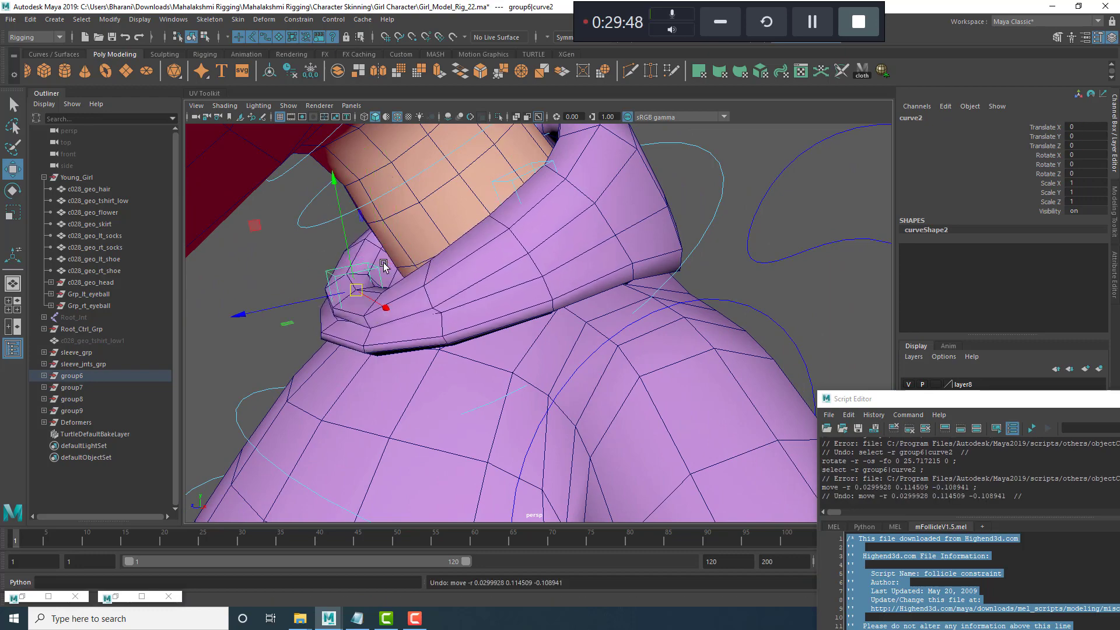
Rotate Neck_Ctrl about Z to check the collar up close, and undo the rotation.
left_click_drag(546, 287, 559, 315, "alt")
scroll(542, 305, "up", 4)
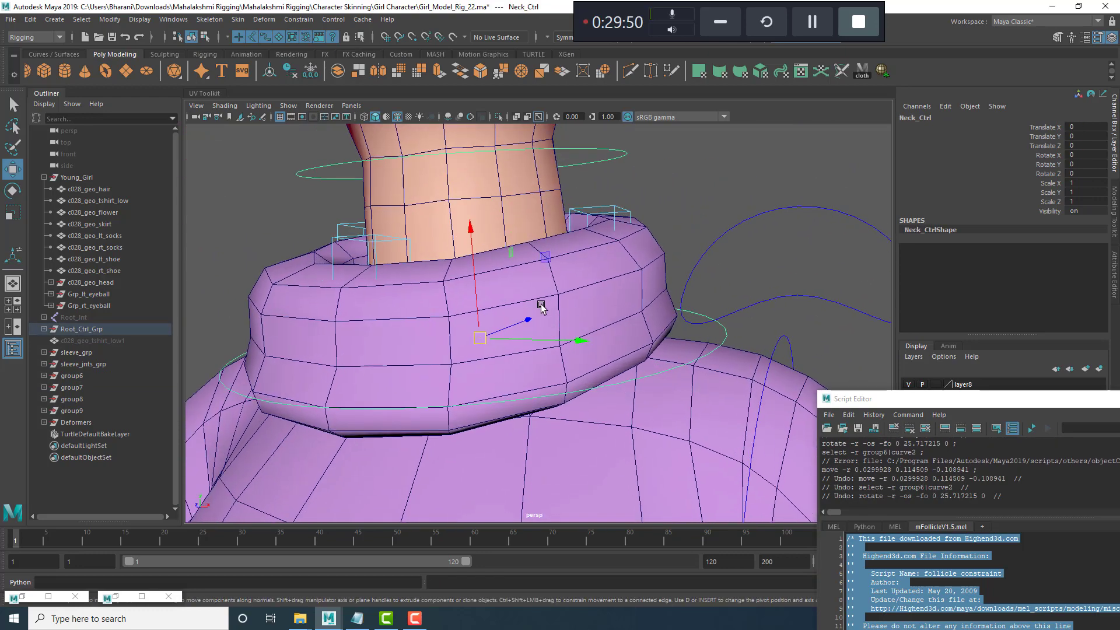
key("e")
left_click_drag(525, 248, 517, 304)
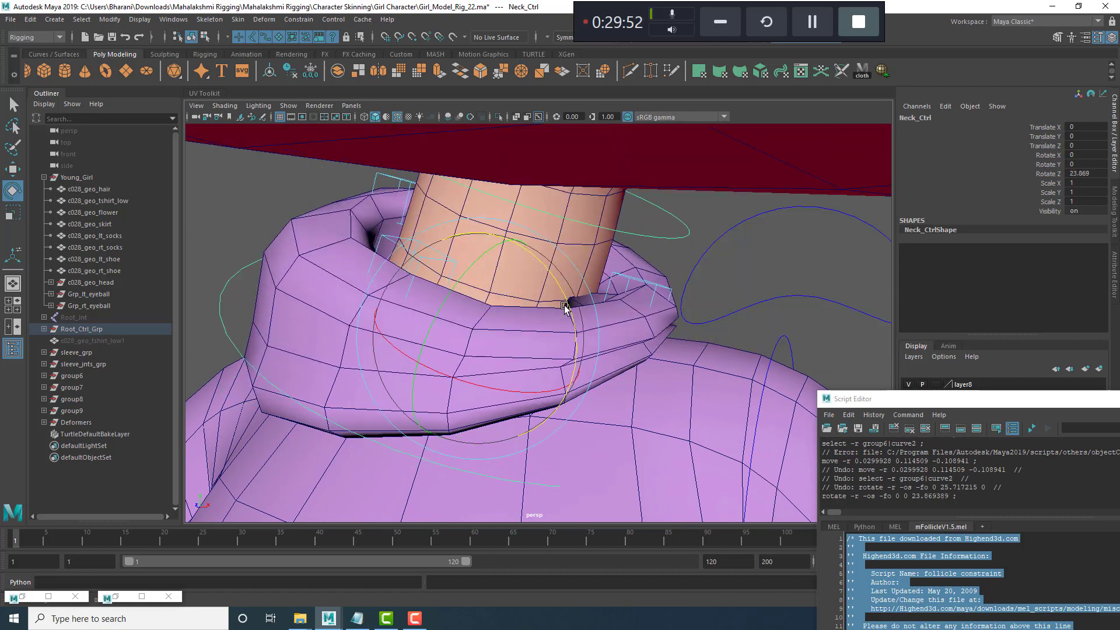
key("ctrl+z")
key("w")
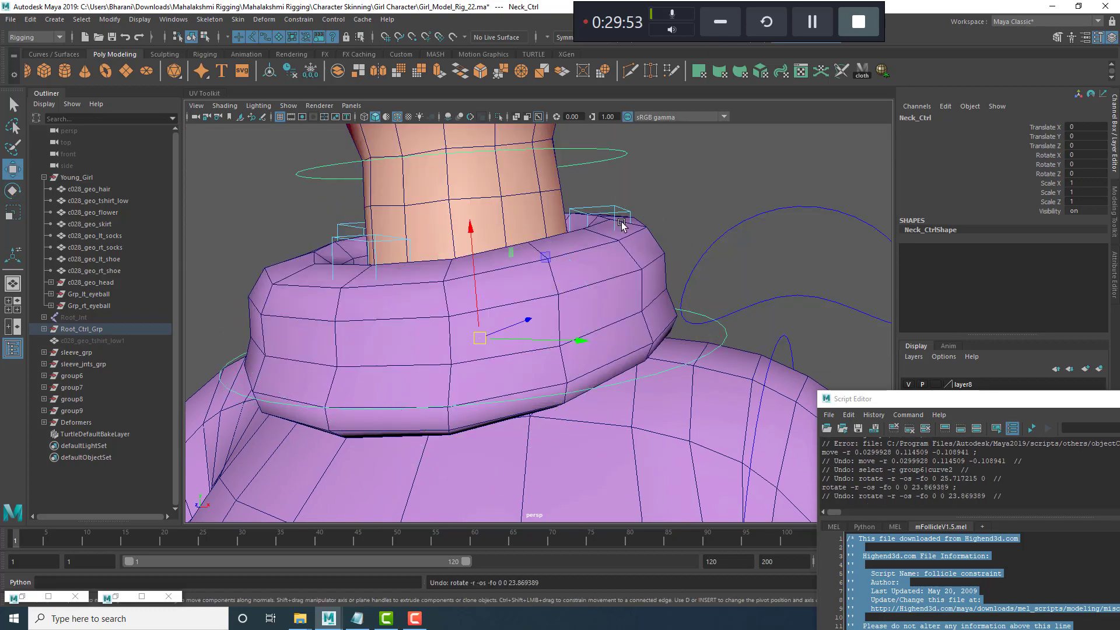
Inspect the collar control curve under group7 and the constraints held in its parent group.
scroll(532, 425, "down", 6)
scroll(560, 348, "up", 3)
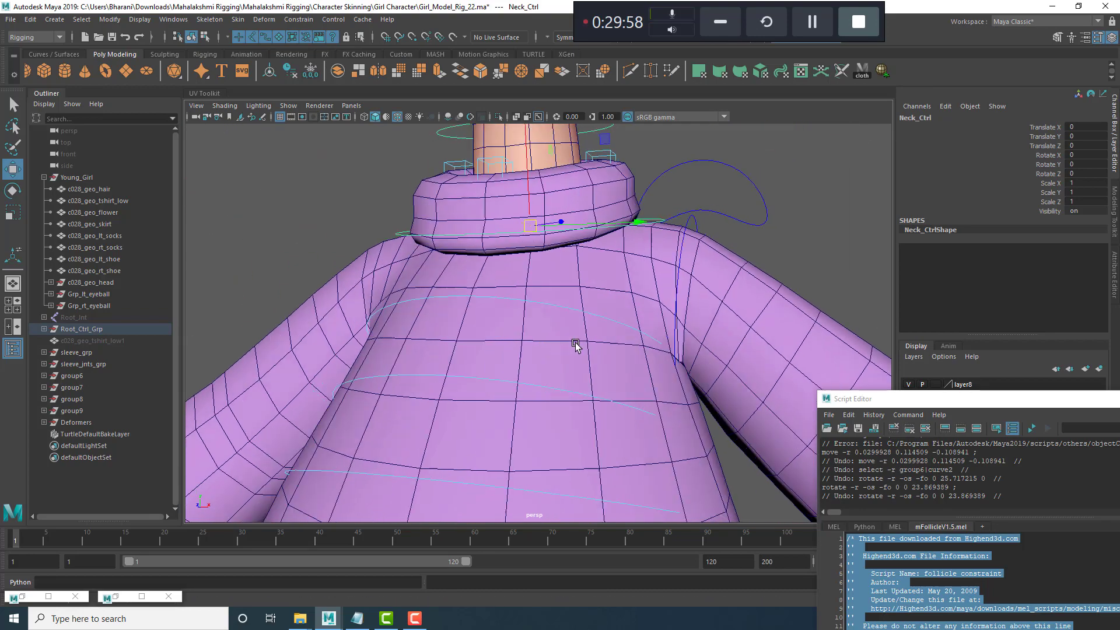
scroll(587, 345, "down", 3)
scroll(707, 342, "up", 2)
left_click(603, 234)
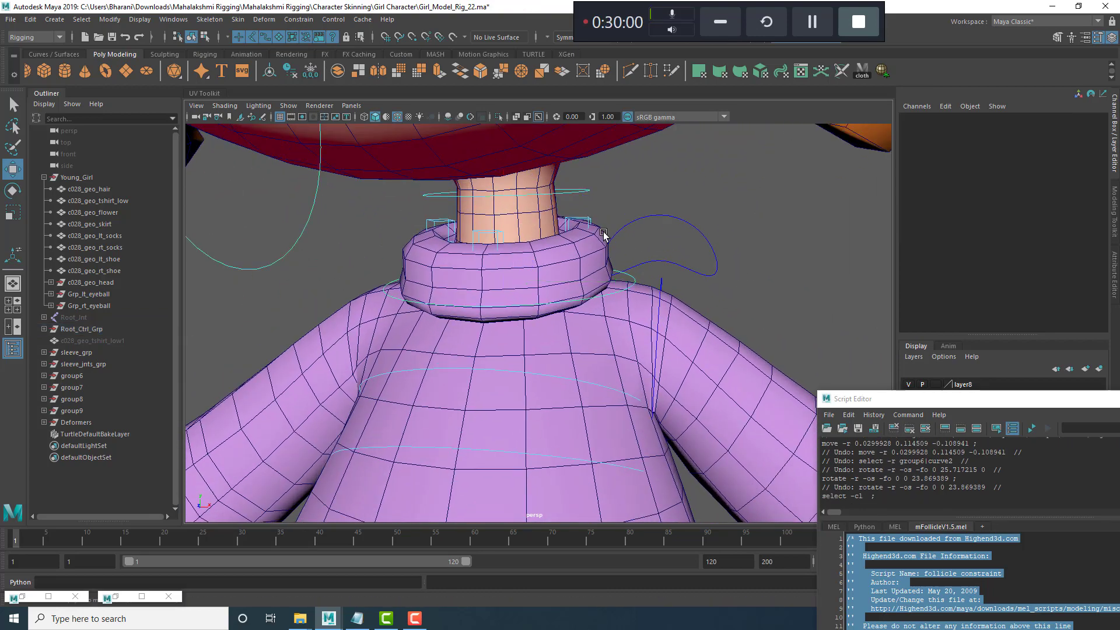
left_click(603, 234)
key("Up")
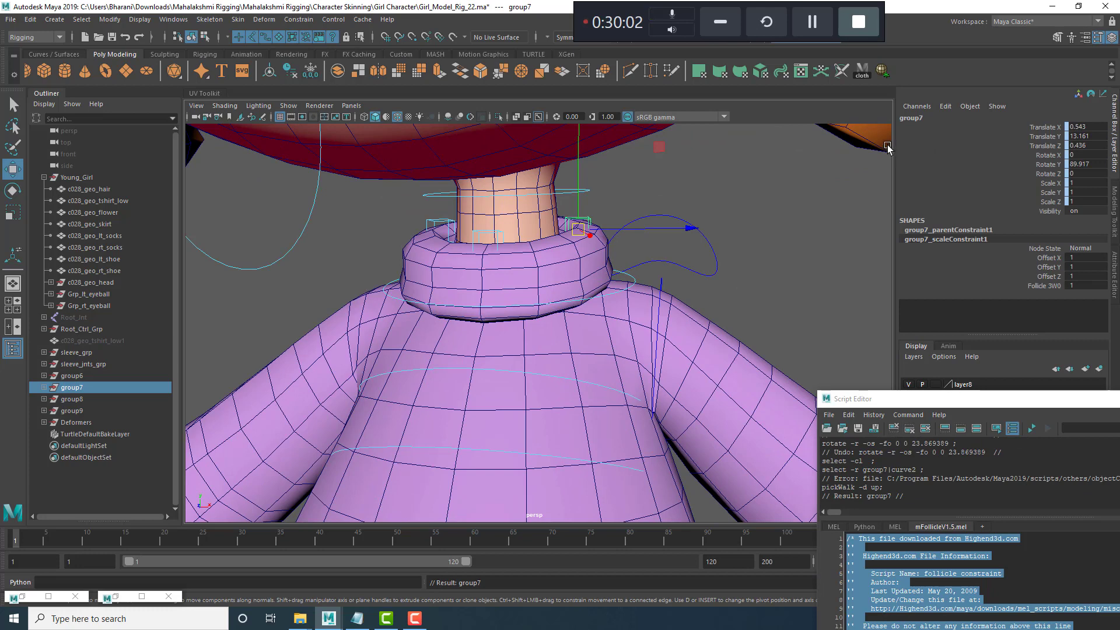
left_click(45, 387)
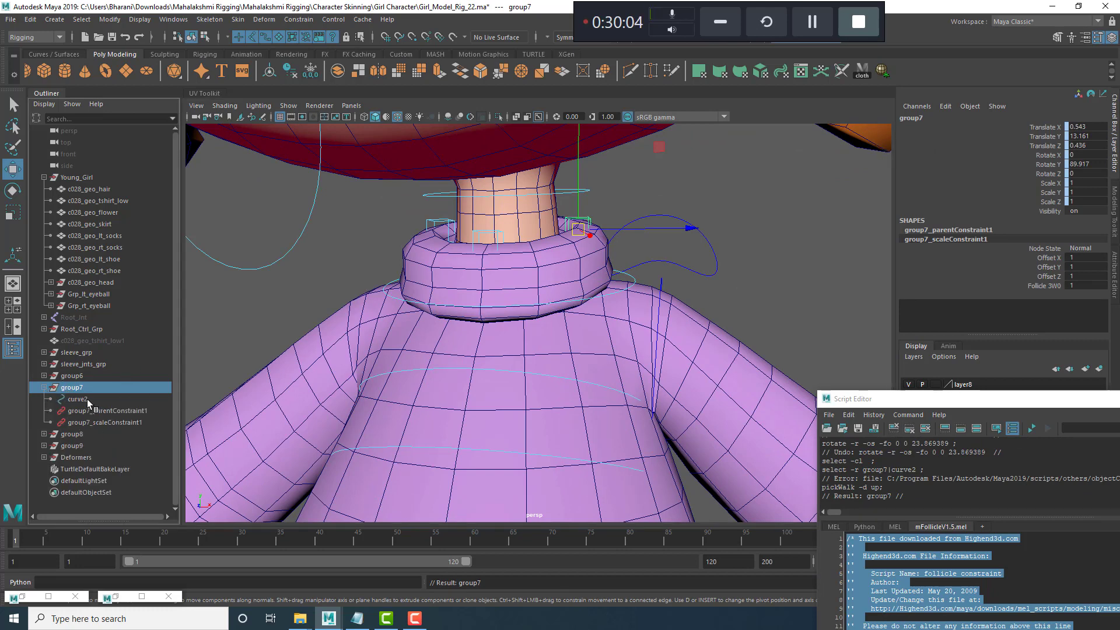
left_click(46, 387)
left_click(622, 188)
left_click(590, 222)
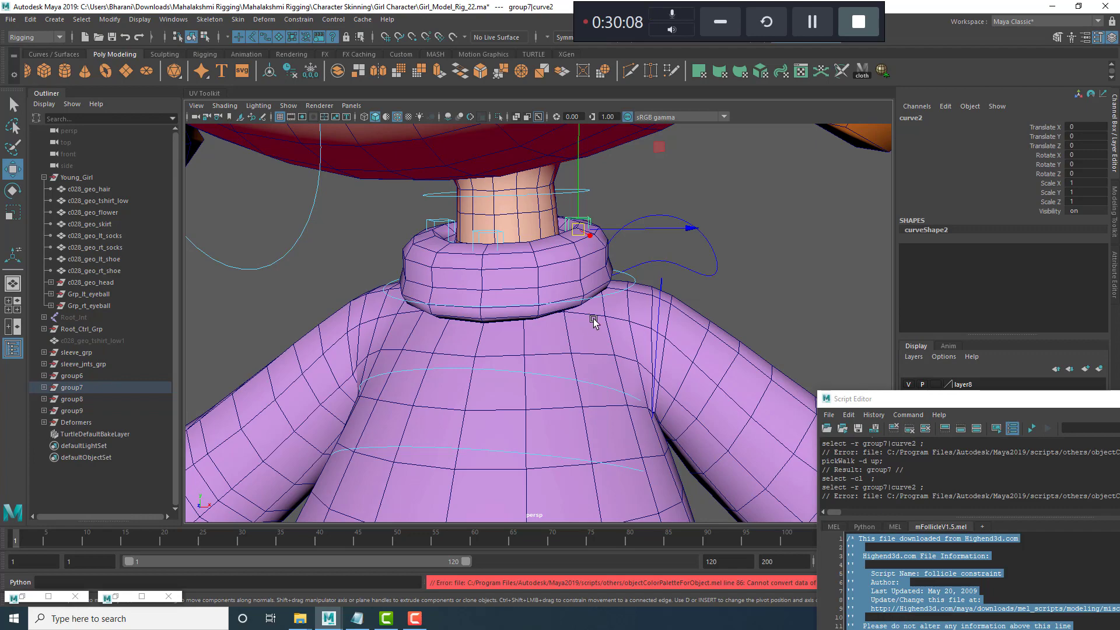
Rotate Spine_03_Ctrl about 30 degrees around Y to check the sweater hem against the waist, and undo the rotation.
scroll(456, 264, "down", 4)
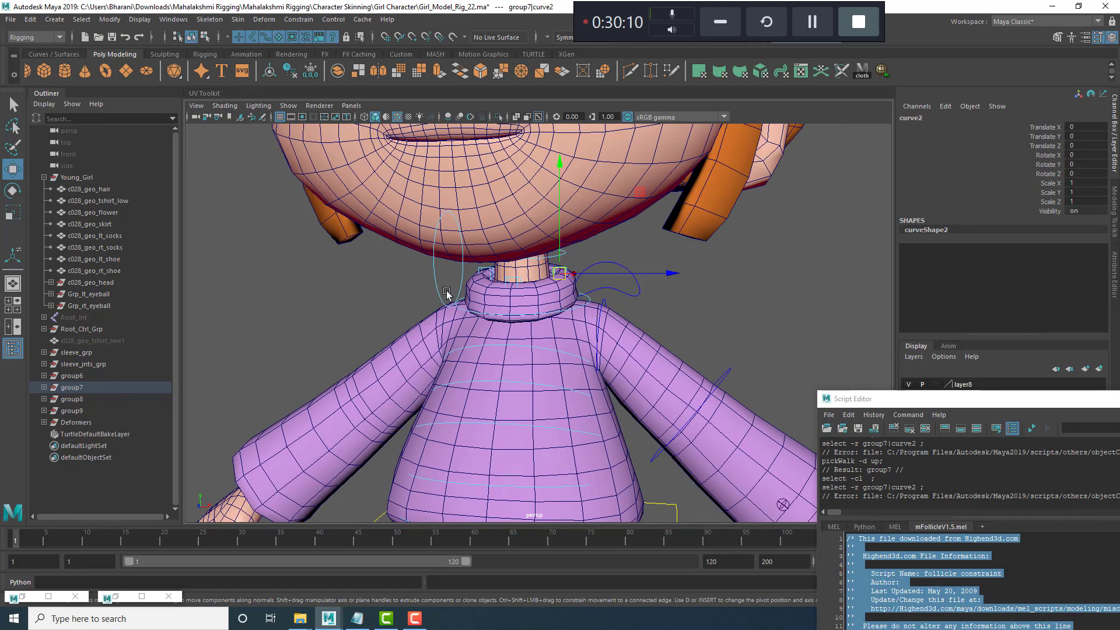
scroll(483, 378, "up", 2)
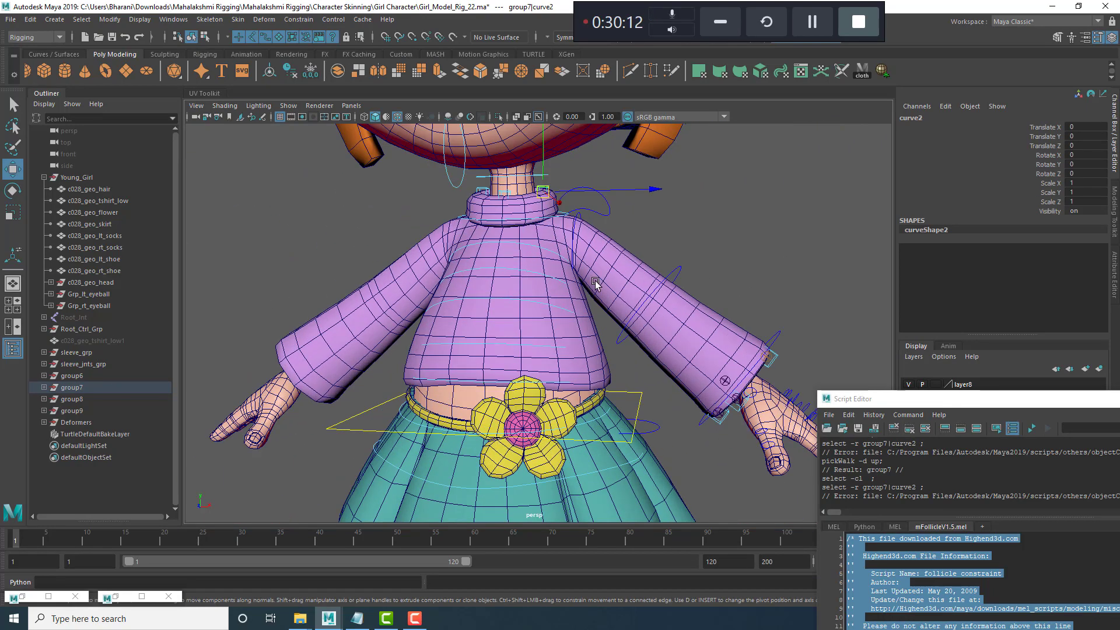
scroll(569, 237, "up", 2)
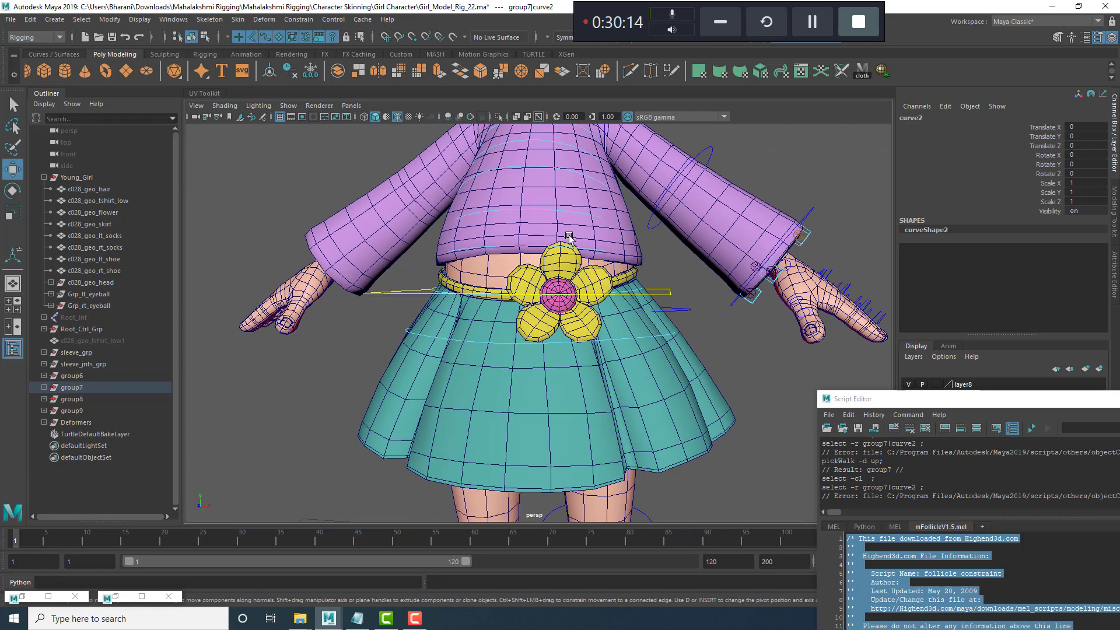
left_click(607, 244)
left_click_drag(688, 270, 583, 262, "alt")
right_click_drag(583, 263, 526, 260, "alt")
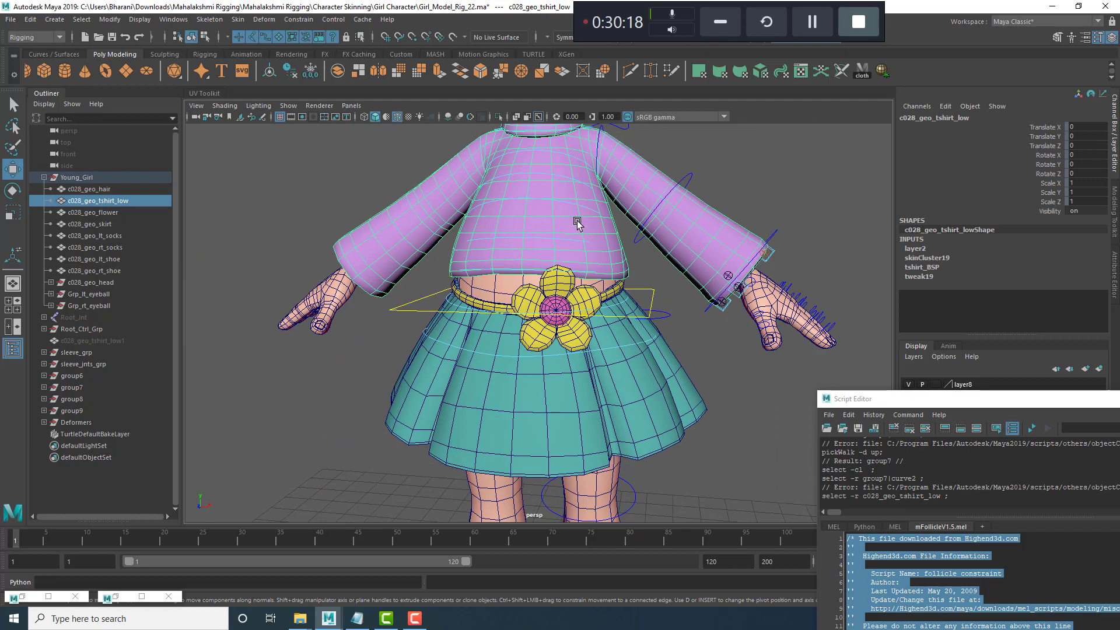
left_click(544, 241)
left_click_drag(544, 241, 518, 255, "alt")
key("e")
left_click_drag(465, 167, 441, 224)
right_click_drag(441, 224, 466, 292, "alt")
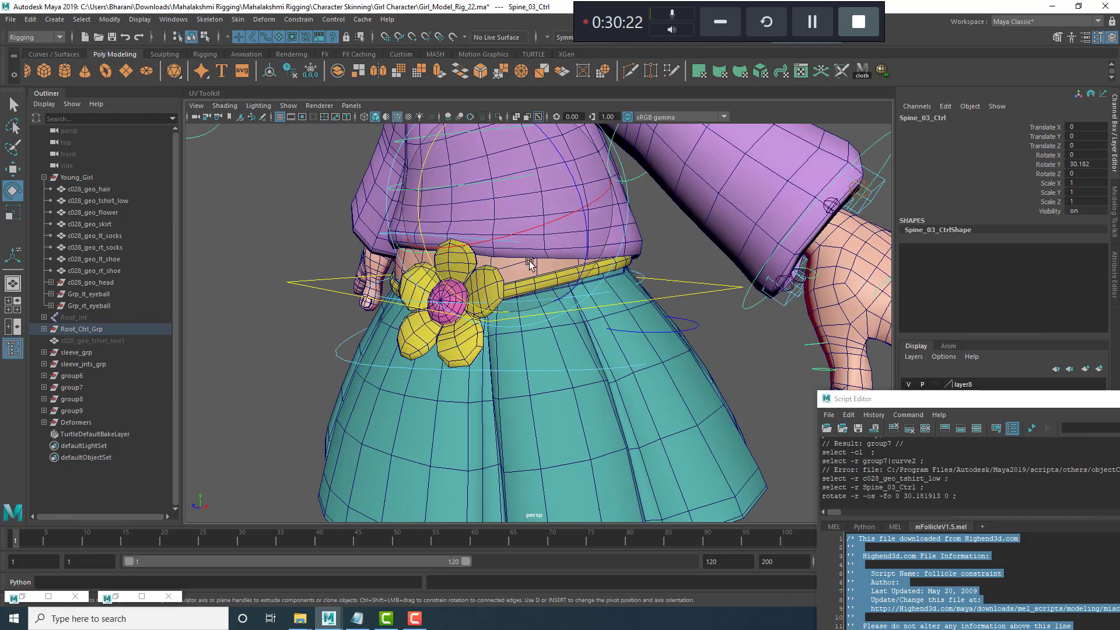
key("ctrl+z")
right_click_drag(404, 246, 466, 234, "alt")
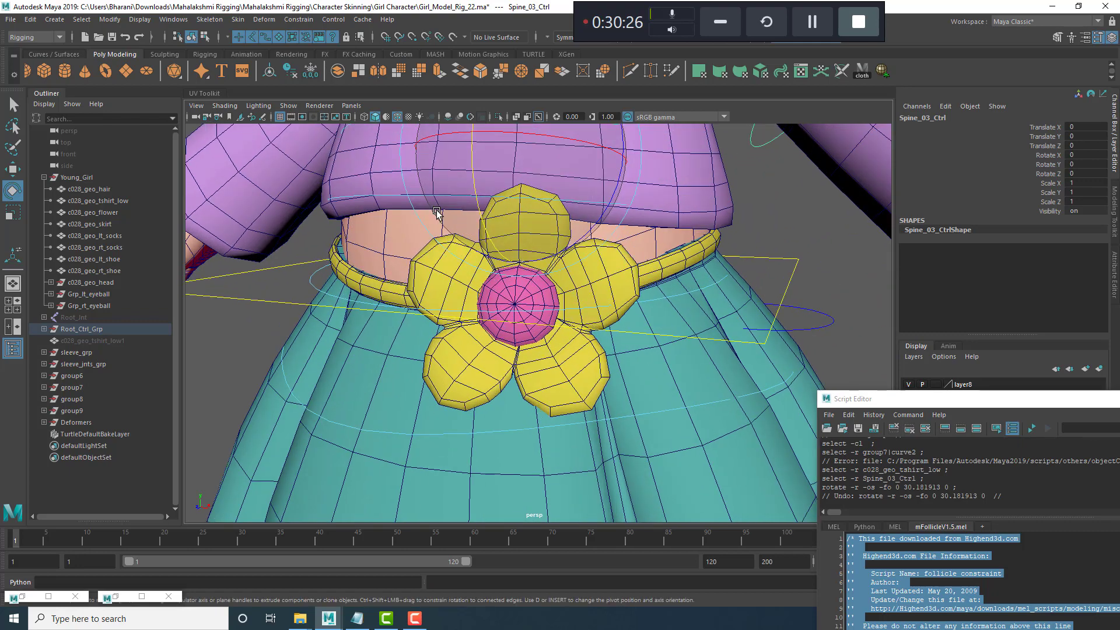
scroll(436, 213, "down", 5)
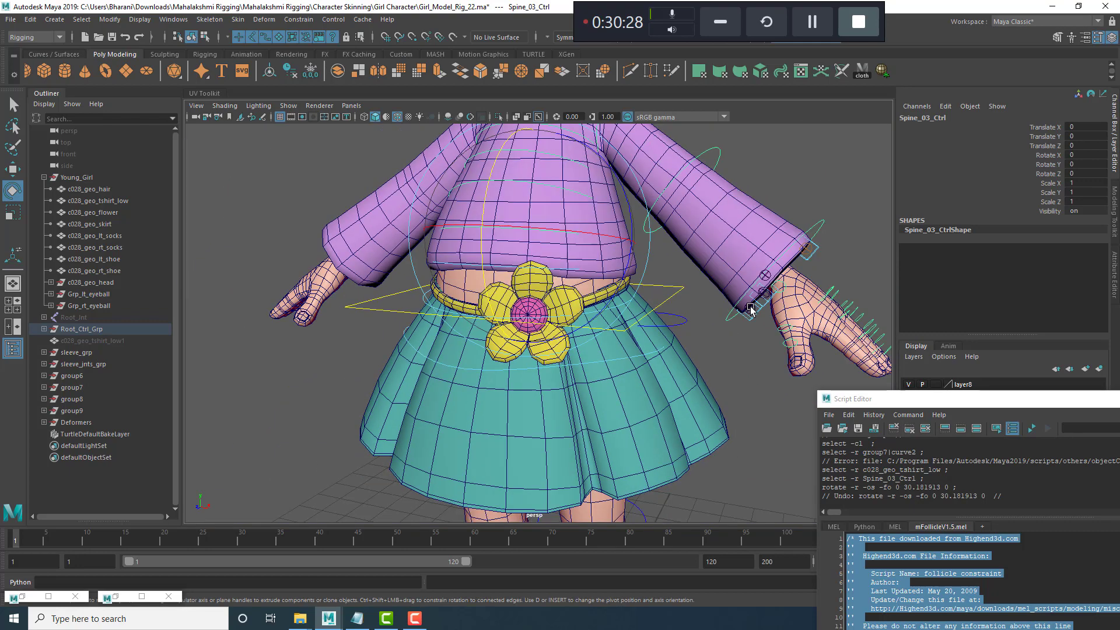
scroll(749, 309, "down", 4)
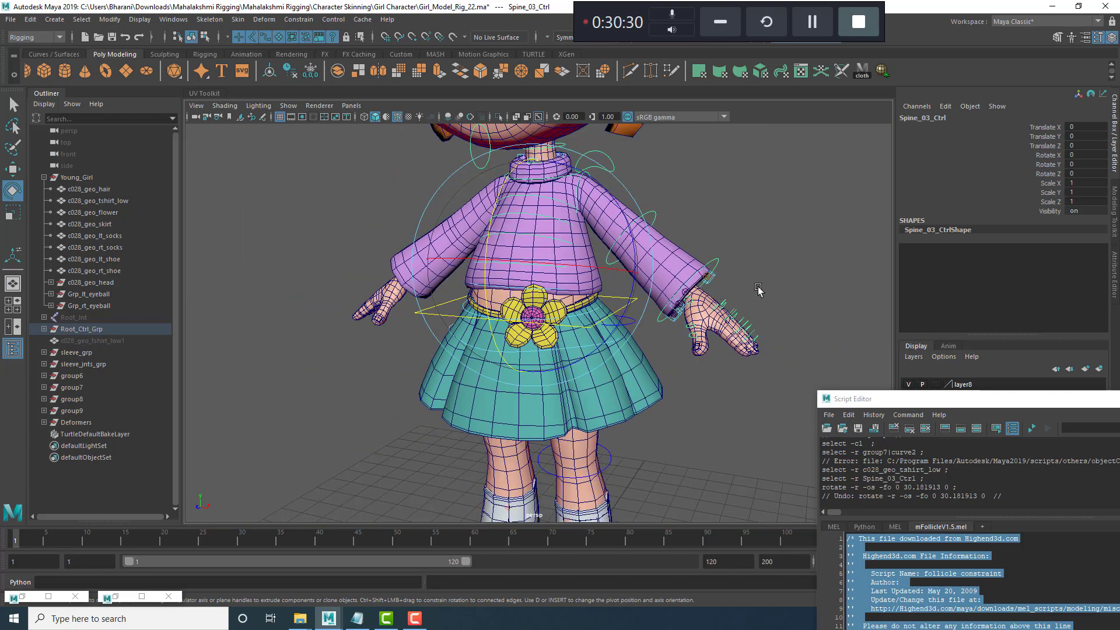
Limit selection to control curves, select all the body controls, and set their Translate and Rotate channels to 0.
left_click(741, 252)
left_click_drag(773, 260, 707, 245, "alt")
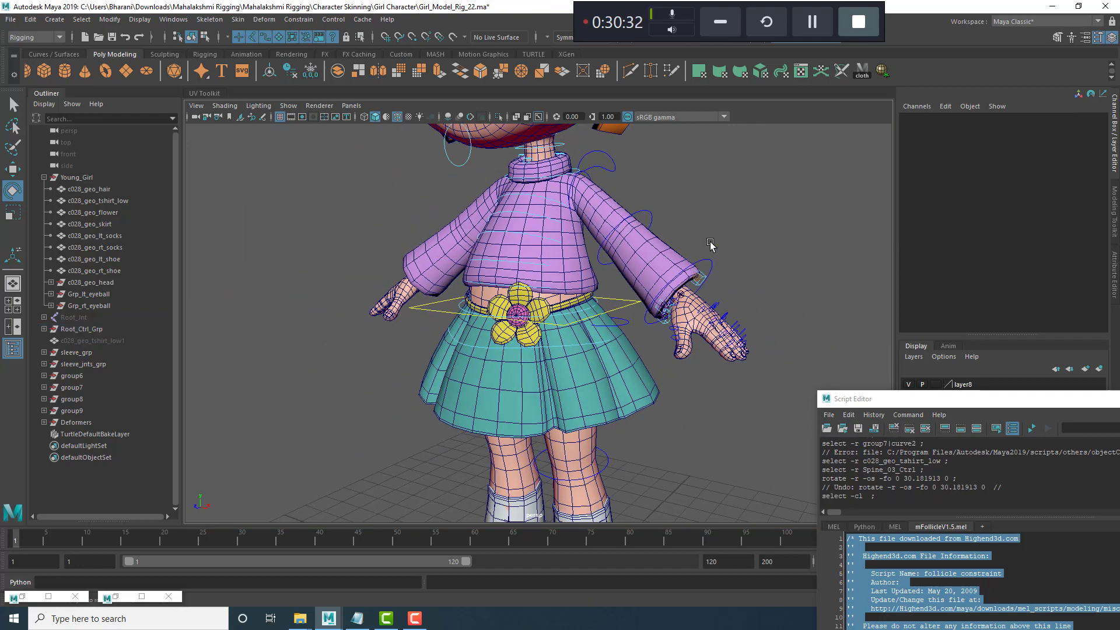
scroll(740, 278, "up", 4)
left_click(677, 212)
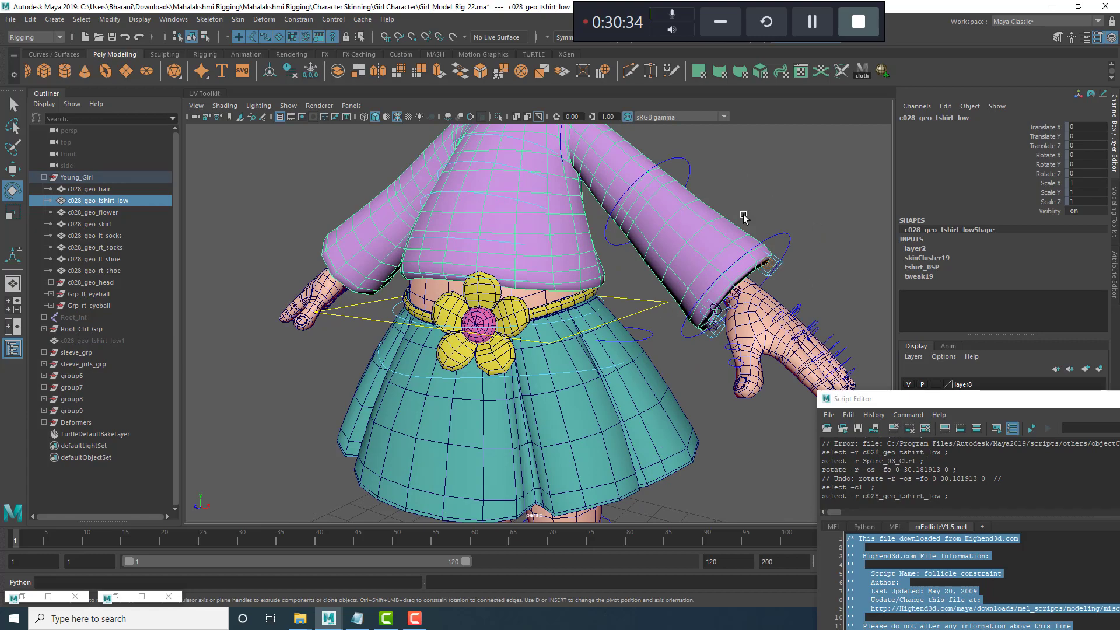
left_click_drag(732, 312, 723, 337, "alt")
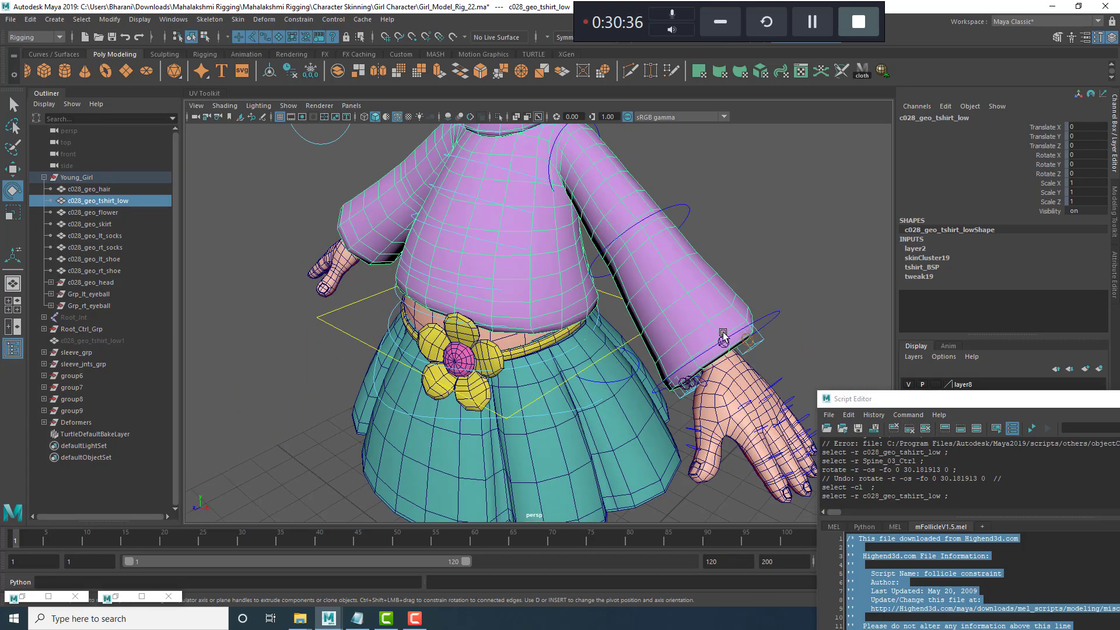
scroll(723, 336, "down", 3)
left_click(257, 36)
left_click(277, 37)
left_click_drag(356, 137, 776, 461)
left_click_drag(1086, 126, 1085, 173)
type("0")
key("Return")
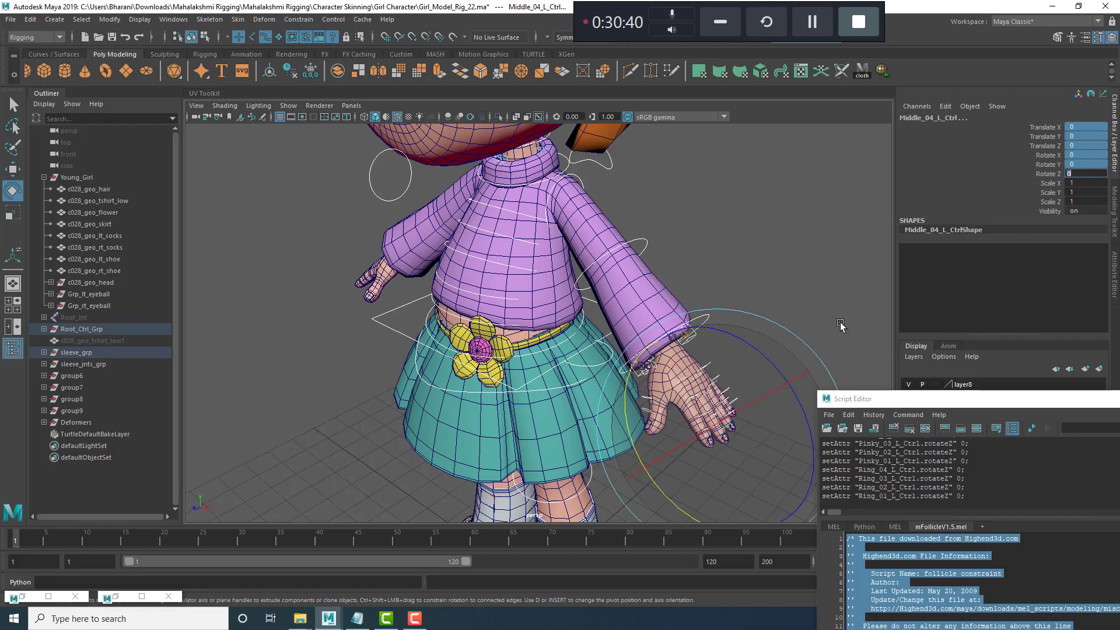
Select Control_02_SDk_Grp, the parent group of a left sleeve cuff control, and set its Translate Y to 0.
scroll(720, 309, "up", 4)
key("w")
left_click_drag(719, 309, 565, 316, "alt")
left_click(667, 238)
middle_click_drag(564, 316, 575, 306, "alt")
left_click(436, 309)
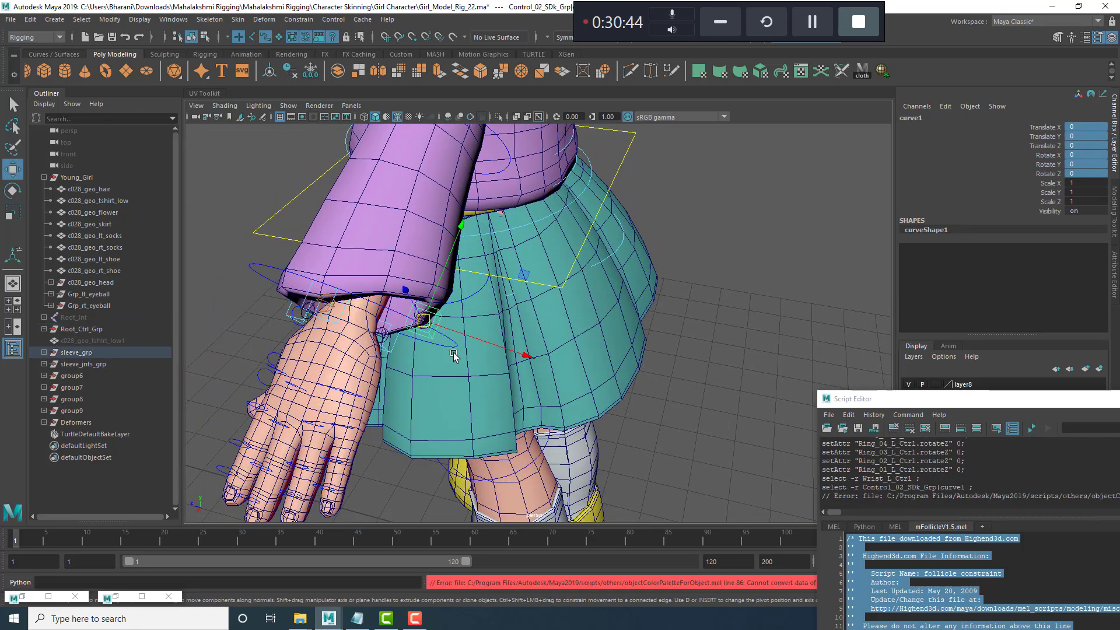
key("Up")
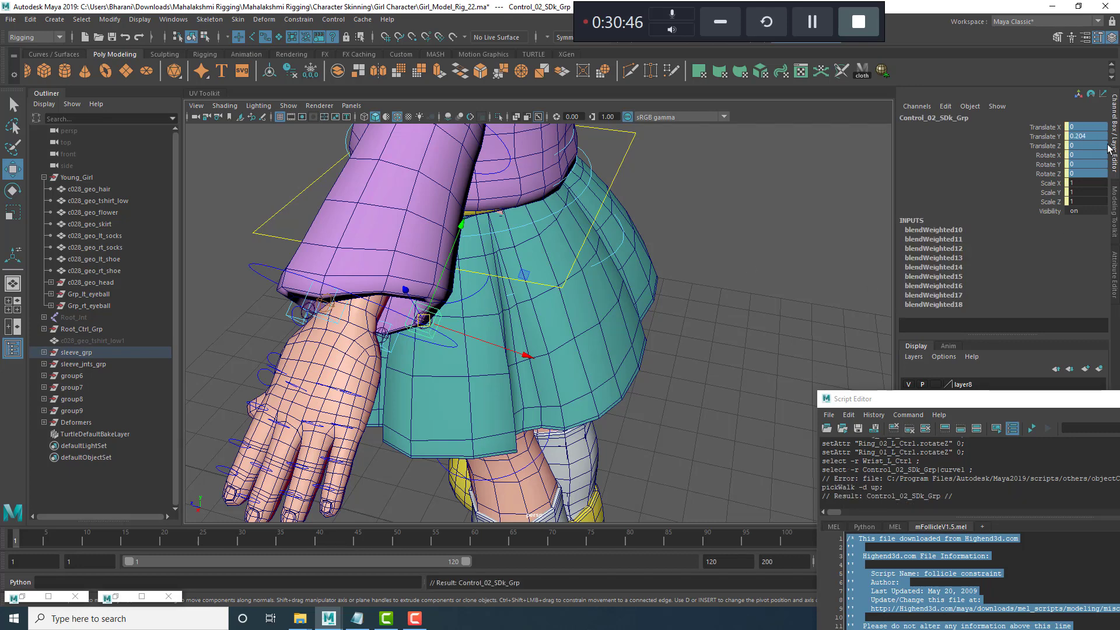
double_click(1090, 136)
type("0")
key("Return")
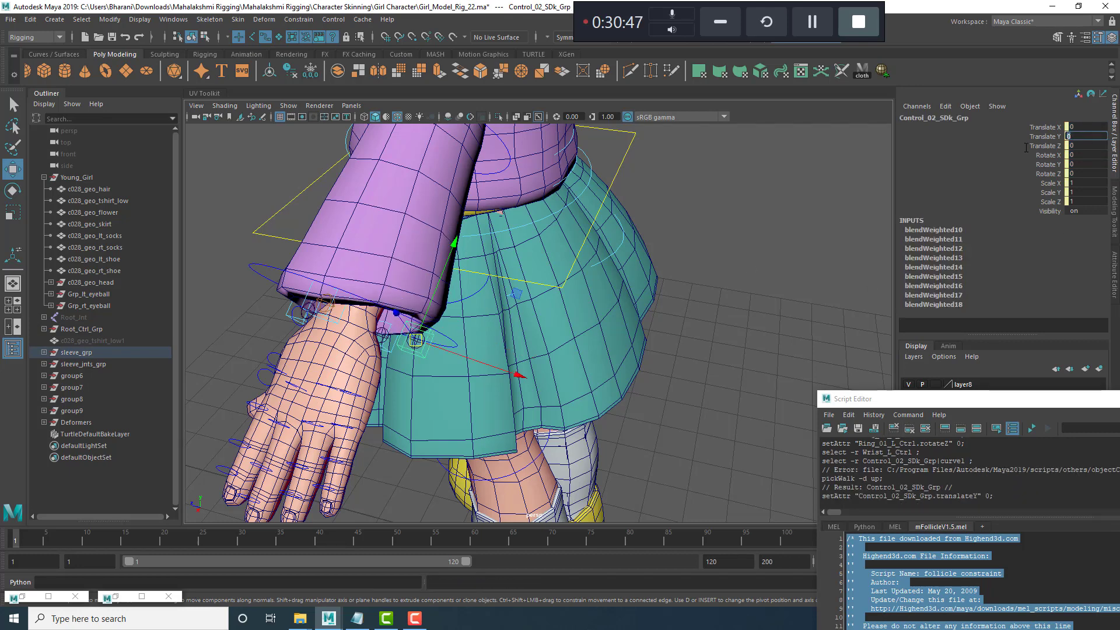
right_click_drag(447, 356, 455, 334, "alt")
left_click_drag(455, 333, 566, 347, "alt")
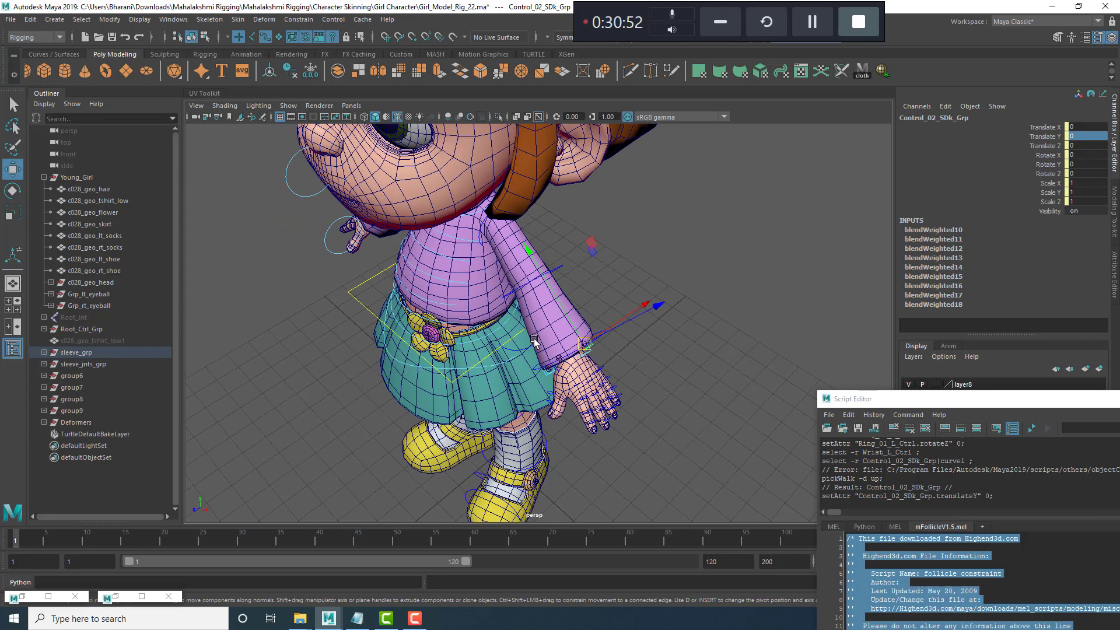
Inspect BS_Collar_Base and its connected deformers inside the Deformers hierarchy, and collapse the hierarchy.
right_click_drag(524, 350, 604, 320, "alt")
middle_click_drag(487, 169, 540, 300, "alt")
left_click_drag(540, 300, 469, 217, "alt")
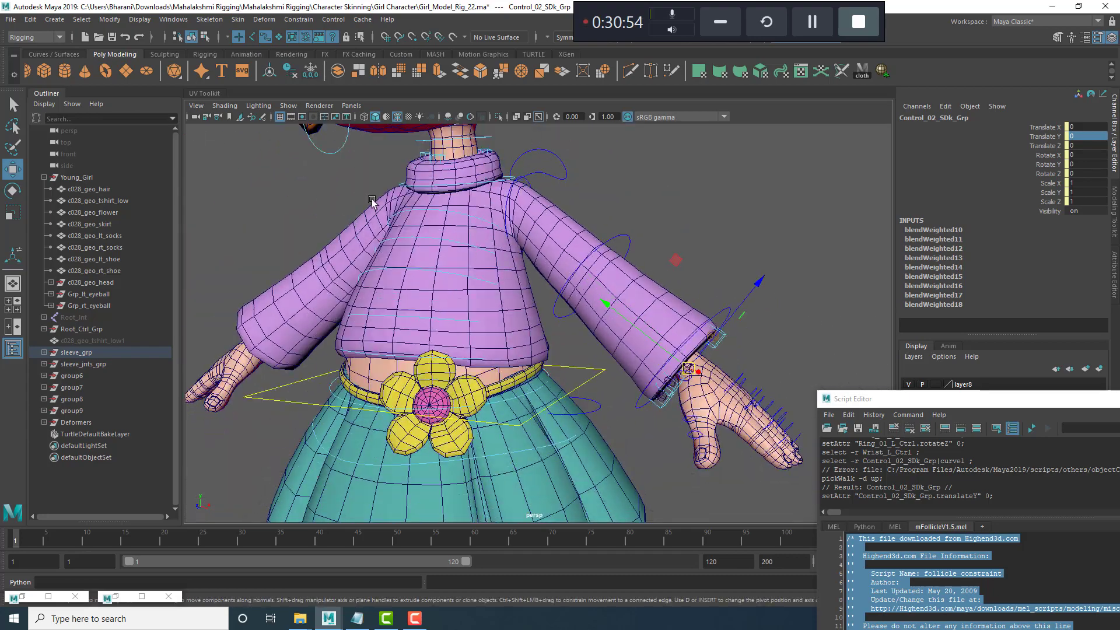
right_click_drag(458, 167, 495, 169, "alt")
middle_click_drag(457, 166, 510, 280, "alt")
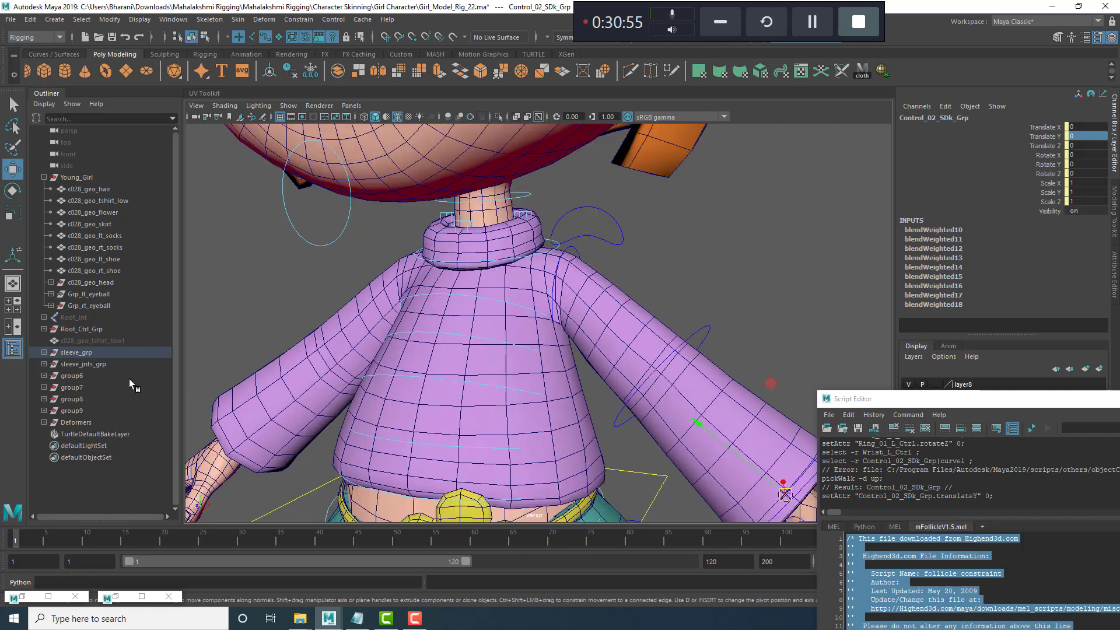
left_click(45, 423)
left_click(93, 446)
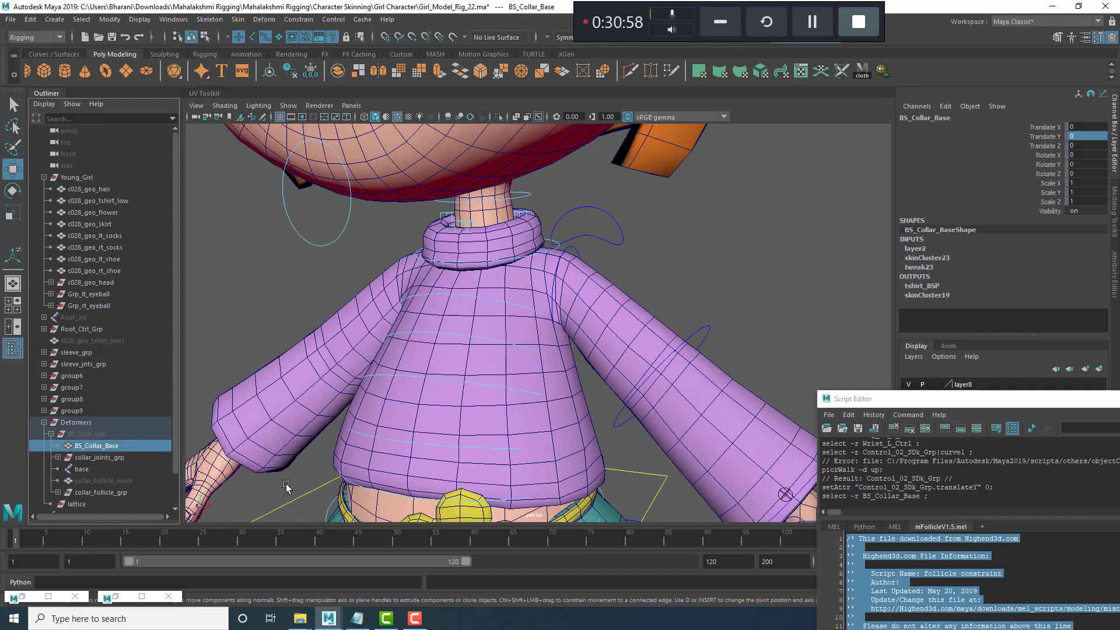
middle_click_drag(500, 320, 499, 251, "alt")
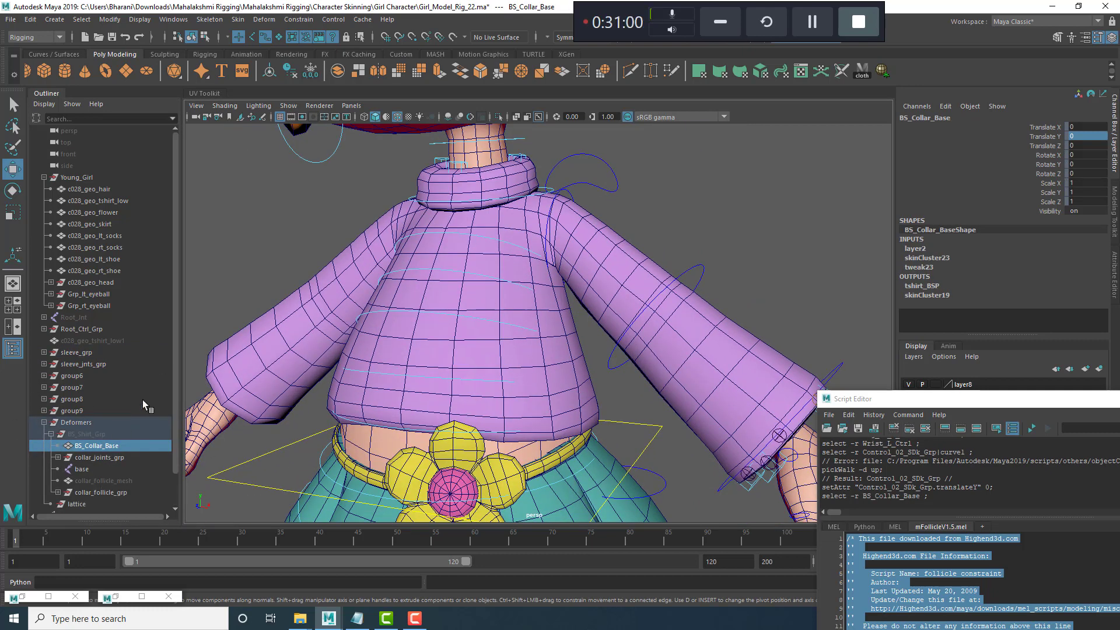
left_click(44, 422)
Select Spine_03_Ctrl, Spine_01_Ctrl and Spine_02_Ctrl in turn to review the torso controls, ending on Spine_03_Ctrl.
scroll(467, 396, "down", 2)
scroll(467, 396, "down", 3)
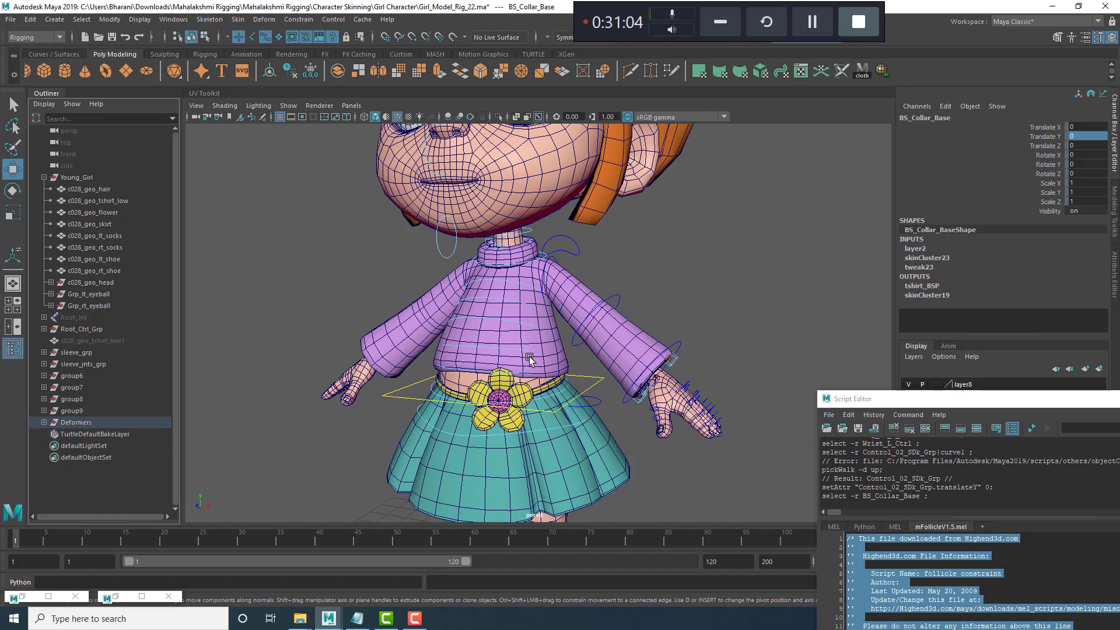
scroll(555, 361, "up", 2)
scroll(555, 361, "up", 2)
left_click(532, 295)
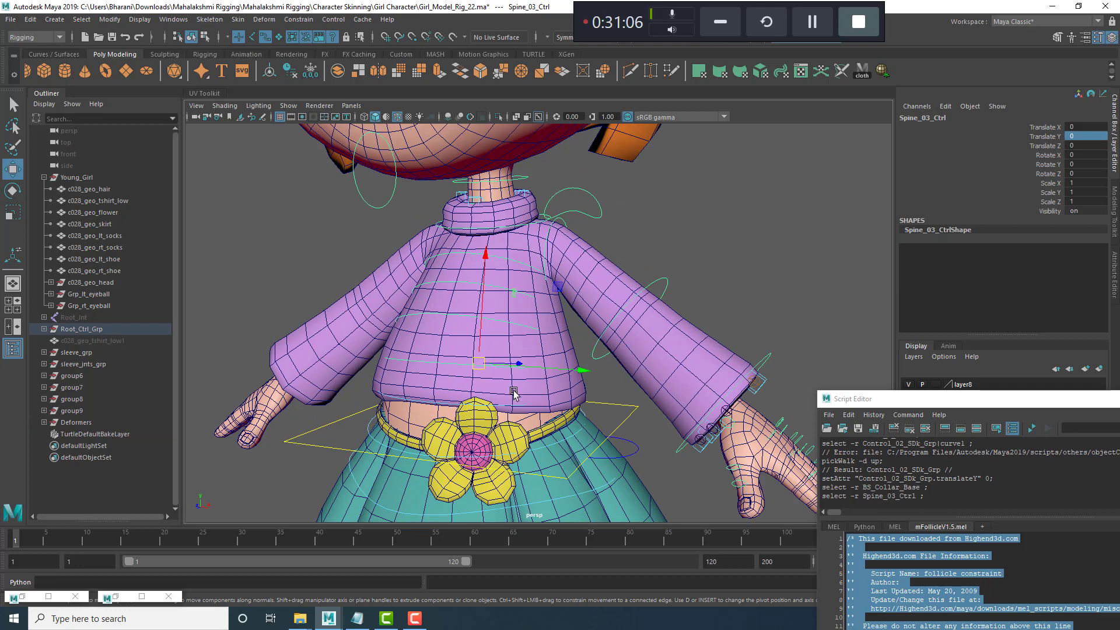
left_click(552, 385)
left_click(567, 387)
middle_click_drag(608, 432, 594, 318, "alt")
left_click(543, 297)
Select the Deformers group and examine the character from the sweater down to the skirt and legs.
left_click(71, 424)
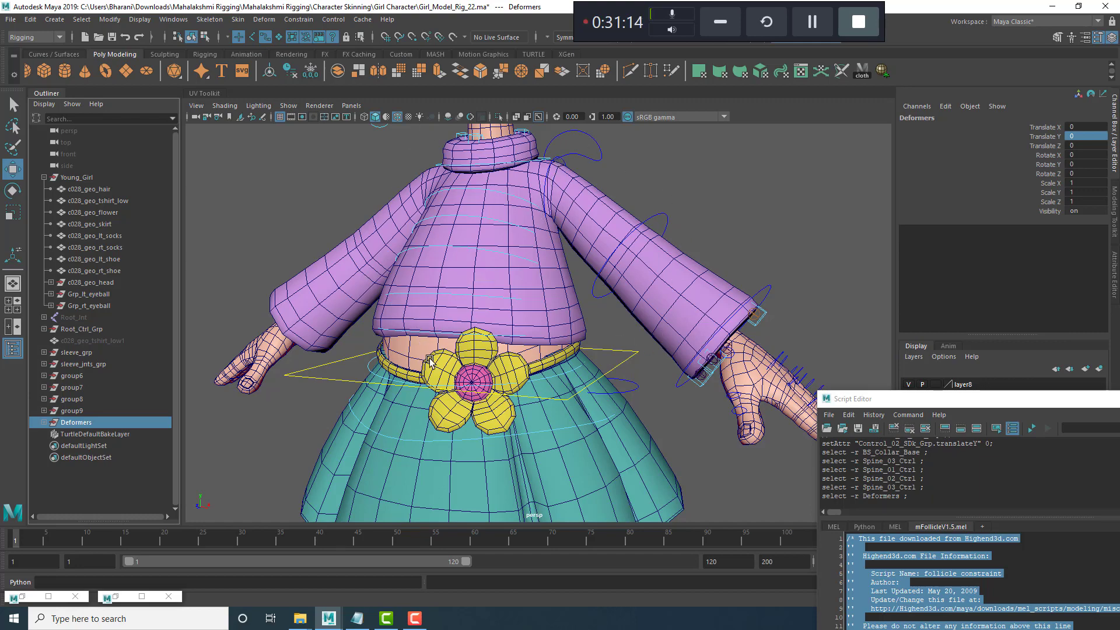
scroll(496, 390, "down", 2)
middle_click_drag(537, 420, 538, 328, "alt")
scroll(528, 250, "down", 5)
middle_click_drag(542, 247, 549, 300, "alt")
scroll(506, 243, "up", 5)
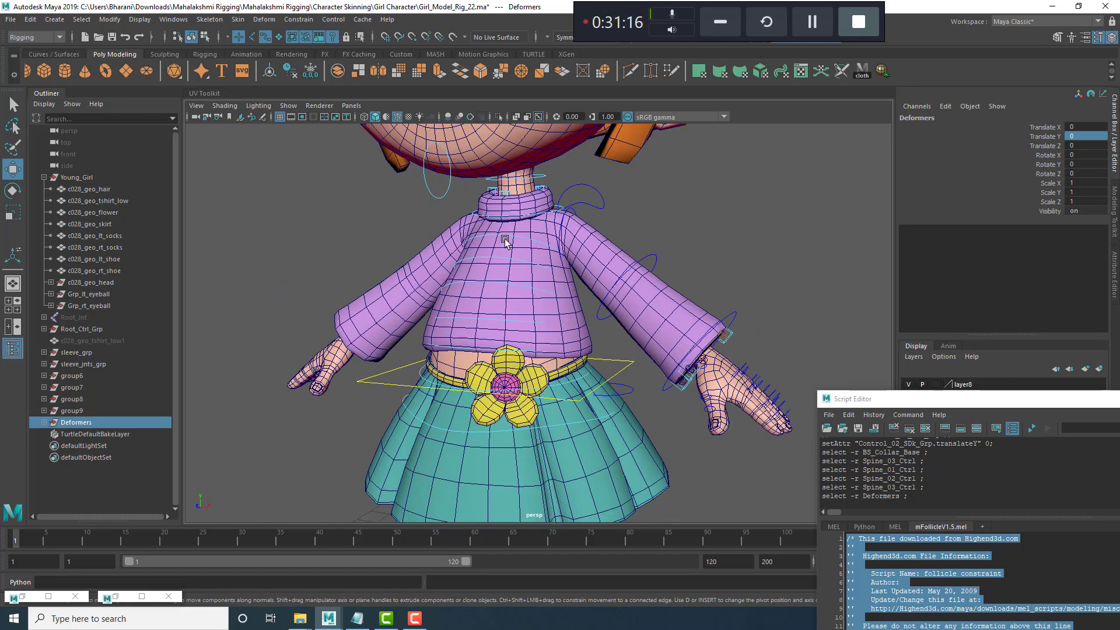
middle_click_drag(396, 485, 411, 359, "alt")
scroll(550, 481, "down", 5)
scroll(549, 482, "up", 4)
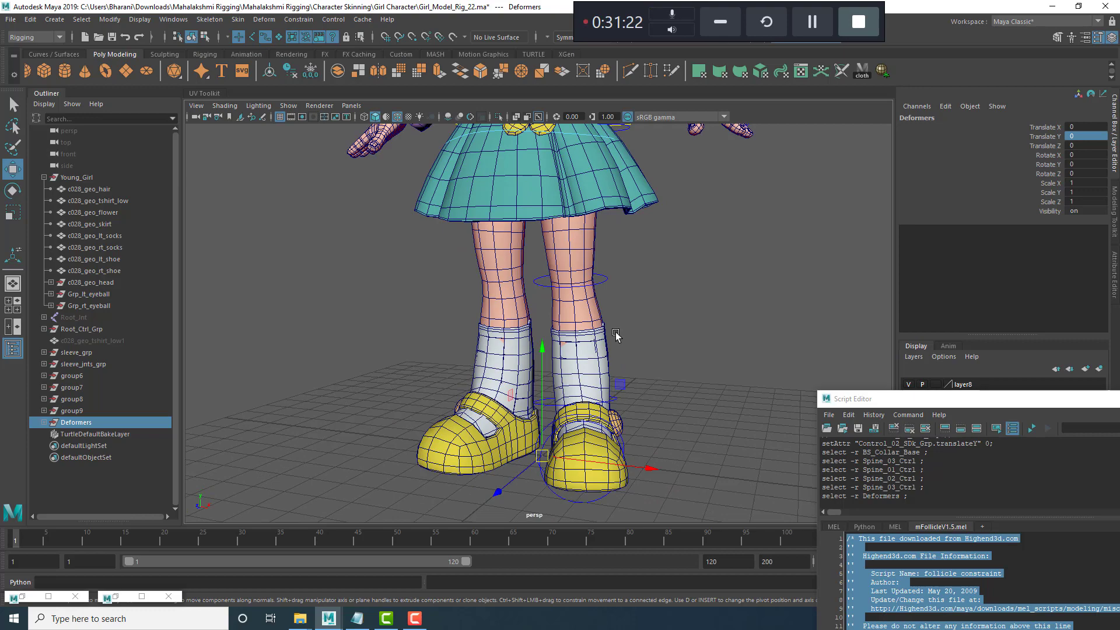
Rotate Knee_L_Ctrl about 70 degrees around Y to check the left knee bend, and undo the rotation.
left_click_drag(689, 337, 546, 338, "alt")
left_click(544, 285)
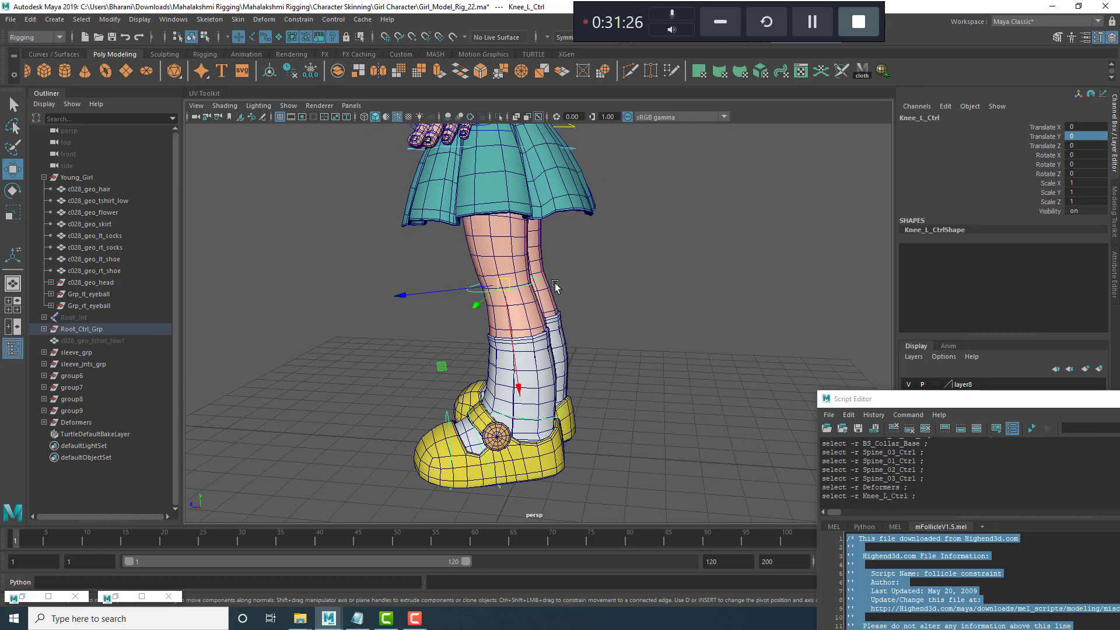
key("e")
left_click_drag(554, 282, 511, 284)
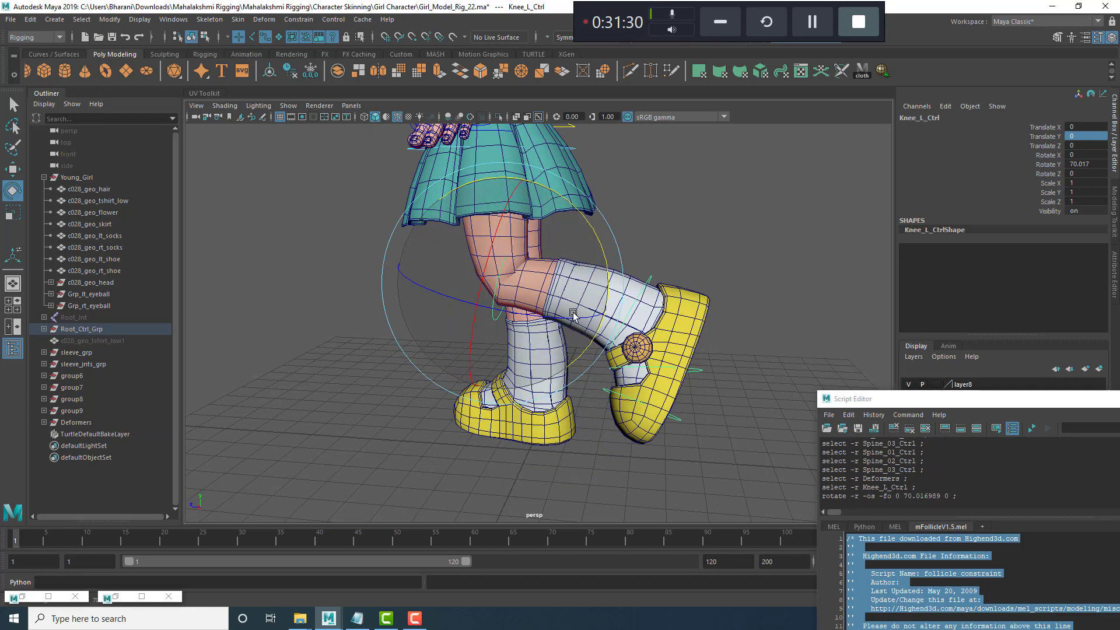
key("ctrl+z")
key("w")
left_click_drag(574, 314, 671, 302, "alt")
scroll(670, 301, "down", 4)
middle_click_drag(670, 301, 651, 402, "alt")
left_click(814, 26)
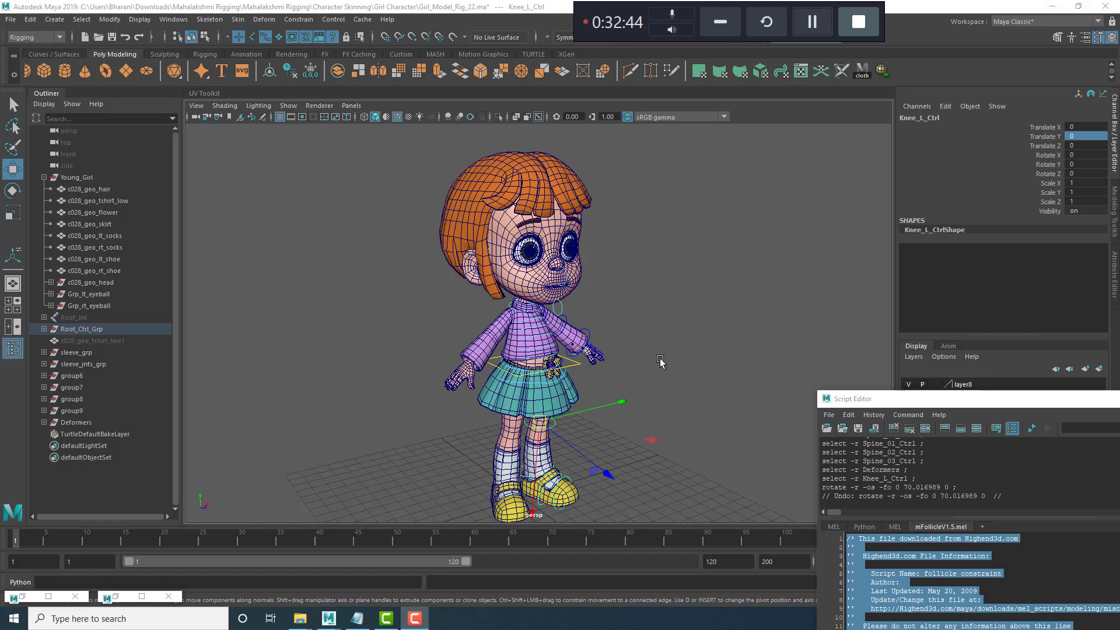
scroll(666, 336, "up", 4)
left_click_drag(593, 372, 543, 362, "alt")
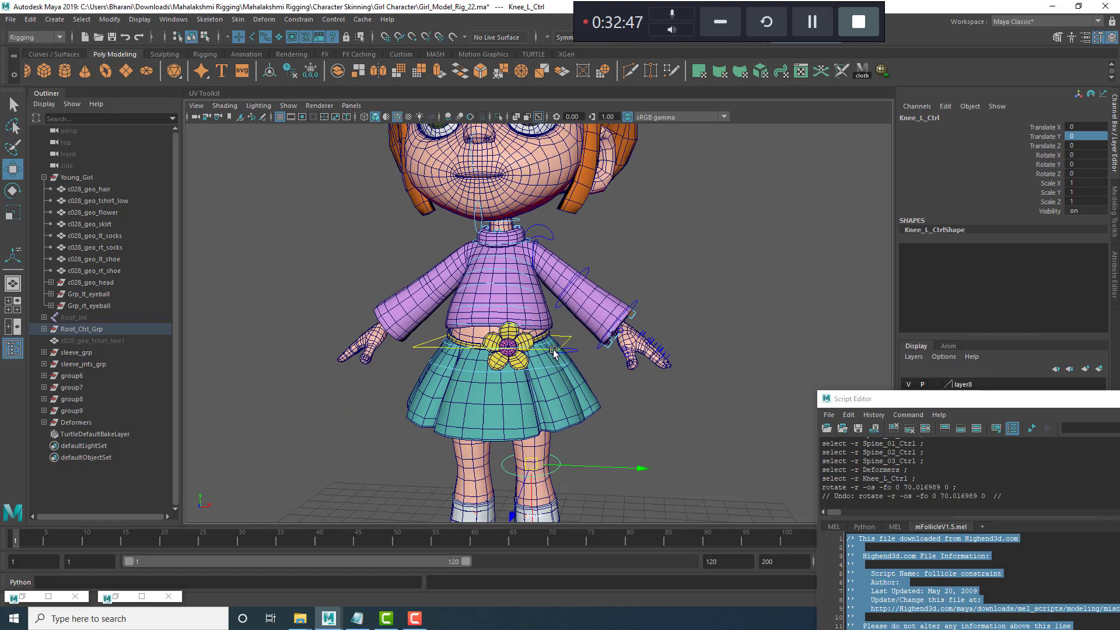
middle_click_drag(580, 382, 596, 331, "alt")
scroll(597, 331, "up", 3)
scroll(596, 331, "down", 2)
left_click(510, 352)
scroll(626, 384, "down", 3)
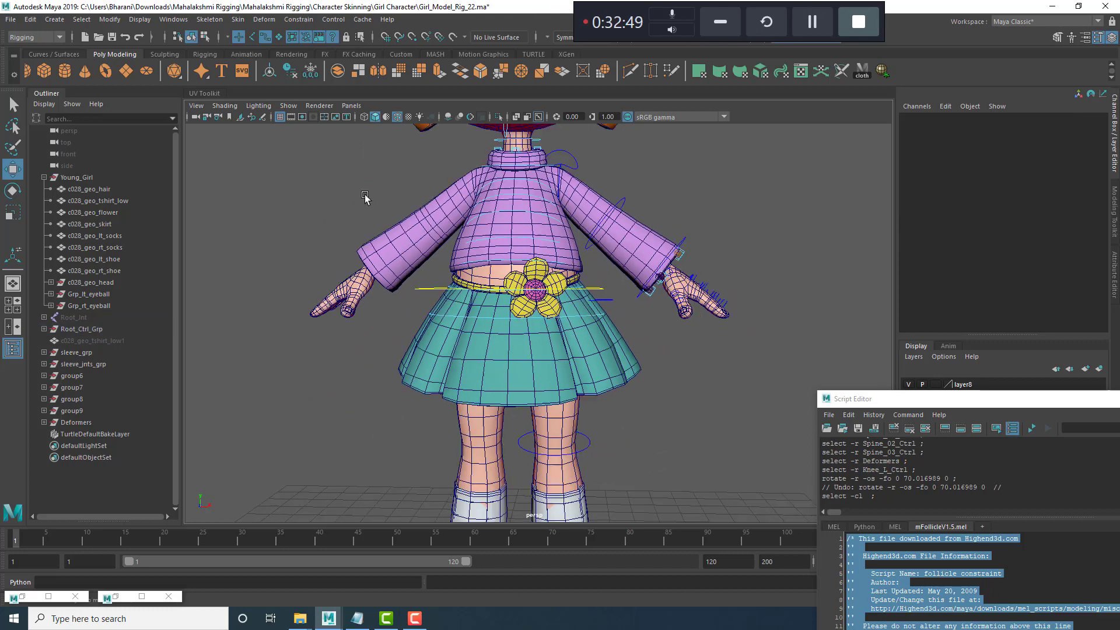
Select the skirt mesh c028_geo_skirt and examine its shape from the waist to the hem.
left_click(617, 363)
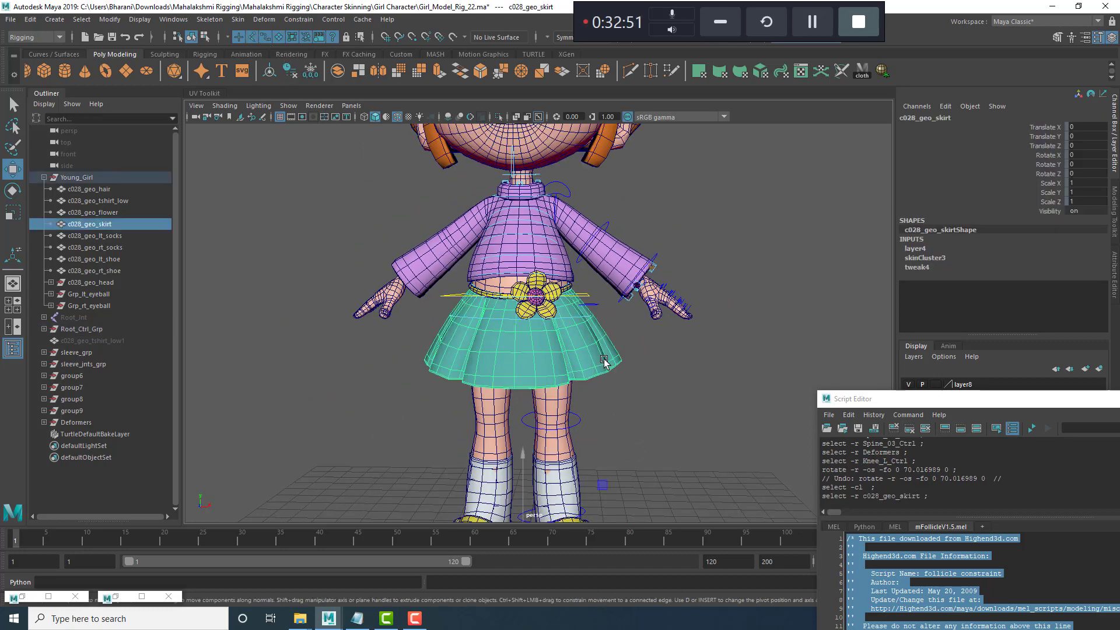
scroll(483, 252, "up", 3)
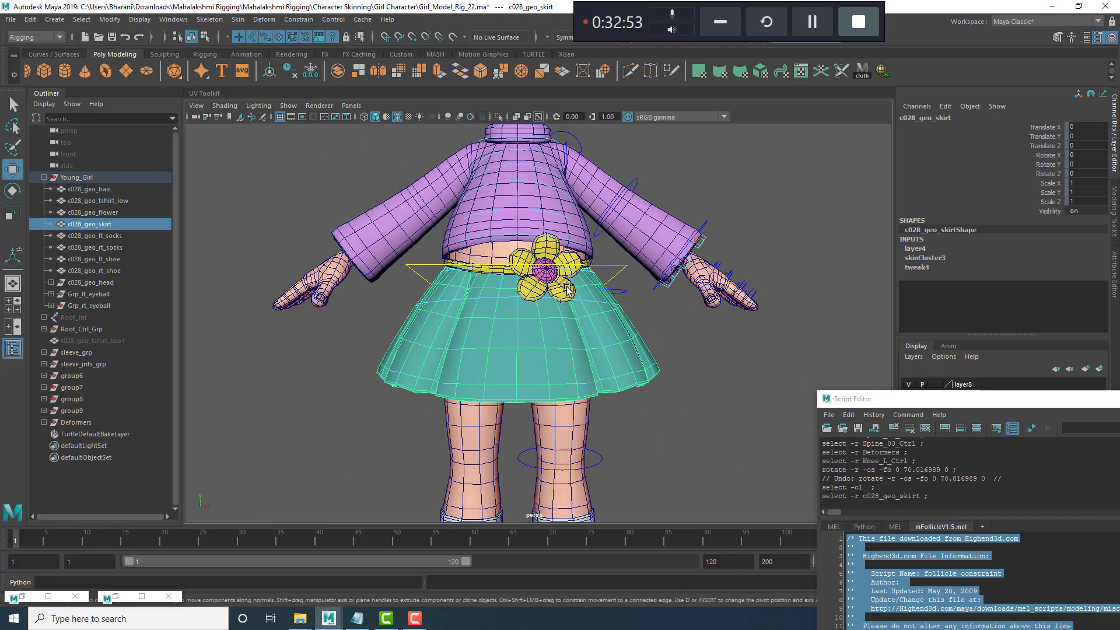
left_click_drag(623, 369, 607, 351, "alt")
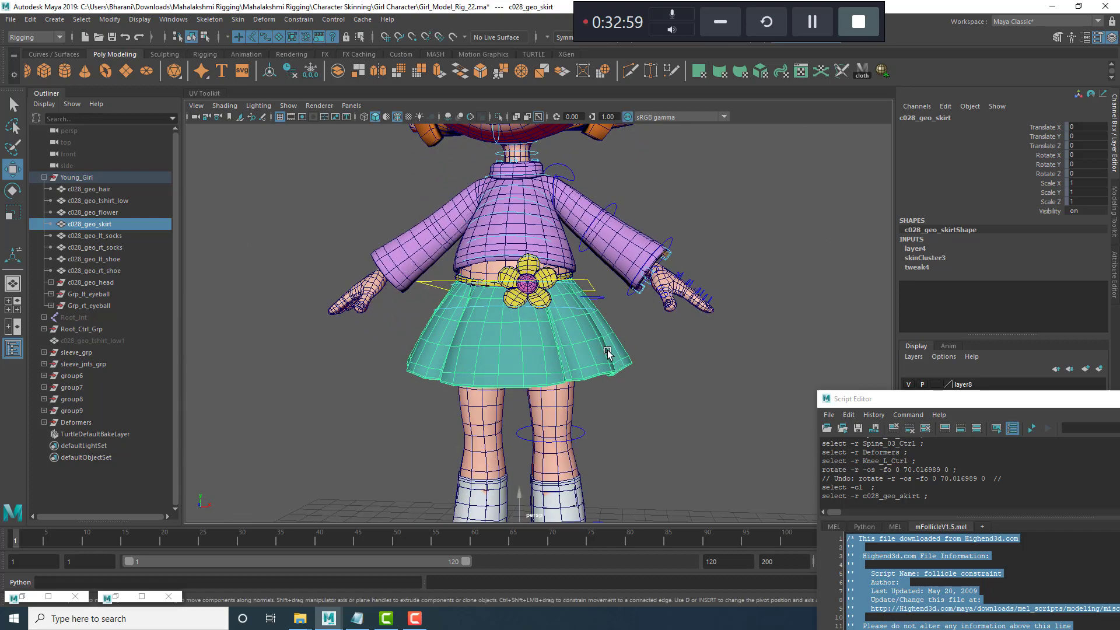
scroll(592, 351, "up", 2)
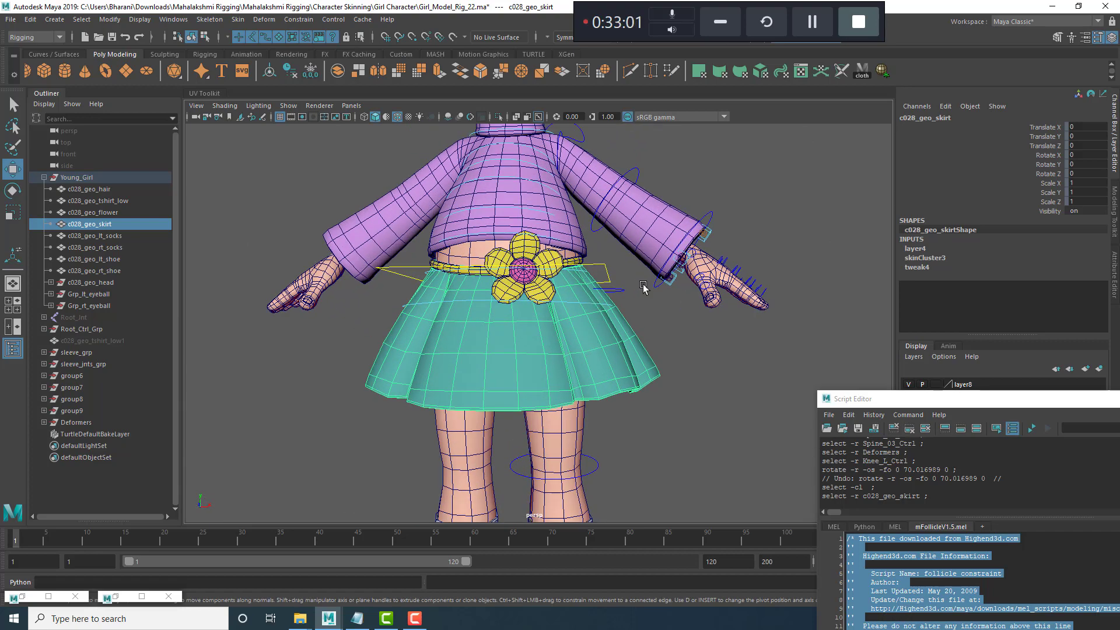
left_click_drag(642, 286, 636, 303, "alt")
scroll(635, 303, "down", 1)
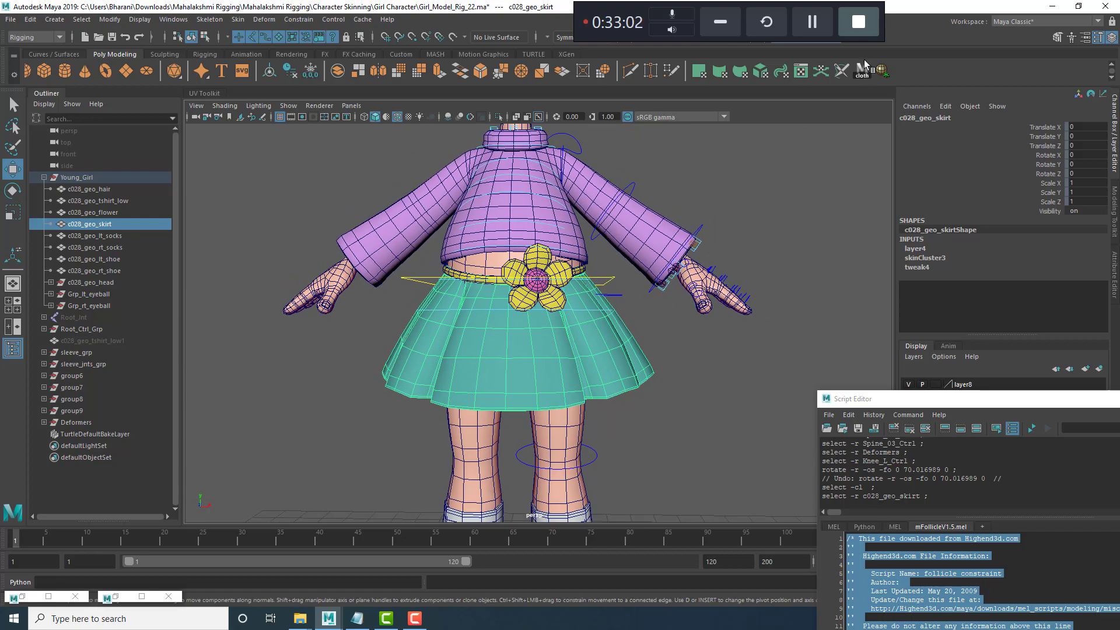
left_click(813, 22)
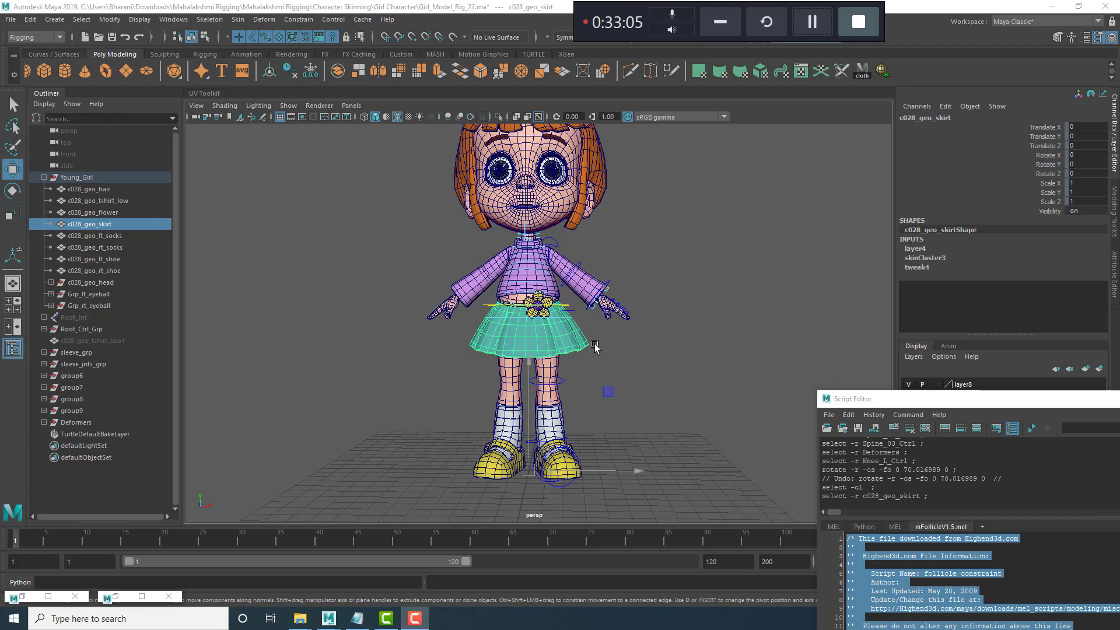
scroll(747, 345, "down", 2)
left_click_drag(673, 332, 630, 359, "alt")
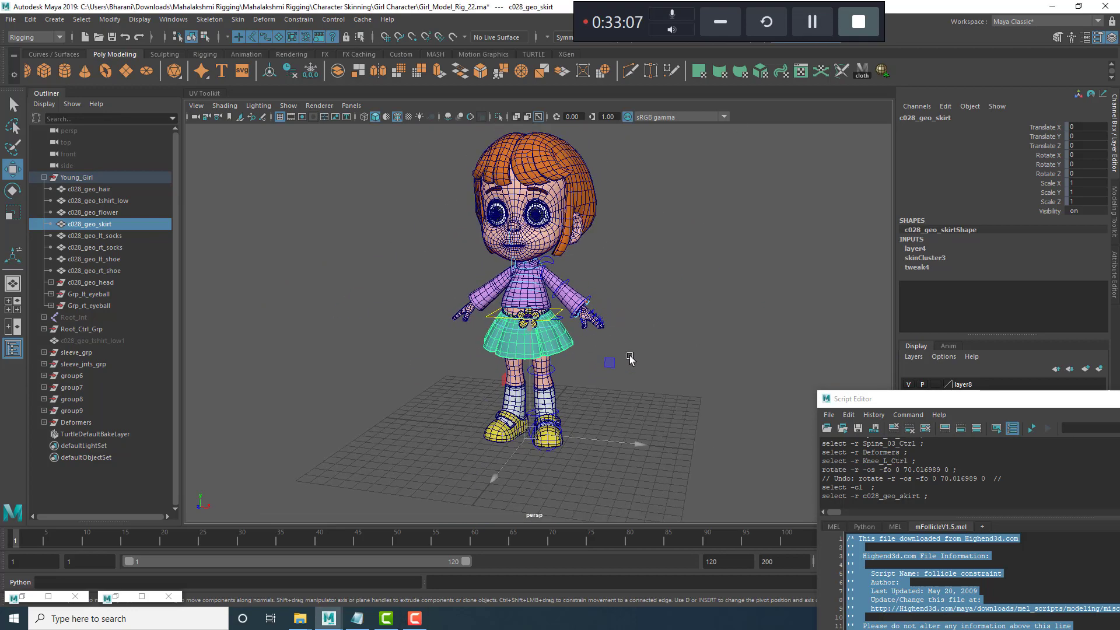
scroll(605, 366, "up", 3)
Switch to Notepad, add the note "Frock rig using secondary" below the collar notes, and return to Maya.
left_click(357, 618)
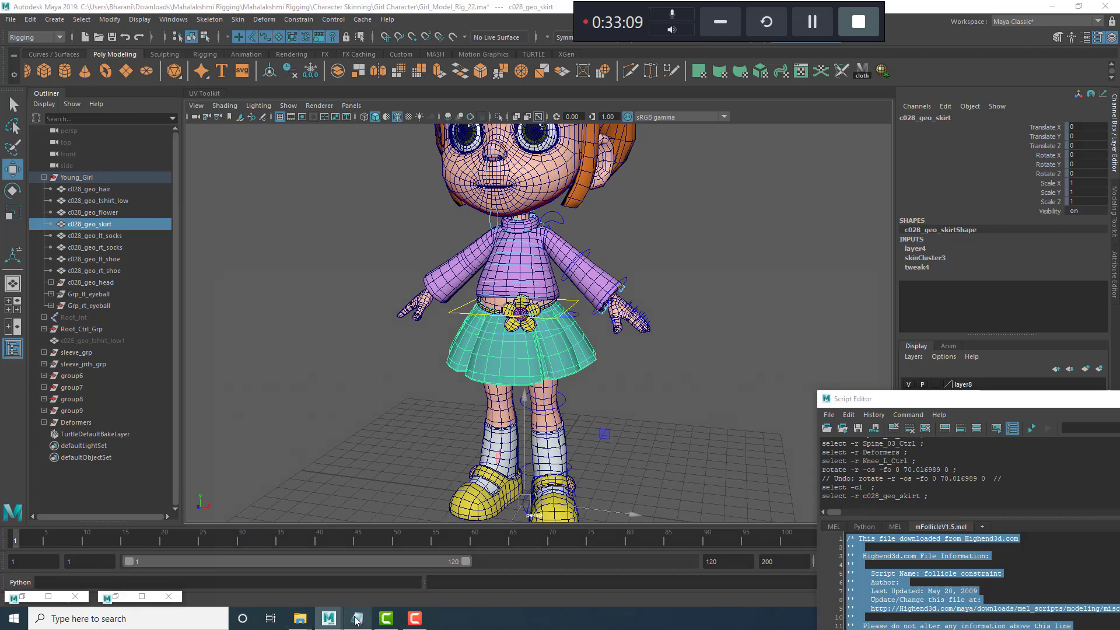
key("Return")
key("Return")
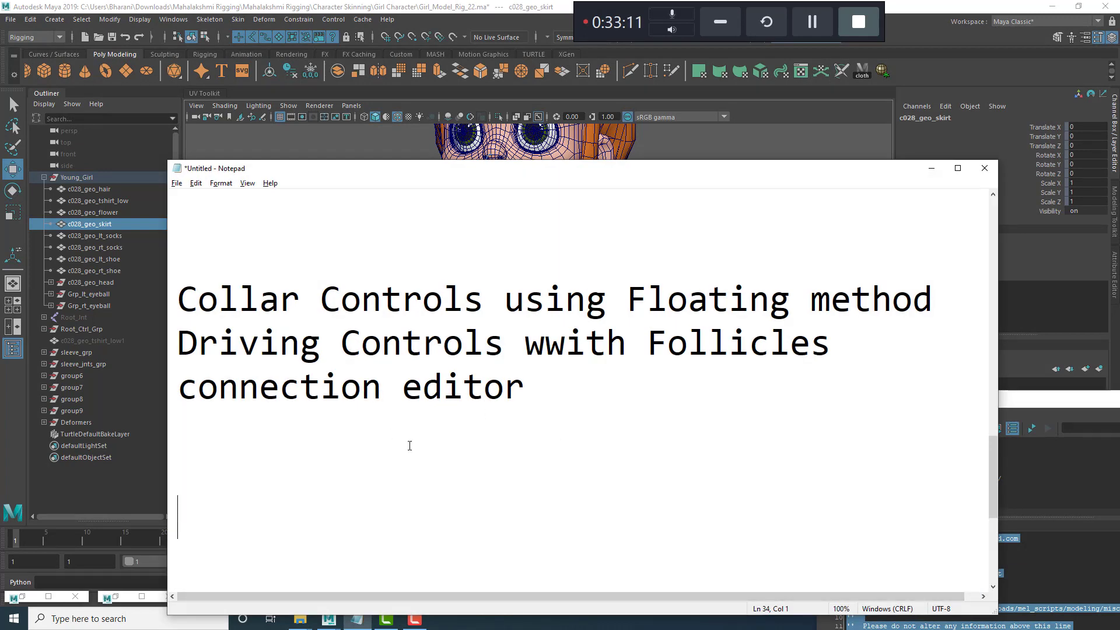
type("Frock r")
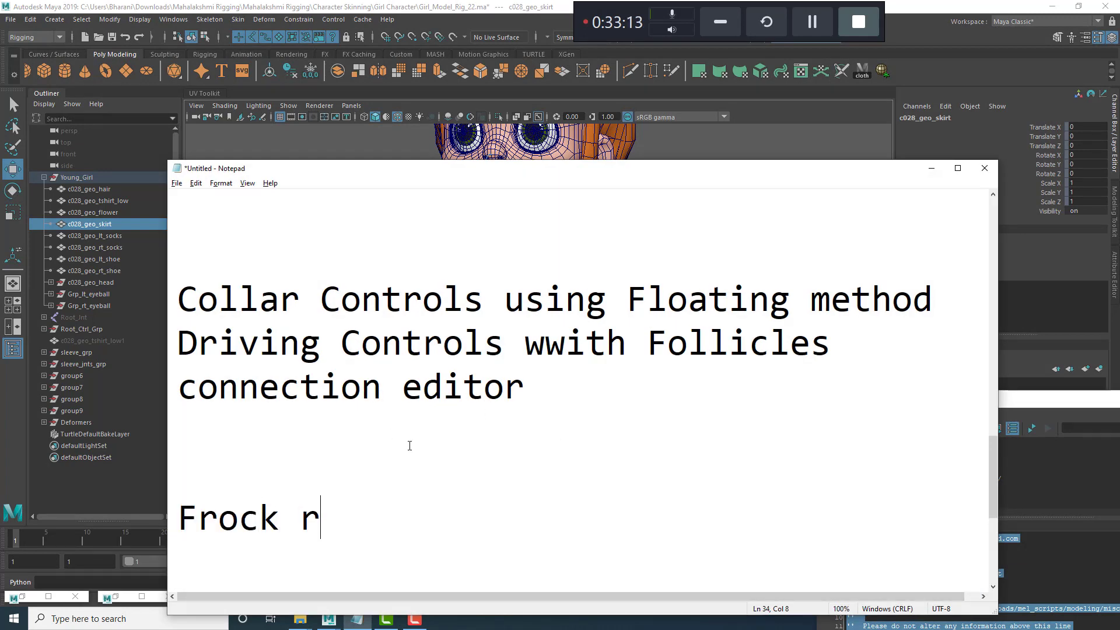
type("ig using")
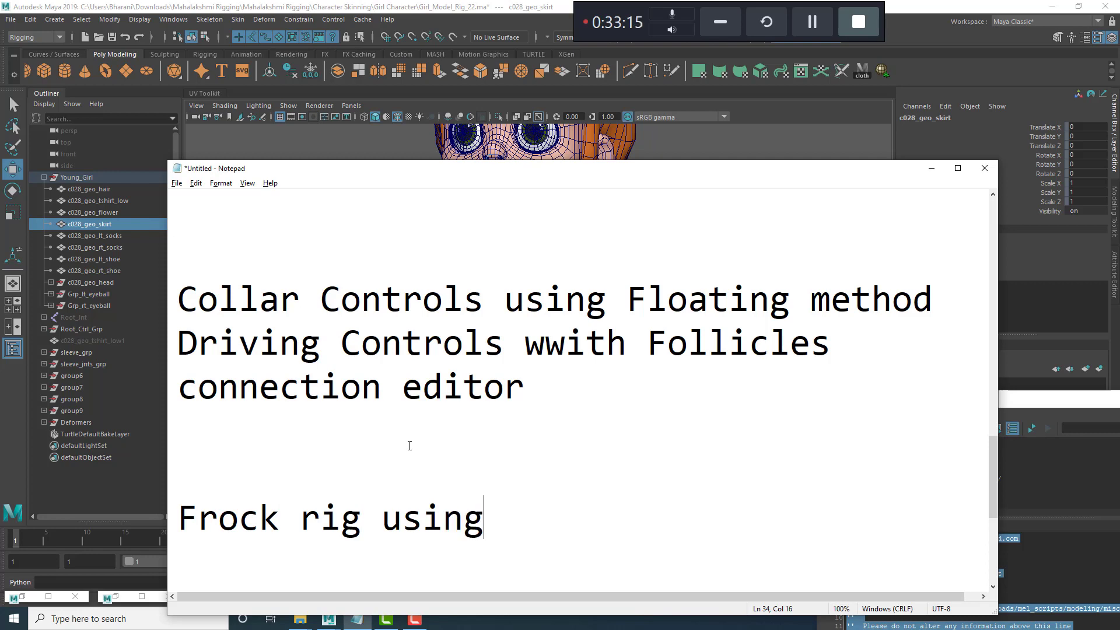
type(" secondary")
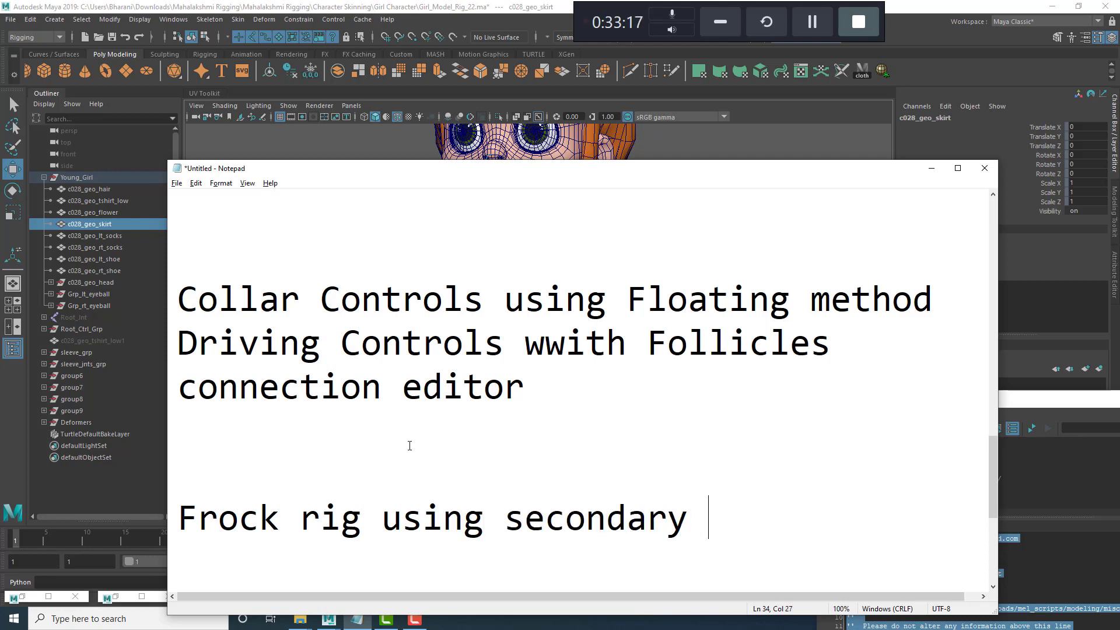
key("Return")
left_click(932, 168)
Reselect the skirt, open it in the Paint Skin Weights Tool, and display the Spine_02_Jnt influence.
key("f")
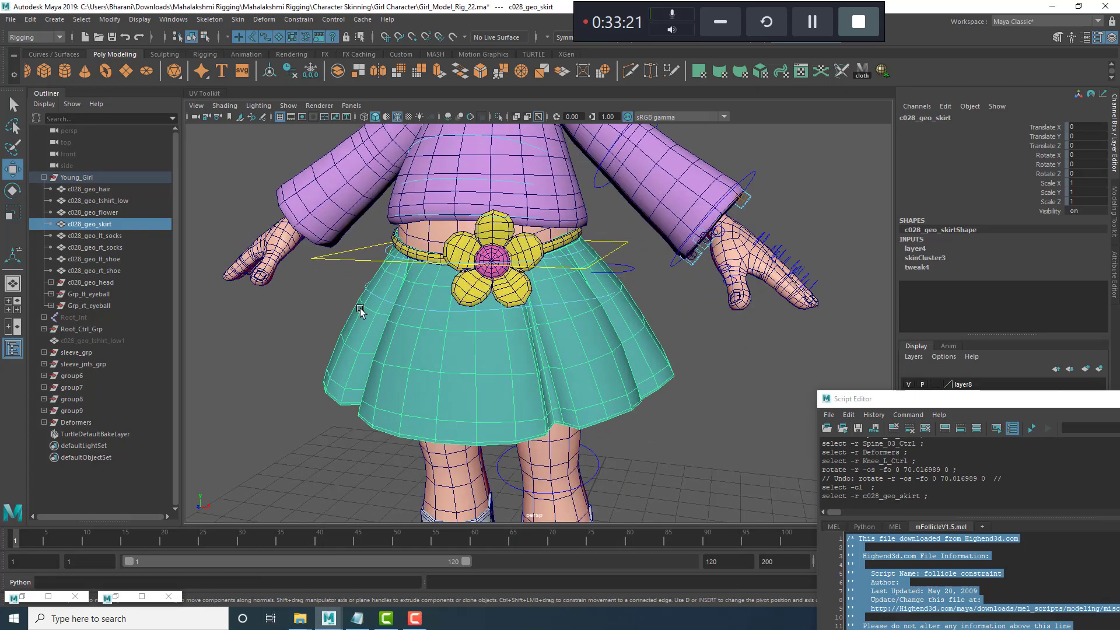
scroll(360, 311, "down", 3)
left_click(411, 364)
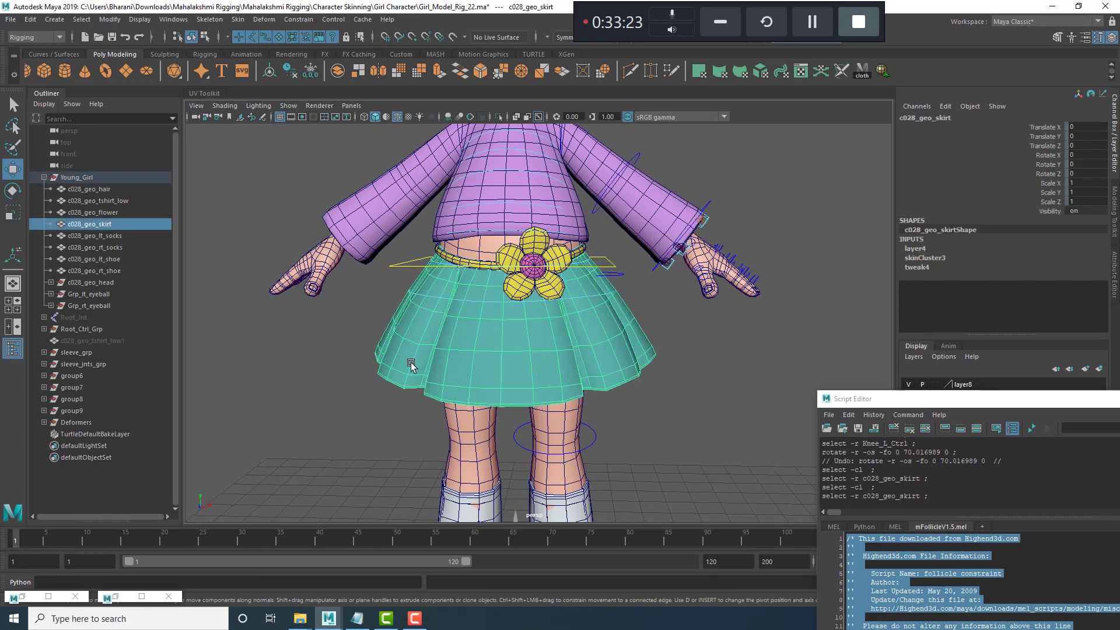
scroll(412, 365, "up", 2)
right_click_drag(492, 308, 397, 289)
left_click_drag(976, 415, 772, 202)
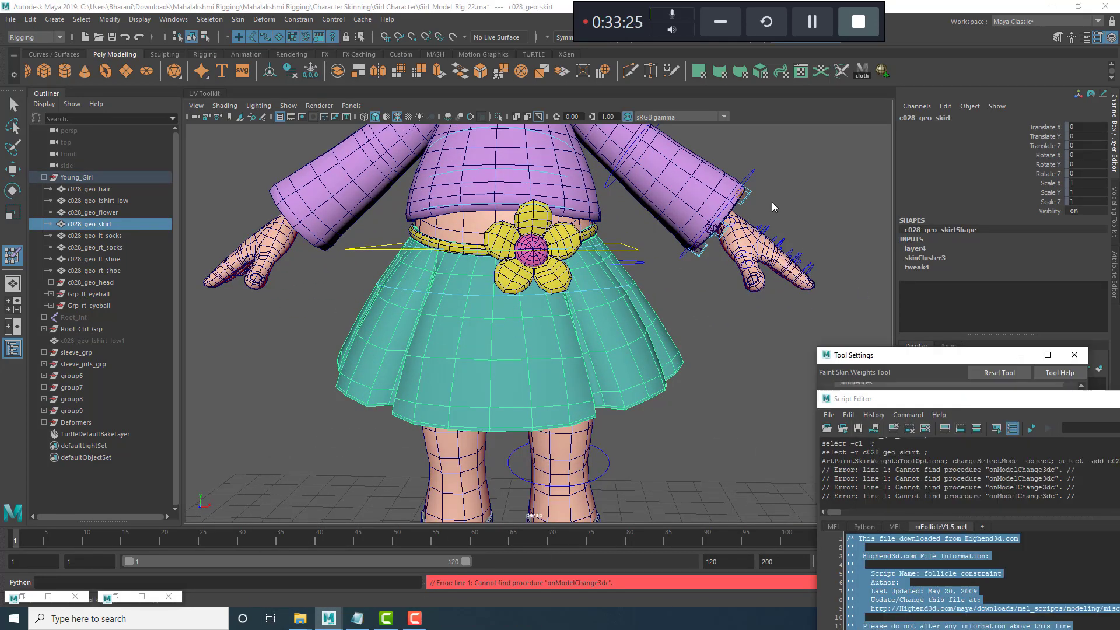
left_click(732, 233)
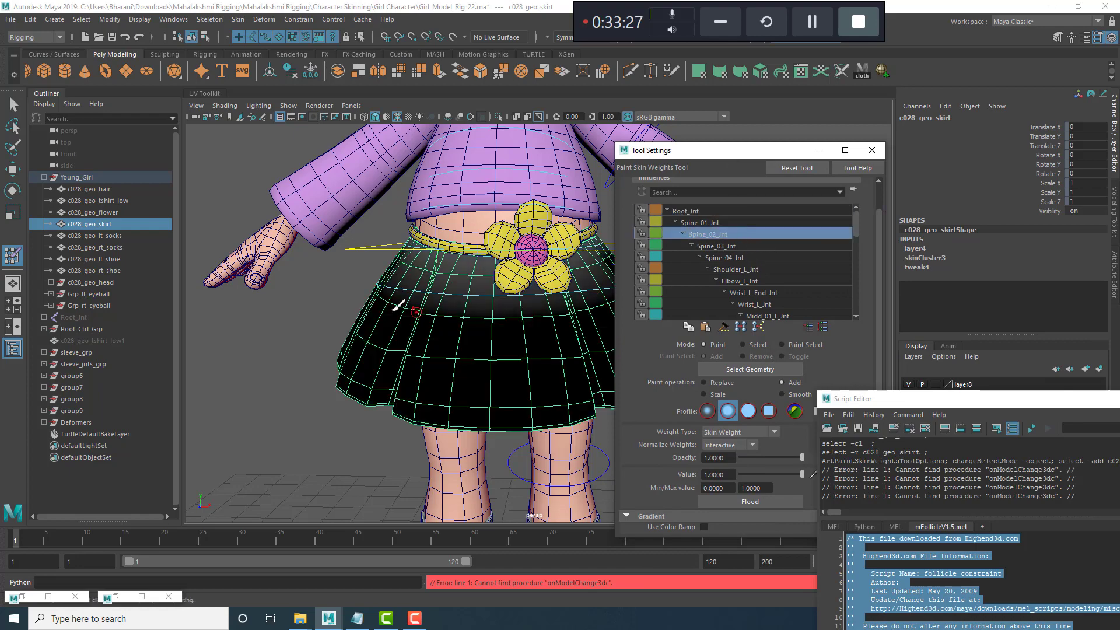
Compare the skirt's weights for the spine, shoulder, elbow and wrist joint influences, returning to Spine_02_Jnt.
scroll(398, 306, "up", 3)
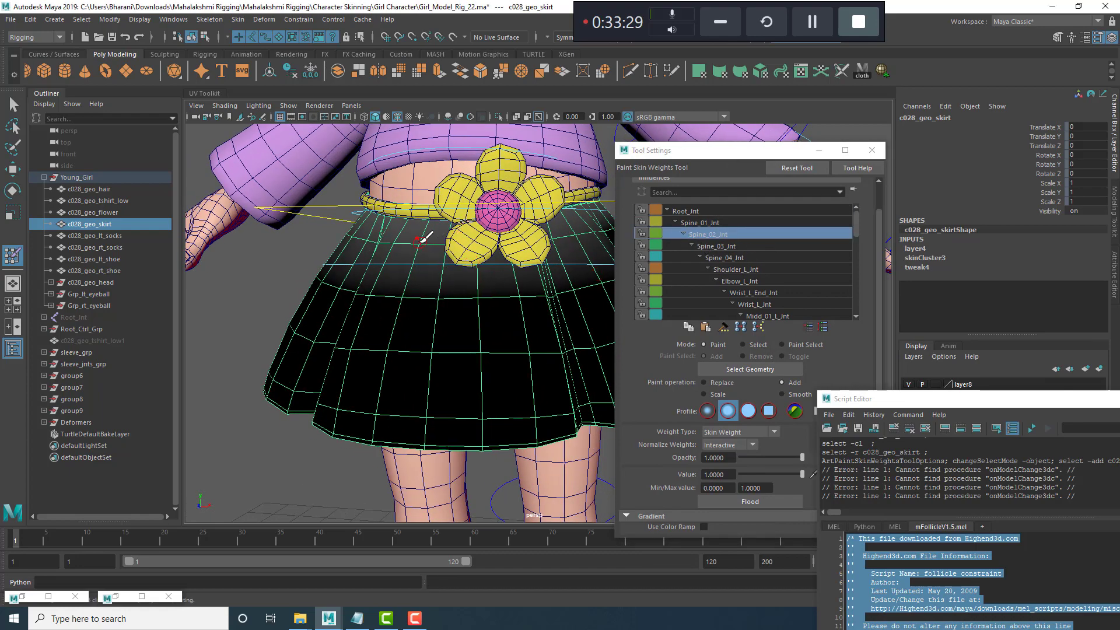
scroll(476, 307, "up", 2)
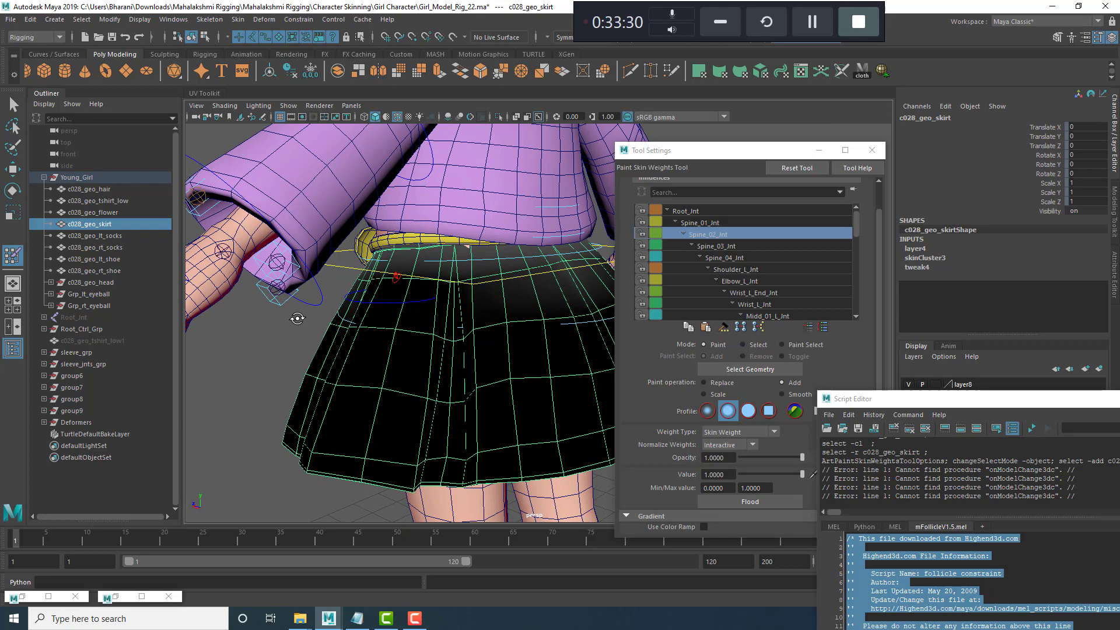
left_click_drag(297, 318, 374, 301, "alt")
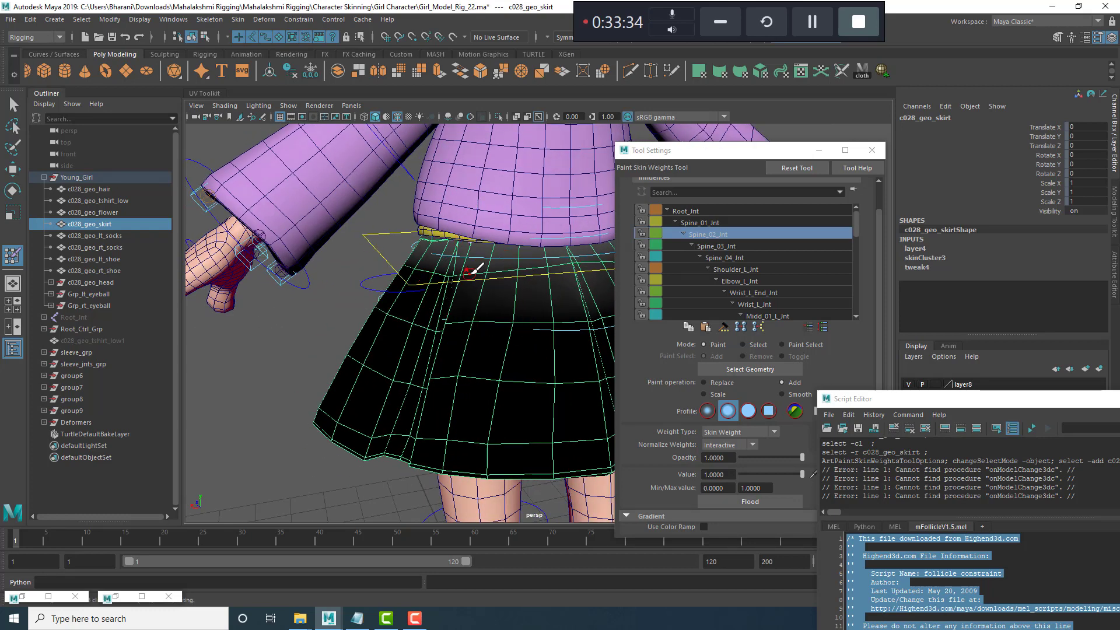
left_click(723, 246)
left_click(730, 259)
left_click(734, 277)
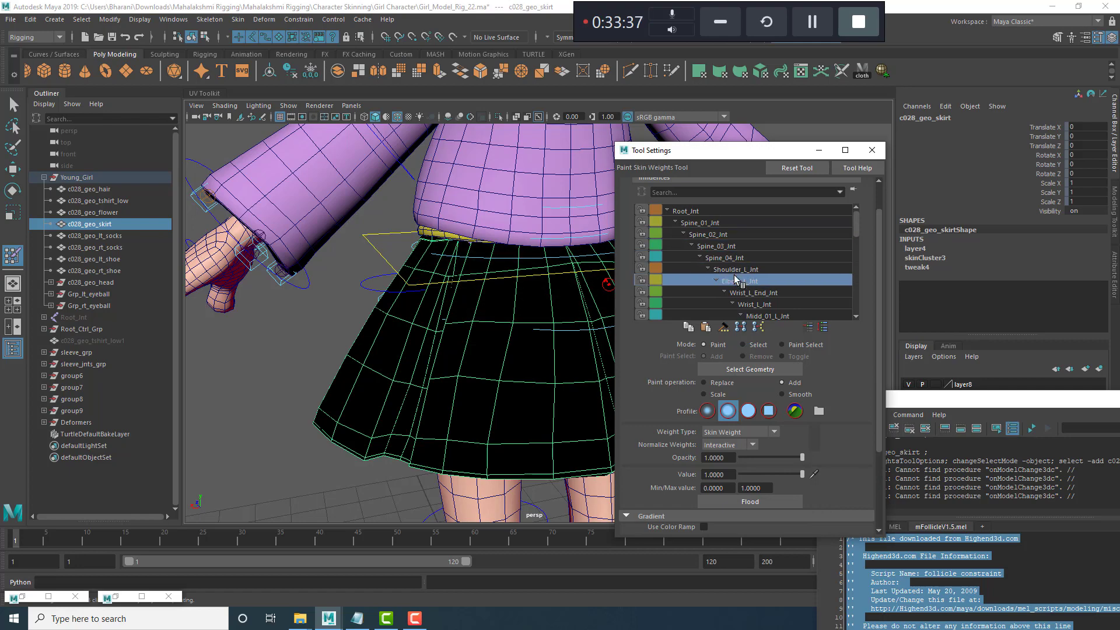
left_click(723, 236)
left_click(736, 269)
left_click(743, 302)
left_click(734, 257)
left_click(727, 237)
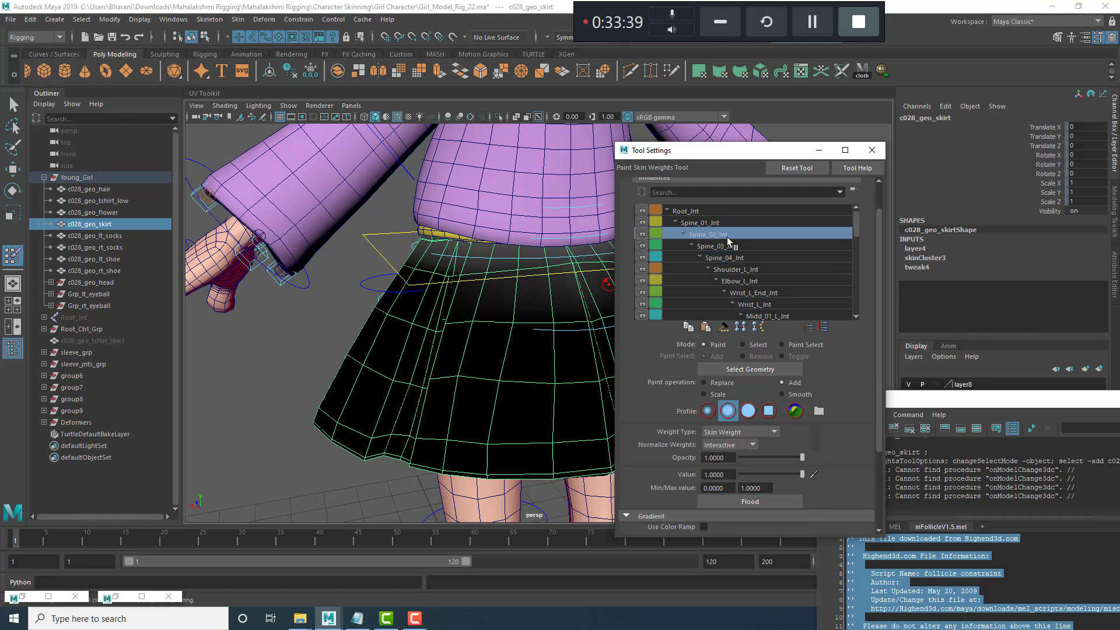
Examine the Spine_02_Jnt weights around the skirt's waistband from the front and sides.
scroll(452, 305, "down", 5)
left_click_drag(452, 305, 636, 307, "alt")
scroll(510, 316, "up", 5)
left_click_drag(510, 316, 474, 312, "alt")
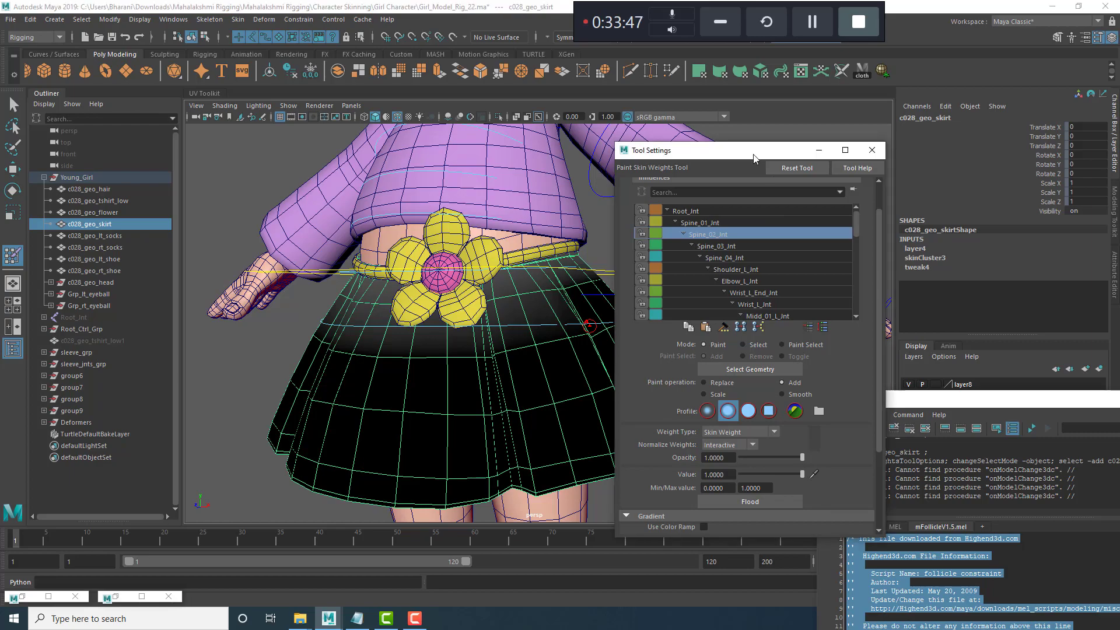
left_click_drag(754, 159, 880, 173)
scroll(518, 370, "down", 4)
left_click_drag(517, 370, 583, 361, "alt")
scroll(665, 350, "up", 4)
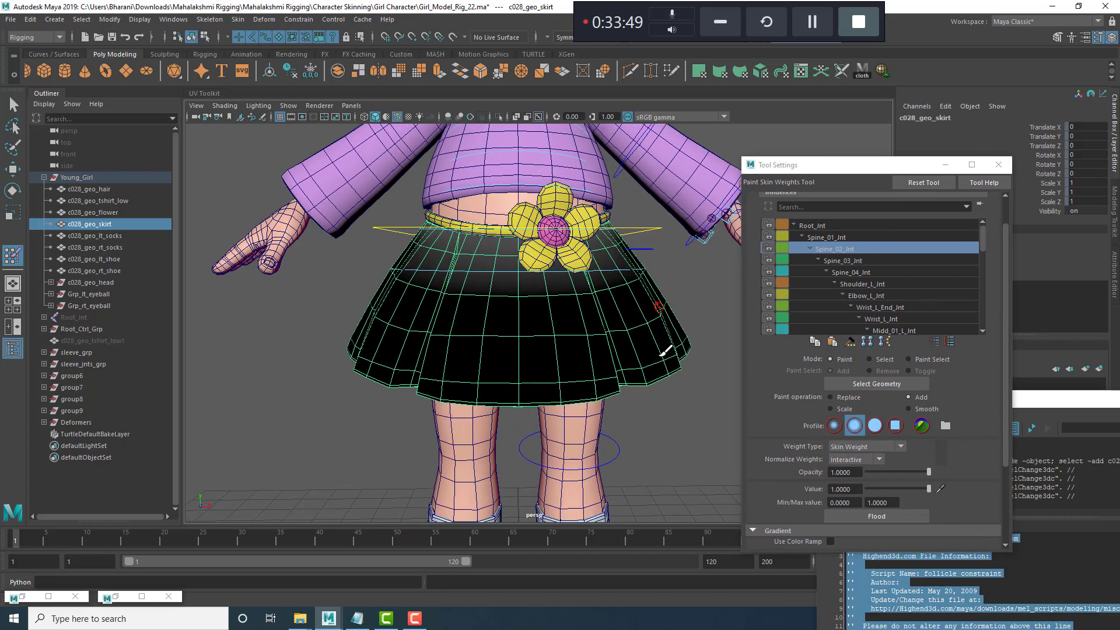
left_click_drag(665, 350, 624, 337, "alt")
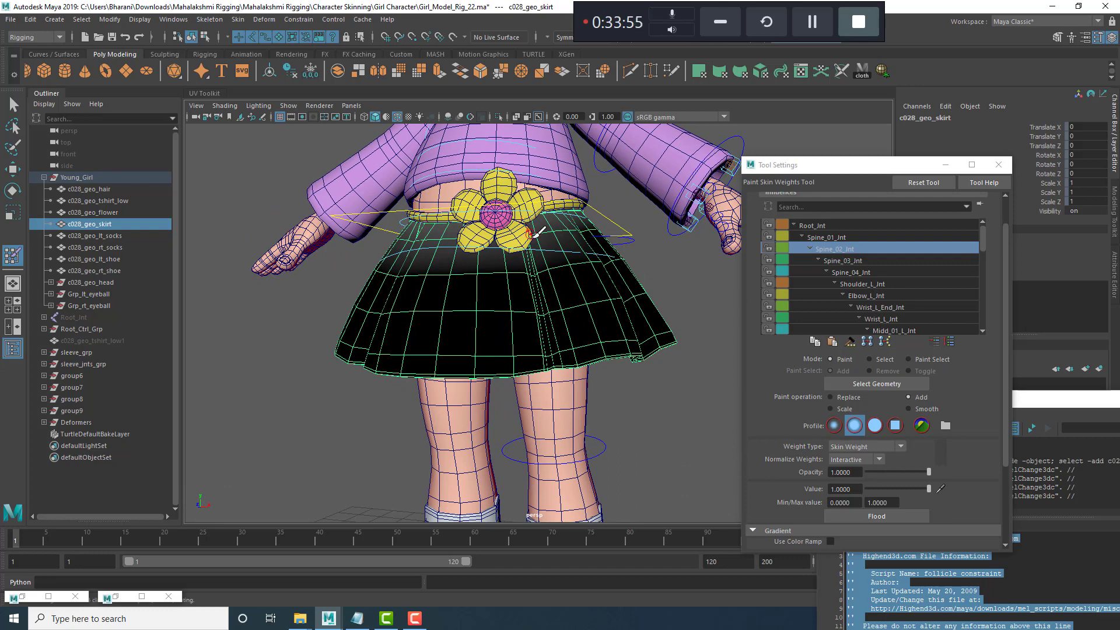
scroll(539, 237, "down", 2)
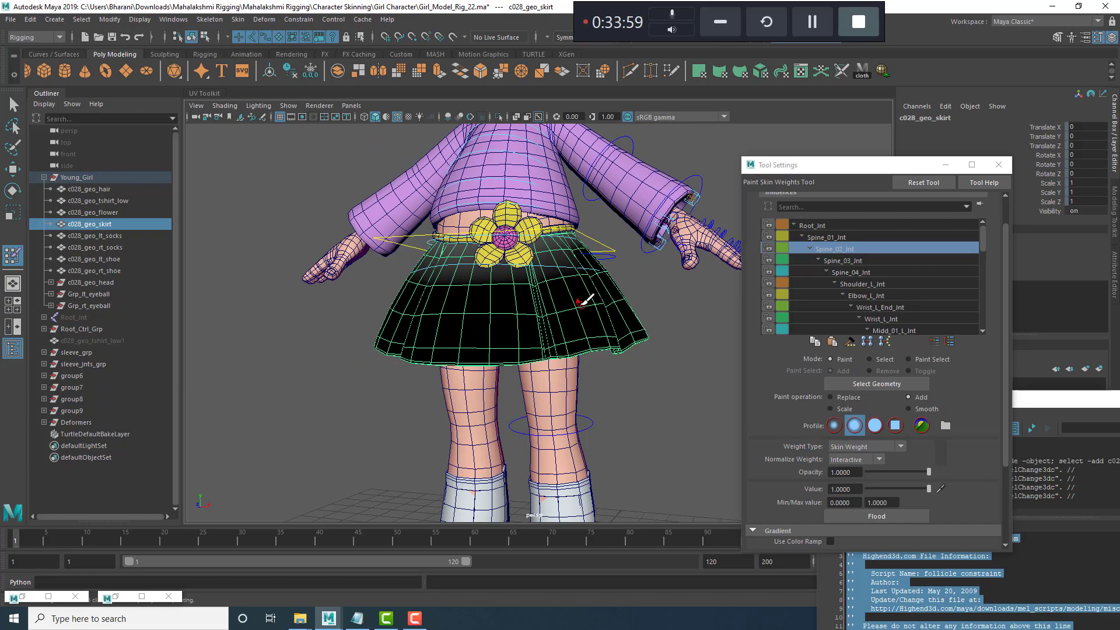
scroll(583, 301, "up", 2)
left_click_drag(593, 298, 642, 250, "alt")
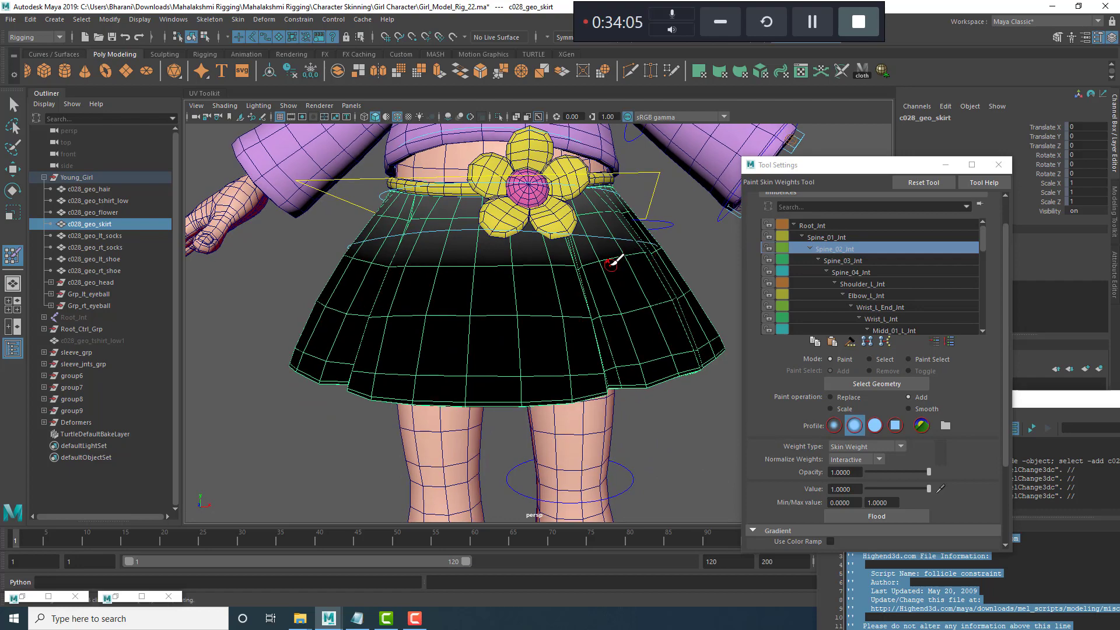
scroll(575, 300, "down", 2)
mouse_move(578, 292)
left_mouse_down("alt")
mouse_move(532, 275)
mouse_move(450, 280)
mouse_move(474, 280)
left_mouse_up("alt")
Test the skirt with Spine_02_Ctrl by rotating it about 52 degrees around Y and then freely, undoing each rotation.
key("w")
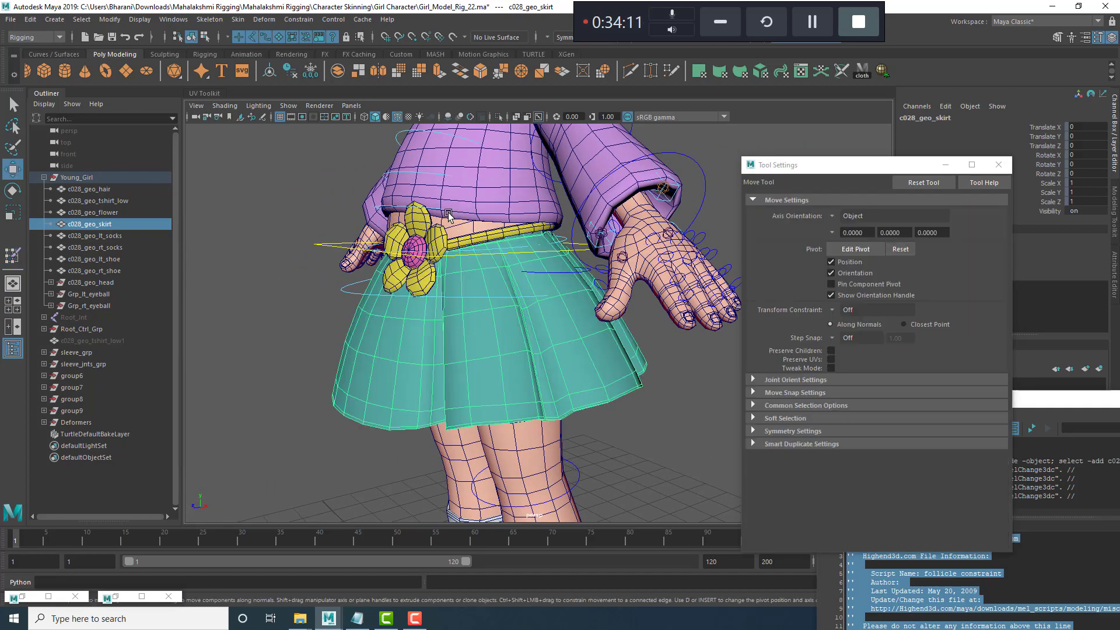
left_click(447, 209)
left_click_drag(490, 228, 442, 226, "alt")
key("e")
left_click_drag(376, 154, 618, 248)
middle_click_drag(624, 248, 559, 280, "alt")
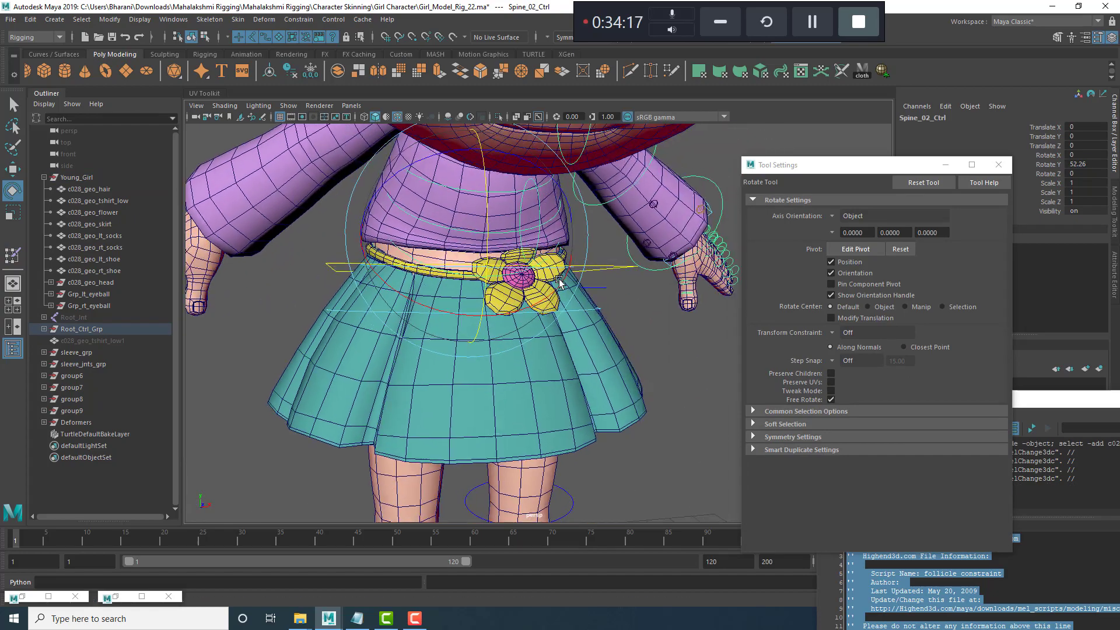
right_click_drag(559, 280, 589, 283, "alt")
key("ctrl+z")
left_click_drag(551, 263, 532, 325)
key("ctrl+z")
left_click_drag(587, 263, 521, 286, "alt")
key("ctrl+z")
Rotate Spine_02_Ctrl about 33 and 50 degrees around Z to check the waist deformation, undoing both rotations.
right_click_drag(513, 274, 370, 220, "alt")
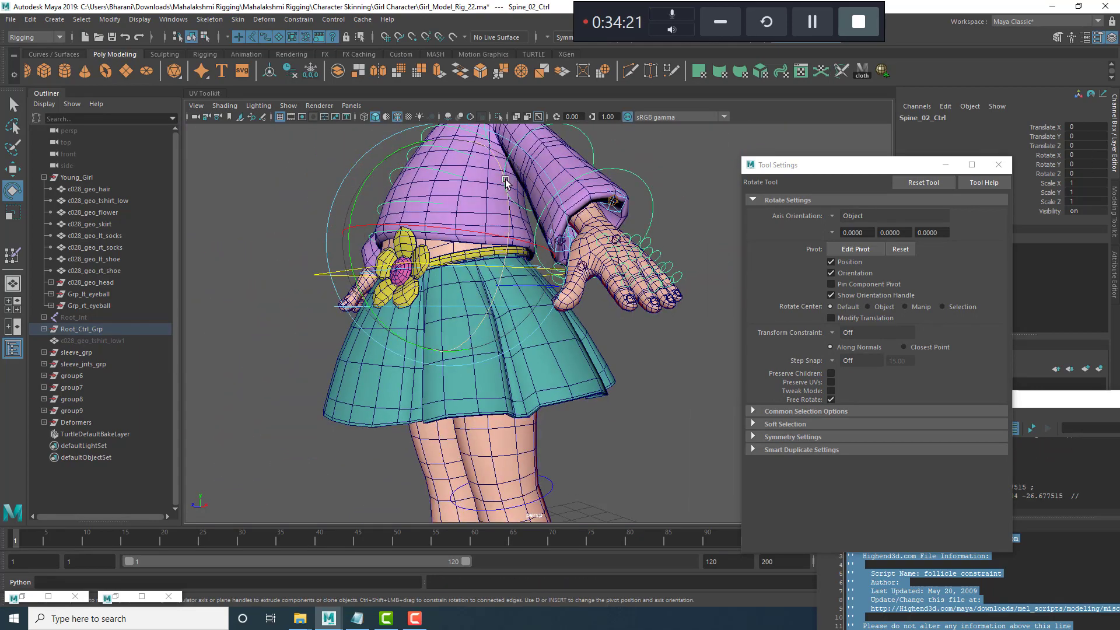
left_click_drag(506, 182, 493, 271)
right_click_drag(361, 256, 438, 288, "alt")
left_click_drag(437, 287, 531, 294, "alt")
key("ctrl+z")
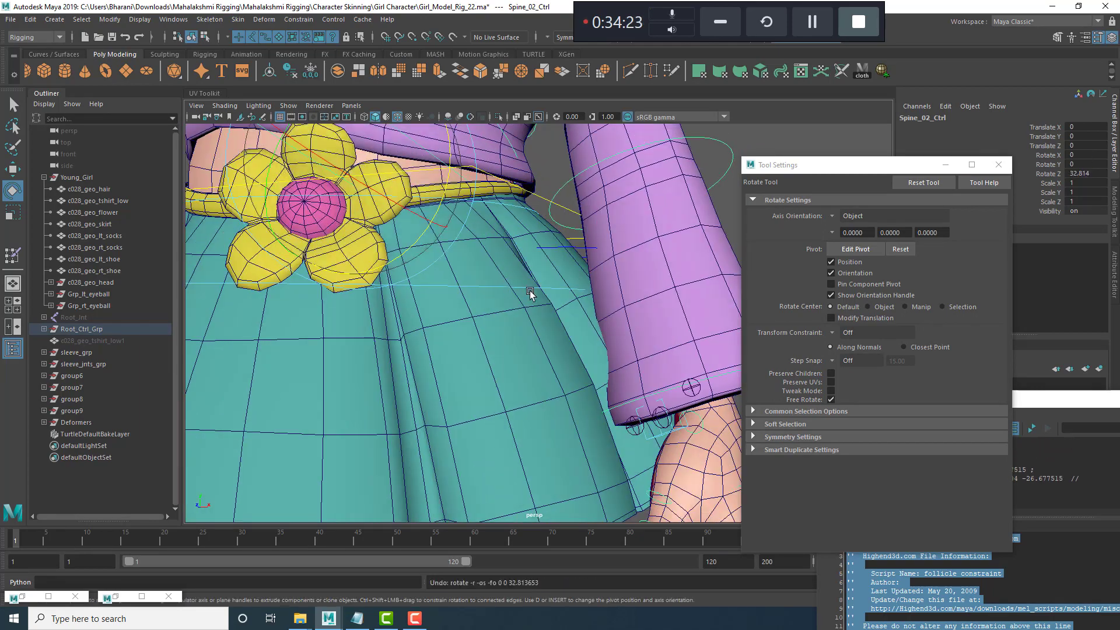
middle_click_drag(530, 294, 530, 318)
key("ctrl+z")
Rotate Spine_02_Ctrl about 60 degrees around Y to check the waist twist, and undo the rotation.
right_click_drag(544, 256, 471, 247, "alt")
left_click_drag(471, 247, 548, 263, "alt")
left_click_drag(487, 174, 393, 258, "alt")
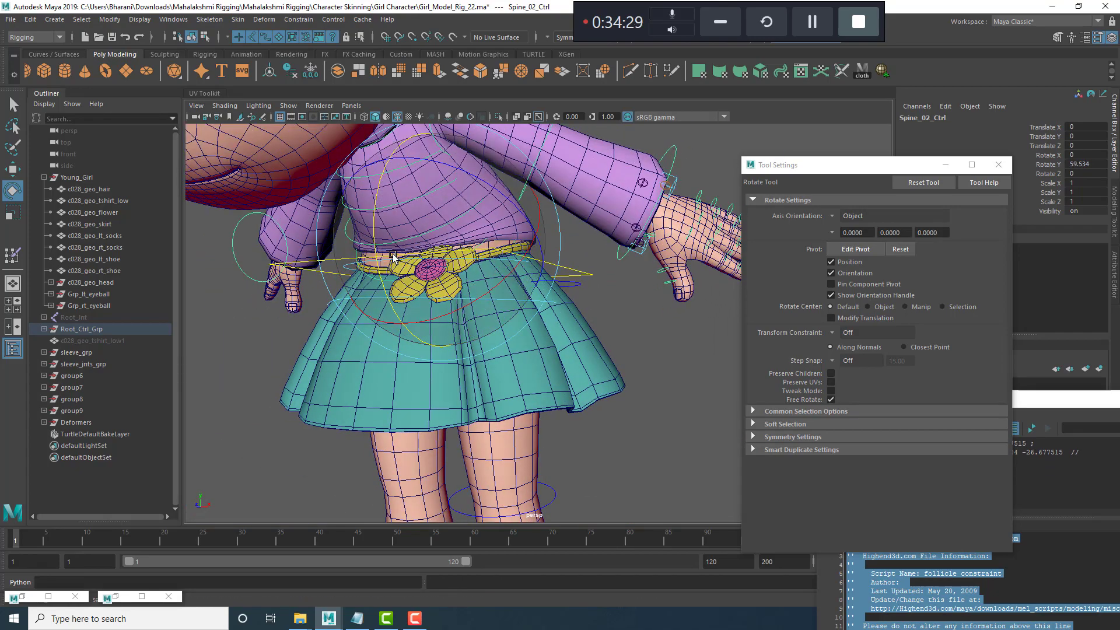
key("ctrl+z")
Select the skirt and the waist flower in turn, and hide the flower to expose the skirt's waistband.
key("w")
left_click(467, 370)
left_click_drag(467, 370, 496, 303, "alt")
right_click_drag(495, 302, 461, 300, "alt")
left_click_drag(467, 304, 630, 358, "alt")
right_click_drag(630, 358, 665, 350, "alt")
left_click_drag(630, 339, 466, 274, "alt")
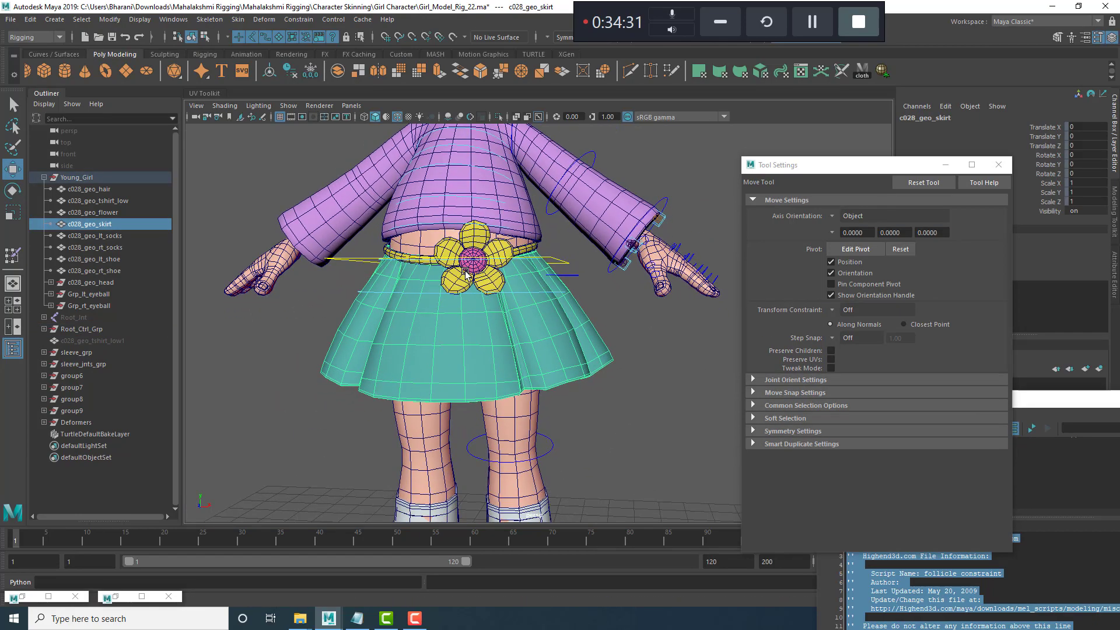
right_click_drag(466, 274, 525, 257, "alt")
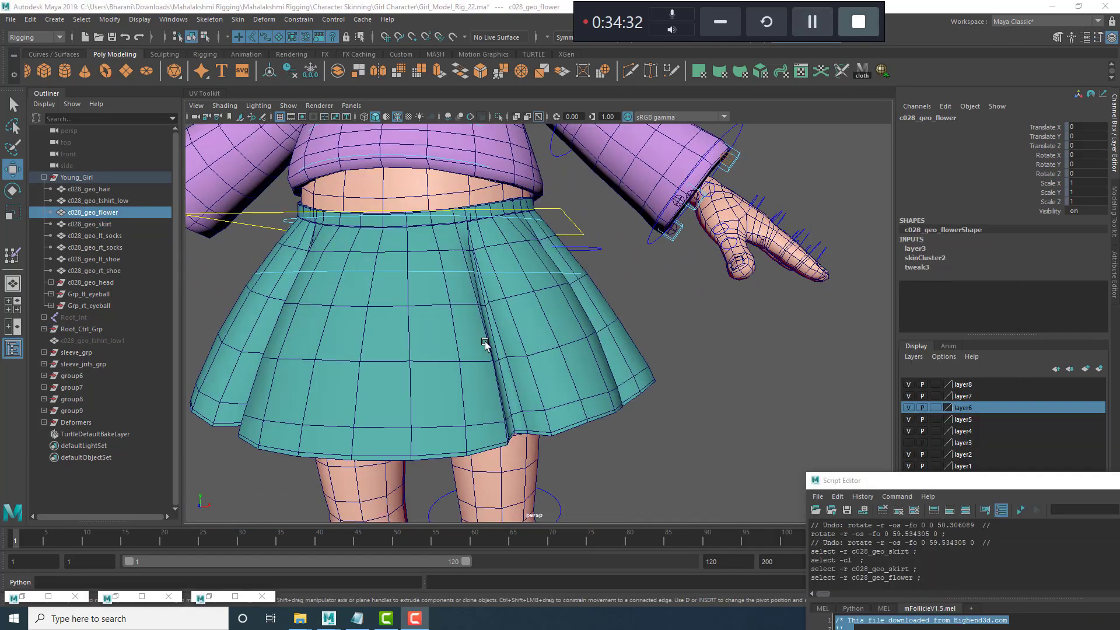
Create a six-joint chain down the skirt's front centre line, snapping the joints to its edge rows from the waistband to the hem.
right_click_drag(485, 341, 550, 319, "alt")
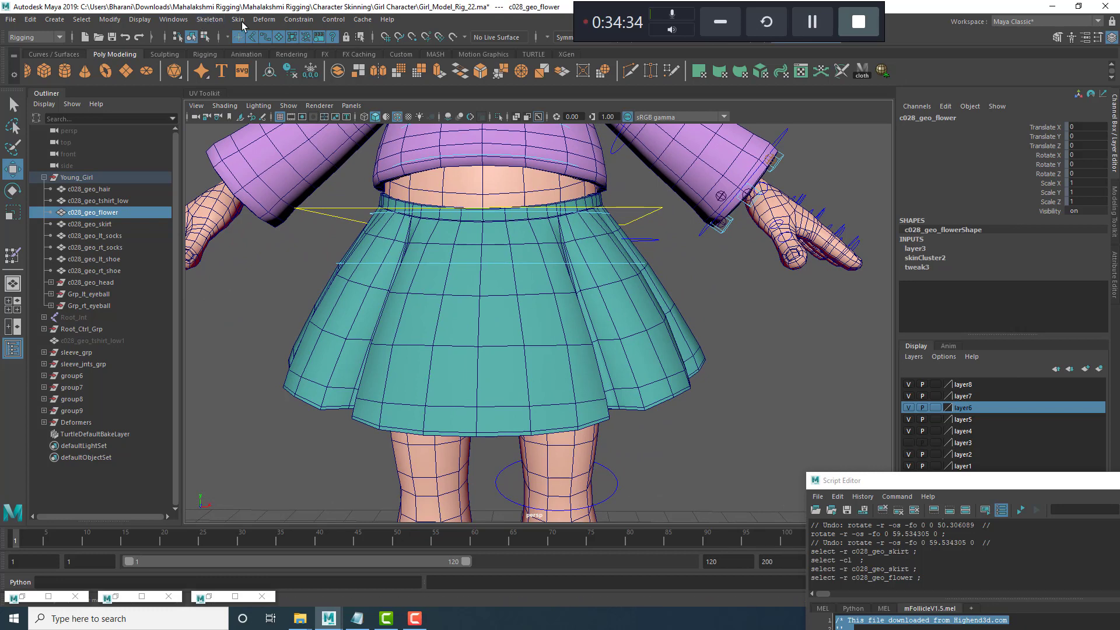
left_click(212, 23)
left_click(228, 50)
scroll(476, 235, "up", 2)
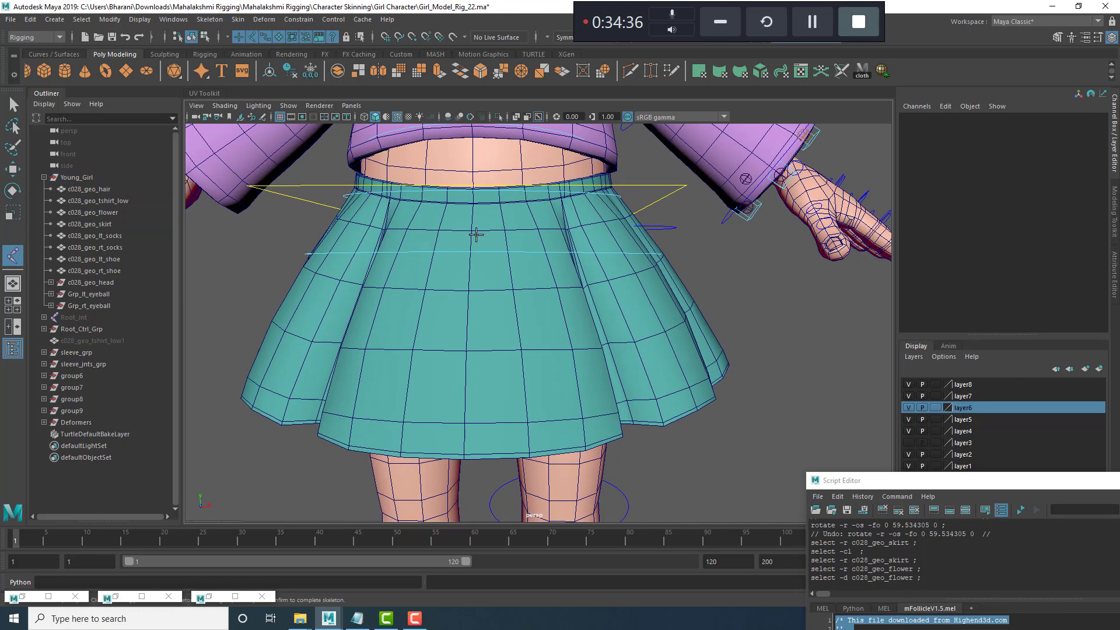
left_click(473, 204)
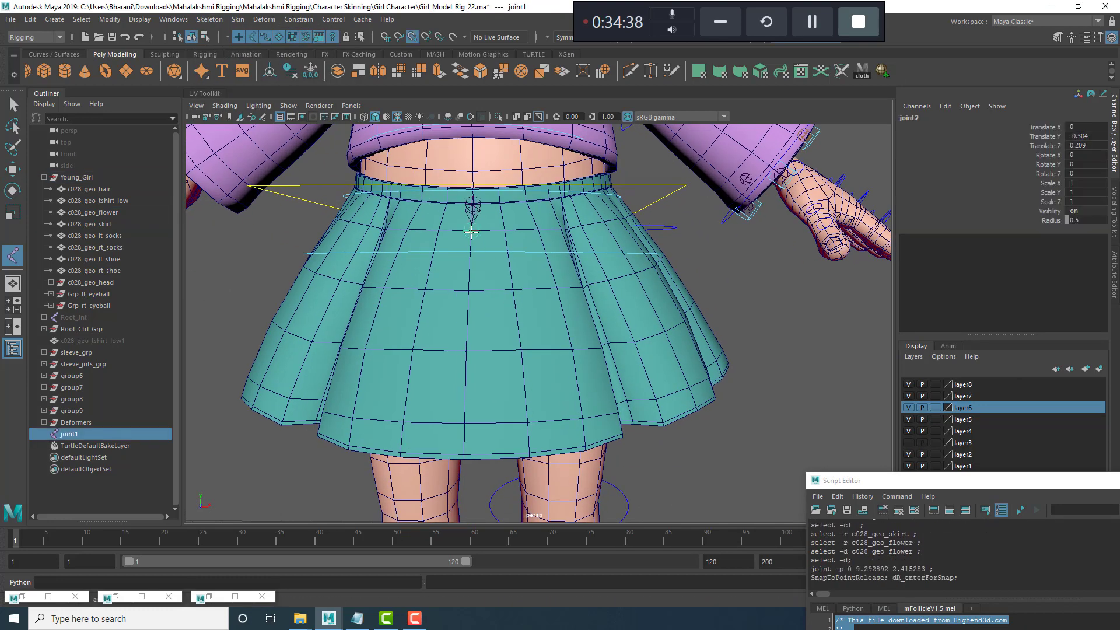
left_click(471, 232)
left_click_drag(478, 272, 500, 331, "alt")
scroll(500, 331, "up", 2)
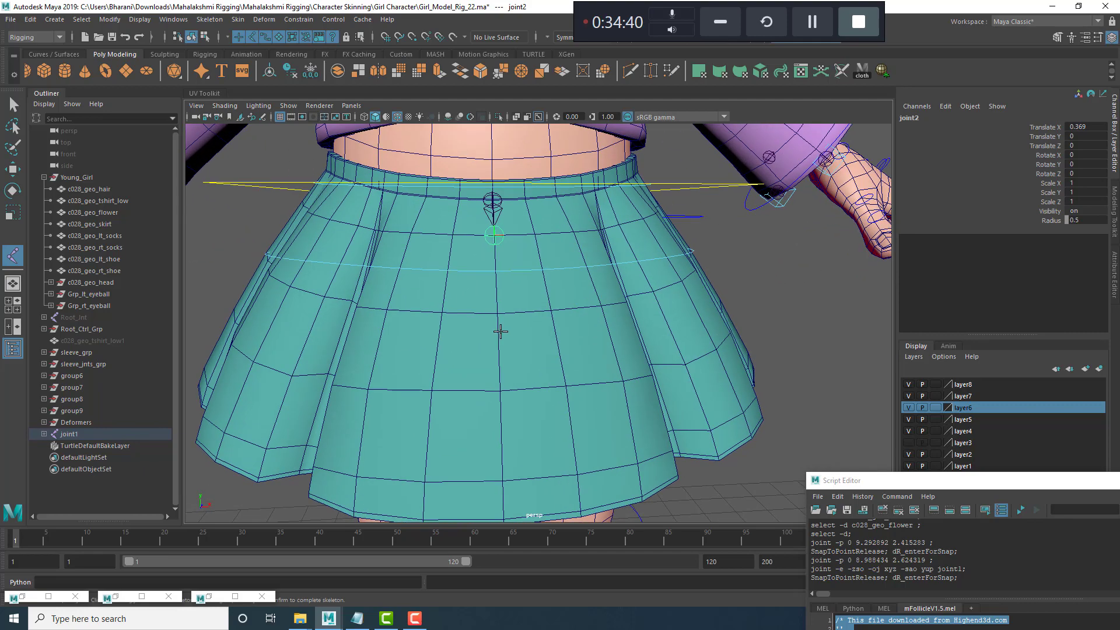
left_click(500, 388)
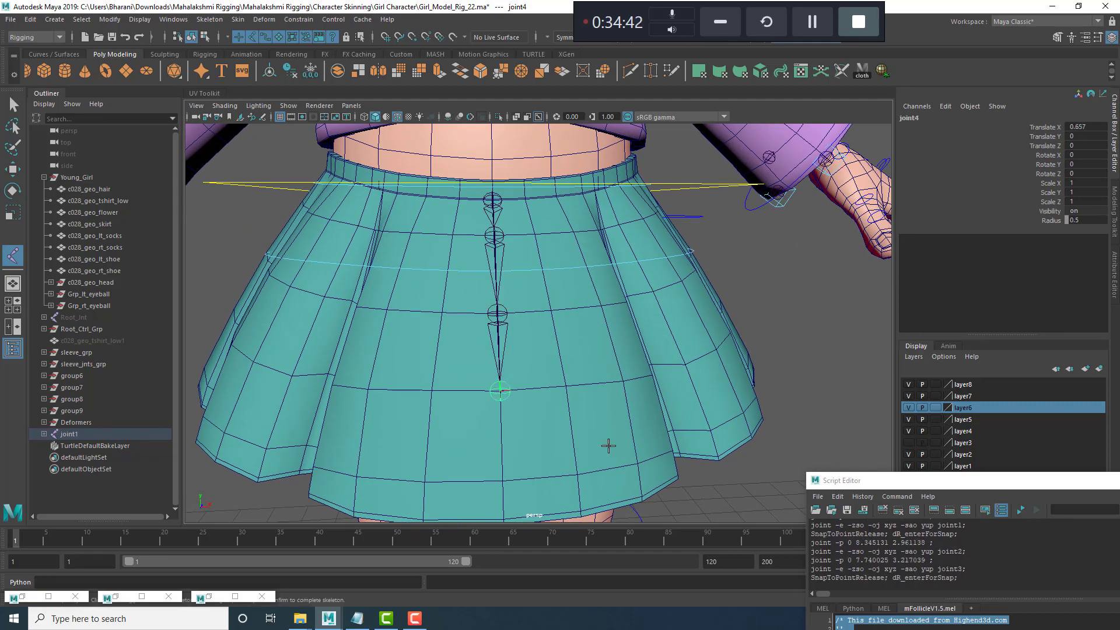
middle_click_drag(501, 392, 478, 306, "alt")
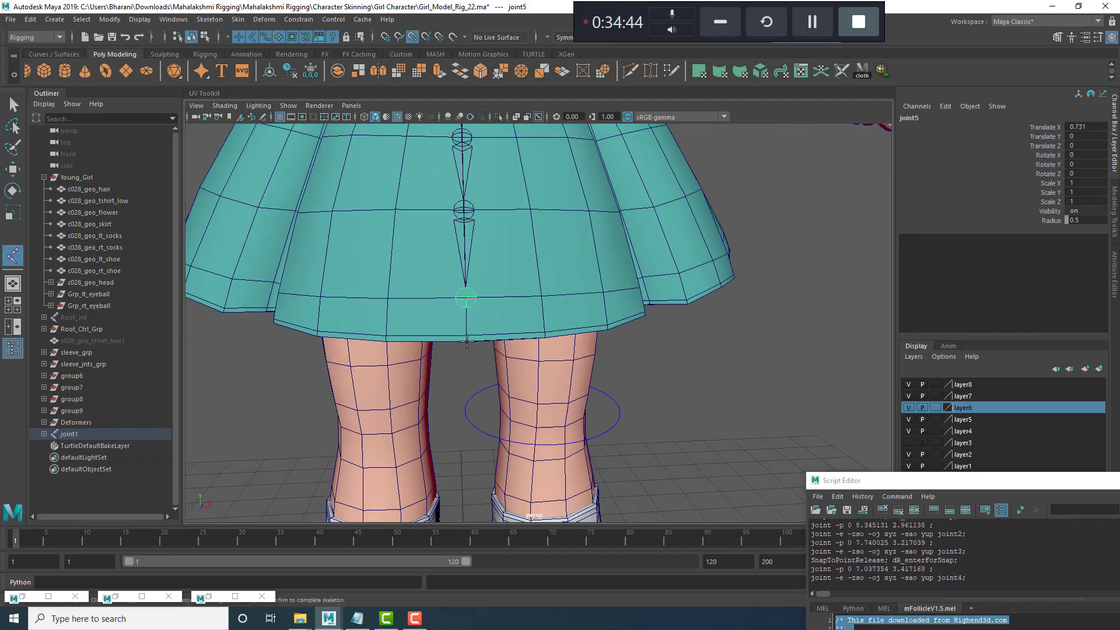
left_click(466, 341)
scroll(568, 295, "down", 5)
key("w")
left_click(707, 420)
Duplicate the front joint chain, snap its root to the waistband above the adjacent pleat, and rotate it to follow the fold.
scroll(481, 243, "up", 2)
left_click_drag(495, 211, 550, 285, "alt")
left_click(481, 245)
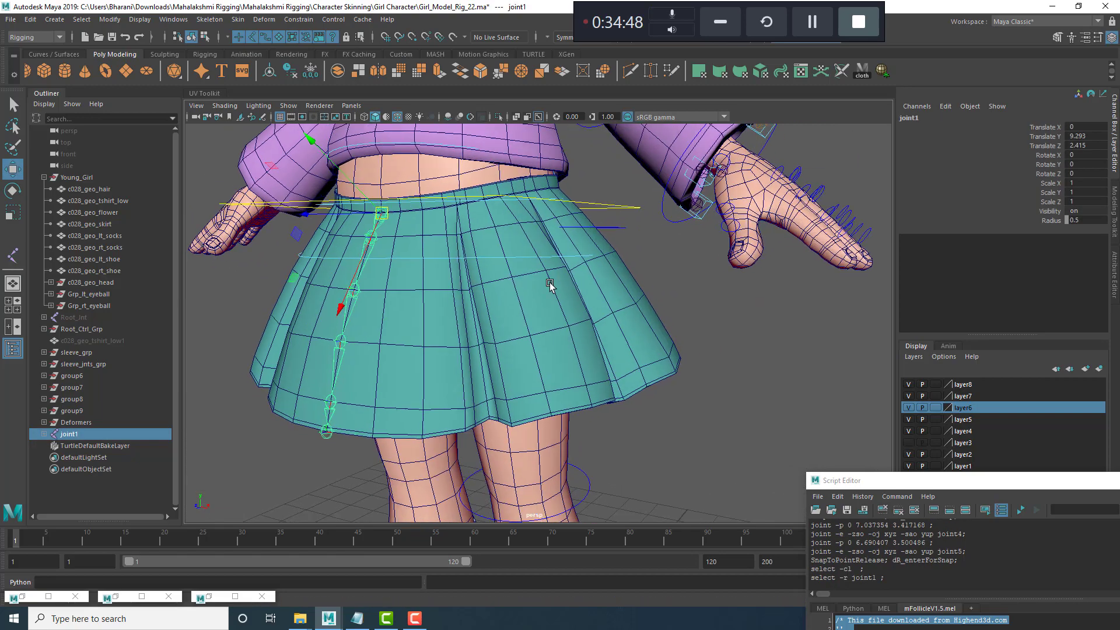
key("ctrl+d")
left_click_drag(470, 250, 508, 316, "alt")
key("e")
left_click_drag(489, 269, 463, 220)
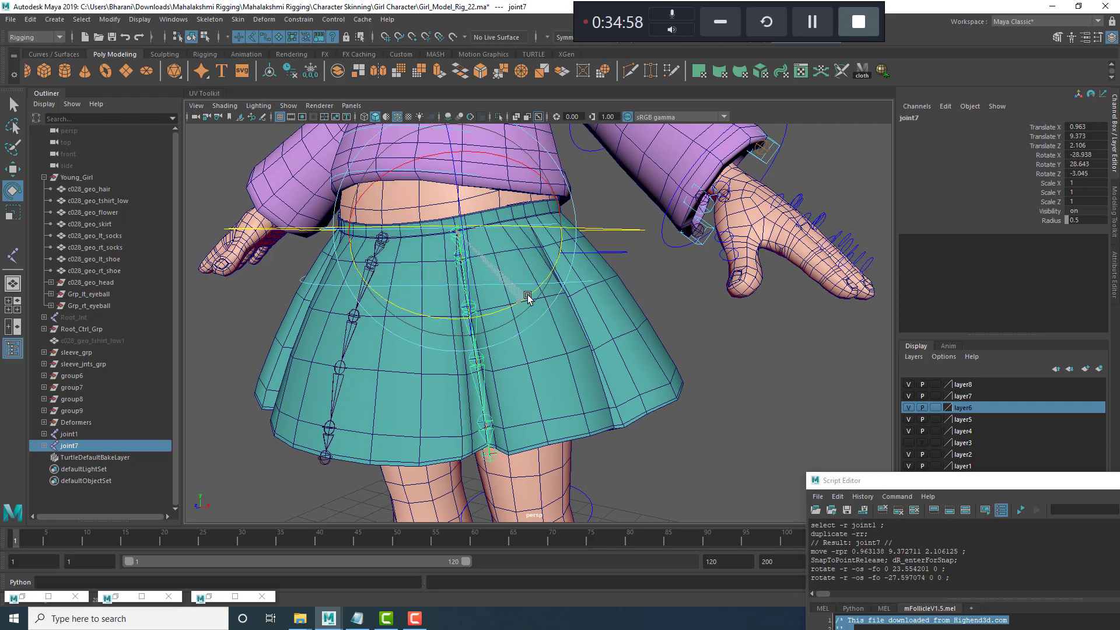
left_click_drag(528, 295, 527, 296)
Snap the second, third and fourth joints of the duplicated chain onto the skirt vertices along the adjacent pleat.
middle_click_drag(508, 295, 525, 379, "alt")
right_click_drag(432, 379, 484, 388, "alt")
middle_click_drag(465, 391, 483, 369, "alt")
key("w")
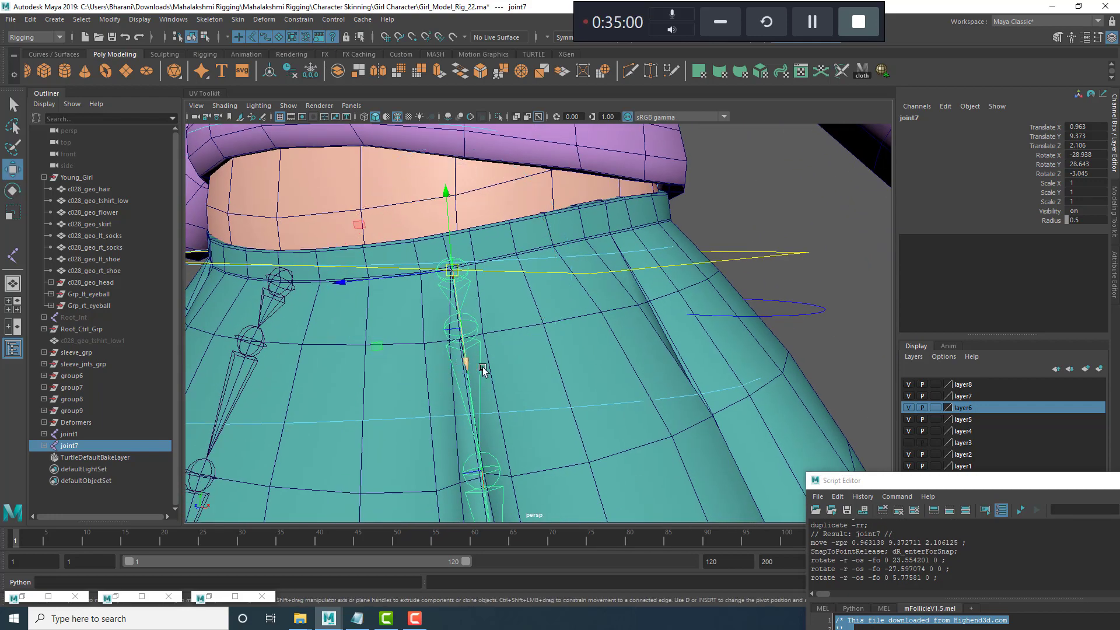
left_click(467, 357)
left_click_drag(468, 345, 463, 336)
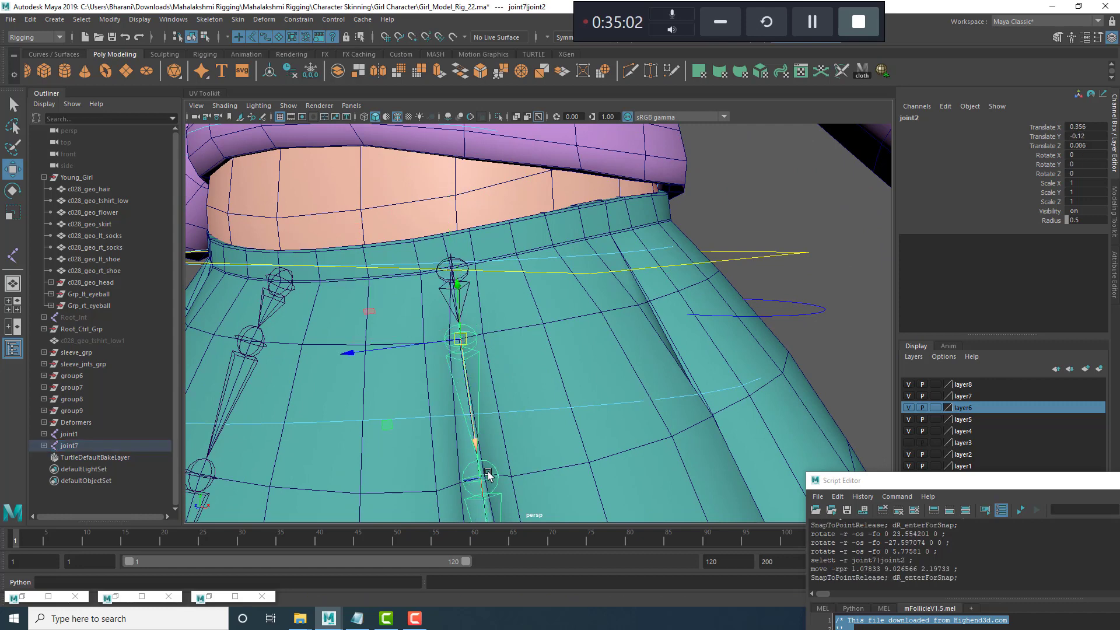
middle_click_drag(488, 475, 495, 379, "alt")
left_click(466, 344)
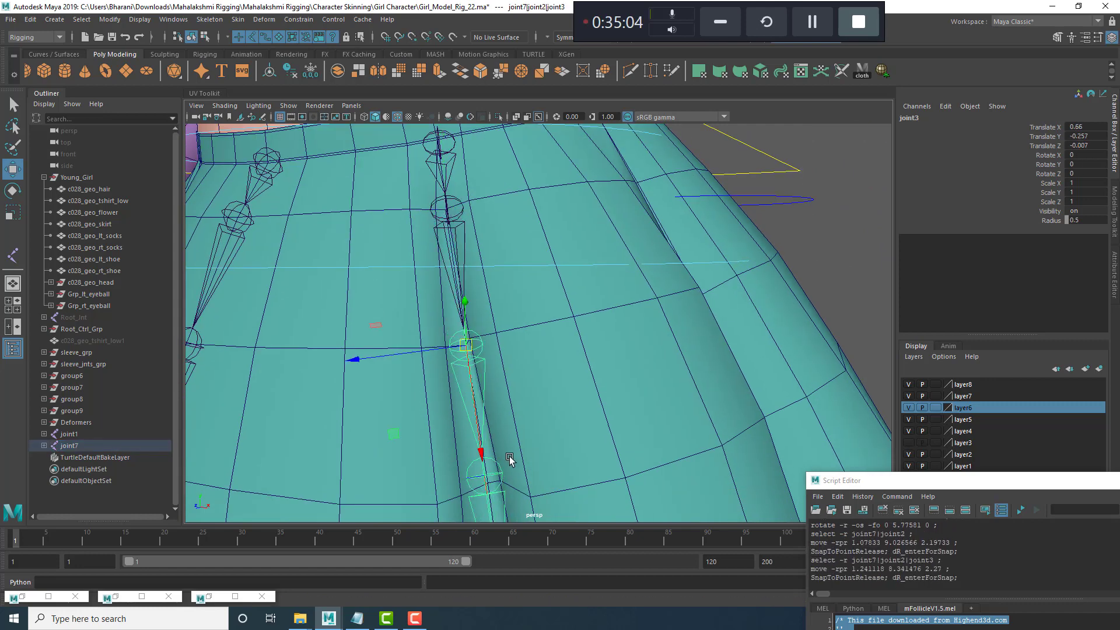
scroll(509, 460, "down", 5)
left_click(493, 289)
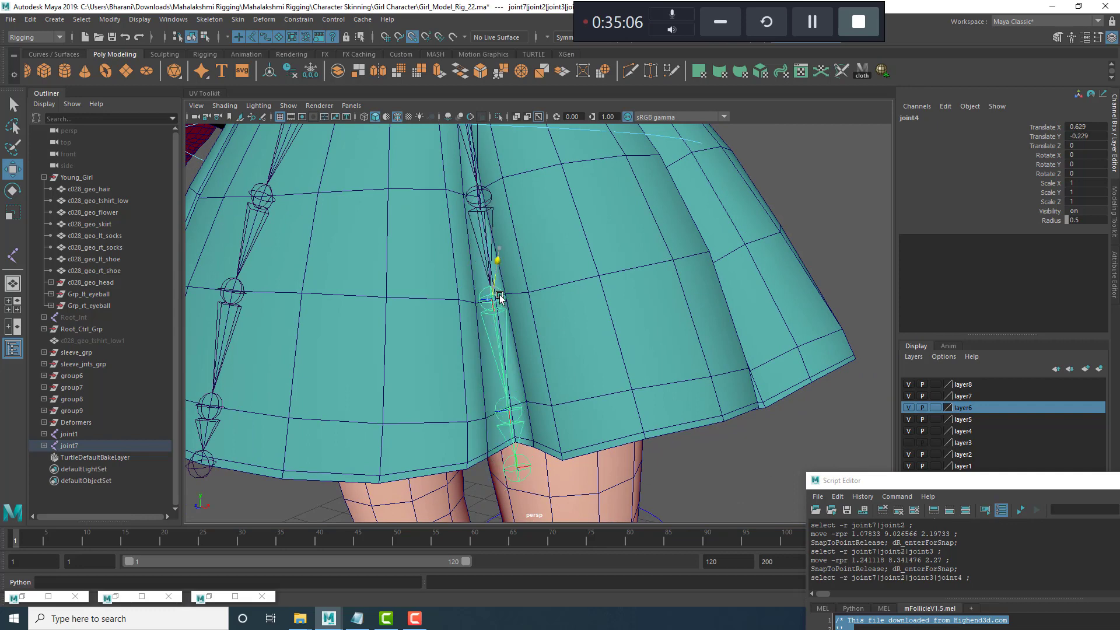
left_click_drag(503, 305, 496, 303)
Snap the last two joints of the second chain onto the pleat's lower edge row and the skirt hem.
middle_click_drag(507, 387, 485, 286, "alt")
scroll(466, 298, "up", 5)
left_click(425, 323)
left_click_drag(433, 293, 431, 278)
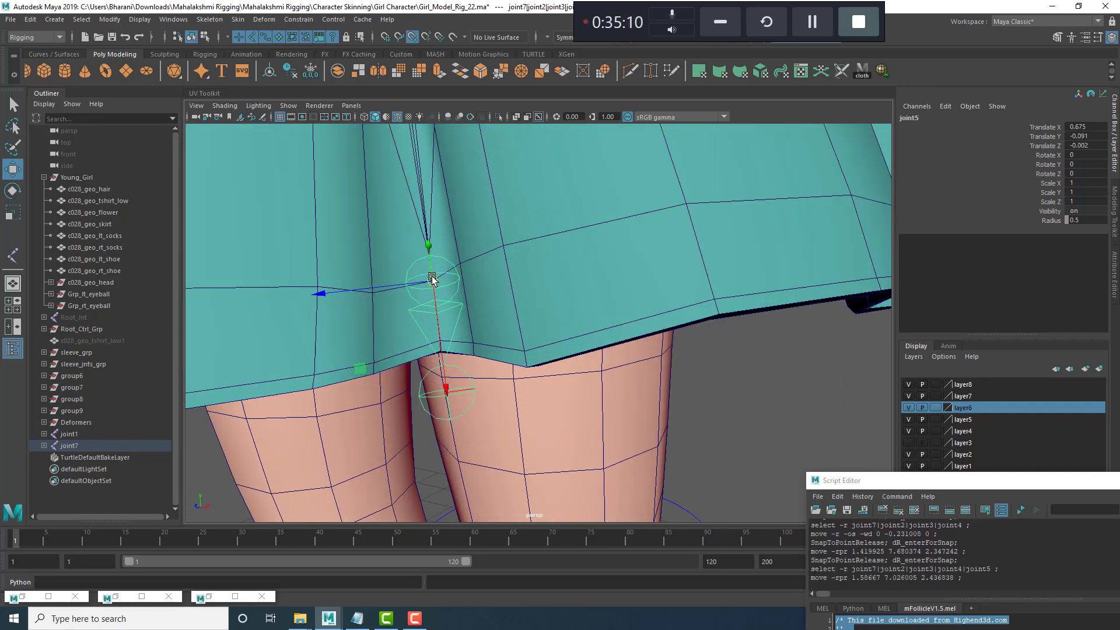
left_click(444, 406)
scroll(447, 347, "down", 6)
left_click_drag(441, 357, 566, 283)
Duplicate the skirt's second joint chain twice in place.
left_click(509, 247)
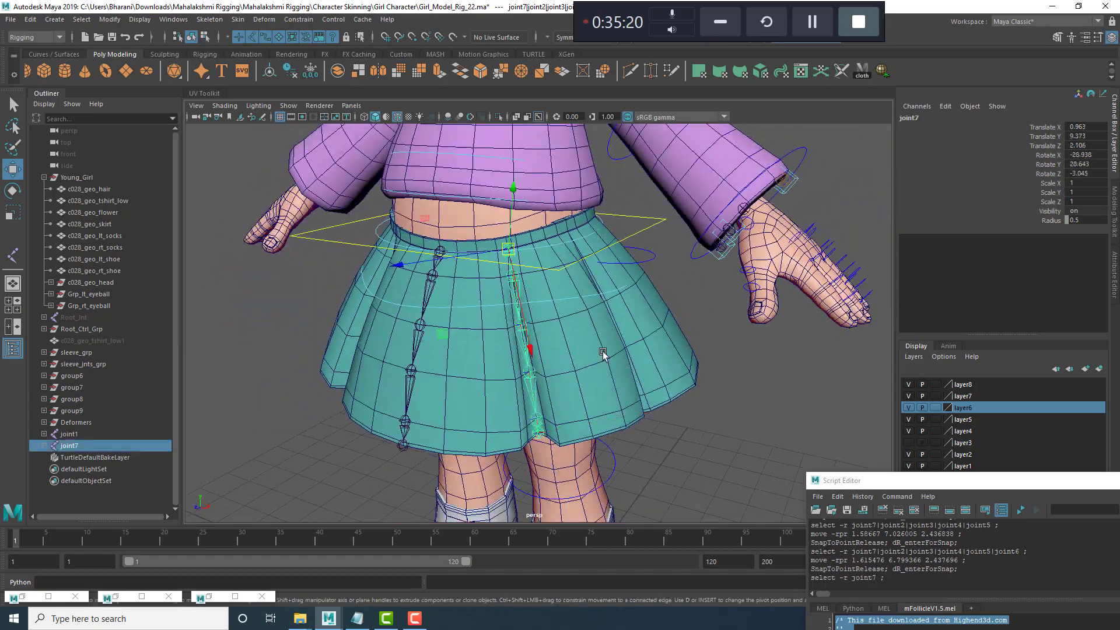
left_click_drag(602, 353, 547, 261, "alt")
key("ctrl+d")
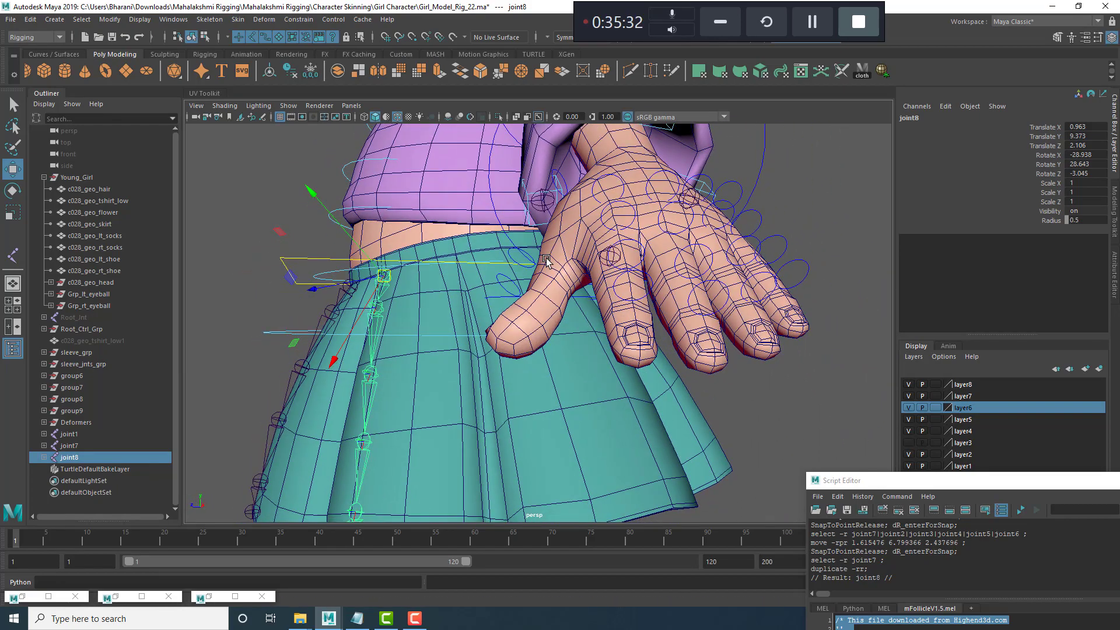
left_click(814, 29)
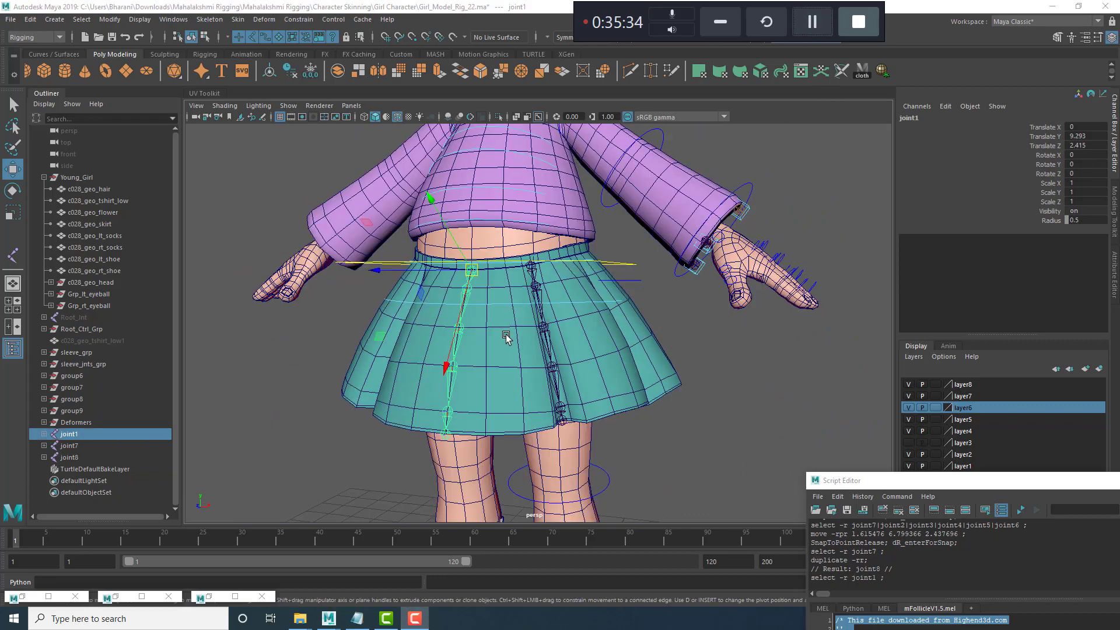
right_click_drag(499, 299, 600, 328, "alt")
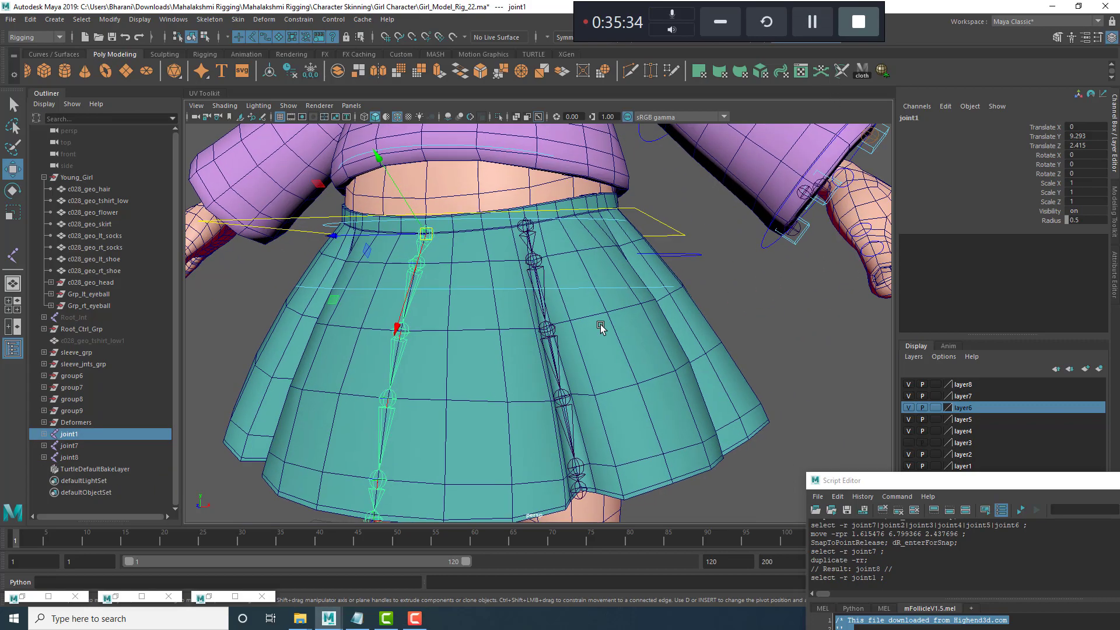
left_click_drag(600, 327, 506, 252, "alt")
left_click(443, 209)
key("ctrl+d")
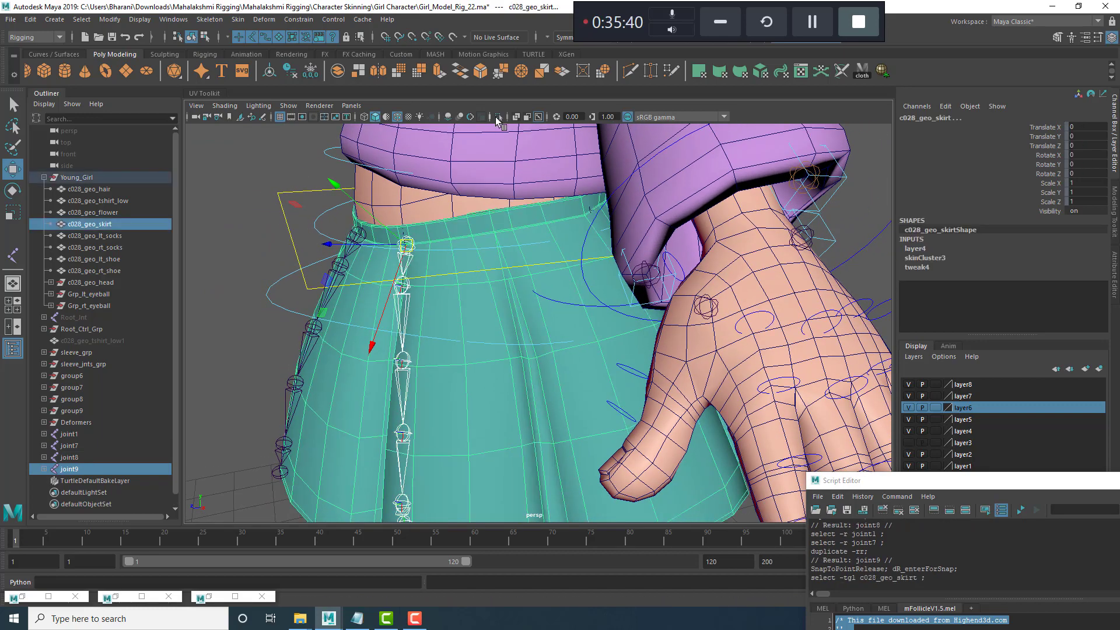
left_click(498, 118)
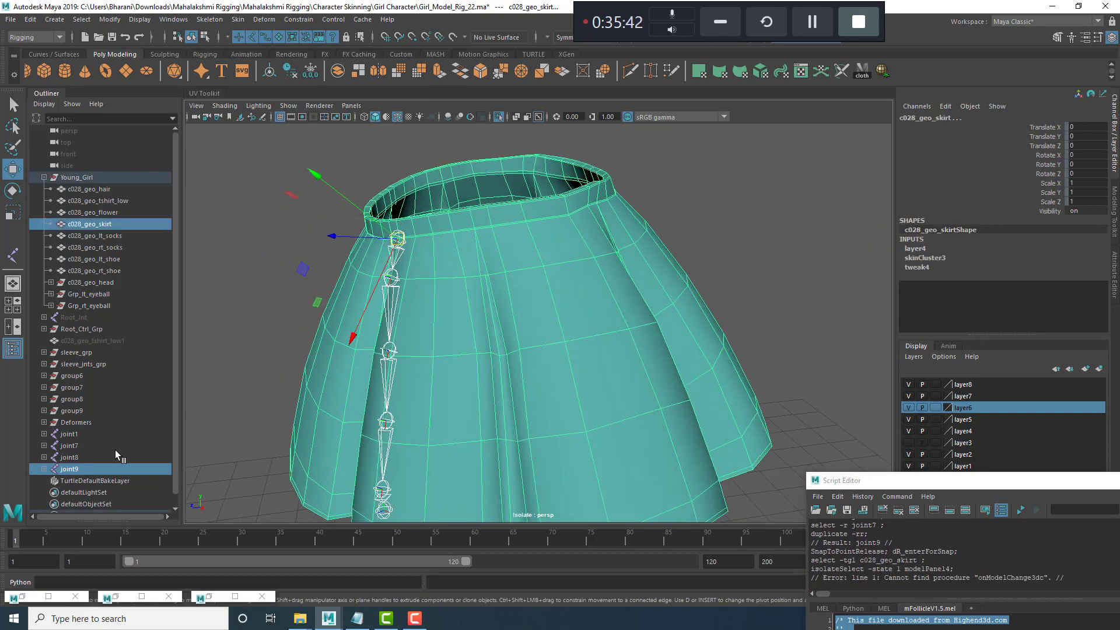
left_click(92, 470)
left_click_drag(398, 238, 589, 311)
key("ctrl+z")
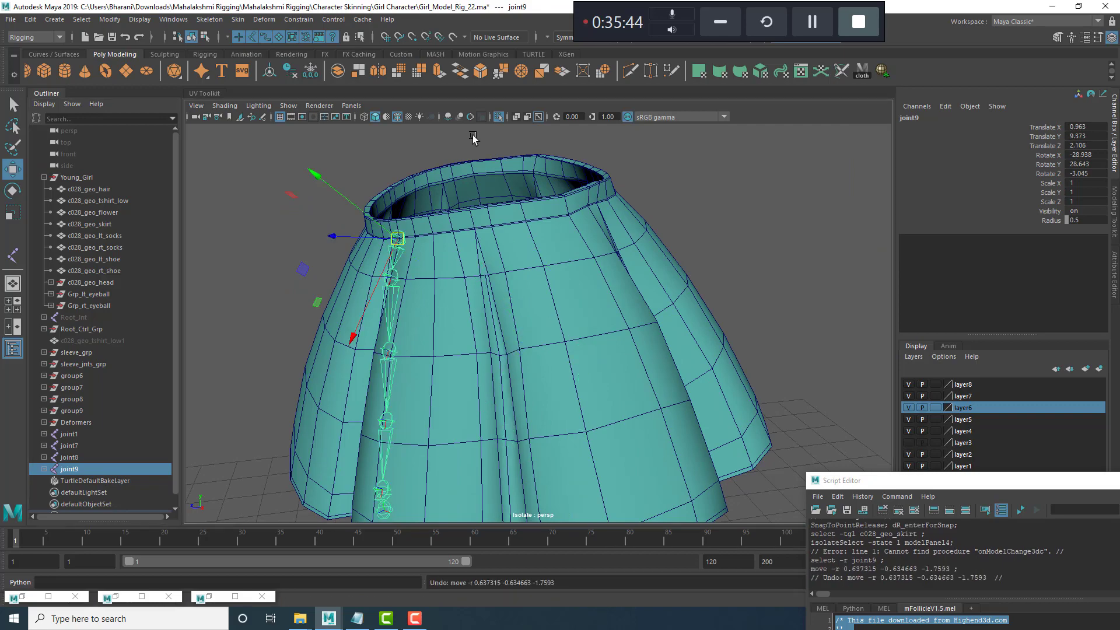
left_click(501, 118)
middle_click_drag(420, 322, 530, 328)
key("ctrl+z")
Snap the newest chain's root to the waistband at the skirt's side, and rotate the chain to follow the side's slope.
left_click_drag(531, 329, 541, 235, "alt")
key("v")
middle_click_drag(490, 219, 485, 178)
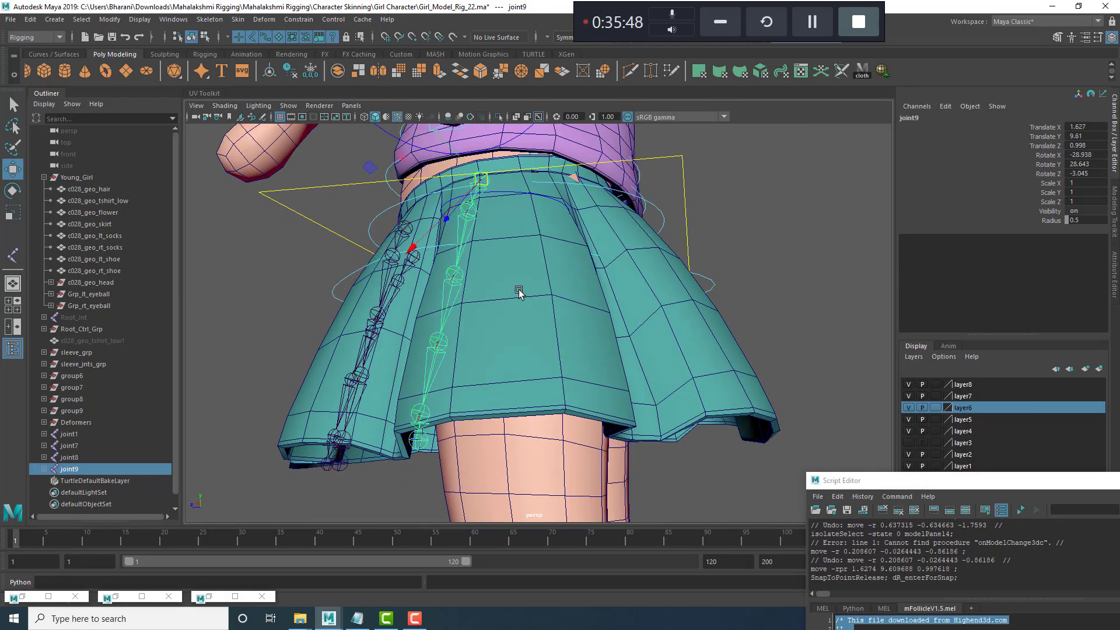
left_click_drag(519, 292, 528, 181, "alt")
key("e")
left_click_drag(527, 135, 574, 168)
left_click_drag(518, 324, 512, 269, "alt")
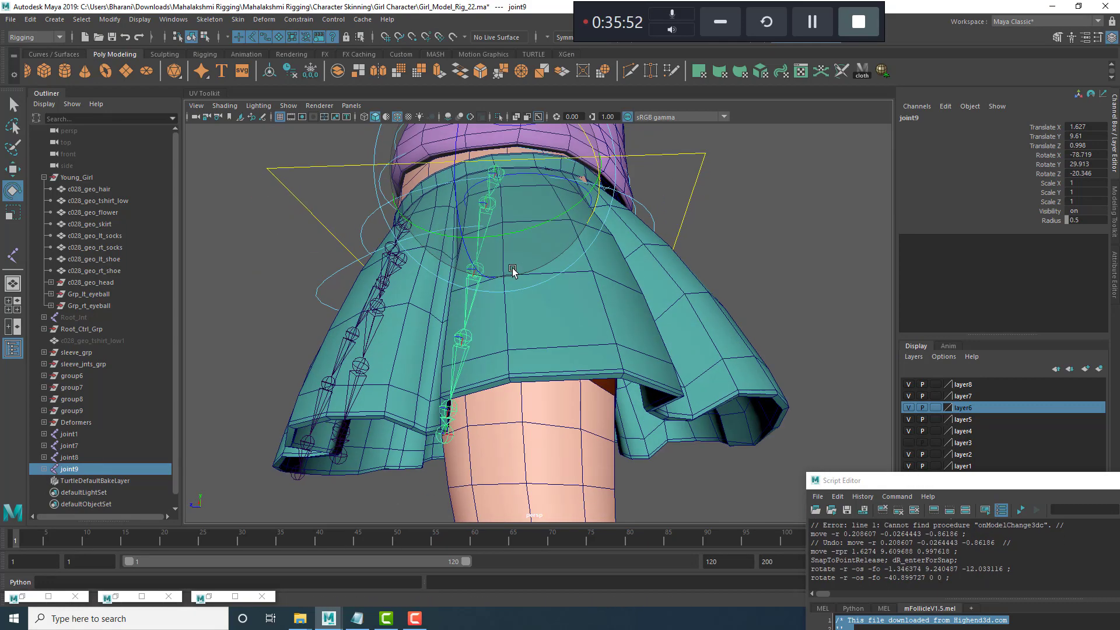
left_click_drag(549, 218, 530, 233)
Snap the second, third and fourth joints of the side chain onto the skirt's side vertices.
scroll(473, 227, "up", 5)
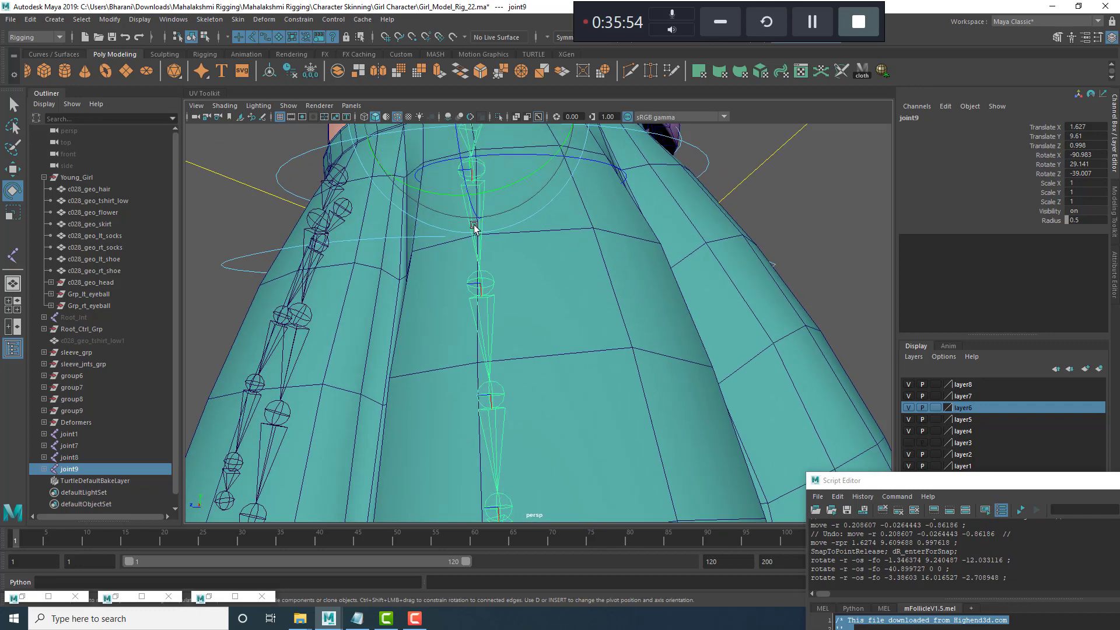
left_click_drag(451, 200, 476, 150)
left_click_drag(532, 314, 463, 312)
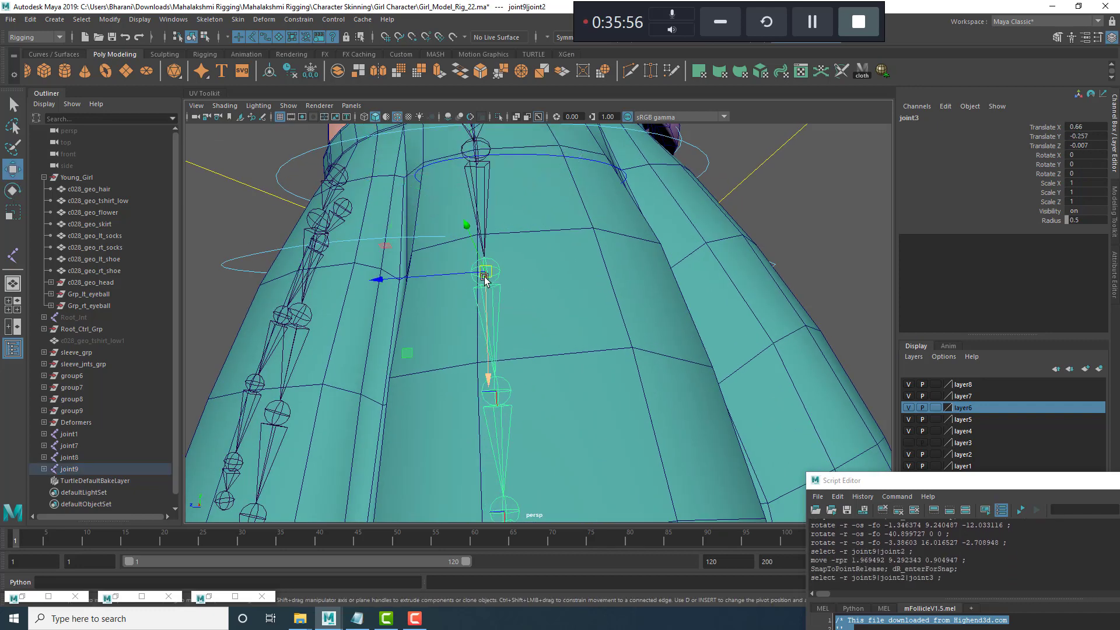
left_click_drag(484, 272, 477, 235)
scroll(477, 235, "down", 3)
left_click(524, 282)
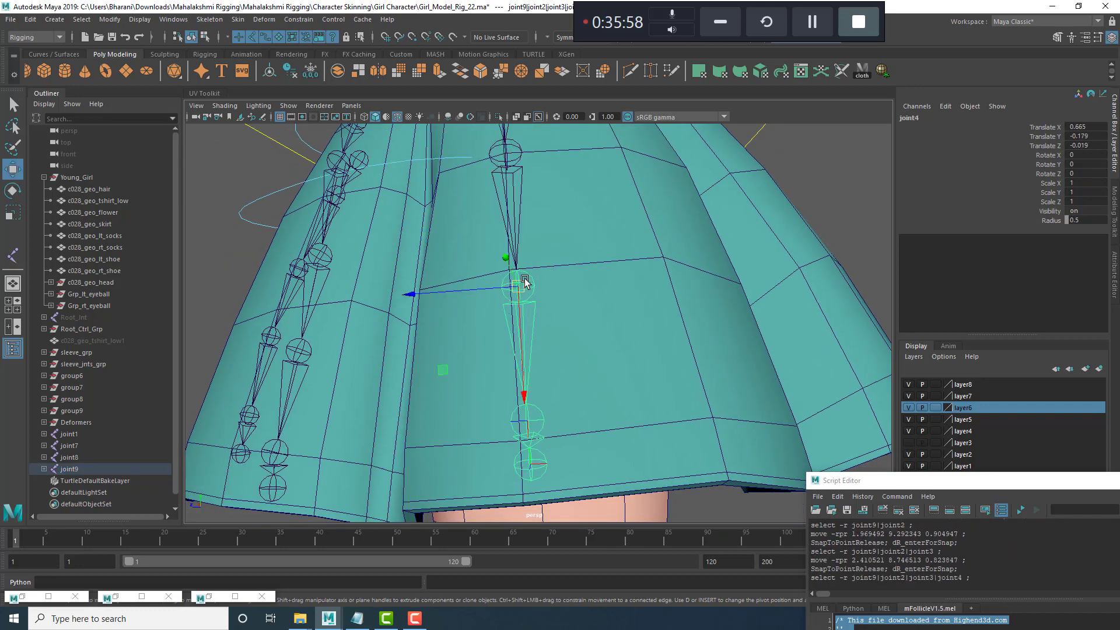
left_click_drag(514, 267, 510, 269)
Snap the side chain's last two joints onto the skirt's lower edge row and the hem.
left_click(518, 416)
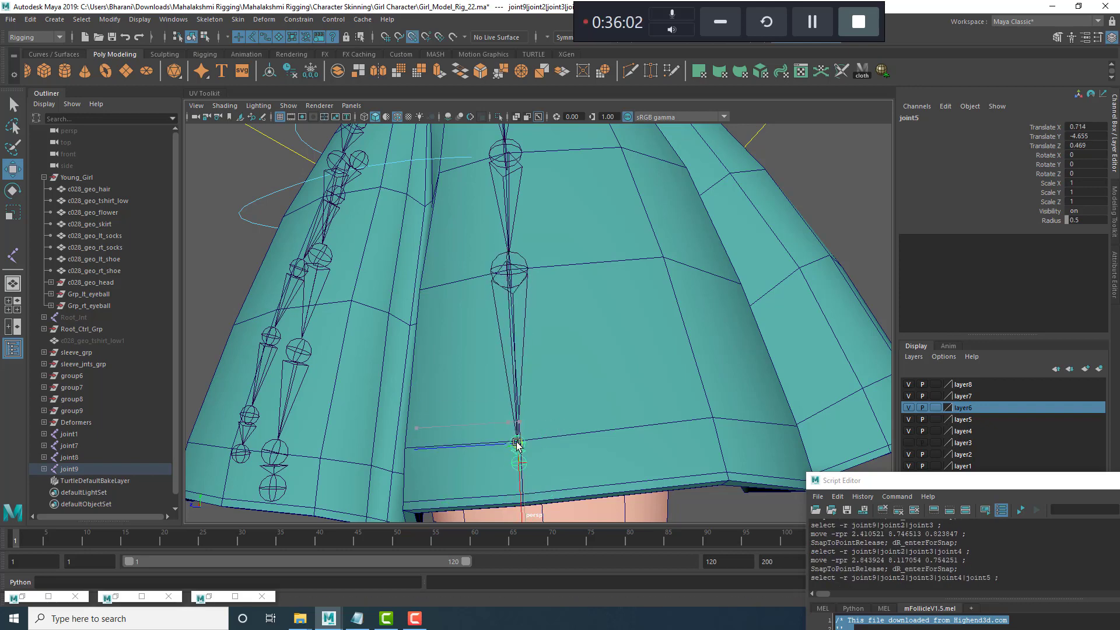
left_click_drag(517, 445, 570, 400)
left_click(551, 343)
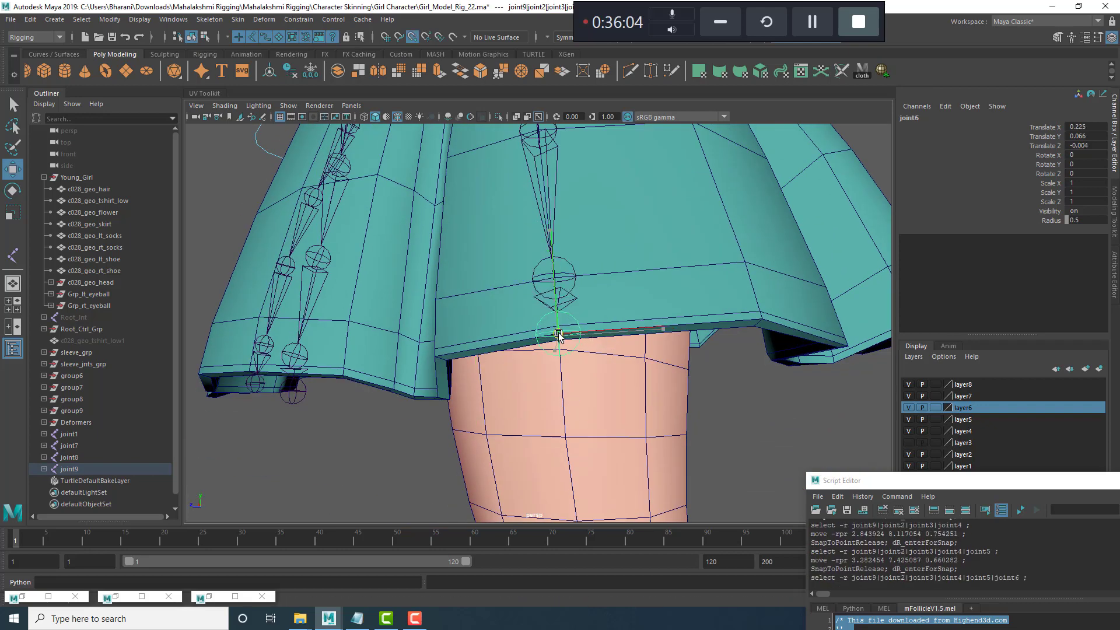
left_click_drag(558, 333, 558, 334)
scroll(573, 436, "down", 8)
left_click_drag(584, 298, 560, 292, "alt")
right_click_drag(560, 292, 685, 360, "alt")
left_click_drag(467, 257, 518, 214, "alt")
Duplicate the side chain, snap its root further back on the waistband, and rotate it to line up with the pleat below.
left_click(503, 194)
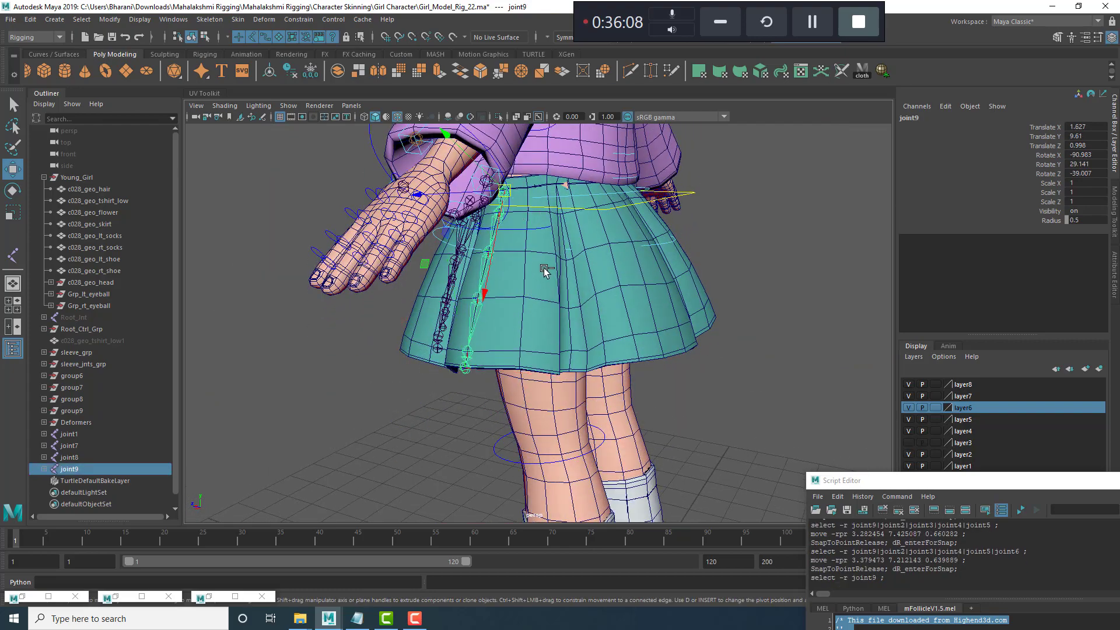
key("ctrl+d")
left_click_drag(546, 268, 557, 210, "alt")
middle_click_drag(557, 210, 538, 196, "alt")
scroll(553, 264, "up", 4)
key("e")
mouse_move(575, 273)
left_mouse_down()
mouse_move(625, 257)
mouse_move(592, 264)
left_mouse_up()
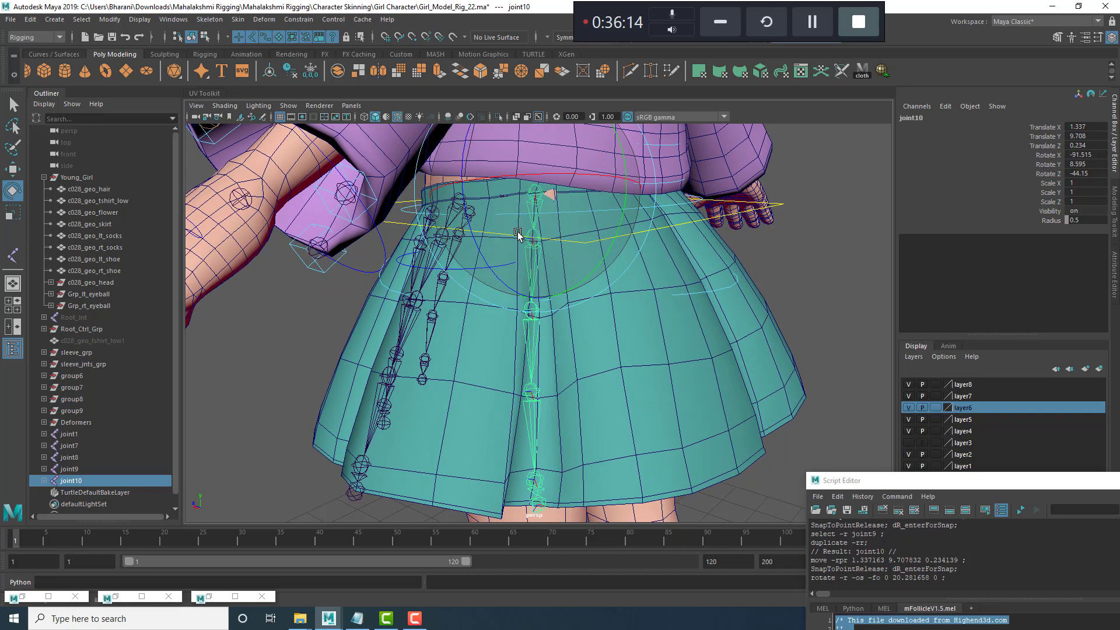
Snap the second, third and fourth joints of the rear side chain onto the skirt vertices along its pleat.
key("w")
left_click(529, 247)
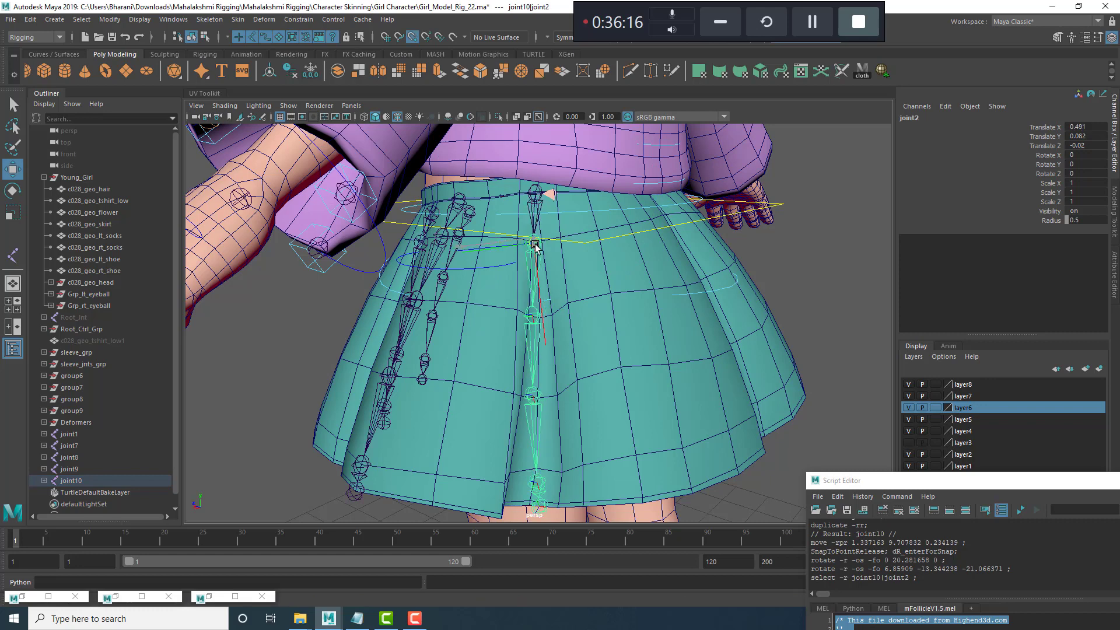
middle_click_drag(535, 245, 535, 246)
middle_click_drag(539, 349, 535, 317, "alt")
scroll(514, 311, "up", 4)
scroll(508, 309, "down", 3)
left_click(528, 272)
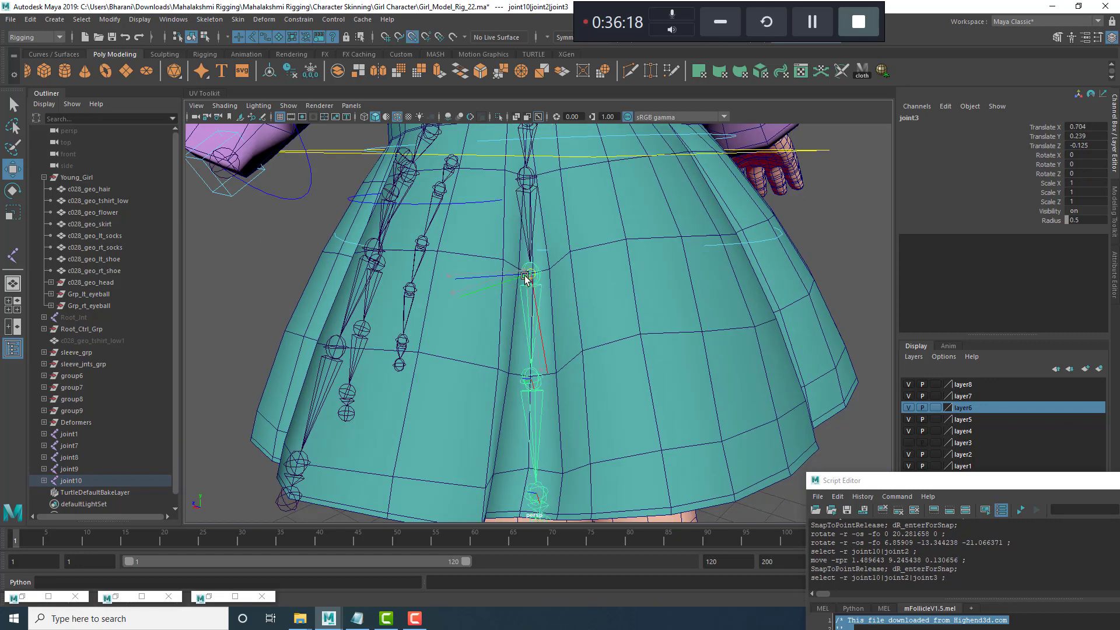
left_click_drag(525, 278, 528, 274)
left_click(529, 379)
left_click_drag(533, 372, 532, 374)
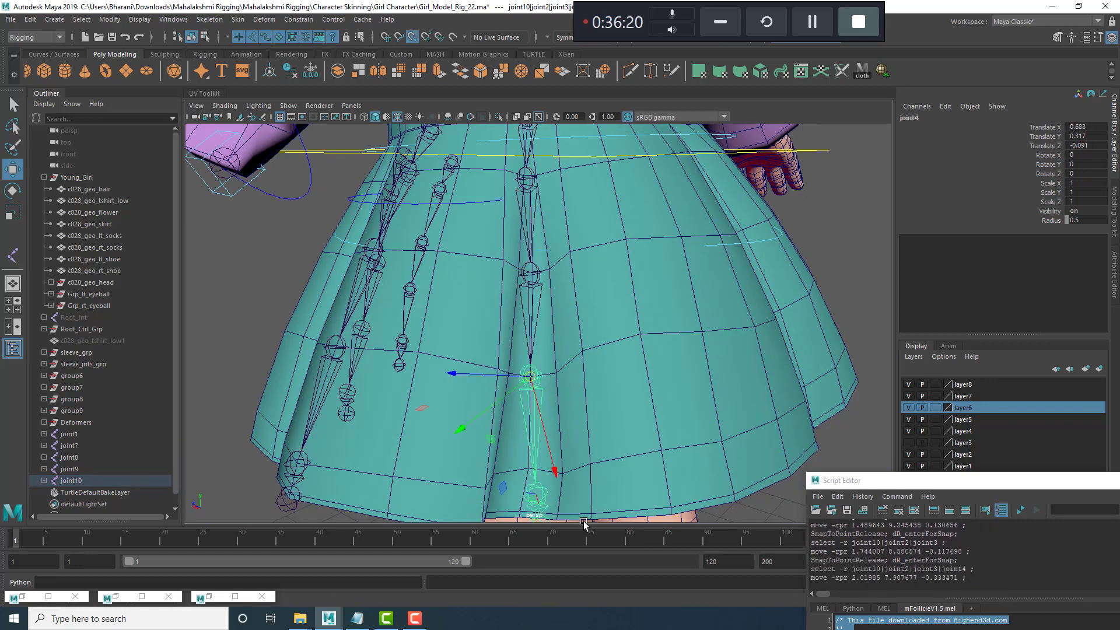
Snap the fifth joint of the rear side chain to the lower edge row and the sixth to the hem.
left_click(537, 495)
middle_click_drag(544, 494, 551, 393, "alt")
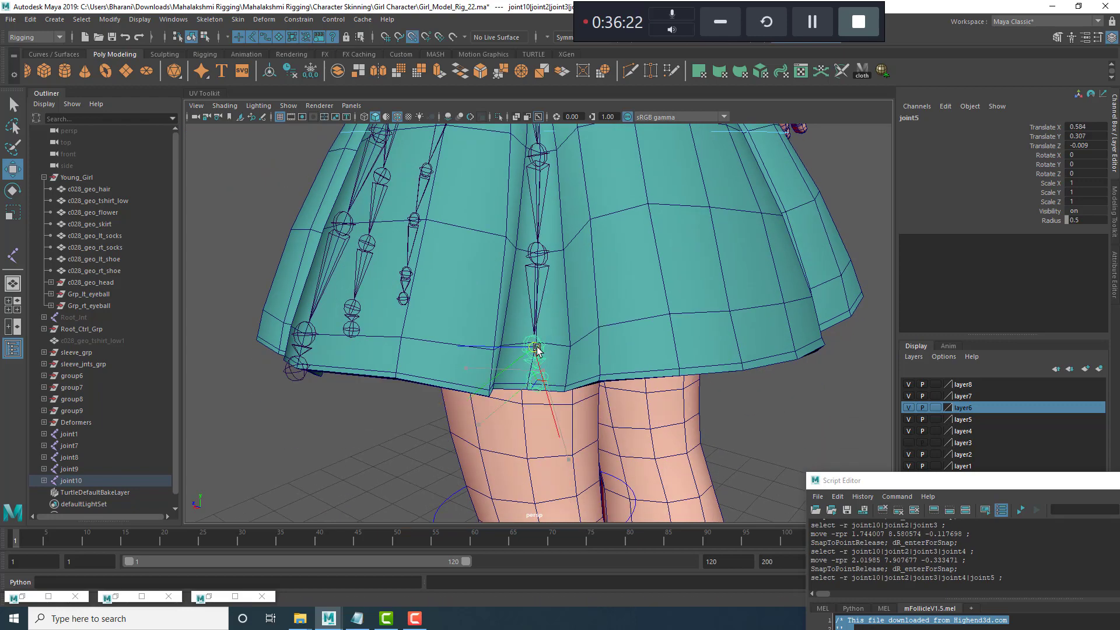
left_click_drag(537, 349, 537, 344)
left_click(536, 380)
left_click_drag(526, 406, 526, 389)
scroll(527, 388, "down", 5)
left_click_drag(575, 344, 595, 297, "alt")
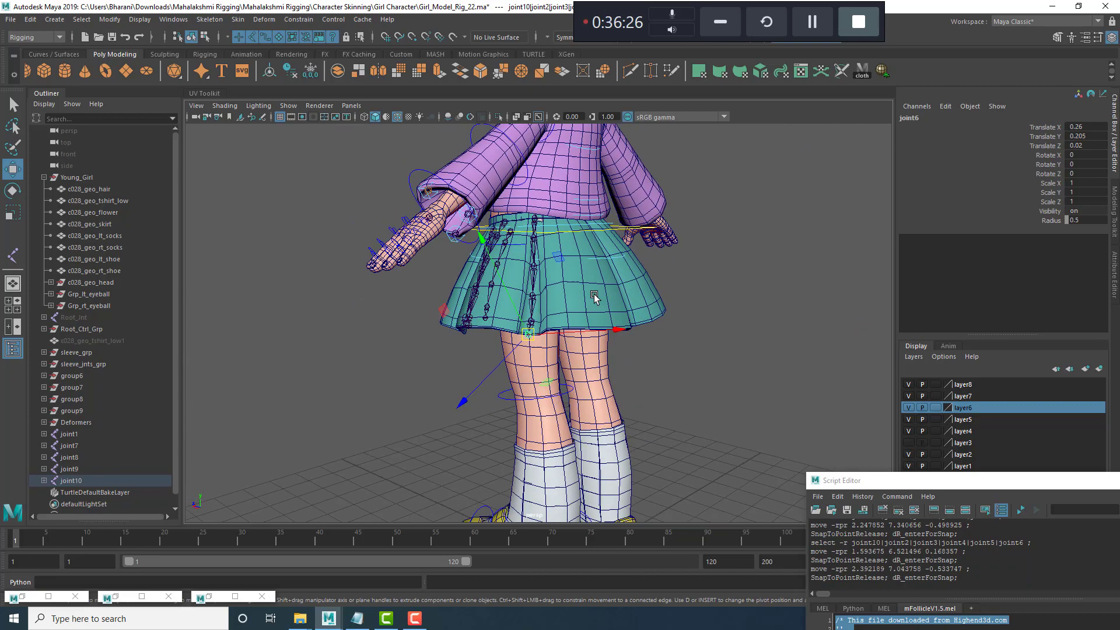
left_click_drag(552, 255, 516, 229, "alt")
scroll(560, 272, "up", 3)
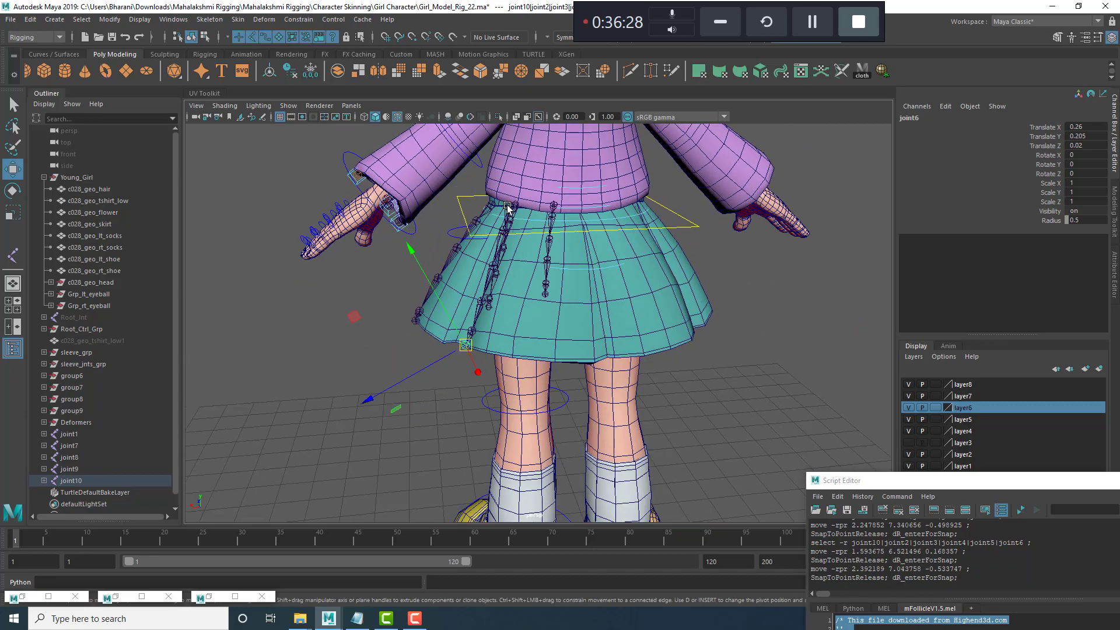
Duplicate the rear side chain and isolate the copy together with the skirt mesh.
left_click(507, 206)
left_click_drag(575, 286, 595, 265, "alt")
scroll(587, 315, "up", 3)
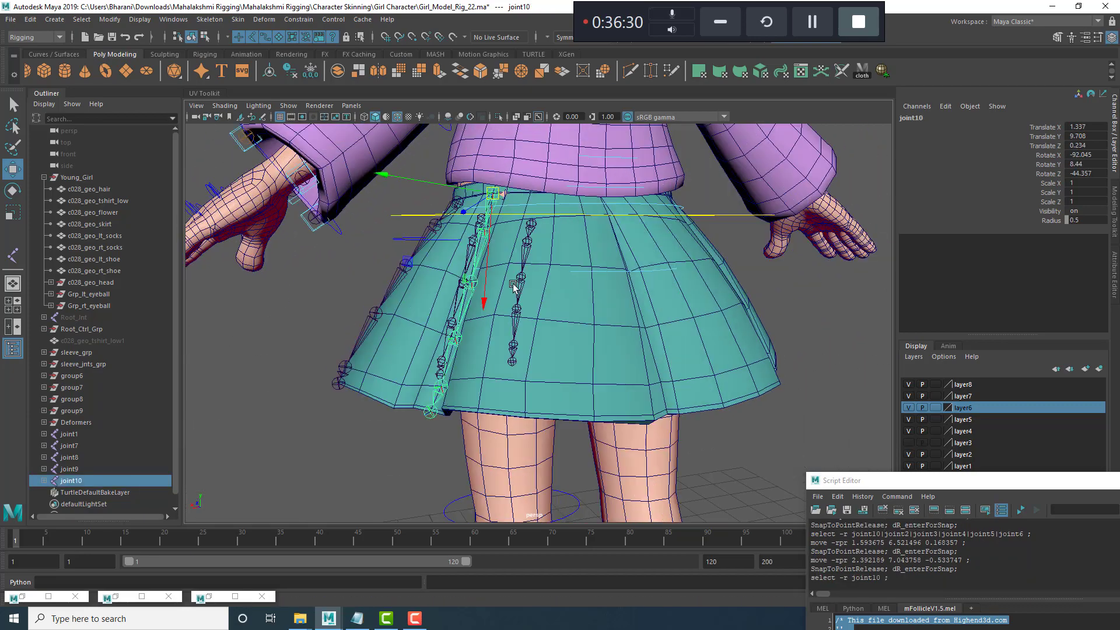
left_click_drag(513, 286, 616, 231, "alt")
key("ctrl+d")
left_click(615, 194, "shift")
key("ctrl+z")
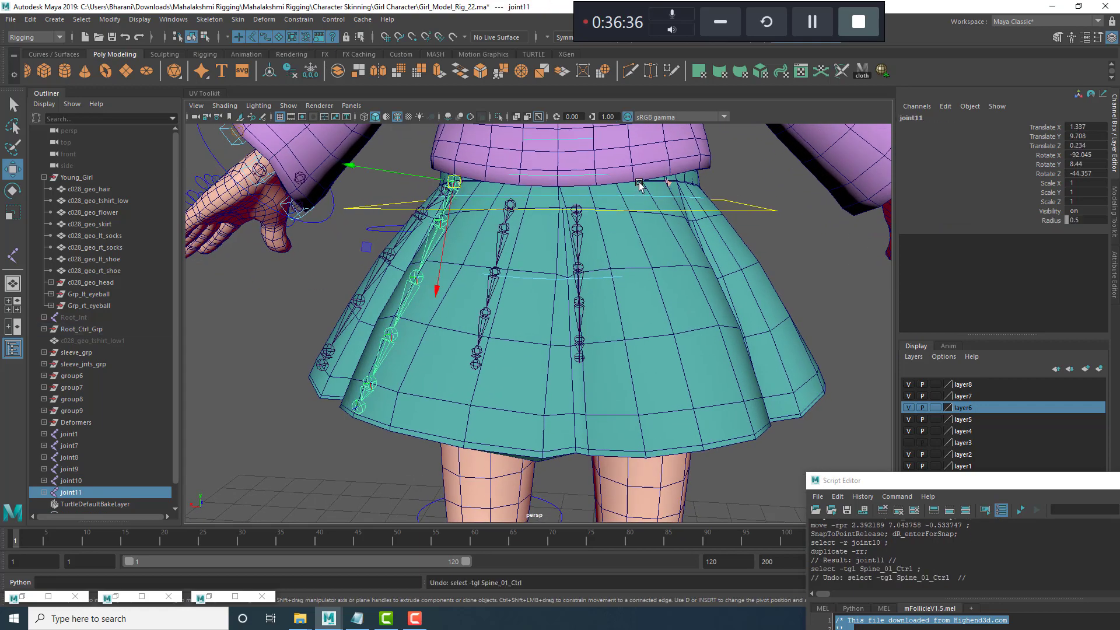
left_click(642, 194, "shift")
key("ctrl+z")
left_click(627, 182, "shift")
left_click(498, 116)
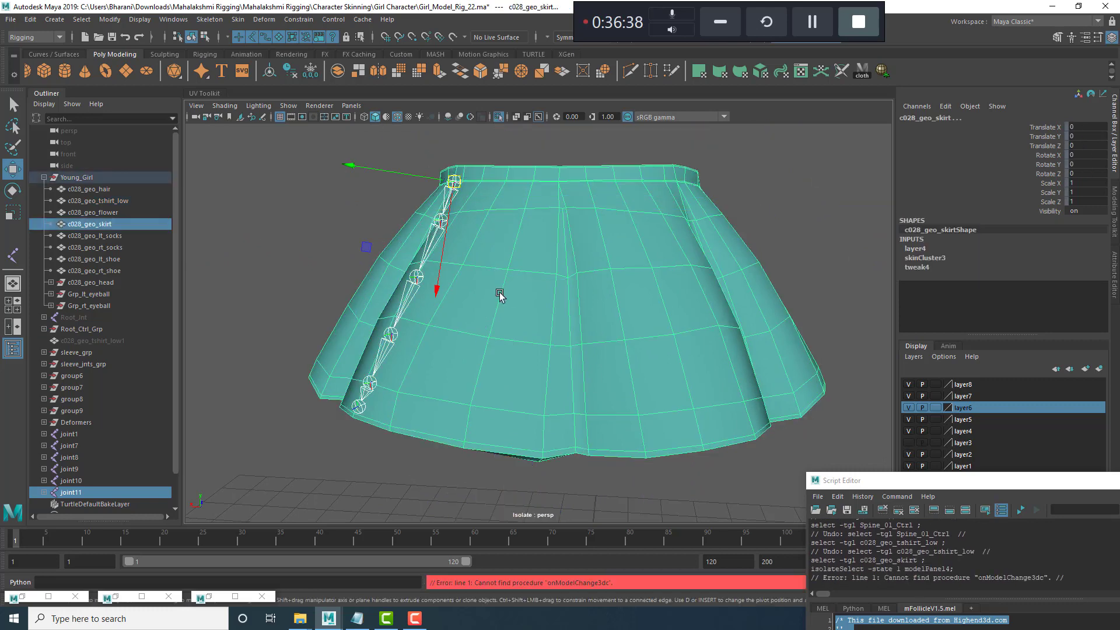
Snap the duplicated chain's root to the waistband at the skirt's centre back and set its Translate X to 0.
left_click(461, 201)
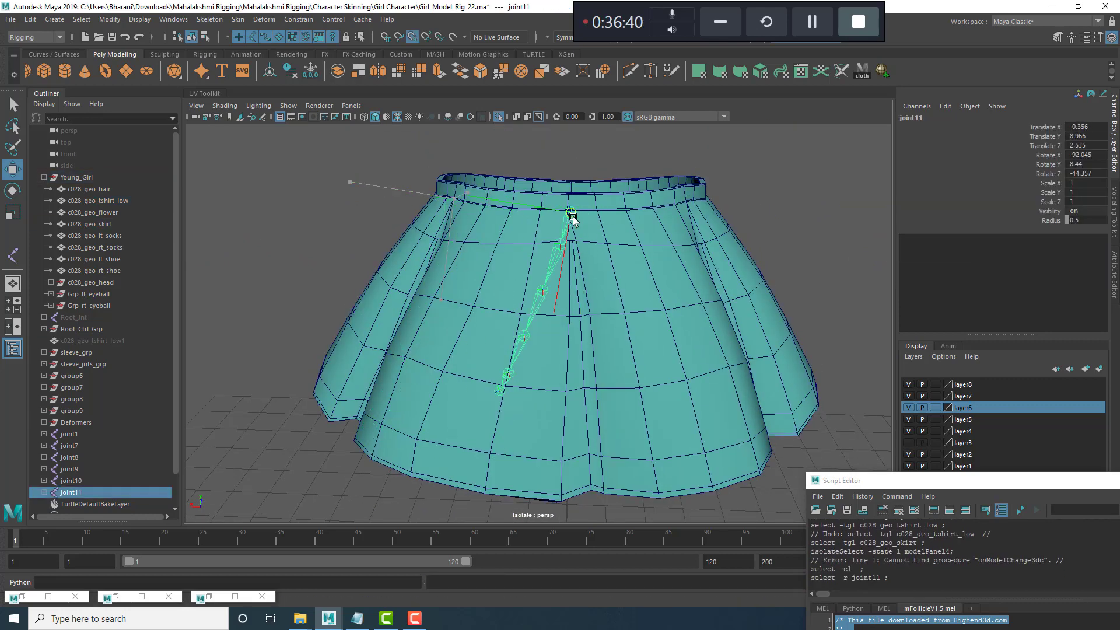
left_click_drag(572, 217, 573, 217)
scroll(600, 338, "up", 3)
scroll(601, 338, "down", 6)
mouse_move(600, 338)
left_mouse_down("alt")
mouse_move(625, 358)
mouse_move(588, 344)
mouse_move(585, 327)
left_mouse_up("alt")
scroll(585, 326, "up", 4)
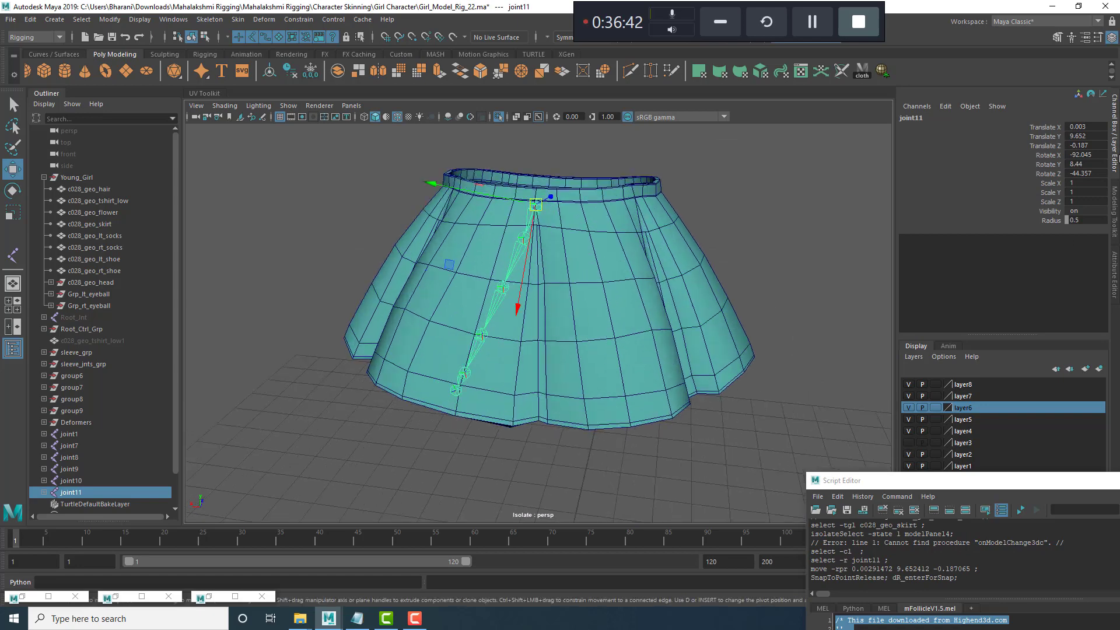
type("0")
key("Return")
Rotate the centre-back chain so it runs down along the skirt's middle pleat.
scroll(493, 325, "up", 4)
key("e")
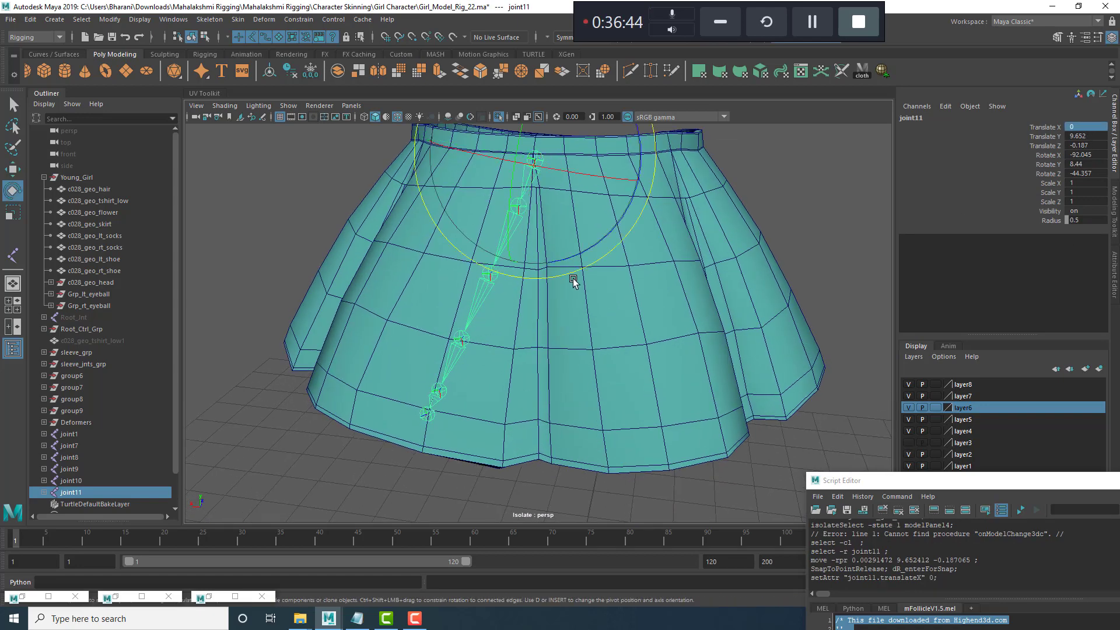
left_click_drag(623, 250, 626, 247)
middle_click_drag(560, 150, 562, 231, "alt")
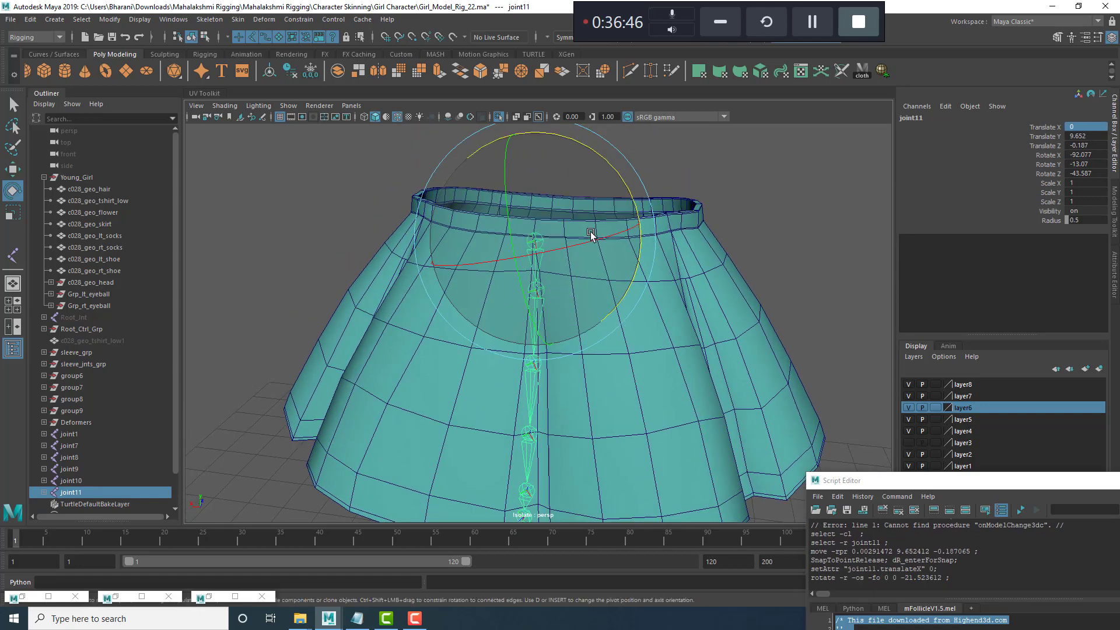
left_click_drag(610, 164, 618, 173)
left_click_drag(560, 263, 561, 331)
Snap the second and third joints of the centre-back chain onto the skirt vertices along the middle pleat.
key("w")
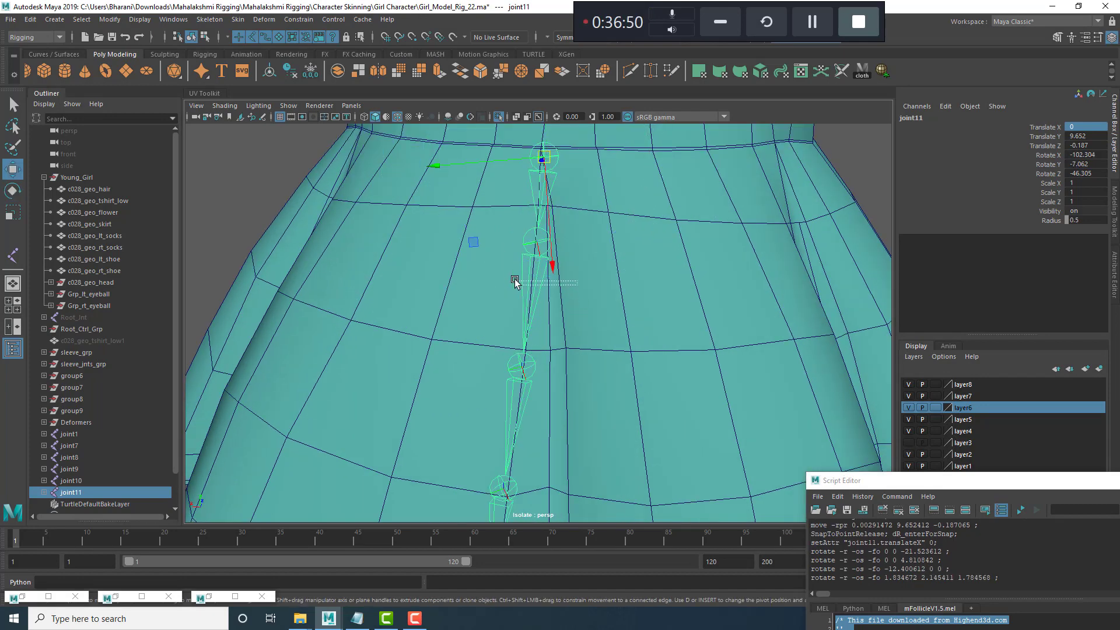
left_click(534, 235)
mouse_move(534, 235)
left_mouse_down()
mouse_move(548, 249)
mouse_move(545, 230)
left_mouse_up()
scroll(552, 340, "down", 3)
left_click(543, 338)
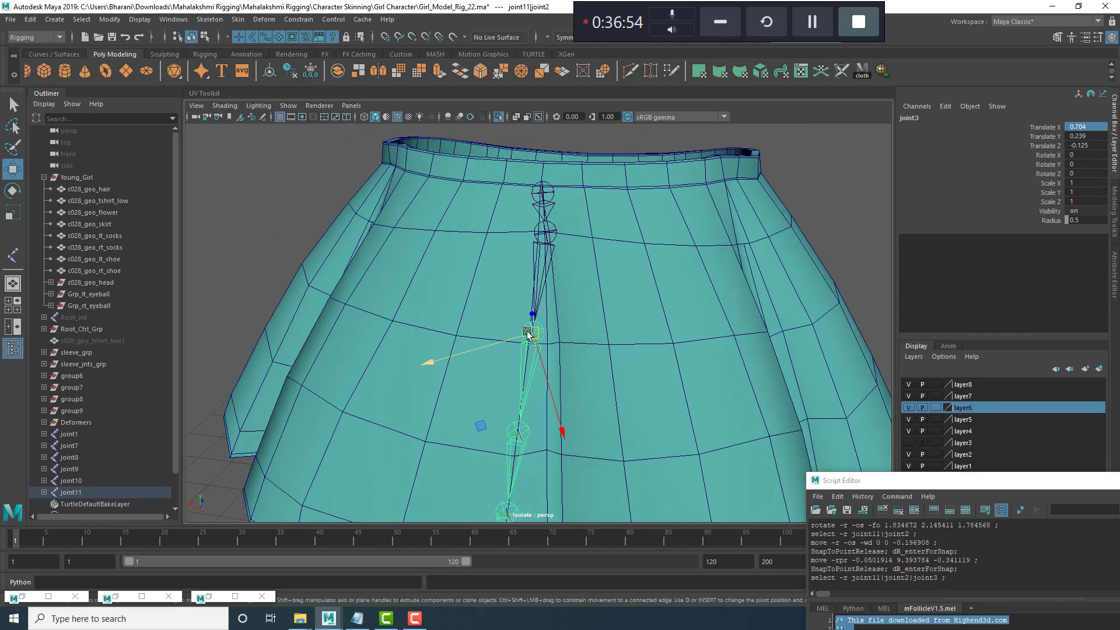
key("v")
left_click_drag(546, 345, 547, 344)
Snap the fourth joint of the centre-back chain onto the pleat vertex below the third joint.
middle_click_drag(568, 444, 571, 306, "alt")
left_click(537, 314)
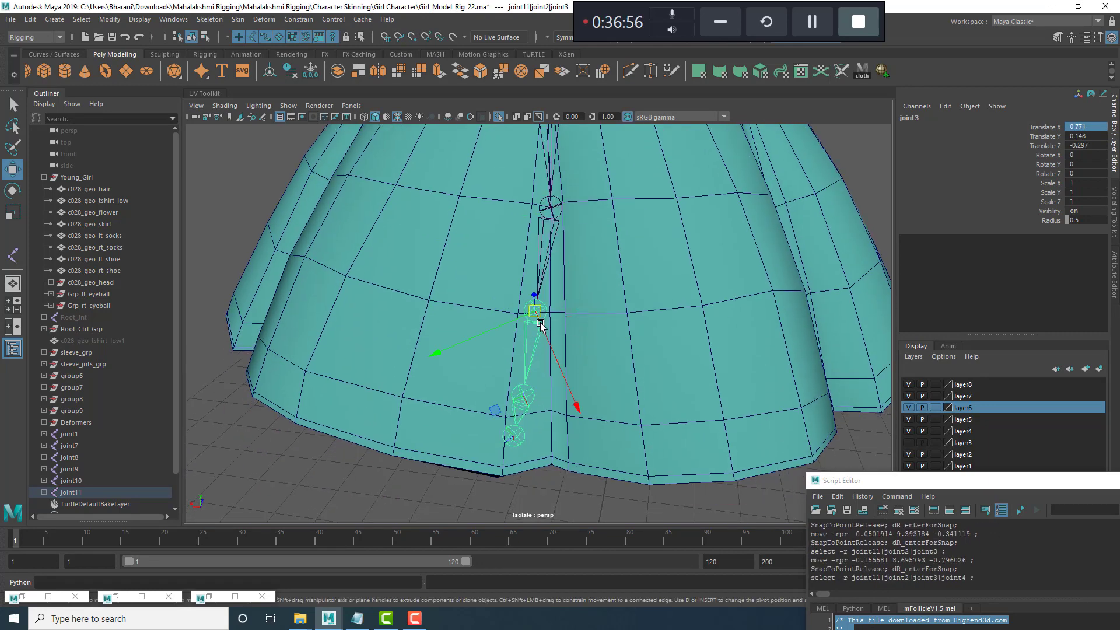
key("v")
left_click_drag(537, 315, 550, 316)
left_click(529, 407)
left_click(540, 322)
key("v")
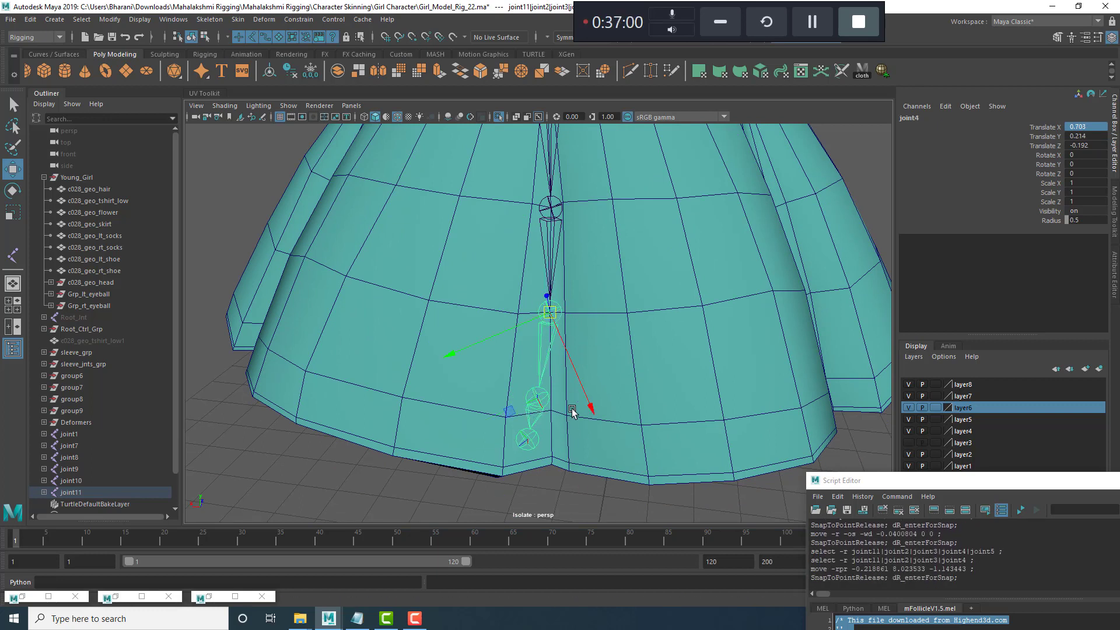
Snap the centre-back chain's fifth joint to the skirt's lower edge row and its sixth to the hem.
left_click(531, 405)
key("v")
left_click_drag(535, 396, 550, 409)
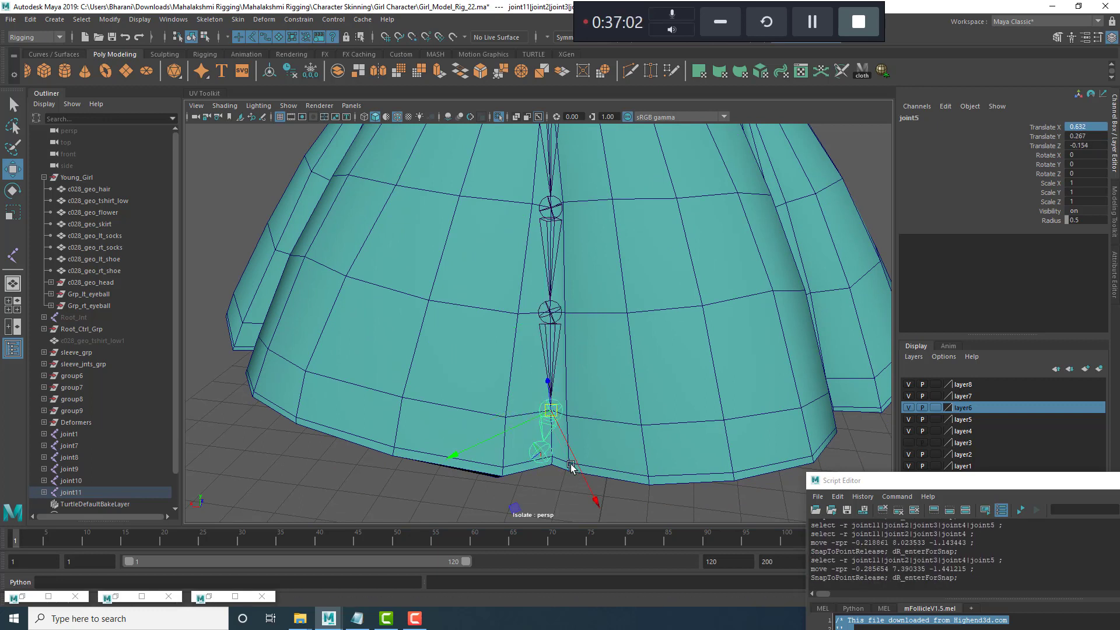
left_click(540, 452)
key("v")
left_click_drag(540, 452, 548, 470)
Turn off the skirt isolation to show the full character again.
scroll(563, 410, "down", 5)
left_click_drag(563, 410, 675, 408, "alt")
left_click(543, 327)
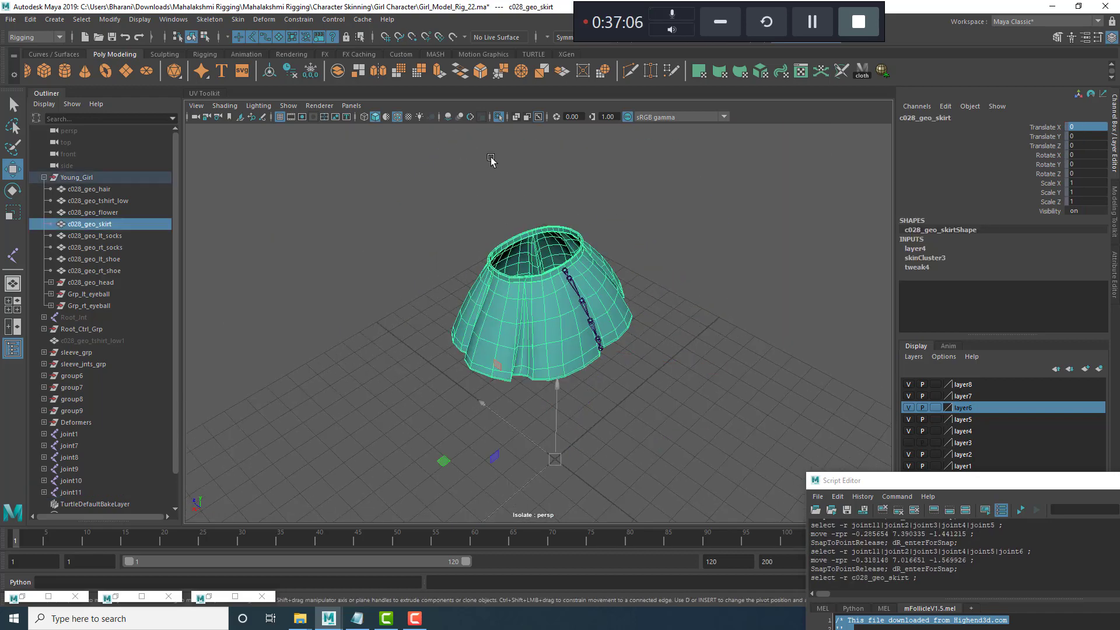
left_click(498, 117)
scroll(601, 320, "up", 3)
left_click_drag(600, 319, 587, 273, "alt")
Select the joint10, joint11, joint9, joint7 and joint1 chains with the skirt mesh and isolate them.
left_click(517, 228)
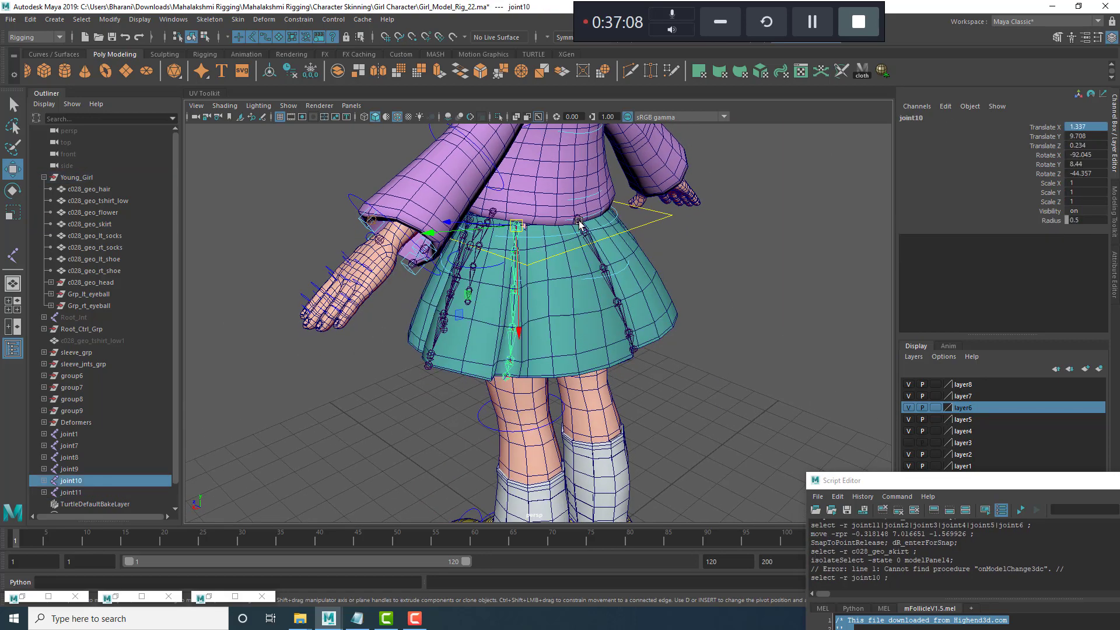
left_click(578, 221, "shift")
left_click_drag(578, 228, 781, 256, "alt")
scroll(580, 260, "up", 3)
left_click(571, 171, "shift")
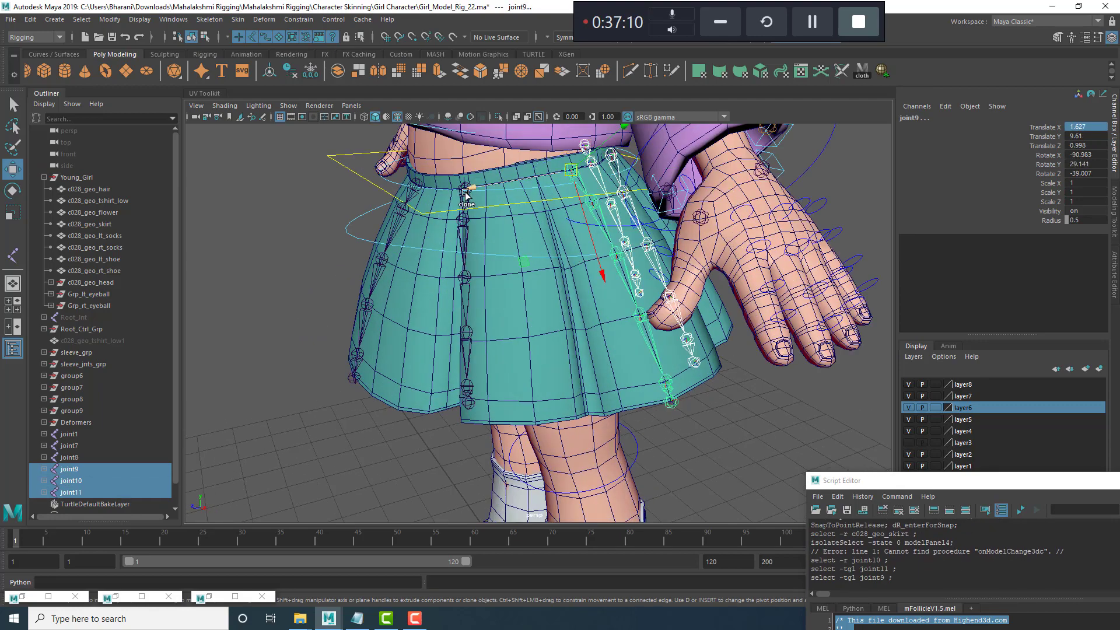
left_click(459, 201, "shift")
left_click(409, 199, "shift")
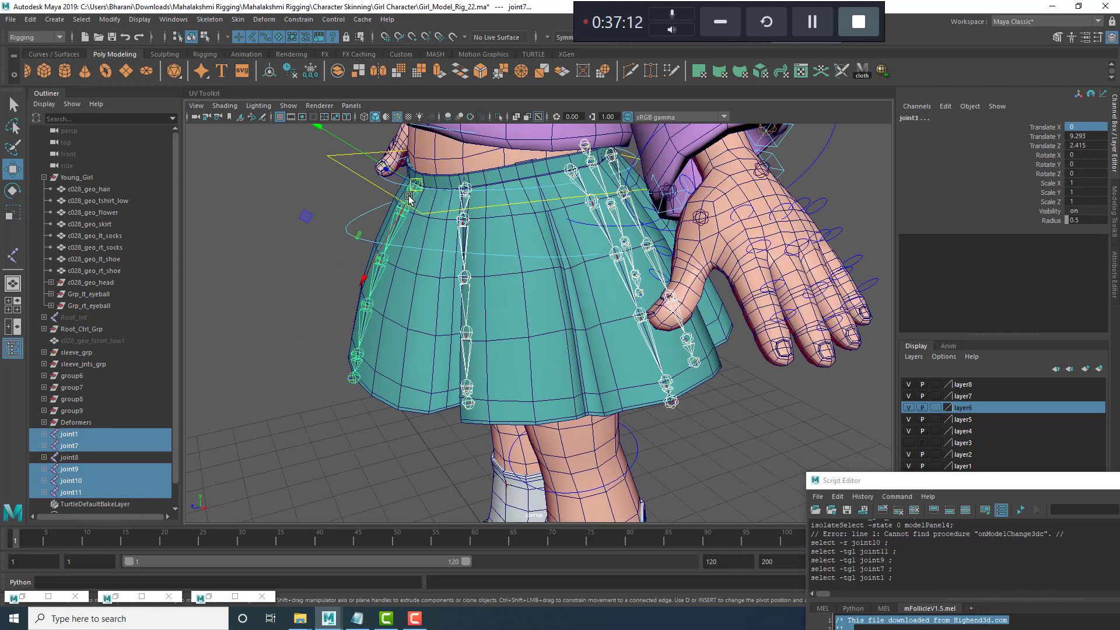
left_click(520, 228, "shift")
key("ctrl+1")
scroll(508, 325, "down", 3)
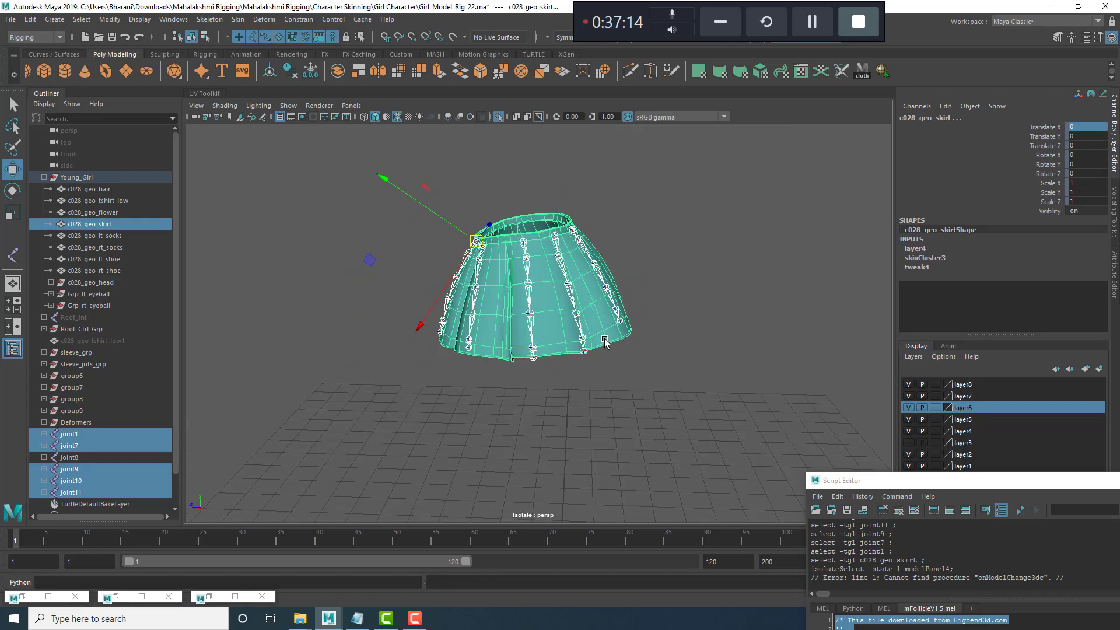
Examine how the joint chains are spaced around the isolated skirt from the side, below and above.
left_click(730, 335)
left_click_drag(605, 341, 723, 306, "alt")
scroll(503, 257, "up", 5)
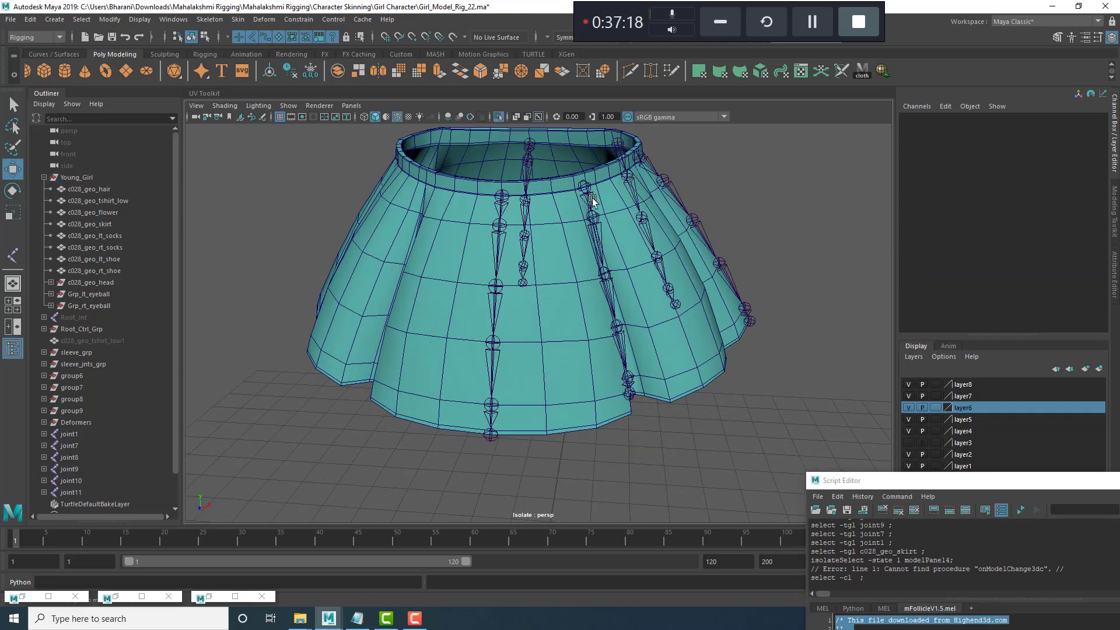
left_click_drag(736, 358, 530, 294, "alt")
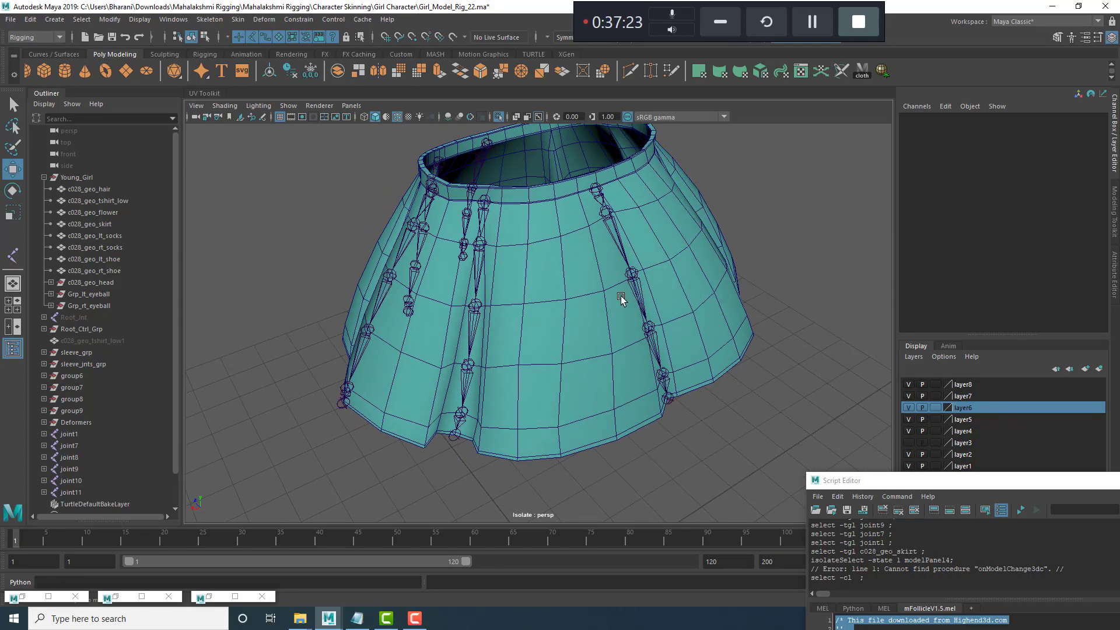
scroll(613, 303, "down", 3)
left_click_drag(605, 305, 611, 230, "alt")
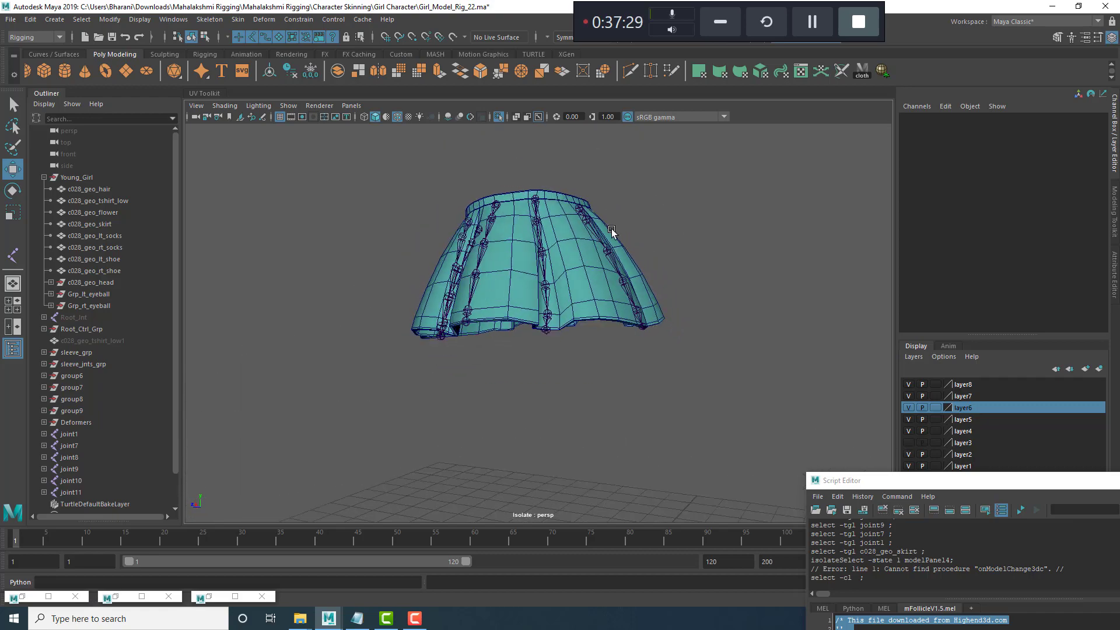
left_click_drag(554, 264, 519, 332, "alt")
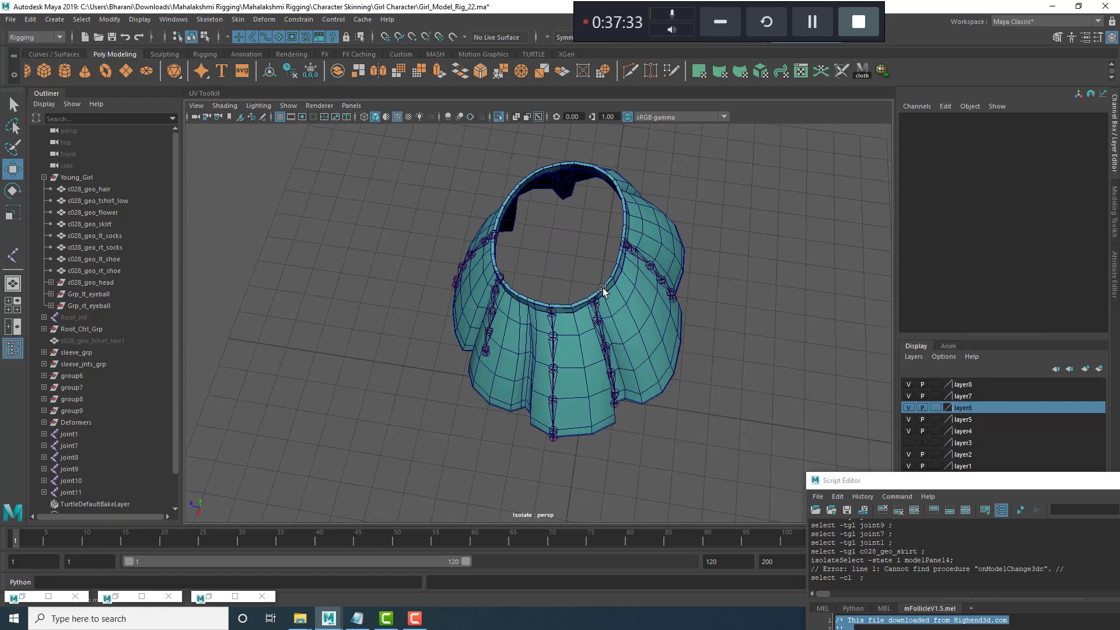
left_click_drag(572, 309, 543, 294, "alt")
Re-snap the root of the rear side chain, joint10, to a waistband vertex further toward the back.
left_click(543, 294)
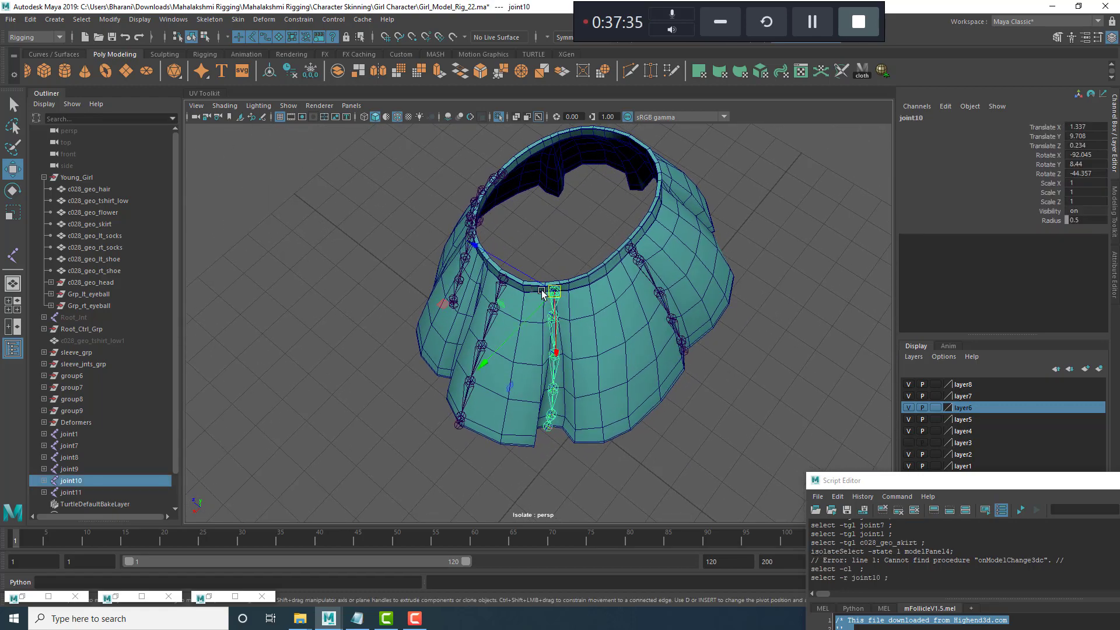
key("space")
key("space")
scroll(646, 310, "up", 3)
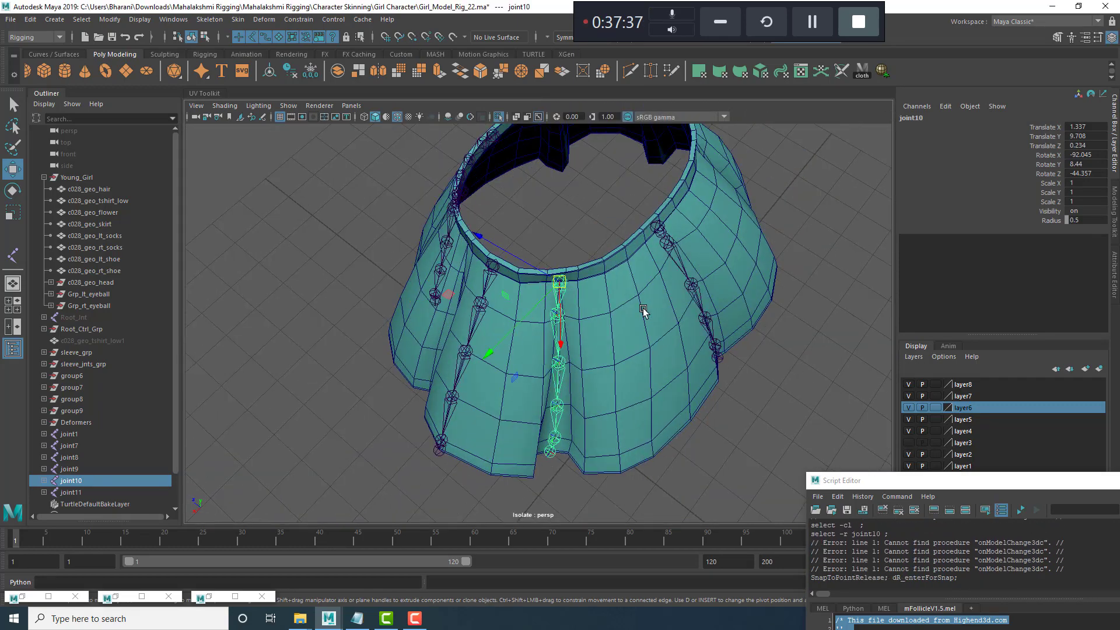
left_click_drag(645, 310, 574, 276, "alt")
scroll(605, 296, "down", 3)
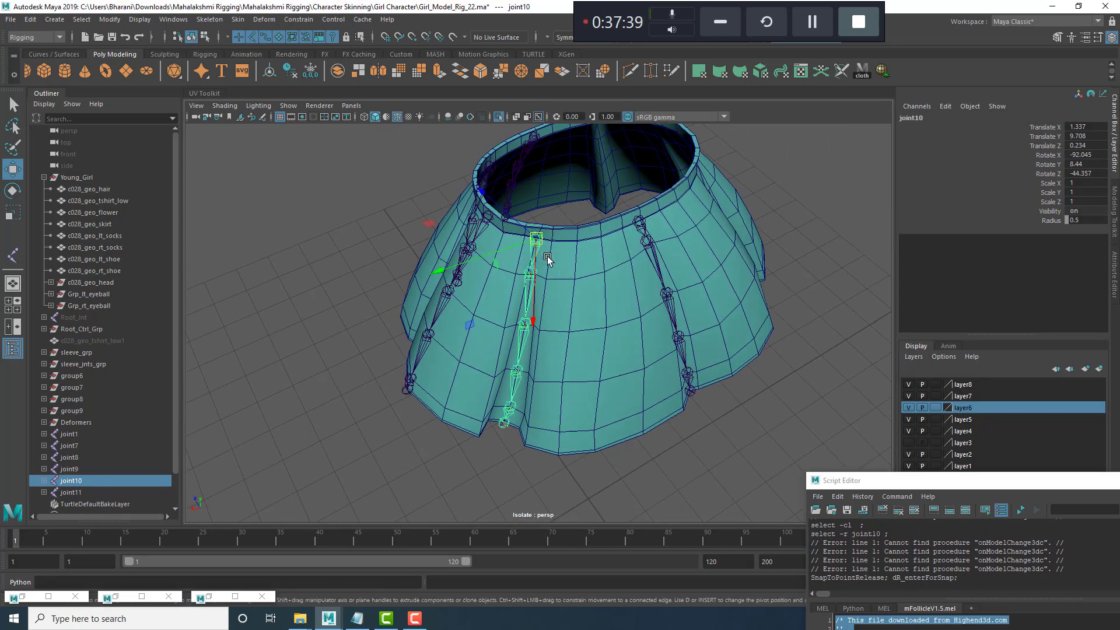
key("v")
left_click_drag(541, 239, 548, 275)
Snap the second and third joints of the joint10 chain onto the skirt vertices beneath its repositioned root.
left_click(548, 276)
left_click(540, 334)
key("v")
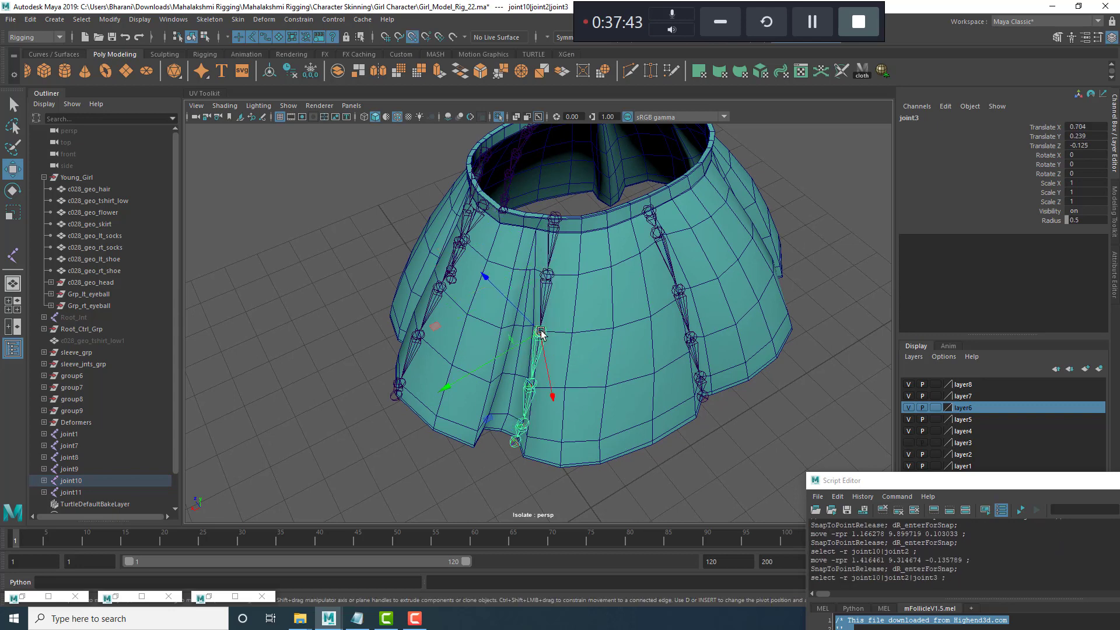
left_click_drag(540, 333, 540, 332)
Snap the joint10 chain's fourth joint to the vertex below and its fifth to the lower edge row.
left_click_drag(575, 378, 605, 362, "alt")
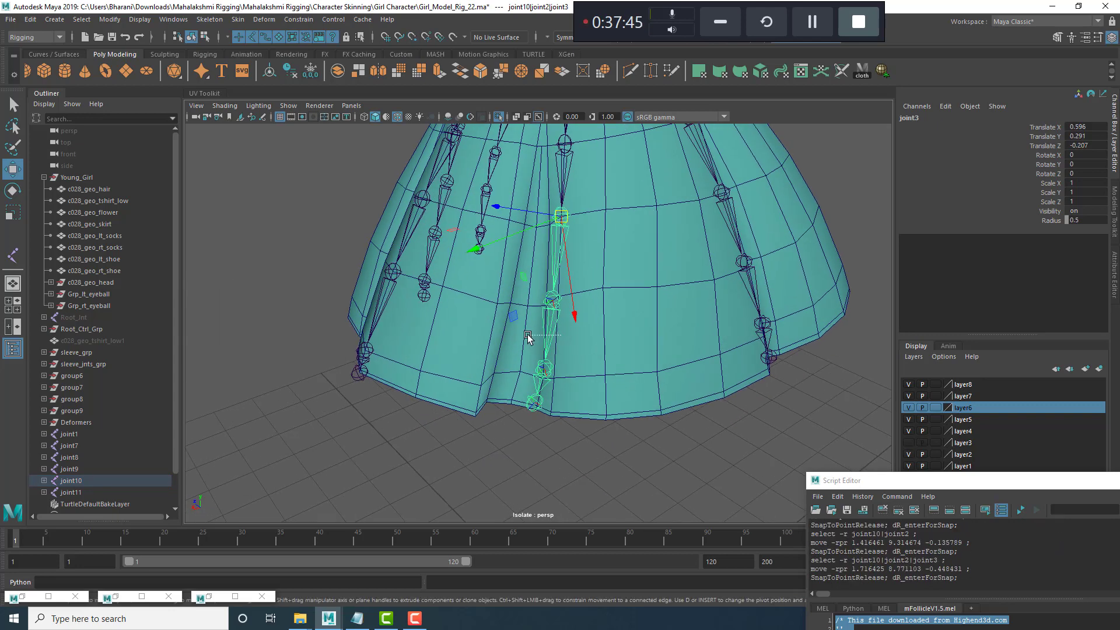
left_click_drag(528, 335, 527, 335)
key("v")
left_click_drag(552, 300, 558, 296)
left_click_drag(580, 382, 554, 378)
key("ctrl+z")
left_click(549, 367)
key("v")
Snap the last joint of the joint10 chain to the skirt's hem and deselect it.
left_click(543, 413)
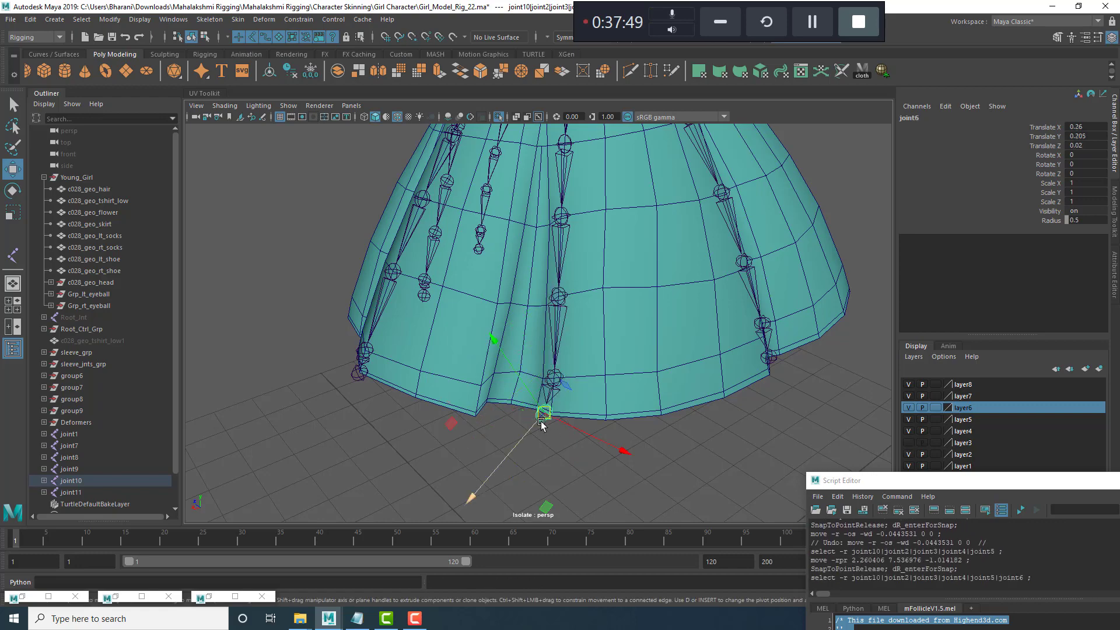
key("v")
left_click_drag(543, 421, 553, 419)
scroll(568, 388, "down", 5)
left_click_drag(572, 380, 581, 315, "alt")
left_click(463, 343)
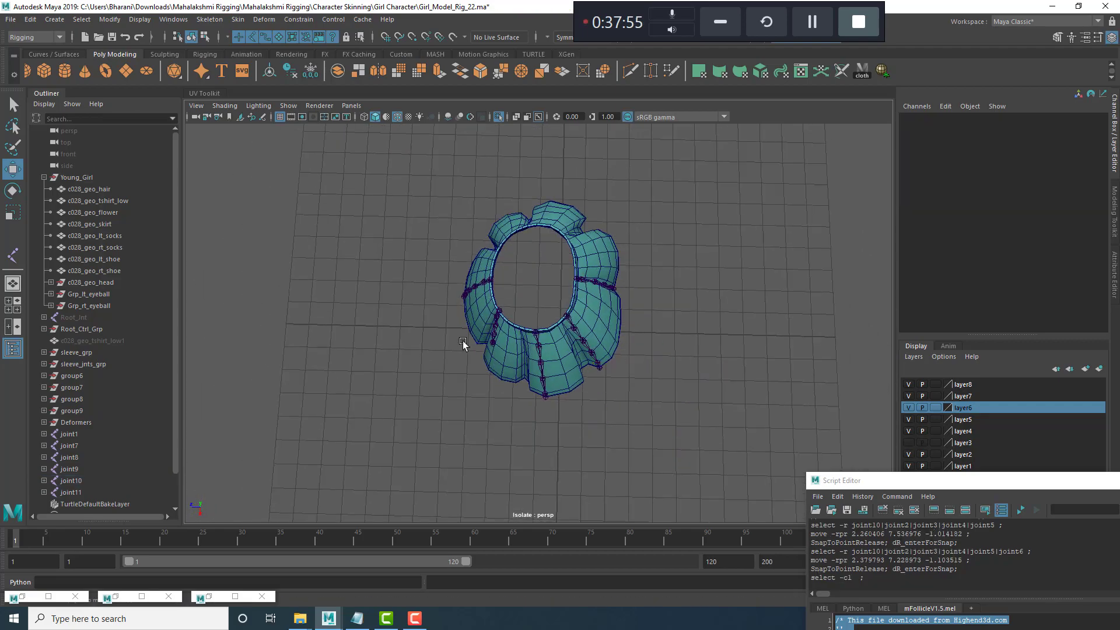
Delete the leftover joint8 chain.
left_click_drag(463, 343, 628, 353, "alt")
left_click(488, 267)
left_click(488, 268)
scroll(483, 345, "up", 2)
left_click_drag(376, 167, 729, 473)
left_click(68, 458)
scroll(628, 313, "down", 2)
left_click_drag(628, 313, 556, 317, "alt")
key("ctrl+z")
key("Delete")
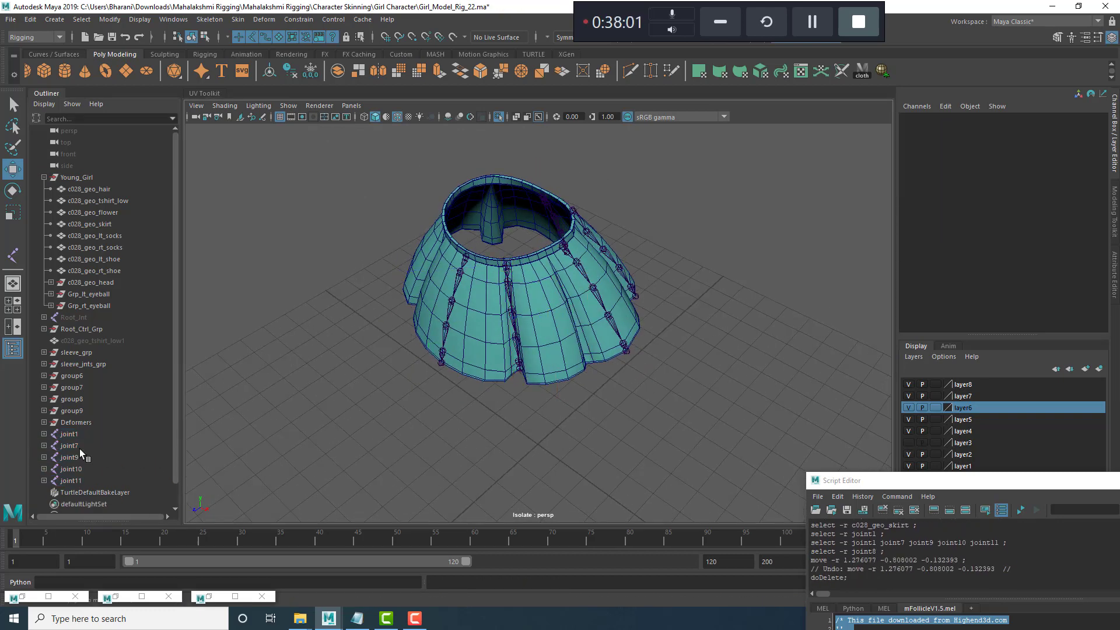
Freeze the transformations of the joint1, joint7, joint9, joint10 and joint11 chains.
left_click_drag(82, 435, 75, 490)
left_click_drag(81, 434, 88, 481)
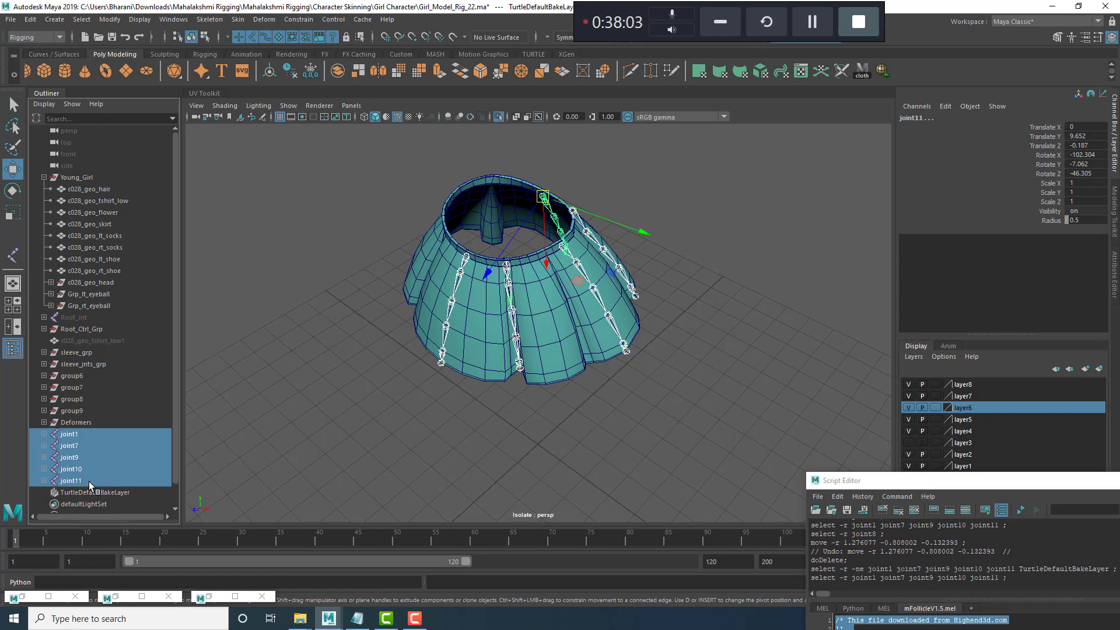
left_click(109, 20)
left_click(140, 85)
scroll(665, 281, "up", 2)
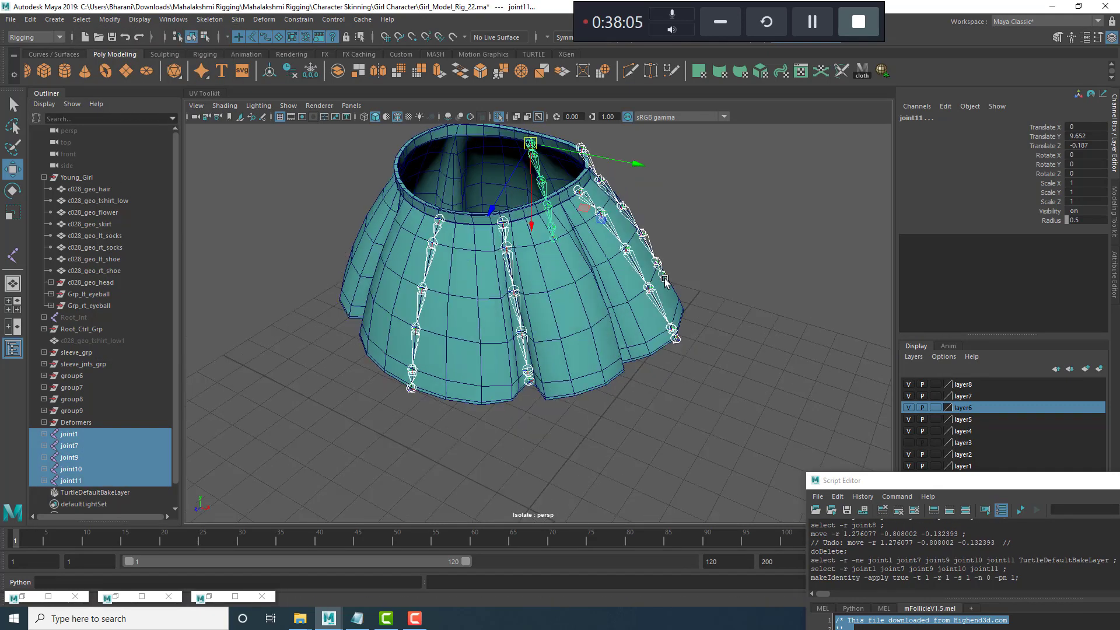
Expand the front chain's hierarchy and select all its joints from joint1 through joint6.
left_click_drag(665, 282, 515, 294, "alt")
left_click(468, 210)
left_click(43, 434, "shift")
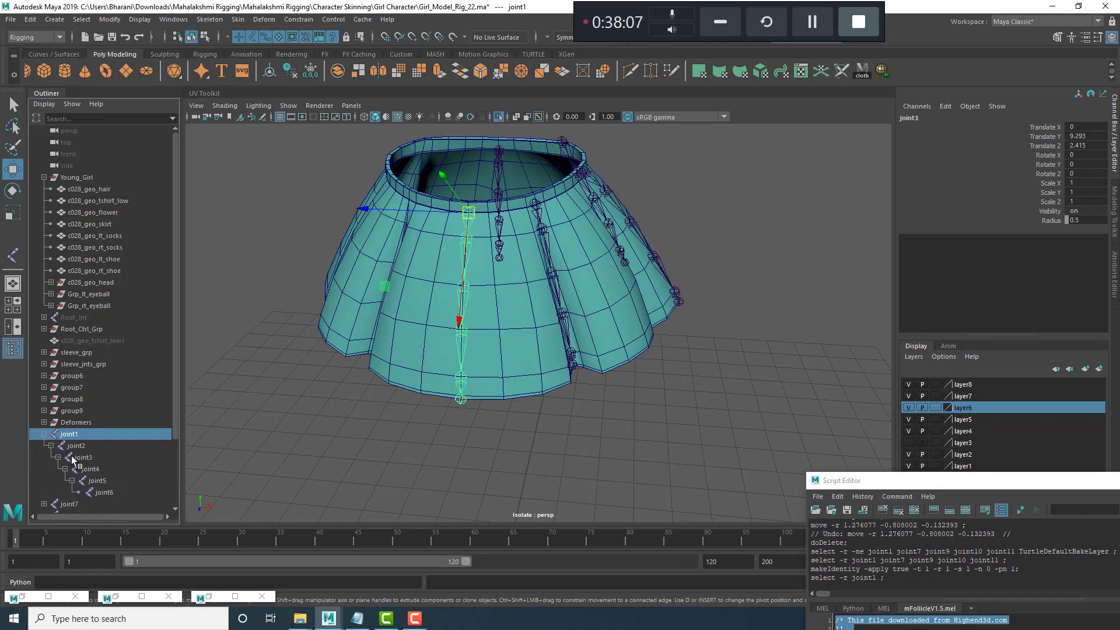
left_click(97, 492, "shift")
scroll(689, 375, "down", 3)
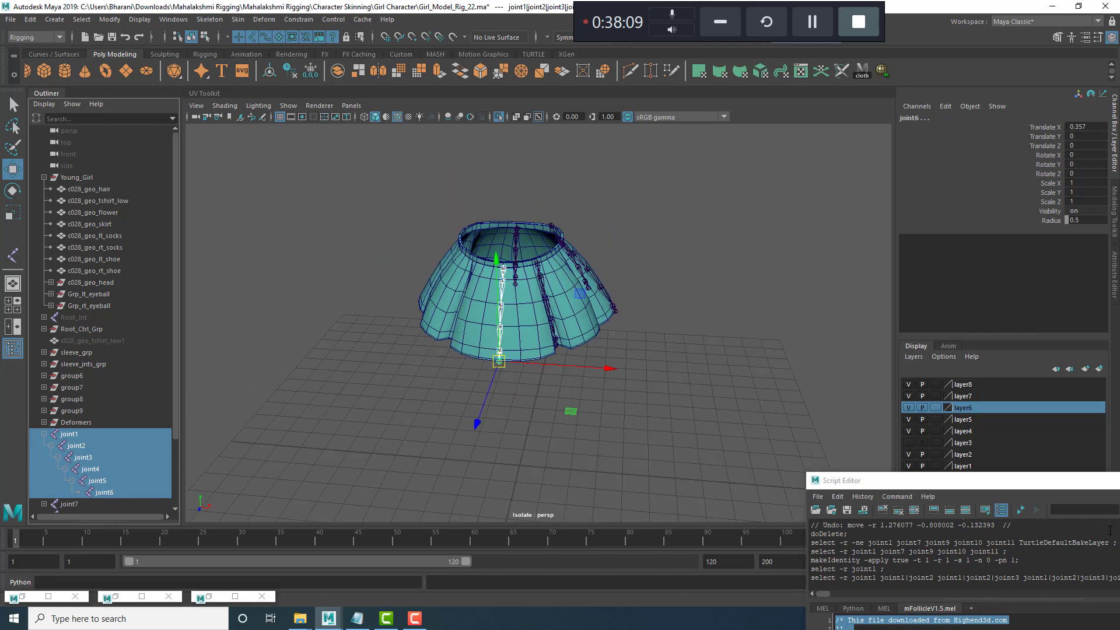
Minimize the Script Editor and open Google Chrome.
left_click_drag(1069, 486, 792, 311)
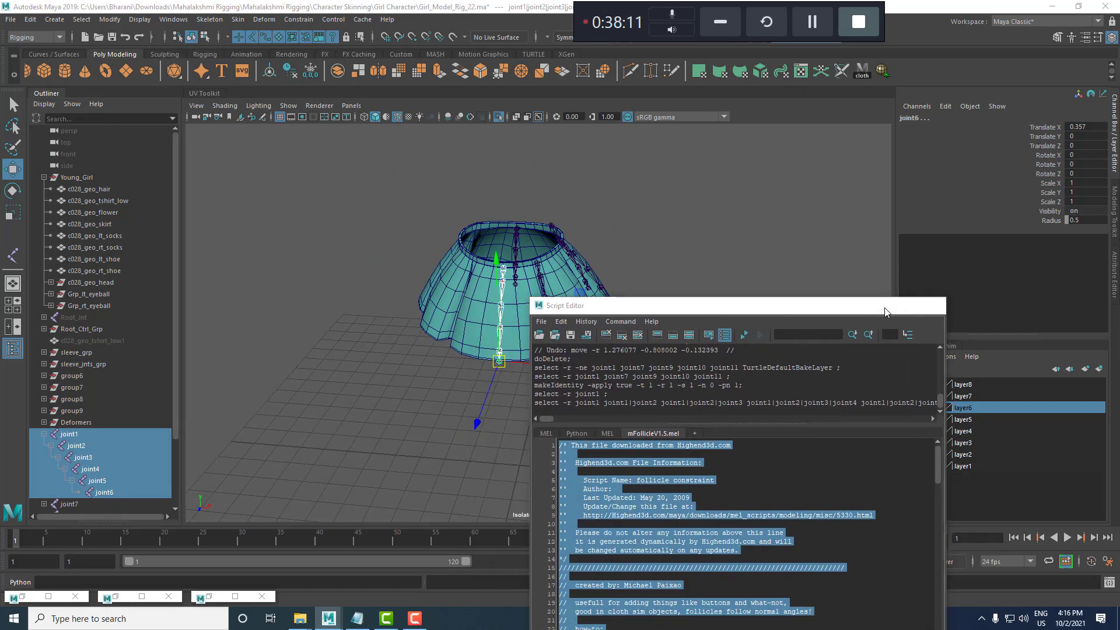
left_click(881, 306)
key("super")
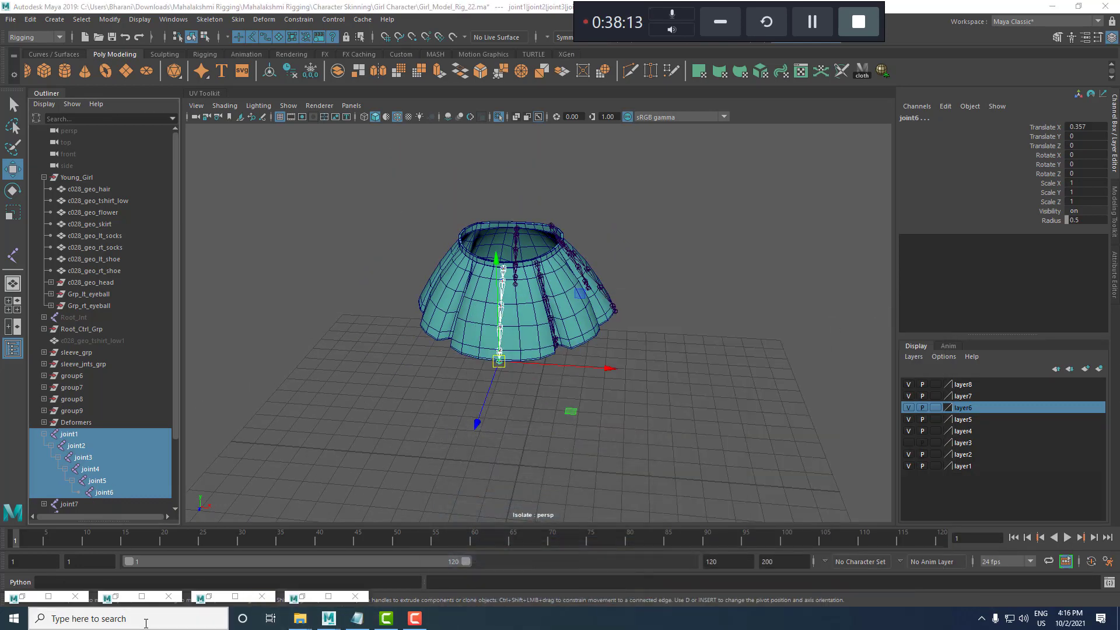
type("chr")
left_click(112, 301)
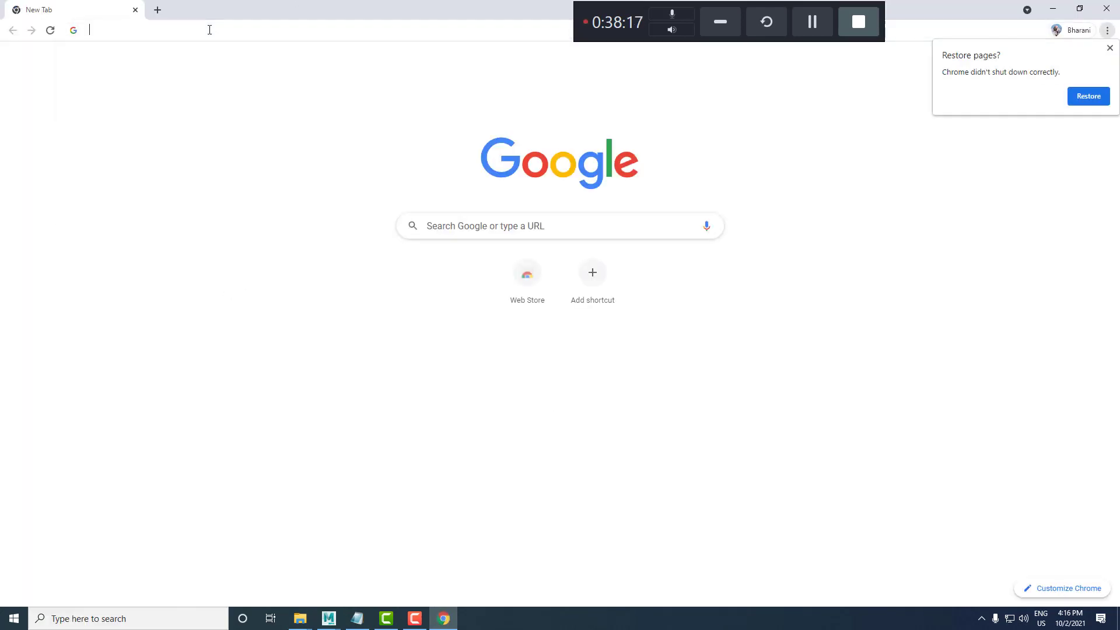
Search Google for "comet script maya".
left_click(209, 30)
type("come")
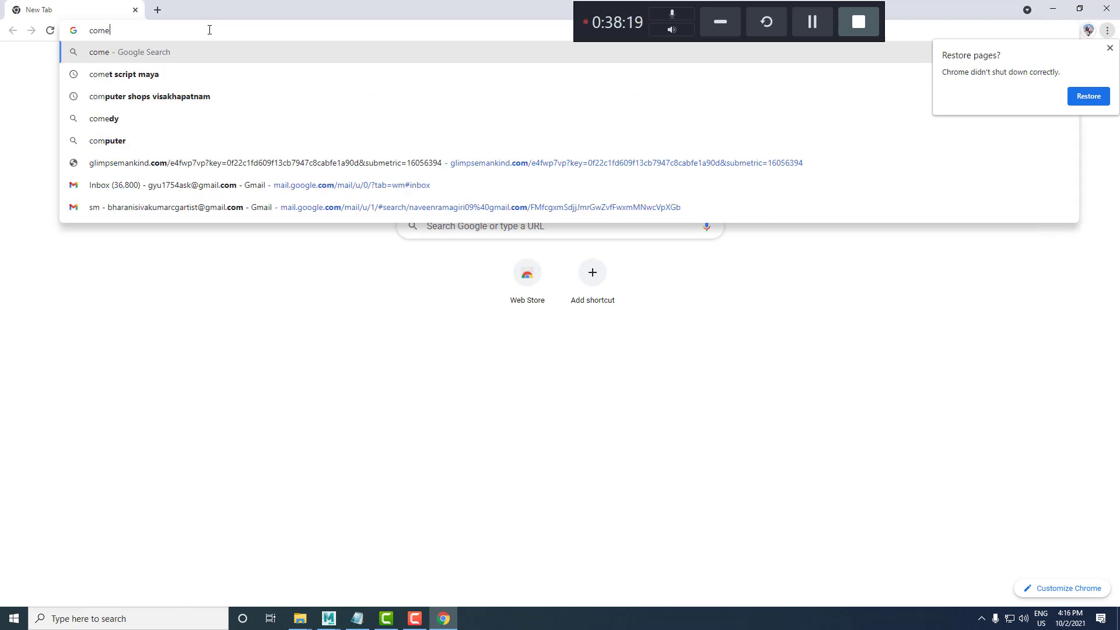
type("t script maya")
key("Return")
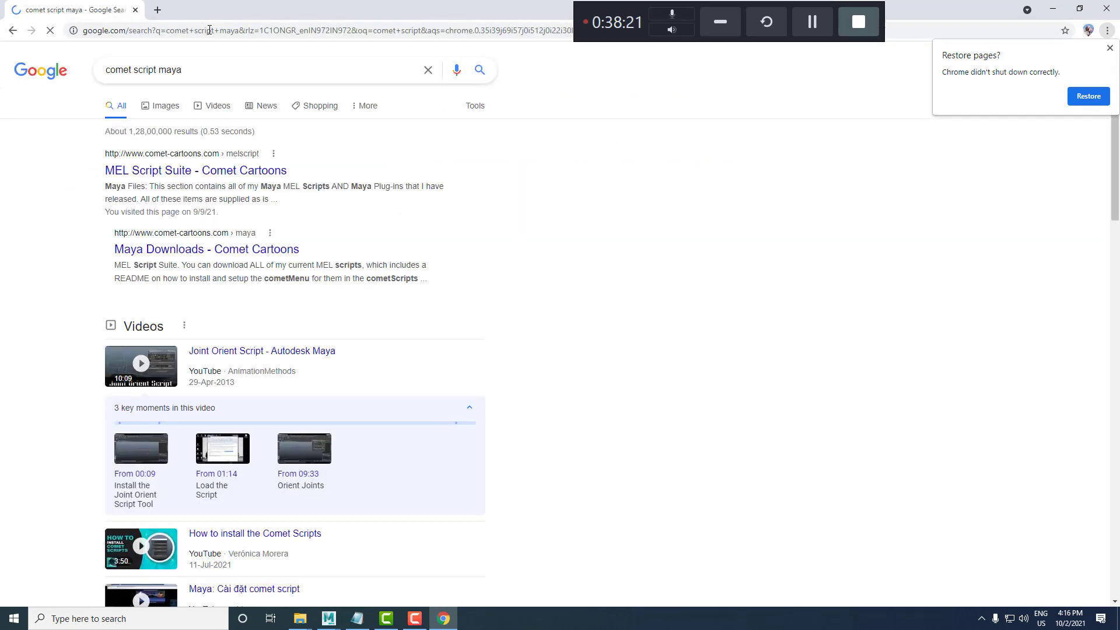
Look through the comet script search results and open the Comet Cartoons MEL Script Suite page.
scroll(274, 281, "down", 7)
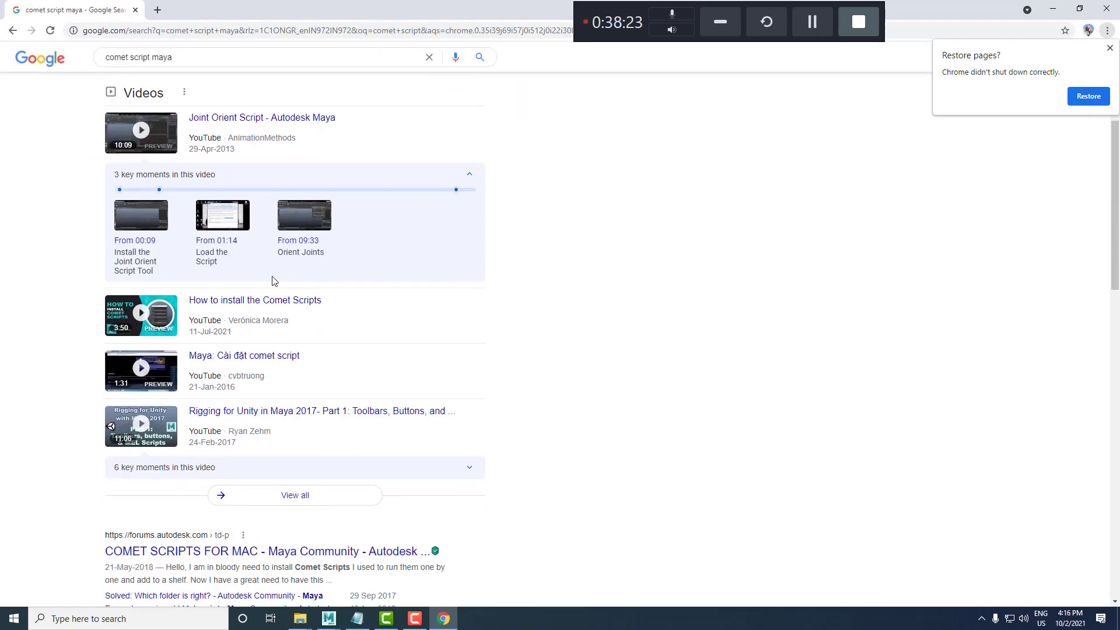
scroll(274, 281, "down", 1)
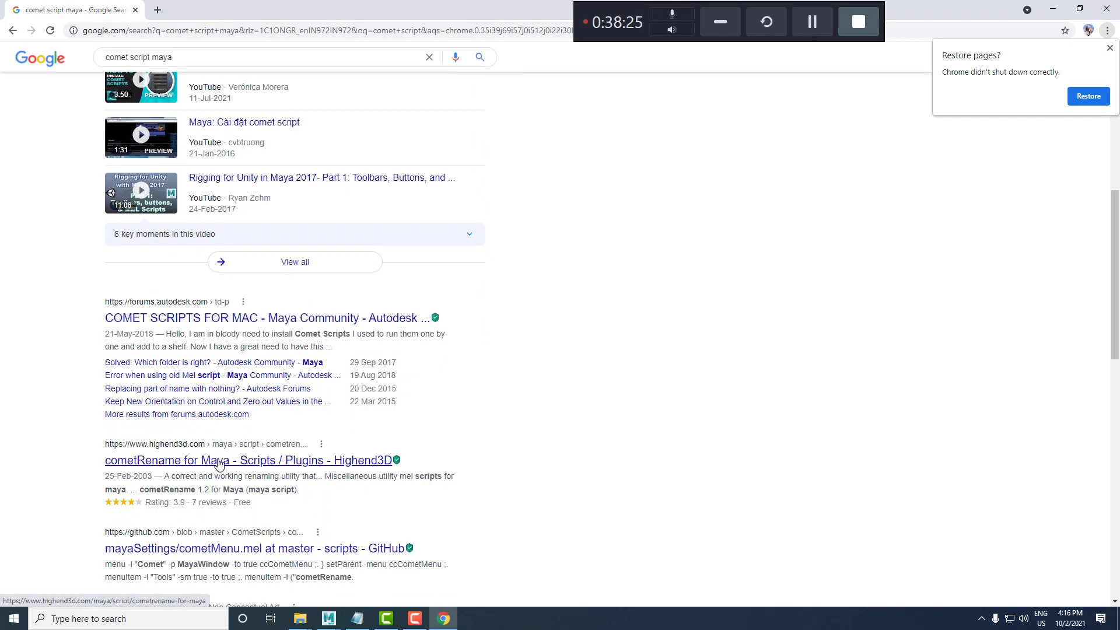
scroll(222, 466, "down", 3)
scroll(226, 451, "up", 9)
scroll(226, 450, "up", 2)
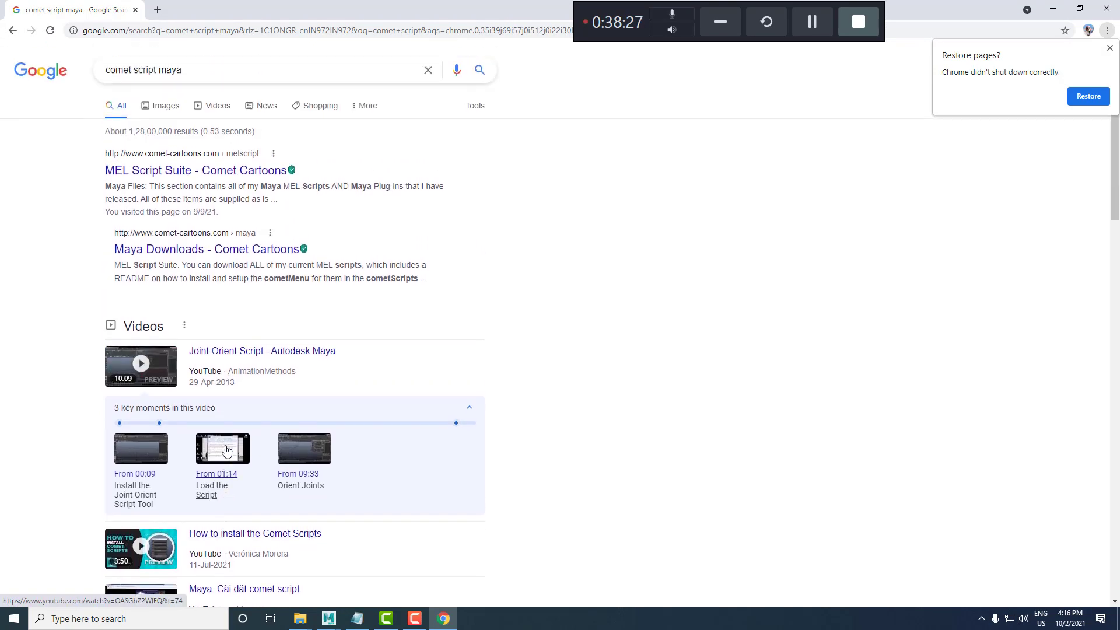
left_click(217, 176)
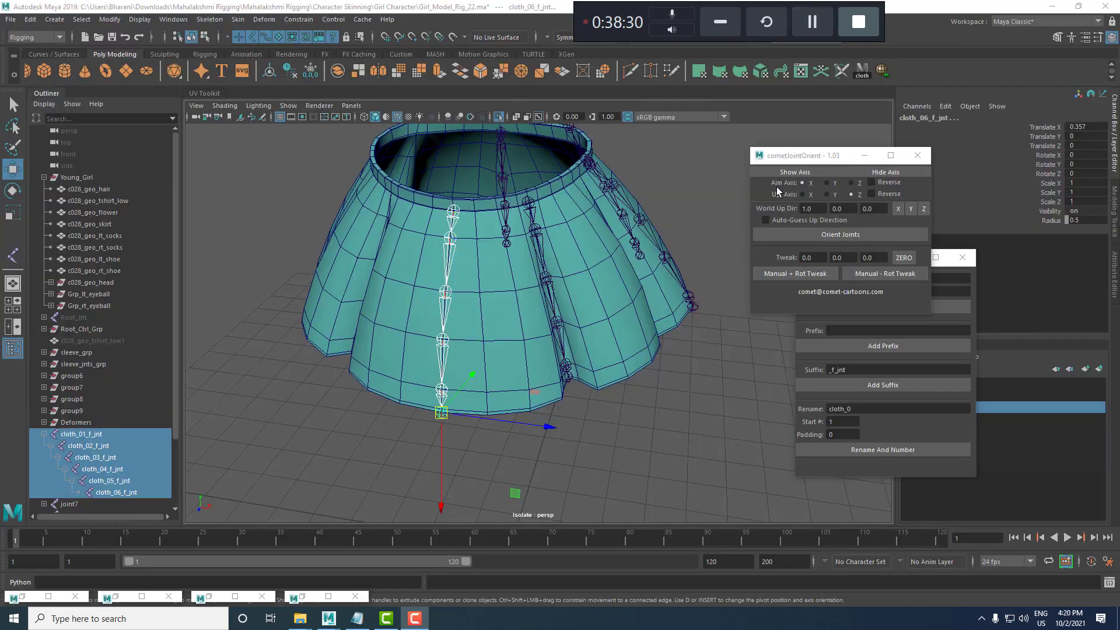
Arrange the cometJointOrient and cometRename windows so they do not overlap each other and leave the skirt clear.
left_click_drag(807, 156, 808, 88)
left_click_drag(877, 268, 903, 288)
scroll(495, 286, "down", 2)
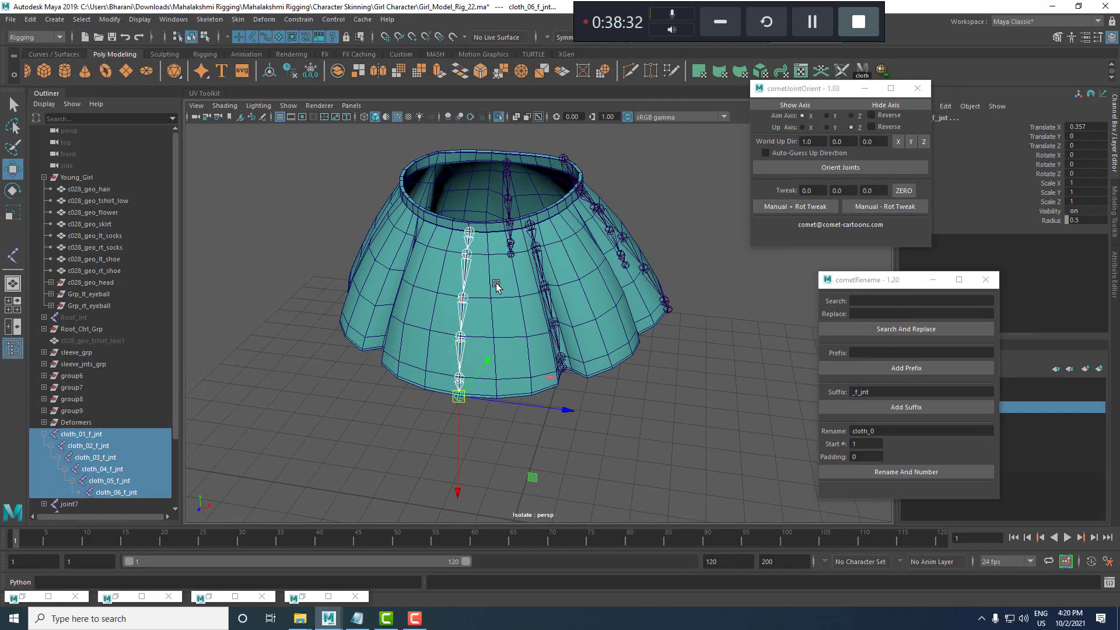
left_click_drag(495, 285, 474, 299, "alt")
scroll(473, 299, "up", 1)
left_click_drag(895, 282, 850, 276)
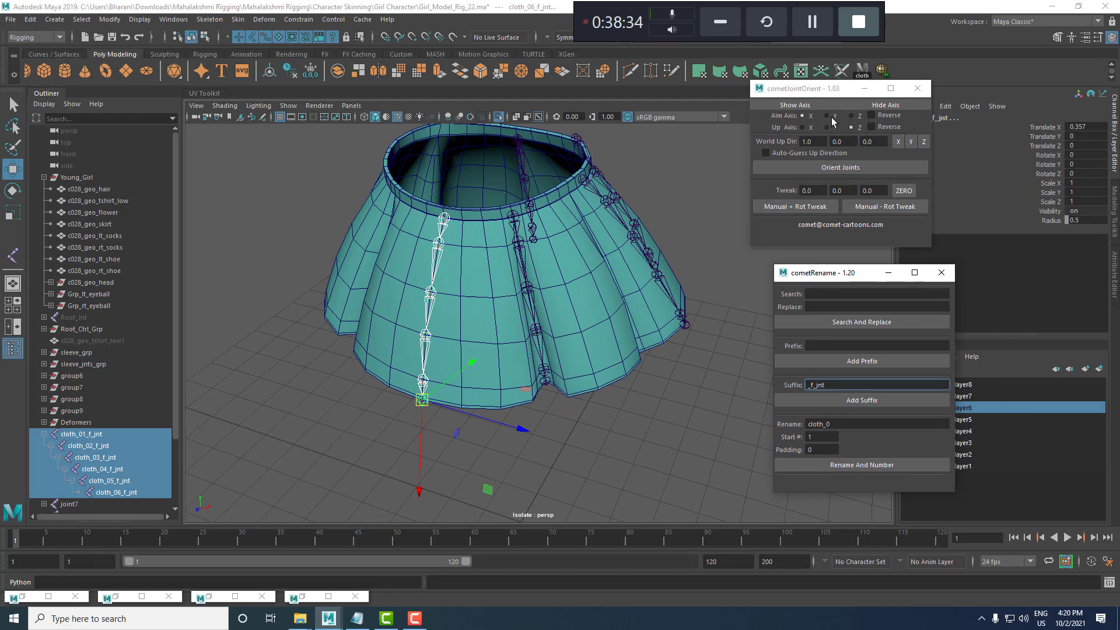
left_click_drag(820, 90, 830, 87)
Rename the whole joint7 chain with the numbered base name cloth_0 and the suffix _lf_jnt.
left_click(511, 221)
left_click_drag(572, 292, 554, 297, "alt")
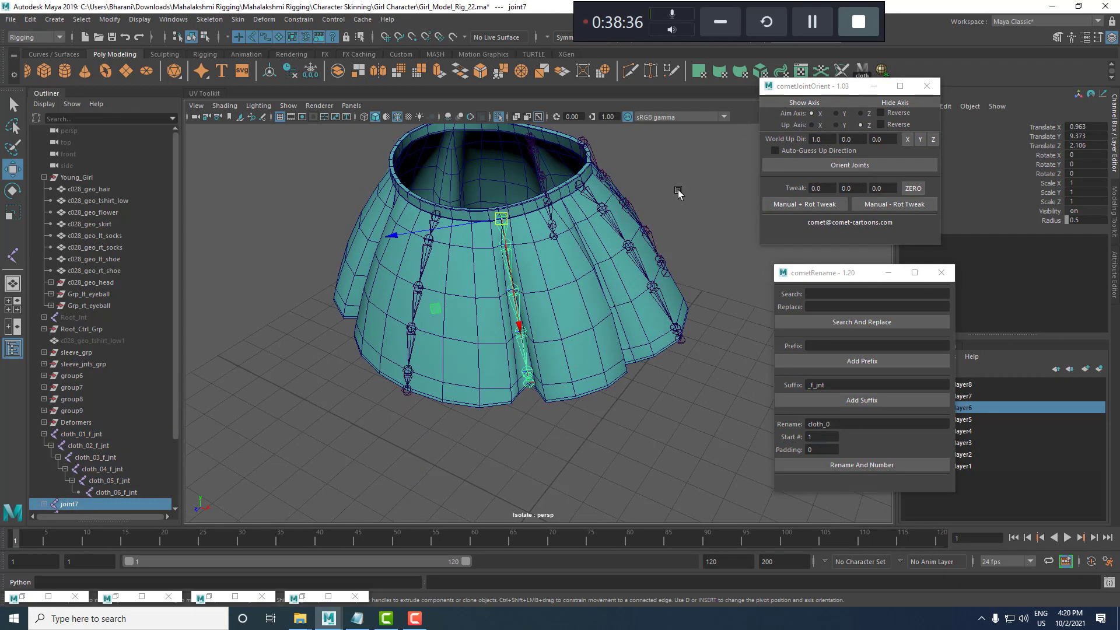
right_click_drag(678, 191, 684, 299)
scroll(540, 315, "up", 1)
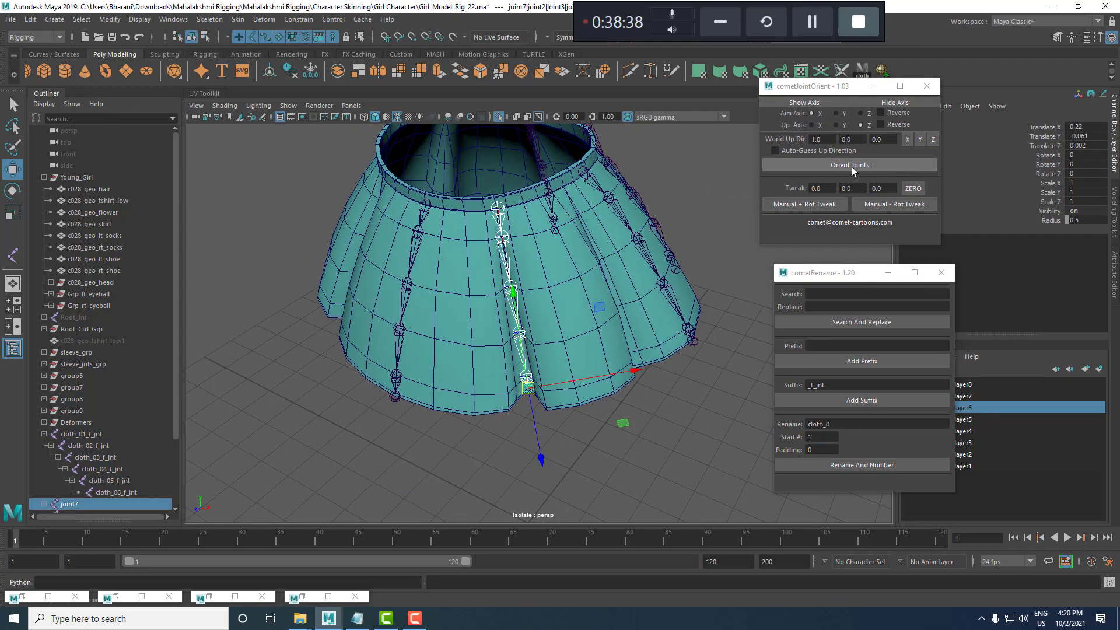
left_click(812, 386)
type("l")
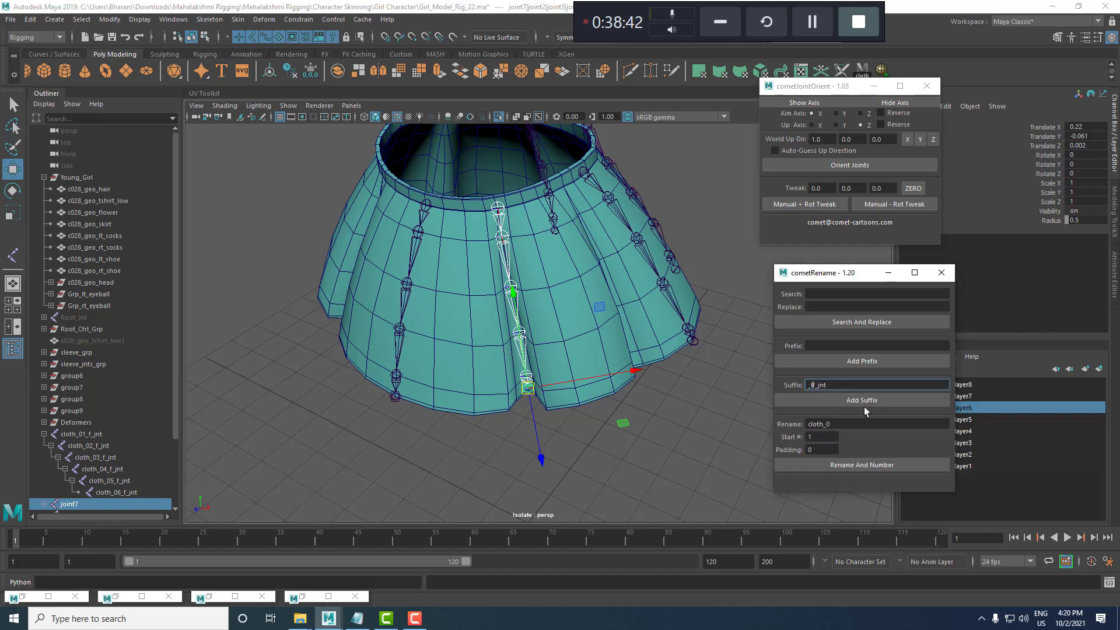
left_click(860, 465)
left_click(863, 402)
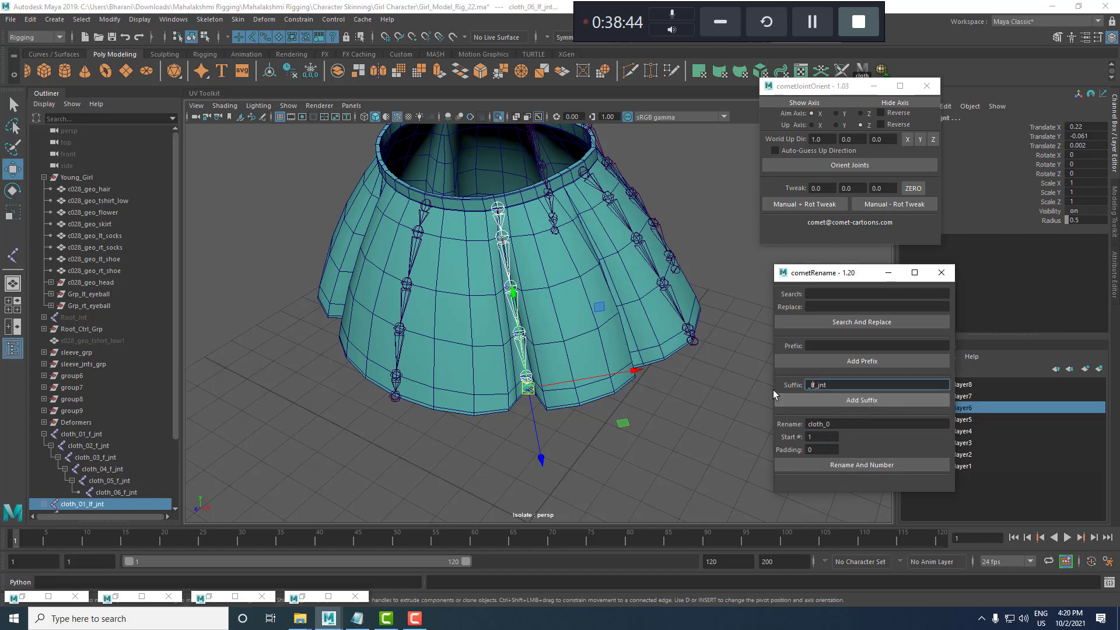
Examine the placement of the joint chains all around the skirt.
scroll(467, 292, "down", 4)
left_click_drag(482, 292, 511, 290, "alt")
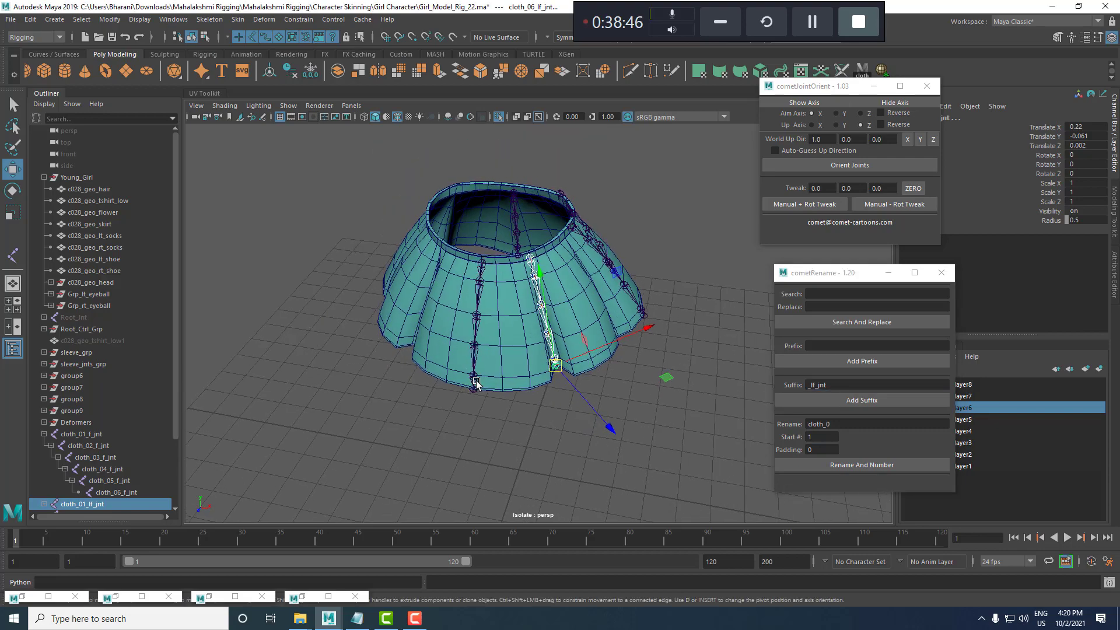
left_click_drag(476, 383, 488, 286, "alt")
left_click_drag(549, 361, 562, 304, "alt")
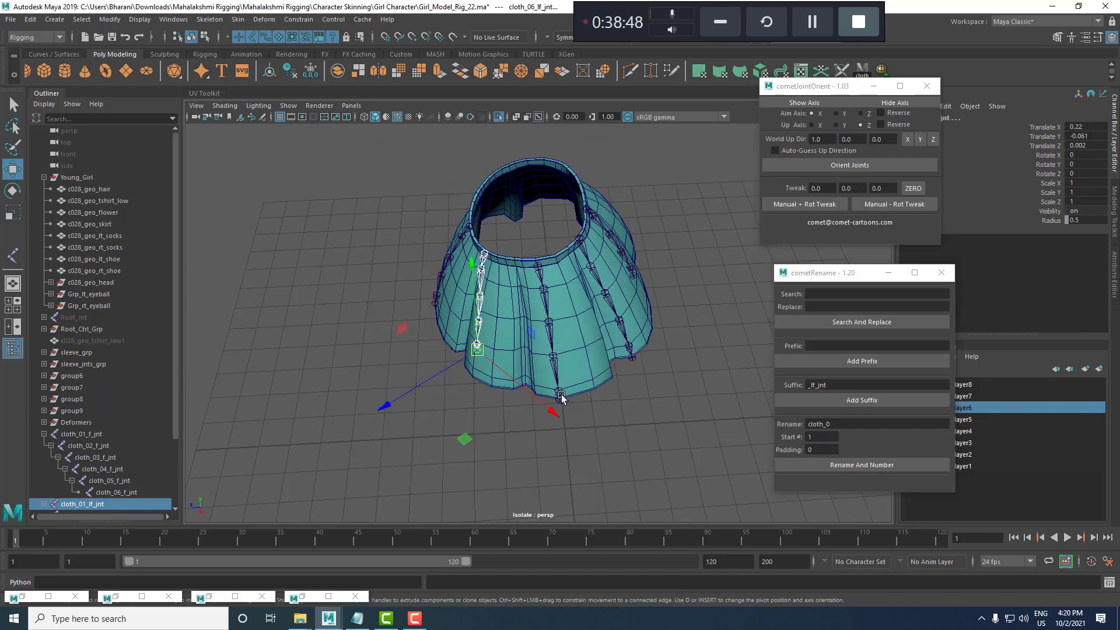
left_click_drag(665, 343, 561, 283, "alt")
left_click_drag(652, 332, 585, 263, "alt")
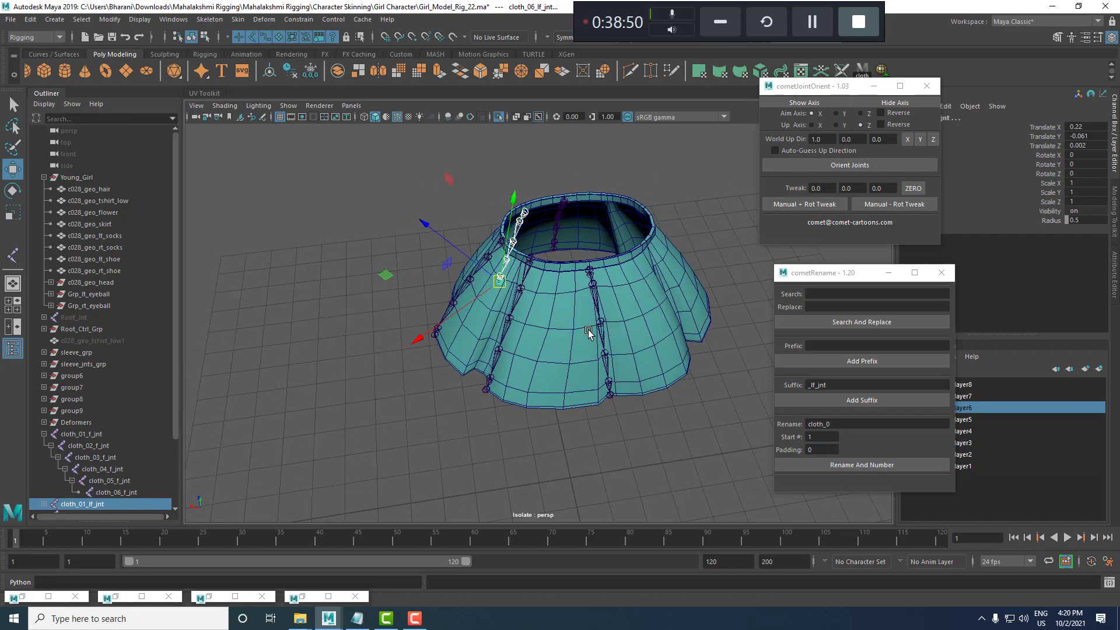
left_click_drag(621, 418, 604, 277, "alt")
left_click_drag(527, 314, 585, 399, "alt")
Orient the joints of the _lf_jnt chain with aim axis X and up axis Z.
left_click(864, 161)
scroll(537, 372, "down", 2)
key("e")
key("w")
Test the rotation of the front chain's root joint cloth_01_f_jnt about Z and undo it.
left_click(455, 260)
key("e")
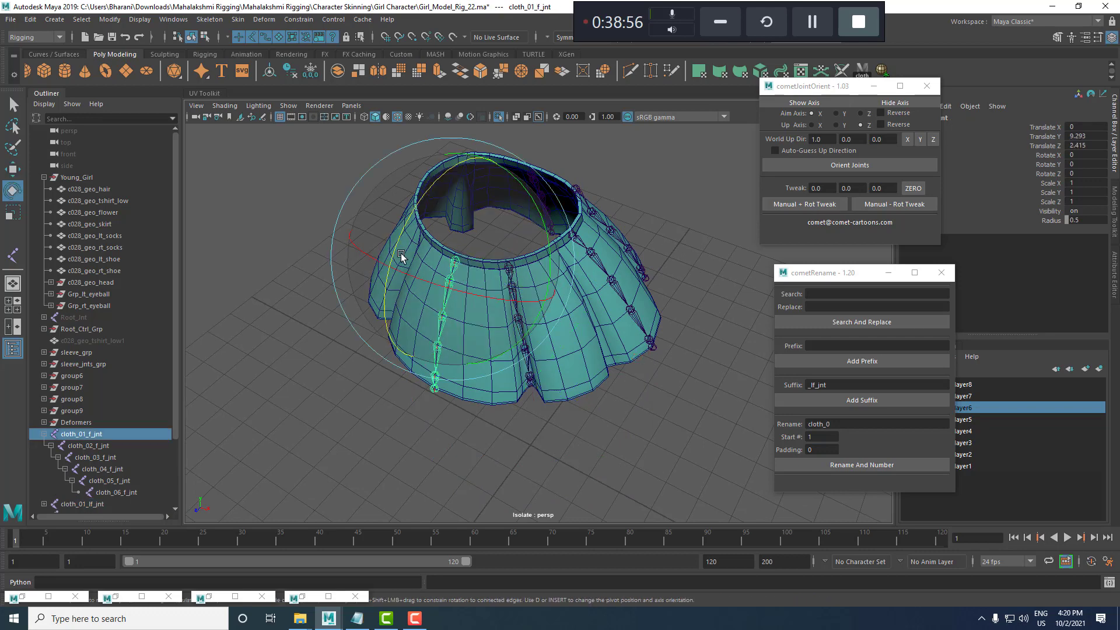
left_click_drag(401, 251, 416, 201)
key("ctrl+z")
key("w")
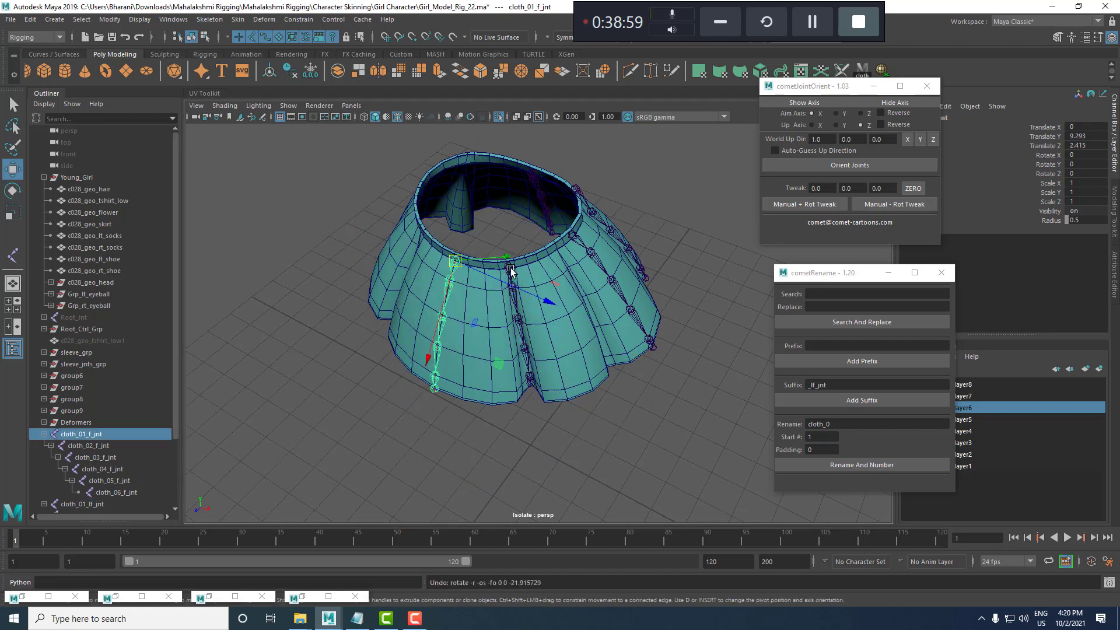
Select the full hierarchy of the _lf_jnt chain, test its bend about Z, and undo the rotation.
left_click(510, 267)
right_click_drag(717, 226, 719, 328)
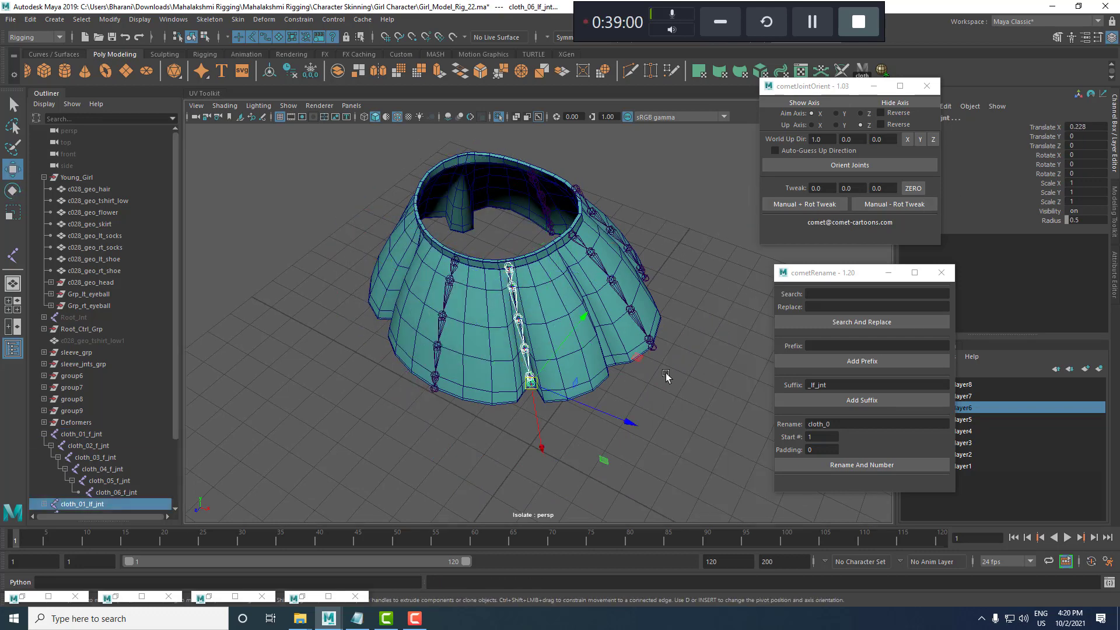
scroll(653, 372, "down", 2)
key("e")
left_click_drag(471, 397, 473, 381)
key("ctrl+z")
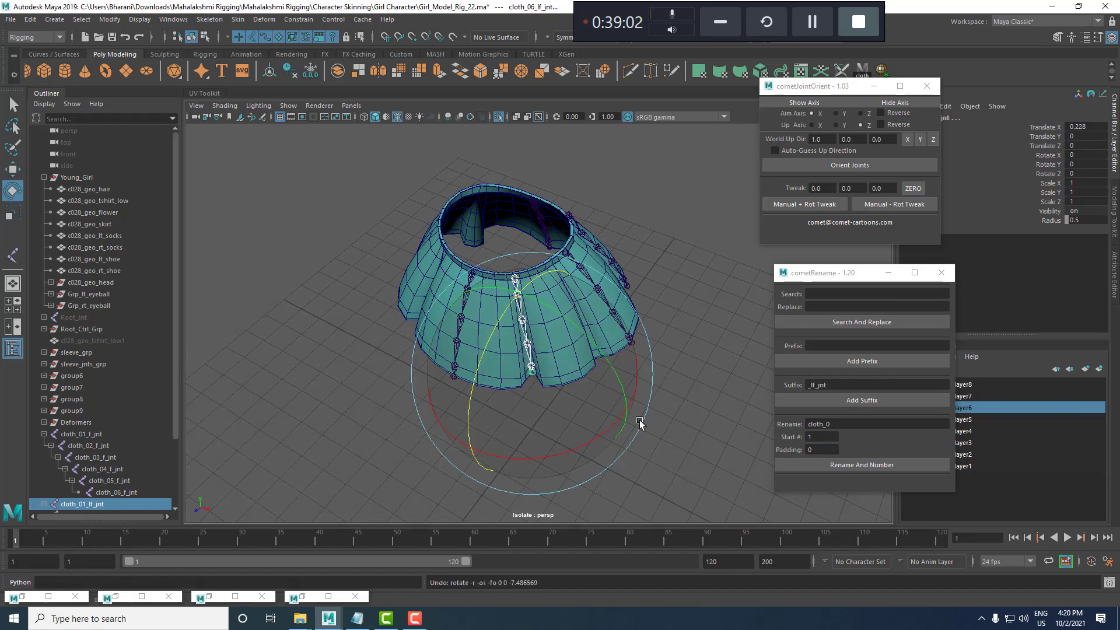
Test the rotation of the _lf_jnt chain about X and undo it.
left_click_drag(640, 422, 573, 335, "alt")
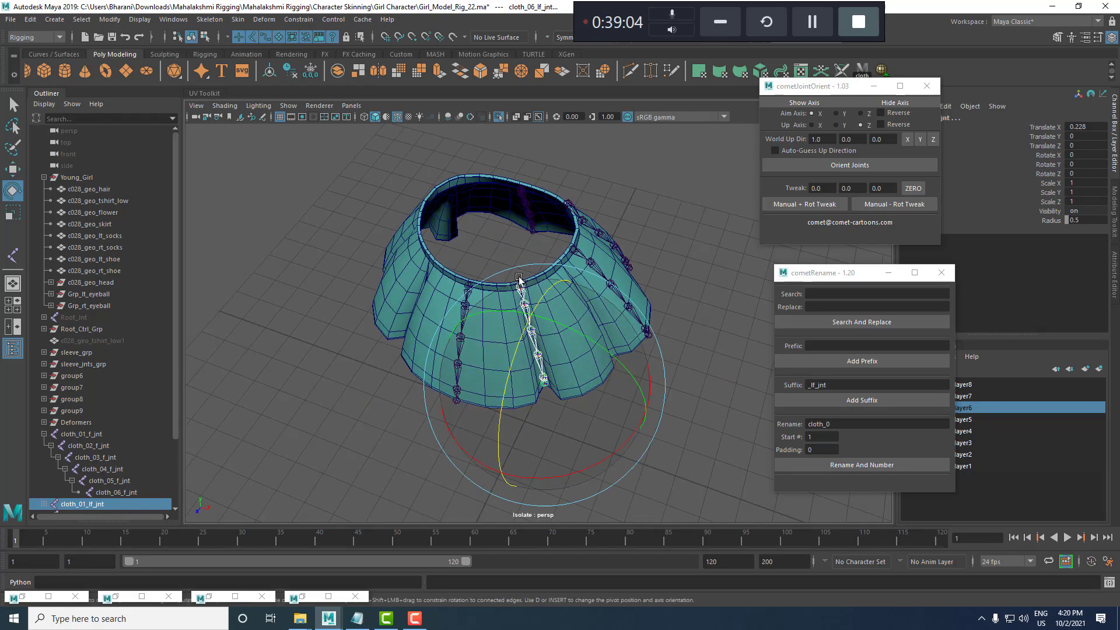
left_click_drag(530, 374, 490, 301, "alt")
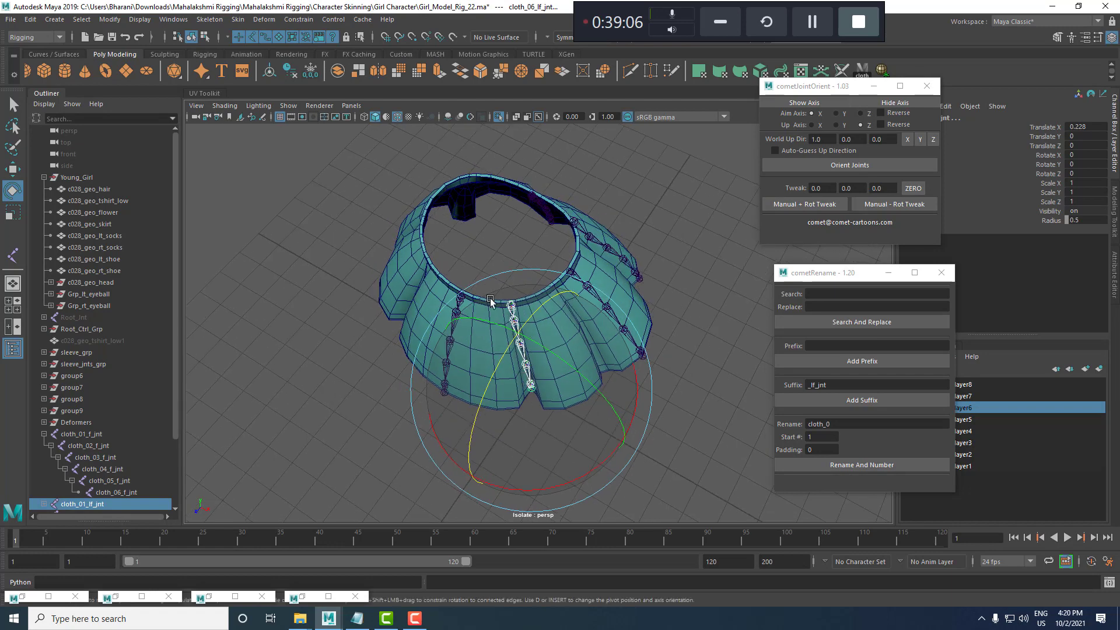
middle_click_drag(524, 398, 551, 361, "alt")
left_click_drag(565, 451, 595, 440)
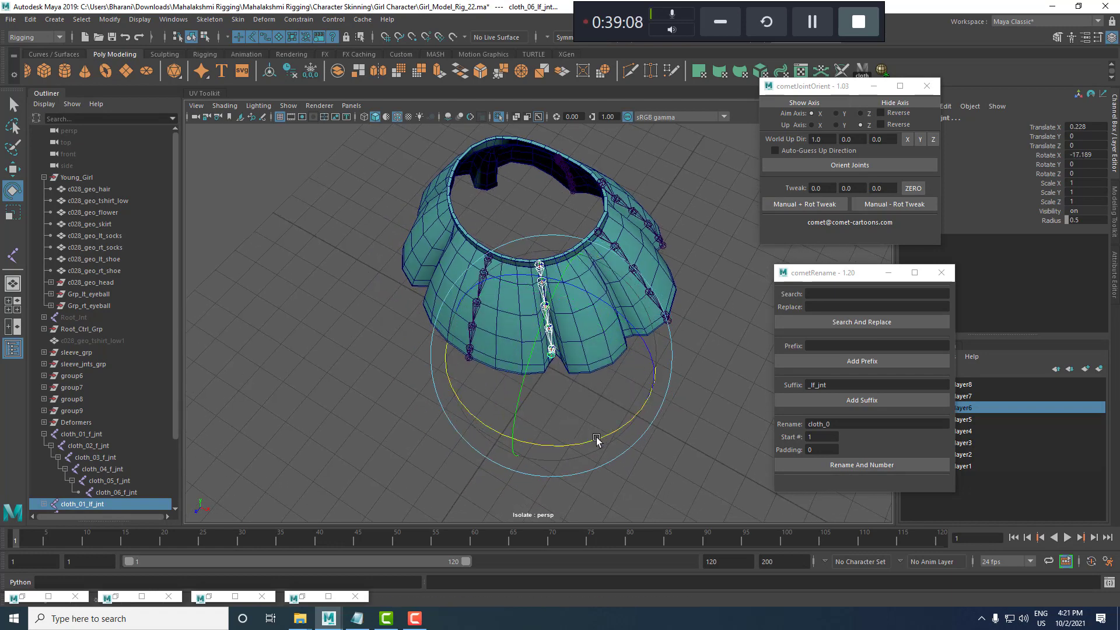
key("ctrl+z")
Set the X rotation tweak to 5 and apply it positively to the _lf_jnt chain until its rotation axis lines up.
left_click_drag(828, 189, 785, 189)
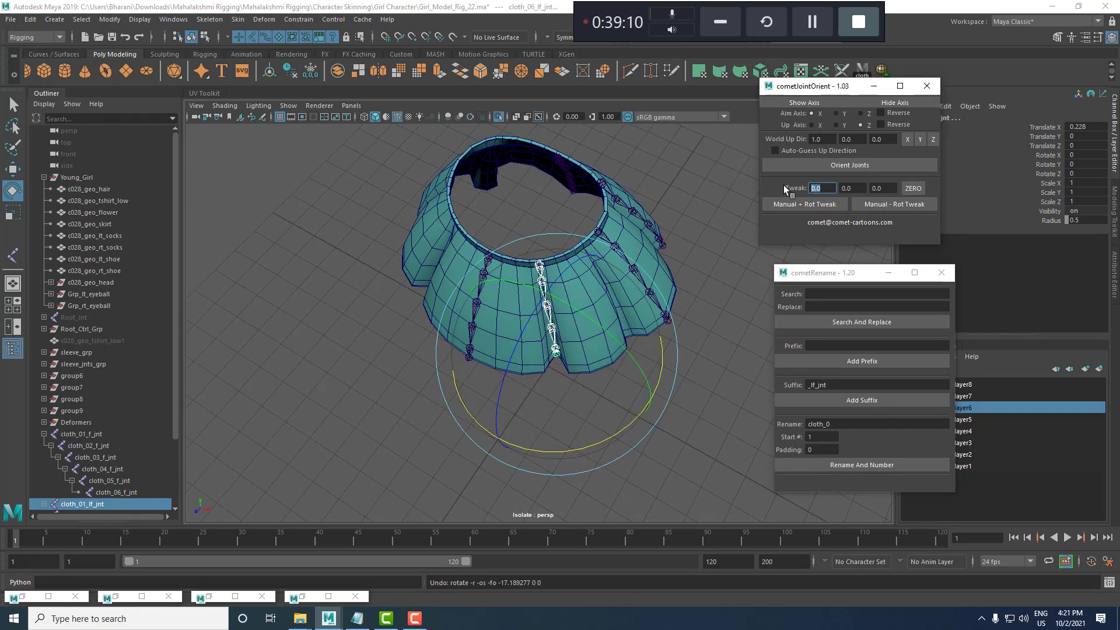
type("5")
left_click(817, 204)
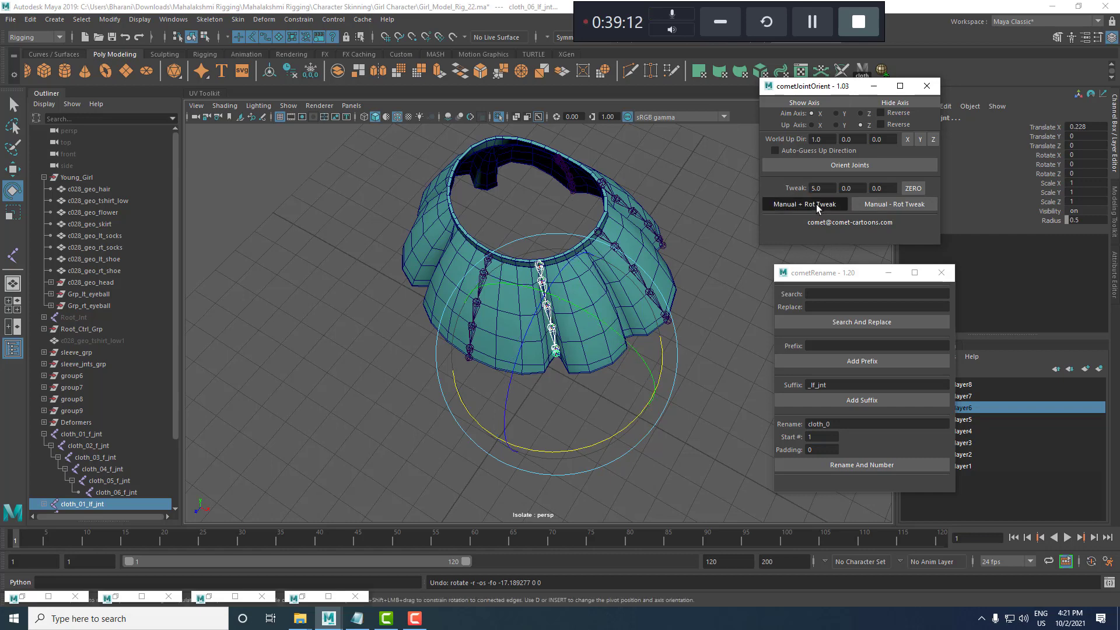
left_click(817, 204)
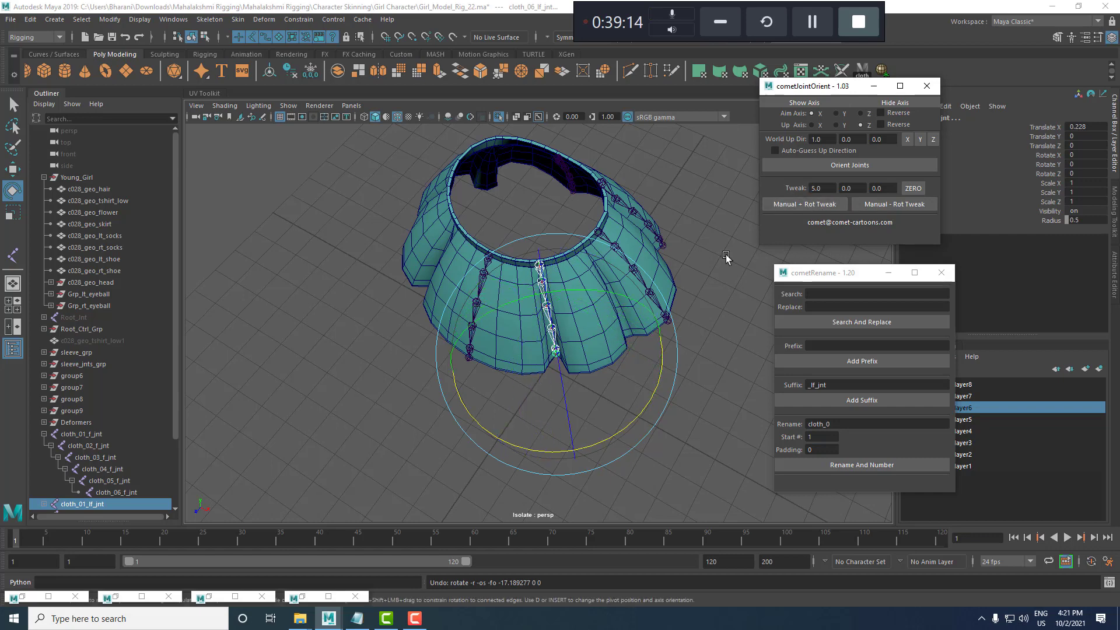
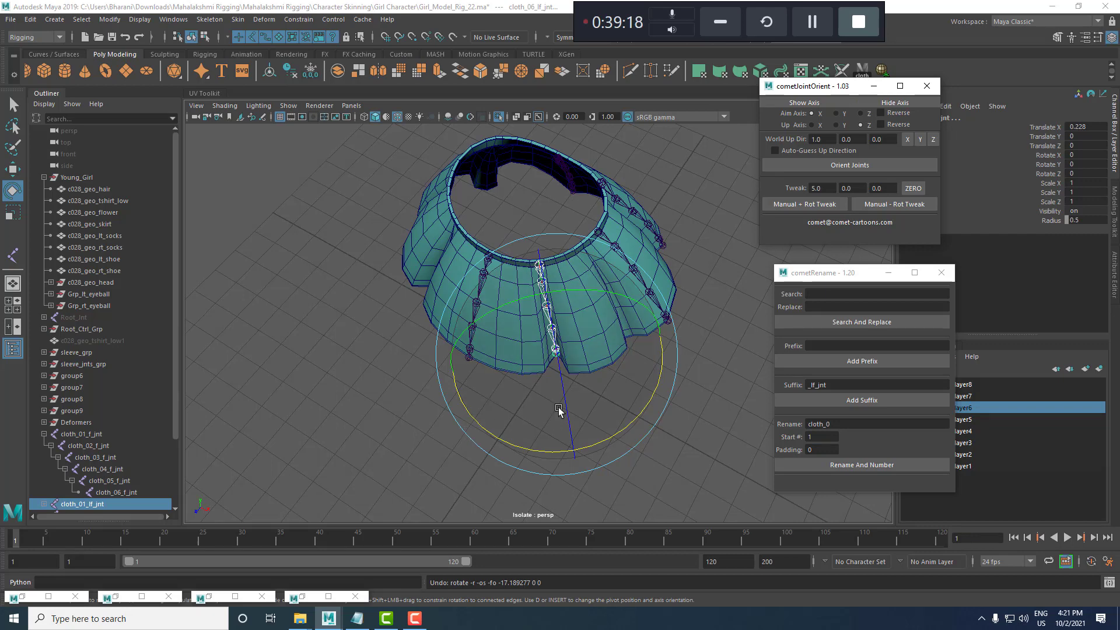
Test the bend of the tweaked _lf_jnt chain about Z and undo it.
left_click_drag(563, 397, 563, 343)
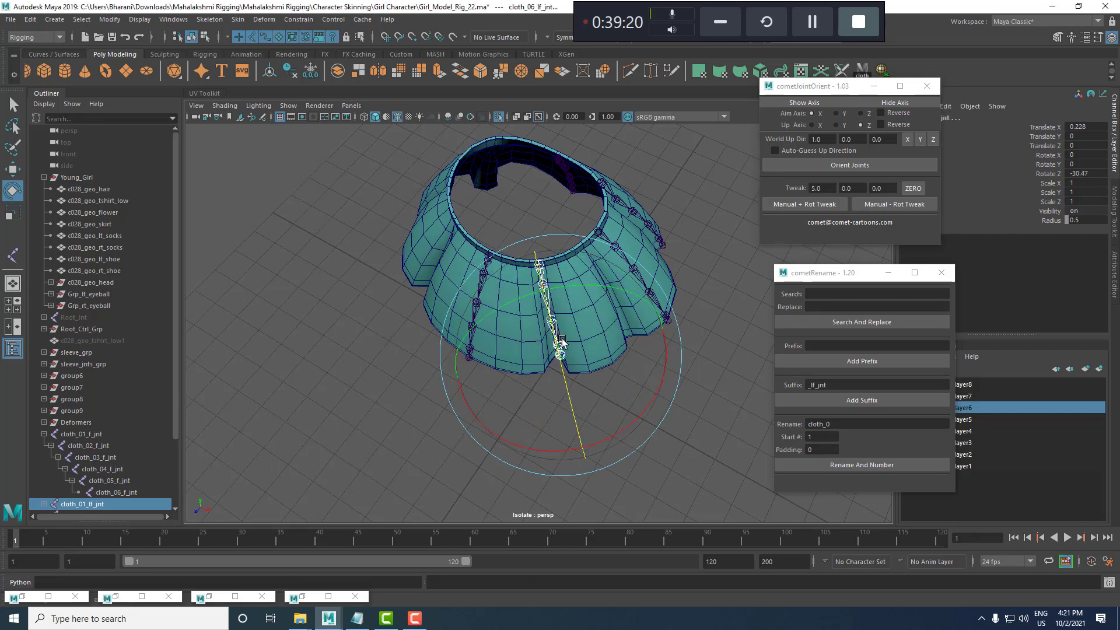
key("ctrl+z")
key("w")
Rename the whole joint9 chain with numbered base cloth_0 and suffix _ls_jnt, and orient its joints.
left_click_drag(651, 486, 574, 244, "alt")
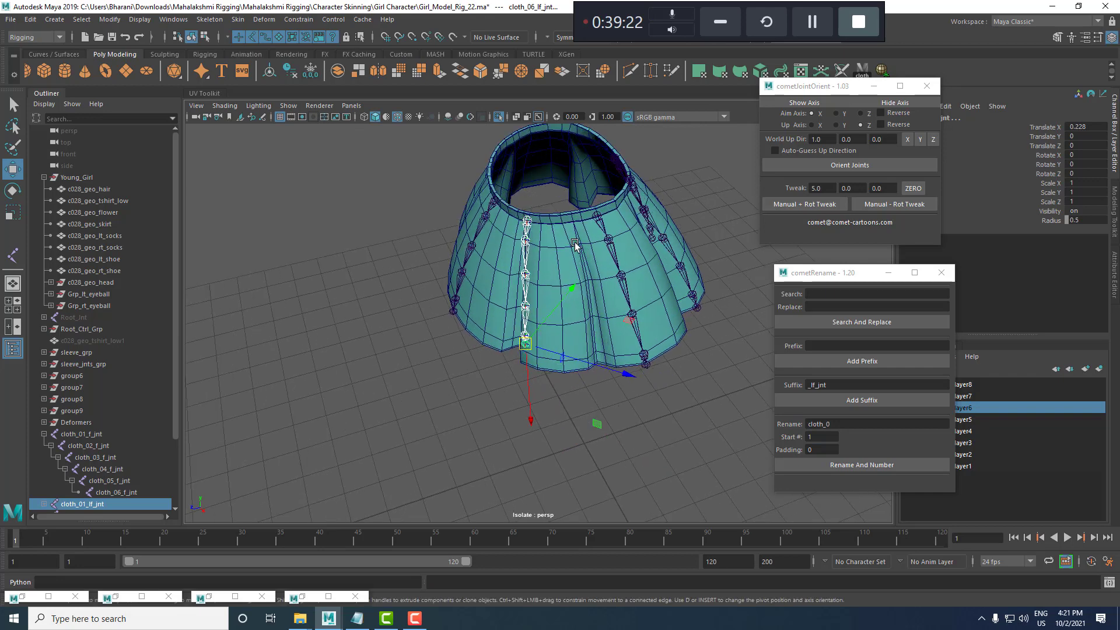
left_click(598, 217)
left_click_drag(688, 312, 618, 348, "alt")
right_click_drag(698, 201, 700, 305)
scroll(66, 489, "down", 3)
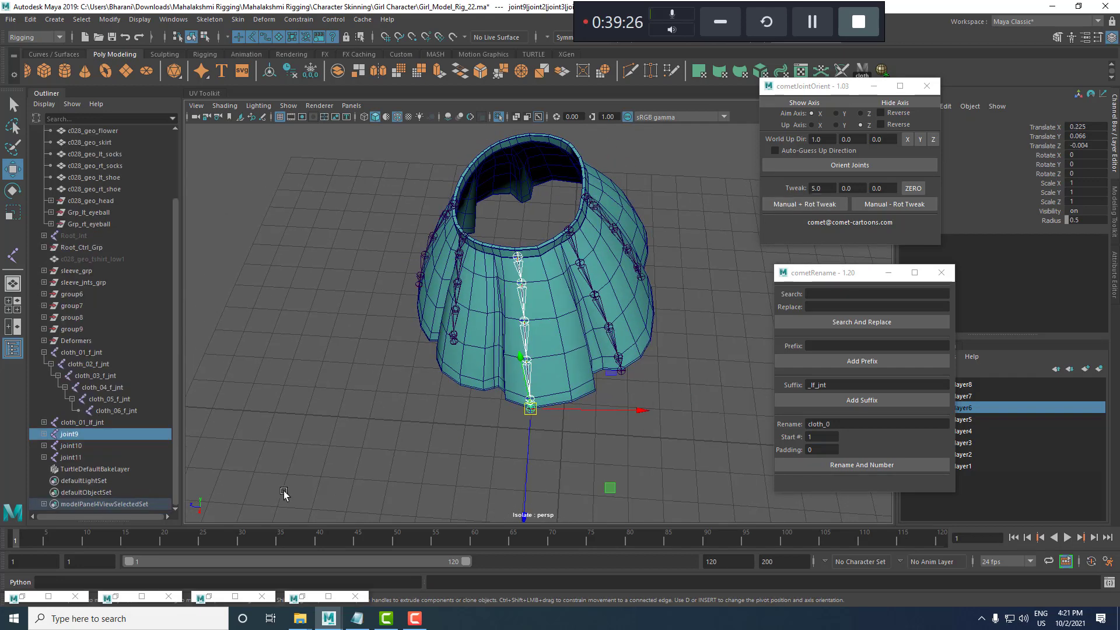
left_click(43, 434, "shift")
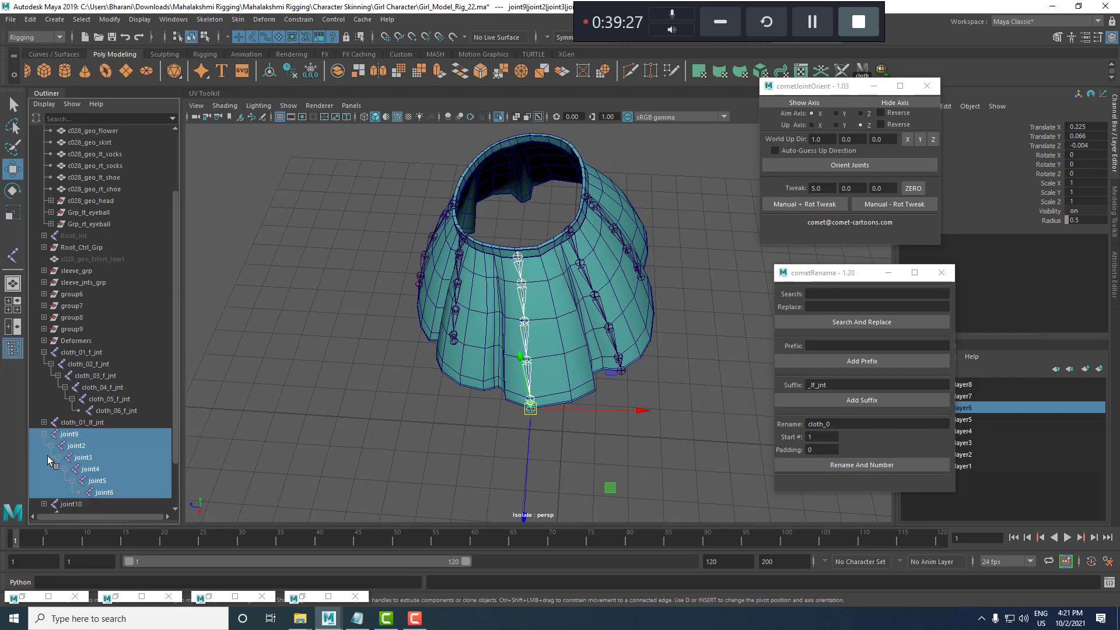
left_click(866, 465)
left_click(813, 385)
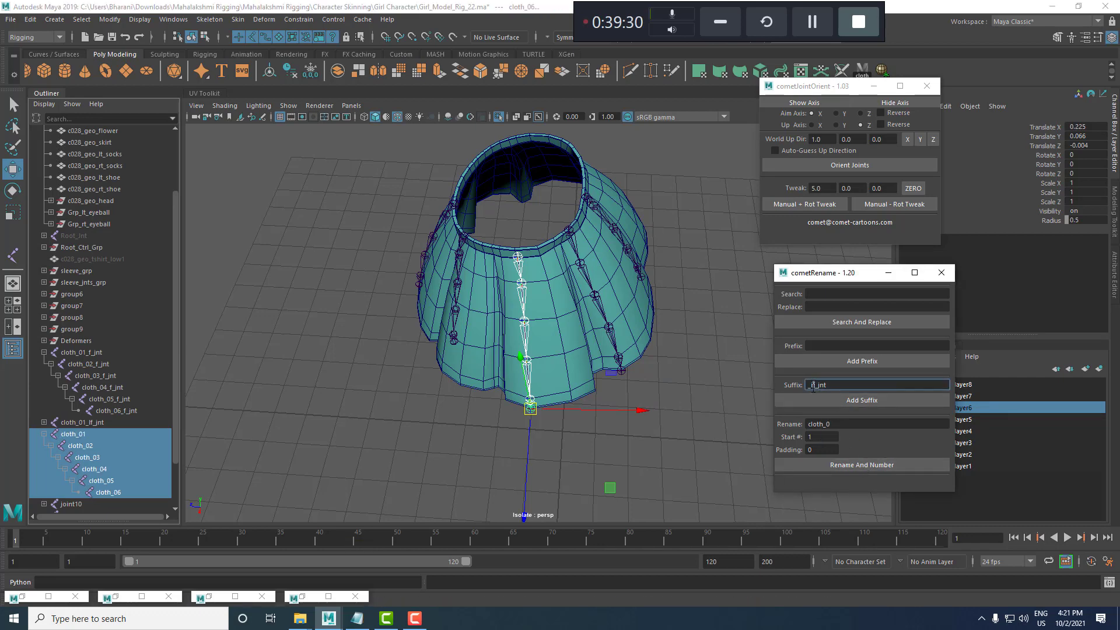
type("s")
left_click(861, 400)
left_click(850, 165)
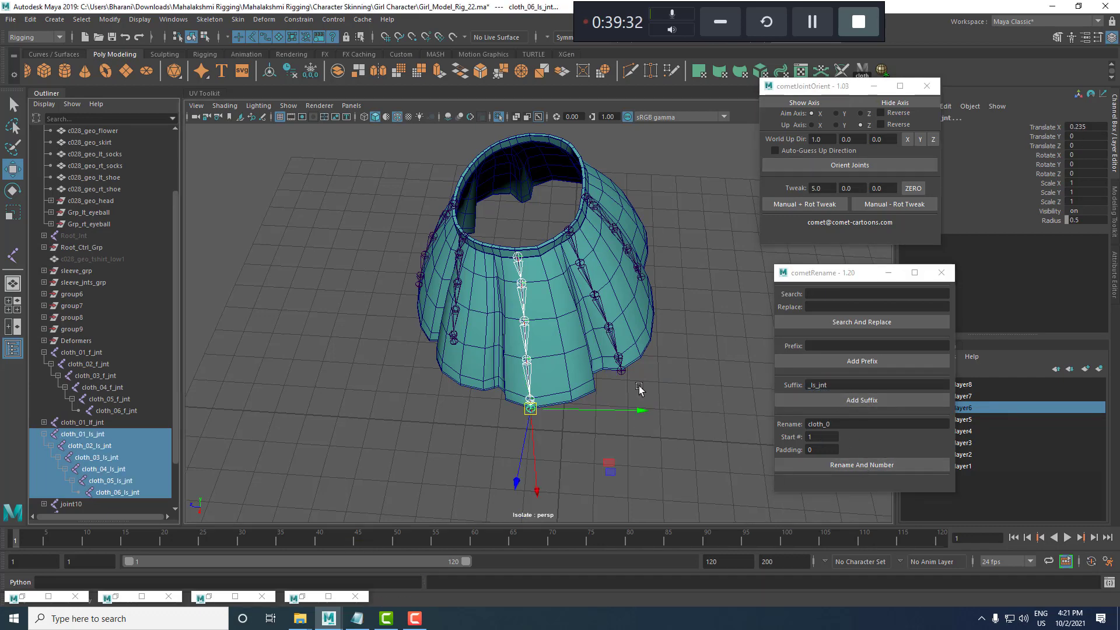
Test the bend of the _ls_jnt chain about its Y and Z axes and undo all the rotations.
scroll(638, 386, "down", 3)
key("e")
left_click_drag(519, 434, 518, 372)
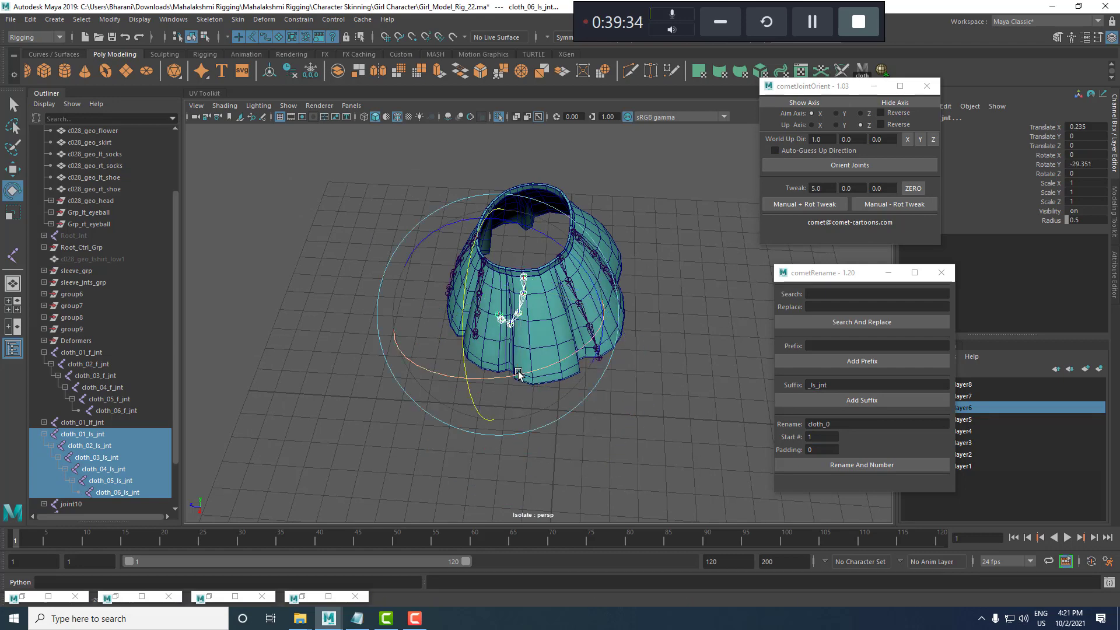
key("ctrl+z")
key("ctrl+z")
key("ctrl+z")
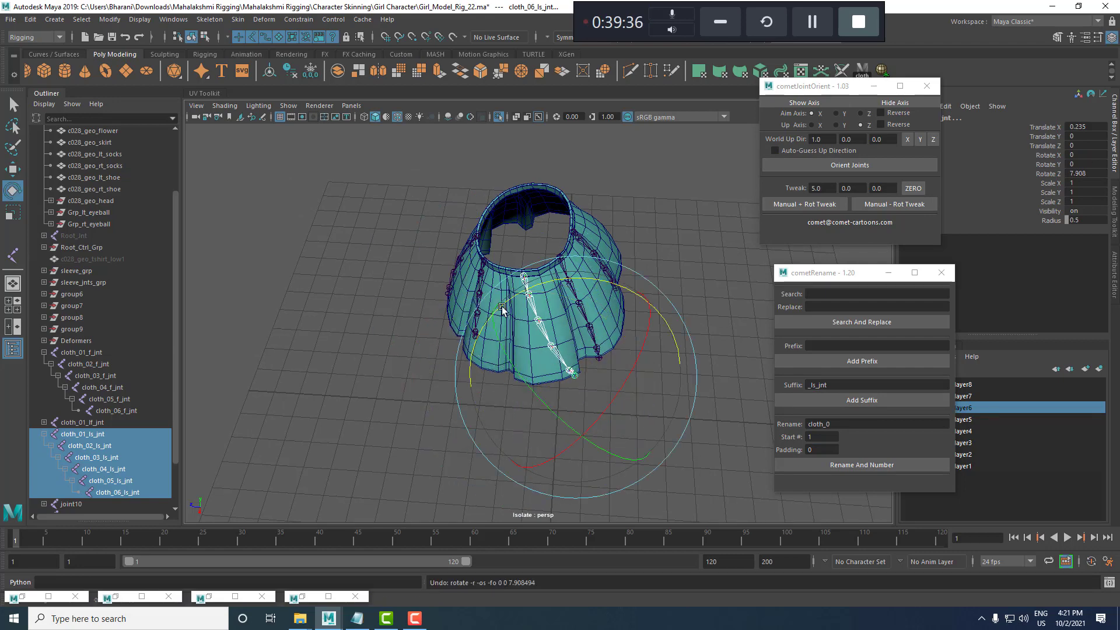
key("ctrl+z")
key("ctrl+z")
key("ctrl+z")
key("ctrl+z")
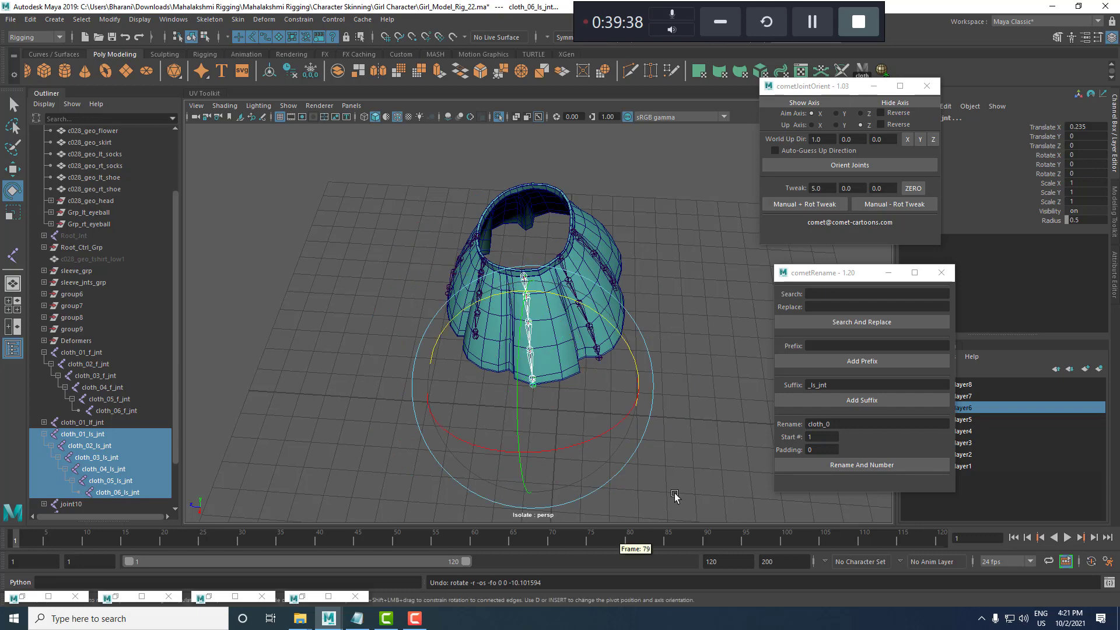
Apply the 5-degree X rotation tweak positively to the _ls_jnt chain until its rotation axis lines up.
left_click(837, 205)
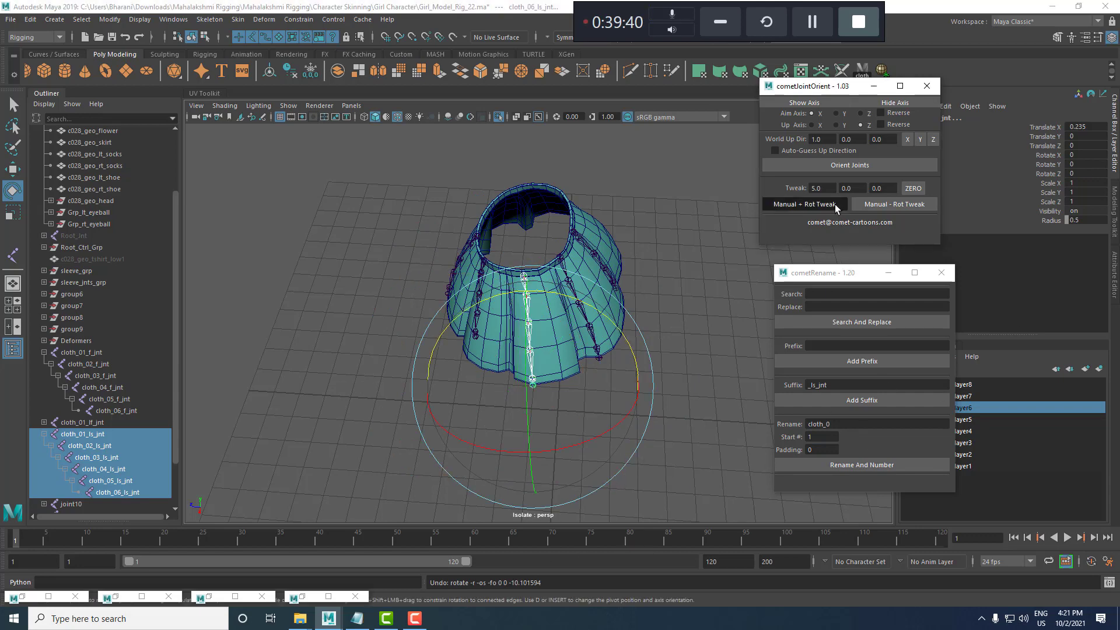
left_click(837, 207)
left_click(836, 205)
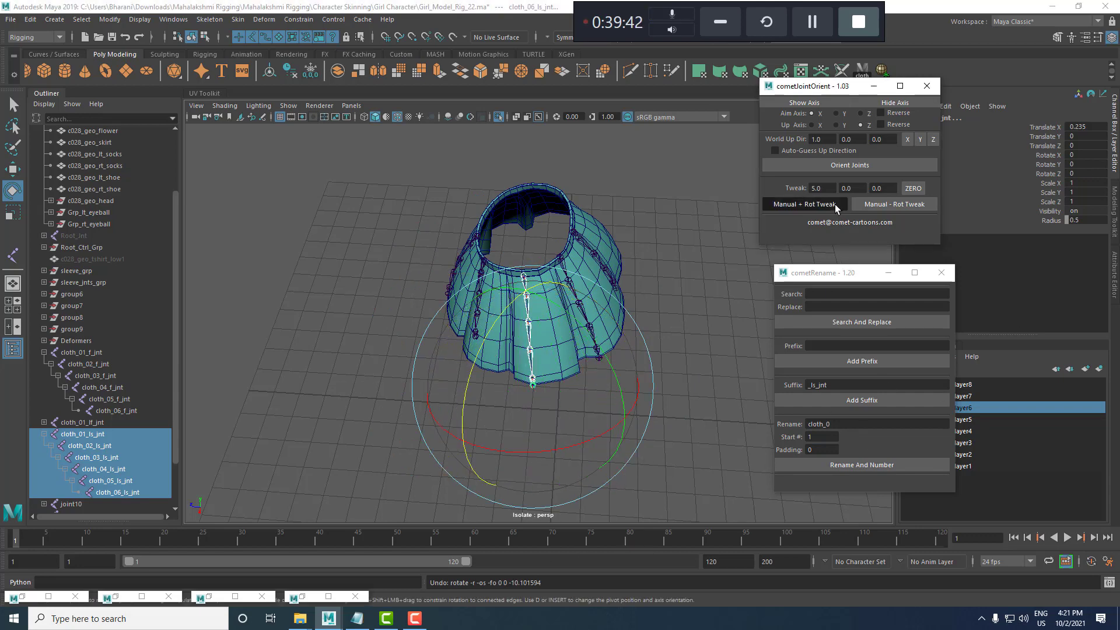
left_click(837, 205)
Test the bend of the tweaked _ls_jnt chain and undo the rotation.
left_click_drag(589, 309, 589, 282, "alt")
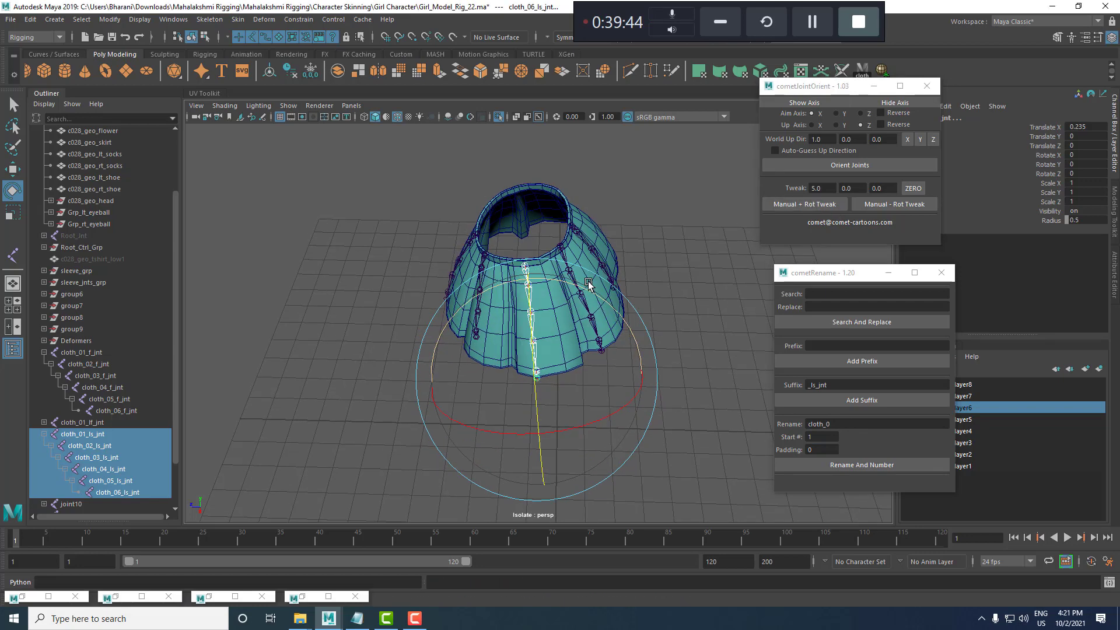
left_click_drag(527, 364, 536, 325)
key("ctrl+z")
Rename the whole joint10 chain with numbered base cloth_0 and suffix _lb_jnt, and orient its joints.
left_click_drag(664, 318, 618, 327, "alt")
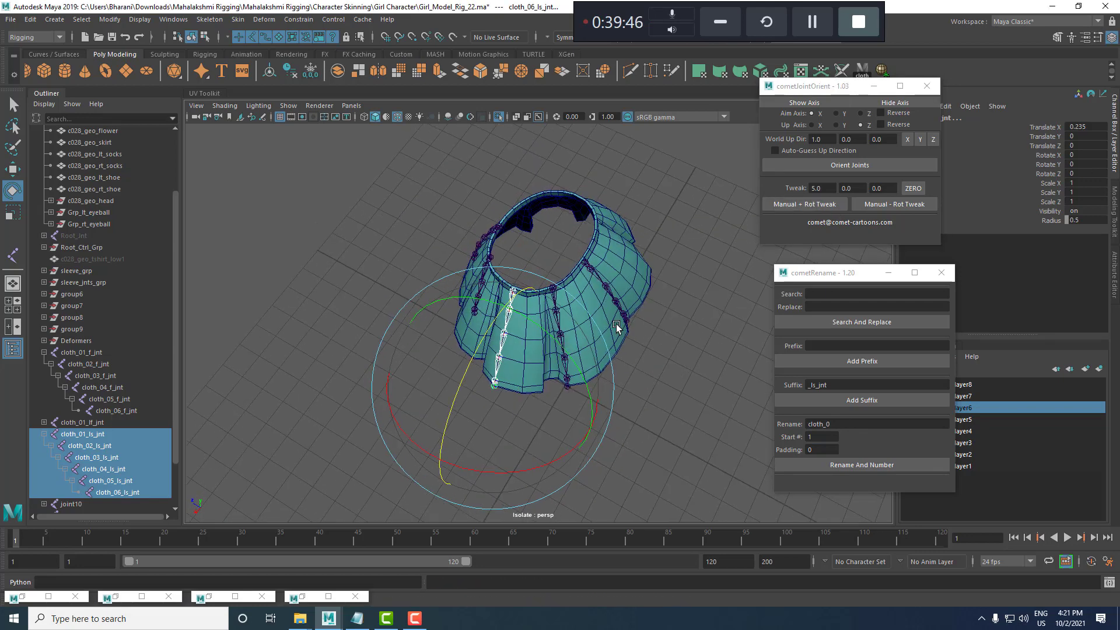
key("w")
left_click(552, 287)
right_click_drag(692, 214, 699, 327)
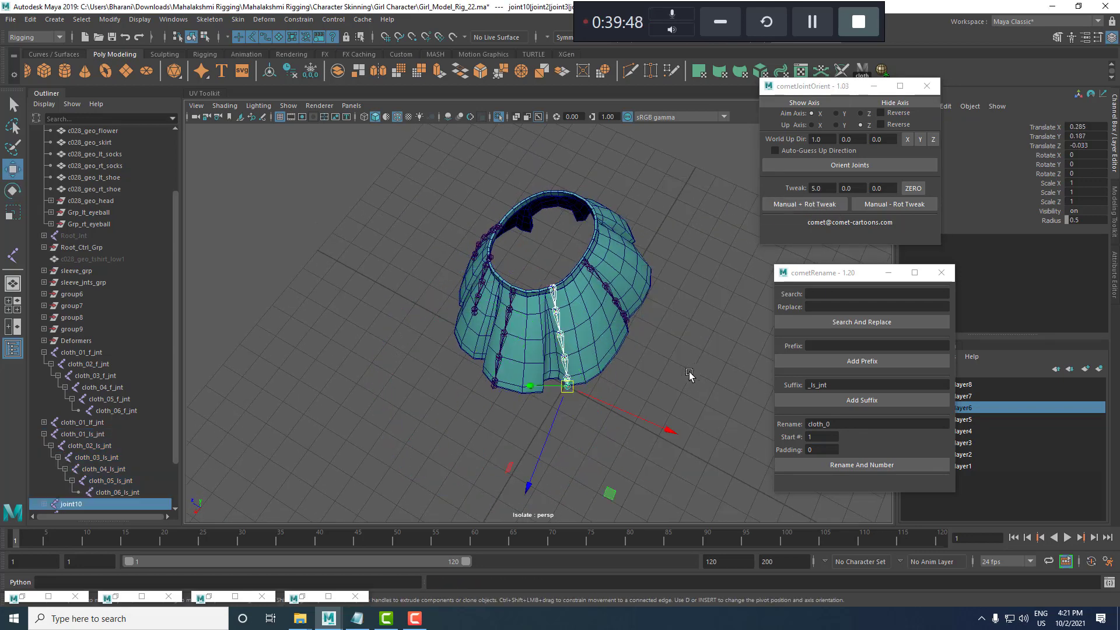
left_click_drag(688, 372, 675, 377, "alt")
right_click_drag(674, 377, 698, 428, "alt")
key("e")
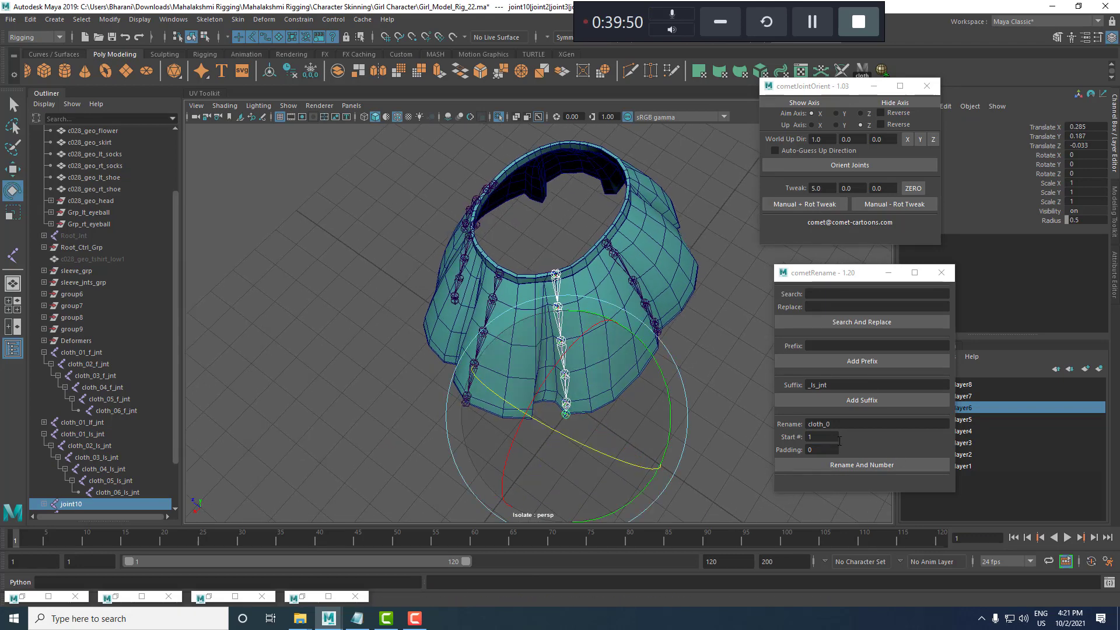
left_click(845, 465)
left_click(817, 385)
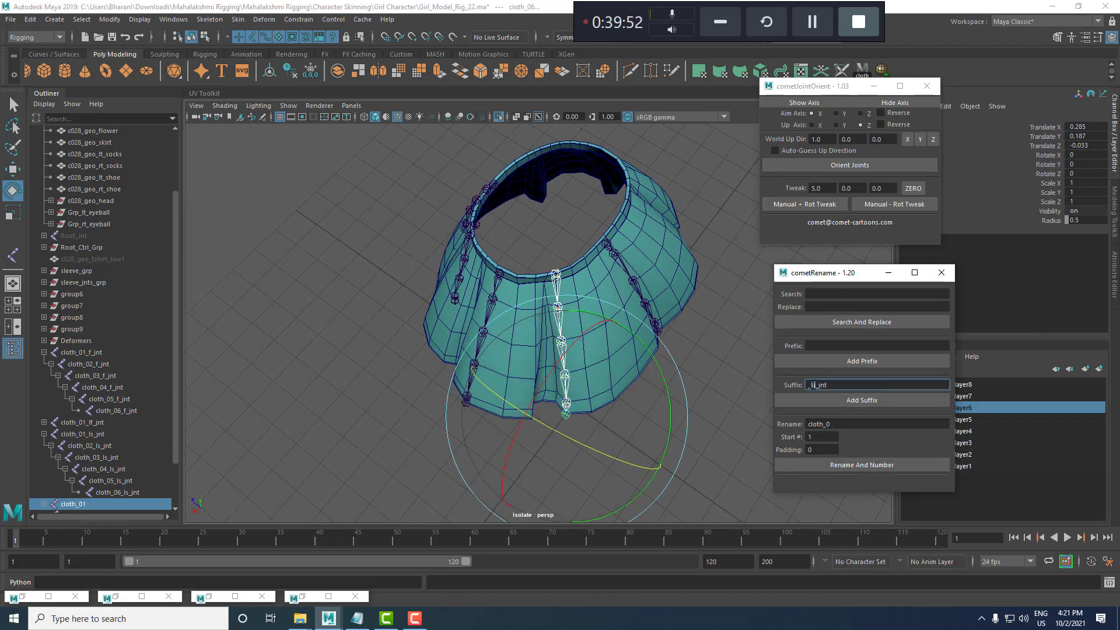
type("b")
left_click(869, 399)
left_click(850, 165)
Apply the 5-degree X rotation tweak positively to the _lb_jnt chain until its axis lines up, and test its bend.
left_click_drag(698, 359, 655, 355, "alt")
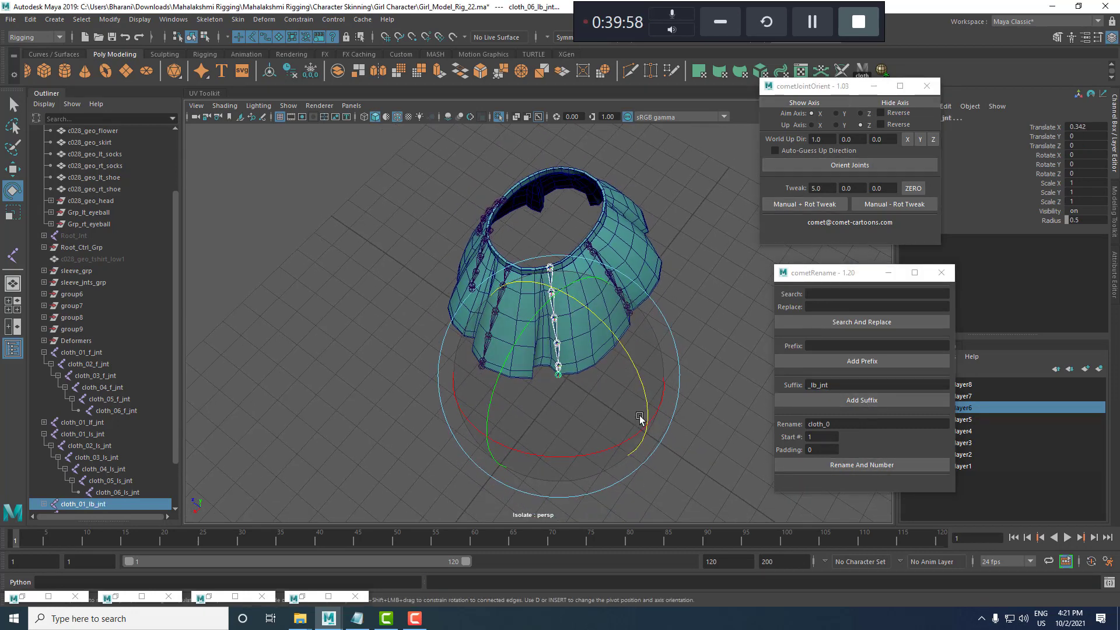
left_click(823, 209)
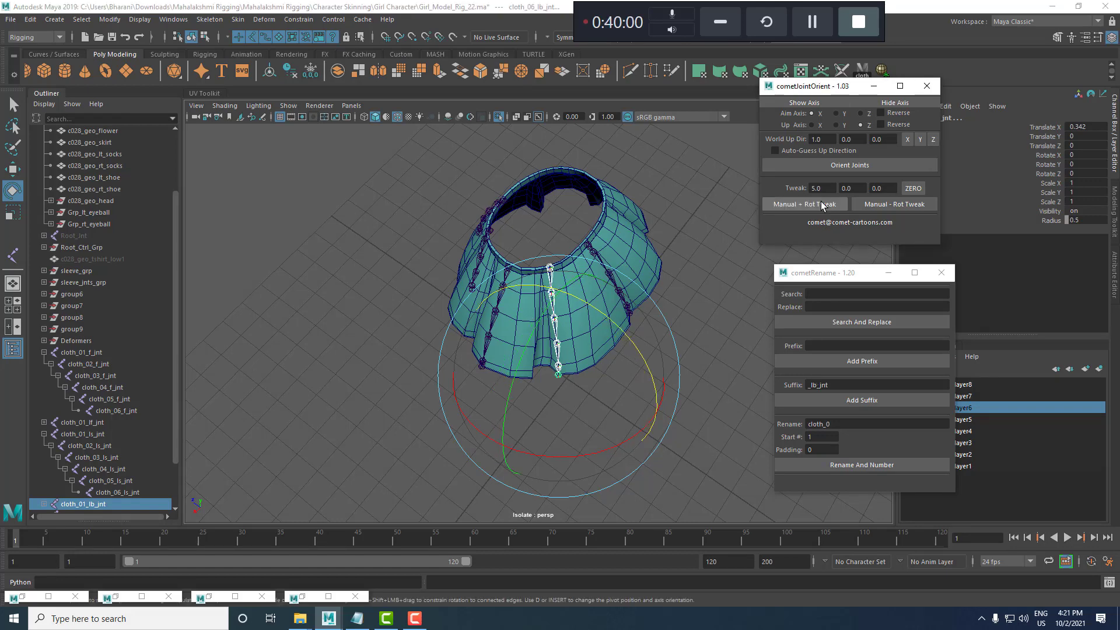
left_click(823, 207)
left_click(822, 205)
left_click(822, 205)
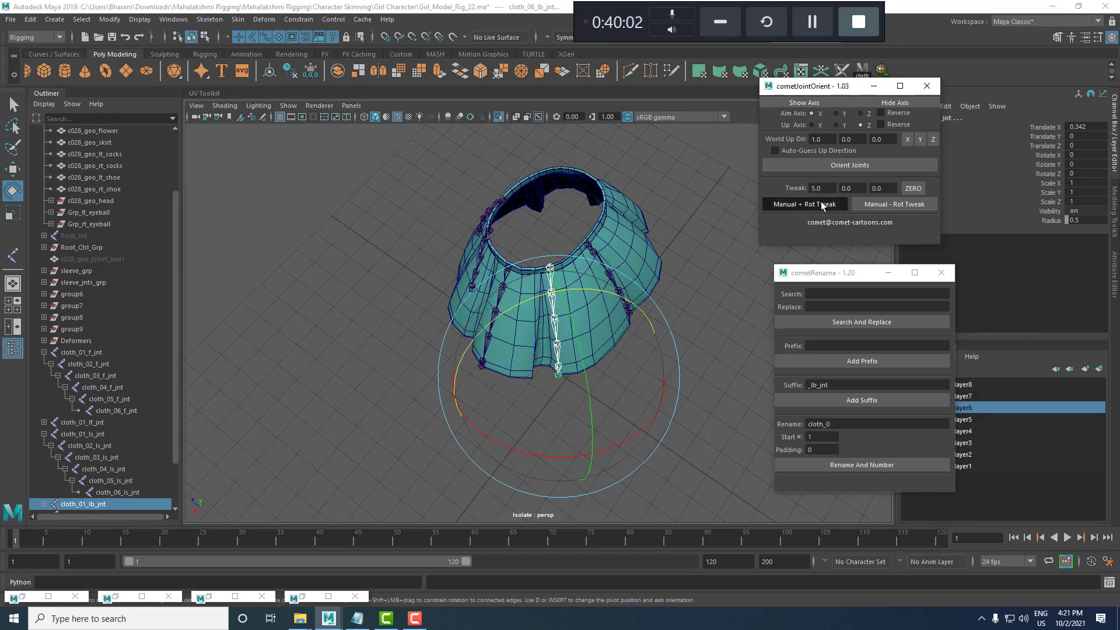
left_click(822, 205)
left_click(823, 205)
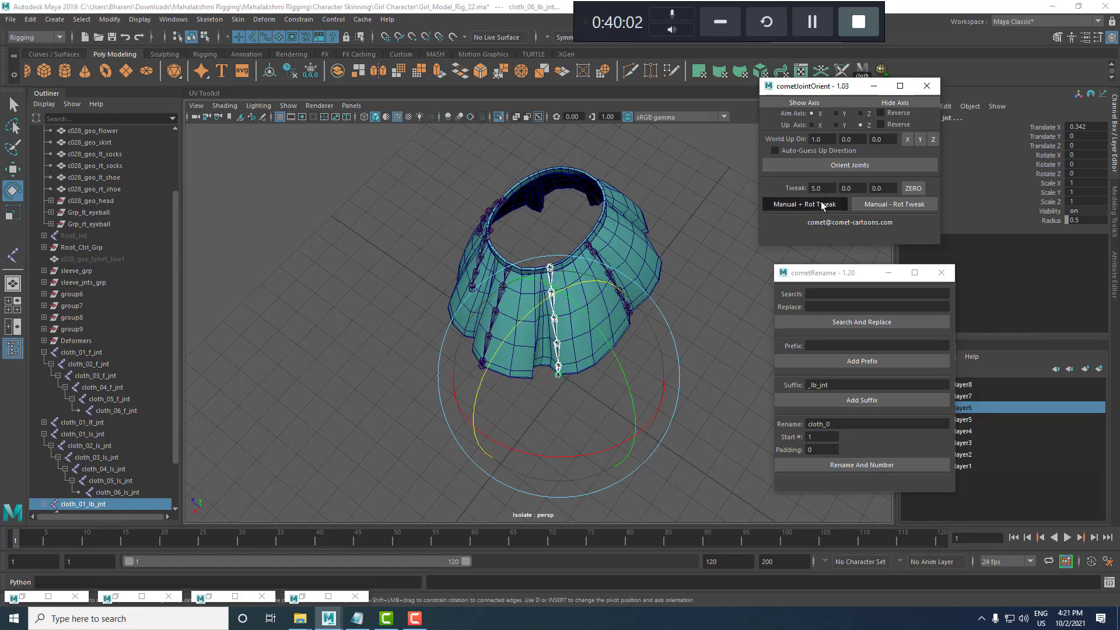
left_click(821, 205)
left_click(821, 205)
left_click(822, 206)
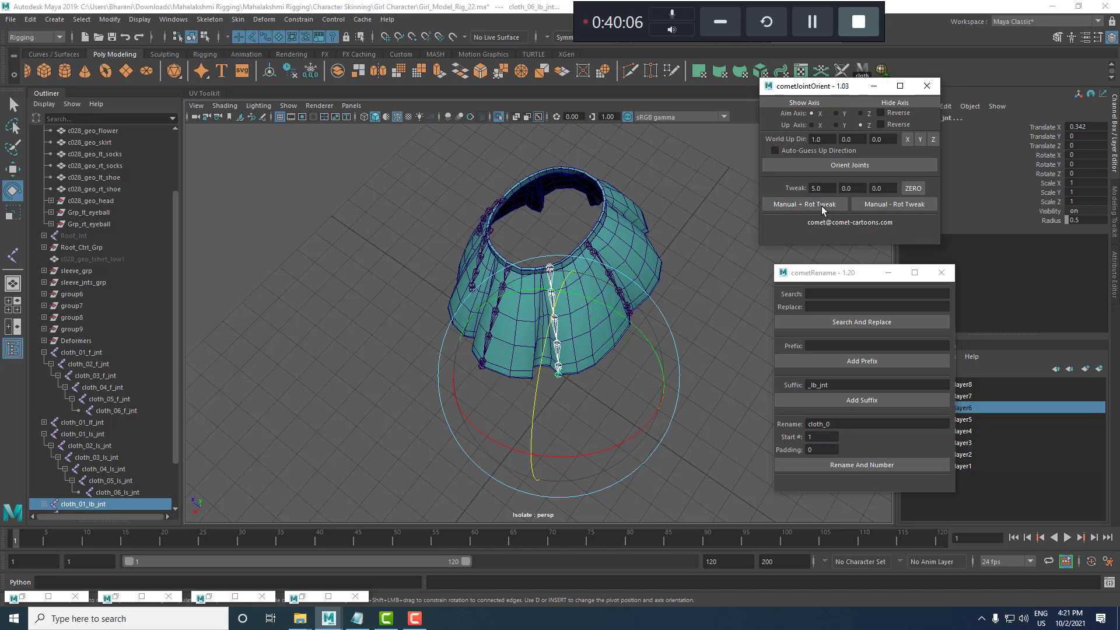
left_click(822, 206)
left_click(827, 208)
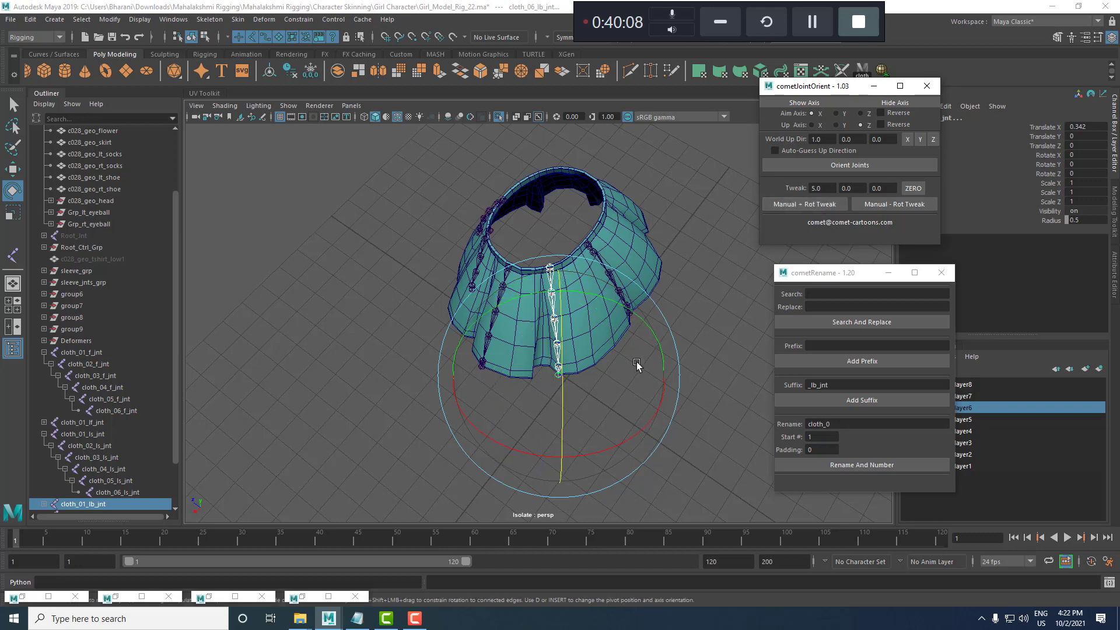
left_click_drag(636, 362, 618, 366, "alt")
left_click_drag(544, 377, 544, 374)
Rename the whole joint chain at the skirt's back with numbered base cloth_0 and suffix _b_jnt, and orient its joints.
left_click_drag(559, 312, 595, 266, "alt")
key("w")
left_click(594, 264)
right_click_drag(681, 219, 689, 328)
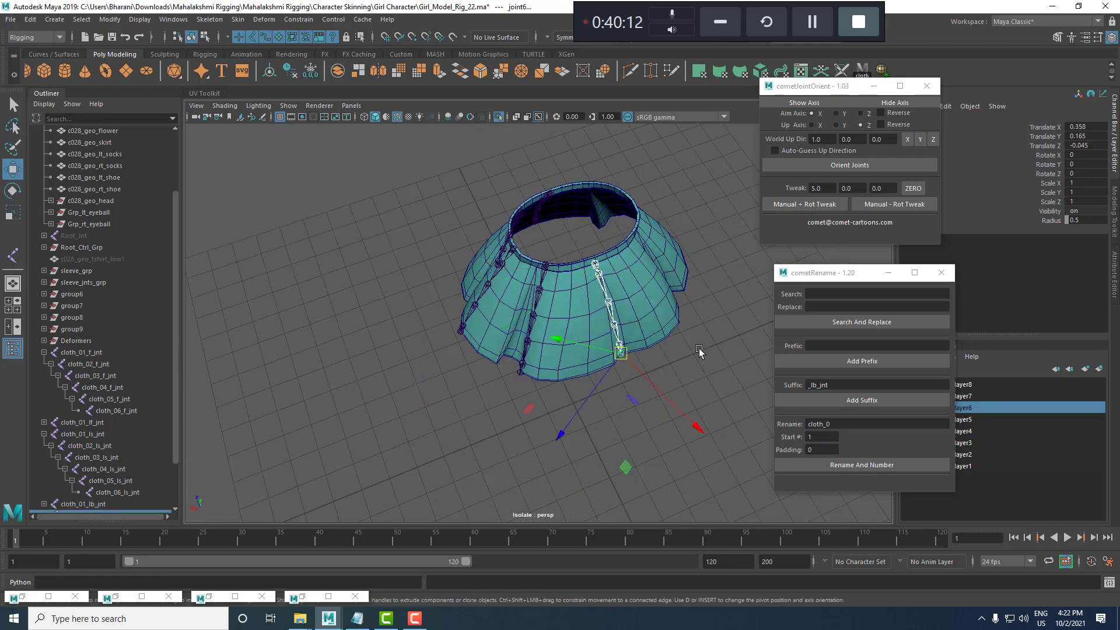
left_click_drag(700, 352, 694, 390, "alt")
right_click_drag(695, 390, 927, 413, "alt")
left_click(871, 471)
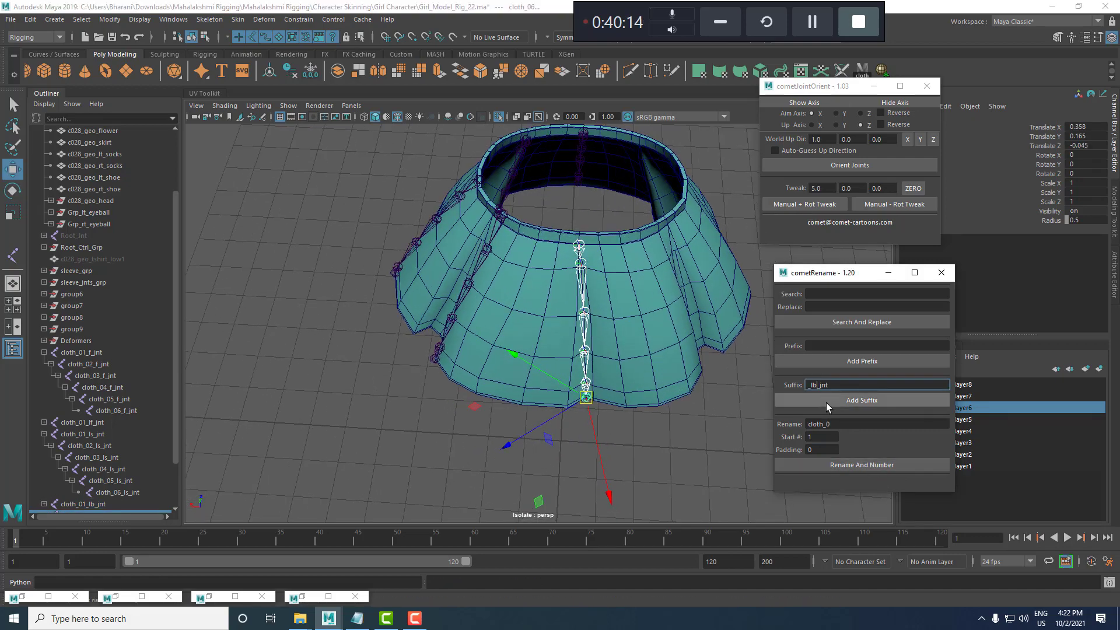
left_click(817, 386)
left_click(854, 399)
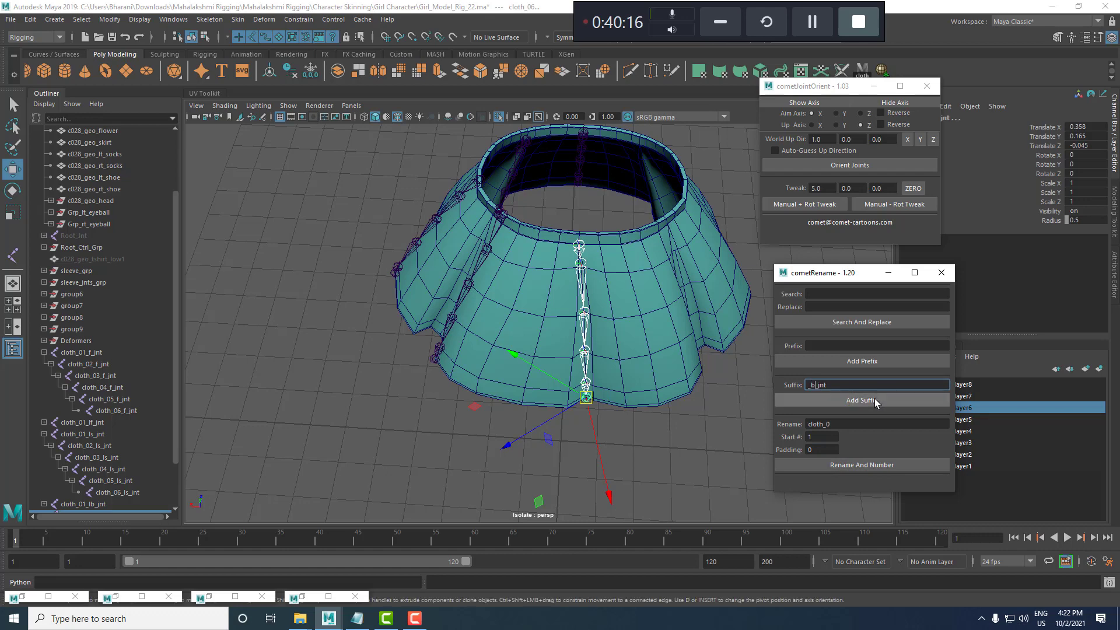
left_click(850, 165)
Test the bend of the _b_jnt chain and undo the rotation.
left_click_drag(641, 374, 665, 321, "alt")
key("e")
key("ctrl+z")
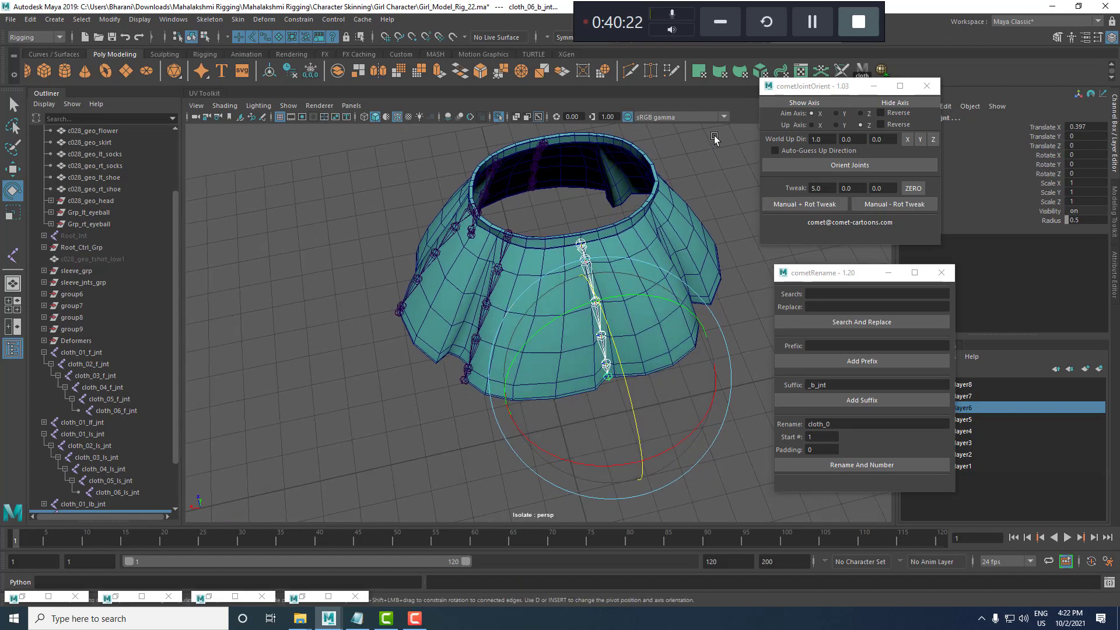
Reverse the up axis and reorient the _b_jnt chain, checking its Z bend with a rotation that is undone.
left_click(881, 124)
left_click(873, 165)
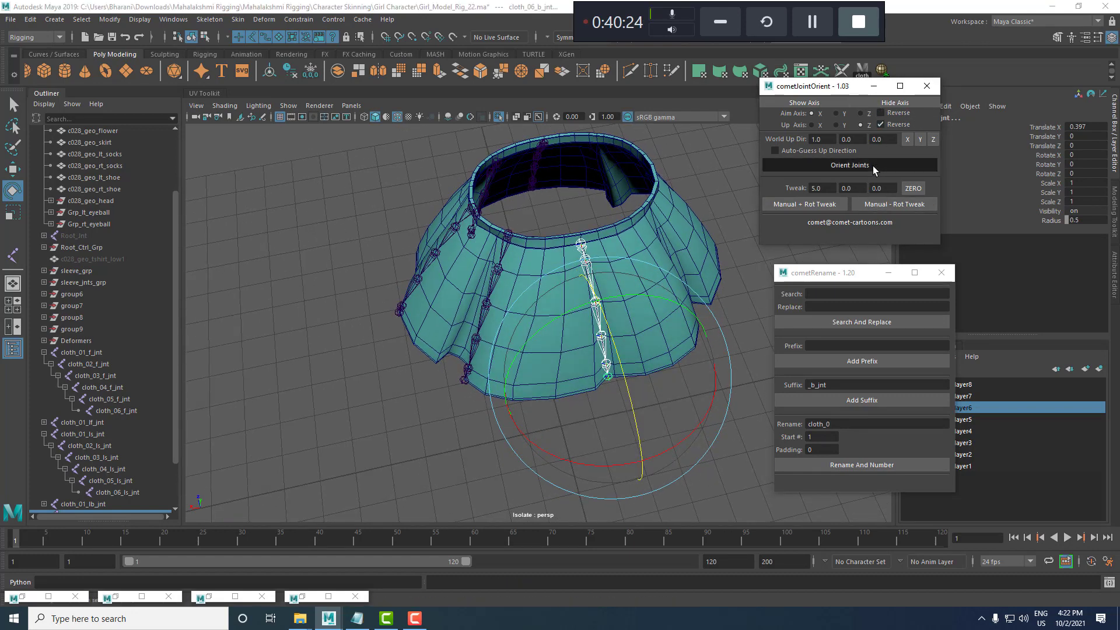
left_click_drag(624, 385, 622, 343)
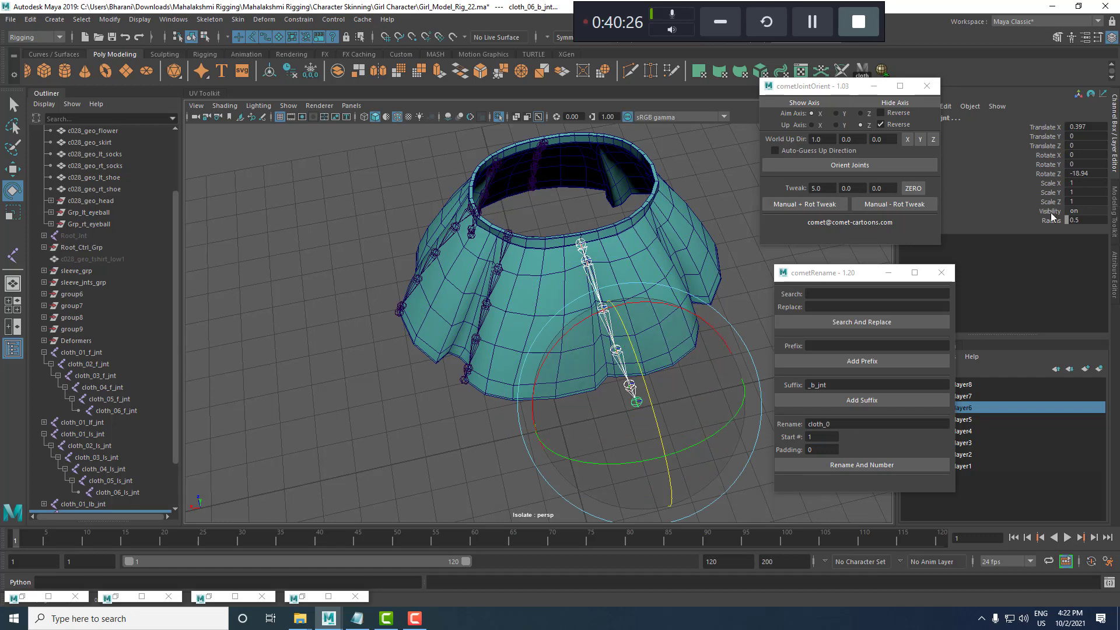
key("ctrl+z")
Mirror the cloth_01_lf_jnt chain across YZ with the Behavior function, replacing l with r in the duplicated joint names.
right_click_drag(694, 256, 523, 282, "alt")
left_click_drag(522, 282, 660, 389, "alt")
left_click(660, 390)
key("w")
right_click_drag(449, 274, 490, 270, "alt")
left_click_drag(490, 270, 393, 125, "alt")
left_click(511, 279)
left_click(209, 20)
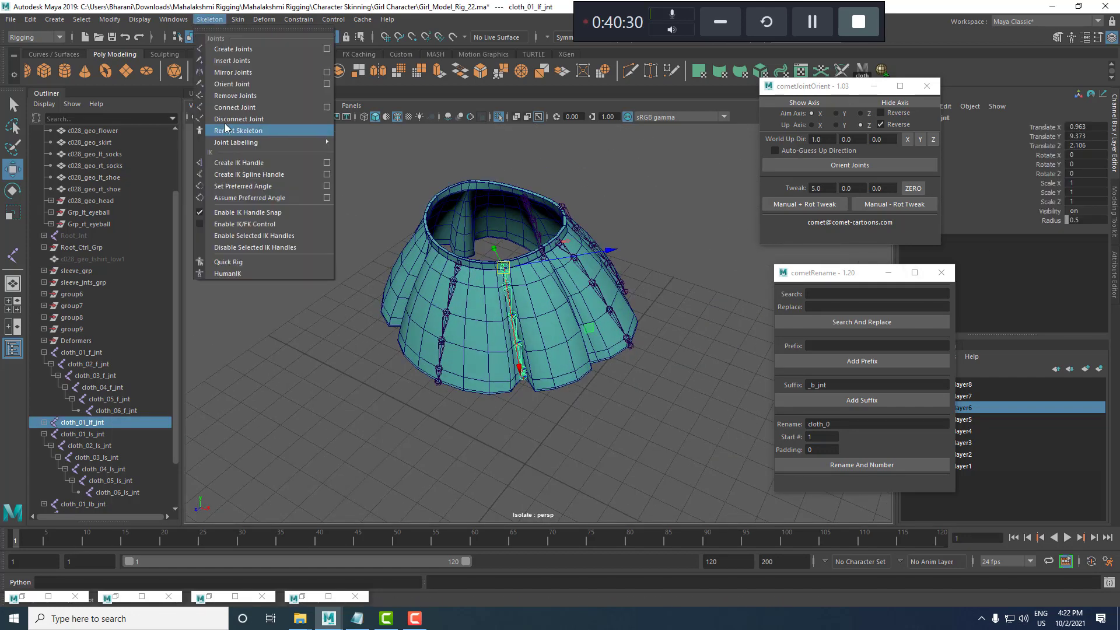
left_click(326, 72)
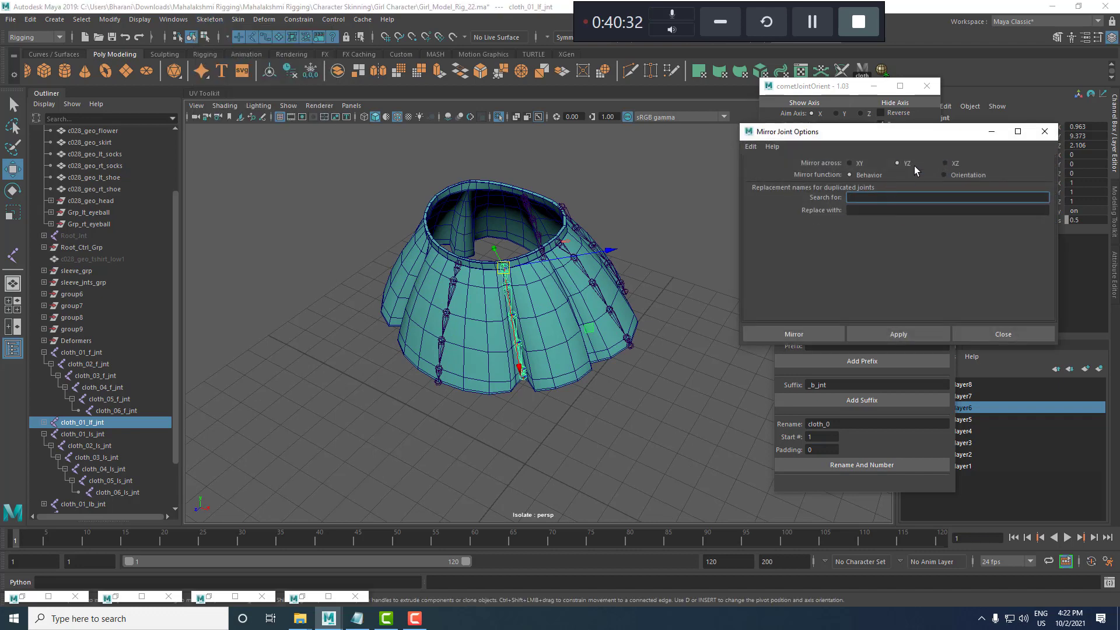
left_click(878, 211)
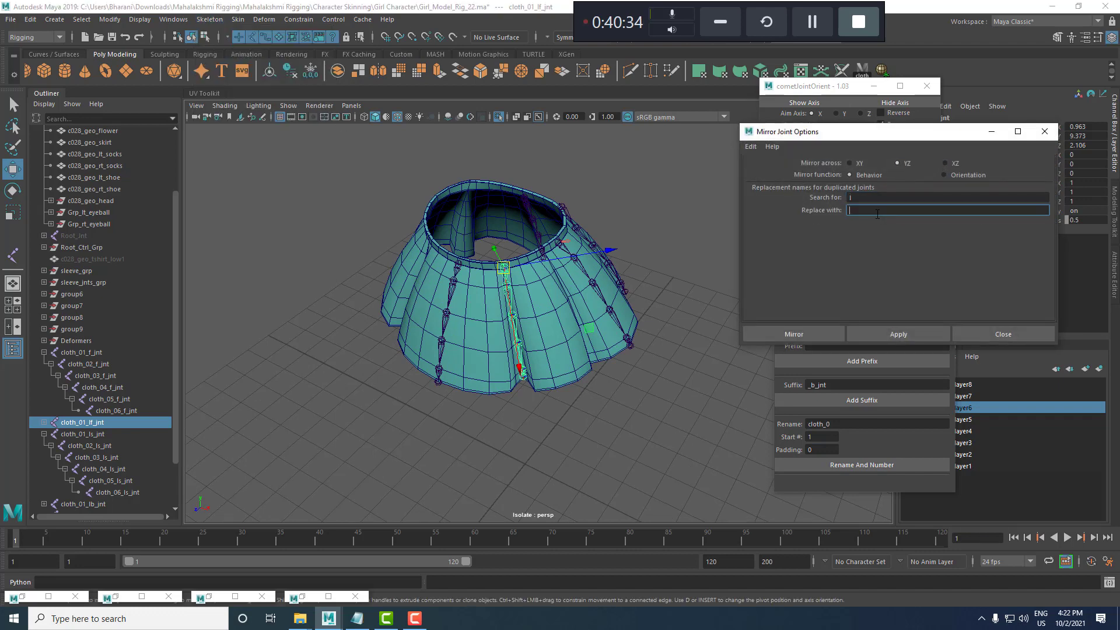
left_click(907, 333)
left_click(988, 333)
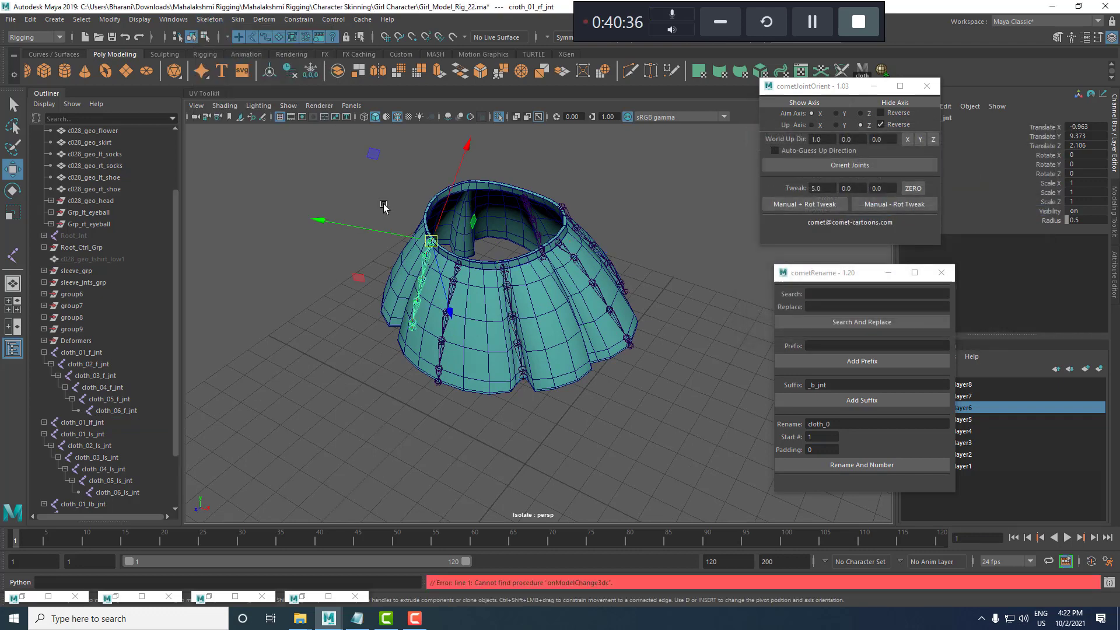
Mirror the cloth_01_ls_jnt and cloth_01_lb_jnt chains to the skirt's other side with the same mirror settings.
left_click_drag(385, 207, 540, 341, "alt")
left_click(588, 265)
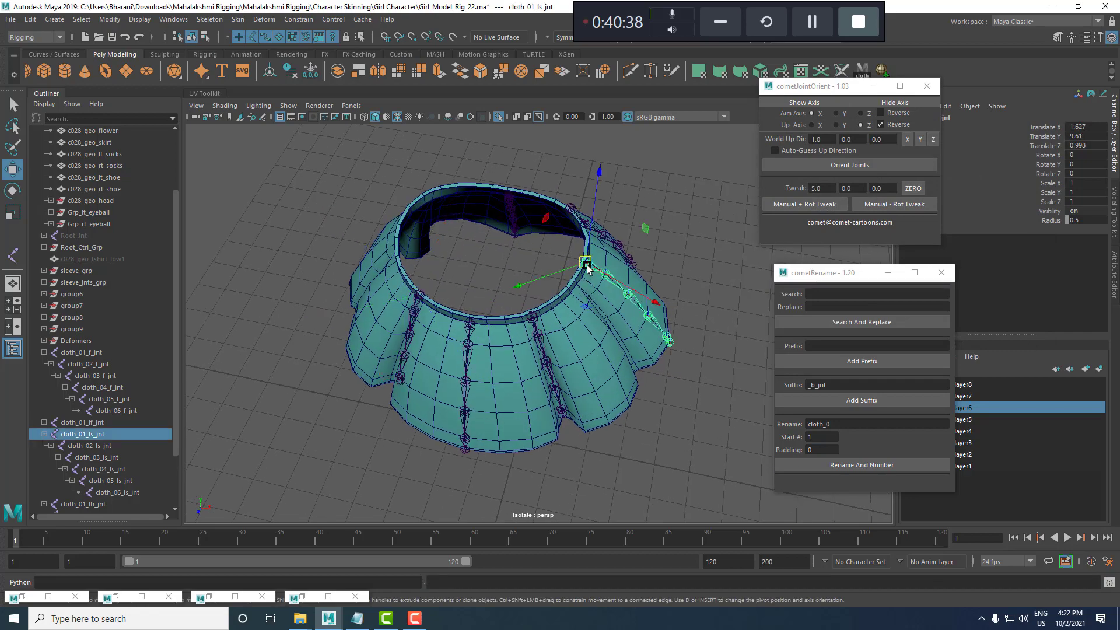
key("g")
left_click(572, 209)
key("g")
Select all the joint chains around the skirt together.
scroll(531, 305, "down", 3)
left_click_drag(531, 305, 527, 232, "alt")
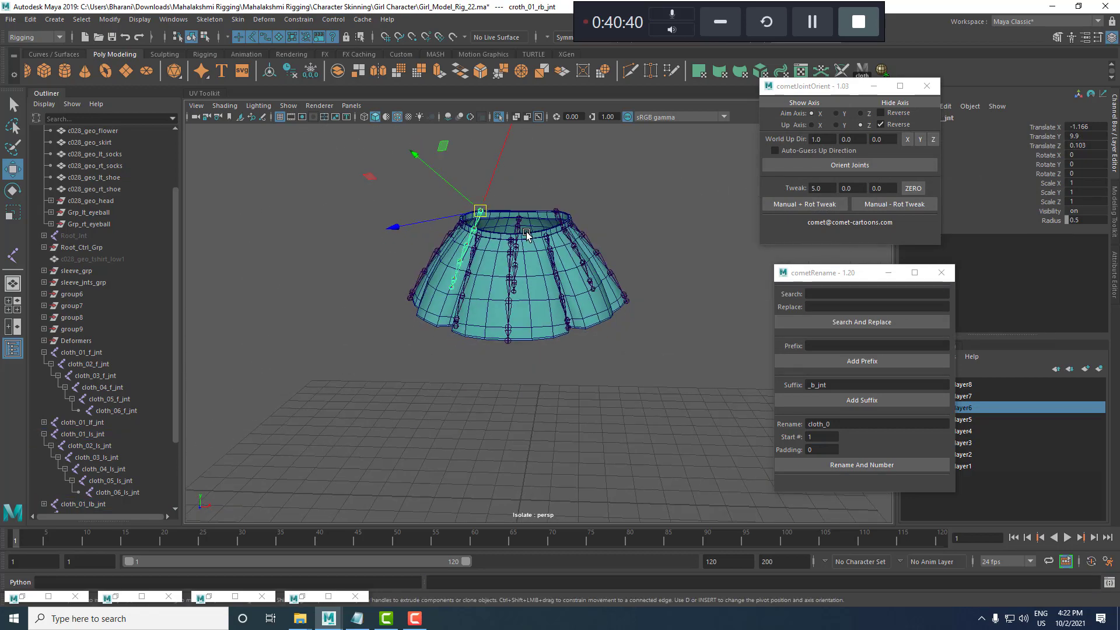
left_click(678, 263)
left_click_drag(388, 161, 717, 332)
Test the bend of all the skirt's joint chains together and undo the rotations.
left_click_drag(593, 212, 592, 283, "alt")
key("e")
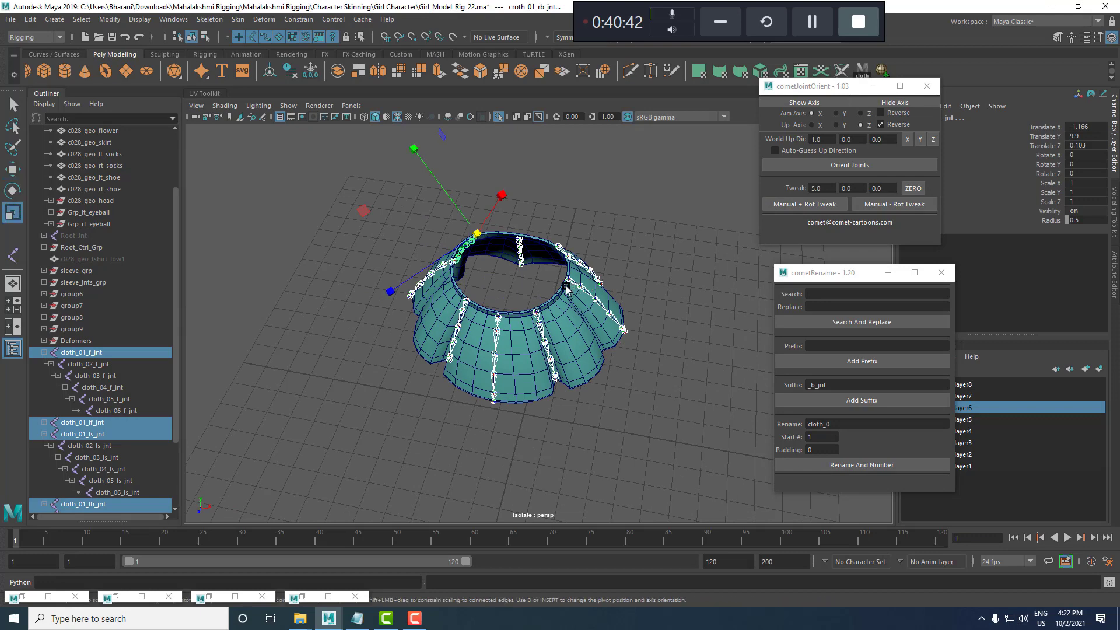
left_click_drag(483, 176, 517, 275)
left_click_drag(517, 279, 564, 305, "alt")
key("ctrl+z")
left_click_drag(551, 208, 545, 135)
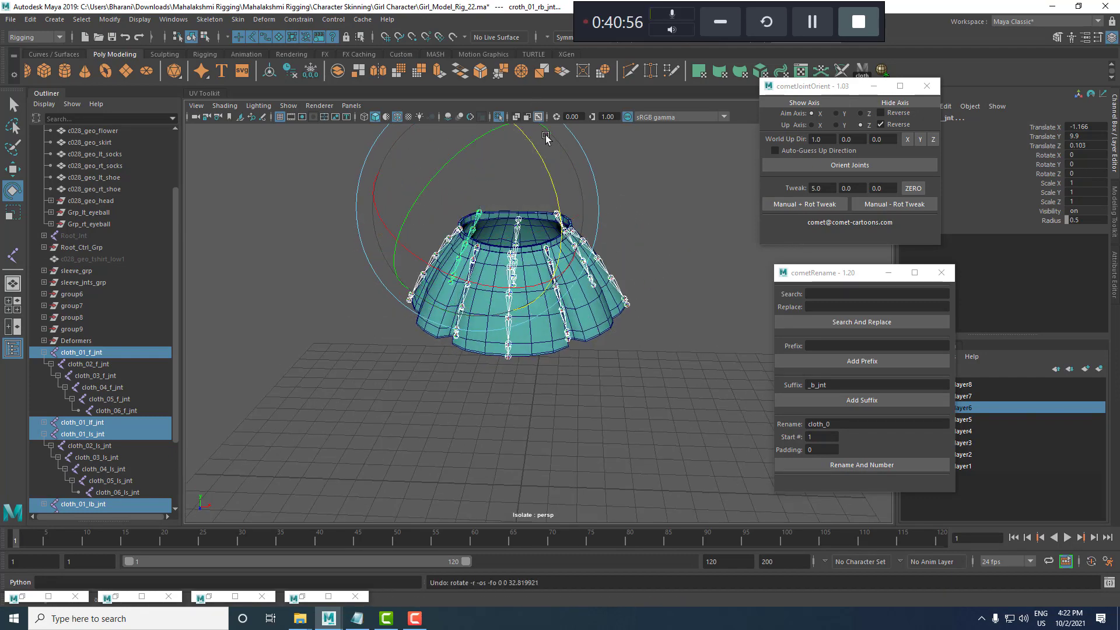
key("ctrl+z")
Collapse the chain hierarchies, group all the selected skirt chains, and name the group cloth_jnts_grp.
key("w")
left_click(44, 353)
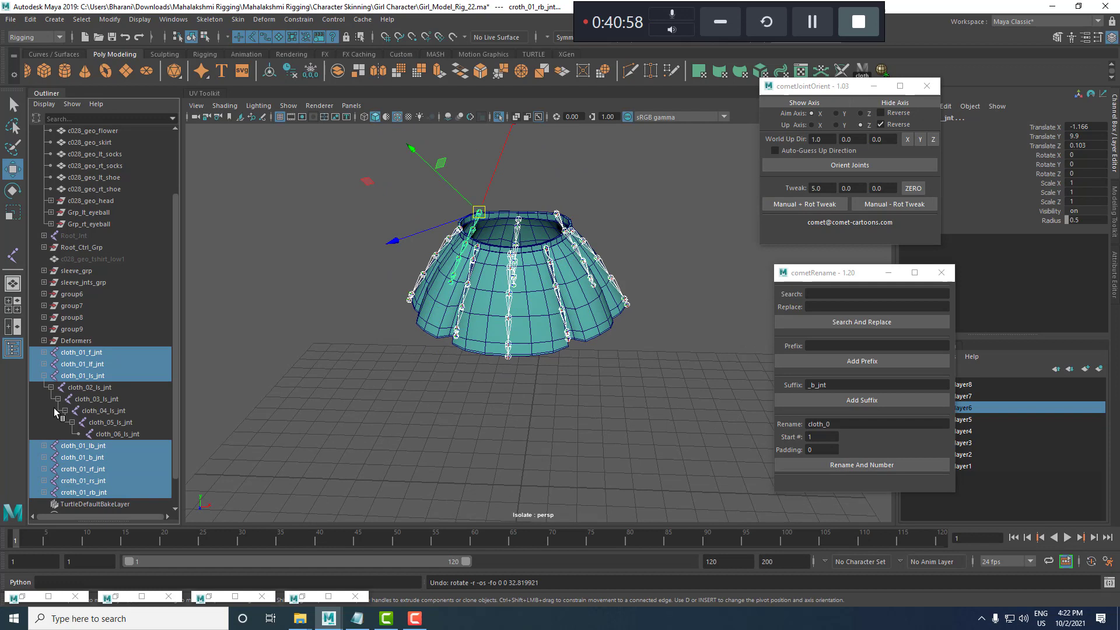
left_click(45, 376)
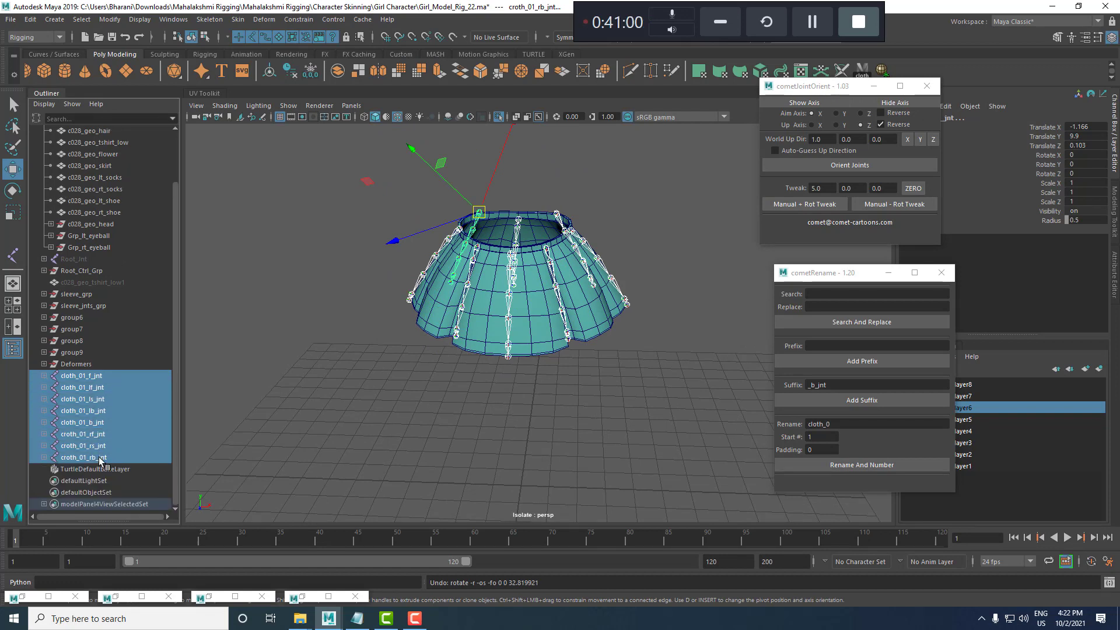
key("ctrl+g")
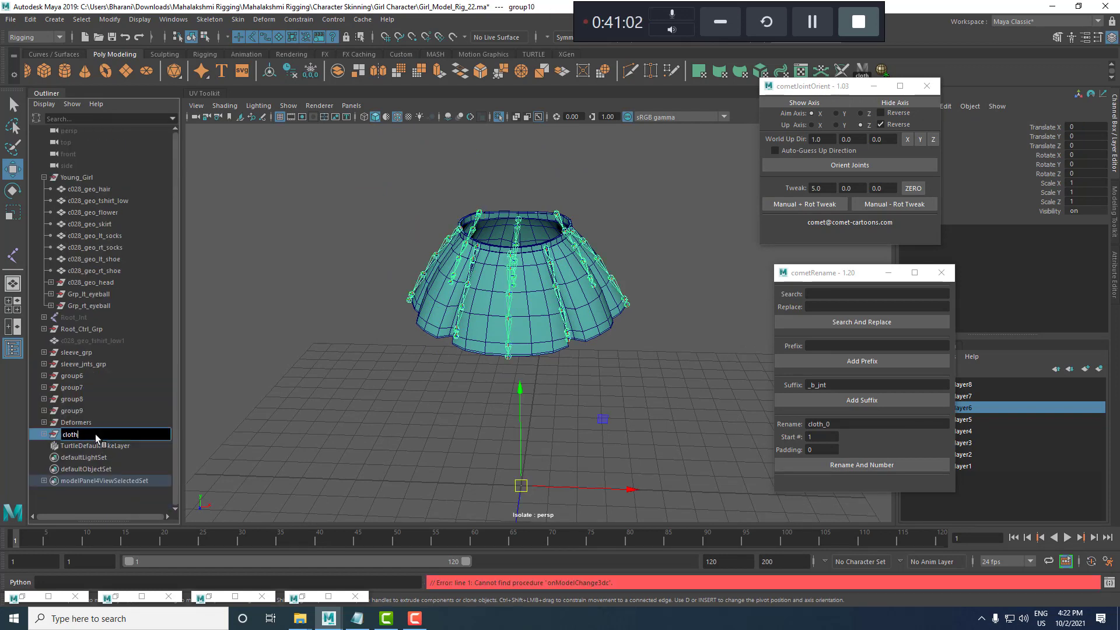
left_click(96, 434)
type("cloth_jnts_grp")
key("Return")
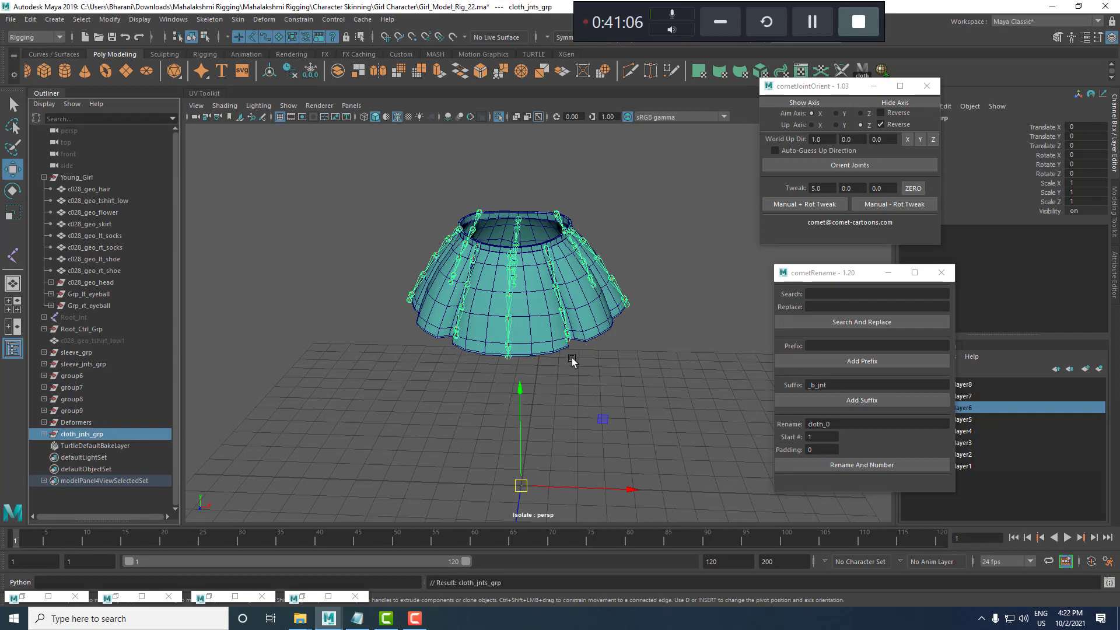
Select the c028_geo_skirt mesh and examine how the joint chains sit around it.
key("f")
left_click(548, 322)
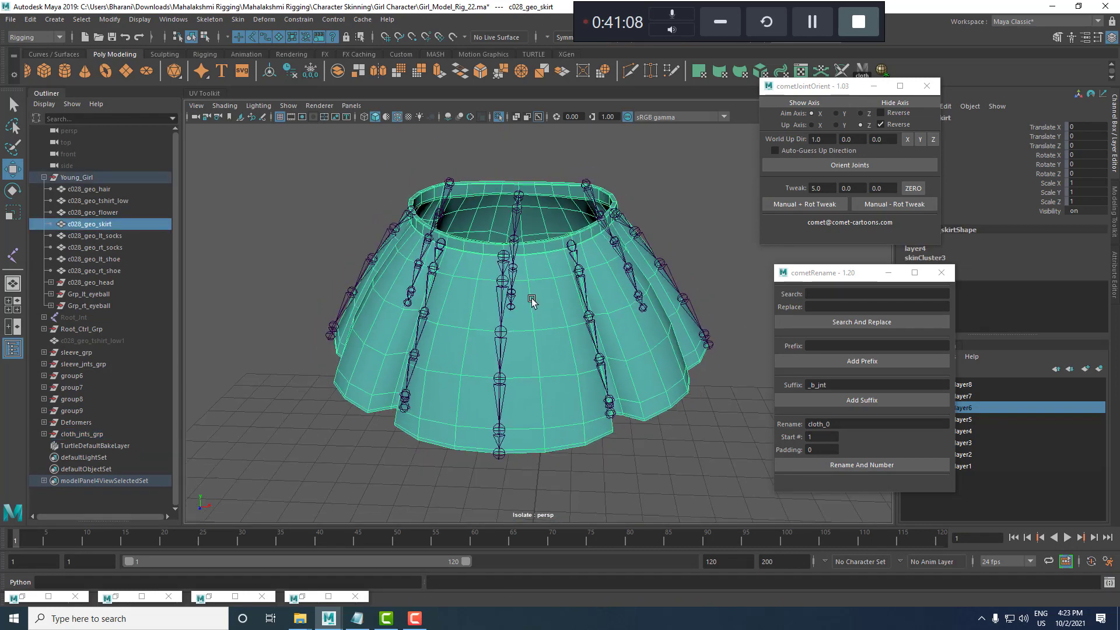
key("f")
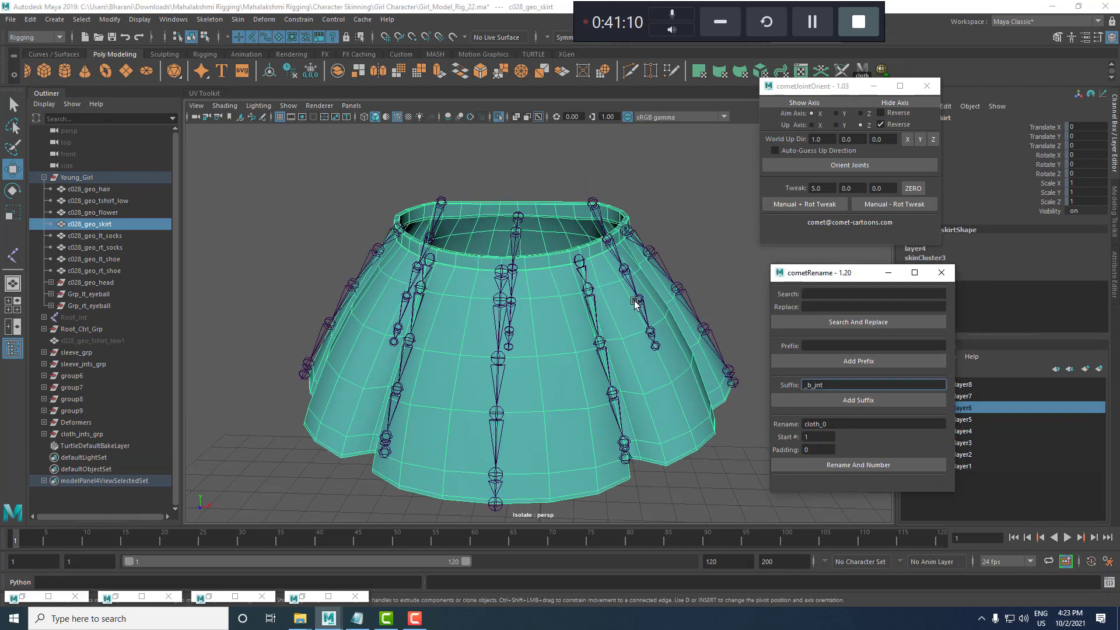
left_click(713, 256)
left_click(539, 306)
scroll(539, 309, "down", 4)
left_click_drag(539, 309, 543, 340, "alt")
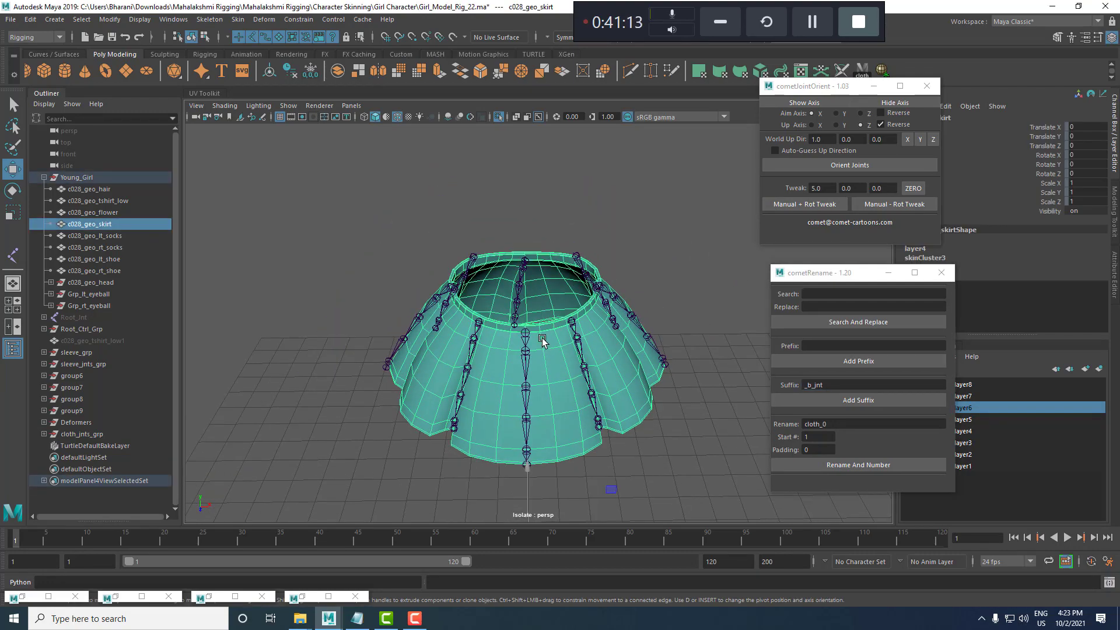
scroll(542, 340, "up", 5)
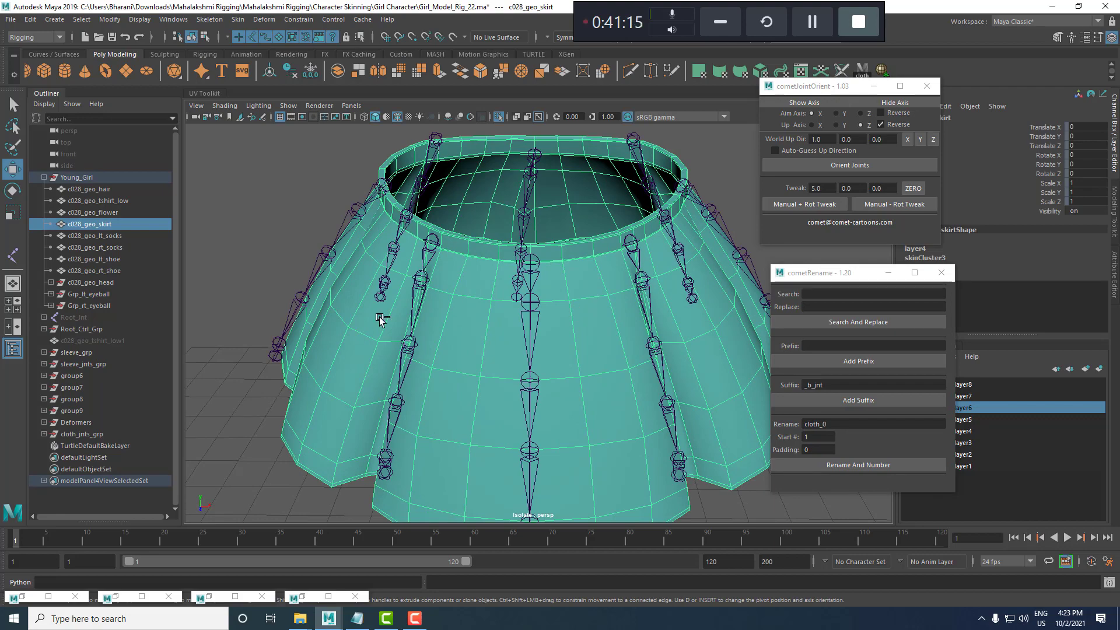
Duplicate the c028_geo_skirt mesh, unparent the copy from its group, and hide the original skirt.
key("ctrl+d")
key("shift+p")
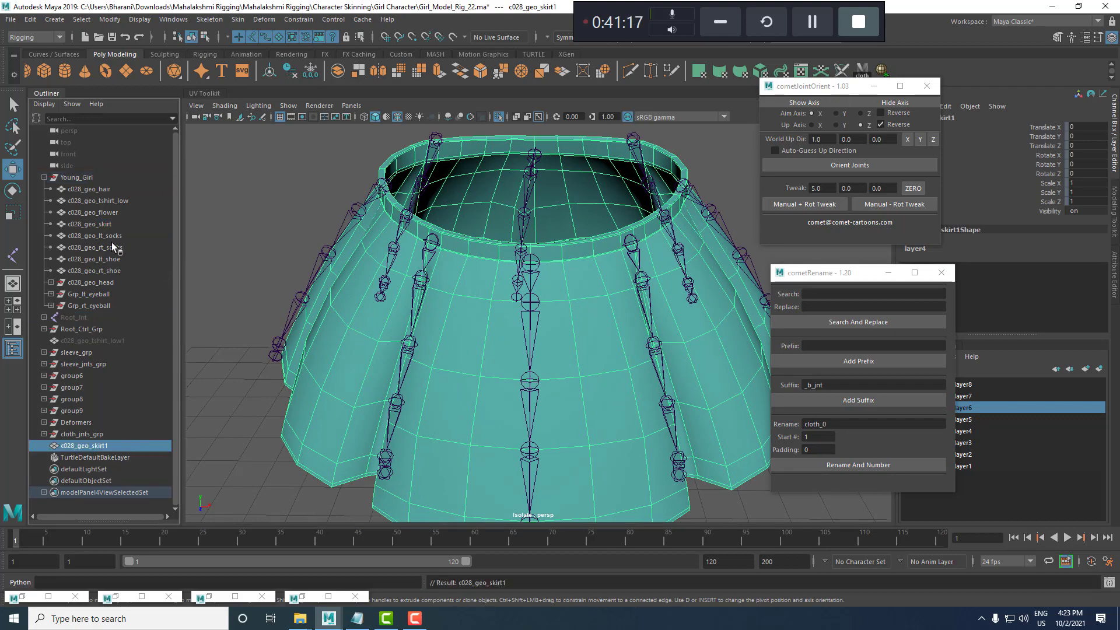
left_click(111, 225)
key("ctrl+h")
left_click(584, 265)
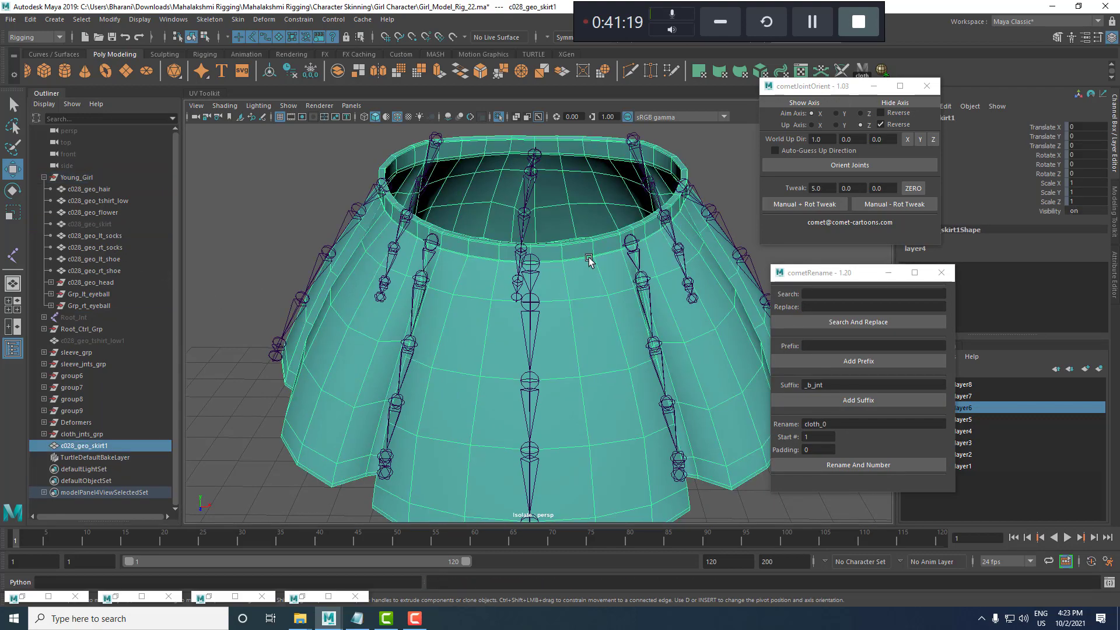
Delete the loop of faces along the top rim of the duplicated skirt's waistband.
left_click_drag(589, 260, 604, 357, "alt")
scroll(605, 357, "up", 4)
key("F11")
left_click(568, 344)
double_click(516, 349, "shift")
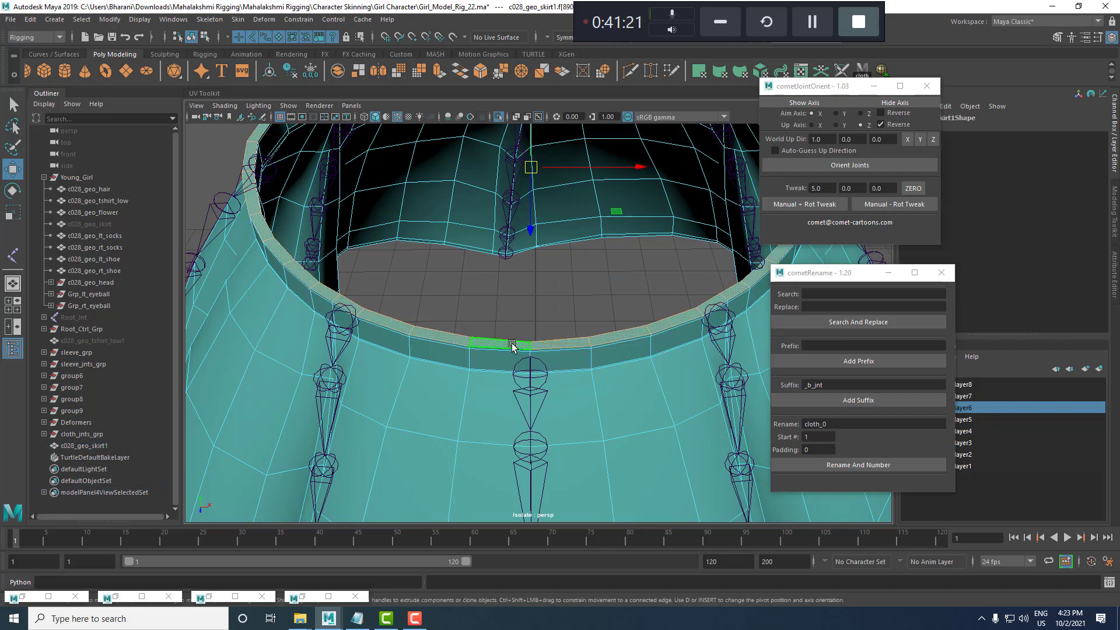
key("Delete")
Delete the loop of faces along the bottom rim of the hem that joins the inner and outer layers.
double_click(432, 340)
scroll(591, 354, "down", 6)
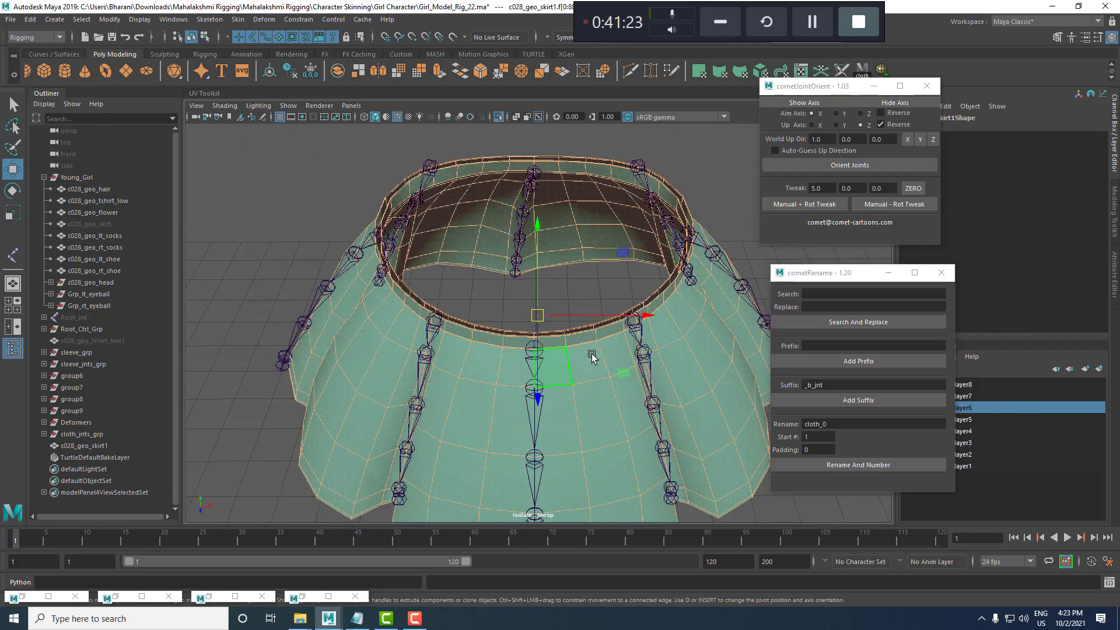
left_click_drag(591, 353, 538, 333, "alt")
scroll(543, 273, "up", 6)
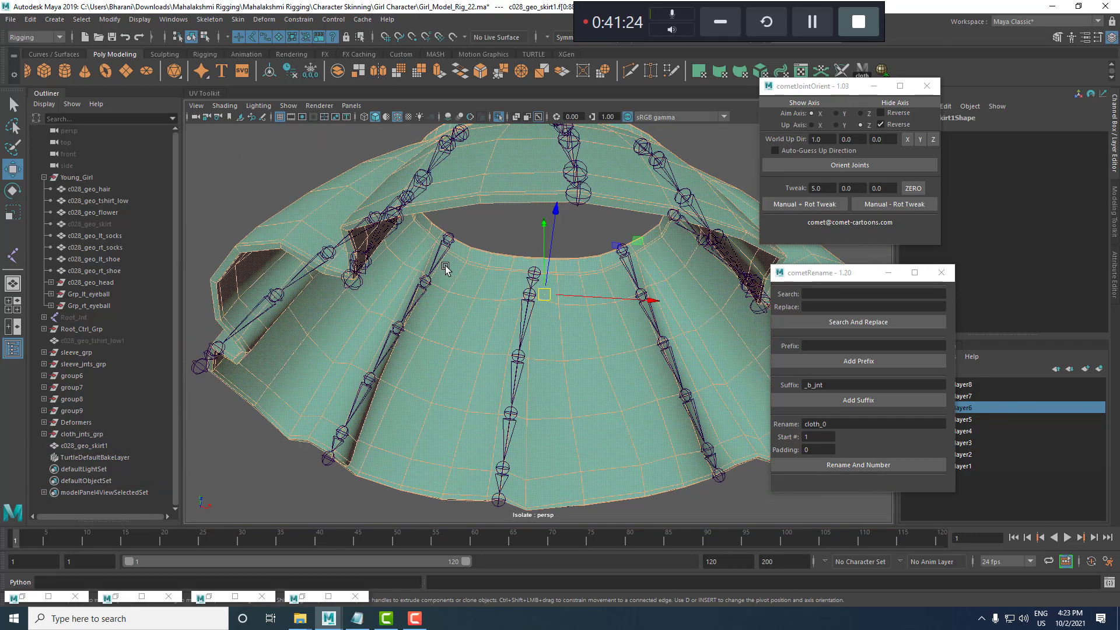
left_click(462, 201)
double_click(496, 199, "shift")
key("Delete")
Remove the skirt copy's inner layer of faces and check the remaining single-layer surface in wireframe.
double_click(384, 268)
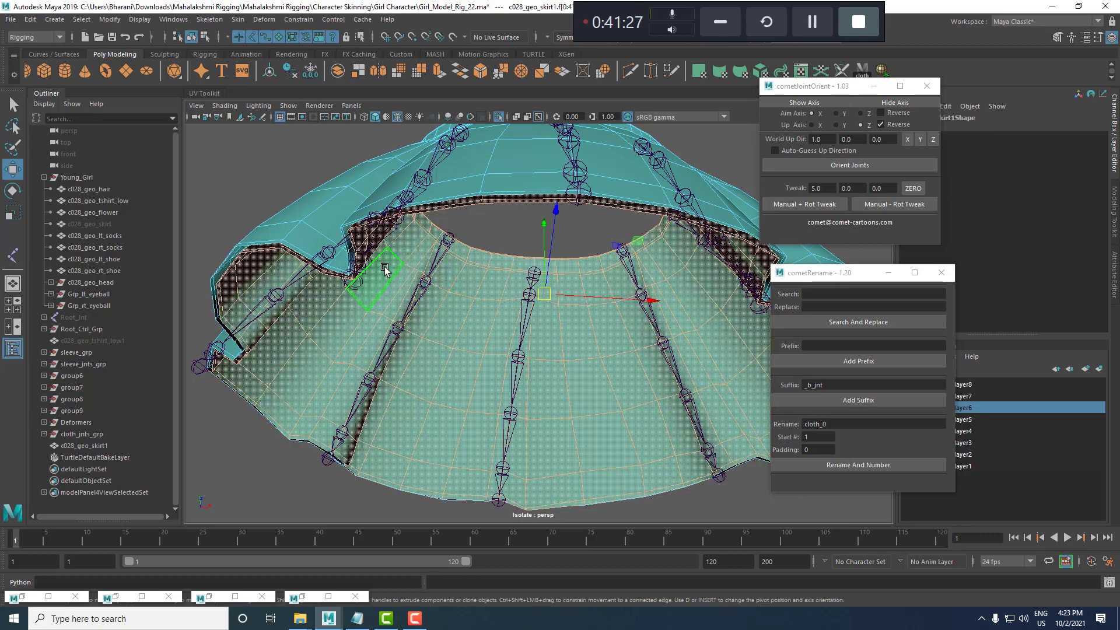
scroll(513, 281, "down", 5)
mouse_move(542, 286)
left_mouse_down("alt")
mouse_move(555, 342)
mouse_move(556, 314)
mouse_move(497, 300)
mouse_move(500, 262)
left_mouse_up("alt")
key("4")
key("5")
mouse_move(567, 314)
left_mouse_down("alt")
mouse_move(608, 378)
mouse_move(652, 275)
mouse_move(501, 348)
mouse_move(533, 403)
left_mouse_up("alt")
scroll(589, 349, "down", 4)
key("4")
scroll(641, 357, "up", 4)
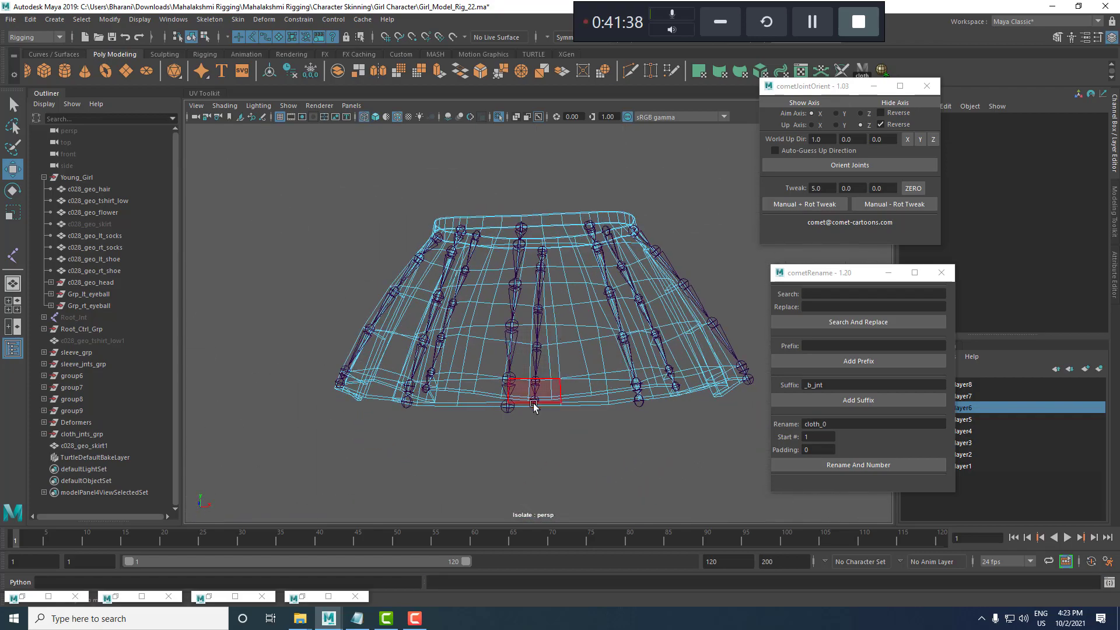
Convert the selected hem edge to its full edge loop and delete the loop.
key("5")
double_click(568, 401)
right_click_drag(597, 338, 773, 326, "ctrl")
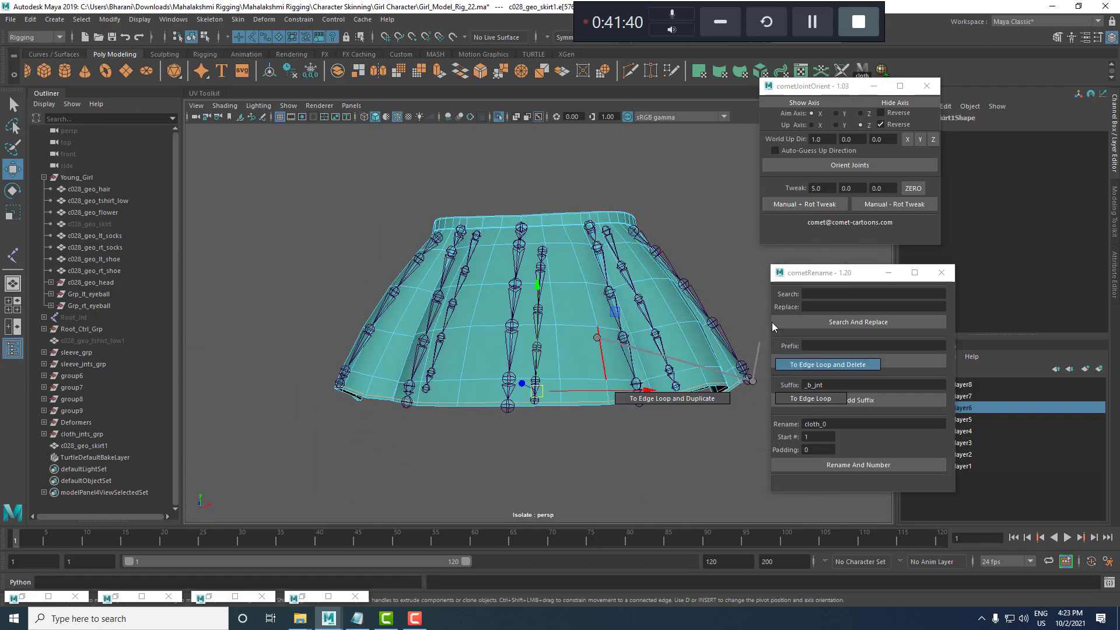
right_click_drag(704, 396, 692, 397, "ctrl")
right_click_drag(596, 362, 659, 407, "ctrl")
key("Delete")
Delete the closely spaced vertical edge loops in the fold beside the joint chain with To Edge Loop and Delete.
left_click_drag(608, 346, 463, 254, "alt")
right_click_drag(463, 254, 785, 254, "alt")
left_click_drag(574, 286, 512, 240, "alt")
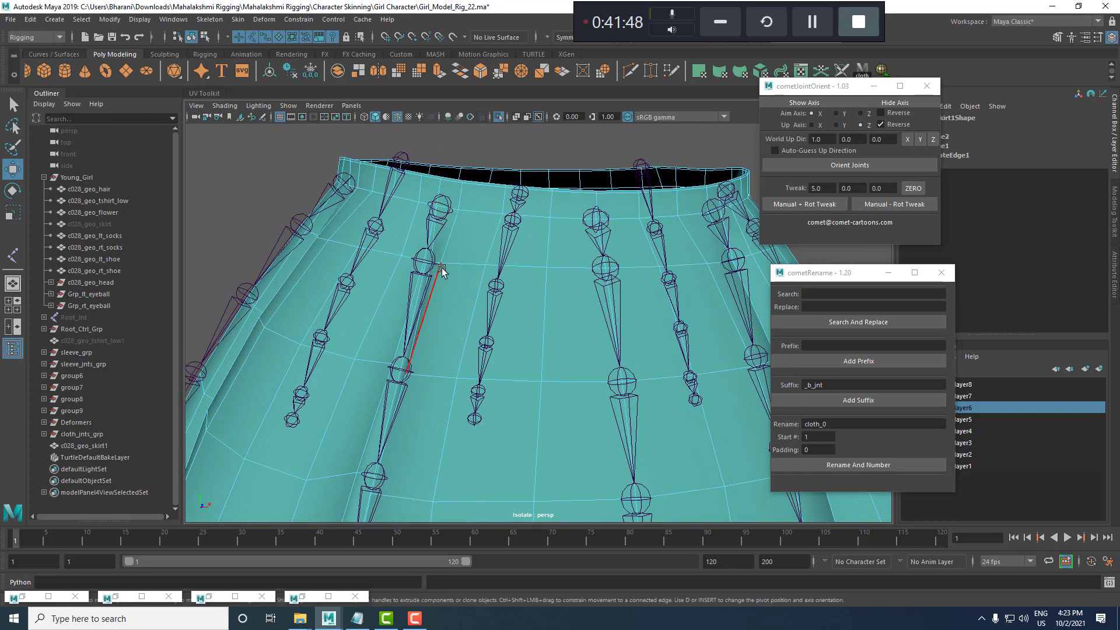
right_click_drag(539, 273, 507, 309, "alt")
left_click_drag(507, 309, 558, 334, "alt")
right_click_drag(502, 315, 547, 325, "alt")
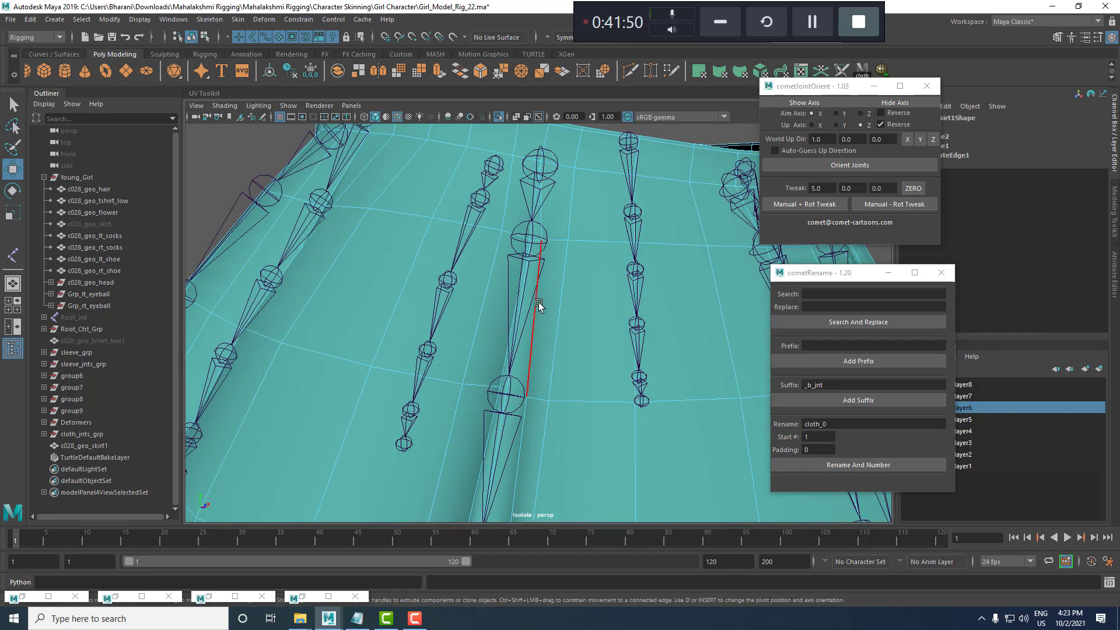
right_click_drag(572, 265, 775, 229, "ctrl")
right_click_drag(752, 245, 736, 370, "alt")
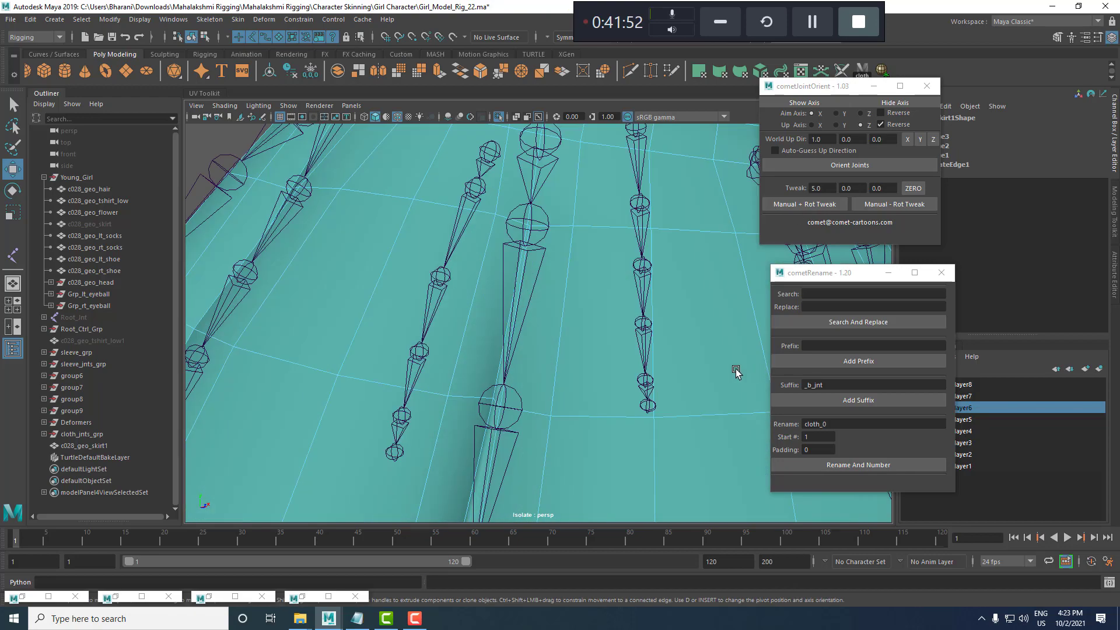
right_click_drag(597, 285, 665, 344, "ctrl")
left_click_drag(665, 345, 642, 291, "alt")
Delete the surplus horizontal edge loops just above the skirt's hem.
right_click_drag(641, 291, 717, 321, "alt")
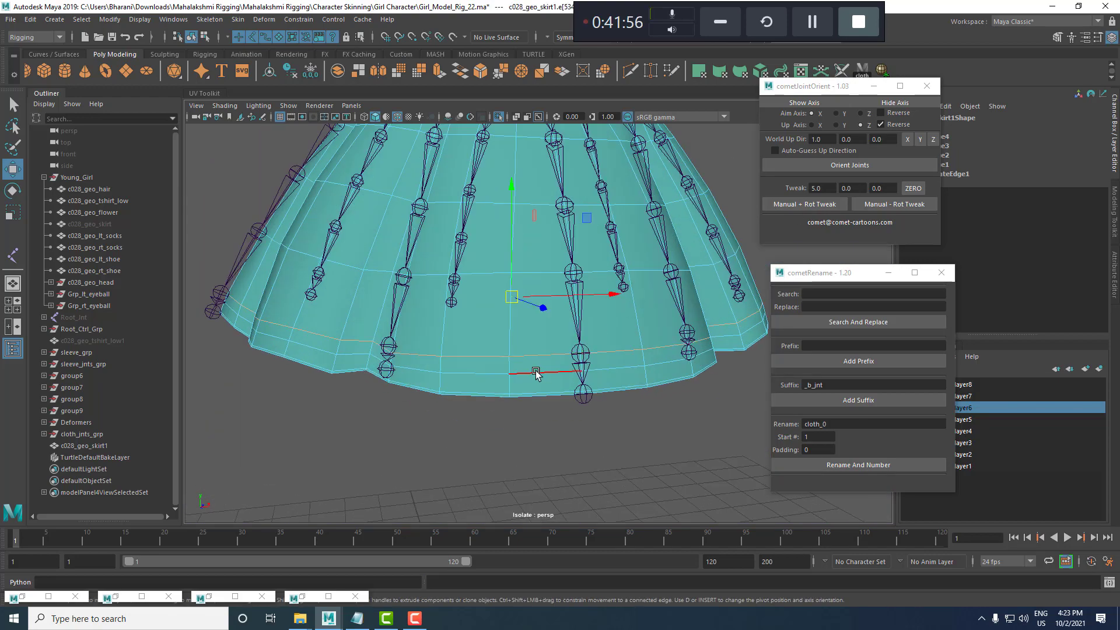
left_click(511, 316)
right_click_drag(538, 313, 625, 370, "ctrl")
left_click_drag(625, 370, 547, 330, "alt")
right_click_drag(463, 338, 518, 376, "alt")
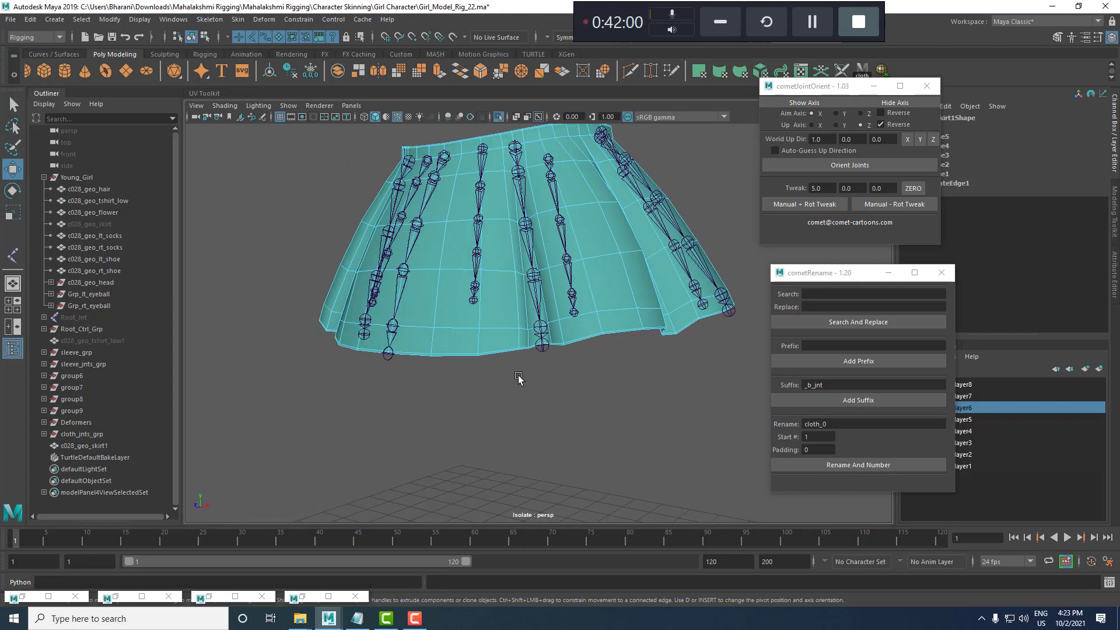
right_click_drag(500, 315, 730, 280, "ctrl")
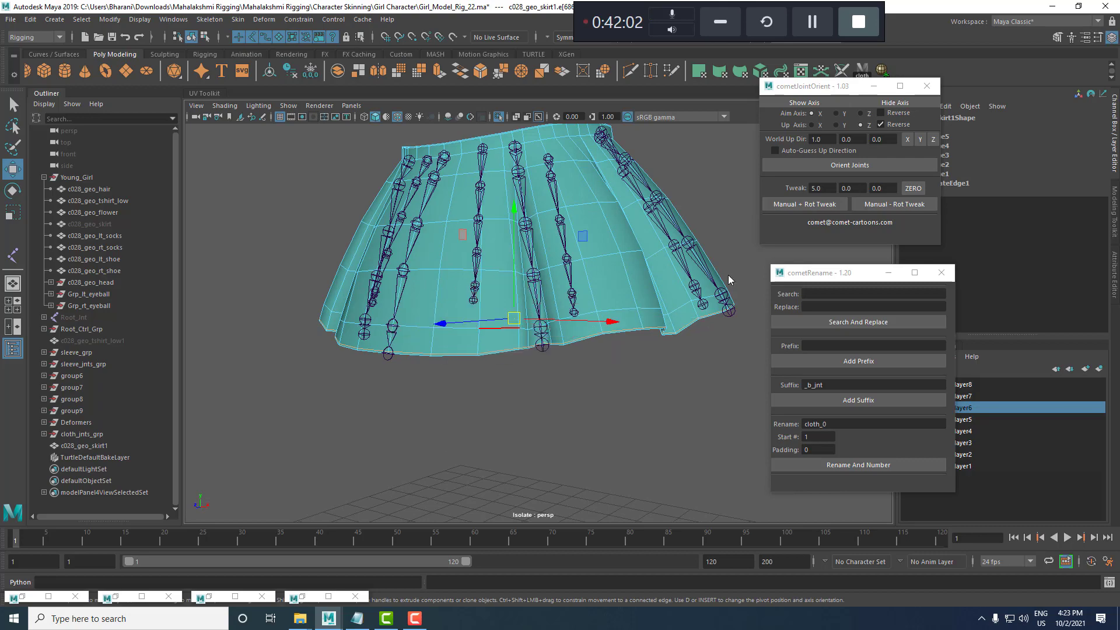
left_click_drag(637, 308, 575, 309, "alt")
Delete the extra vertical edge loops running from waist to hem between the joint chains on the skirt's side.
left_click_drag(574, 233, 578, 269, "alt")
right_click_drag(500, 211, 682, 234, "alt")
left_click(514, 309)
right_click_drag(538, 250, 647, 250, "ctrl")
right_click_drag(535, 293, 506, 273, "alt")
left_click_drag(506, 273, 557, 279, "alt")
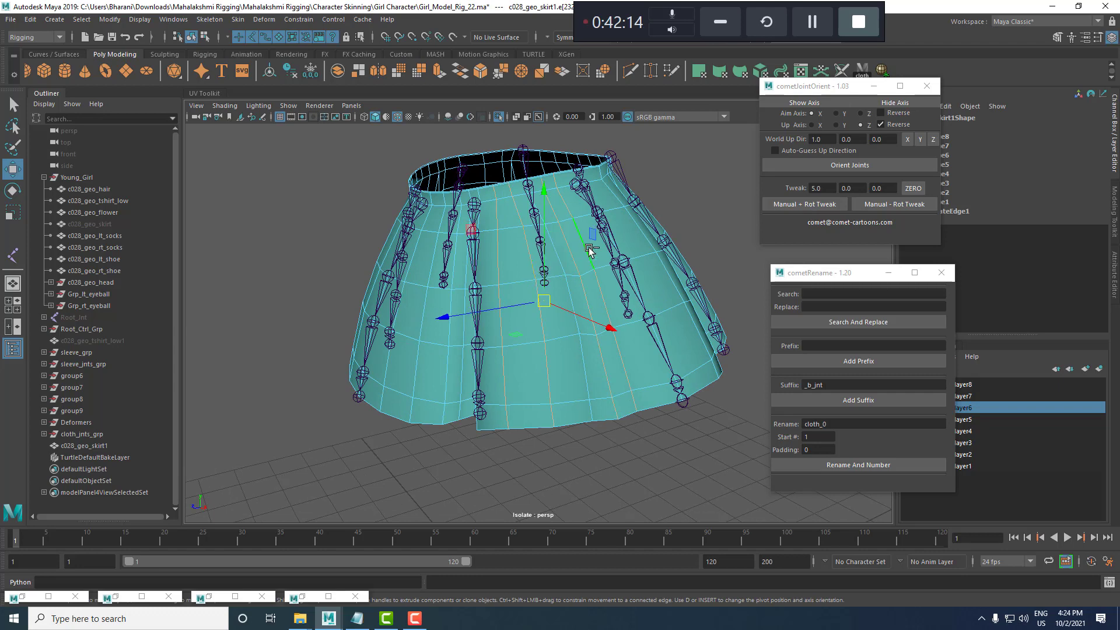
right_click_drag(590, 262, 691, 250, "ctrl")
Continue around the skirt and delete the closely spaced vertical edge loops where the hem steps at the pleat.
right_click_drag(592, 320, 554, 297, "alt")
mouse_move(555, 298)
left_mouse_down("alt")
mouse_move(575, 278)
mouse_move(543, 305)
left_mouse_up("alt")
right_click_drag(542, 305, 575, 309, "alt")
scroll(548, 283, "up", 2)
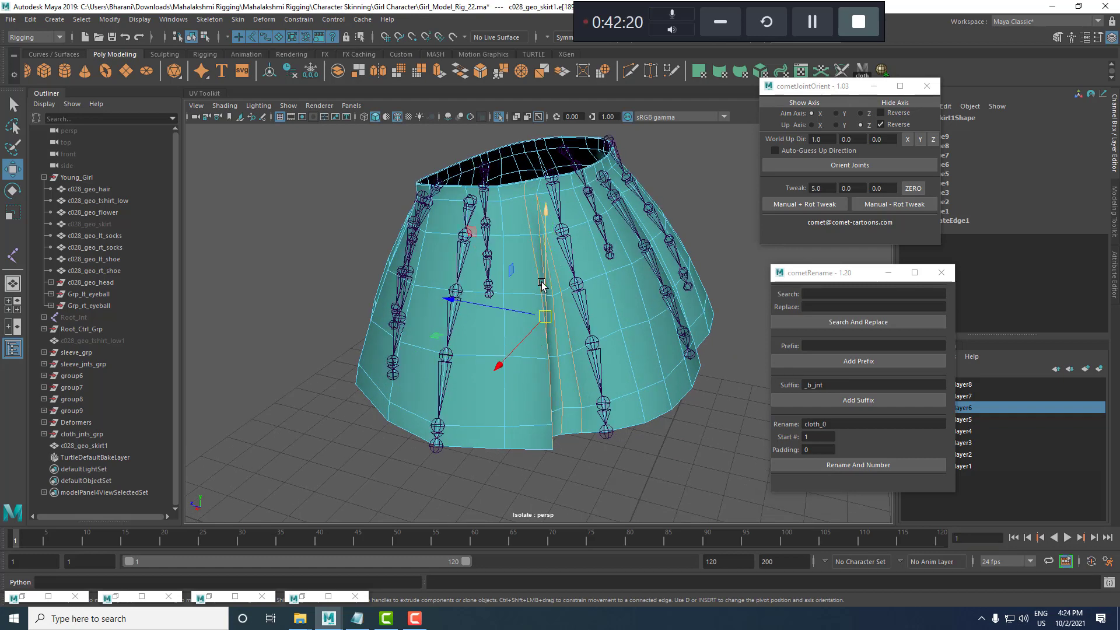
right_click_drag(542, 292, 644, 292, "ctrl")
left_click_drag(613, 304, 558, 274, "alt")
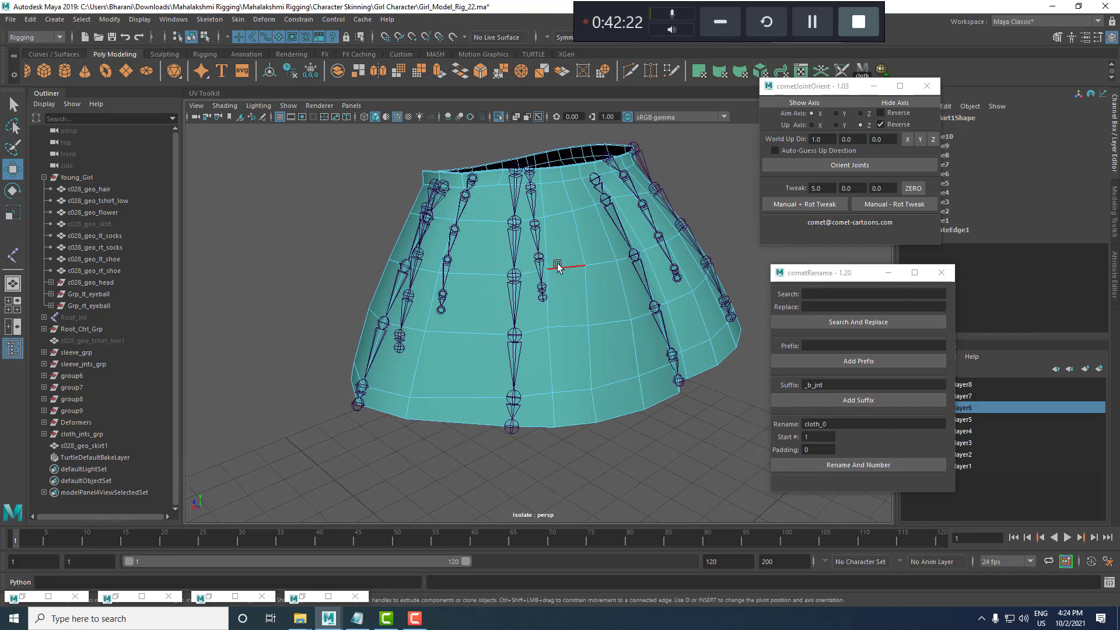
right_click_drag(601, 247, 715, 259, "ctrl")
Delete the vertical edge loops beside the next joint chain to simplify that wide panel of the skirt.
left_click_drag(647, 295, 549, 315, "alt")
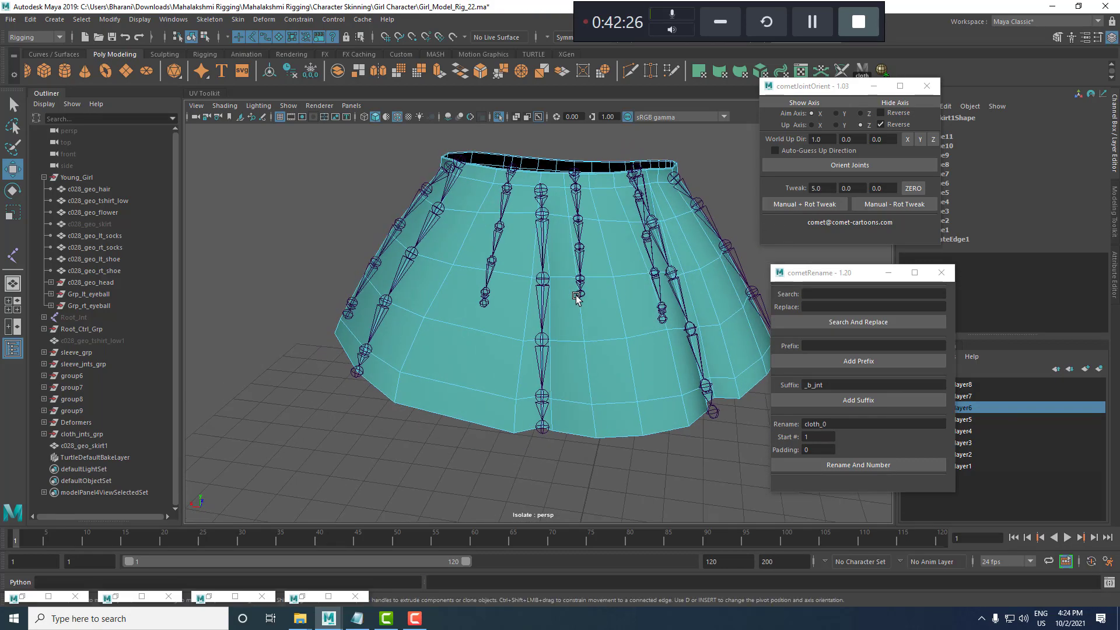
scroll(549, 326, "up", 2)
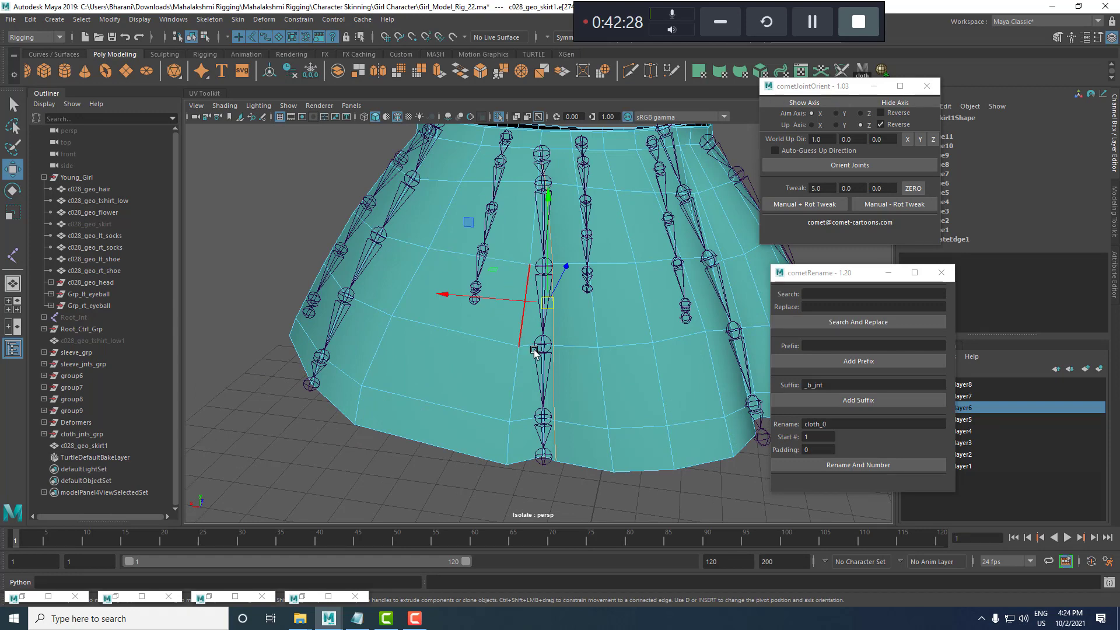
right_click_drag(576, 318, 691, 328, "ctrl")
left_click_drag(681, 323, 630, 315, "alt")
left_click(516, 315)
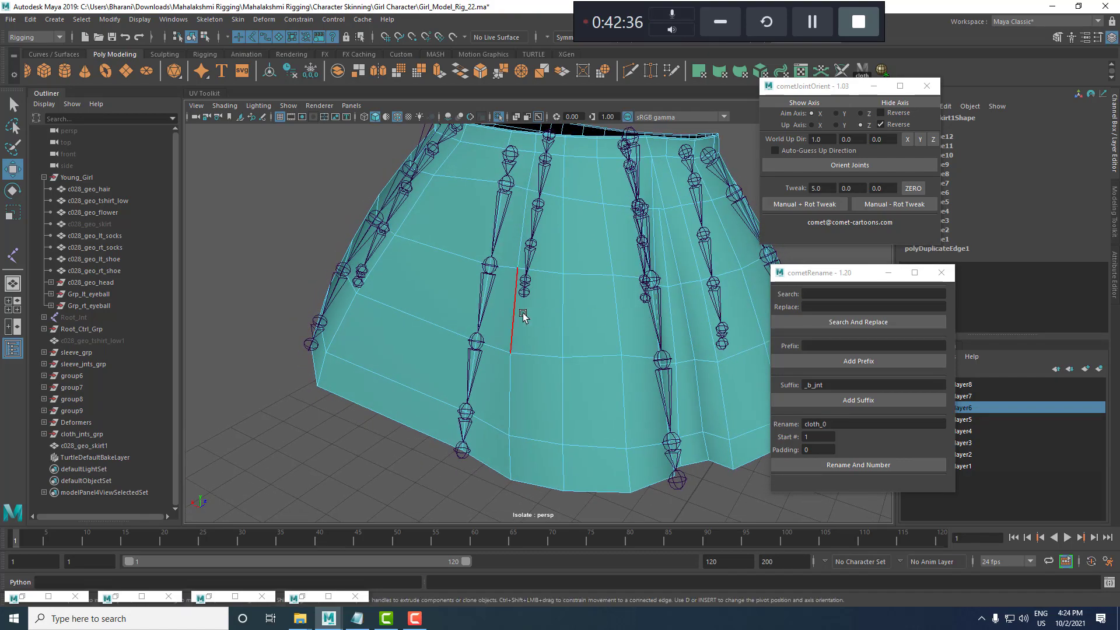
right_click_drag(608, 311, 641, 336, "ctrl")
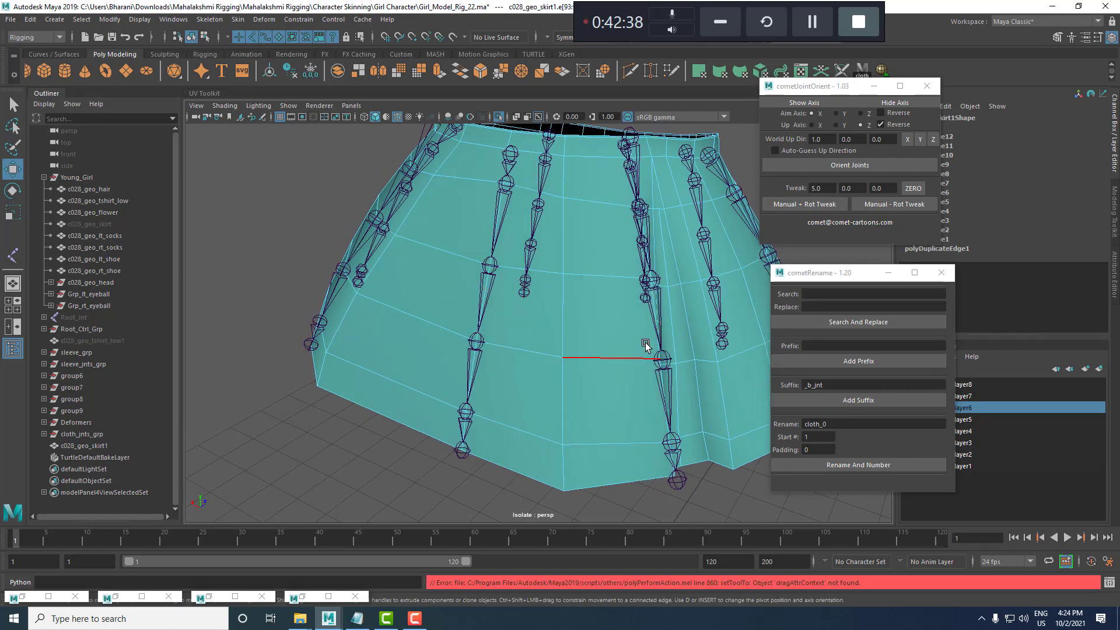
Delete the vertical edge loops that form the deep, narrow fold between two joint chains.
left_click_drag(642, 336, 552, 274, "alt")
left_click(552, 275)
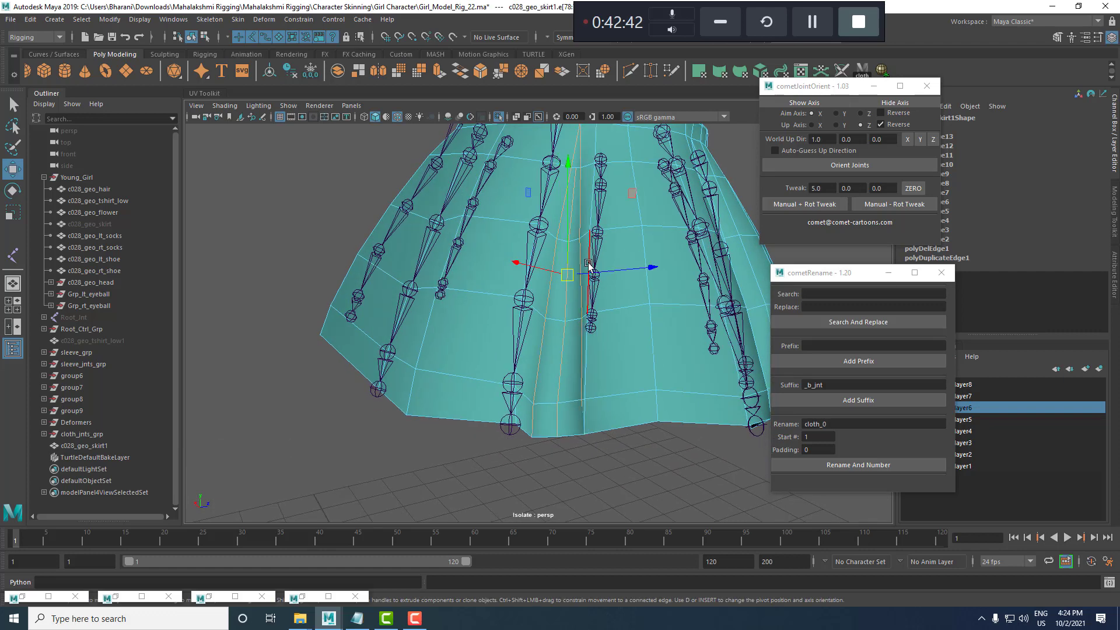
left_click_drag(588, 265, 607, 257, "alt")
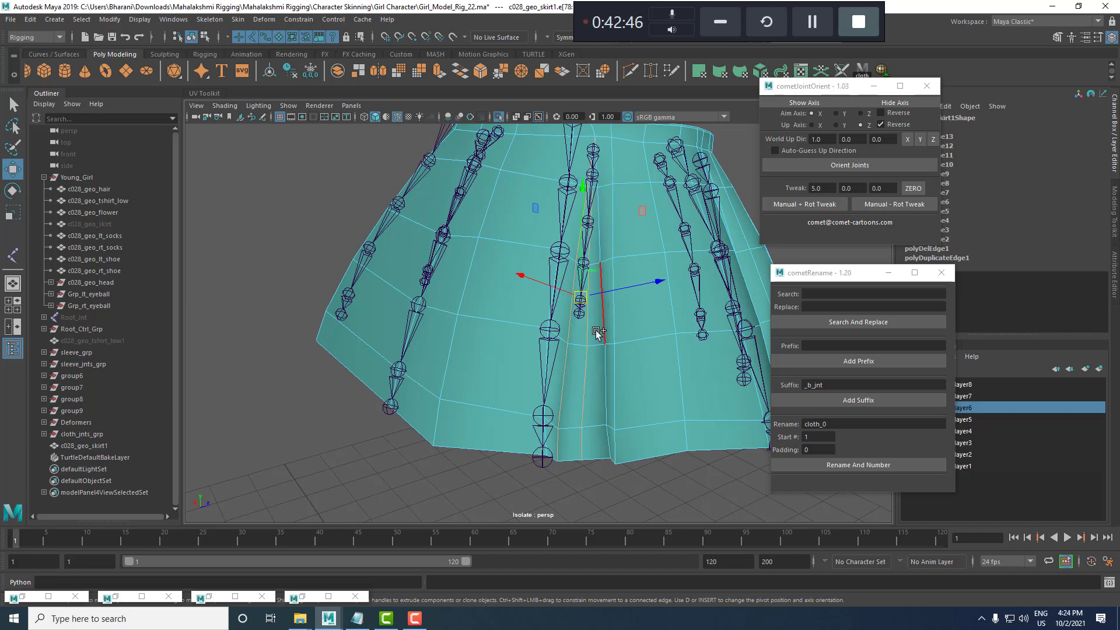
right_click_drag(631, 315, 645, 317, "ctrl")
left_click_drag(645, 318, 633, 292, "alt")
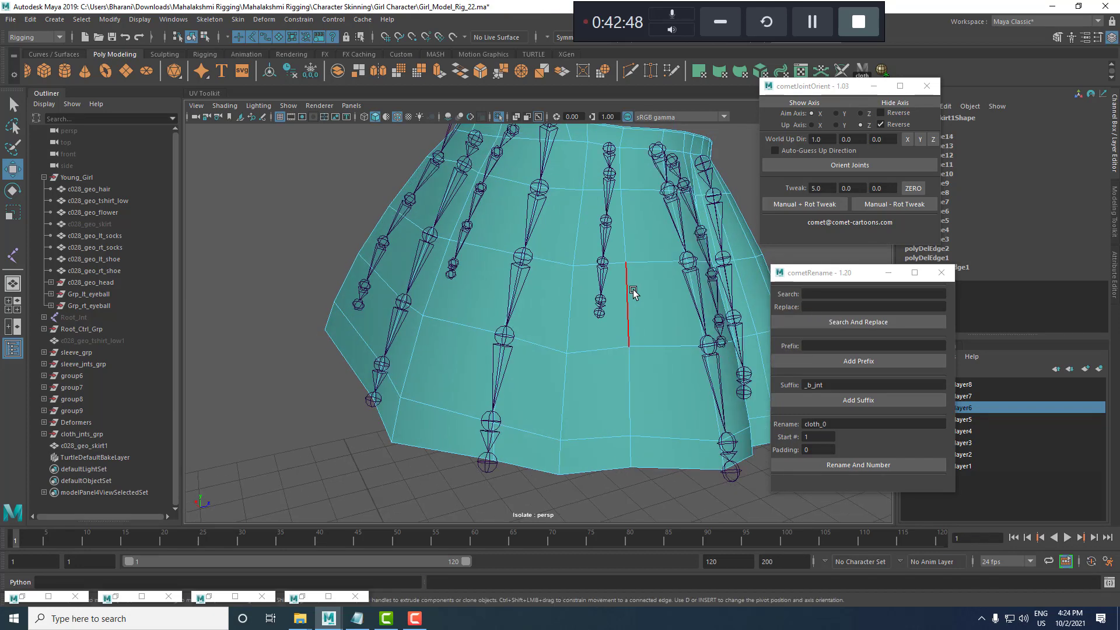
right_click_drag(729, 299, 729, 299, "ctrl")
right_click_drag(674, 286, 746, 297, "ctrl")
Delete the remaining closely spaced vertical edge loops in the next fold and the panel beside it.
scroll(645, 339, "down", 4)
left_click_drag(645, 339, 594, 332, "alt")
scroll(594, 332, "up", 3)
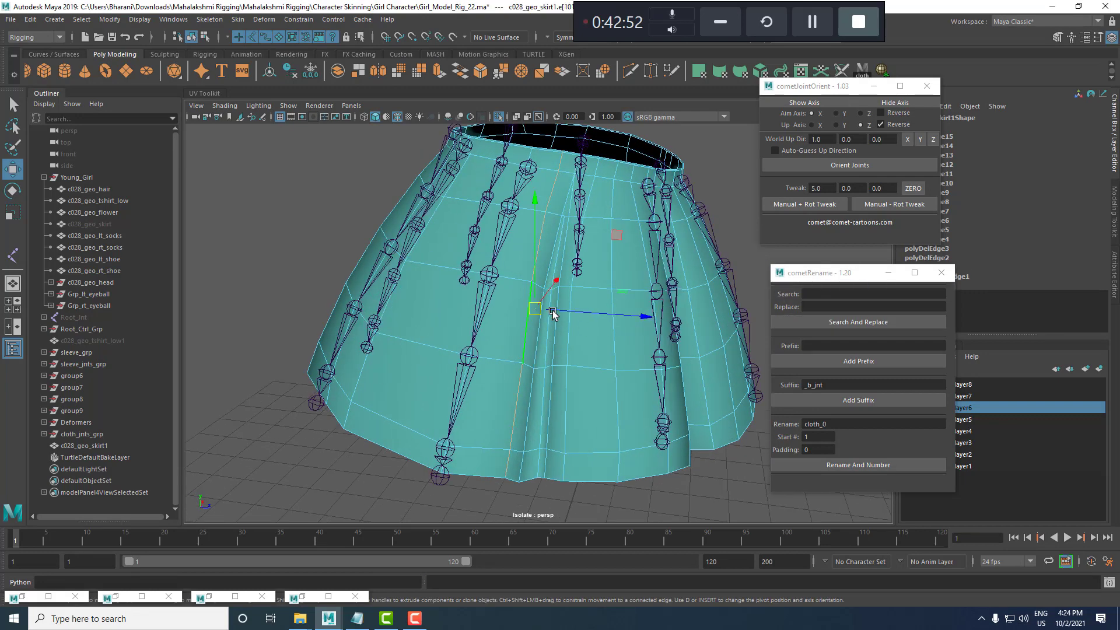
right_click_drag(608, 345, 697, 357, "ctrl")
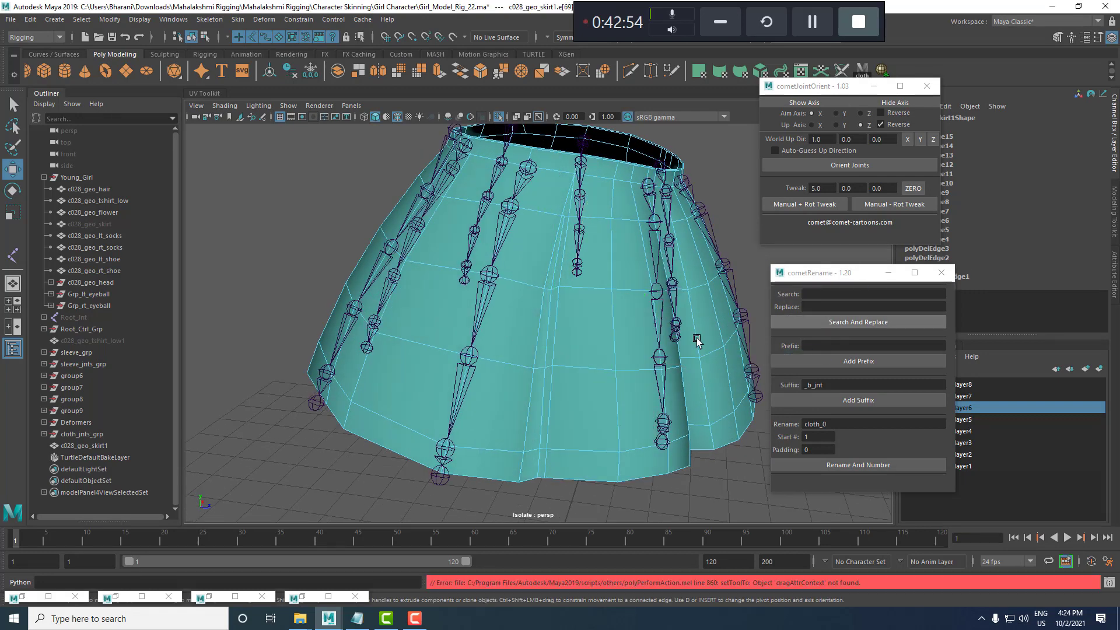
double_click(615, 327)
right_click_drag(616, 306, 684, 318, "ctrl")
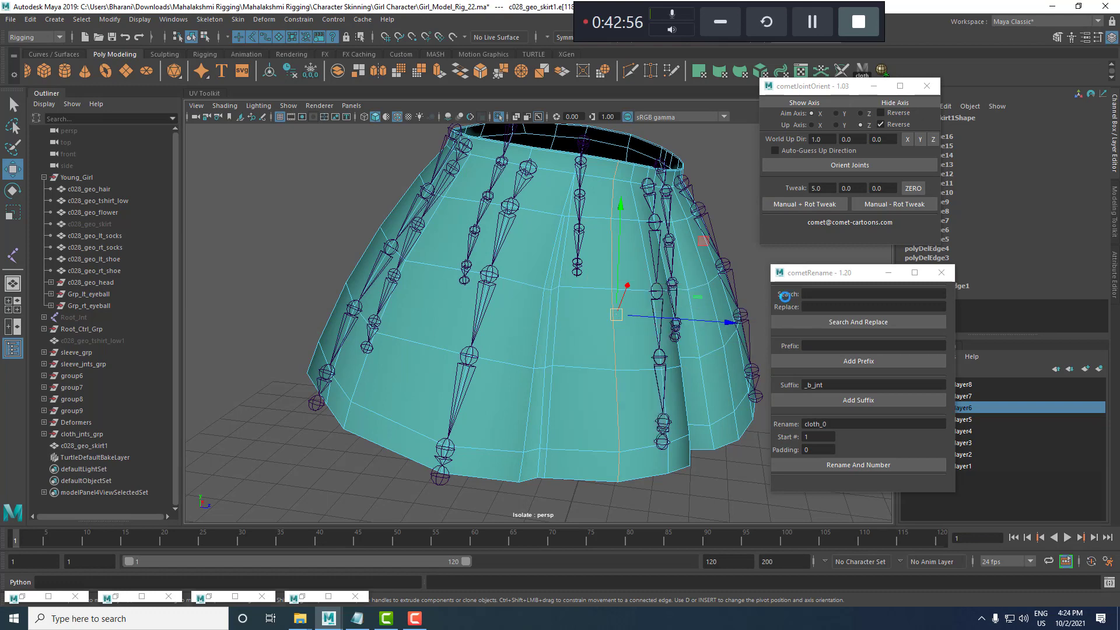
double_click(556, 326)
right_click_drag(606, 332, 665, 351, "ctrl")
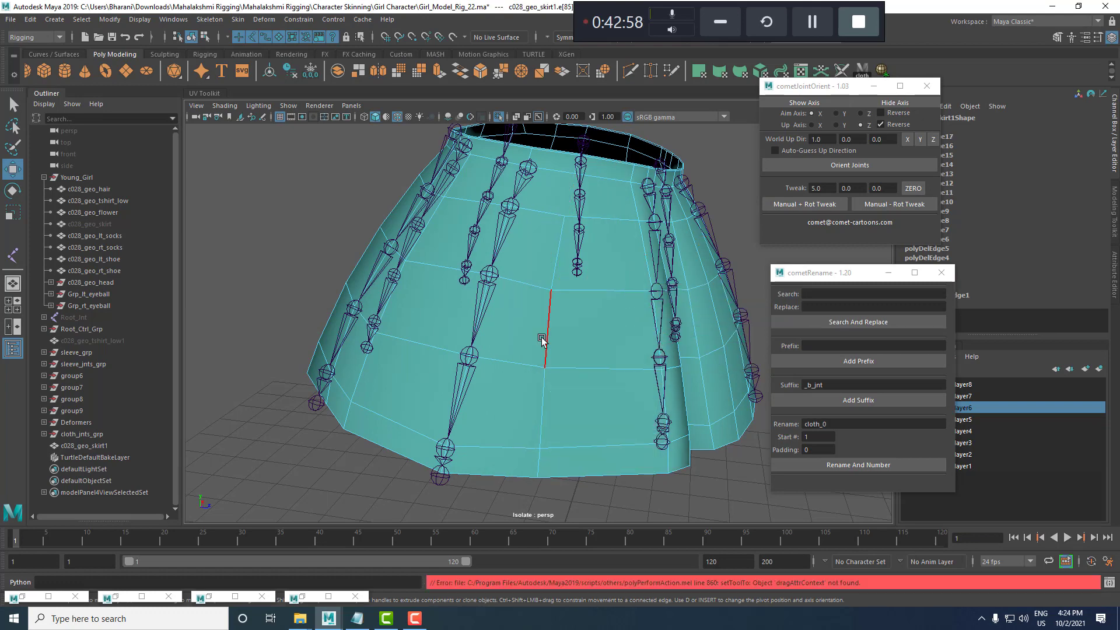
Extend the vertical edge that stops below the waistline up to the waist with the Multi-Cut tool.
scroll(598, 306, "down", 4)
scroll(598, 306, "up", 5)
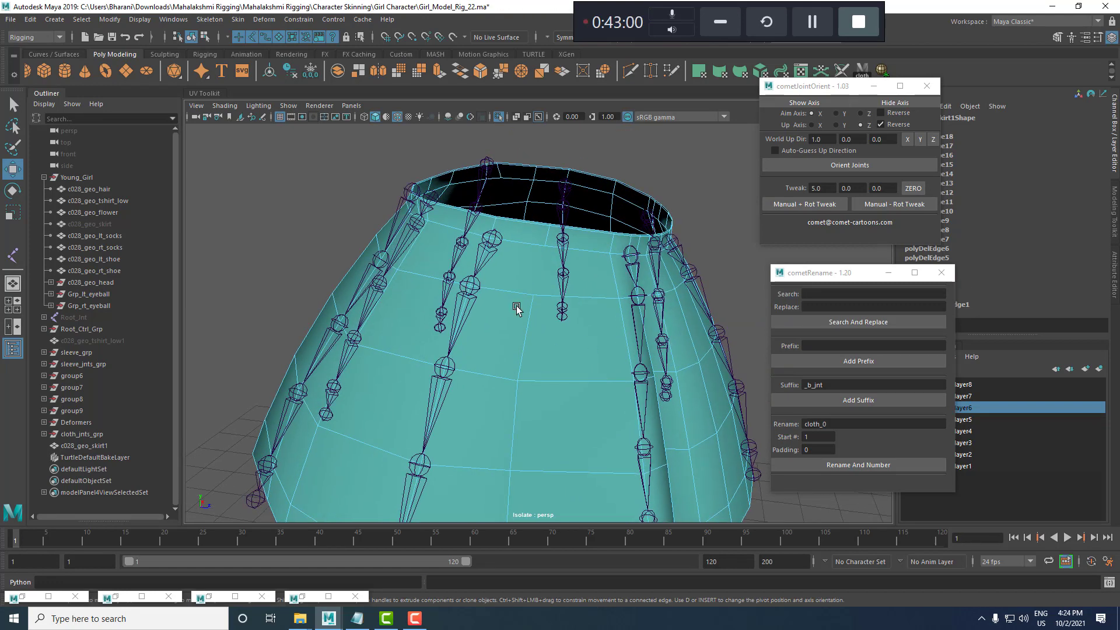
right_click_drag(513, 297, 514, 313)
right_click_drag(690, 212, 690, 213)
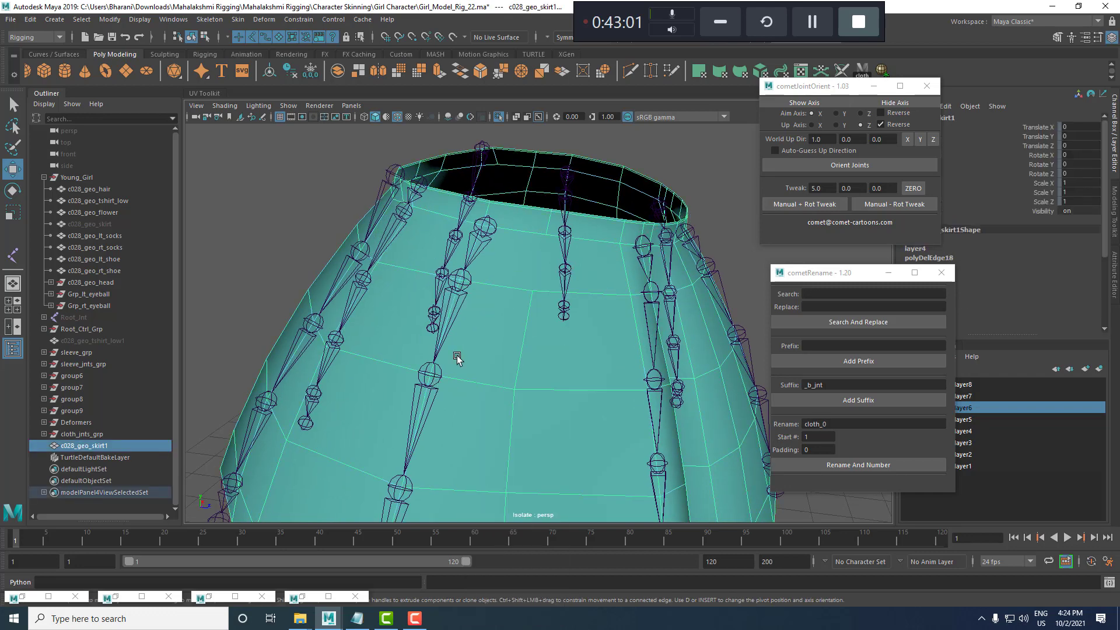
scroll(532, 302, "up", 4)
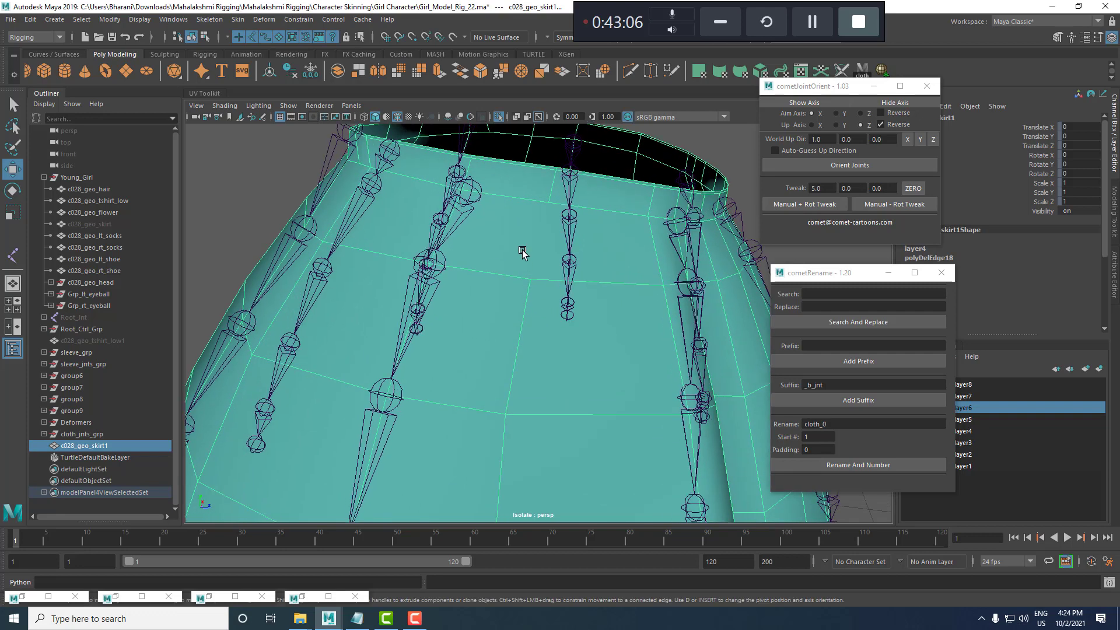
right_click_drag(523, 250, 475, 252, "shift")
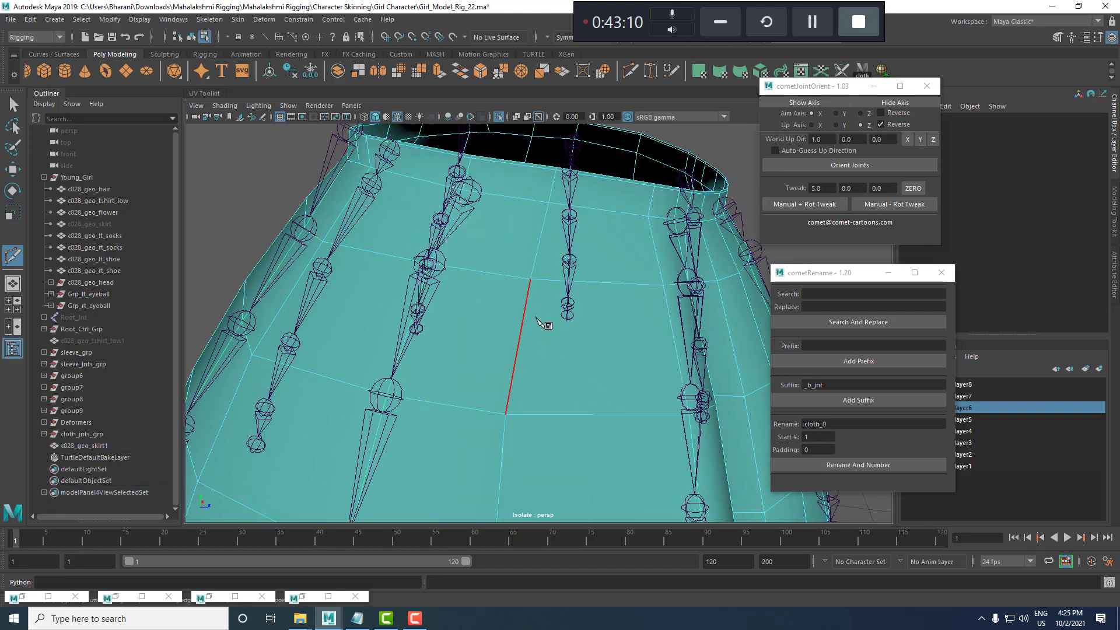
Select the c028_geo_skirt1 mesh as an object and delete its construction history.
key("w")
left_click(505, 245)
key("f")
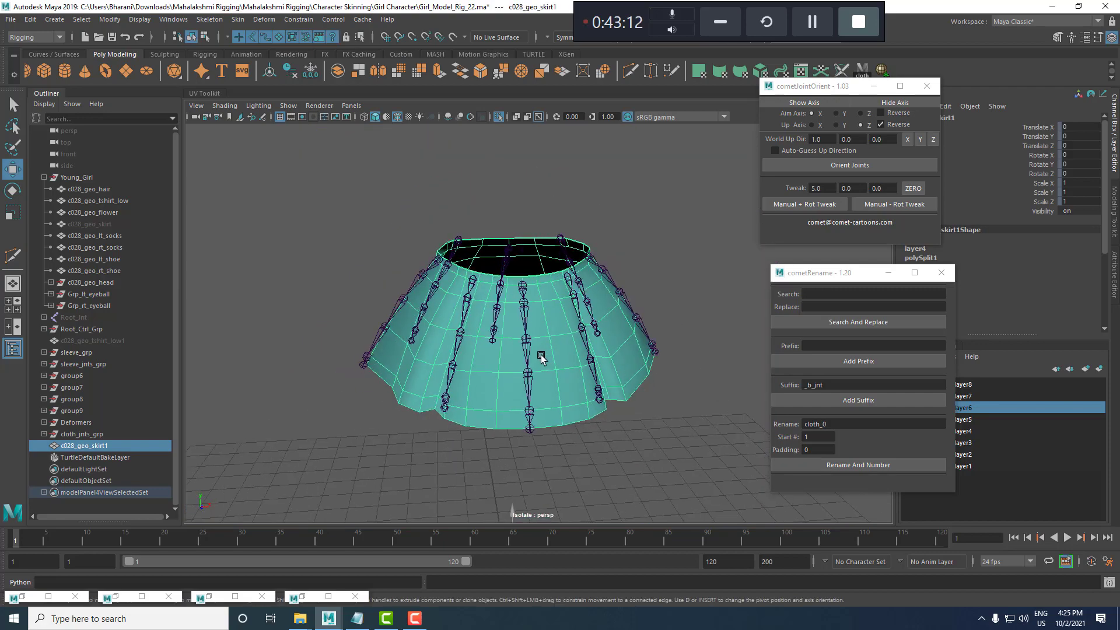
left_click_drag(541, 358, 515, 285, "alt")
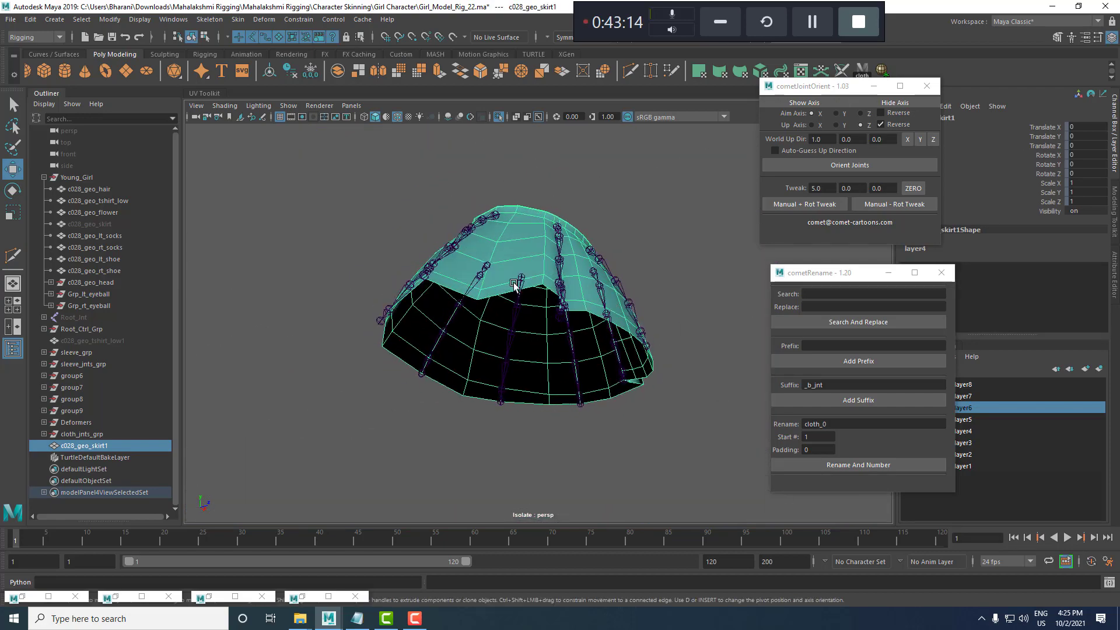
Switch the skirt copy to edge selection and delete another surplus vertical edge loop from its outer surface.
scroll(514, 285, "up", 3)
right_click_drag(541, 229, 710, 201)
left_click(545, 196)
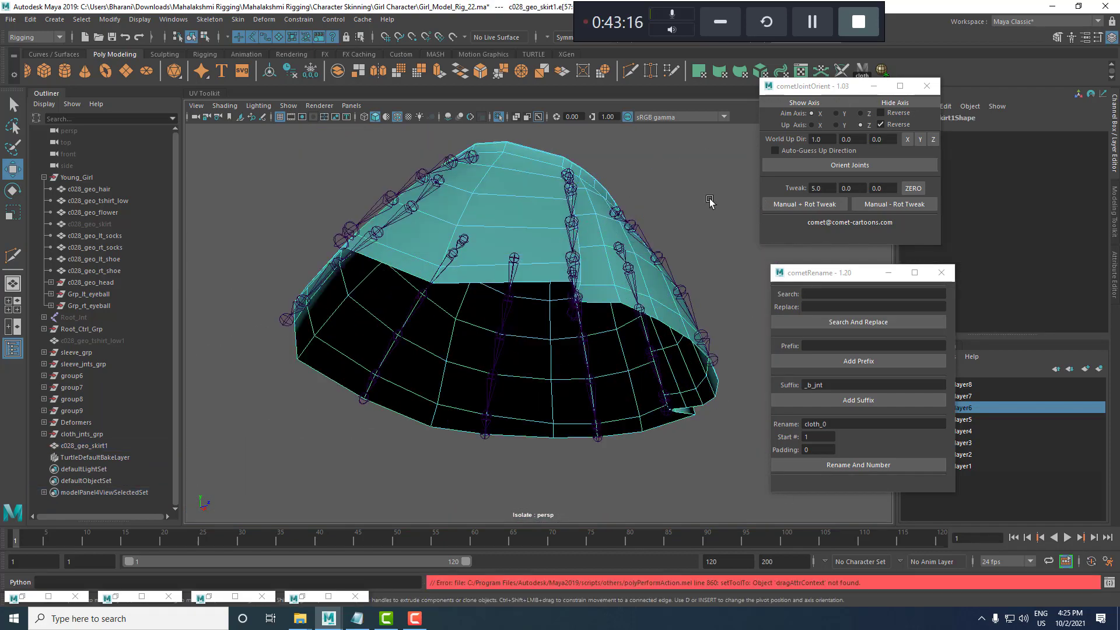
Delete the surplus vertical edge loops in the selected panel of the skirt copy's outer surface.
left_click_drag(710, 202, 512, 318, "alt")
left_click(505, 312)
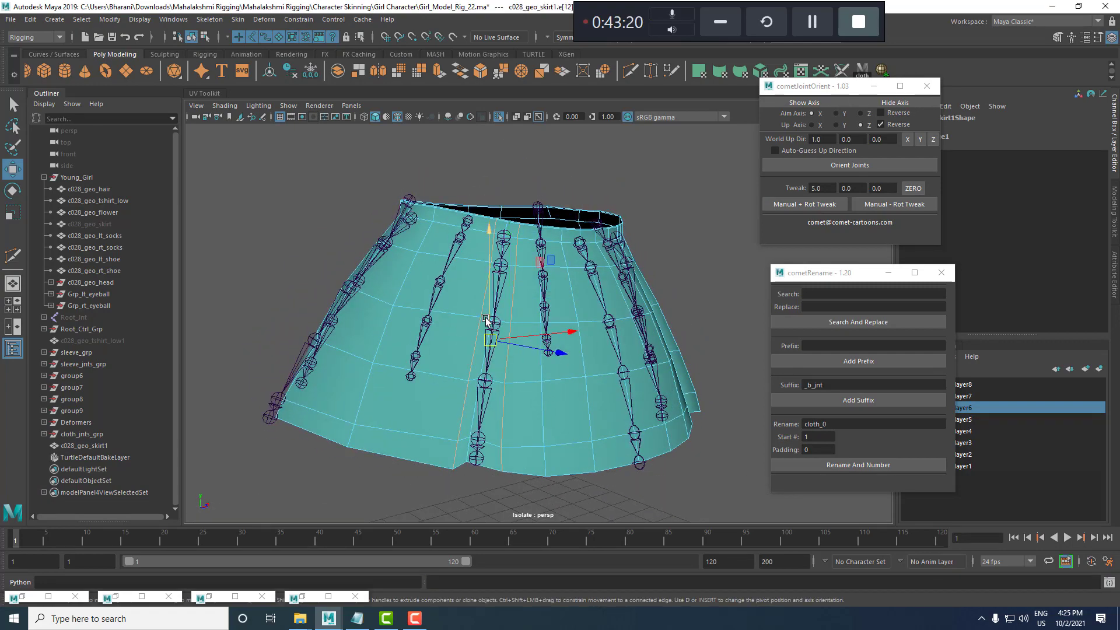
right_click_drag(486, 319, 616, 319, "ctrl")
scroll(641, 370, "down", 4)
left_click_drag(641, 370, 567, 324, "alt")
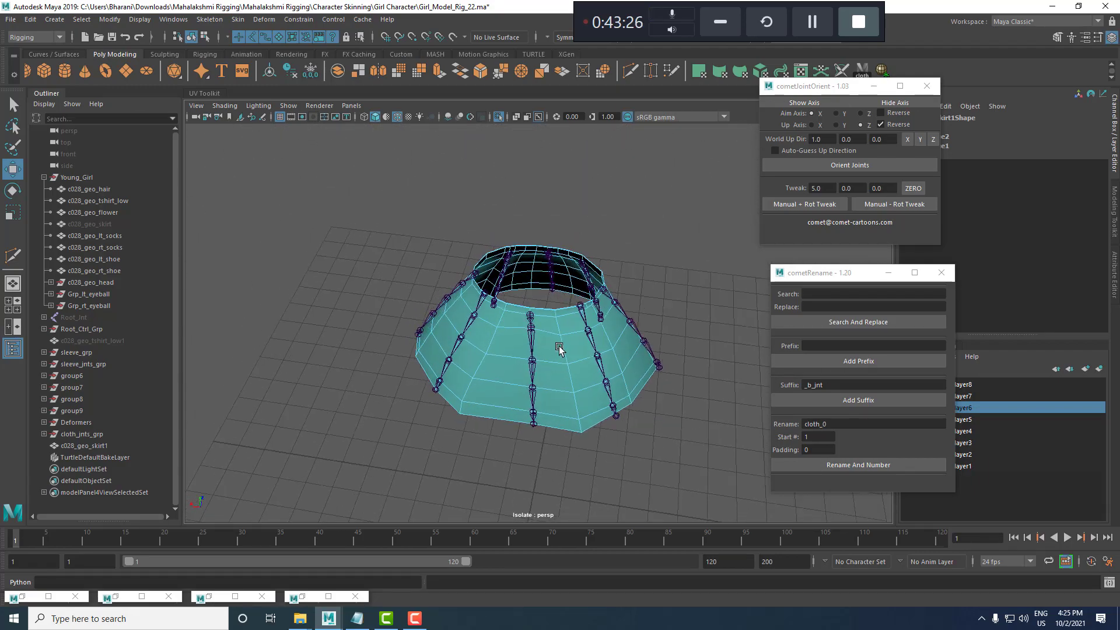
left_click(196, 106)
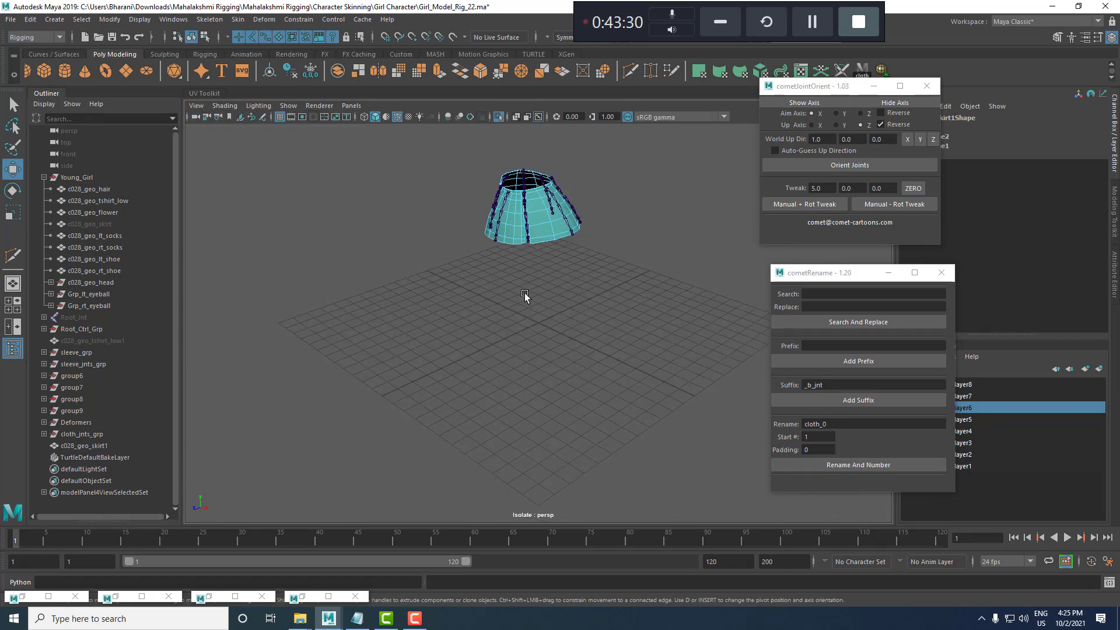
left_click_drag(525, 294, 543, 329, "alt")
right_click_drag(543, 330, 584, 327, "alt")
left_click(498, 117)
left_click_drag(583, 327, 548, 340, "alt")
key("f")
key("ctrl+1")
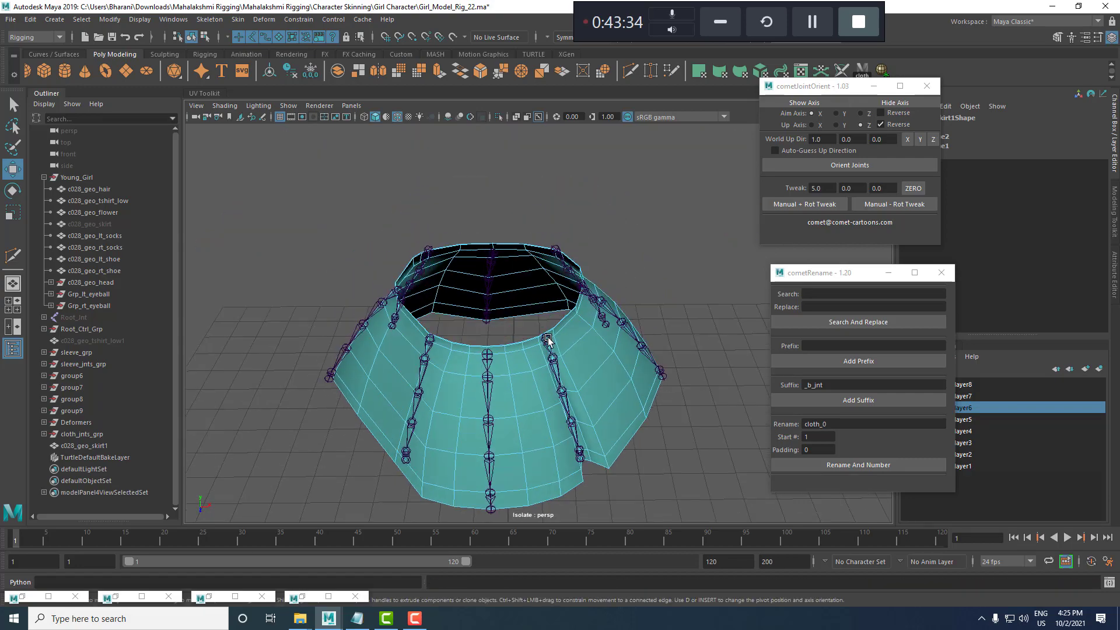
Move the cometJointOrient window farther away from the skirt, clear of the viewport.
middle_click_drag(547, 338, 565, 300, "alt")
left_click_drag(564, 301, 554, 318, "alt")
right_click_drag(554, 318, 601, 287, "alt")
double_click(580, 292)
left_click(609, 242)
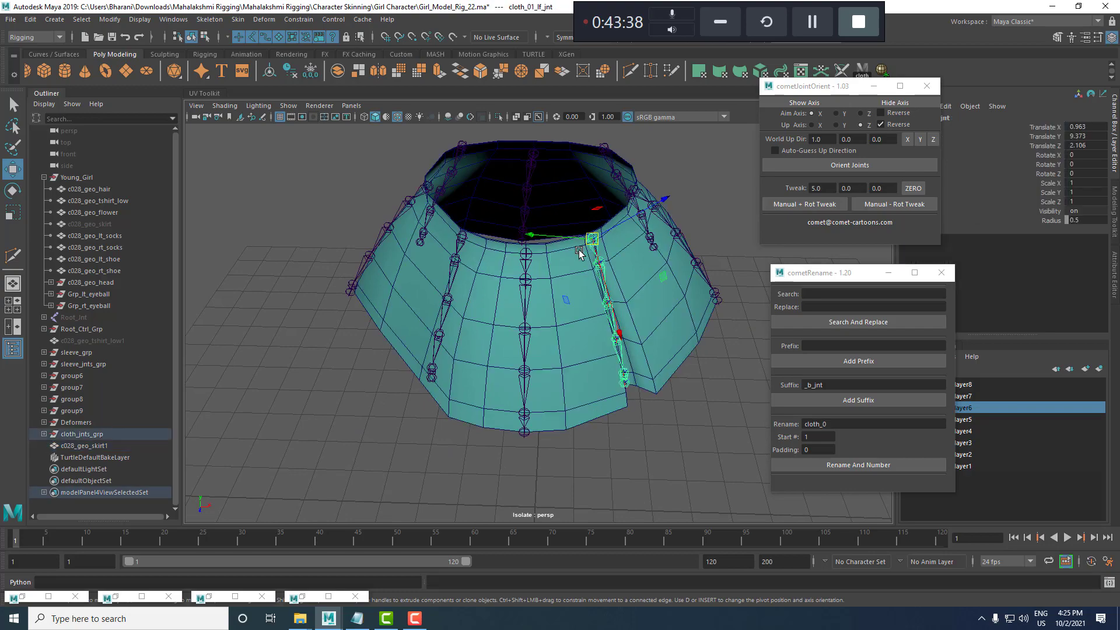
left_click_drag(840, 86, 891, 157)
left_click(585, 320)
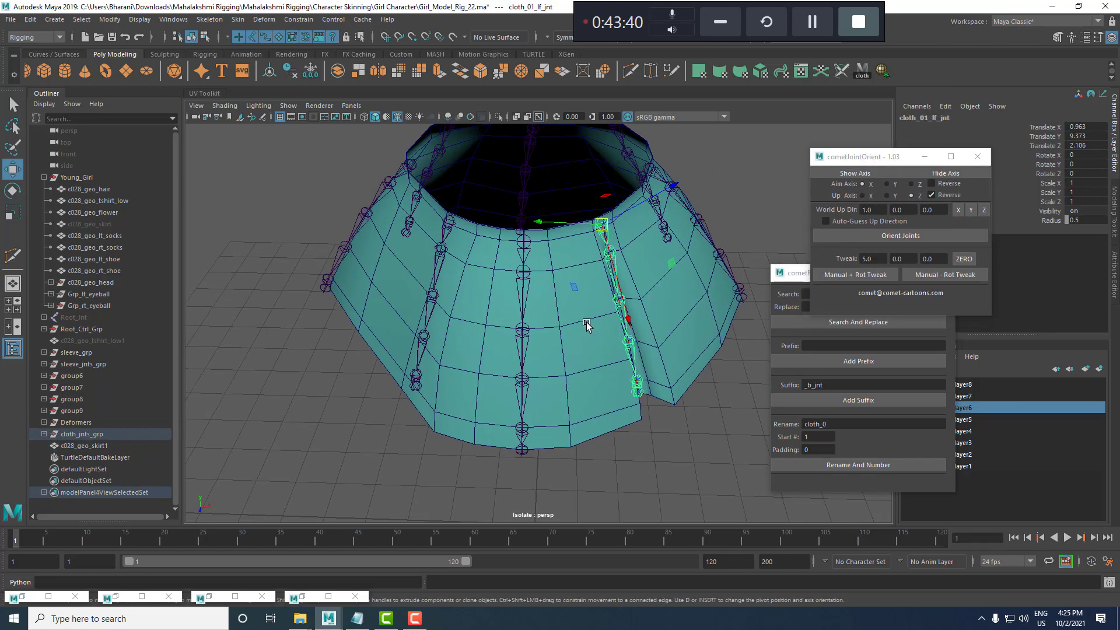
Switch the skirt copy to edge selection and delete the surplus vertical edge loops beside the left-front joint chain.
scroll(572, 335, "up", 5)
scroll(650, 326, "up", 1)
middle_click_drag(644, 266, 577, 315, "alt")
right_click_drag(574, 310, 665, 318)
double_click(523, 309)
double_click(513, 315)
right_click_drag(575, 258, 665, 317, "ctrl")
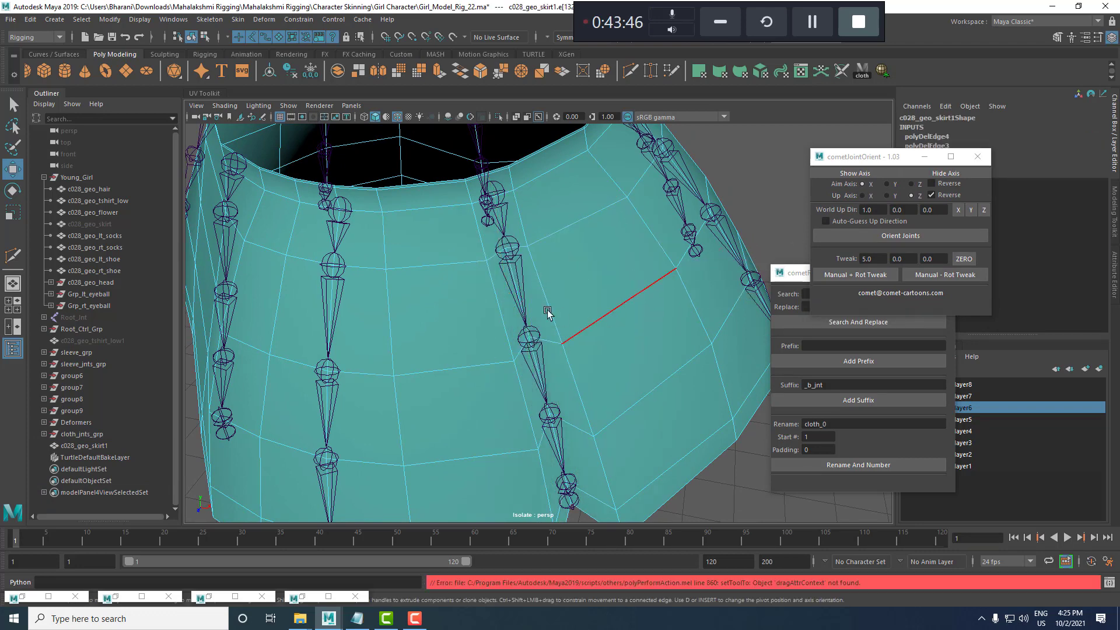
Delete the remaining surplus vertical edge loops that run directly along the left-front joint chain.
double_click(517, 298)
scroll(588, 236, "up", 4)
middle_click_drag(590, 233, 585, 277, "alt")
right_click_drag(588, 204, 607, 184)
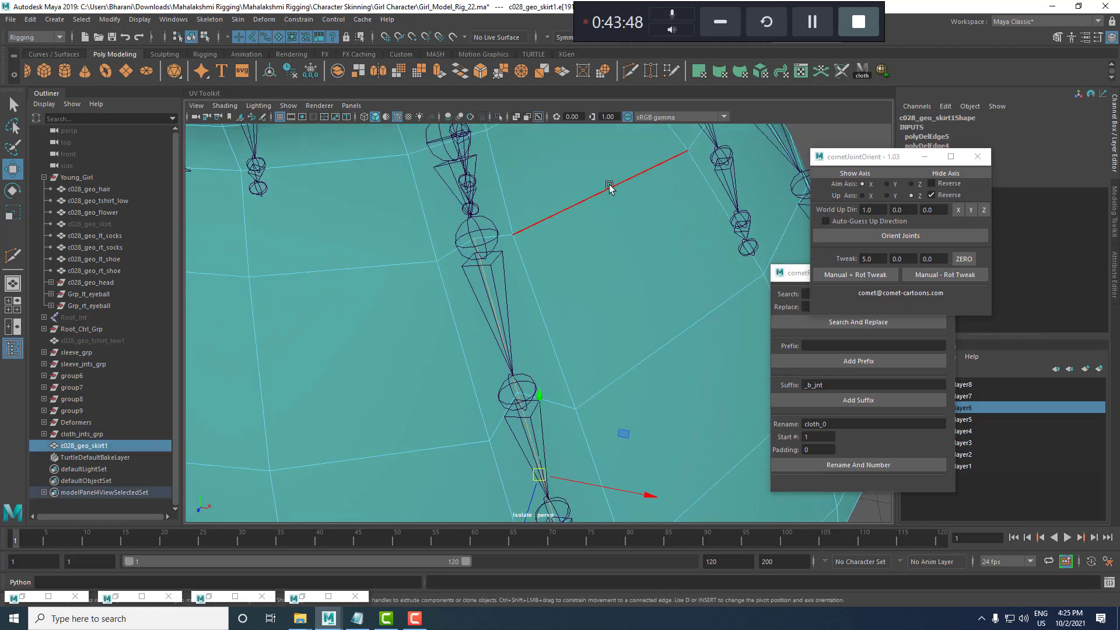
middle_click_drag(545, 183, 549, 242, "alt")
left_click_drag(558, 278, 549, 306, "alt")
left_click(513, 316)
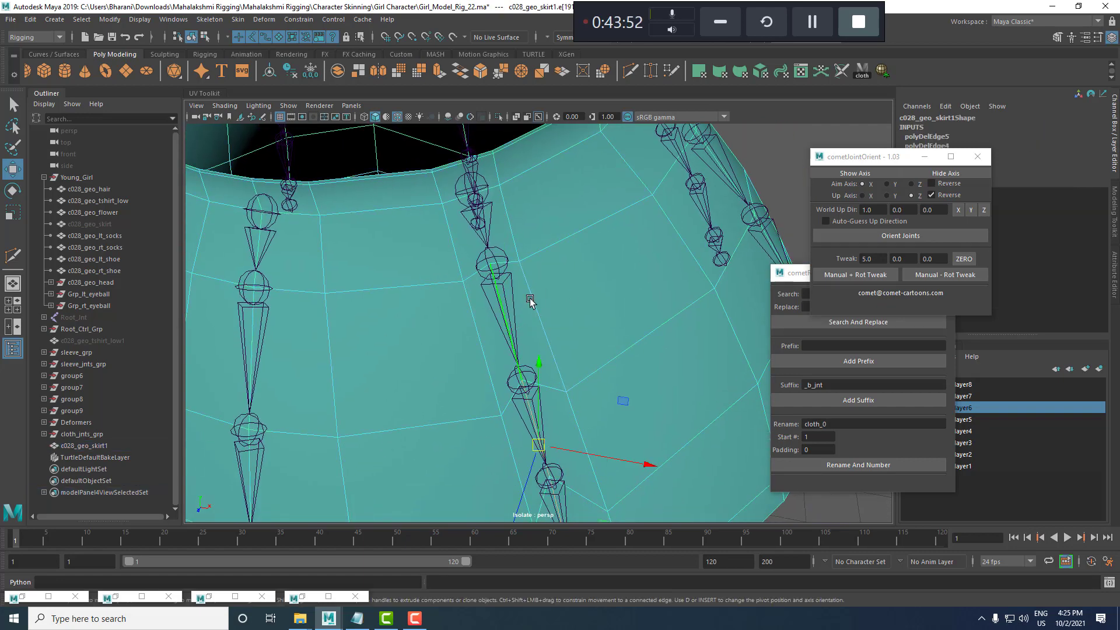
right_click_drag(543, 276, 574, 307, "ctrl")
Adjust the spacing of the vertical edge loops on both sides of the left-front joint chain with the Slide Edge Tool.
double_click(531, 297)
right_click(561, 260, "shift")
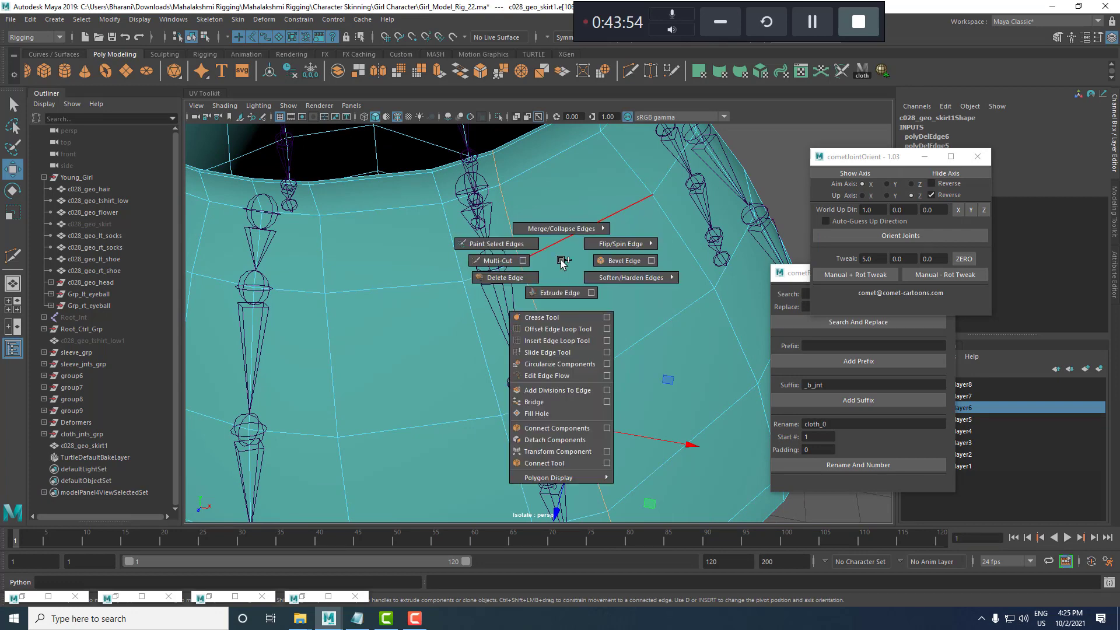
left_click(567, 353)
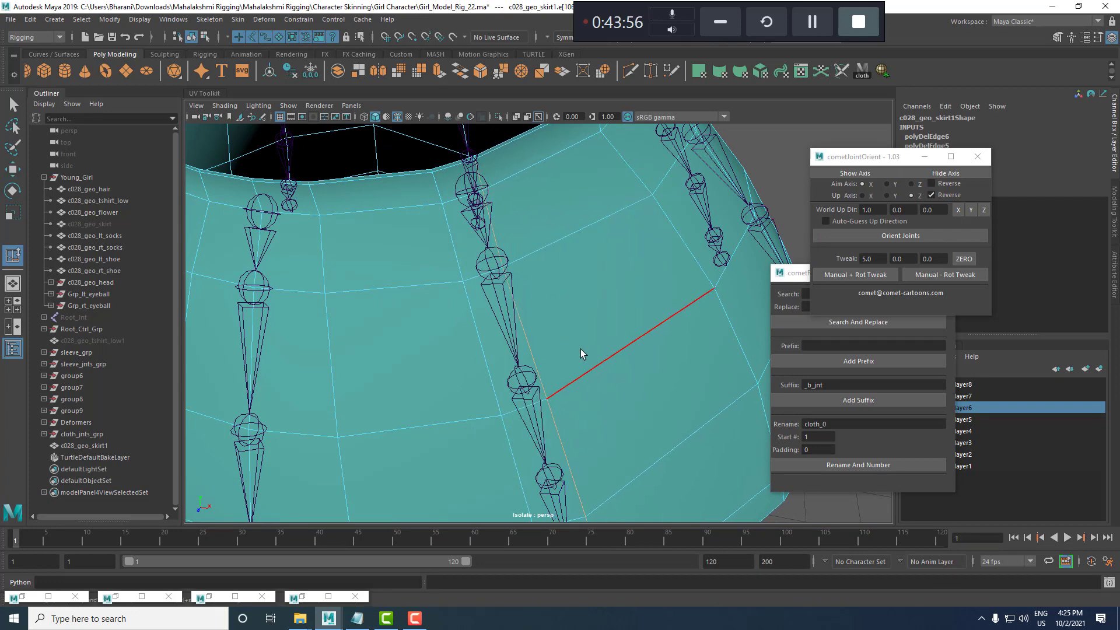
middle_click_drag(580, 349, 574, 347)
double_click(464, 303)
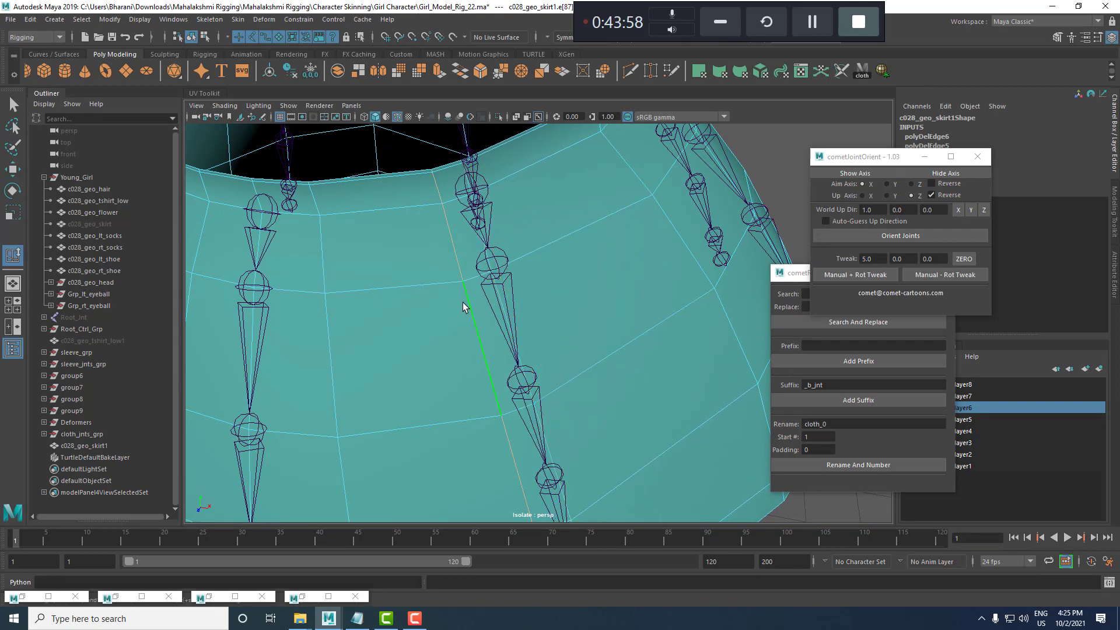
right_click_drag(516, 275, 654, 270, "ctrl")
Leave edge selection and select the c028_geo_skirt1 mesh as an object.
right_click_drag(608, 327, 665, 241, "alt")
left_click(680, 224)
left_click_drag(563, 325, 466, 301, "alt")
left_click_drag(521, 249, 713, 297, "alt")
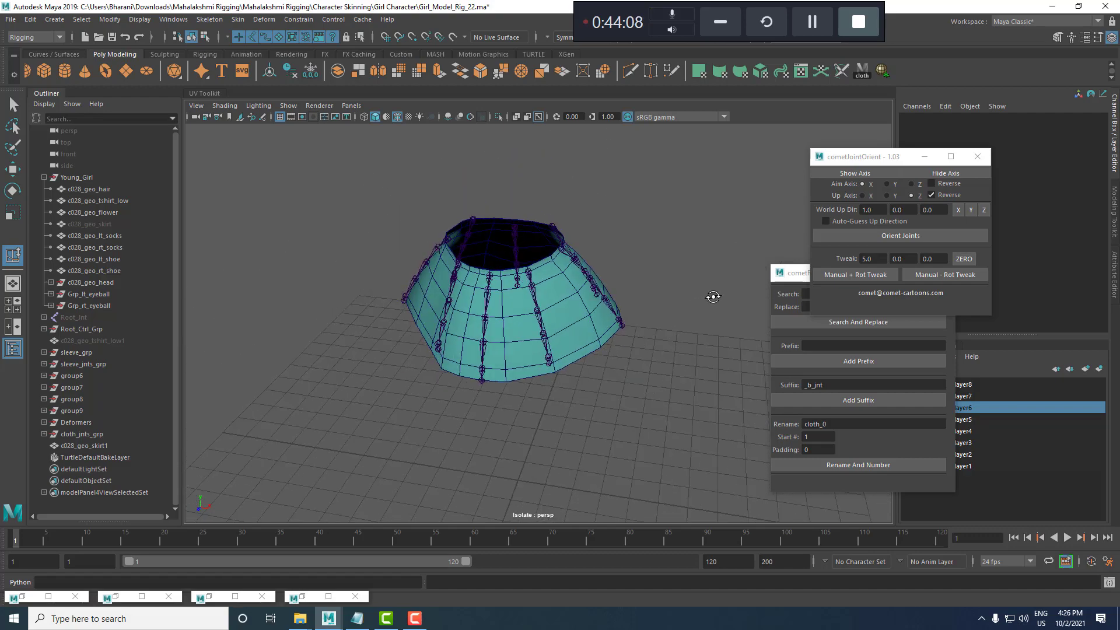
left_click(552, 338)
left_click_drag(487, 315, 525, 274, "alt")
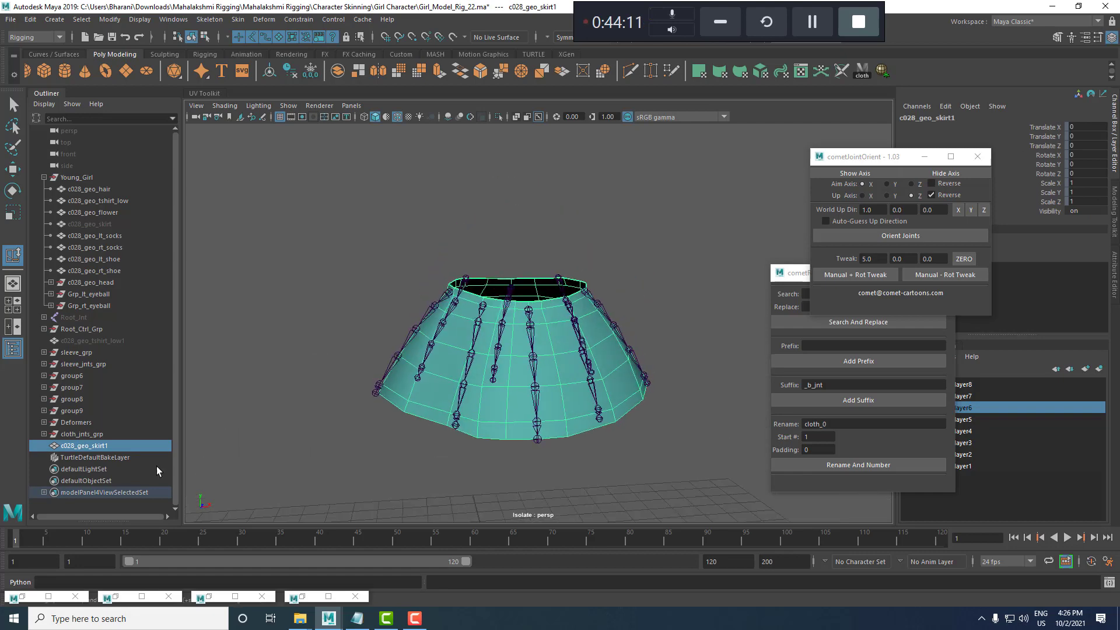
Select the root joints of all eight chains in cloth_jnts_grp together with the c028_geo_skirt1 mesh.
left_click(44, 434)
left_click(111, 364)
left_click(110, 446, "shift")
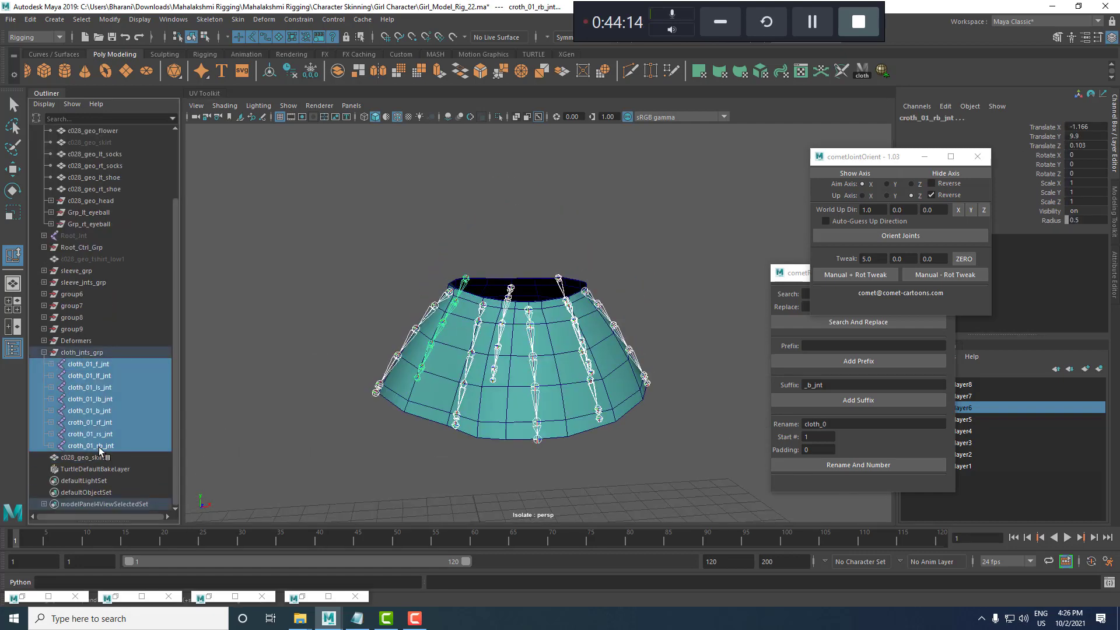
left_click_drag(513, 350, 521, 302, "alt")
left_click(530, 301, "shift")
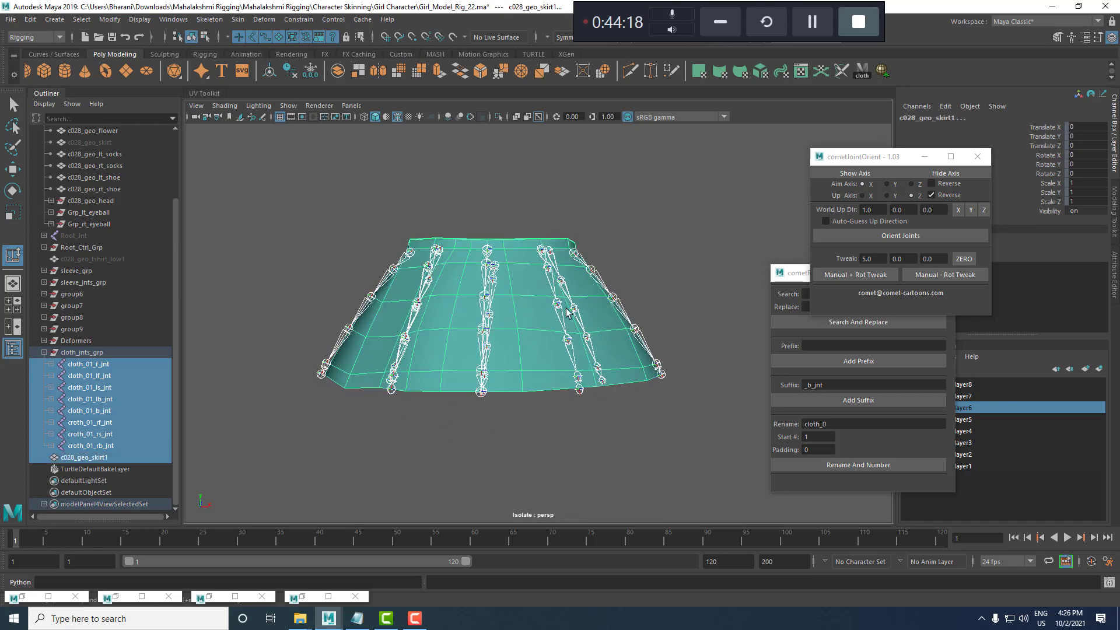
Bind the skirt copy to the joint hierarchy with the closest distance method and max influences of 1.
left_click(243, 21)
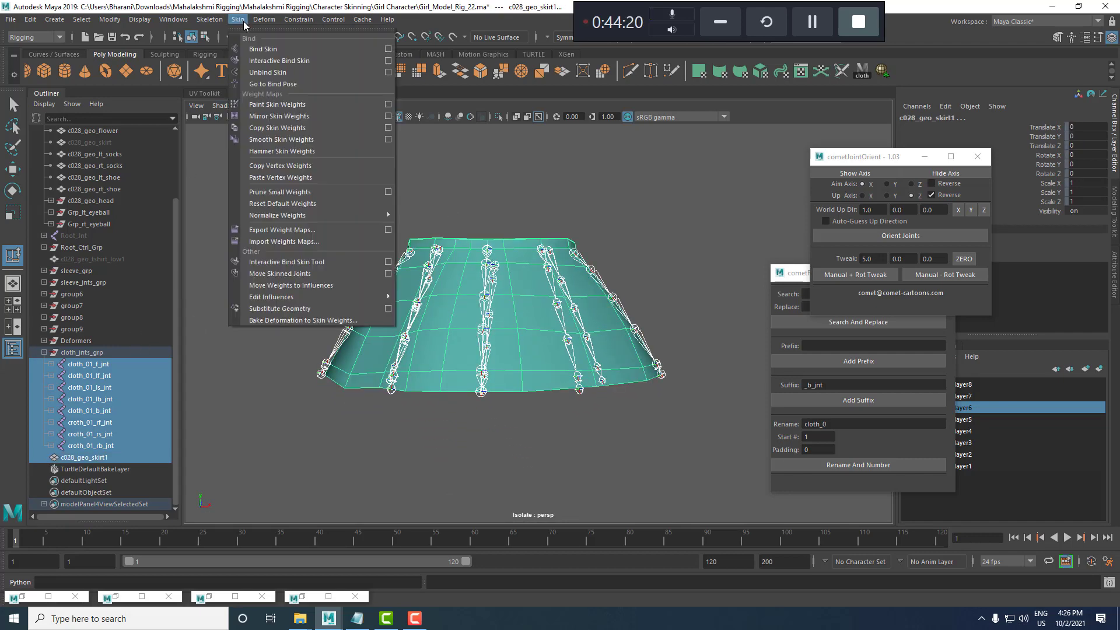
left_click(379, 44)
left_click(872, 164)
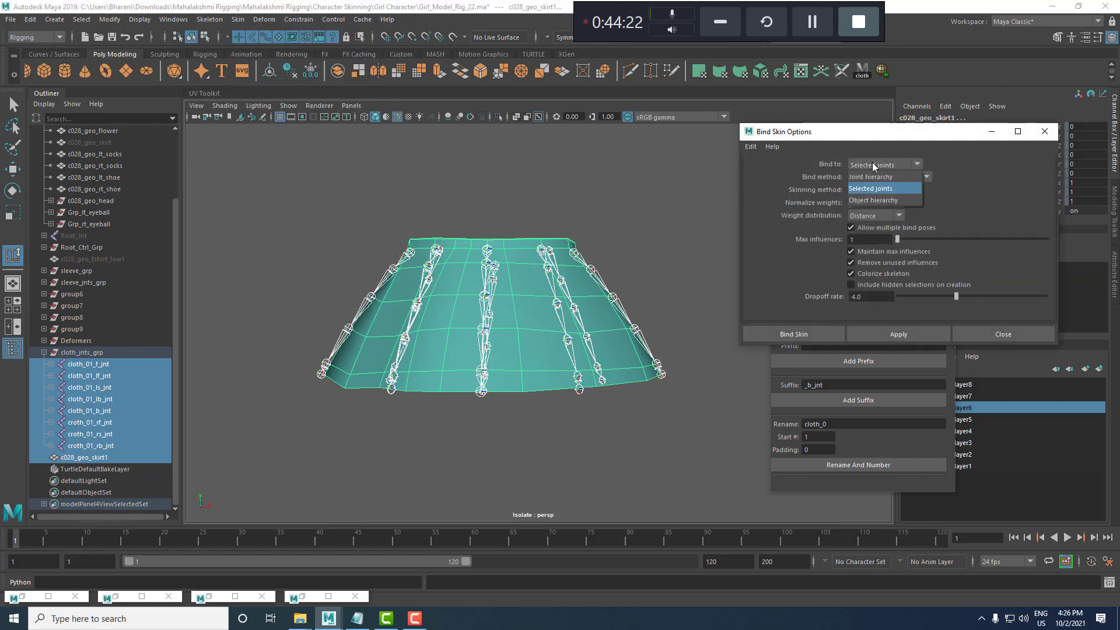
left_click(871, 178)
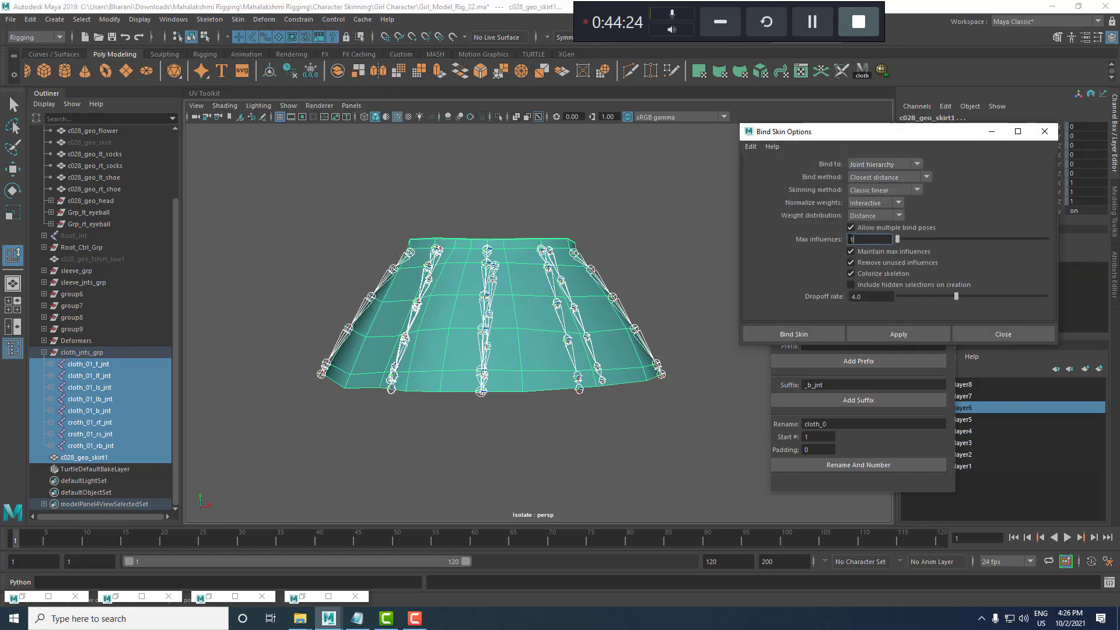
left_click(899, 334)
left_click(1003, 334)
Start the Paint Skin Weights Tool on the skirt copy and show the influence of cloth_01_f_jnt.
key("f")
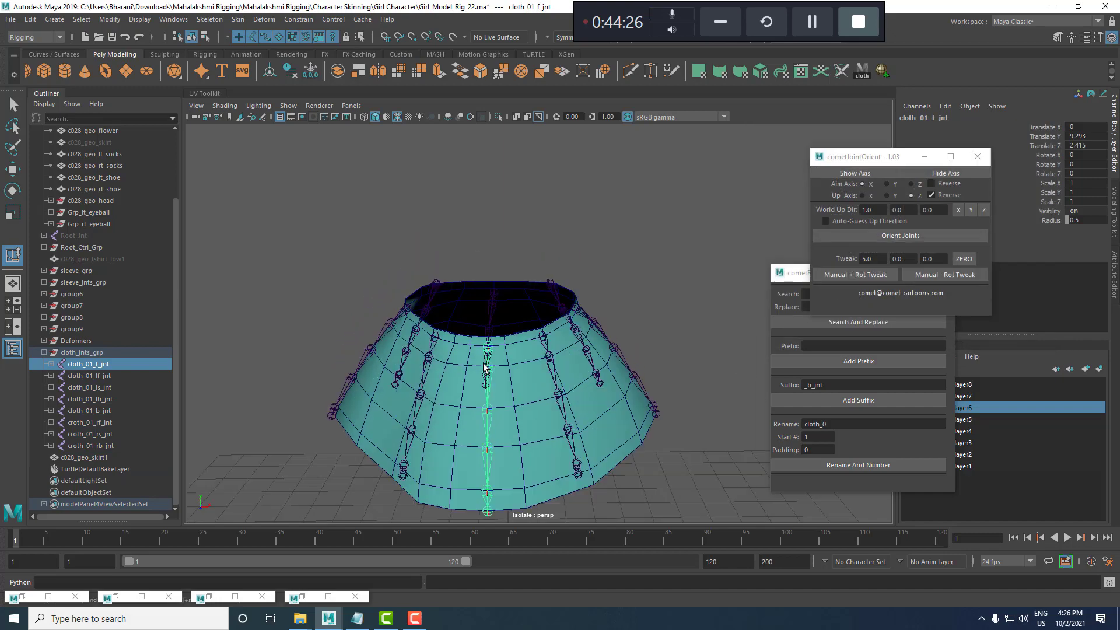
left_click_drag(515, 326, 480, 275, "alt")
scroll(443, 258, "up", 5)
left_click(435, 250)
right_click_drag(435, 240, 368, 224)
right_click_drag(403, 163, 427, 245)
scroll(430, 257, "down", 6)
left_click_drag(430, 257, 472, 278, "alt")
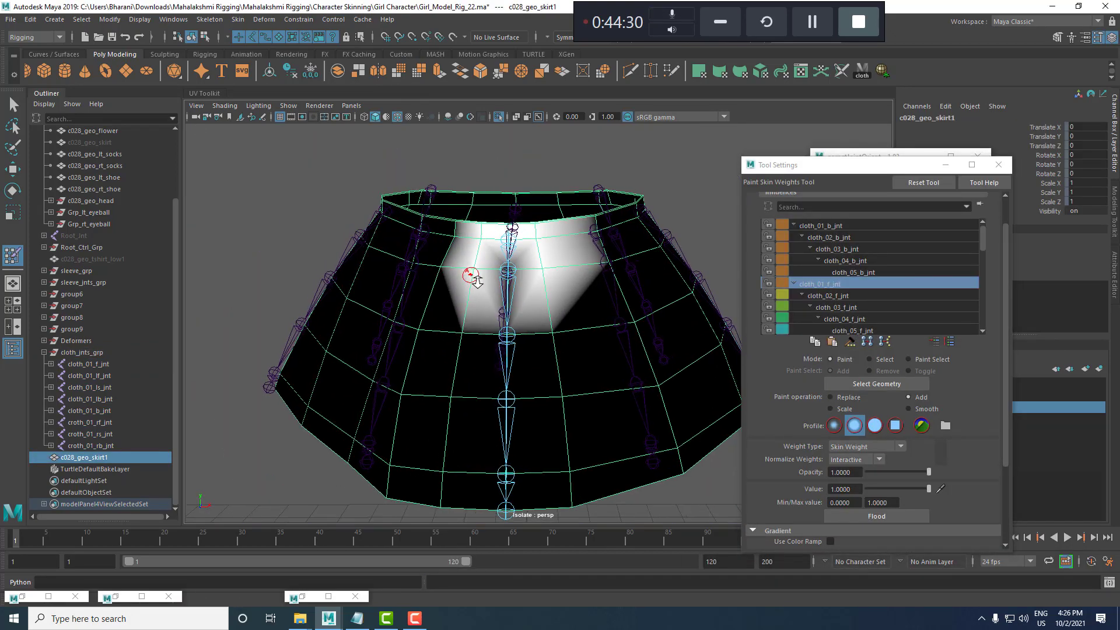
Show the weights of cloth_02_f_jnt and examine how they spread over the skirt's front.
scroll(461, 257, "up", 3)
left_click_drag(434, 195, 503, 247, "alt")
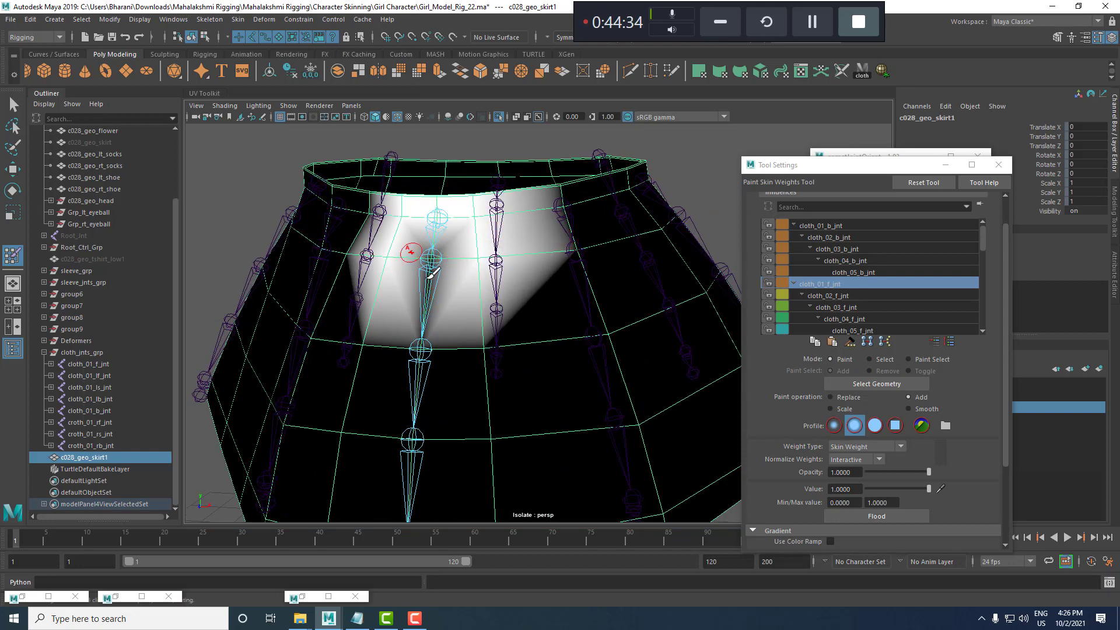
right_click_drag(430, 282, 436, 312)
left_click_drag(465, 312, 393, 249, "alt")
scroll(393, 249, "up", 2)
left_click_drag(432, 300, 487, 309, "alt")
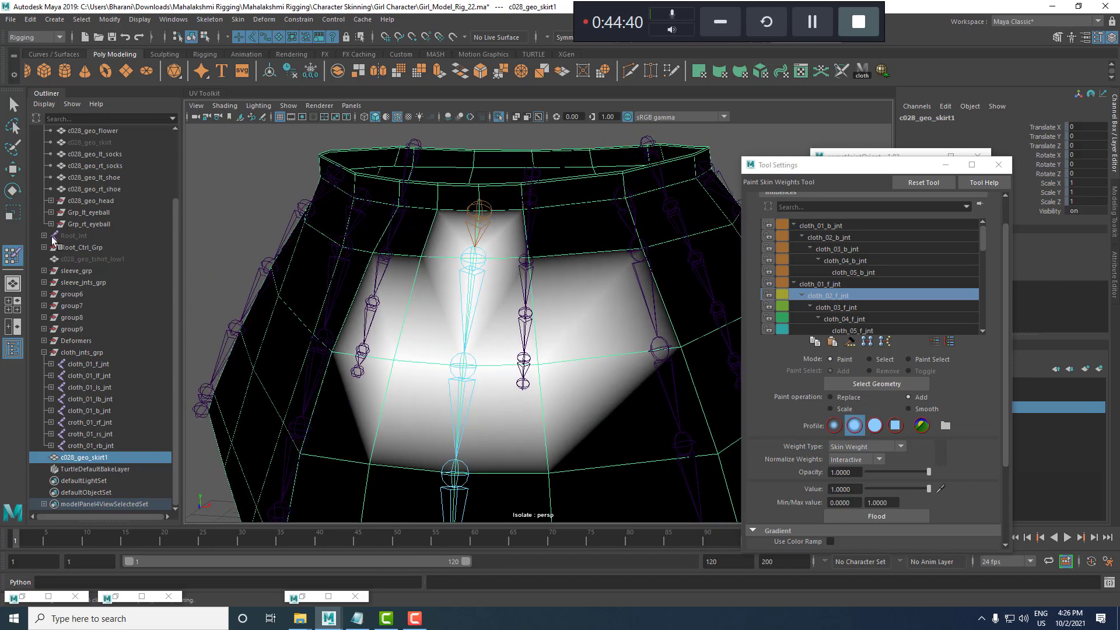
Select the skirt vertex at the top joint of the front chain and flood it with weight 1 for cloth_01_f_jnt.
left_click(14, 105)
mouse_move(533, 277)
right_mouse_down("alt")
mouse_move(511, 271)
mouse_move(545, 282)
right_mouse_up("alt")
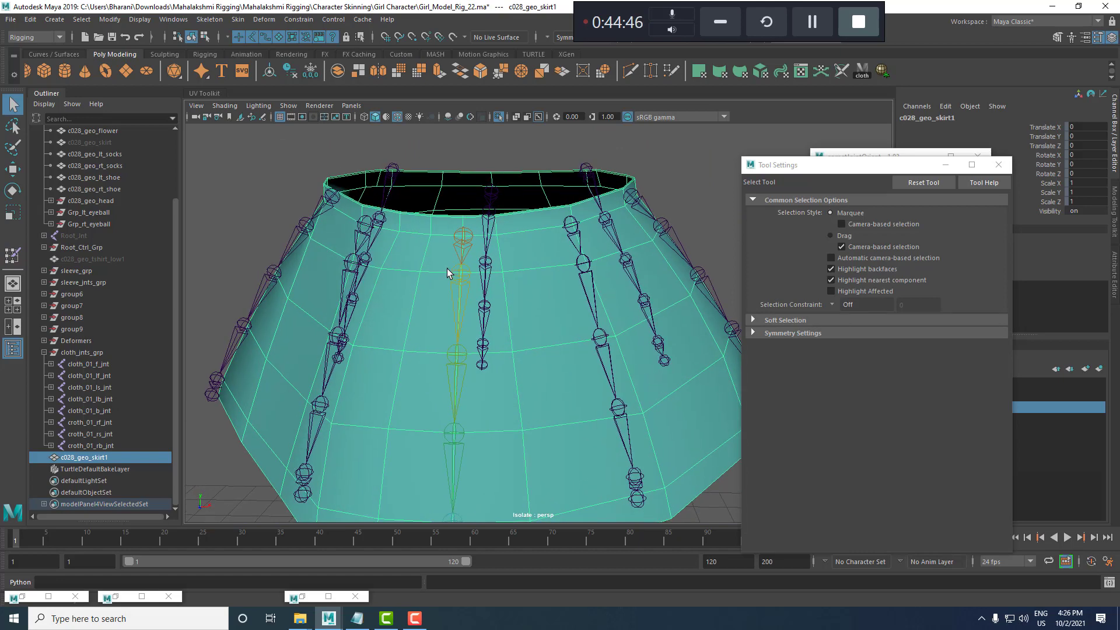
mouse_move(468, 266)
left_mouse_down("alt")
mouse_move(548, 282)
mouse_move(469, 266)
left_mouse_up("alt")
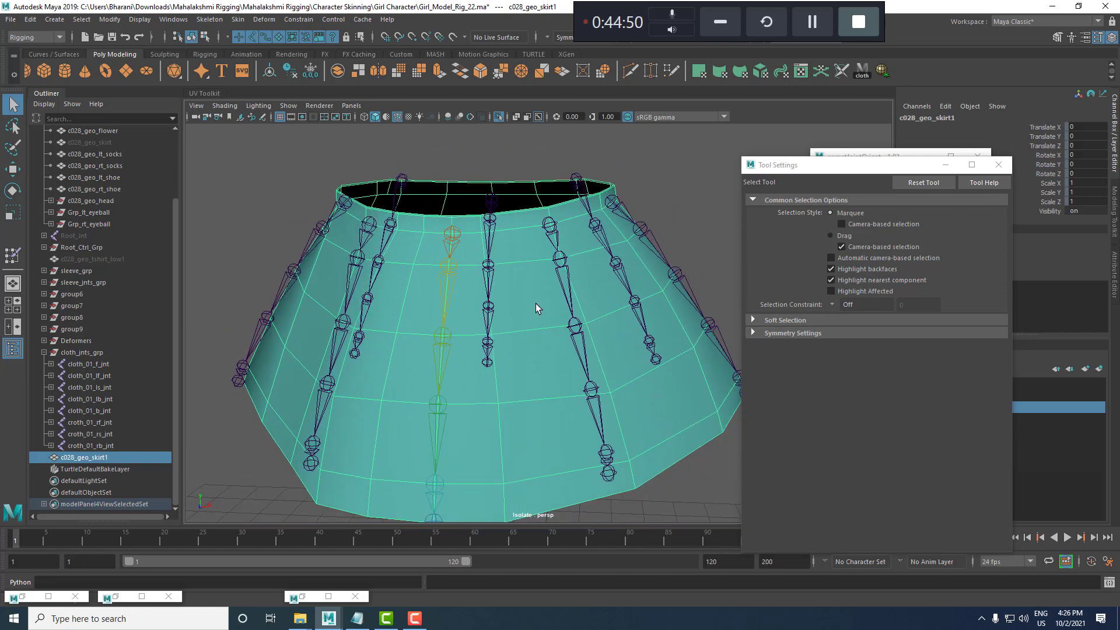
scroll(531, 309, "up", 6)
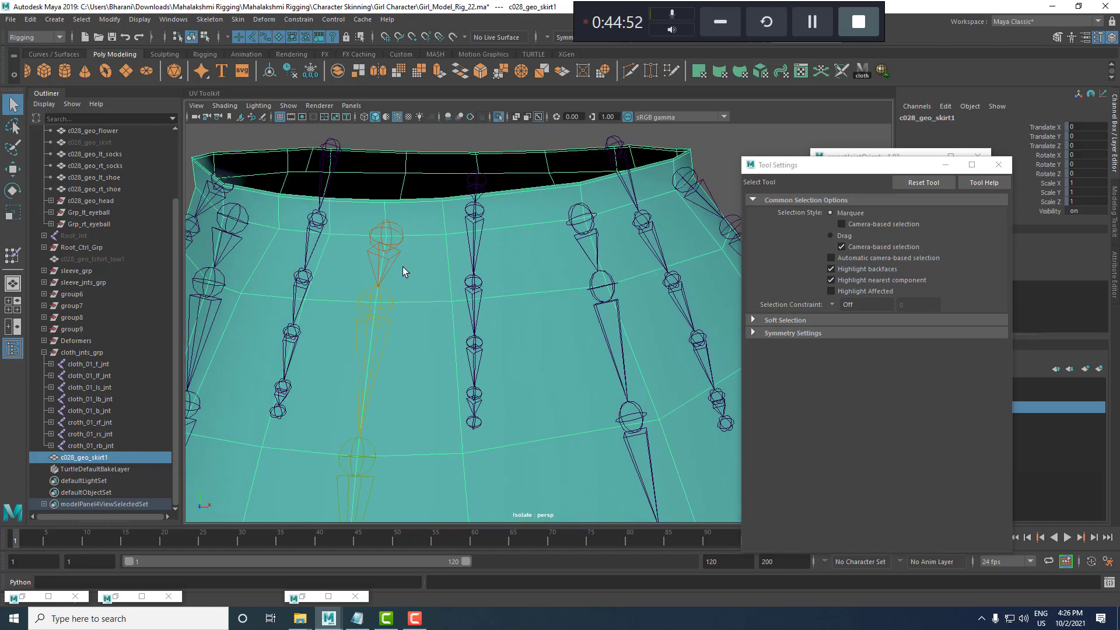
right_click_drag(402, 268, 436, 266)
left_click(11, 257)
scroll(443, 274, "down", 5)
left_click(909, 515)
scroll(557, 373, "up", 4)
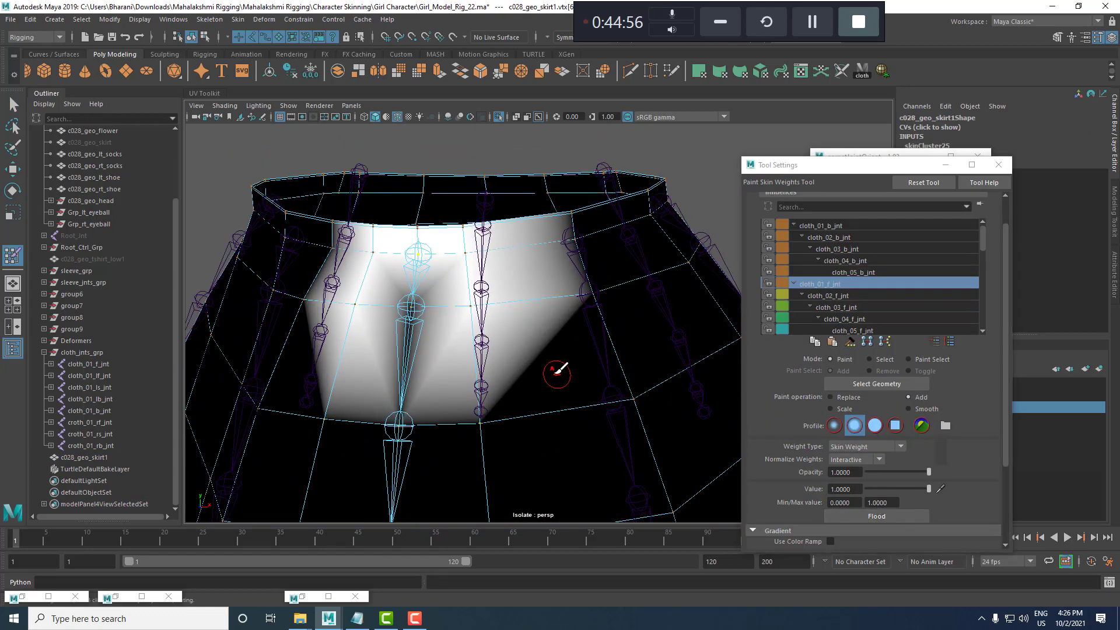
Select the vertex at the second joint of the front chain and flood it with weight 1 for cloth_02_f_jnt.
key("w")
left_click(413, 308)
left_click(12, 257)
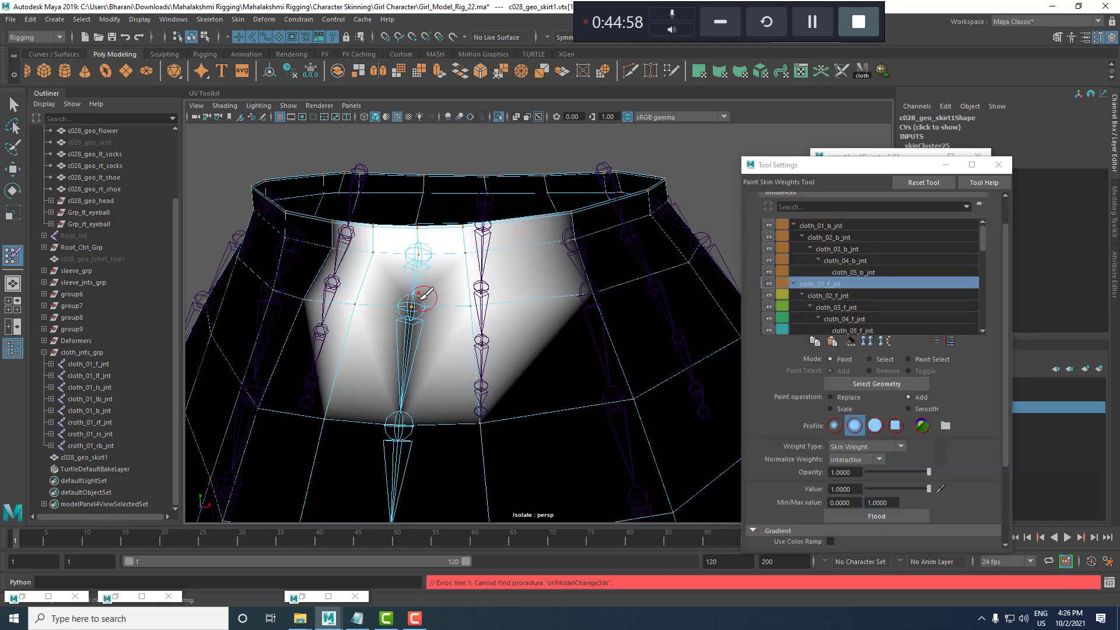
right_click_drag(455, 301, 517, 372)
left_click(876, 516)
scroll(578, 326, "down", 4)
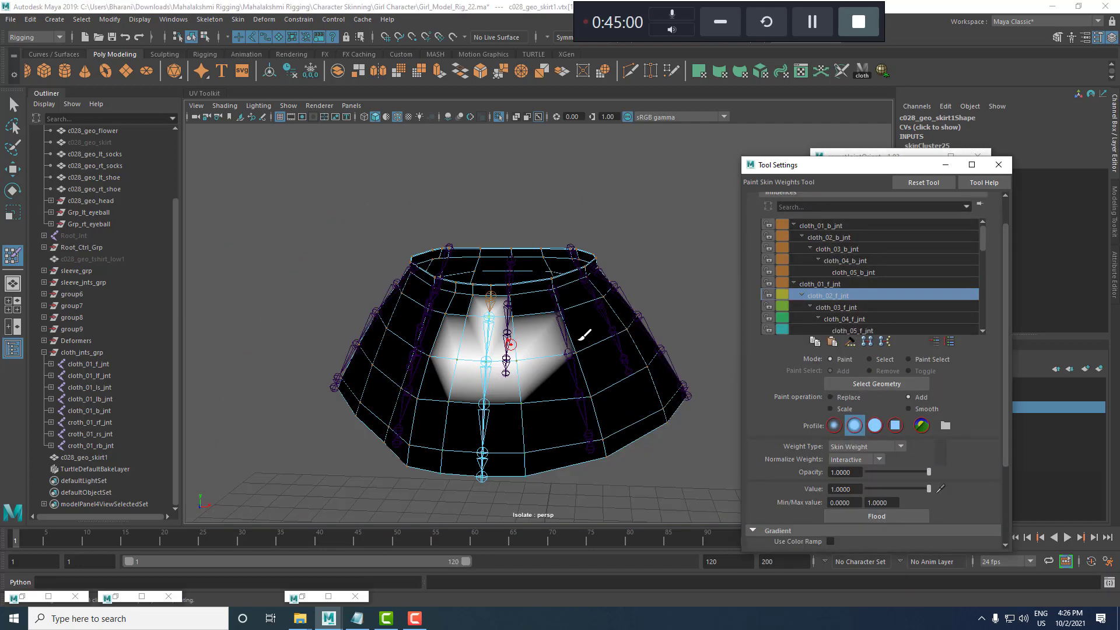
Leave weight painting and delete the c028_geo_skirt1 mesh from the scene.
key("w")
key("Delete")
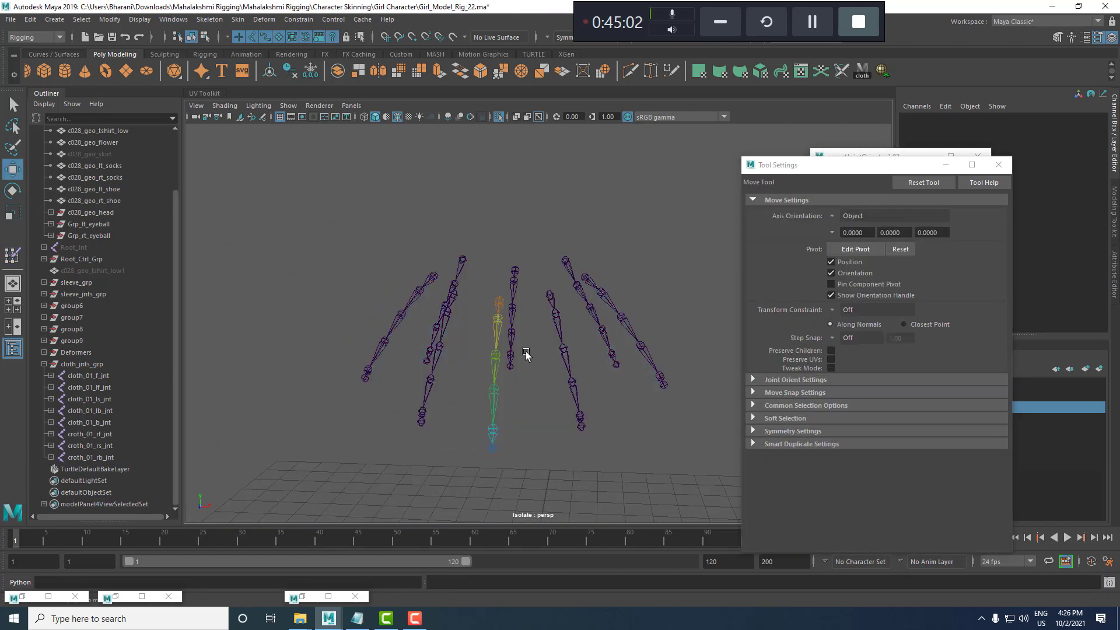
left_click_drag(598, 349, 465, 343, "alt")
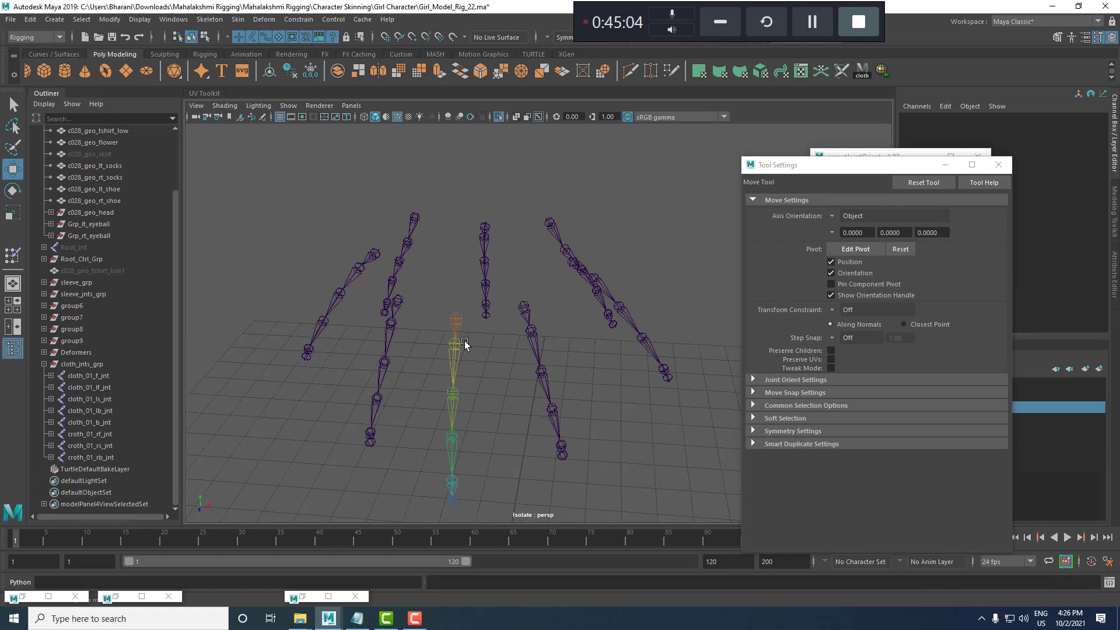
Switch to the Modeling menu set and look through its mesh creation and editing commands.
left_click(35, 37)
left_click(33, 52)
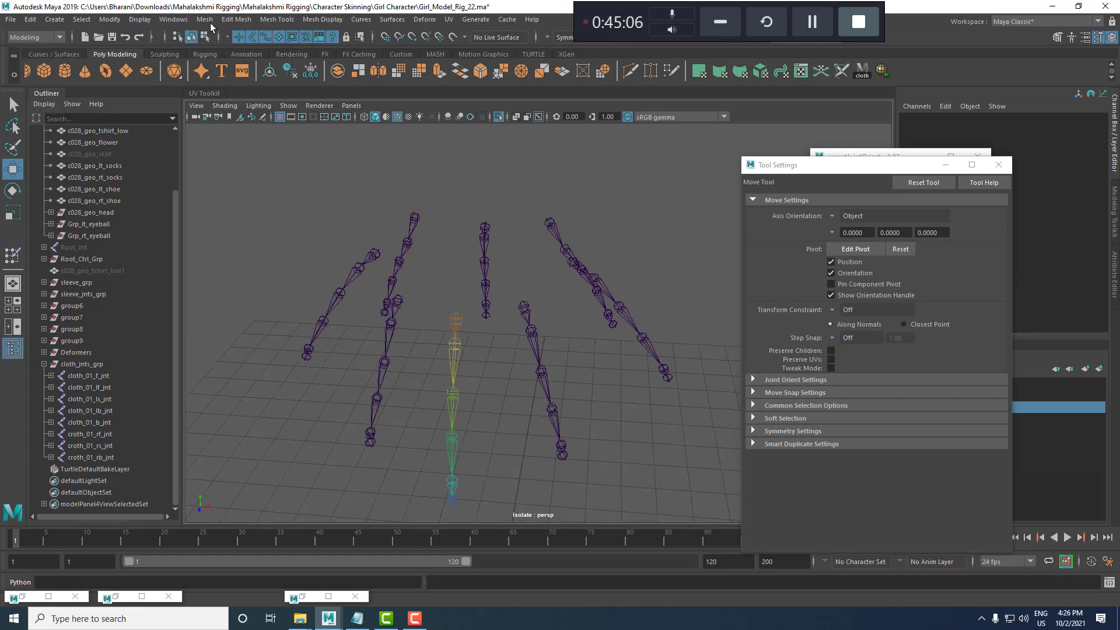
left_click(206, 20)
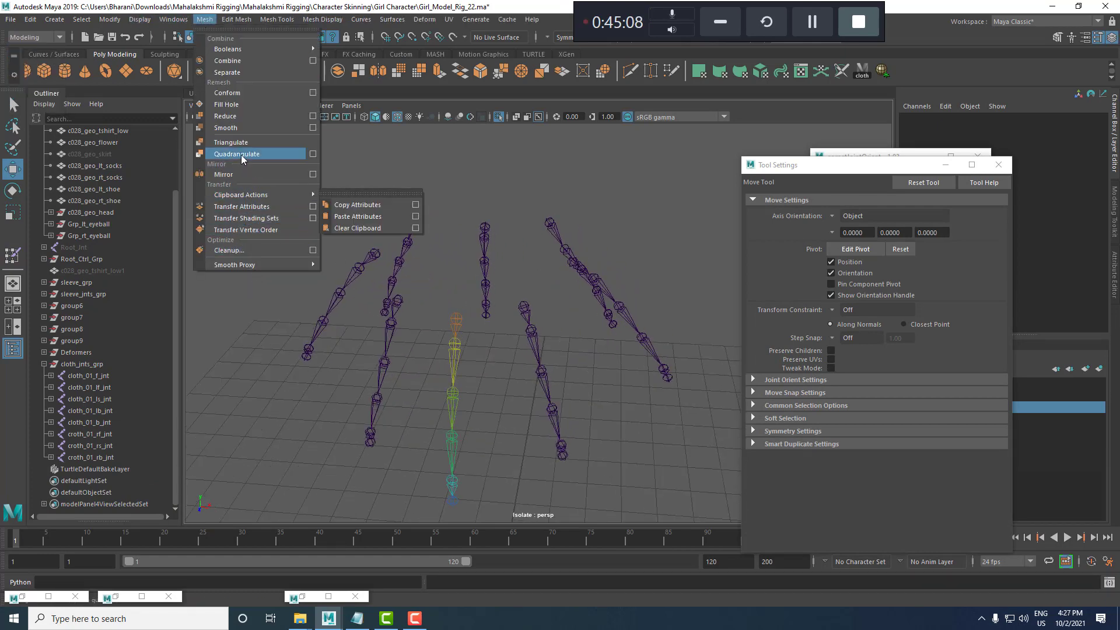
mouse_move(236, 19)
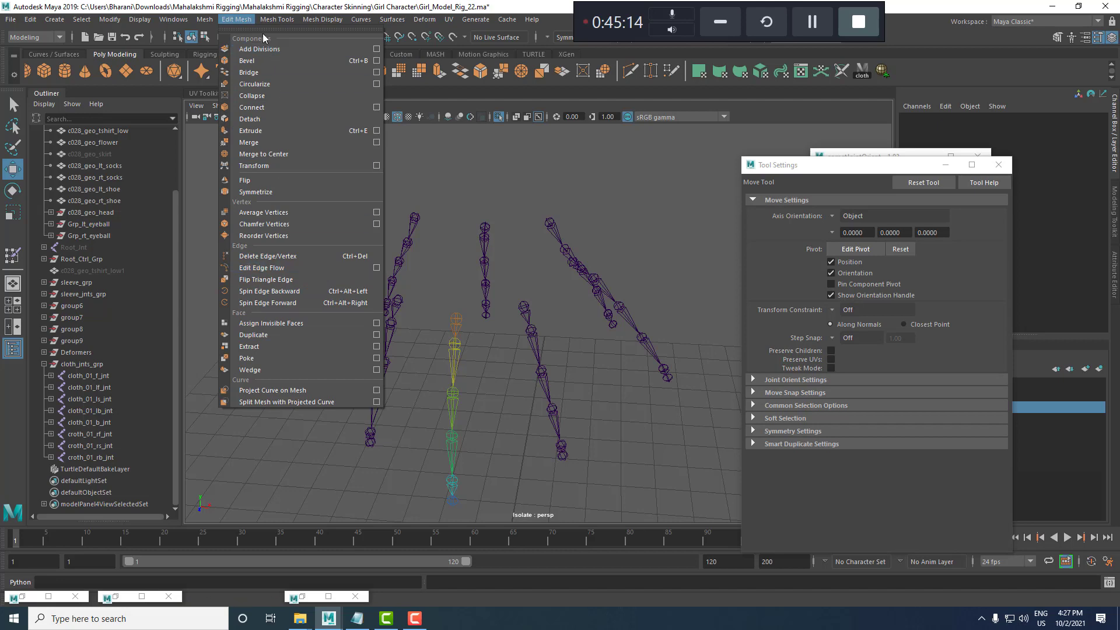
mouse_move(277, 19)
left_click(295, 96)
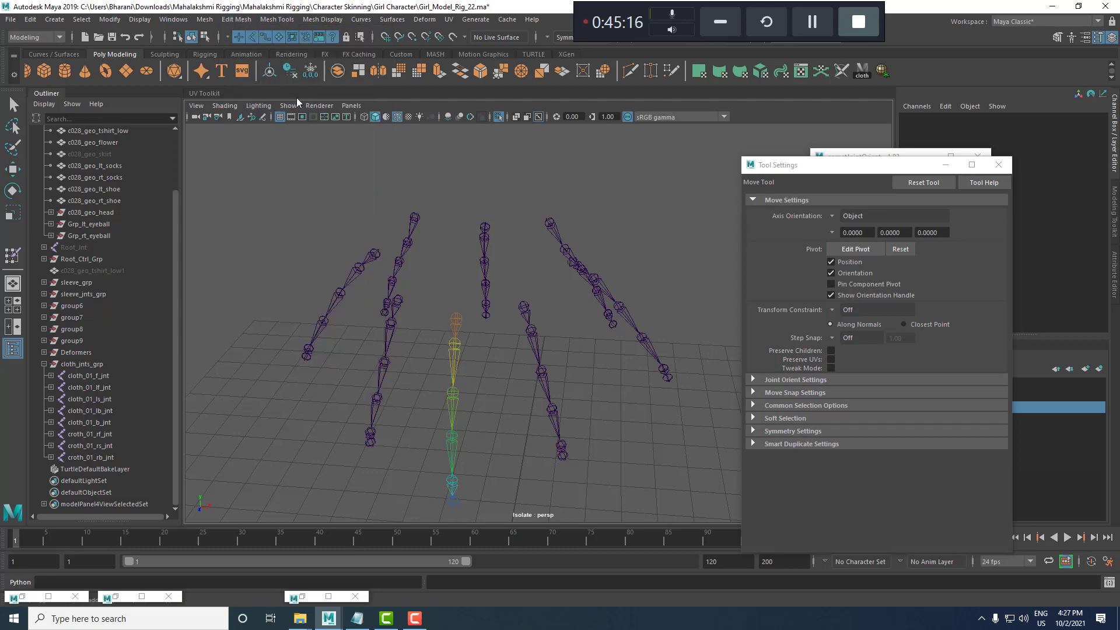
Try to draw a polygon by placing vertices on the joints down the front cloth chain.
scroll(493, 298, "up", 4)
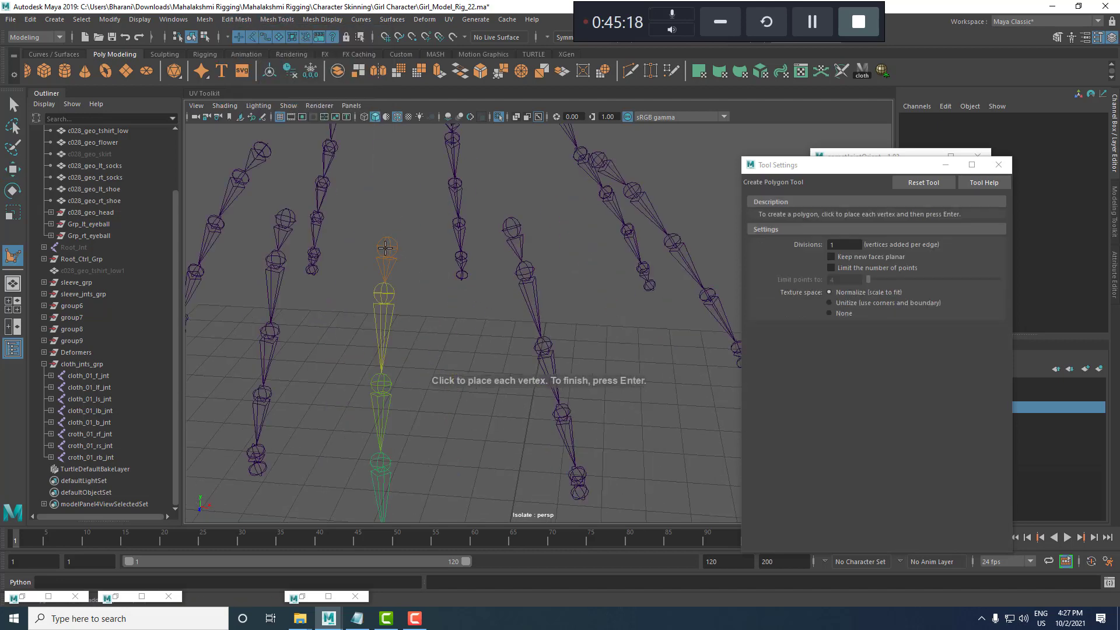
left_click(384, 294)
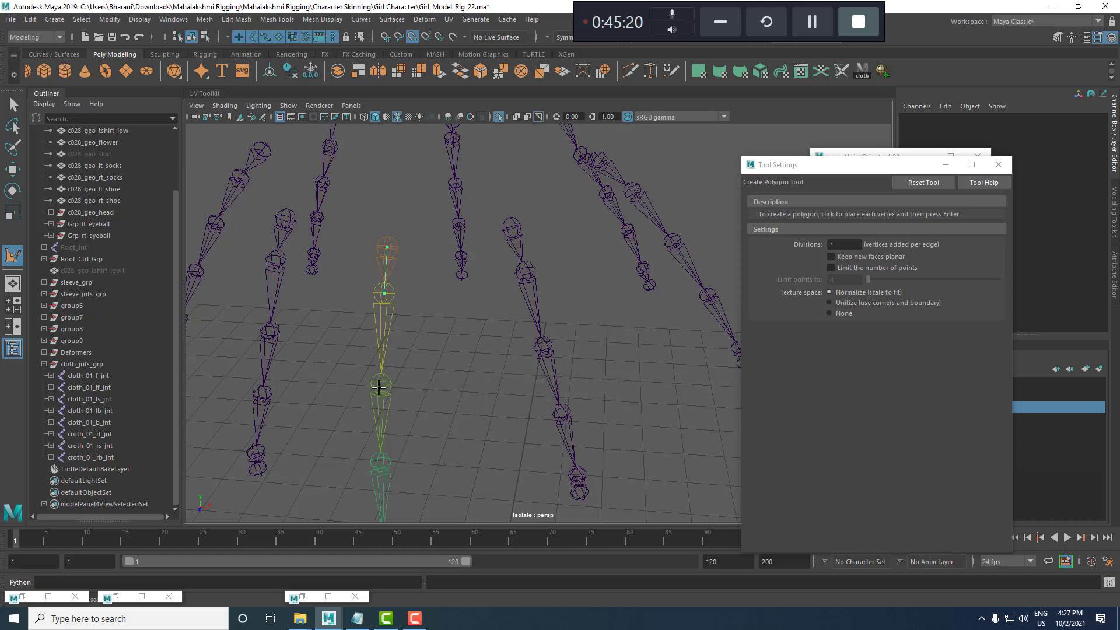
middle_click_drag(449, 421, 448, 330, "alt")
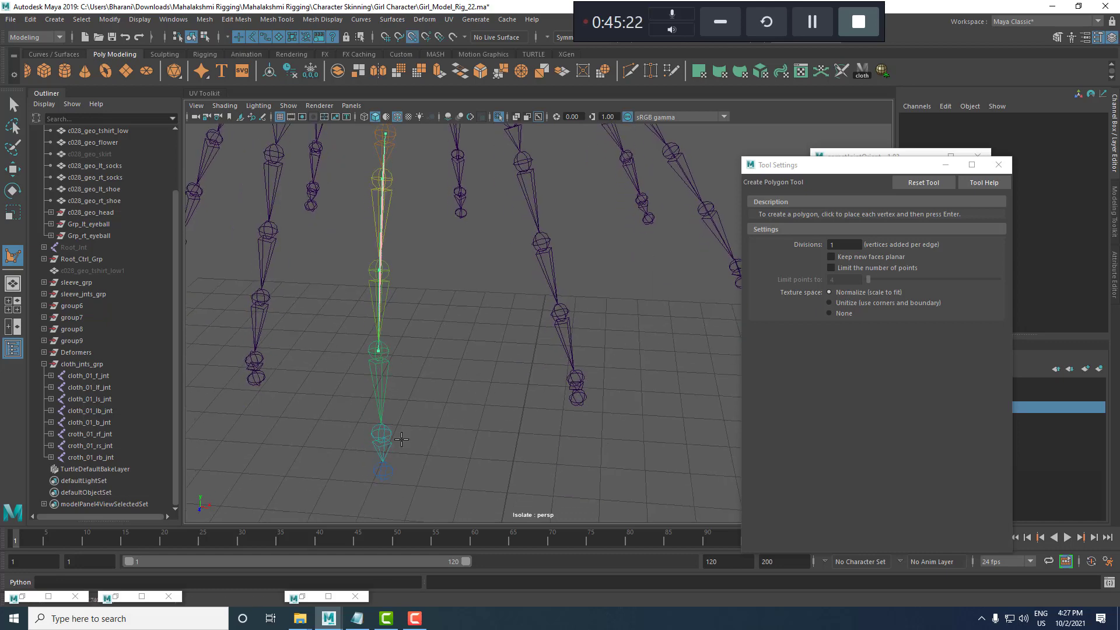
left_click(381, 436)
left_click(383, 471)
scroll(513, 463, "down", 4)
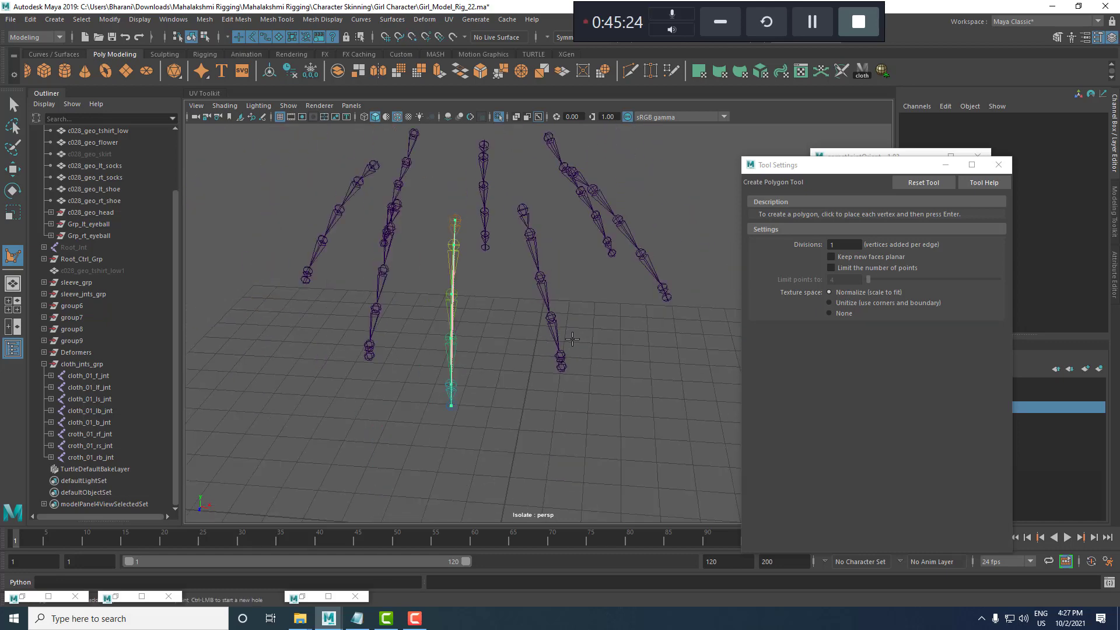
Continue the polygon outline with vertices up the joints of the chain beside the front one.
left_click_drag(606, 392, 556, 406, "alt")
left_click(505, 396)
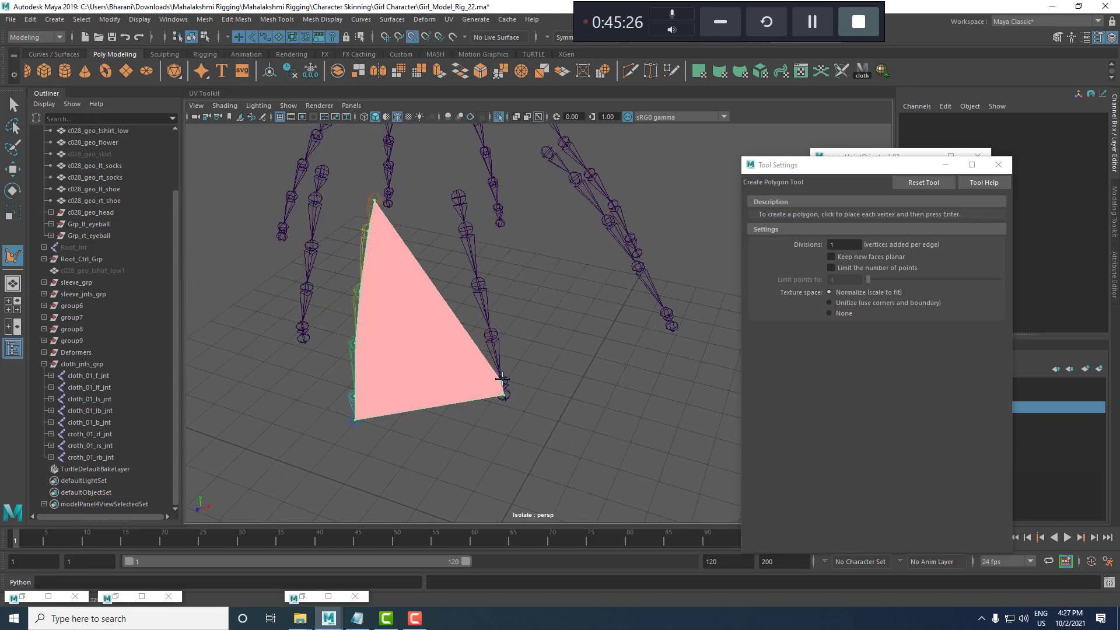
left_click(491, 333)
left_click(479, 285)
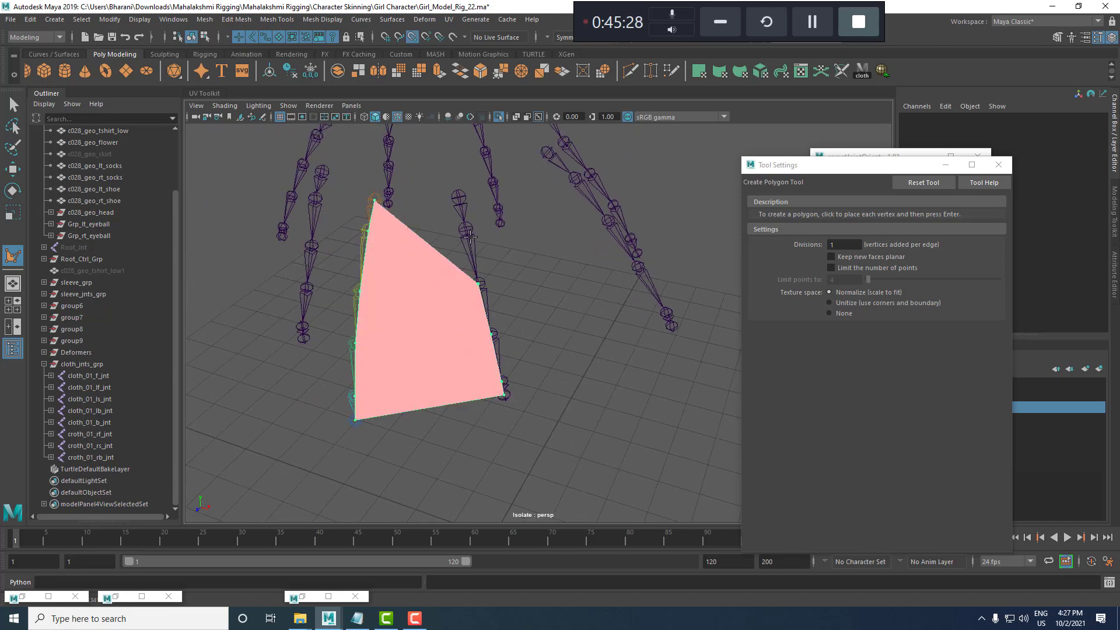
left_click(466, 230)
left_click(460, 189)
left_click_drag(460, 189, 531, 284, "alt")
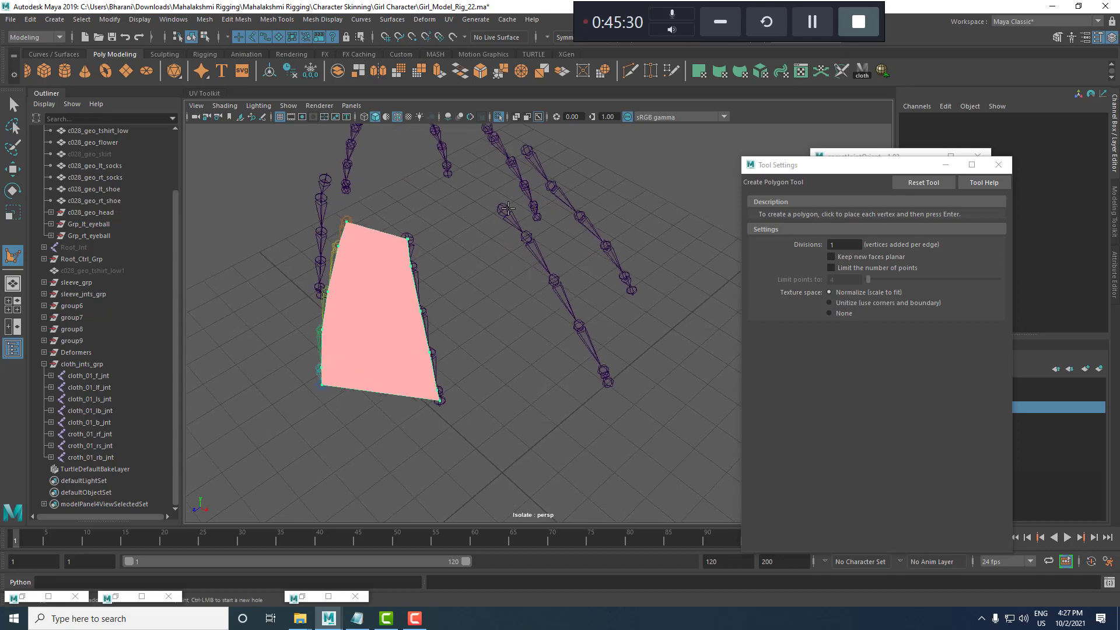
Try extending the polygon onto the top two joints of the side chain, and discard the unfinished polygon.
left_click(503, 208)
left_click(526, 237)
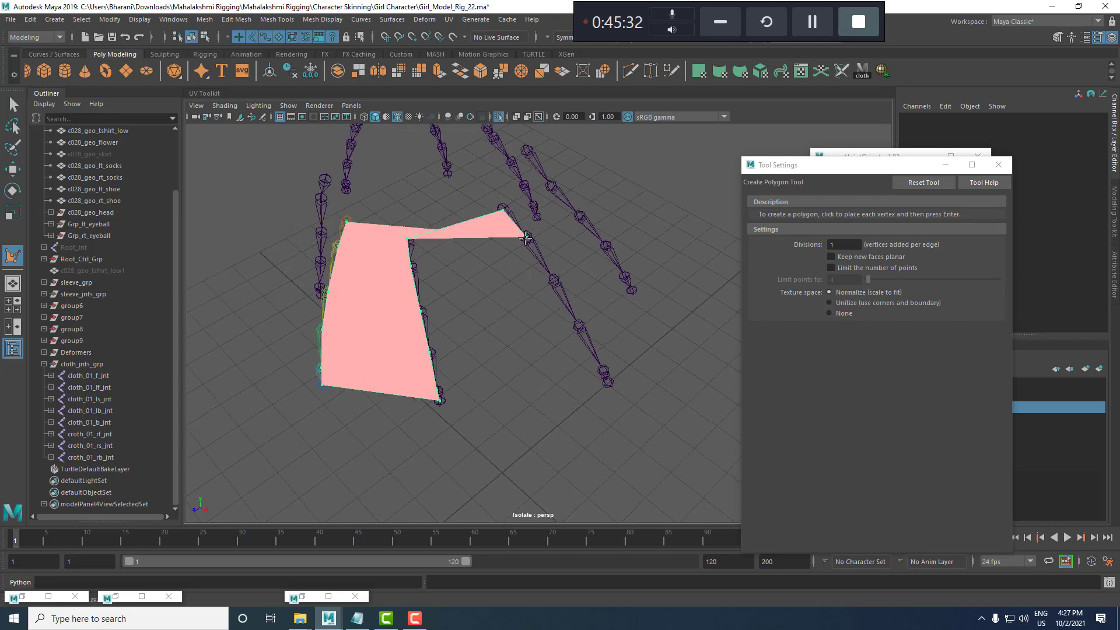
key("ctrl+z")
scroll(512, 367, "down", 4)
key("Delete")
left_click_drag(466, 366, 516, 333, "alt")
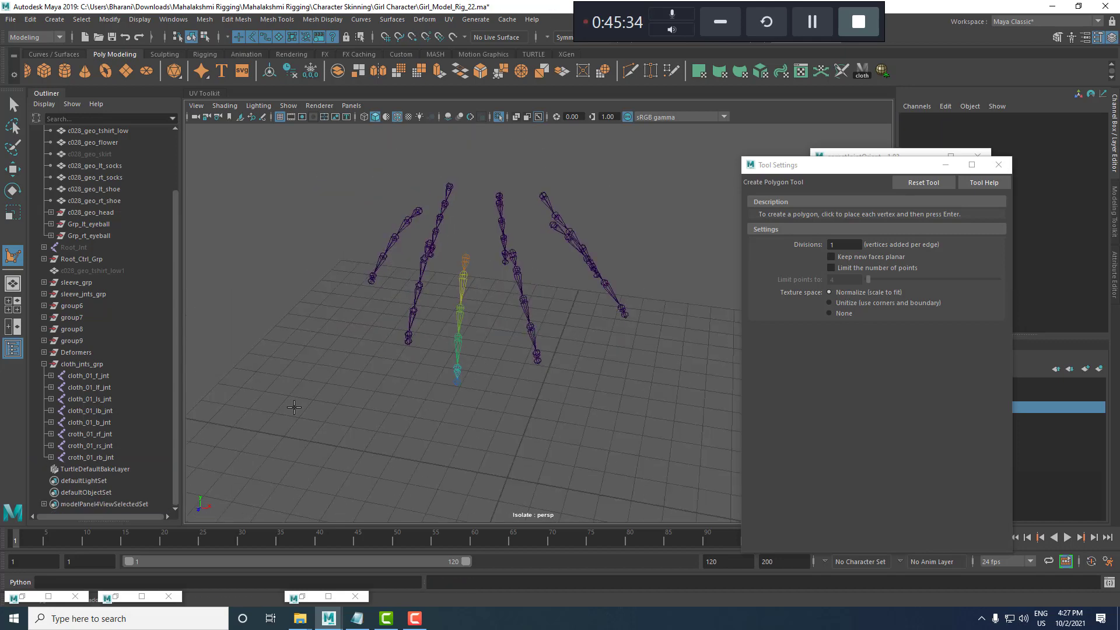
key("w")
Add a polygon cylinder to the isolated view set and raise it to Translate Y 8.528 among the cloth chains.
left_click_drag(611, 431, 619, 353, "alt")
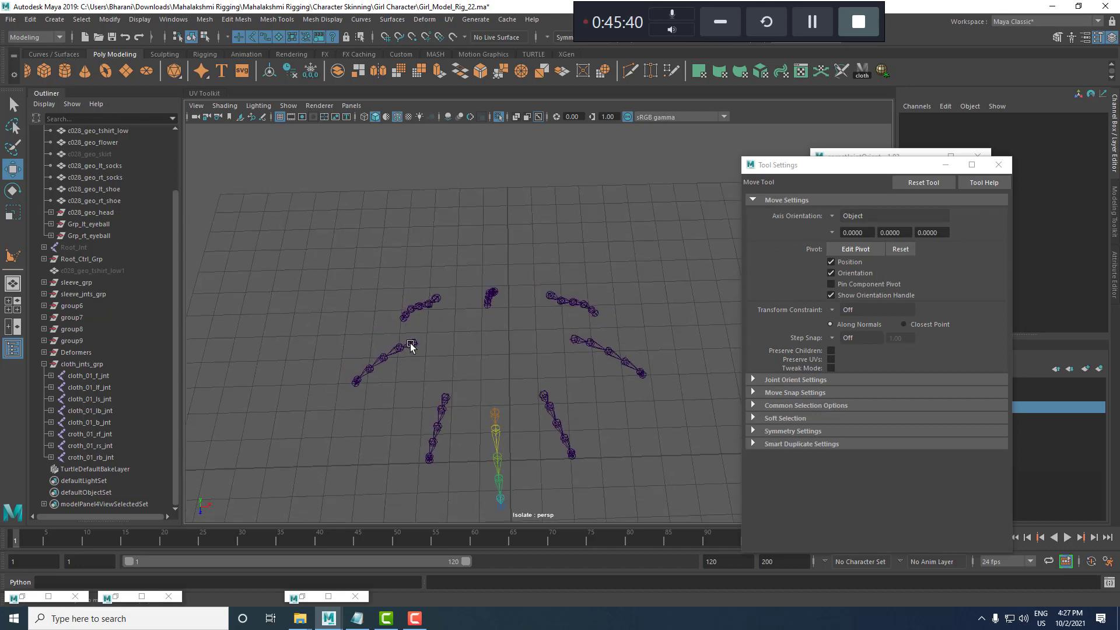
left_click_drag(530, 426, 552, 361, "alt")
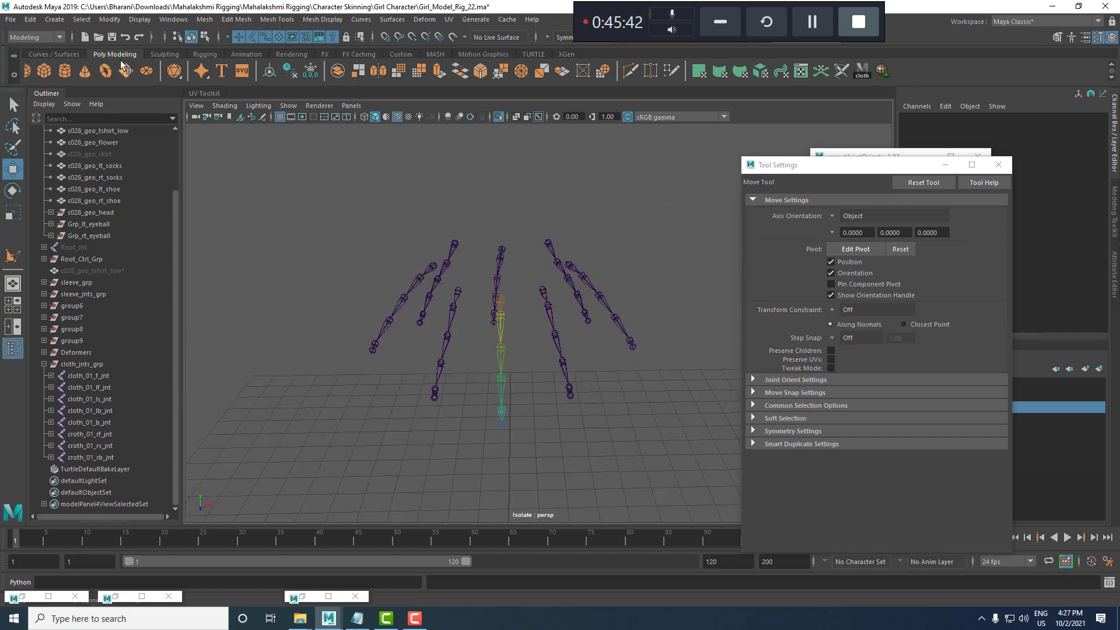
left_click(64, 73)
scroll(525, 327, "down", 2)
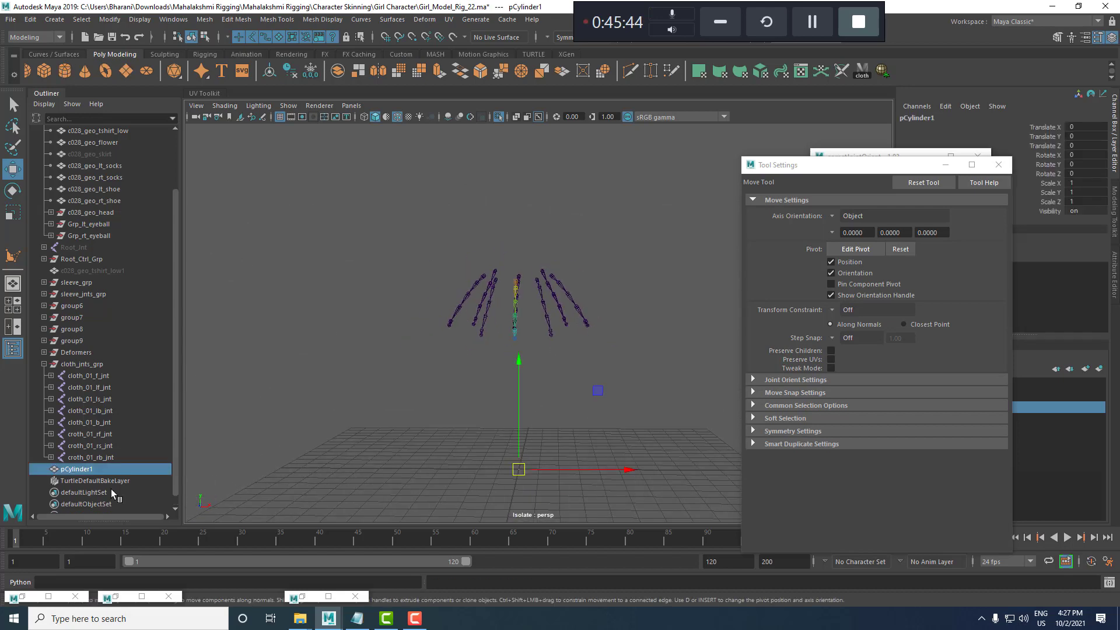
middle_click_drag(103, 454, 96, 503)
left_click_drag(525, 376, 525, 203)
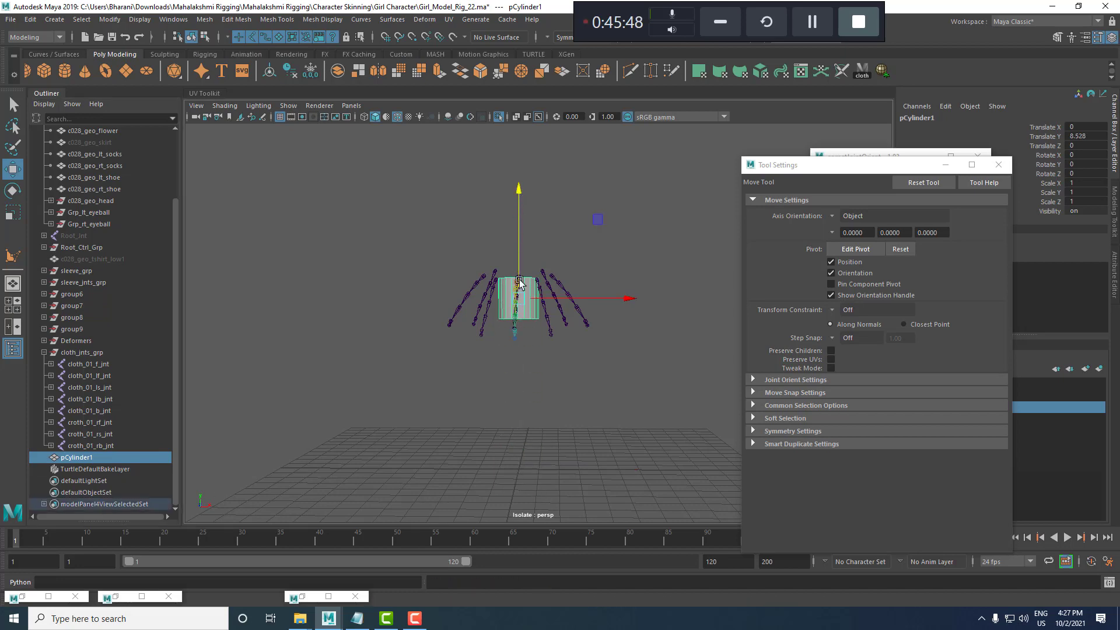
scroll(532, 307, "up", 3)
left_click(691, 222)
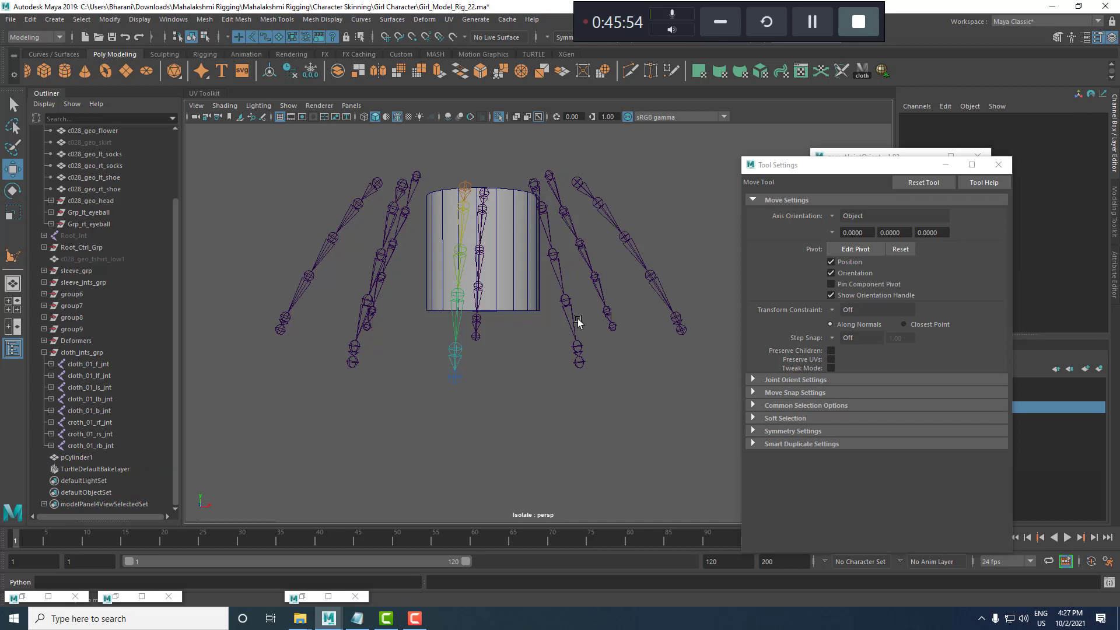
Clear the floating windows off the cylinder's attributes and set its Subdivisions Caps to 0.
left_click_drag(830, 169, 952, 339)
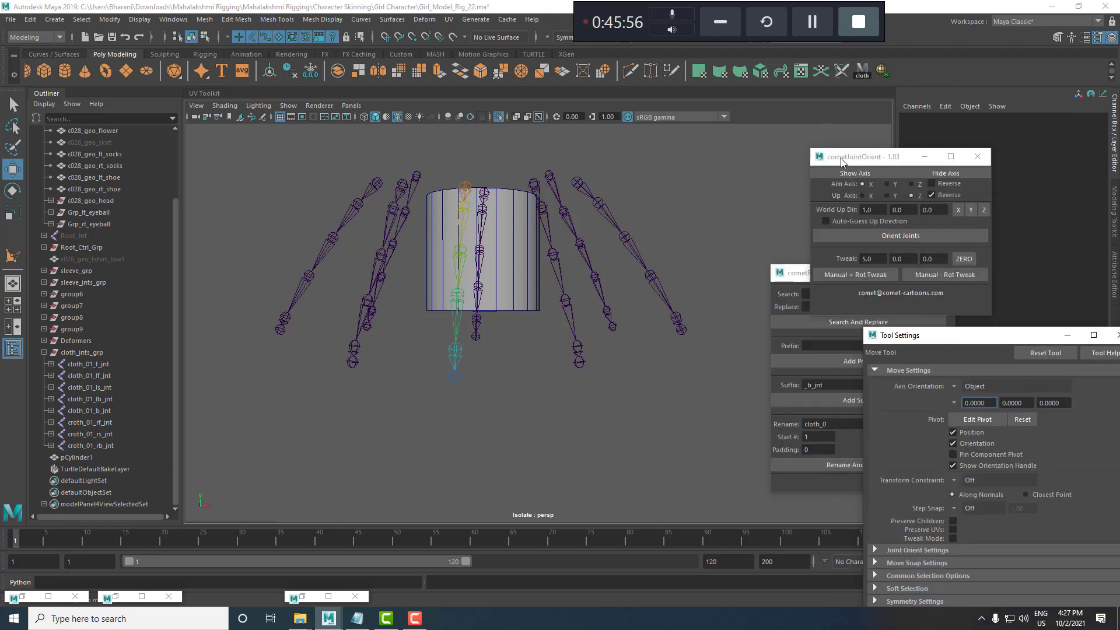
left_click_drag(841, 159, 940, 345)
left_click(515, 256)
left_click_drag(515, 257, 516, 292, "alt")
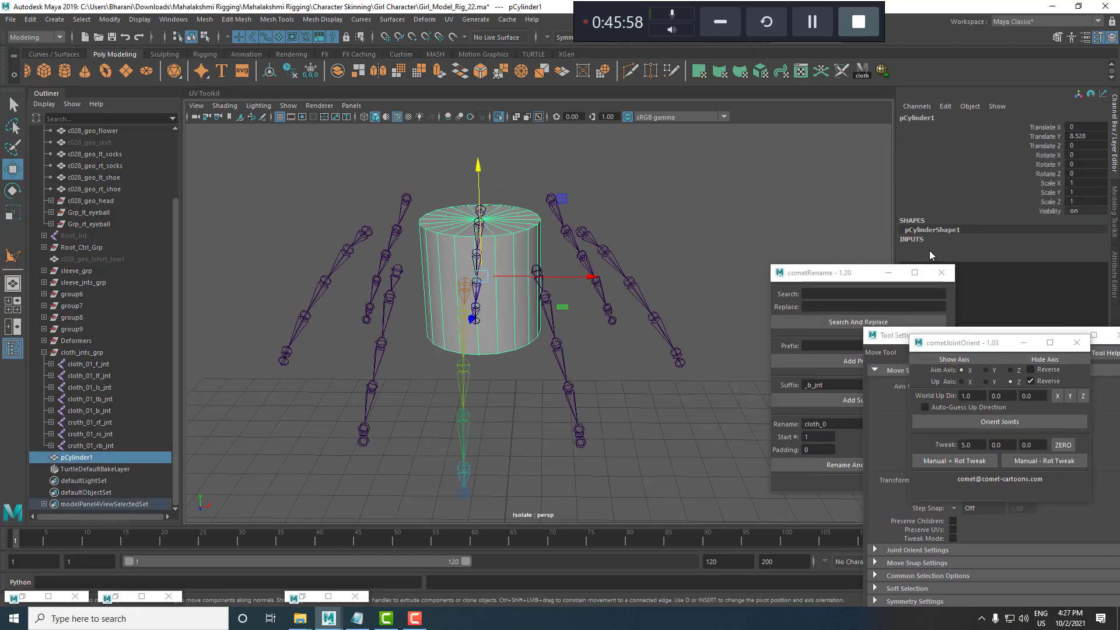
left_click(929, 249)
left_click(1049, 298)
middle_click_drag(495, 271, 412, 268)
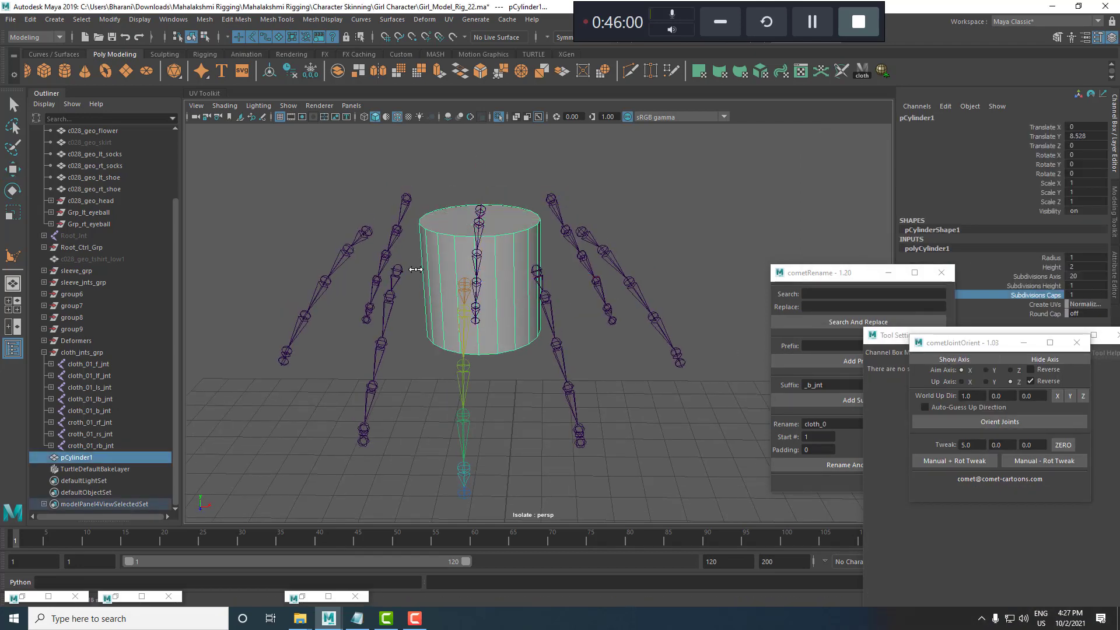
left_click_drag(626, 319, 621, 302, "alt")
Try Subdivisions Height 2 on the cylinder and return it to 1.
left_click(1051, 287)
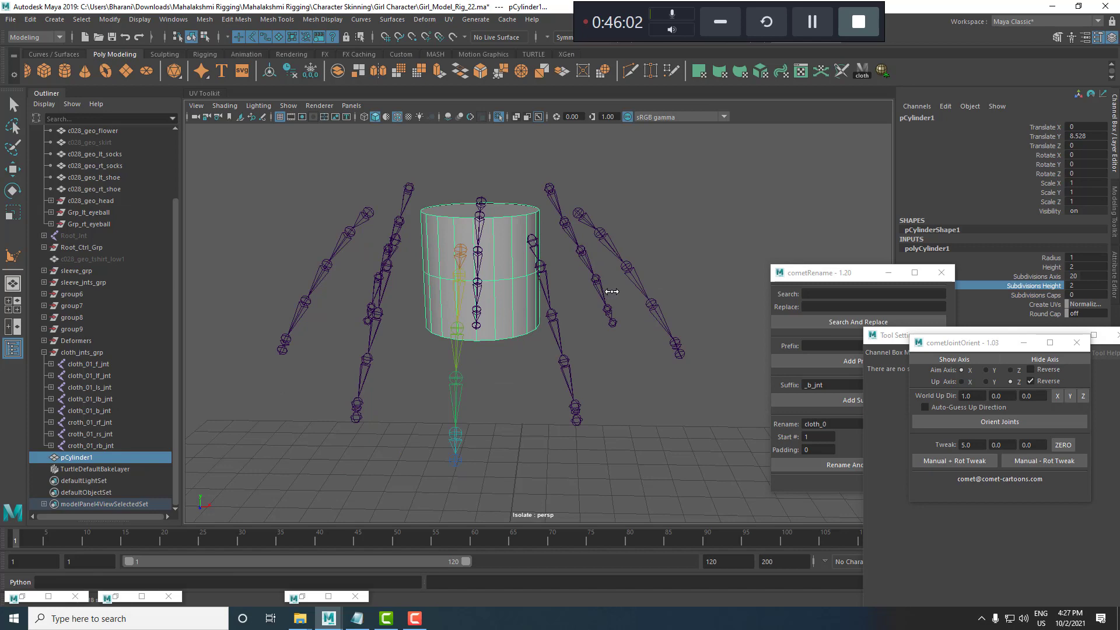
left_click_drag(505, 333, 494, 282, "alt")
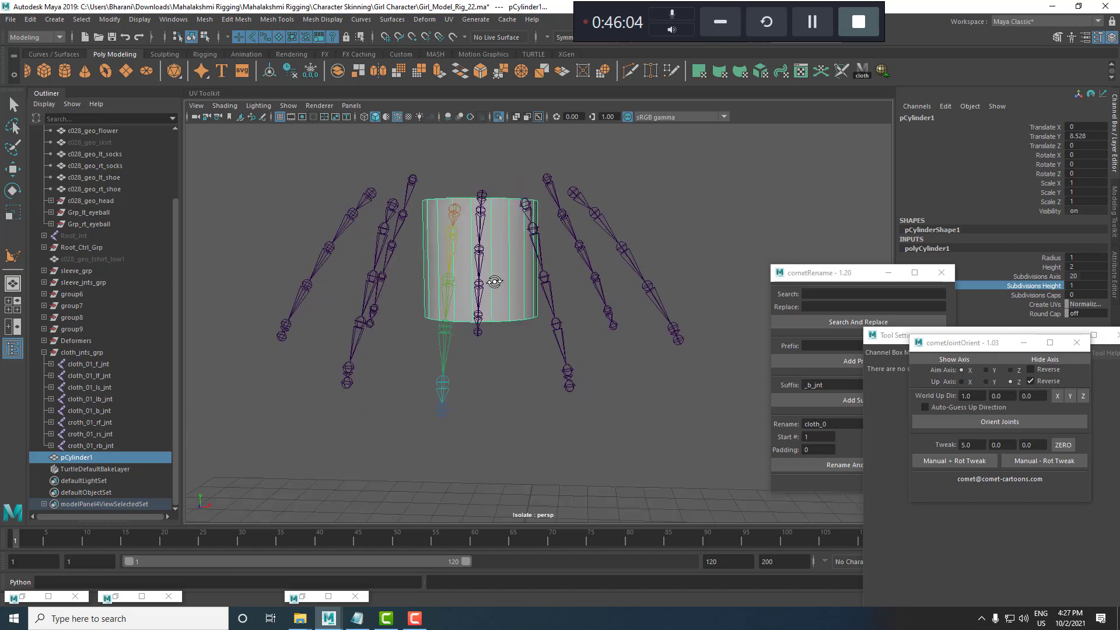
left_click_drag(511, 319, 506, 299, "alt")
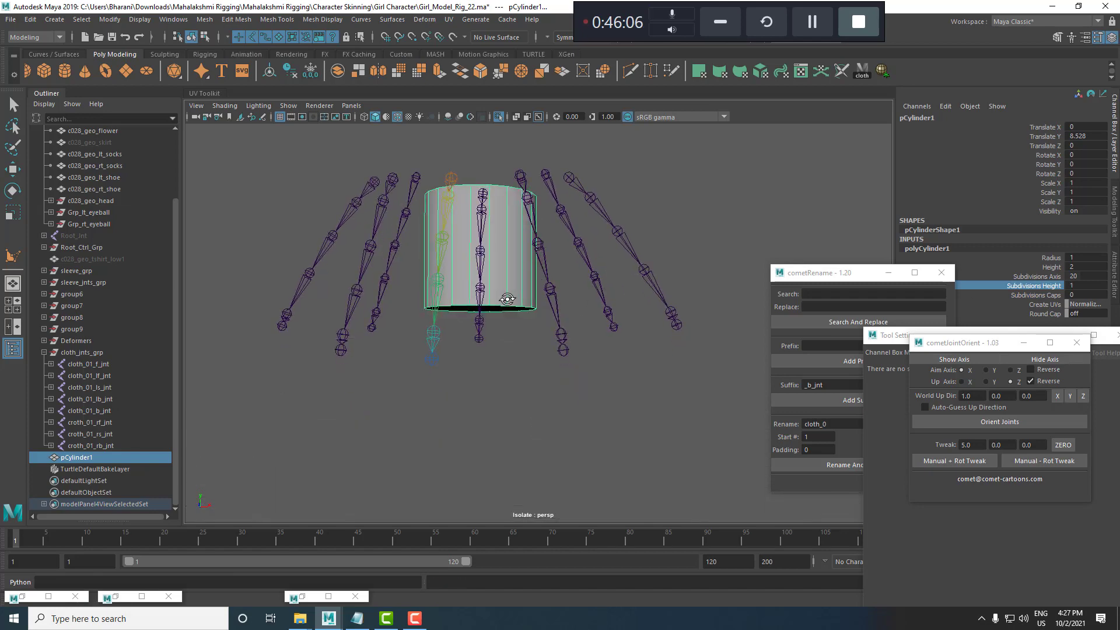
Select the cylinder's bottom vertices and scale the ring outward toward the lower ends of the joint chains.
key("F8")
left_click_drag(374, 291, 670, 411)
key("r")
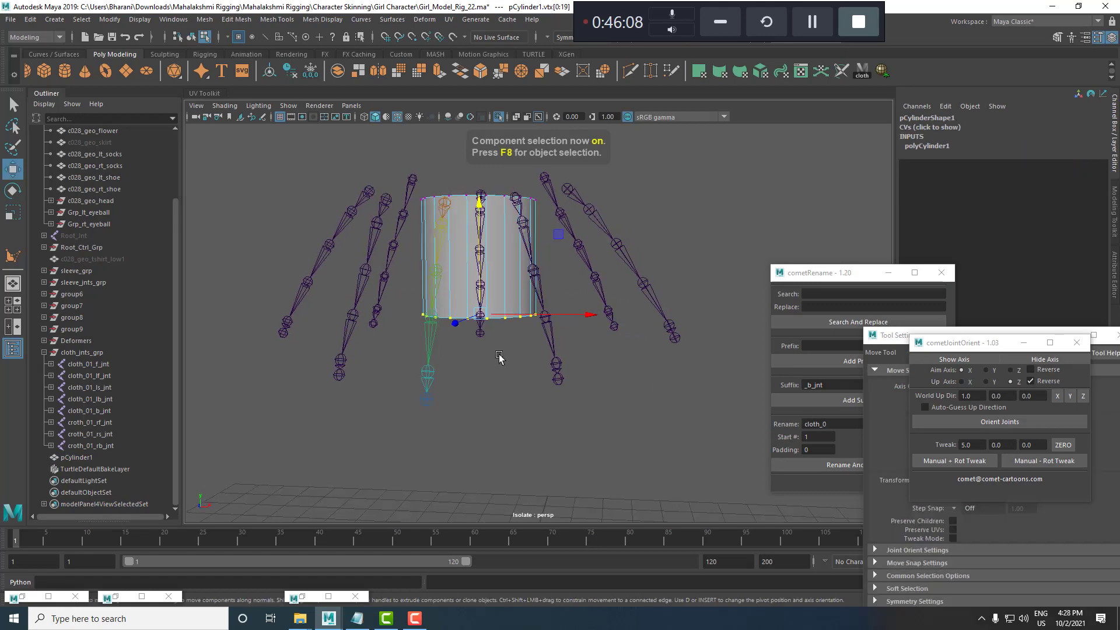
right_click_drag(500, 287, 504, 398, "ctrl+shift")
left_click_drag(481, 316, 490, 263)
key("w")
Select the cylinder's top vertices, widen the ring and adjust its height to the upper joints.
left_click_drag(477, 198, 502, 241, "alt")
left_click_drag(360, 163, 540, 228)
left_click_drag(540, 228, 569, 191, "alt")
key("r")
key("w")
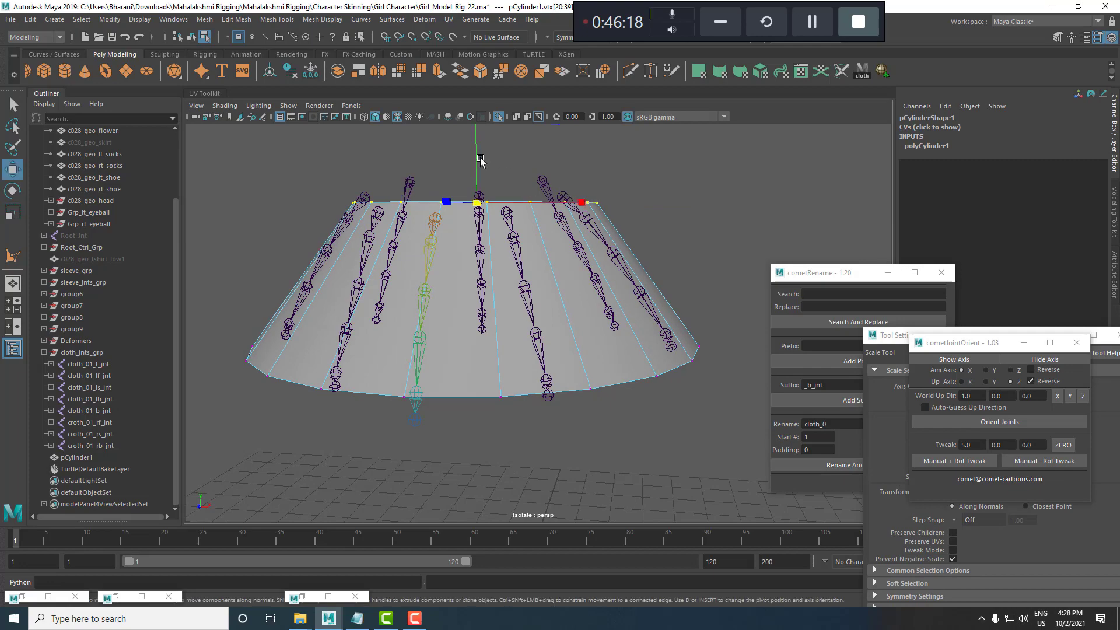
left_click_drag(480, 155, 482, 133)
Return to object selection, try a different Subdivisions Axis value on the flared cylinder and undo it.
left_click_drag(518, 201, 540, 258, "alt")
key("F8")
left_click(671, 178)
key("F8")
scroll(540, 257, "up", 2)
left_click(927, 249)
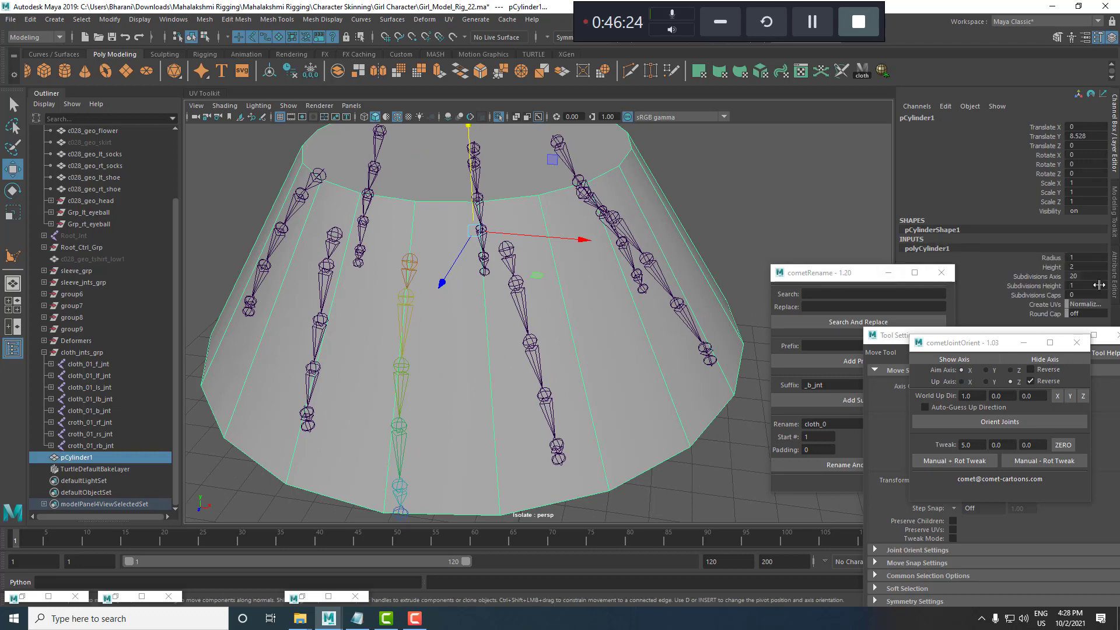
left_click(1037, 276)
middle_click_drag(640, 279, 615, 275)
key("ctrl+z")
key("ctrl+z")
key("ctrl+z")
Undo the vertex scaling and moves back to the straight cylinder and return to object selection.
scroll(584, 306, "down", 3)
left_click_drag(580, 310, 576, 333, "alt")
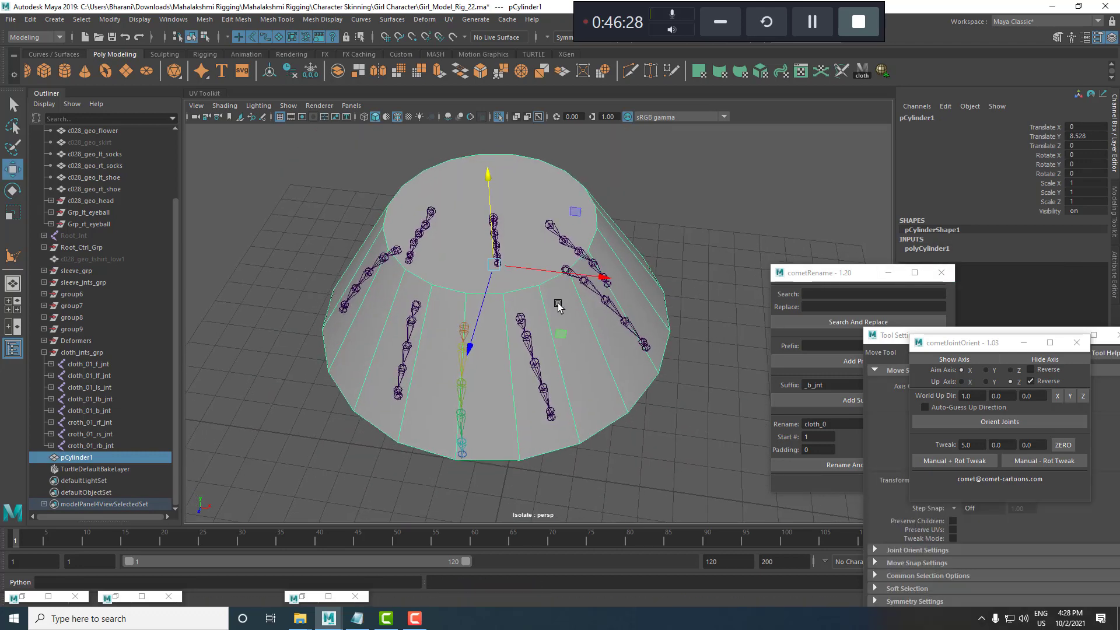
key("ctrl+z")
key("ctrl+z")
key("ctrl+z")
key("ctrl+z")
key("ctrl+z")
key("ctrl+z")
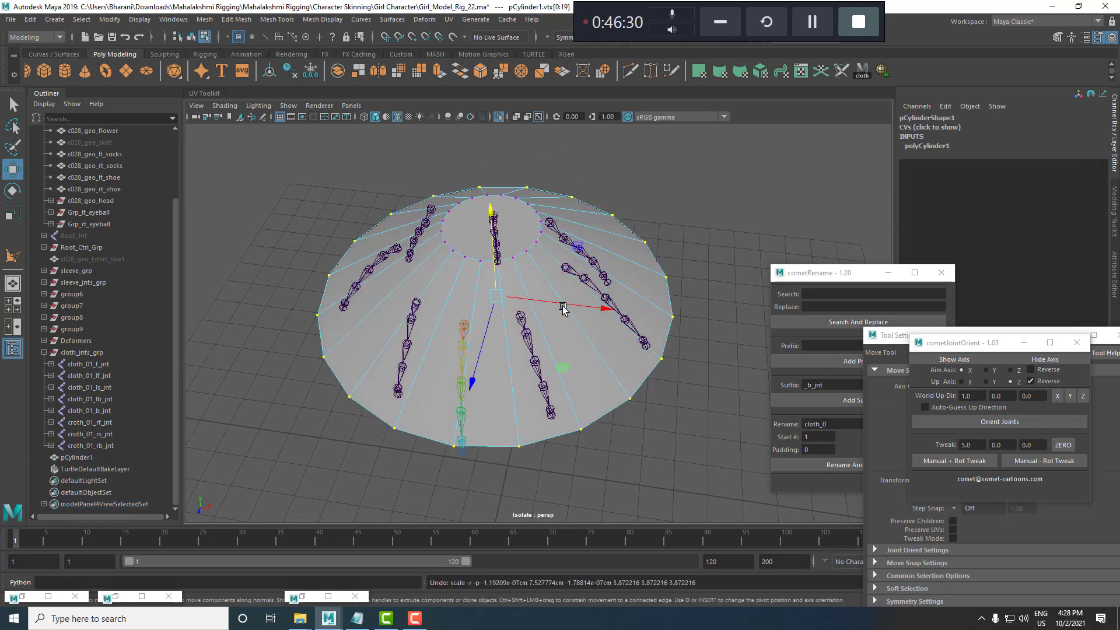
right_click(520, 247)
left_click(532, 243)
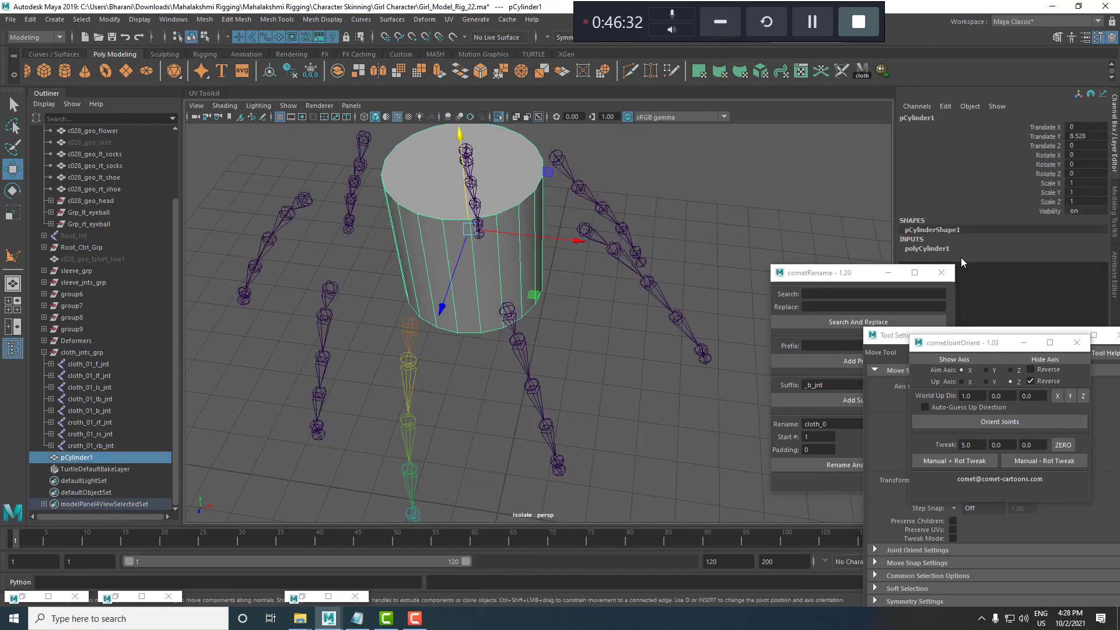
Set the cylinder's Subdivisions Axis to 8 to match the joint chains around it.
left_click(944, 251)
type("8")
key("Return")
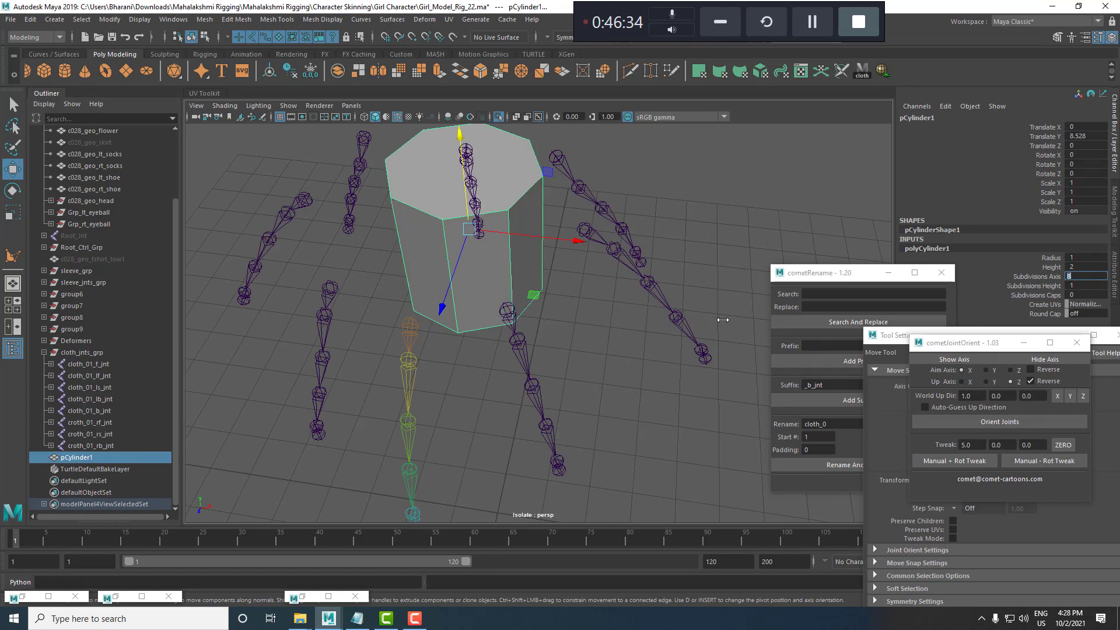
scroll(485, 354, "down", 5)
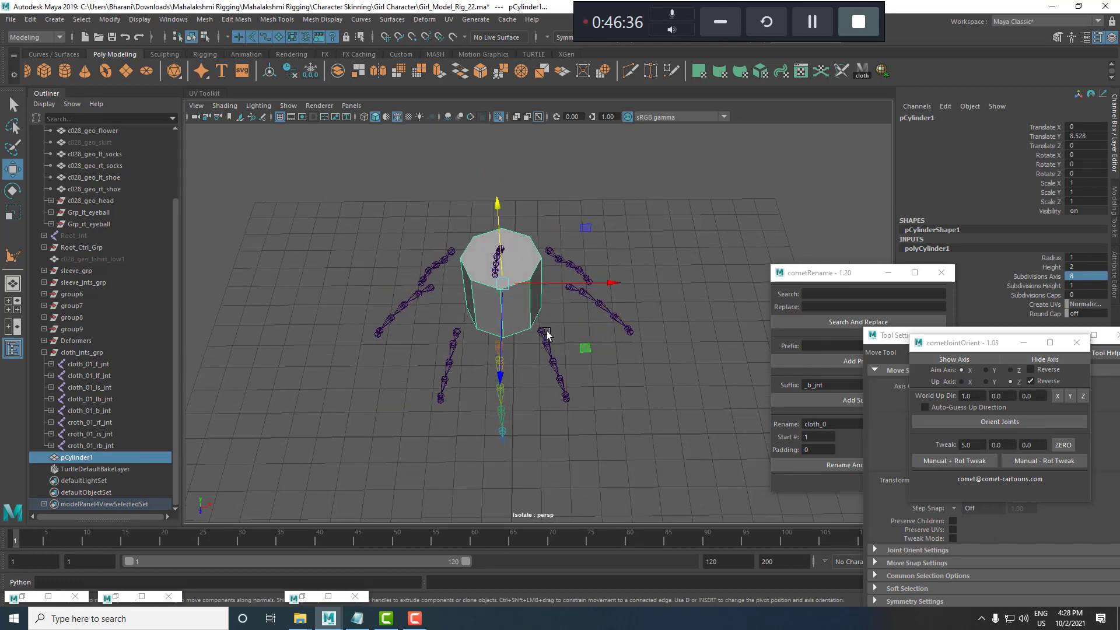
left_click_drag(547, 333, 575, 370, "alt")
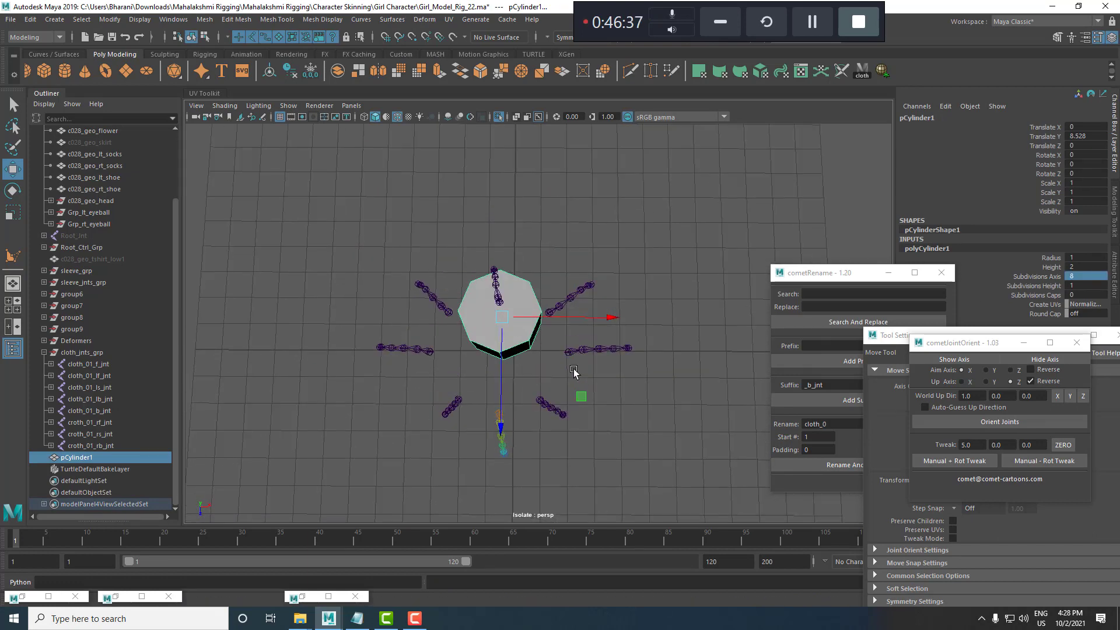
Select all vertices of the eight-sided cylinder and scale them up uniformly toward the joint chains.
mouse_move(509, 321)
left_mouse_down("alt")
mouse_move(550, 332)
mouse_move(510, 327)
mouse_move(521, 323)
left_mouse_up("alt")
left_click_drag(499, 257, 570, 378, "alt")
key("r")
left_click(555, 312)
key("F8")
left_click_drag(427, 209, 704, 415)
left_click_drag(528, 286, 575, 285)
left_click_drag(521, 337, 517, 320, "alt")
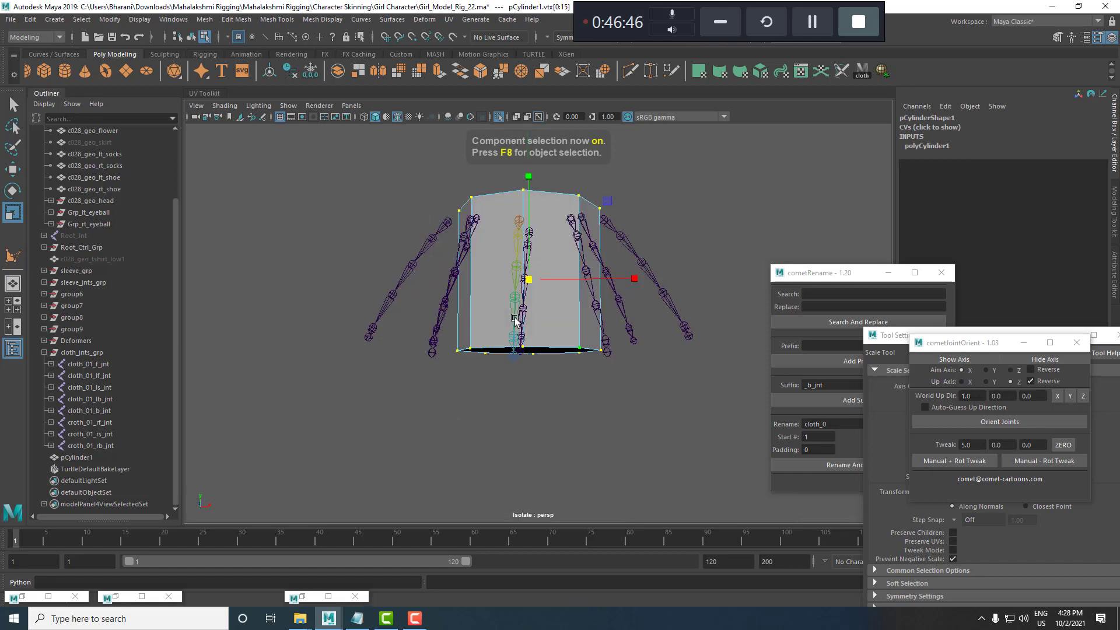
Select the cylinder's bottom vertices and scale the ring outward to the lower ends of the cloth chains.
left_click_drag(446, 333, 619, 401)
key("f")
left_click(589, 376)
scroll(591, 379, "down", 6)
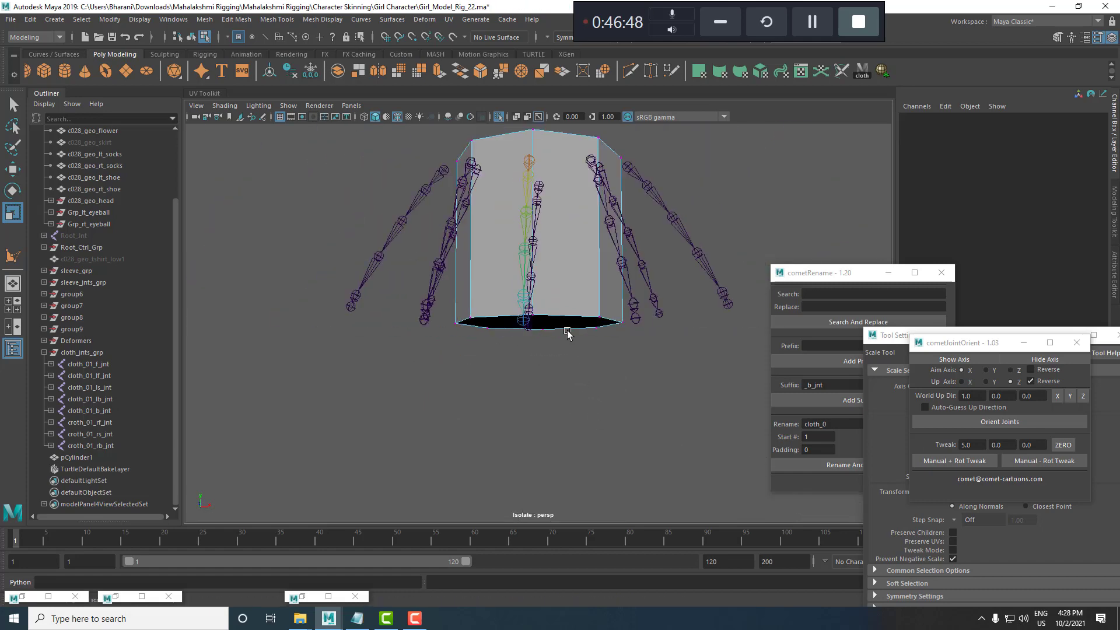
left_click_drag(566, 329, 570, 343, "alt")
scroll(540, 344, "down", 5)
left_click_drag(412, 291, 570, 357)
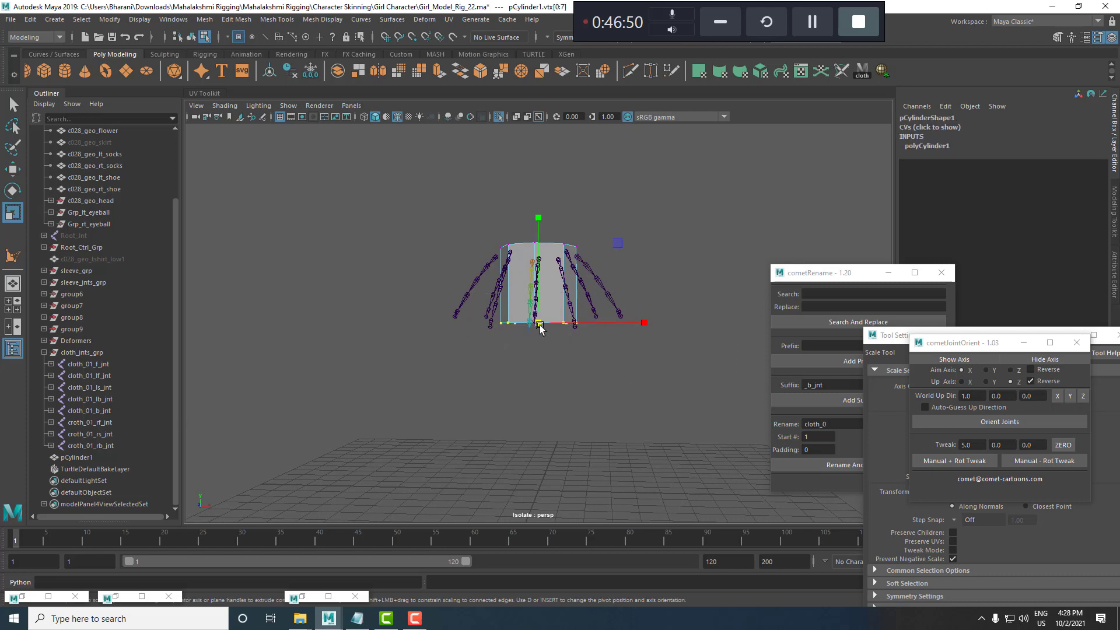
middle_click_drag(555, 328, 575, 327)
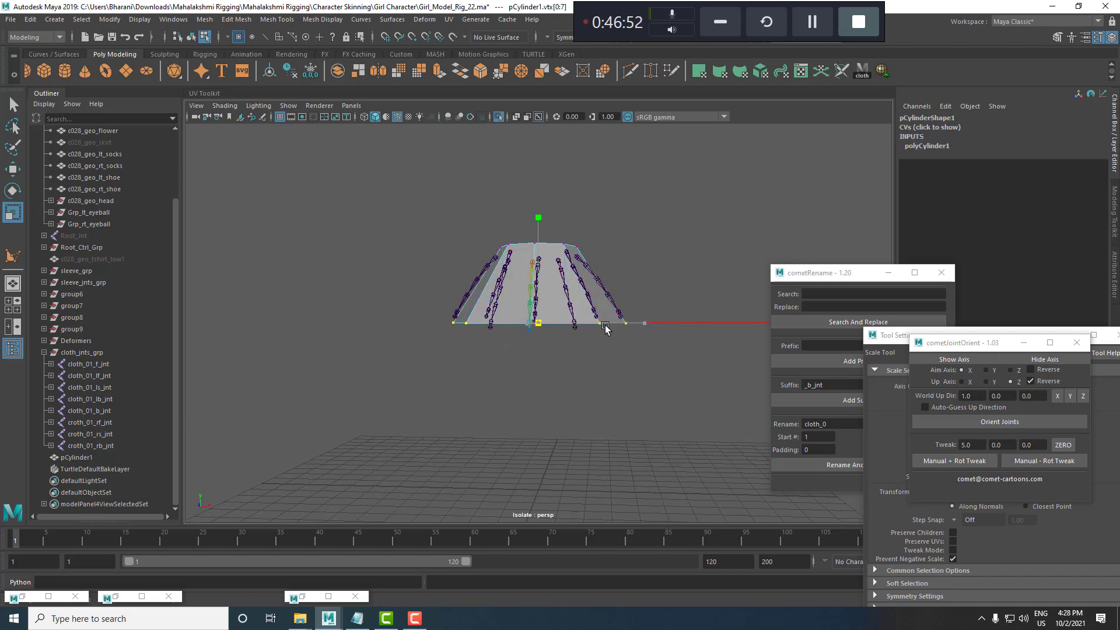
Select the cylinder's top ring of vertices and adjust its height to fit the upper ends of the cloth chains.
left_click_drag(613, 325, 598, 328, "alt")
scroll(529, 271, "up", 4)
middle_click_drag(528, 270, 527, 333, "alt")
left_click_drag(527, 332, 513, 304, "alt")
left_click_drag(372, 186, 758, 287)
key("w")
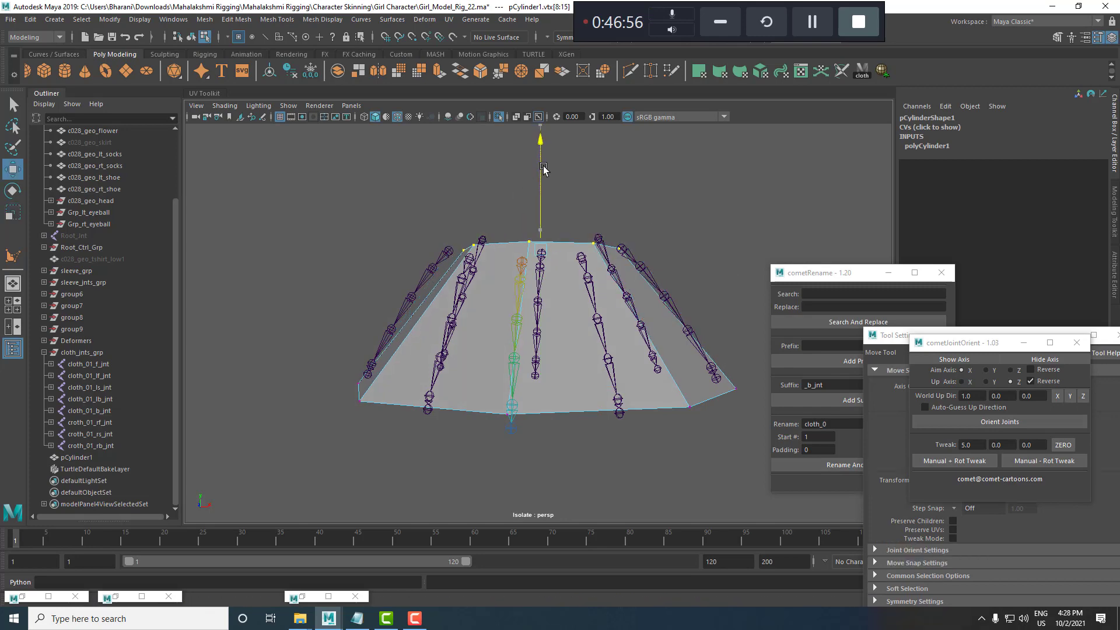
left_click_drag(545, 165, 551, 192, "alt")
key("r")
key("w")
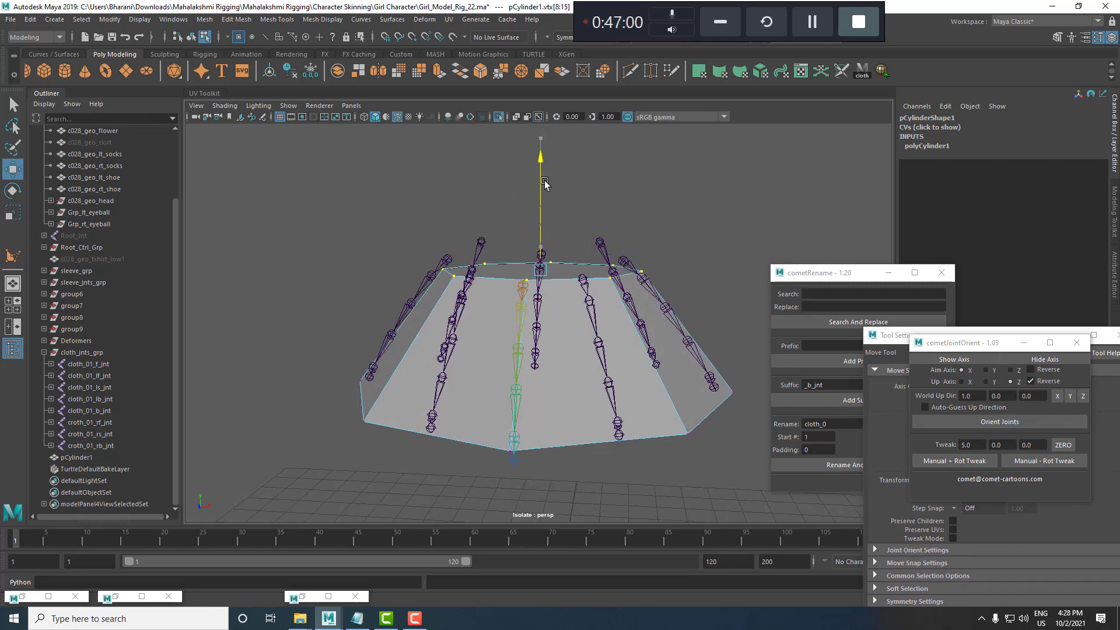
Delete the top and bottom cap faces of the cylinder so the skirt shape is open at both ends.
key("F11")
left_click_drag(563, 265, 573, 362, "alt")
left_click(570, 295)
key("Delete")
key("F8")
left_click(576, 280)
right_click_drag(563, 341, 557, 372)
left_click(601, 384)
key("Delete")
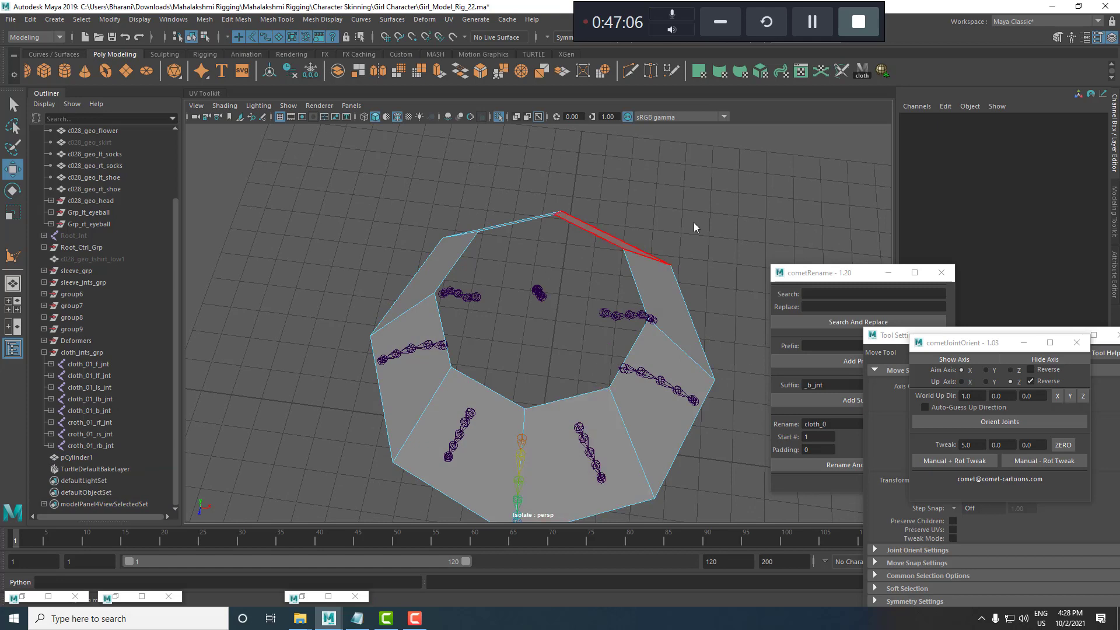
In wireframe display, snap the cylinder's front top and bottom vertices to the first and last joints of the front cloth chain.
left_click_drag(543, 377, 555, 334, "alt")
right_click_drag(556, 338, 627, 297)
left_click(780, 198)
mouse_move(521, 353)
left_mouse_down("alt")
mouse_move(518, 389)
mouse_move(534, 361)
left_mouse_up("alt")
scroll(543, 280, "up", 3)
key("F9")
left_click(518, 270)
key("4")
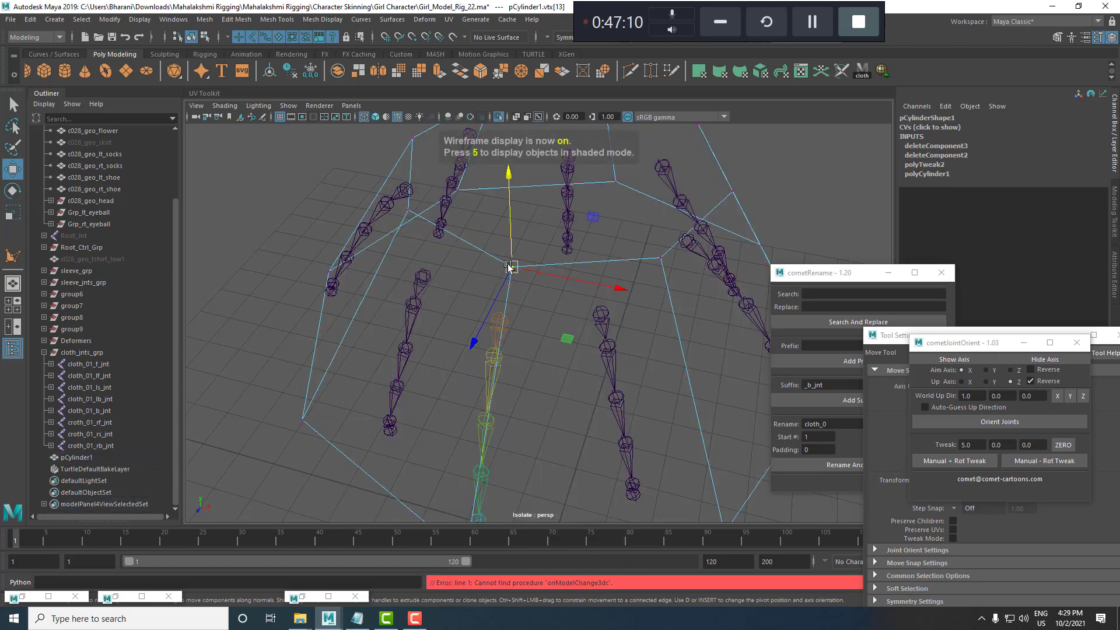
key("v")
left_click_drag(519, 271, 517, 327)
middle_click_drag(525, 508, 544, 310, "alt")
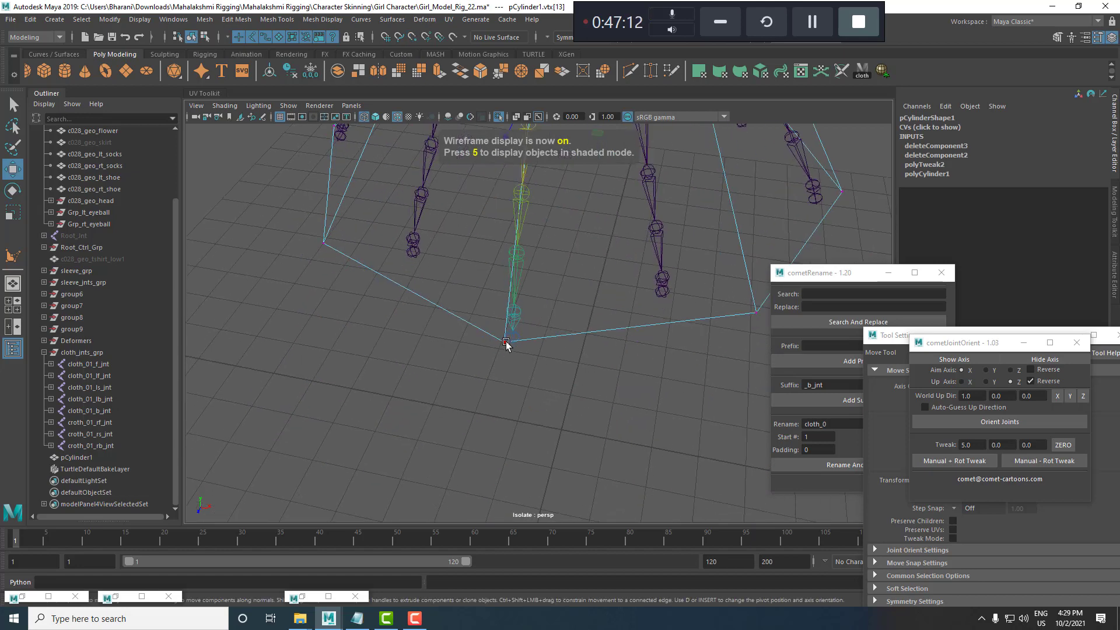
left_click_drag(505, 349, 587, 331, "alt")
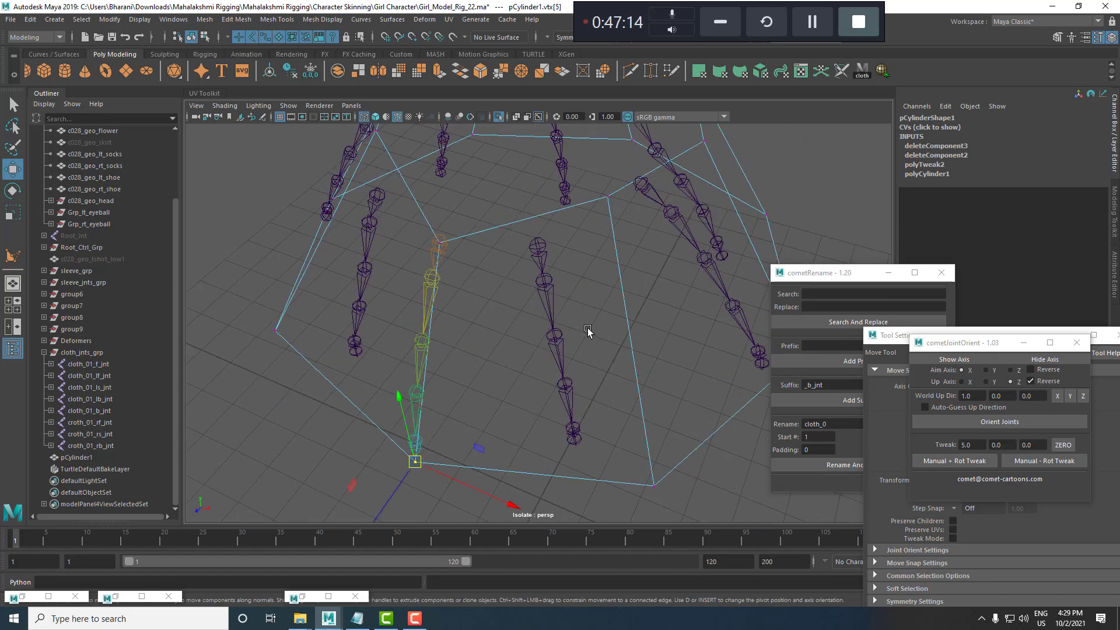
Snap the neighbouring top and bottom vertices to the end joints of the front-left cloth chain.
left_click(605, 199)
key("v")
left_click_drag(605, 200, 539, 246)
middle_click_drag(638, 469, 632, 428, "alt")
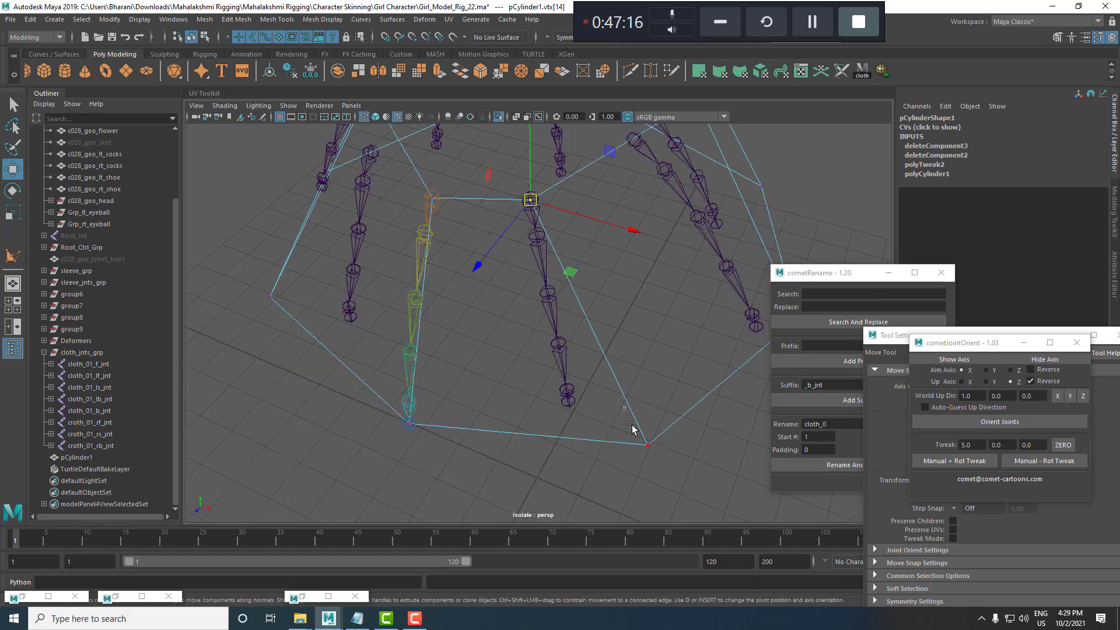
left_click(647, 445)
key("v")
left_click_drag(647, 445, 582, 244)
Snap the third pair of top and bottom vertices to the end joints of the left-side cloth chain.
left_click(675, 241)
key("v")
left_click(710, 447)
key("v")
left_click_drag(710, 447, 766, 273)
right_click_drag(766, 273, 659, 266, "alt")
middle_click_drag(659, 266, 606, 265, "alt")
left_click_drag(605, 266, 550, 265, "alt")
Snap the fourth pair of top and bottom vertices to the end joints of the back-left cloth chain.
left_click(636, 256)
key("ctrl+z")
key("v")
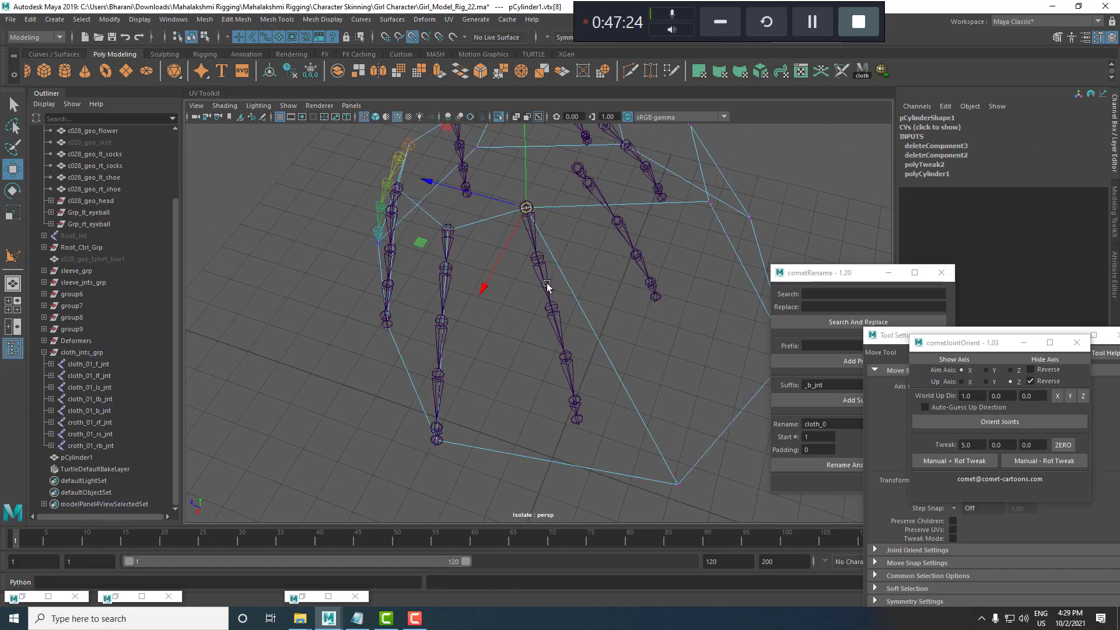
left_click_drag(650, 461, 628, 458)
key("v")
right_click_drag(752, 315, 703, 297, "alt")
left_click_drag(703, 299, 646, 327, "alt")
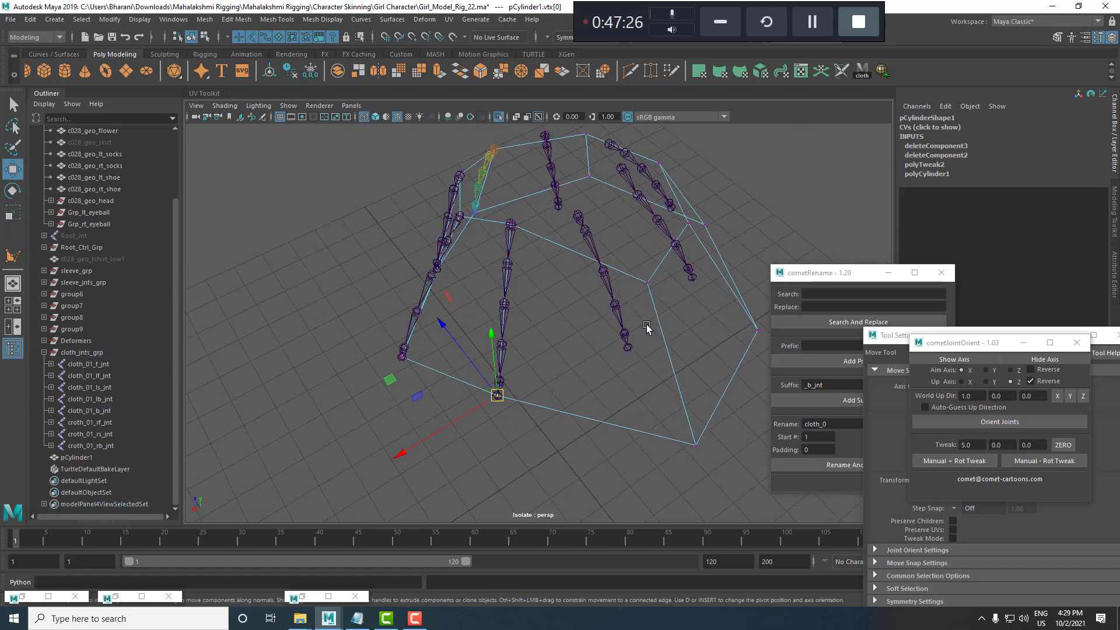
Snap the cylinder's rear top and bottom vertices to the end joints of the back cloth chain.
left_click(649, 285)
key("v")
left_click_drag(648, 283, 583, 219)
scroll(657, 321, "down", 2)
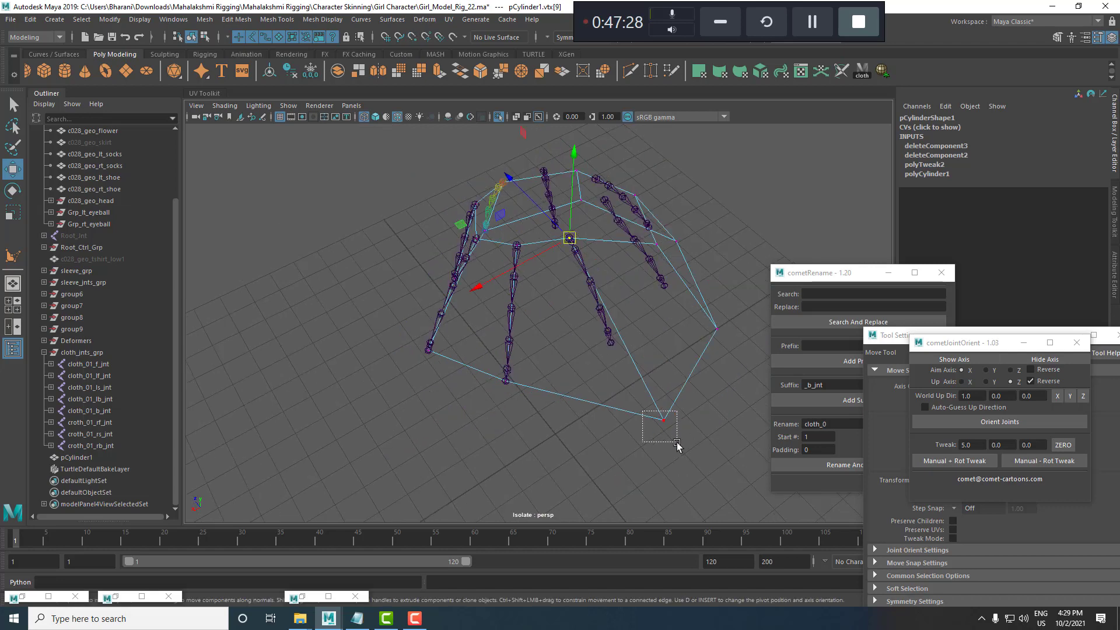
left_click_drag(676, 443, 677, 443)
key("v")
left_click_drag(664, 421, 616, 343)
Snap the sixth pair of top and bottom vertices to the end joints of the back-right cloth chain.
left_click_drag(616, 343, 548, 314, "alt")
left_click_drag(637, 326, 613, 293, "alt")
left_click(579, 365)
key("v")
key("v")
left_click_drag(556, 484, 616, 416)
Snap the last two vertex pairs to the end joints of the right-side and front-right cloth chains.
left_click_drag(663, 362, 603, 314, "alt")
key("v")
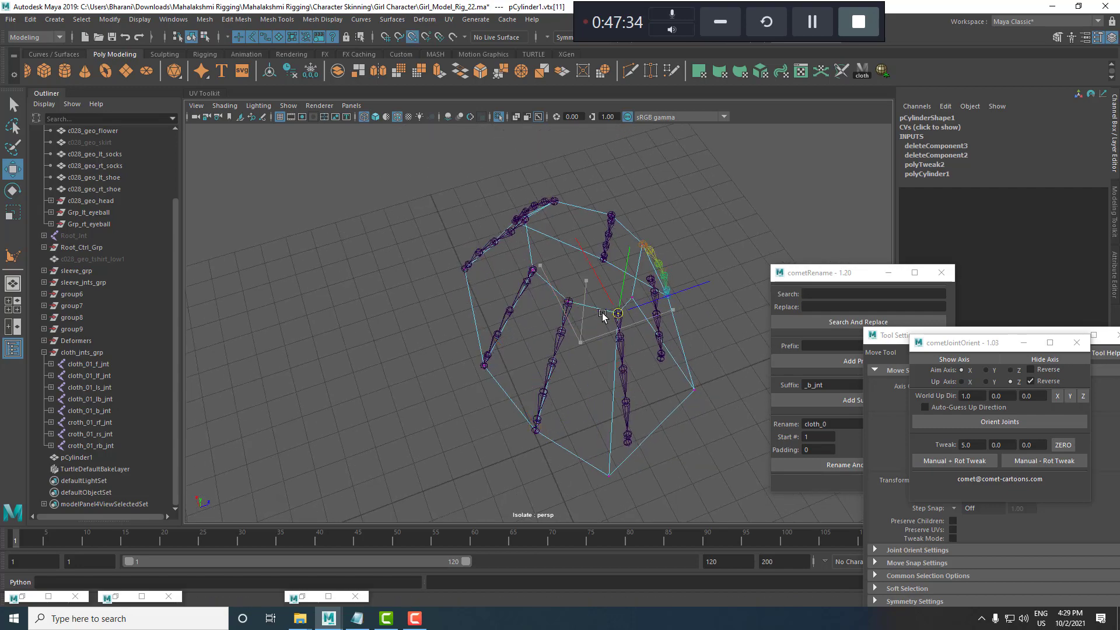
left_click_drag(584, 465, 617, 490)
left_click_drag(664, 393, 568, 344, "alt")
key("v")
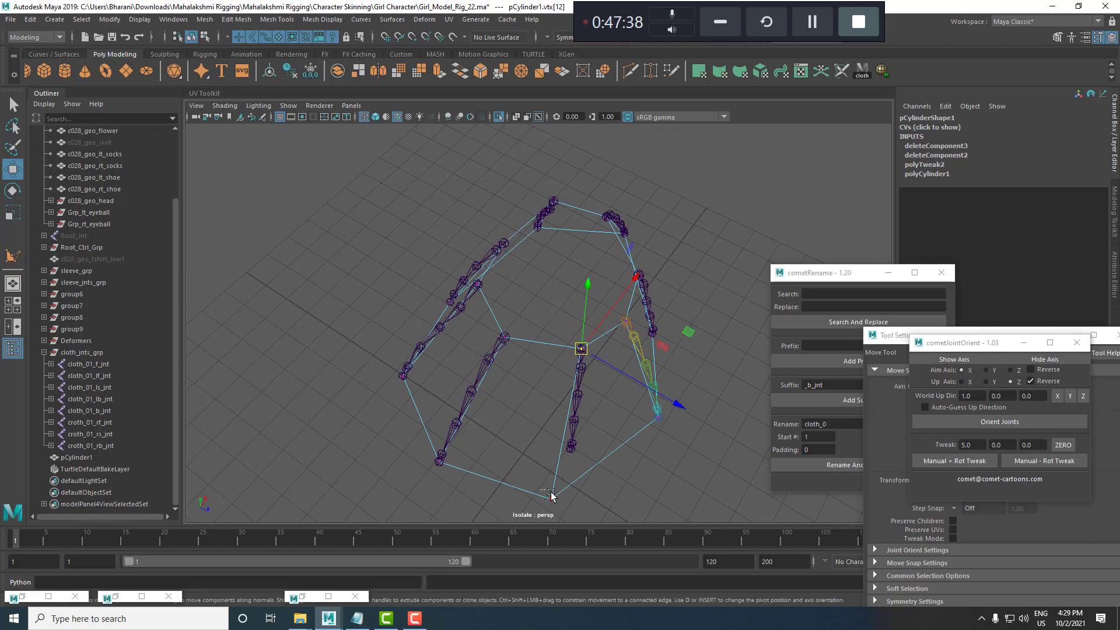
left_click(552, 499)
key("v")
left_click_drag(551, 500, 580, 457)
mouse_move(692, 369)
left_mouse_down("alt")
mouse_move(624, 363)
mouse_move(655, 349)
mouse_move(583, 320)
mouse_move(631, 278)
mouse_move(663, 307)
mouse_move(630, 315)
mouse_move(667, 369)
left_mouse_up("alt")
Return to shaded display and select the fitted cylinder in object mode.
key("5")
left_click_drag(547, 321, 609, 345, "alt")
right_click_drag(609, 345, 697, 345, "alt")
right_click_drag(627, 246, 682, 228)
left_click(691, 228)
left_click(605, 254)
middle_click_drag(612, 313, 591, 360, "alt")
right_click_drag(591, 363, 609, 283, "alt")
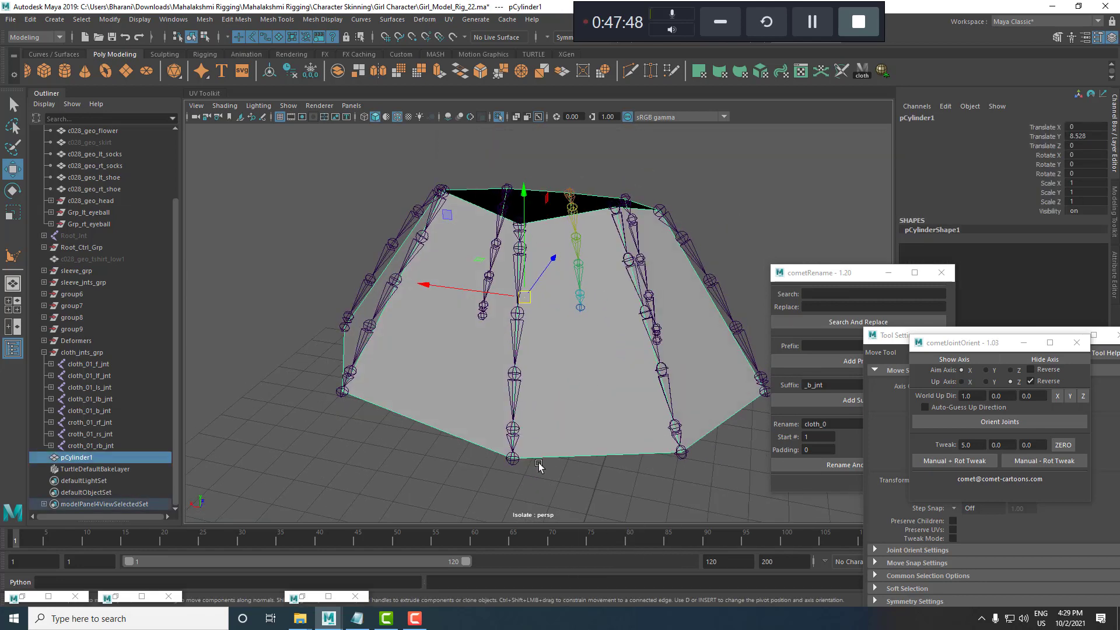
Insert 5 evenly spaced horizontal edge loops around the cylinder with the Multiple edge loops option.
right_click_drag(608, 347, 590, 350, "shift")
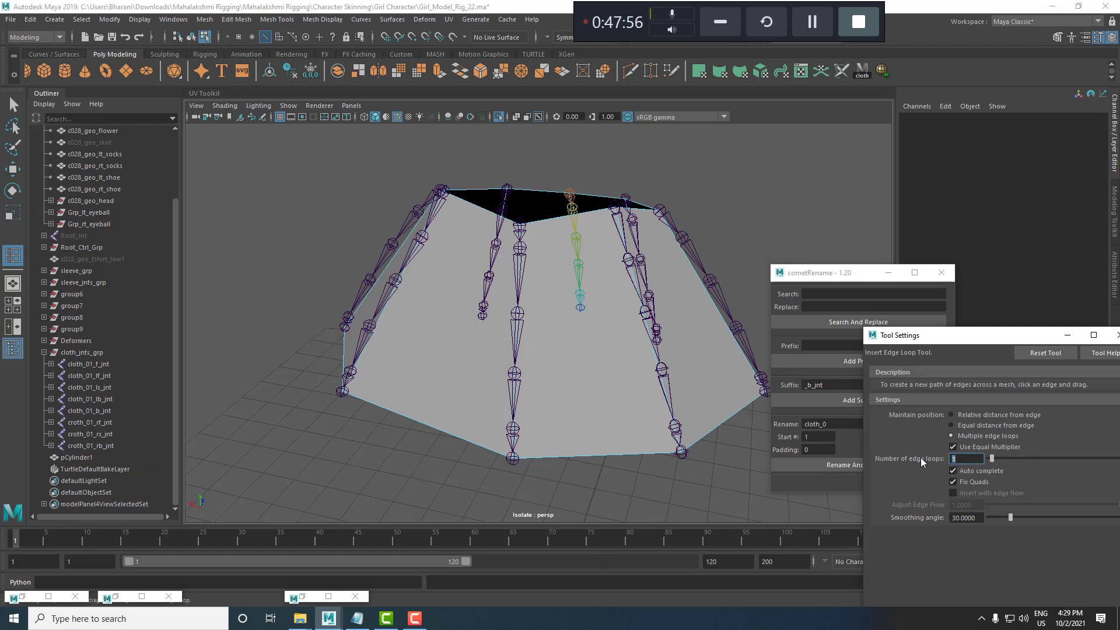
left_click(651, 334)
scroll(645, 350, "down", 5)
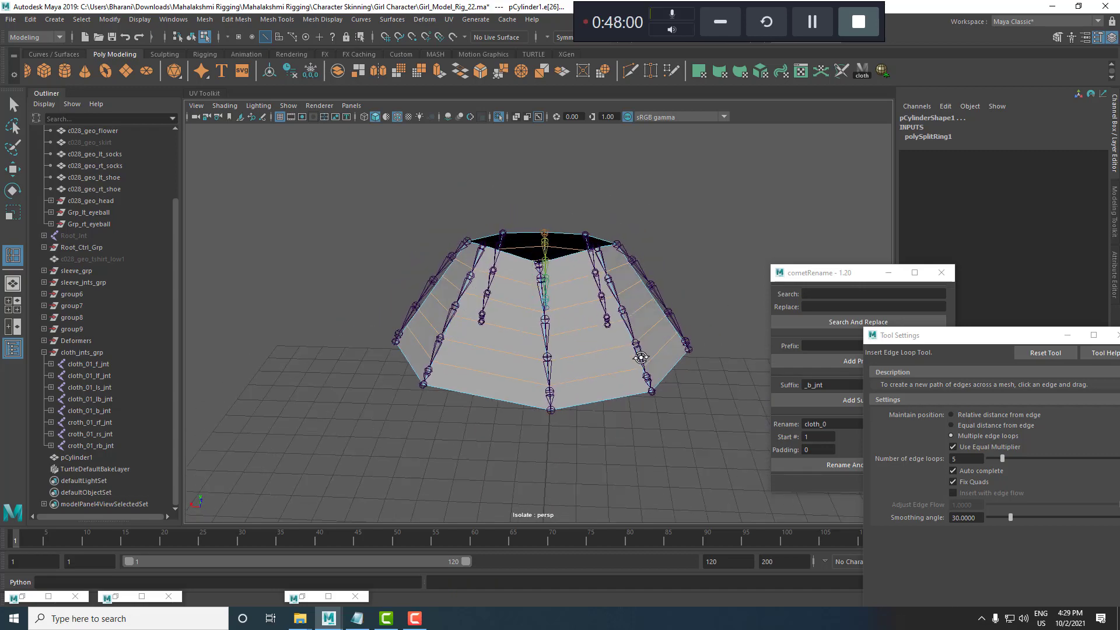
mouse_move(641, 357)
left_mouse_down("alt")
mouse_move(688, 375)
mouse_move(653, 360)
left_mouse_up("alt")
scroll(652, 360, "up", 3)
key("w")
Bind the cylinder to the eight cloth root joints using Joint hierarchy, Closest distance and 1 max influence.
right_click_drag(560, 328, 680, 286)
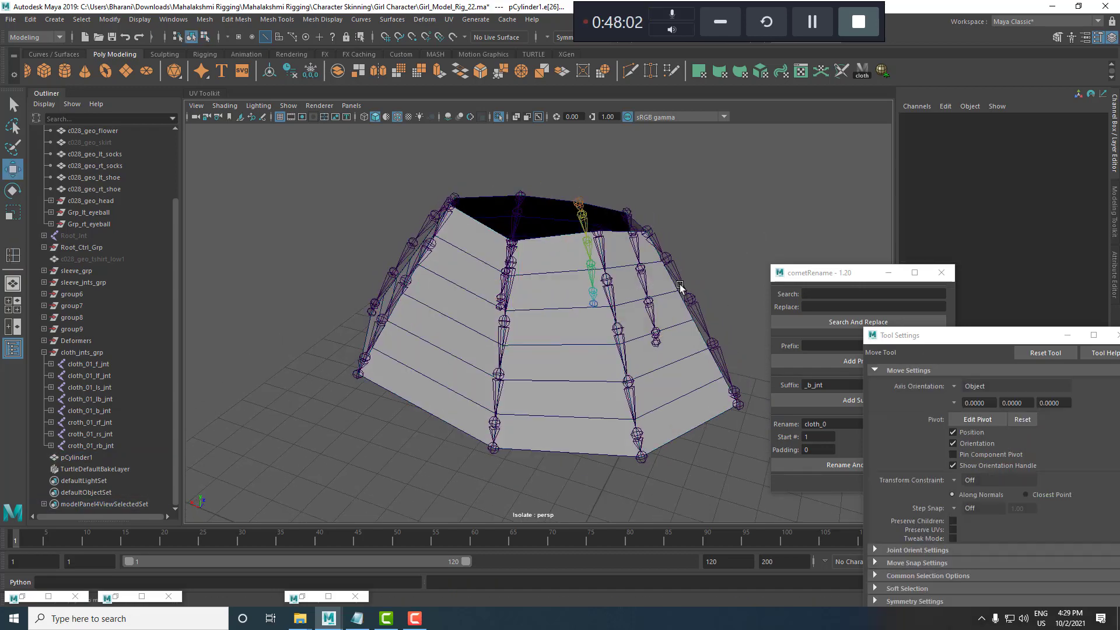
left_click_drag(530, 308, 550, 310, "alt")
right_click_drag(550, 310, 435, 394, "alt")
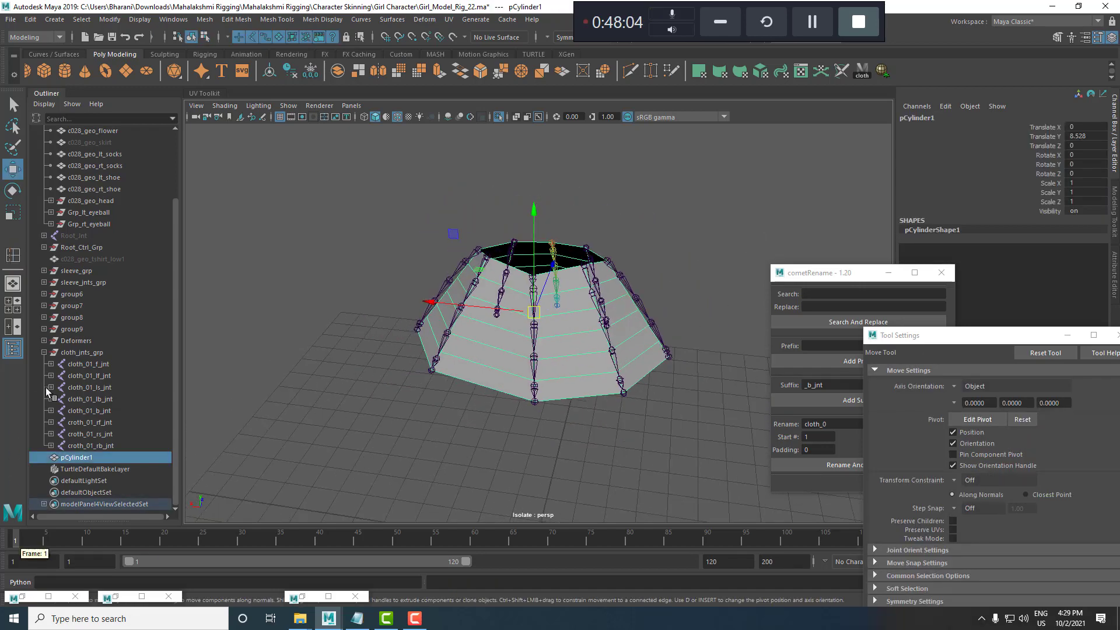
left_click_drag(89, 365, 96, 446, "shift")
key("f")
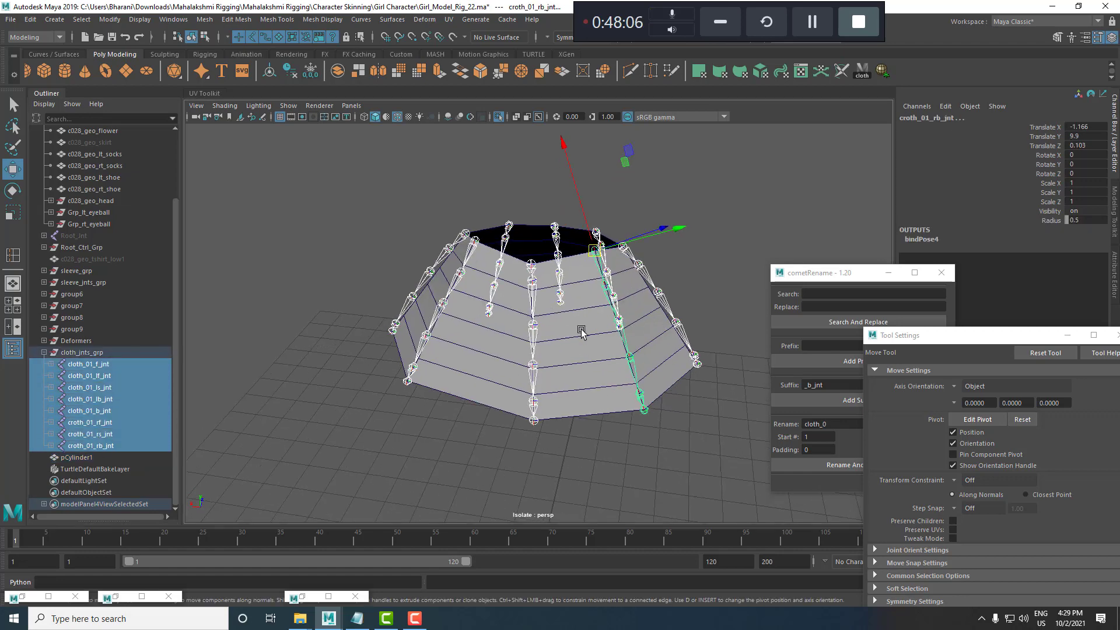
left_click(35, 36)
left_click(32, 50)
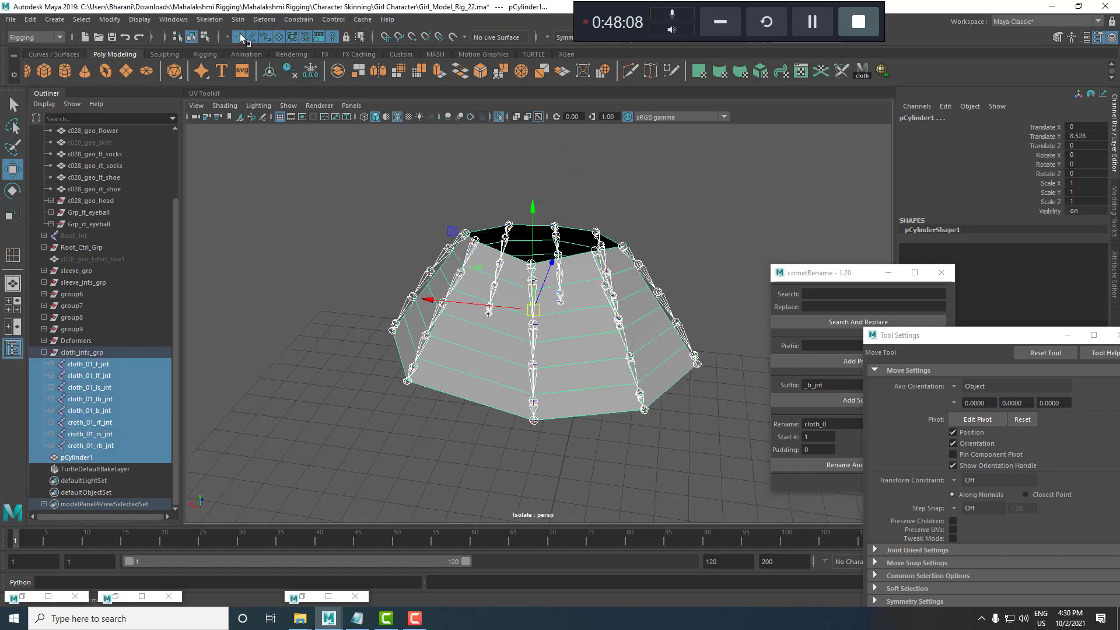
left_click(238, 20)
left_click(389, 49)
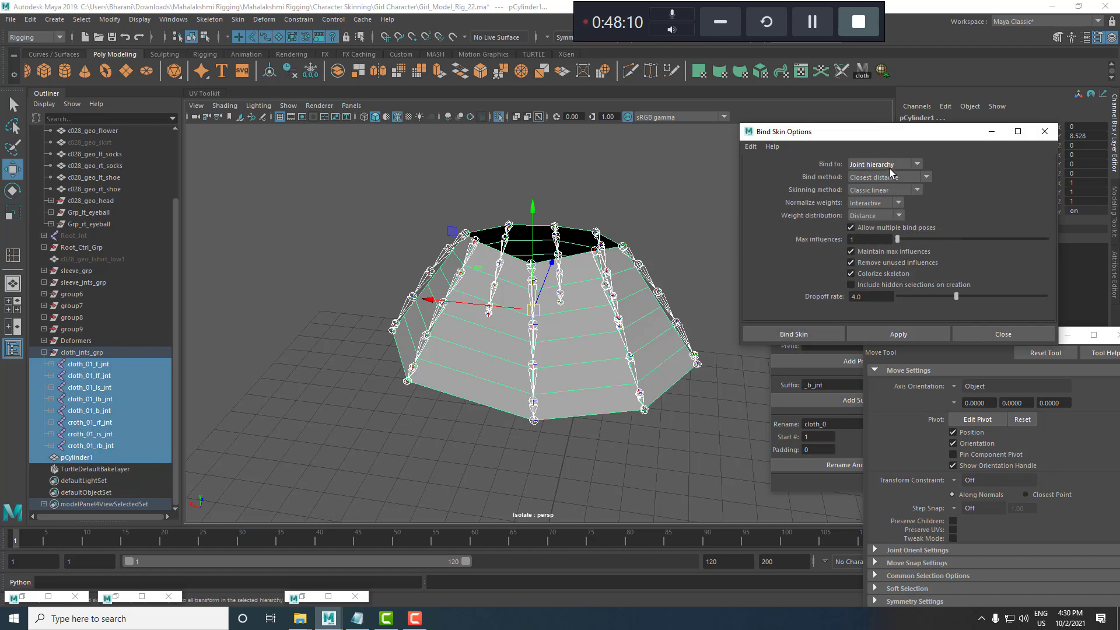
left_click(916, 333)
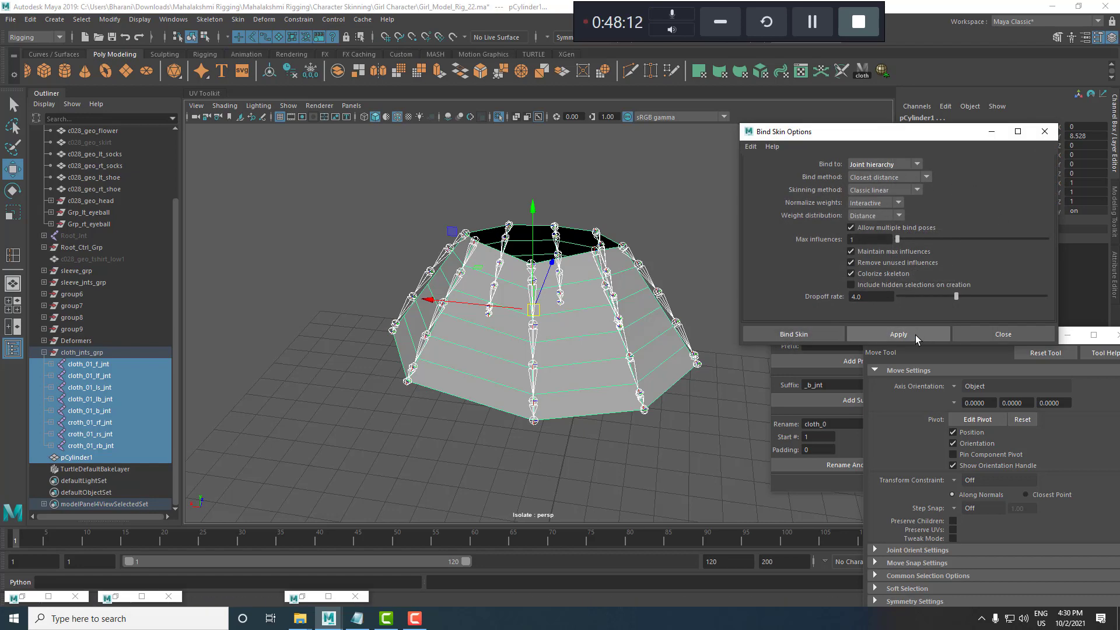
left_click(1000, 335)
scroll(576, 376, "up", 4)
Examine the skin weights of the back chain's cloth_02_b_jnt on the bound cylinder with Paint Skin Weights.
left_click(603, 306)
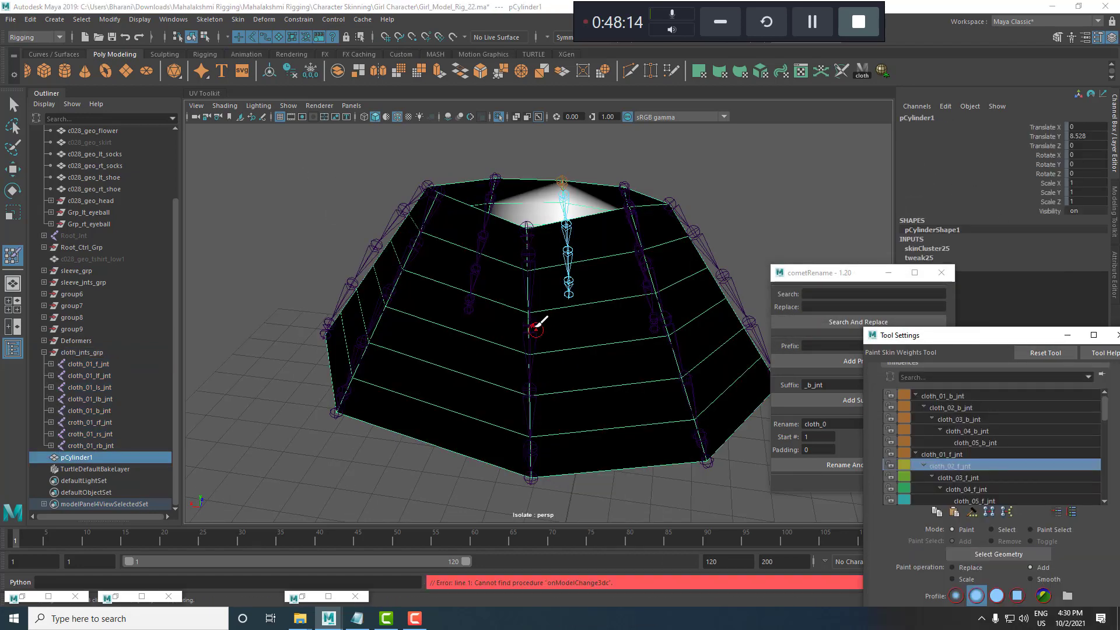
mouse_move(528, 327)
right_mouse_down()
mouse_move(533, 254)
mouse_move(519, 203)
right_mouse_up()
scroll(544, 333, "up", 3)
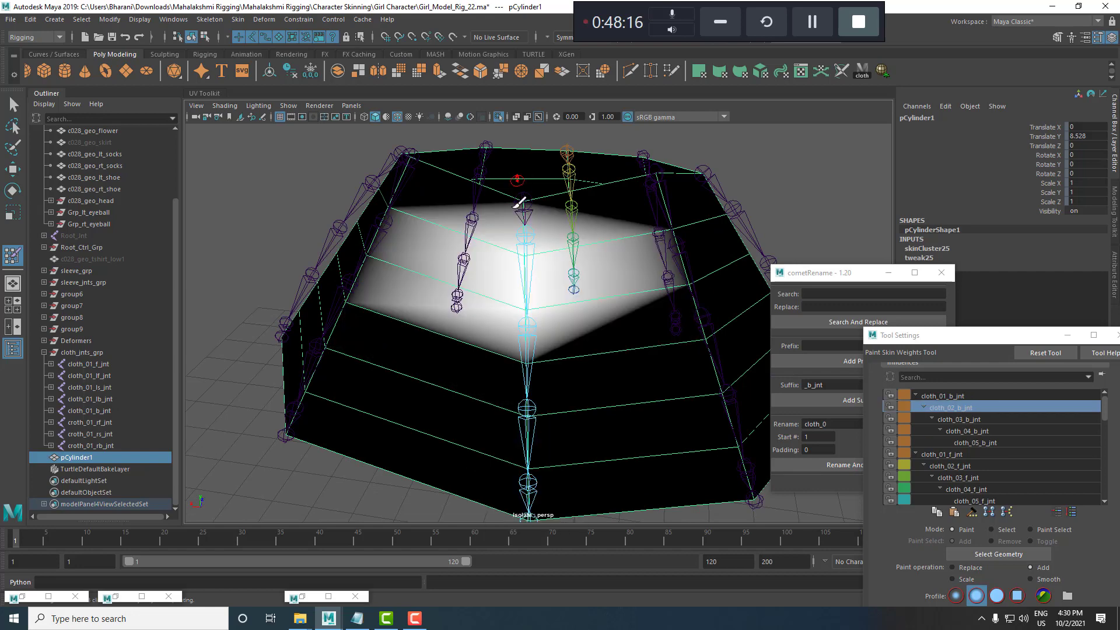
mouse_move(572, 302)
left_mouse_down("alt")
mouse_move(570, 292)
mouse_move(562, 300)
left_mouse_up("alt")
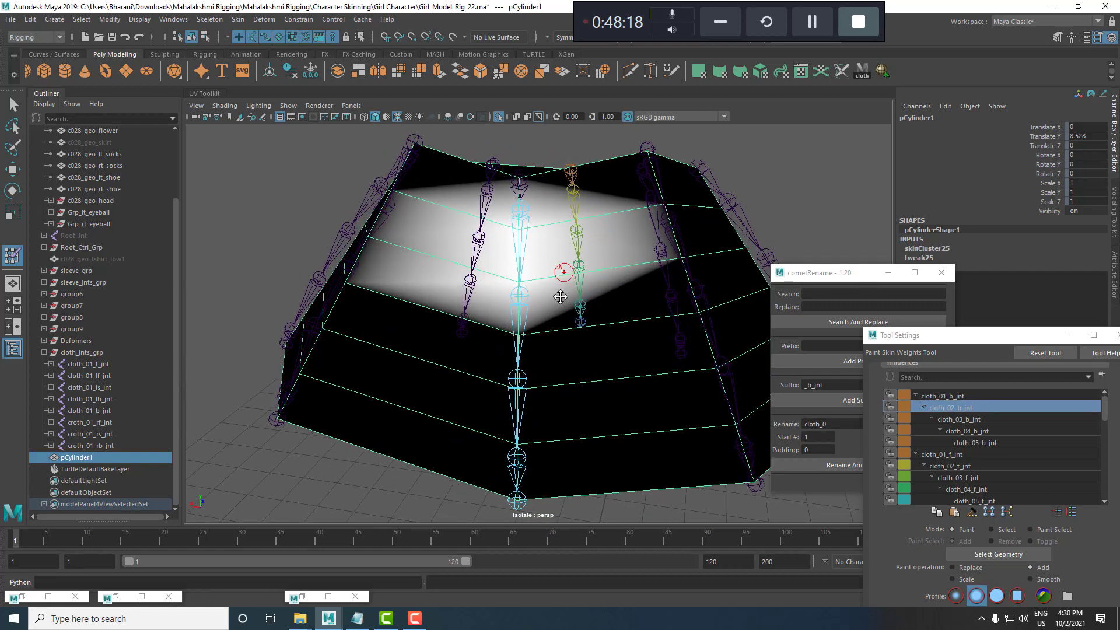
middle_click_drag(563, 300, 558, 372, "alt")
scroll(558, 372, "up", 3)
Compare the back chain's upper vertices with its joints and select the cylinder vertex just above the third joint.
left_click(19, 111)
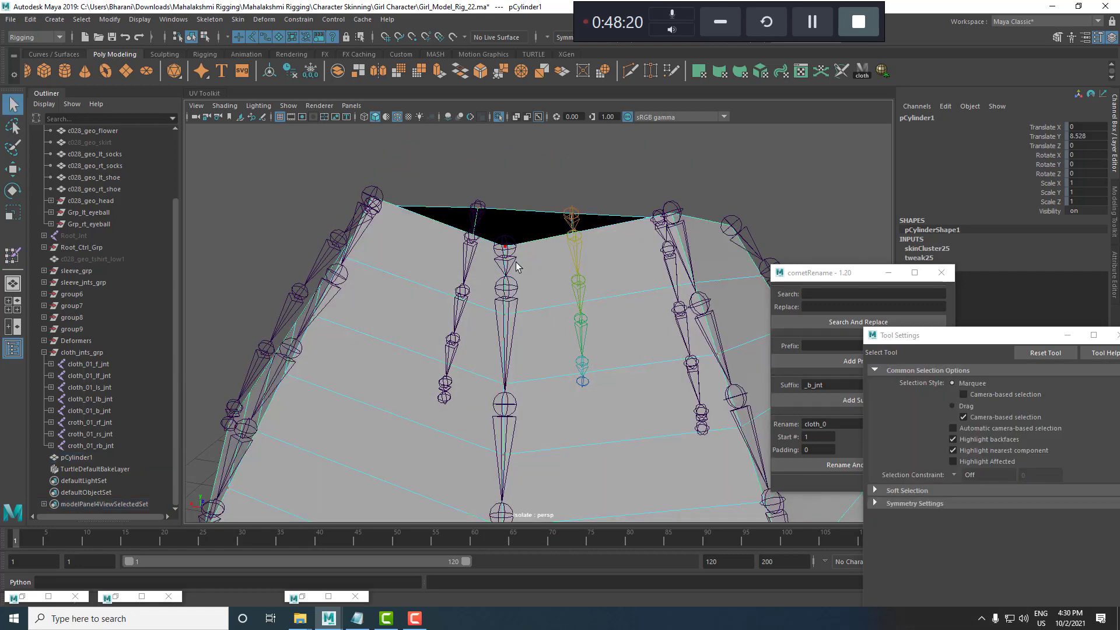
left_click(516, 262)
left_click(9, 261)
right_click_drag(514, 242, 514, 208)
middle_click_drag(595, 389, 589, 362, "alt")
right_click_drag(496, 288, 519, 342)
key("w")
left_click(493, 310)
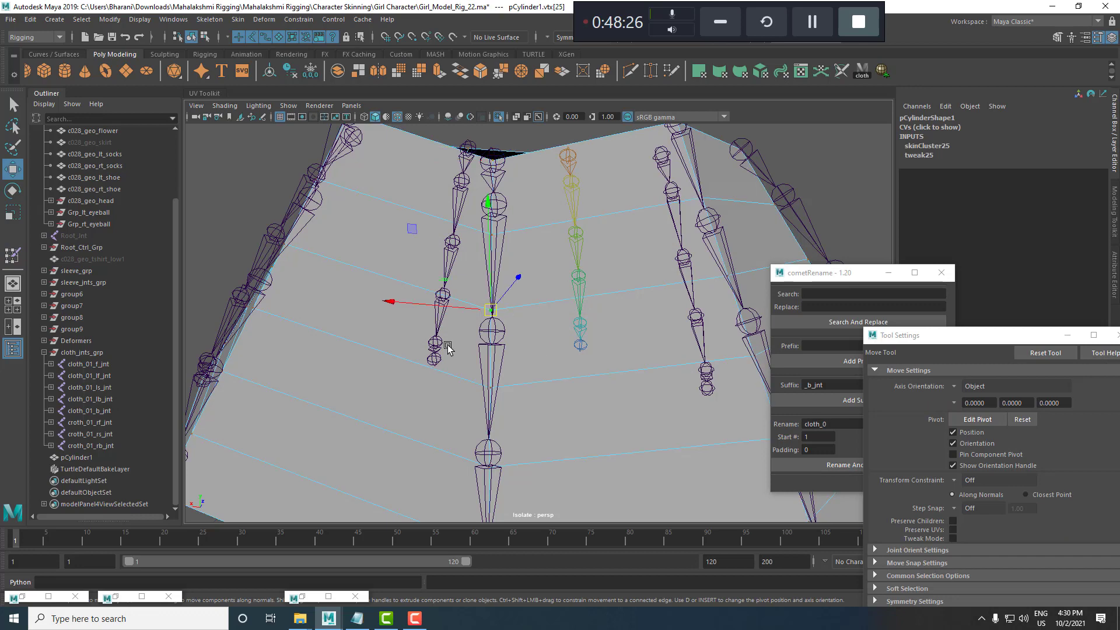
Flood the selected vertex with a weight of 1 for cloth_03_b_jnt and select a lower vertex on the back chain.
left_click(13, 256)
right_click_drag(489, 330, 500, 263)
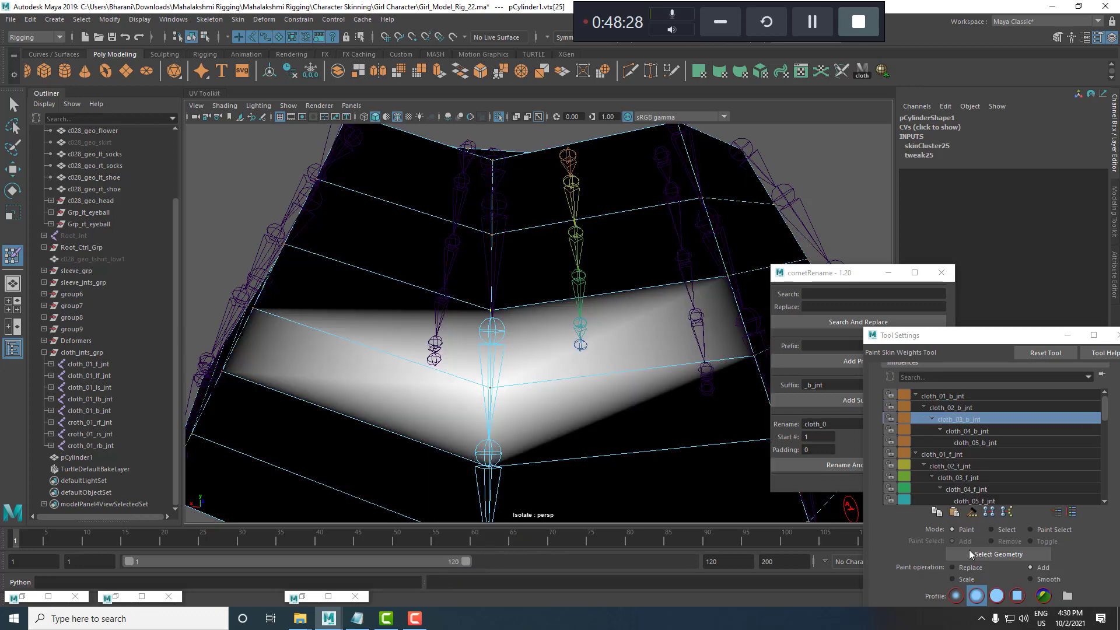
left_click_drag(1002, 335, 961, 160)
left_click(987, 510)
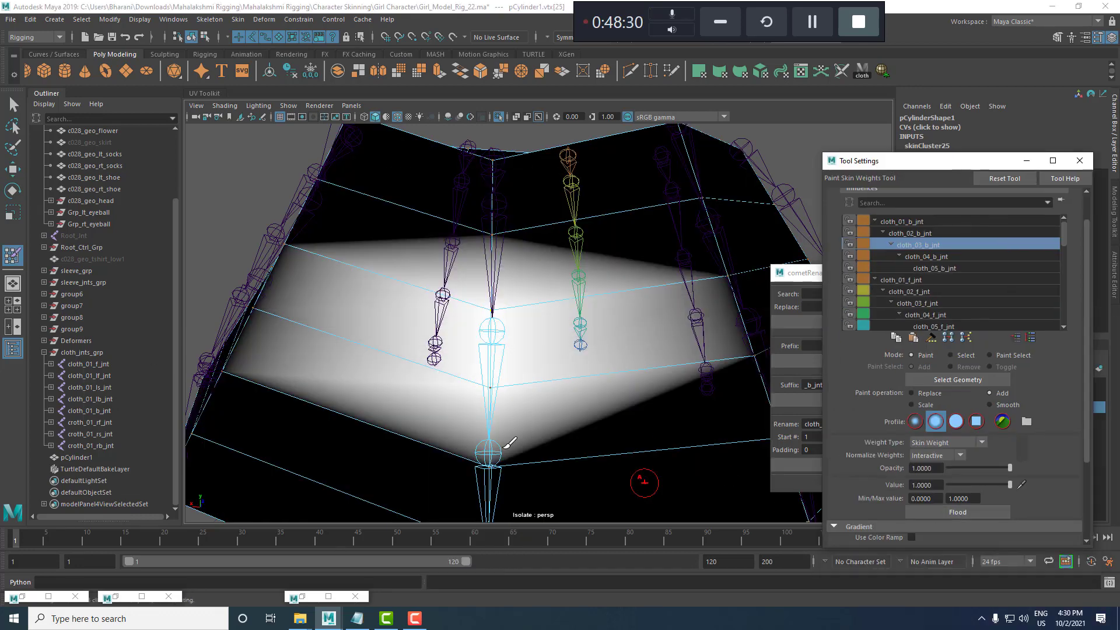
middle_click_drag(476, 449, 478, 360, "alt")
key("w")
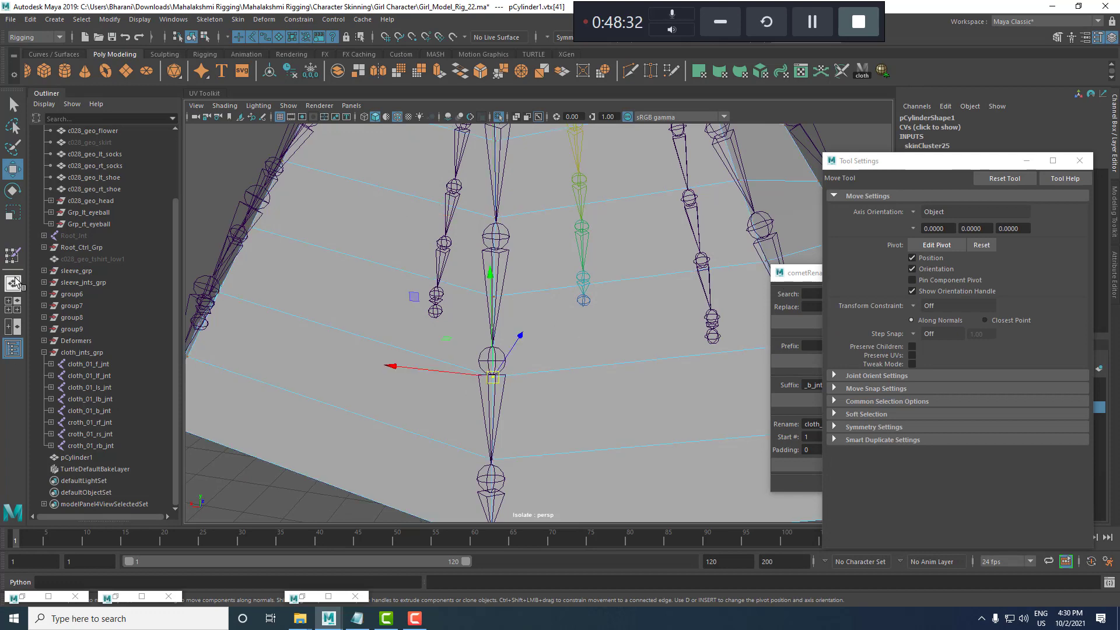
key("a")
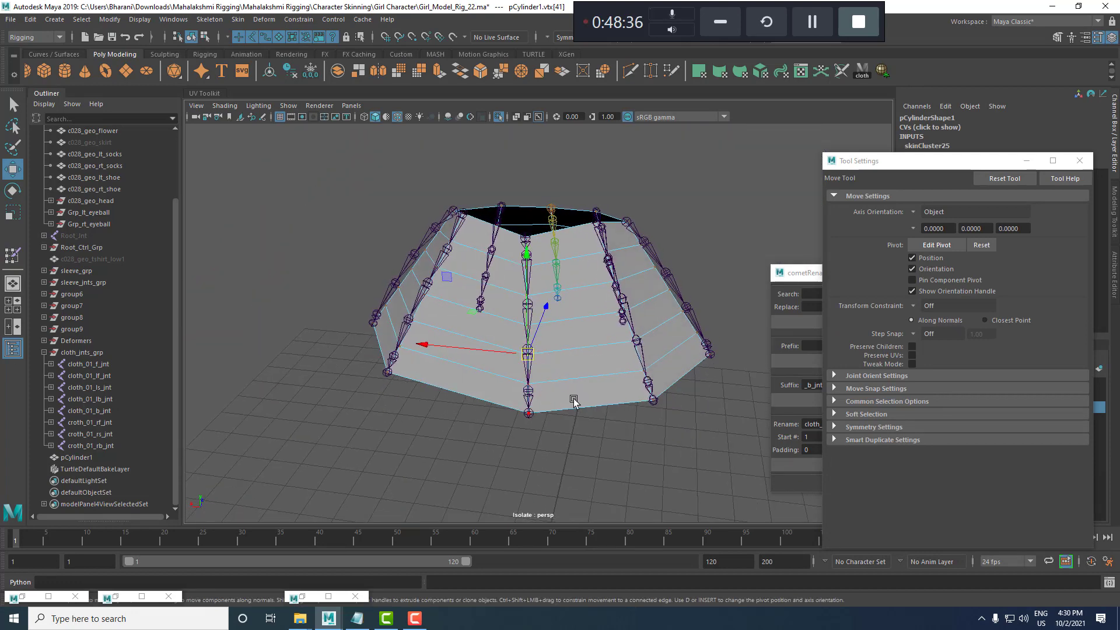
Undo the weight flood, the skin binding and the inserted edge loops on the cylinder.
key("ctrl+z")
key("ctrl+z")
key("ctrl+z")
key("ctrl+z")
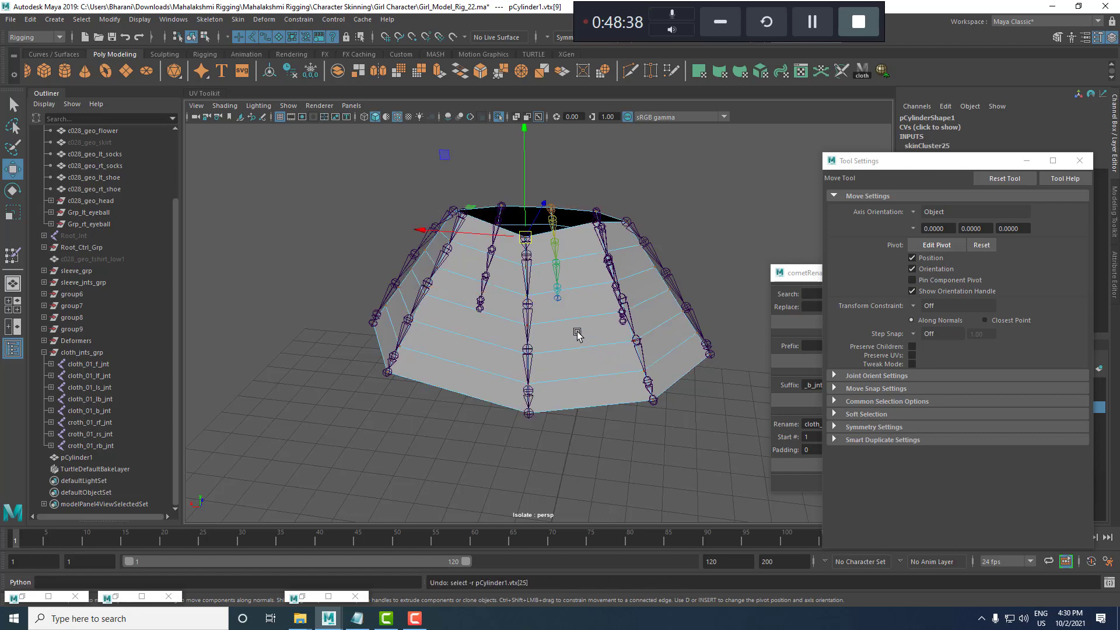
key("ctrl+z")
key("ctrl+z")
key("ctrl+z")
key("ctrl+z")
key("ctrl+z")
key("ctrl+z")
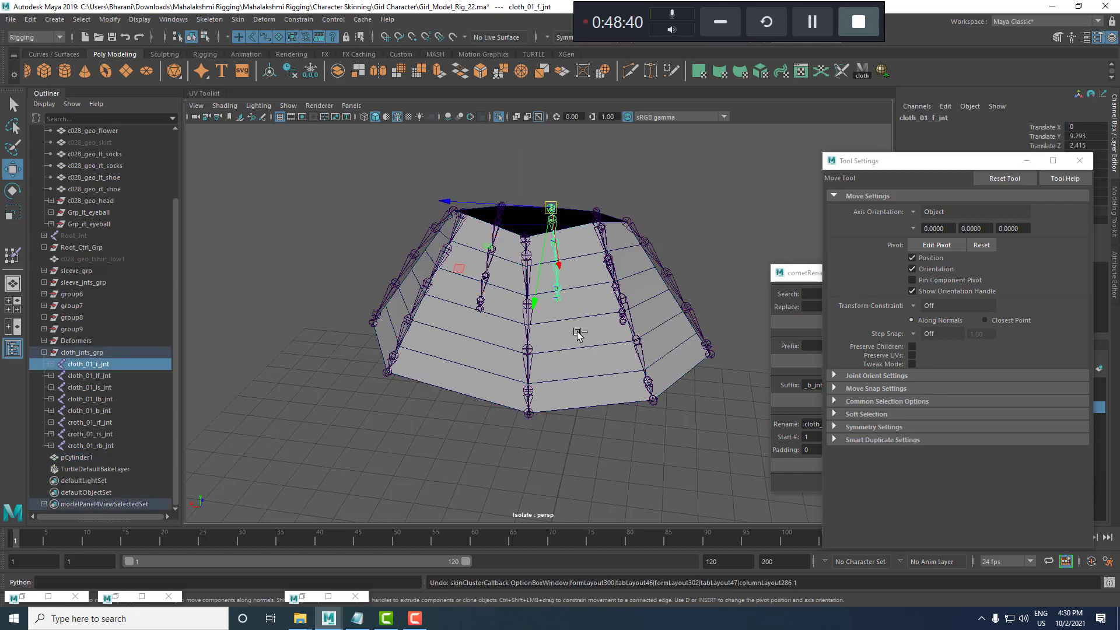
key("ctrl+z")
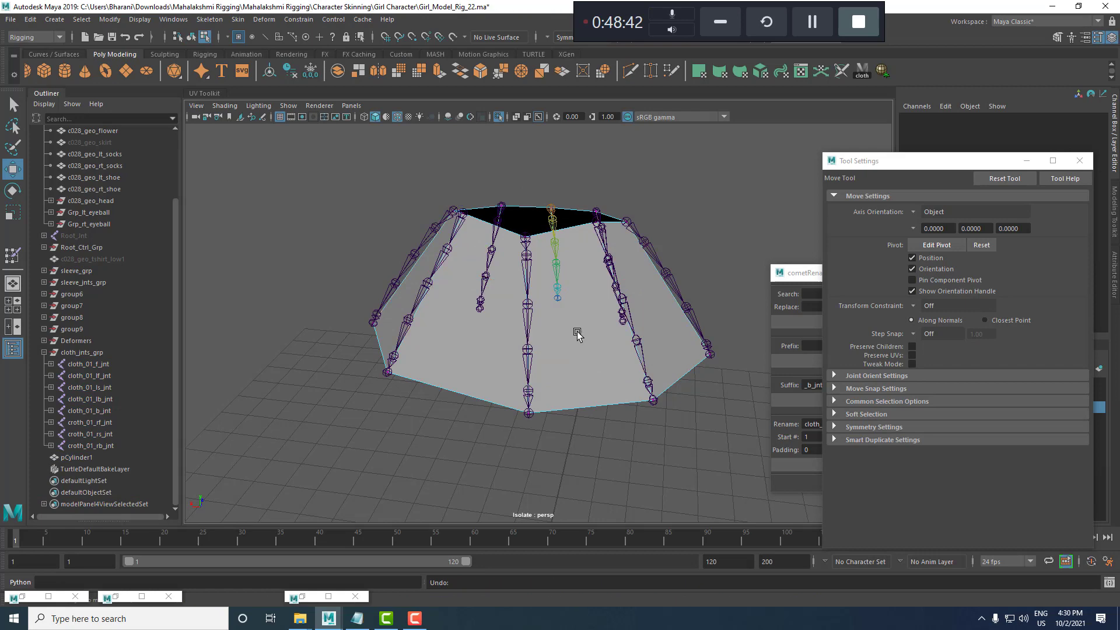
Insert four evenly spaced edge loops around the eight-sided cylinder with the Insert Edge Loop tool.
left_click(585, 337)
right_click_drag(597, 314, 650, 357, "shift")
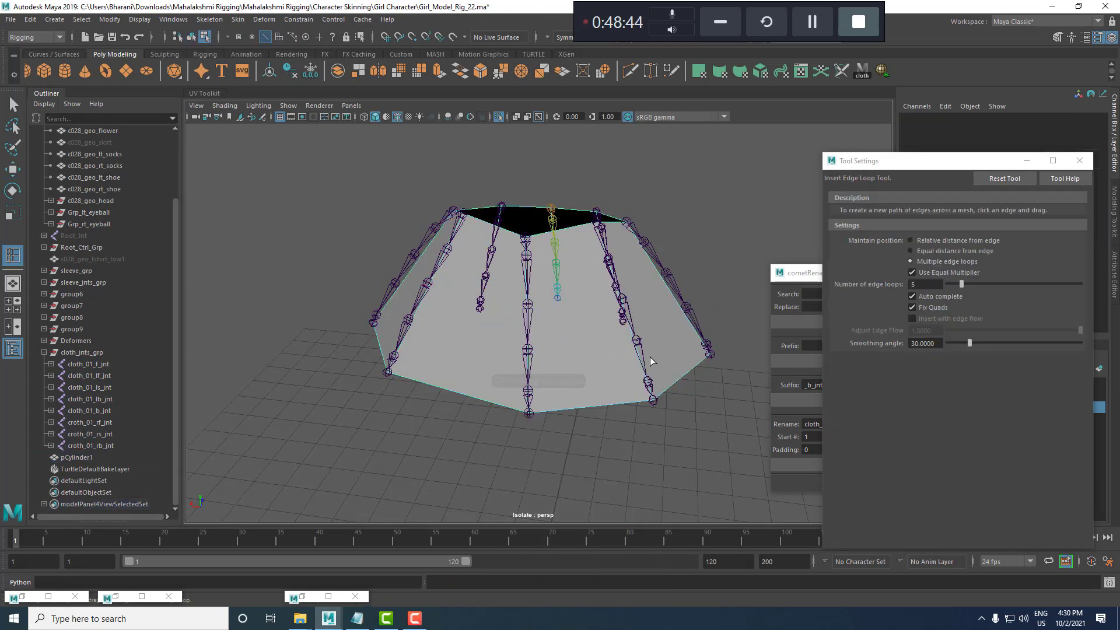
double_click(913, 285)
type("3")
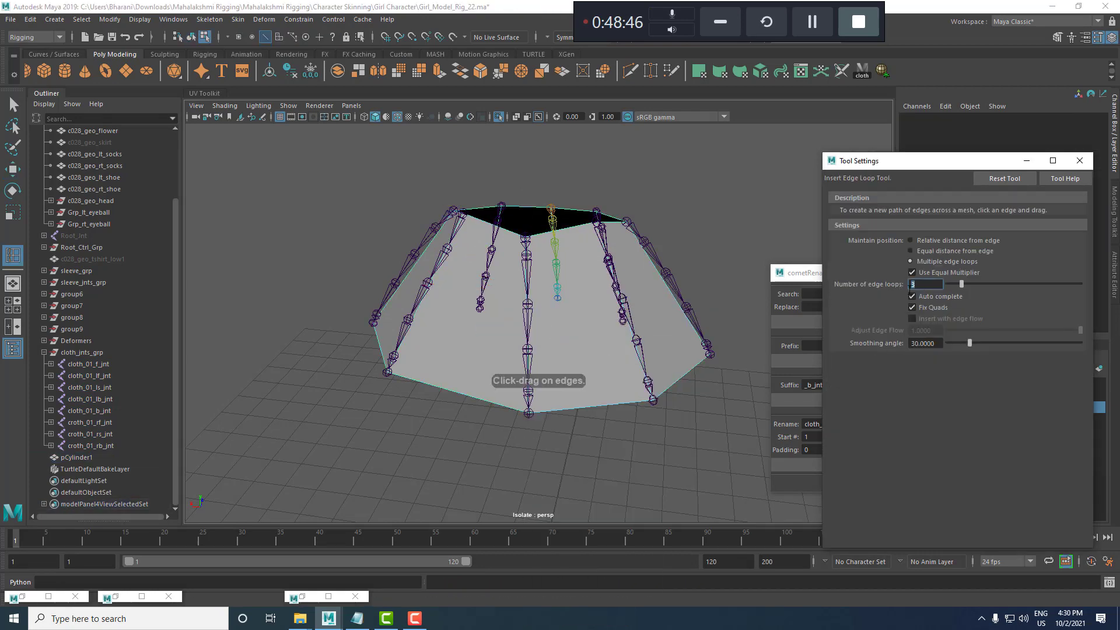
left_click(626, 323)
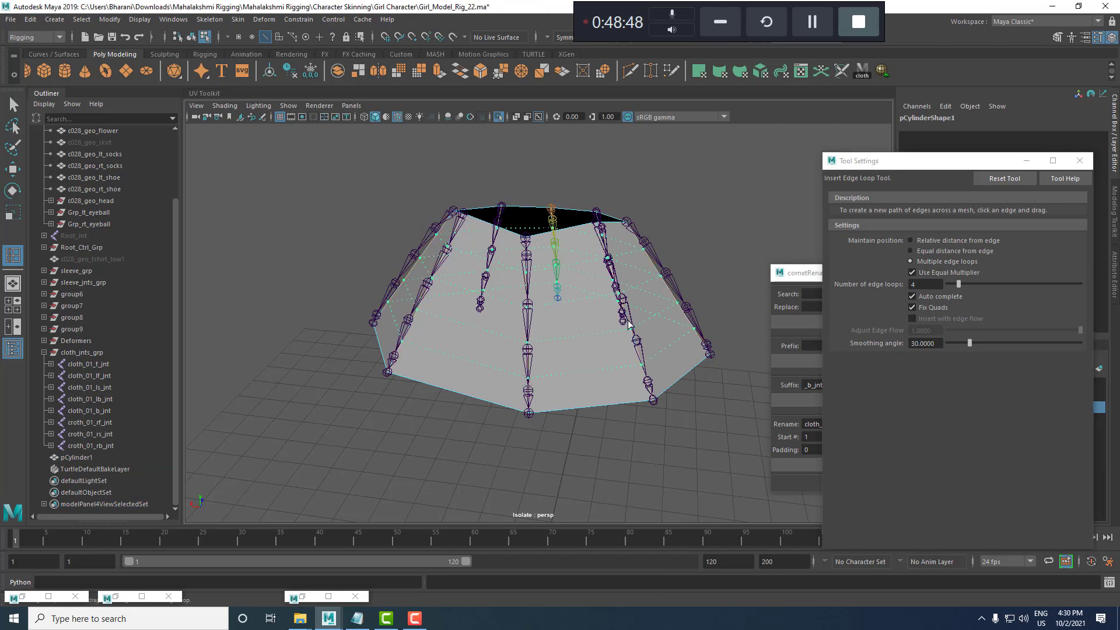
key("w")
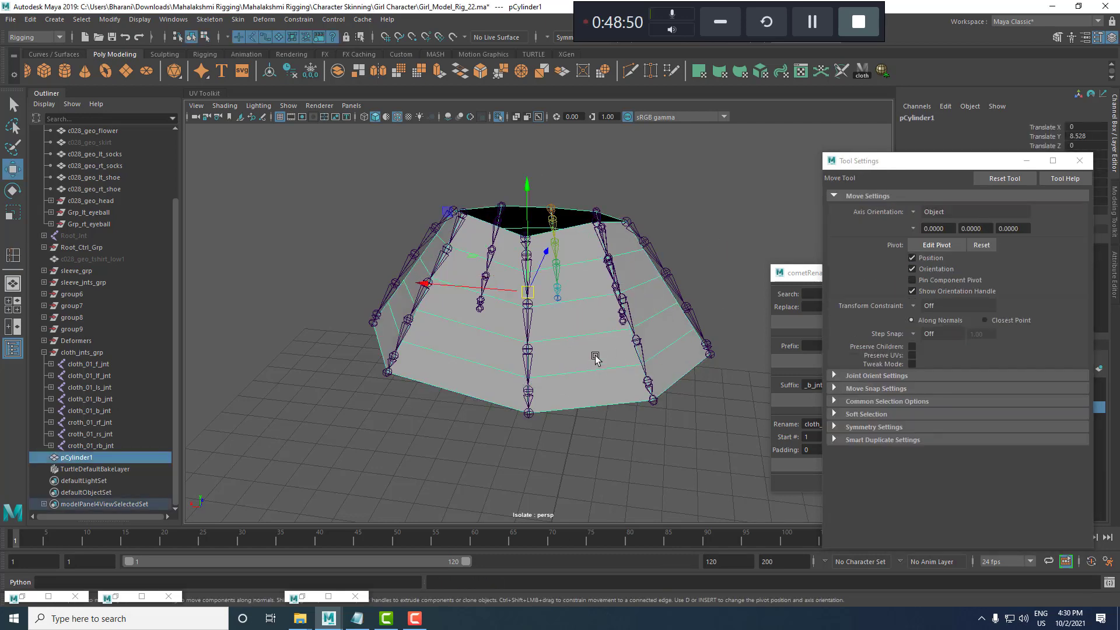
Bind the cylinder to all eight cloth joint chains in cloth_jnts_grp with Bind Skin.
scroll(595, 359, "up", 5)
left_click_drag(107, 366, 107, 442)
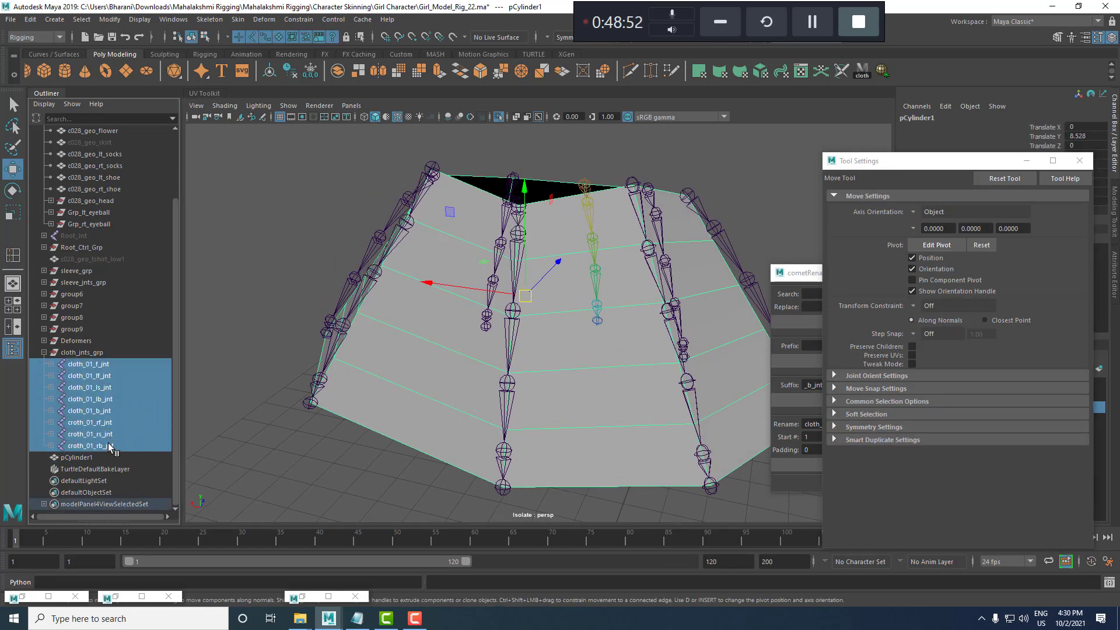
left_click(569, 390, "shift")
left_click(237, 20)
left_click(283, 61)
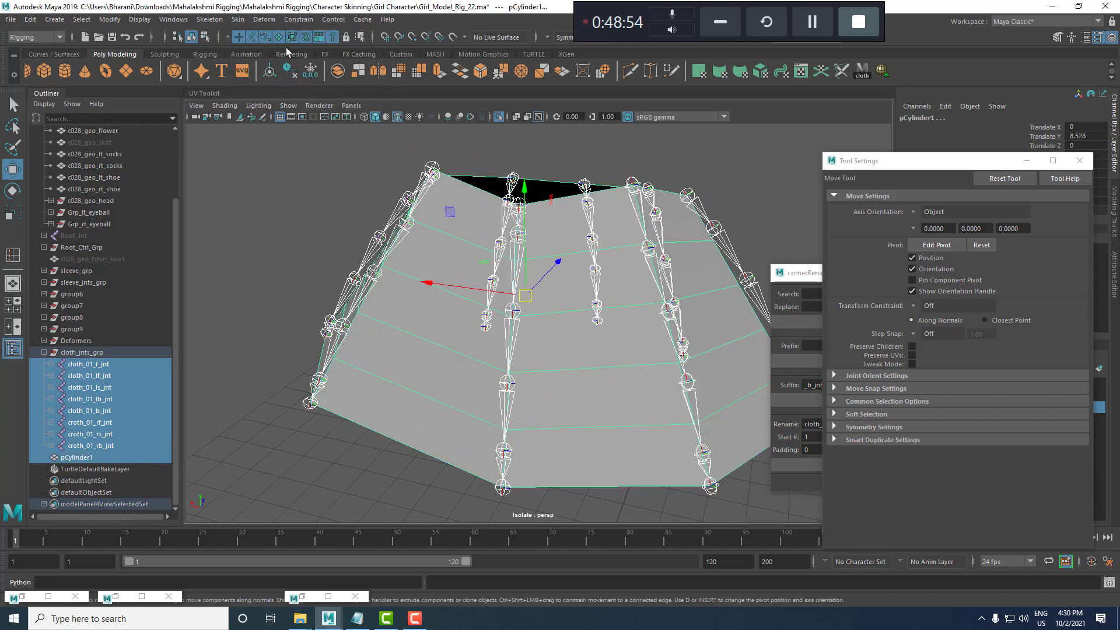
left_click_drag(596, 285, 574, 274, "alt")
key("w")
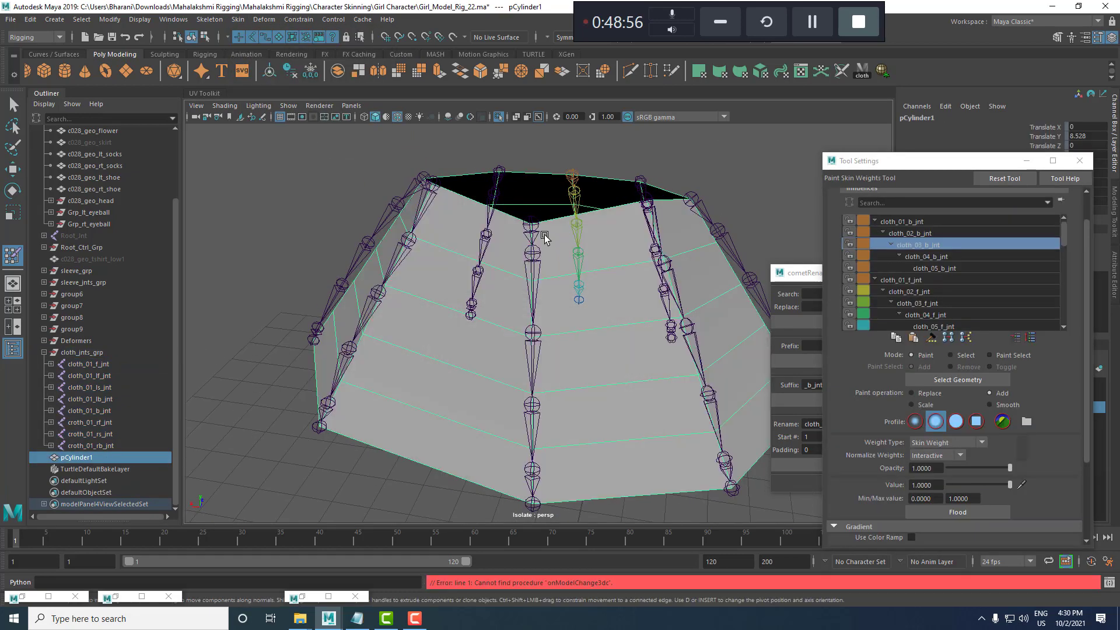
Test the cylinder's binding by moving cloth_01_b_jnt, undo the move, and select the neighbouring croth_01_rb_jnt.
left_click(537, 229)
scroll(559, 290, "down", 4)
key("e")
mouse_move(516, 304)
left_mouse_down()
mouse_move(522, 222)
mouse_move(539, 197)
left_mouse_up()
left_click_drag(606, 300, 584, 270, "alt")
key("ctrl+z")
key("w")
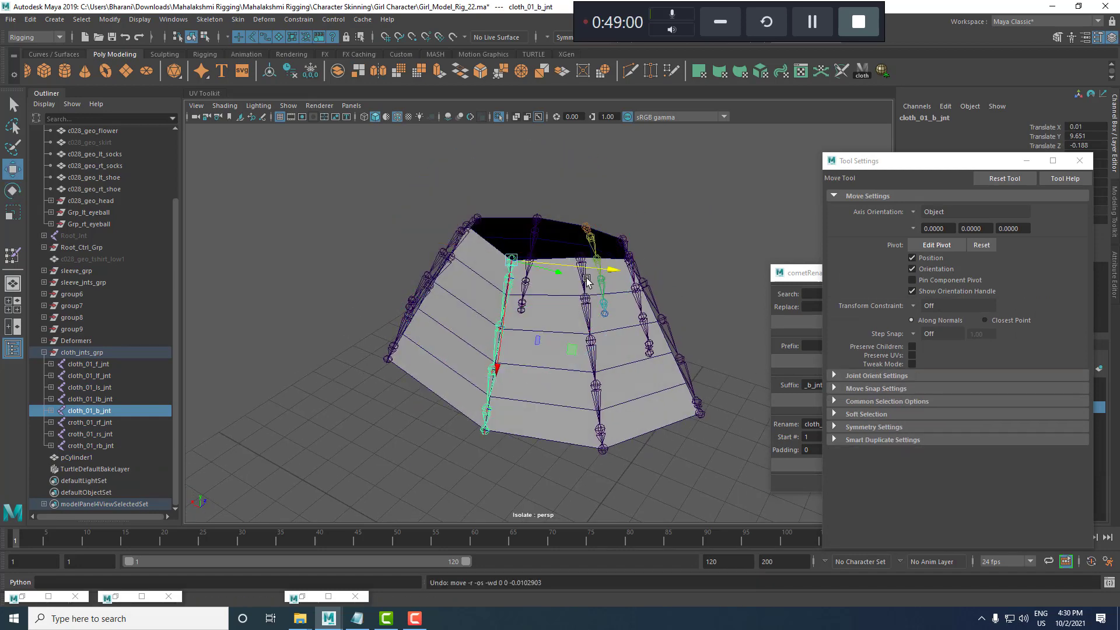
left_click(586, 281)
key("e")
key("w")
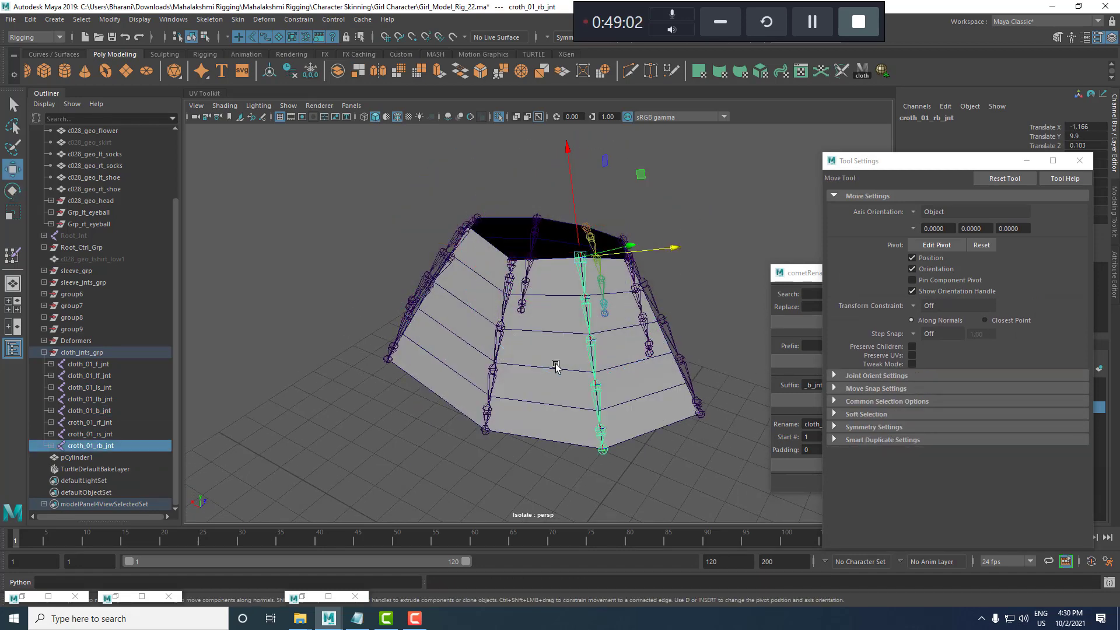
Select all vertices of the cylinder and save them as a quick select set named yyu on the shelf.
left_click(555, 366)
scroll(572, 350, "down", 4)
left_click_drag(600, 325, 595, 348, "alt")
key("F8")
left_click_drag(350, 215, 682, 396)
right_click_drag(530, 333, 585, 349, "alt")
left_click(56, 19)
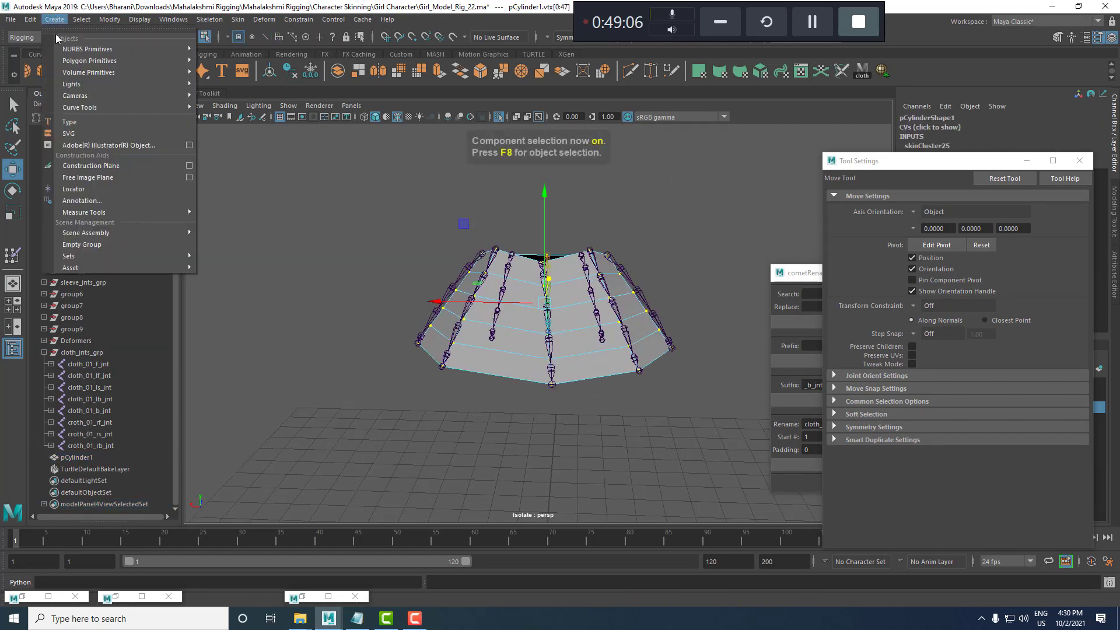
mouse_move(71, 258)
left_click(250, 288)
type("yyu")
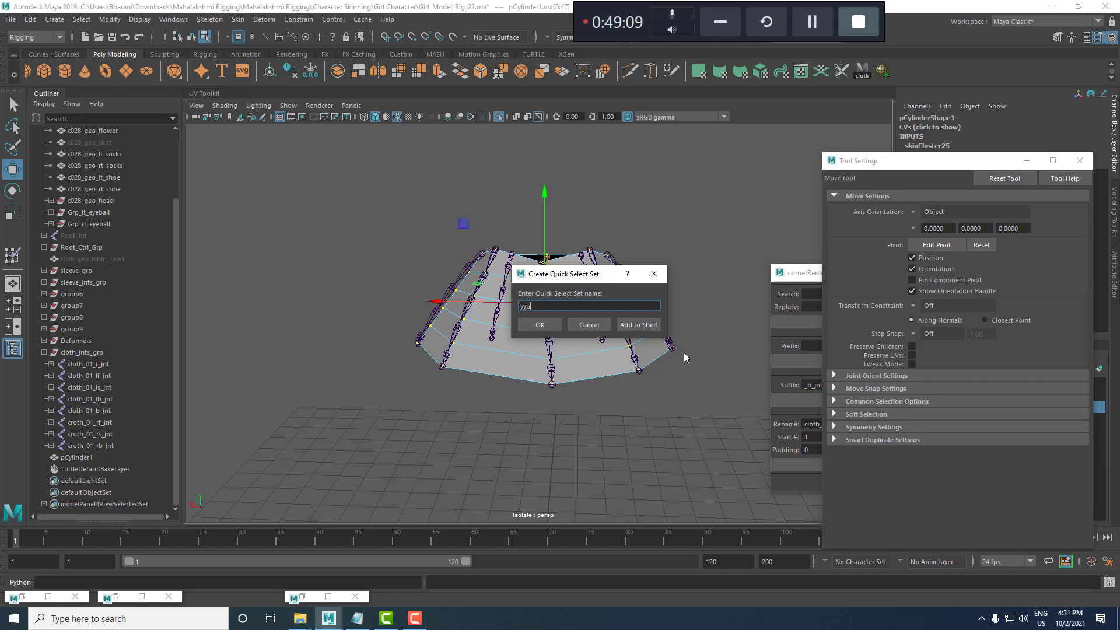
left_click(636, 325)
Return the cylinder to object selection and hide it so that only the joint chains are shown.
right_click(602, 327)
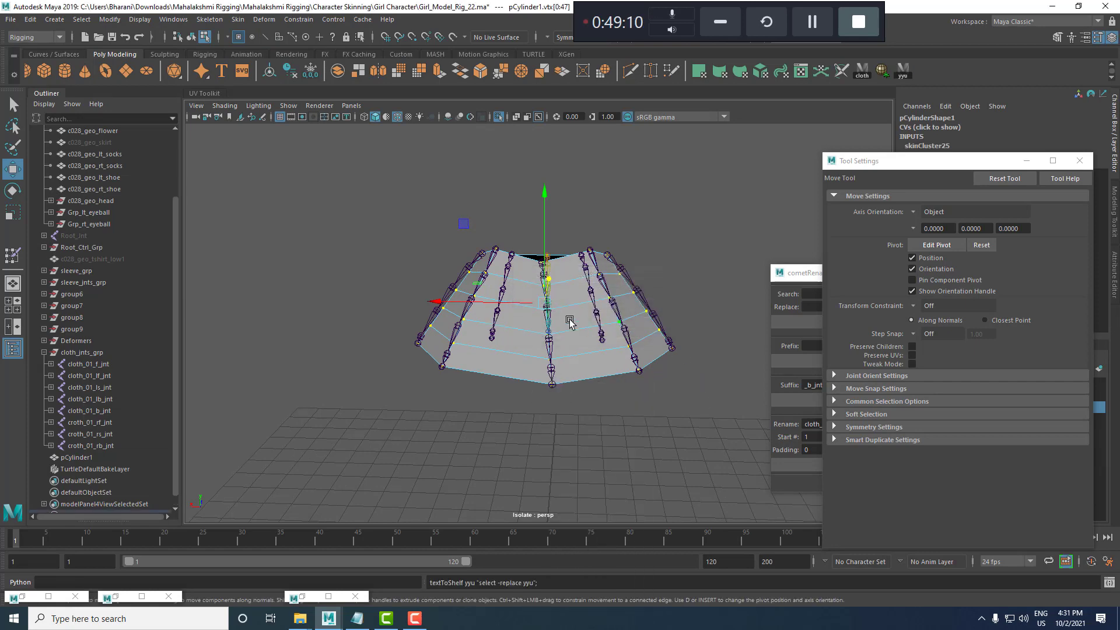
right_click_drag(570, 321, 738, 236)
left_click(739, 236)
left_click(588, 350)
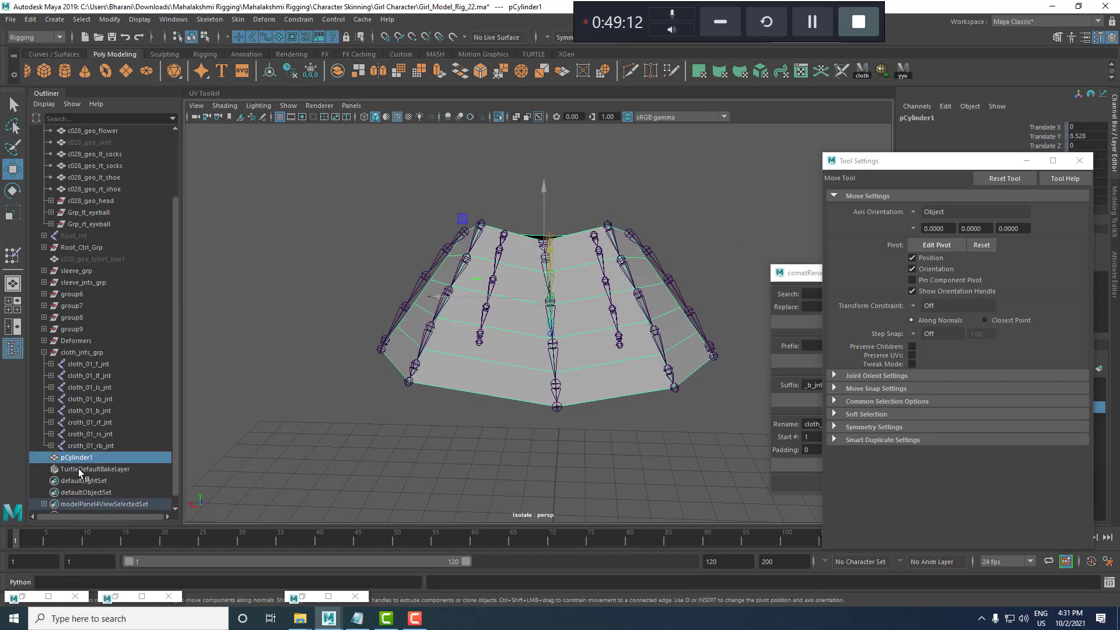
key("h")
left_click(92, 364)
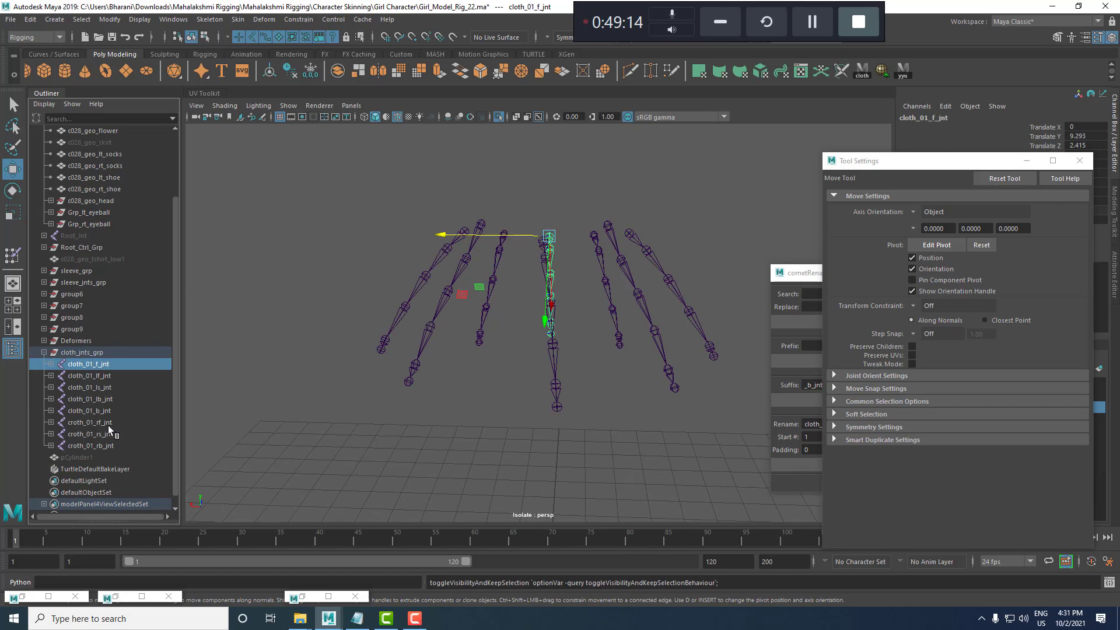
Run the qa_skinManagerUI script from the Script Editor and move its window clear of the joints.
left_click(90, 456)
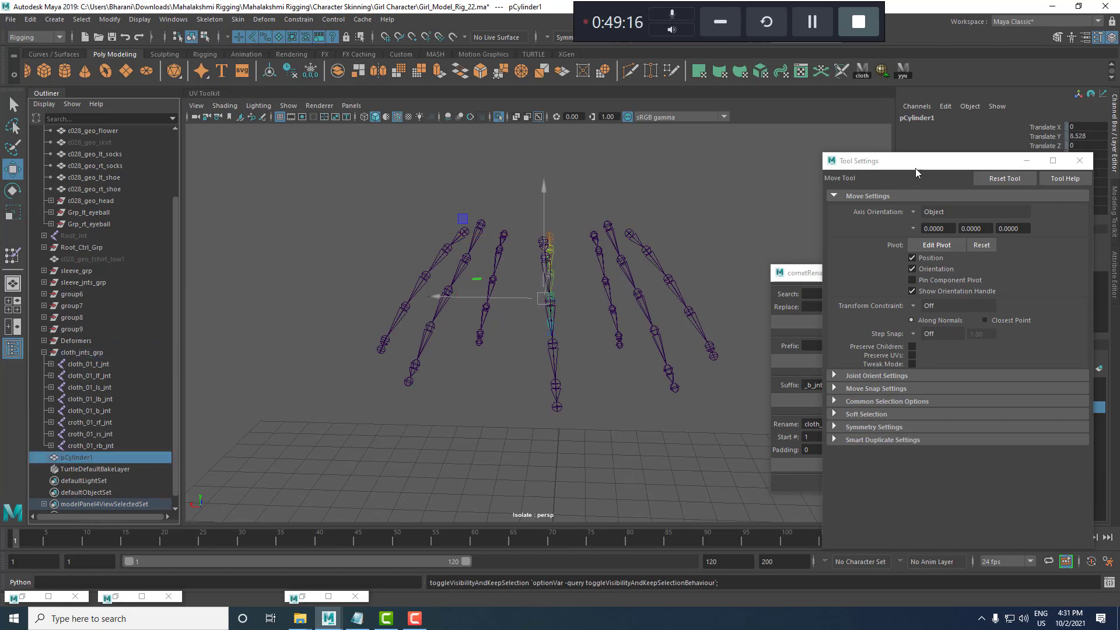
left_click_drag(915, 168, 702, 313)
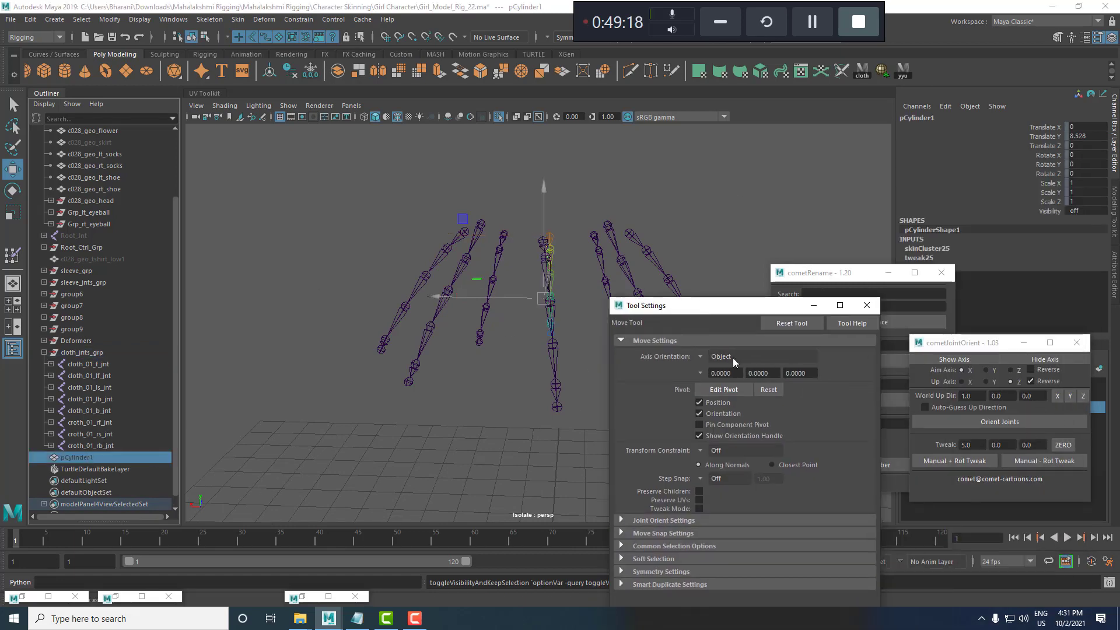
left_click(306, 596)
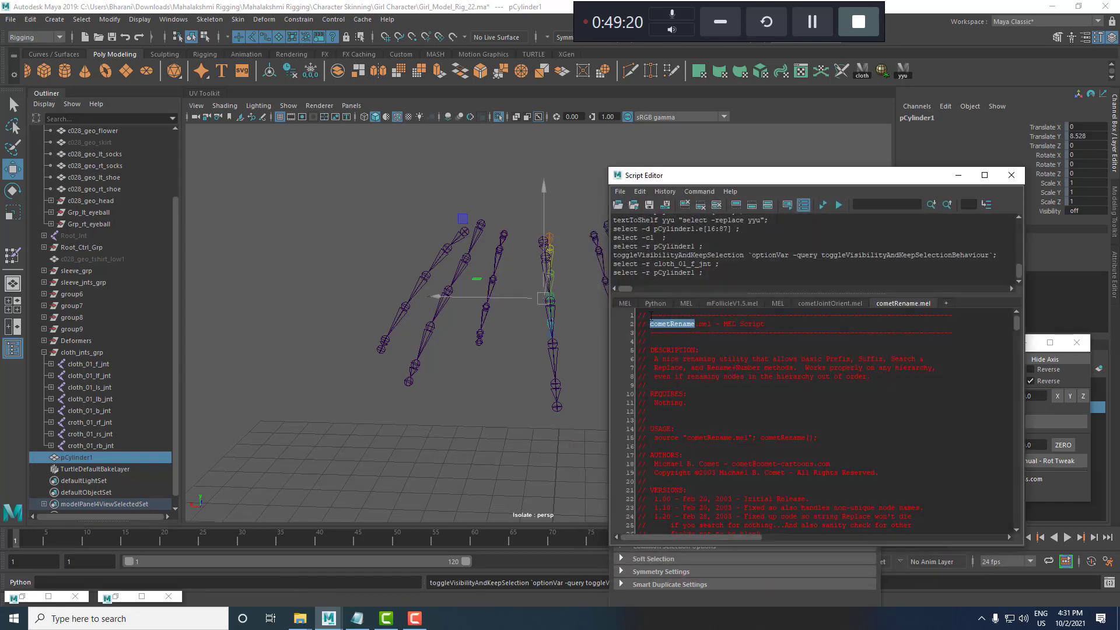
left_click(625, 303)
key("ctrl+Return")
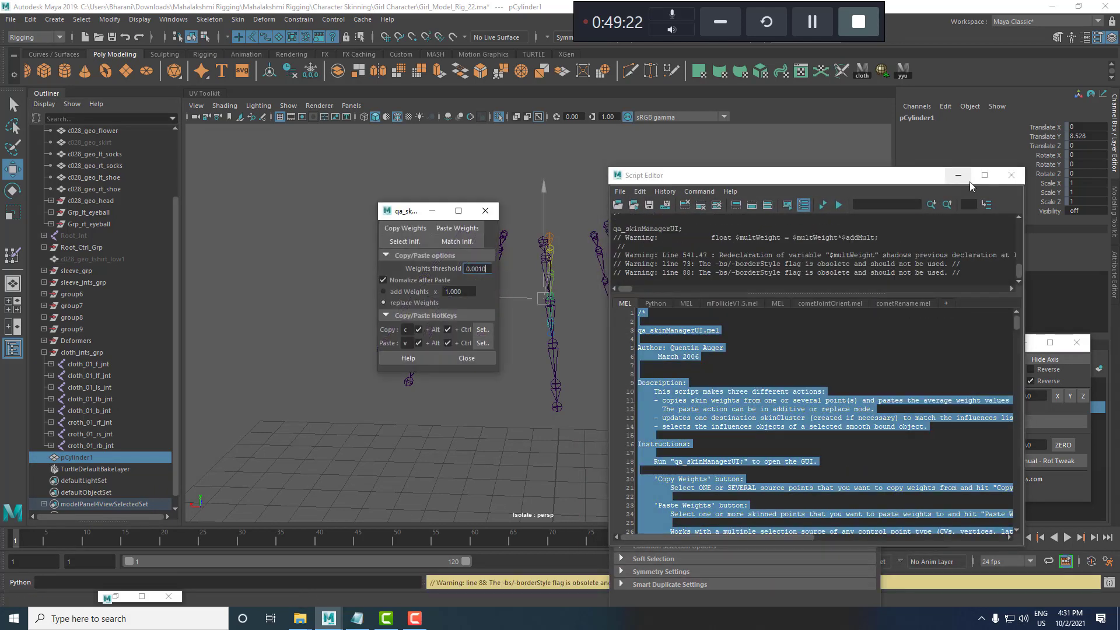
left_click(958, 175)
left_click_drag(413, 215, 267, 188)
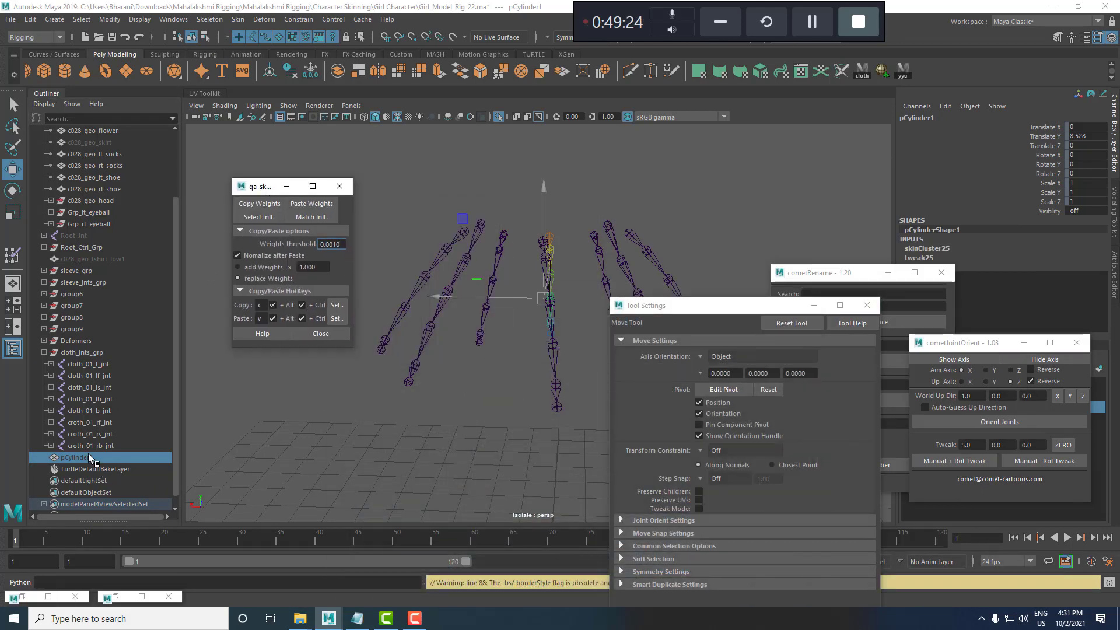
Select the influence joints of pCylinder1 with the skin manager and turn on the visibility of c028_geo_skirt.
left_click(88, 455)
left_click(259, 217)
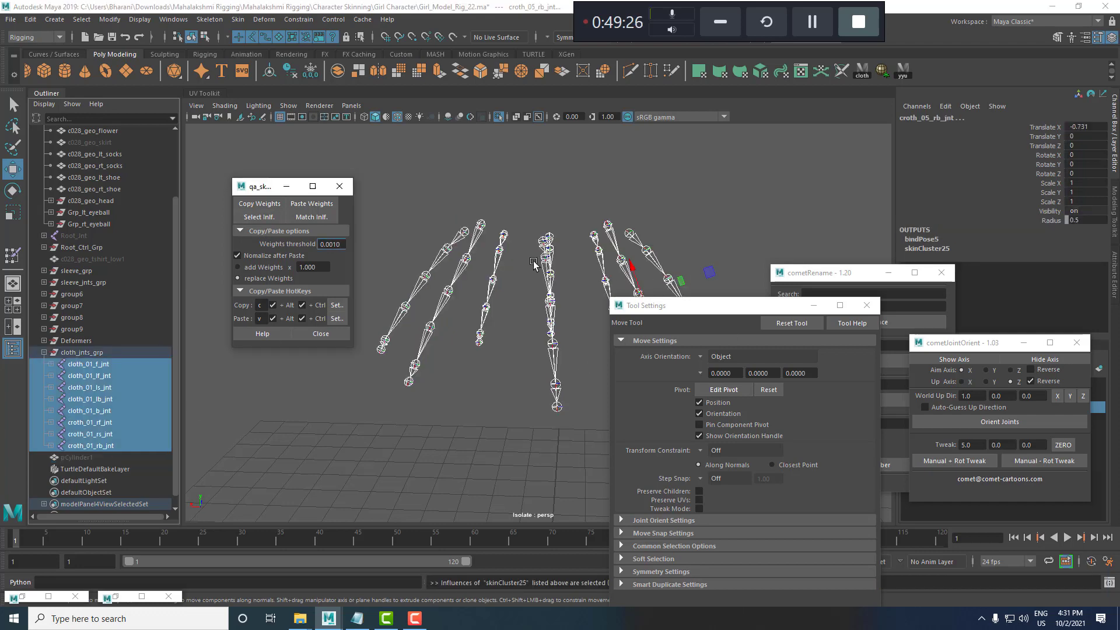
left_click_drag(717, 310, 882, 366)
scroll(68, 227, "up", 3)
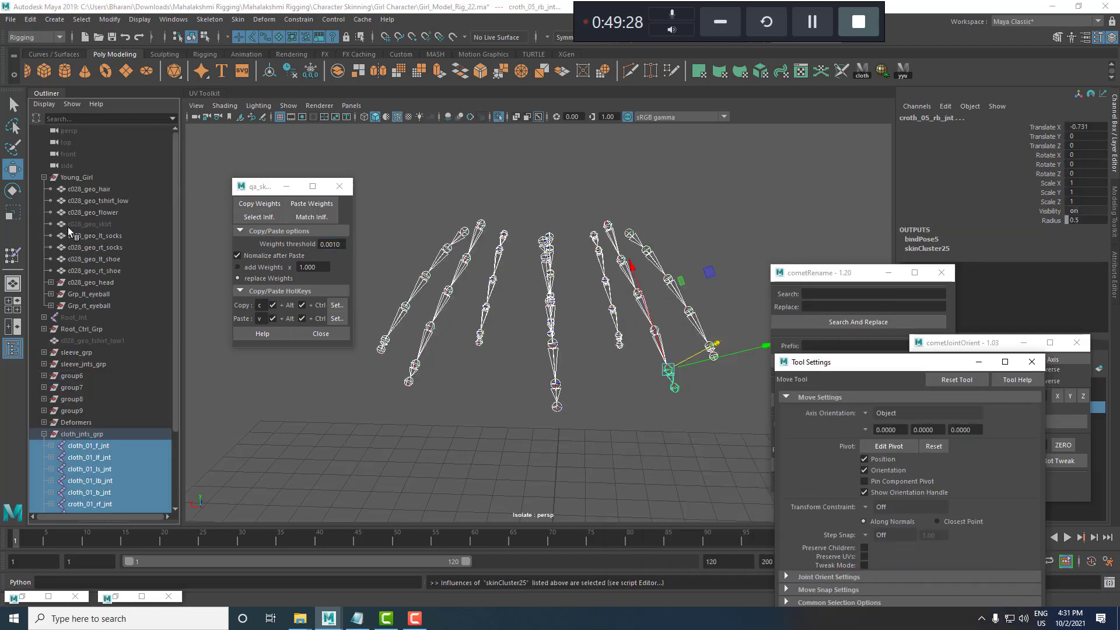
left_click(88, 224)
key("Return")
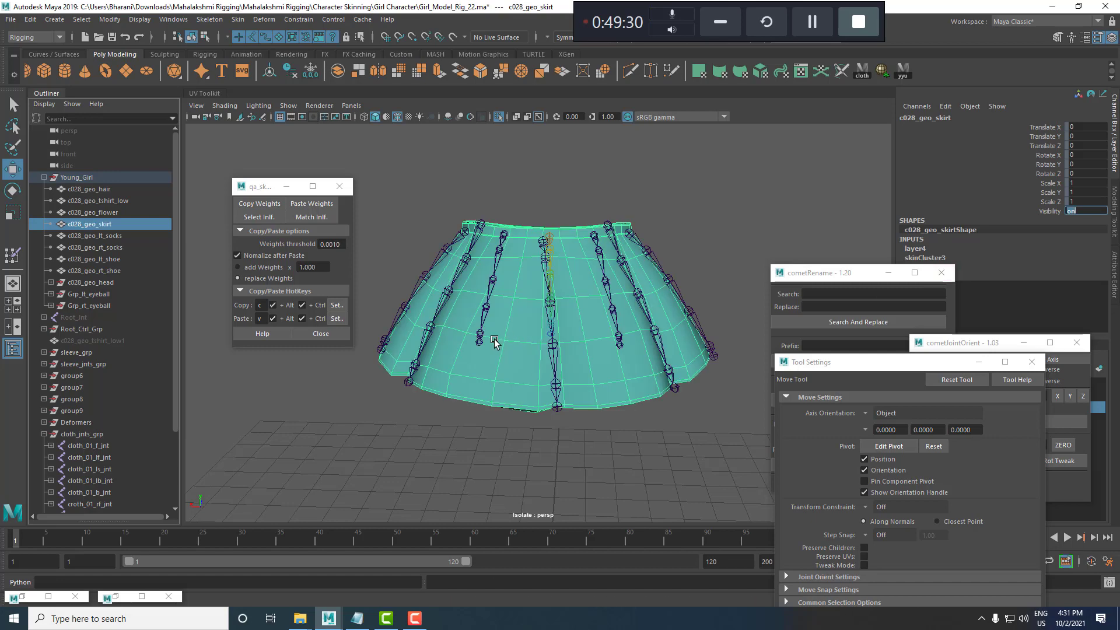
Add the cylinder's influence joints to c028_geo_skirt with dropoff 4, locked weights and a default weight of 0.
scroll(106, 484, "down", 4)
left_click(89, 447)
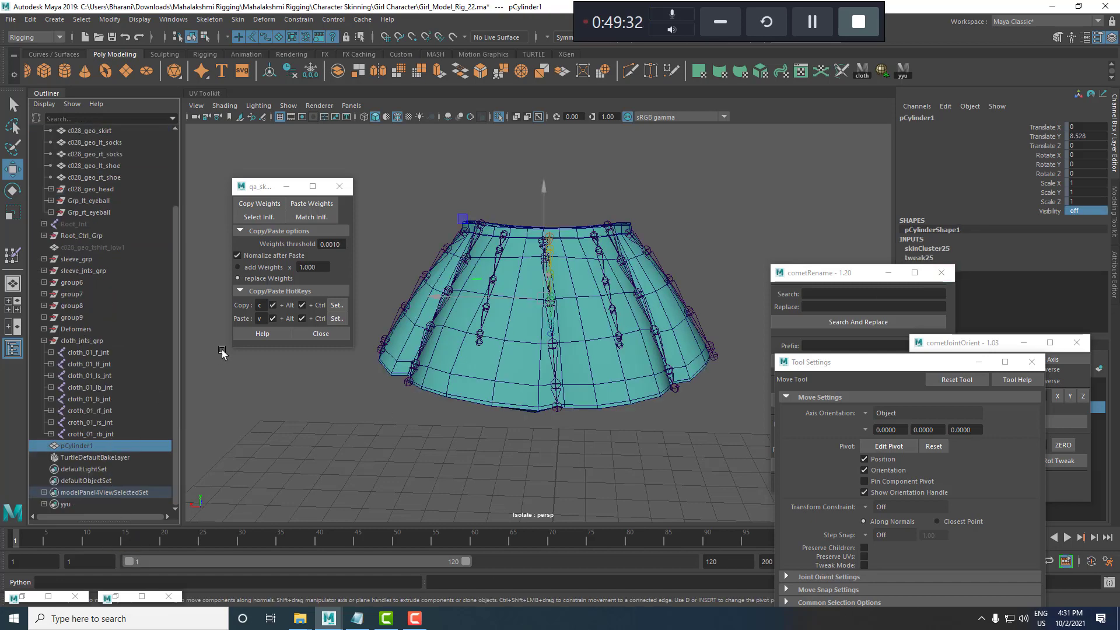
left_click(271, 217)
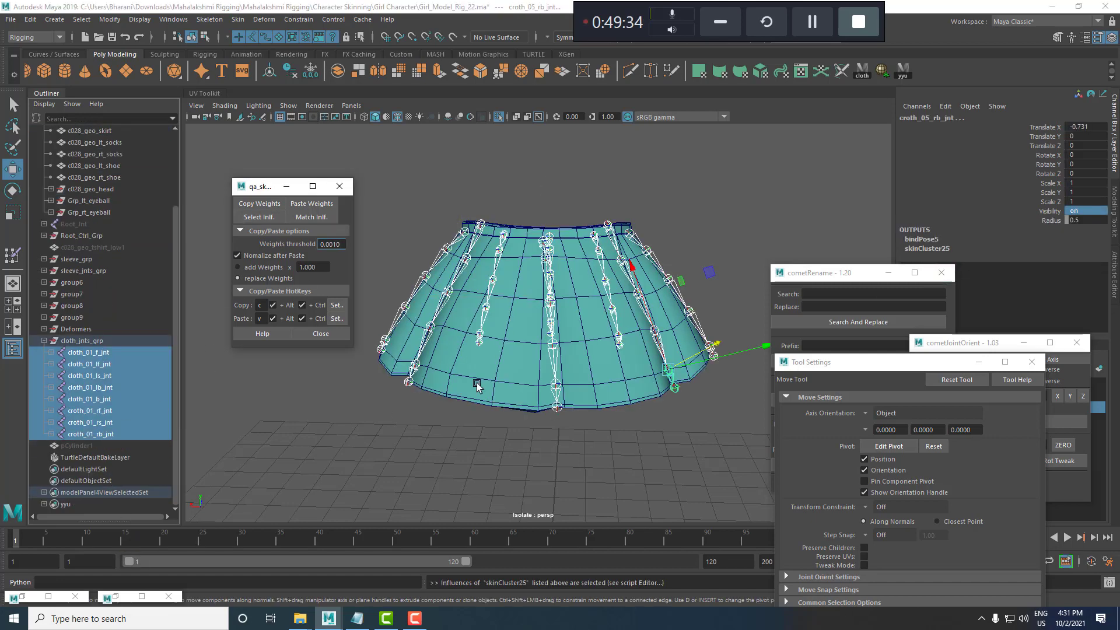
left_click(521, 341, "shift")
left_click_drag(533, 338, 664, 347, "alt")
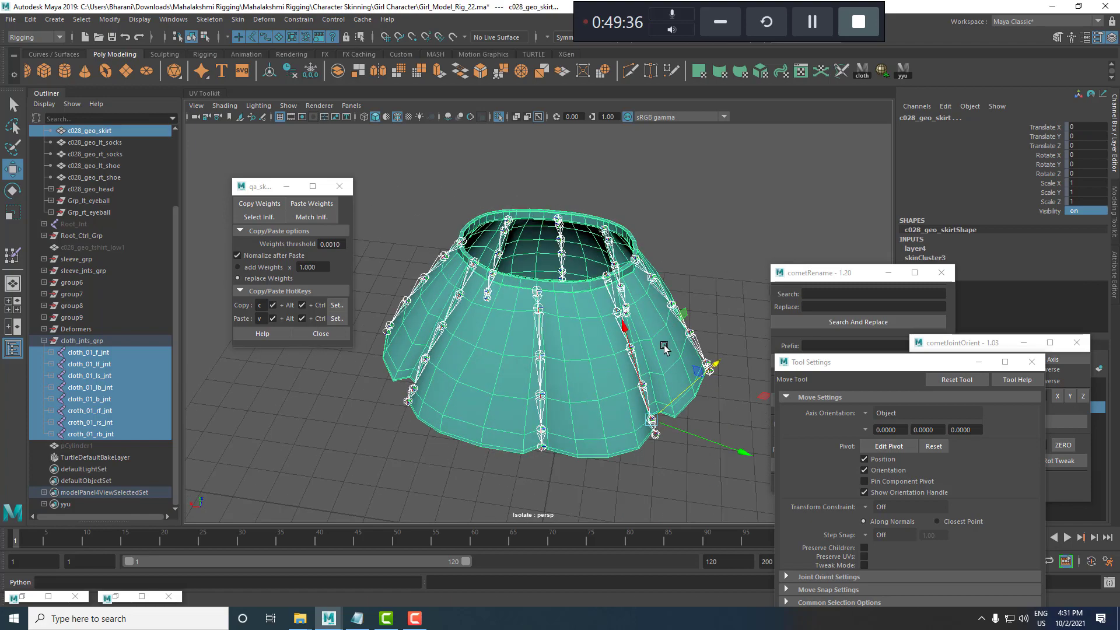
left_click(238, 18)
mouse_move(301, 298)
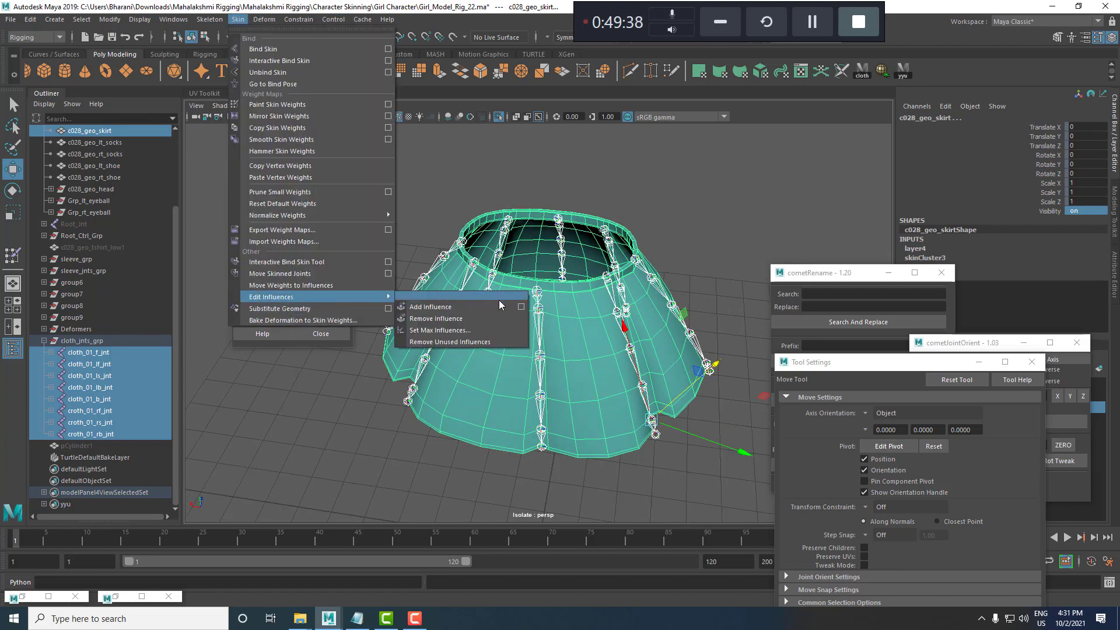
left_click(521, 307)
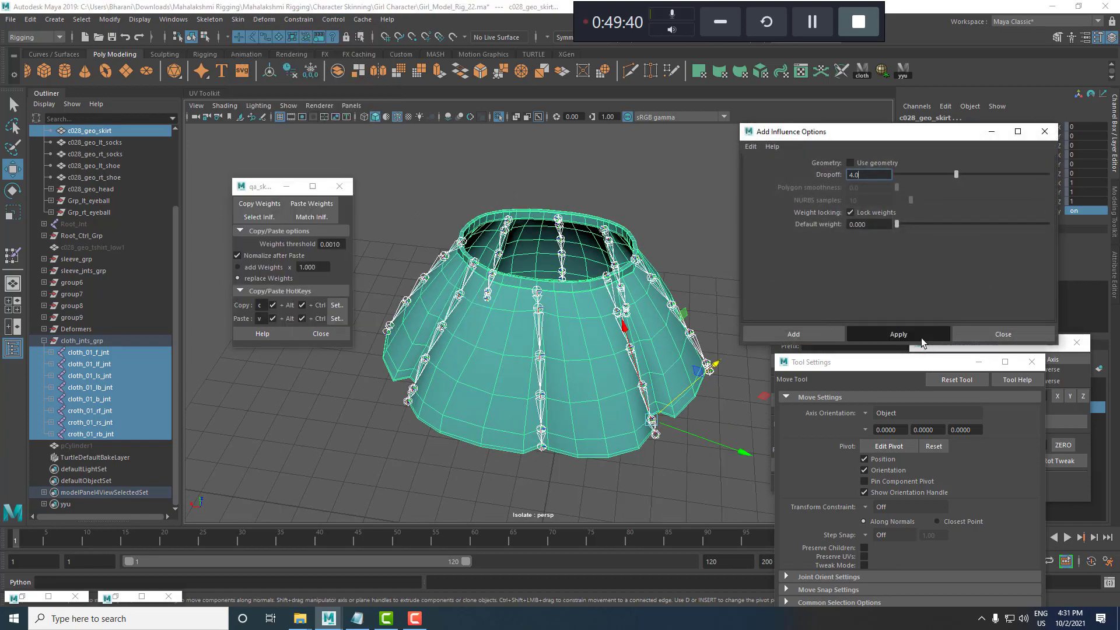
left_click(922, 334)
left_click(1003, 334)
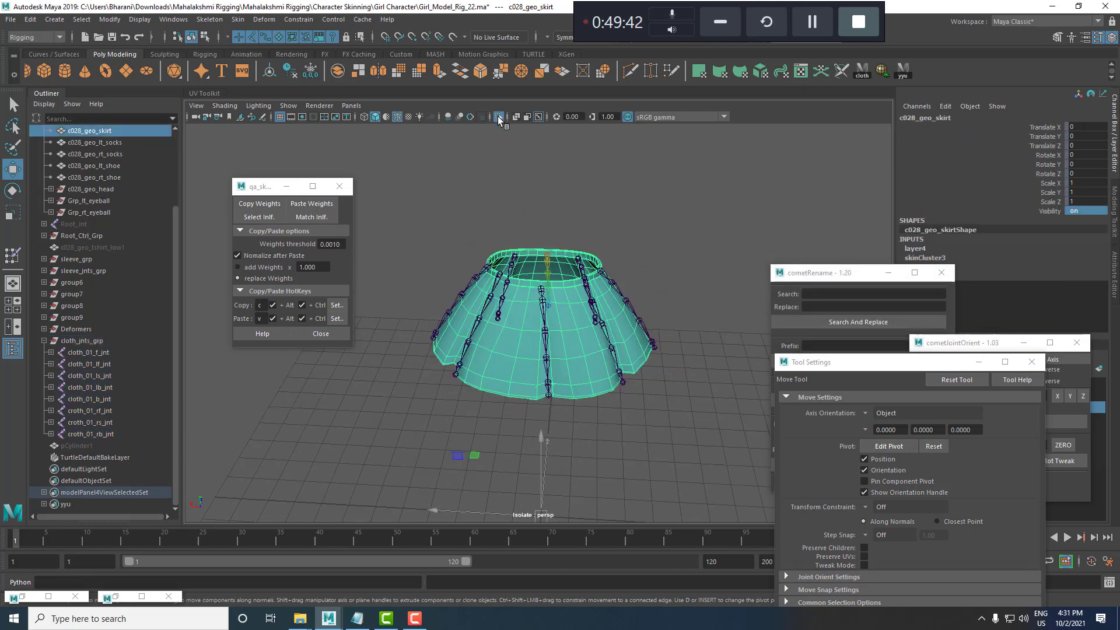
Isolate the skirt in the viewport and recall the yyu vertex set.
left_click(498, 119)
left_click(498, 119)
left_click_drag(515, 233, 727, 270, "alt")
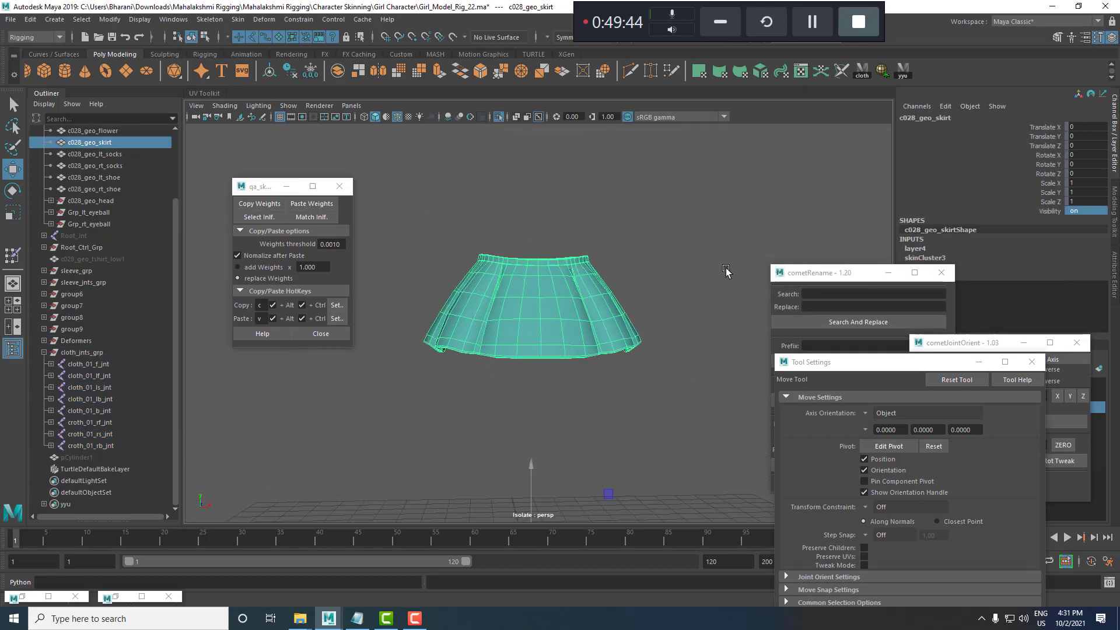
left_click(684, 257)
left_click(903, 71)
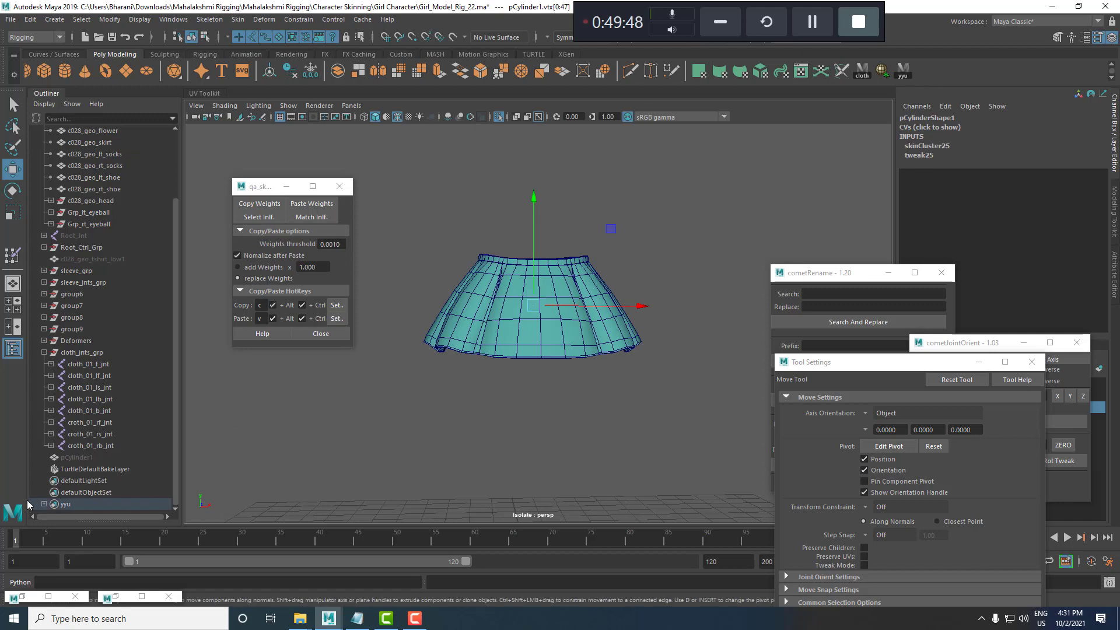
Unhide and isolate pCylinder1 and check its vertices with the yyu vertex set.
left_click(95, 459)
key("h")
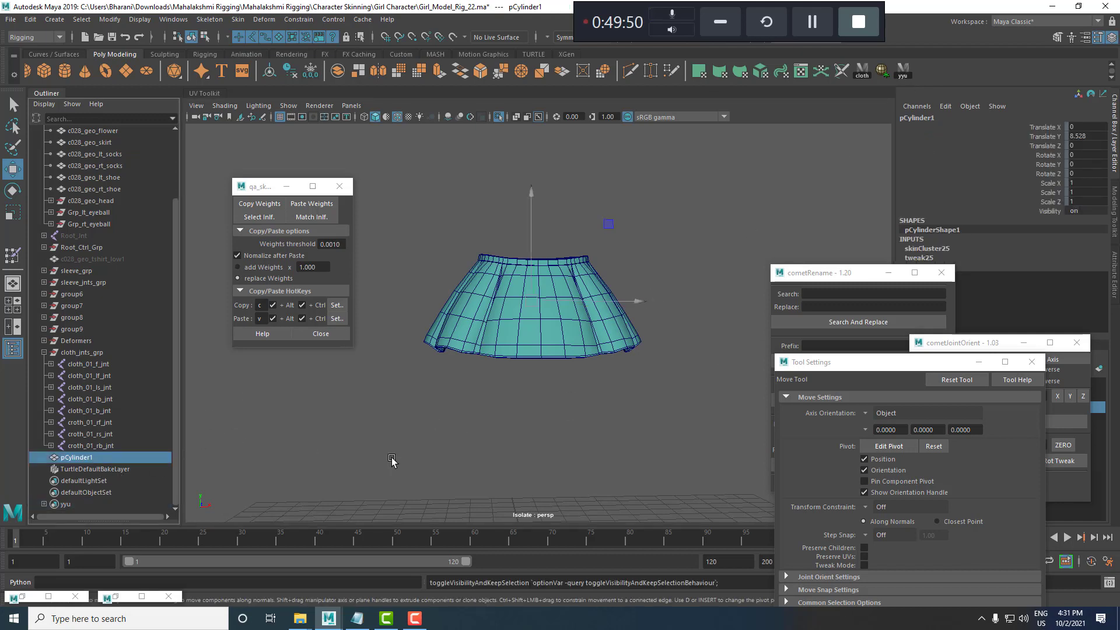
left_click(500, 117)
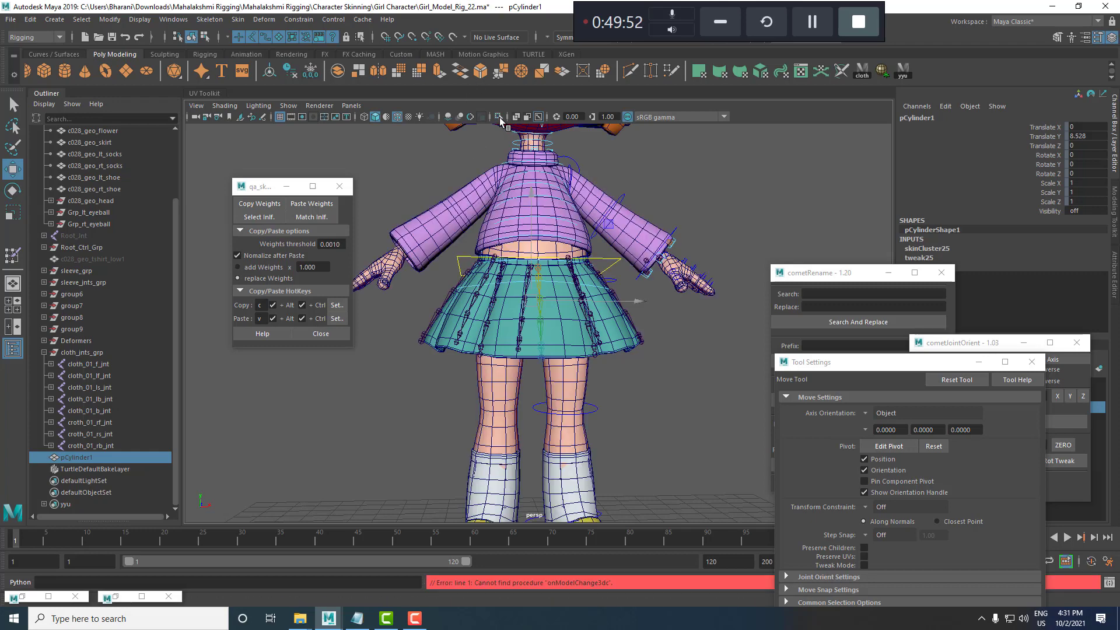
left_click(500, 117)
key("h")
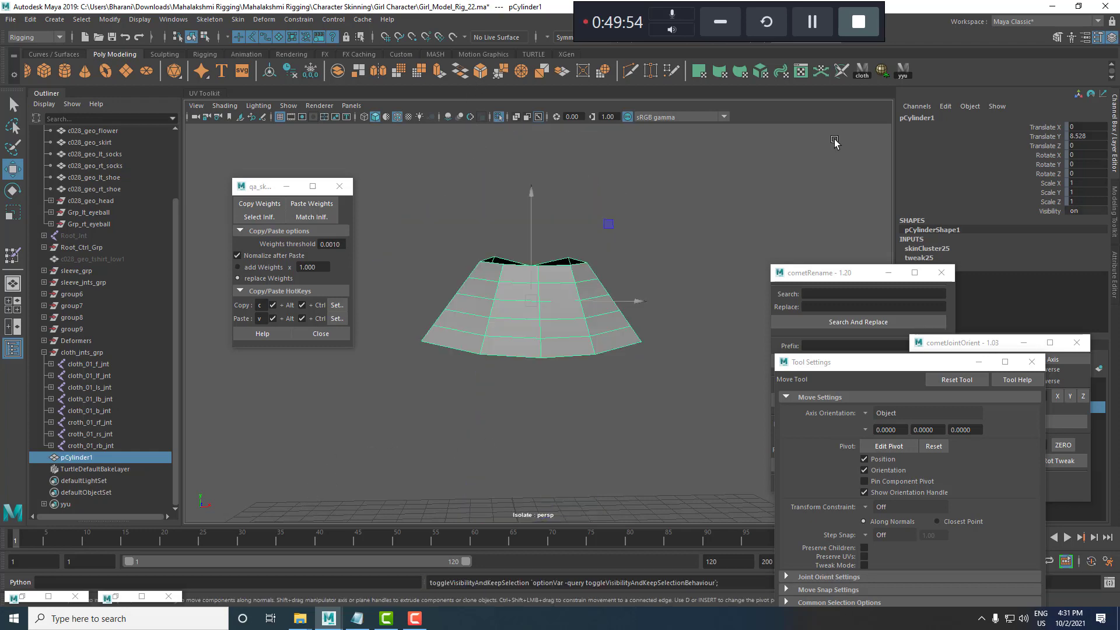
left_click(902, 74)
key("F8")
Hide the cylinder, show the whole character again and select the skirt.
key("h")
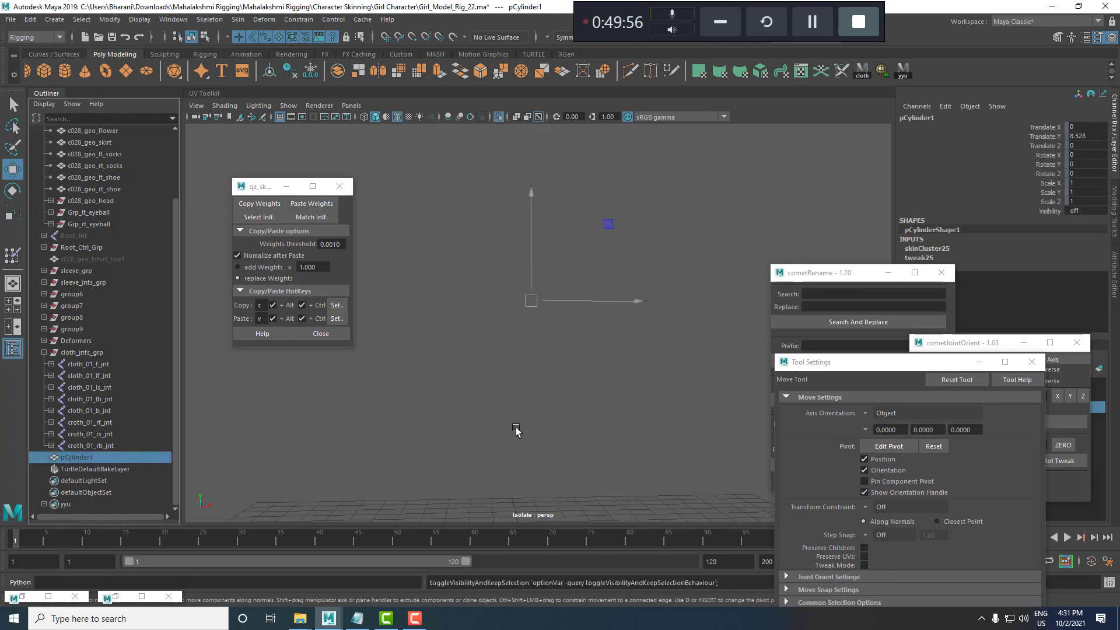
left_click(502, 119)
left_click(568, 324)
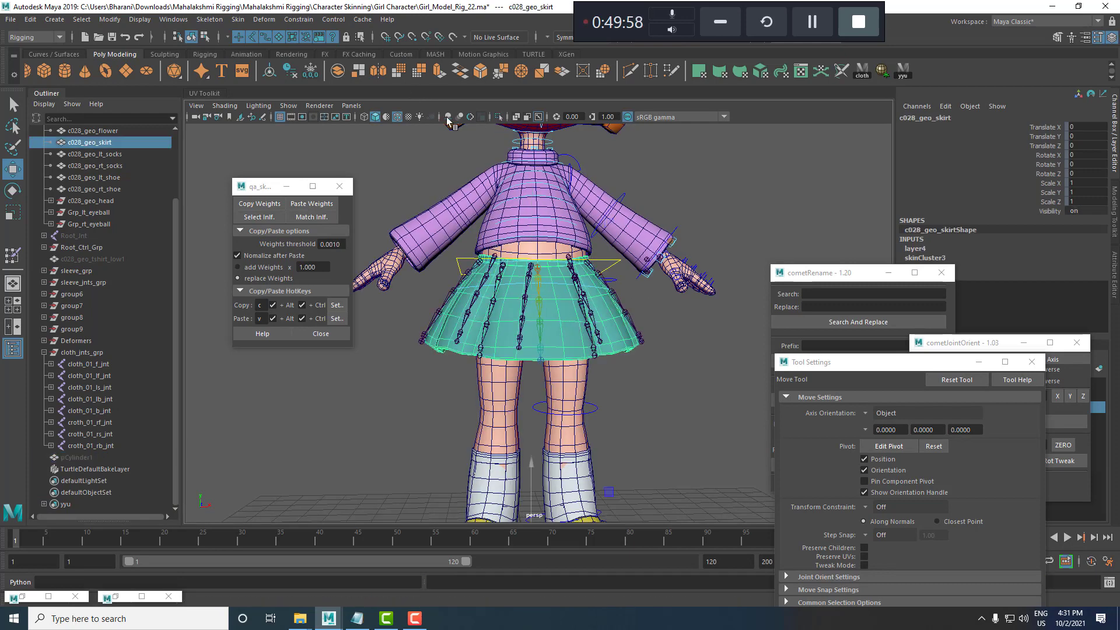
Isolate the skirt, recall the pCylinder1 vertices with the yyu set, and add all the skirt's vertices to the selection.
left_click(499, 117)
left_click(903, 72)
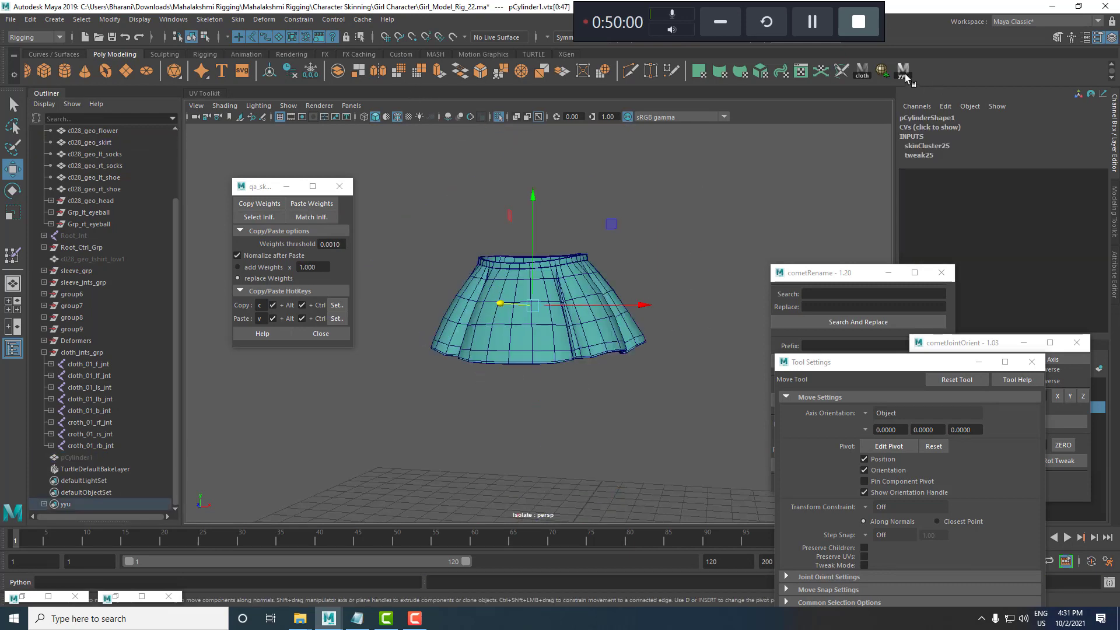
left_click_drag(386, 205, 840, 470)
key("f")
scroll(577, 255, "up", 3)
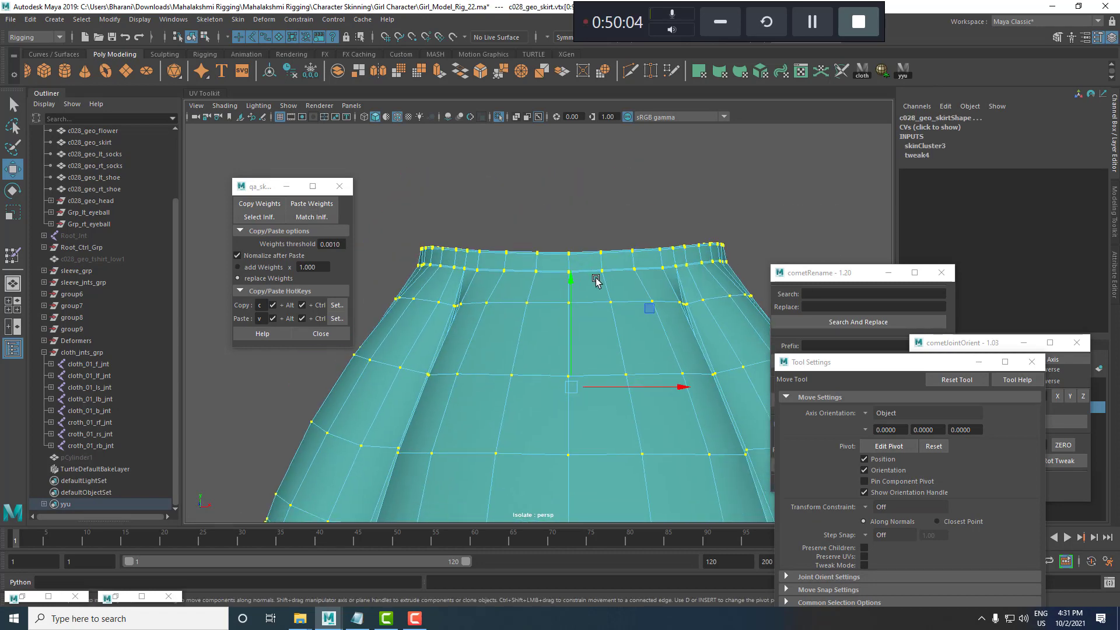
Check the vertex selection in wireframe and shaded views, and copy the skin weights from pCylinder1's vertices to the skirt's vertices.
key("4")
left_click_drag(553, 290, 595, 285, "alt")
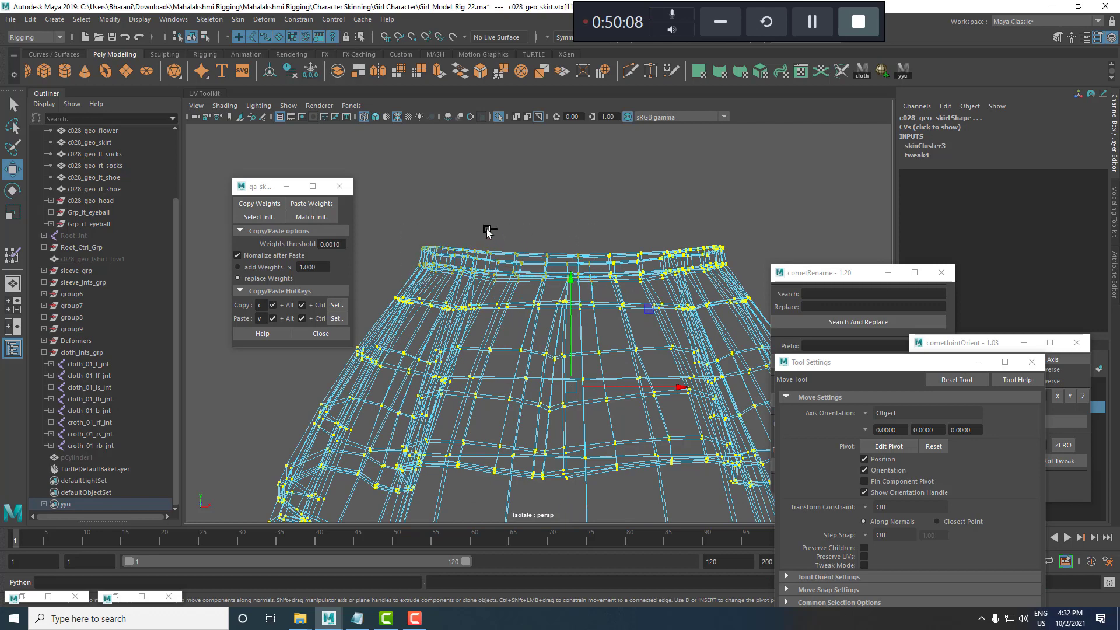
scroll(634, 241, "down", 5)
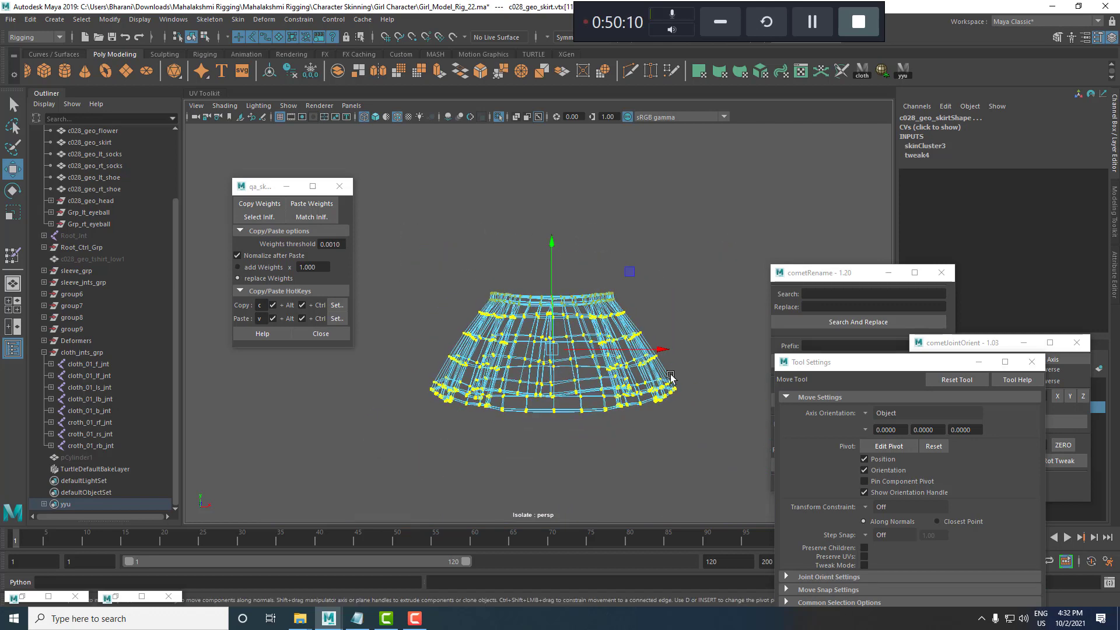
middle_click_drag(634, 242, 619, 189, "alt")
scroll(620, 188, "up", 3)
key("5")
left_click_drag(665, 352, 616, 344, "alt")
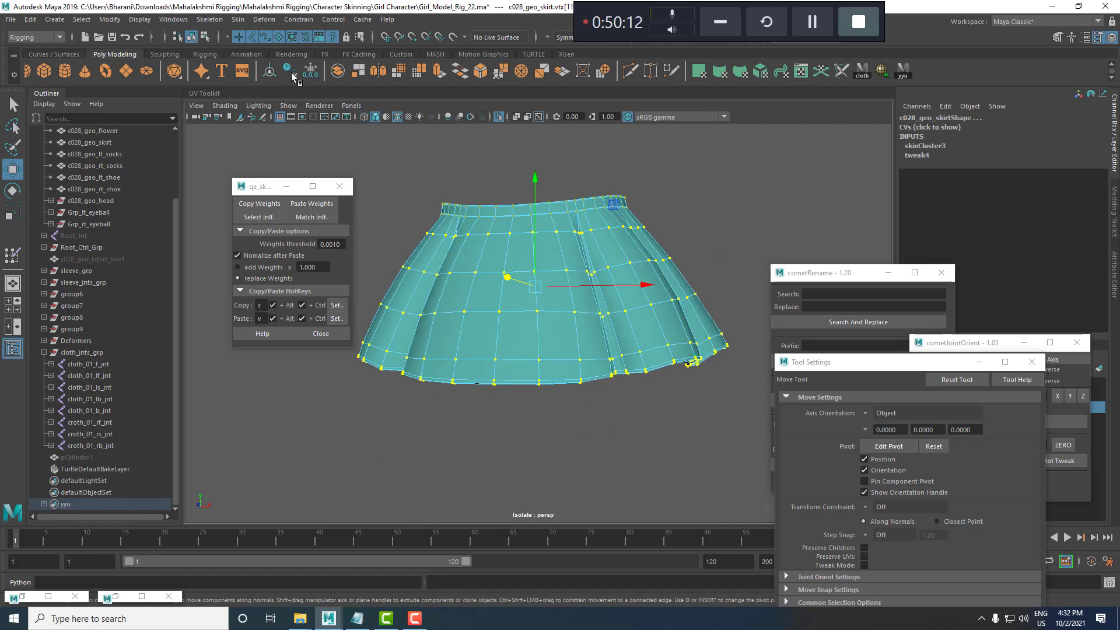
left_click(238, 19)
left_click(262, 127)
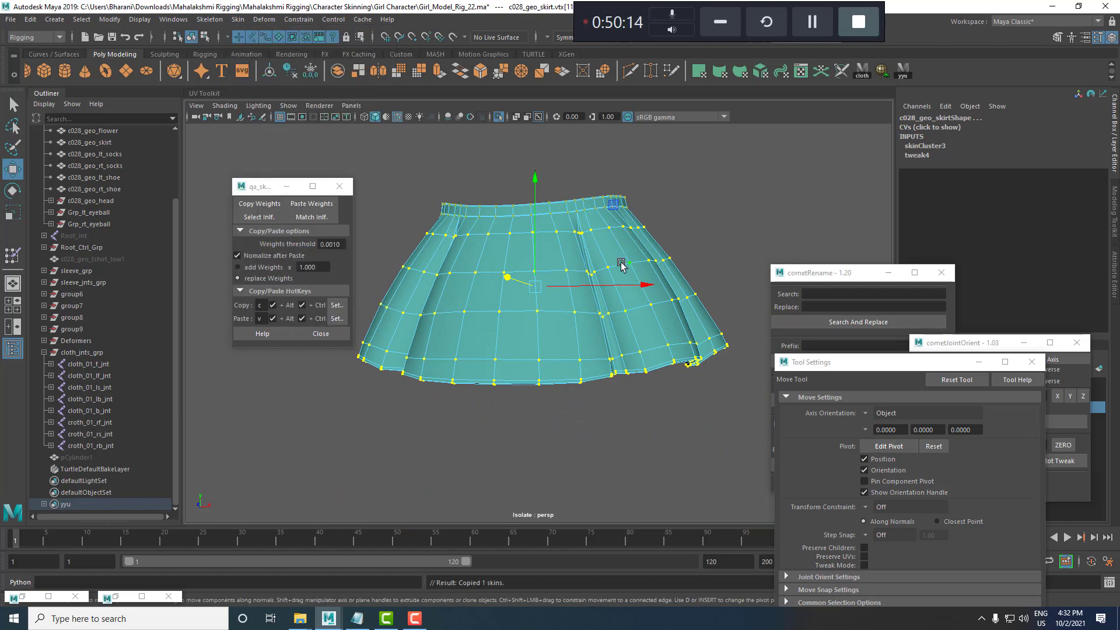
Examine the skirt's painted weights for the front cloth joints with the Paint Skin Weights tool, showing the whole character again.
key("F8")
left_click(609, 282)
key("y")
scroll(542, 288, "down", 4)
left_click_drag(542, 289, 575, 333, "alt")
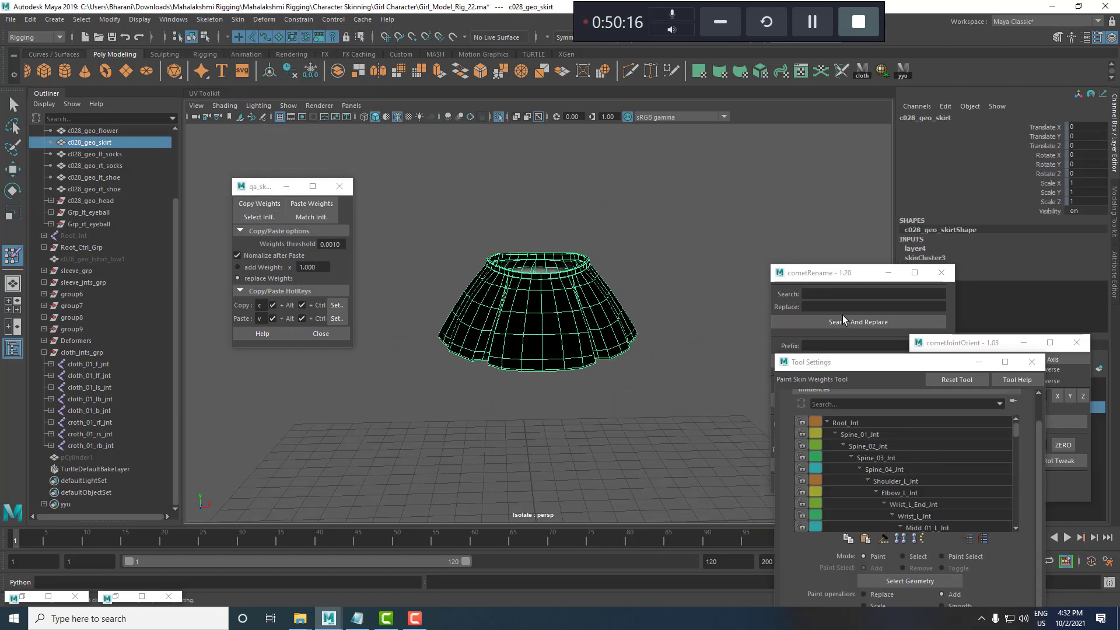
left_click(499, 116)
scroll(578, 335, "up", 6)
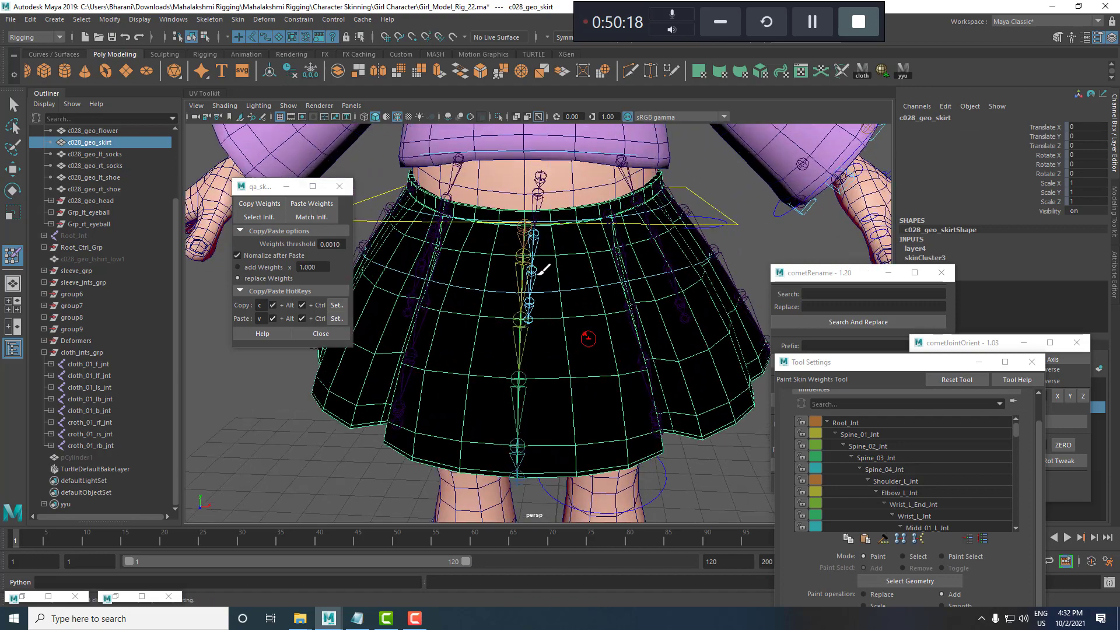
right_click_drag(500, 228, 500, 255)
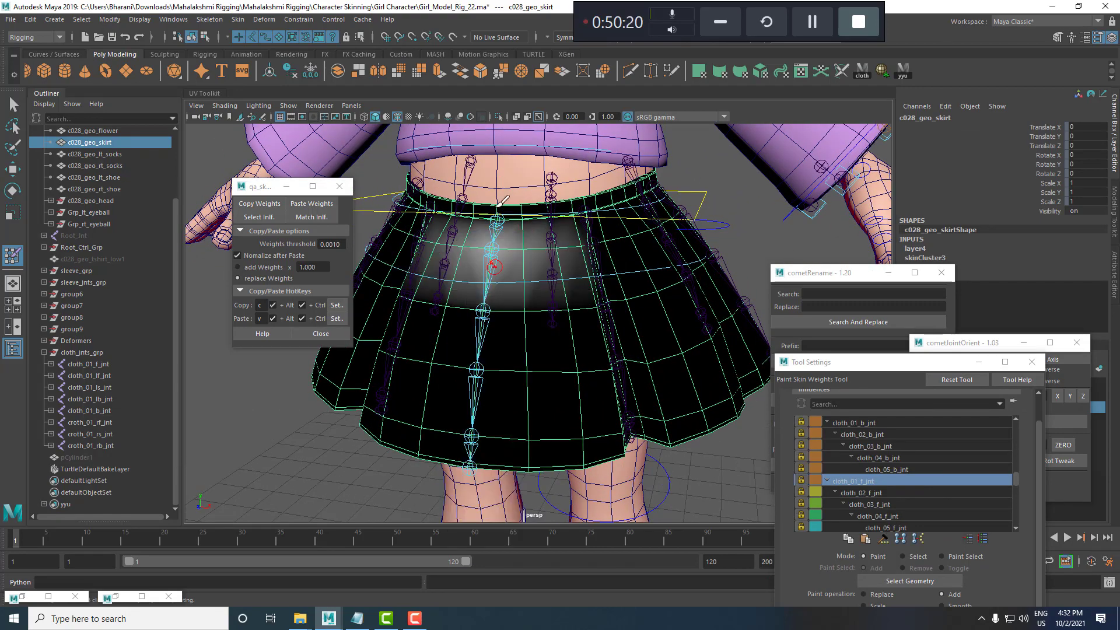
right_click_drag(490, 321, 512, 394)
right_click_drag(474, 434, 490, 449)
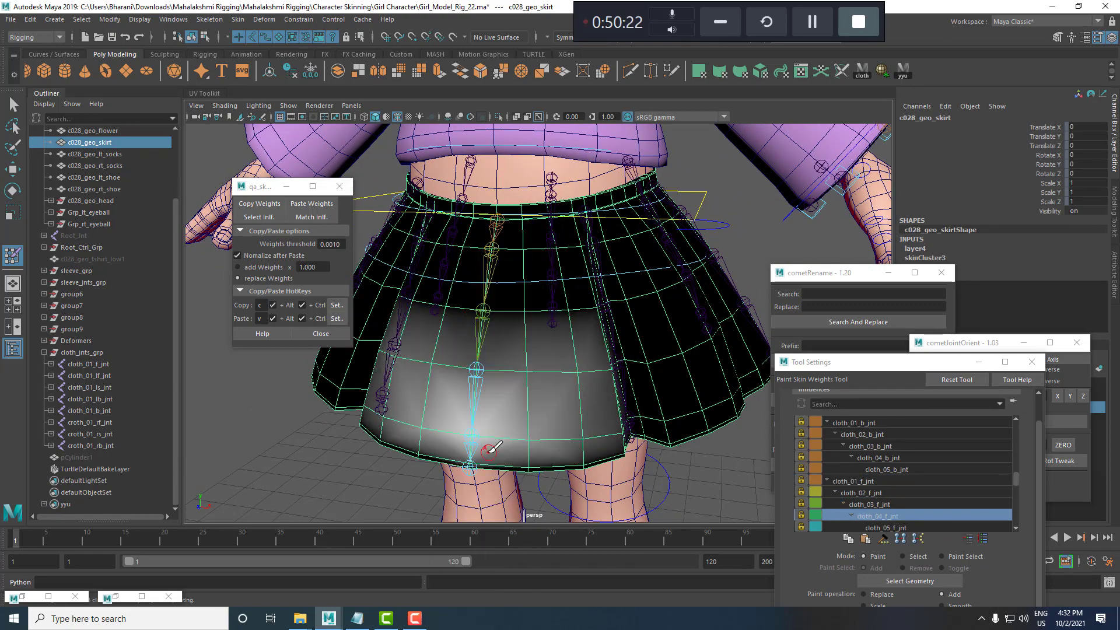
Test the skirt's front deformation by rotating cloth_01_f_jnt about Z, and undo the rotation.
key("w")
left_click(498, 227)
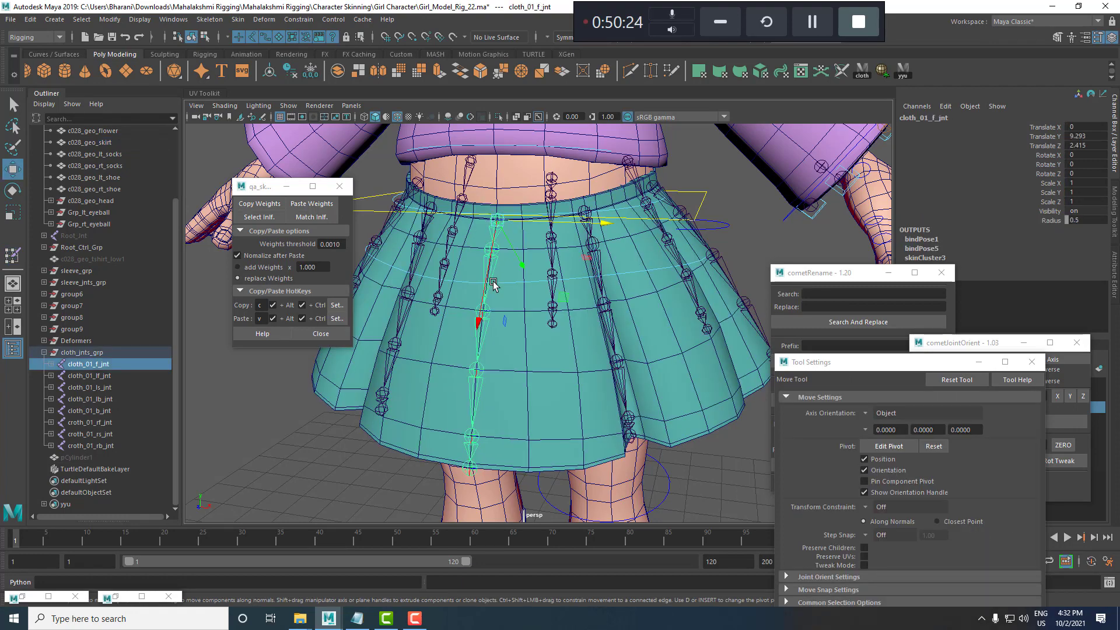
key("e")
left_click_drag(489, 281, 465, 273)
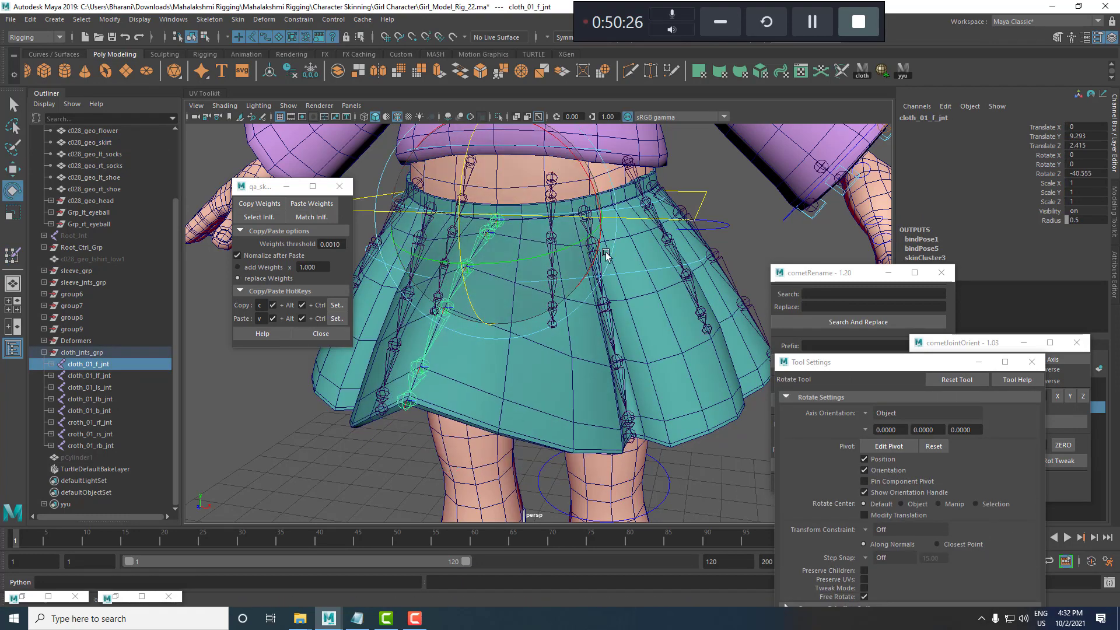
key("ctrl+z")
Isolate cloth_jnts_grp together with c028_geo_skirt in the viewport and clear the selection.
key("w")
left_click(82, 352)
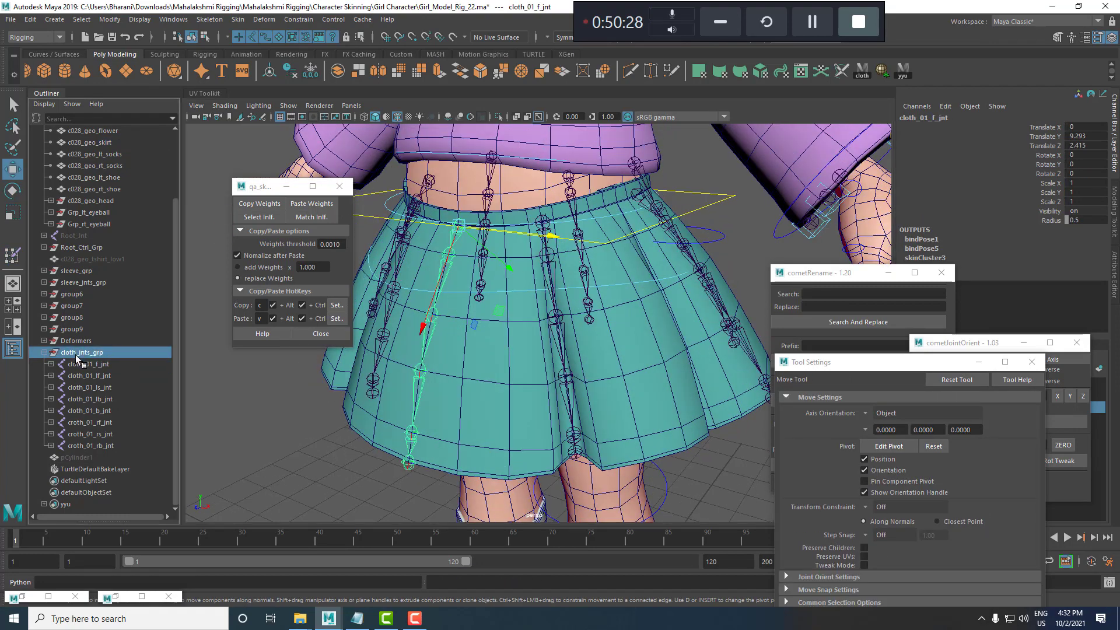
left_click(89, 143, "ctrl")
left_click(498, 117)
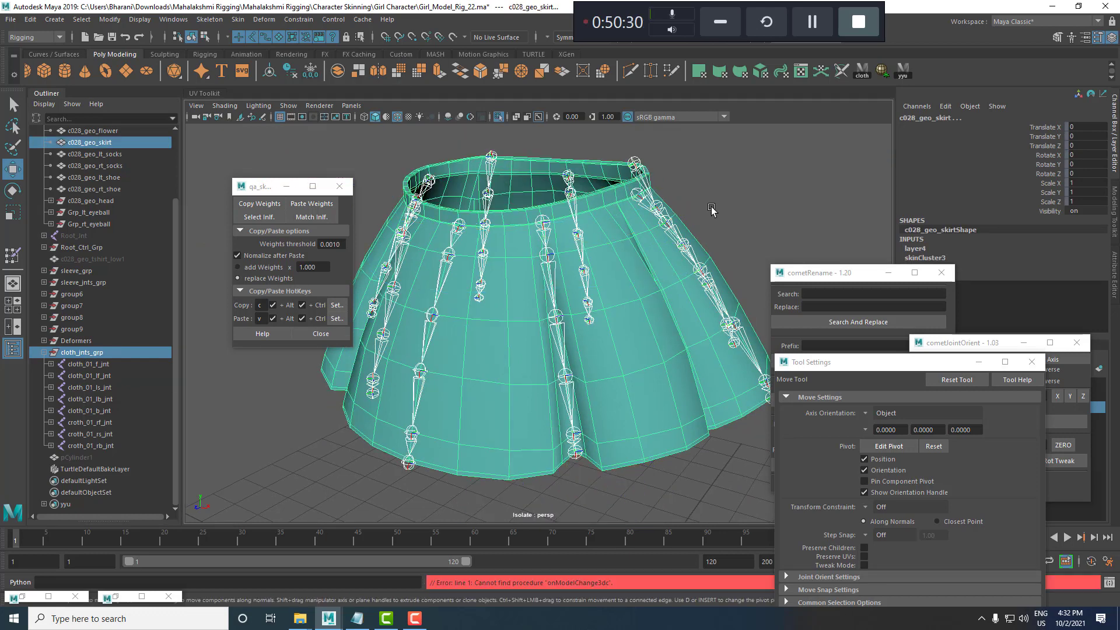
left_click(507, 143)
left_click_drag(521, 282, 526, 260, "alt")
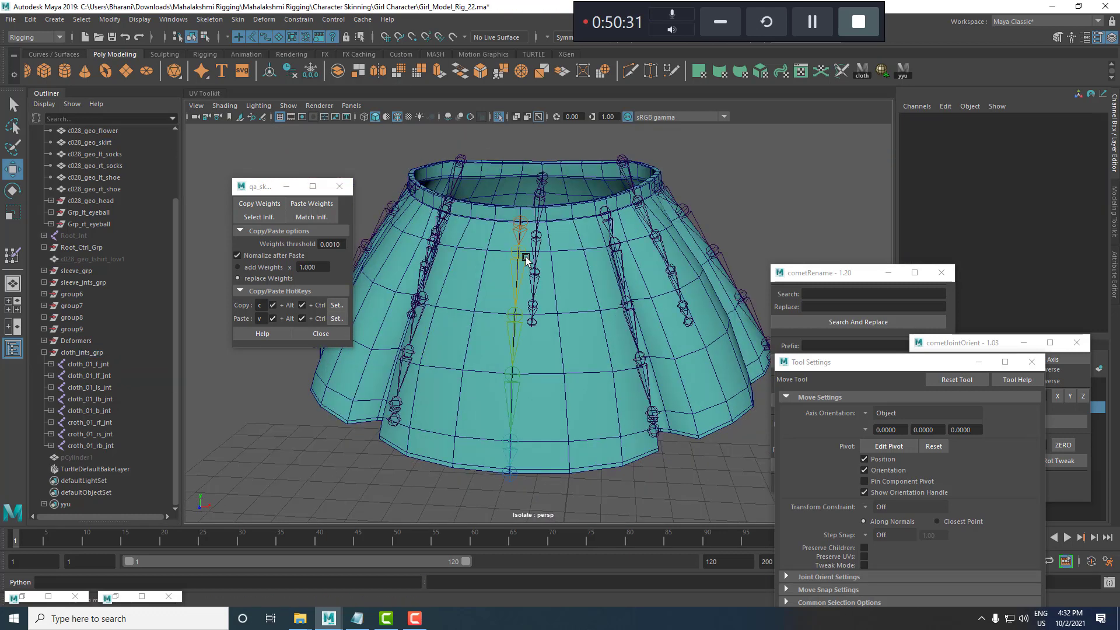
Try rotating cloth_02_lf_jnt to test the skirt's left front, and undo the rotation.
left_click(618, 272)
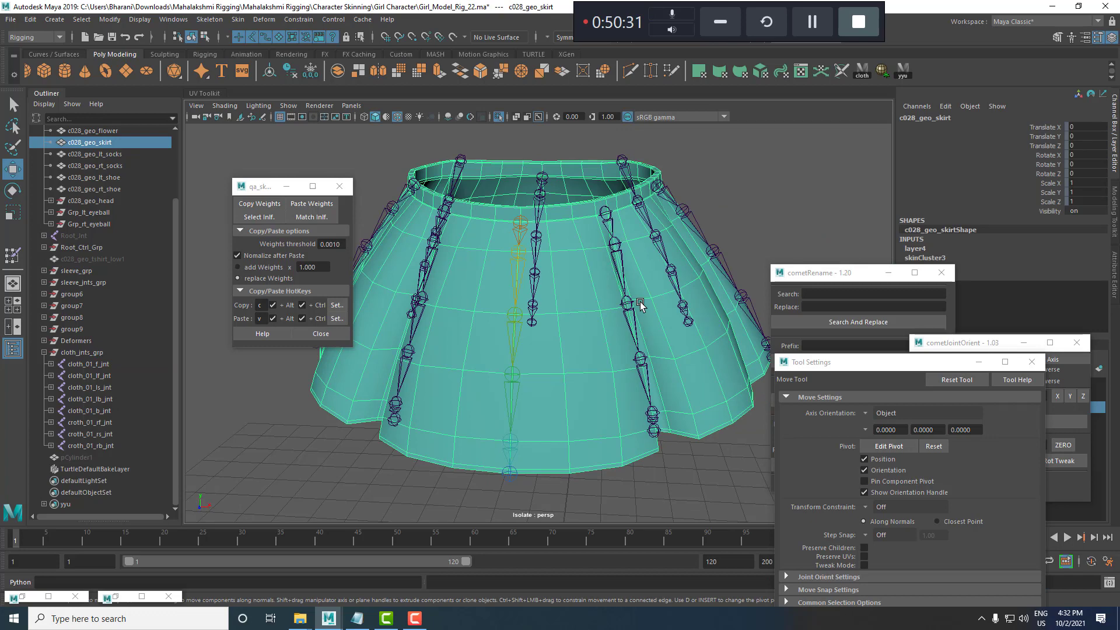
left_click(619, 249)
left_click_drag(619, 248, 598, 312, "alt")
key("e")
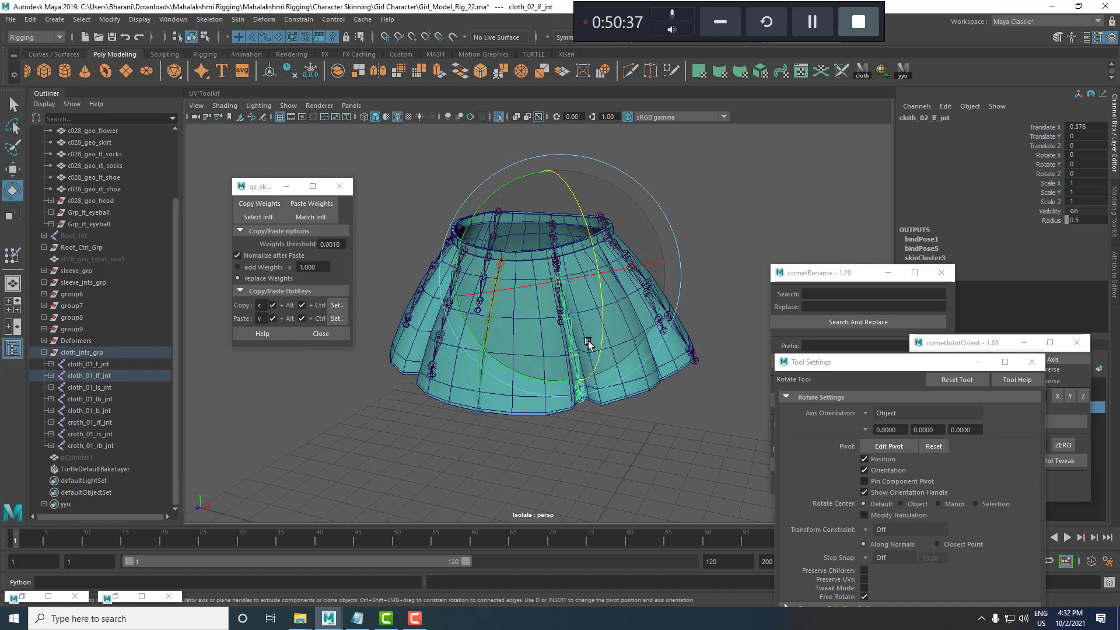
key("ctrl+z")
Select the left front chain's joints down to cloth_05_lf_jnt, test rotating them together about Z, and undo the rotation.
right_click_drag(590, 327, 610, 370, "alt")
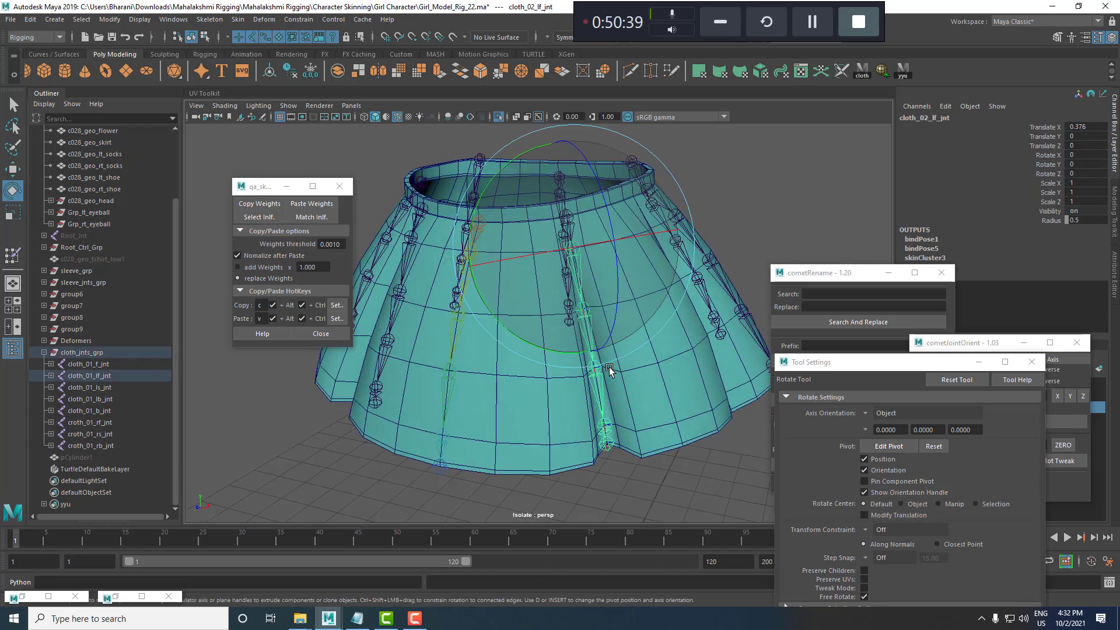
key("w")
left_click(611, 430)
scroll(611, 443, "down", 5)
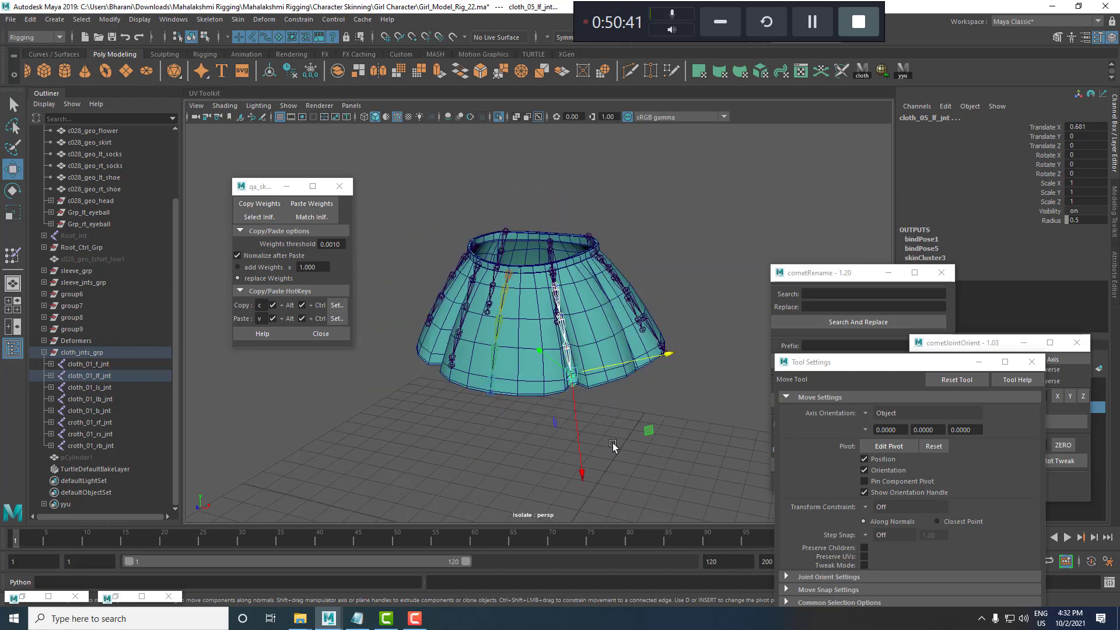
key("e")
left_click_drag(609, 372, 605, 329)
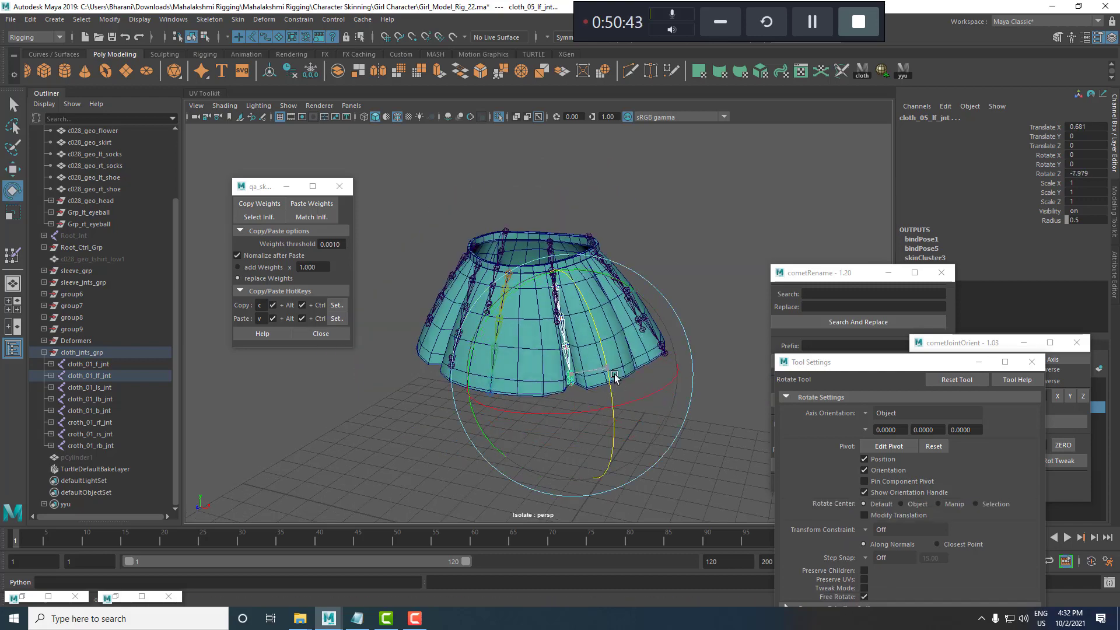
mouse_move(605, 371)
left_mouse_down("alt")
mouse_move(575, 292)
mouse_move(582, 255)
mouse_move(575, 370)
mouse_move(604, 375)
mouse_move(604, 308)
mouse_move(670, 365)
mouse_move(605, 370)
mouse_move(589, 320)
mouse_move(609, 367)
left_mouse_up("alt")
key("ctrl+z")
Bend the left front joint chain more strongly to test the skirt's folds, and undo the rotations.
key("w")
key("4")
key("e")
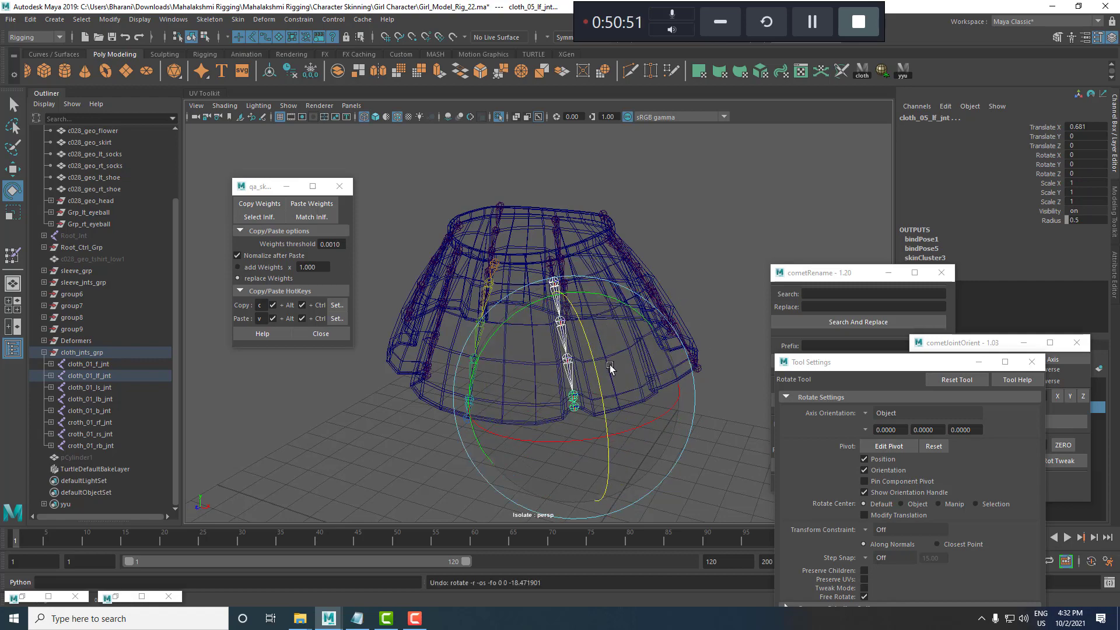
key("5")
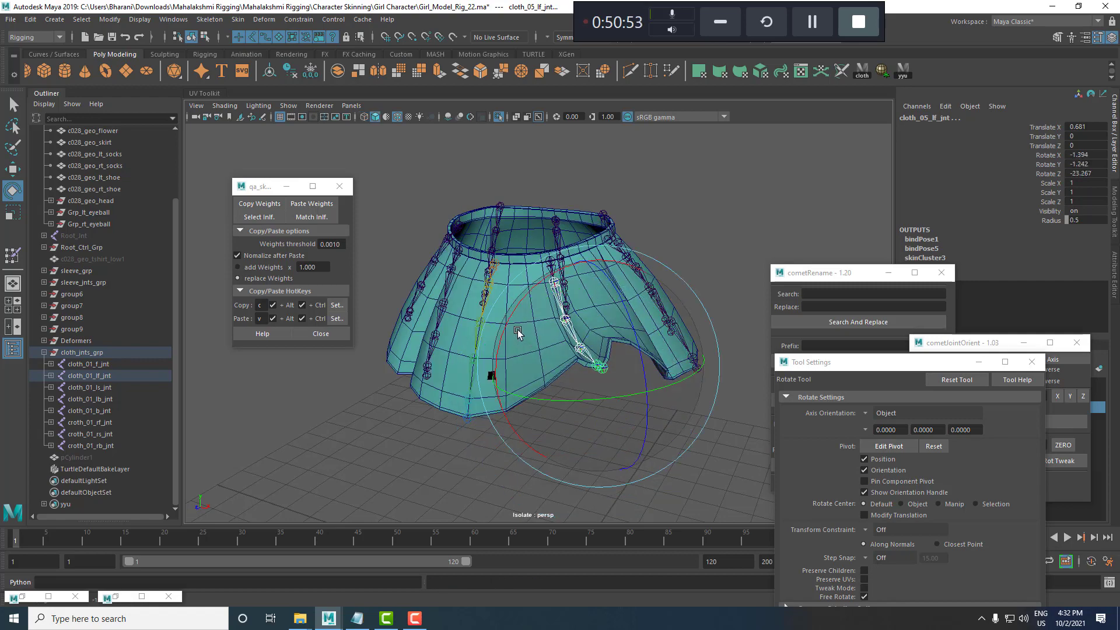
key("w")
left_click(546, 309)
left_click_drag(546, 310, 532, 351, "alt")
key("ctrl+z")
key("ctrl+z")
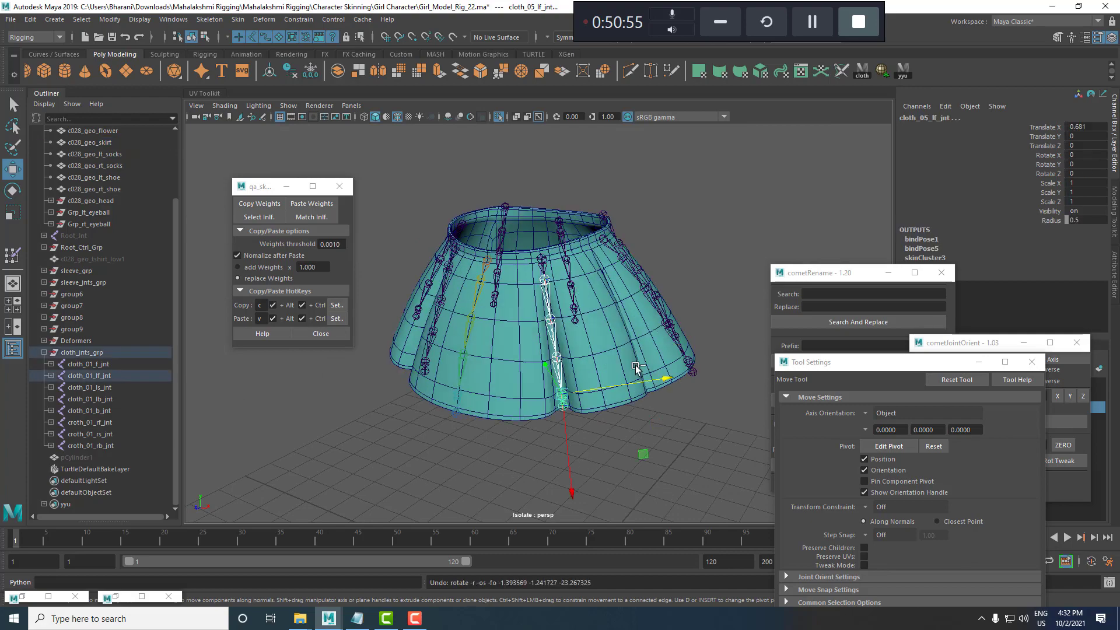
Select all eight first cloth joints around the waist, try rotating them together about Z, and undo the rotation.
key("1")
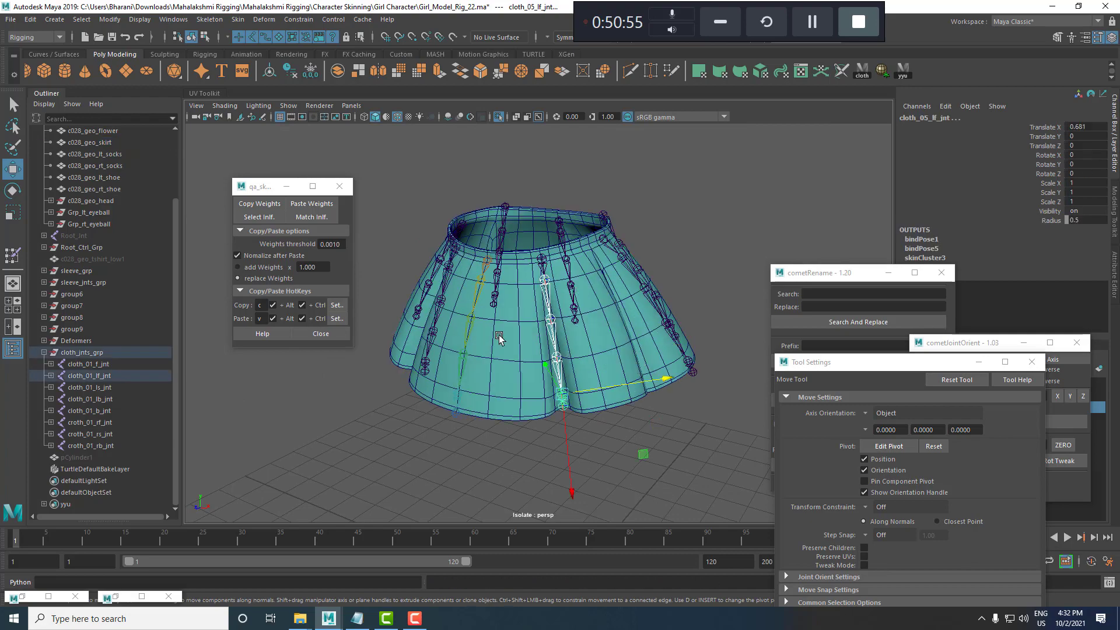
left_click(500, 339)
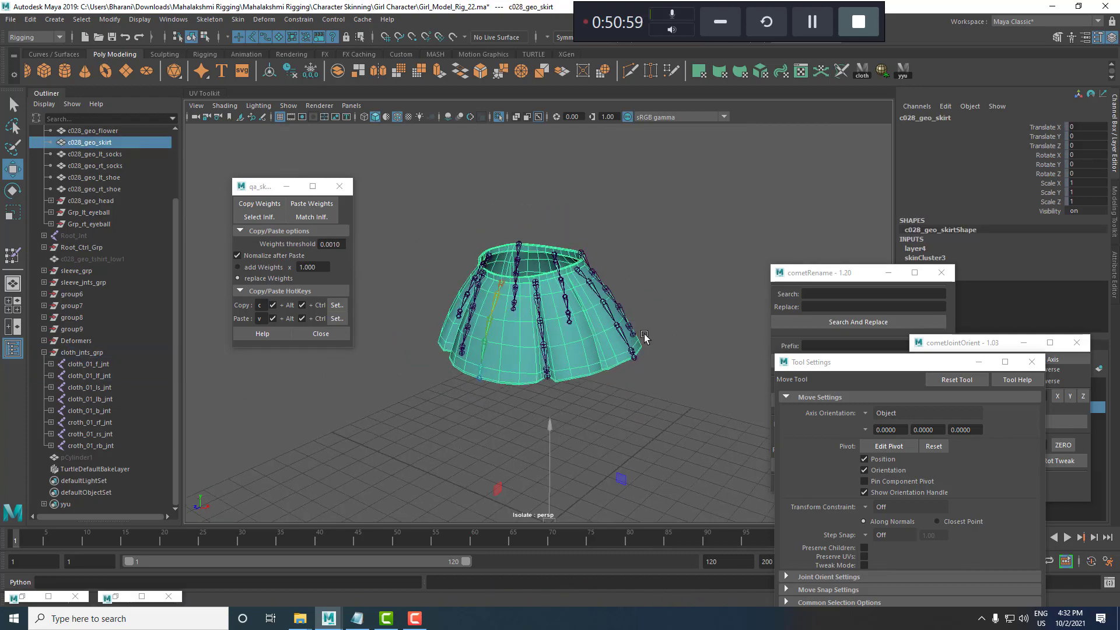
left_click_drag(645, 332, 659, 315, "alt")
scroll(543, 309, "down", 4)
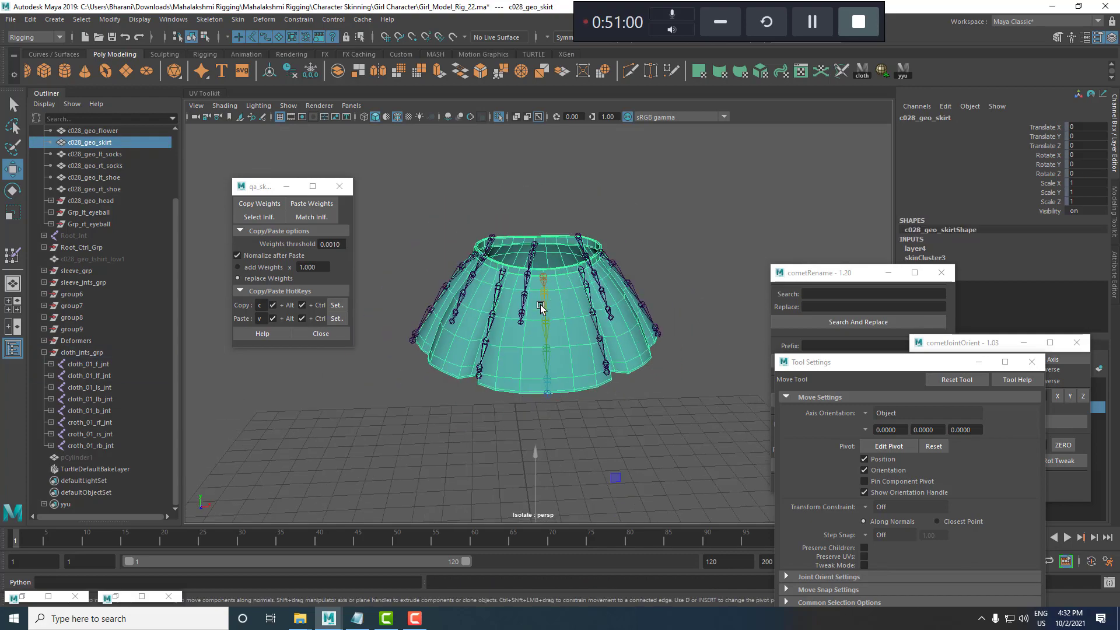
left_click_drag(409, 193, 694, 338)
left_click_drag(589, 320, 559, 298, "alt")
key("e")
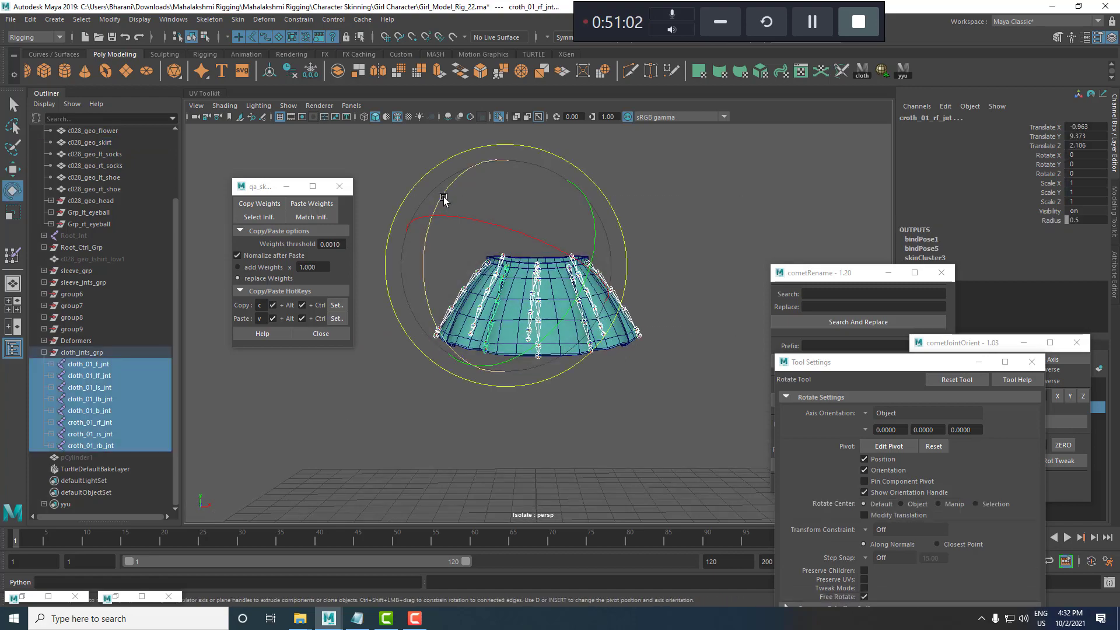
left_click_drag(441, 197, 479, 172)
left_click_drag(617, 320, 538, 358, "alt")
key("ctrl+z")
Rotate the eight waist cloth joints back and forth to test the skirt opening and closing, and undo it.
scroll(537, 358, "up", 3)
left_click_drag(610, 295, 625, 272, "alt")
left_click_drag(422, 194, 468, 166)
left_click_drag(469, 166, 454, 236)
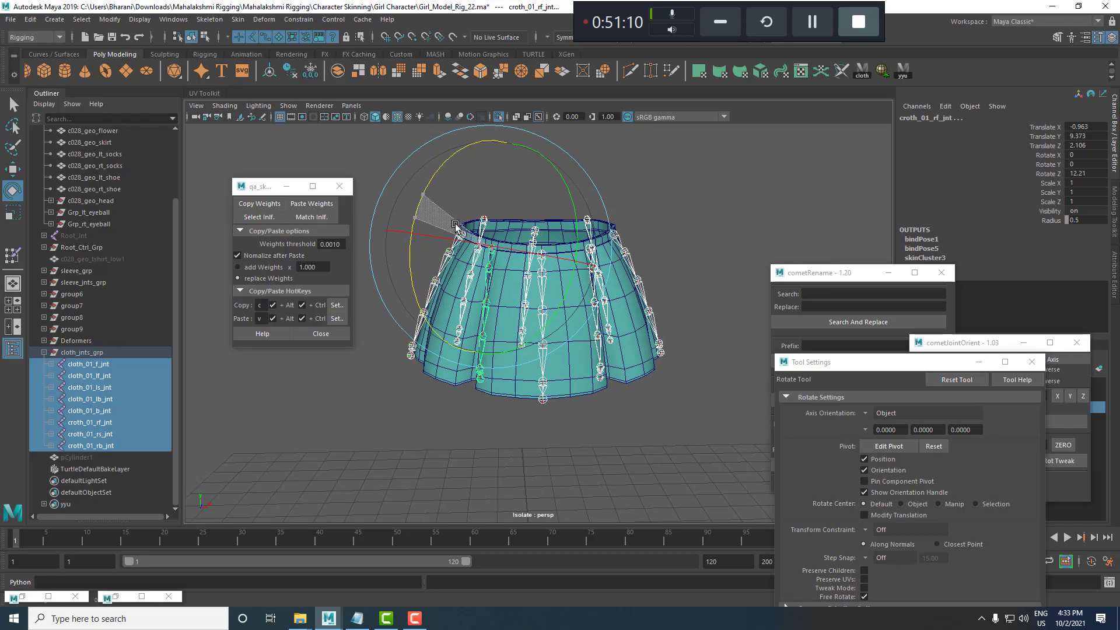
left_click_drag(607, 286, 513, 280, "alt")
key("ctrl+z")
Repeat the joint rotation test while viewing the skirt from other angles, and undo each rotation.
middle_click_drag(637, 359, 635, 400)
key("ctrl+z")
key("ctrl+z")
left_click_drag(494, 277, 506, 307, "alt")
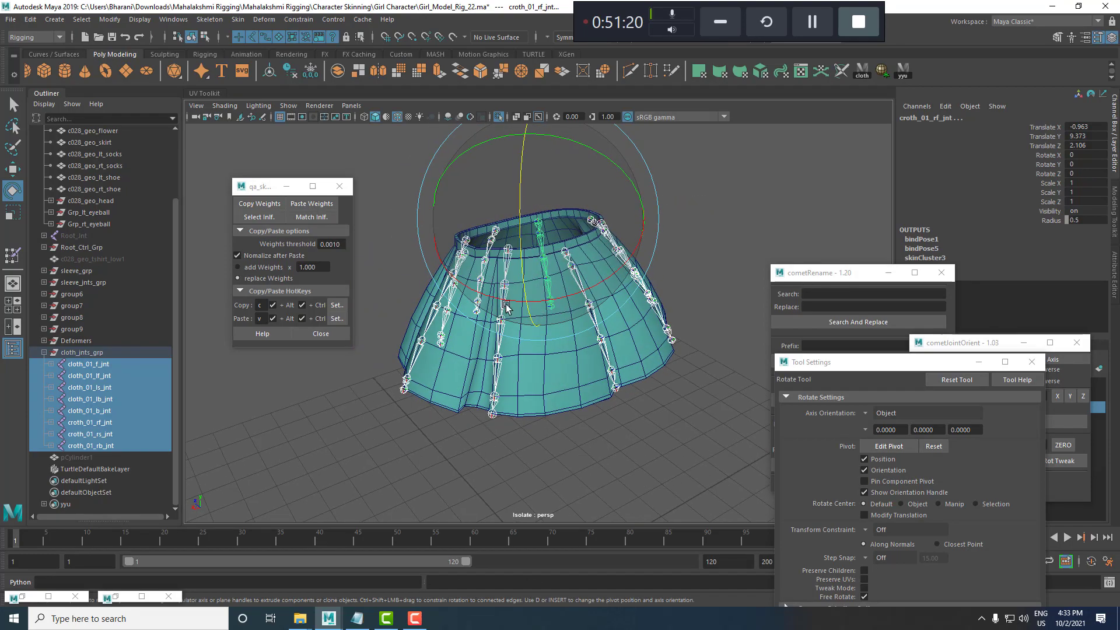
middle_click_drag(575, 281, 545, 330)
key("ctrl+z")
key("ctrl+z")
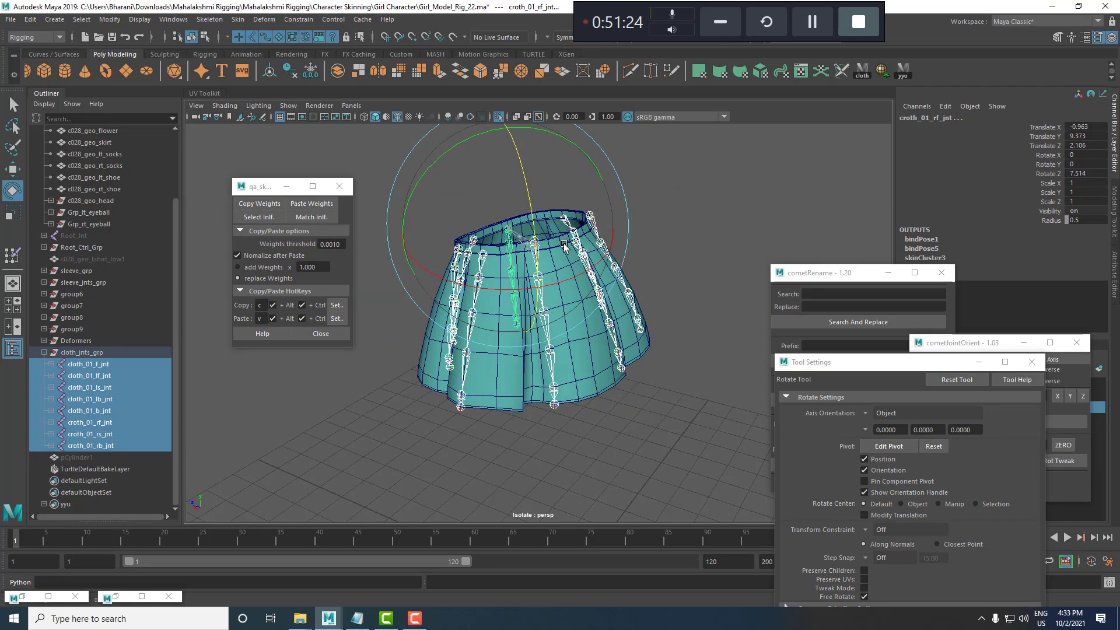
Test the skirt's flare once more from the front with all cloth joints rotated, and undo the rotation.
left_click_drag(551, 309, 596, 332, "alt")
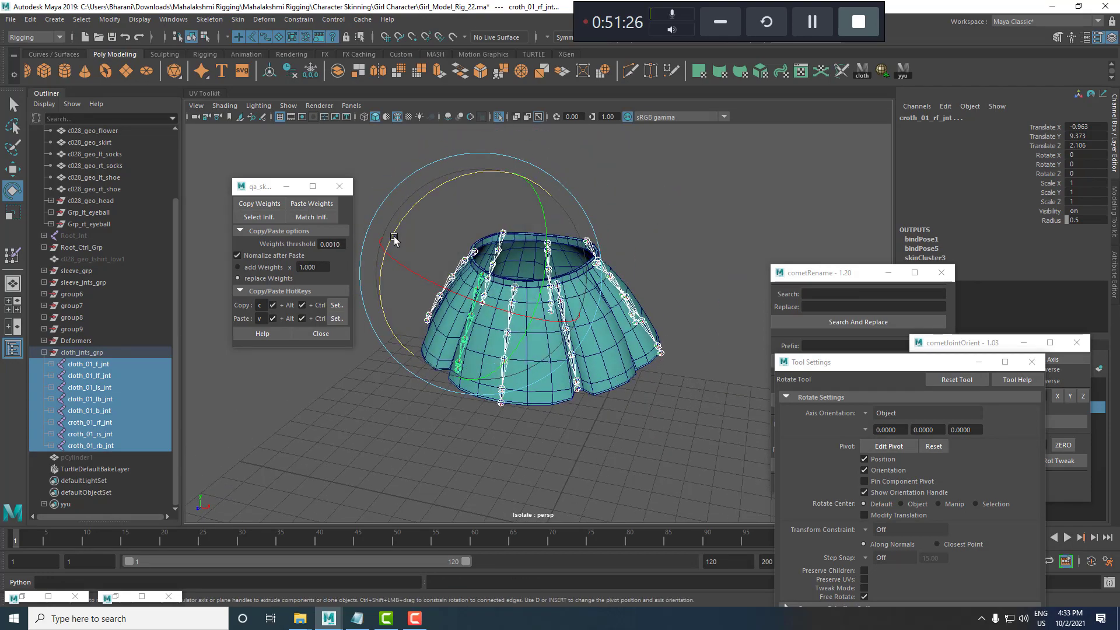
left_click_drag(394, 236, 556, 298)
key("ctrl+z")
key("w")
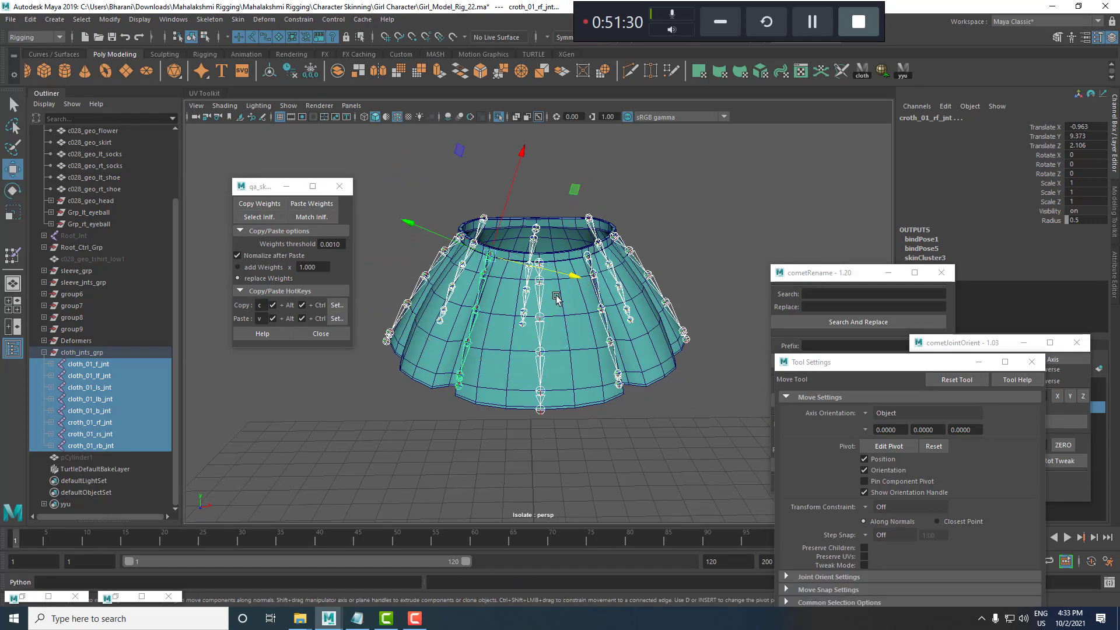
Select cloth_01_f_jnt and close the cometJointOrient, cometRename and Tool Settings windows.
left_click(89, 364)
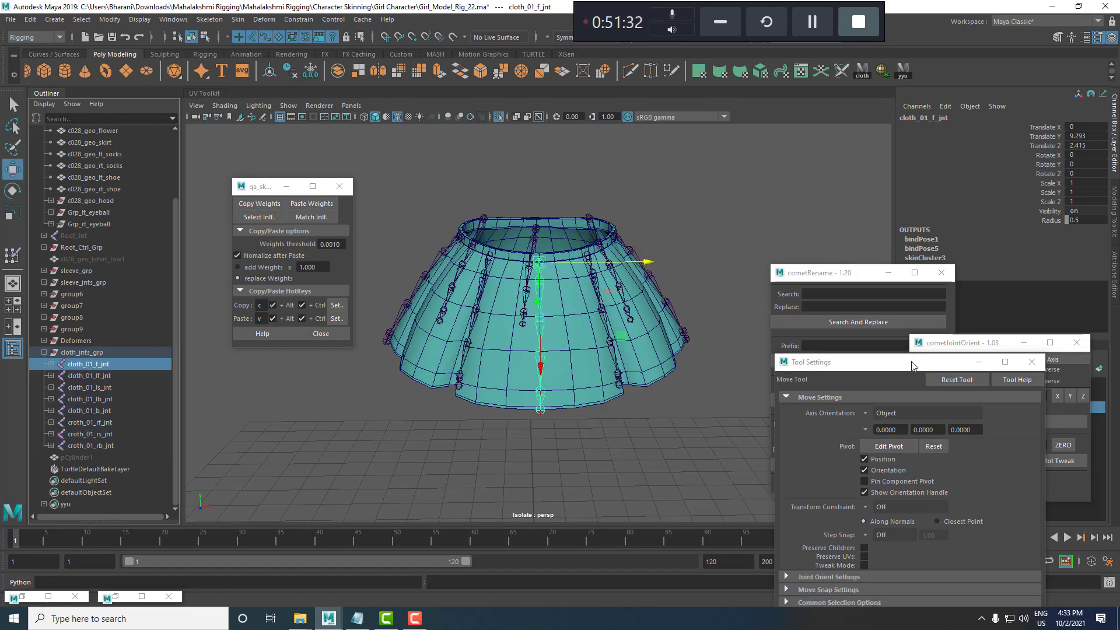
left_click_drag(975, 346, 990, 352)
left_click(1091, 350)
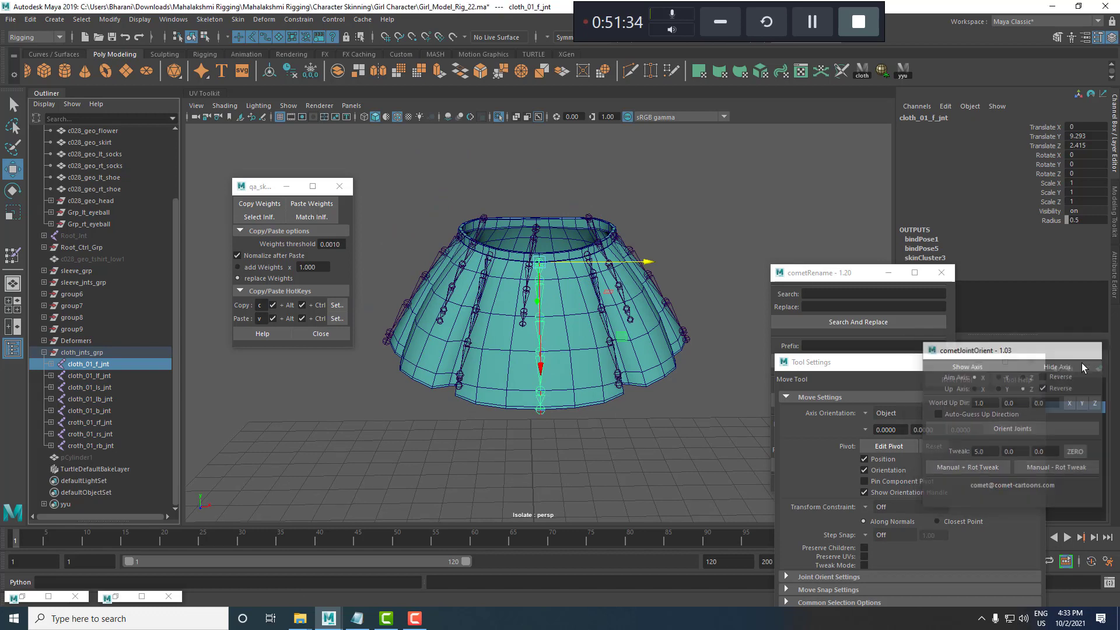
left_click(941, 273)
left_click(1031, 361)
scroll(592, 421, "down", 2)
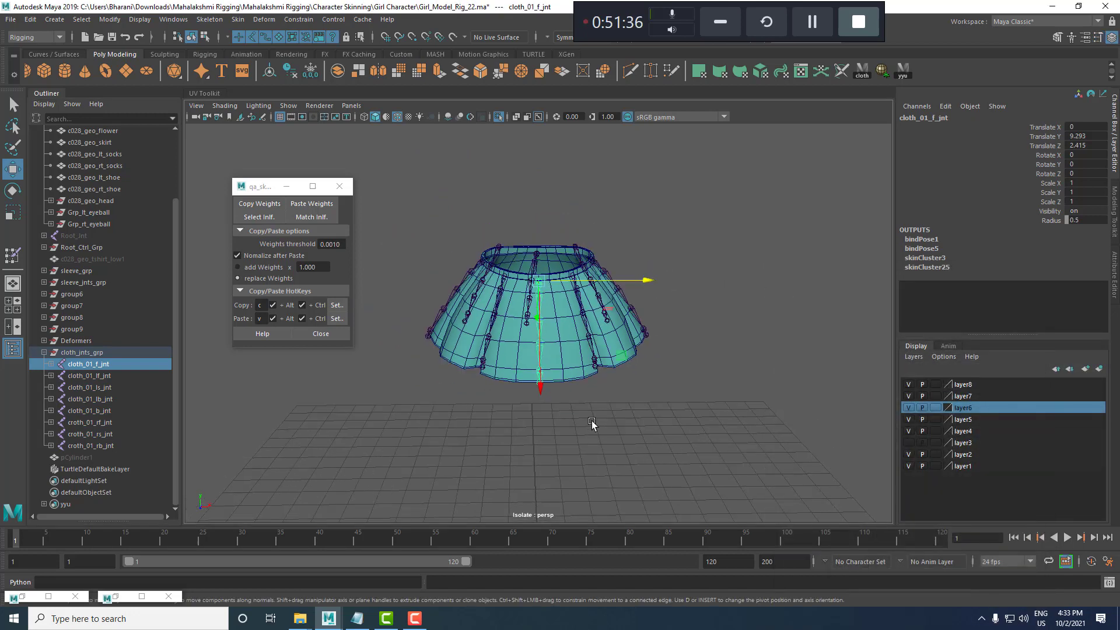
Run the rr_main_curves Python script to open the RigBox Reborn Curve Tool and place its window beside the skirt.
scroll(749, 333, "down", 1)
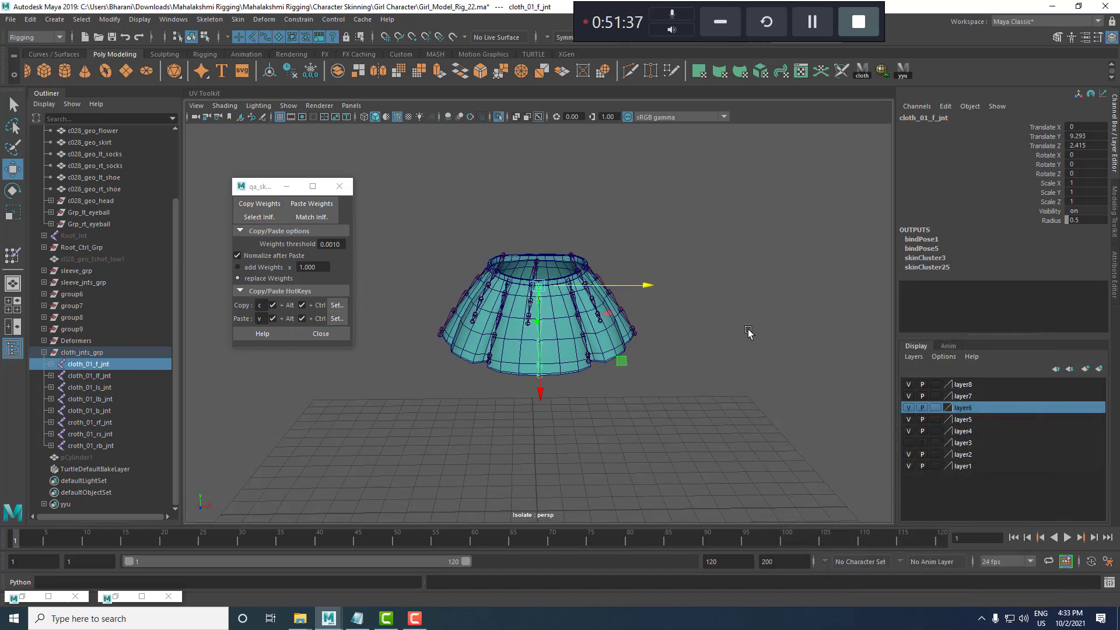
left_click(1109, 583)
left_click(647, 304)
key("ctrl+a")
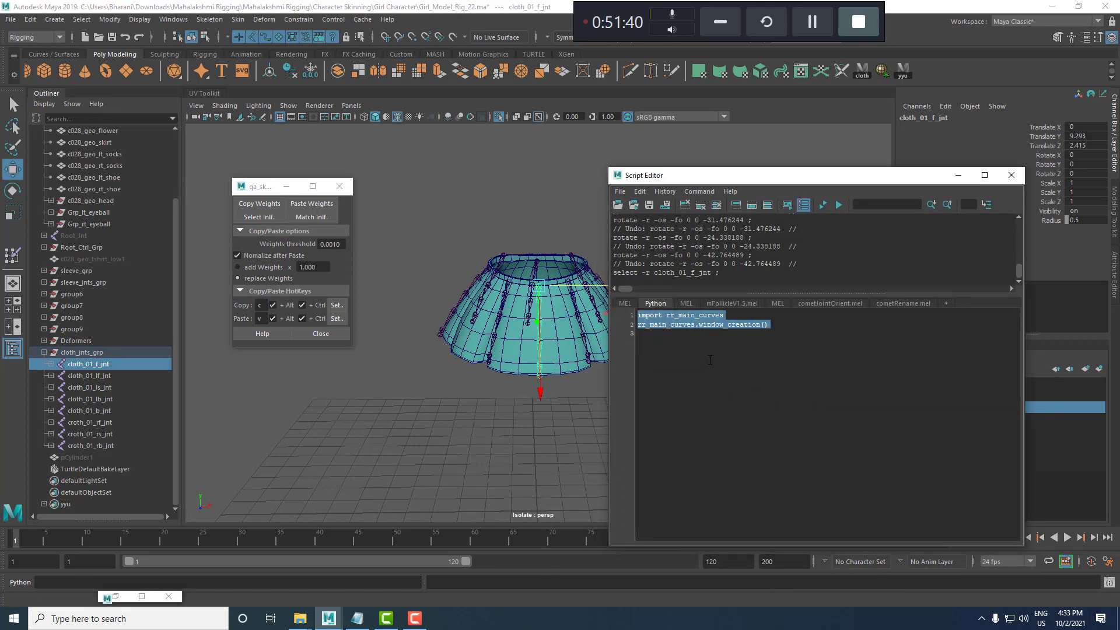
key("ctrl+Return")
left_click(958, 175)
left_click_drag(449, 210, 760, 207)
scroll(606, 303, "up", 3)
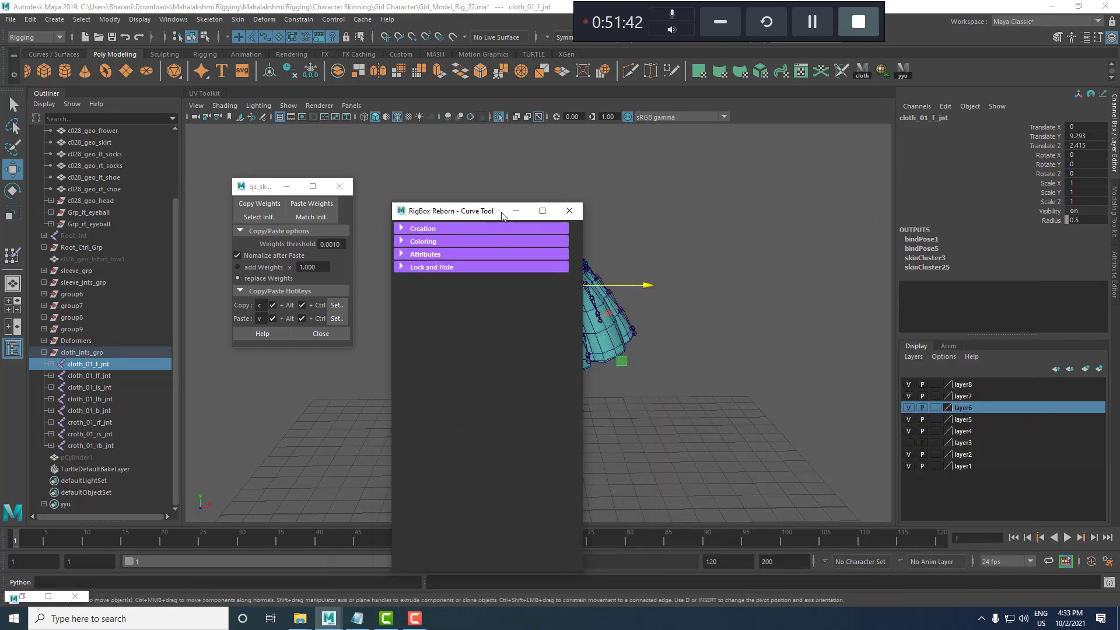
scroll(606, 302, "up", 4)
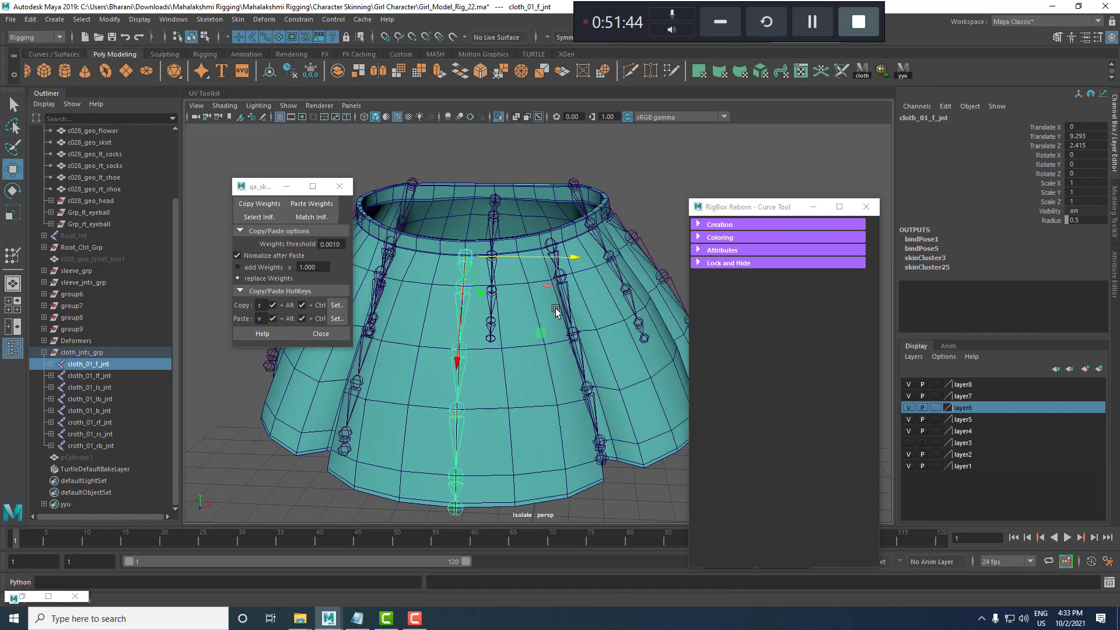
Create a circle control curve with the Curve Tool, group it, and expand the tool's Coloring options.
left_click(729, 224)
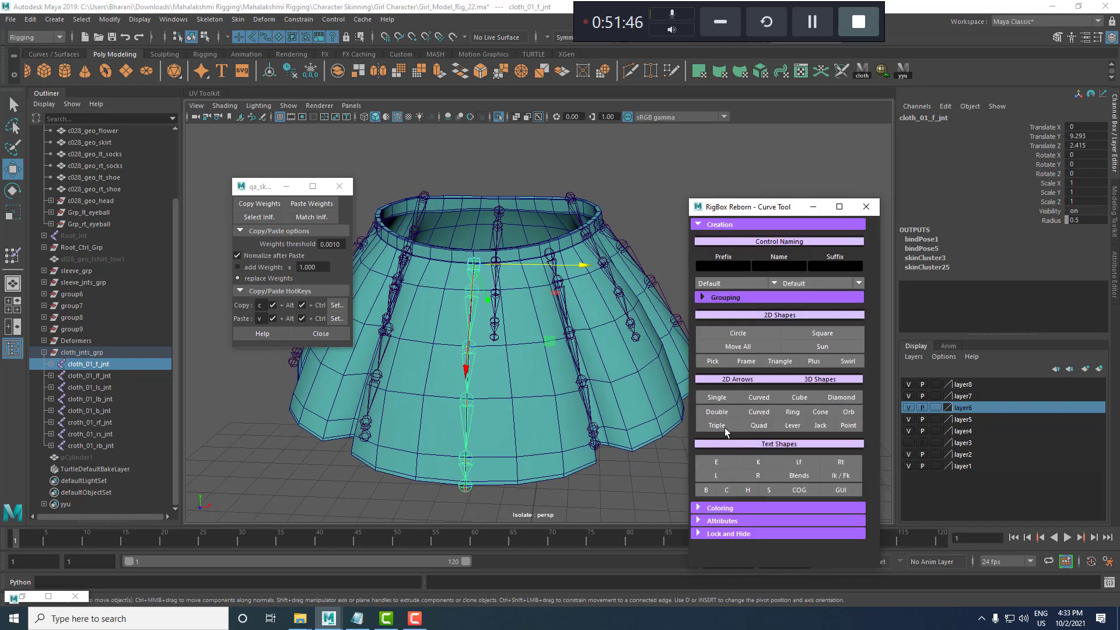
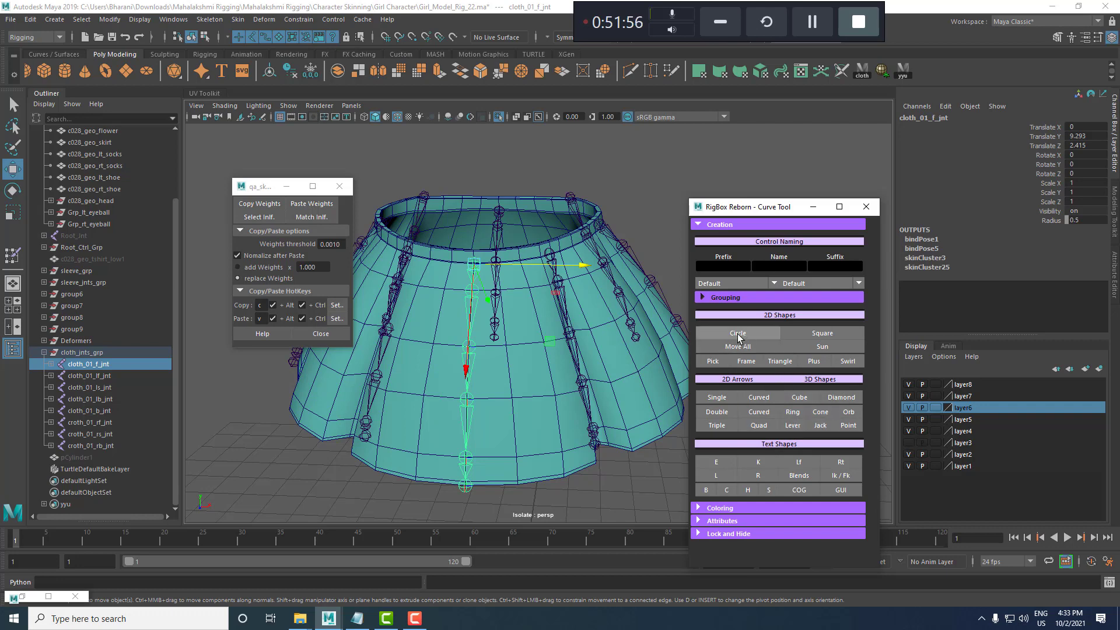
left_click(747, 335)
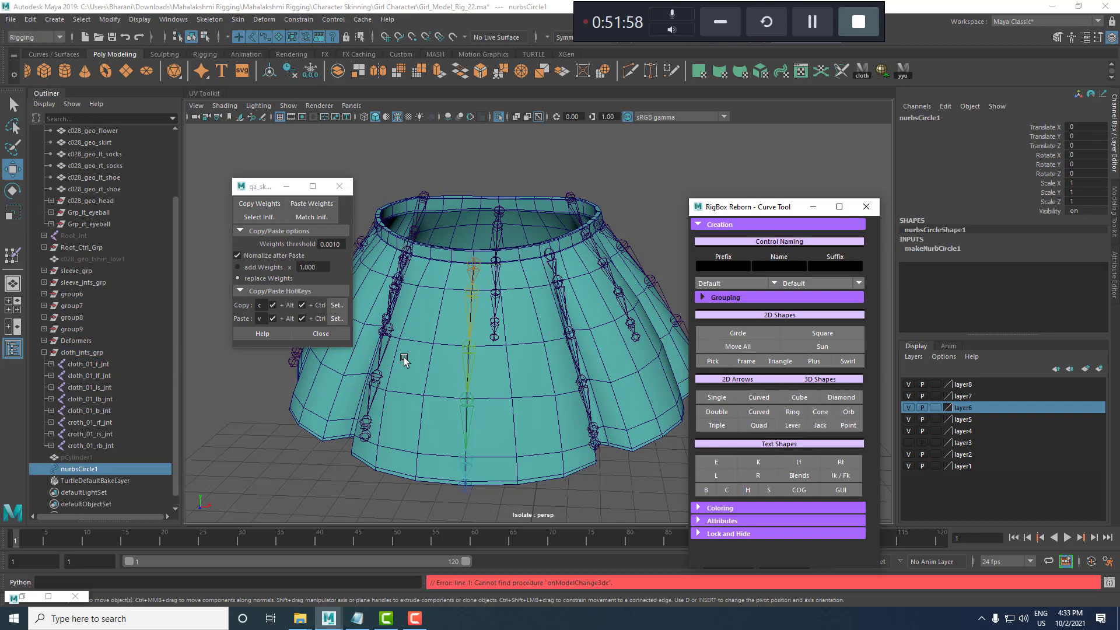
scroll(528, 379, "down", 5)
key("ctrl+g")
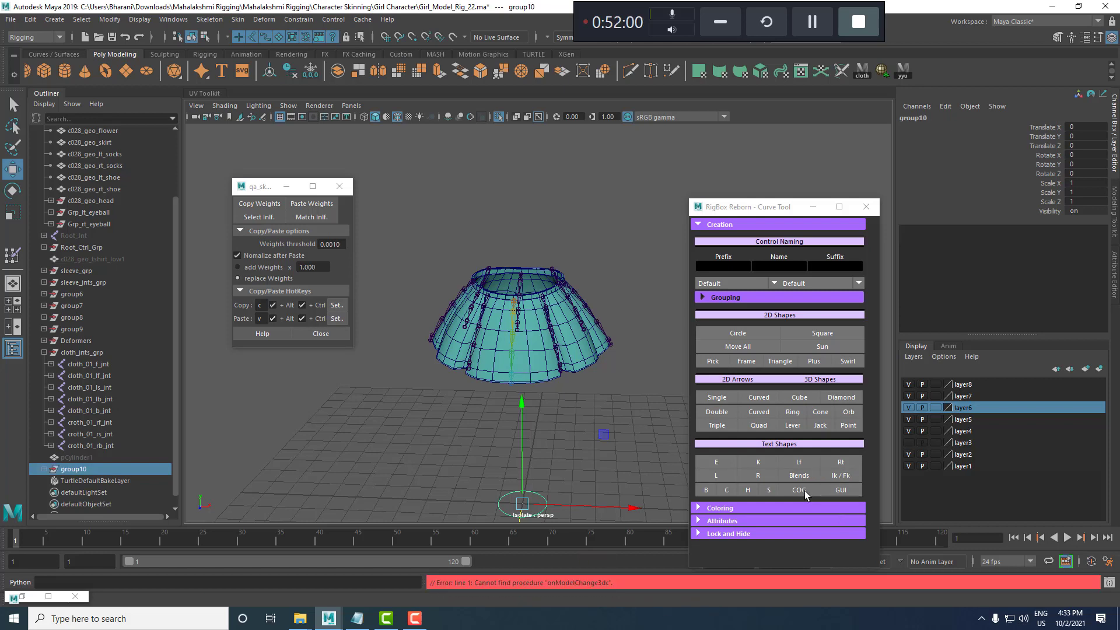
left_click(731, 507)
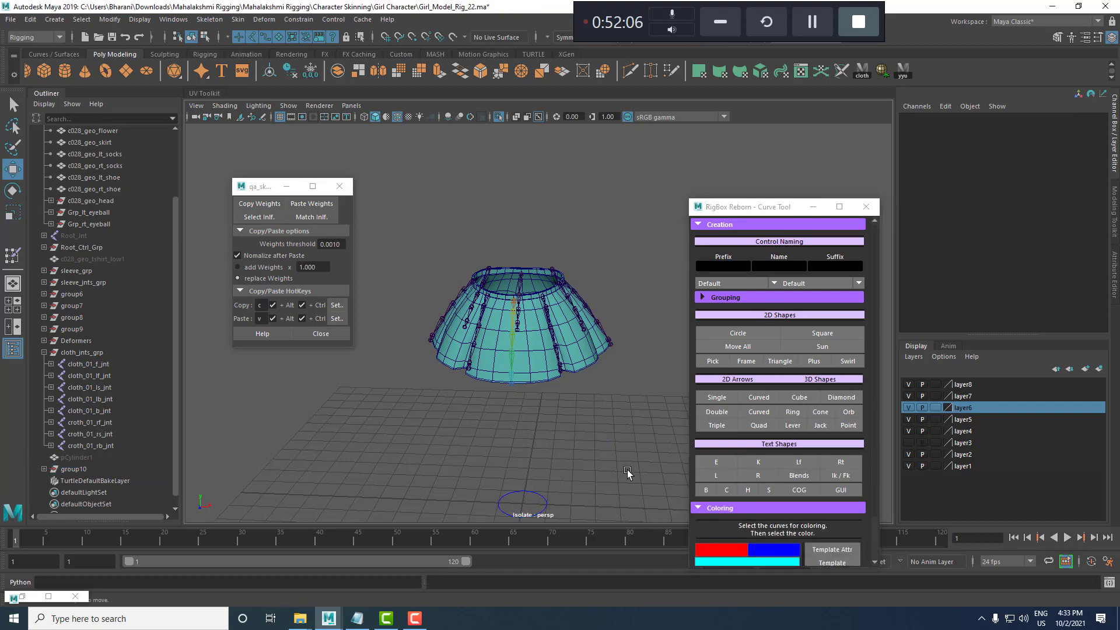
Duplicate the circle's group repeatedly to get copies up to group16.
scroll(476, 349, "up", 3)
scroll(510, 403, "up", 2)
left_click_drag(475, 349, 528, 378, "alt")
scroll(121, 460, "down", 1)
scroll(591, 450, "down", 5)
left_click_drag(592, 449, 567, 430, "alt")
scroll(512, 277, "up", 5)
left_click_drag(511, 277, 537, 227, "alt")
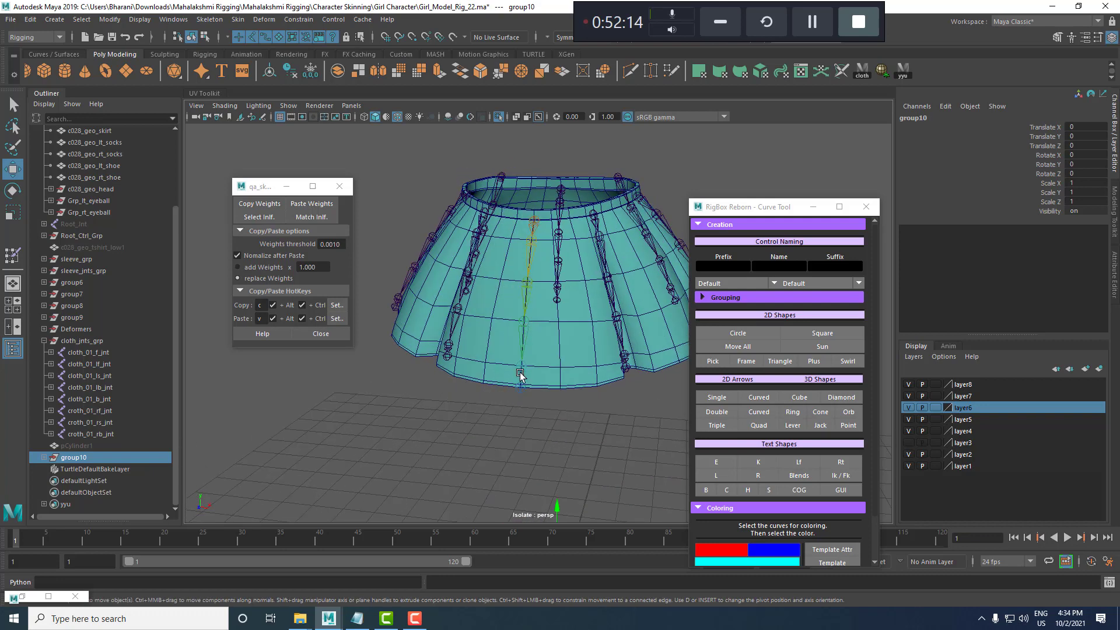
right_click_drag(610, 385, 496, 385, "alt")
key("ctrl+d")
key("ctrl+d")
key("ctrl+d")
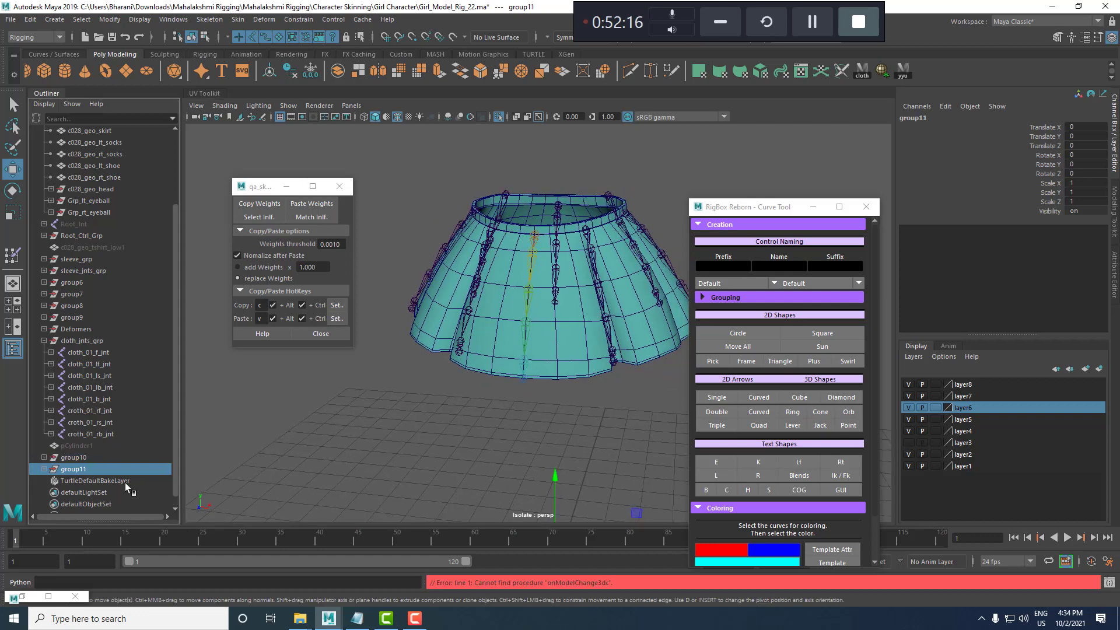
key("ctrl+d")
key("ctrl+d")
key("ctrl+d")
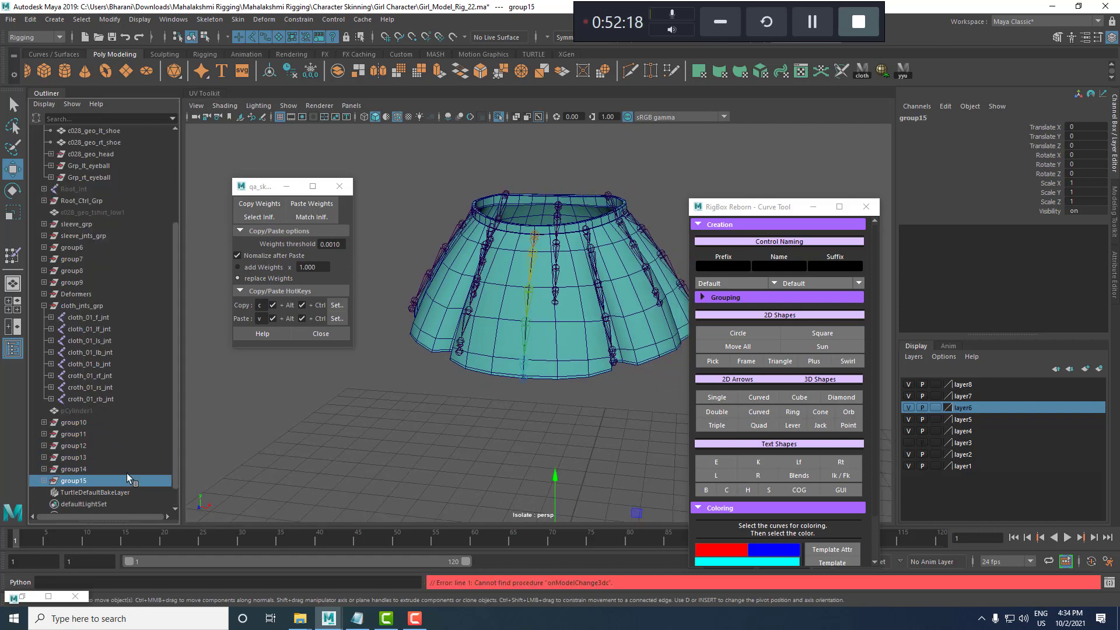
Select group10 through group16 and duplicate the whole set to extend the circle groups up to group30.
left_click(81, 422)
key("f")
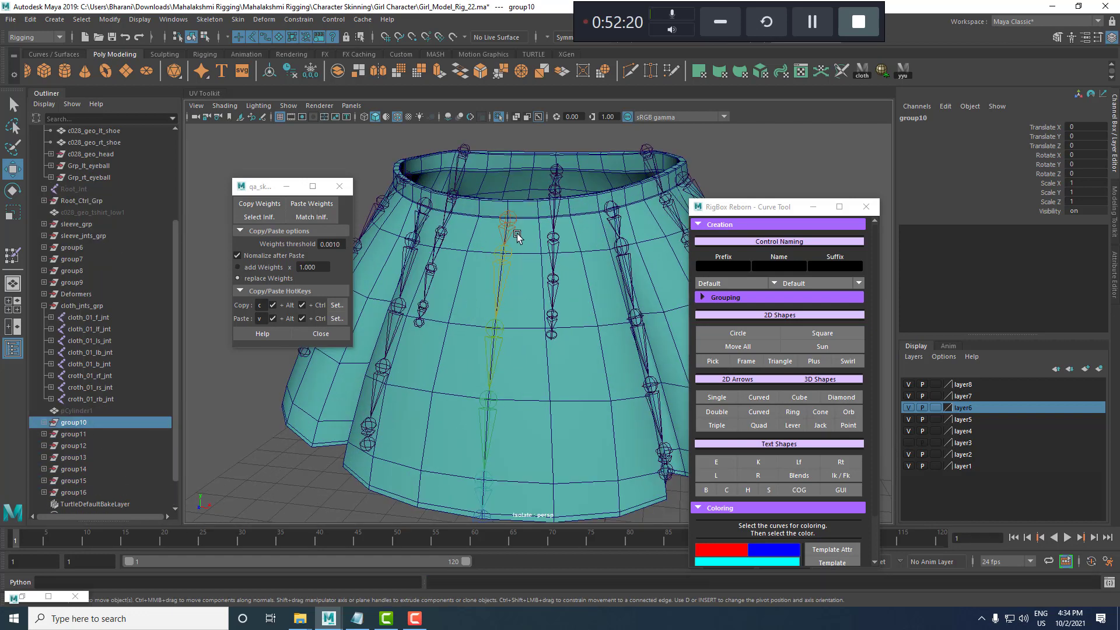
scroll(115, 454, "down", 1)
left_click(106, 459, "shift")
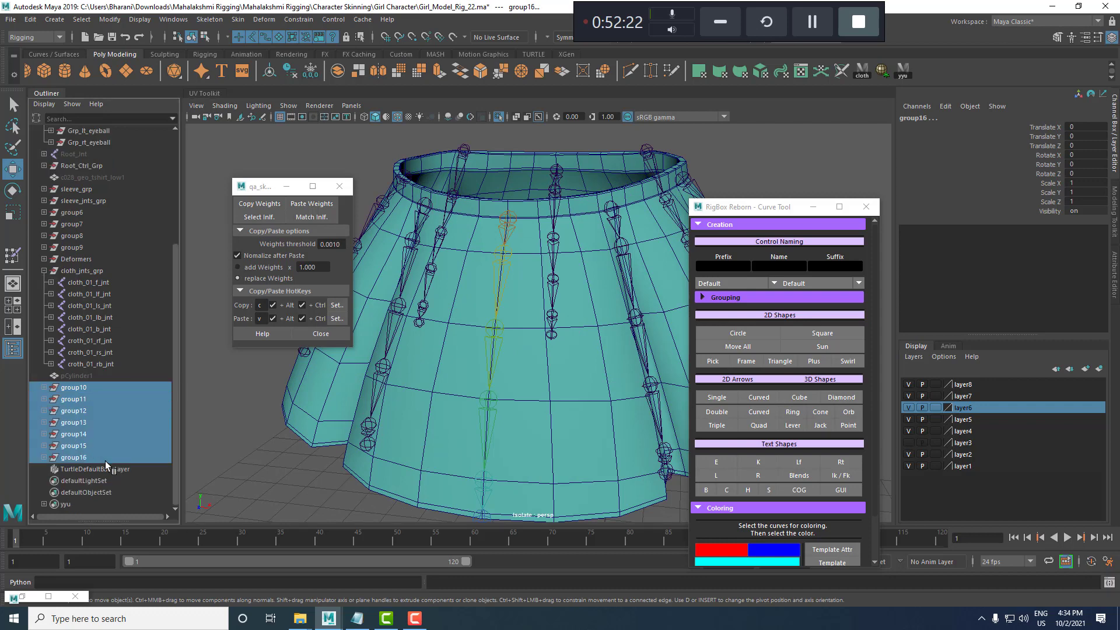
scroll(641, 413, "down", 5)
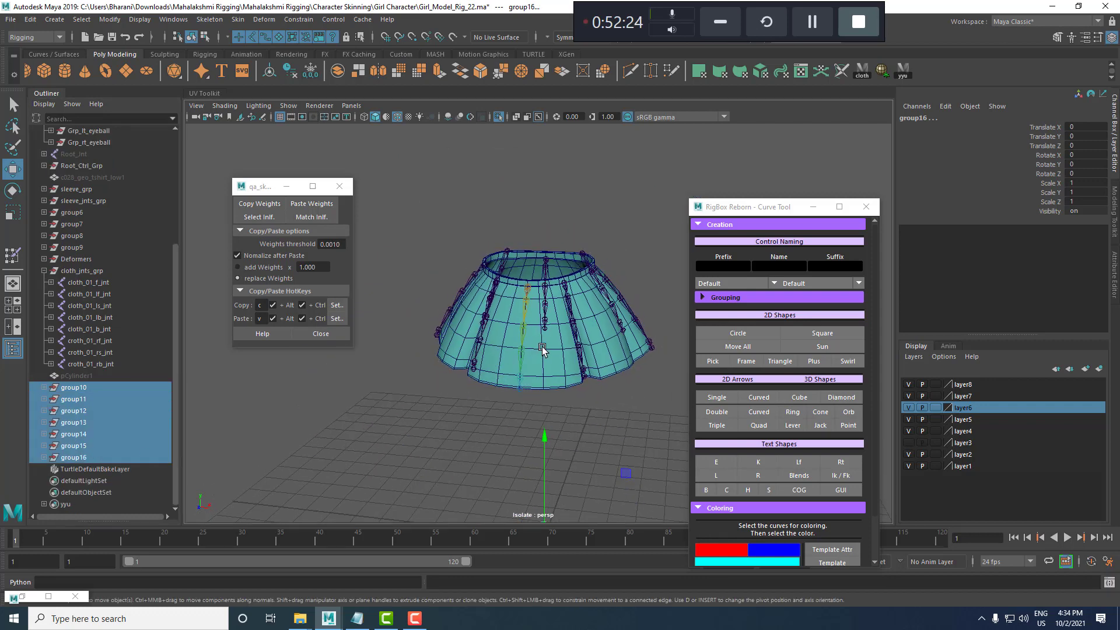
left_click_drag(543, 348, 612, 279, "alt")
scroll(455, 280, "up", 4)
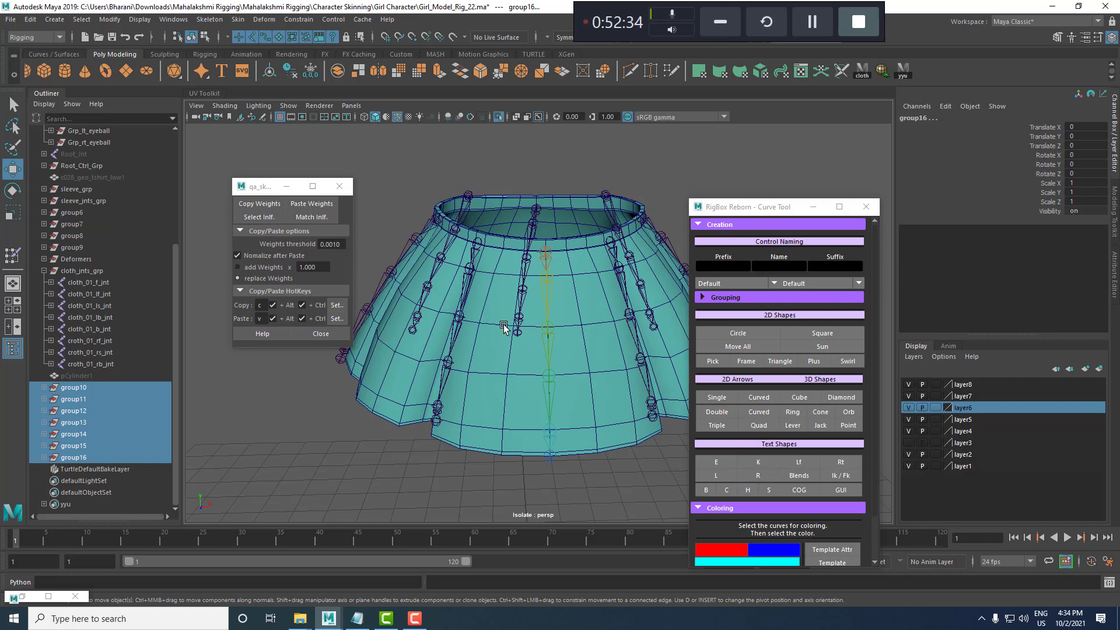
key("ctrl+d")
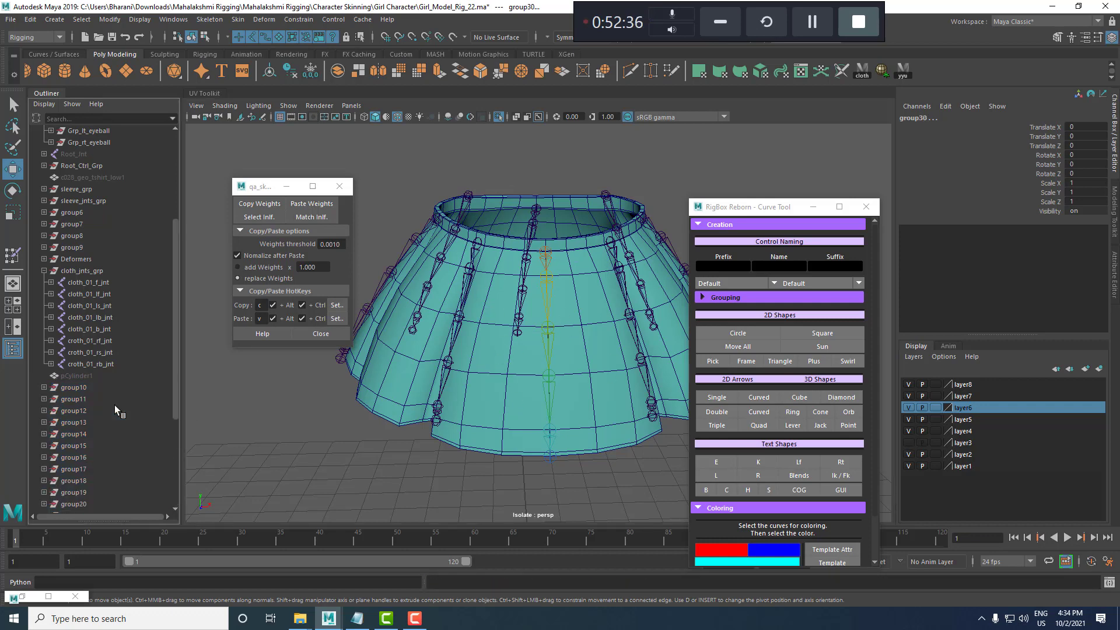
Parent constrain group10 to cloth_01_f_jnt with Maintain offset turned off.
left_click(104, 387)
left_click_drag(612, 312, 502, 242, "alt")
left_click(501, 242, "shift")
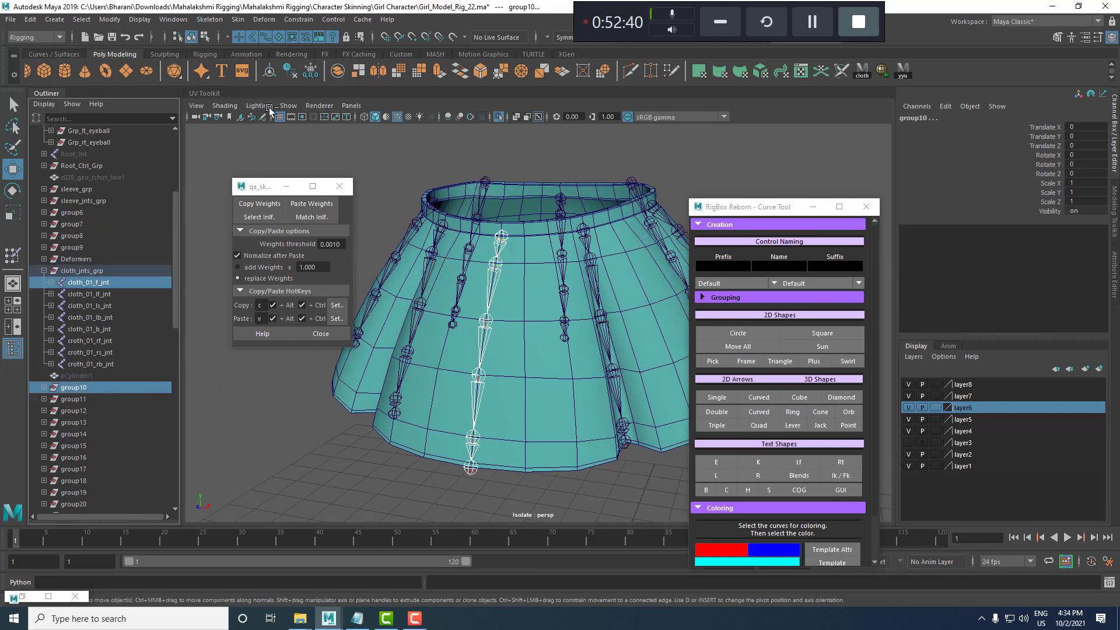
left_click(300, 19)
left_click(411, 49)
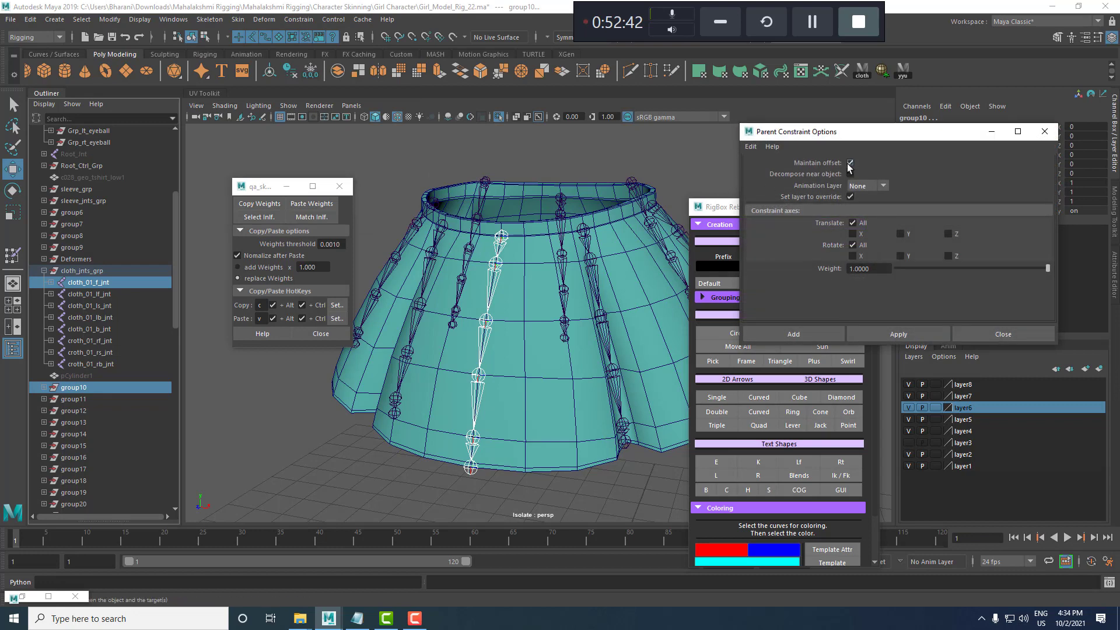
left_click(936, 336)
right_click_drag(491, 315, 519, 350, "alt")
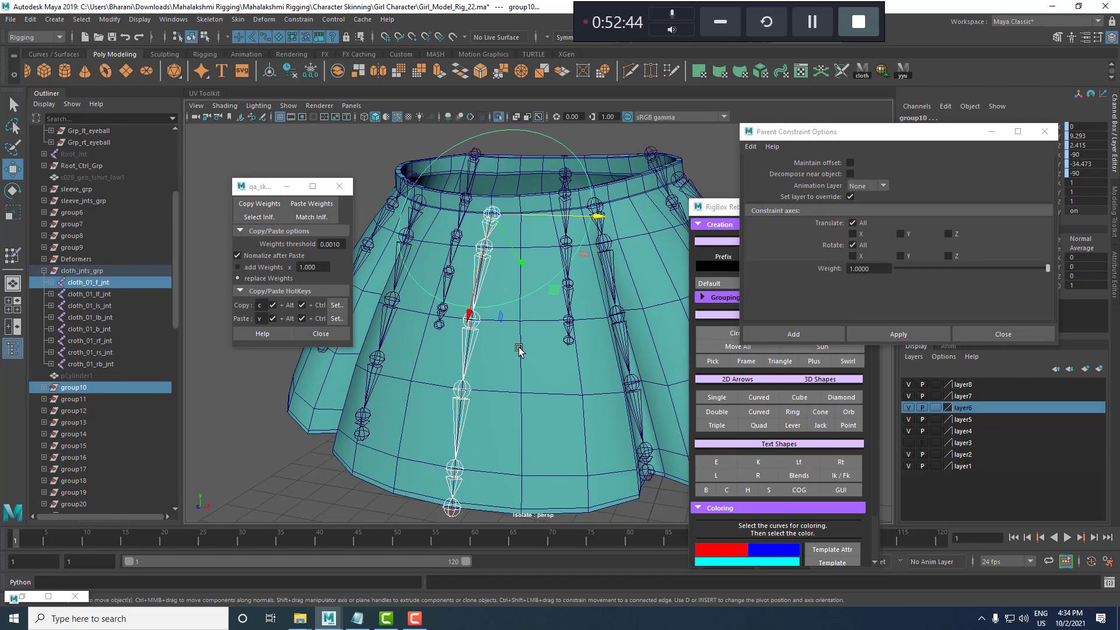
key("q")
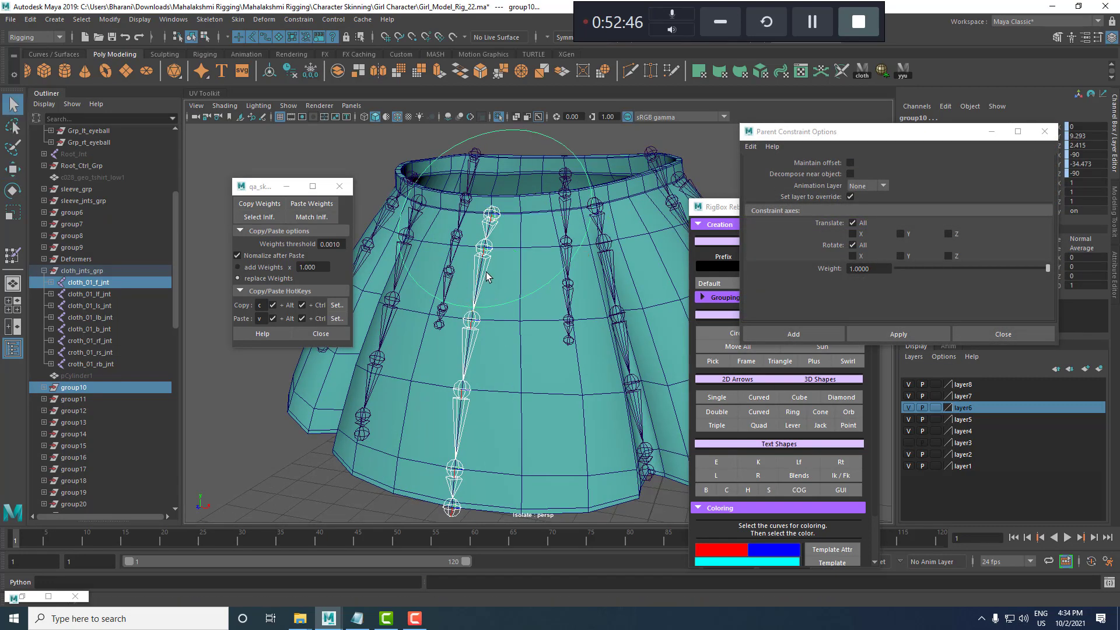
Parent constrain group11 and group12 to the second and third joints of the front cloth chain.
left_click(489, 276)
left_click(82, 397, "ctrl")
left_click(898, 333)
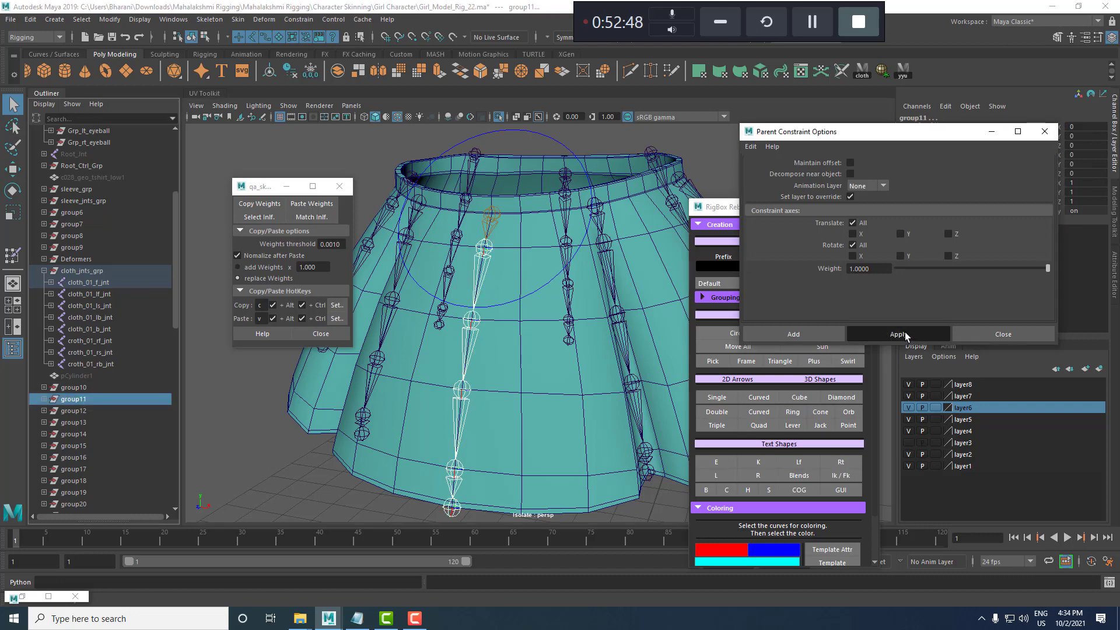
left_click(474, 334)
left_click(92, 411, "ctrl")
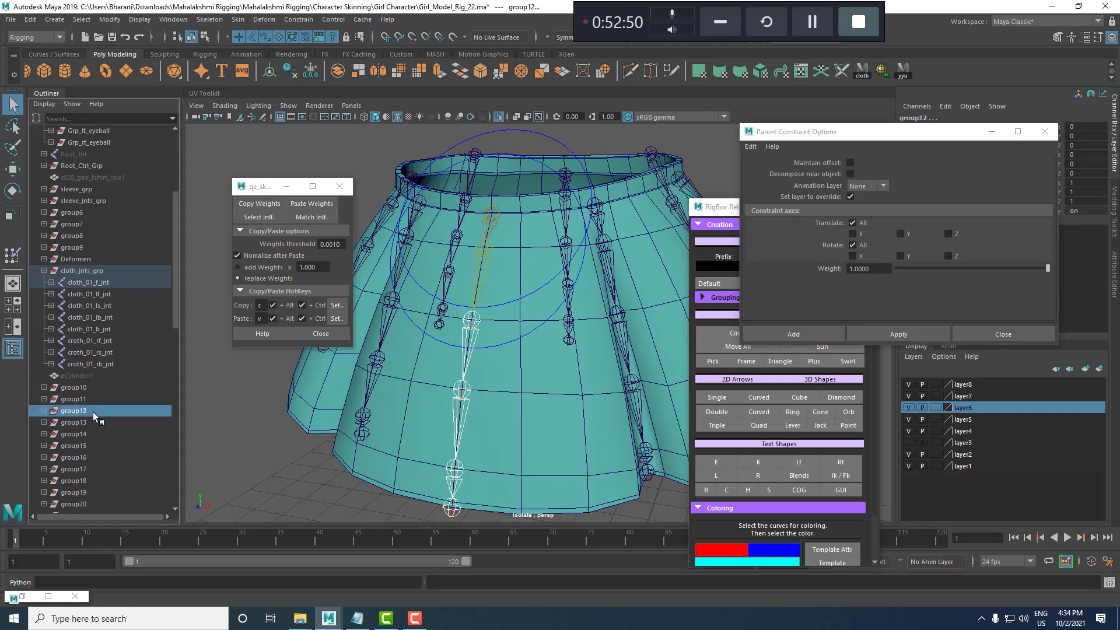
left_click(939, 331)
middle_click_drag(457, 440, 469, 397, "alt")
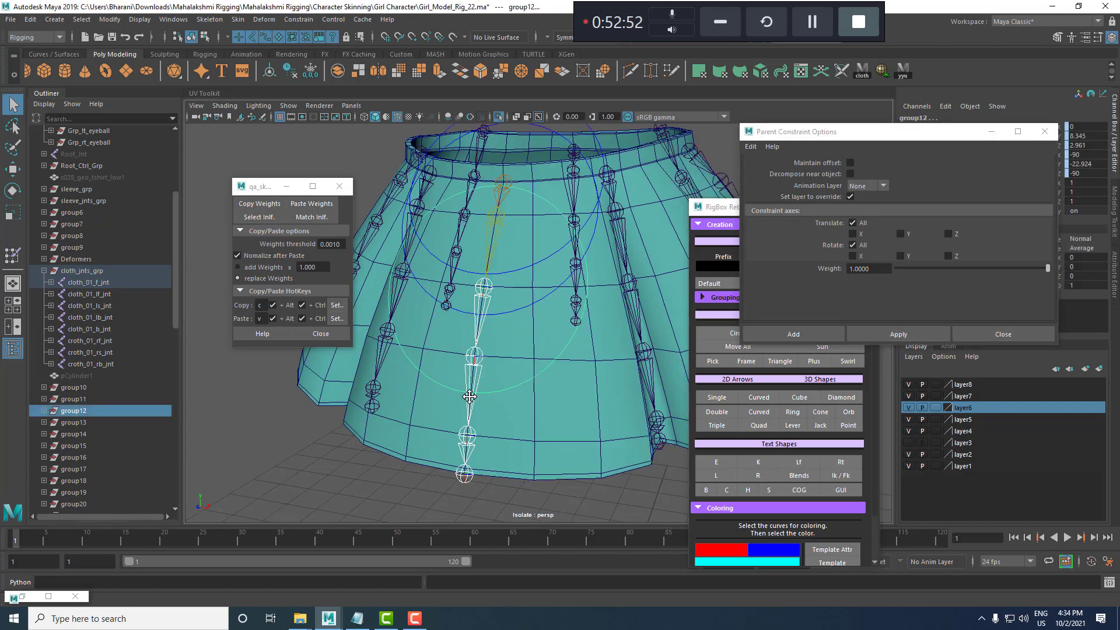
Parent constrain group13 and group14 to the fourth and fifth joints of the front cloth chain.
left_click(479, 366)
left_click(88, 411, "ctrl")
key("ctrl+z")
left_click(91, 425, "ctrl")
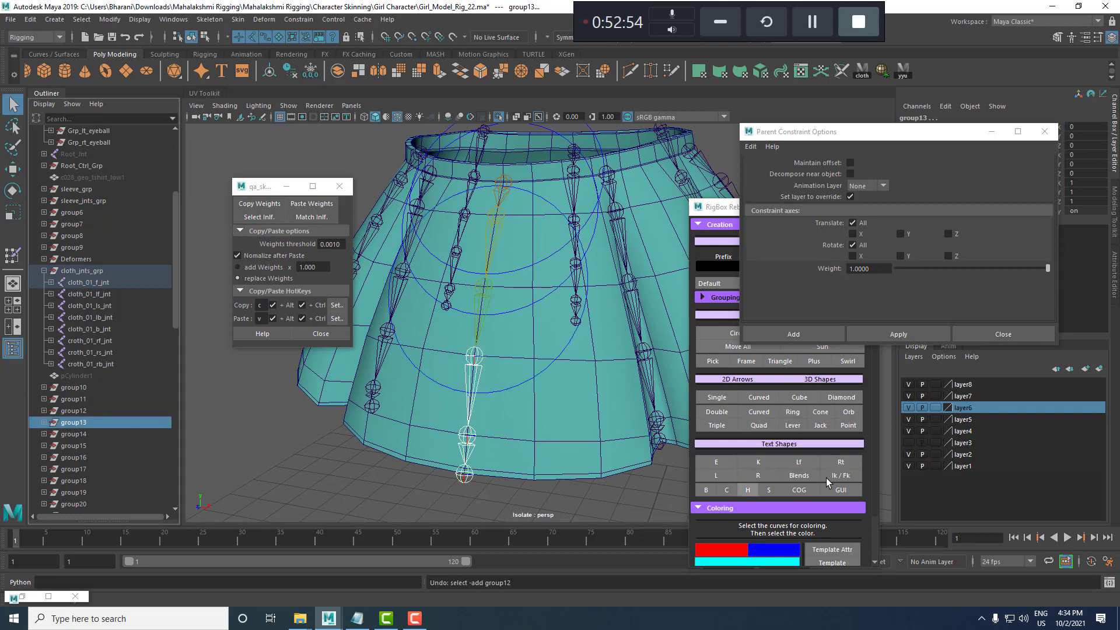
left_click(922, 332)
middle_click_drag(487, 476, 486, 414, "alt")
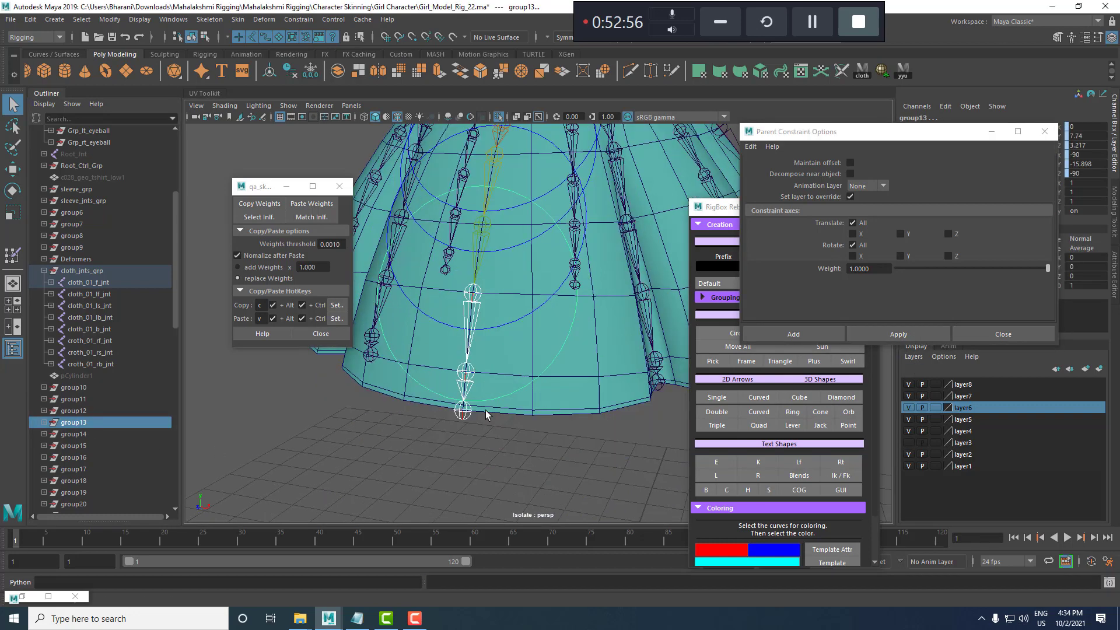
left_click(468, 385)
left_click(86, 434, "ctrl")
left_click(913, 334)
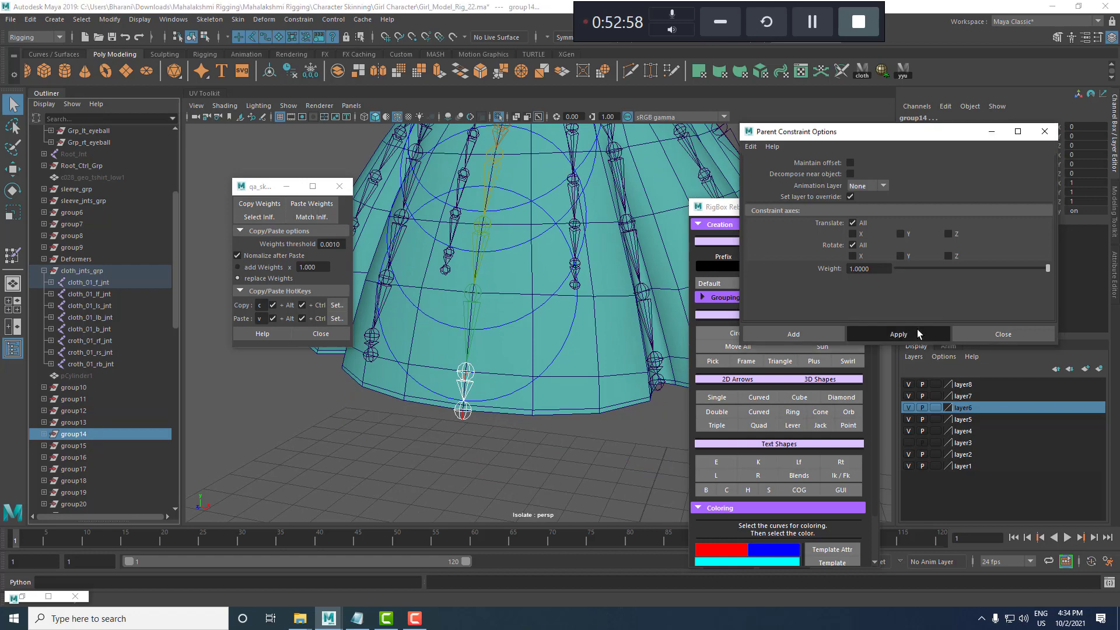
Delete the constraints from group10 through group14.
scroll(538, 315, "down", 3)
left_click(73, 387, "shift")
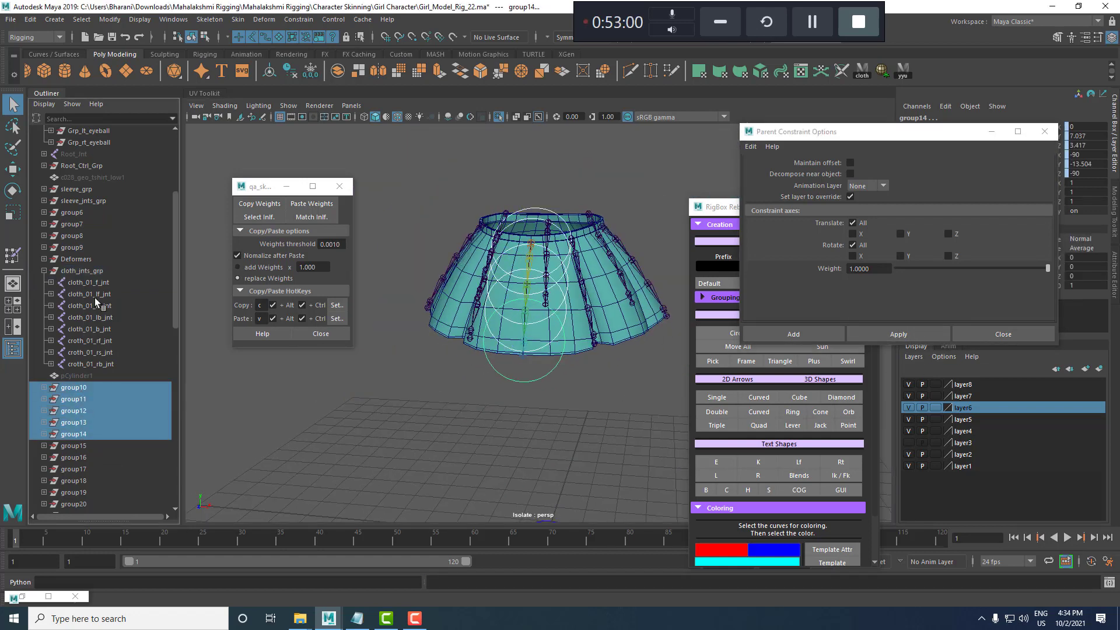
left_click(24, 21)
mouse_move(88, 163)
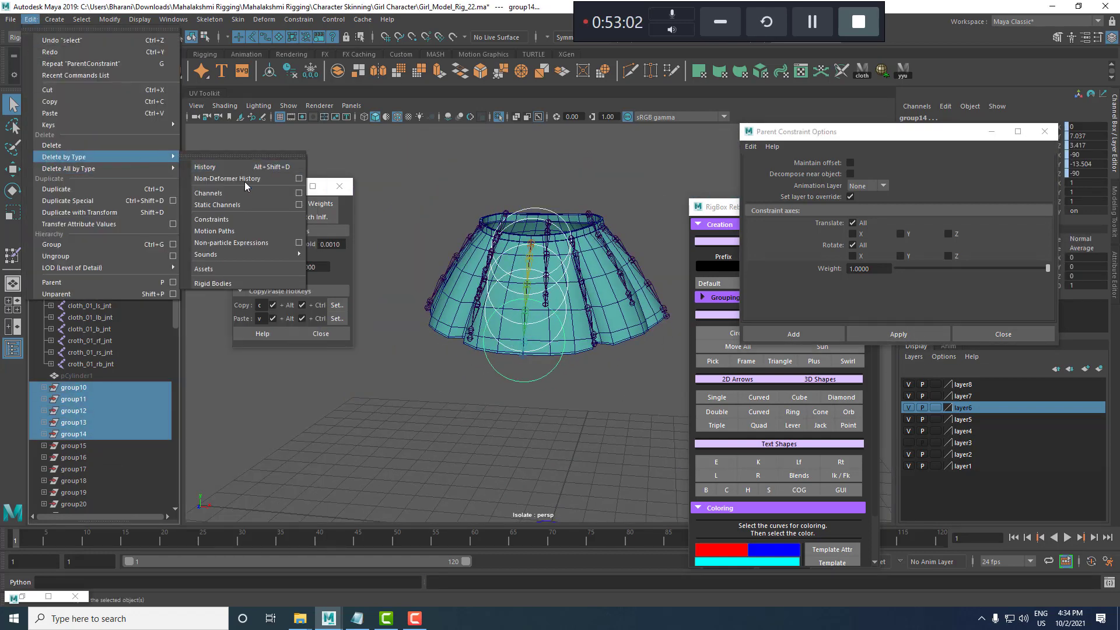
left_click(215, 218)
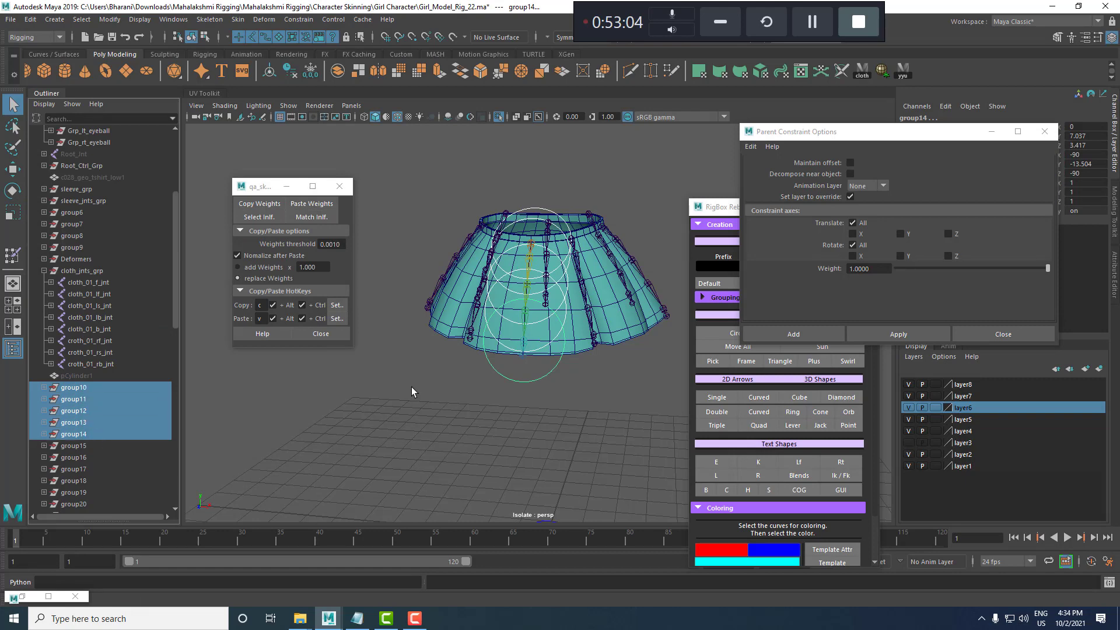
Select the control vertices of the five front circles and rotate them so the circles ring the joint chain.
scroll(467, 374, "down", 2)
left_click(544, 329)
scroll(544, 331, "down", 2)
right_click_drag(541, 358, 477, 338)
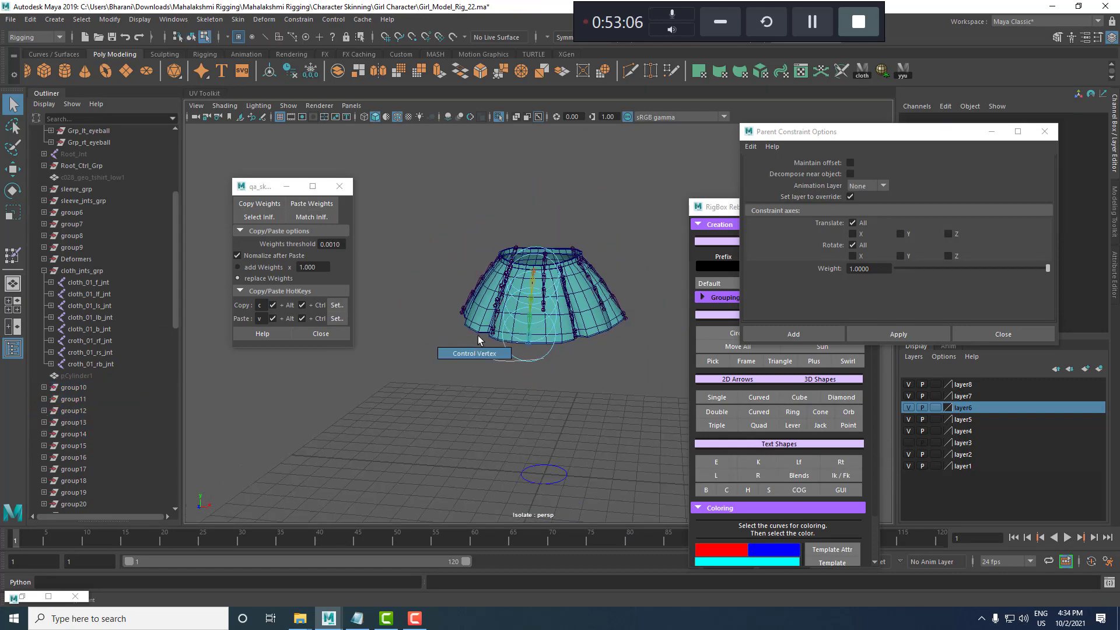
left_click_drag(435, 178, 586, 391)
scroll(535, 322, "up", 5)
key("e")
left_click_drag(528, 309, 530, 419)
left_click_drag(565, 291, 548, 305, "alt")
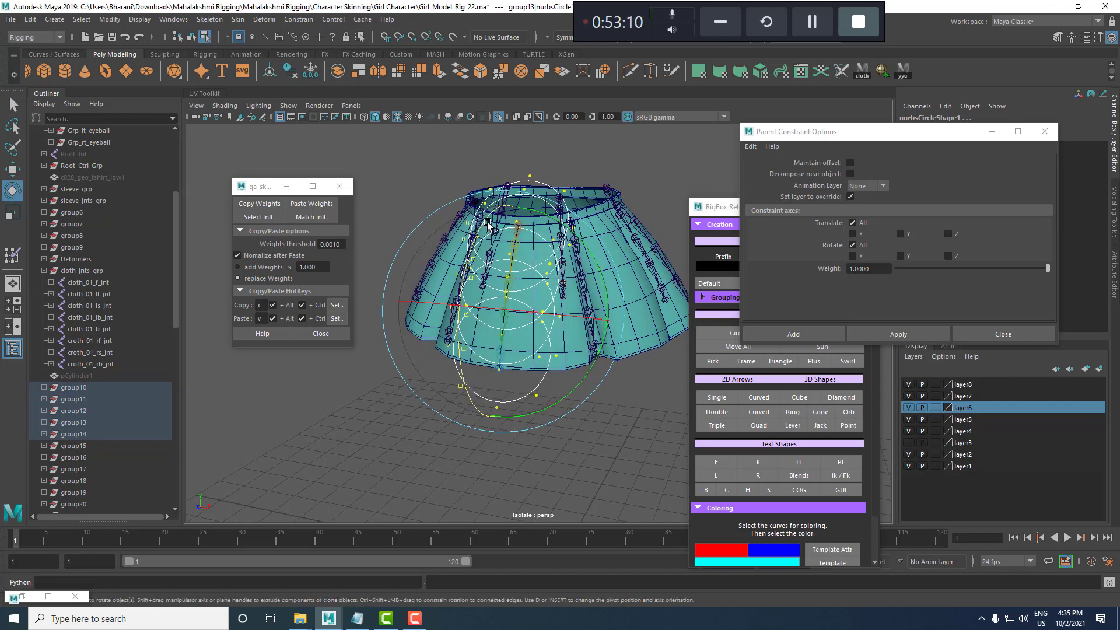
left_click_drag(487, 226, 498, 319)
Turn on Scale Object Center and scale the circles' control vertices down around their own joints.
key("r")
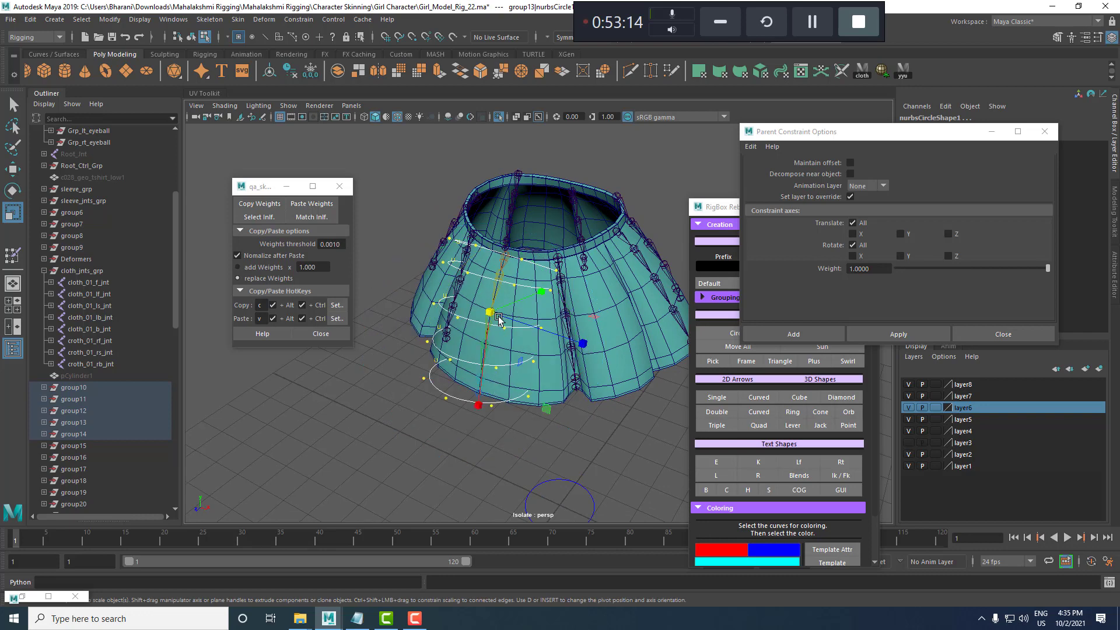
left_click(490, 317)
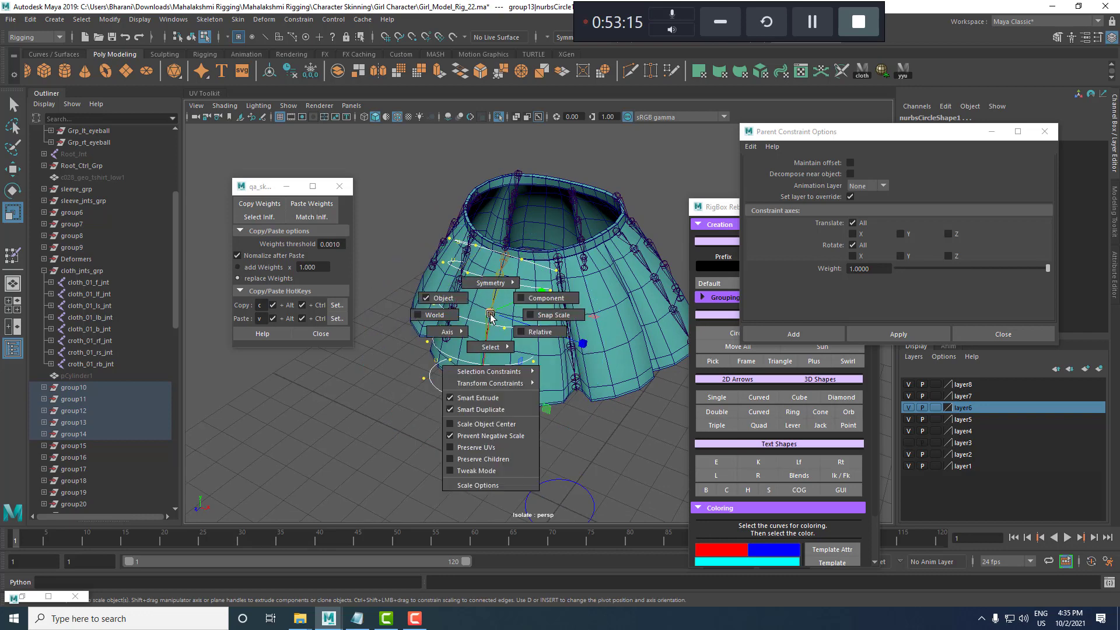
left_click(489, 424)
left_click_drag(486, 344, 601, 390)
right_click_drag(601, 389, 684, 418, "alt")
middle_click_drag(613, 413, 572, 385, "alt")
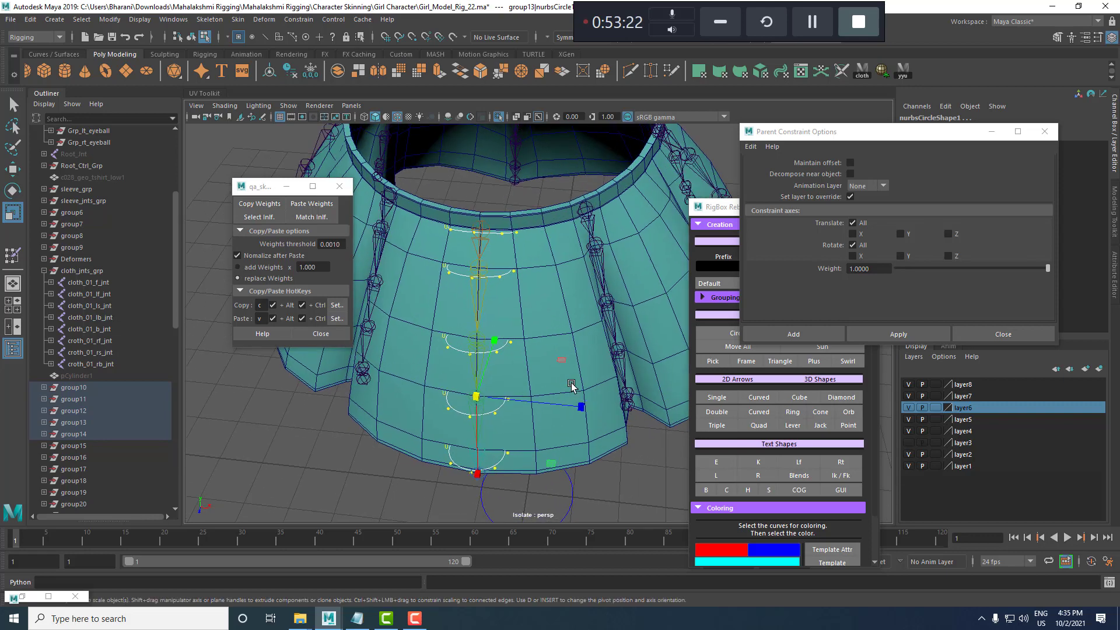
Return to object mode, parent group14 under group13's circle, and parent group13 under group12's circle.
key("F8")
left_click(497, 507)
left_click(497, 464)
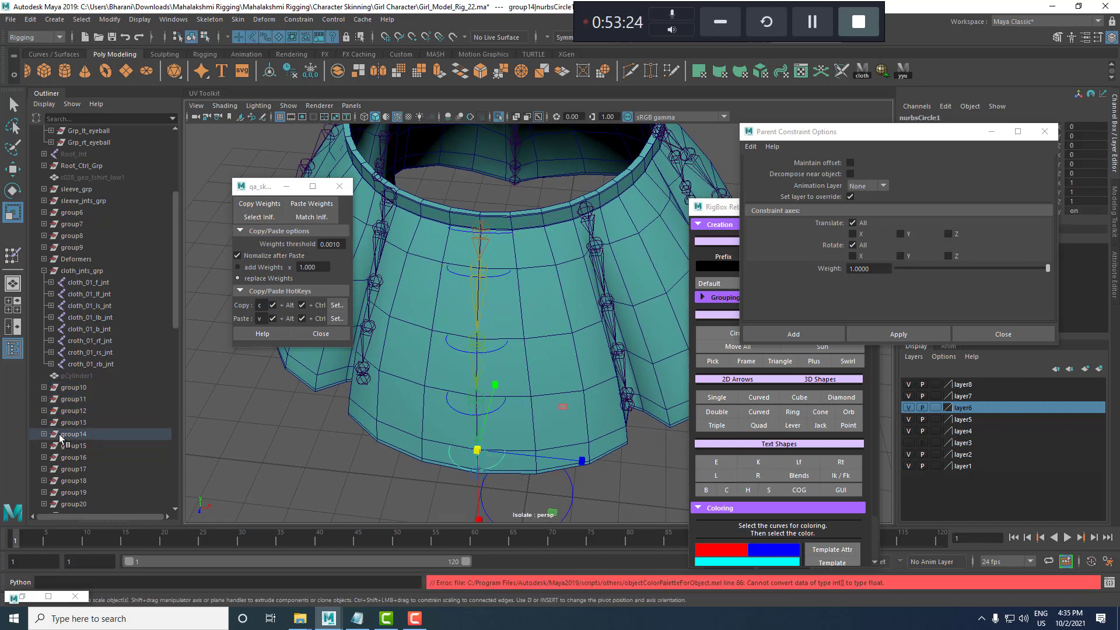
left_click(500, 411)
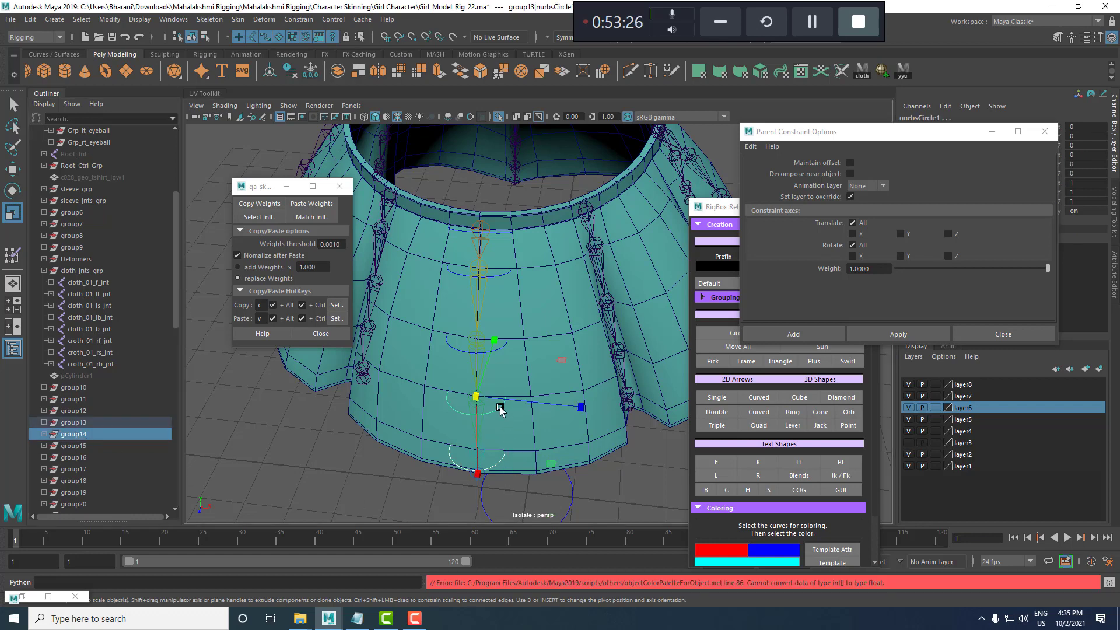
left_click(106, 422)
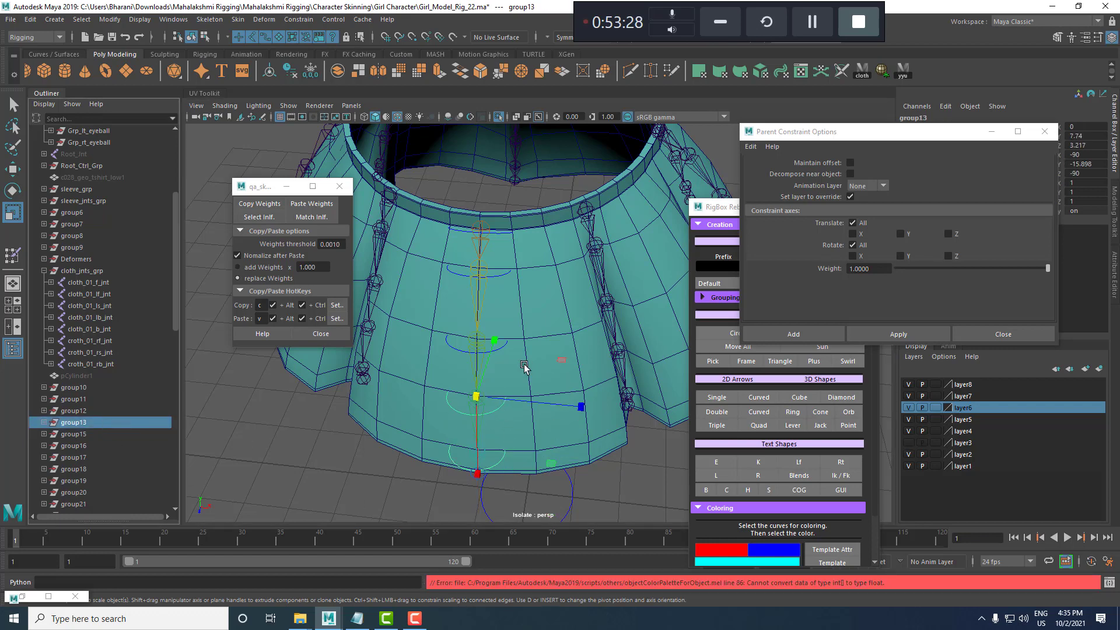
left_click(504, 348)
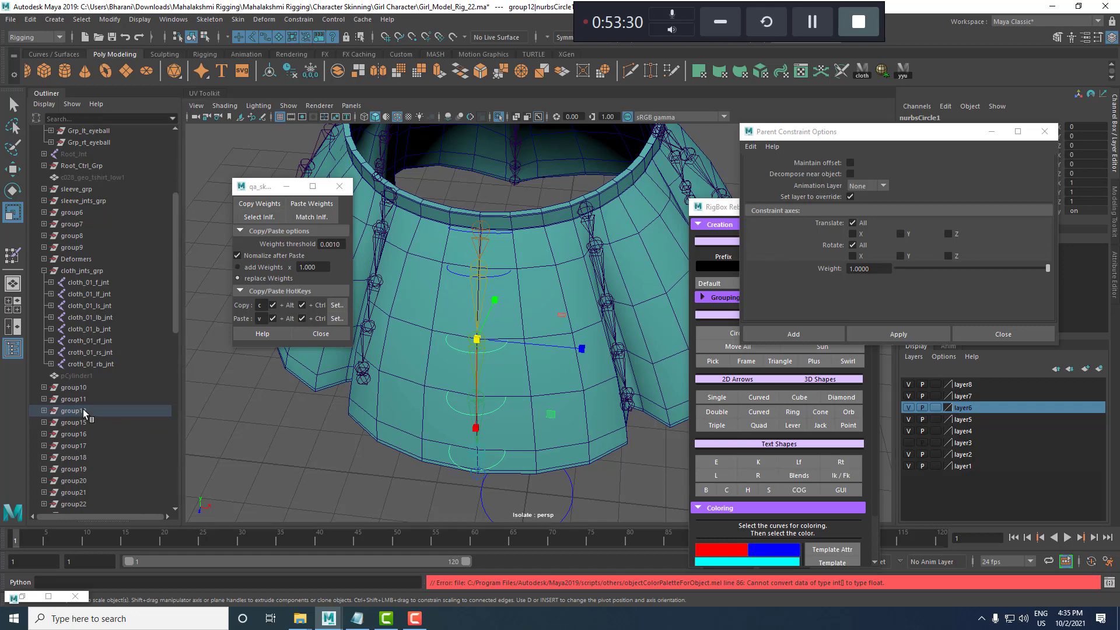
Parent group12 under group11's circle and group11 under group10's circle to complete the front control hierarchy.
left_click(507, 275, "shift")
key("p")
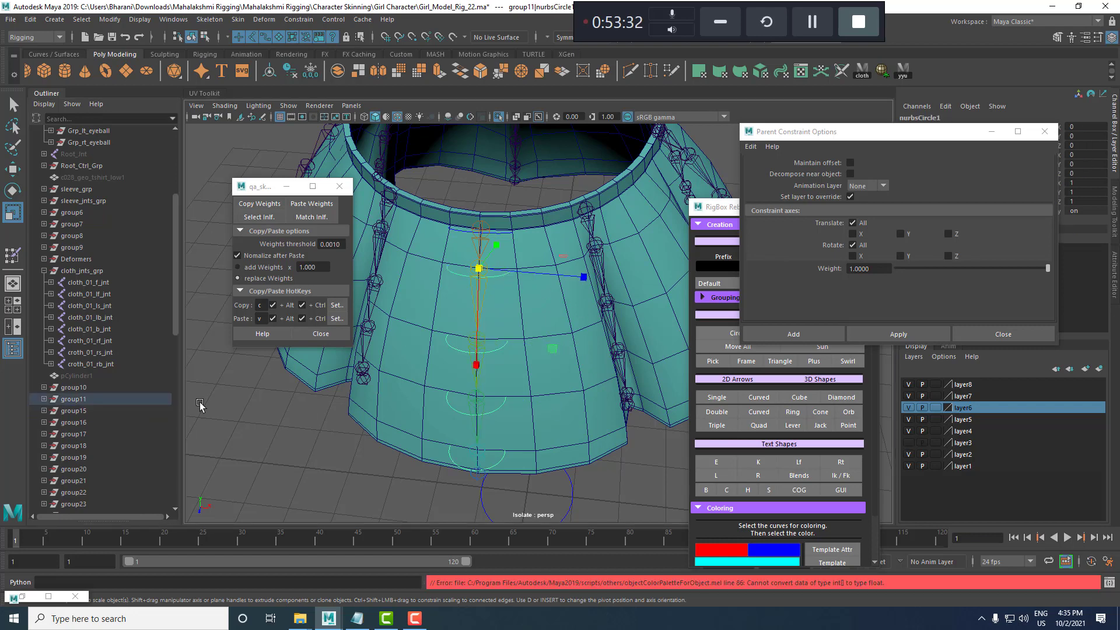
left_click(76, 399)
left_click(506, 234, "shift")
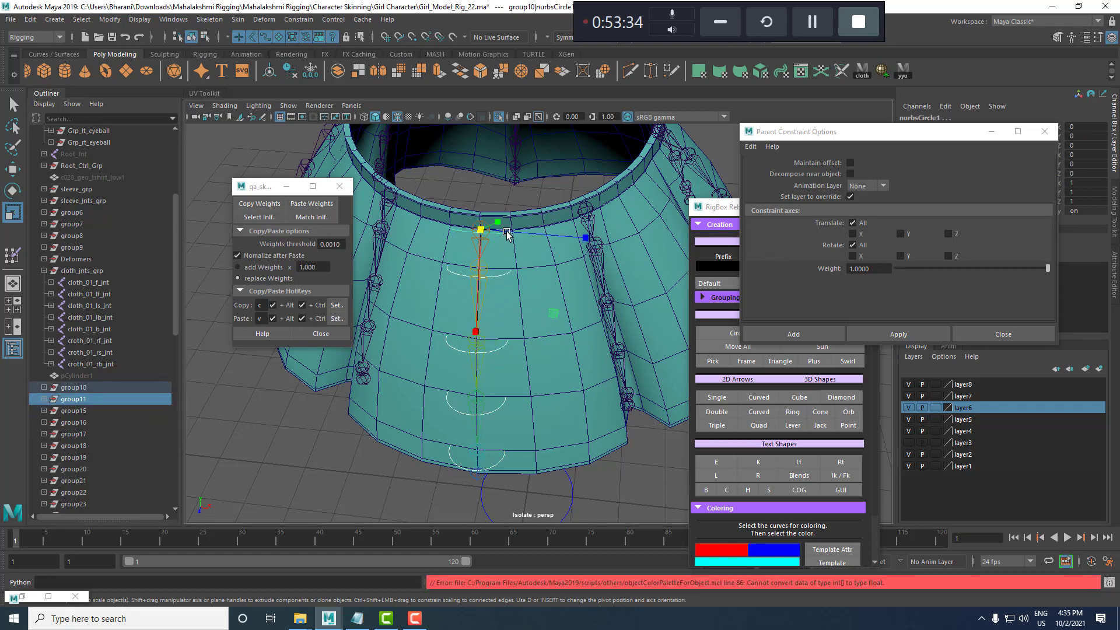
key("p")
scroll(506, 233, "up", 2)
Parent constrain and scale constrain cloth_01_f_jnt to group10's circle at the skirt's waist.
key("q")
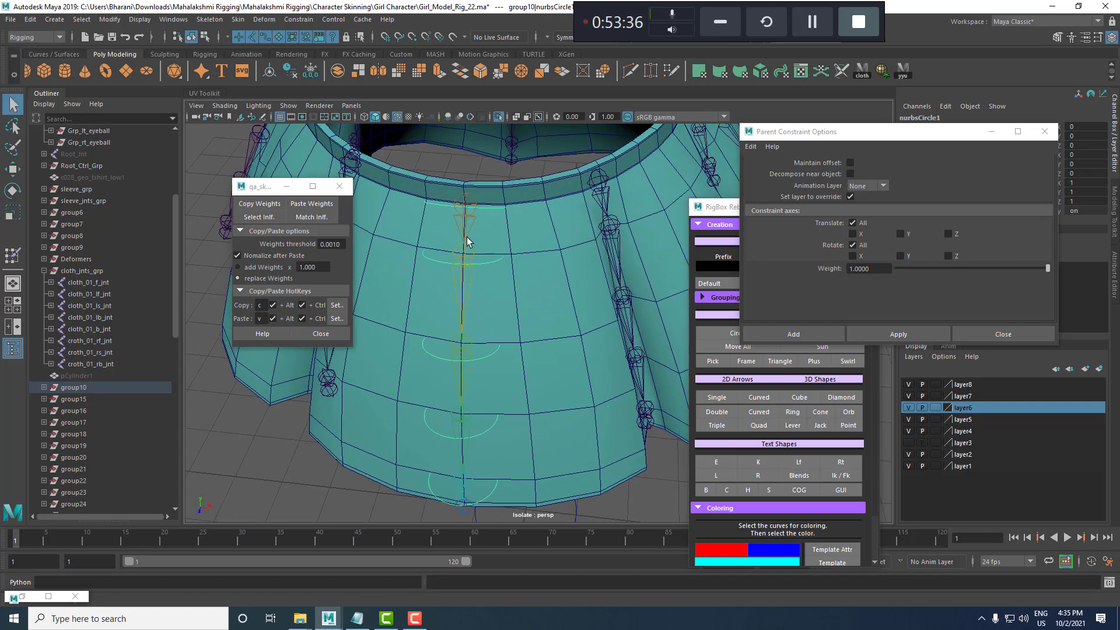
left_click(474, 229)
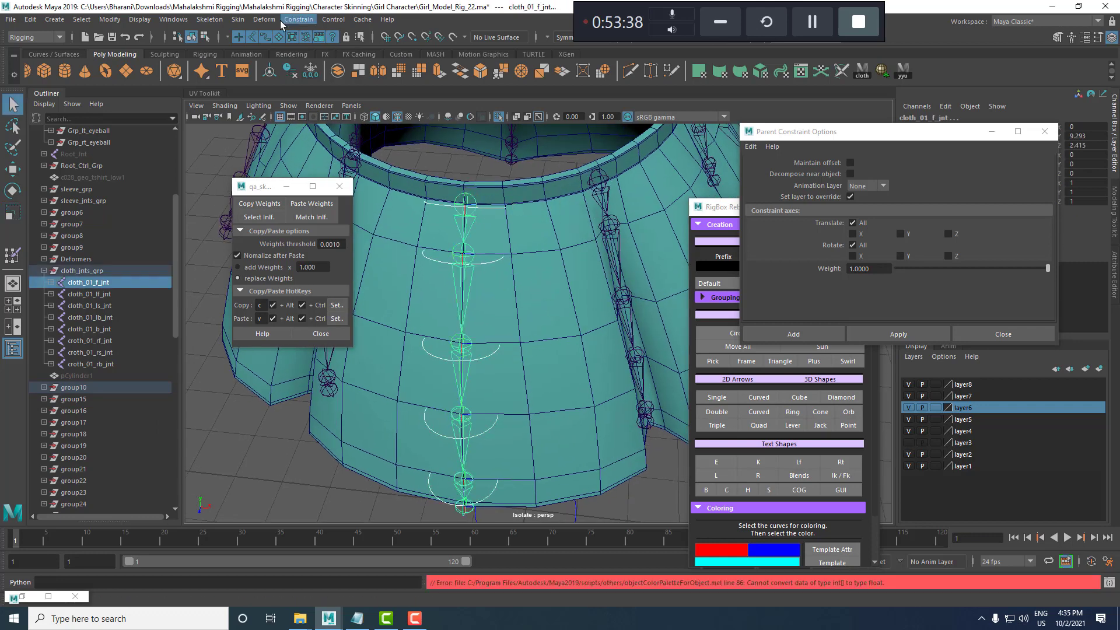
left_click(297, 19)
left_click(310, 59)
left_click(297, 19)
left_click(310, 61)
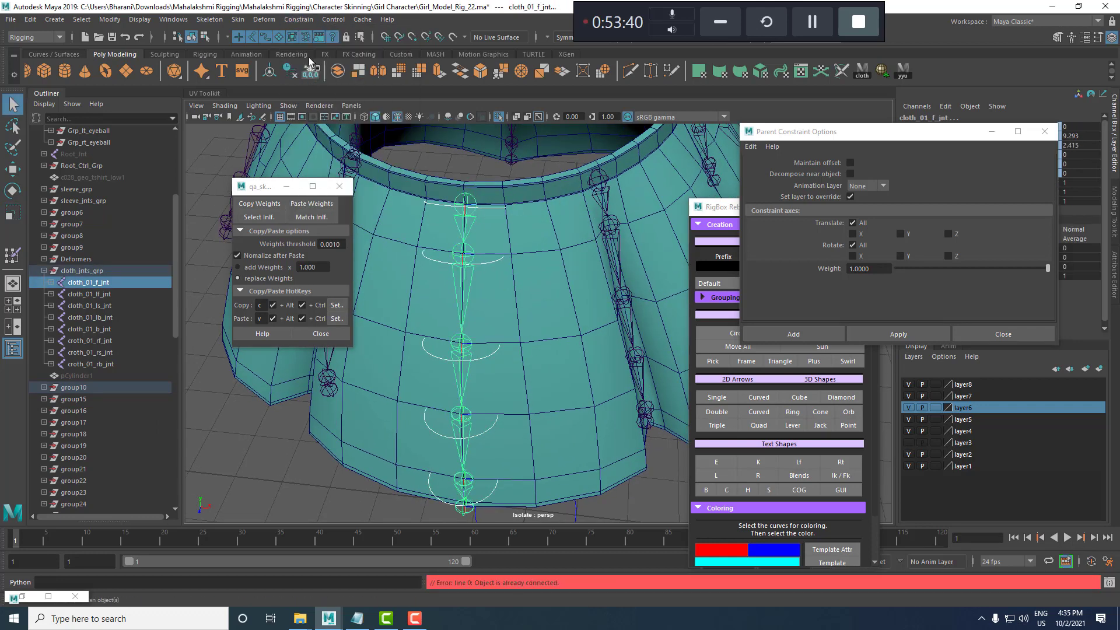
left_click(299, 20)
left_click(308, 85)
Parent constrain and scale constrain cloth_02_f_jnt to group11's circle.
left_click(492, 261)
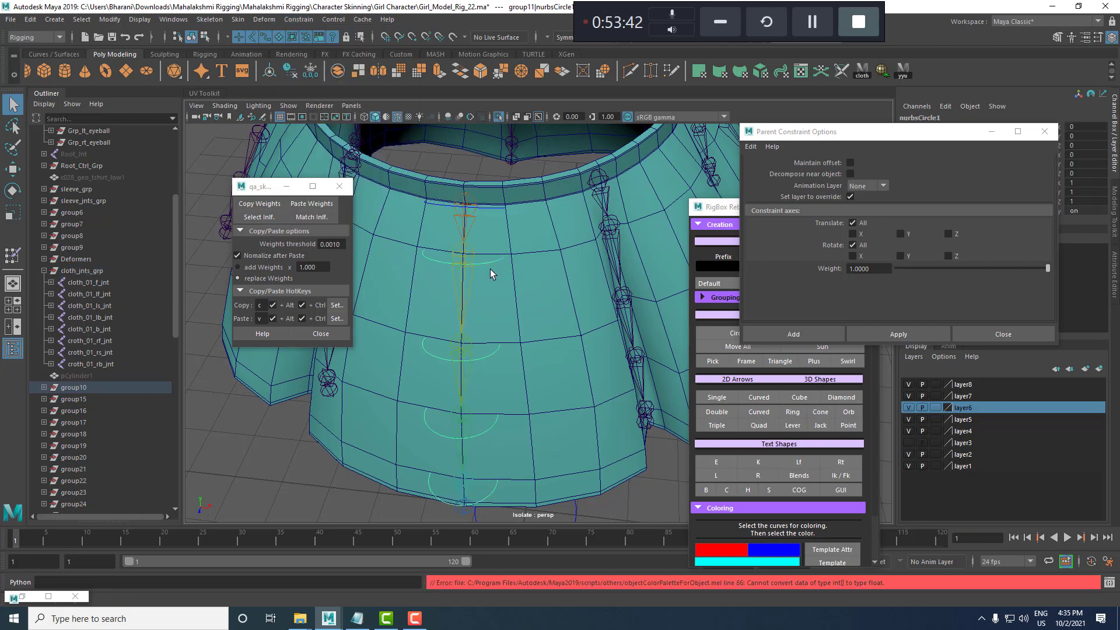
left_click(471, 310, "shift")
left_click(304, 21)
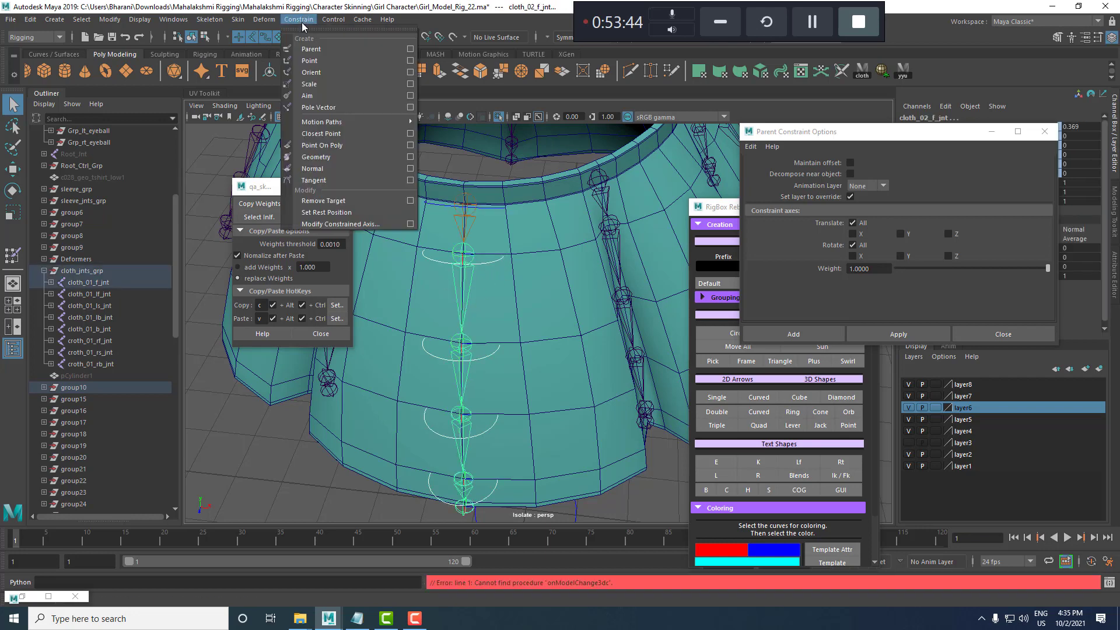
left_click(309, 87)
Parent constrain and scale constrain cloth_03_f_jnt to group12's circle.
left_click(504, 286)
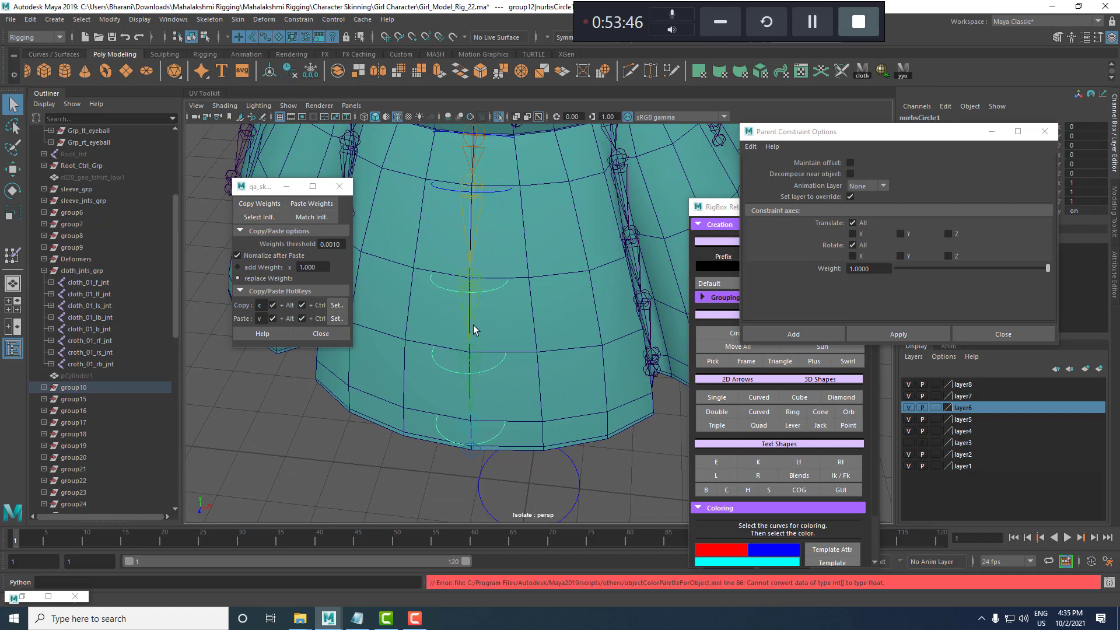
left_click(472, 324, "shift")
left_click(308, 23)
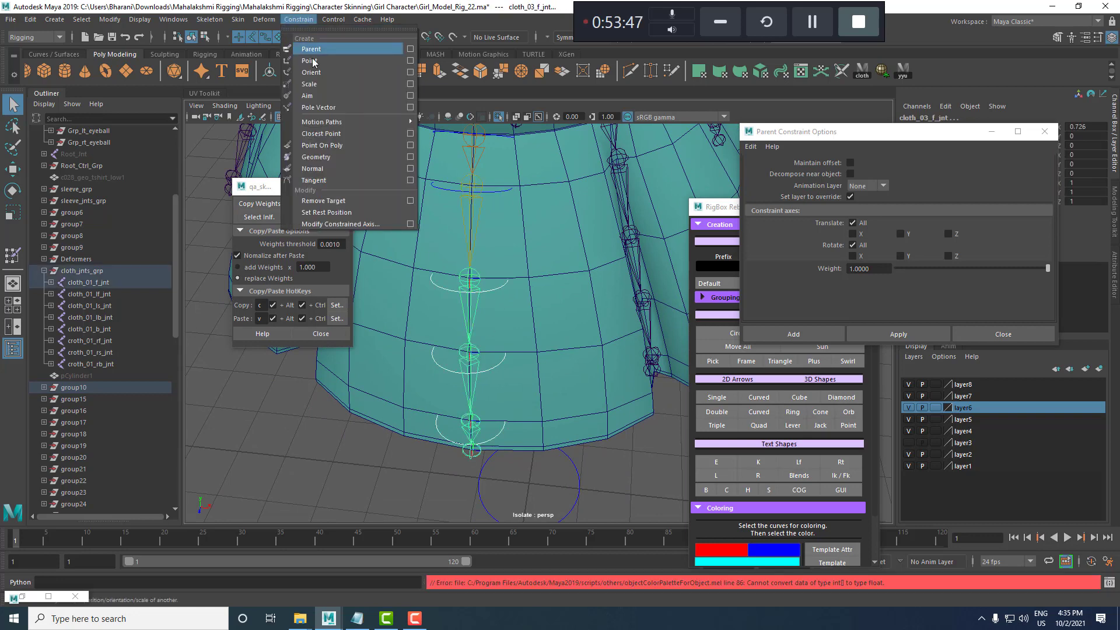
left_click(315, 53)
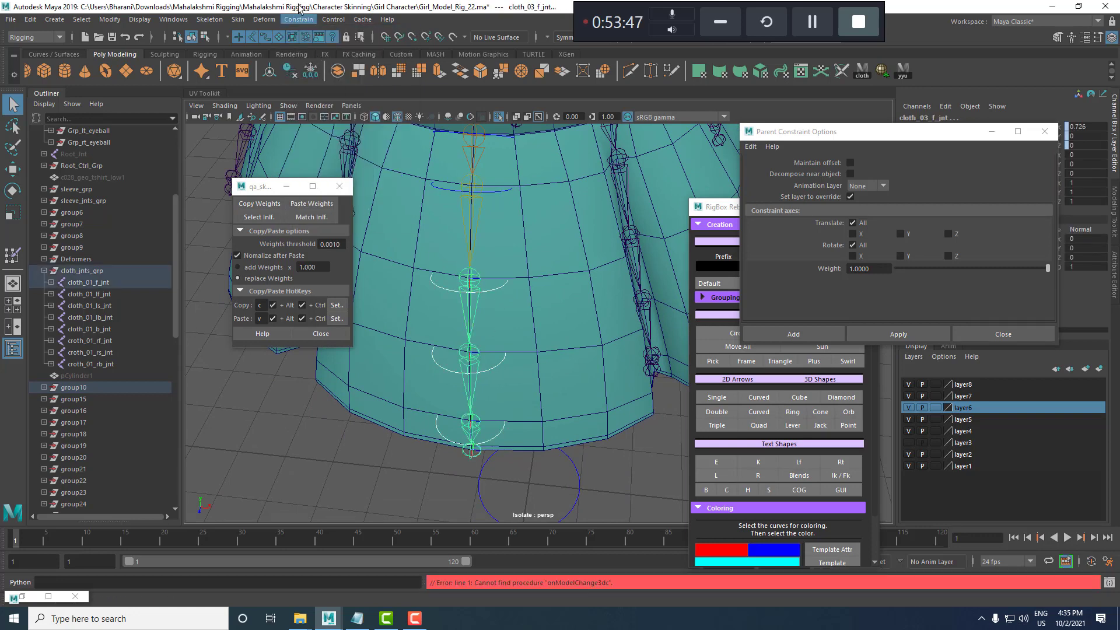
left_click(302, 23)
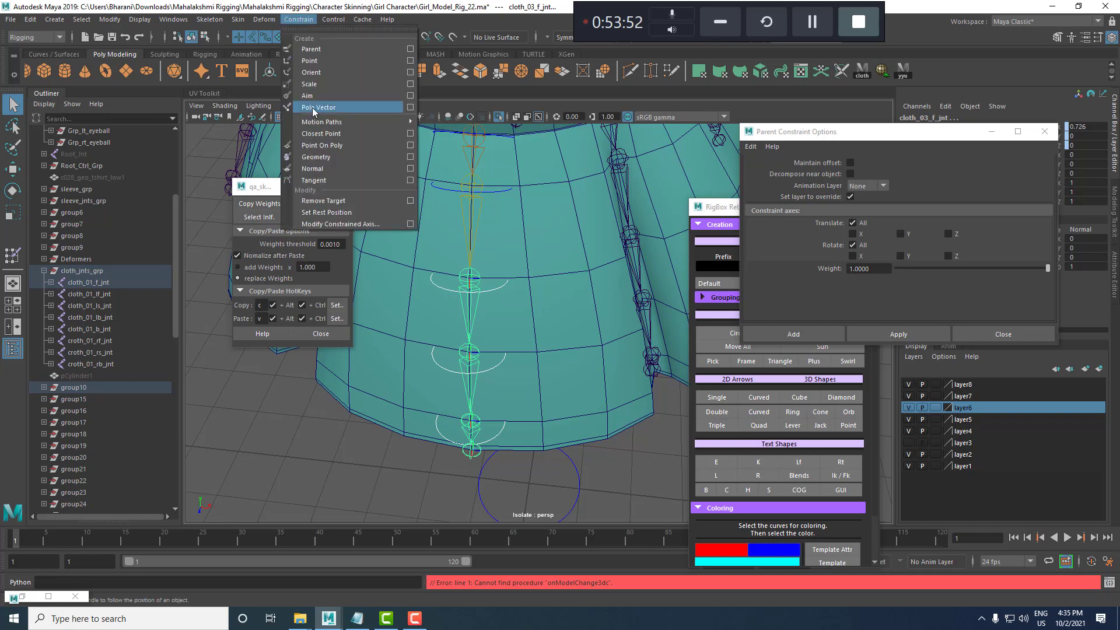
left_click(310, 86)
Parent constrain and scale constrain cloth_04_f_jnt to group13's circle.
middle_click_drag(498, 374, 505, 285, "alt")
left_click(505, 276)
left_click(480, 300)
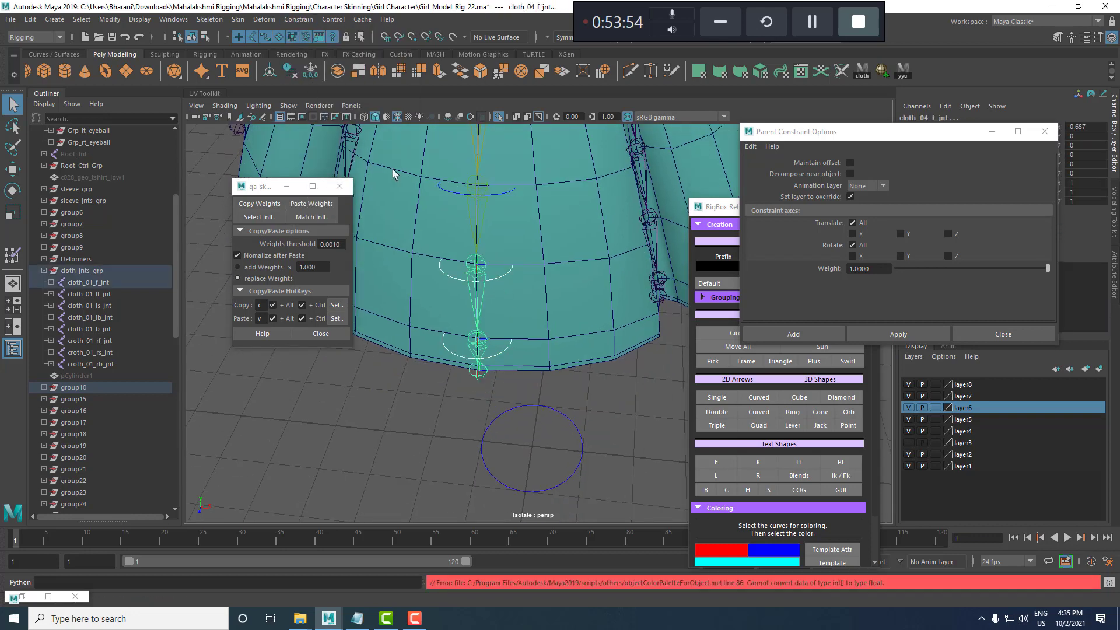
left_click(307, 23)
left_click(309, 48)
left_click(307, 22)
left_click(310, 85)
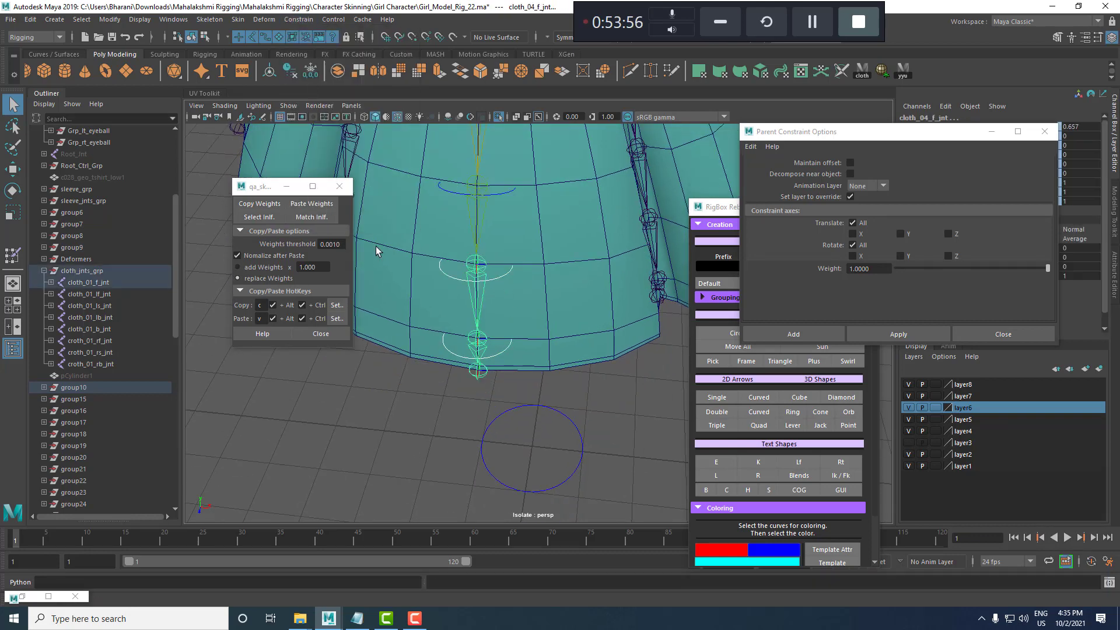
Parent constrain and scale constrain cloth_05_f_jnt to group14's circle near the skirt hem.
middle_click_drag(497, 355, 501, 324, "alt")
left_click(484, 325)
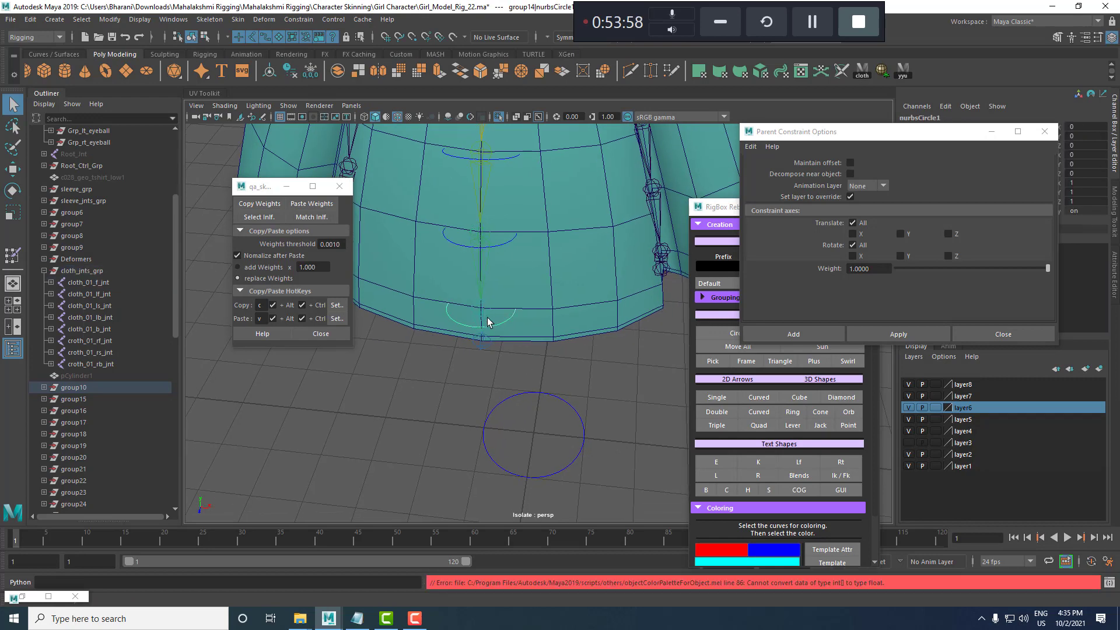
left_click(300, 21)
left_click(310, 48)
left_click(302, 22)
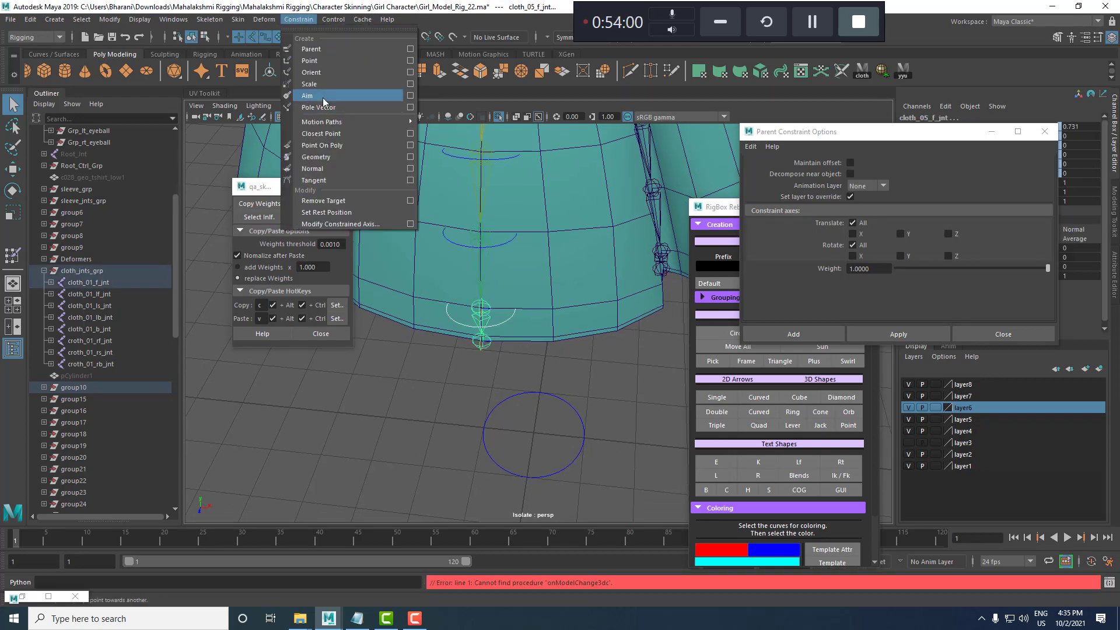
left_click(315, 85)
Align group20 to the end joint of the front cloth chain with a parent constraint without maintained offset.
left_click_drag(568, 329, 573, 297, "alt")
middle_click_drag(538, 266, 540, 373, "alt")
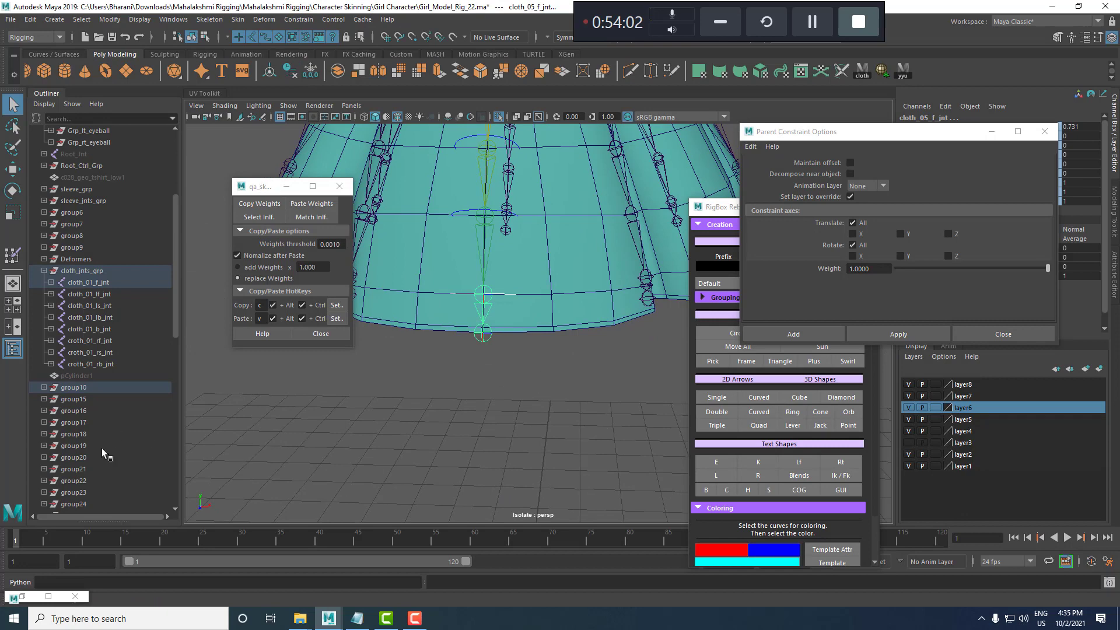
left_click(73, 446)
left_click(487, 328)
left_click(87, 457, "ctrl")
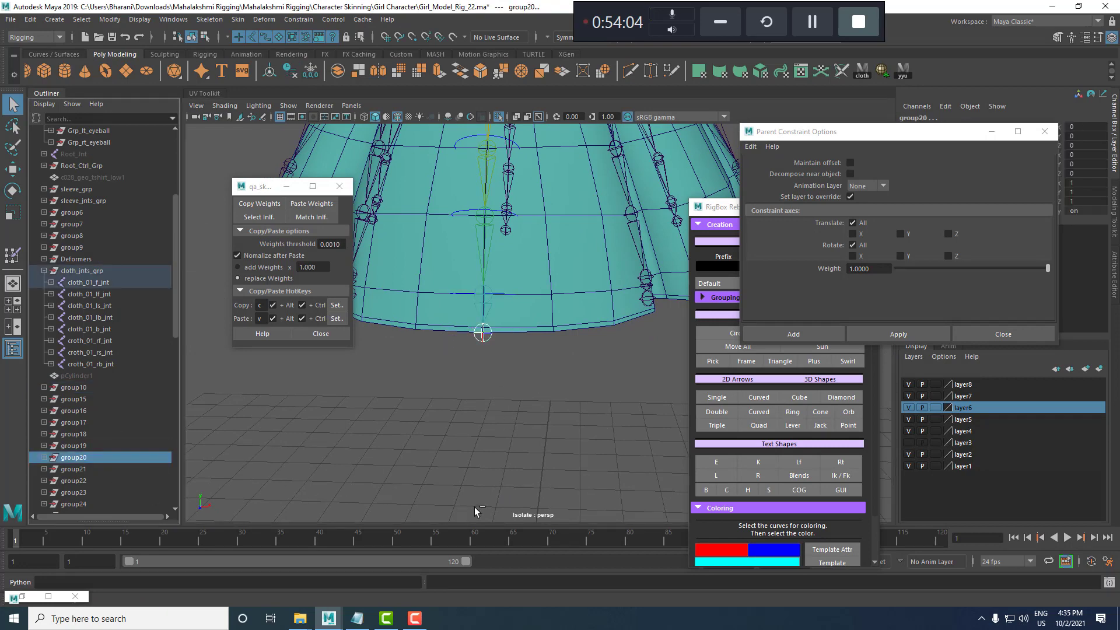
scroll(476, 506, "down", 8)
left_click(913, 333)
Rotate the control vertices of group20's circle so it rings the end joint, and scale them down to a small ring.
scroll(526, 405, "up", 8)
left_click_drag(553, 392, 580, 438)
right_click_drag(576, 385, 523, 380)
left_click_drag(543, 393, 569, 464)
key("ctrl+shift+a")
key("e")
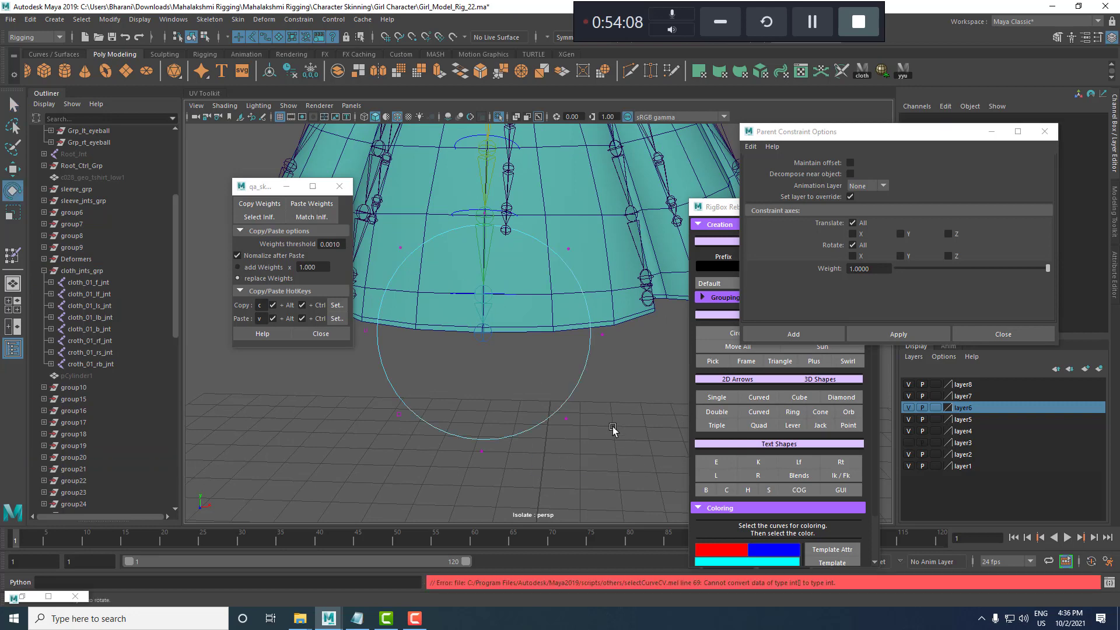
right_click_drag(571, 395, 616, 336)
left_click_drag(560, 373, 601, 432)
scroll(511, 298, "down", 5)
left_click_drag(493, 268, 488, 357)
scroll(502, 344, "up", 2)
key("r")
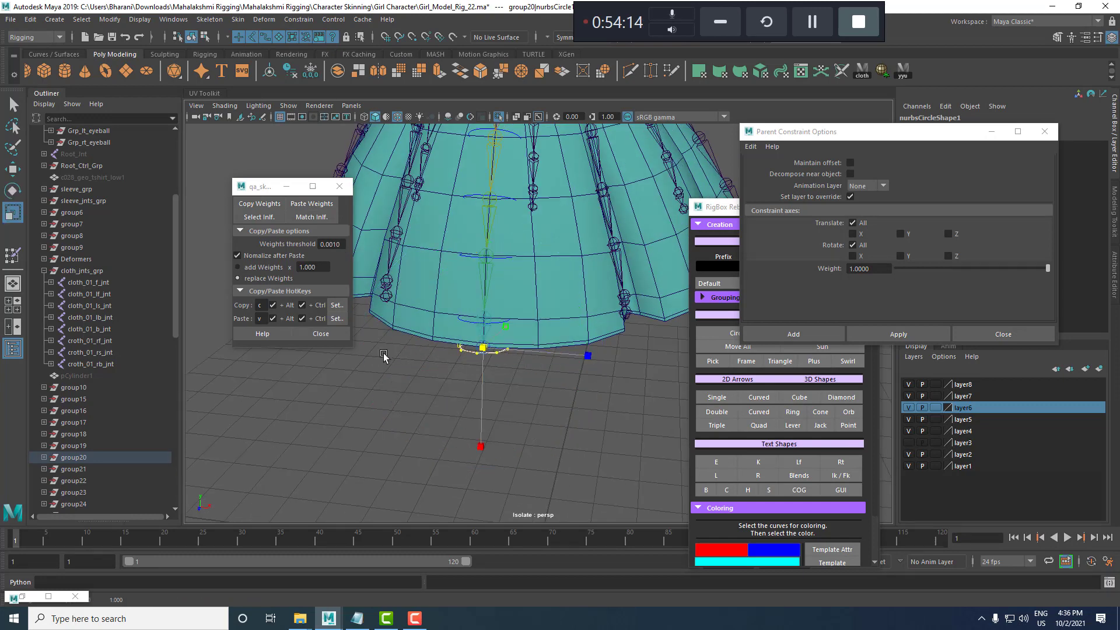
key("F8")
left_click(507, 417)
key("F8")
Expand group20 and delete its parent constraint.
scroll(493, 390, "up", 3)
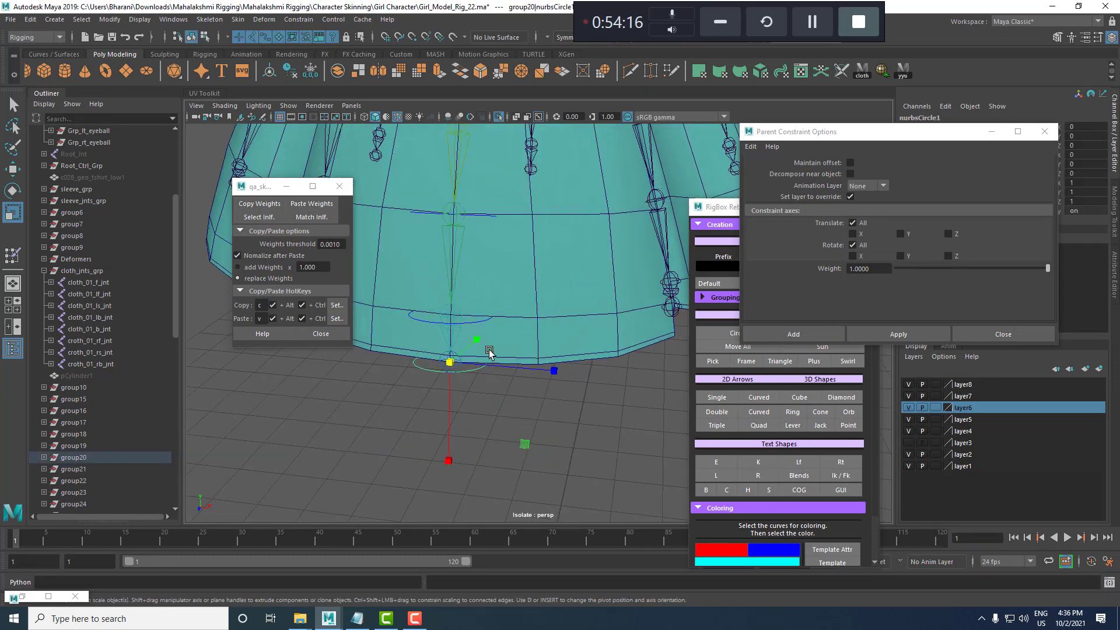
middle_click_drag(487, 349, 548, 327, "alt")
scroll(523, 378, "up", 3)
left_click(523, 378)
left_click(522, 366)
left_click(482, 338, "shift")
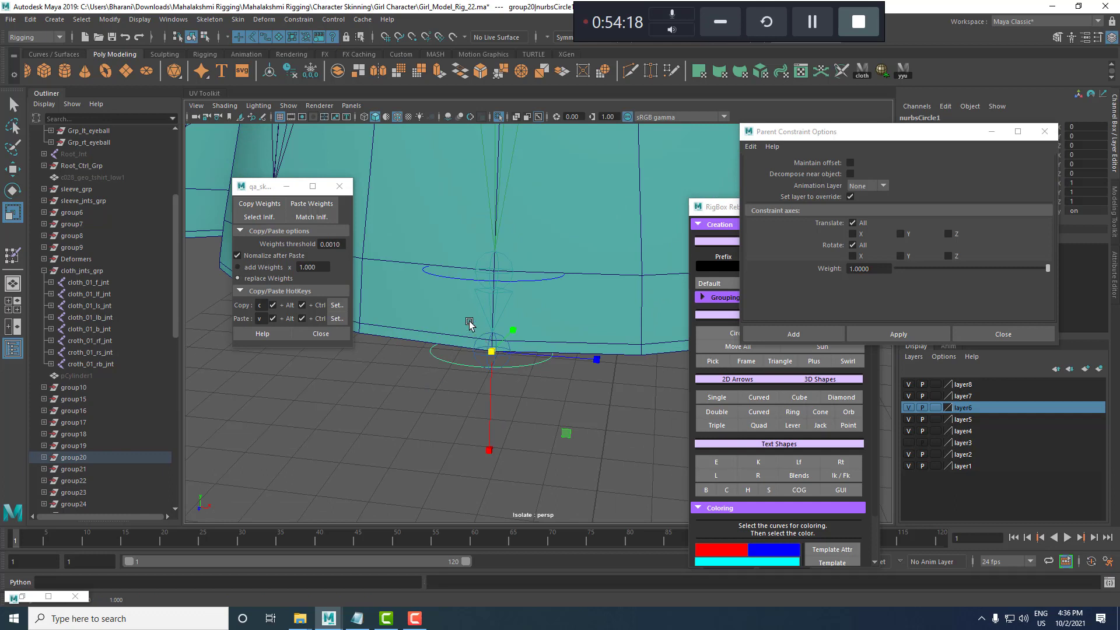
left_click(44, 457)
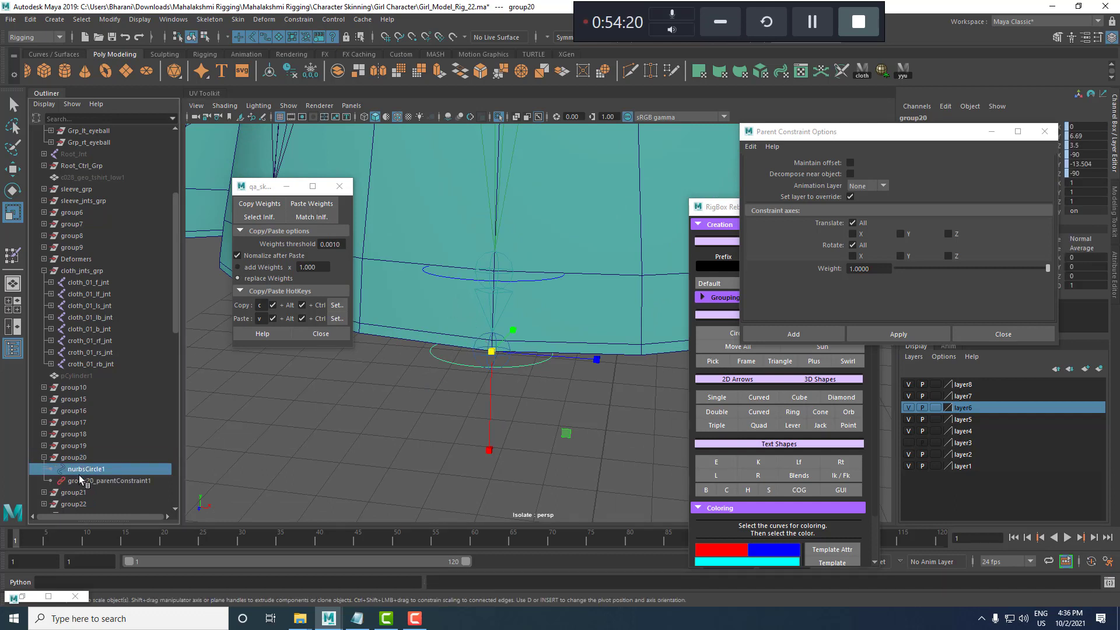
left_click(74, 457)
Parent constrain and scale constrain cloth_06_f_jnt to the circle inside group20.
left_click(94, 469)
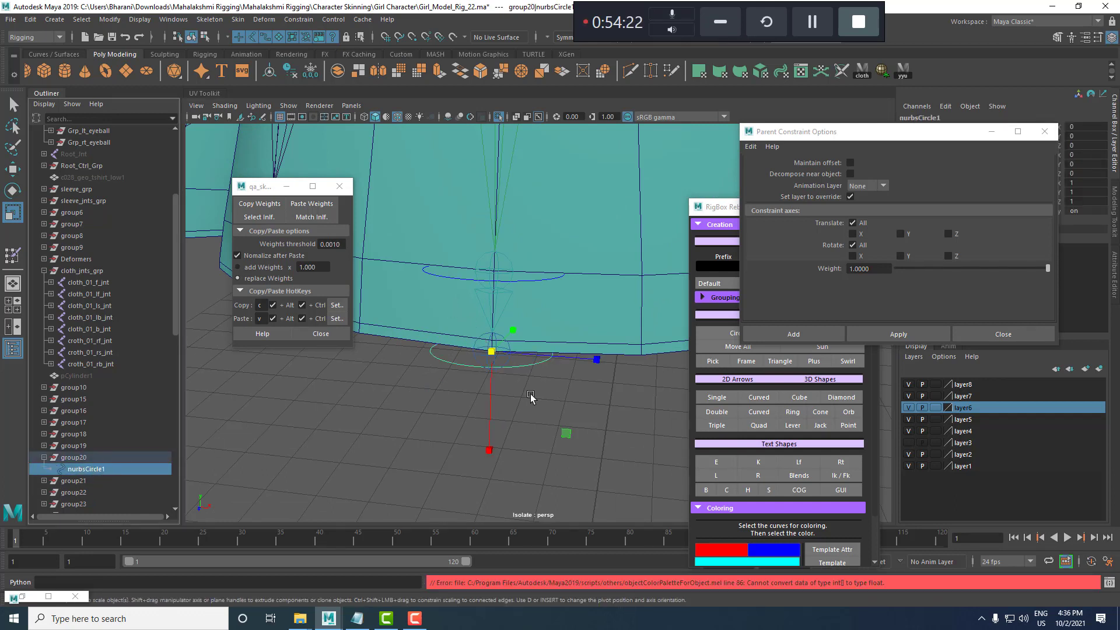
scroll(530, 397, "up", 4)
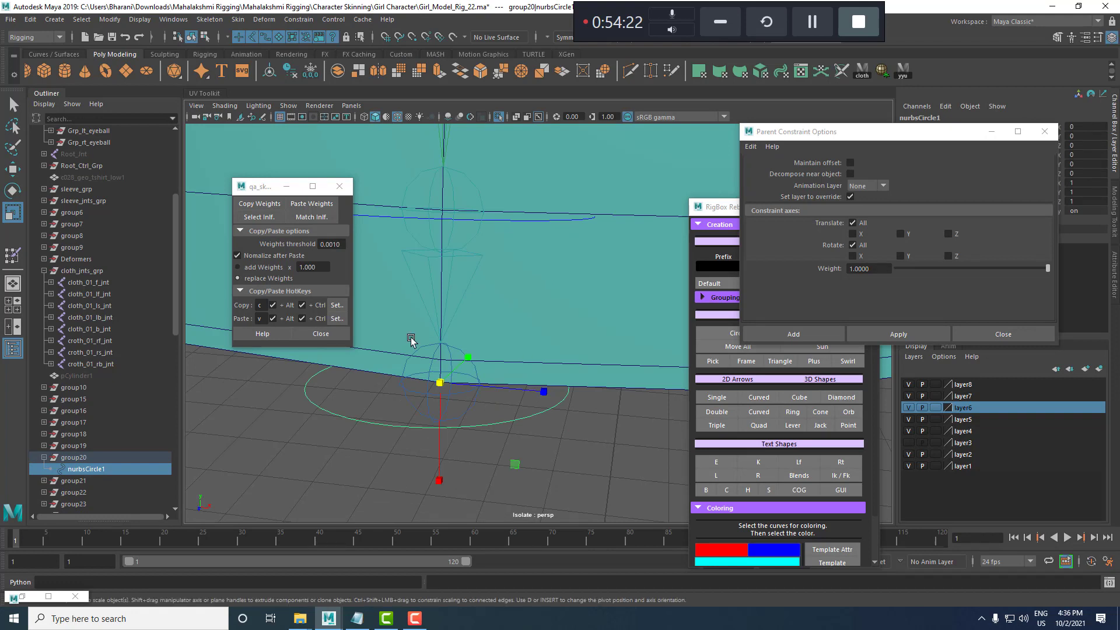
left_click(403, 366, "shift")
left_click(298, 20)
left_click(299, 20)
left_click(300, 21)
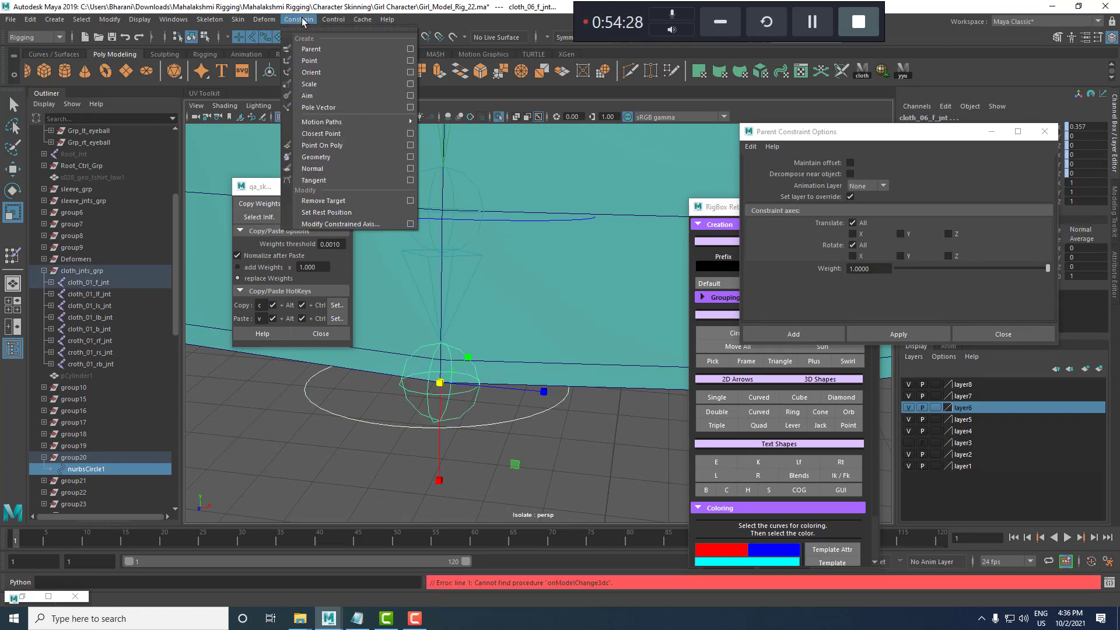
left_click(321, 87)
Rotate group10's circle at the waist to test the front chain, and undo the rotation.
scroll(507, 415, "down", 8)
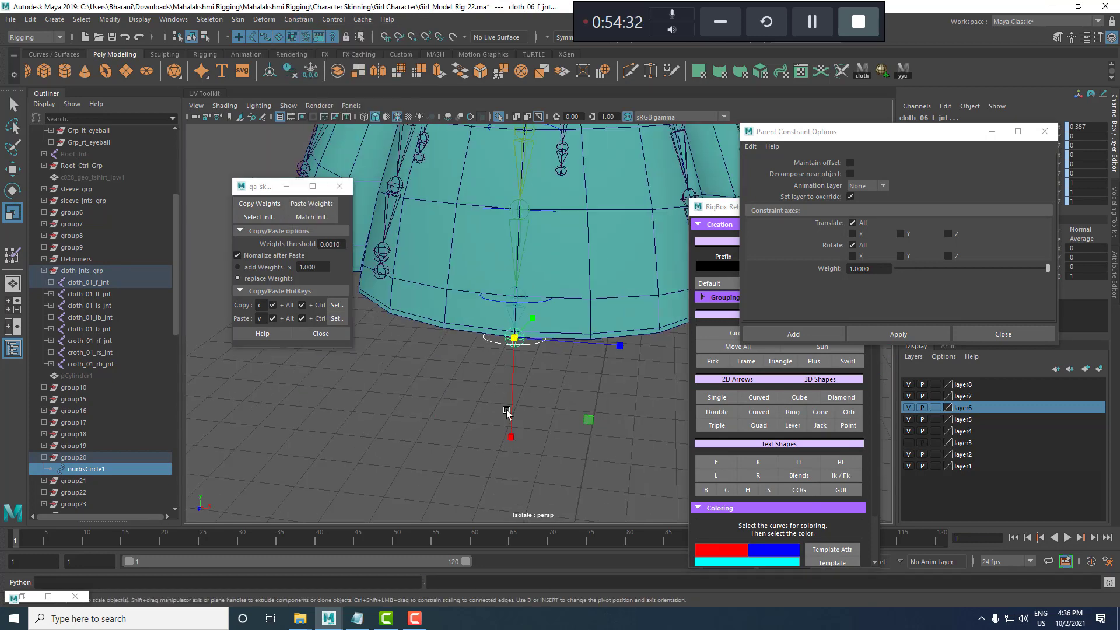
left_click(507, 415)
middle_click_drag(545, 215, 533, 270, "alt")
left_click(532, 237)
scroll(532, 237, "up", 2)
key("e")
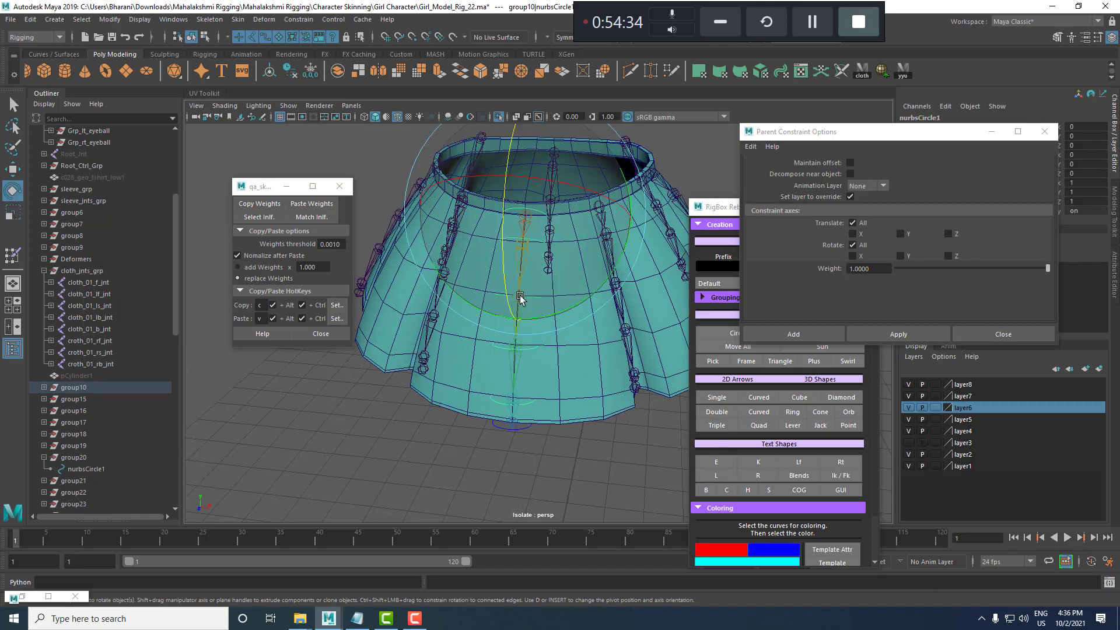
left_click_drag(507, 279, 533, 235)
key("ctrl+z")
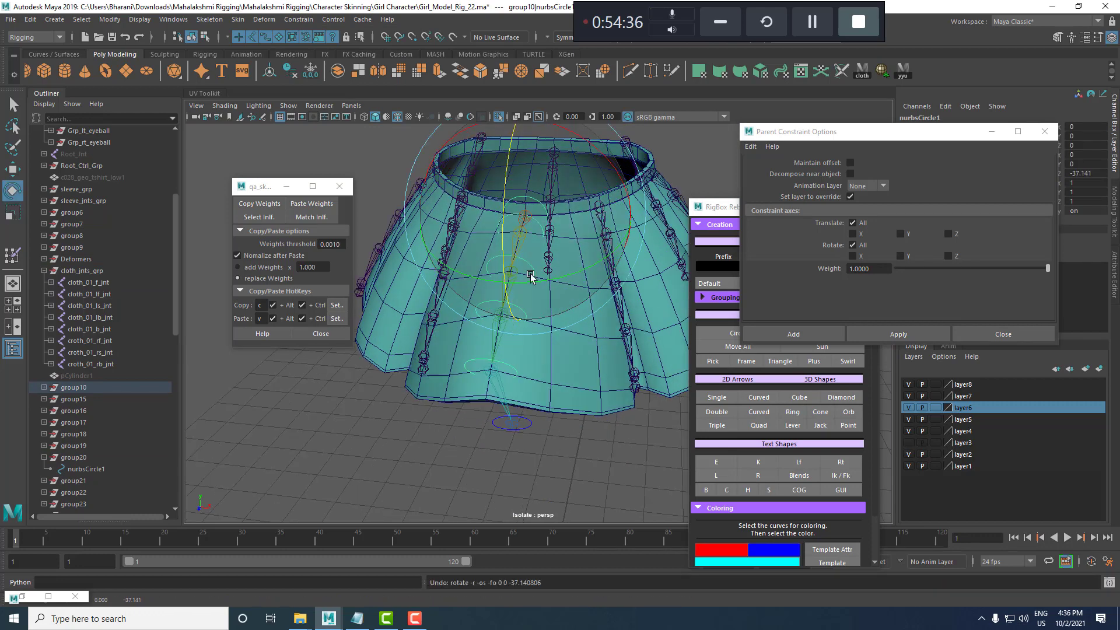
Add the lower front circles to the selection, rotate them together to test the skirt's bend, and undo the rotation.
key("w")
left_click(510, 245, "shift")
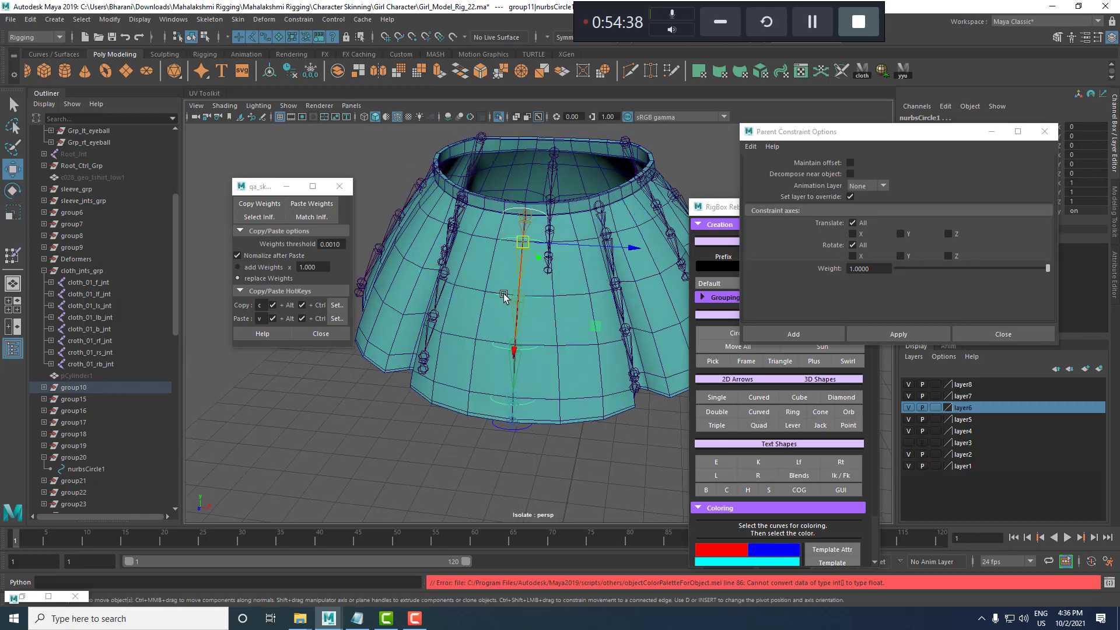
left_click(503, 295, "shift")
left_click(497, 348, "shift")
left_click(494, 406, "shift")
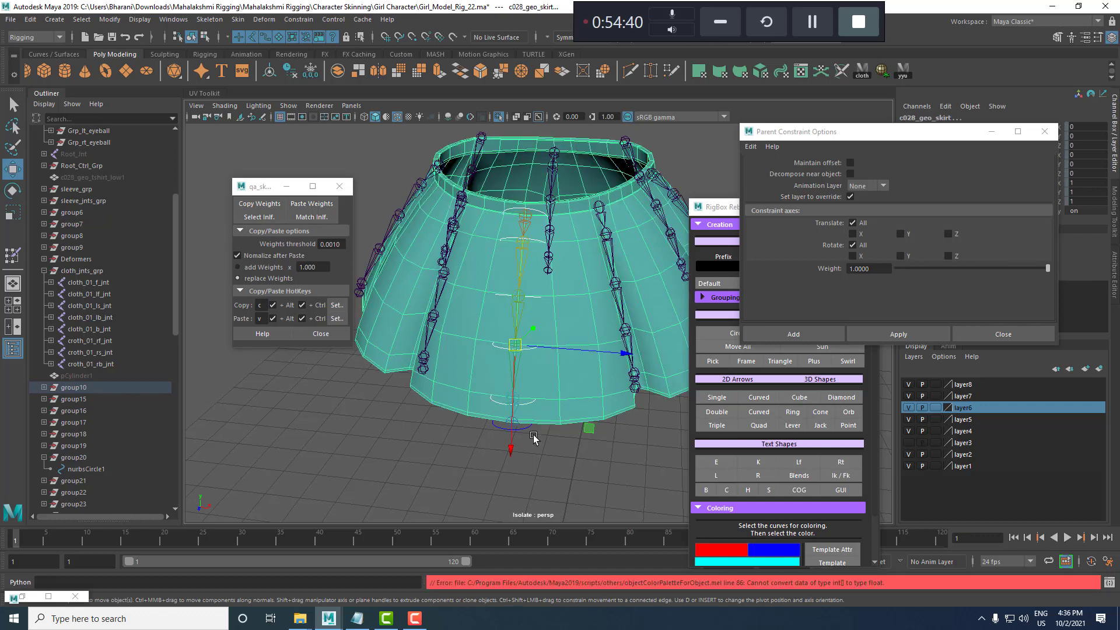
left_click(496, 405, "shift")
left_click(494, 402, "shift")
scroll(527, 437, "down", 4)
key("e")
left_click_drag(504, 362, 514, 330)
key("ctrl+z")
Delete the leftover pCylinder1 object and collapse group20 in the scene hierarchy.
left_click(74, 376)
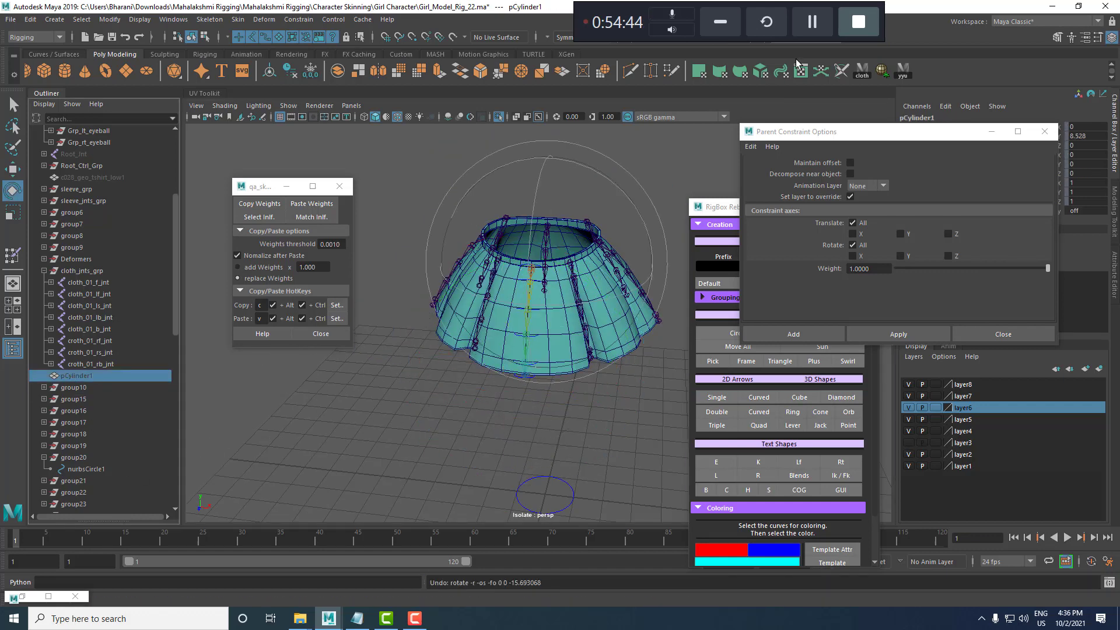
key("Delete")
left_click(561, 335)
key("w")
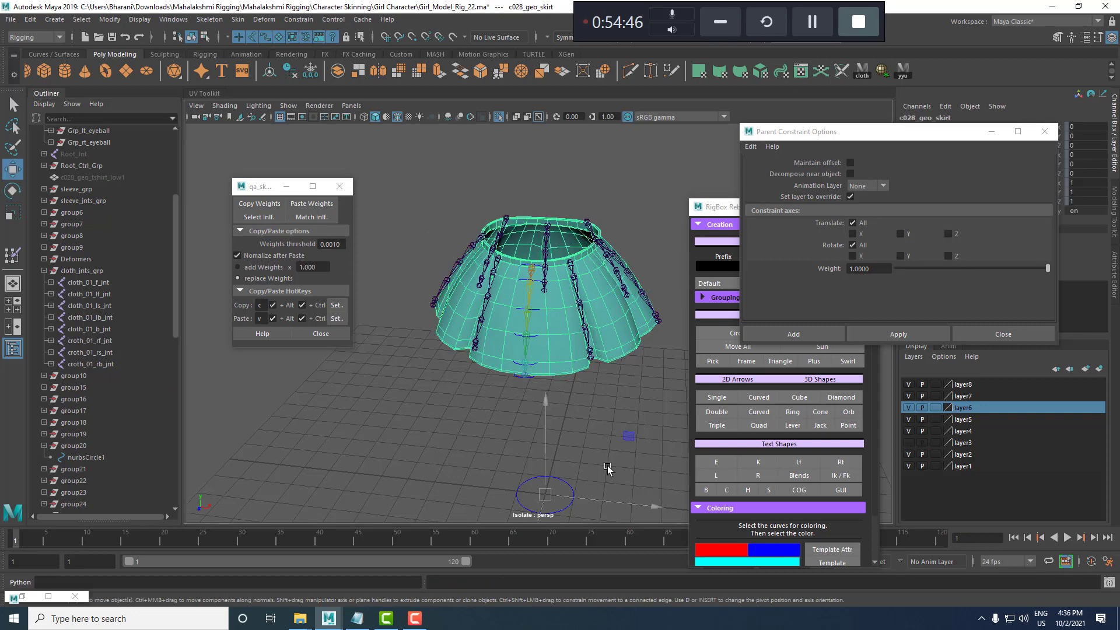
left_click_drag(607, 468, 392, 511)
left_click(44, 446)
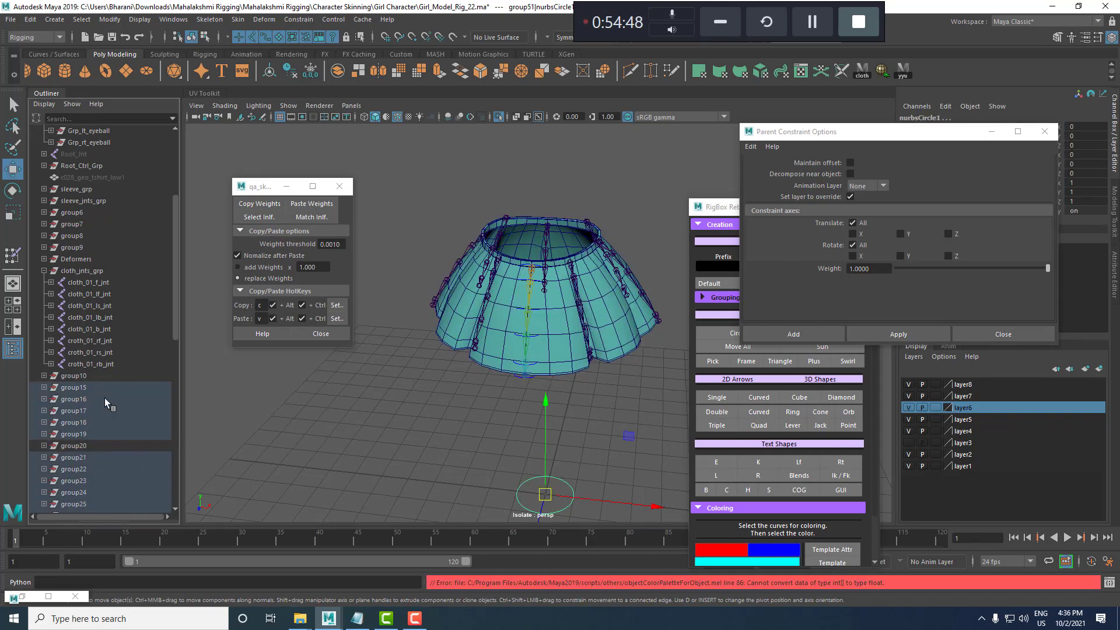
Clear the selection and exit skirt isolation to show the whole character again.
left_click(87, 386)
left_click(649, 440)
left_click_drag(648, 431, 637, 343, "alt")
middle_click_drag(559, 283, 551, 308, "alt")
left_click(499, 117)
scroll(496, 263, "up", 3)
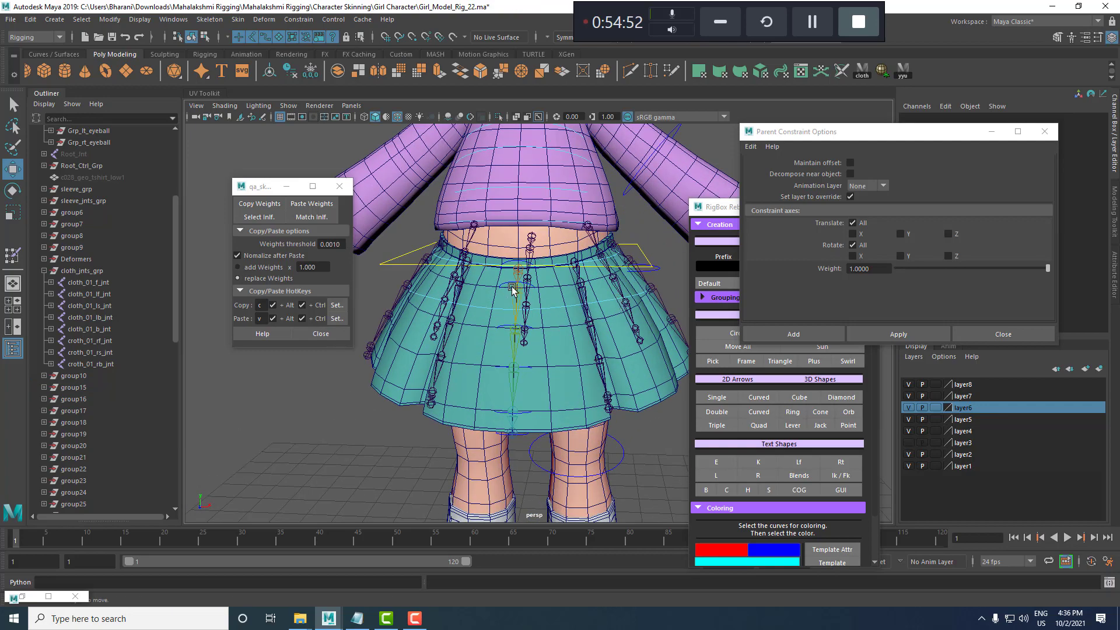
Unhide the Root_Jnt skeleton.
left_click(295, 107)
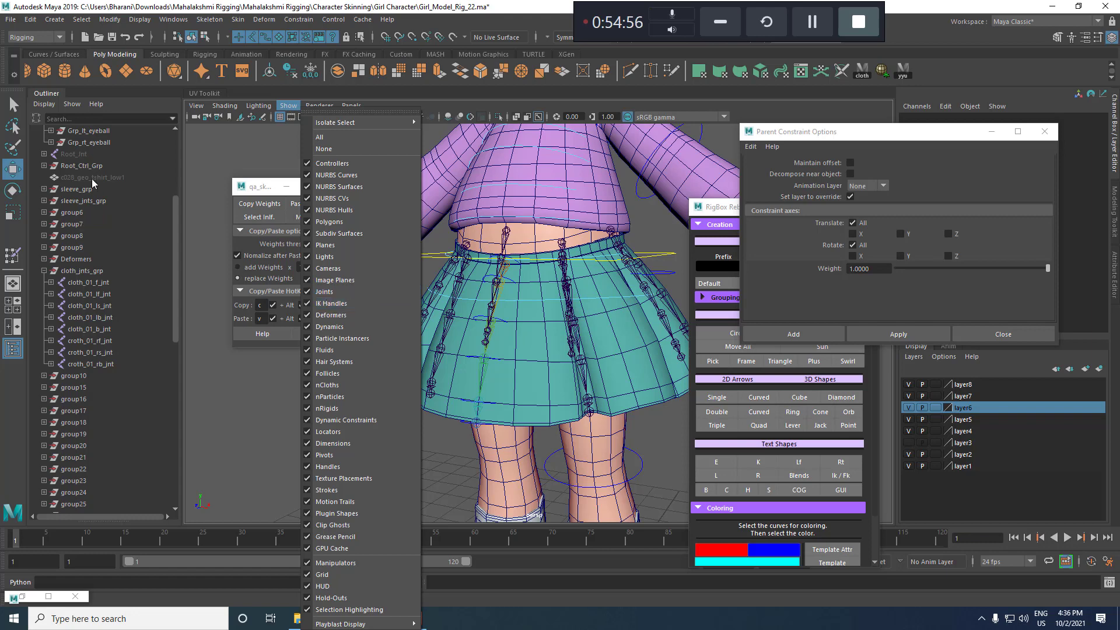
left_click(85, 154)
left_click(85, 154)
key("h")
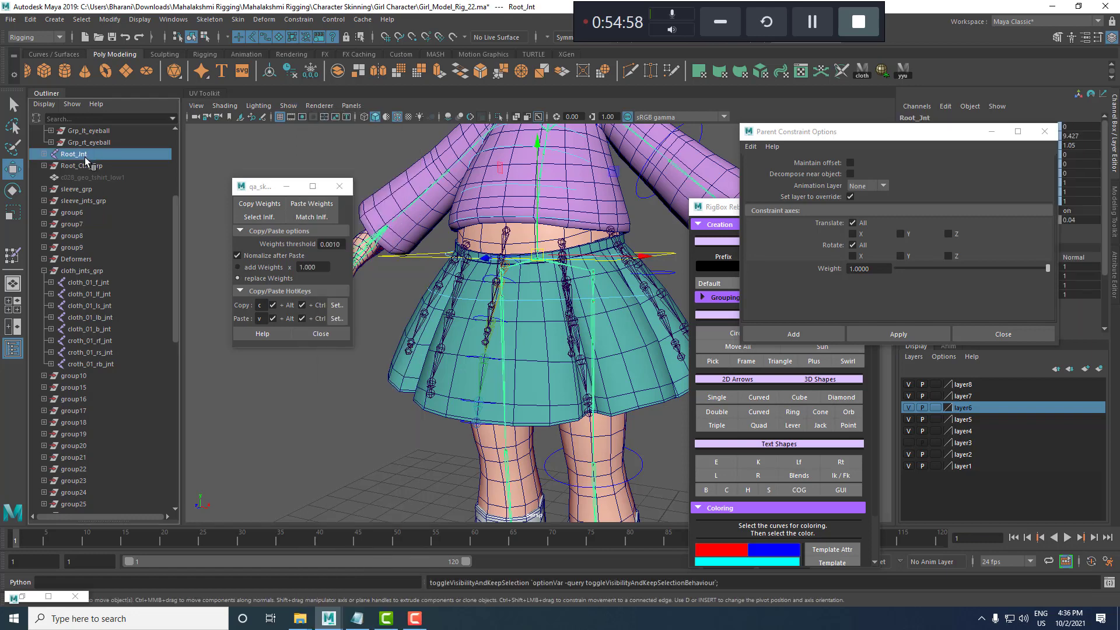
Parent constrain cloth_jnts_grp to Waist_Jnt with Maintain offset enabled, and also scale constrain it.
left_click(595, 253)
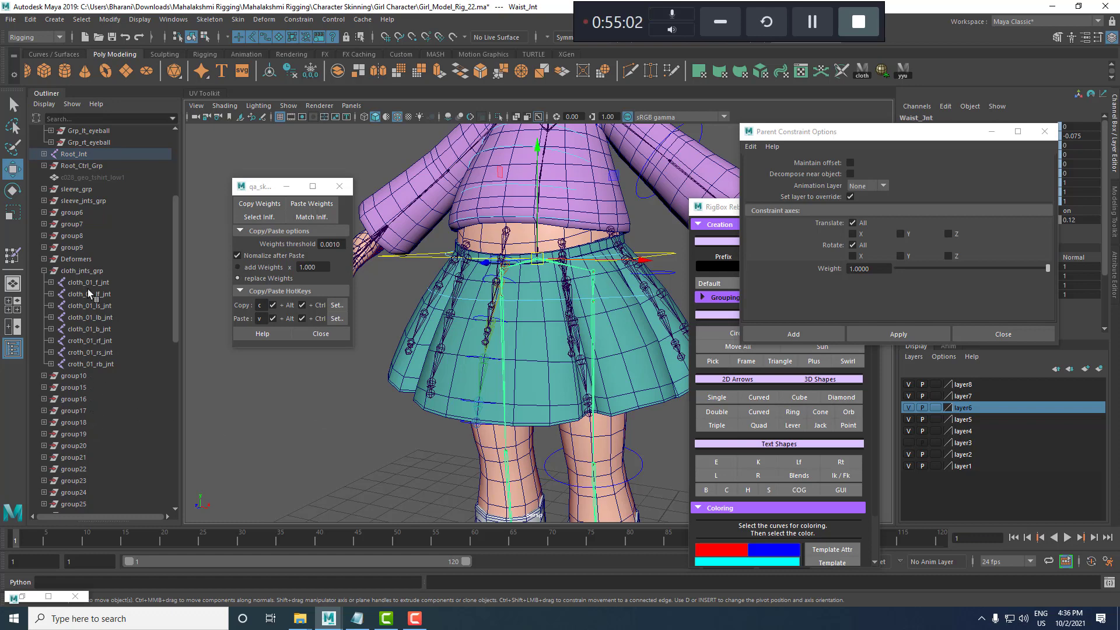
left_click(81, 270)
left_click(298, 19)
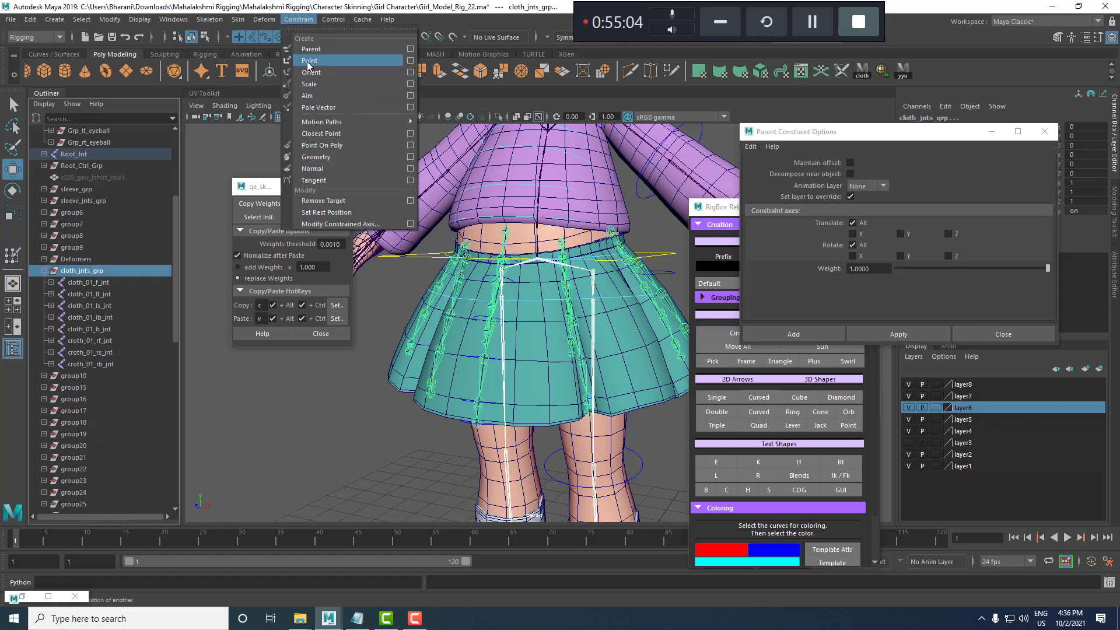
left_click(409, 49)
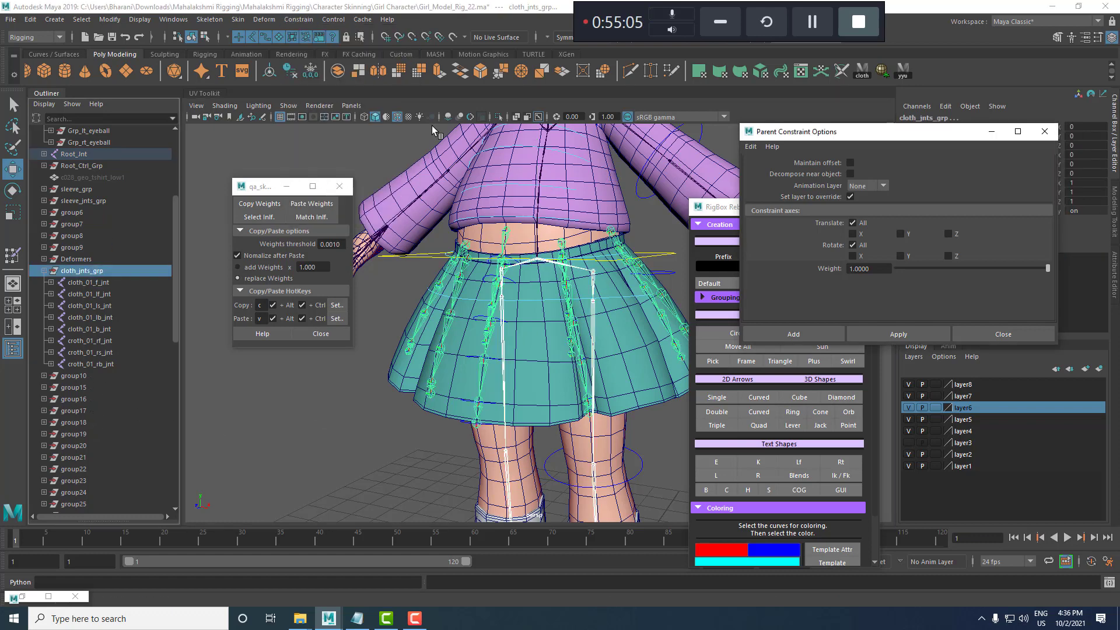
left_click(851, 164)
left_click(928, 334)
left_click(298, 20)
left_click(317, 82)
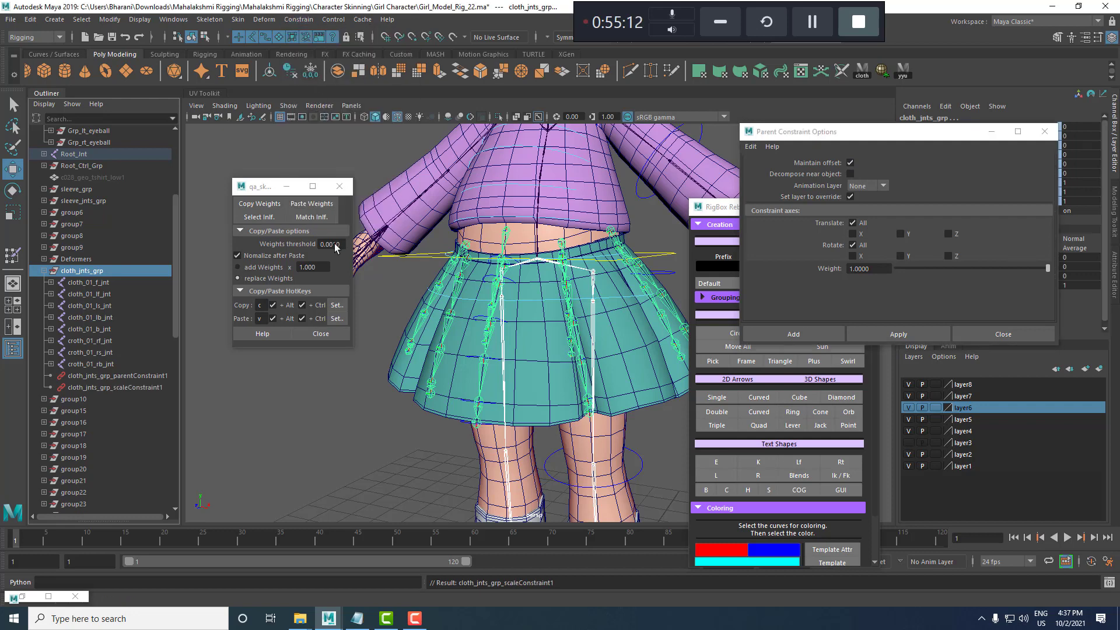
Collapse cloth_jnts_grp and group all the skirt control groups, from group10 to the last one, under a single parent.
left_click(41, 270)
left_click(83, 281)
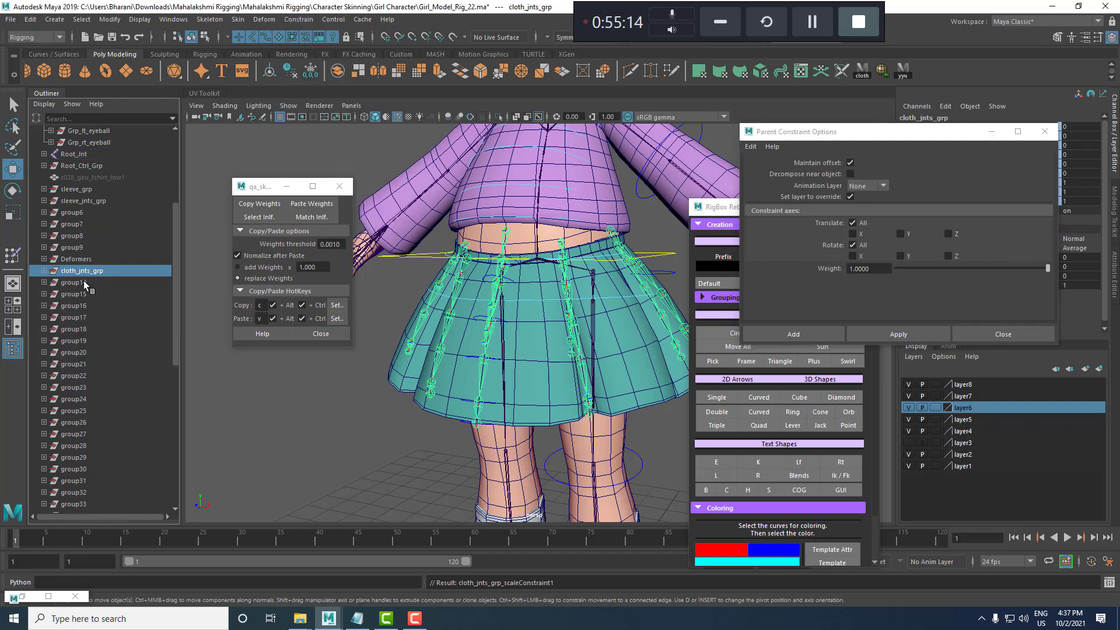
scroll(121, 457, "down", 9)
left_click(96, 468, "shift")
key("ctrl+g")
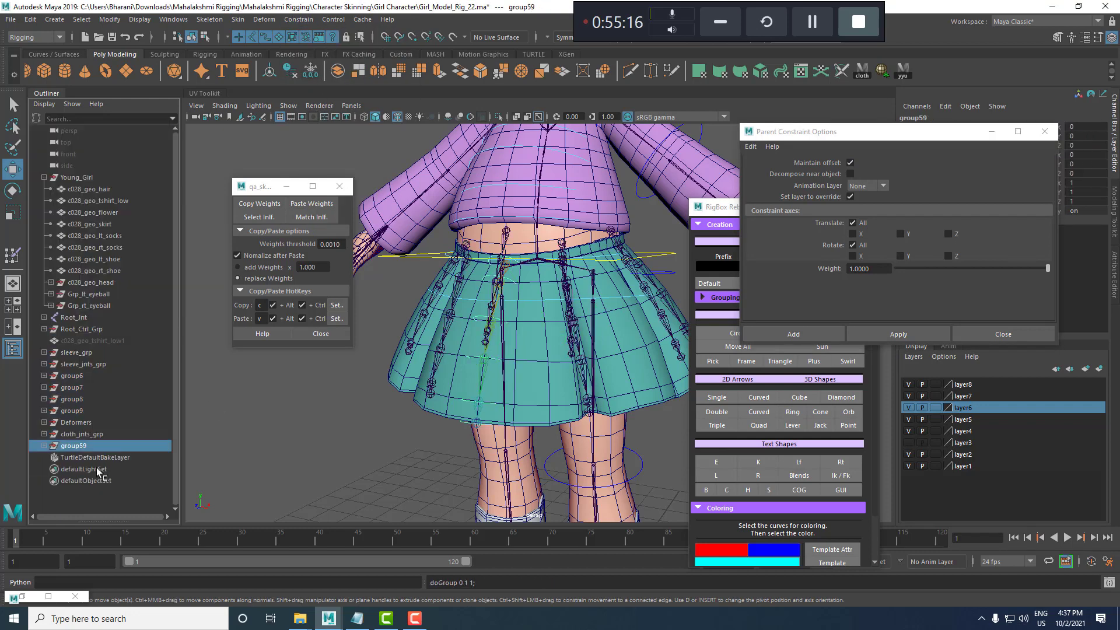
Parent constrain and scale constrain group59, which holds the skirt controls, to Waist_Jnt.
scroll(534, 252, "up", 2)
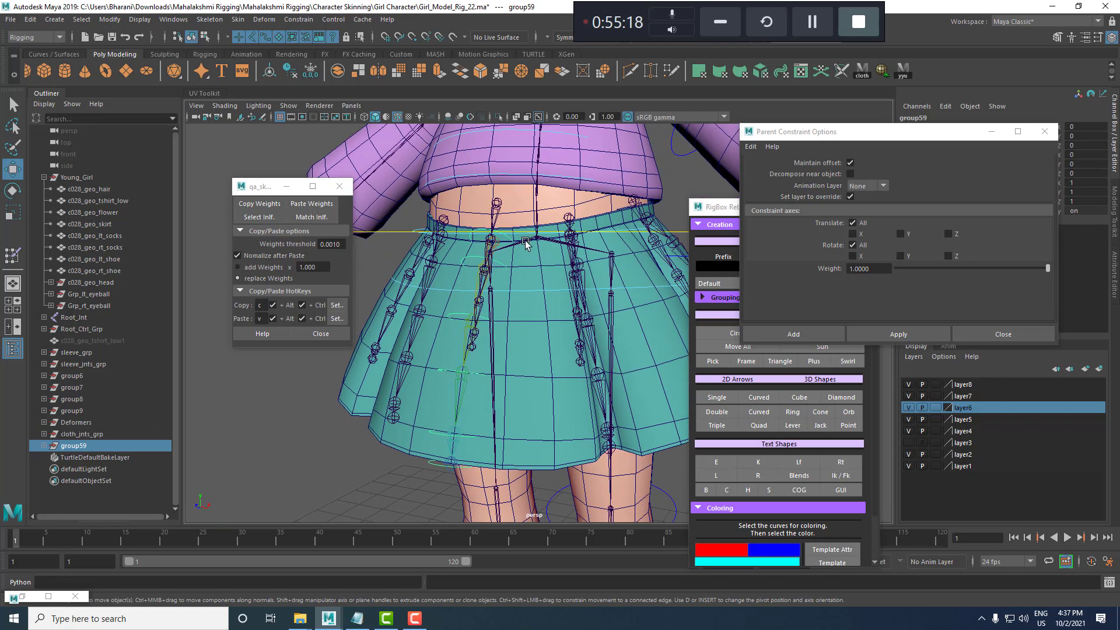
left_click(526, 242)
left_click(76, 447, "ctrl")
left_click(305, 18)
left_click(311, 49)
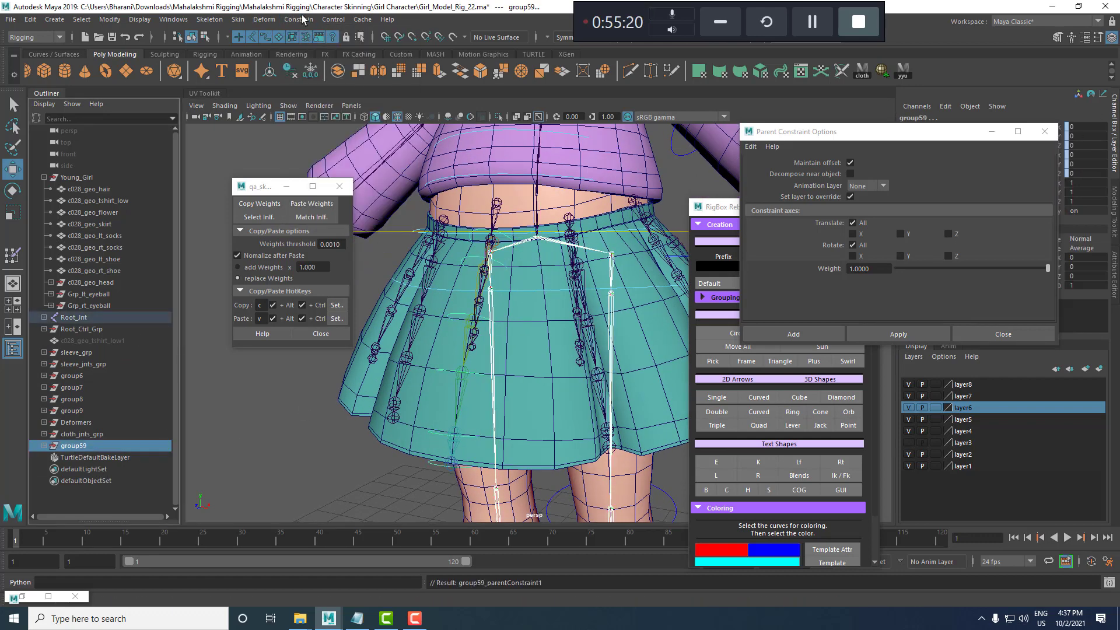
left_click(303, 19)
left_click(307, 85)
Rotate Root_Ctrl to test whether the skirt joints and controls follow the body, and undo the rotation.
left_click(350, 406)
scroll(543, 350, "down", 3)
left_click_drag(544, 330, 571, 324, "alt")
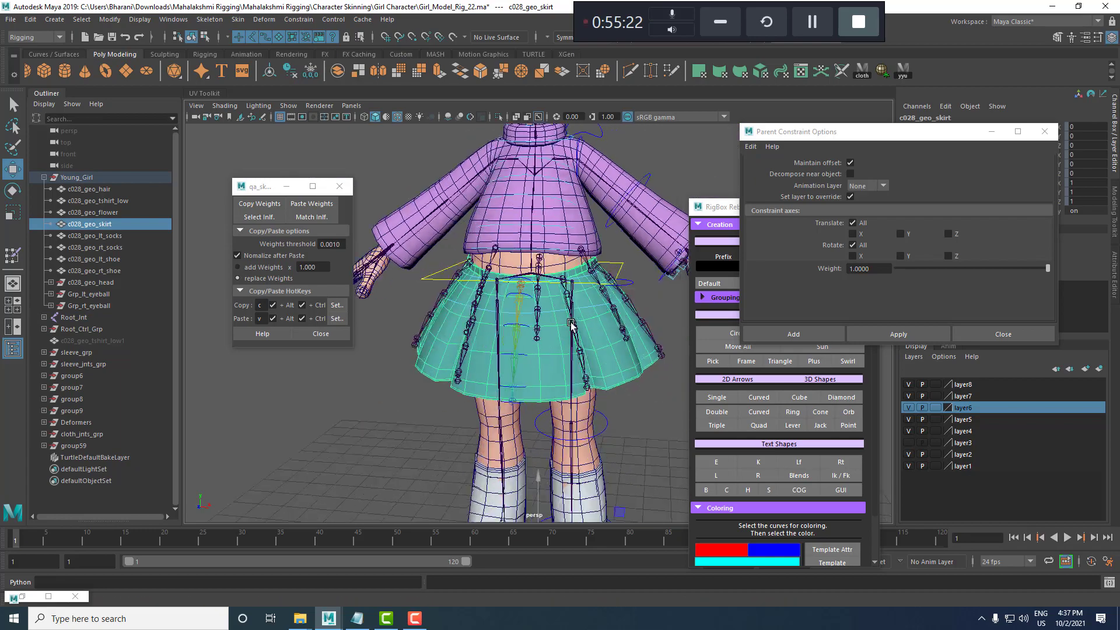
scroll(647, 371, "up", 3)
left_click(644, 270)
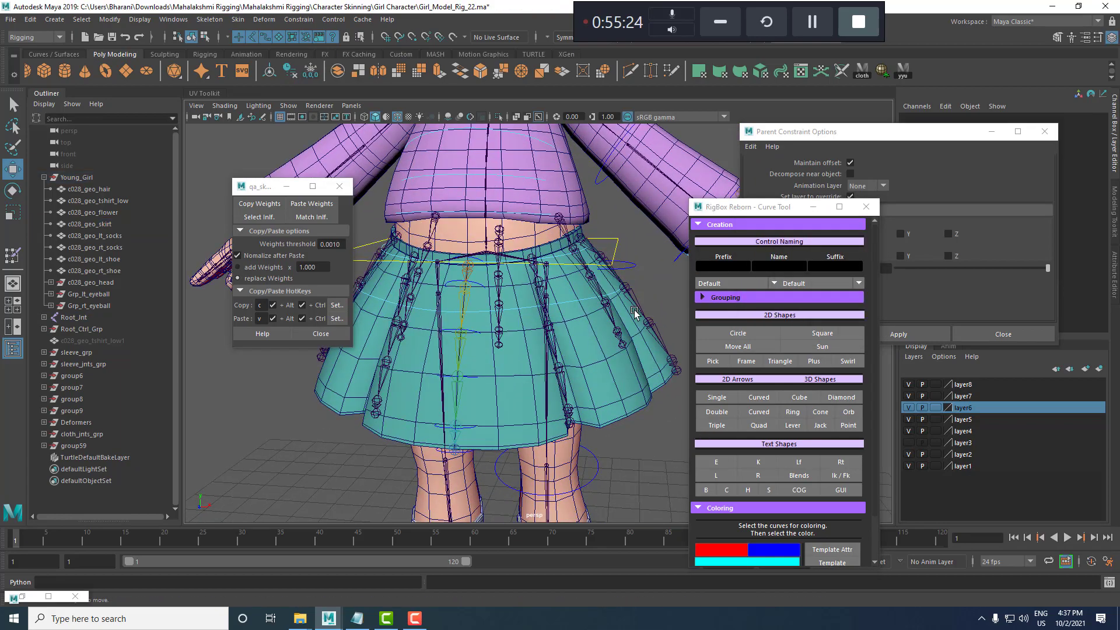
left_click_drag(635, 310, 603, 255, "alt")
left_click(633, 247)
scroll(632, 247, "down", 3)
key("e")
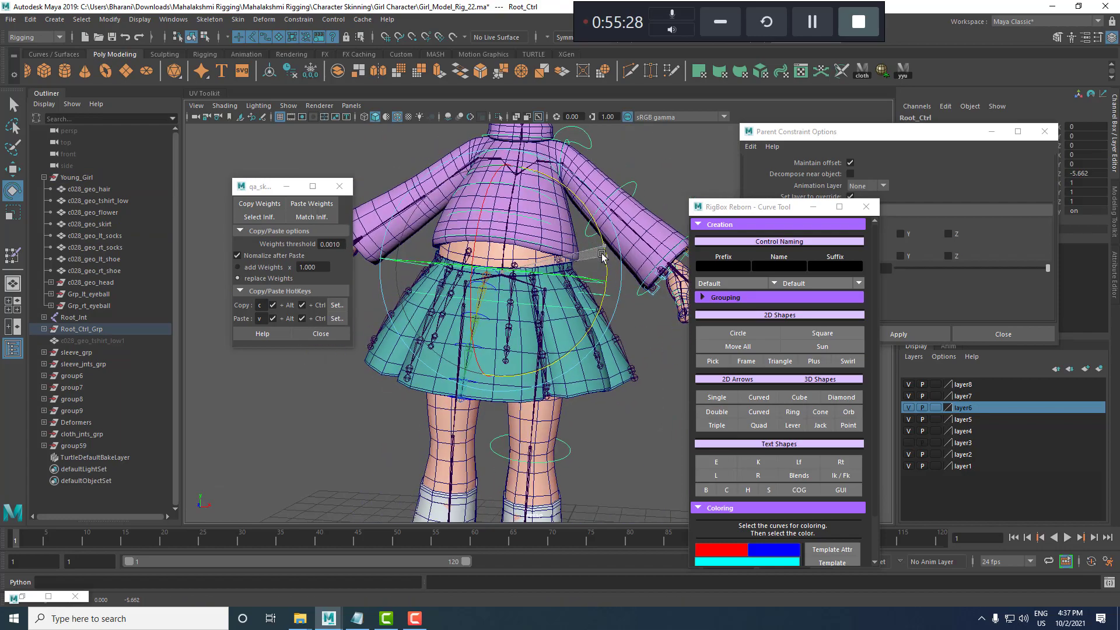
key("ctrl+z")
Select Waist_Jnt and move the Parent Constraint Options window clear of the joint's attributes.
left_click(640, 330)
scroll(578, 315, "up", 3)
left_click(514, 250)
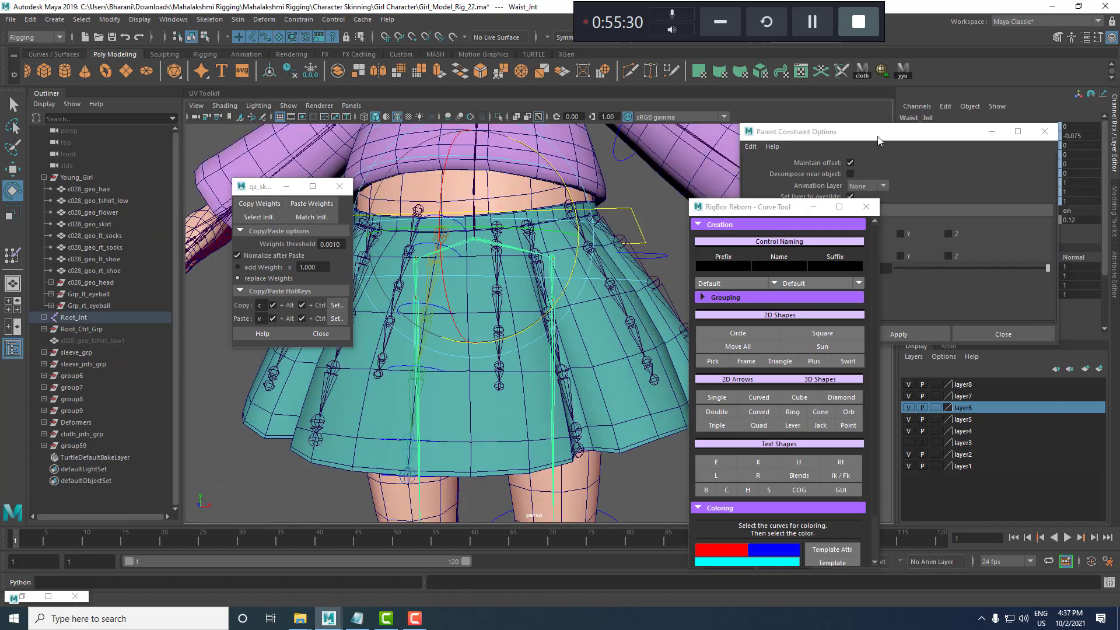
left_click_drag(882, 132, 965, 368)
Rotate Waist_Ctrl in different directions to test the skirt from front and side, and undo each rotation.
left_click_drag(616, 272, 603, 245, "alt")
left_click(610, 307)
scroll(610, 307, "down", 3)
key("ctrl+z")
scroll(601, 251, "down", 2)
left_click_drag(479, 332, 482, 309)
left_click_drag(607, 330, 452, 351, "alt")
key("ctrl+z")
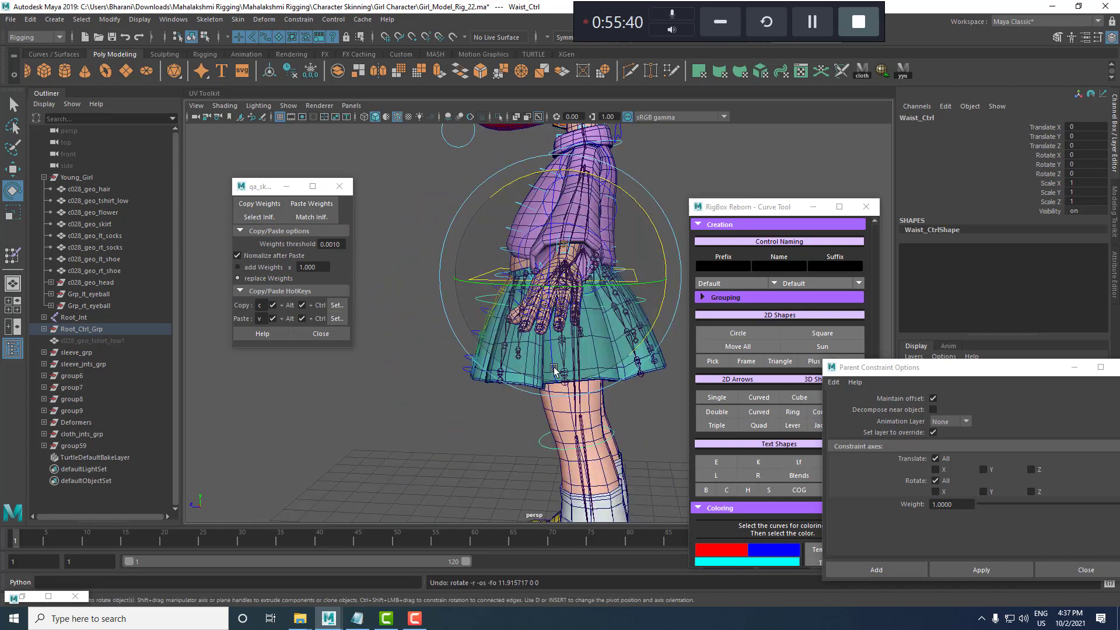
left_click_drag(554, 372, 522, 376)
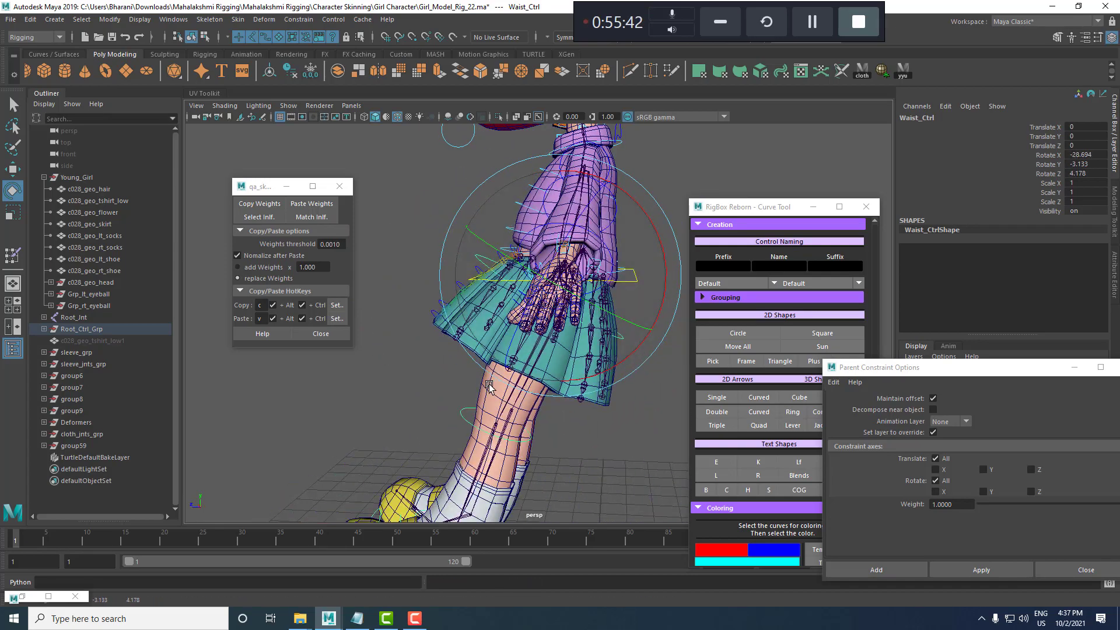
key("ctrl+z")
left_click_drag(470, 327, 589, 309, "alt")
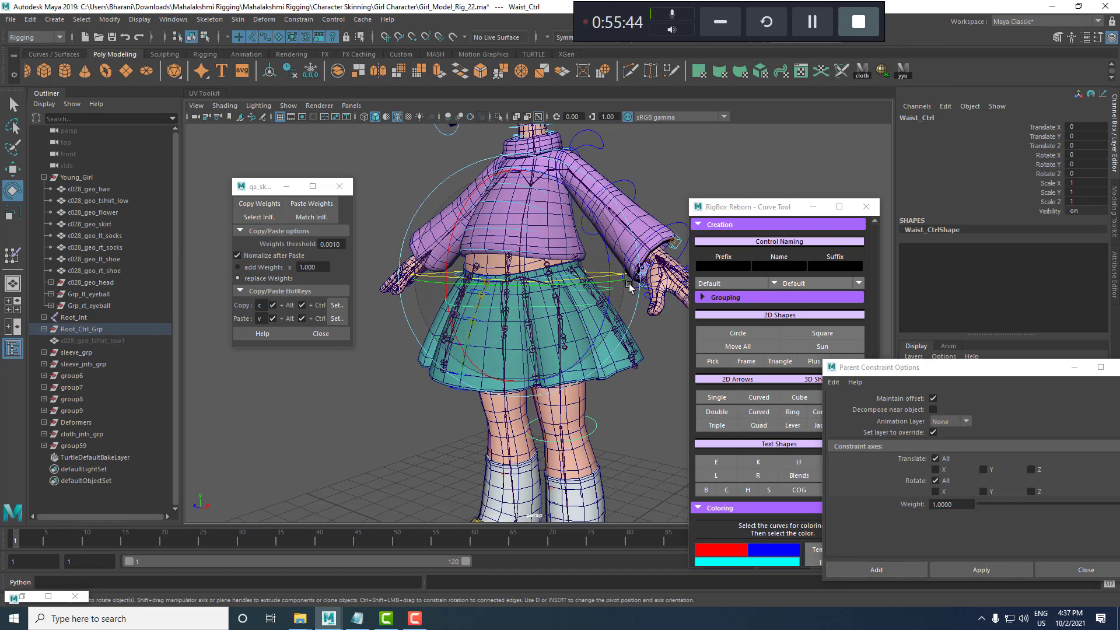
left_click_drag(468, 304, 572, 225, "alt")
key("ctrl+z")
Examine the skirt joints, T-shirt mesh and upper body of the character from several angles.
left_click_drag(664, 362, 473, 310, "alt")
scroll(512, 347, "down", 5)
scroll(542, 275, "up", 5)
key("w")
left_click(555, 252)
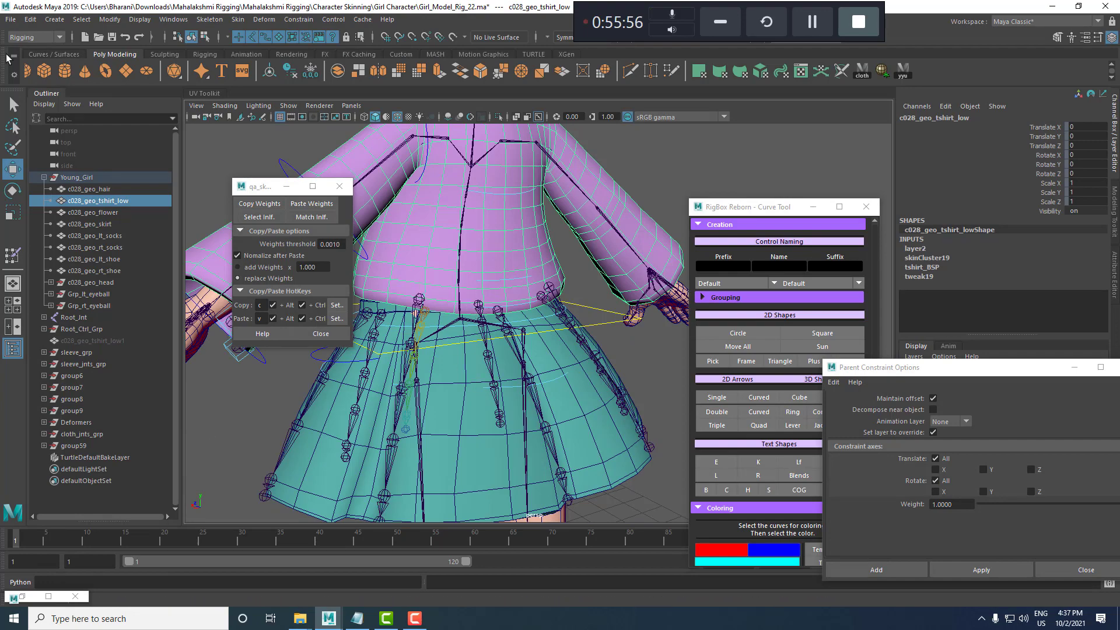
left_click(11, 19)
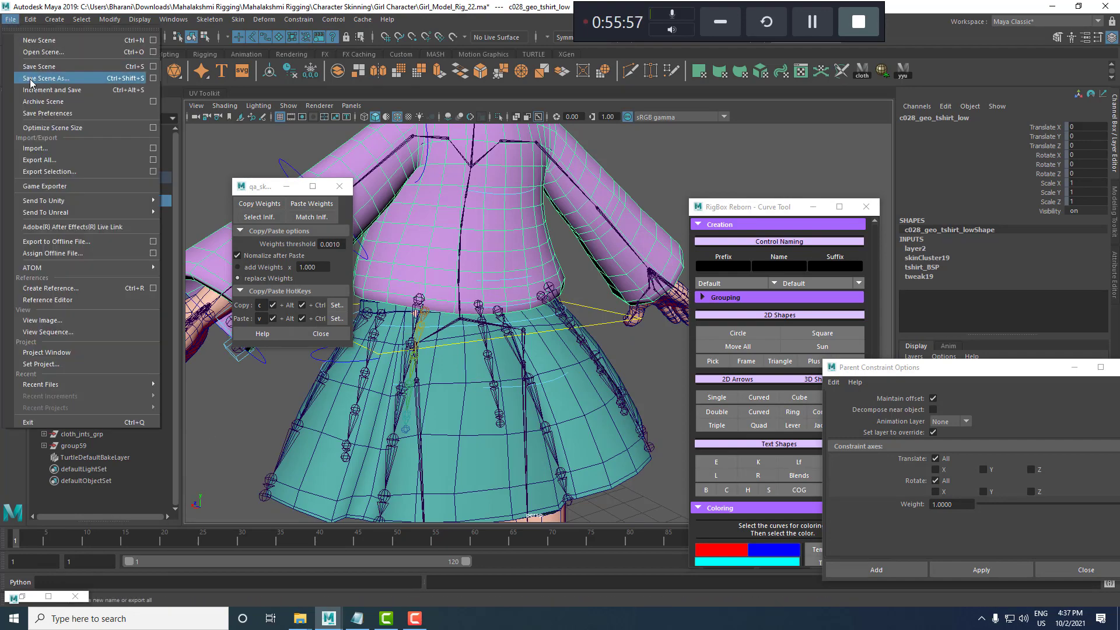
left_click(459, 311)
right_click_drag(459, 311, 467, 282, "alt")
middle_click_drag(467, 282, 578, 361, "alt")
left_click_drag(578, 362, 517, 332, "alt")
right_click_drag(613, 307, 428, 274, "alt")
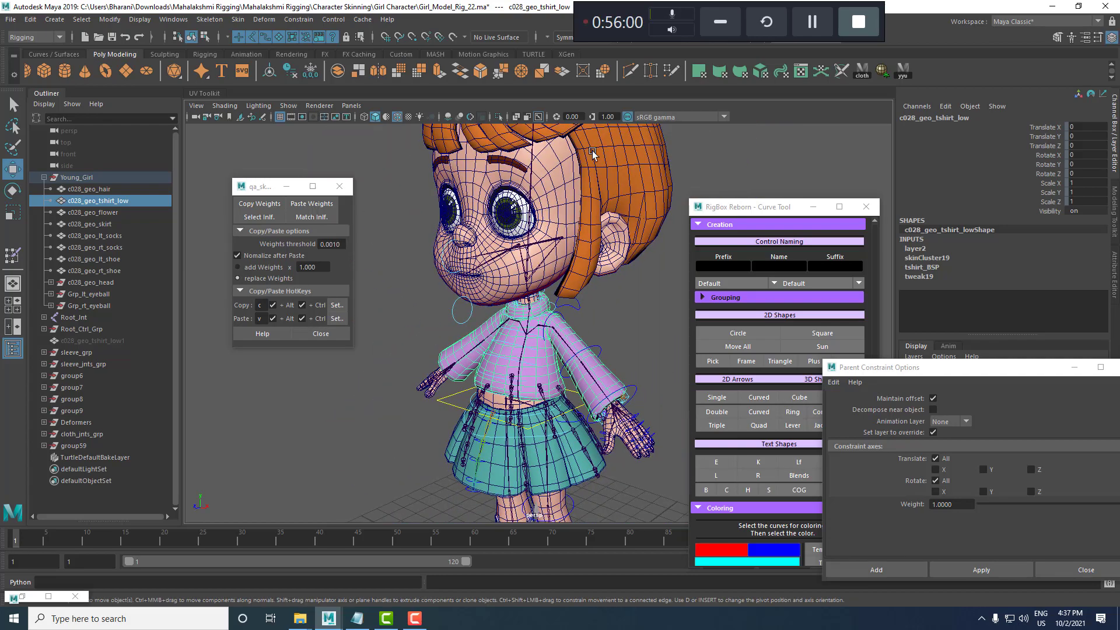
right_click_drag(680, 217, 620, 232, "alt")
middle_click_drag(620, 232, 607, 283, "alt")
right_click_drag(437, 218, 506, 201, "alt")
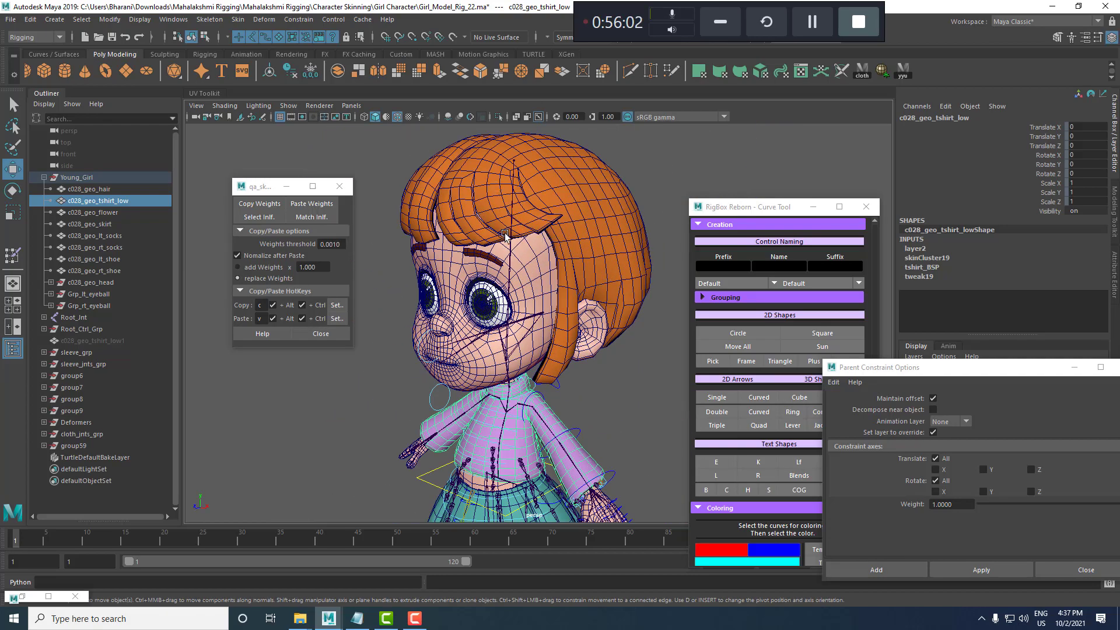
left_click_drag(506, 235, 575, 267, "alt")
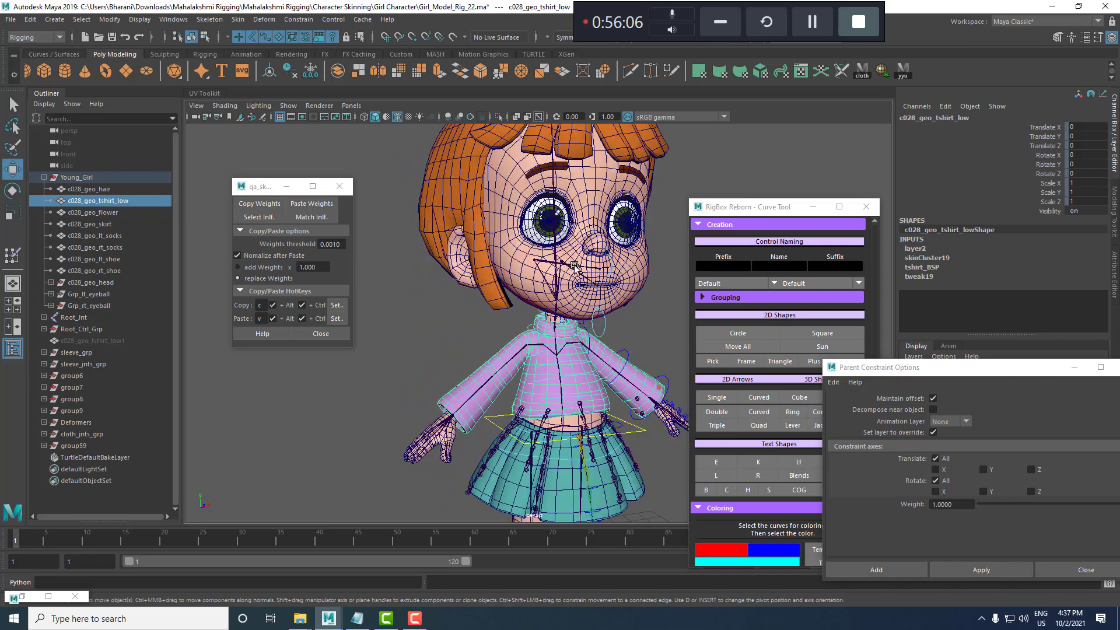
Select the hair mesh, examine it around the head from the front and side, and clear the selection.
left_click(475, 236)
left_click_drag(640, 301, 496, 292, "alt")
middle_click_drag(475, 161, 516, 290, "alt")
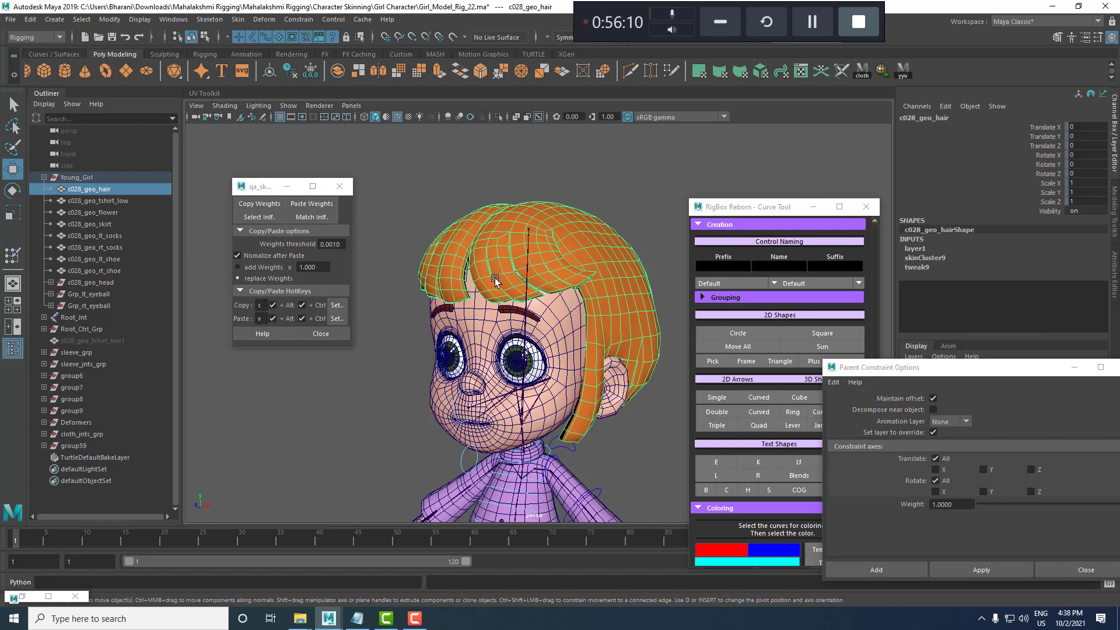
left_click_drag(600, 425, 400, 230, "alt")
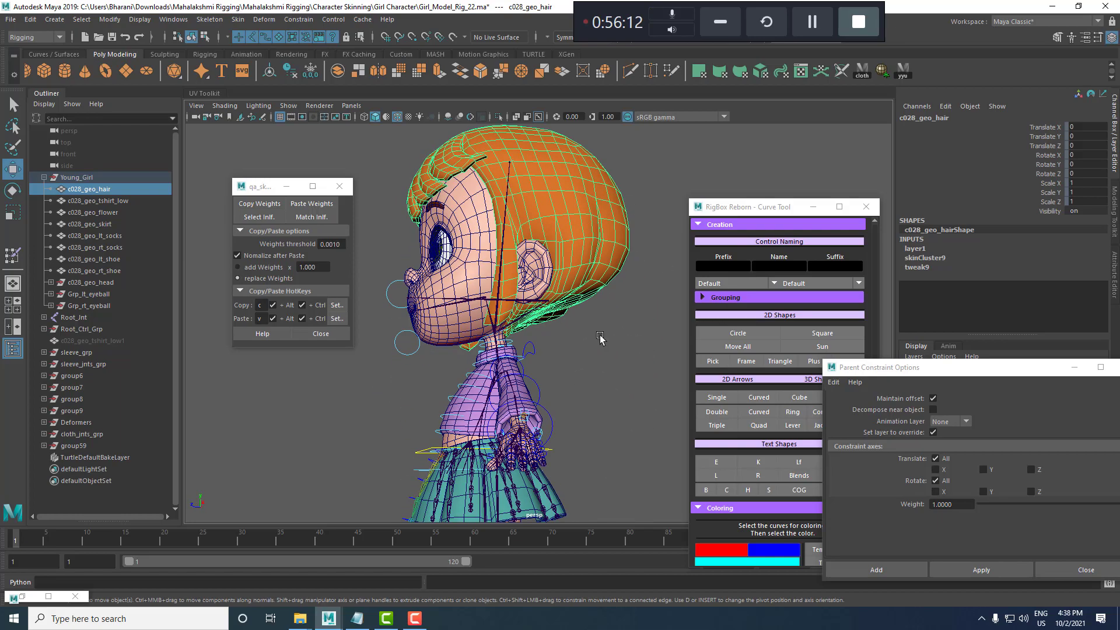
left_click_drag(601, 339, 536, 382, "alt")
right_click_drag(535, 382, 438, 317, "alt")
left_click_drag(605, 402, 660, 394, "alt")
left_click(620, 385)
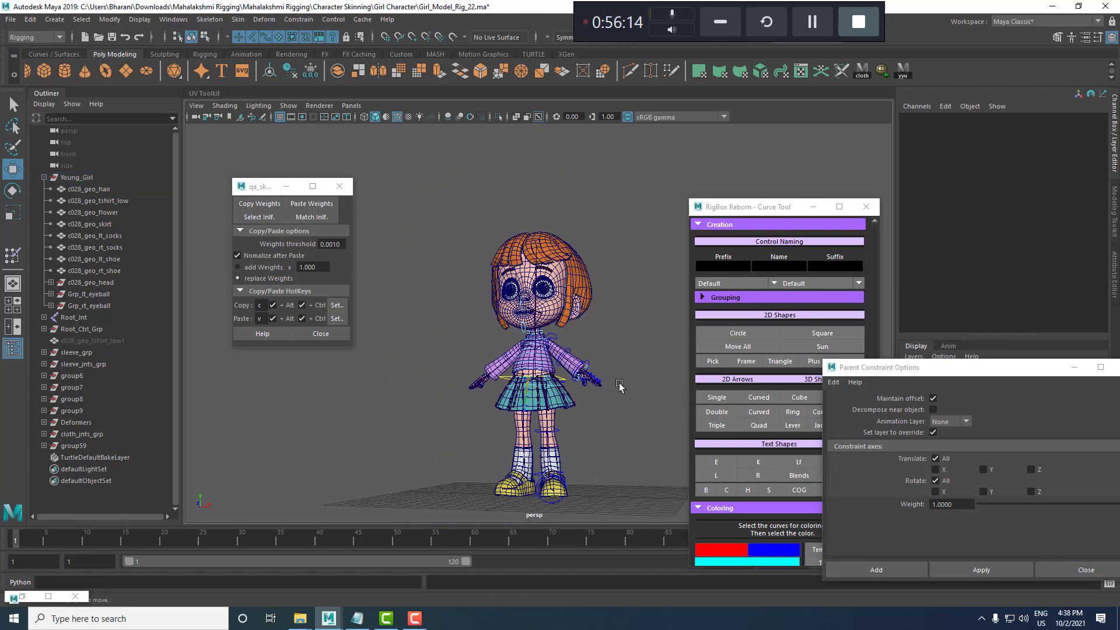
Examine the complete character from the head down to the skirt, legs and shoes.
left_click_drag(546, 284, 528, 313, "alt")
right_click_drag(454, 258, 569, 306, "alt")
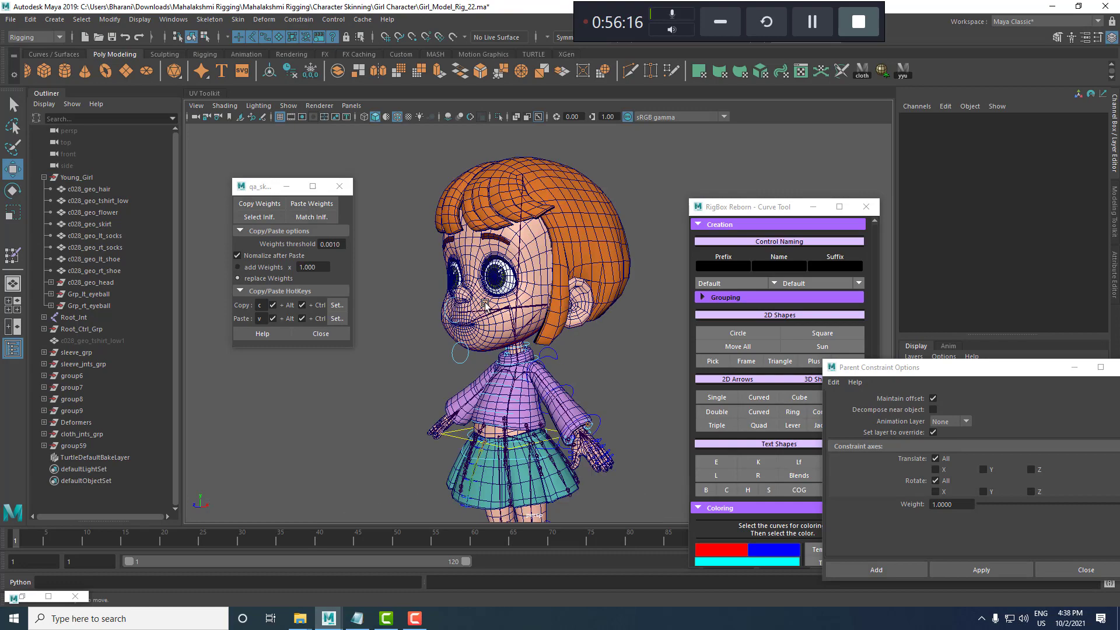
middle_click_drag(565, 364, 562, 309, "alt")
right_click_drag(484, 210, 565, 244, "alt")
middle_click_drag(548, 458, 546, 324, "alt")
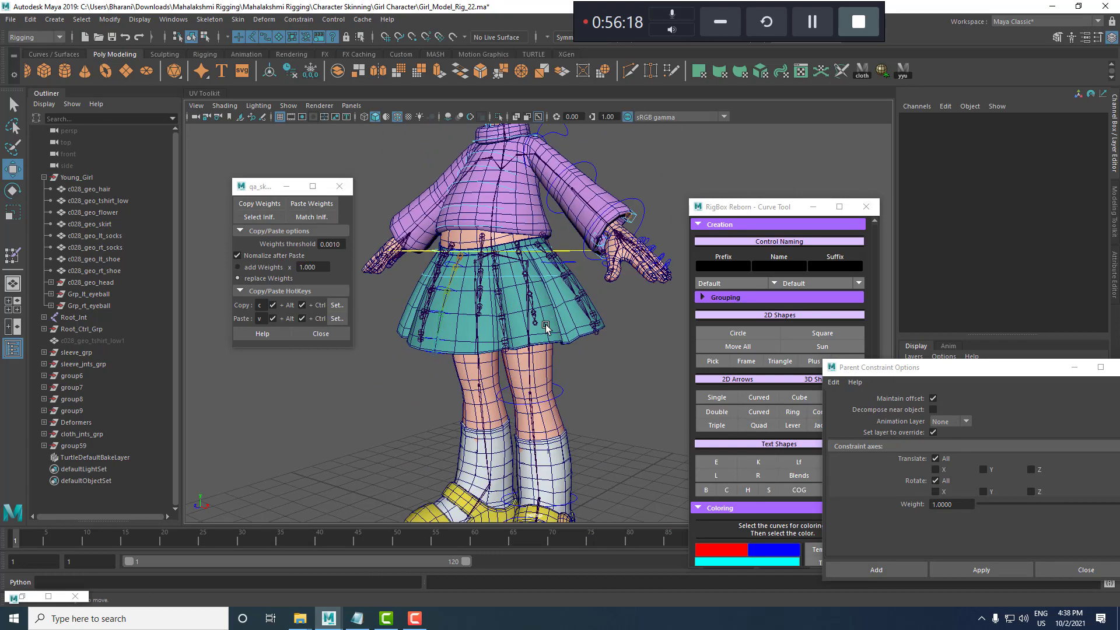
middle_click_drag(589, 503, 585, 444, "alt")
right_click_drag(582, 432, 555, 456, "alt")
middle_click_drag(555, 485, 555, 456, "alt")
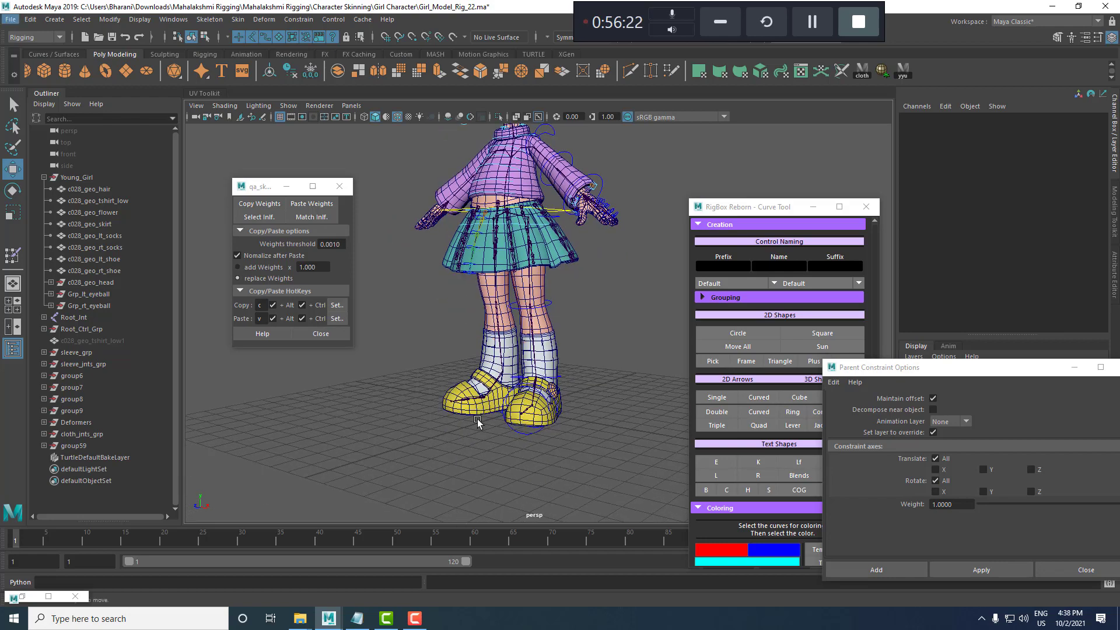
middle_click_drag(617, 204, 587, 394, "alt")
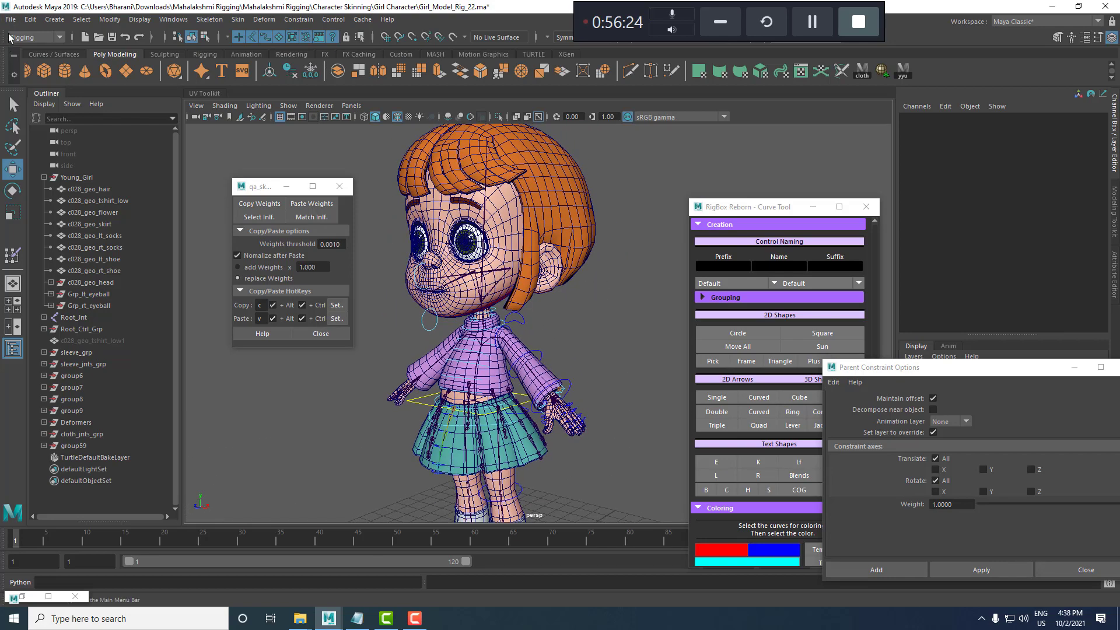
Save the scene as a new version named Girl_Model_Rig_23.ma.
left_click(10, 20)
left_click(50, 79)
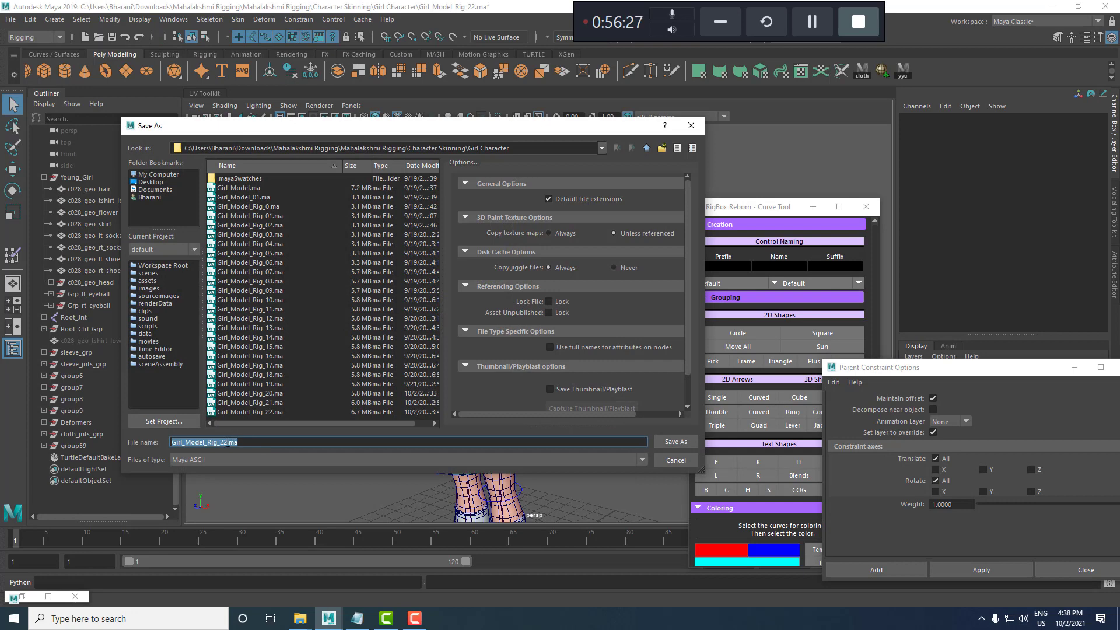
key("Right")
key("BackSpace")
type("3")
key("Return")
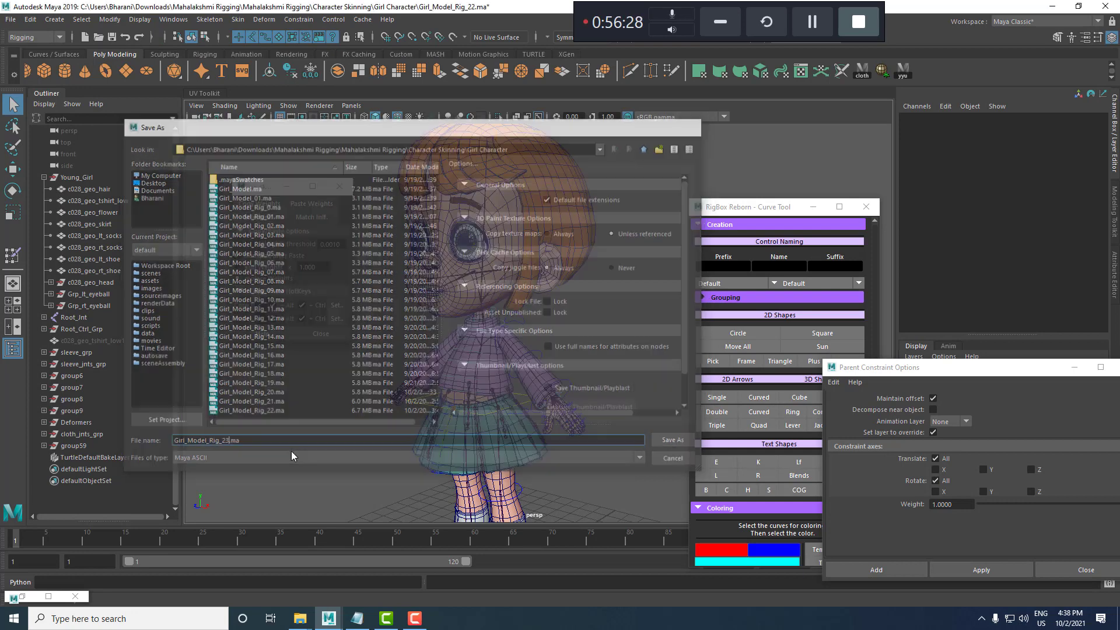